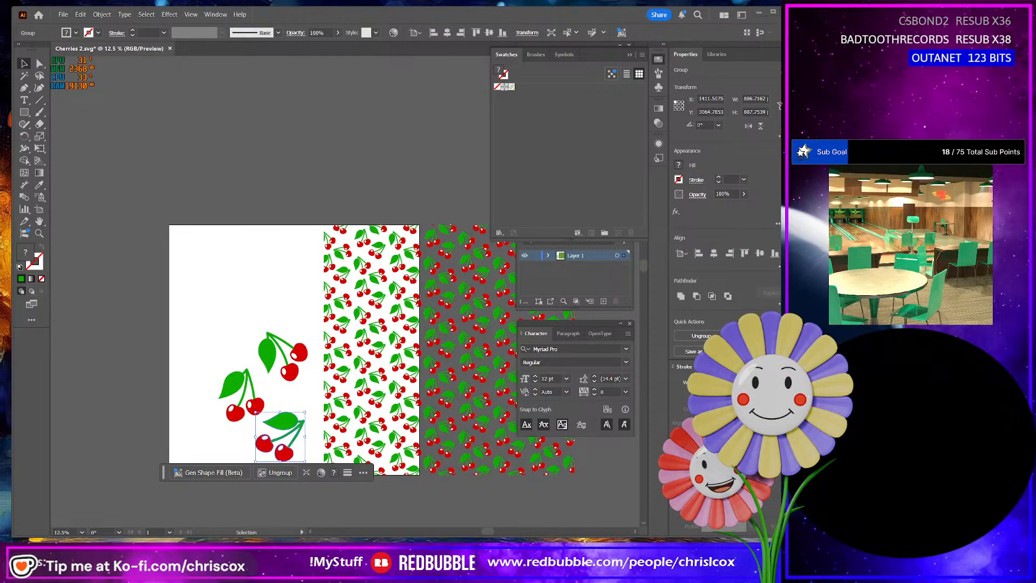
# Move the cherry-patterned square off the artboard to its side and clear the browser window out of the way
pyautogui.moveTo(443, 279); pyautogui.dragTo(492, 281)
pyautogui.moveTo(423, 256); pyautogui.dragTo(476, 250)
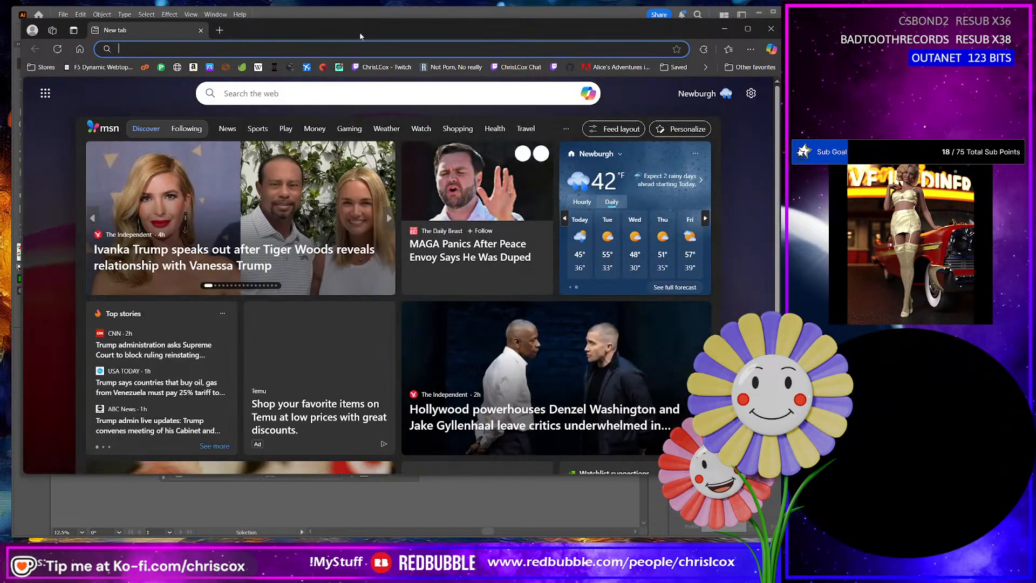
pyautogui.moveTo(358, 31); pyautogui.dragTo(780, 97)
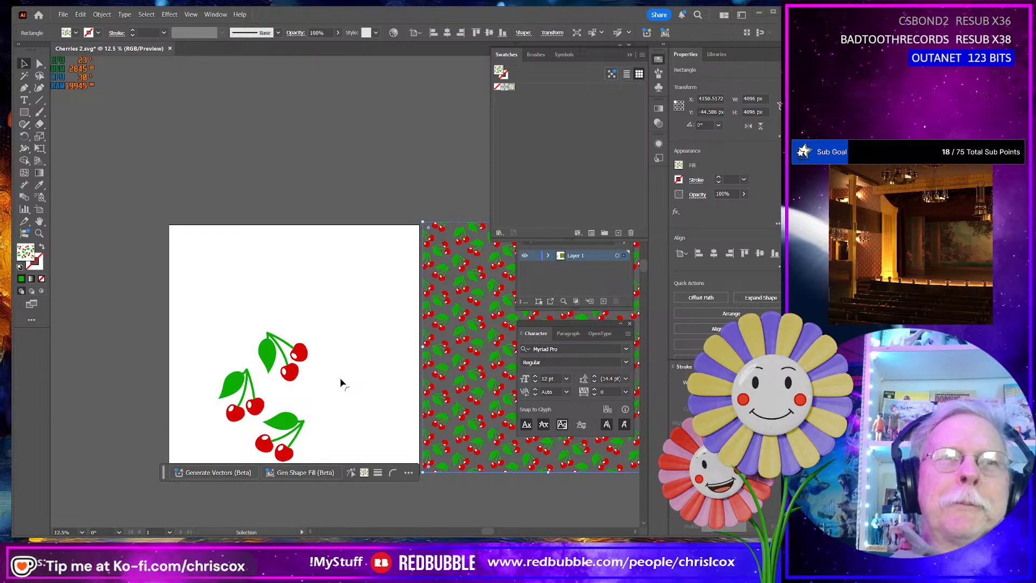
# Make a new pattern from the three cherry groups on the artboard
pyautogui.moveTo(209, 313); pyautogui.dragTo(313, 456)
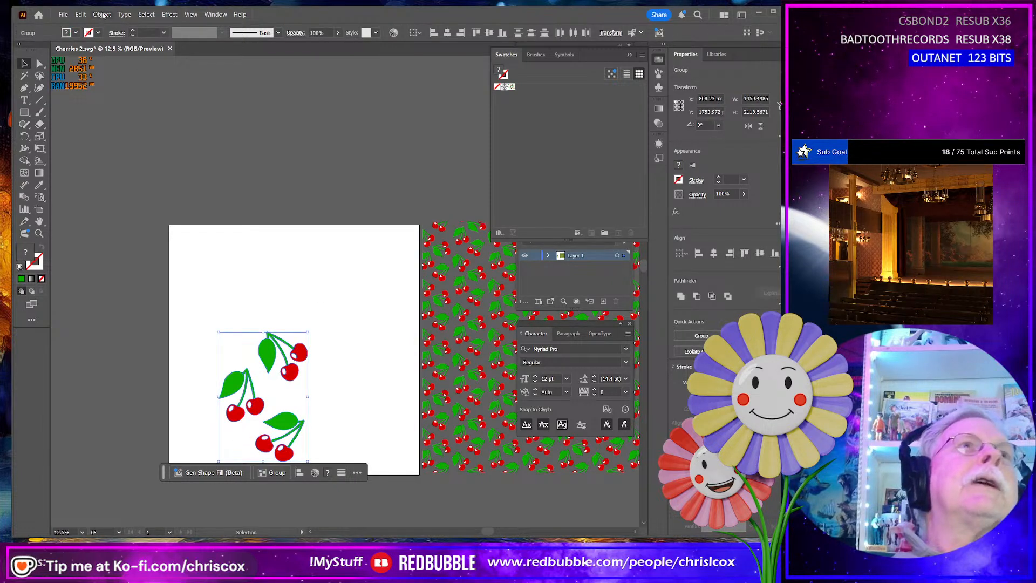
pyautogui.click(81, 15)
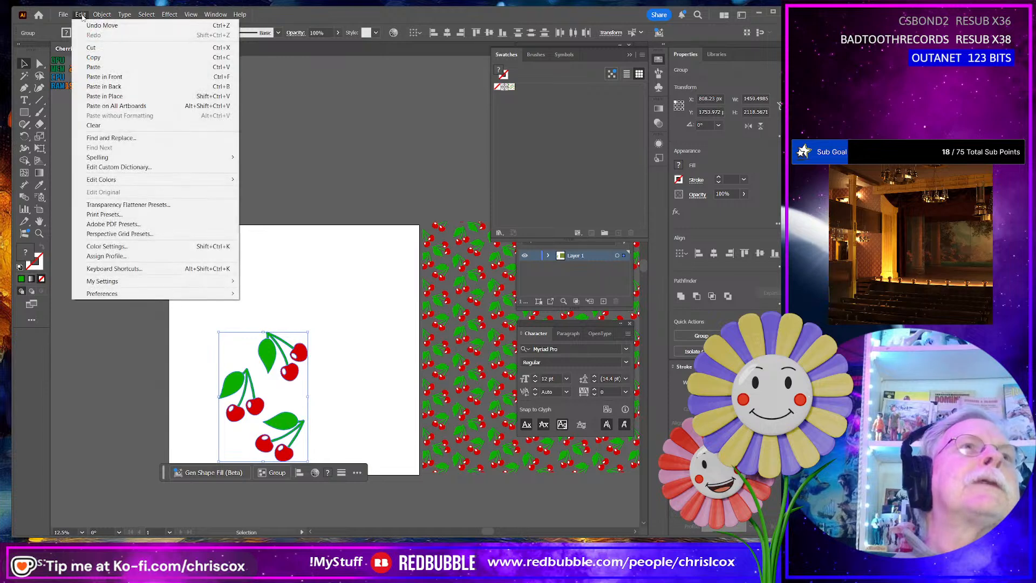
pyautogui.moveTo(102, 15)
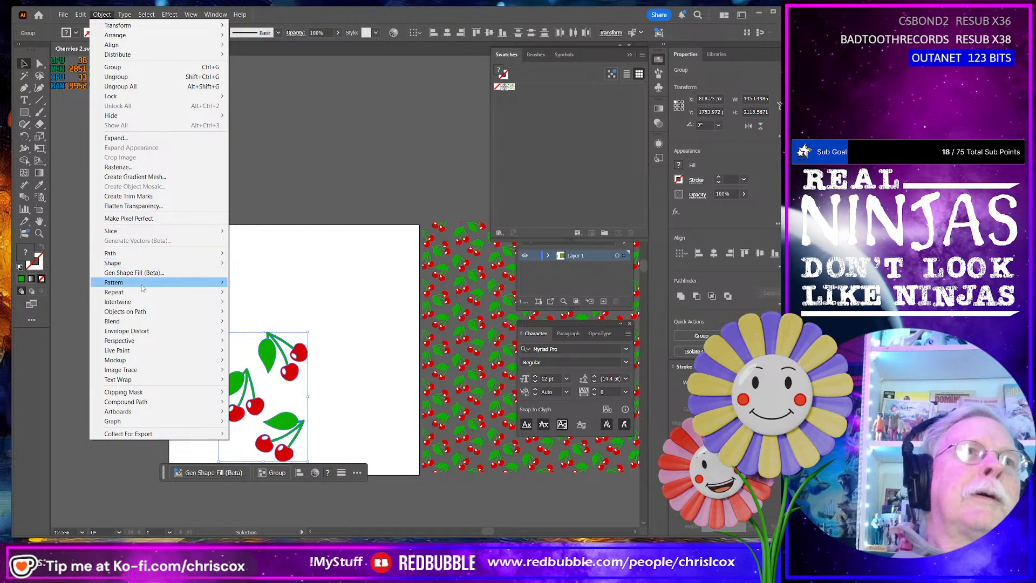
pyautogui.moveTo(197, 283)
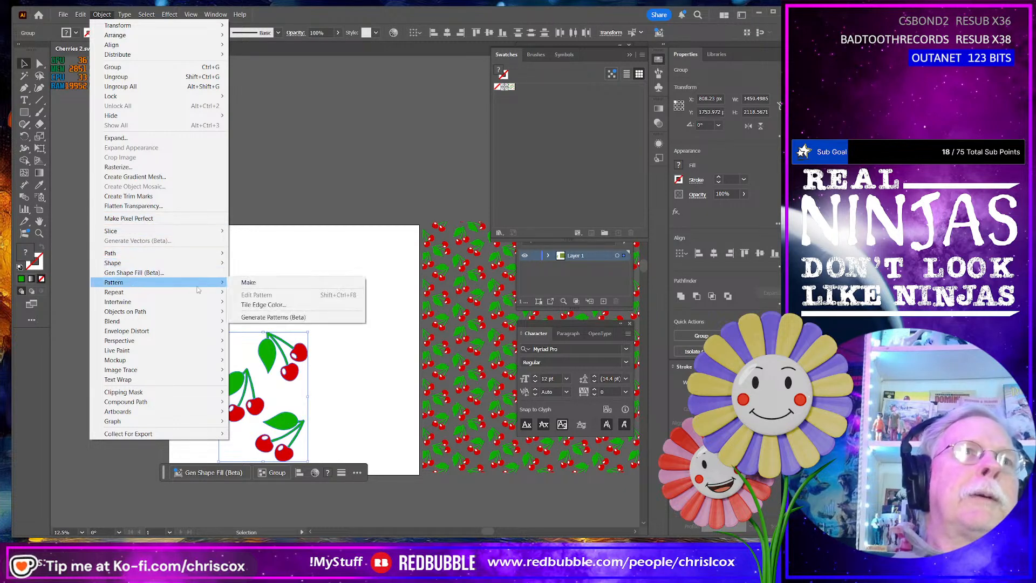
pyautogui.click(248, 282)
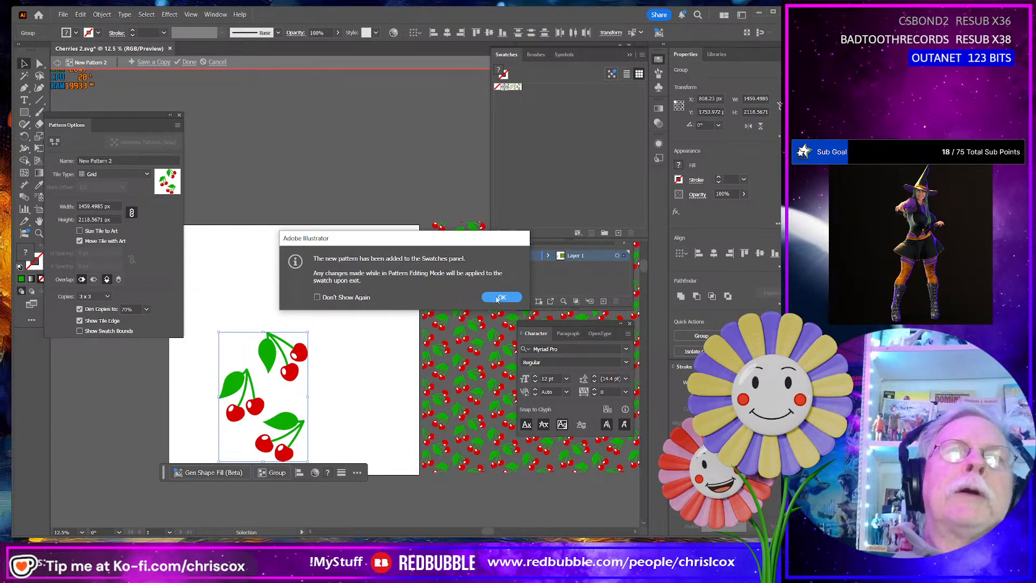
pyautogui.press('Return')
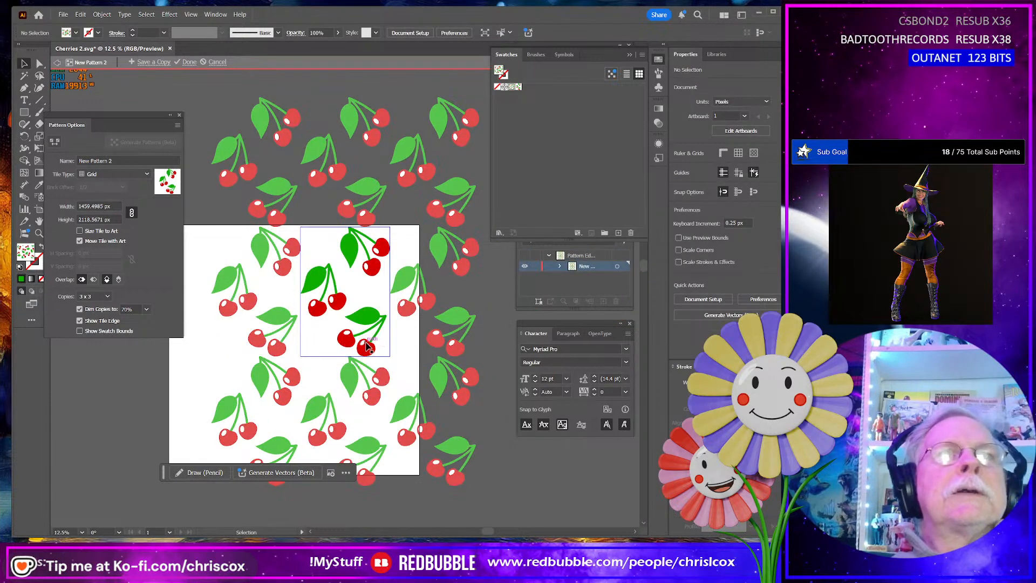
# Scale down each of the three cherry groups in the pattern tile around its own centre
pyautogui.click(367, 346)
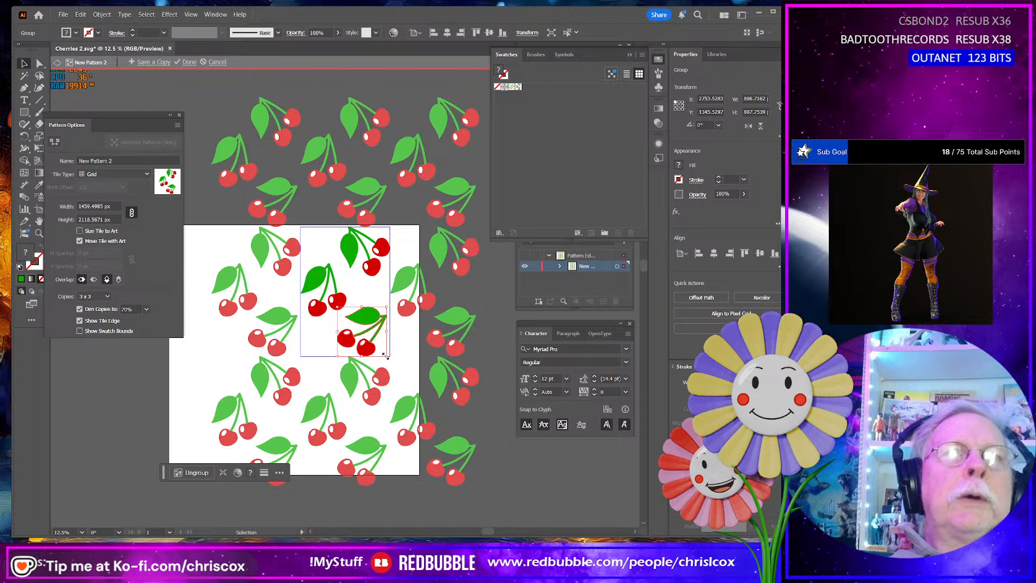
pyautogui.keyDown('alt'); pyautogui.moveTo(385, 357); pyautogui.dragTo(380, 354); pyautogui.keyUp('alt')
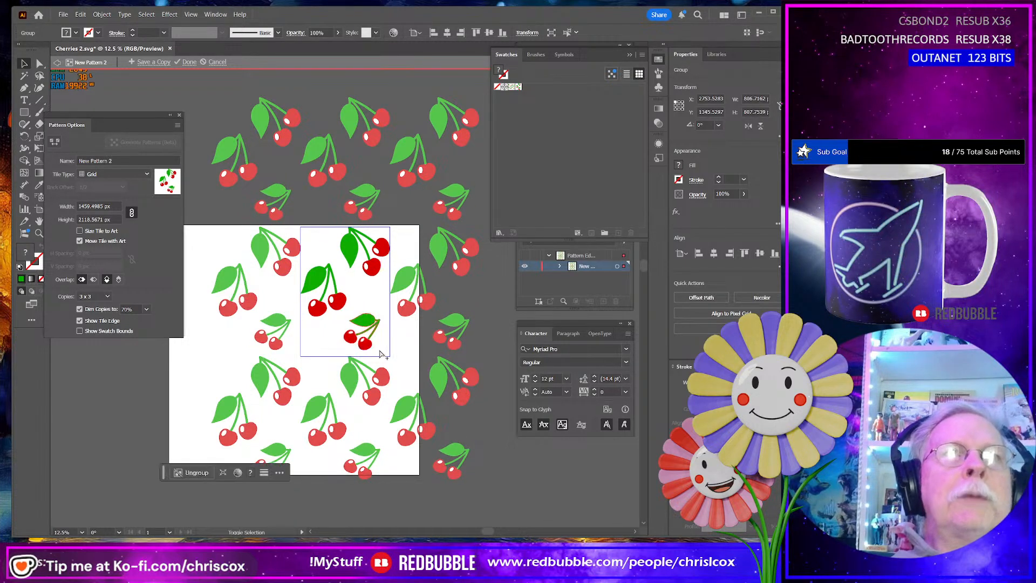
pyautogui.click(340, 305)
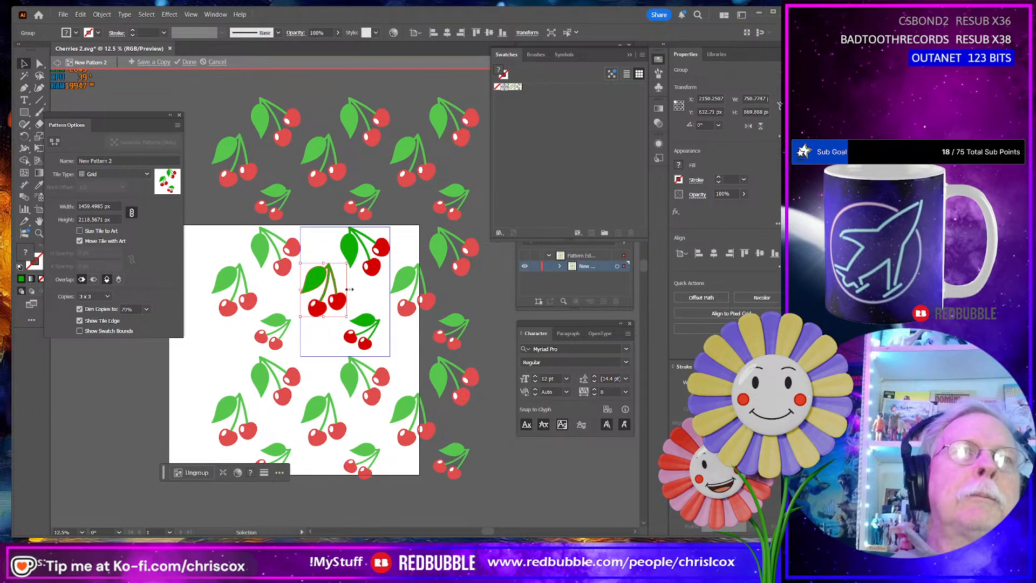
pyautogui.keyDown('alt'); pyautogui.moveTo(346, 264); pyautogui.dragTo(366, 261); pyautogui.keyUp('alt')
pyautogui.click(373, 269)
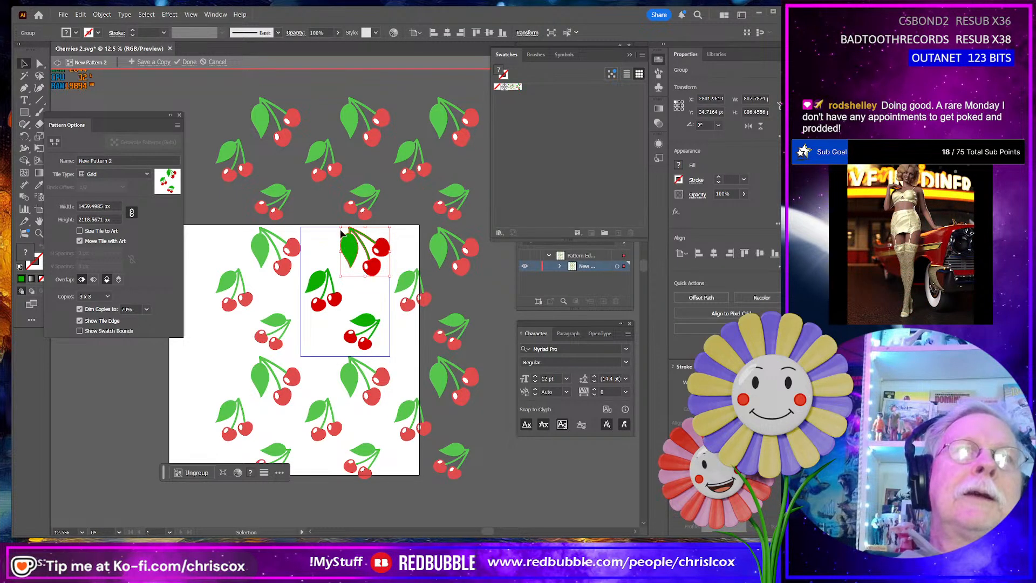
pyautogui.keyDown('alt'); pyautogui.moveTo(343, 229); pyautogui.dragTo(343, 230); pyautogui.keyUp('alt')
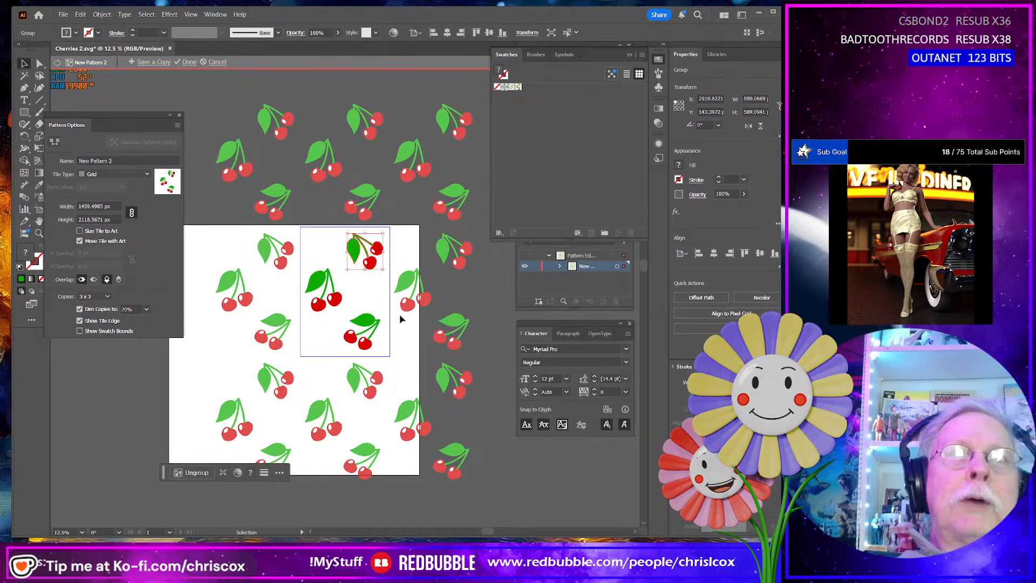
# Reposition the three cherry groups within the tile to spread them more evenly across the repeating pattern
pyautogui.click(366, 346)
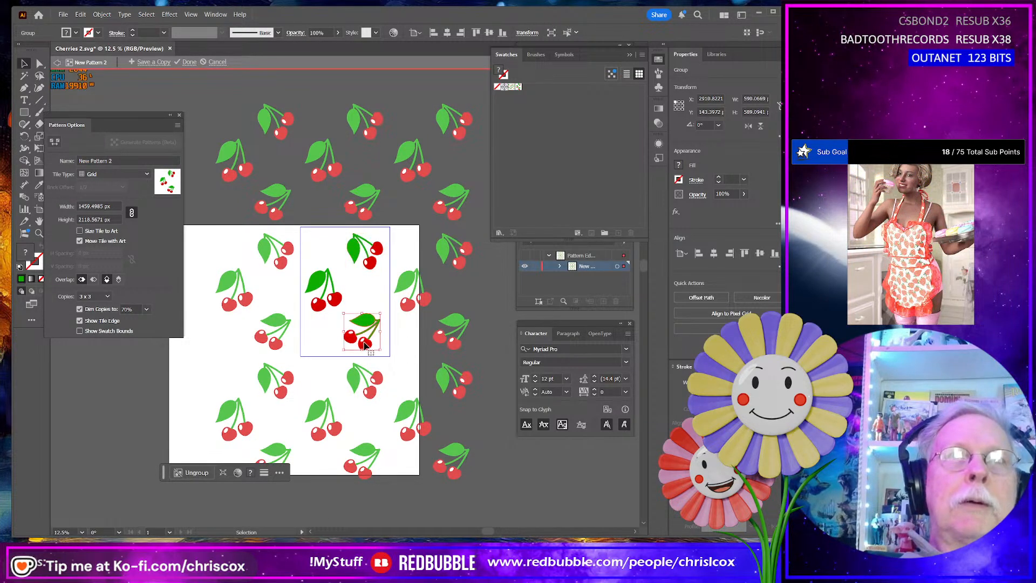
pyautogui.moveTo(365, 345); pyautogui.dragTo(338, 295)
pyautogui.click(338, 303)
pyautogui.moveTo(366, 267); pyautogui.dragTo(379, 263)
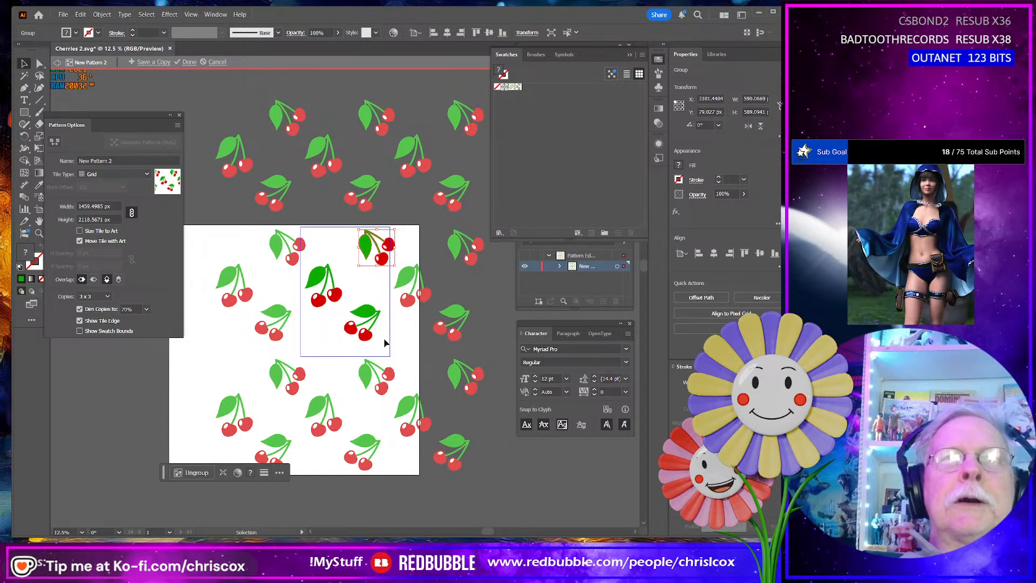
pyautogui.moveTo(360, 329); pyautogui.dragTo(351, 326)
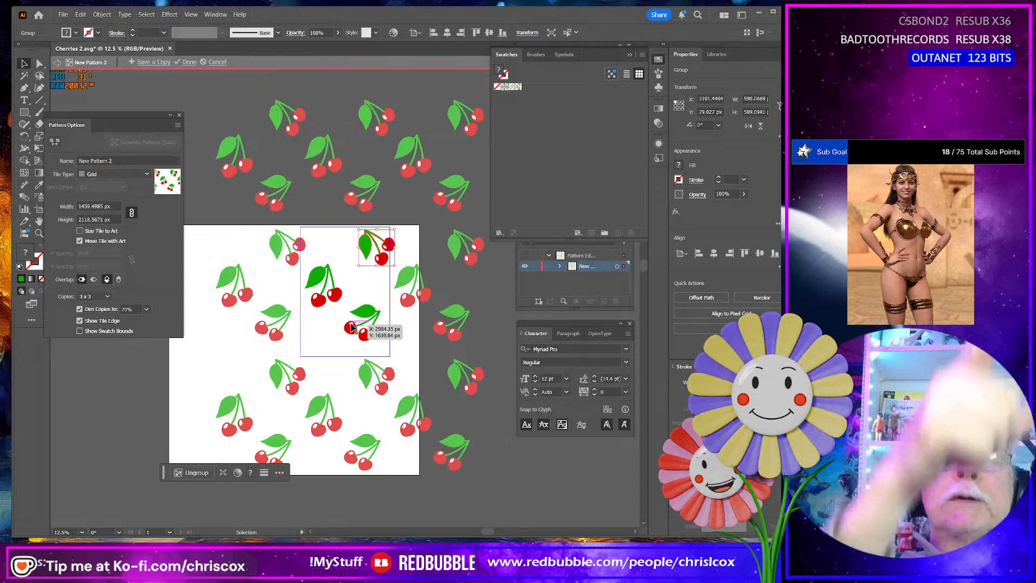
pyautogui.moveTo(352, 327); pyautogui.dragTo(352, 327)
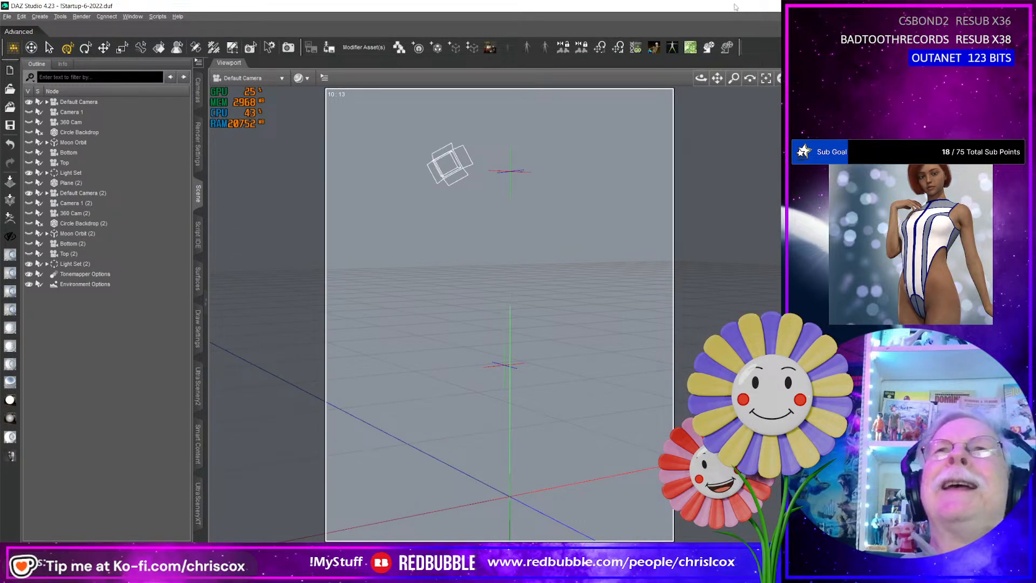
# Switch to DAZ Studio and resize and position its window to show the viewport and Content Library
pyautogui.moveTo(744, 6); pyautogui.dragTo(242, 8)
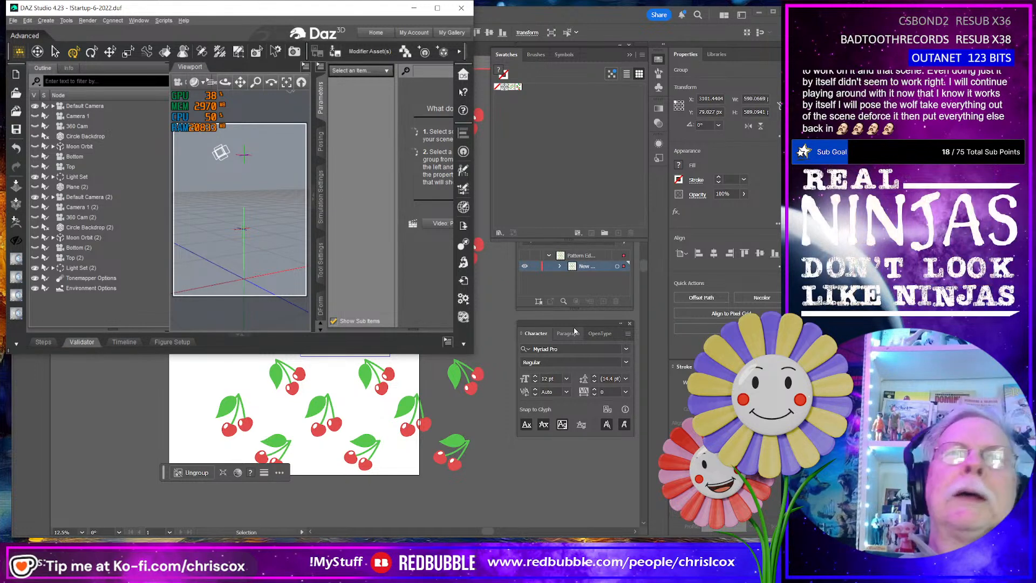
pyautogui.moveTo(472, 352); pyautogui.dragTo(811, 542)
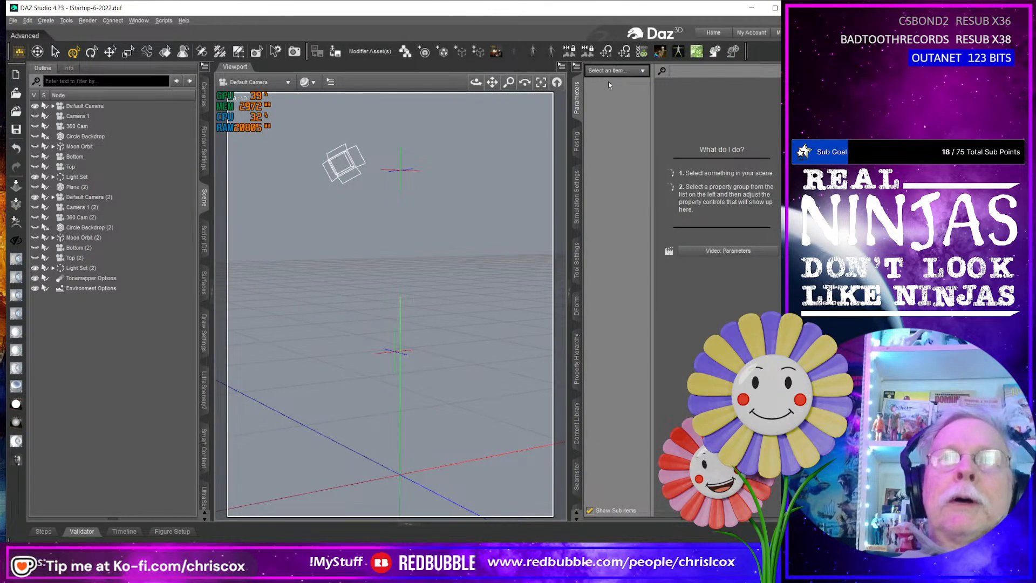
pyautogui.moveTo(605, 7); pyautogui.dragTo(880, 10)
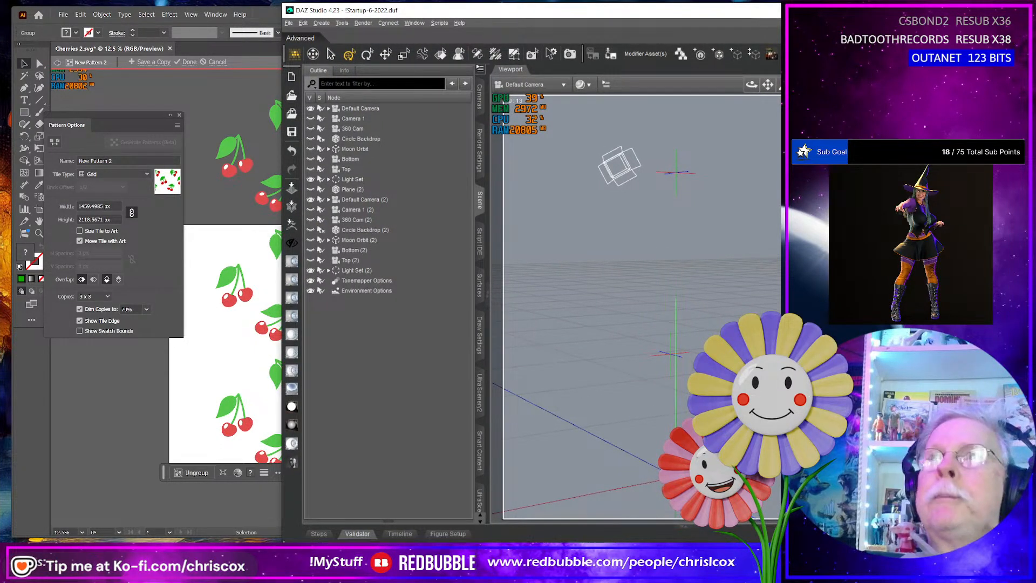
pyautogui.doubleClick(589, 11)
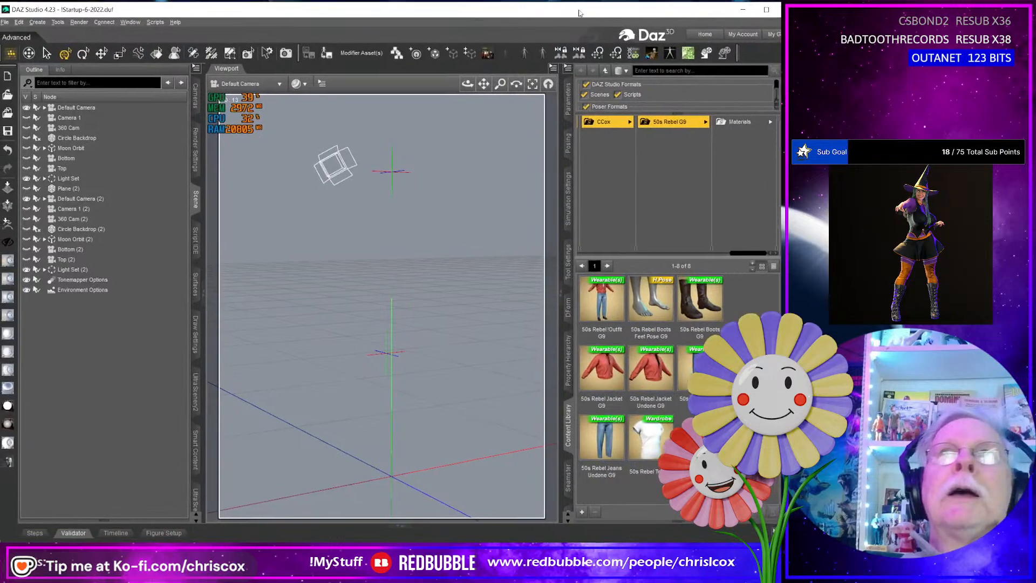
pyautogui.doubleClick(589, 12)
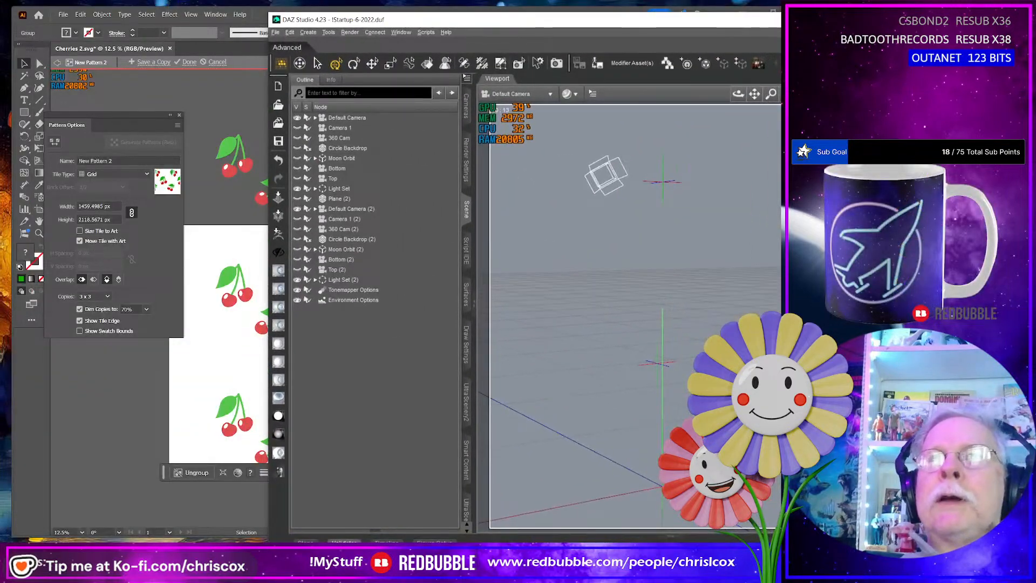
pyautogui.doubleClick(606, 20)
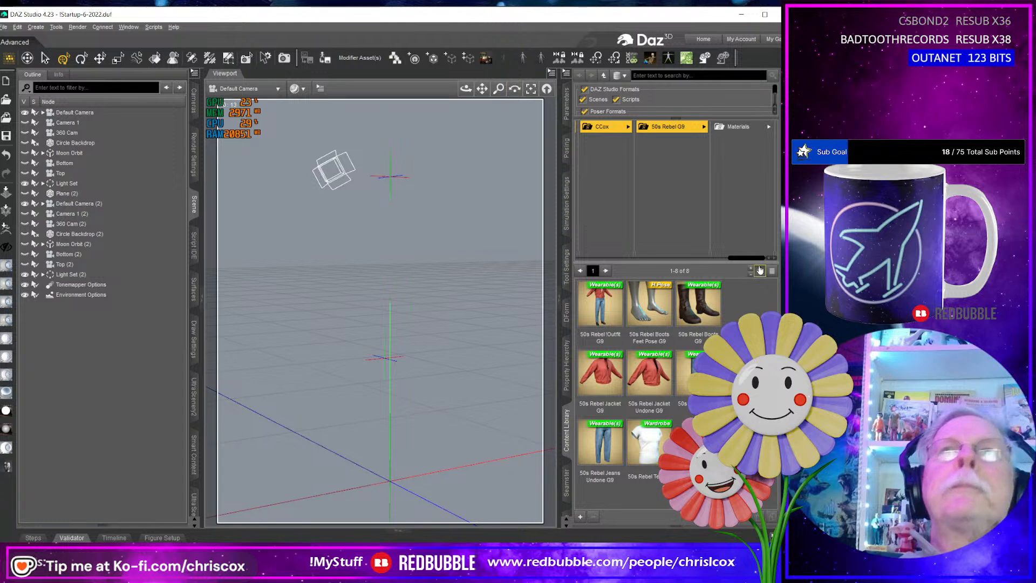
# Open the Genesis 9 folder under Spring 2025 > People in the content library and load a Genesis 9 figure
pyautogui.moveTo(757, 258); pyautogui.dragTo(598, 257)
pyautogui.scroll(-6, 717, 224)
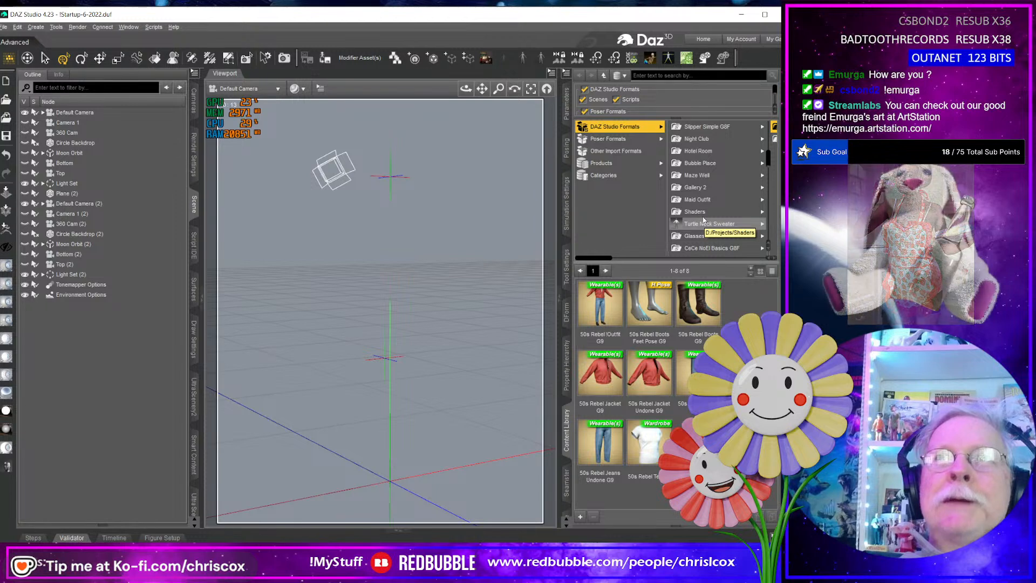
pyautogui.scroll(-10, 703, 219)
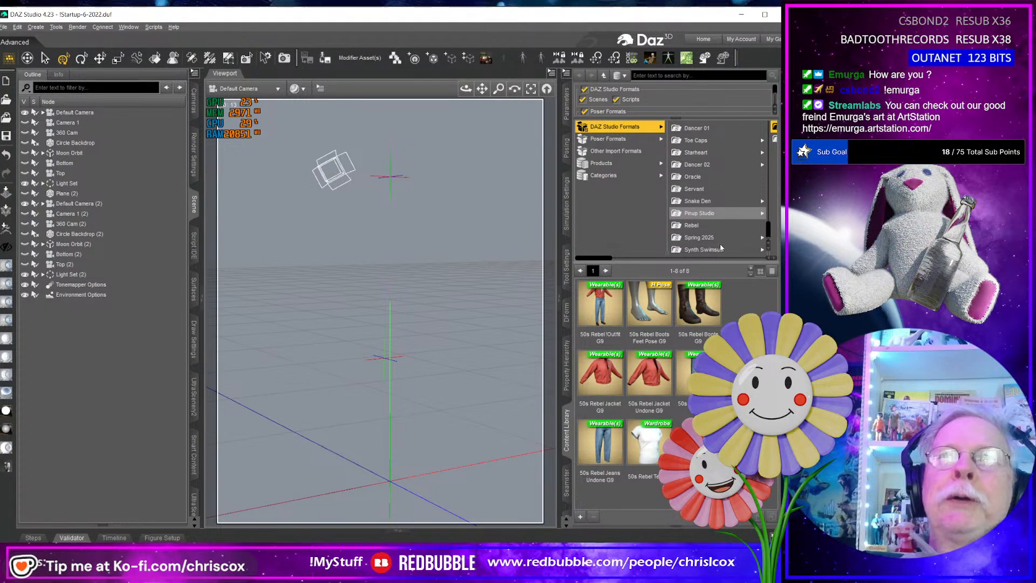
pyautogui.click(704, 238)
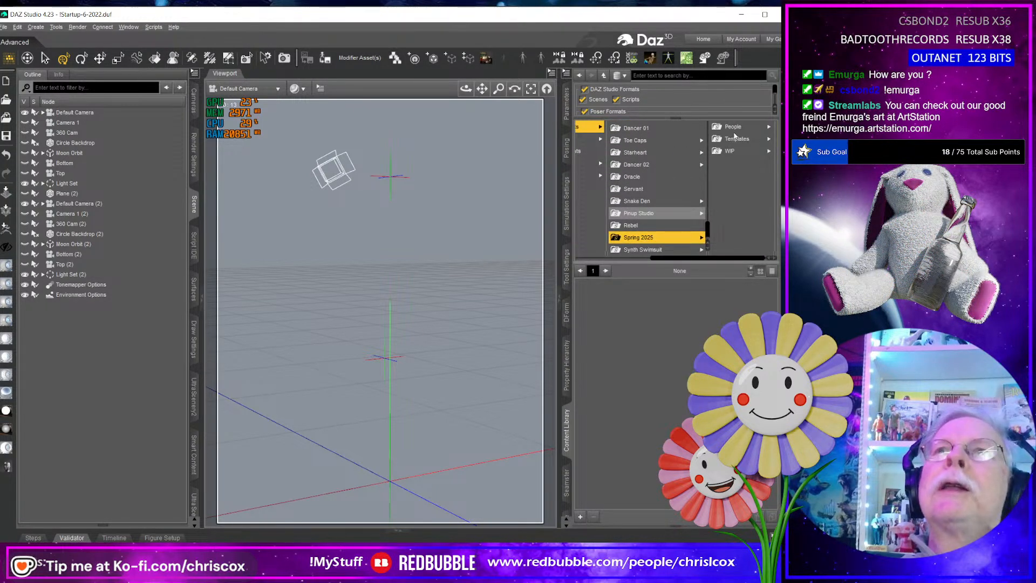
pyautogui.click(734, 127)
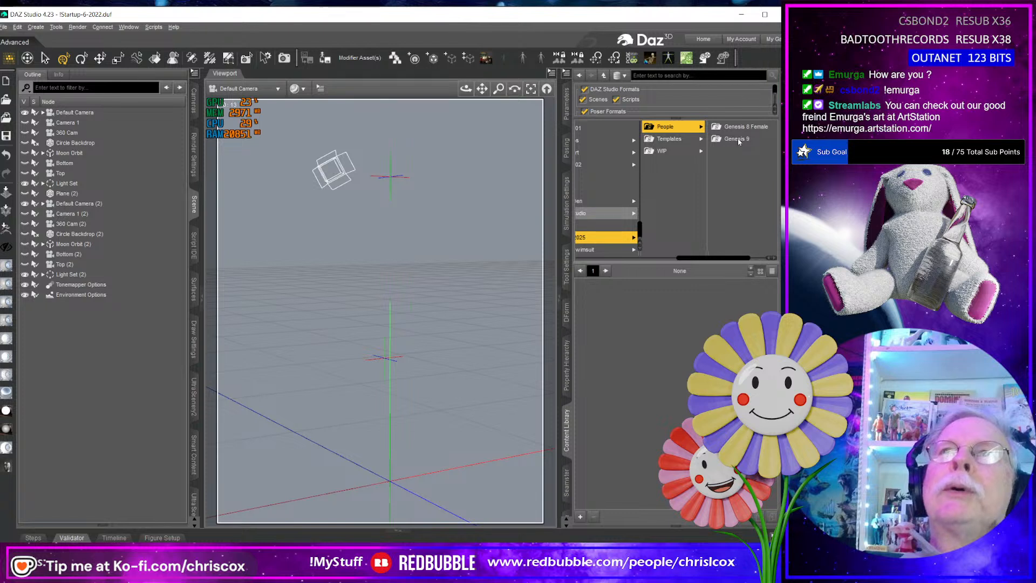
pyautogui.click(737, 140)
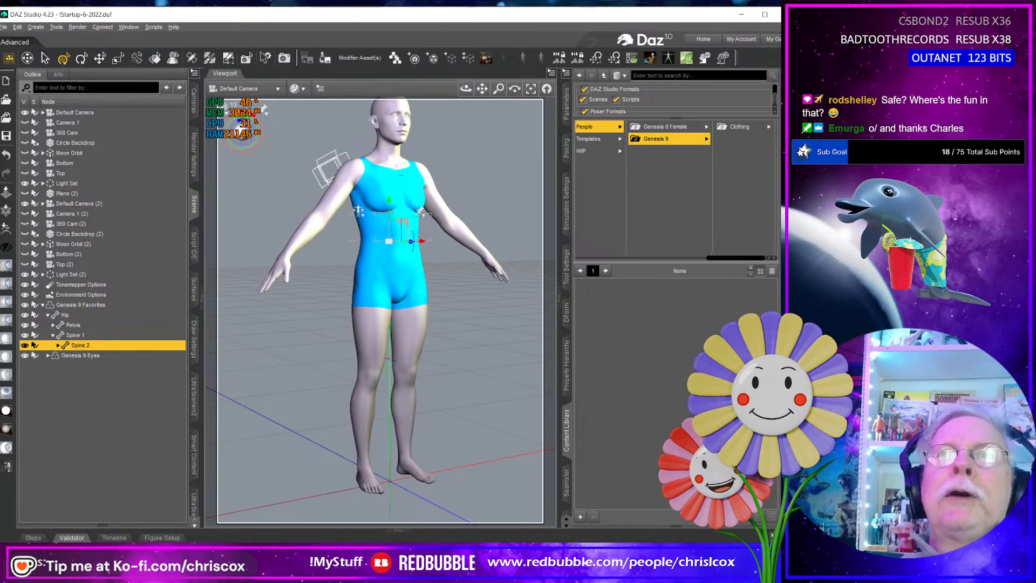
# Load the Meadow Muse Dress G9 from the Genesis 9 clothing folder onto the figure
pyautogui.click(739, 130)
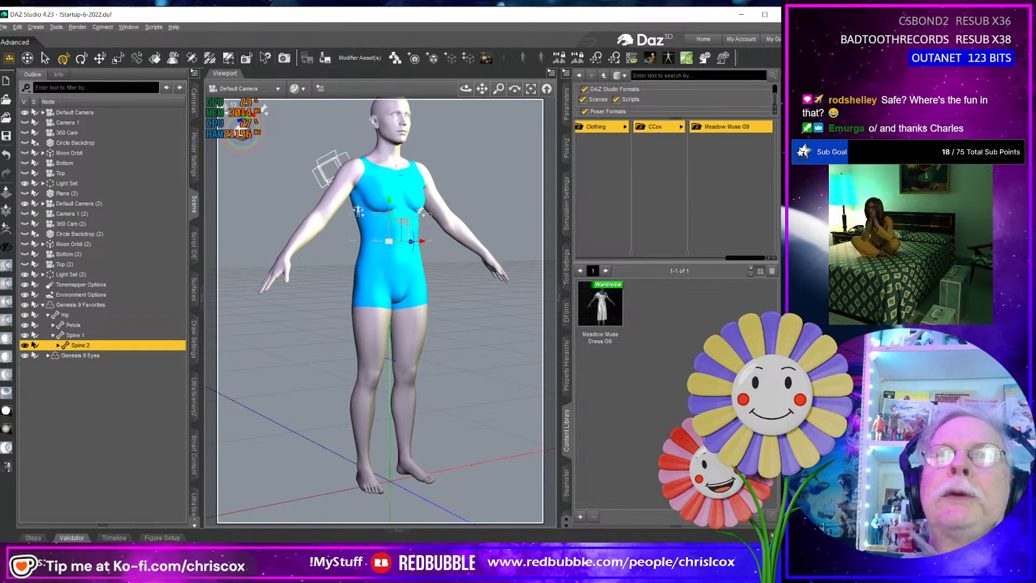
pyautogui.moveTo(610, 306); pyautogui.dragTo(380, 289)
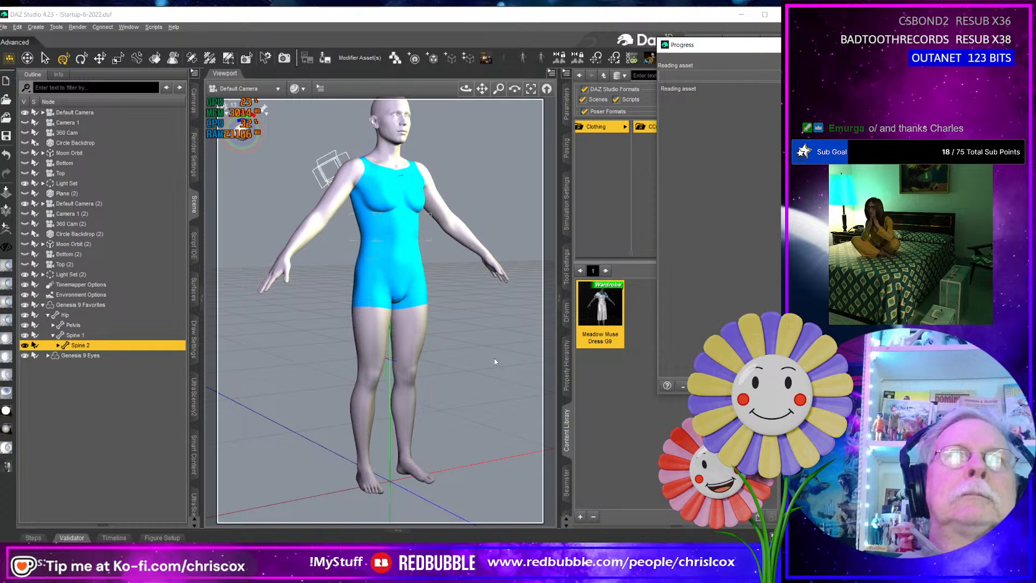
pyautogui.moveTo(494, 362)
pyautogui.mouseDown(button='middle')
pyautogui.moveTo(610, 342)
pyautogui.moveTo(482, 361)
pyautogui.mouseUp(button='middle')
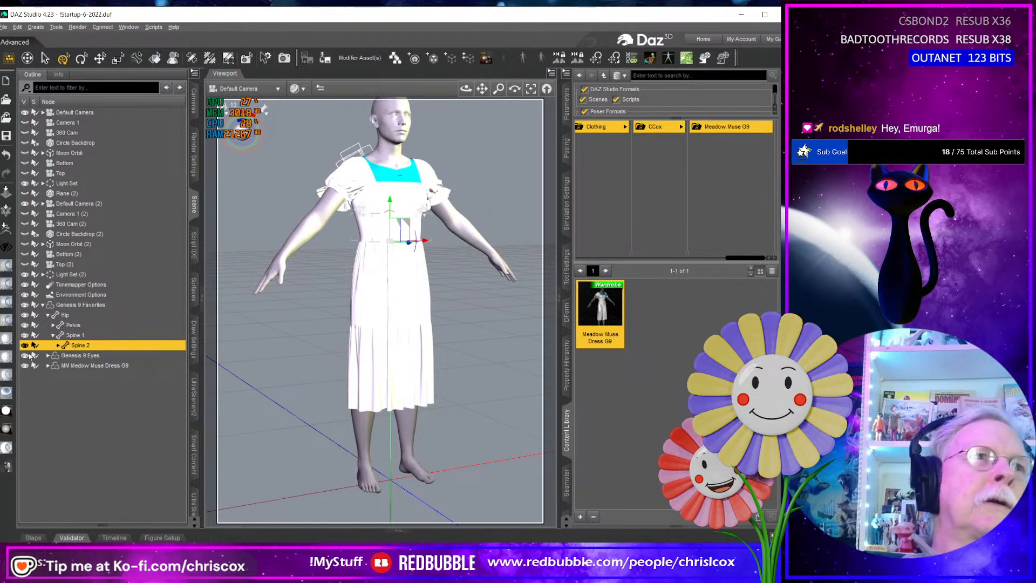
# Hide the Genesis 9 figure with its dress and open the Meadow Muse G8 Female clothing folder
pyautogui.click(26, 305)
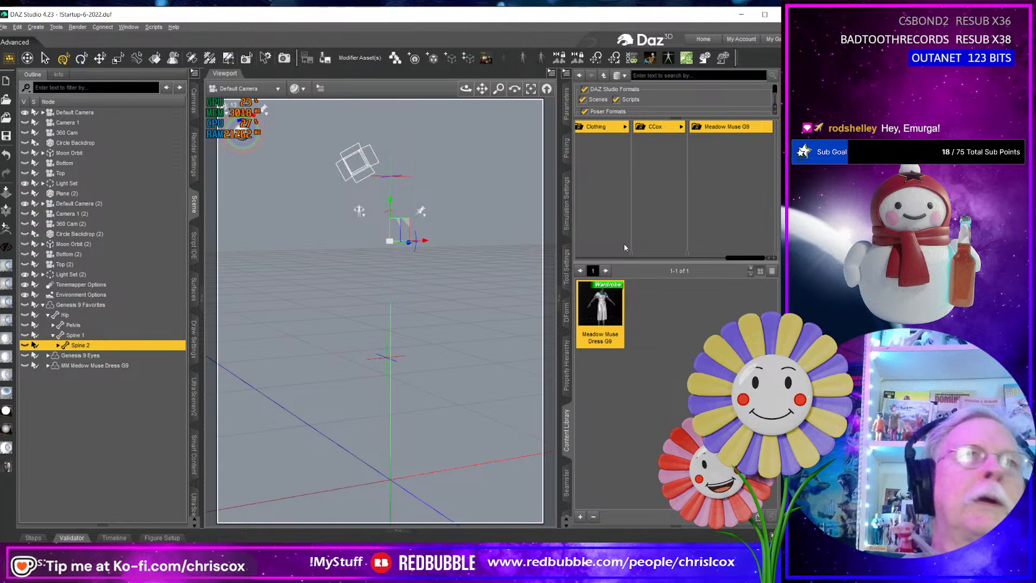
pyautogui.moveTo(746, 259); pyautogui.dragTo(673, 261)
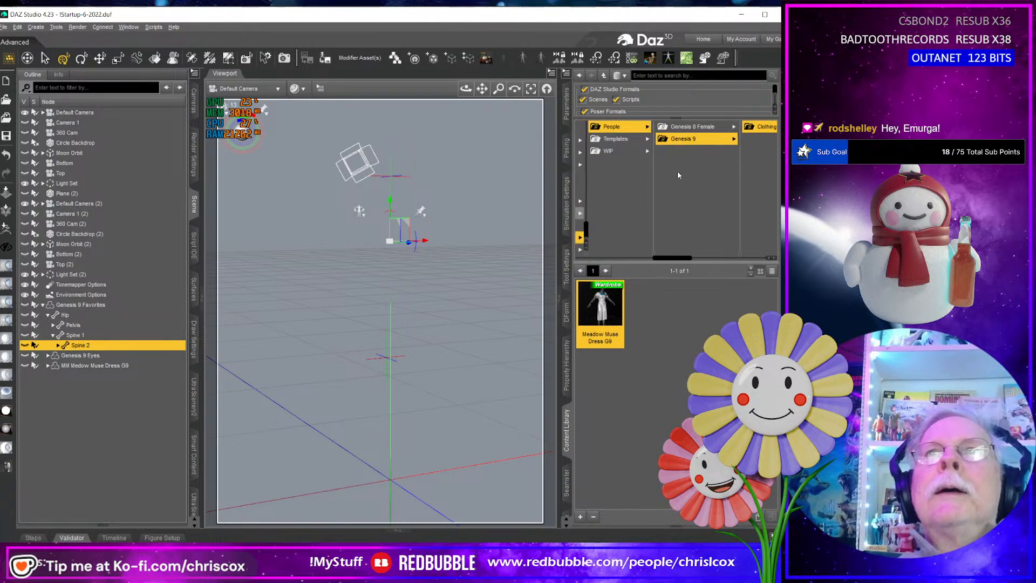
pyautogui.click(686, 130)
pyautogui.click(749, 128)
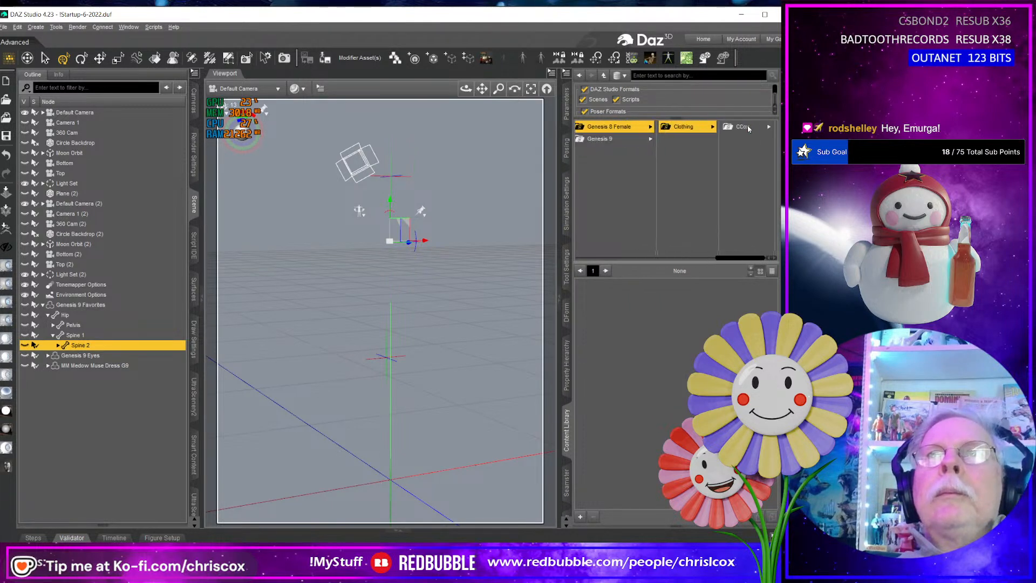
pyautogui.click(748, 129)
pyautogui.click(749, 128)
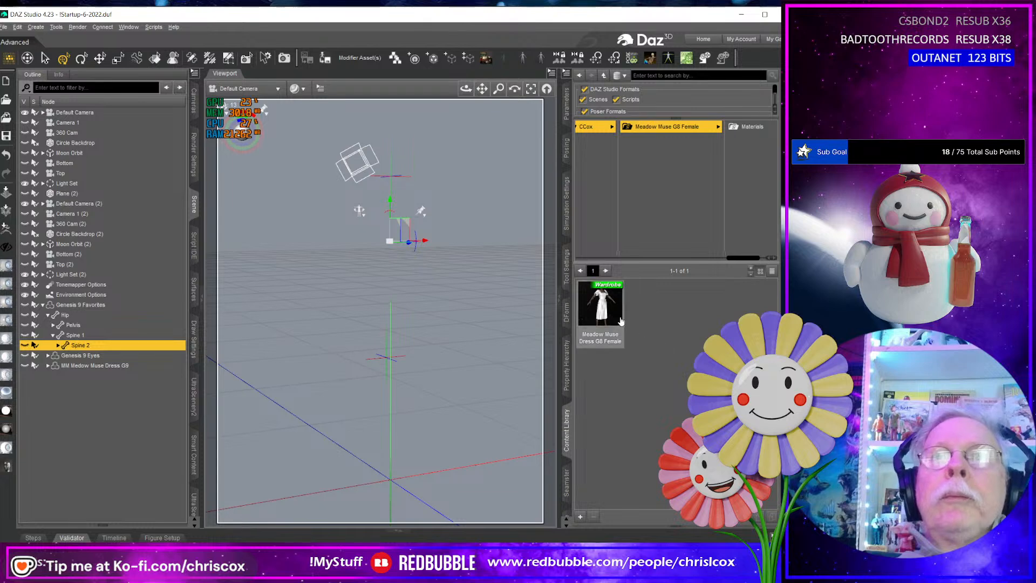
# Load the Meadow Muse Dress G8 Female into the scene without a figure and view it from different angles
pyautogui.doubleClick(589, 322)
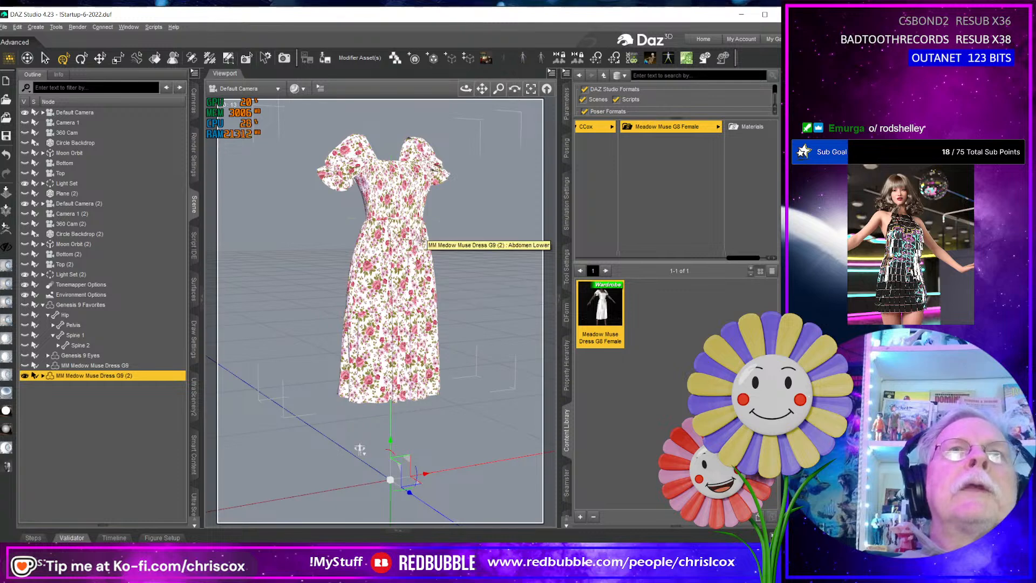
pyautogui.moveTo(417, 260); pyautogui.dragTo(412, 276, button='middle')
pyautogui.moveTo(361, 450); pyautogui.dragTo(338, 462, button='middle')
pyautogui.moveTo(440, 326); pyautogui.dragTo(443, 345, button='middle')
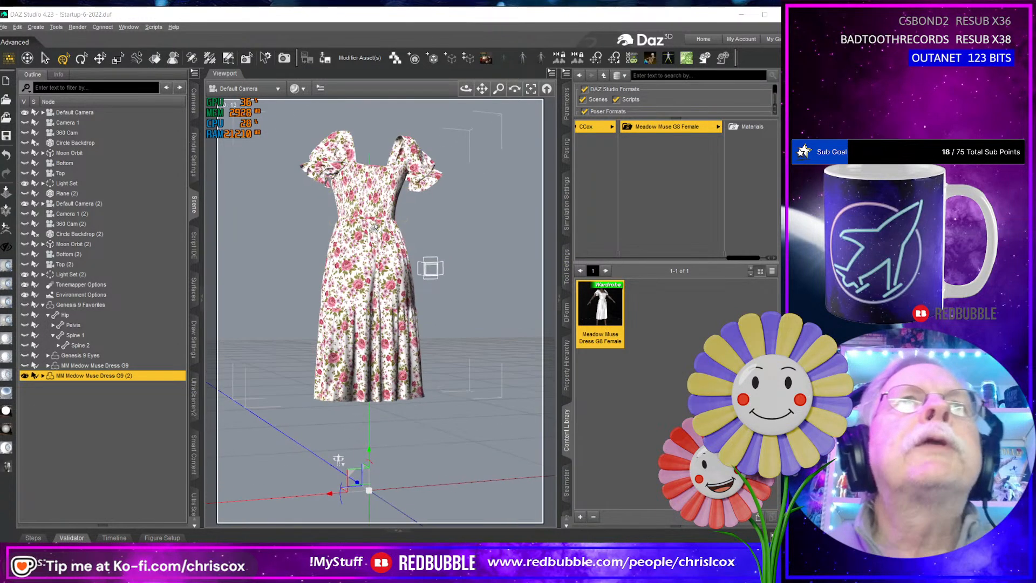
# Test-render a close-up of the dress bodice through the Default Camera, enlarge the render window, and cancel the render
pyautogui.scroll(5, 374, 227)
pyautogui.moveTo(374, 227); pyautogui.dragTo(385, 302, button='middle')
pyautogui.scroll(5, 386, 301)
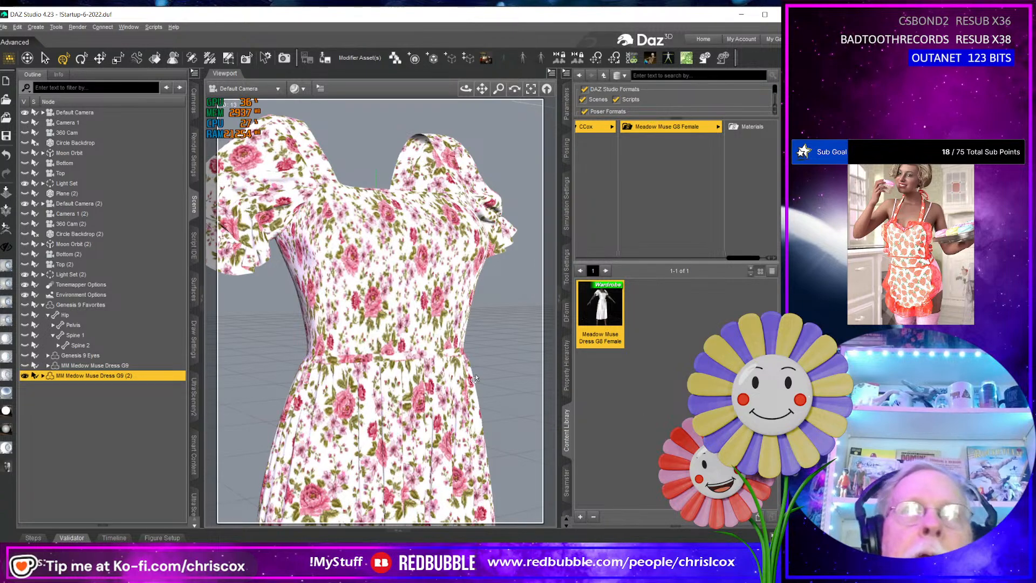
pyautogui.scroll(1, 474, 377)
pyautogui.scroll(1, 476, 376)
pyautogui.hotkey('ctrl', 'r')
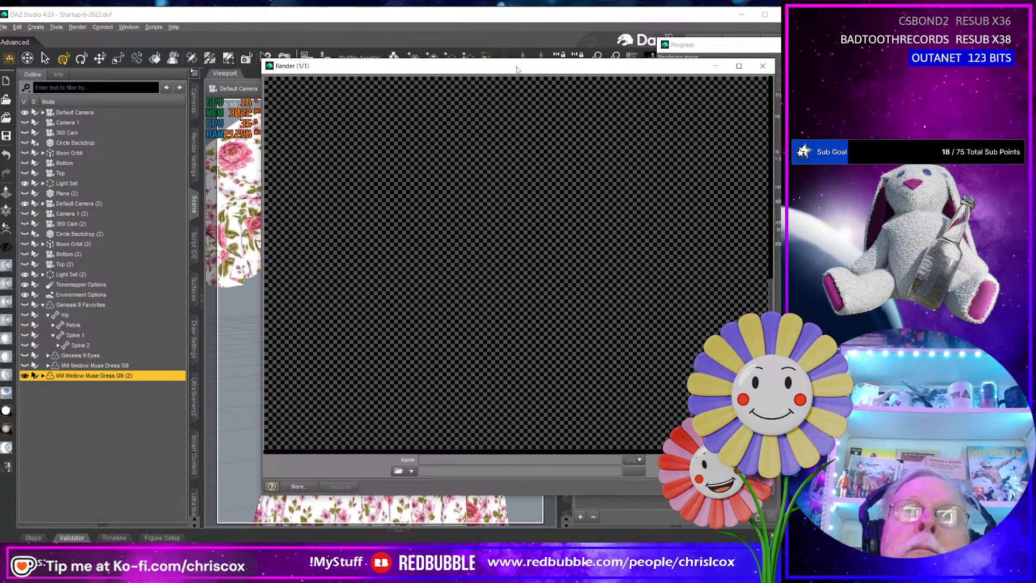
pyautogui.moveTo(517, 69); pyautogui.dragTo(360, 37)
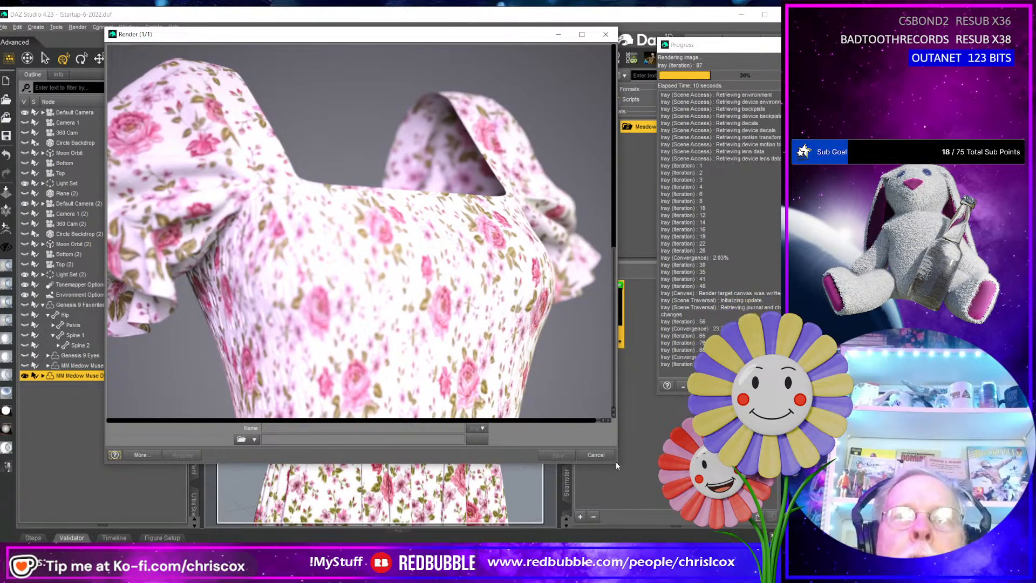
pyautogui.moveTo(616, 464); pyautogui.dragTo(718, 542)
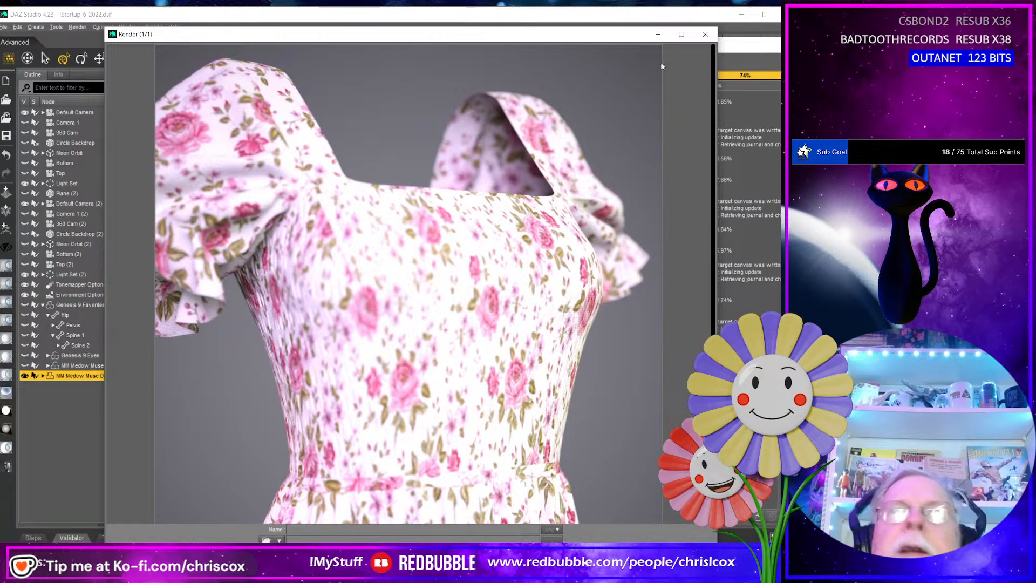
pyautogui.click(705, 34)
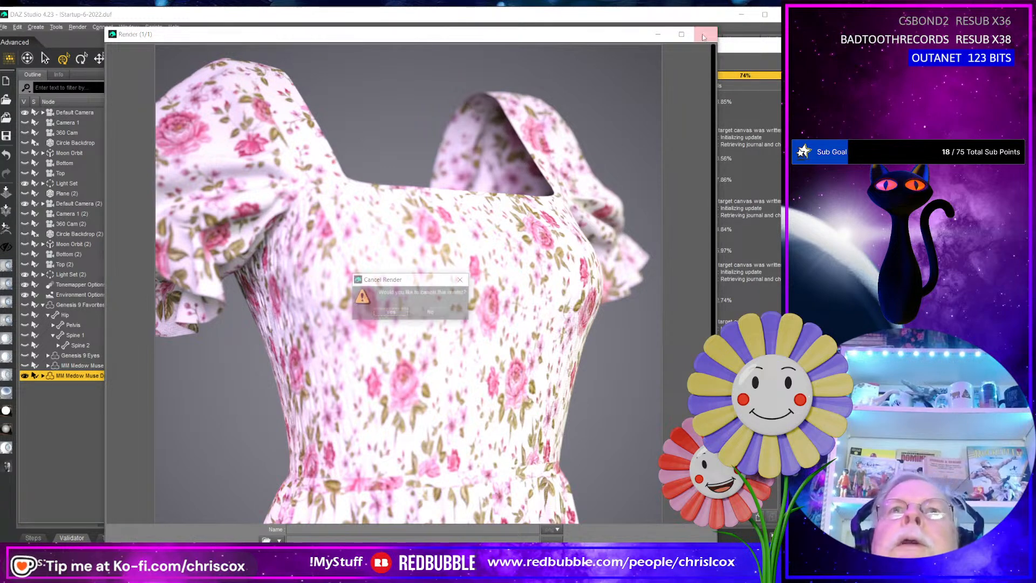
pyautogui.click(404, 313)
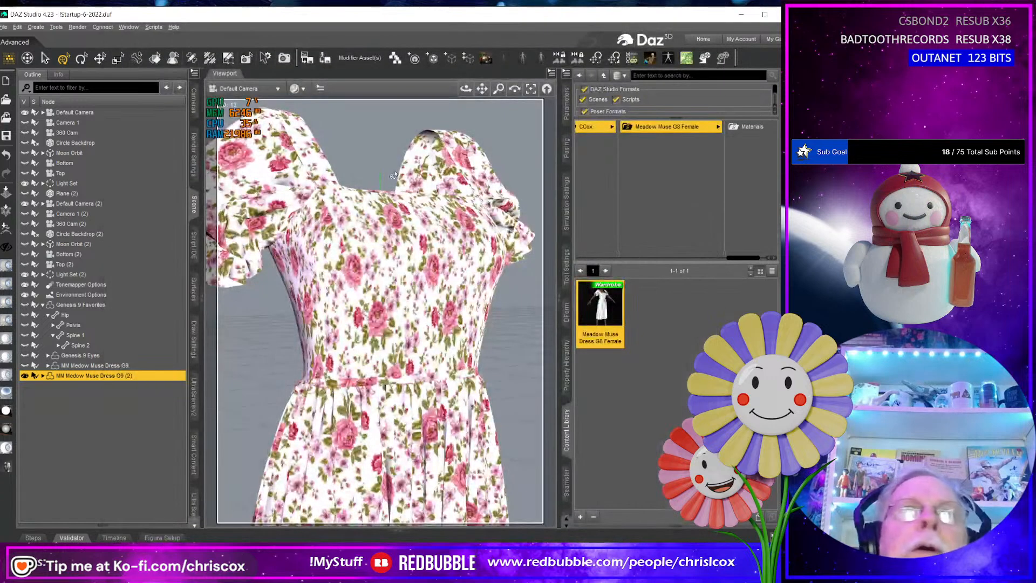
# Viewing from Camera 1, adjust the Default Camera's focal distance and set its F/Stop to 232.01, and return the viewport to Default Camera
pyautogui.click(242, 89)
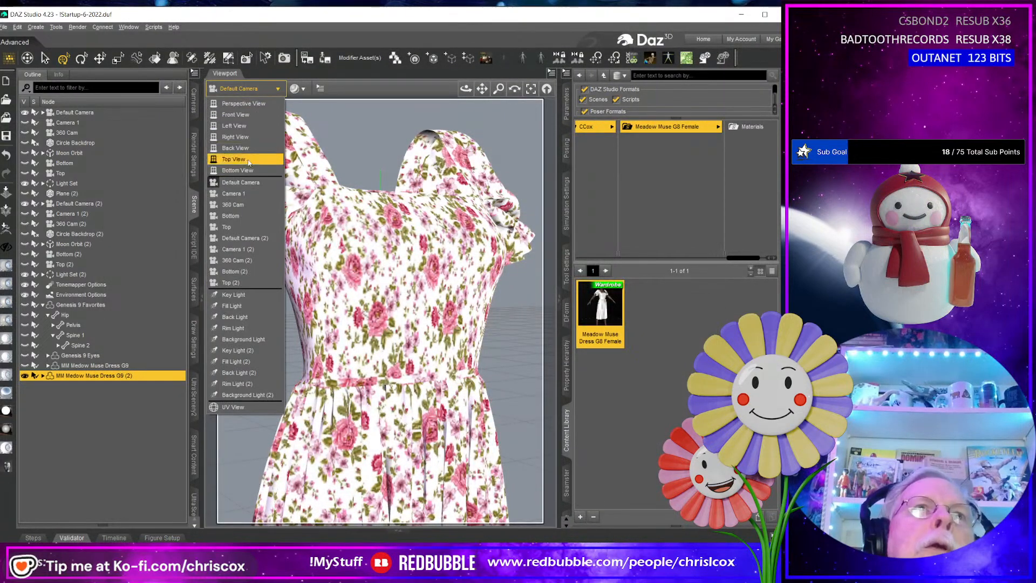
pyautogui.click(234, 193)
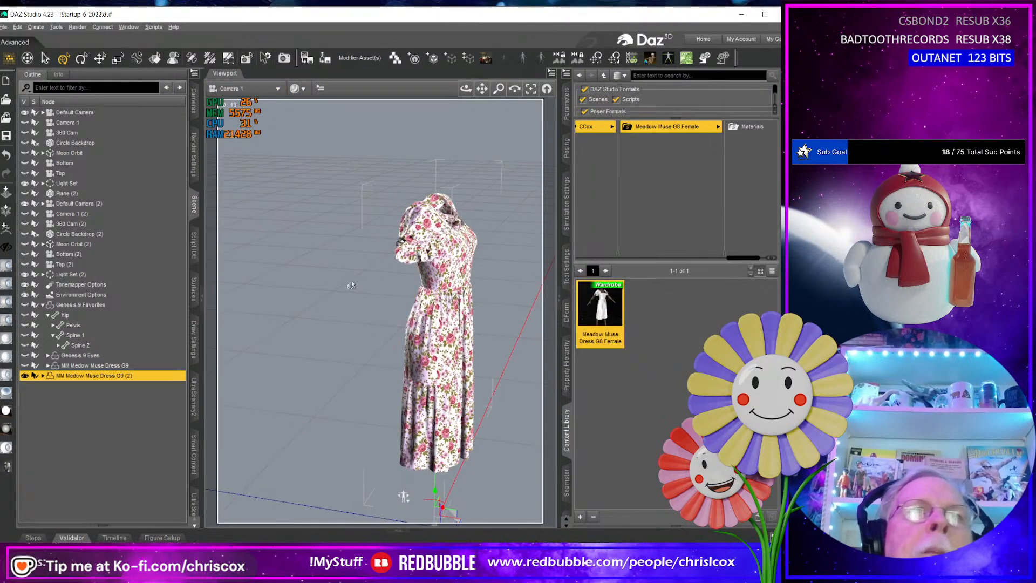
pyautogui.moveTo(289, 203); pyautogui.dragTo(233, 201)
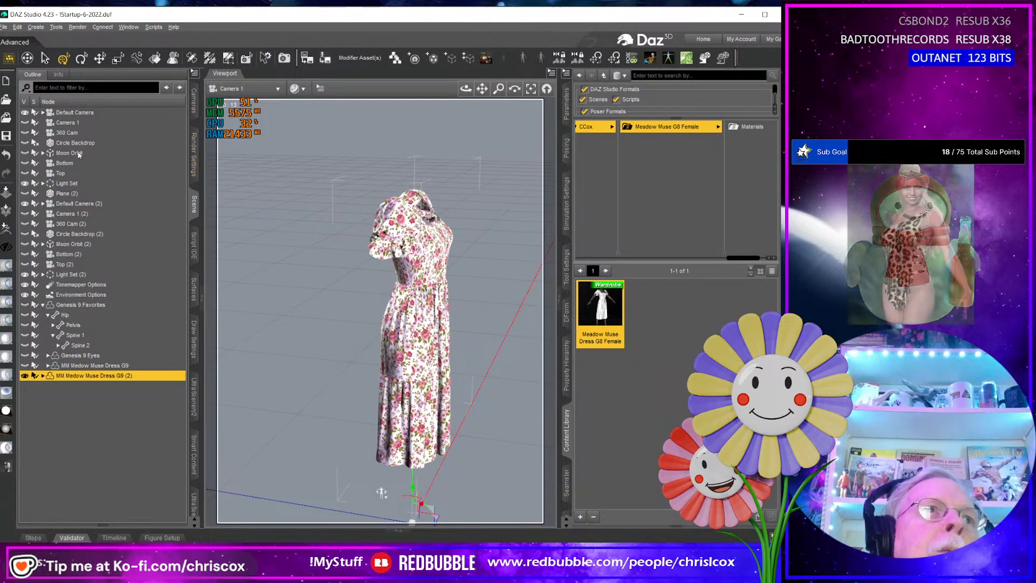
pyautogui.click(74, 112)
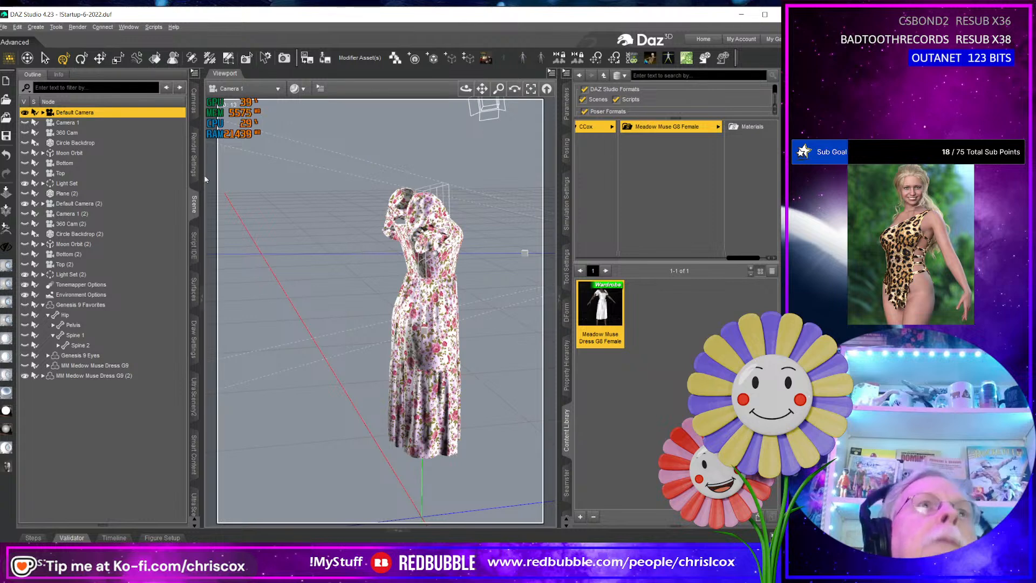
pyautogui.click(193, 108)
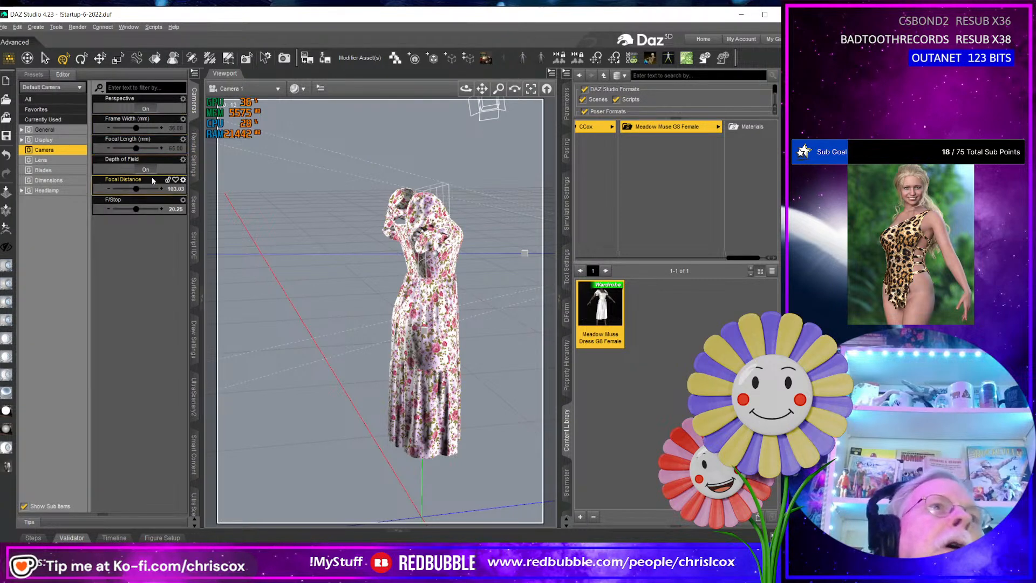
pyautogui.moveTo(145, 194)
pyautogui.mouseDown()
pyautogui.moveTo(153, 194)
pyautogui.moveTo(136, 189)
pyautogui.moveTo(136, 210)
pyautogui.moveTo(149, 210)
pyautogui.mouseUp()
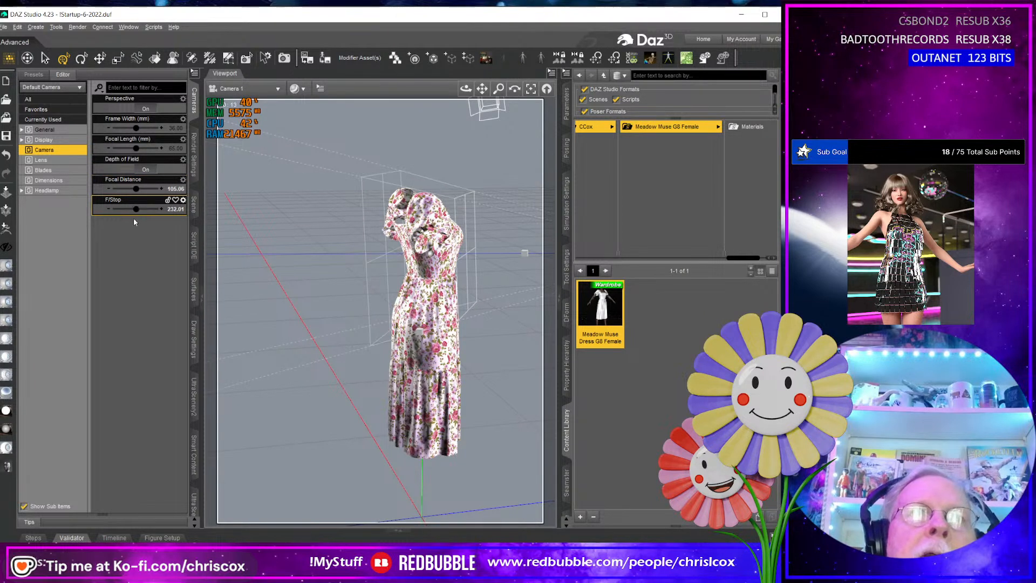
pyautogui.click(248, 89)
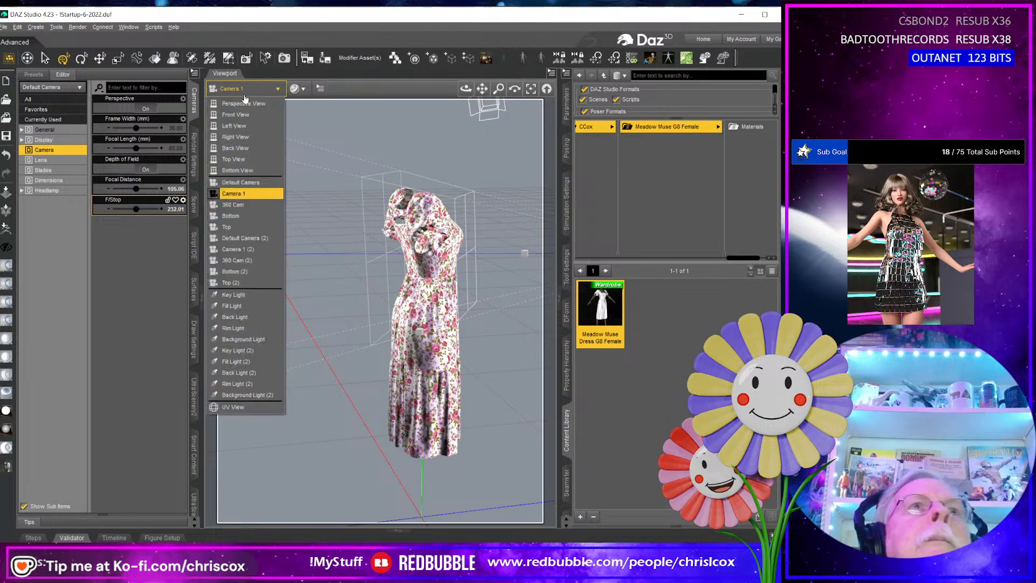
pyautogui.click(243, 182)
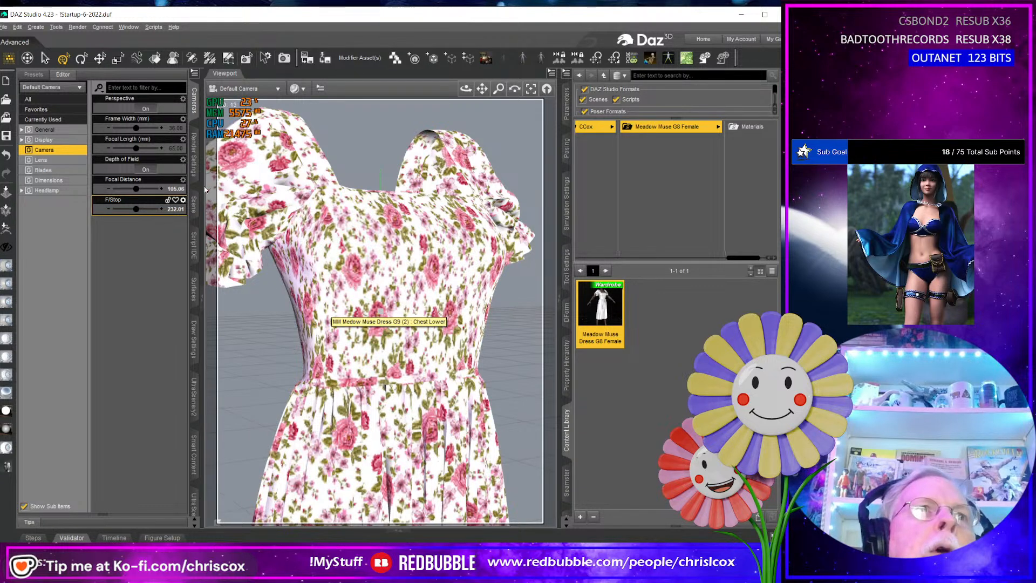
# Set Burn Highlights to 0 in the Tone Mapping render settings
pyautogui.click(193, 174)
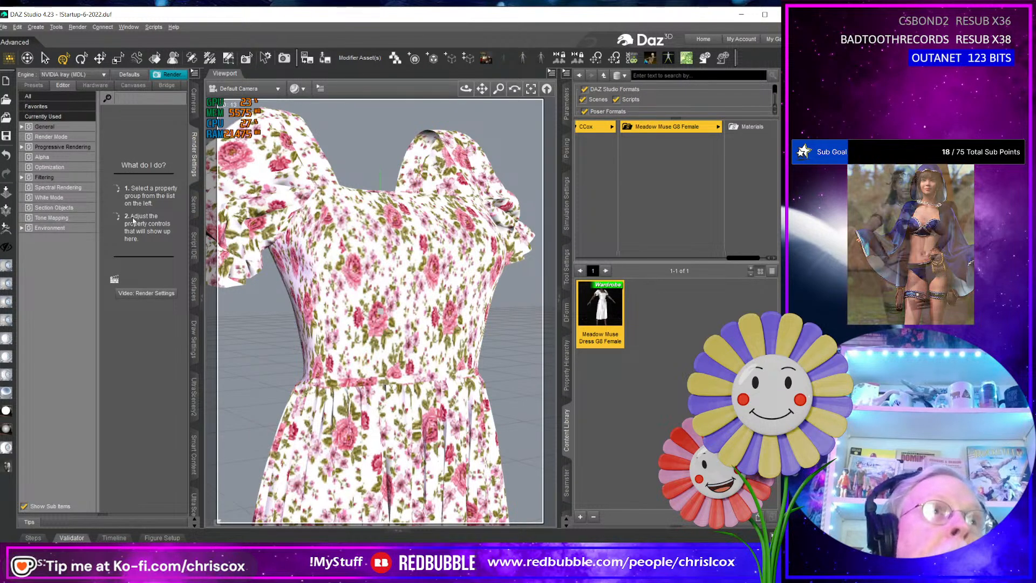
pyautogui.click(64, 218)
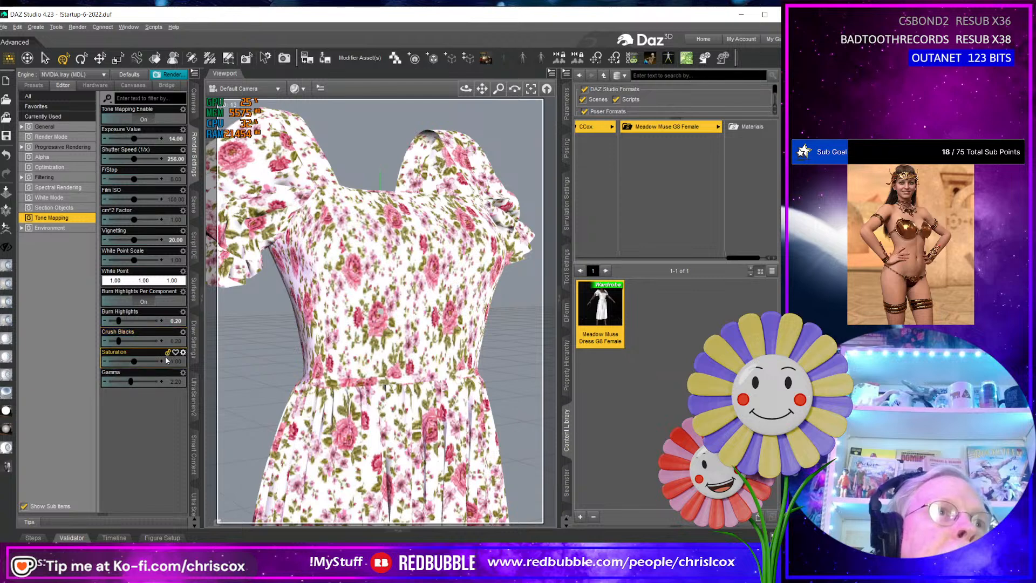
pyautogui.click(177, 323)
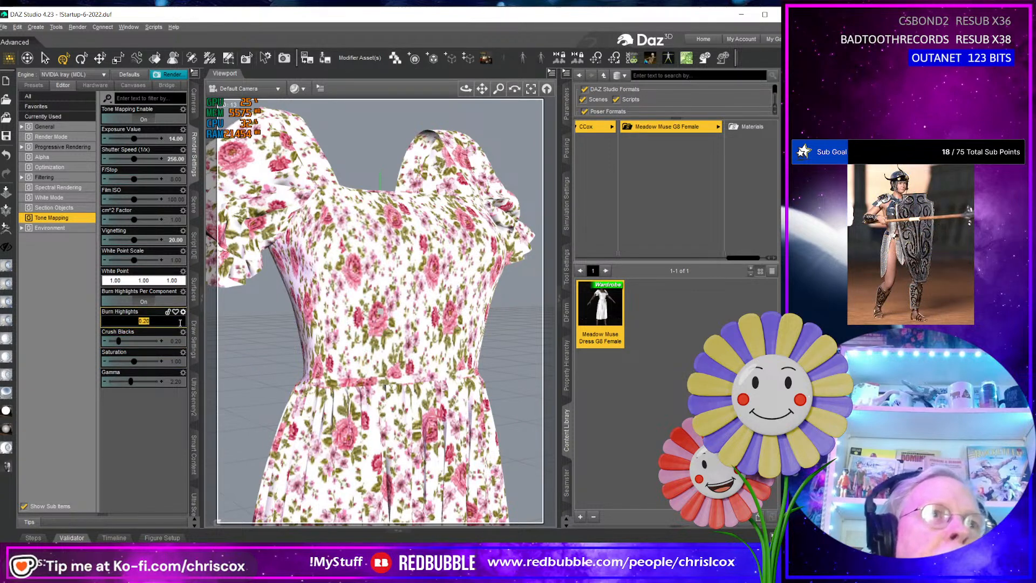
pyautogui.write('1')
pyautogui.press('Return')
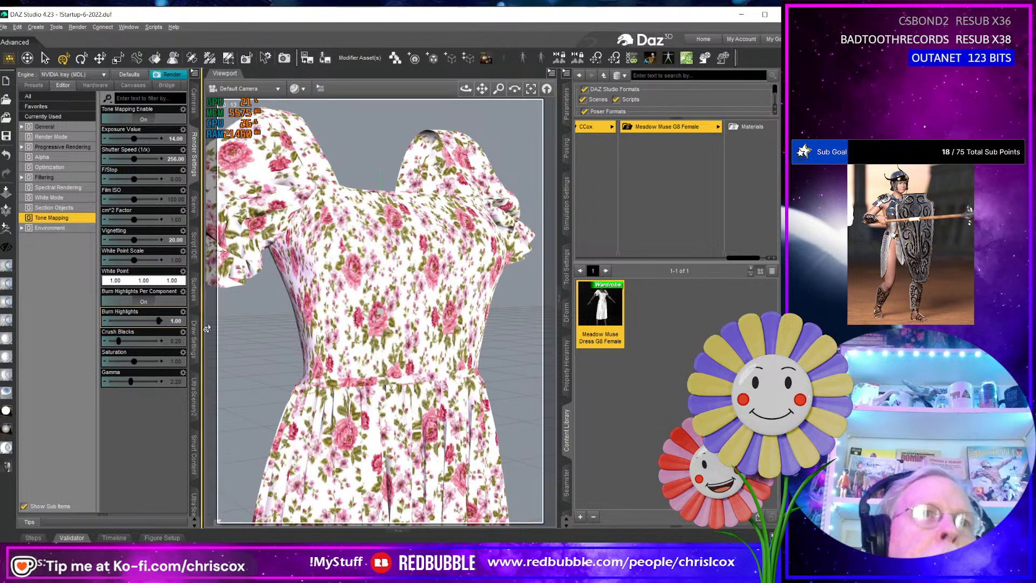
pyautogui.click(178, 323)
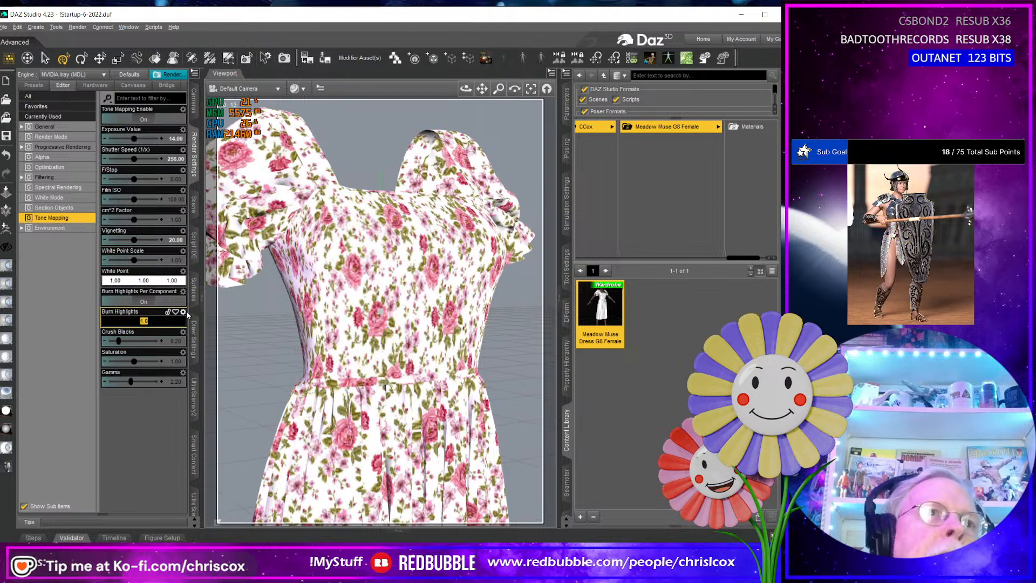
pyautogui.write('1')
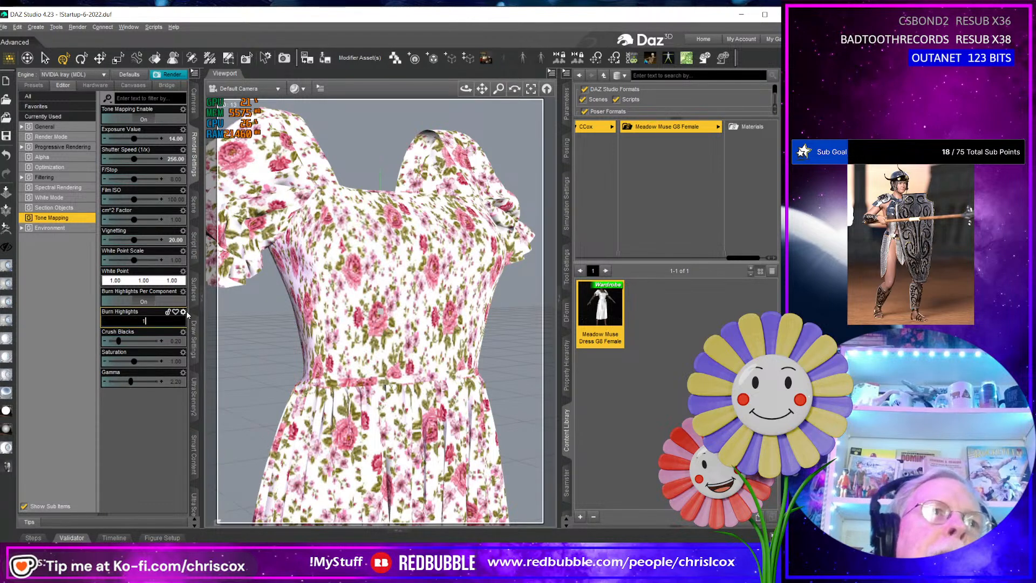
pyautogui.write('0')
pyautogui.press('Return')
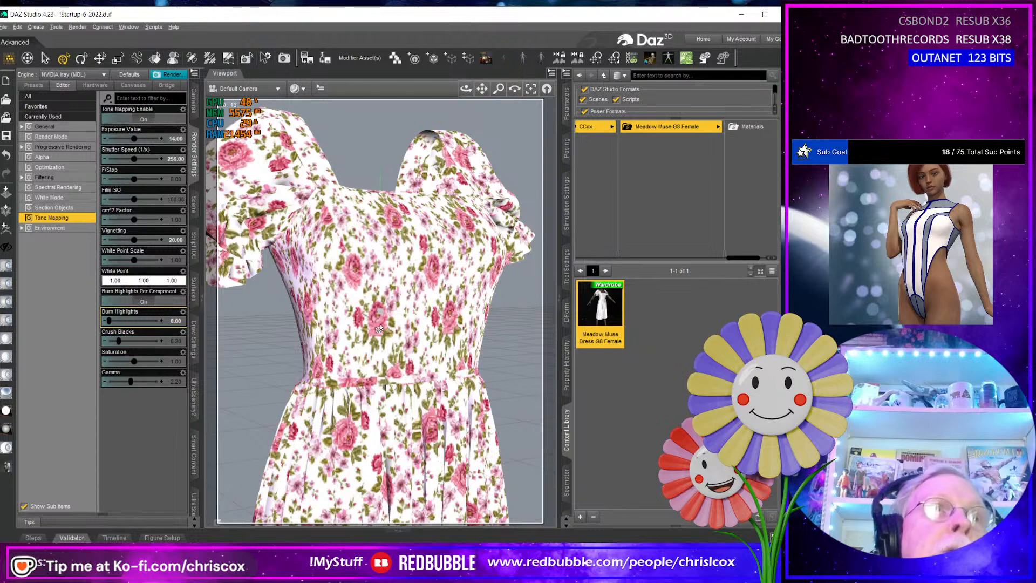
# Render the dress close-up again, enlarge the render window to inspect the fabric pattern, and minimize the window
pyautogui.hotkey('ctrl', 'r')
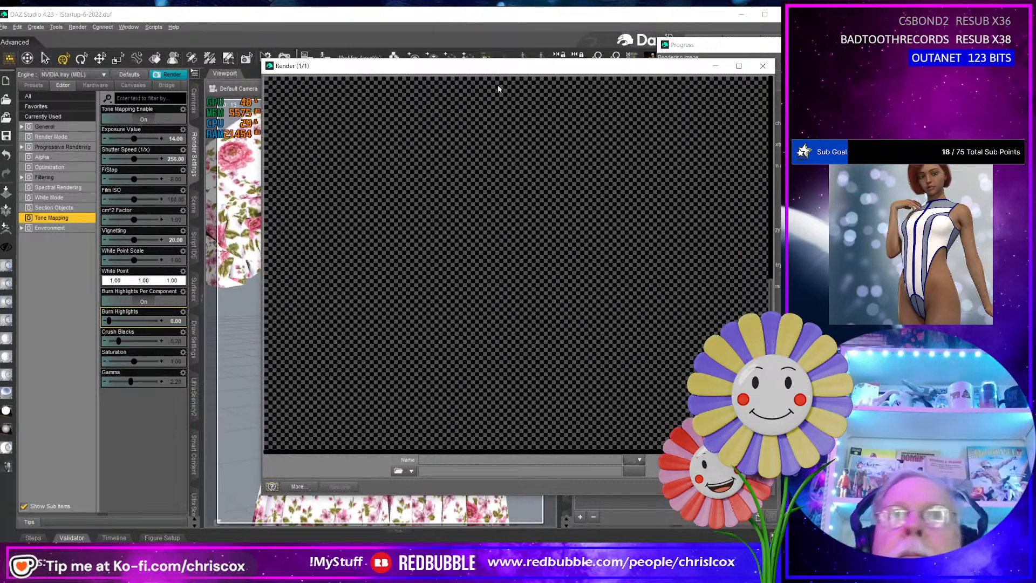
pyautogui.moveTo(503, 71); pyautogui.dragTo(314, 26)
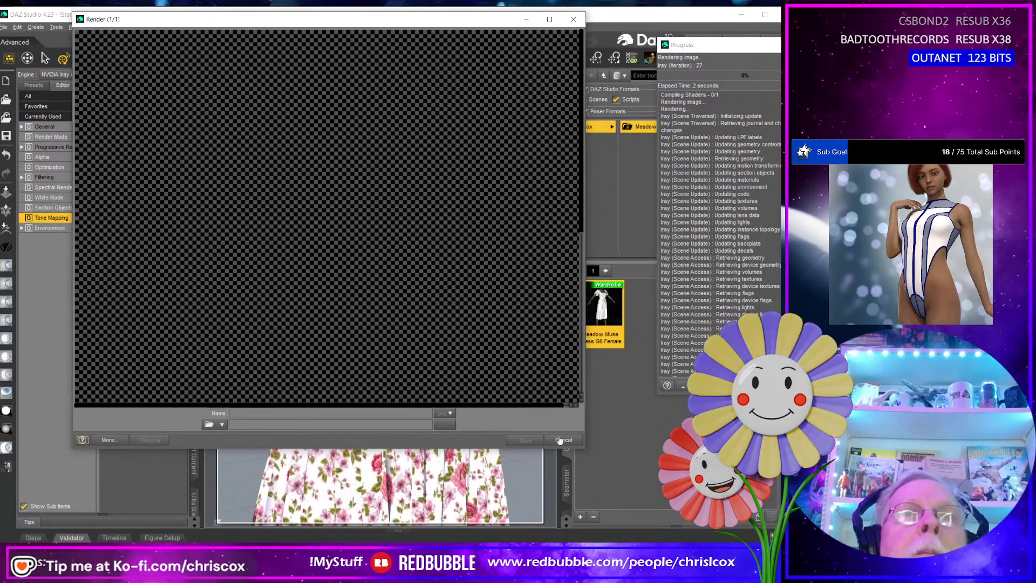
pyautogui.moveTo(581, 449); pyautogui.dragTo(668, 542)
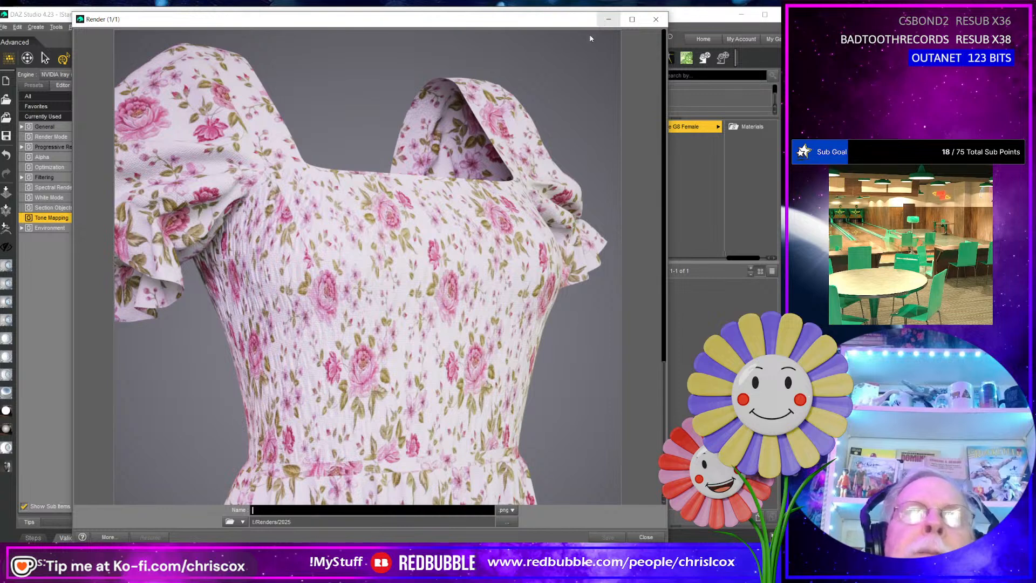
pyautogui.moveTo(352, 363)
pyautogui.mouseDown()
pyautogui.moveTo(358, 212)
pyautogui.moveTo(359, 365)
pyautogui.mouseUp()
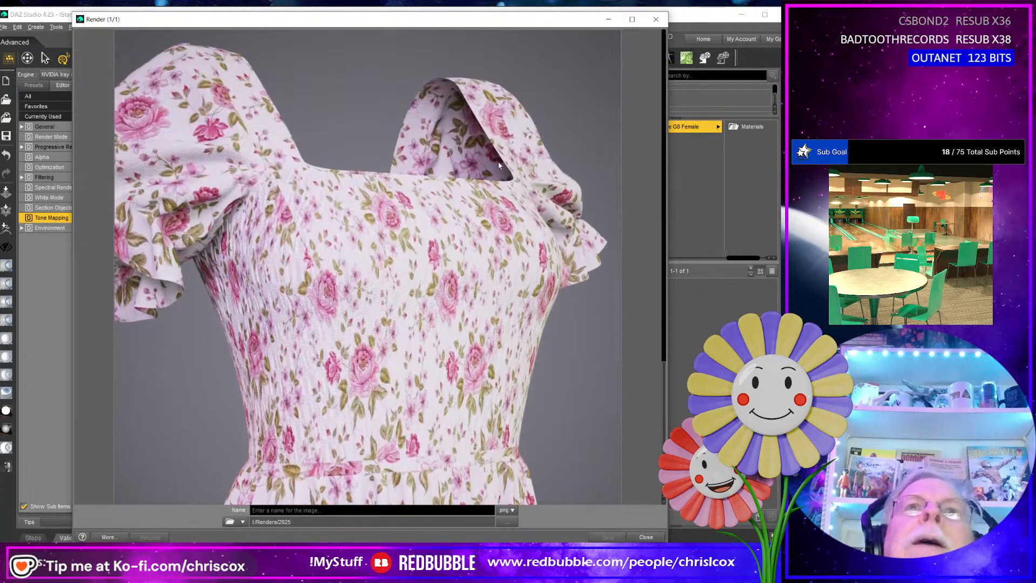
pyautogui.click(609, 20)
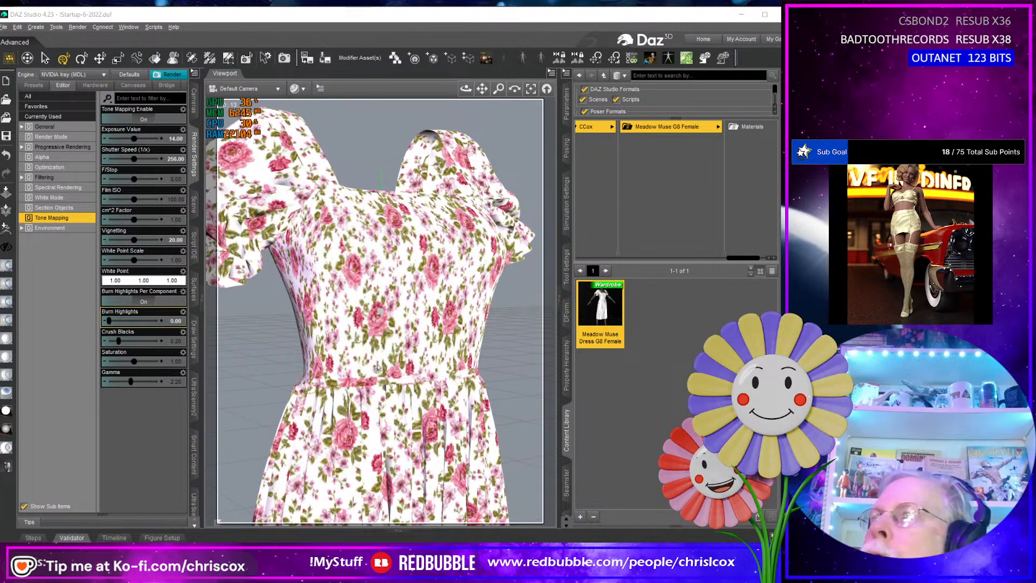
# Switch to Illustrator, deselect the cherry group, and exit pattern editing for New Pattern 2
pyautogui.hotkey('alt', 'Tab')
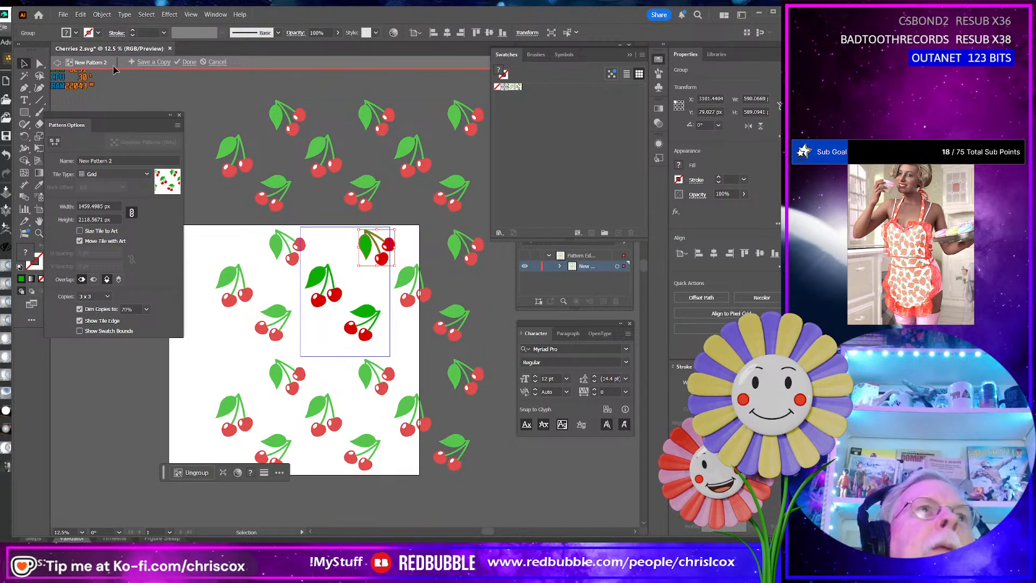
pyautogui.click(113, 96)
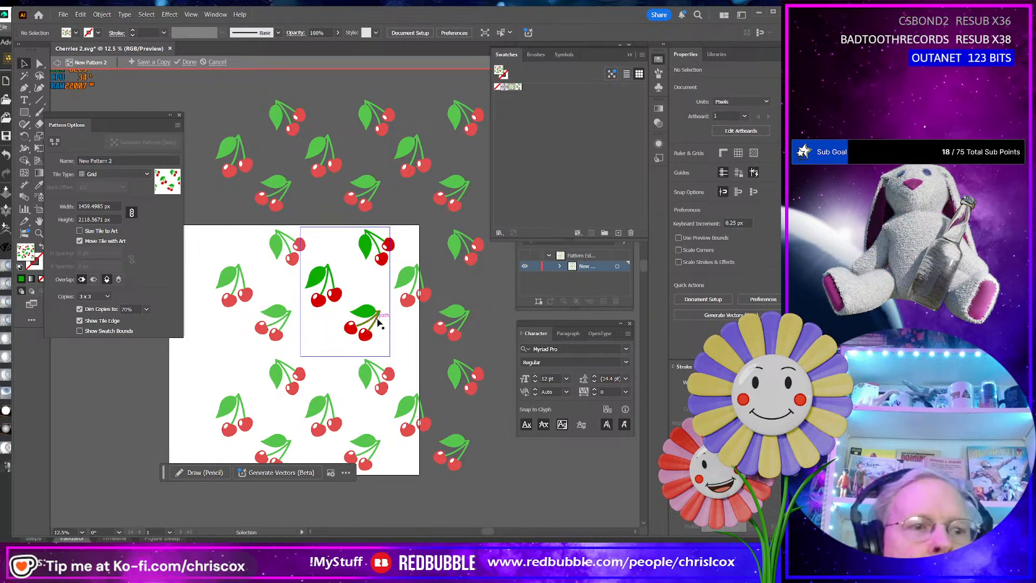
pyautogui.press('Escape')
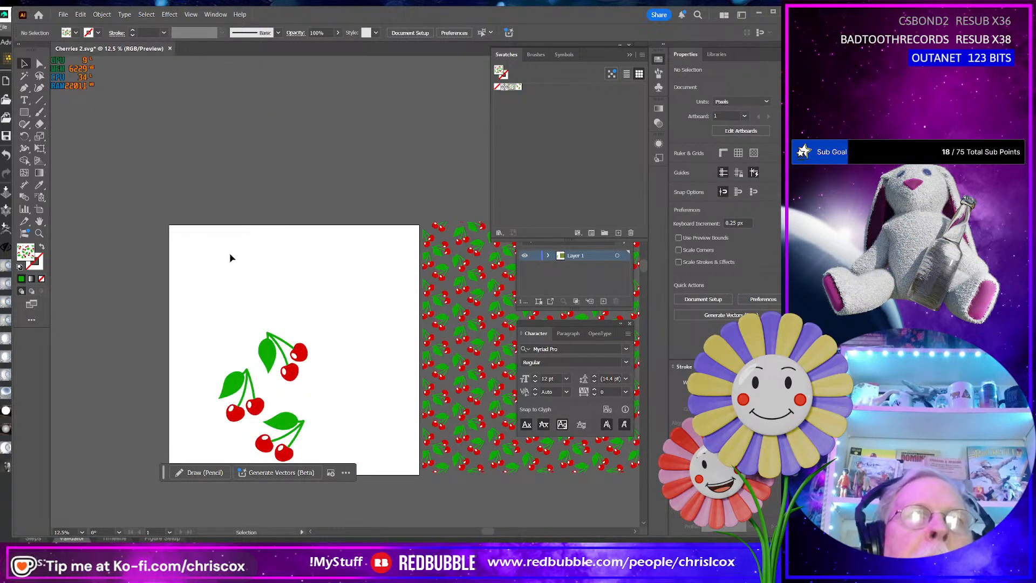
# Create a 100 by 100 px pattern-filled rectangle above the artboard and scale it up to about 1622 px square
pyautogui.click(24, 112)
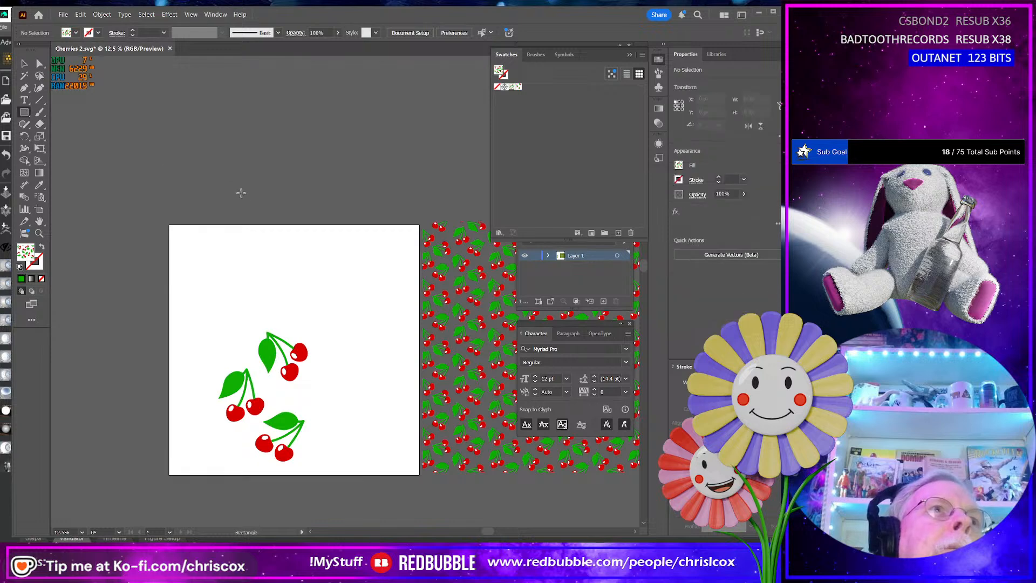
pyautogui.click(255, 201)
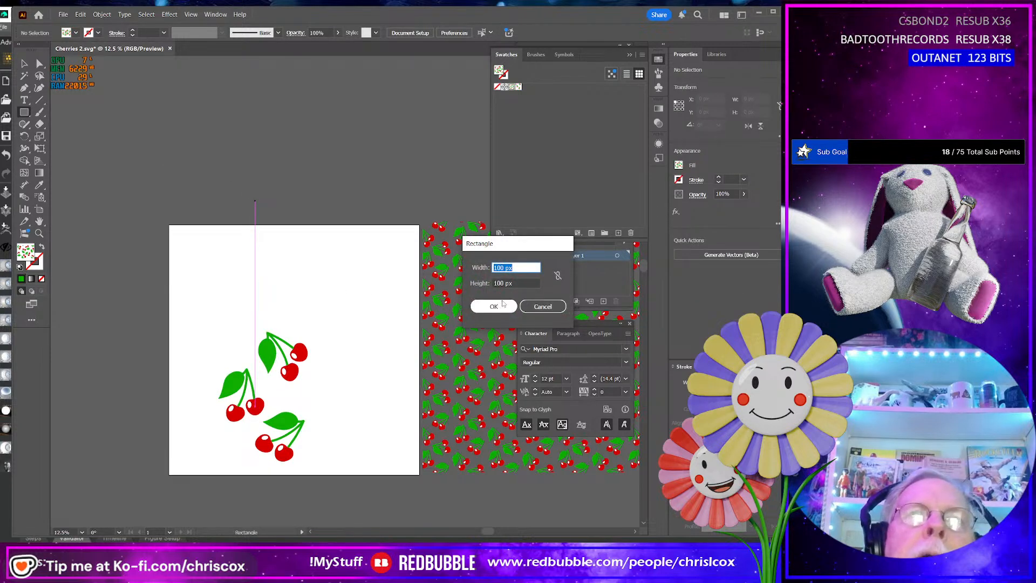
pyautogui.click(503, 304)
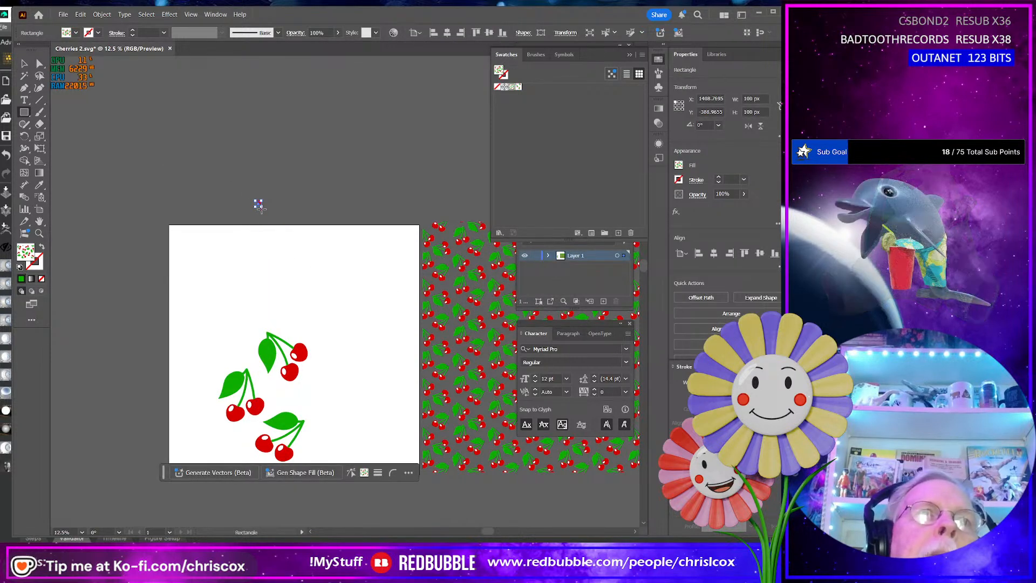
pyautogui.moveTo(260, 205); pyautogui.dragTo(362, 300)
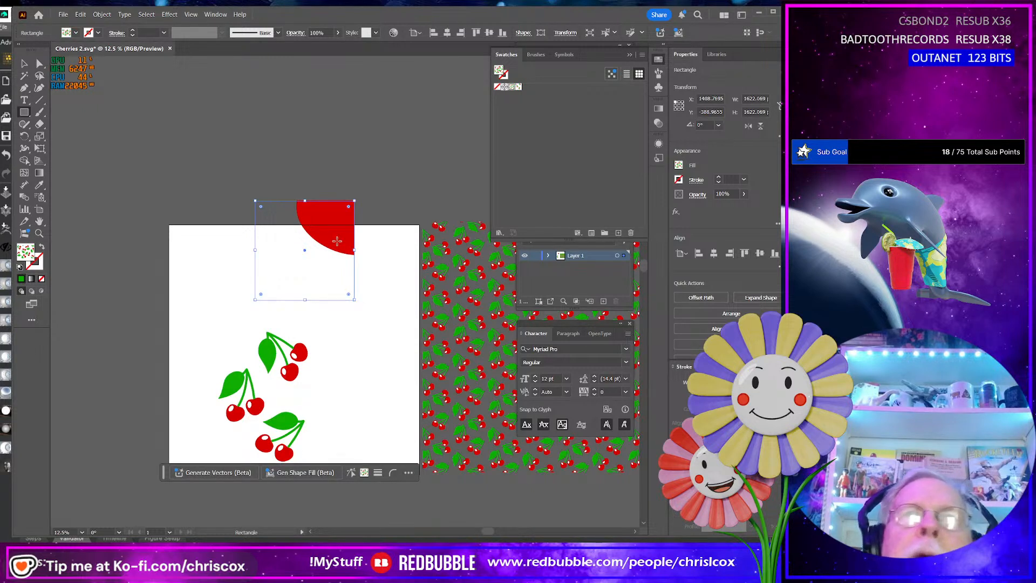
# Delete the enlarged rectangle, draw a square about 2317 px wide over the artboard's upper edge, and fill it with New Pattern 2
pyautogui.press('Delete')
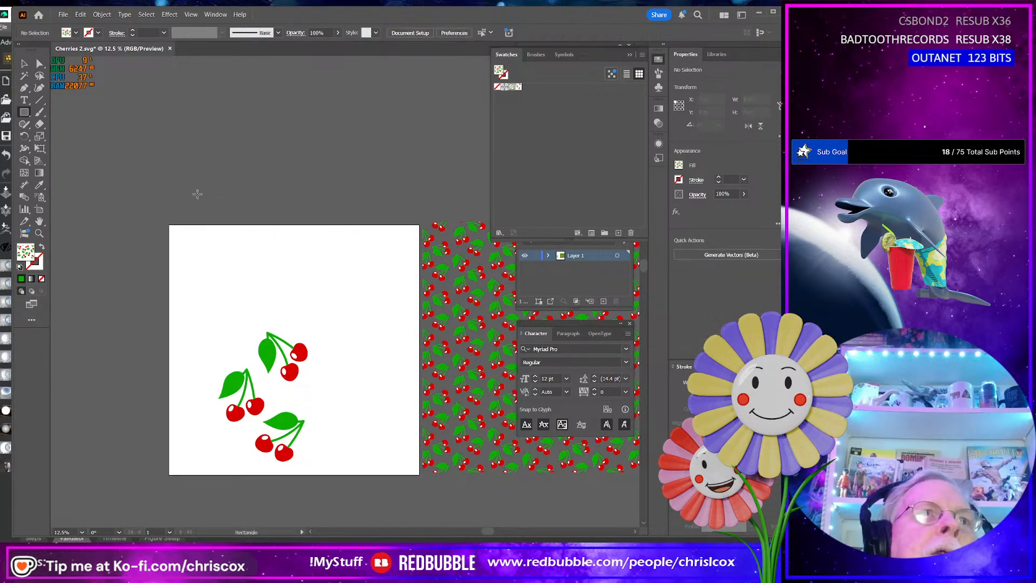
pyautogui.keyDown('shift'); pyautogui.moveTo(198, 194); pyautogui.dragTo(338, 335); pyautogui.keyUp('shift')
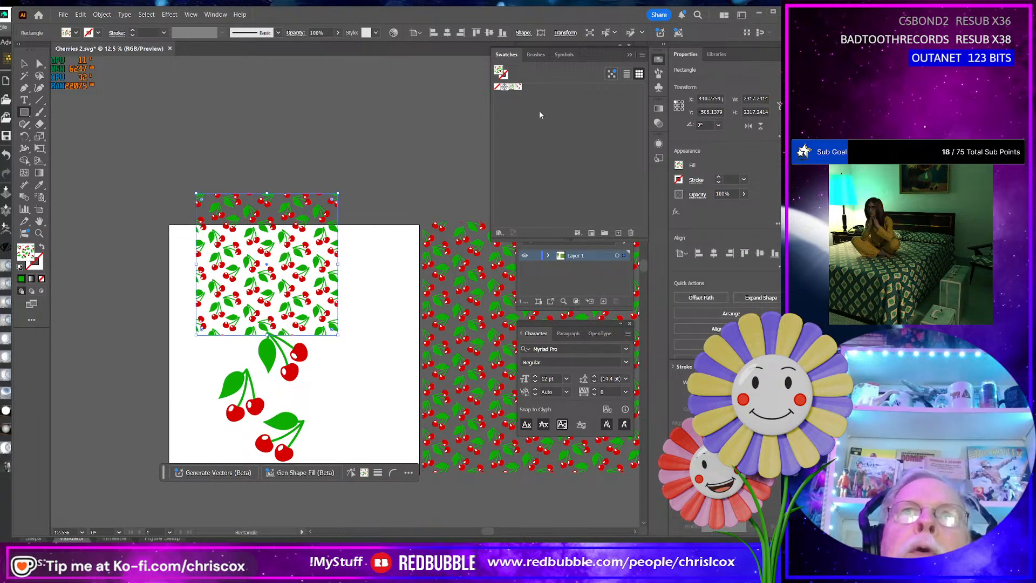
pyautogui.click(518, 87)
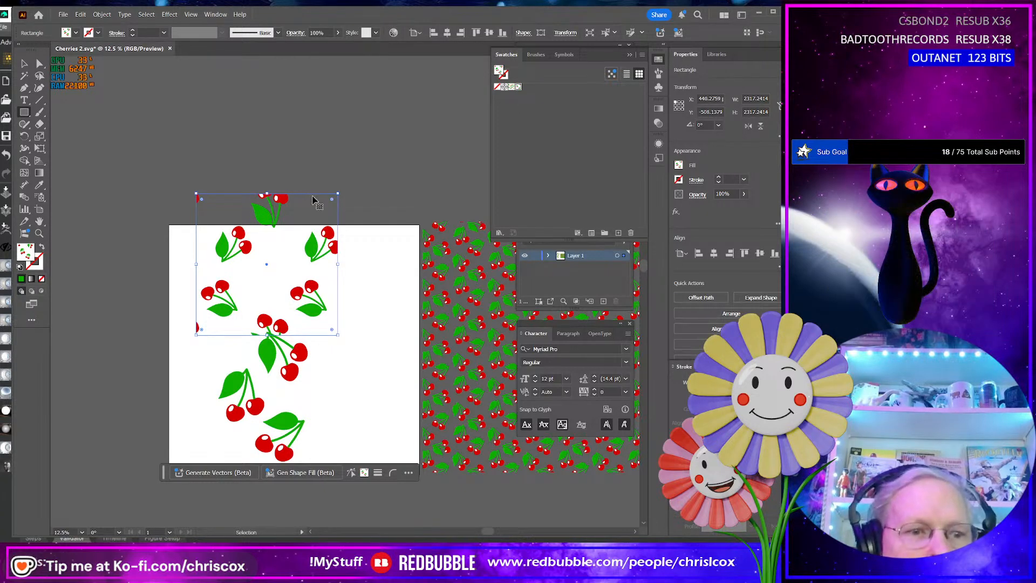
# Cut the pattern-filled square and paste it into a new 4096 by 4096 px RGB document
pyautogui.press('Delete')
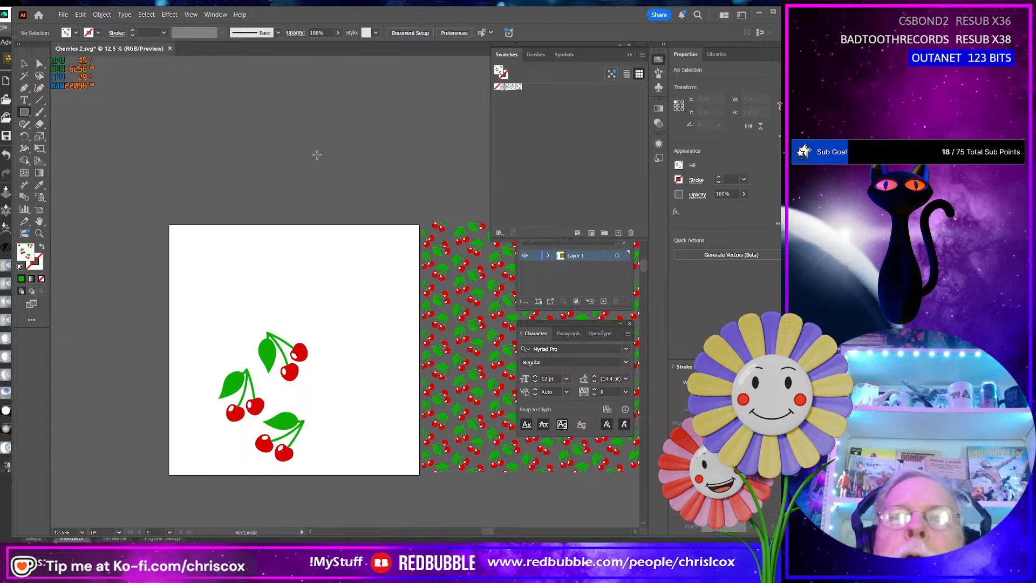
pyautogui.click(62, 14)
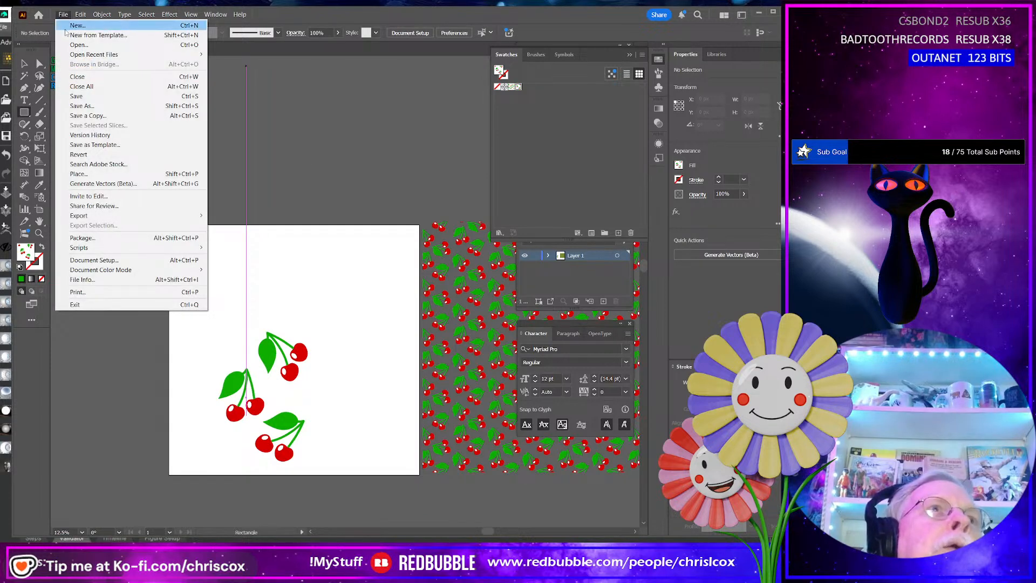
pyautogui.click(423, 143)
pyautogui.hotkey('ctrl', 'n')
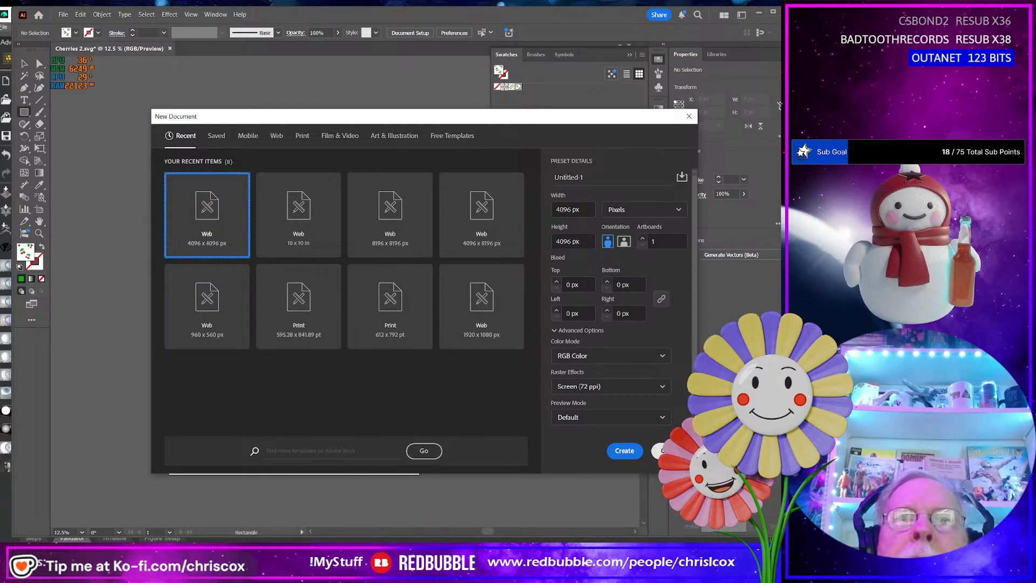
pyautogui.click(625, 451)
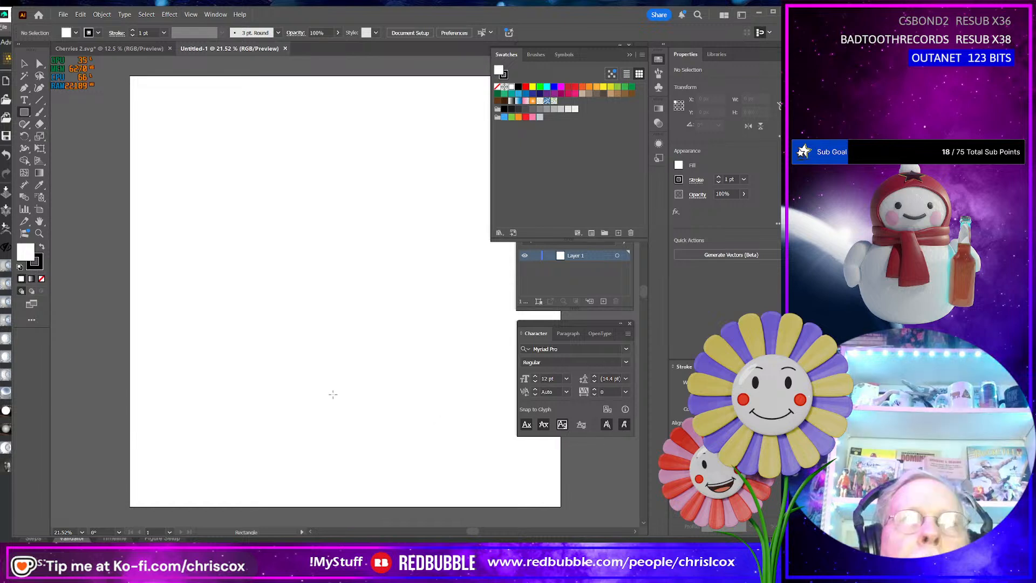
pyautogui.hotkey('ctrl', 'v')
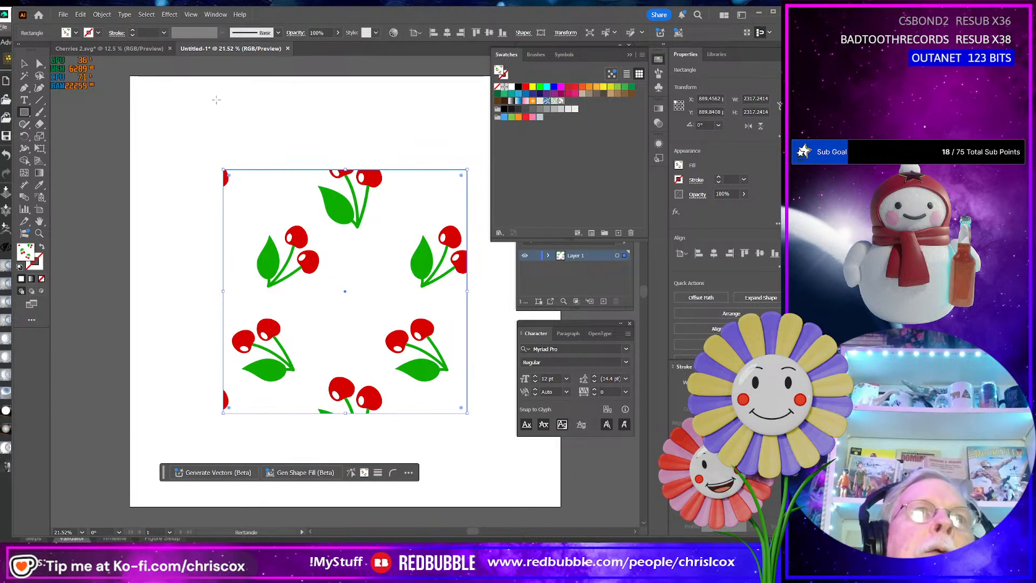
# Align the pasted square with the artboard's upper-left corner and enlarge it to about 4095 px to cover the artboard
pyautogui.hotkey('ctrl', 'shift', 'a')
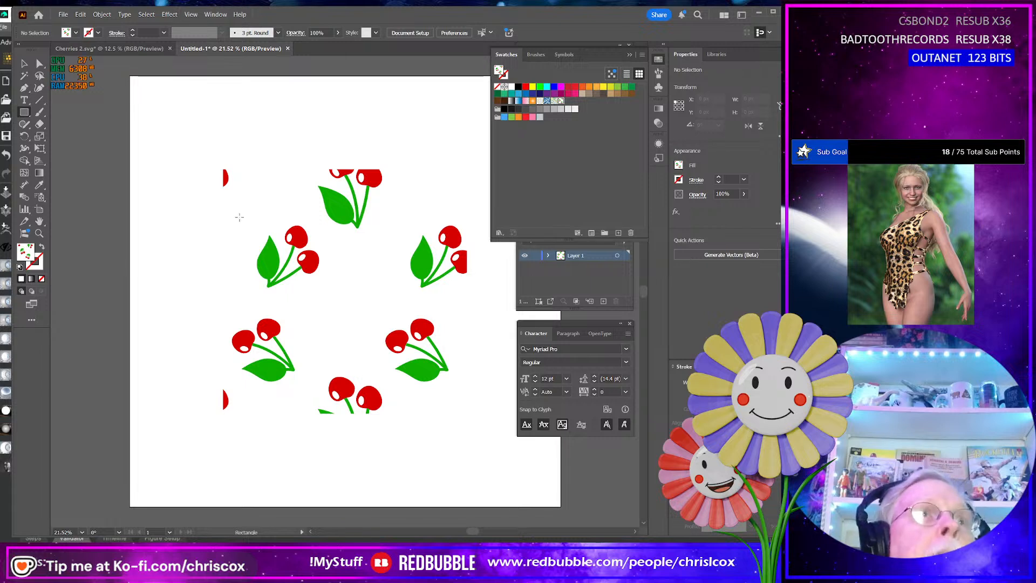
pyautogui.press('v')
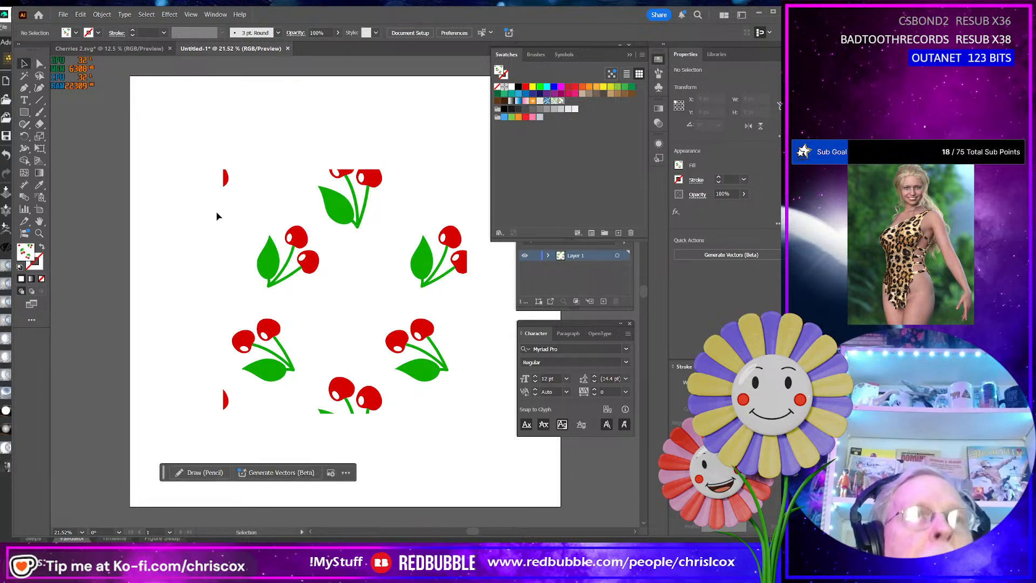
pyautogui.moveTo(272, 263); pyautogui.dragTo(173, 172)
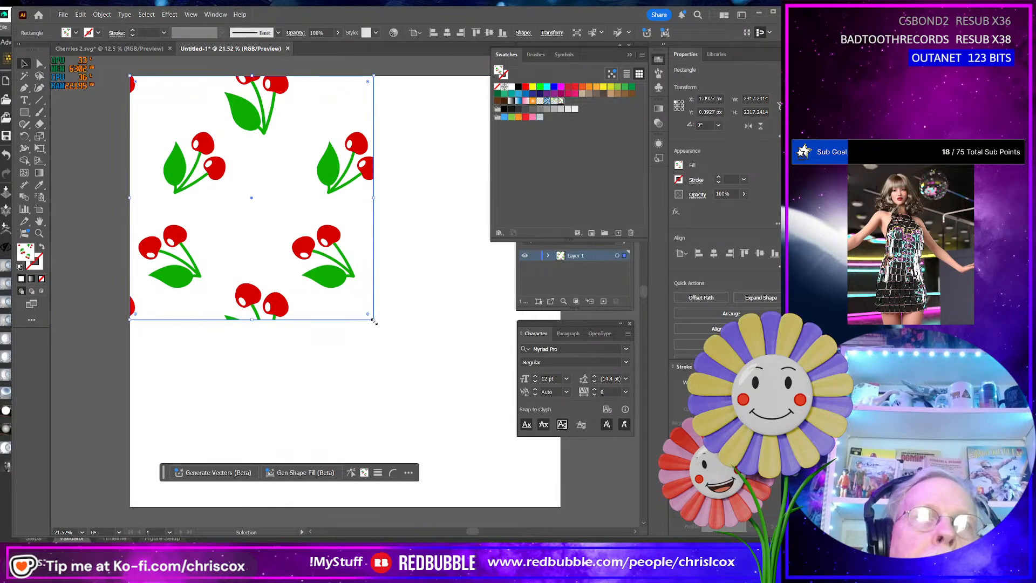
pyautogui.moveTo(374, 322); pyautogui.dragTo(560, 507)
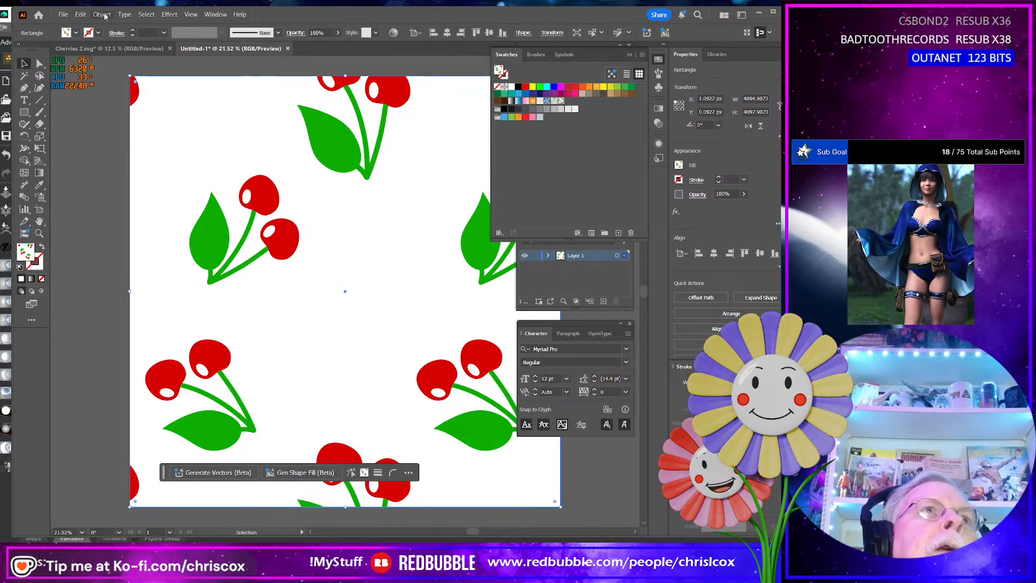
# Scale only the square's pattern fill uniformly to 10%, with Transform Objects off and Transform Patterns on
pyautogui.click(103, 15)
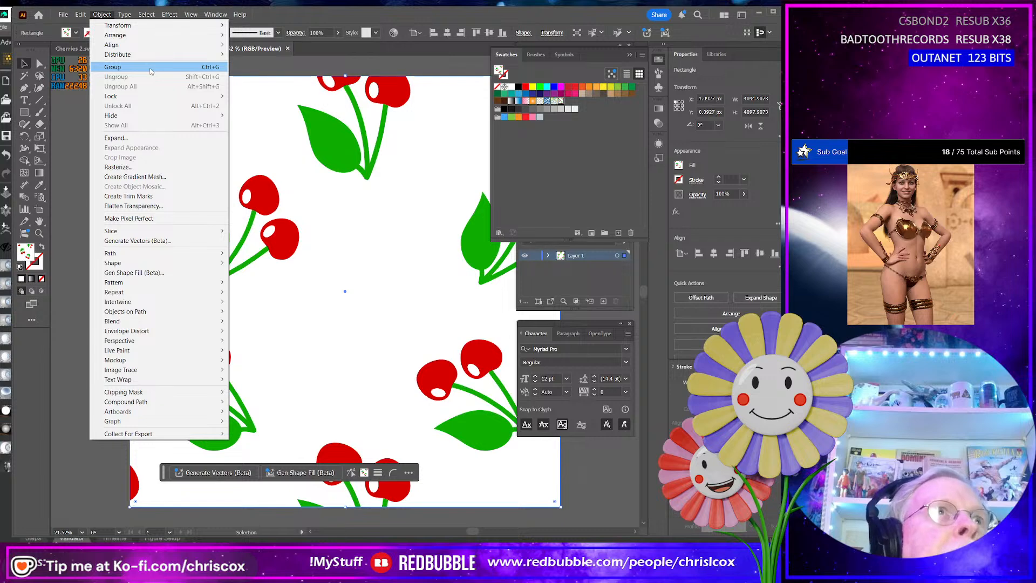
pyautogui.moveTo(157, 28)
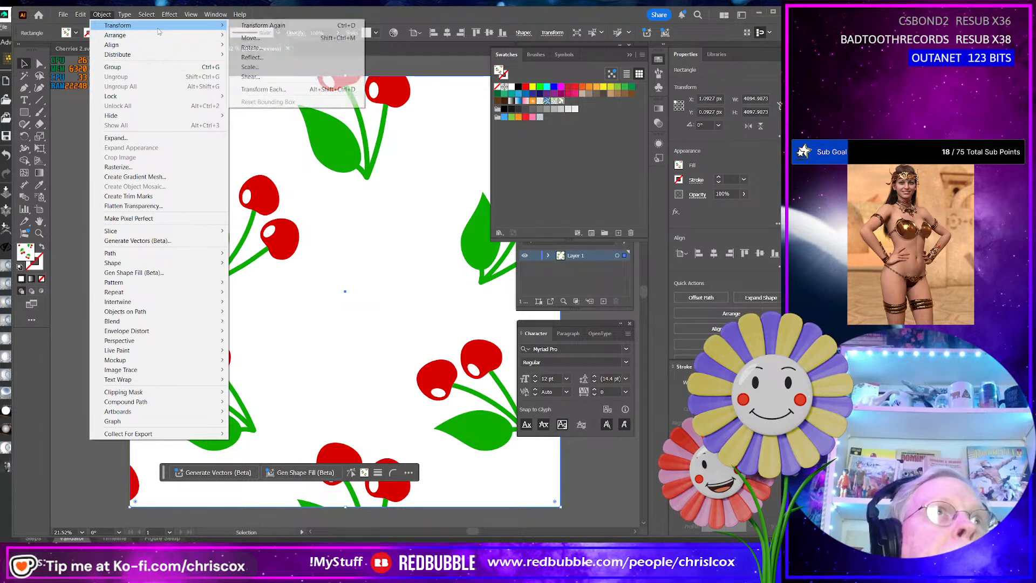
pyautogui.click(250, 67)
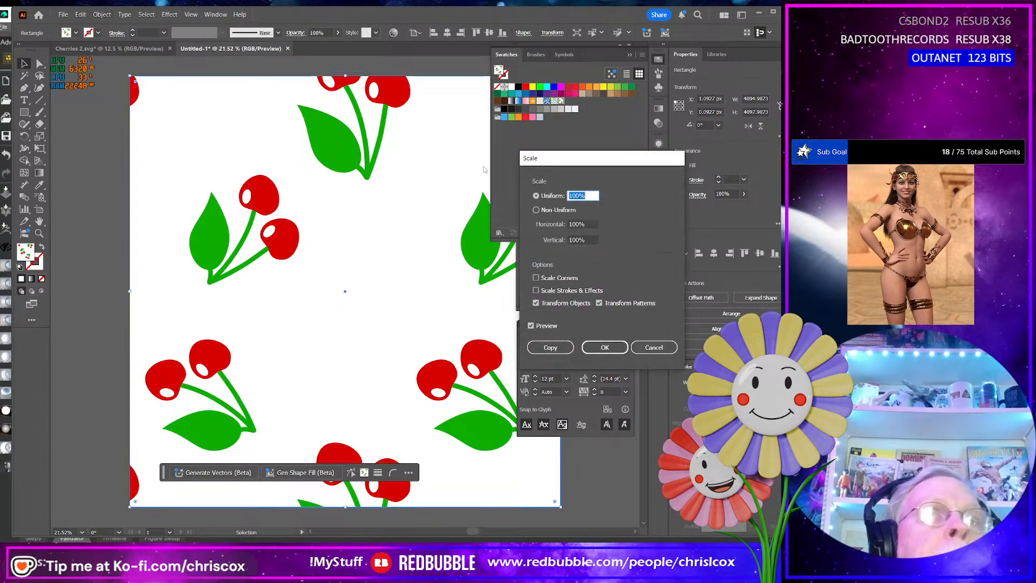
pyautogui.moveTo(565, 161); pyautogui.dragTo(139, 158)
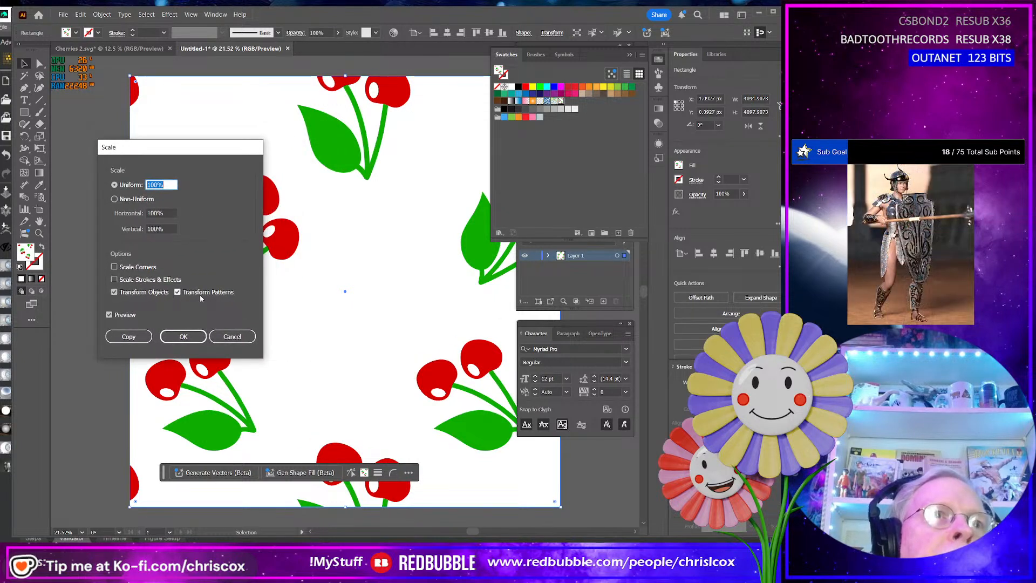
pyautogui.click(115, 293)
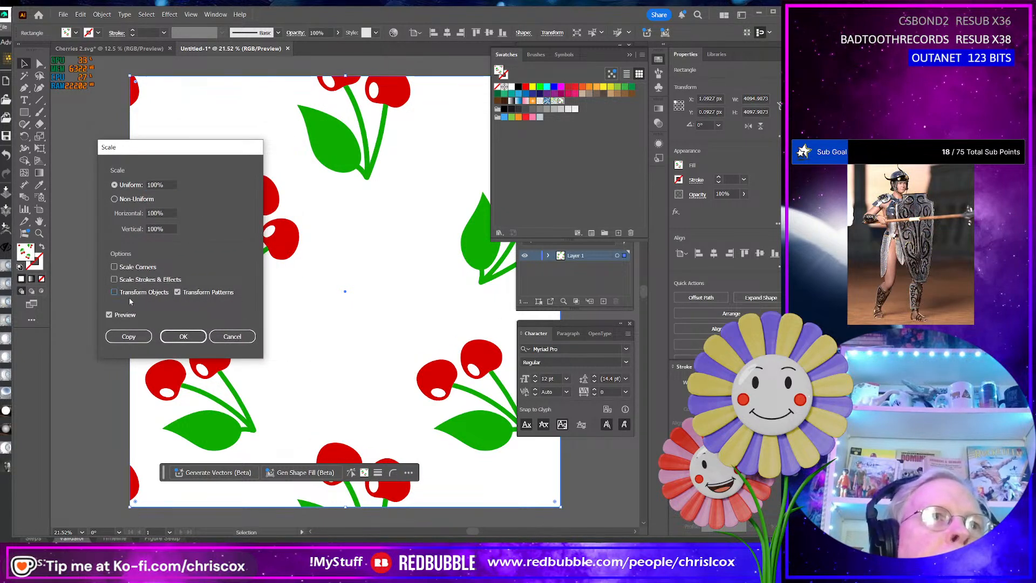
pyautogui.doubleClick(161, 184)
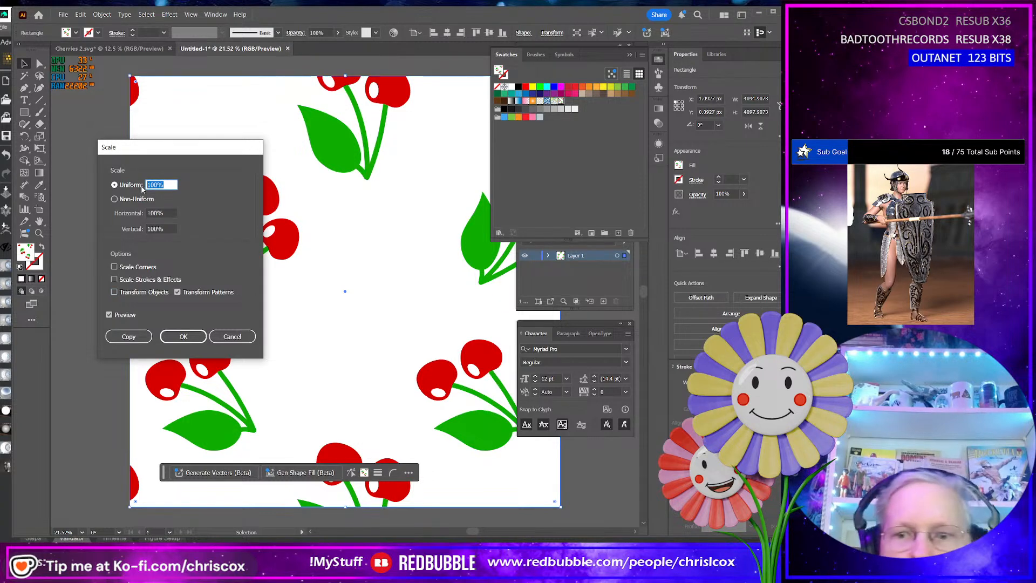
pyautogui.write('10')
pyautogui.press('Return')
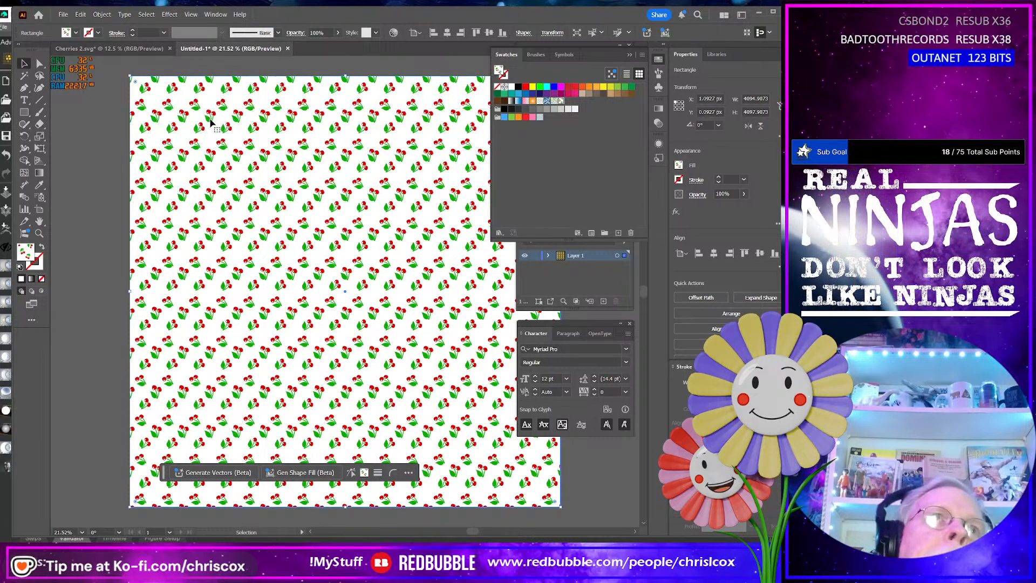
# Delete the pattern-filled square, return to the Cherries 2 document, and open New Pattern 2 for editing
pyautogui.press('Delete')
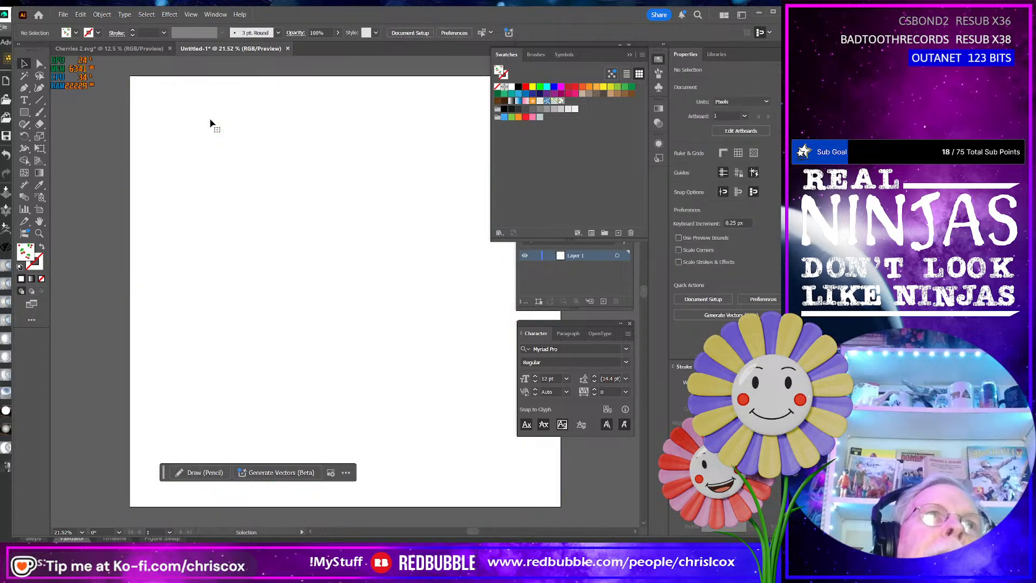
pyautogui.click(149, 58)
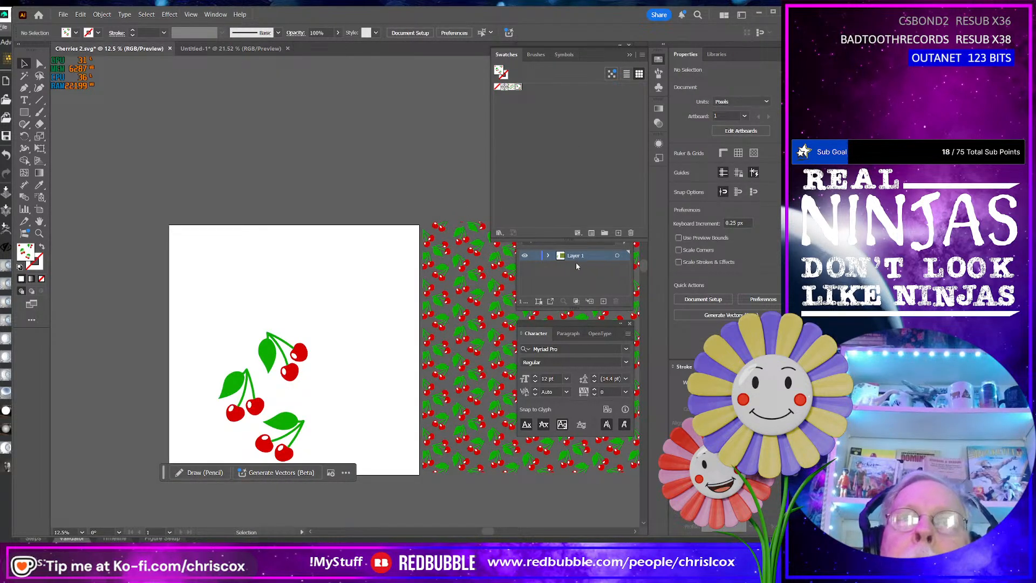
pyautogui.doubleClick(518, 87)
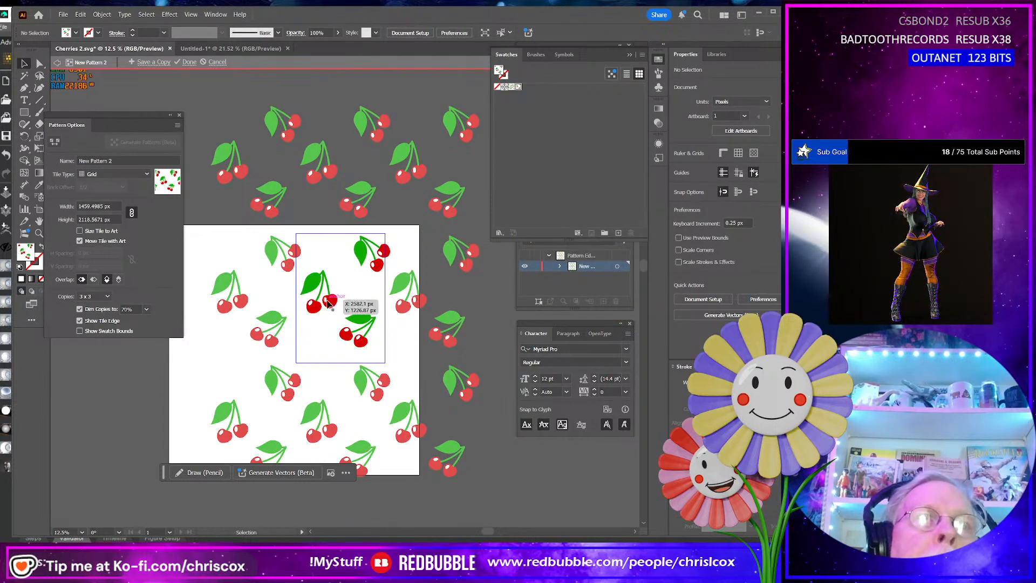
# Rearrange the cherry groups within the pattern tile and set the tile type to Brick by Row
pyautogui.moveTo(330, 305)
pyautogui.mouseDown()
pyautogui.moveTo(372, 335)
pyautogui.moveTo(326, 341)
pyautogui.moveTo(340, 350)
pyautogui.moveTo(328, 300)
pyautogui.mouseUp()
pyautogui.moveTo(378, 272)
pyautogui.mouseDown()
pyautogui.moveTo(372, 288)
pyautogui.moveTo(384, 291)
pyautogui.moveTo(368, 290)
pyautogui.mouseUp()
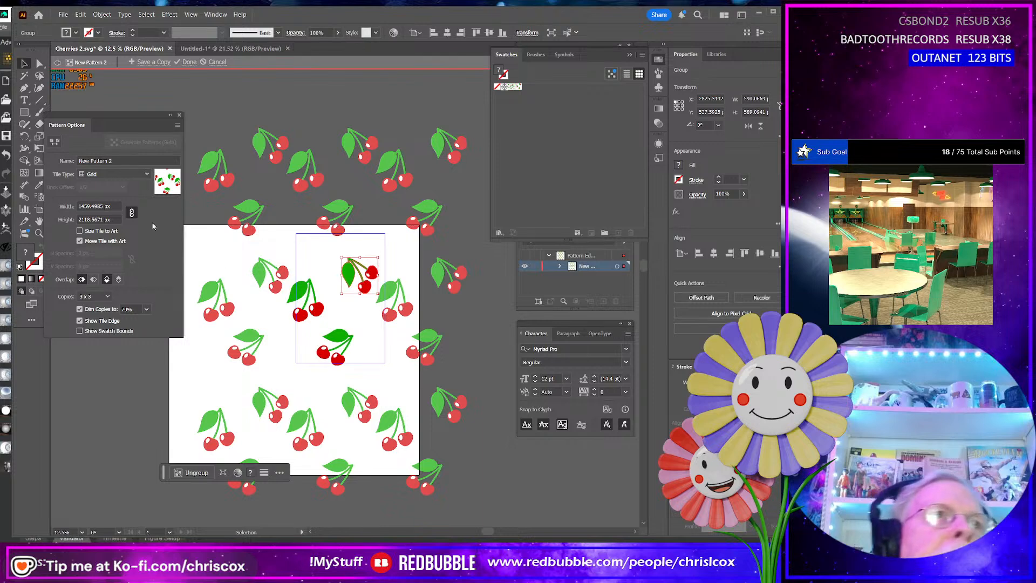
pyautogui.click(119, 174)
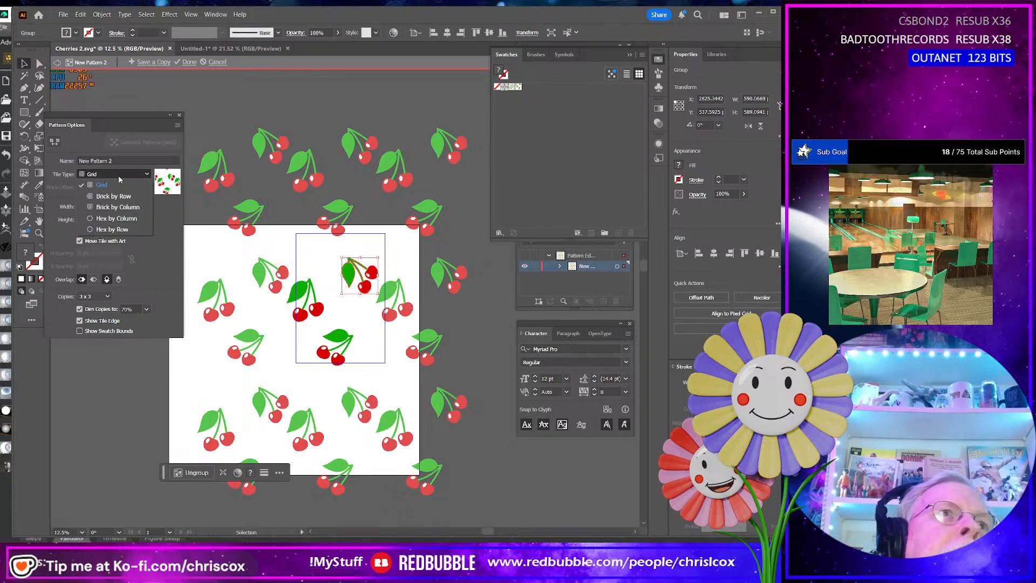
pyautogui.click(121, 197)
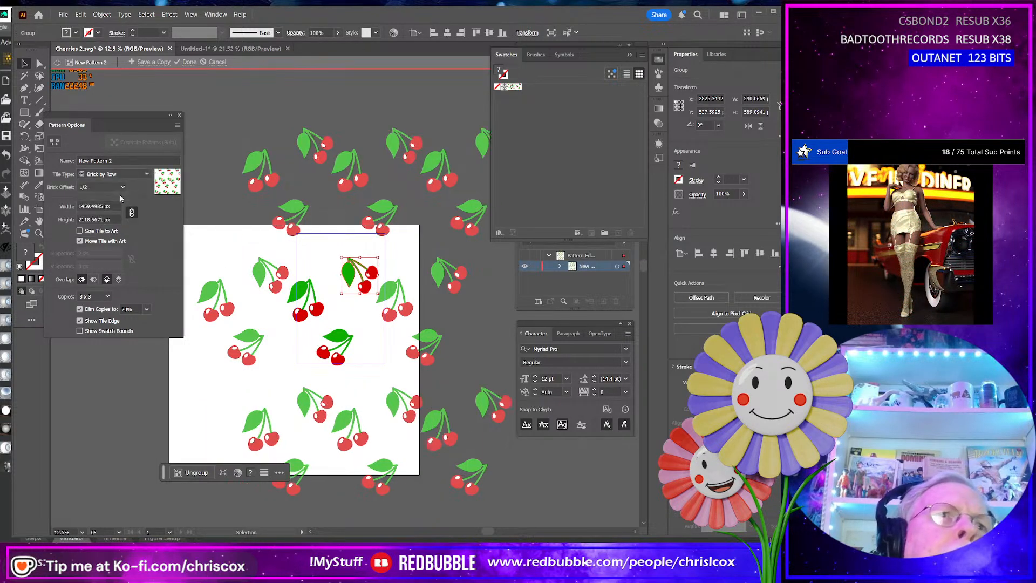
pyautogui.moveTo(363, 288); pyautogui.dragTo(349, 276)
pyautogui.moveTo(348, 339); pyautogui.dragTo(361, 342)
# Try the Hex by Column tile type, and switch the pattern to Hex by Row
pyautogui.click(116, 173)
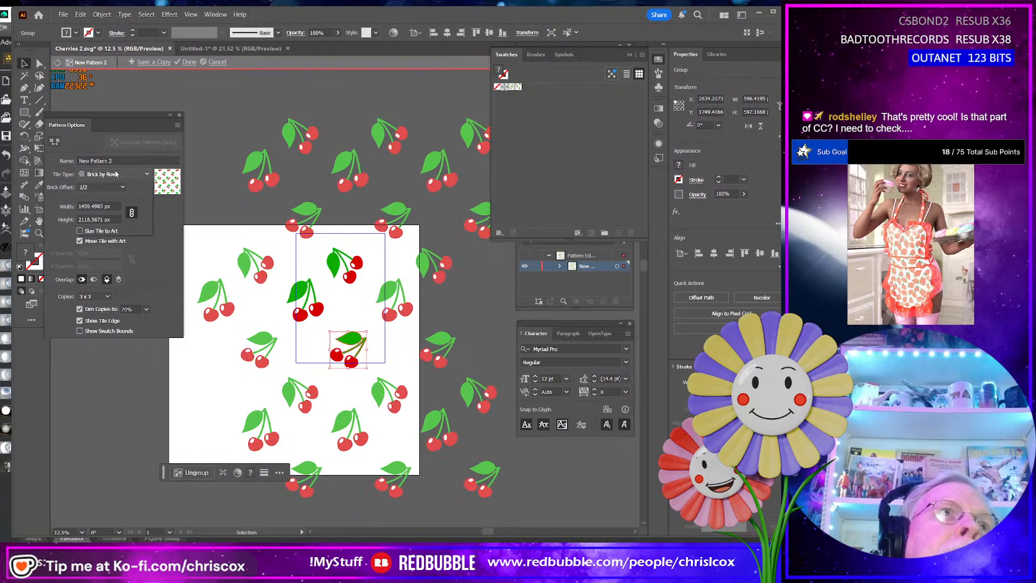
pyautogui.click(129, 218)
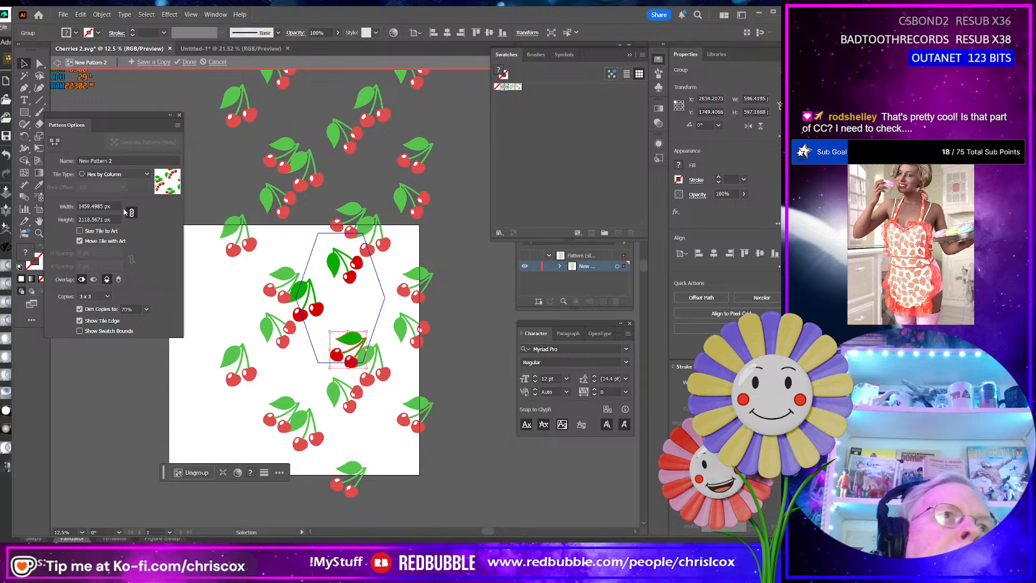
pyautogui.click(122, 174)
pyautogui.click(122, 230)
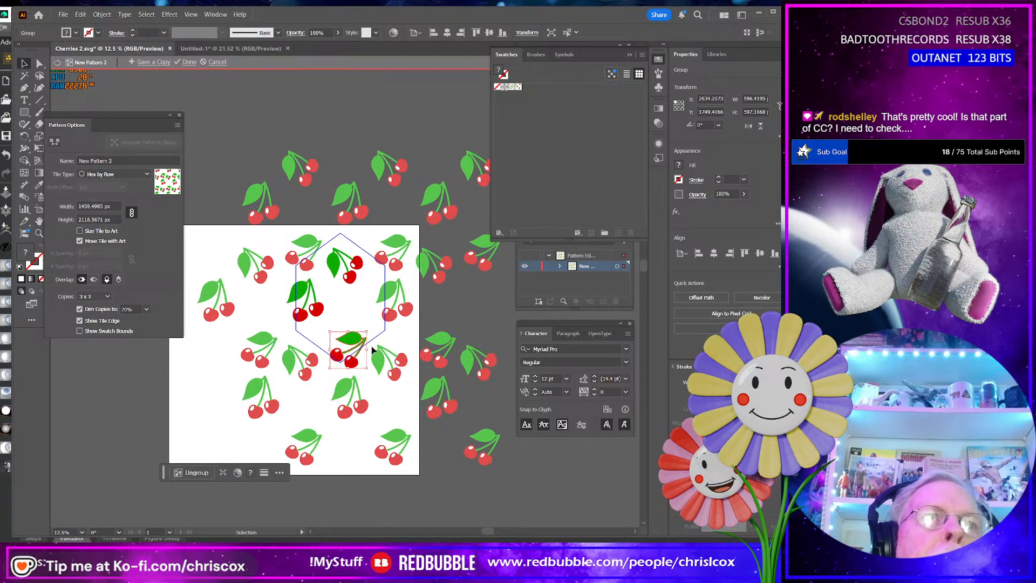
# Reposition the upper, middle and lower cherry groups inside the hexagonal tile to even out the spacing between copies
pyautogui.moveTo(353, 361); pyautogui.dragTo(346, 275)
pyautogui.moveTo(341, 274); pyautogui.dragTo(339, 270)
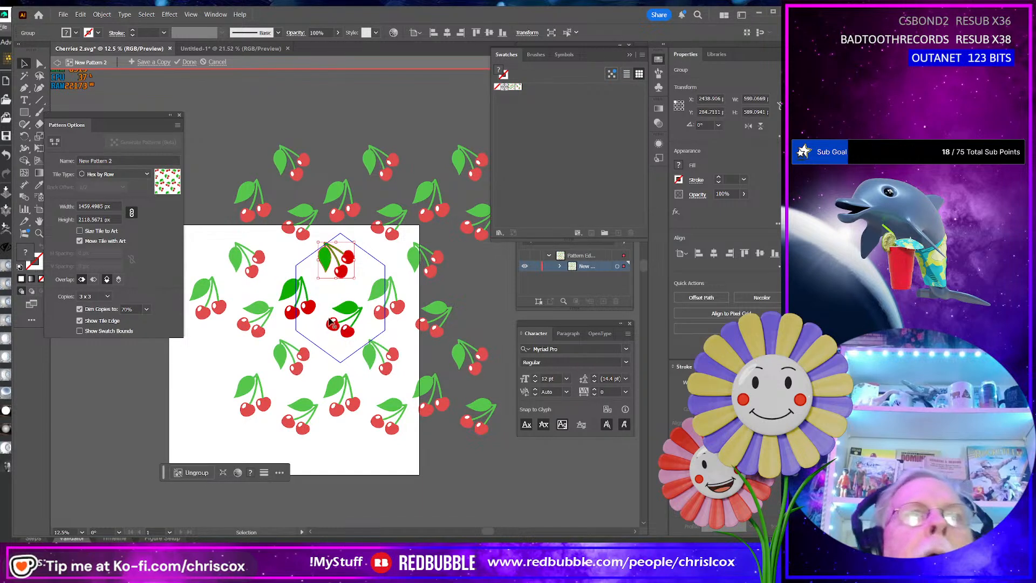
pyautogui.moveTo(348, 337); pyautogui.dragTo(347, 345)
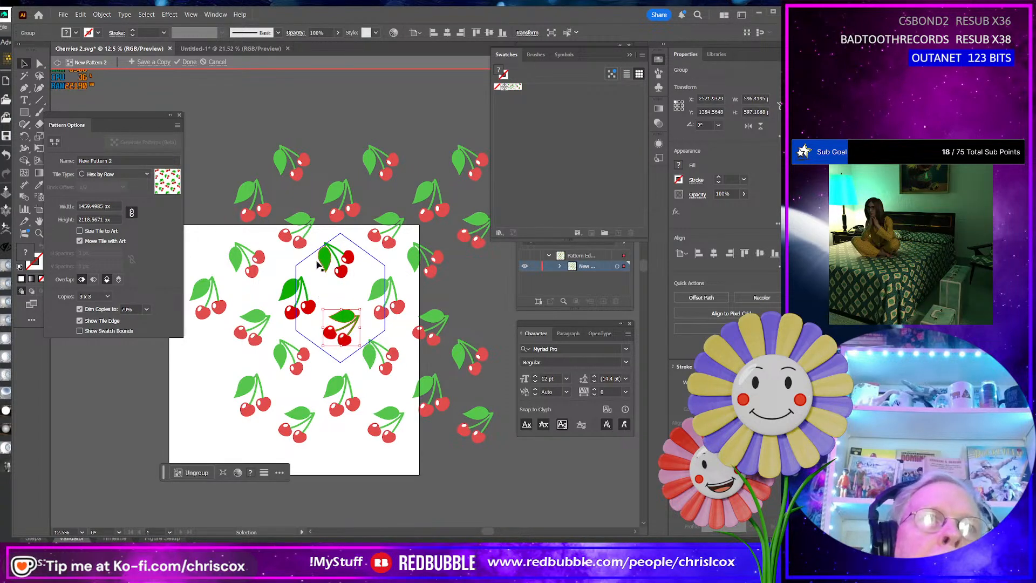
pyautogui.moveTo(314, 305); pyautogui.dragTo(340, 274)
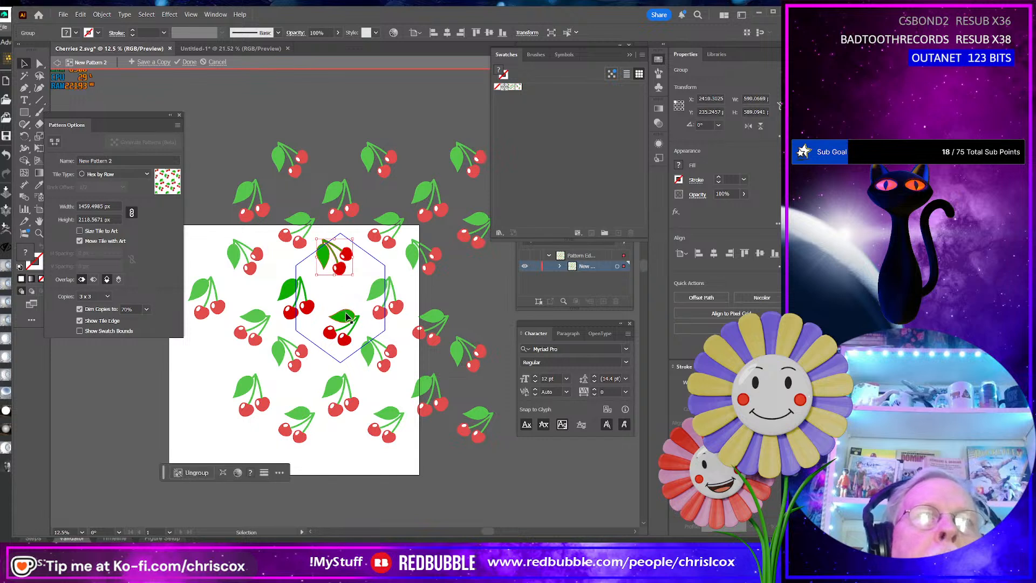
pyautogui.moveTo(346, 313); pyautogui.dragTo(345, 312)
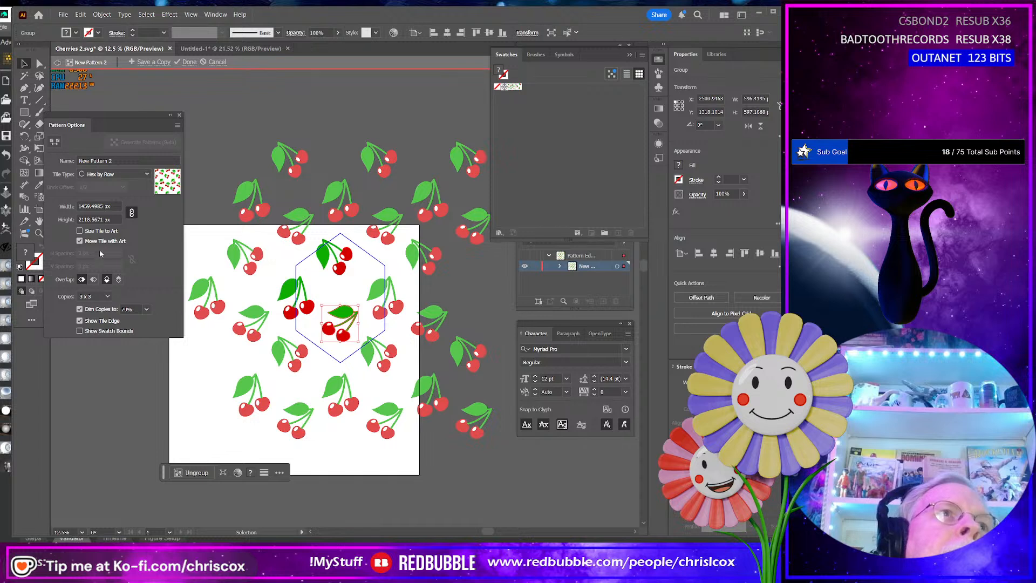
# Try the Grid tile type, and switch the pattern to Brick by Row
pyautogui.click(106, 280)
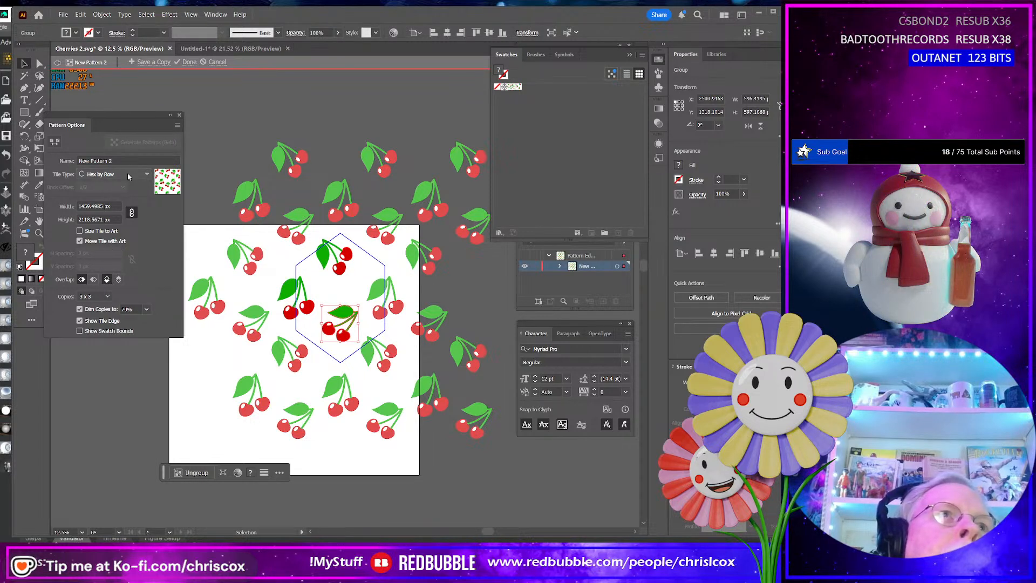
pyautogui.click(146, 175)
pyautogui.click(121, 182)
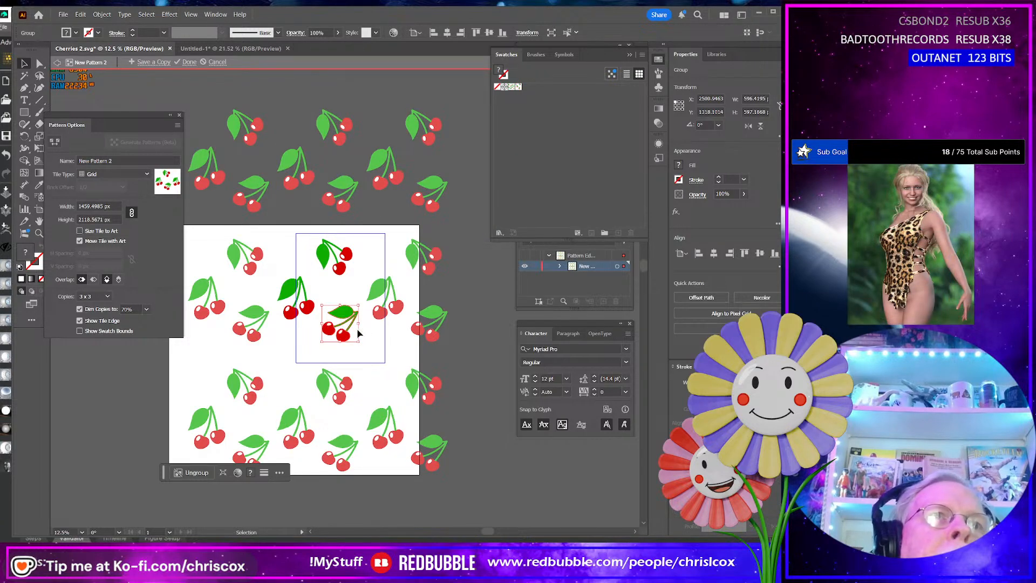
pyautogui.click(113, 172)
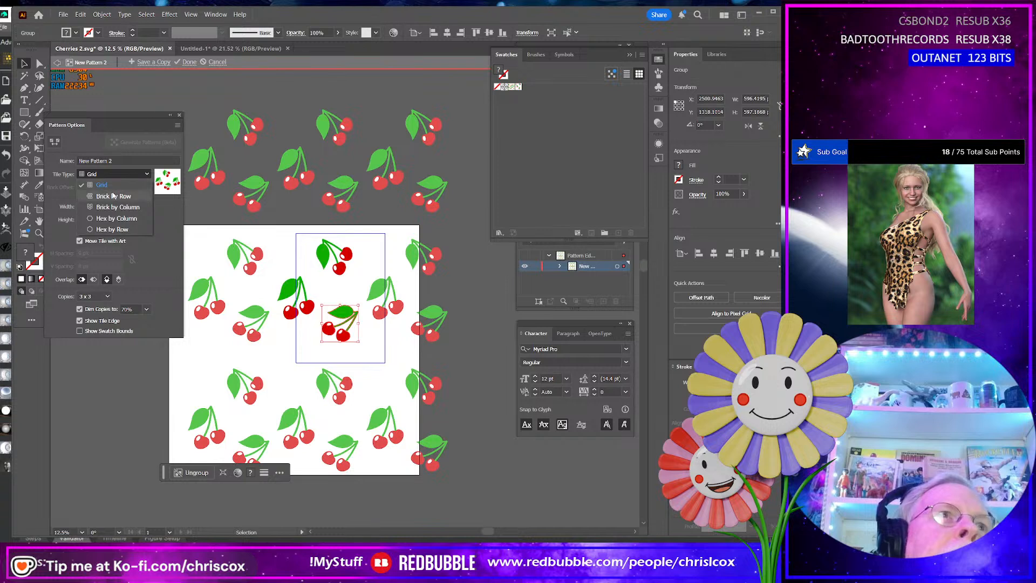
pyautogui.click(114, 196)
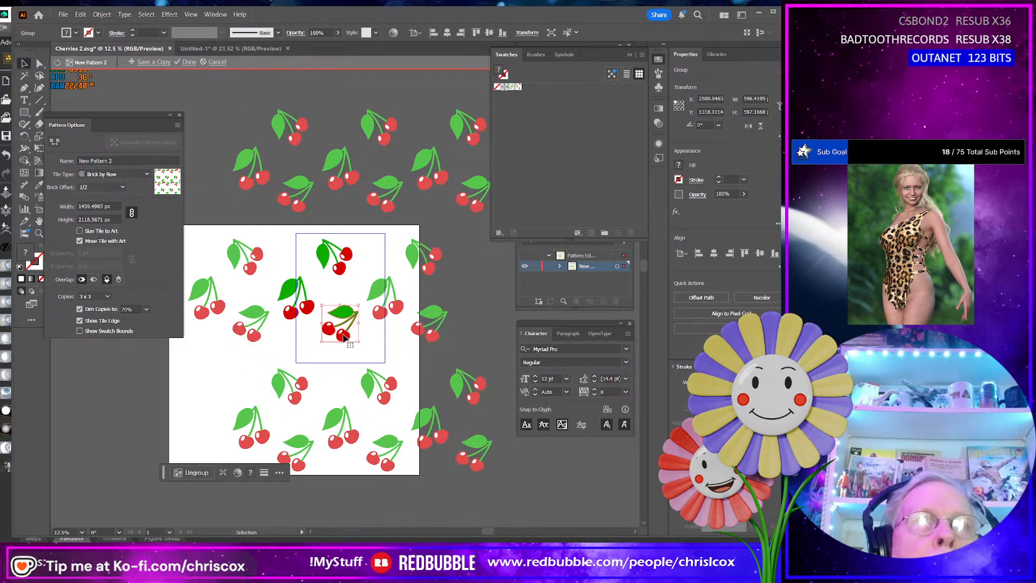
# Nudge the lower, upper and middle cherry groups inside the brick tile to even out their spacing, and finish editing the pattern
pyautogui.moveTo(342, 335); pyautogui.dragTo(345, 349)
pyautogui.moveTo(340, 267); pyautogui.dragTo(349, 275)
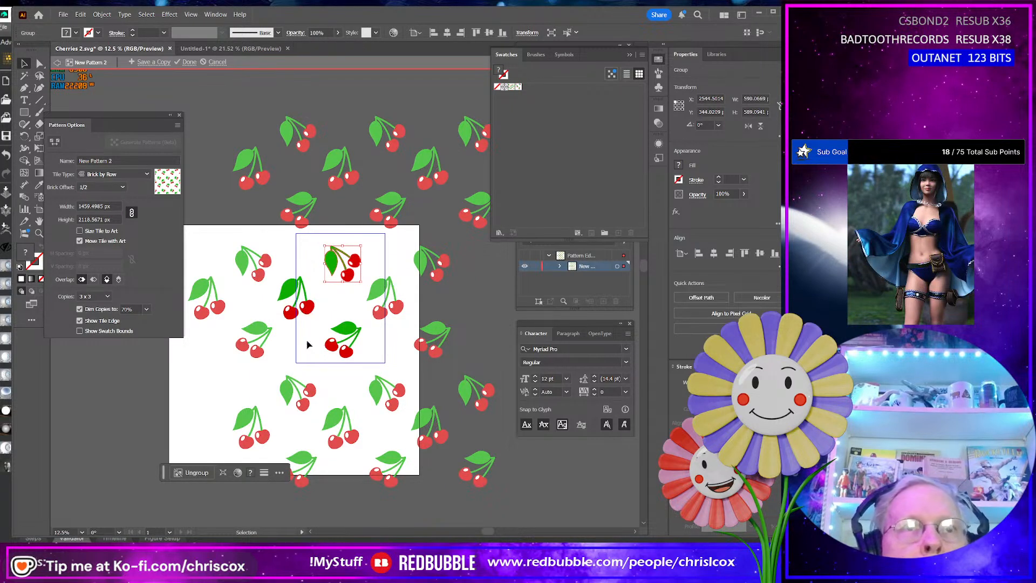
pyautogui.moveTo(308, 318); pyautogui.dragTo(313, 314)
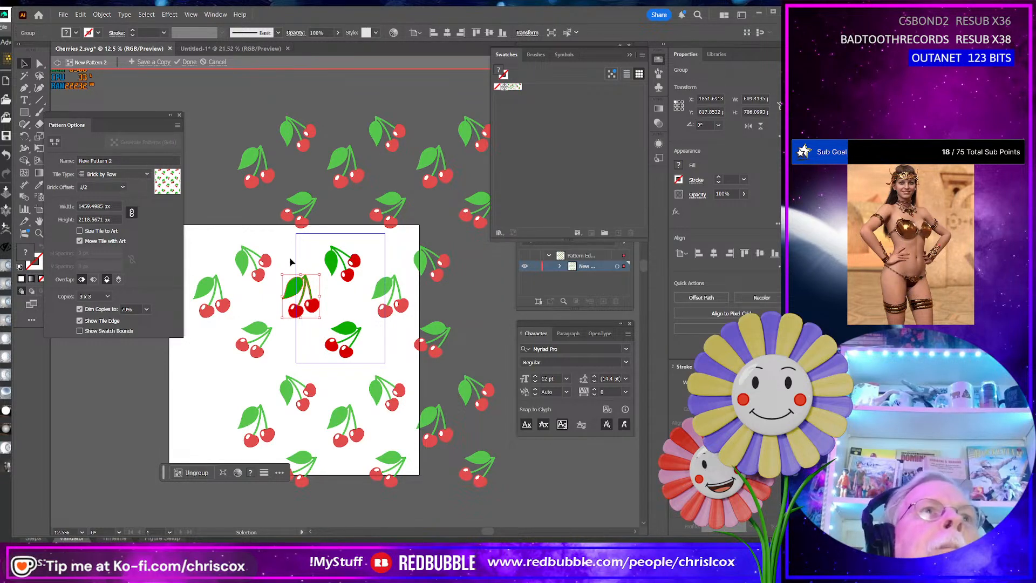
pyautogui.press('Escape')
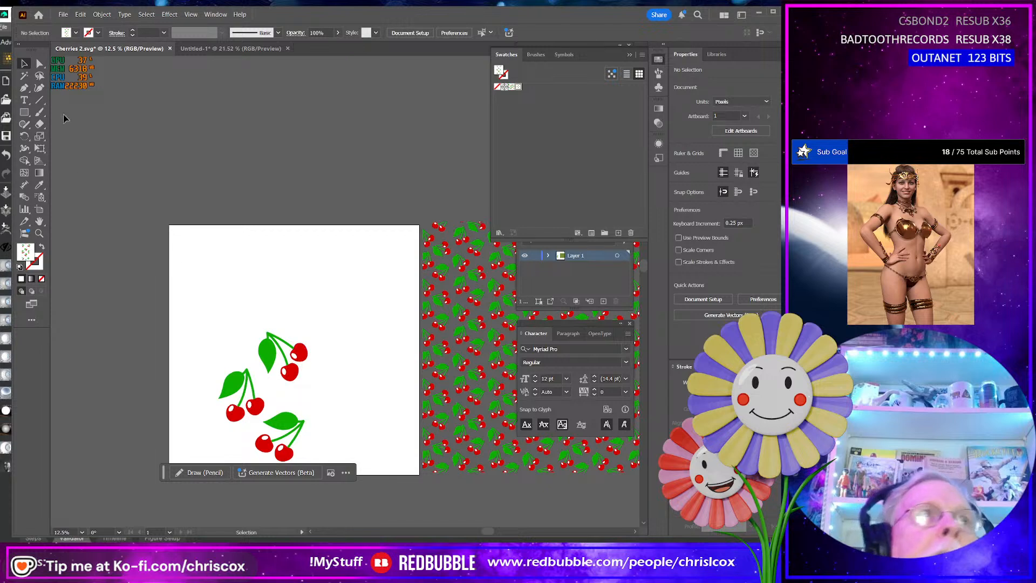
# Try the pattern fill on a 4096 px square covering the artboard, and undo the square
pyautogui.click(23, 112)
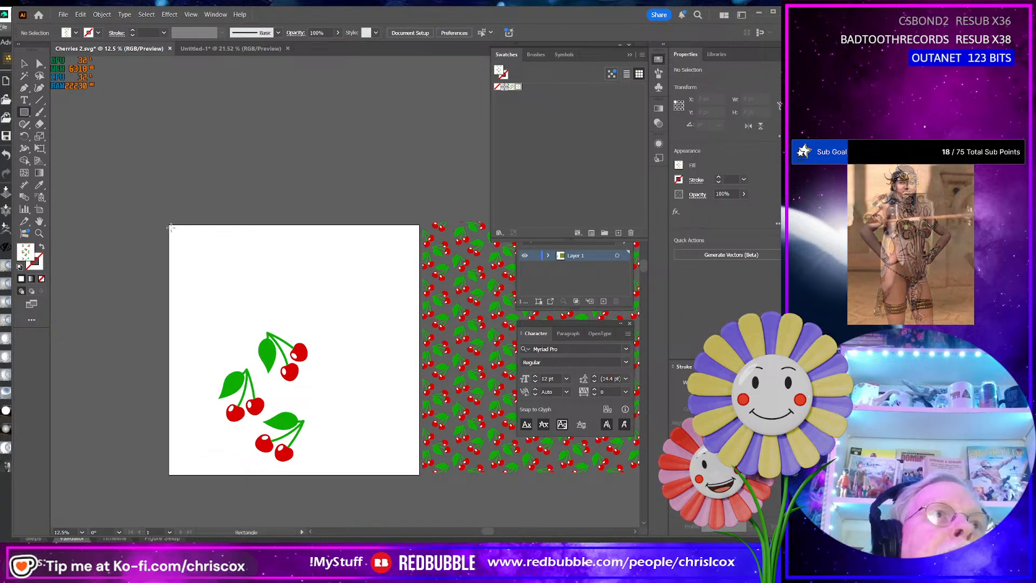
pyautogui.moveTo(169, 225); pyautogui.dragTo(419, 474)
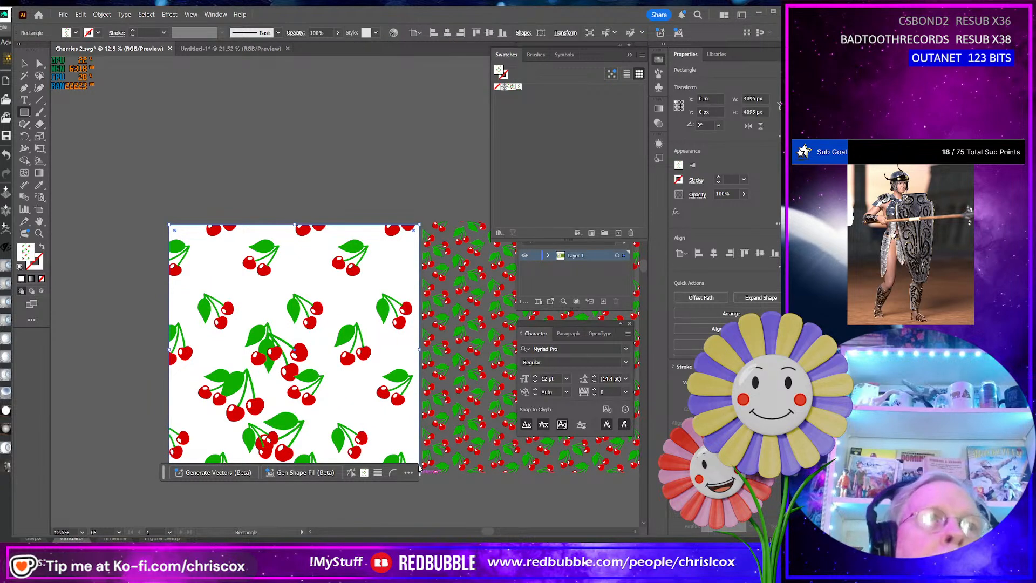
pyautogui.hotkey('ctrl', 'z')
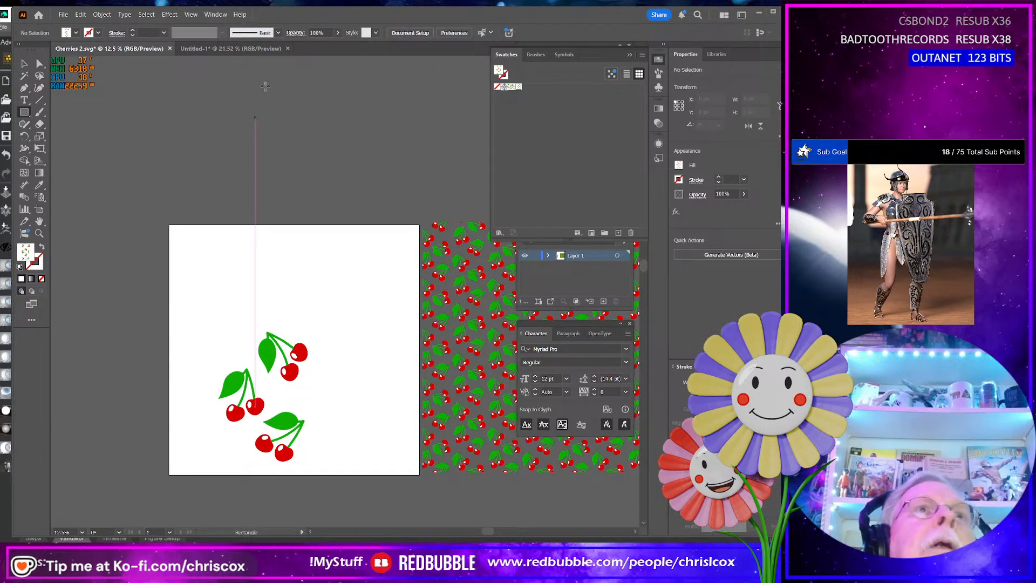
# In the Untitled-1 document, scale only the pattern inside the filled square to 10%, leaving the object itself untransformed
pyautogui.click(260, 51)
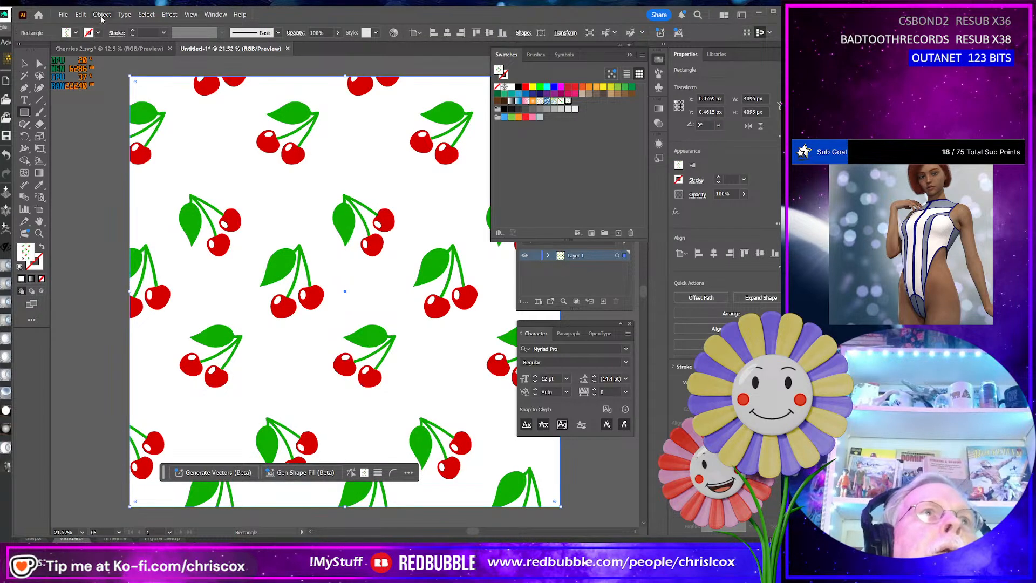
pyautogui.click(102, 15)
pyautogui.moveTo(161, 25)
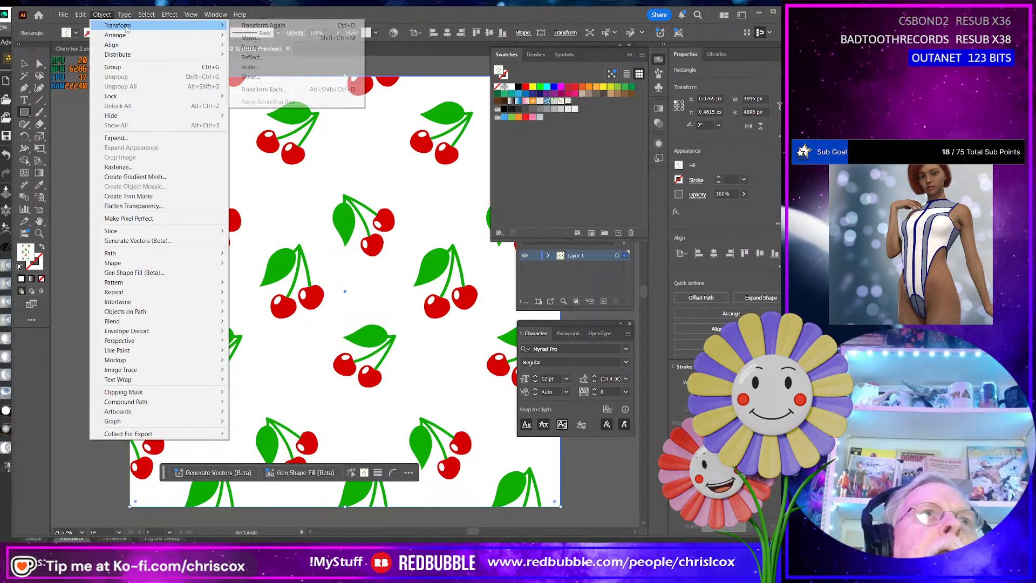
pyautogui.click(327, 68)
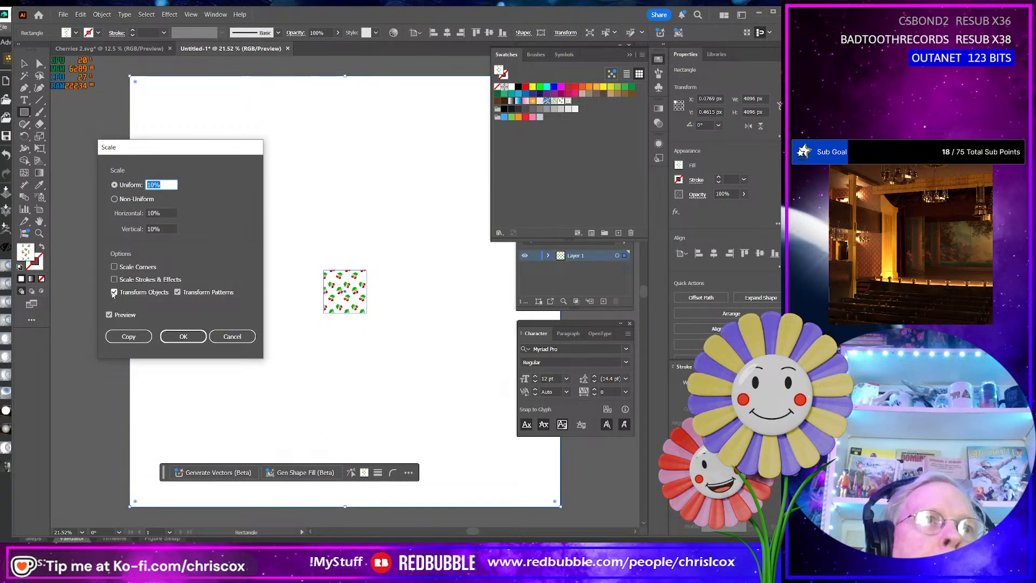
pyautogui.click(114, 292)
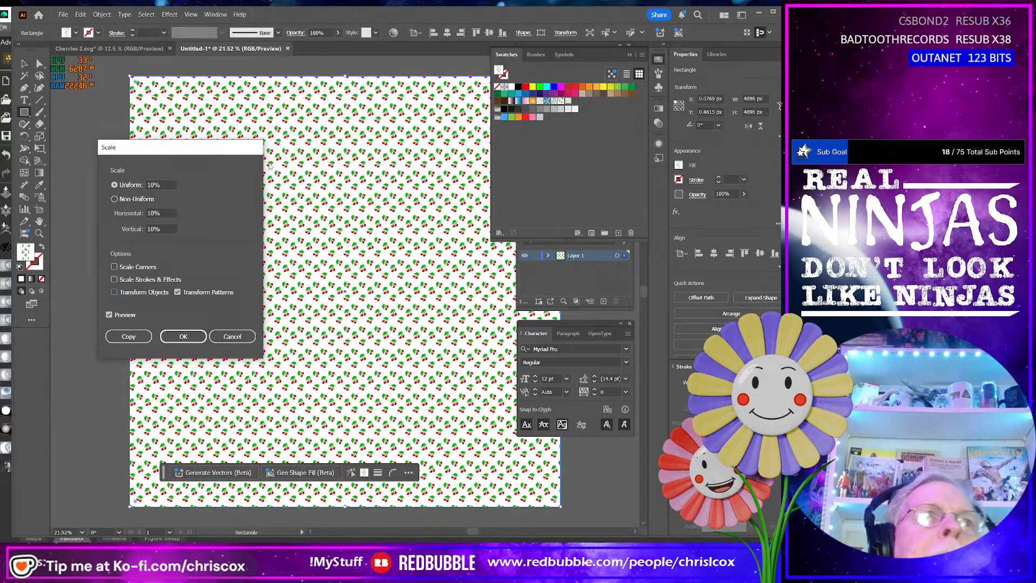
pyautogui.click(184, 337)
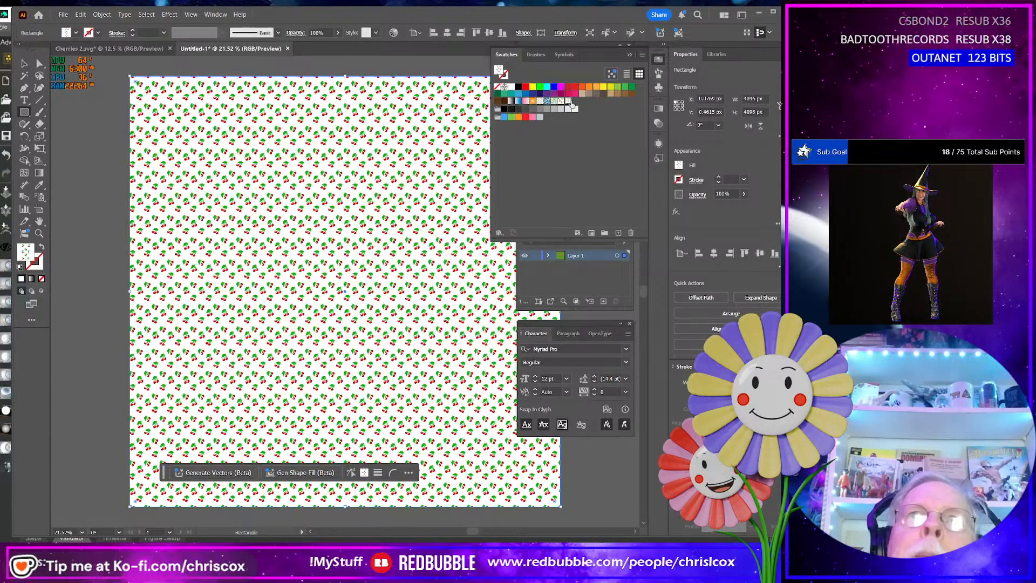
# Open New Pattern 3 for editing and set its preview copies to 7 x 5
pyautogui.doubleClick(570, 101)
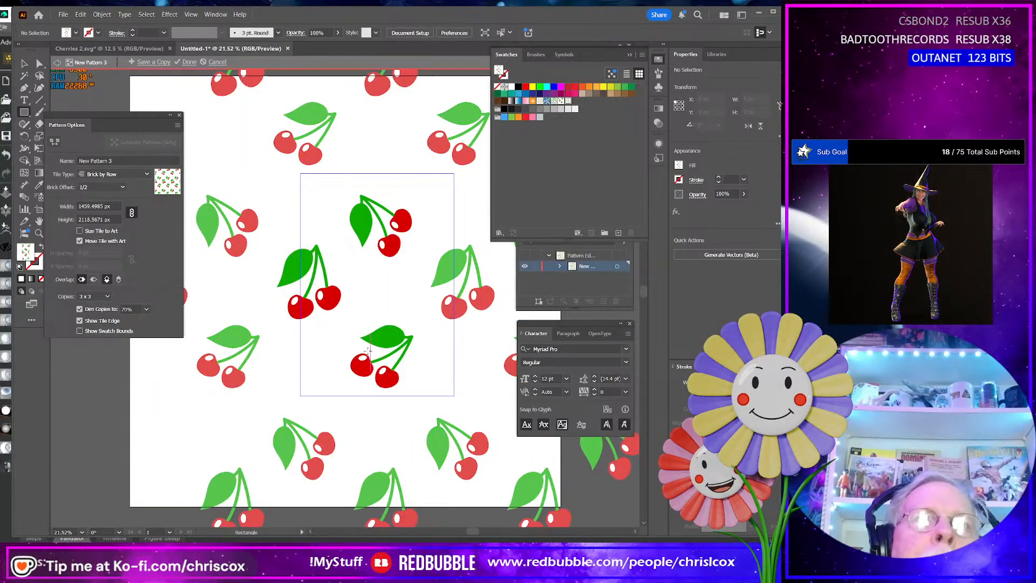
pyautogui.keyDown('alt'); pyautogui.scroll(2, 364, 363); pyautogui.keyUp('alt')
pyautogui.keyDown('alt'); pyautogui.scroll(-4, 363, 364); pyautogui.keyUp('alt')
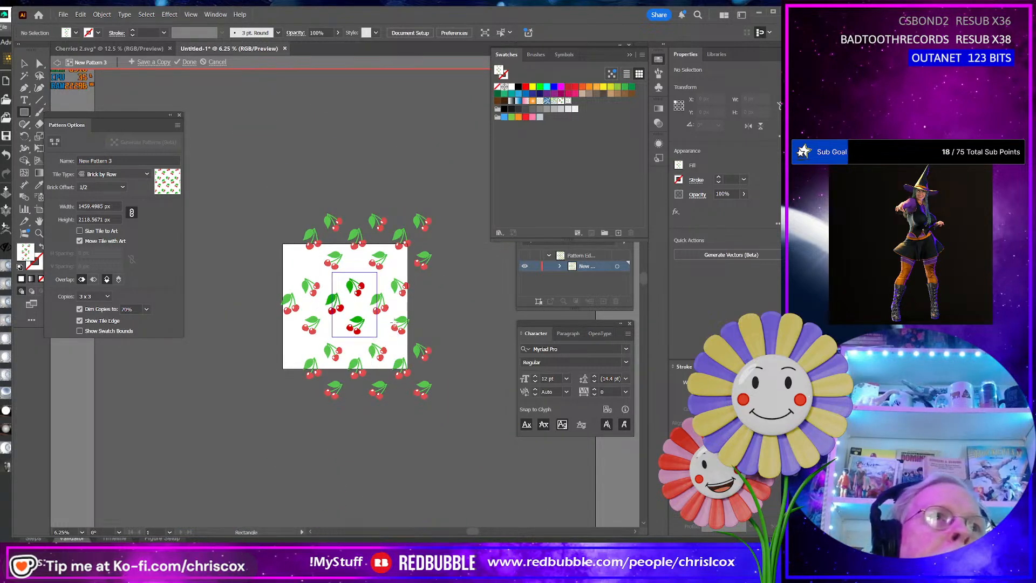
pyautogui.click(99, 296)
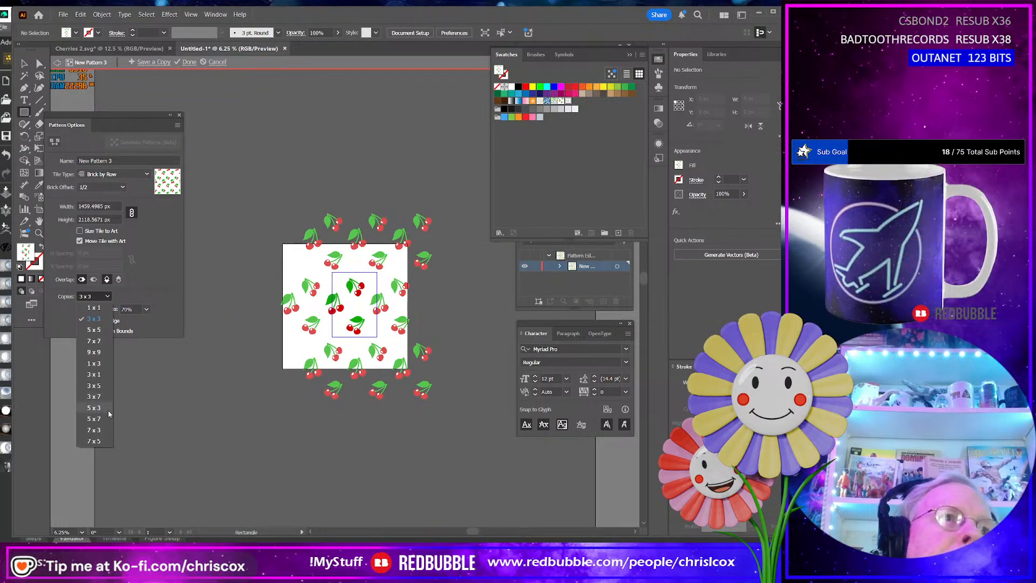
pyautogui.click(96, 441)
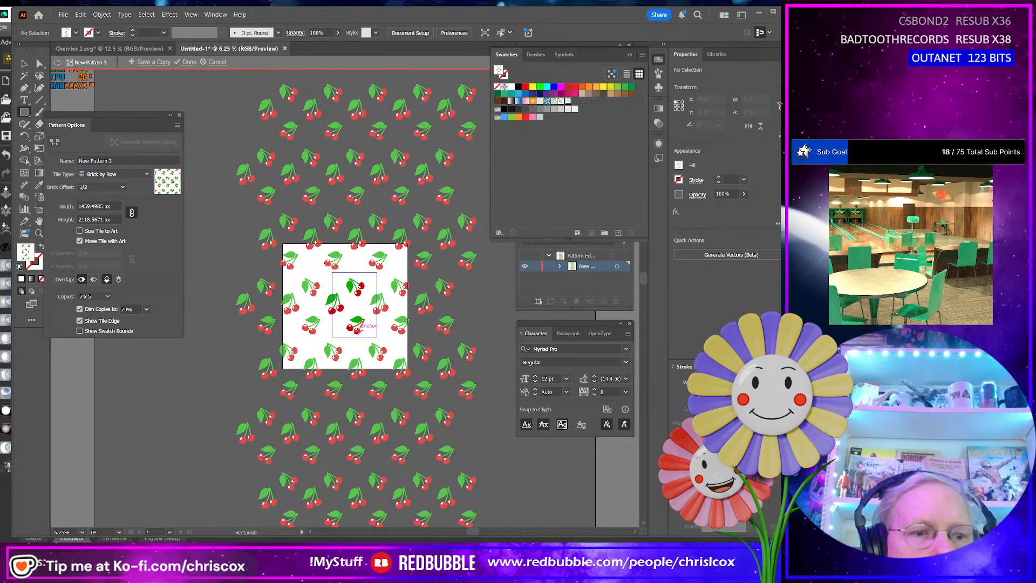
# Shift the lower cherry group slightly down within the pattern tile and finish editing the pattern
pyautogui.press('v')
pyautogui.moveTo(360, 332); pyautogui.dragTo(362, 335)
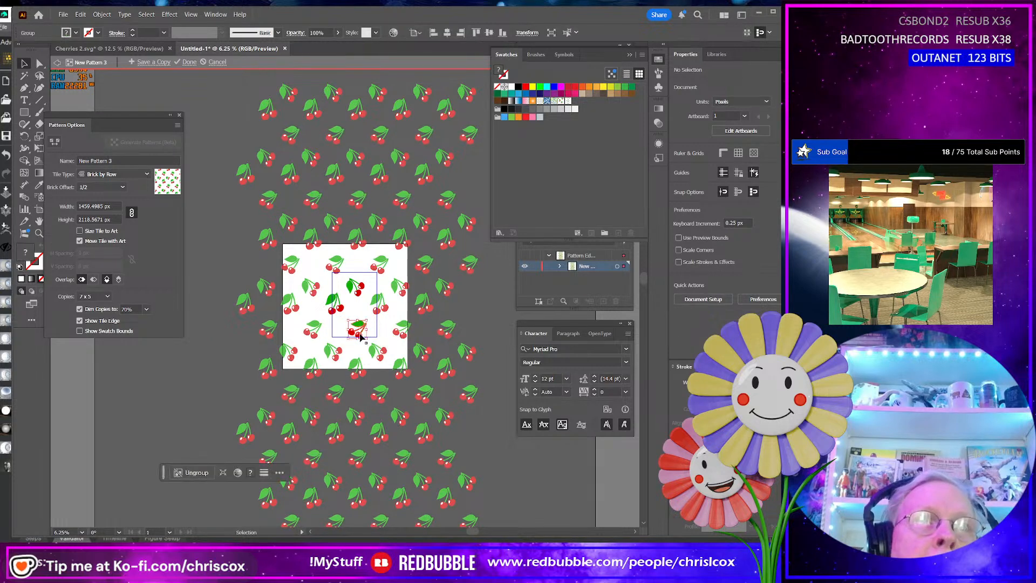
pyautogui.press('Escape')
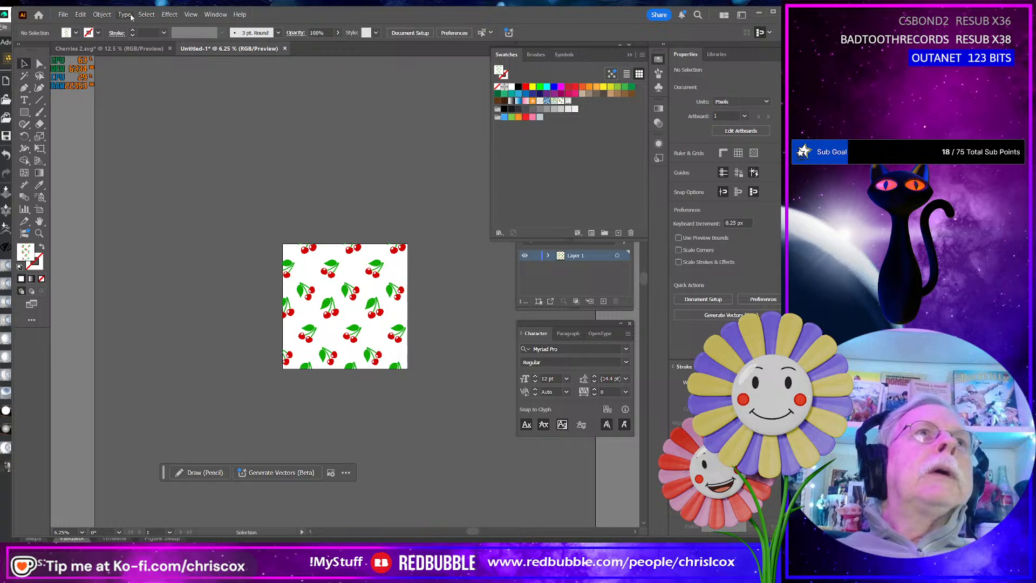
# Scale only the pattern inside the artboard-sized square to a uniform 5%, without transforming the object
pyautogui.click(102, 14)
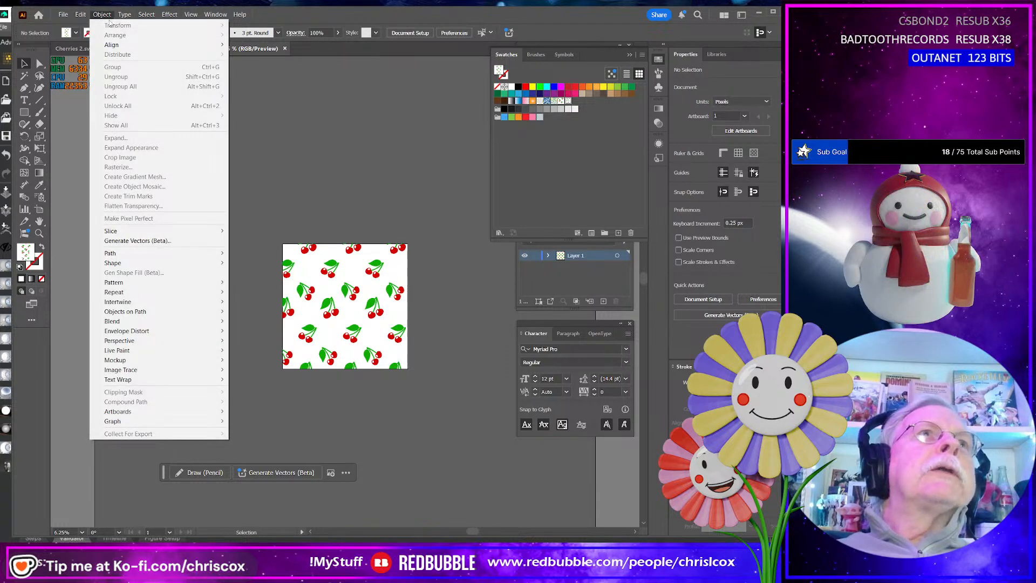
pyautogui.click(334, 278)
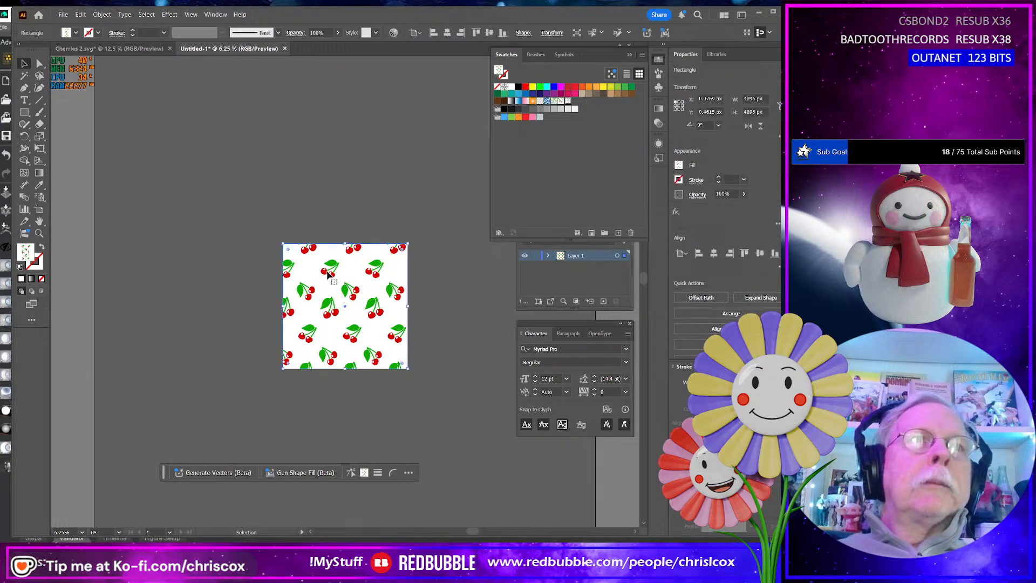
pyautogui.rightClick(328, 274)
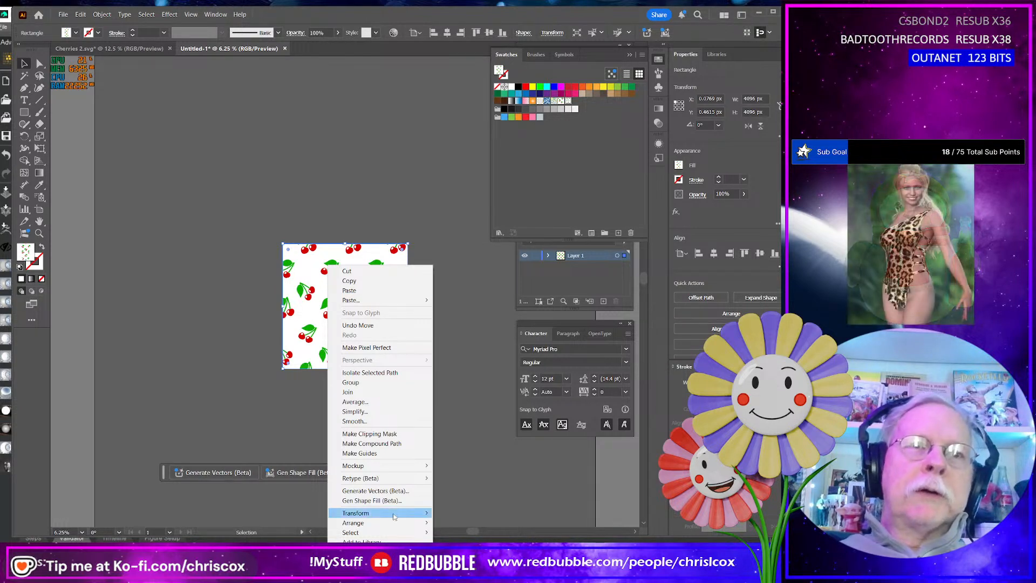
pyautogui.moveTo(394, 517)
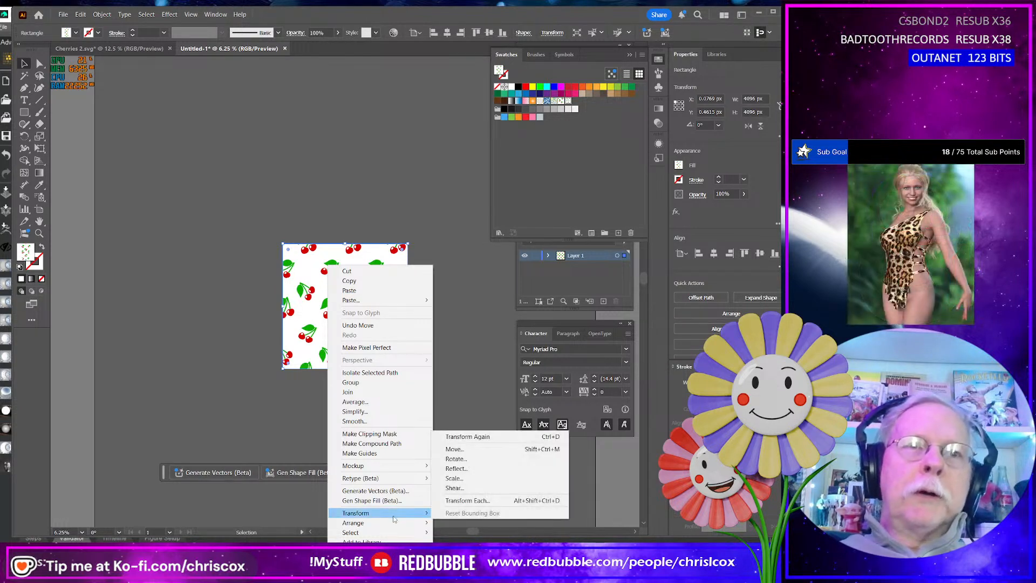
pyautogui.click(468, 479)
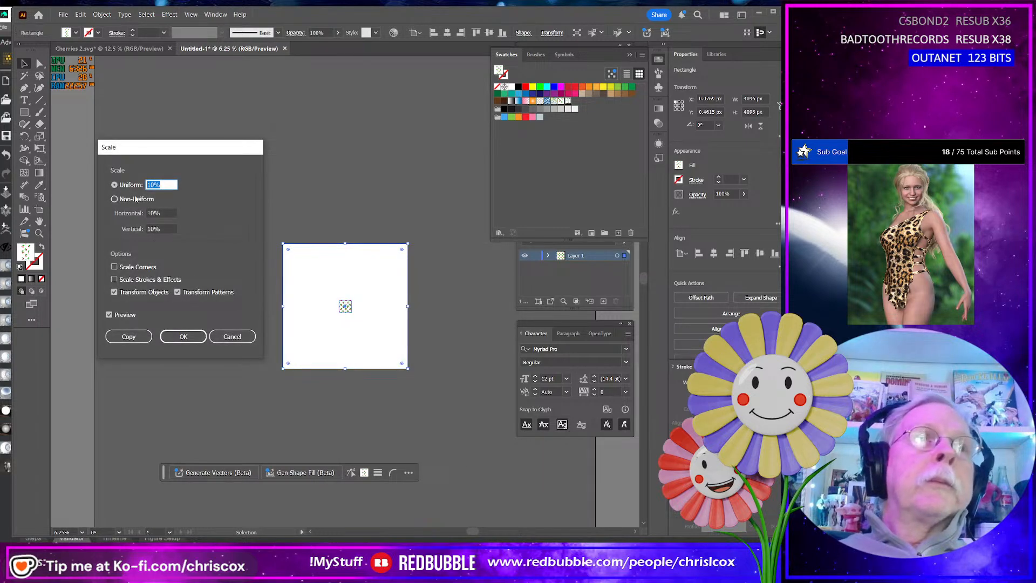
pyautogui.click(124, 294)
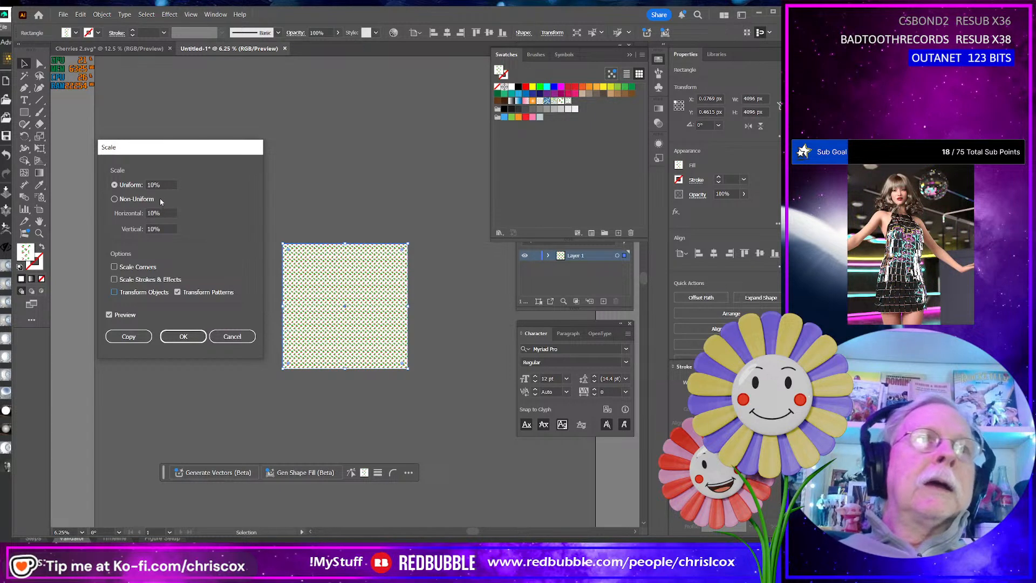
pyautogui.click(162, 185)
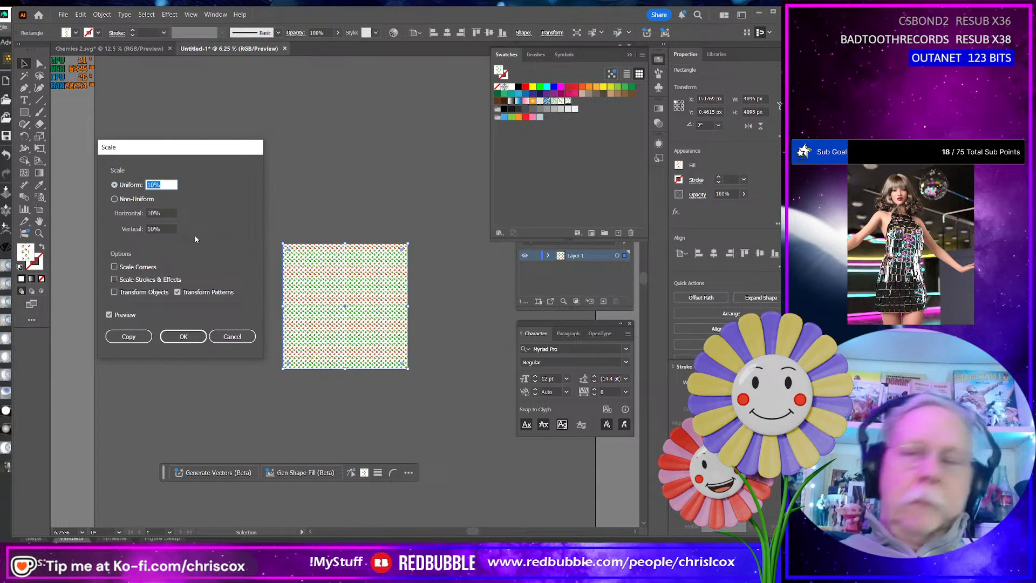
pyautogui.press('Tab')
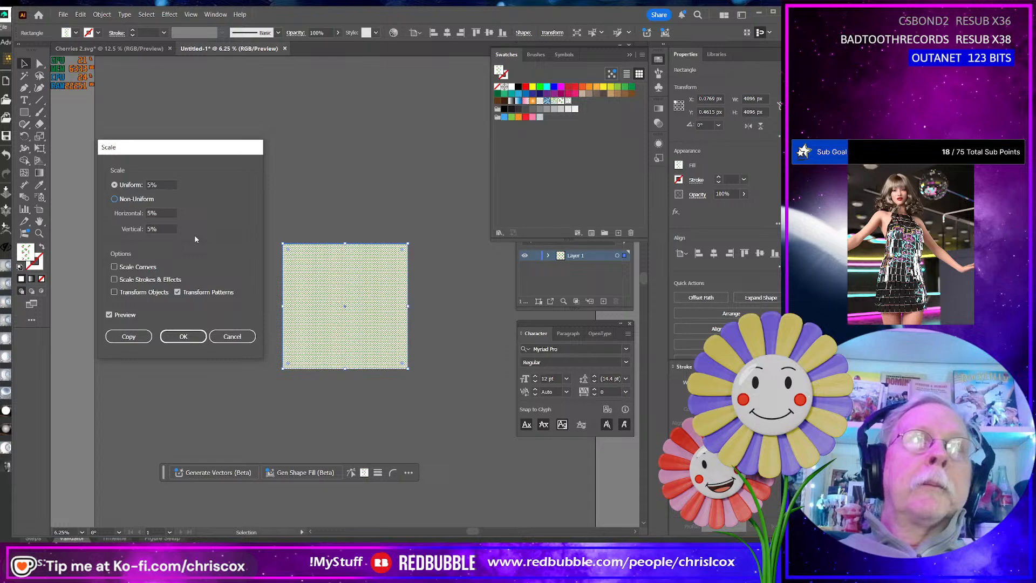
pyautogui.press('alt')
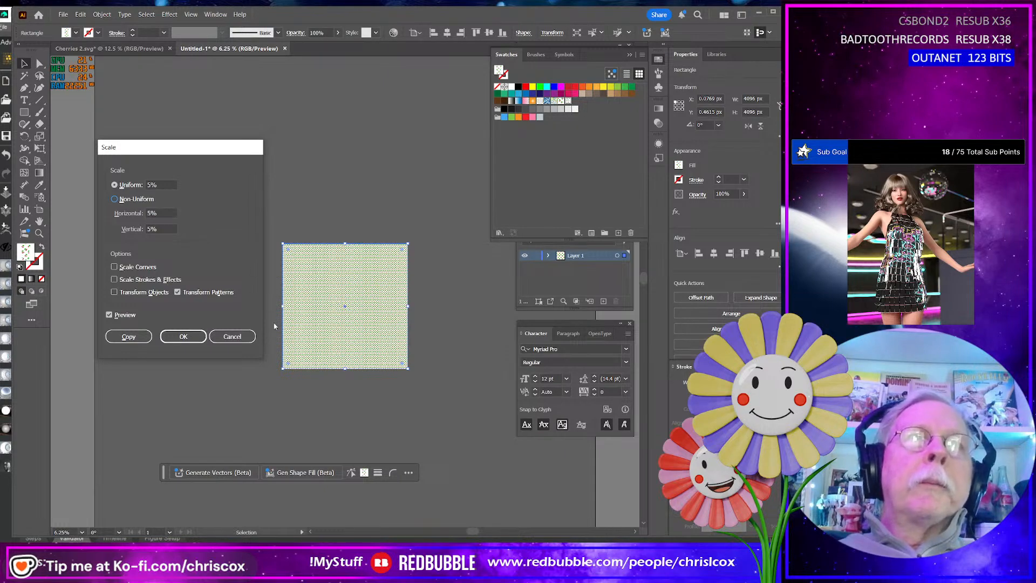
pyautogui.press('Return')
# Enlarge the pattern-filled square well beyond the artboard and rotate it 30°
pyautogui.keyDown('alt'); pyautogui.scroll(5, 325, 331); pyautogui.keyUp('alt')
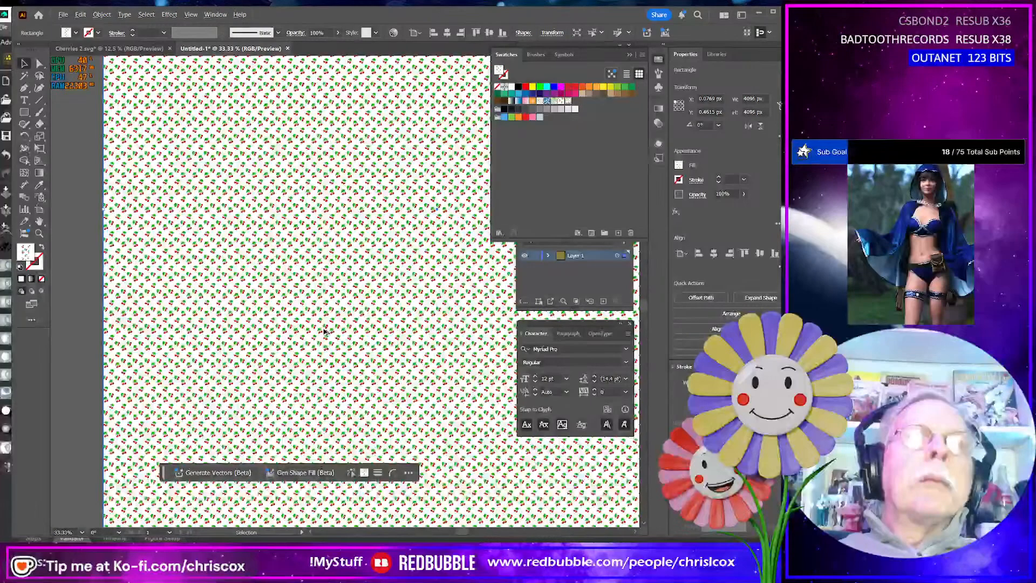
pyautogui.keyDown('alt'); pyautogui.scroll(-1, 324, 332); pyautogui.keyUp('alt')
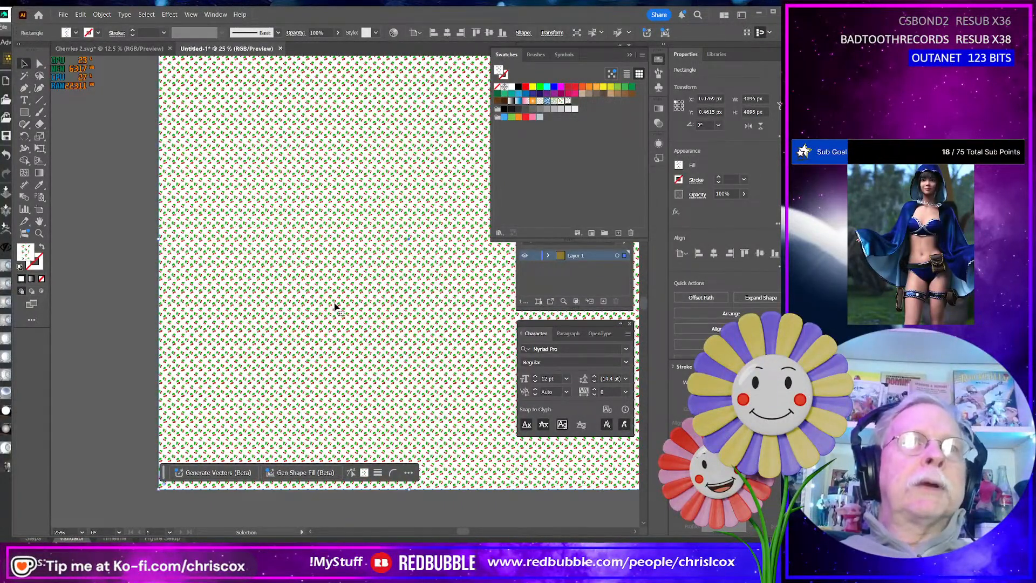
pyautogui.keyDown('alt'); pyautogui.scroll(3, 331, 306); pyautogui.keyUp('alt')
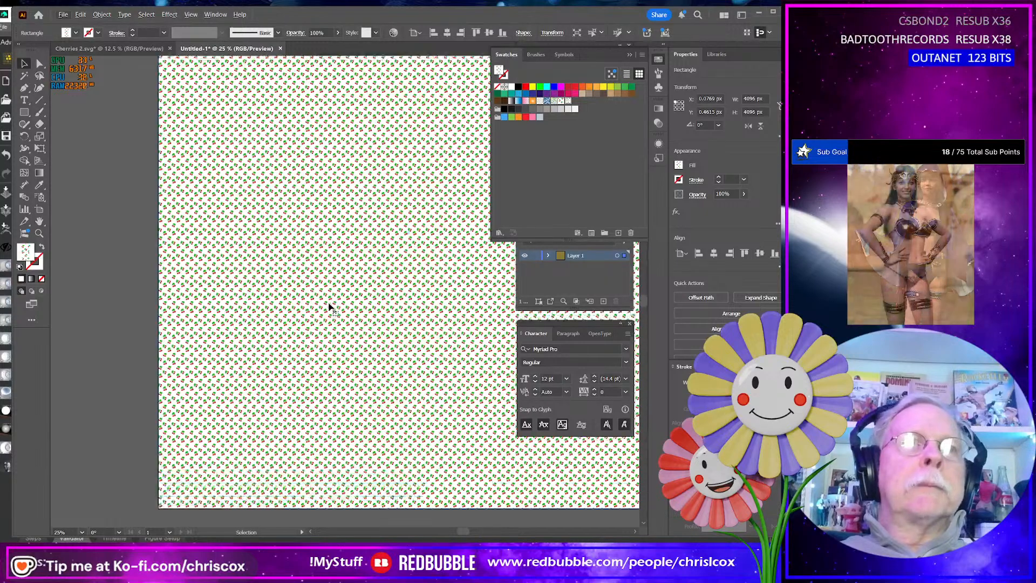
pyautogui.keyDown('alt'); pyautogui.scroll(-4, 326, 305); pyautogui.keyUp('alt')
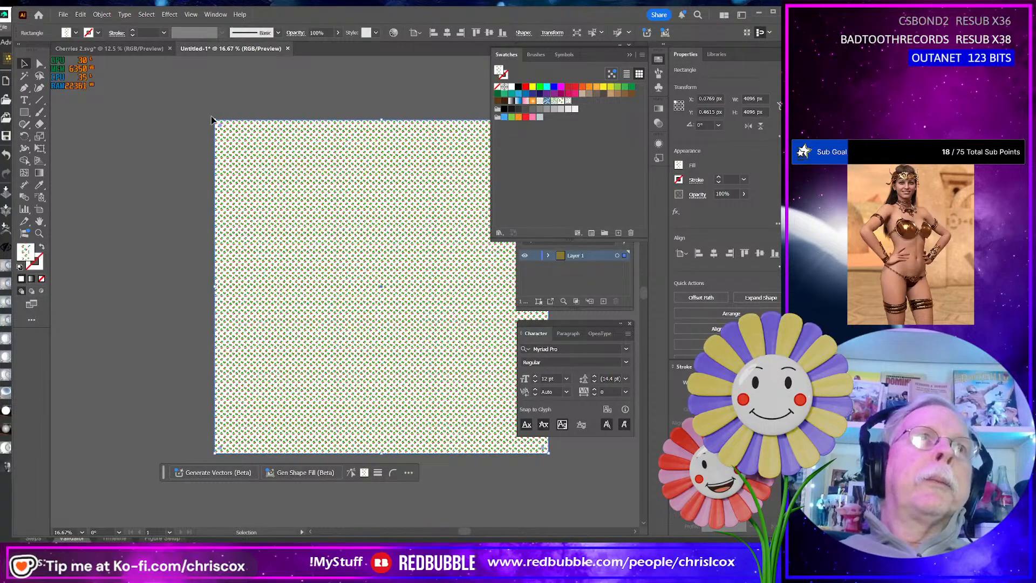
pyautogui.moveTo(212, 119); pyautogui.dragTo(58, 190)
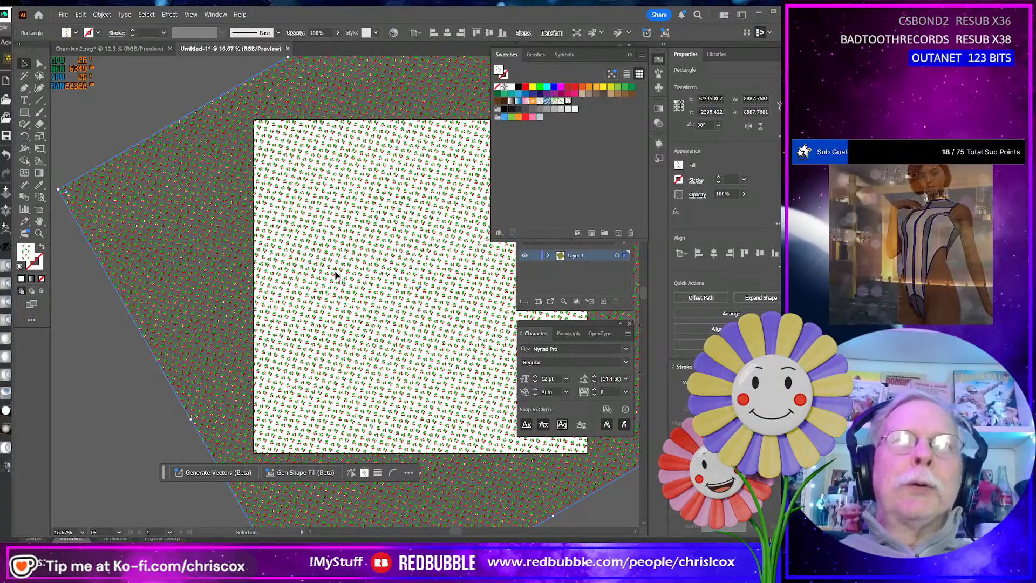
# Undo the rotation, enlargement and pattern scaling of the cherry-filled square
pyautogui.hotkey('ctrl', 'z')
pyautogui.hotkey('ctrl', 'z')
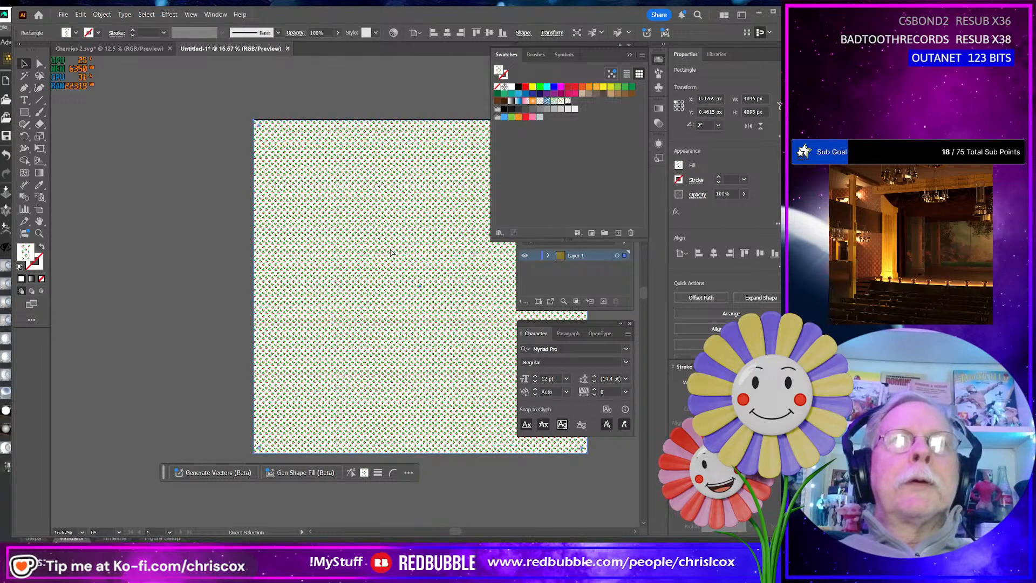
pyautogui.hotkey('ctrl', 'z')
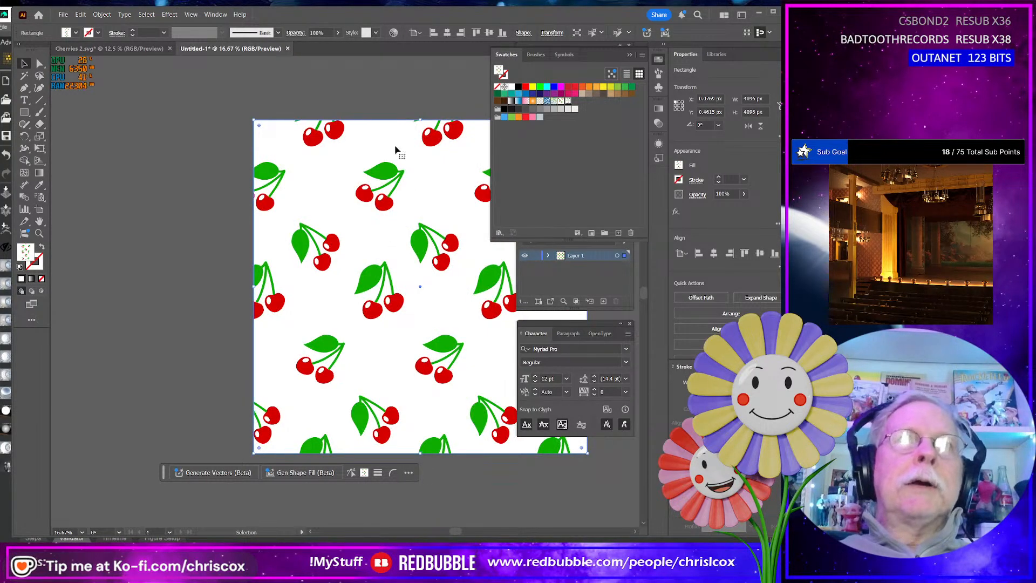
pyautogui.moveTo(400, 108); pyautogui.dragTo(281, 146)
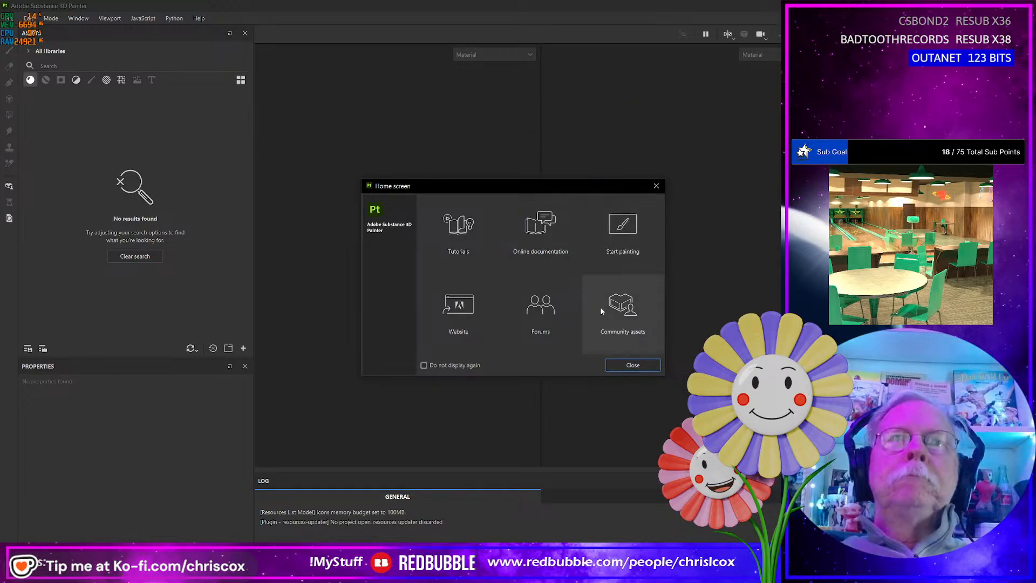
# Dismiss the Substance 3D Painter home screen and the Photoshop start window covering it
pyautogui.click(634, 366)
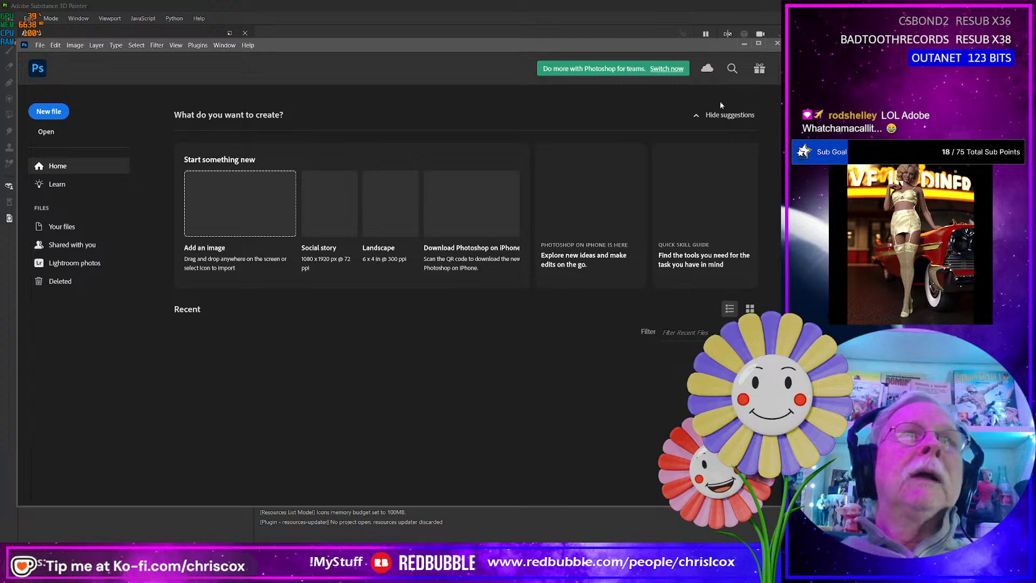
pyautogui.click(777, 43)
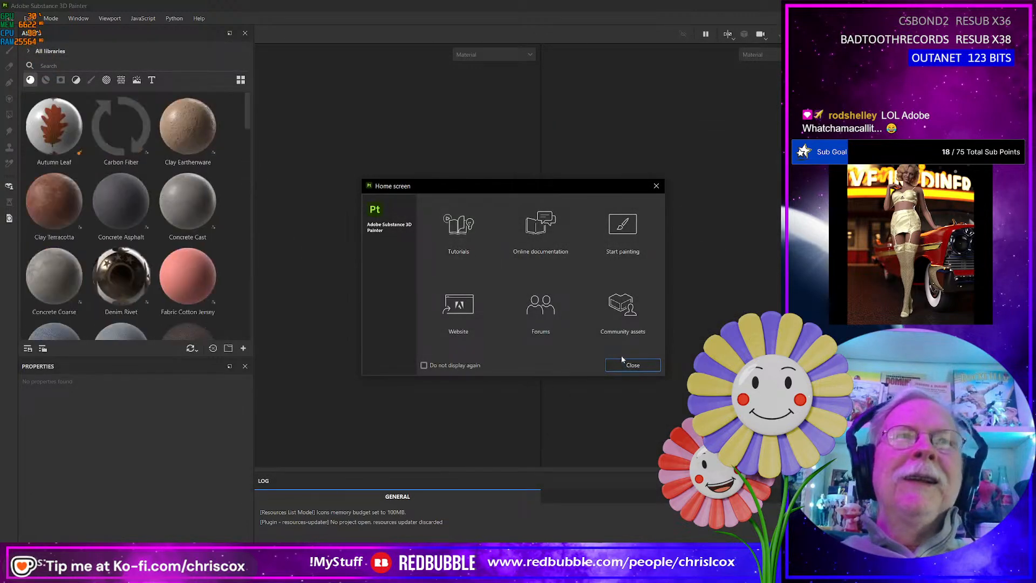
pyautogui.click(629, 364)
# Switch to Photoshop, create a 4096 x 4096 px document at 72 ppi, and paste the cherry pattern into it as pixels
pyautogui.hotkey('alt', 'Tab')
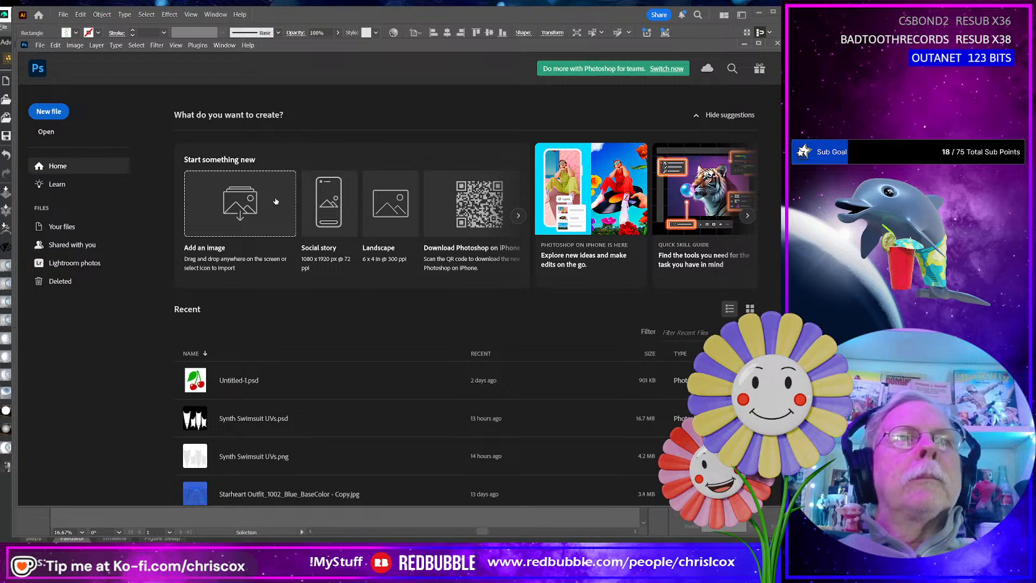
pyautogui.hotkey('ctrl', 'n')
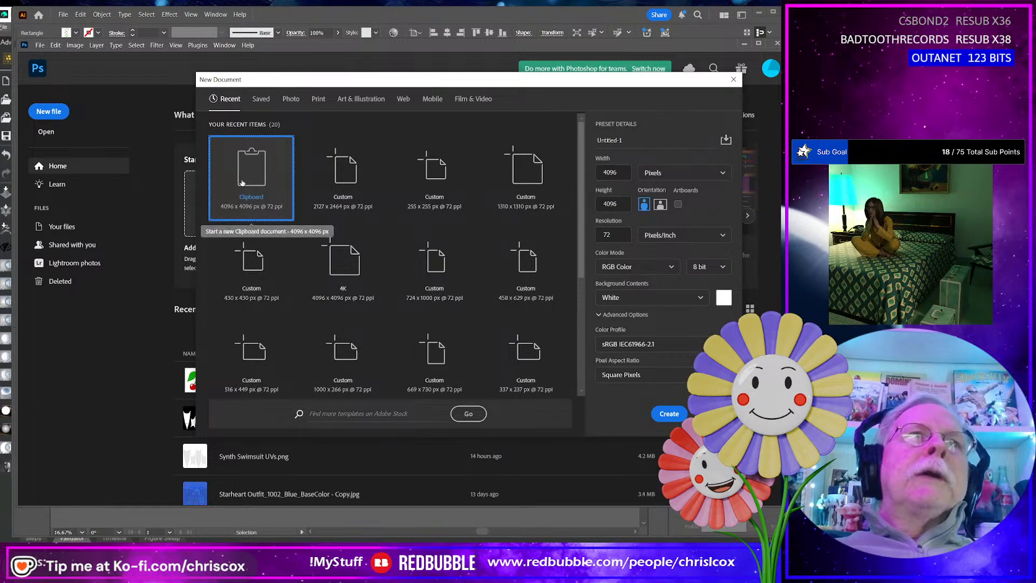
pyautogui.doubleClick(242, 183)
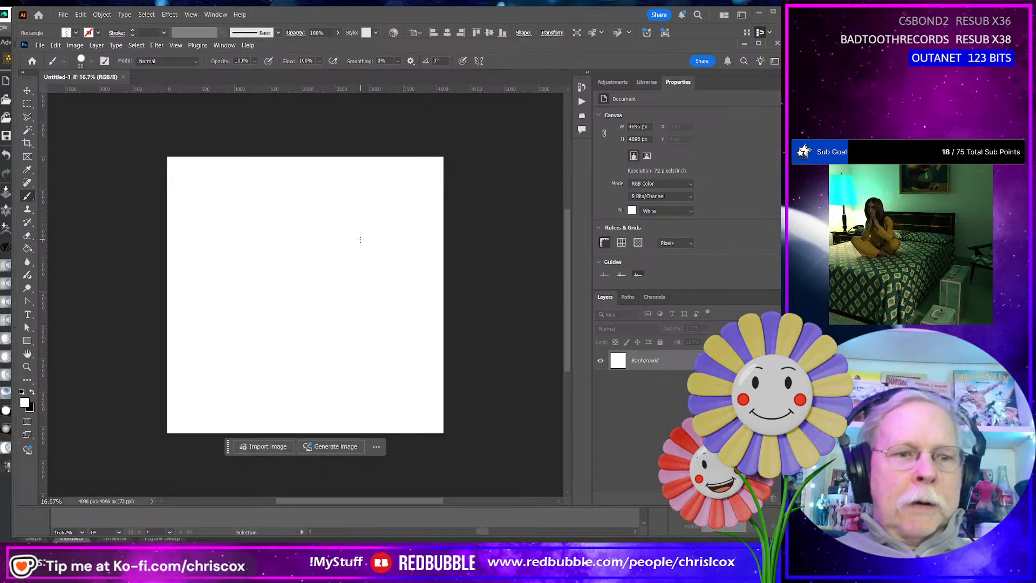
pyautogui.hotkey('ctrl', 'n')
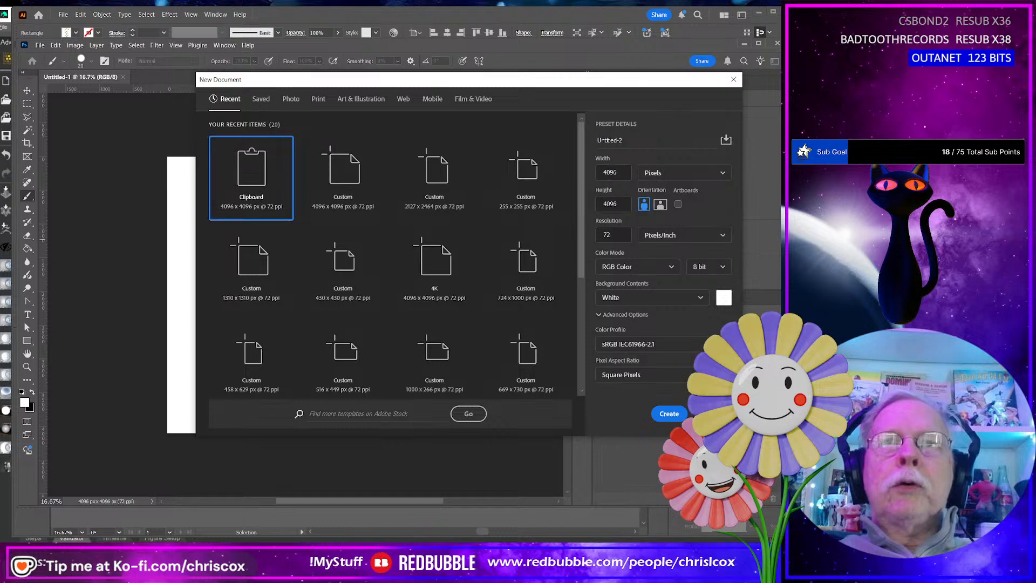
pyautogui.press('Escape')
pyautogui.hotkey('ctrl', 'v')
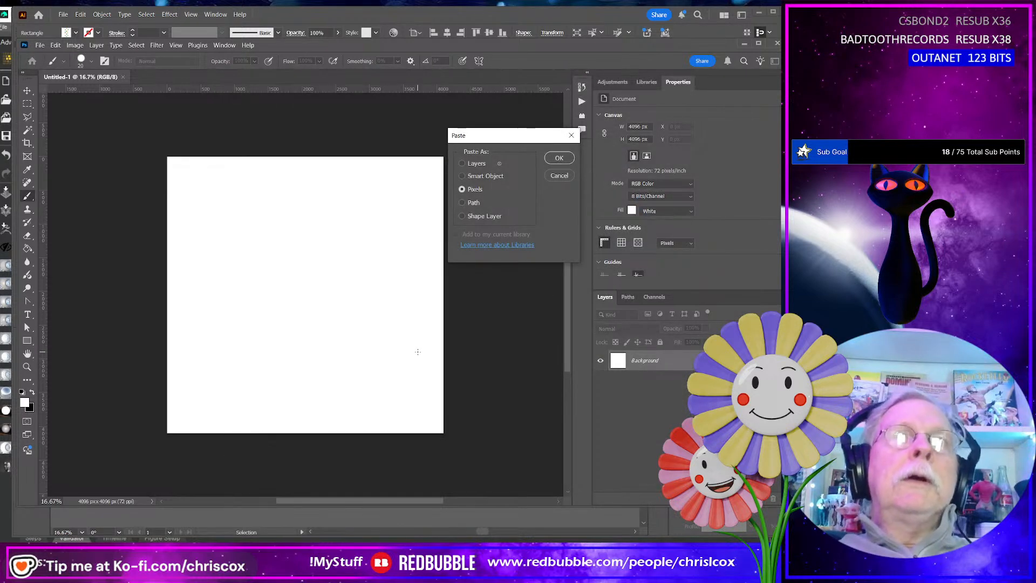
pyautogui.press('Return')
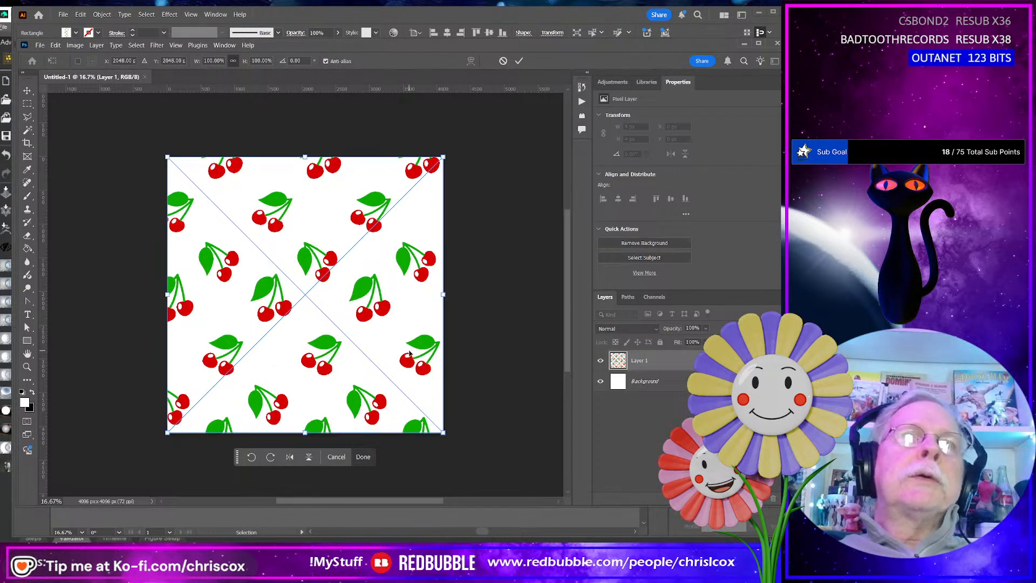
pyautogui.press('Return')
# Convert the pasted cherry pattern layer to a smart object and rasterize it back to a pixel layer
pyautogui.rightClick(670, 368)
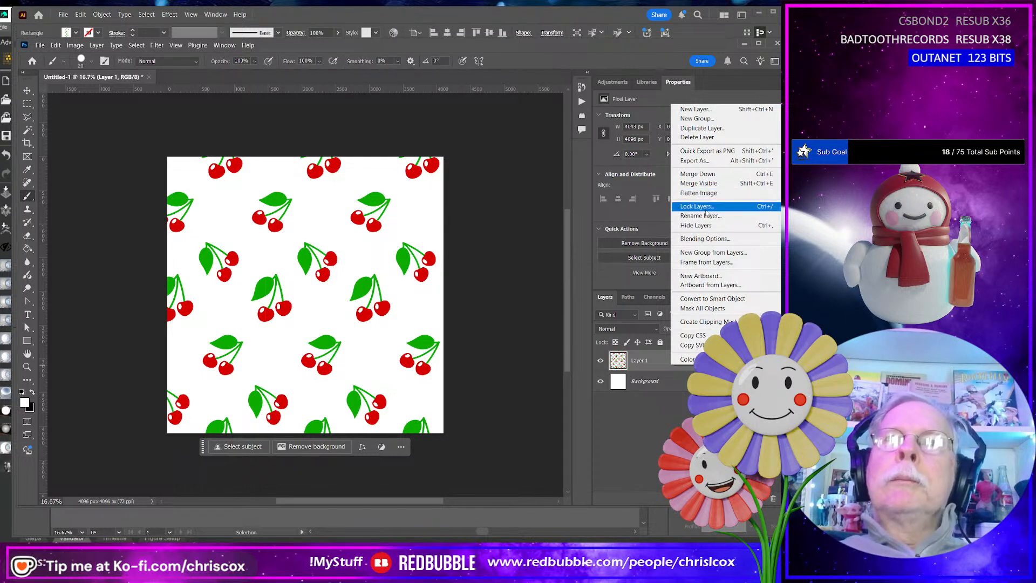
pyautogui.click(707, 299)
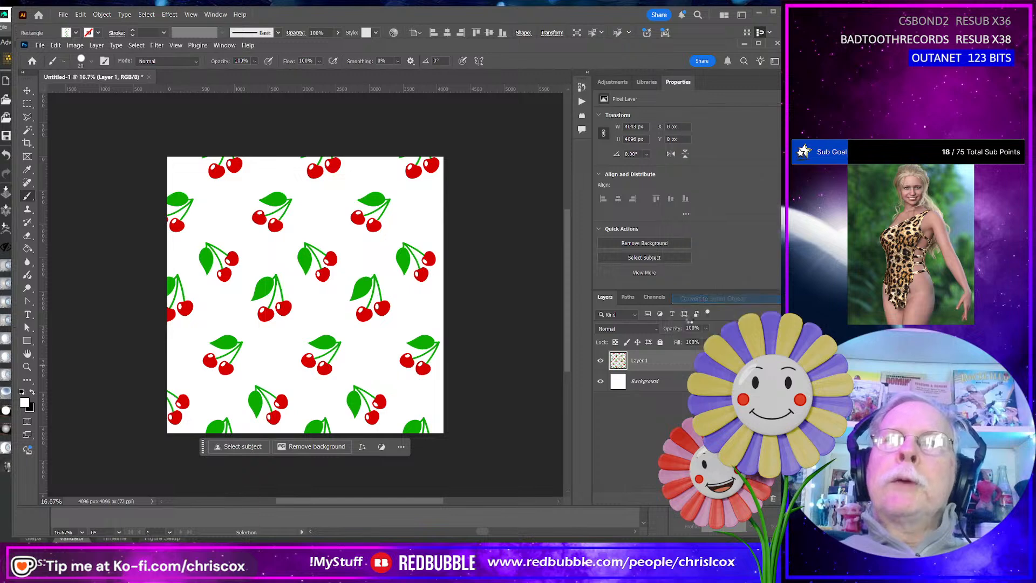
pyautogui.rightClick(662, 362)
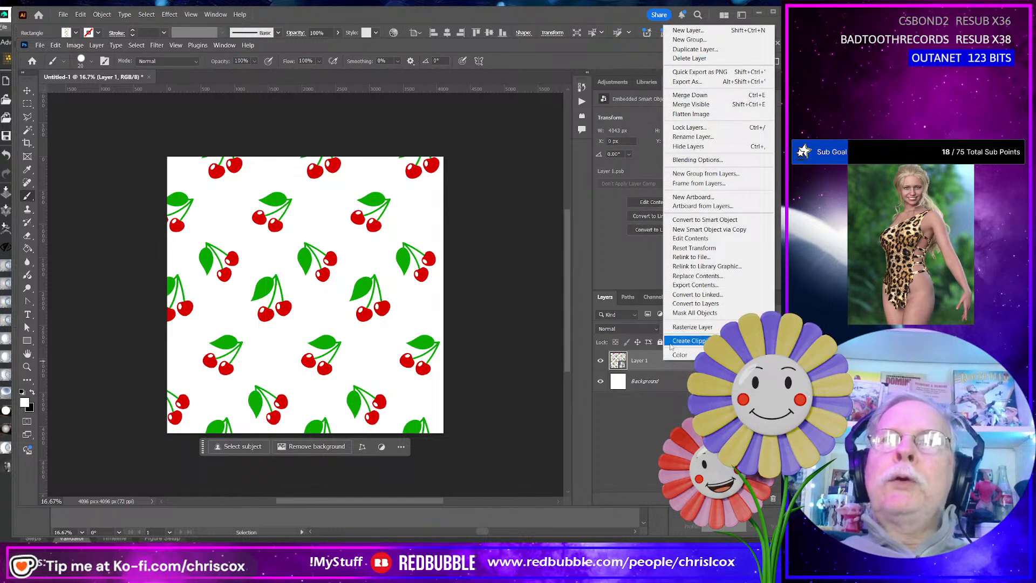
pyautogui.click(692, 327)
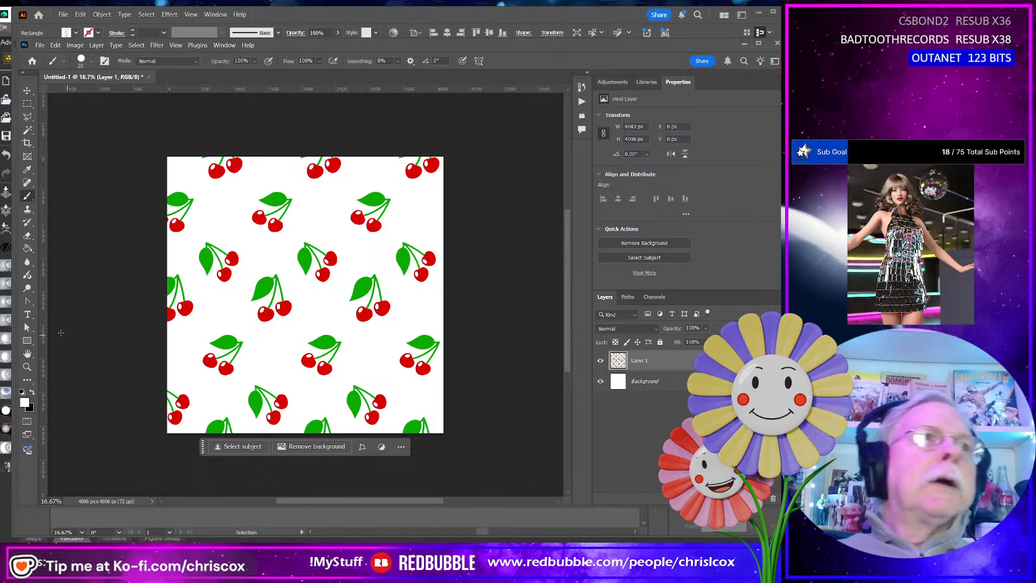
# Place two vertical and two horizontal guides framing one repeat of the cherry pattern, with the upper horizontal guide at about Y 1855 px
pyautogui.moveTo(42, 327); pyautogui.dragTo(250, 332)
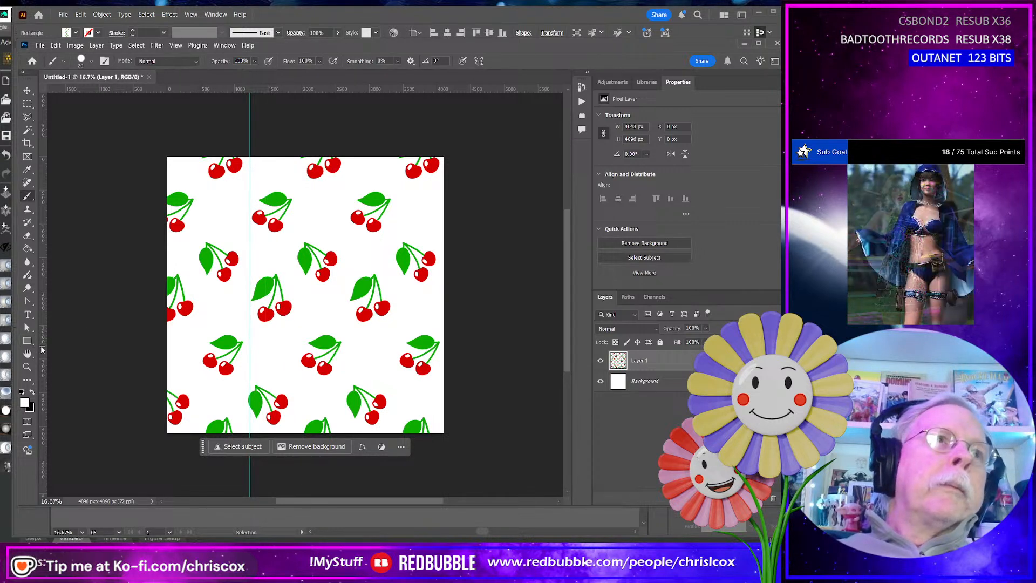
pyautogui.moveTo(42, 350); pyautogui.dragTo(349, 329)
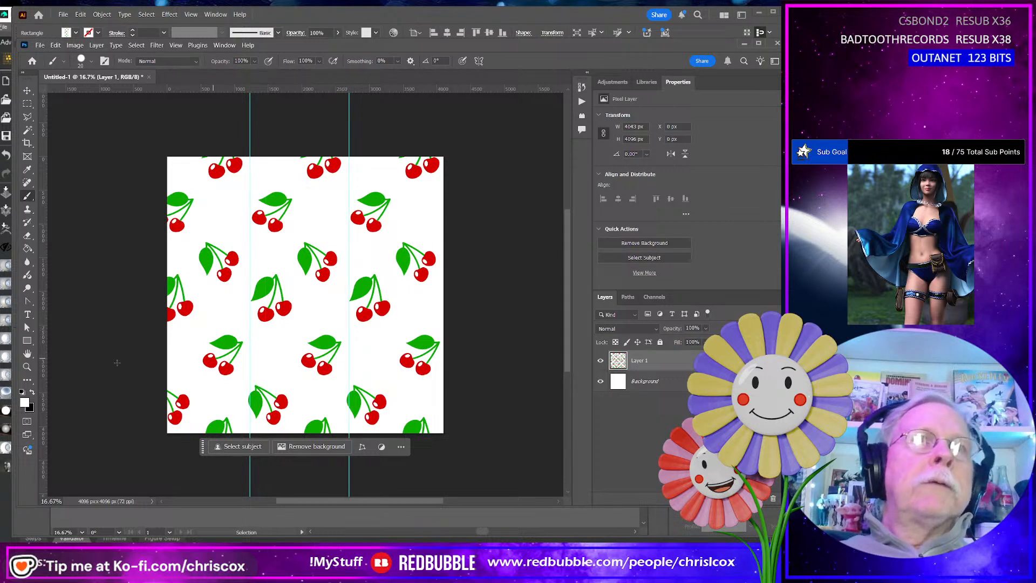
pyautogui.moveTo(379, 91); pyautogui.dragTo(386, 375)
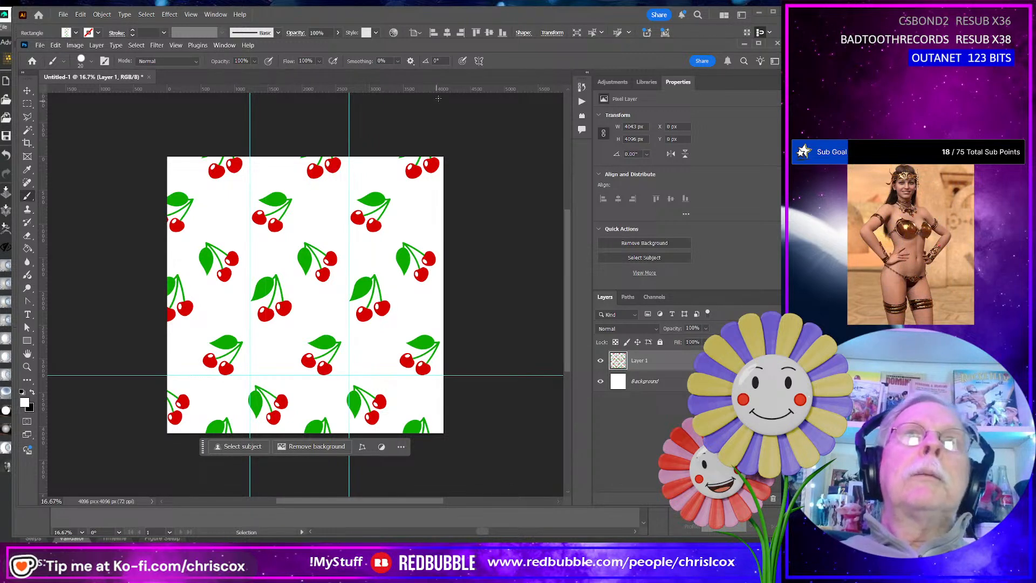
pyautogui.moveTo(438, 96); pyautogui.dragTo(389, 282)
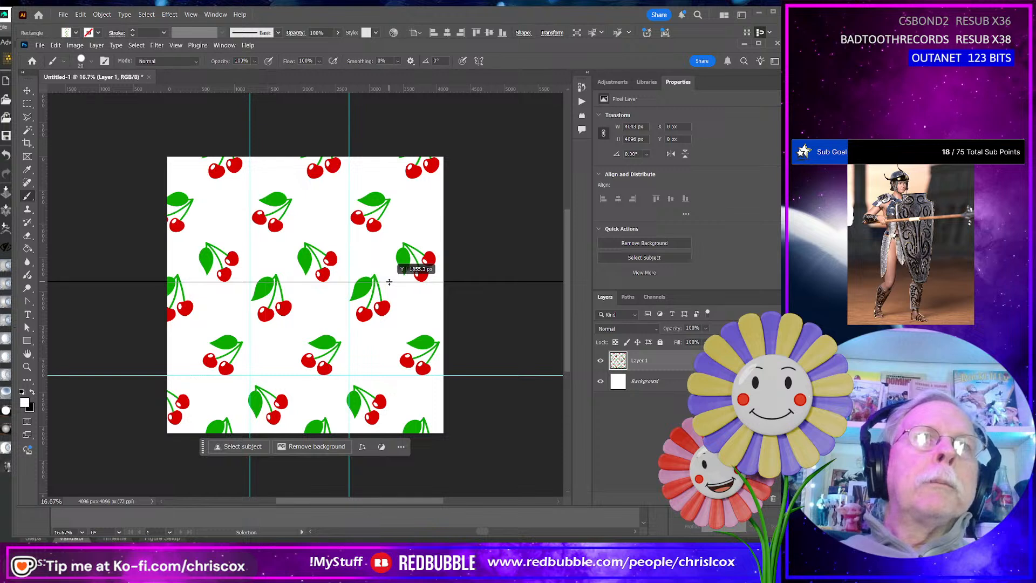
pyautogui.moveTo(389, 281); pyautogui.dragTo(390, 282)
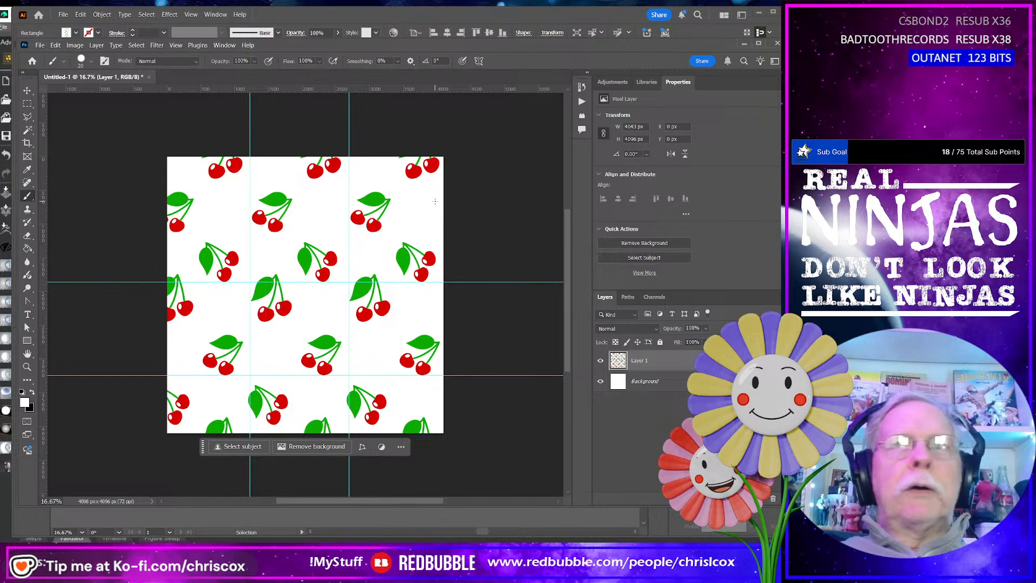
# Switch back to Illustrator and redo the pattern scaling on the cherry-filled square
pyautogui.hotkey('alt', 'Tab')
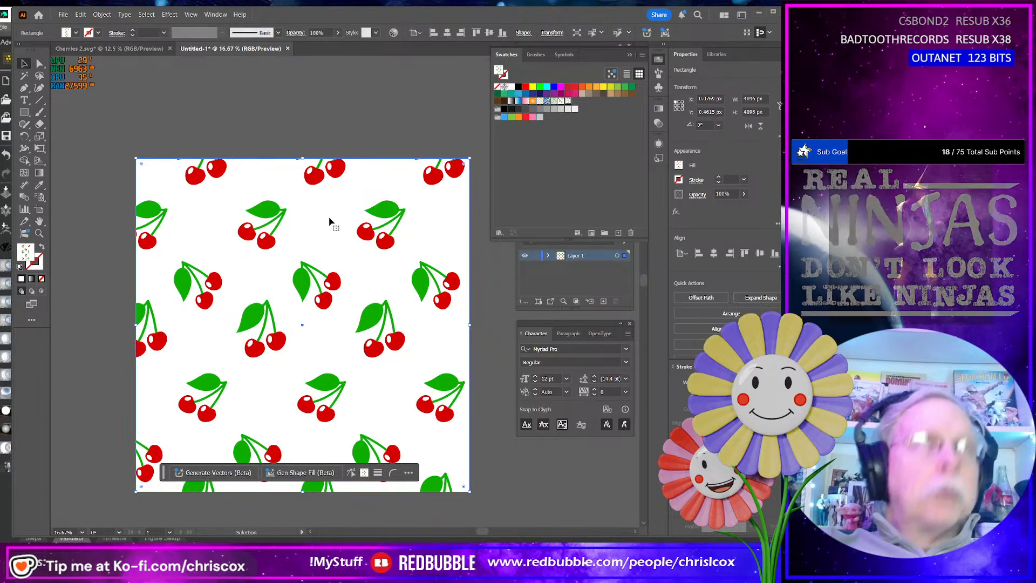
pyautogui.click(80, 15)
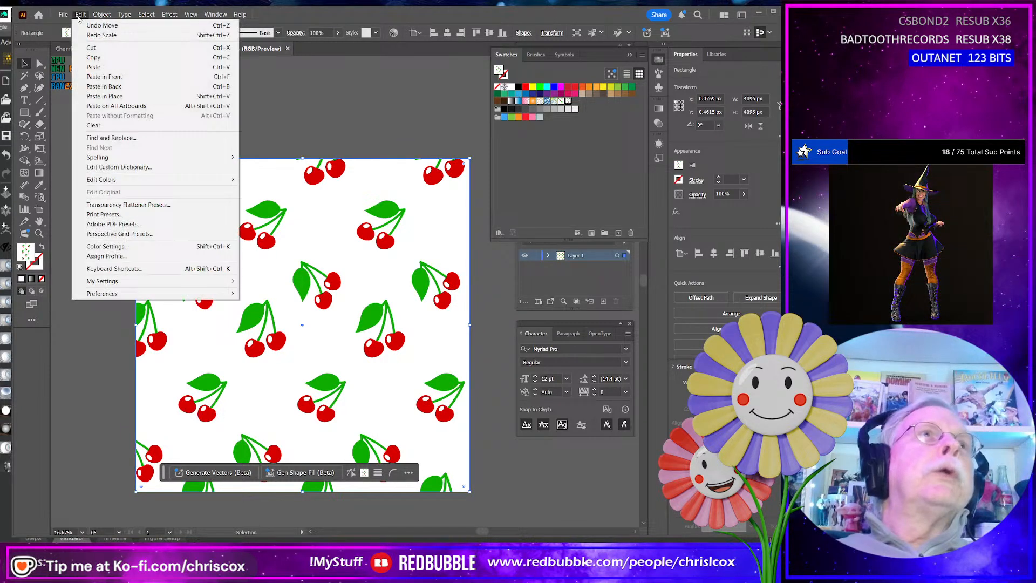
pyautogui.click(101, 35)
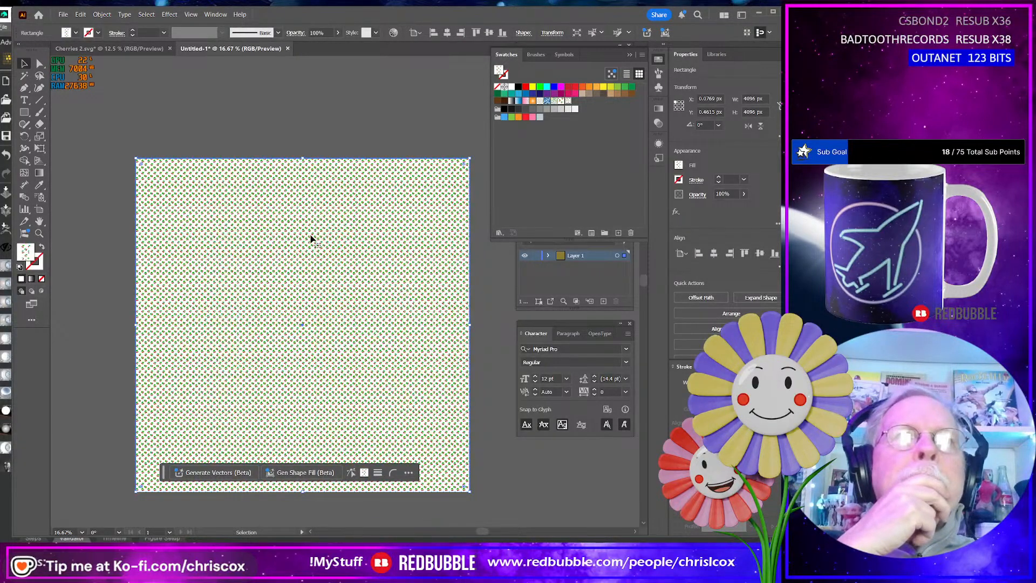
# Export the artboard for the web with the JPEG High preset at 60% quality and 4096 x 4096 px
pyautogui.click(63, 14)
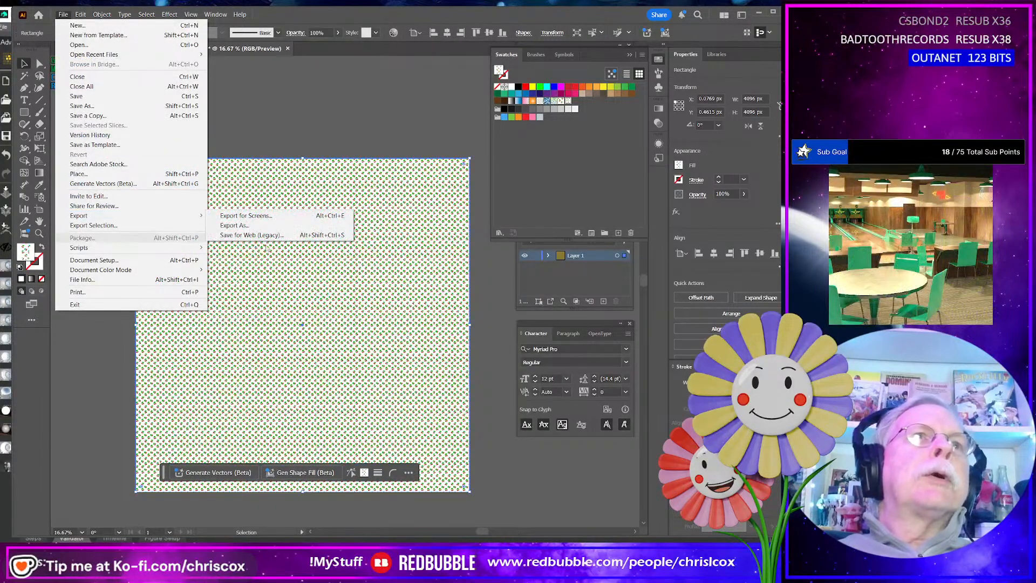
pyautogui.moveTo(162, 215)
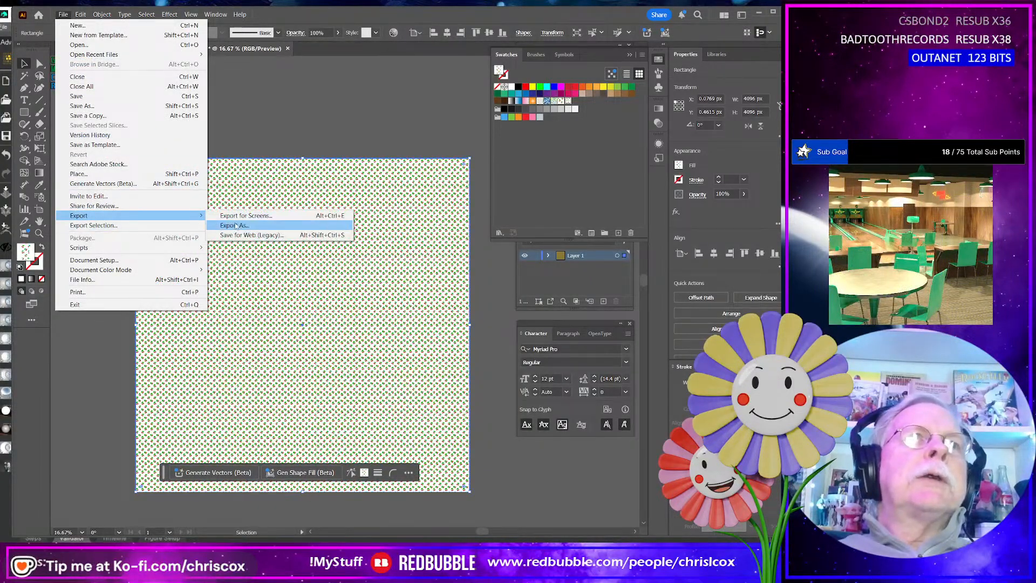
pyautogui.click(241, 235)
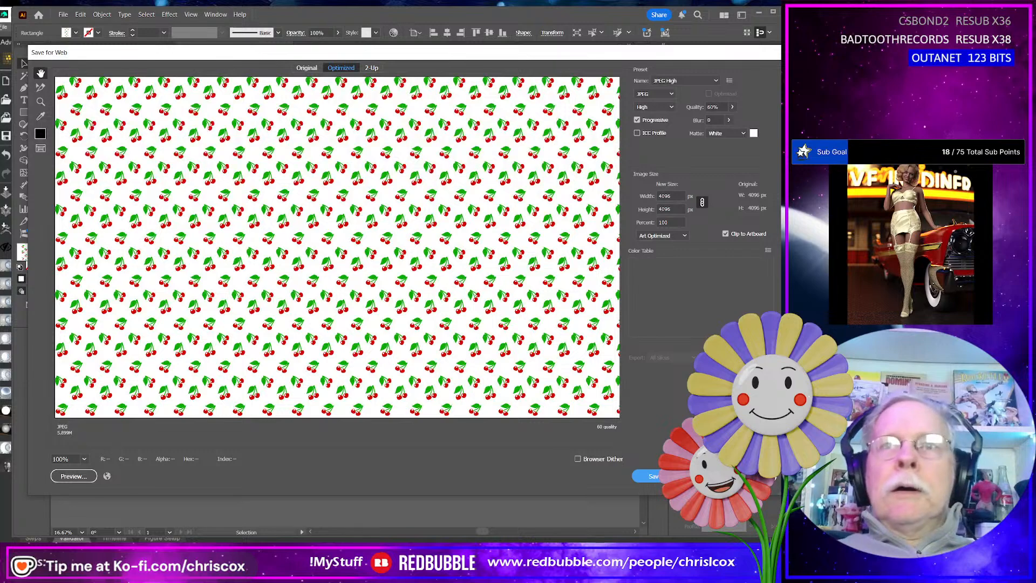
pyautogui.click(653, 477)
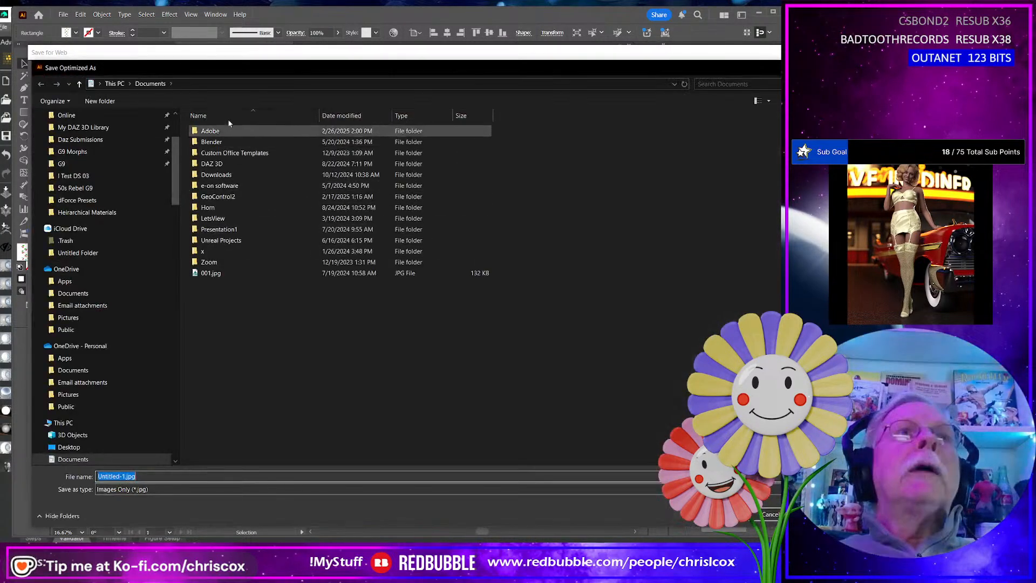
# Save the JPEG in Projects > Dresses > Spring 2025 > WIP, replacing Cherry-Pattern.jpg, and switch to DAZ Studio
pyautogui.click(106, 187)
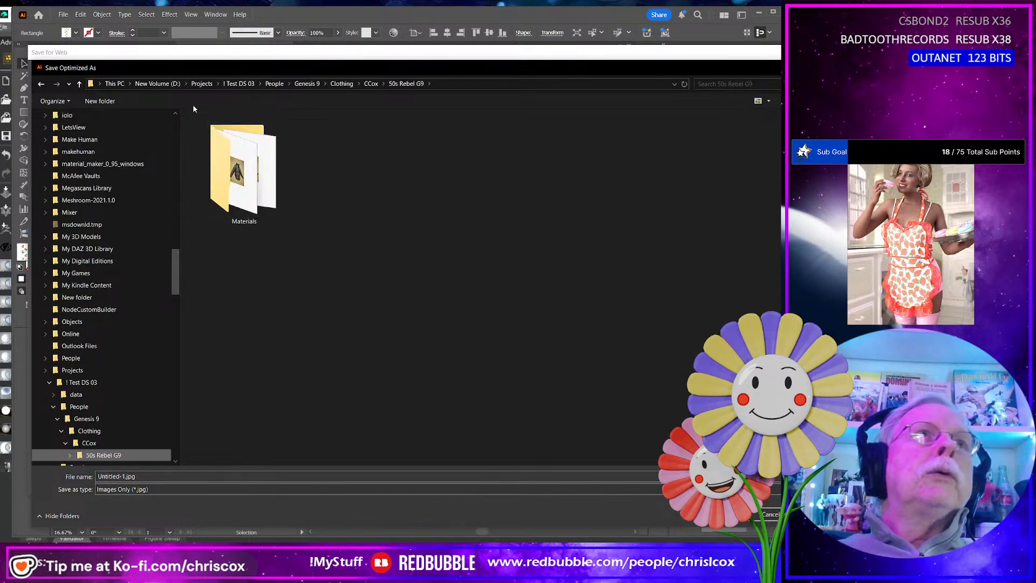
pyautogui.click(204, 84)
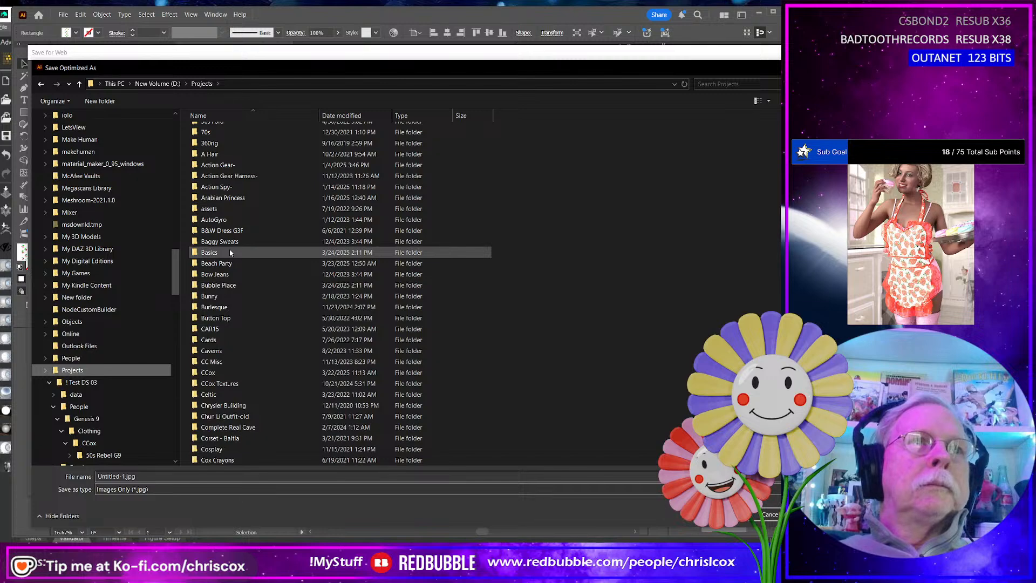
pyautogui.scroll(-6, 229, 252)
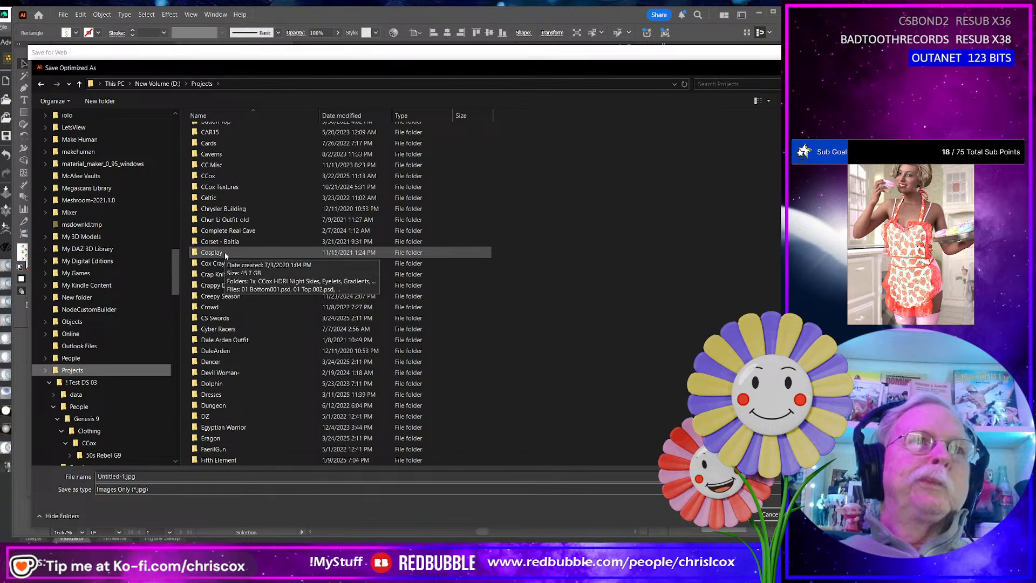
pyautogui.doubleClick(216, 395)
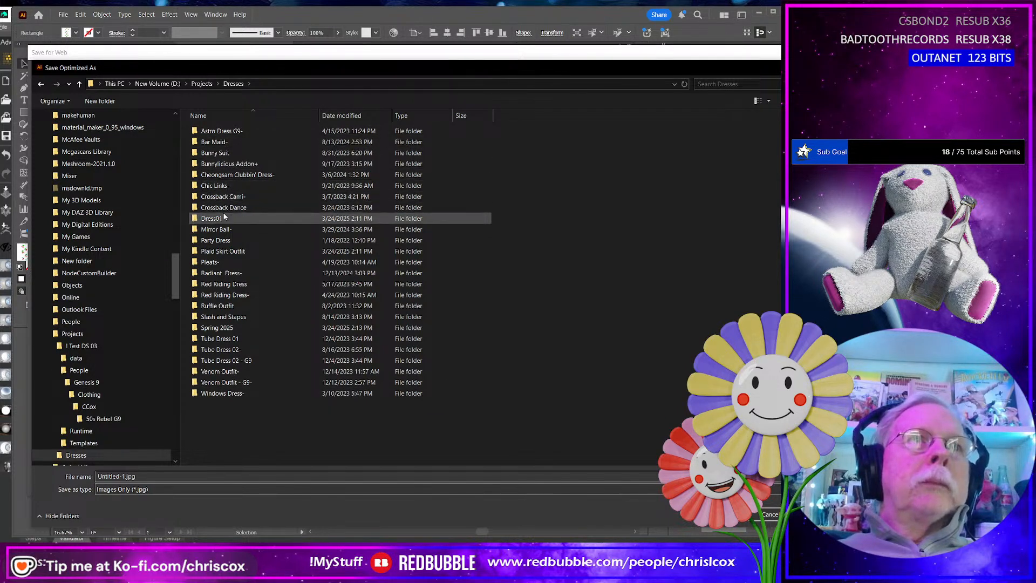
pyautogui.doubleClick(236, 328)
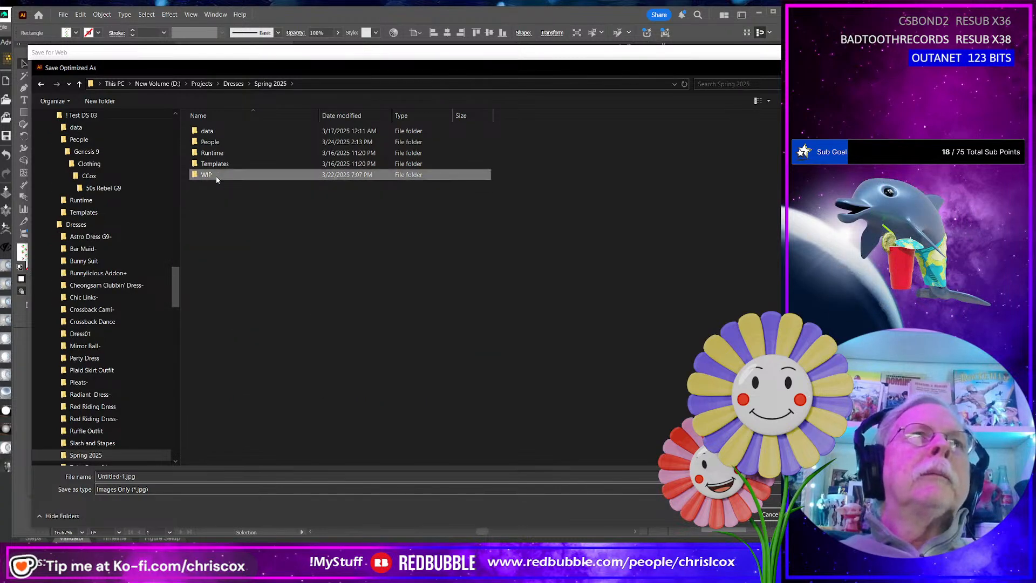
pyautogui.doubleClick(214, 175)
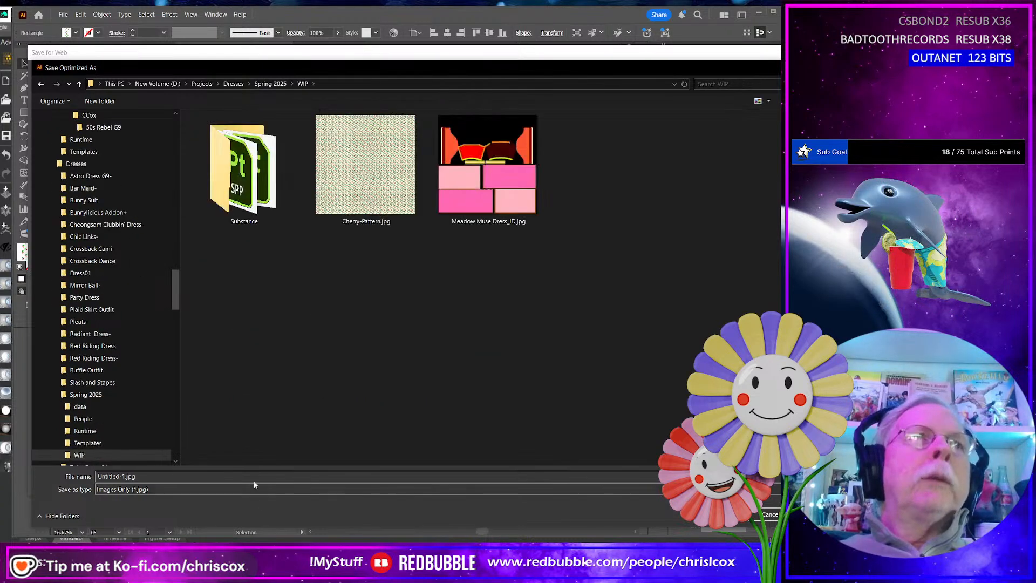
pyautogui.doubleClick(381, 198)
pyautogui.click(456, 314)
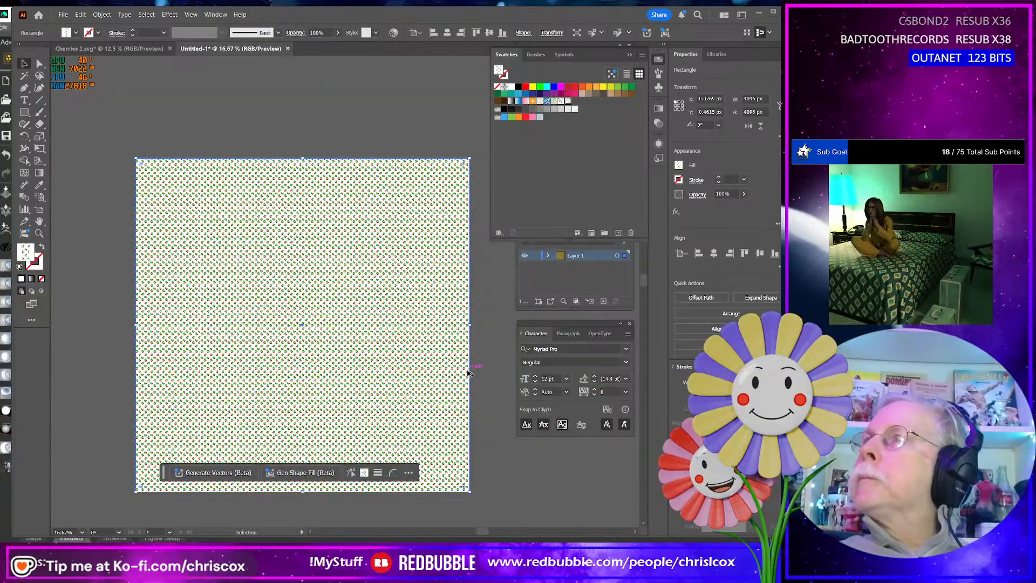
pyautogui.hotkey('alt', 'Tab')
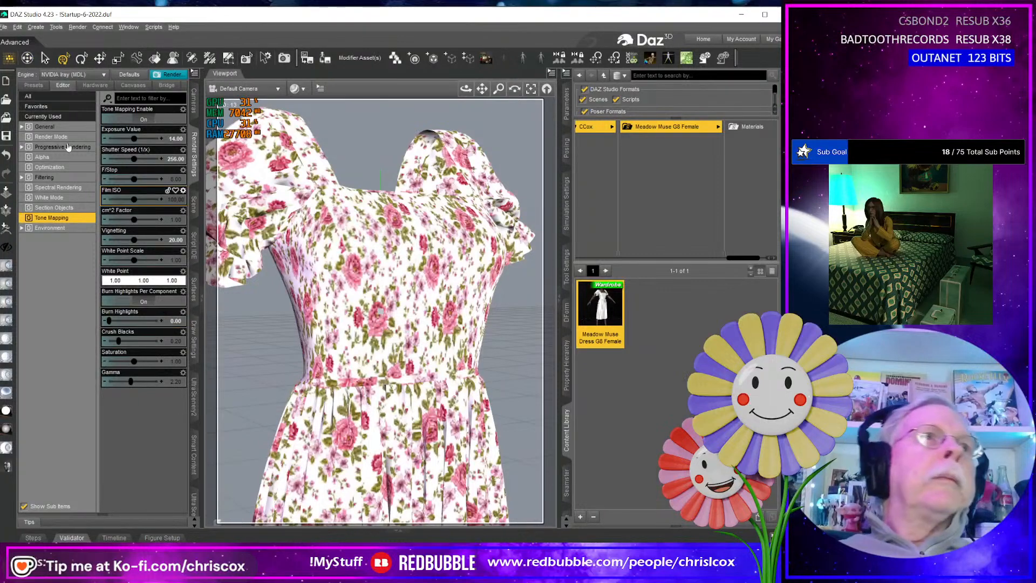
# Load Cherry-Pattern.jpg from Spring 2025 > WIP as the Base Color map of the dress's surfaces and inspect the pattern on the bodice
pyautogui.click(58, 128)
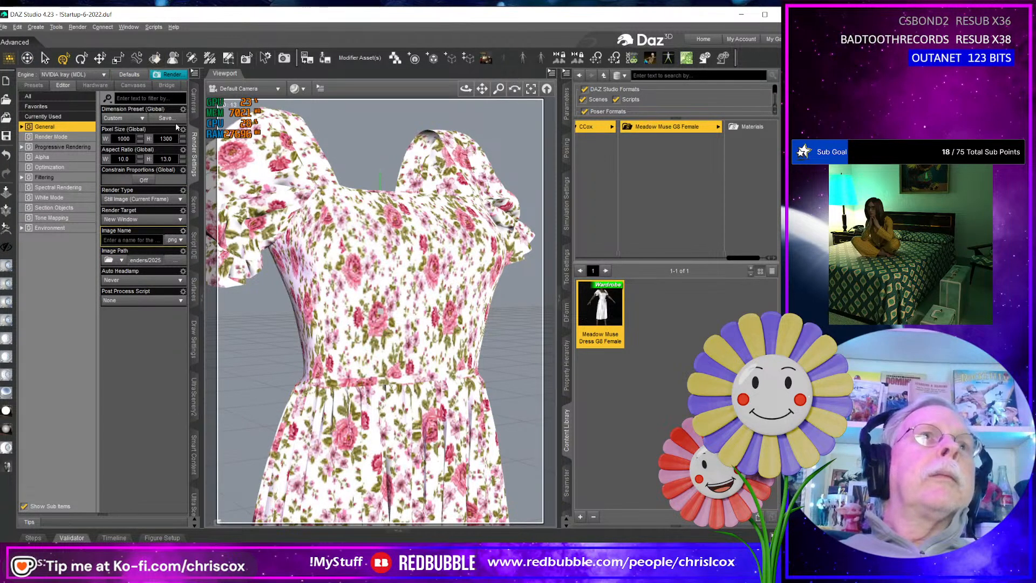
pyautogui.click(194, 289)
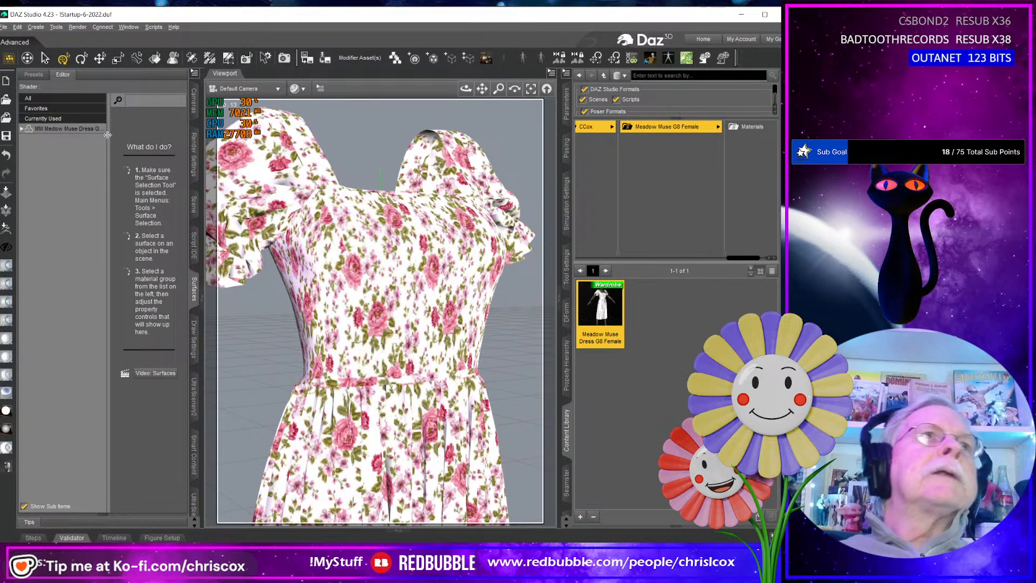
pyautogui.click(81, 129)
pyautogui.click(118, 203)
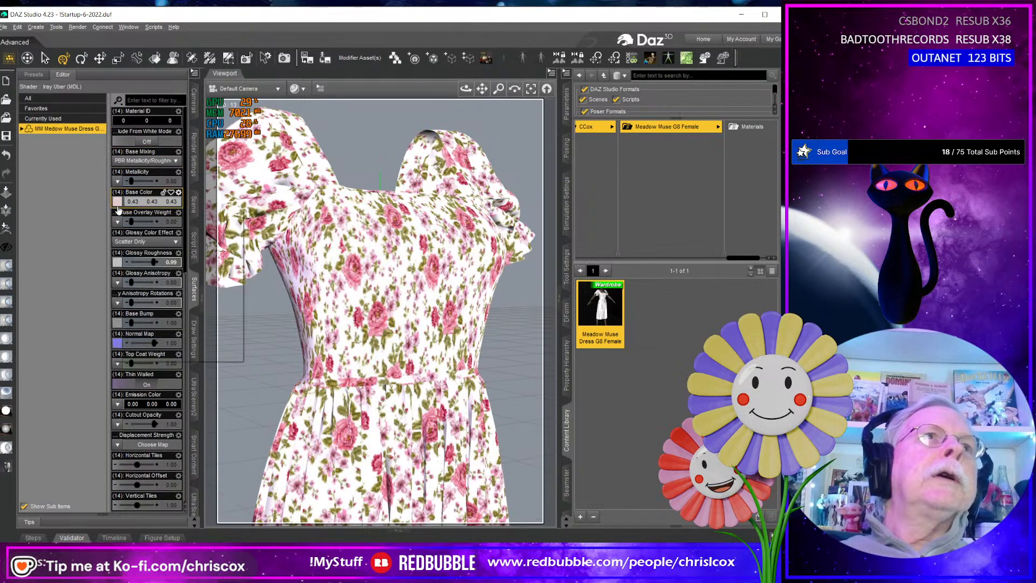
pyautogui.click(132, 213)
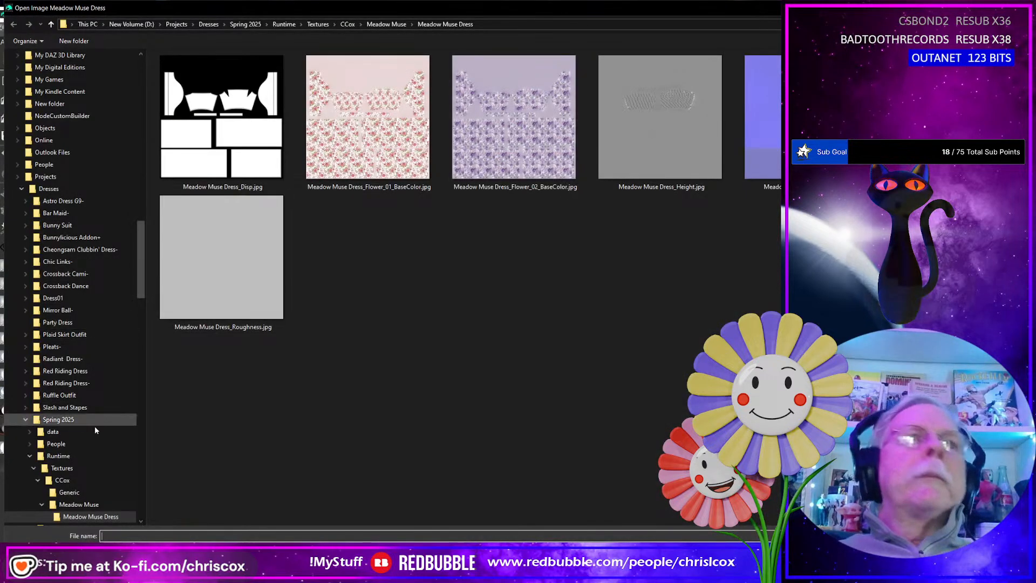
pyautogui.scroll(-3, 75, 475)
pyautogui.click(52, 432)
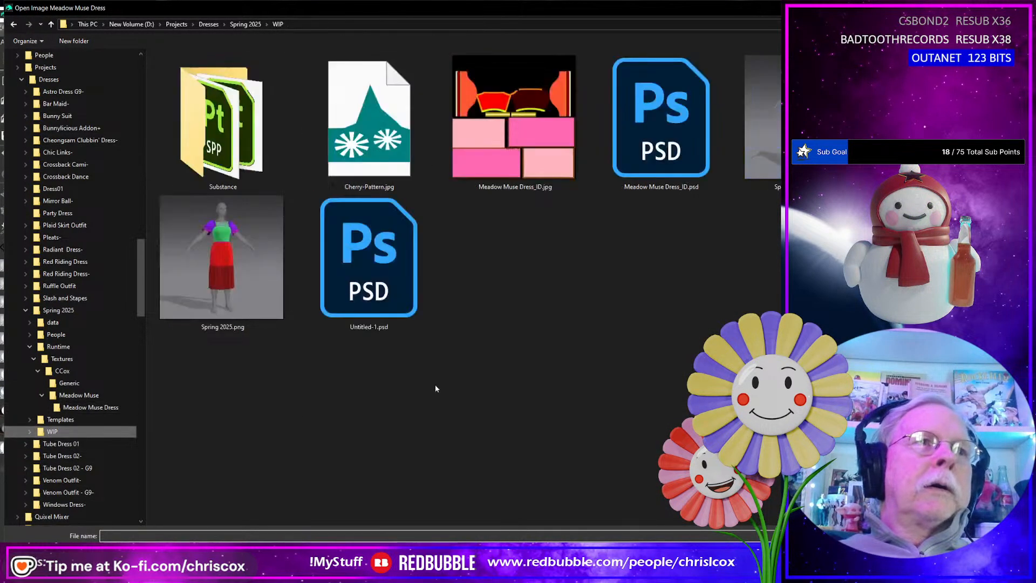
pyautogui.doubleClick(388, 145)
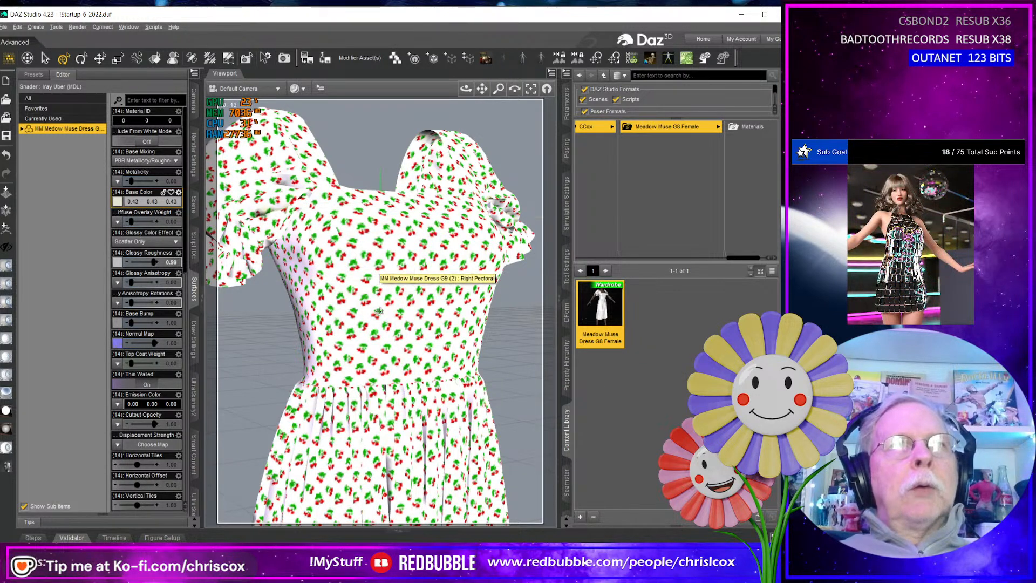
pyautogui.scroll(-2, 379, 310)
pyautogui.scroll(5, 380, 315)
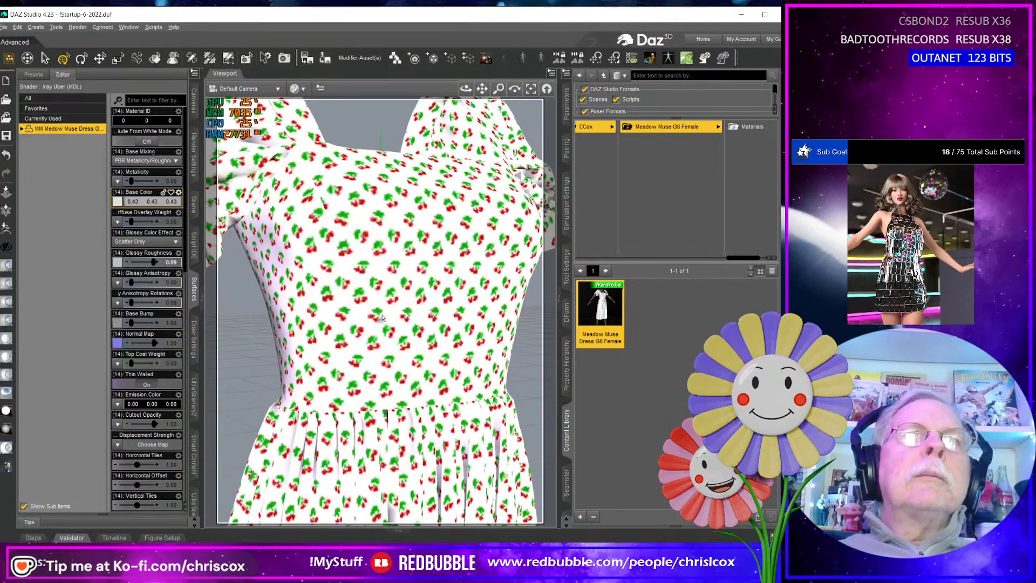
pyautogui.scroll(-3, 381, 318)
pyautogui.scroll(3, 382, 319)
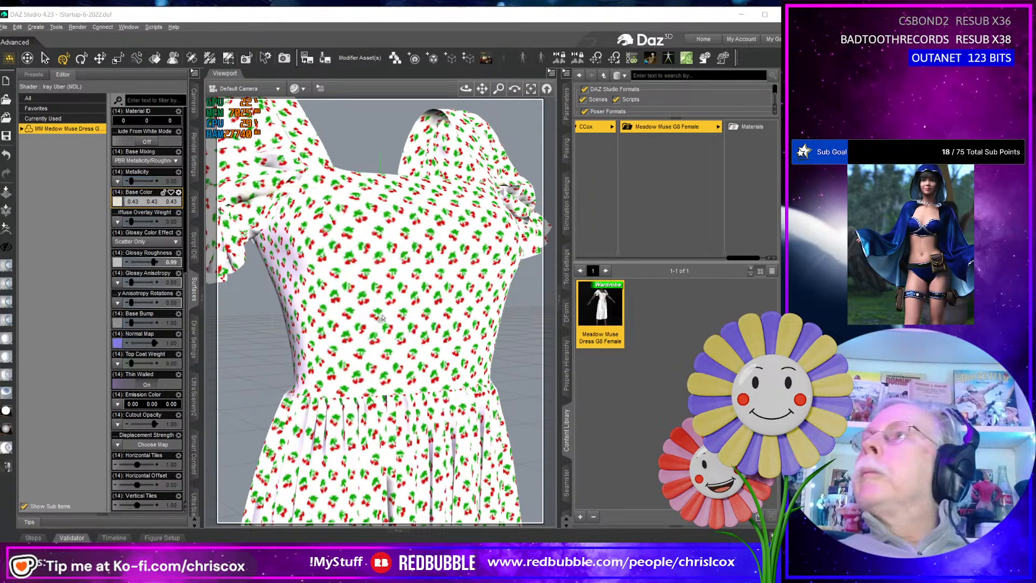
# Switch to Illustrator and scale only the pattern inside the cherry-filled square uniformly to 150%
pyautogui.hotkey('alt', 'Tab')
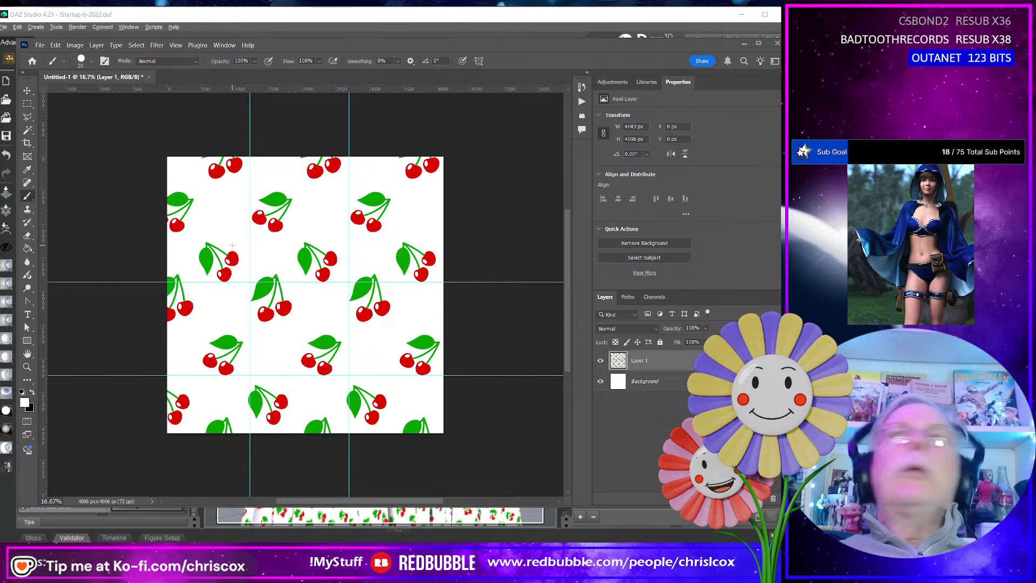
pyautogui.hotkey('alt', 'Tab')
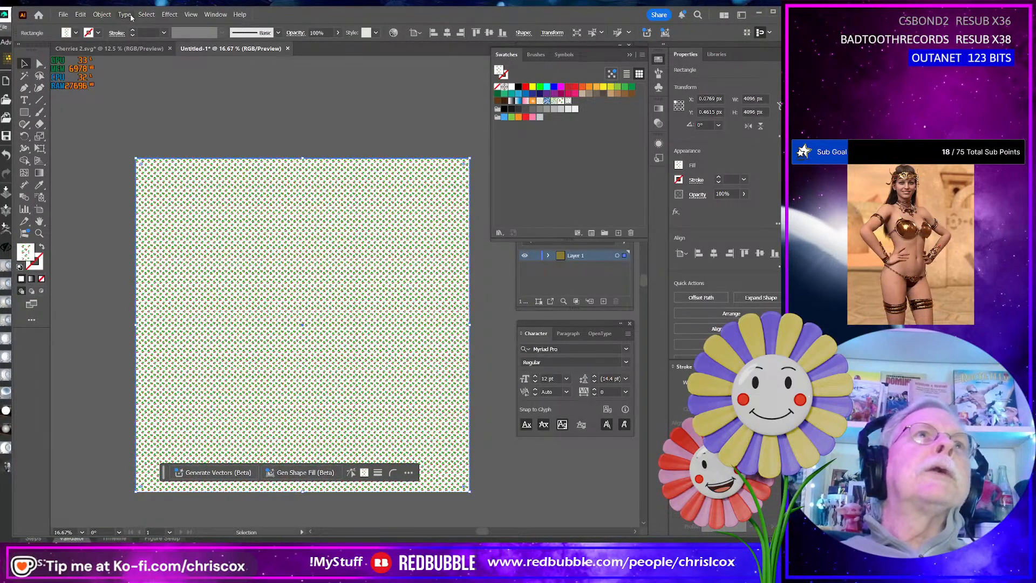
pyautogui.rightClick(255, 320)
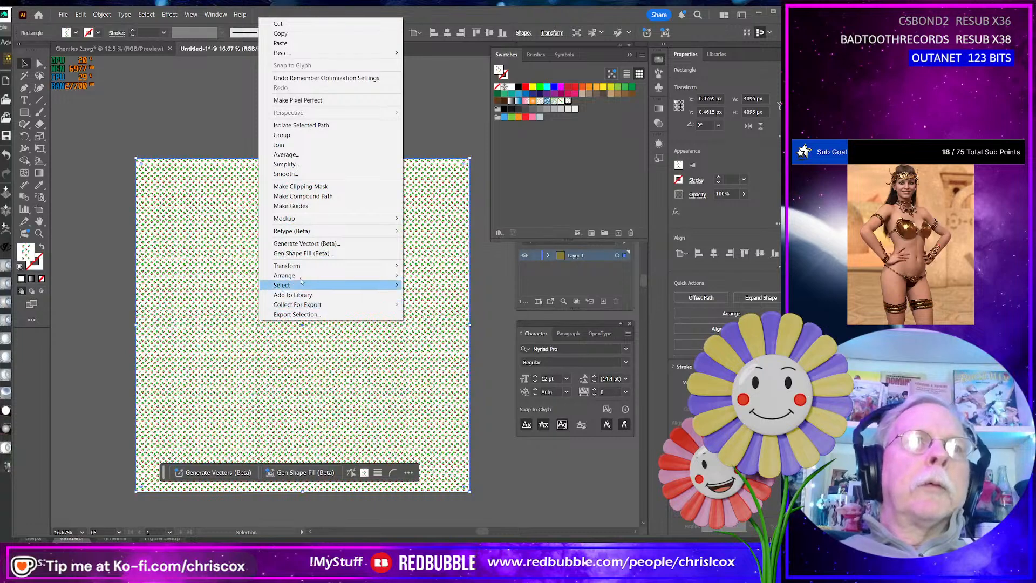
pyautogui.moveTo(304, 267)
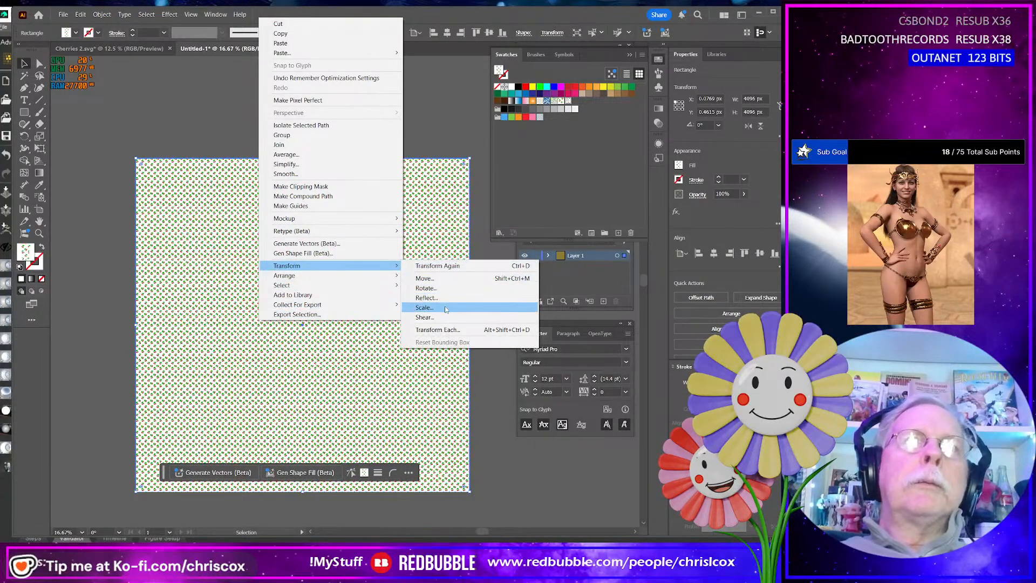
pyautogui.click(446, 310)
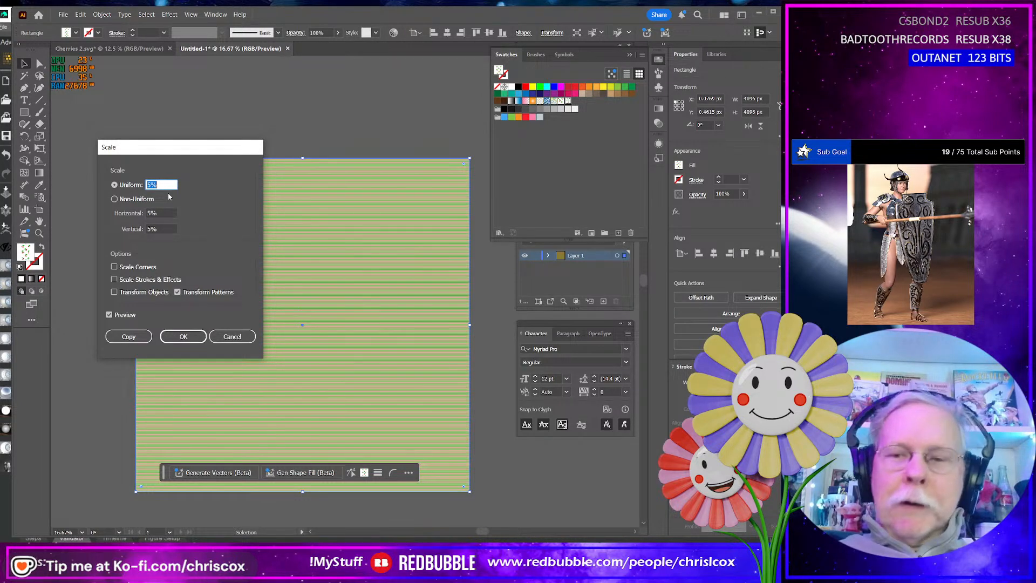
pyautogui.write('150')
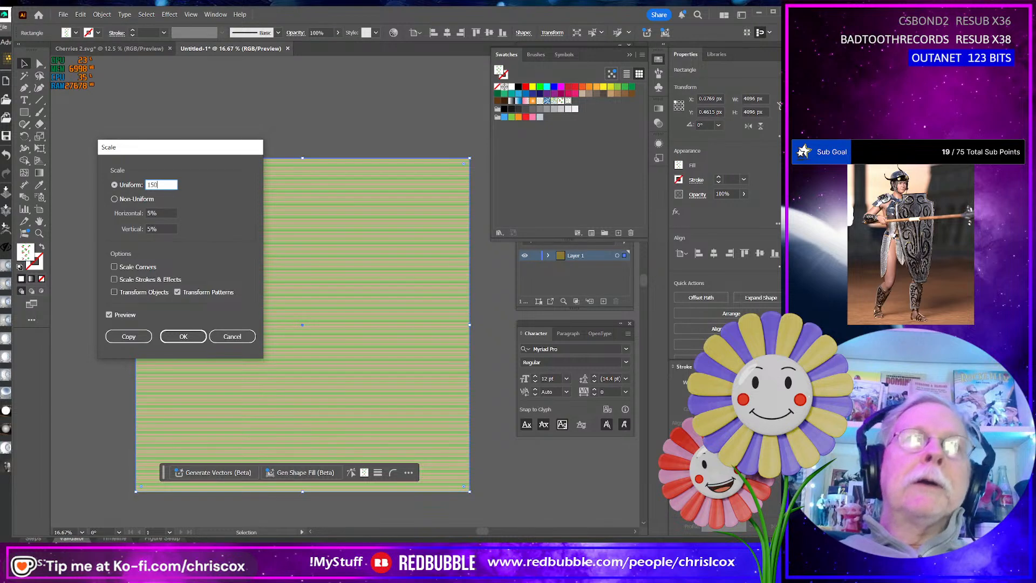
pyautogui.press('Tab')
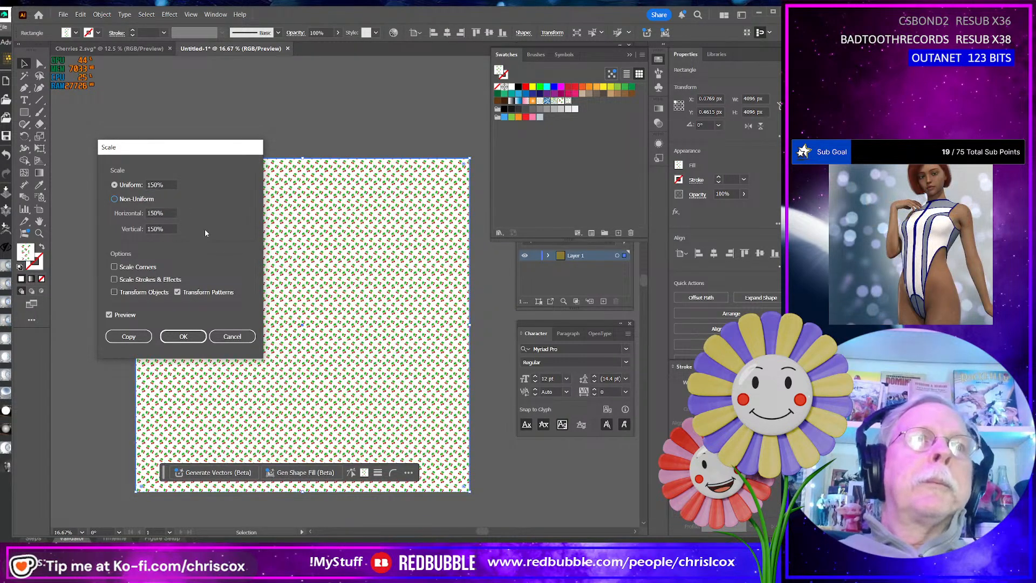
pyautogui.click(183, 337)
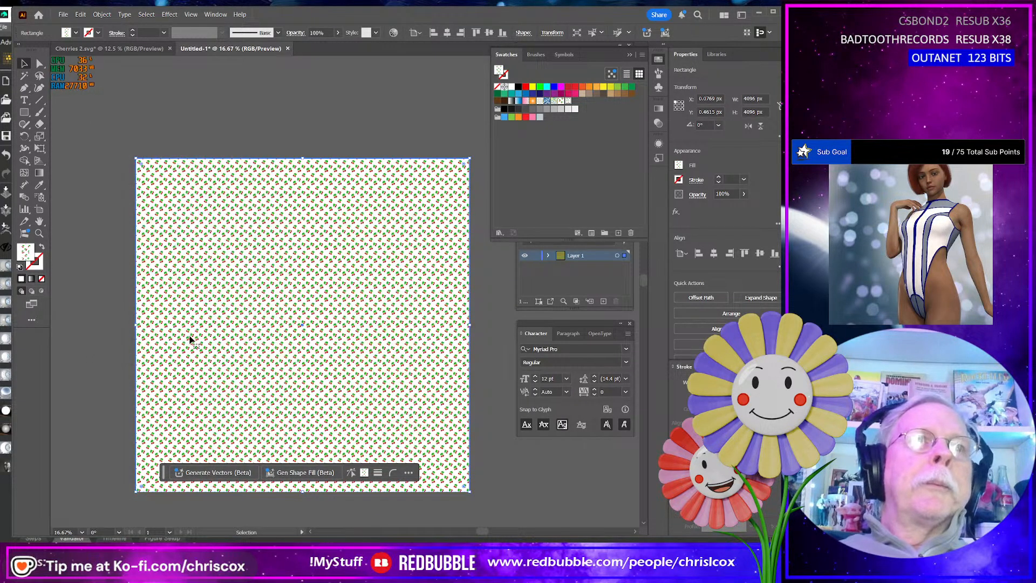
# Export the rescaled pattern for the web as a JPEG High at 60% quality and 4096 x 4096 px, replacing Cherry-Pattern.jpg in WIP
pyautogui.click(64, 15)
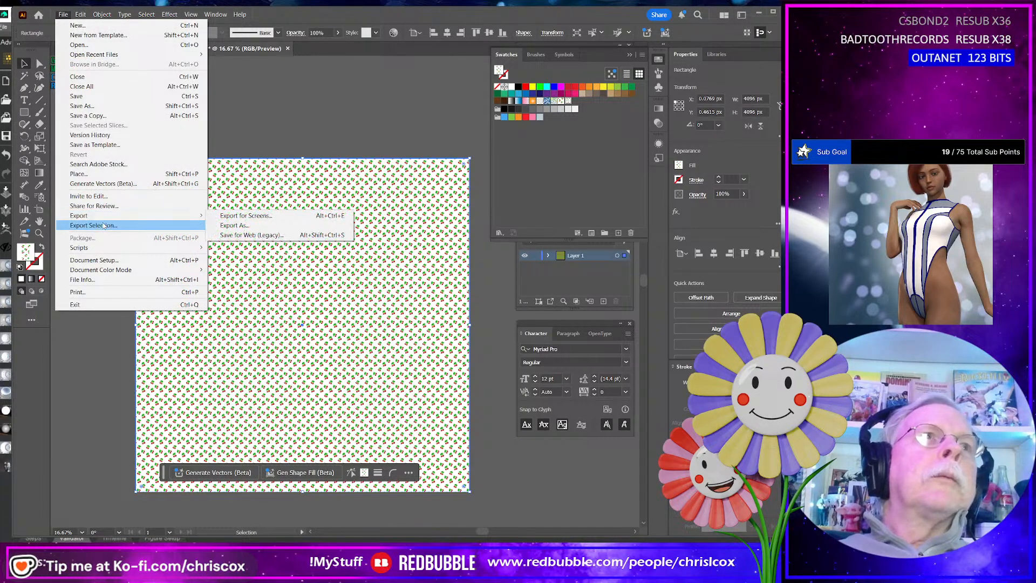
pyautogui.moveTo(105, 219)
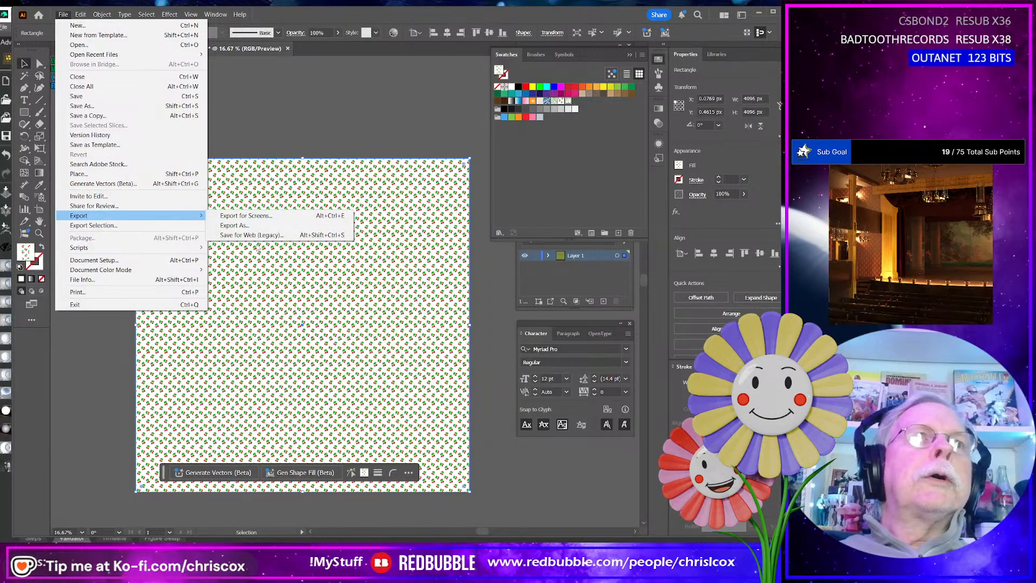
pyautogui.click(251, 235)
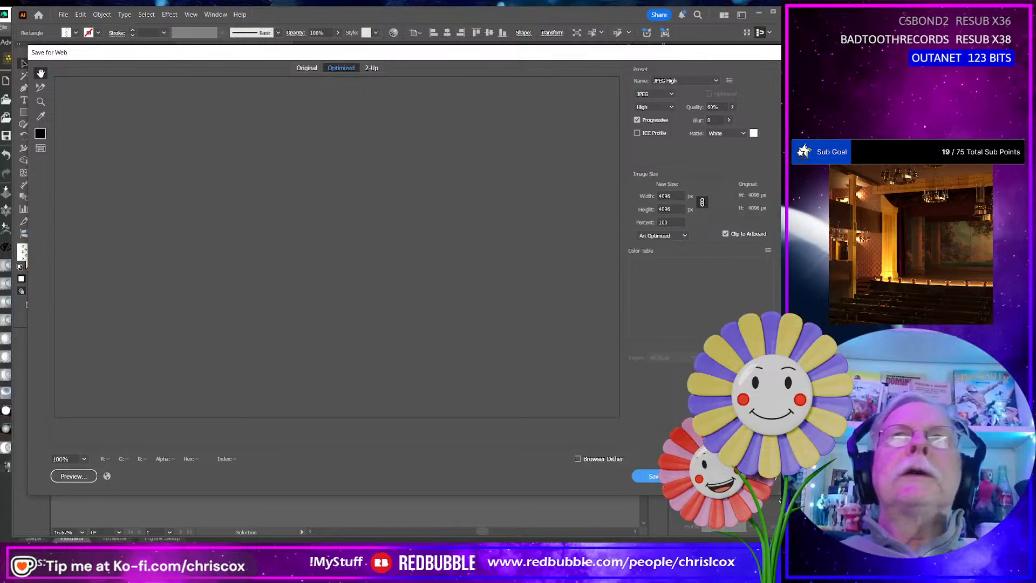
pyautogui.click(663, 476)
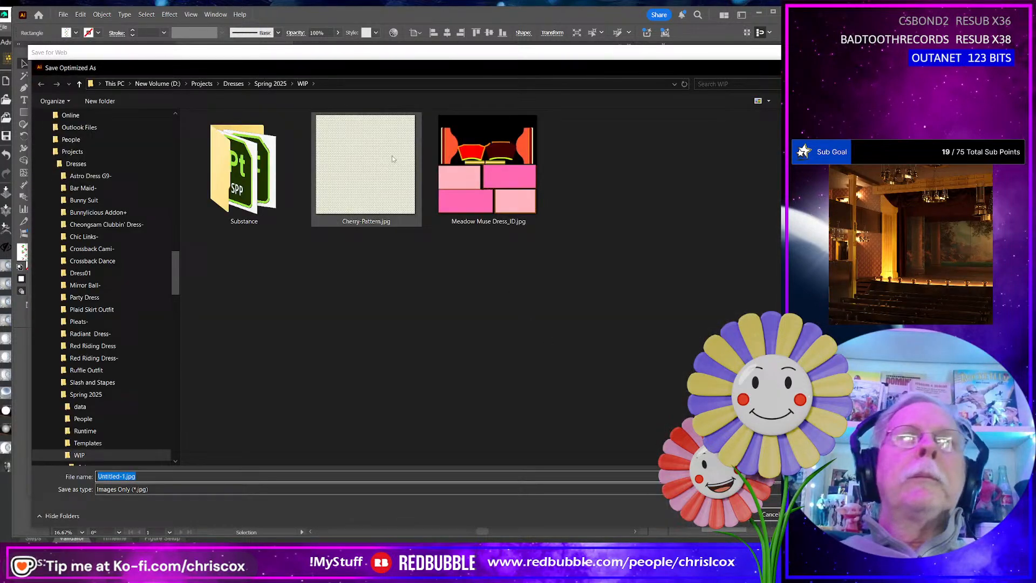
pyautogui.doubleClick(411, 182)
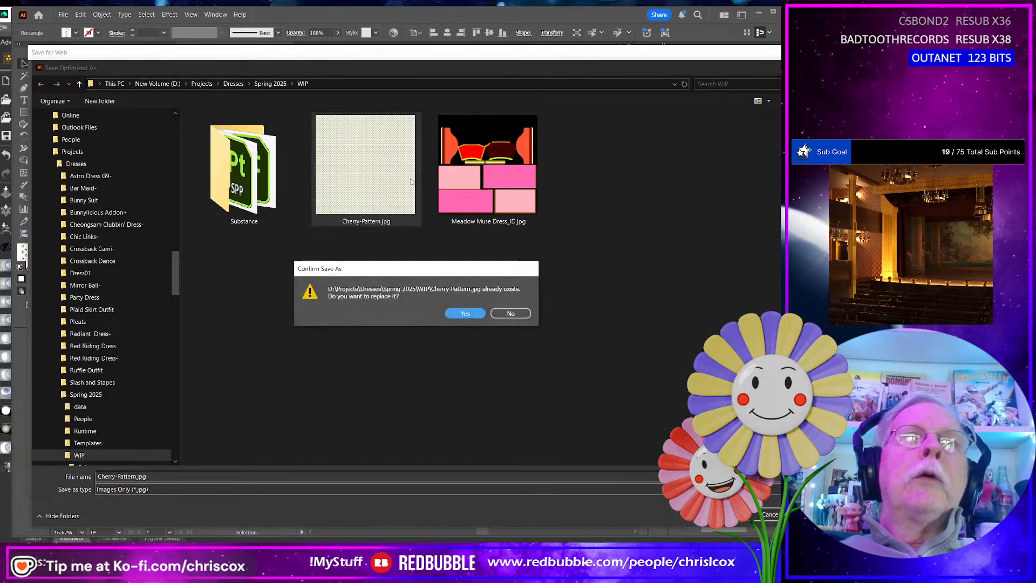
pyautogui.click(467, 314)
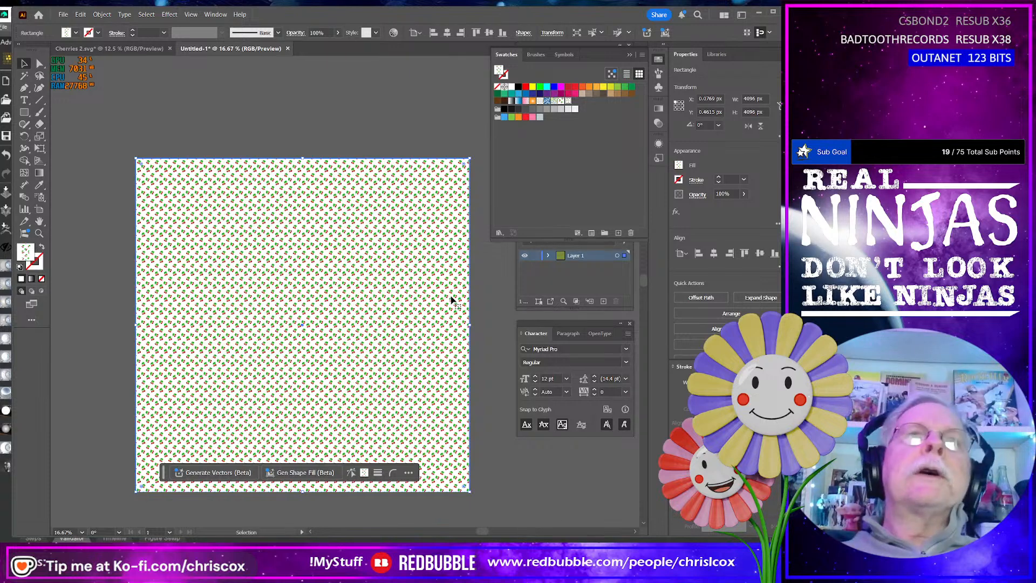
# Switch to DAZ Studio, render the dress in a new window, and reposition and enlarge that window
pyautogui.hotkey('alt', 'Tab')
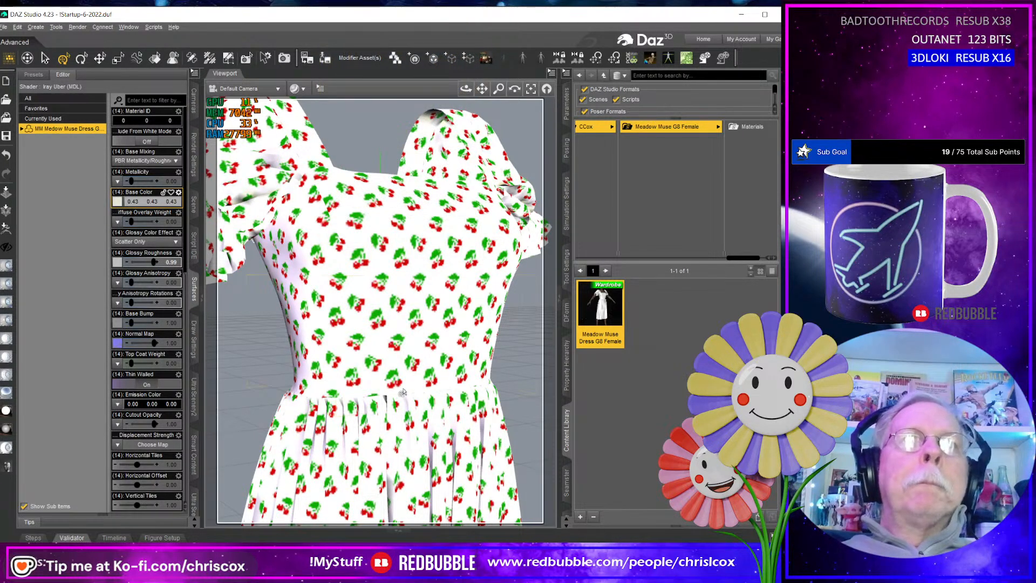
pyautogui.hotkey('ctrl', 'r')
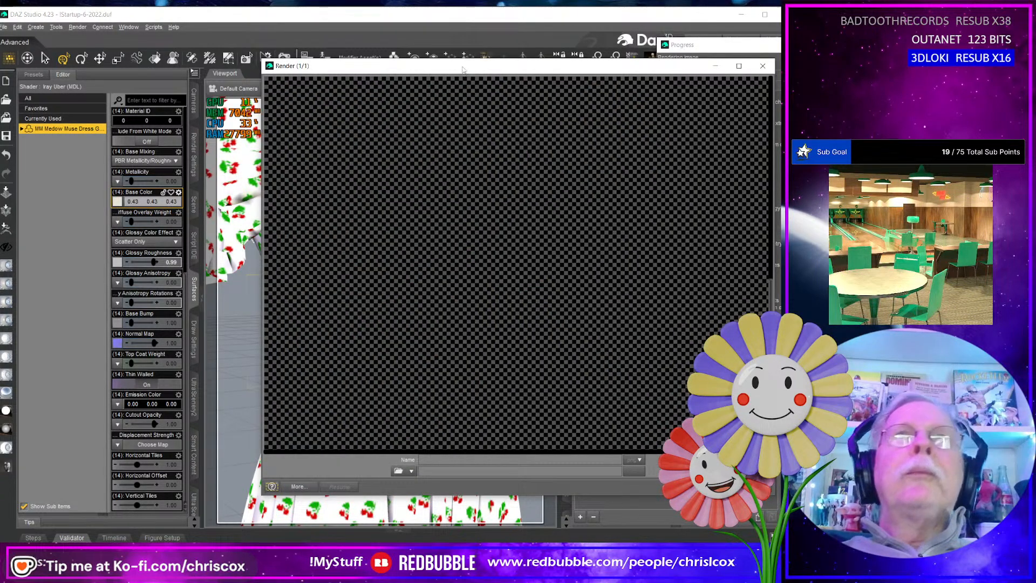
pyautogui.moveTo(463, 69); pyautogui.dragTo(271, 16)
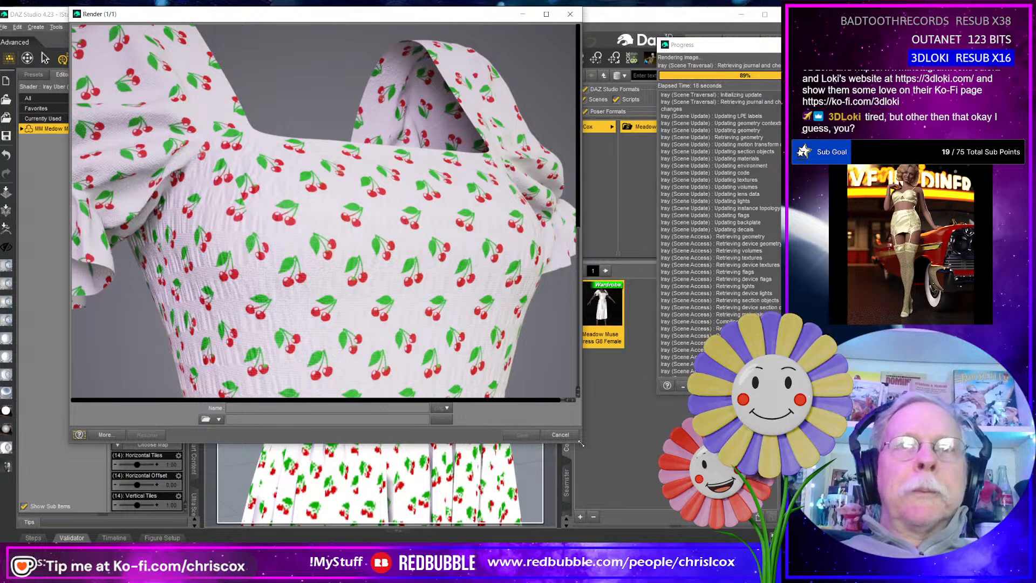
pyautogui.moveTo(581, 443); pyautogui.dragTo(580, 532)
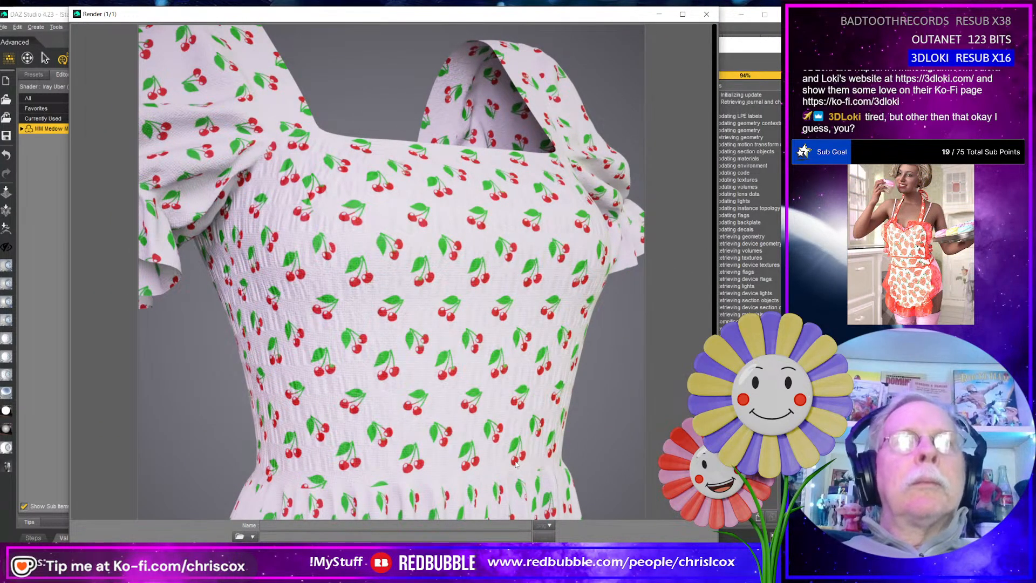
# Examine the cherry pattern's size and spacing across the sleeves, bodice and skirt in the render
pyautogui.scroll(-5, 501, 461)
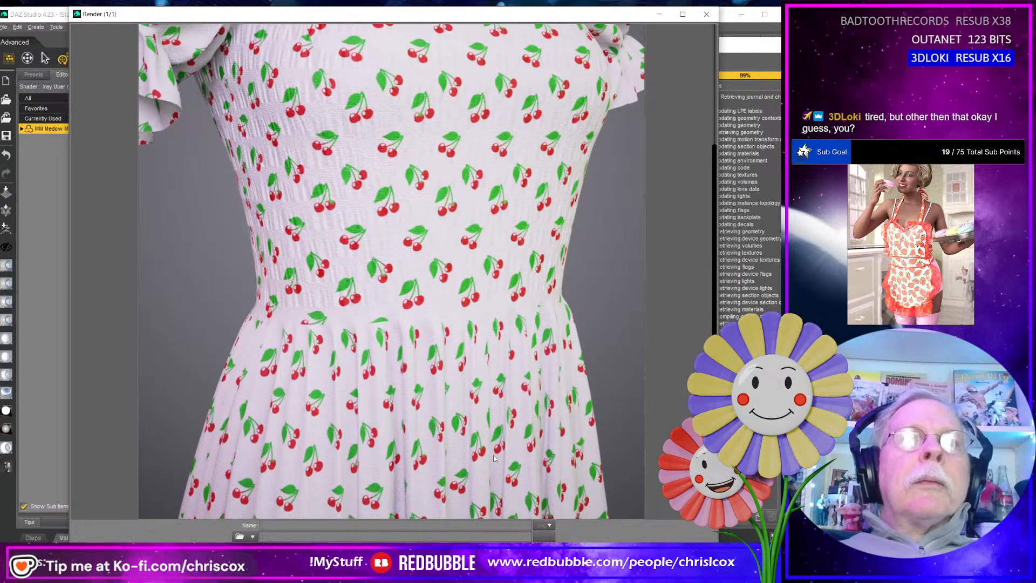
pyautogui.scroll(5, 491, 458)
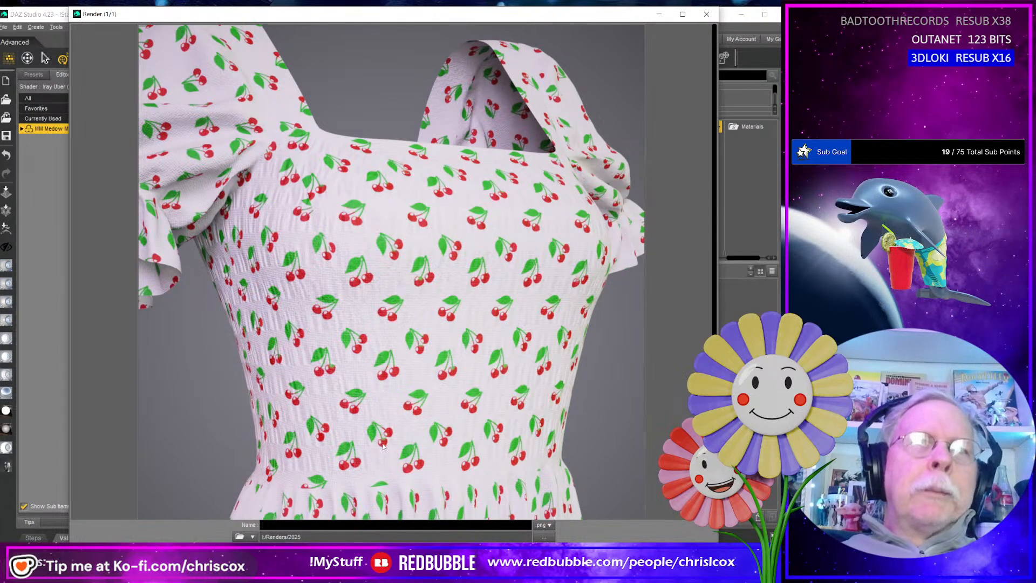
pyautogui.click(400, 410)
pyautogui.scroll(-5, 399, 410)
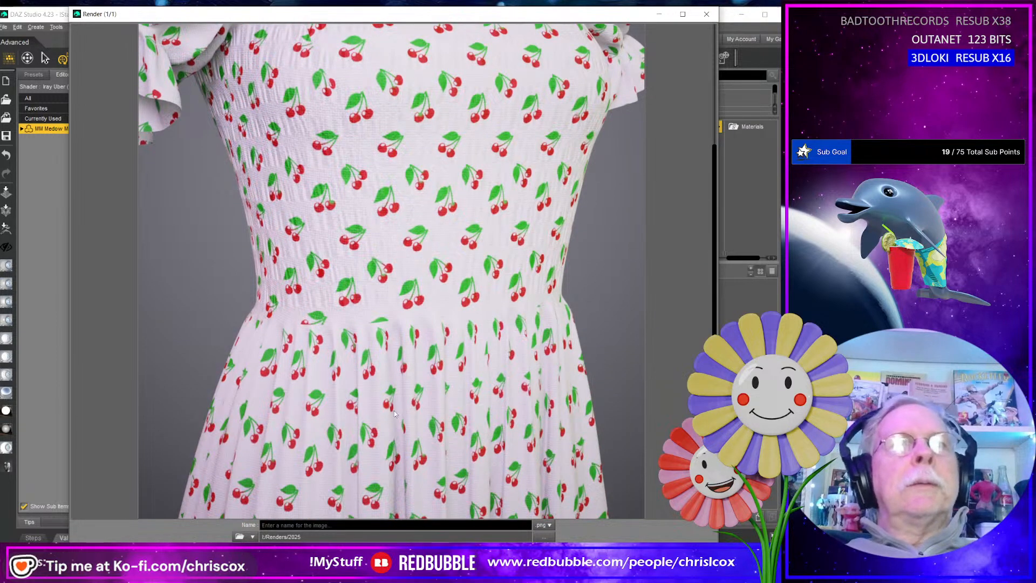
pyautogui.scroll(4, 394, 410)
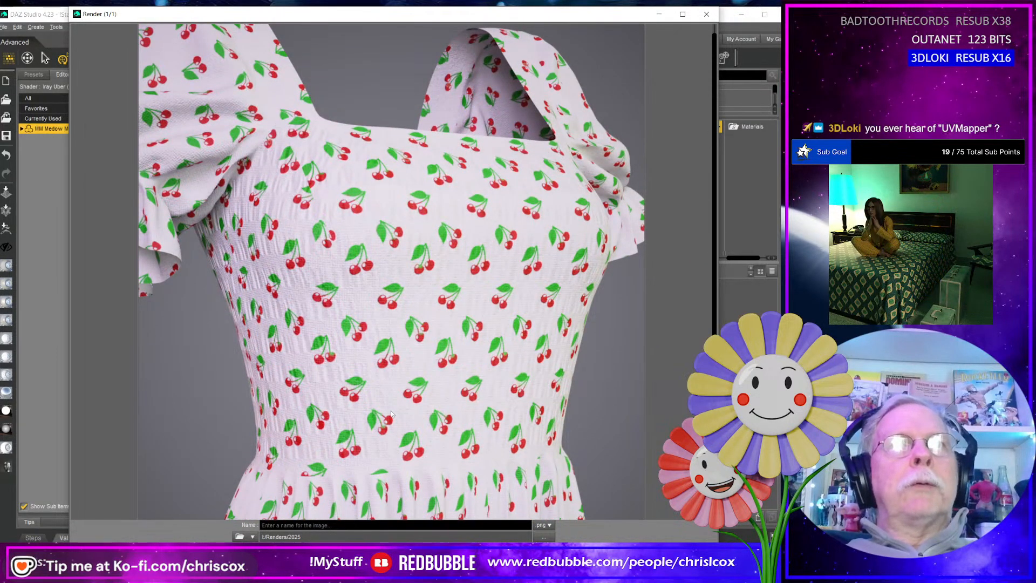
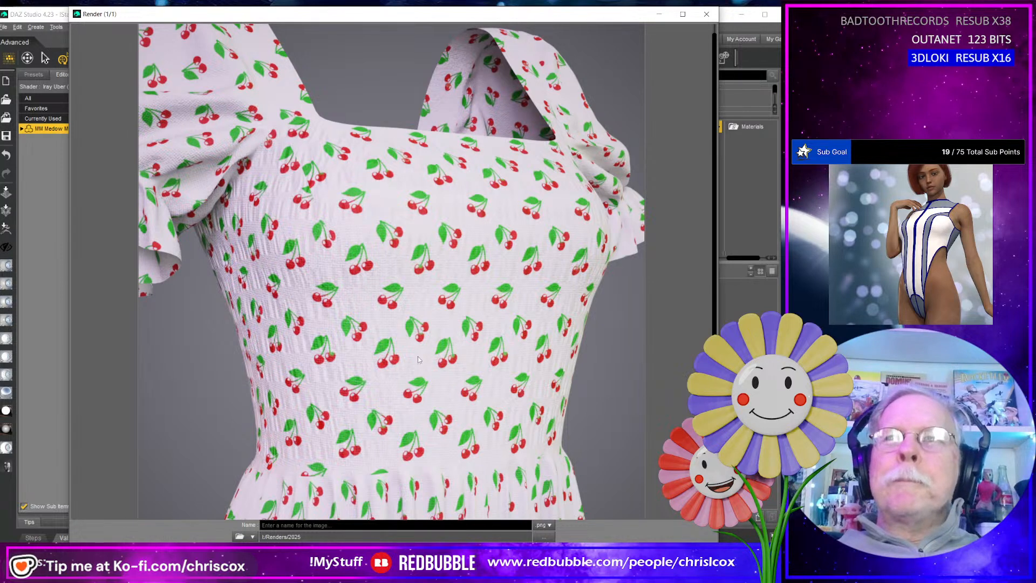
pyautogui.scroll(-3, 418, 356)
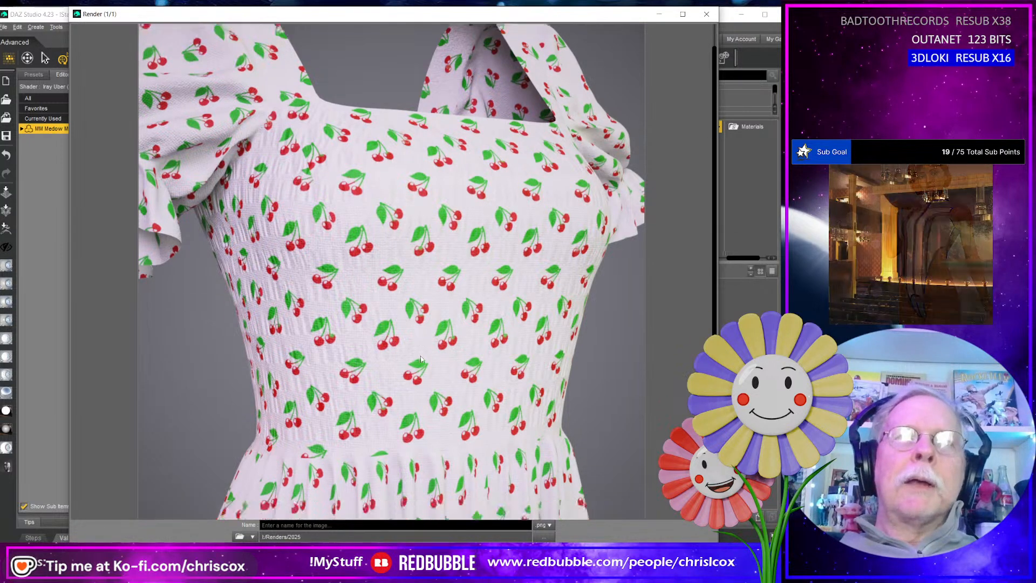
pyautogui.scroll(-2, 424, 357)
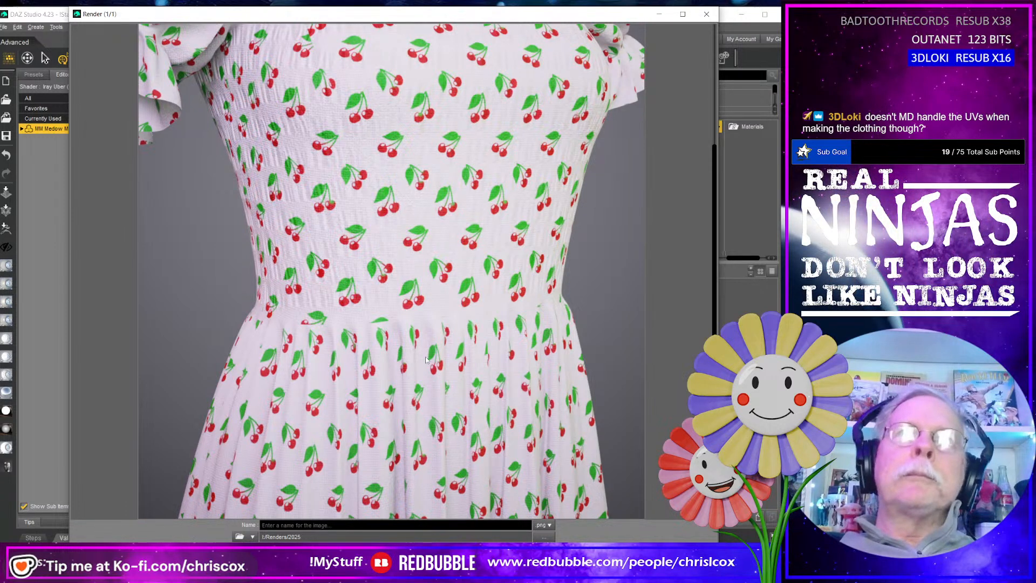
pyautogui.scroll(2, 370, 291)
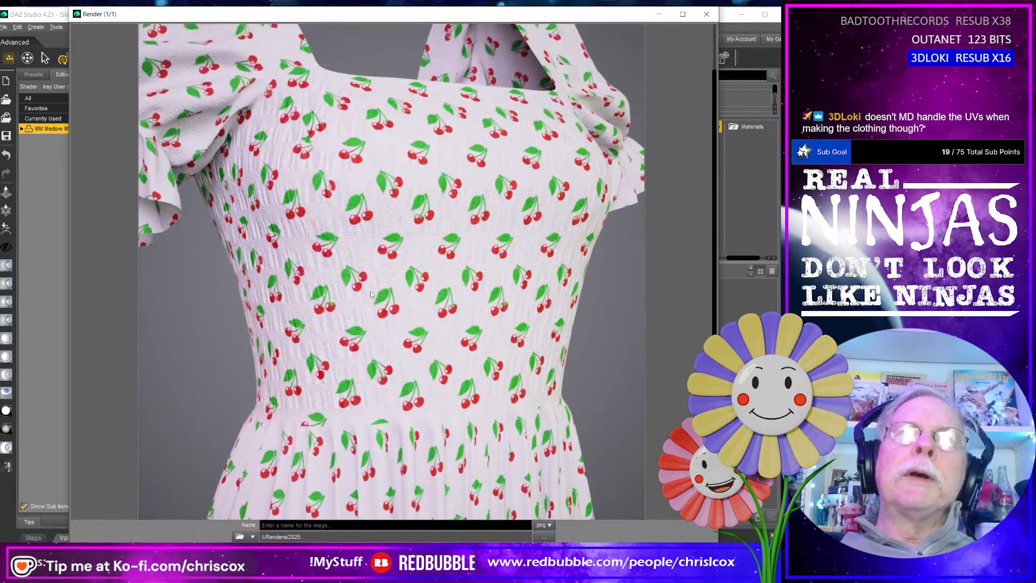
pyautogui.scroll(1, 370, 294)
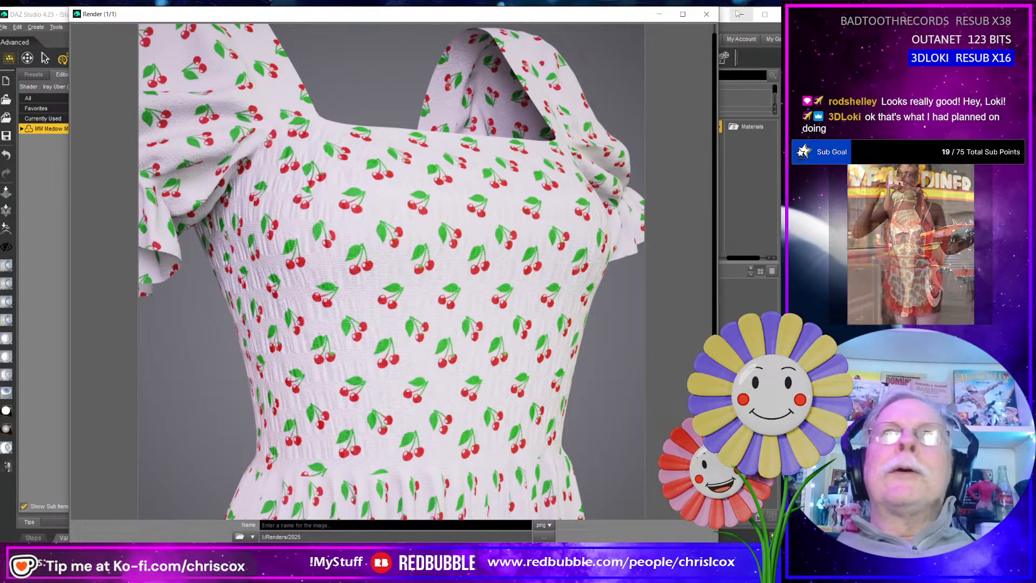
# Close the cherry dress render, deselect the dress, and load a Genesis 8 Female figure so that she wears it
pyautogui.click(705, 14)
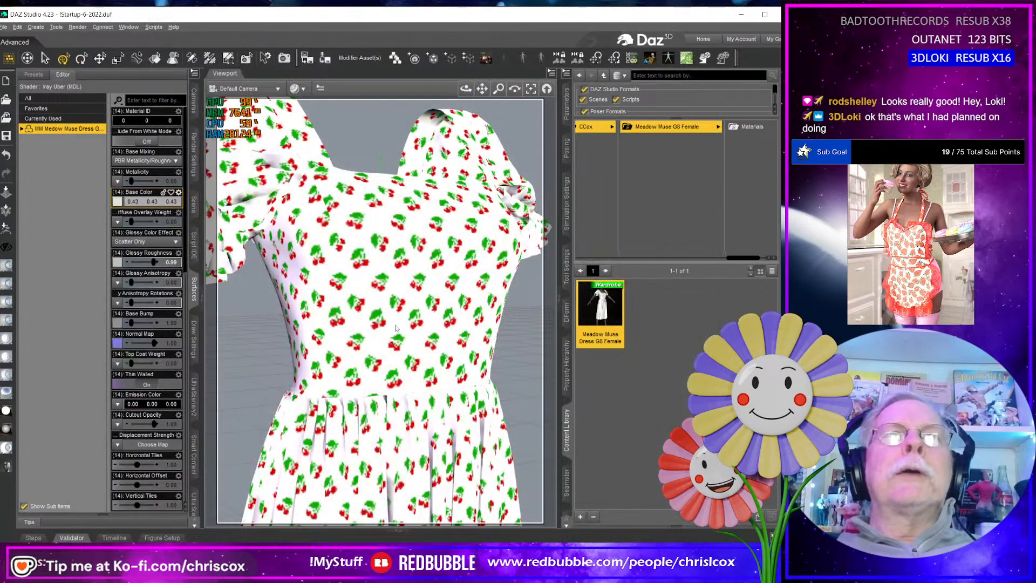
pyautogui.scroll(-10, 396, 328)
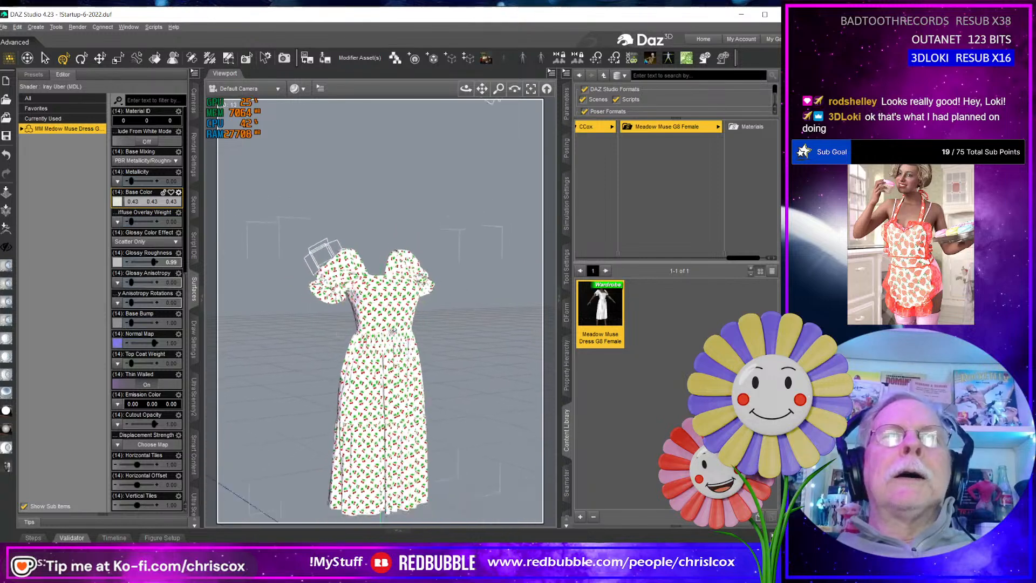
pyautogui.scroll(1, 393, 330)
pyautogui.click(497, 115)
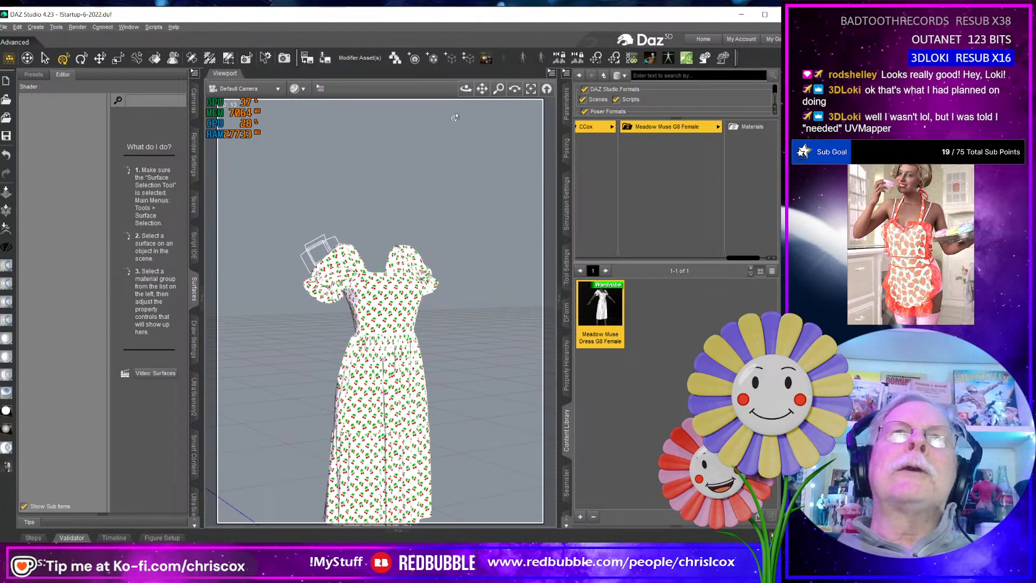
pyautogui.click(485, 61)
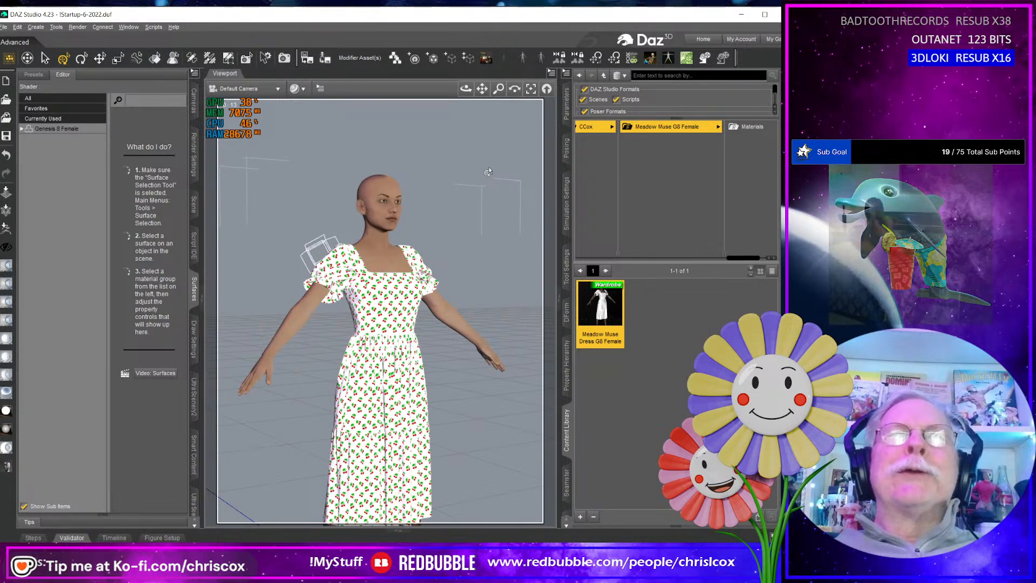
pyautogui.moveTo(476, 256); pyautogui.dragTo(477, 191, button='middle')
pyautogui.scroll(2, 476, 256)
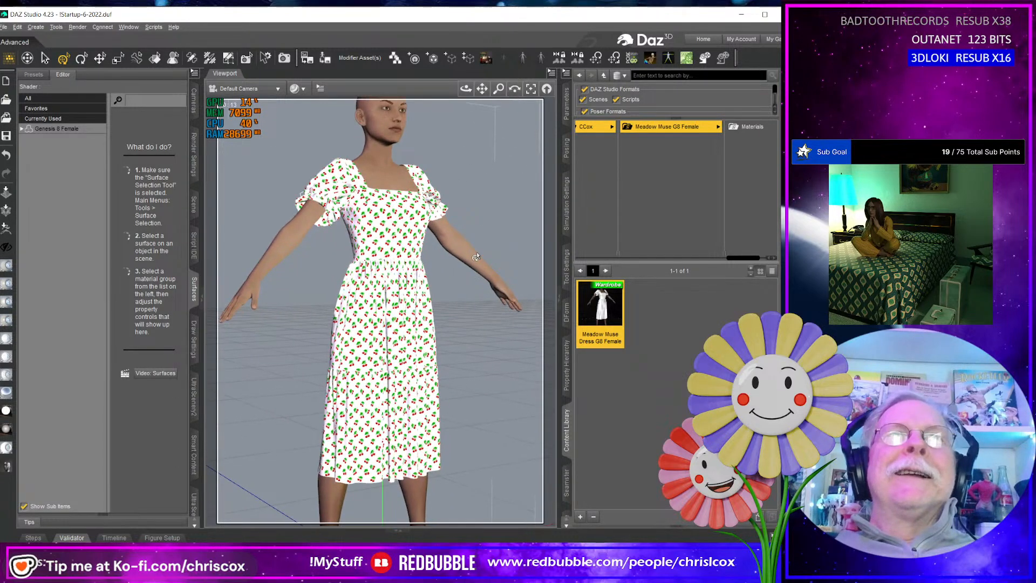
pyautogui.moveTo(476, 257); pyautogui.dragTo(475, 272, button='middle')
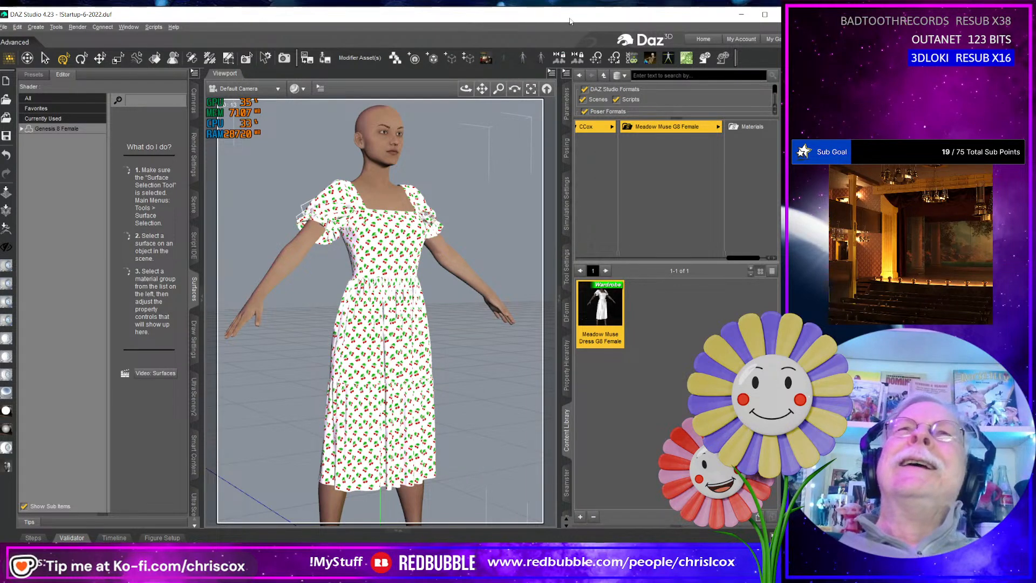
# Close the finished floral dress render and bring the DAZ Studio window back in front of the Illustrator artboard
pyautogui.moveTo(570, 21); pyautogui.dragTo(573, 18)
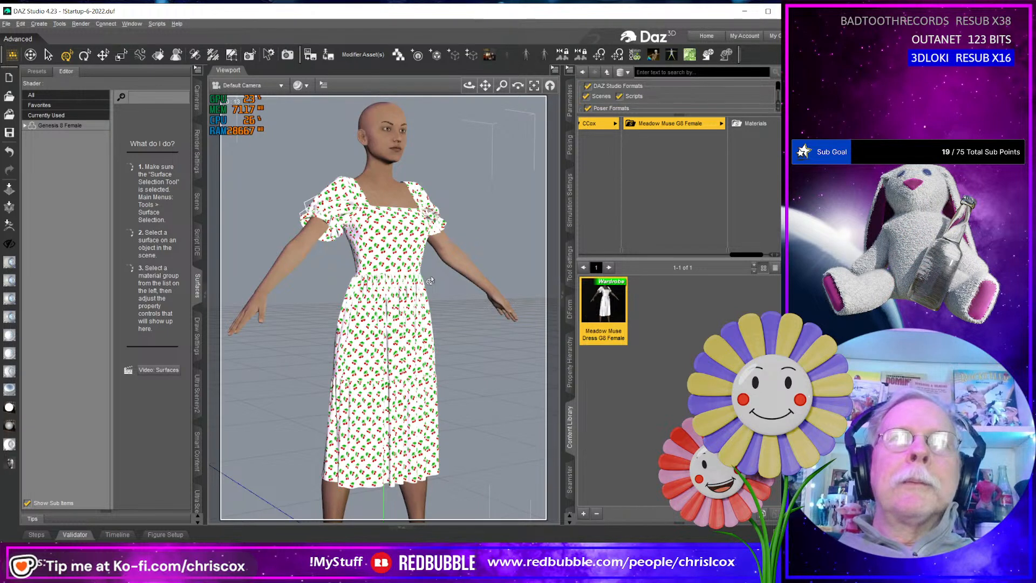
pyautogui.scroll(-3, 483, 338)
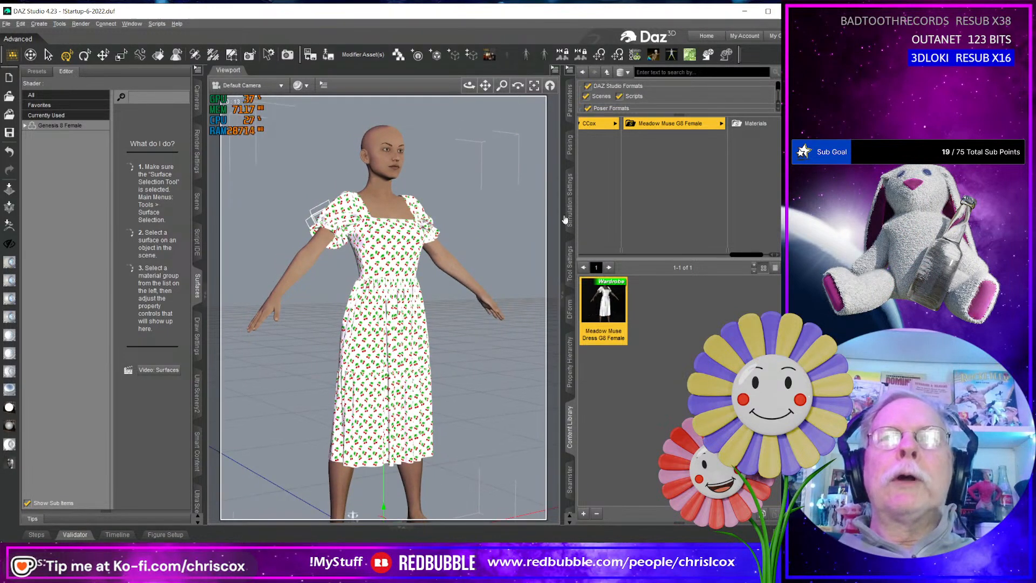
pyautogui.moveTo(580, 11); pyautogui.dragTo(878, 9)
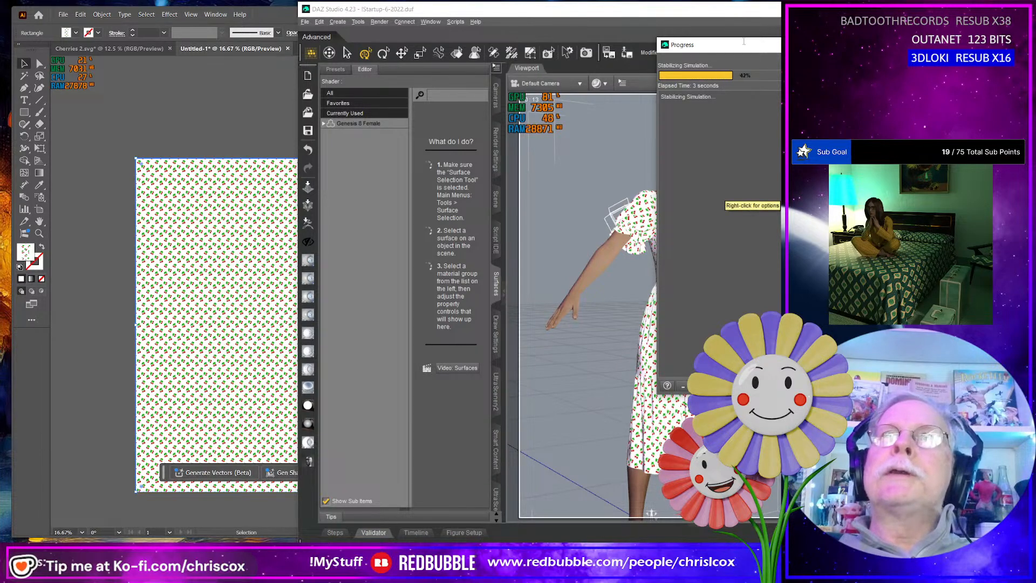
pyautogui.moveTo(743, 42); pyautogui.dragTo(477, 77)
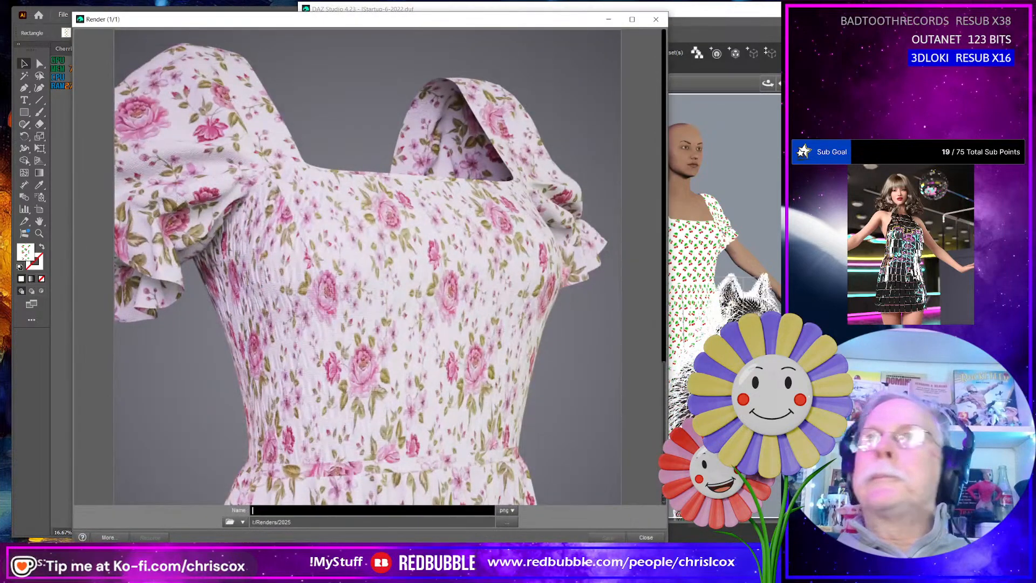
pyautogui.click(609, 20)
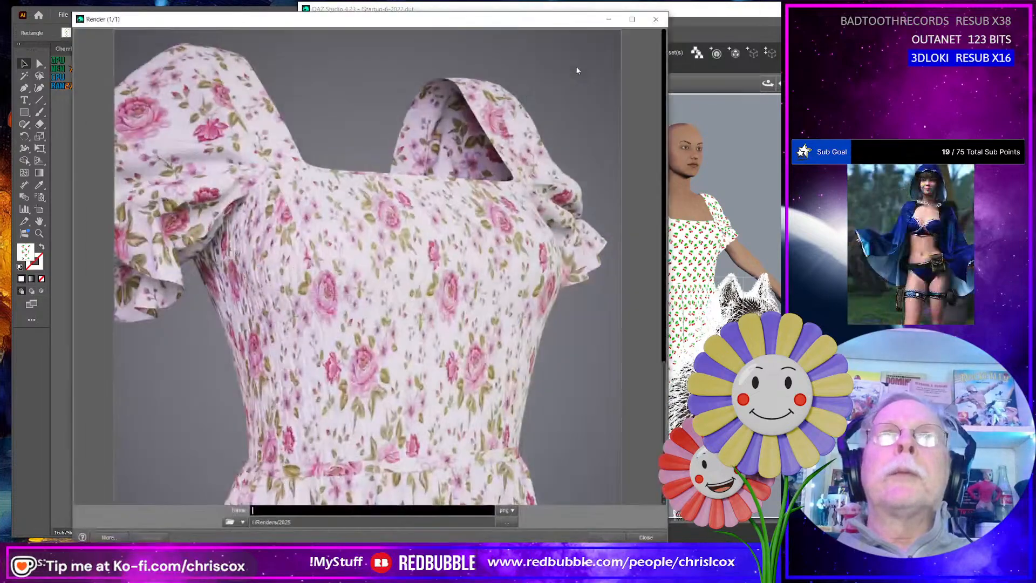
pyautogui.click(656, 20)
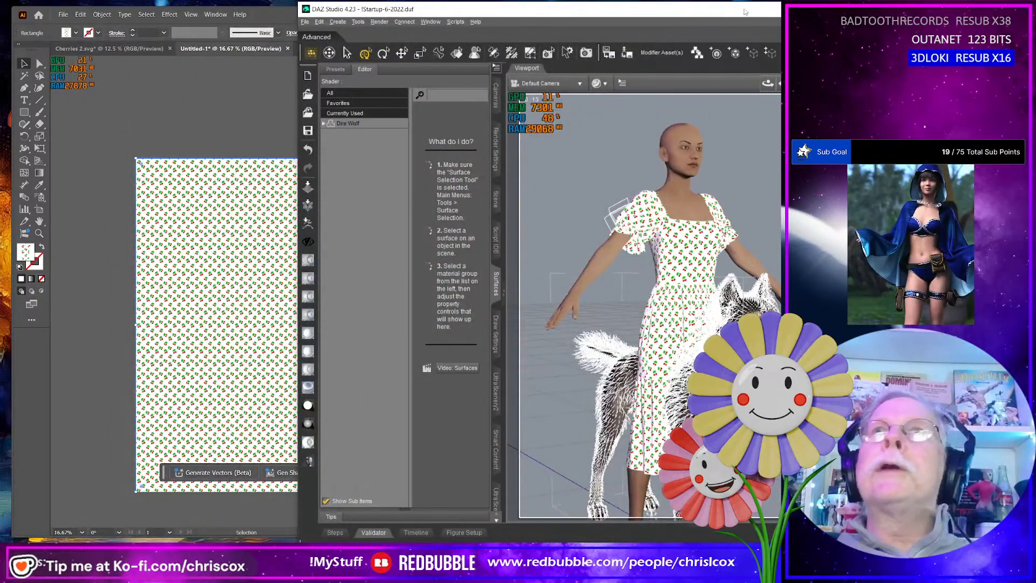
pyautogui.moveTo(745, 11); pyautogui.dragTo(437, 10)
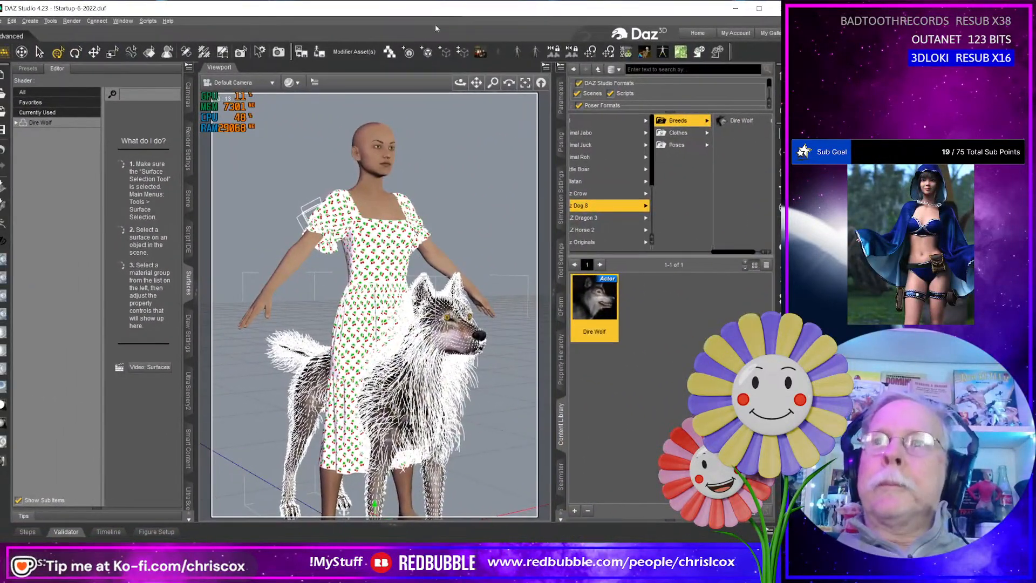
# Move the Dire Wolf out of the dress to stand beside the female figure, and simulate the scene
pyautogui.moveTo(433, 279); pyautogui.dragTo(410, 322, button='middle')
pyautogui.scroll(-3, 425, 368)
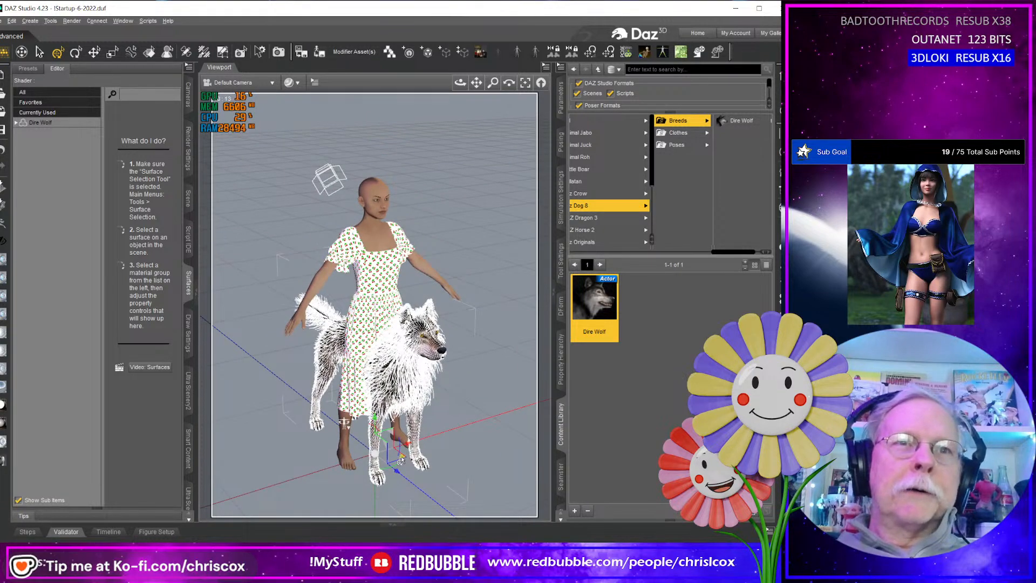
pyautogui.moveTo(401, 460); pyautogui.dragTo(495, 445)
pyautogui.moveTo(495, 445); pyautogui.dragTo(470, 437, button='middle')
pyautogui.moveTo(520, 458)
pyautogui.mouseDown(button='middle')
pyautogui.moveTo(491, 440)
pyautogui.moveTo(402, 438)
pyautogui.moveTo(492, 442)
pyautogui.moveTo(488, 451)
pyautogui.moveTo(539, 458)
pyautogui.mouseUp(button='middle')
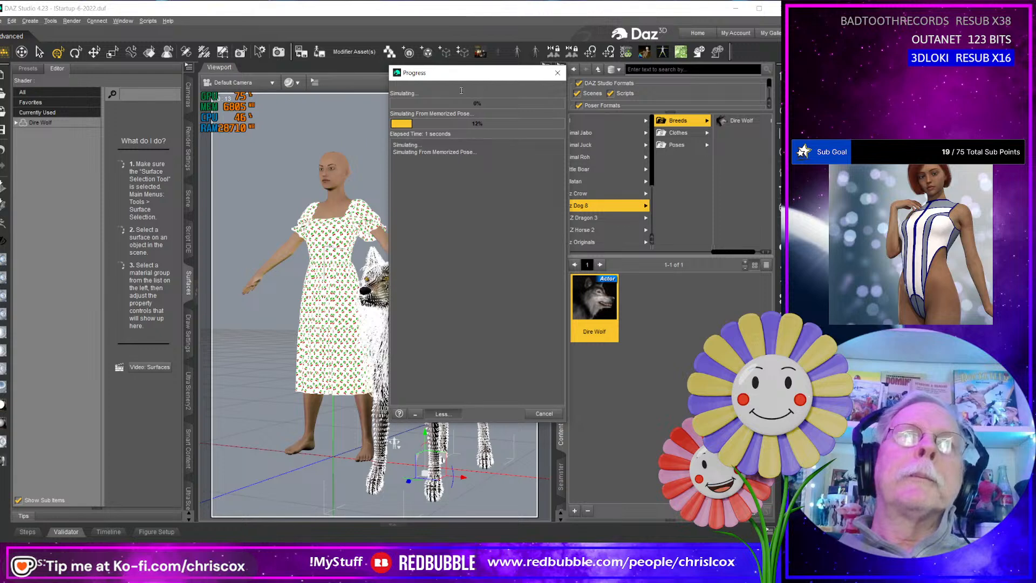
pyautogui.moveTo(463, 78); pyautogui.dragTo(574, 81)
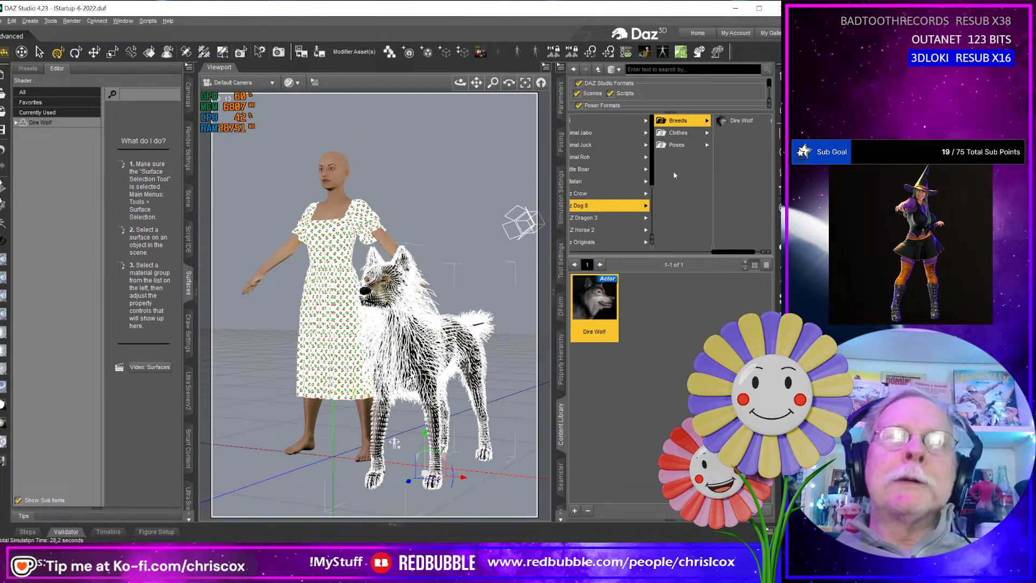
# Apply the Dire Wolf Sitting 1 pose from the Dire Wolf poses to the wolf
pyautogui.click(677, 145)
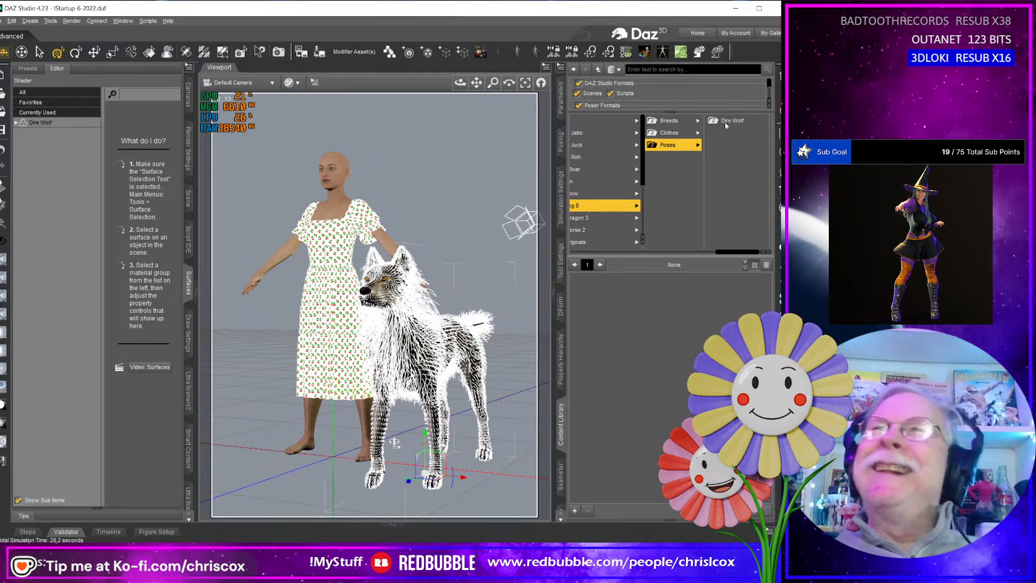
pyautogui.click(728, 121)
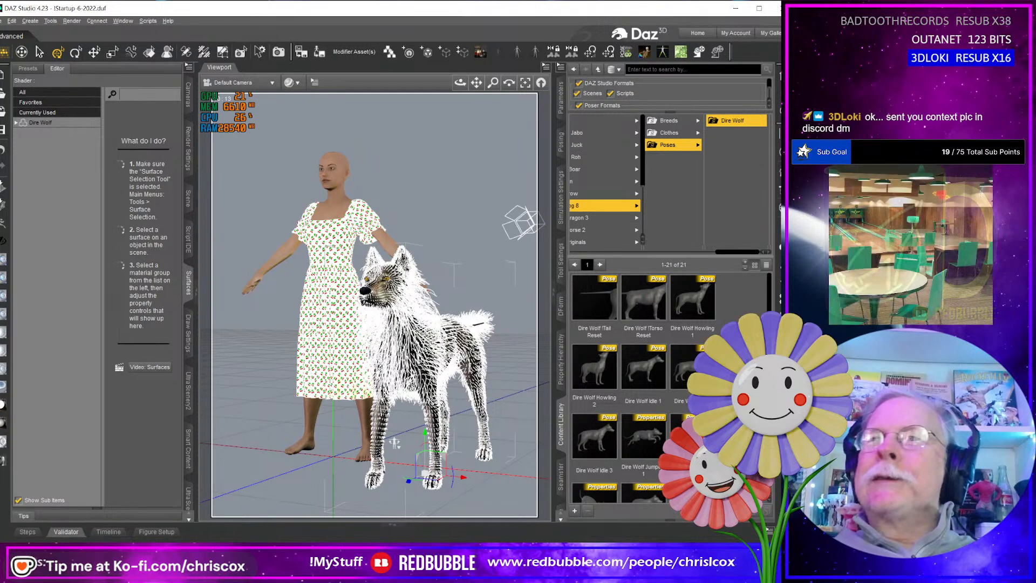
pyautogui.scroll(-5, 643, 388)
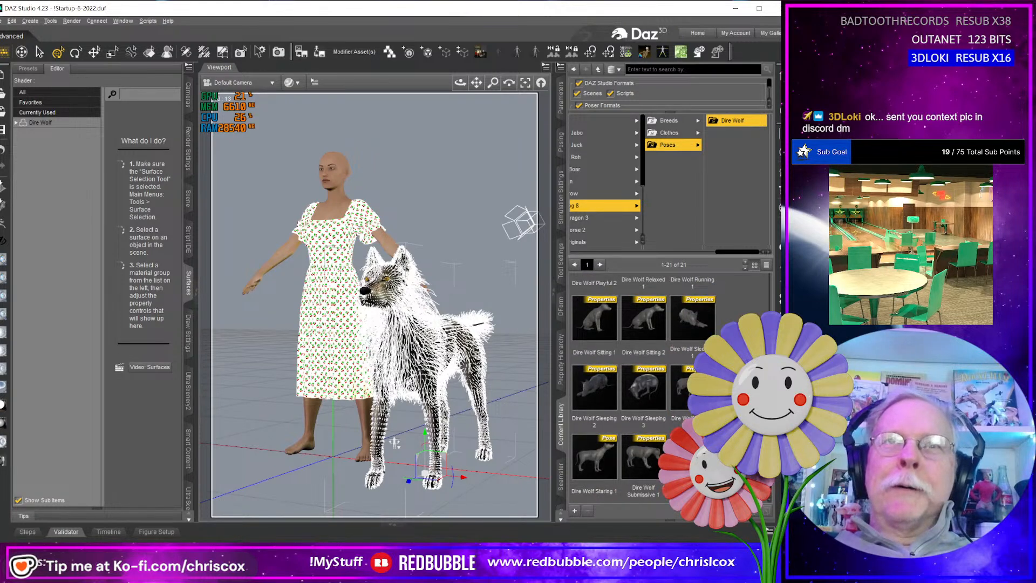
pyautogui.doubleClick(597, 319)
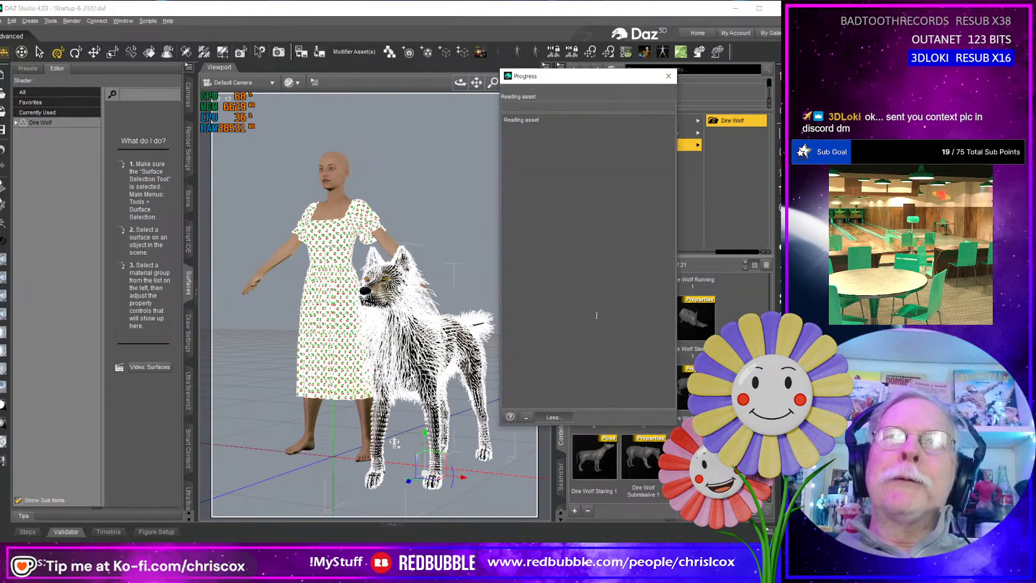
pyautogui.moveTo(459, 82); pyautogui.dragTo(375, 77)
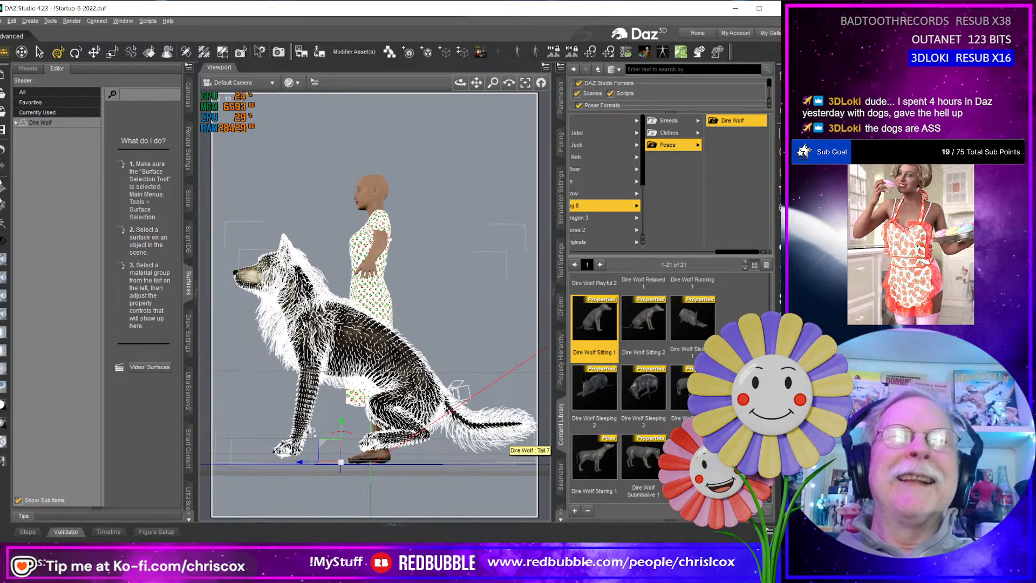
# From a side view, tilt the sitting wolf by about -1.87°, undoing the extra tilt tried after it
pyautogui.moveTo(509, 440)
pyautogui.mouseDown(button='middle')
pyautogui.moveTo(519, 453)
pyautogui.moveTo(520, 442)
pyautogui.mouseUp(button='middle')
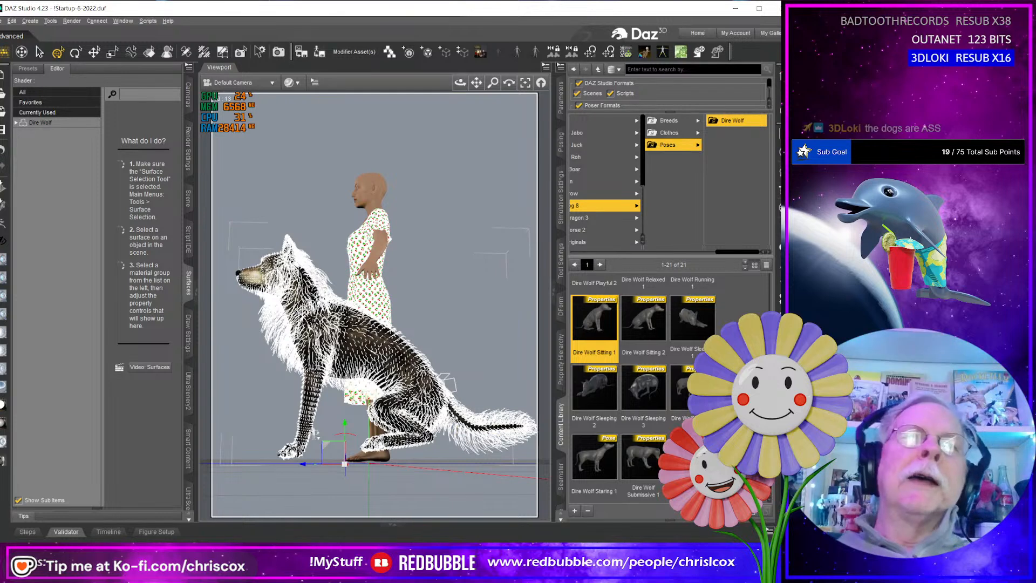
pyautogui.moveTo(453, 419); pyautogui.dragTo(427, 457, button='middle')
pyautogui.moveTo(315, 433); pyautogui.dragTo(340, 446, button='middle')
pyautogui.moveTo(340, 447); pyautogui.dragTo(351, 437)
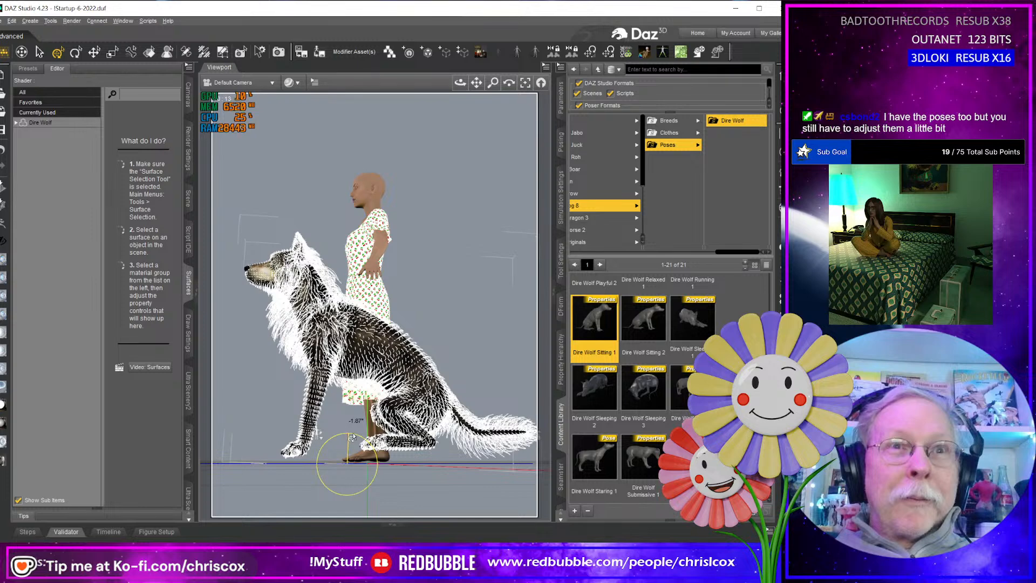
pyautogui.moveTo(352, 438); pyautogui.dragTo(353, 439)
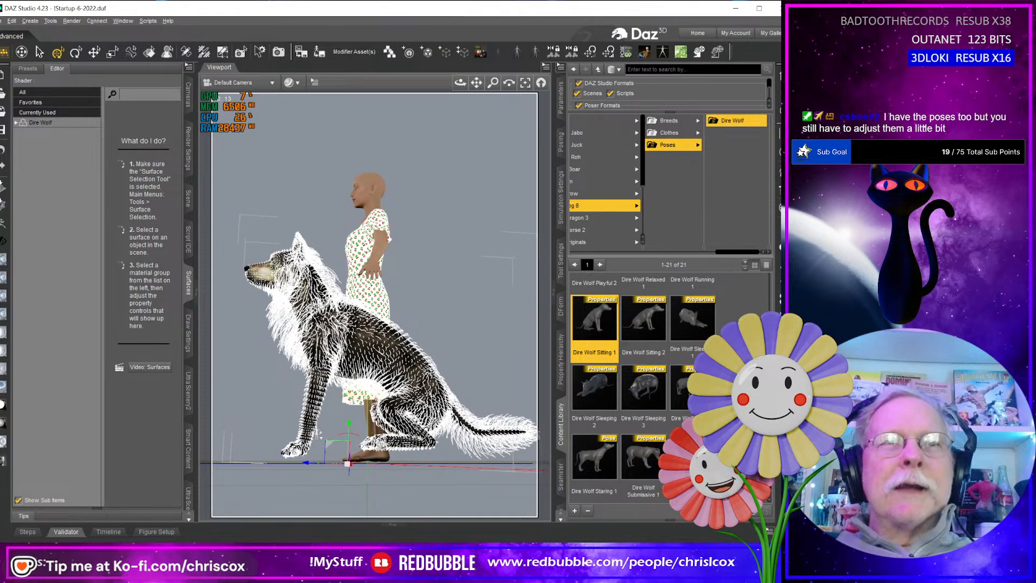
pyautogui.moveTo(352, 440); pyautogui.dragTo(355, 437)
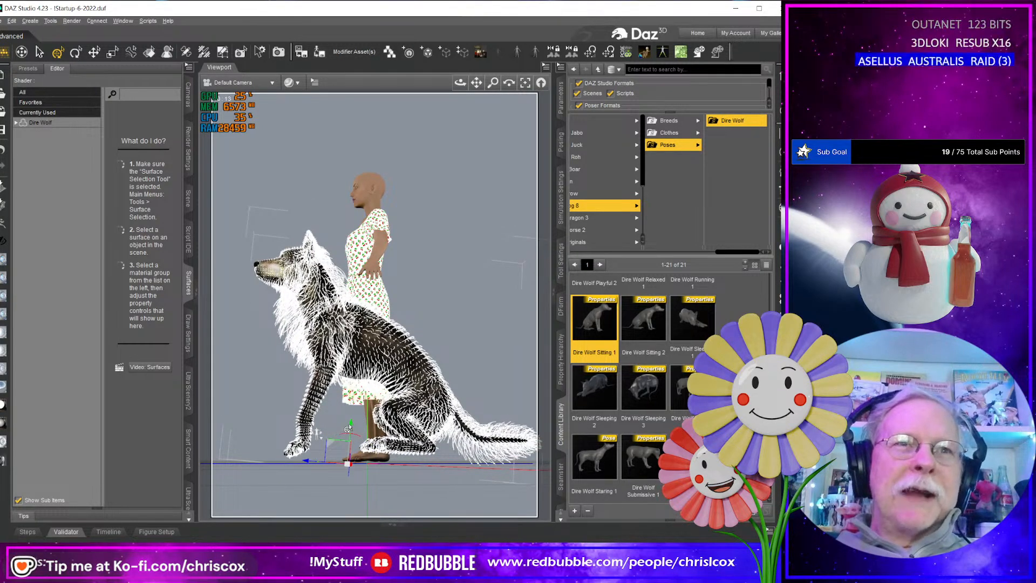
pyautogui.hotkey('ctrl', 'z')
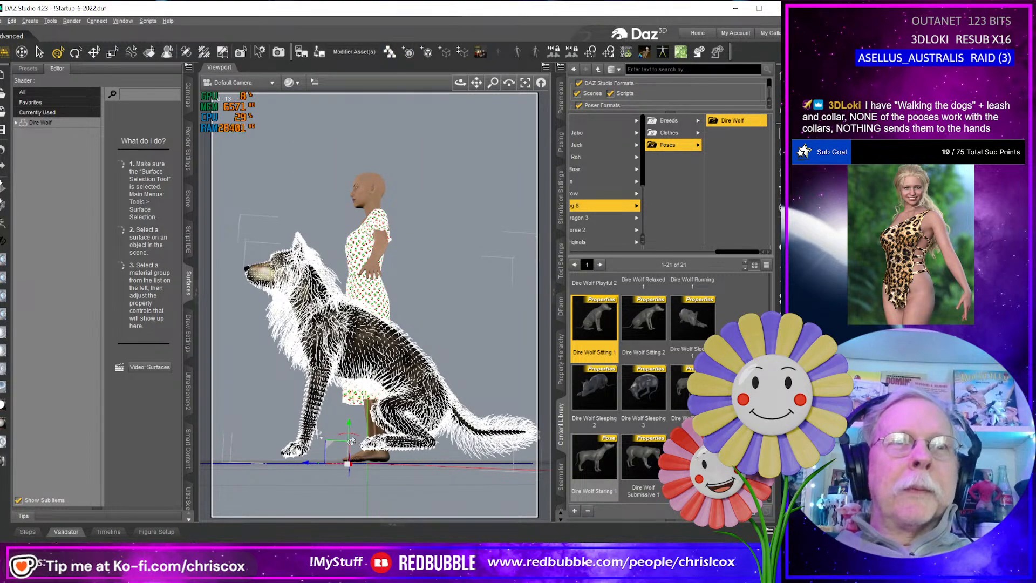
# Tilt the sitting wolf slightly more and lower it until its paws and haunches rest on the floor, and simulate the scene again
pyautogui.moveTo(354, 443)
pyautogui.mouseDown(button='middle')
pyautogui.moveTo(432, 444)
pyautogui.moveTo(354, 431)
pyautogui.mouseUp(button='middle')
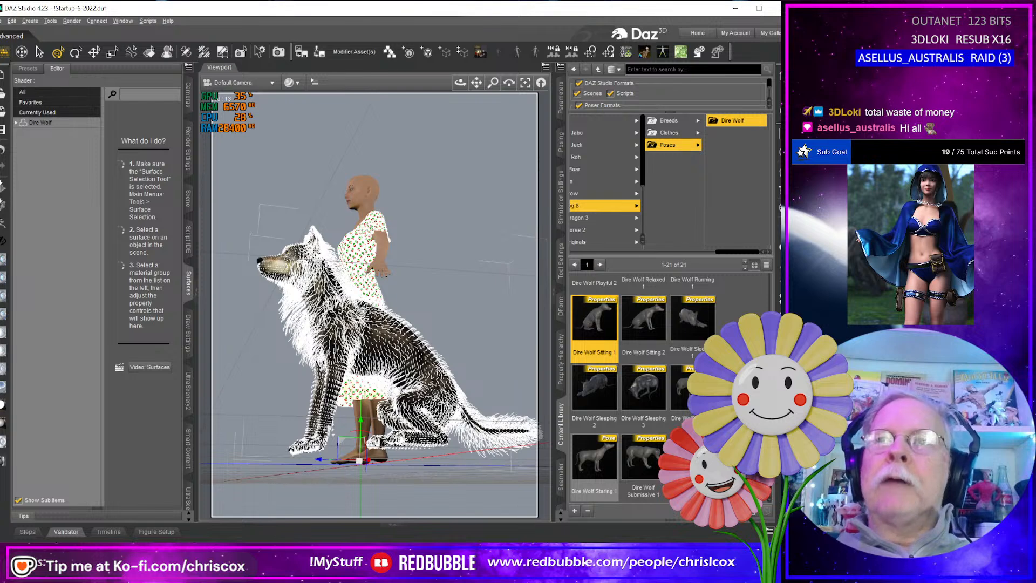
pyautogui.moveTo(372, 334); pyautogui.dragTo(356, 331, button='middle')
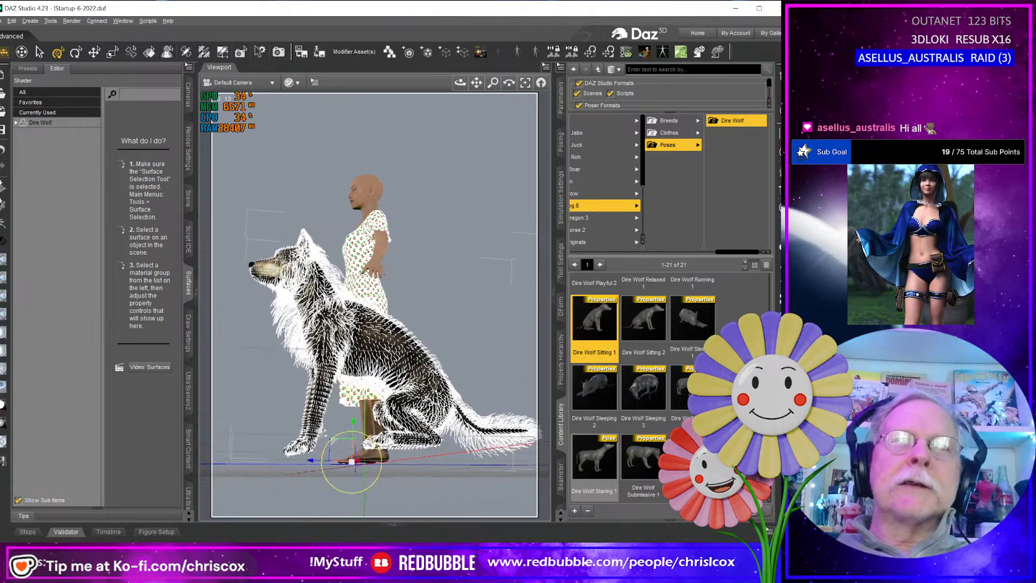
pyautogui.moveTo(368, 433); pyautogui.dragTo(360, 435, button='middle')
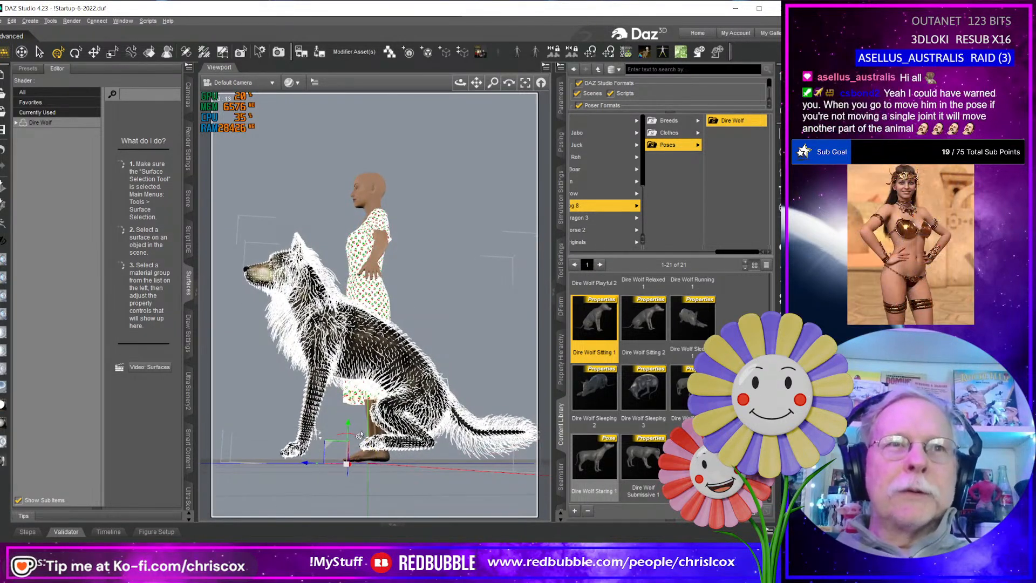
pyautogui.moveTo(356, 439); pyautogui.dragTo(355, 439)
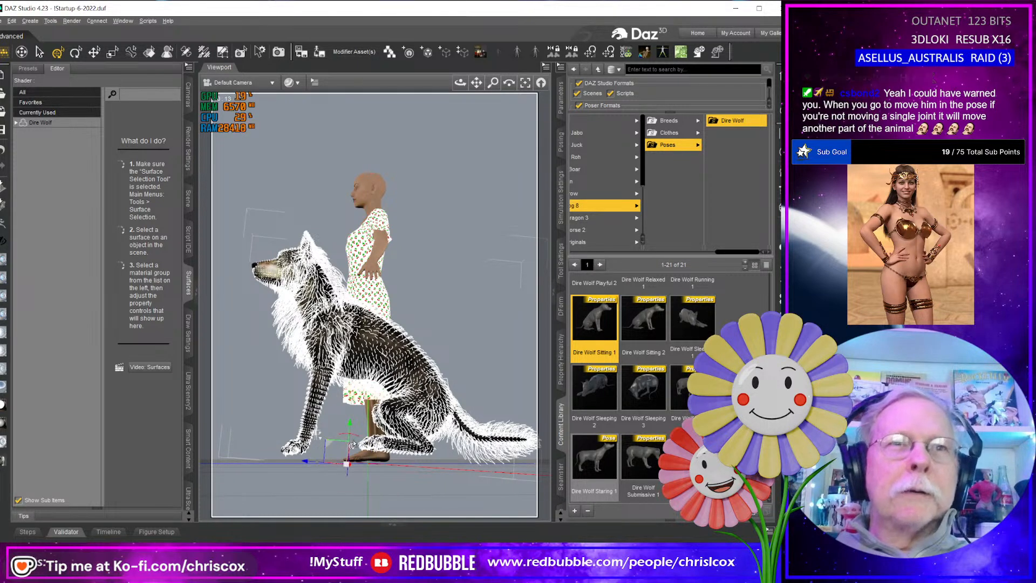
pyautogui.moveTo(326, 449); pyautogui.dragTo(328, 454)
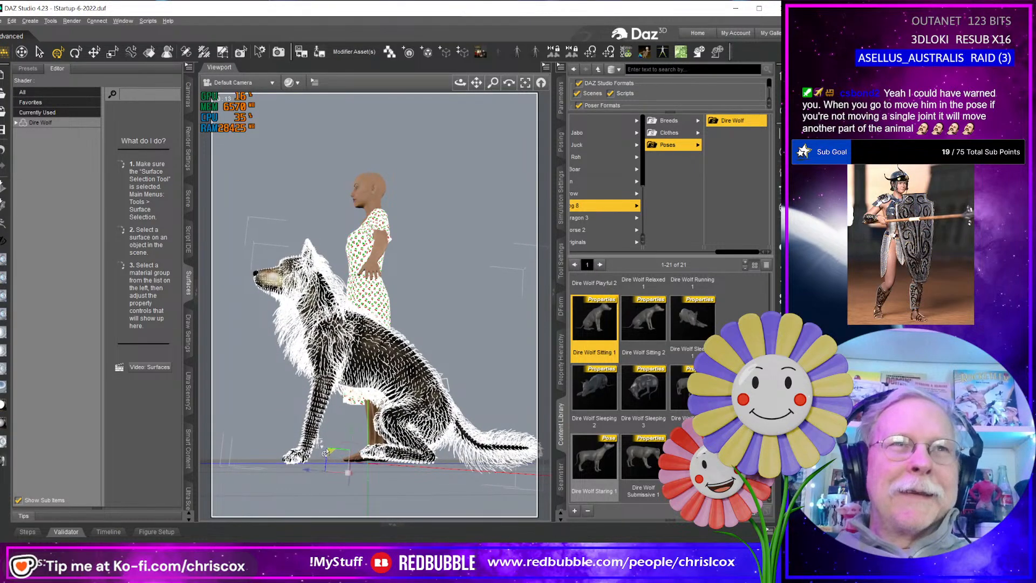
pyautogui.moveTo(330, 449)
pyautogui.mouseDown(button='middle')
pyautogui.moveTo(367, 453)
pyautogui.moveTo(326, 452)
pyautogui.mouseUp(button='middle')
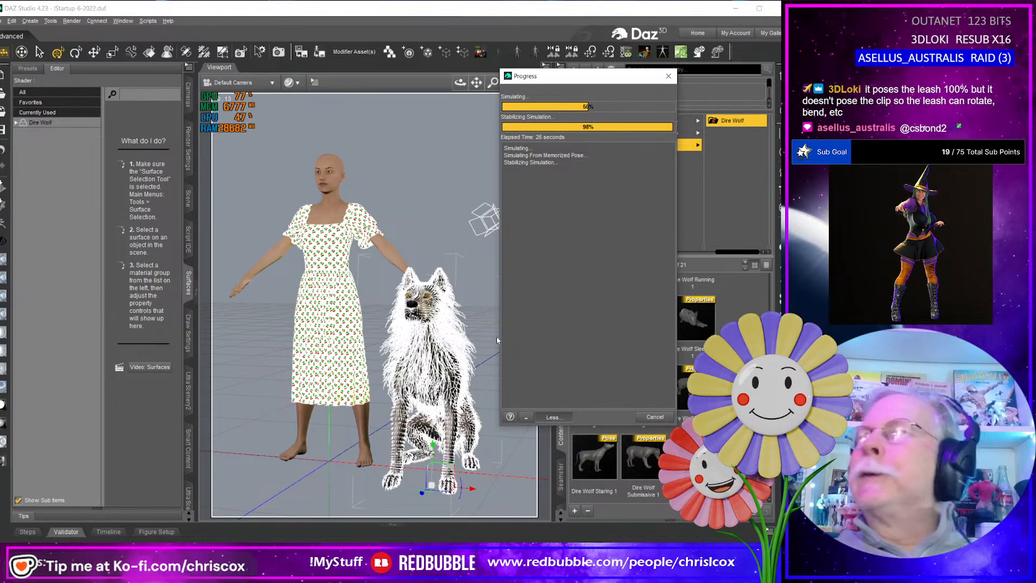
pyautogui.moveTo(498, 339)
pyautogui.mouseDown(button='middle')
pyautogui.moveTo(399, 319)
pyautogui.moveTo(488, 336)
pyautogui.mouseUp(button='middle')
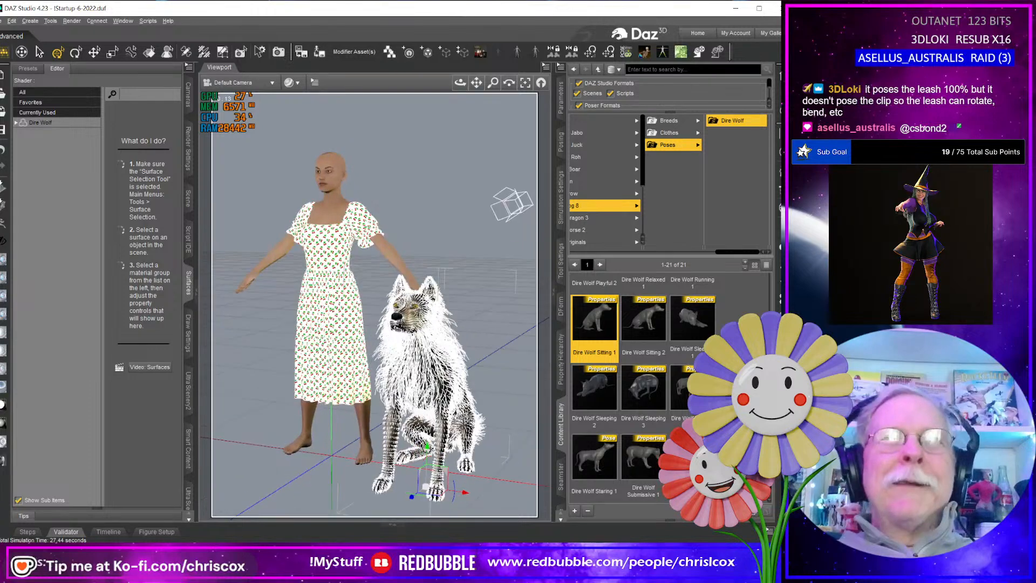
pyautogui.scroll(3, 491, 340)
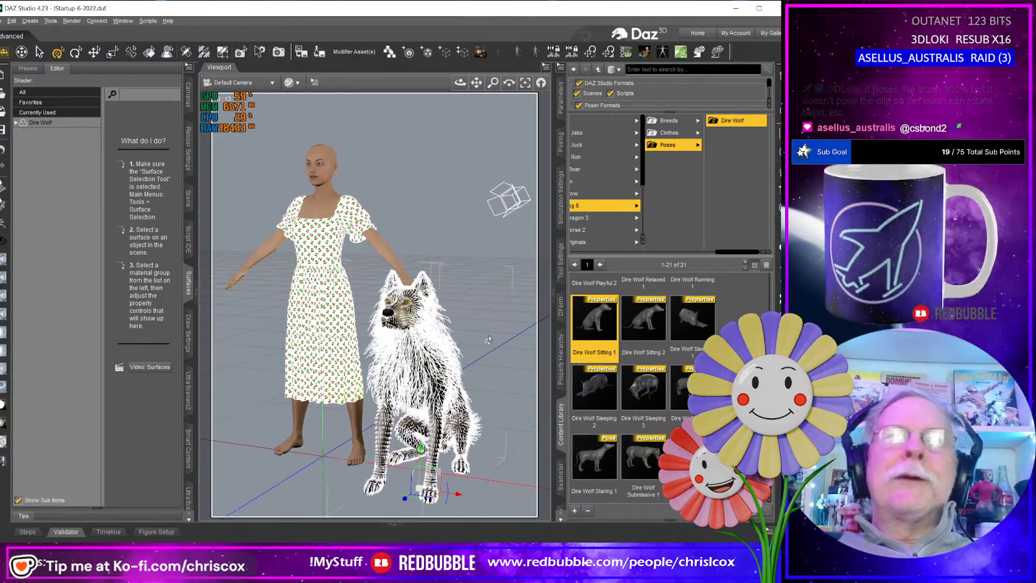
pyautogui.moveTo(491, 344); pyautogui.dragTo(487, 351, button='middle')
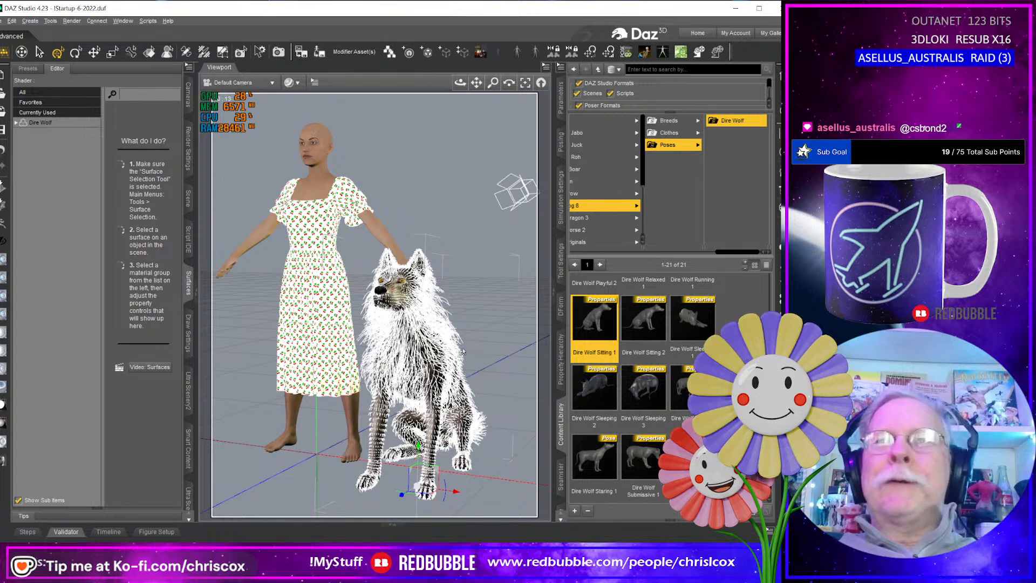
# Render the female figure in the cherry dress beside the sitting wolf, inspect the whole image, and close the render
pyautogui.moveTo(486, 352); pyautogui.dragTo(483, 371, button='middle')
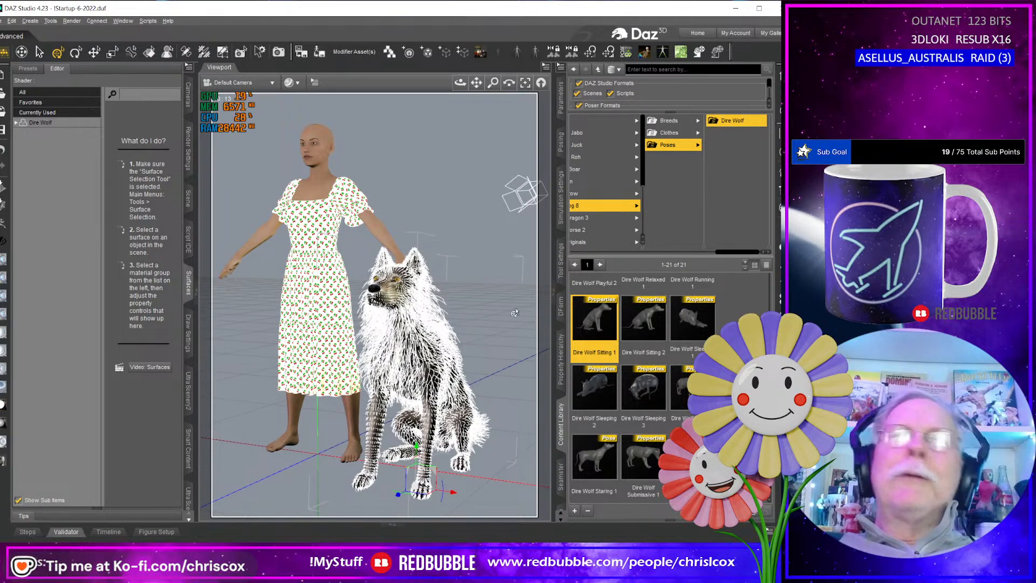
pyautogui.hotkey('ctrl', 'r')
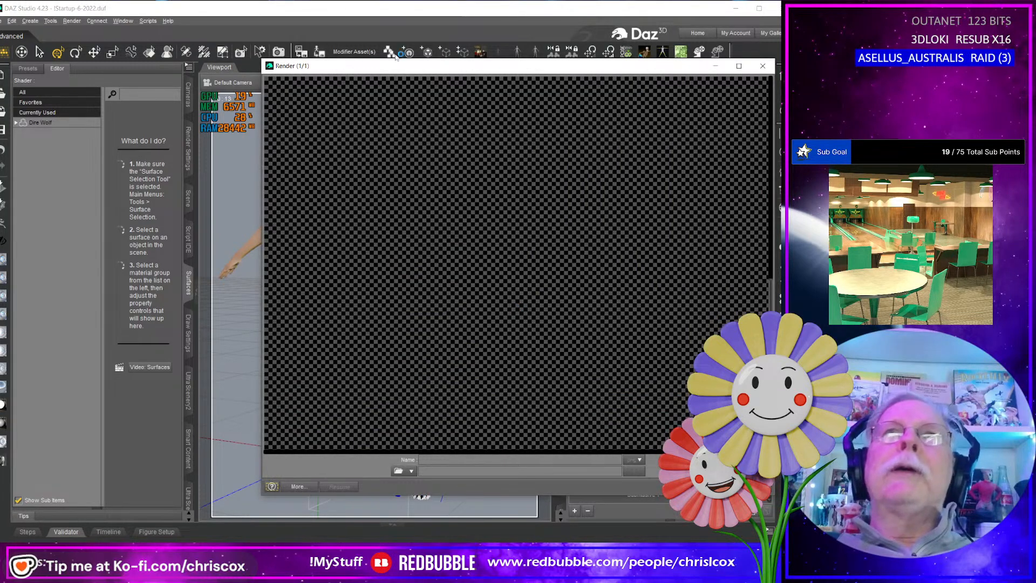
pyautogui.moveTo(566, 70); pyautogui.dragTo(395, 57)
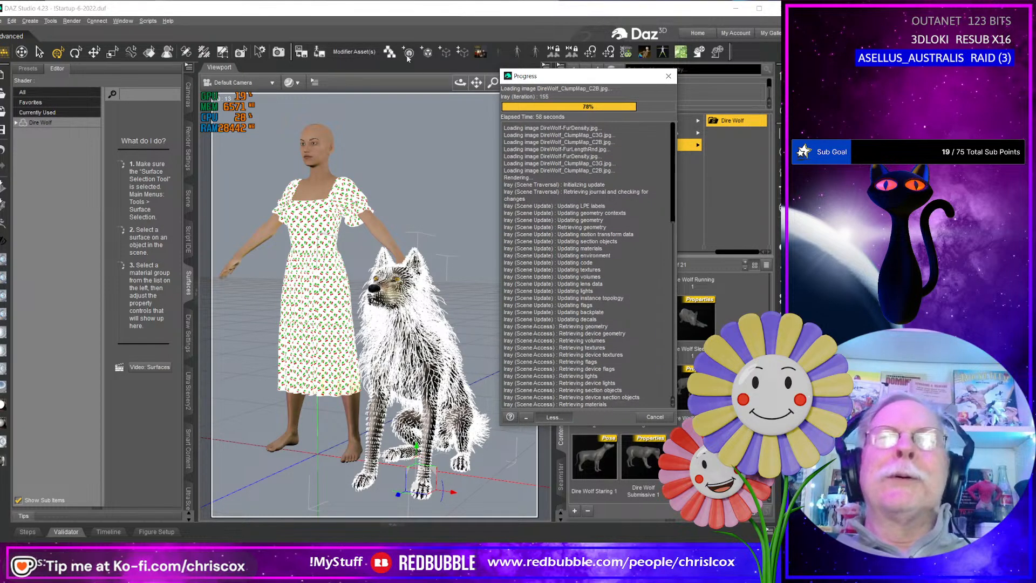
pyautogui.moveTo(575, 81); pyautogui.dragTo(620, 45)
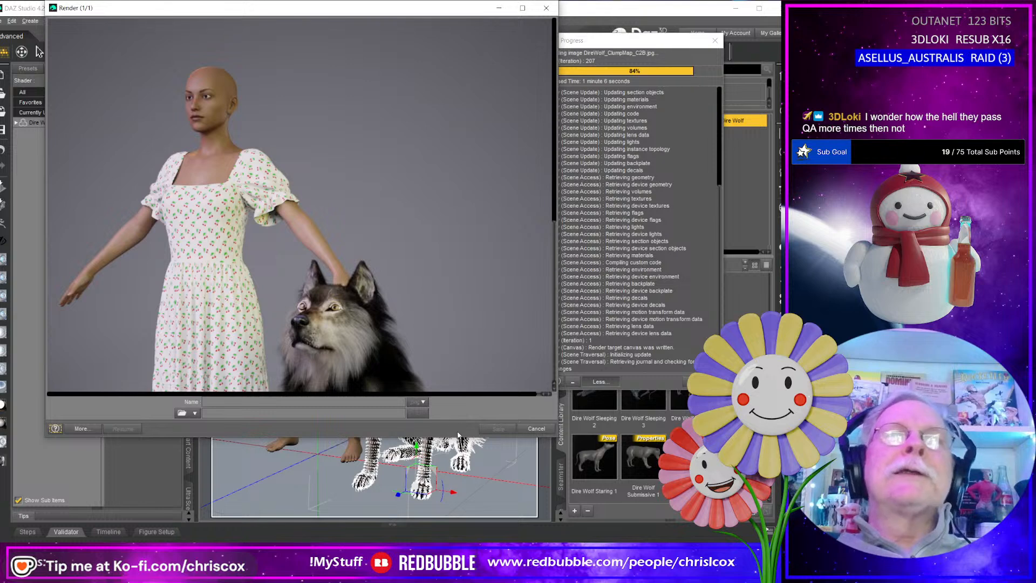
pyautogui.doubleClick(458, 436)
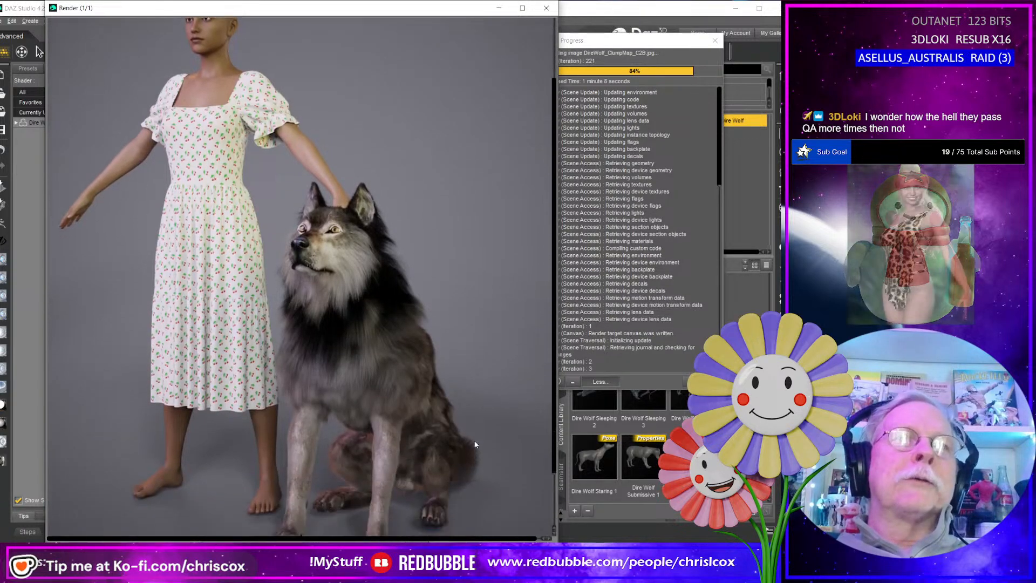
pyautogui.scroll(-2, 475, 444)
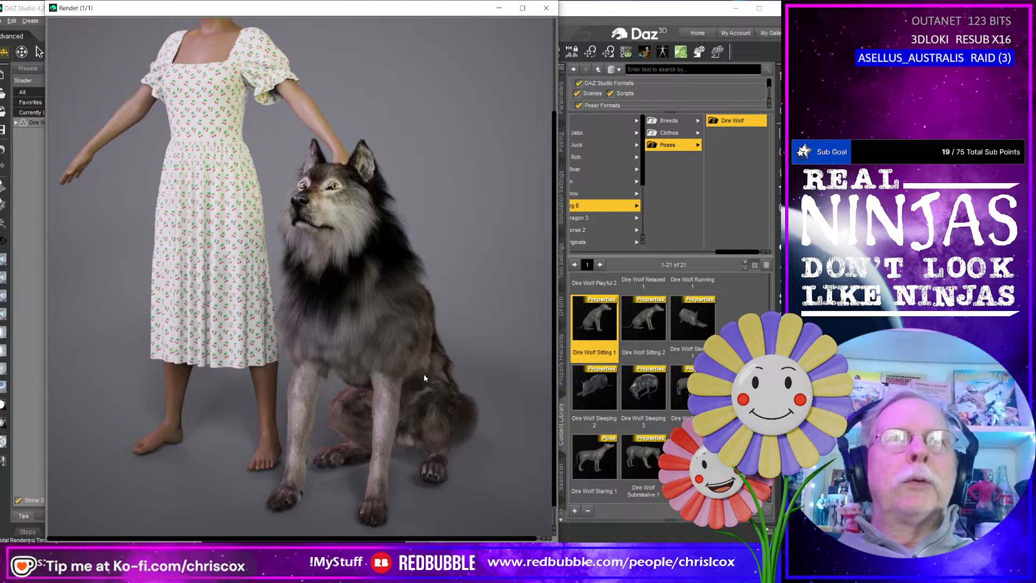
pyautogui.click(545, 8)
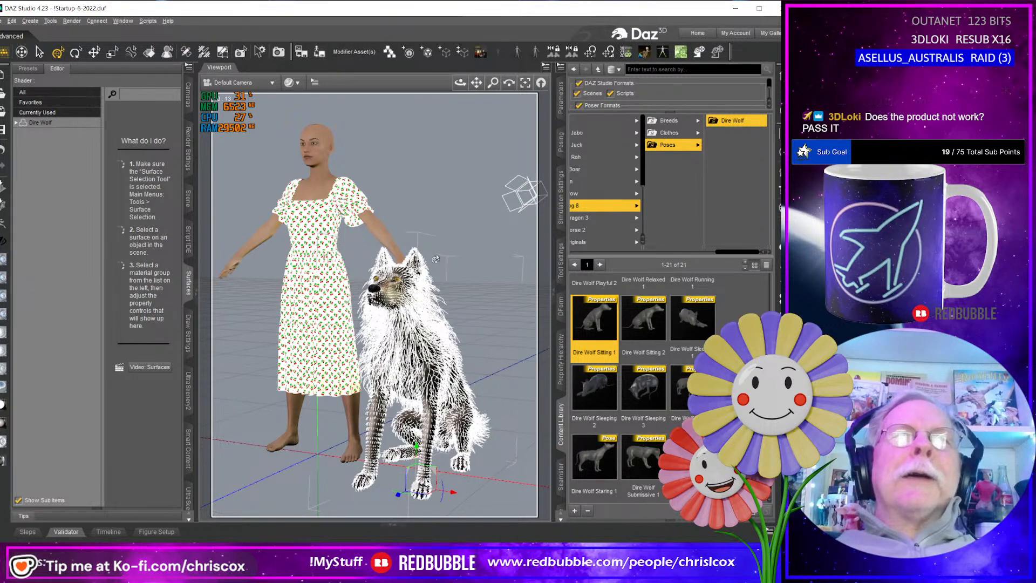
# Minimize DAZ Studio and quit Illustrator and Photoshop without saving their untitled cherry pattern documents
pyautogui.click(736, 9)
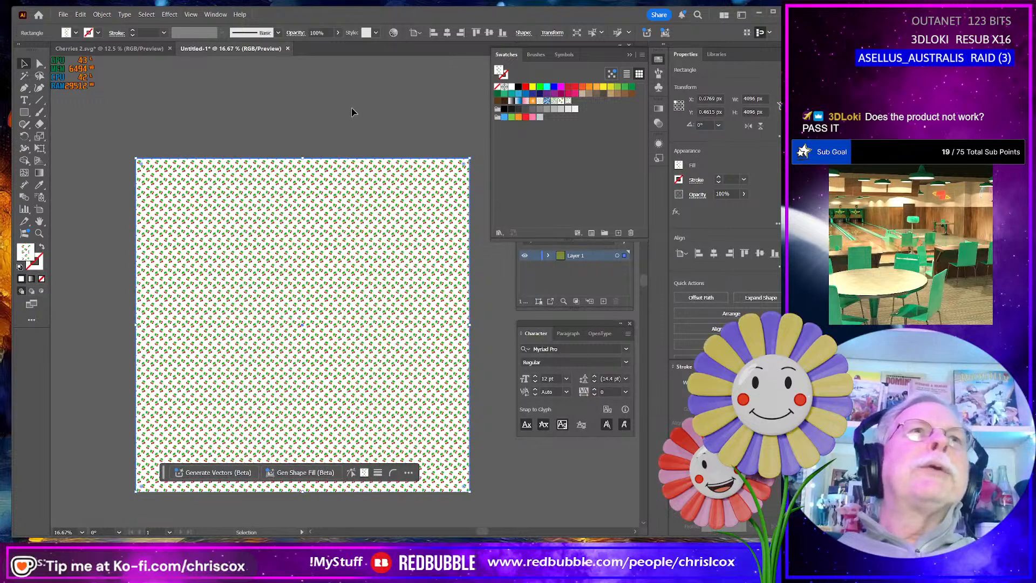
pyautogui.click(108, 48)
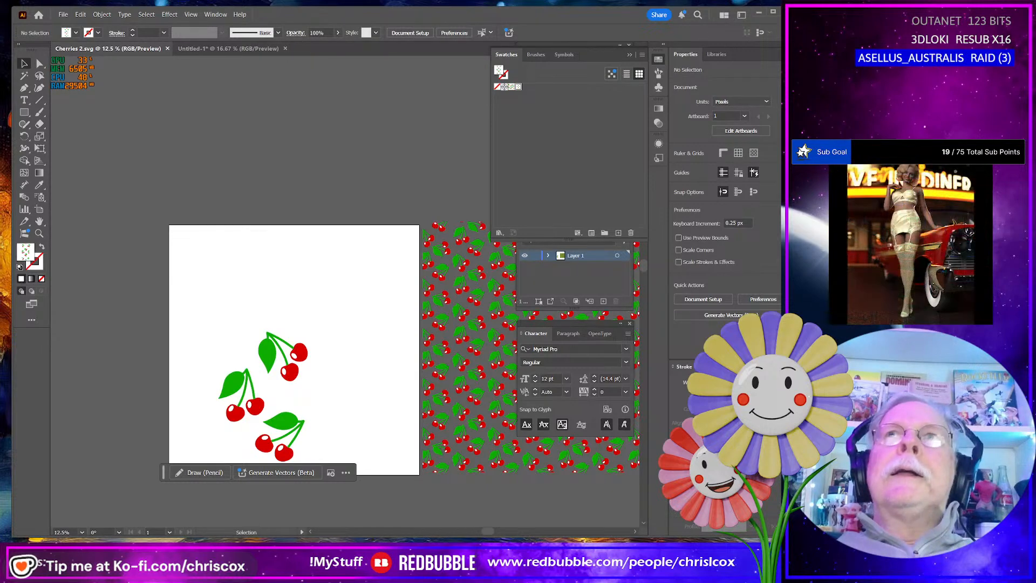
pyautogui.click(787, 12)
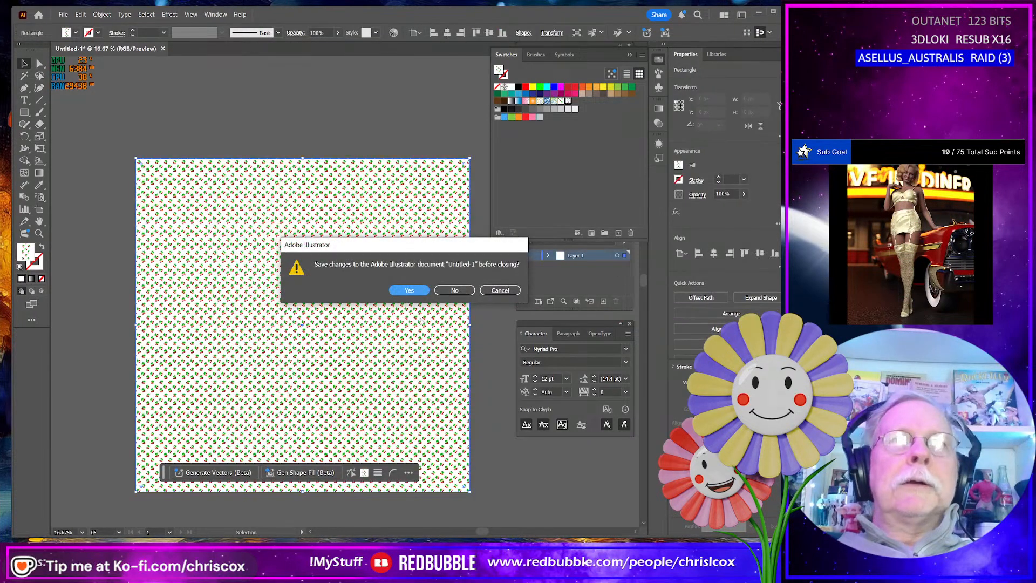
pyautogui.click(449, 292)
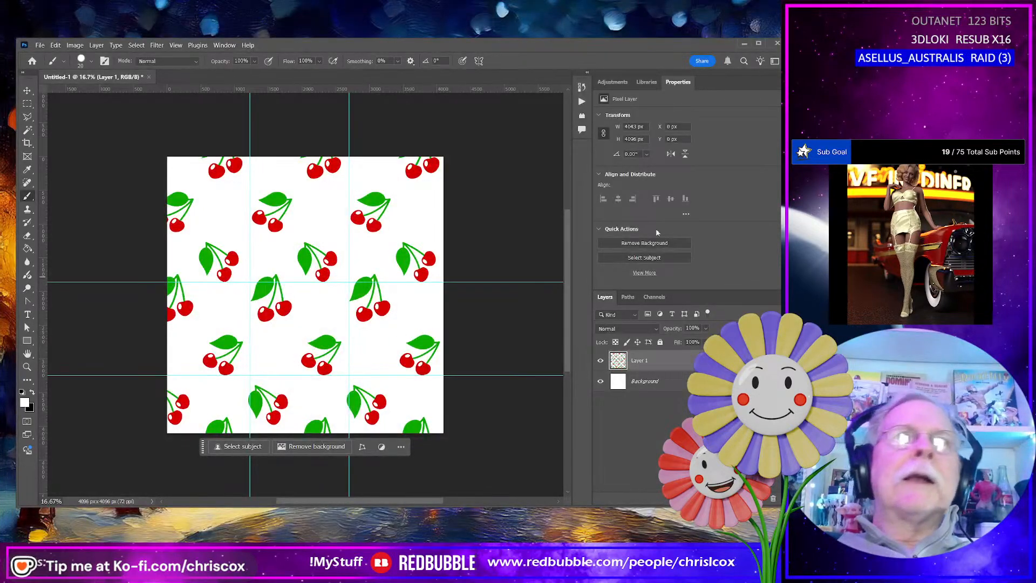
pyautogui.click(777, 42)
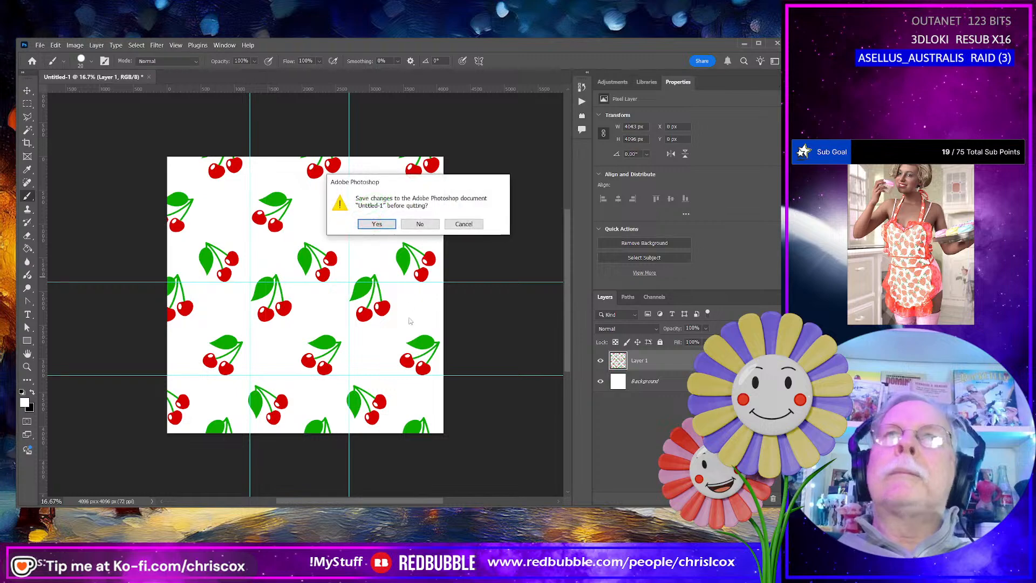
pyautogui.click(419, 224)
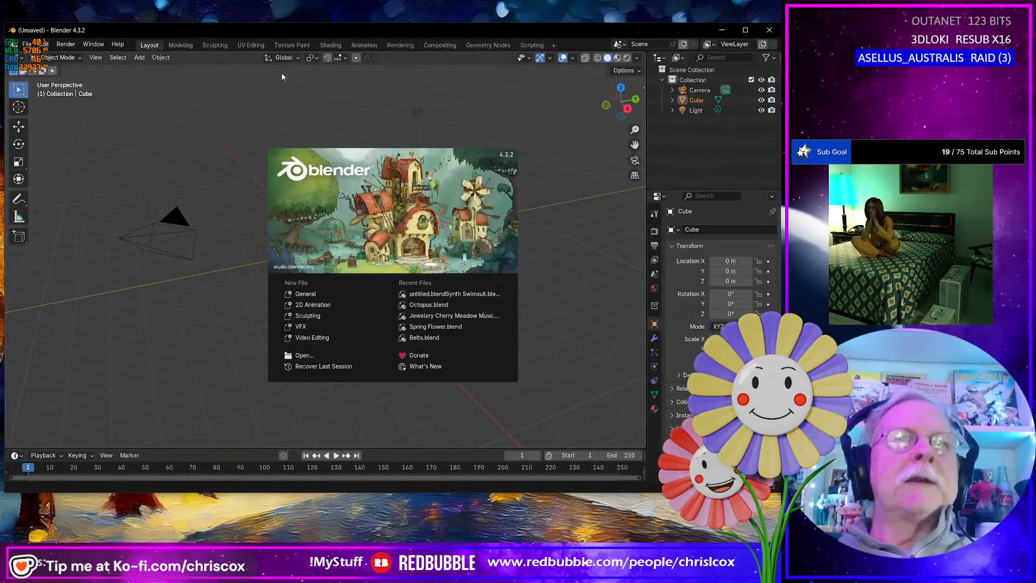
# In Blender, open the recent file Jewelery Cherry Meadow Muse.blend and look over the cherry model from several angles
pyautogui.click(483, 317)
pyautogui.moveTo(419, 339)
pyautogui.mouseDown(button='middle')
pyautogui.moveTo(379, 262)
pyautogui.moveTo(371, 277)
pyautogui.moveTo(413, 320)
pyautogui.mouseUp(button='middle')
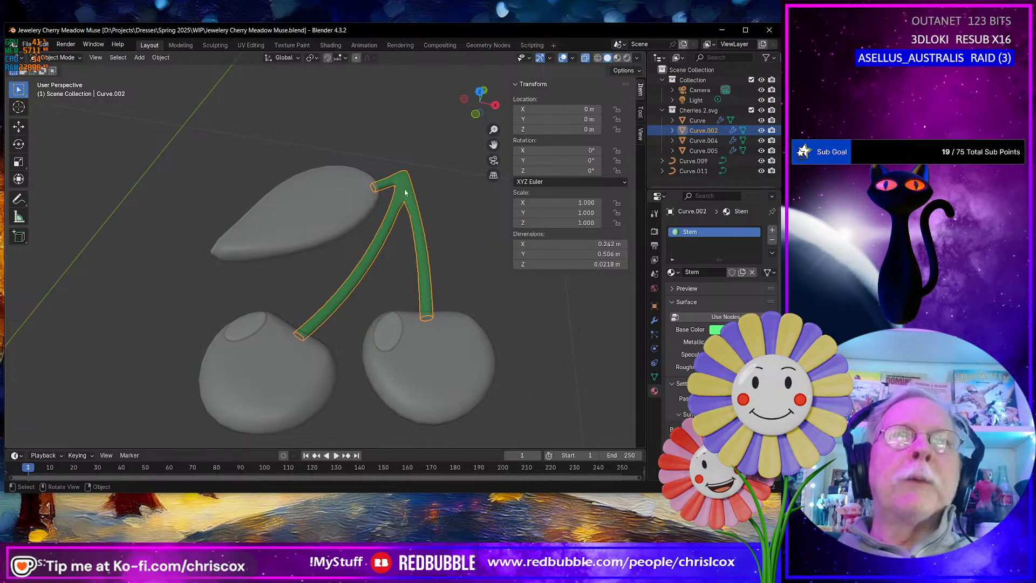
pyautogui.scroll(5, 412, 278)
pyautogui.scroll(-6, 412, 282)
pyautogui.moveTo(411, 283); pyautogui.dragTo(423, 316, button='middle')
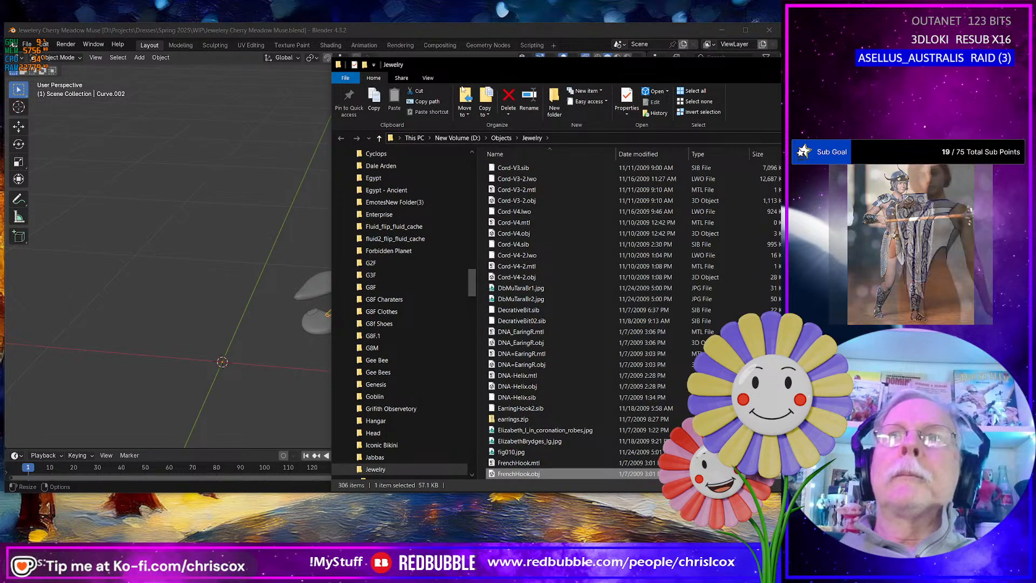
# In File Explorer, browse the Jewelry folder from its start with a widened preview, examining 5.obj, 9x19_BulletPendant01.obj and 9x19_BulletPendant02.obj
pyautogui.moveTo(595, 70); pyautogui.dragTo(301, 79)
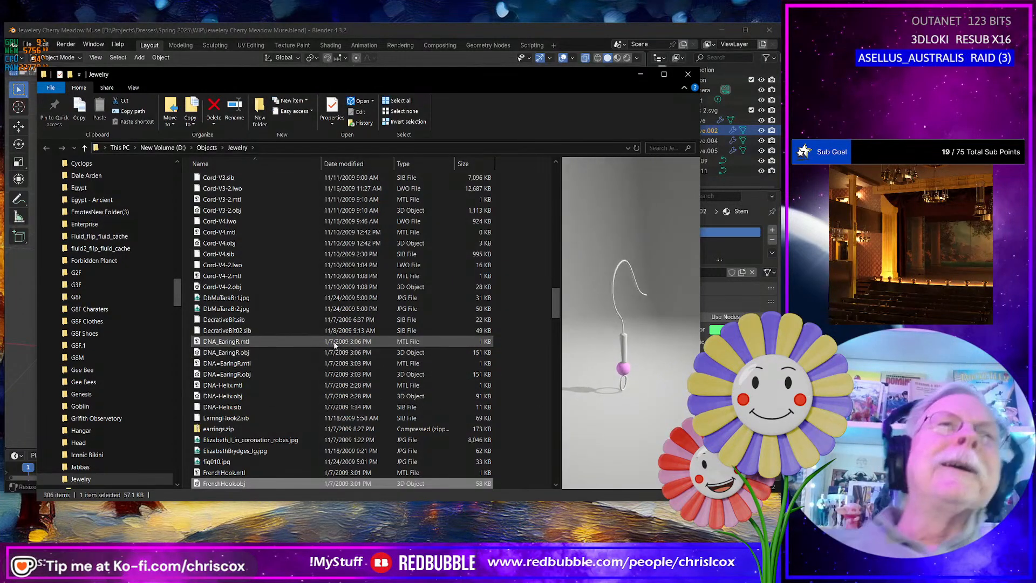
pyautogui.scroll(5, 340, 351)
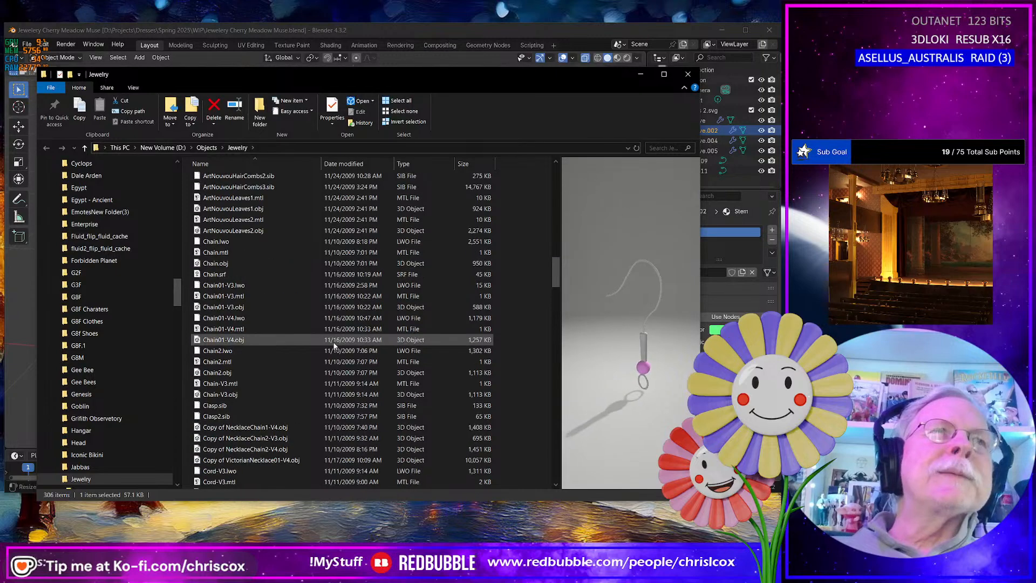
pyautogui.scroll(10, 276, 267)
pyautogui.scroll(12, 274, 267)
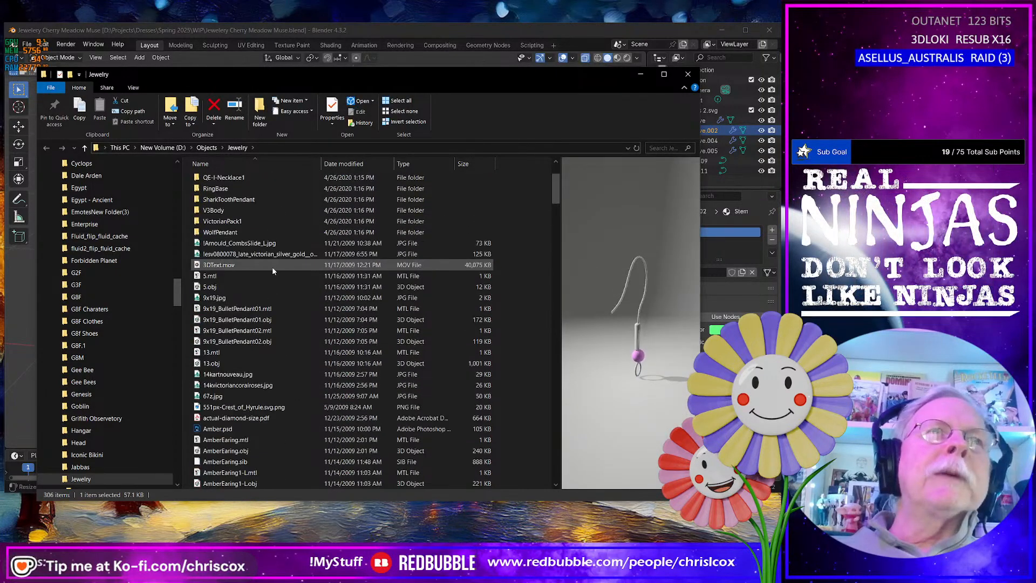
pyautogui.scroll(-3, 259, 270)
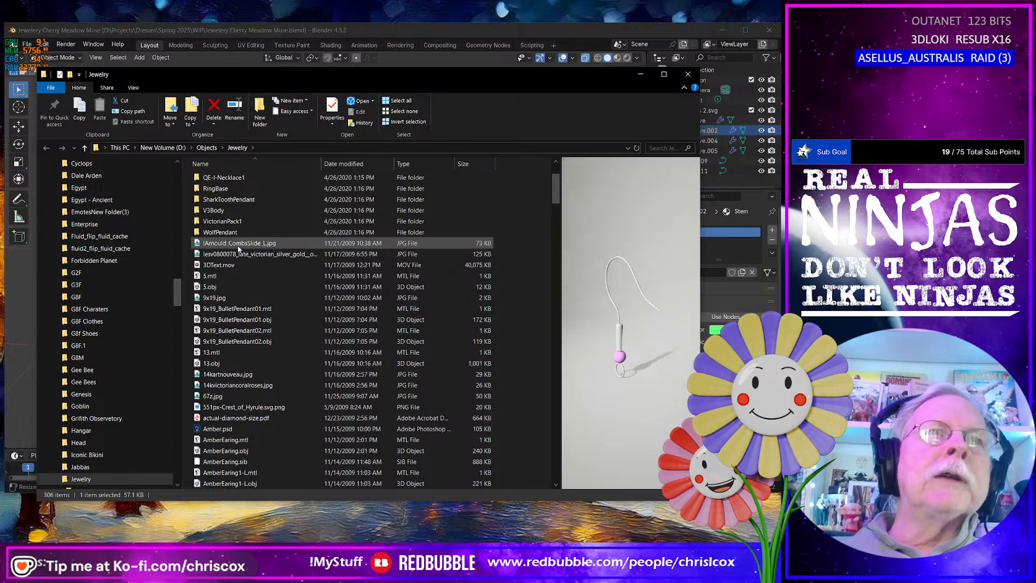
pyautogui.click(216, 286)
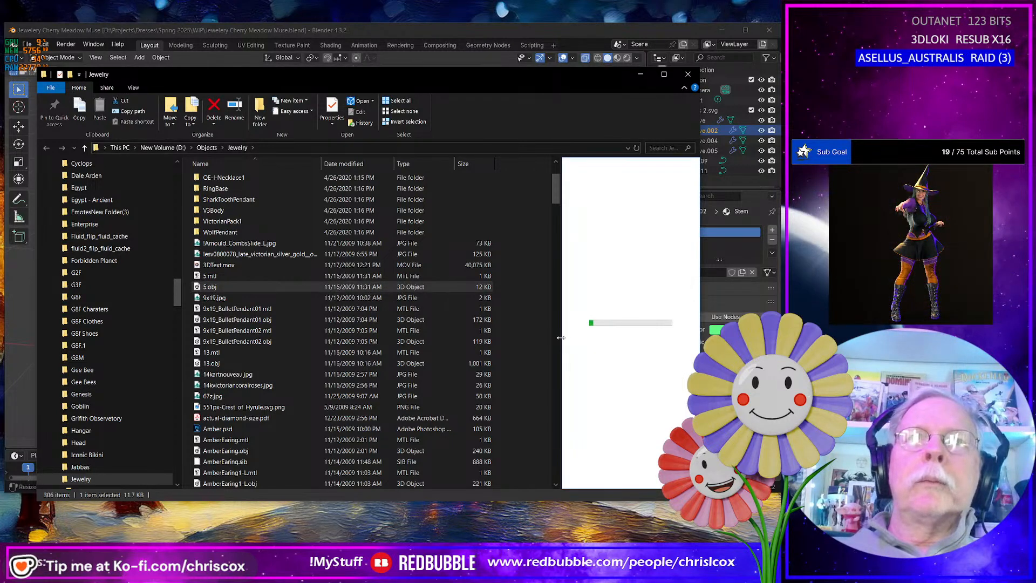
pyautogui.moveTo(561, 338); pyautogui.dragTo(455, 338)
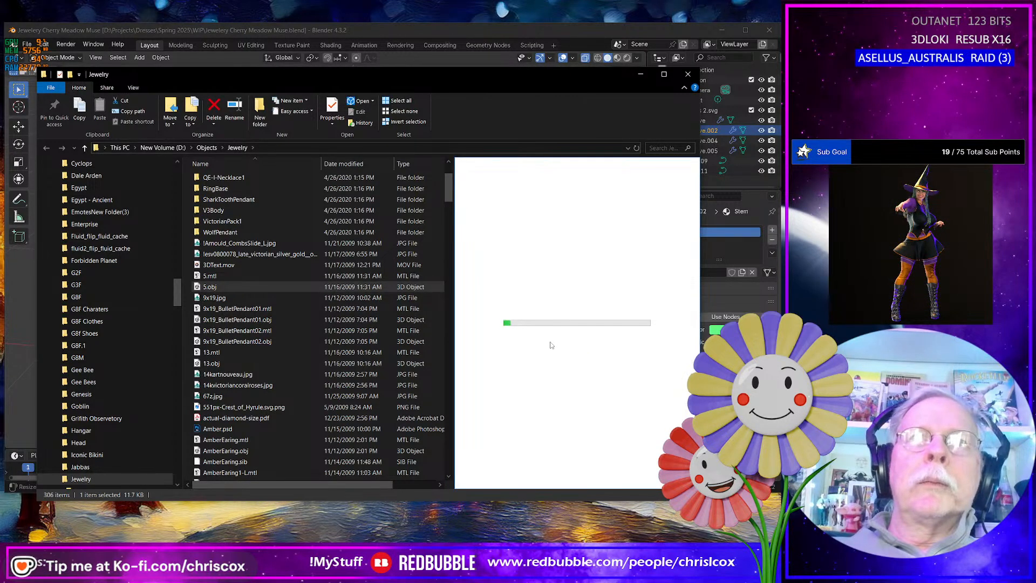
pyautogui.click(260, 319)
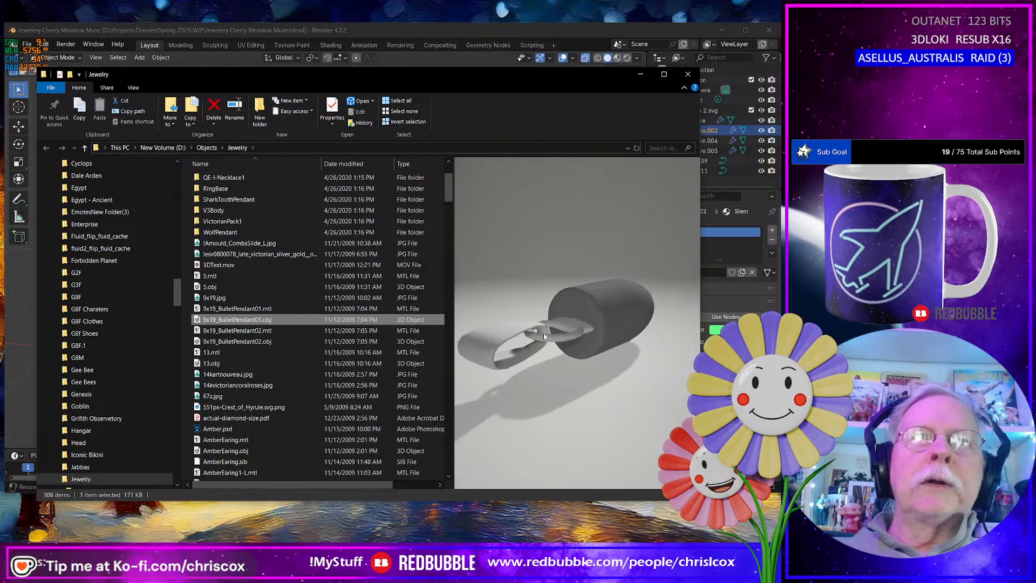
pyautogui.click(265, 342)
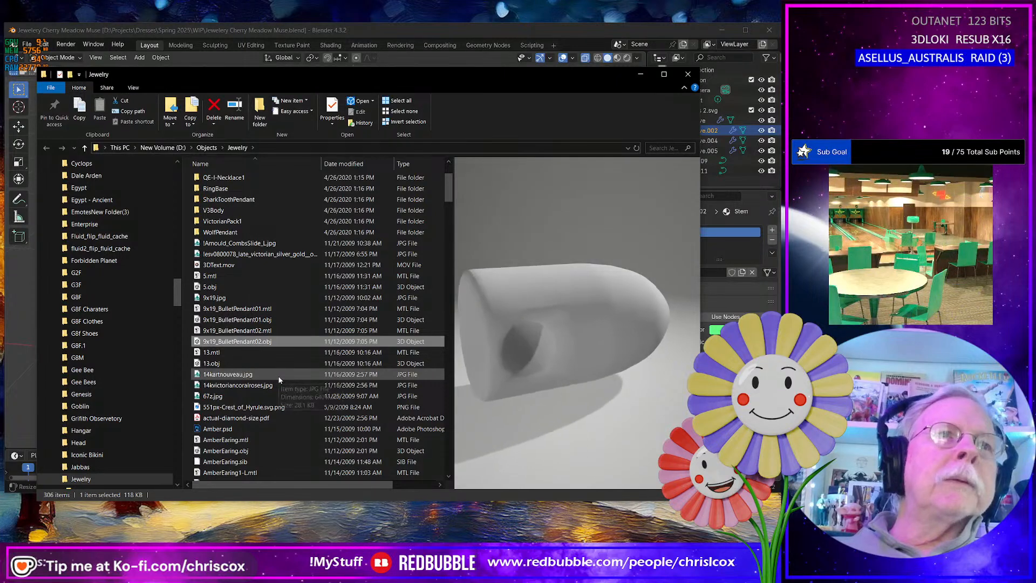
# Preview the amber earring models AmberEaring1-L.obj, AmberEaring1-R.obj and AmberEaring2-L.obj
pyautogui.scroll(-4, 279, 408)
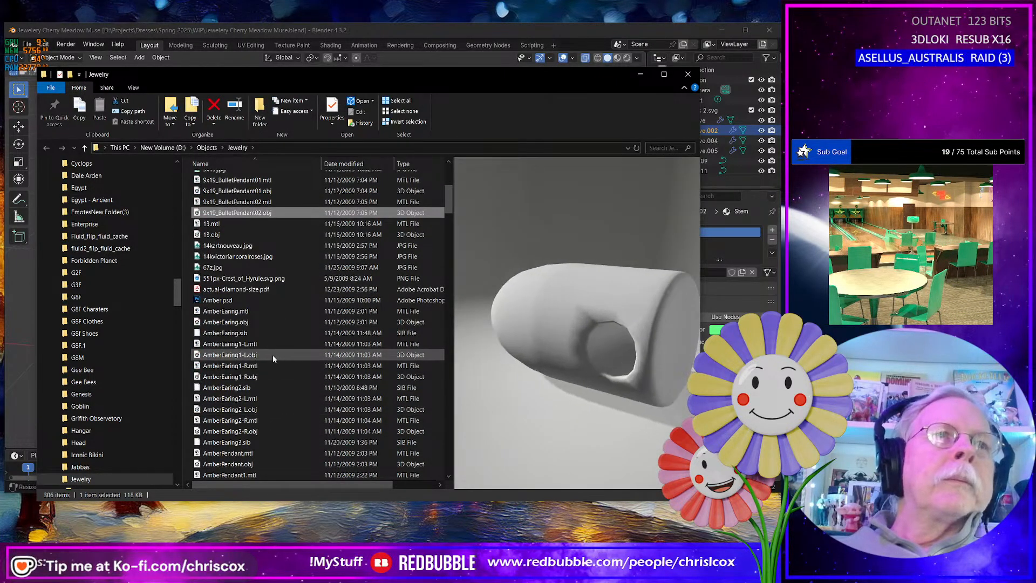
pyautogui.click(271, 354)
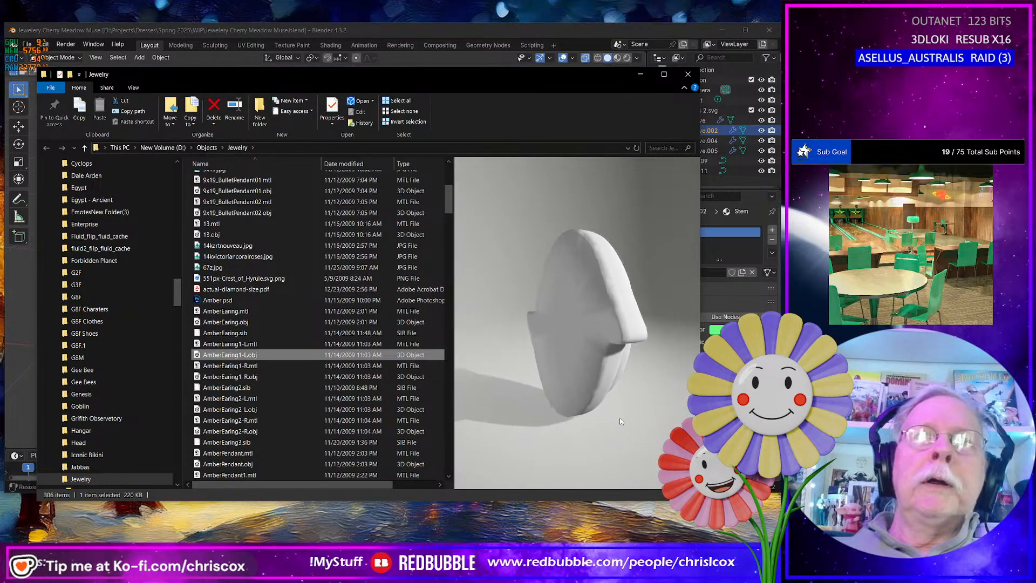
pyautogui.click(276, 377)
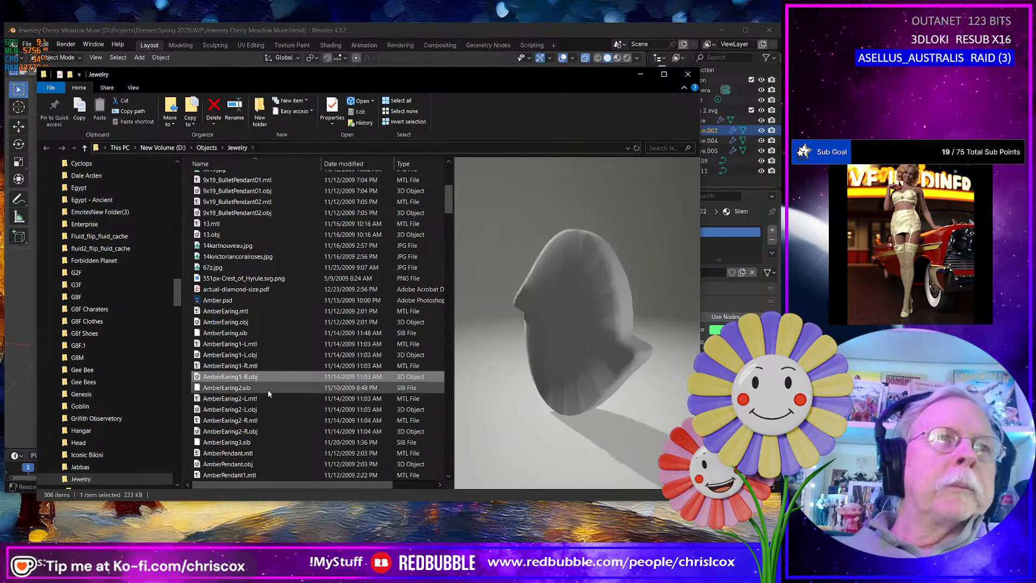
pyautogui.click(252, 410)
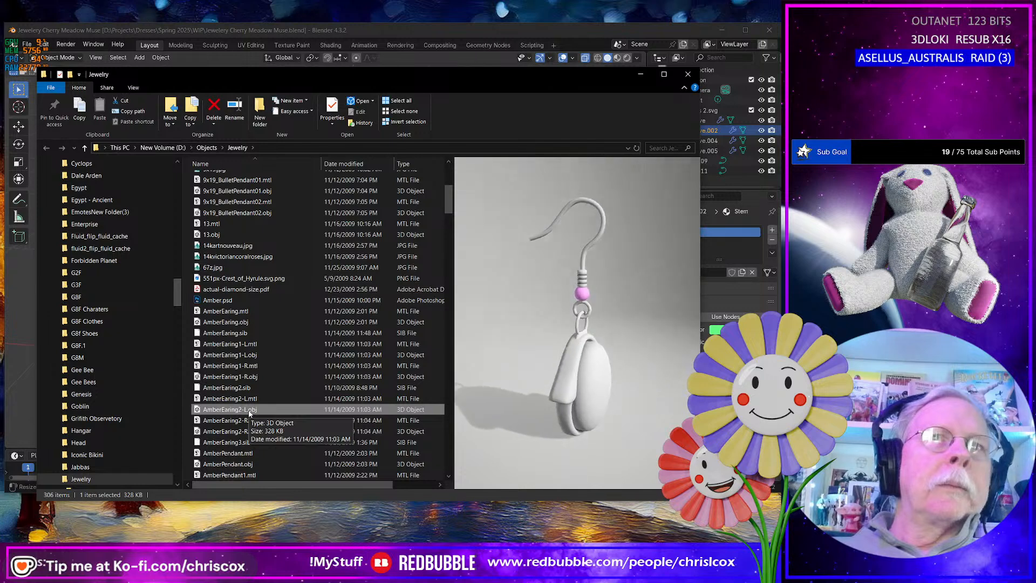
# Browse further through the Jewelry folder, previewing the ring model AmberRing2-V4.obj and the leaf model ArtNouvouLeaves1.obj
pyautogui.scroll(-6, 265, 430)
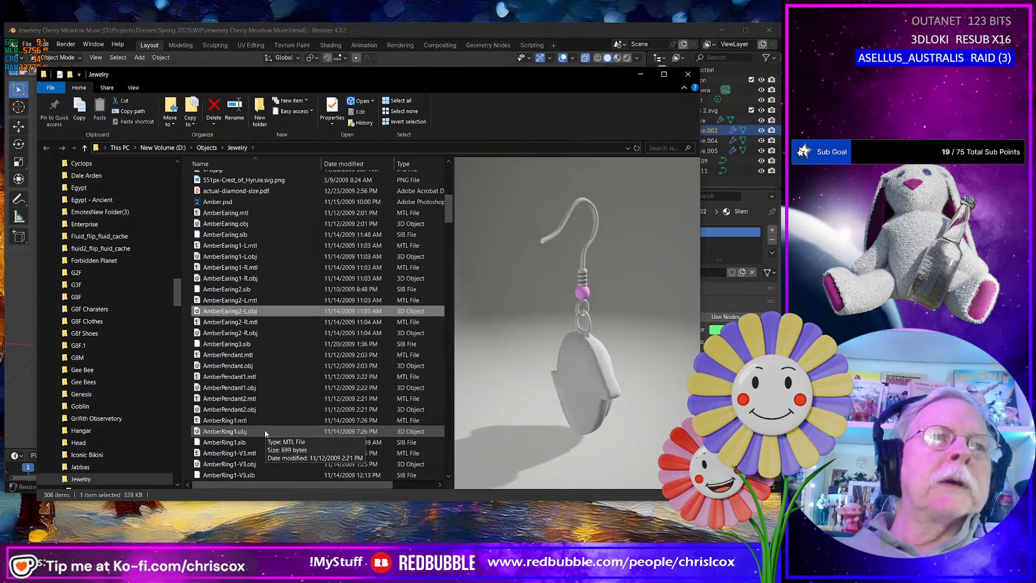
pyautogui.scroll(-3, 264, 430)
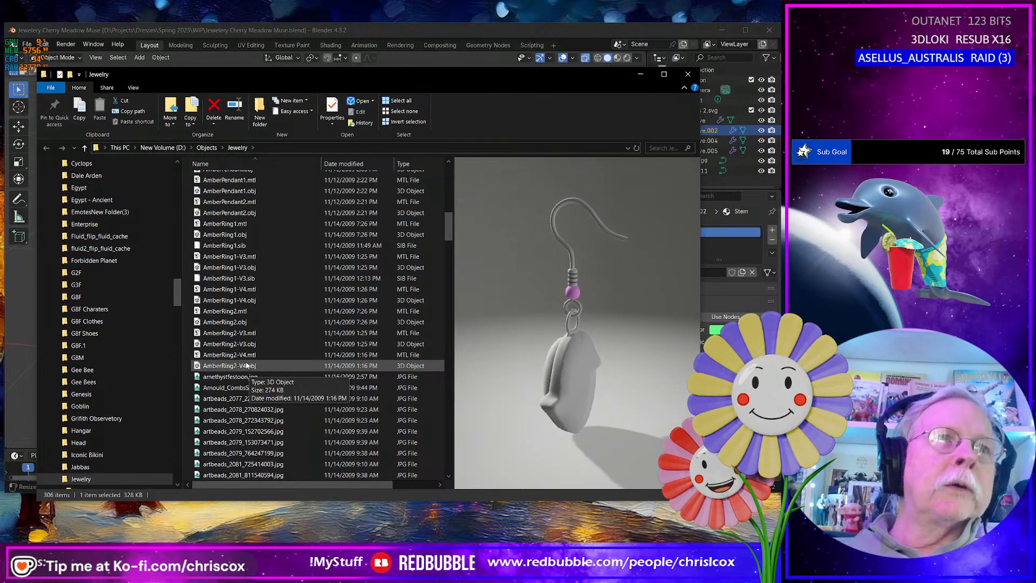
pyautogui.click(292, 366)
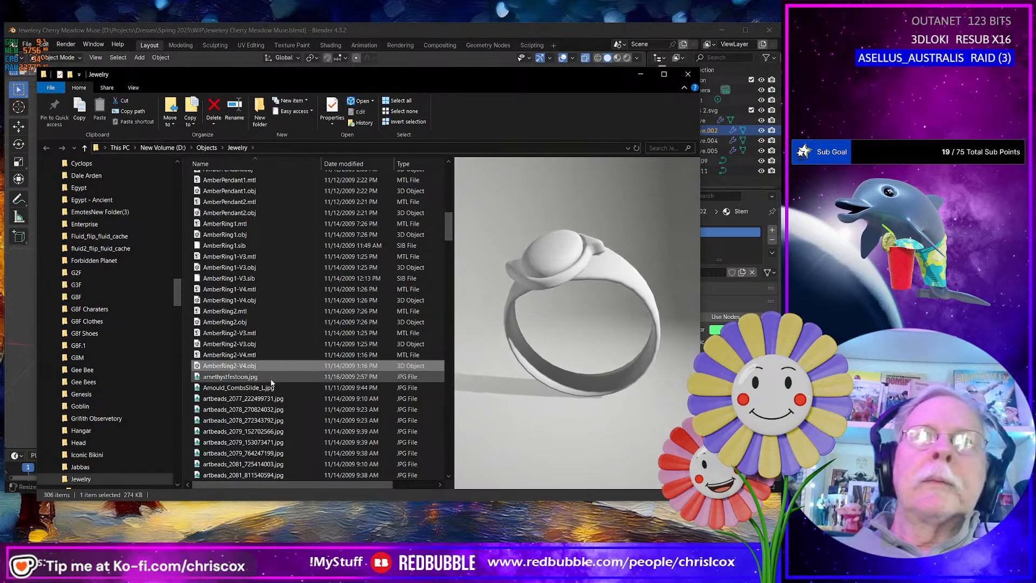
pyautogui.scroll(-1, 264, 384)
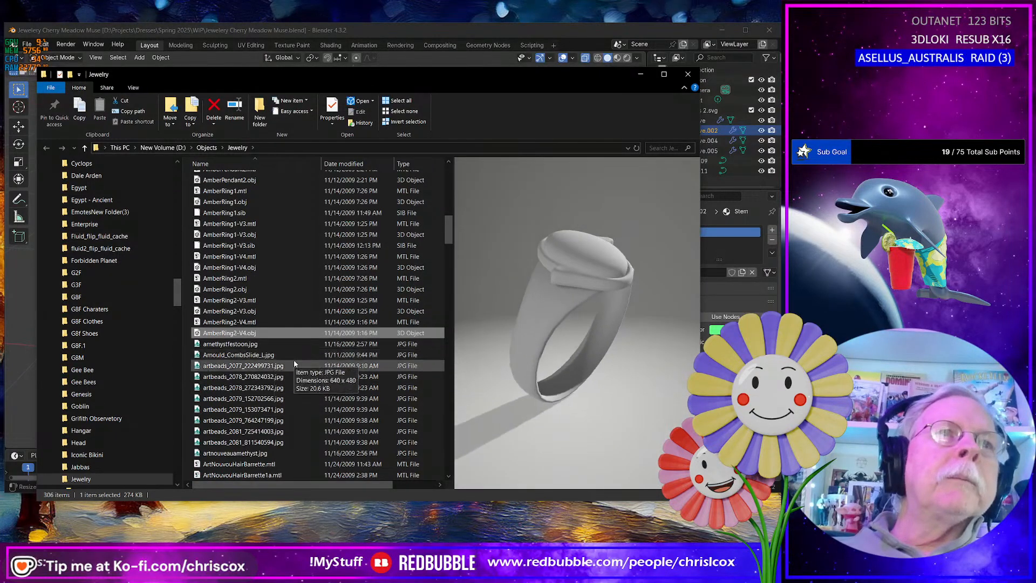
pyautogui.scroll(-2, 294, 363)
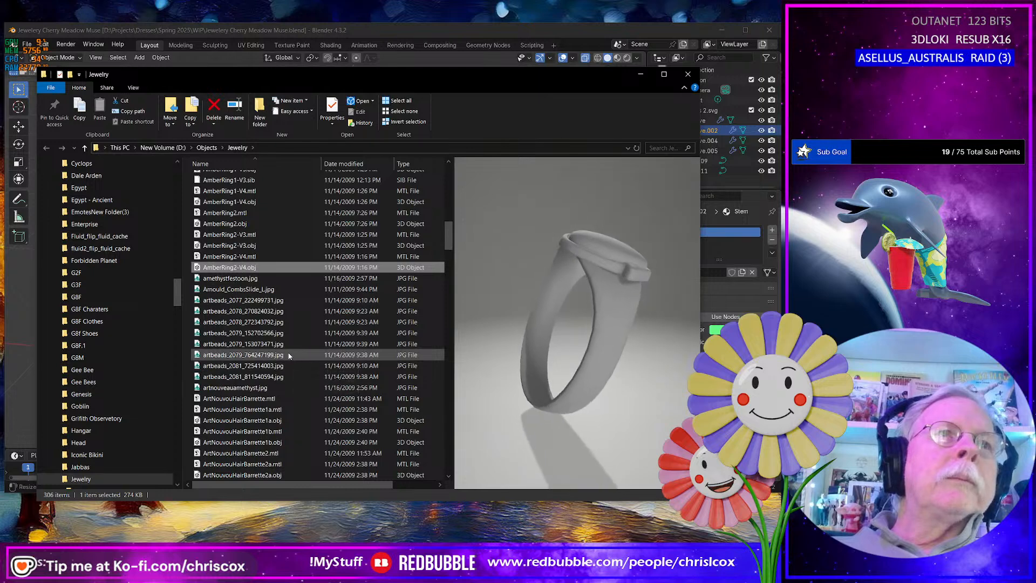
pyautogui.scroll(-2, 291, 383)
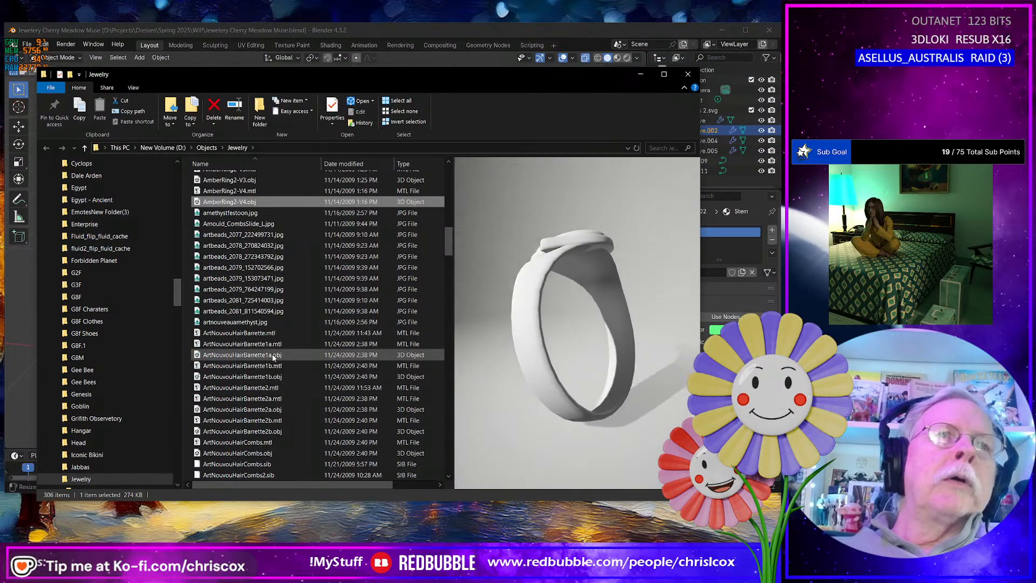
pyautogui.scroll(-3, 296, 393)
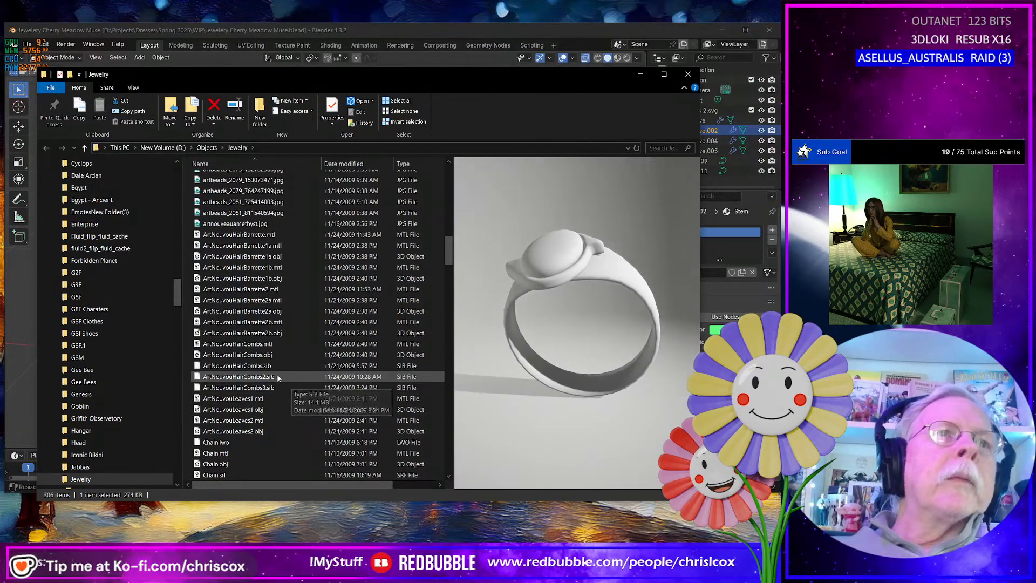
pyautogui.scroll(-2, 281, 391)
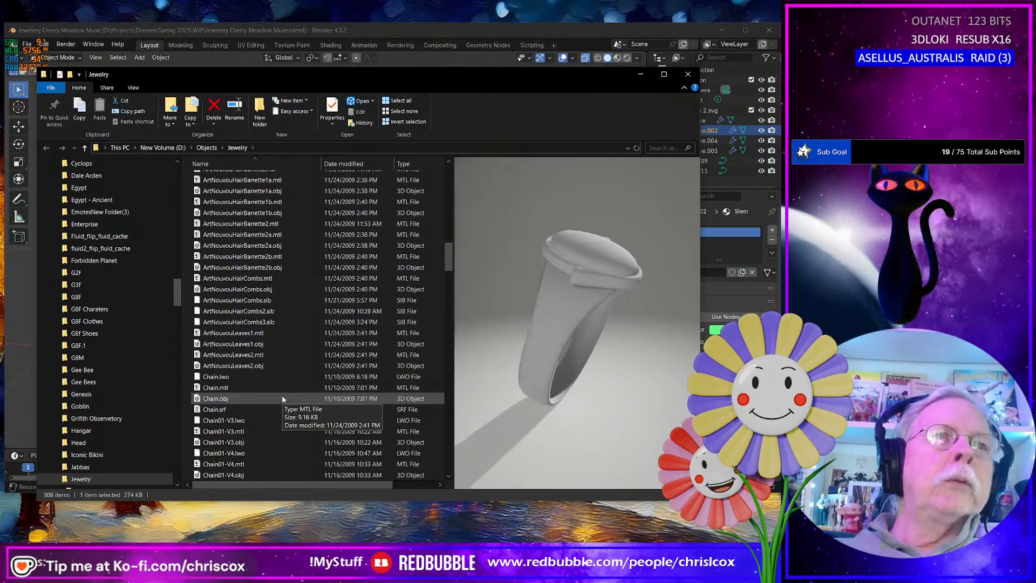
pyautogui.click(259, 347)
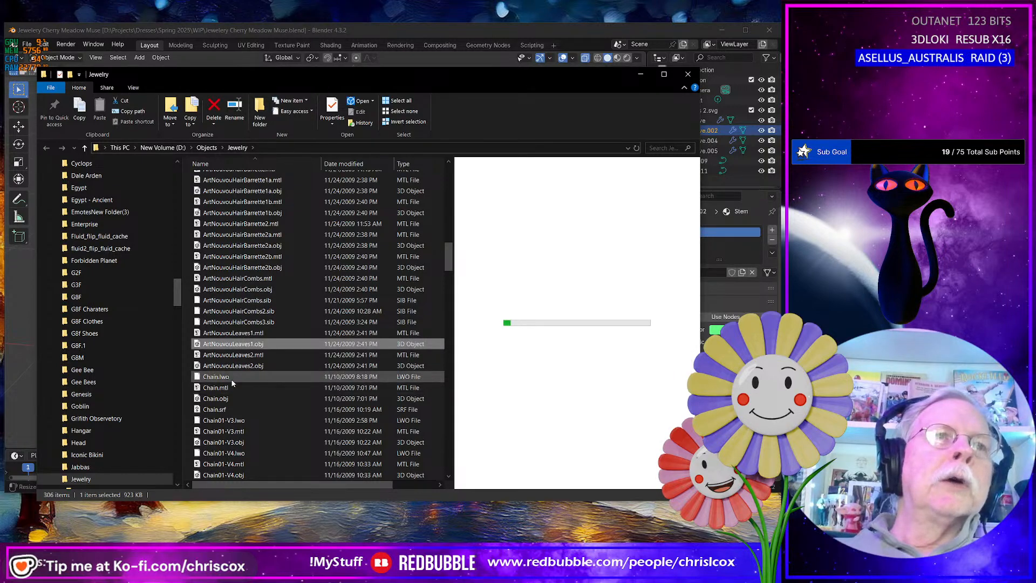
# Preview the chain models Chain.obj, Chain01-V3.obj and Chain01-V4.obj, and check the clasp file Clasp2.sib
pyautogui.click(229, 399)
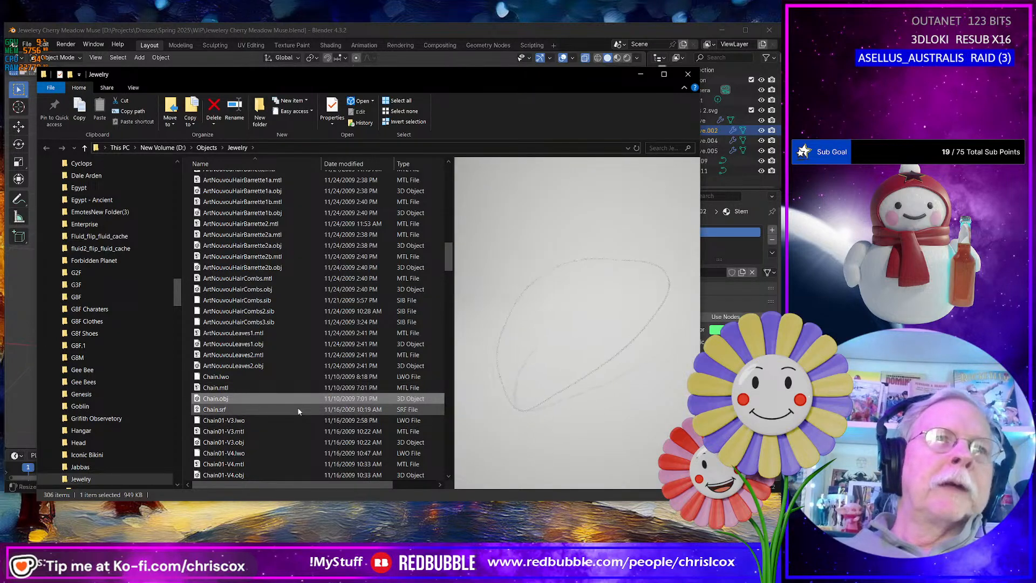
pyautogui.scroll(-2, 299, 411)
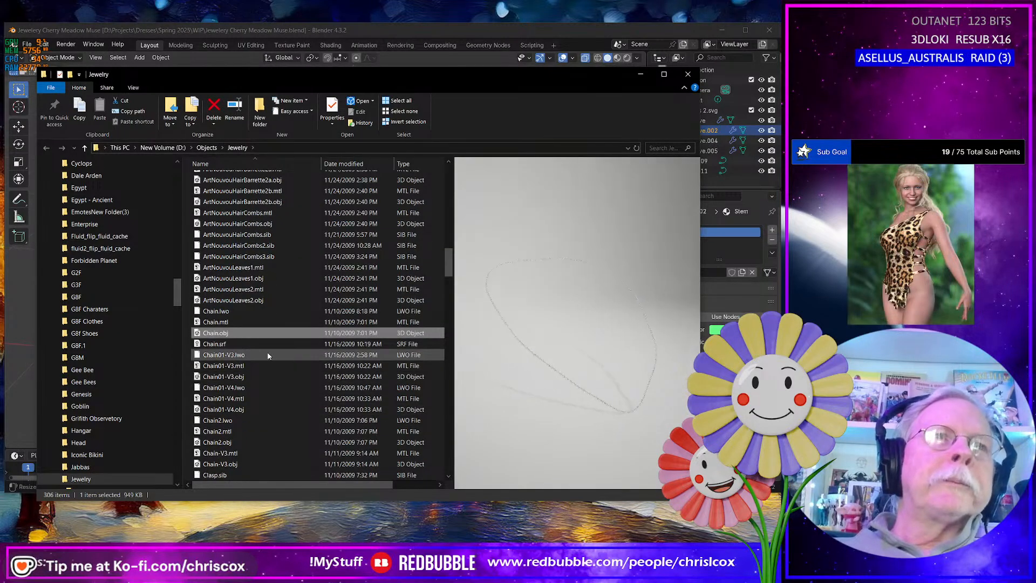
pyautogui.click(251, 377)
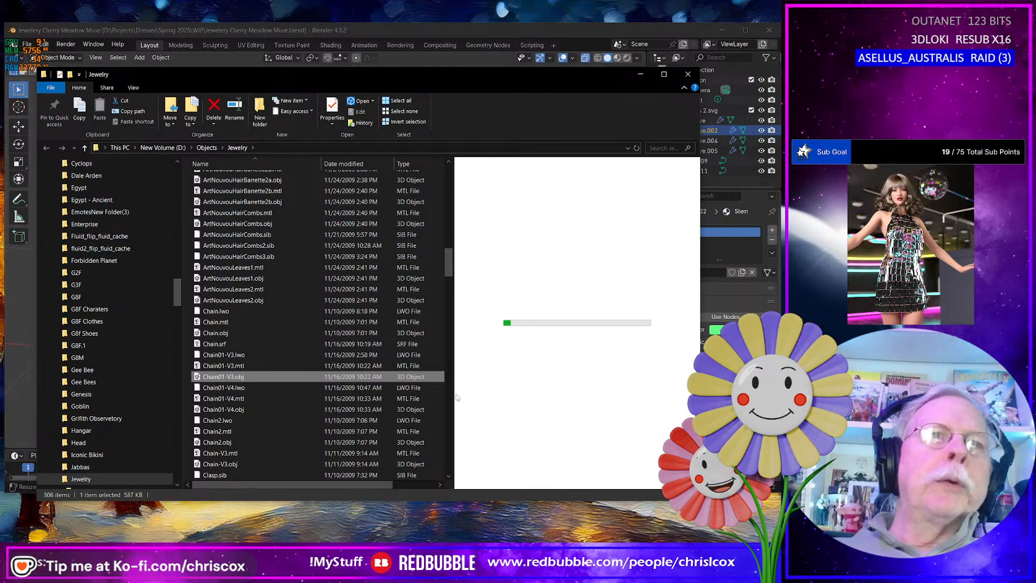
pyautogui.click(270, 409)
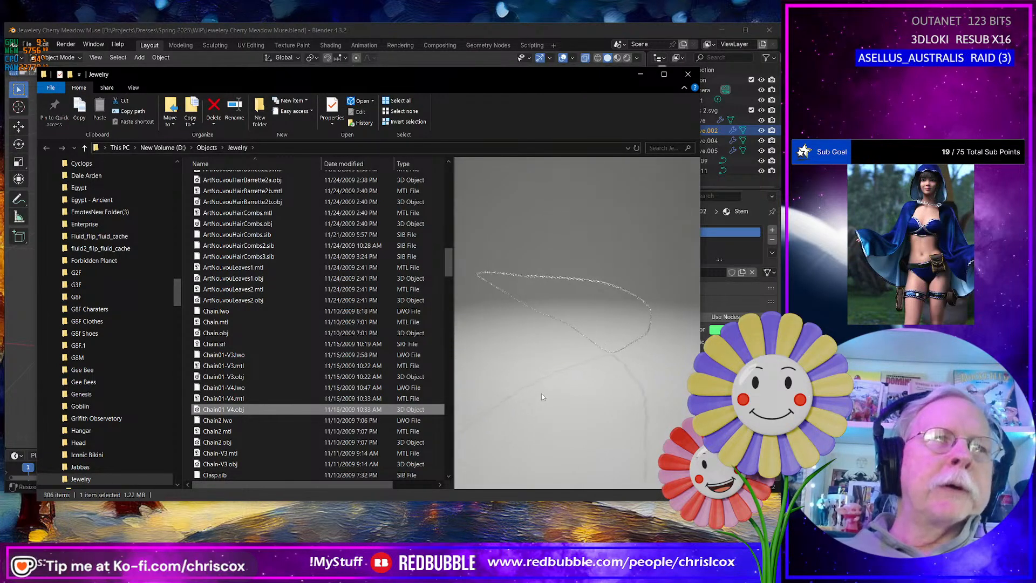
pyautogui.scroll(-2, 254, 431)
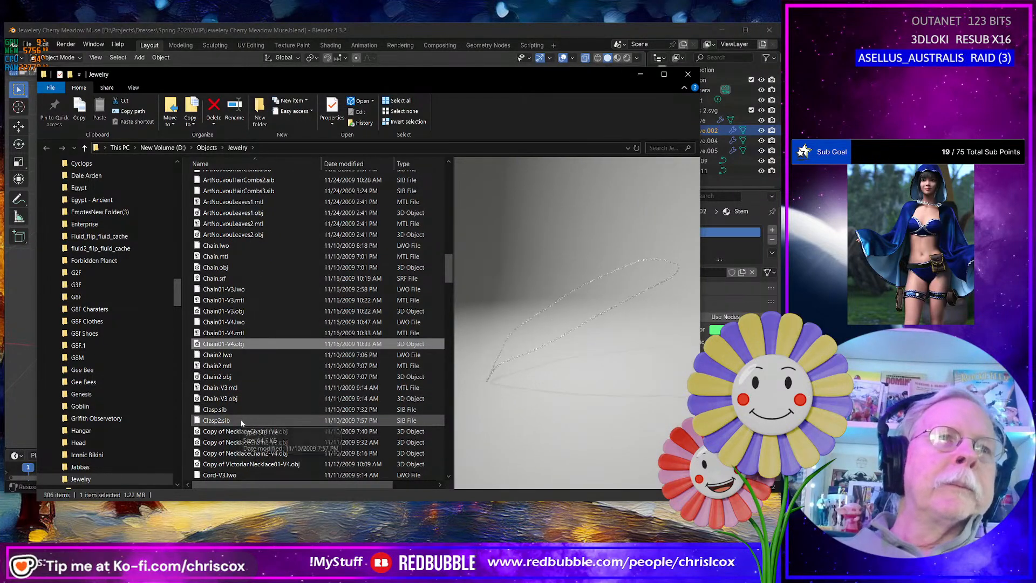
pyautogui.click(243, 421)
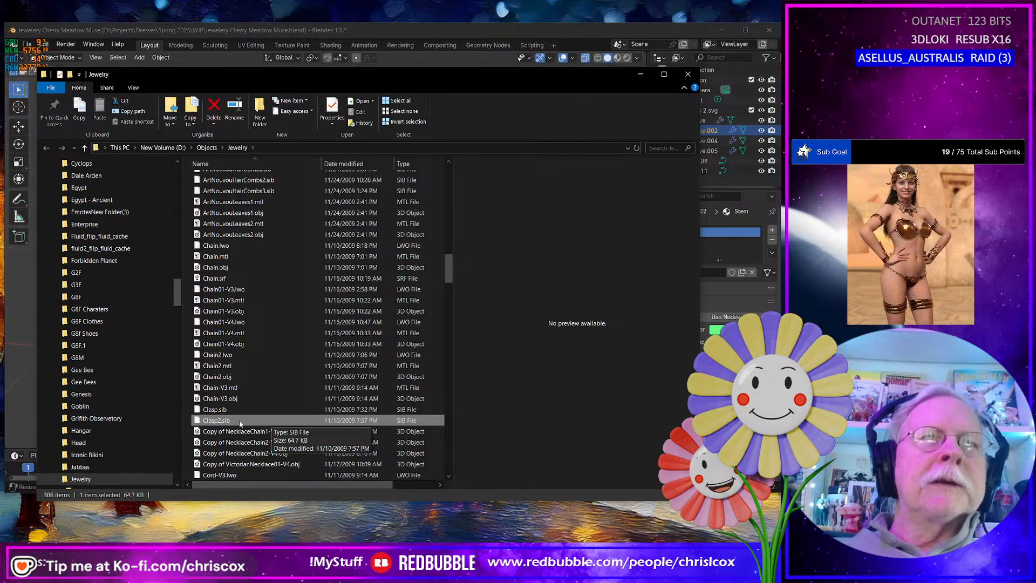
# Preview the cord models Cord-V3.obj, Cord-V3-2.obj and Cord-V4-2.obj, examining the last one up close
pyautogui.scroll(-2, 252, 421)
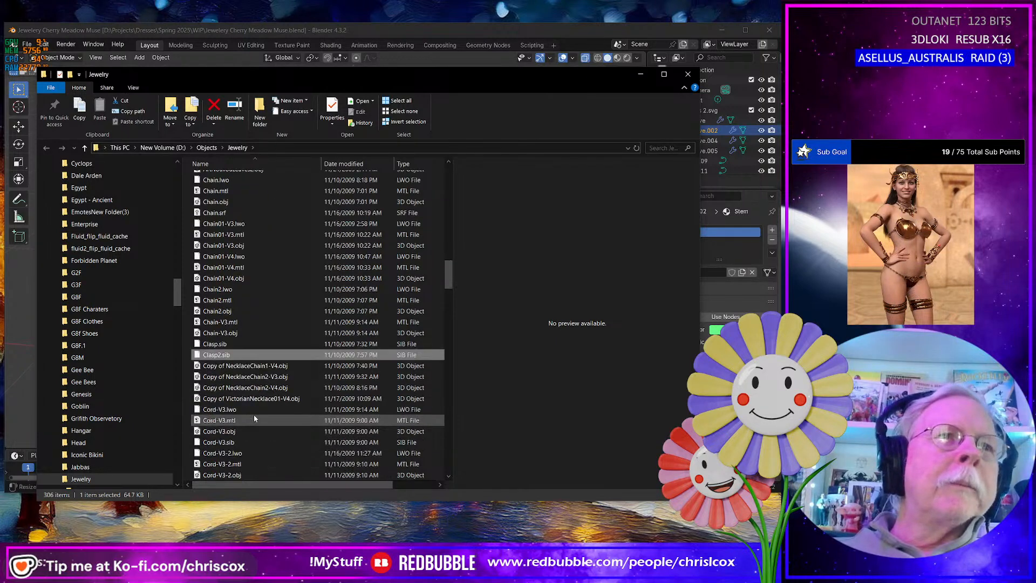
pyautogui.scroll(-2, 255, 418)
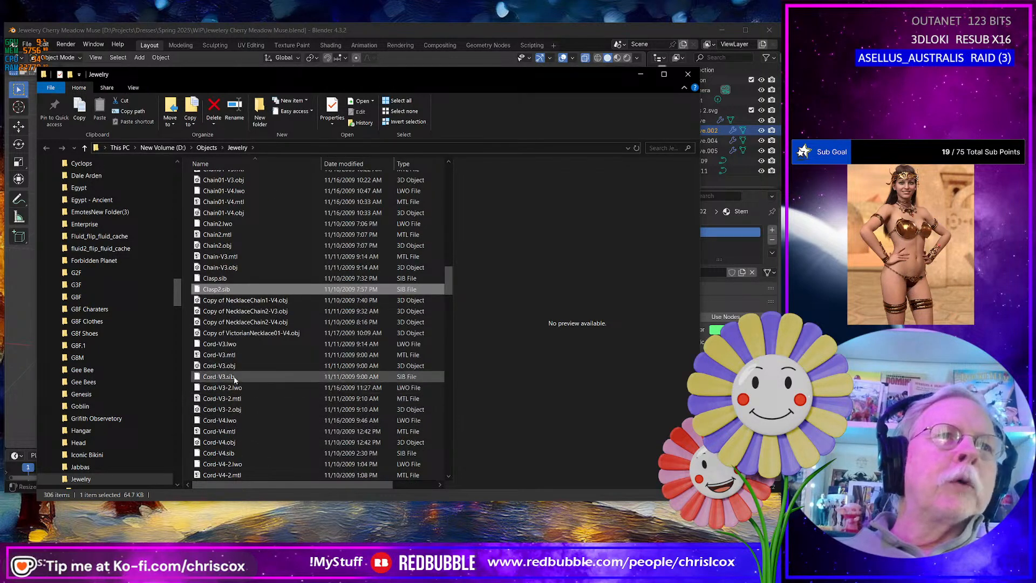
pyautogui.click(233, 371)
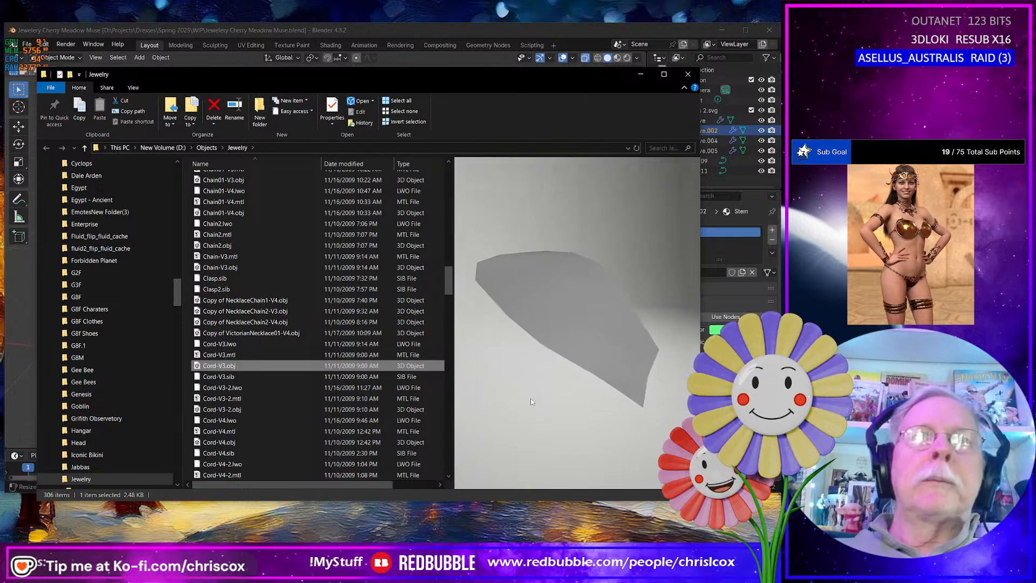
pyautogui.click(270, 409)
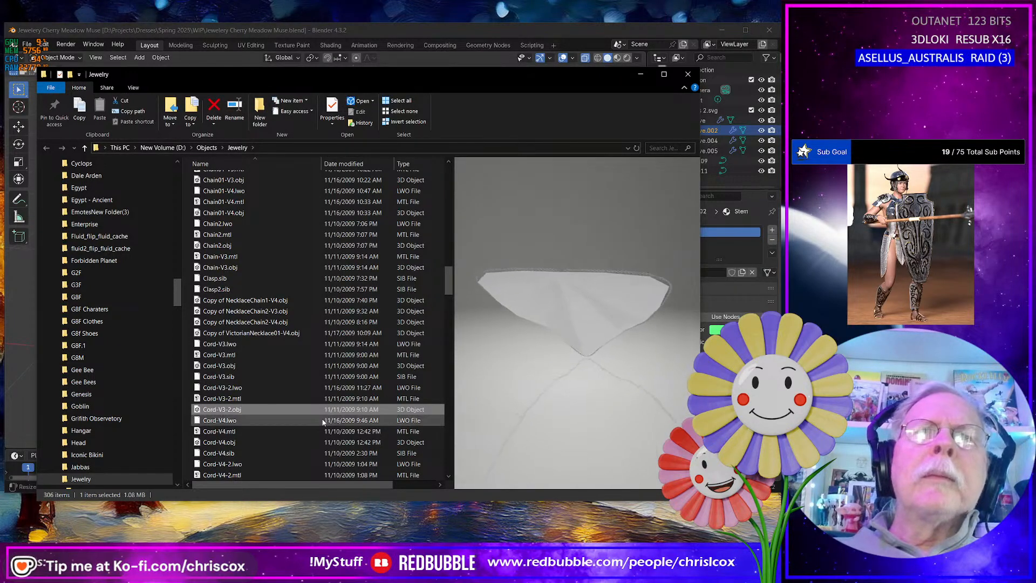
pyautogui.scroll(-2, 276, 420)
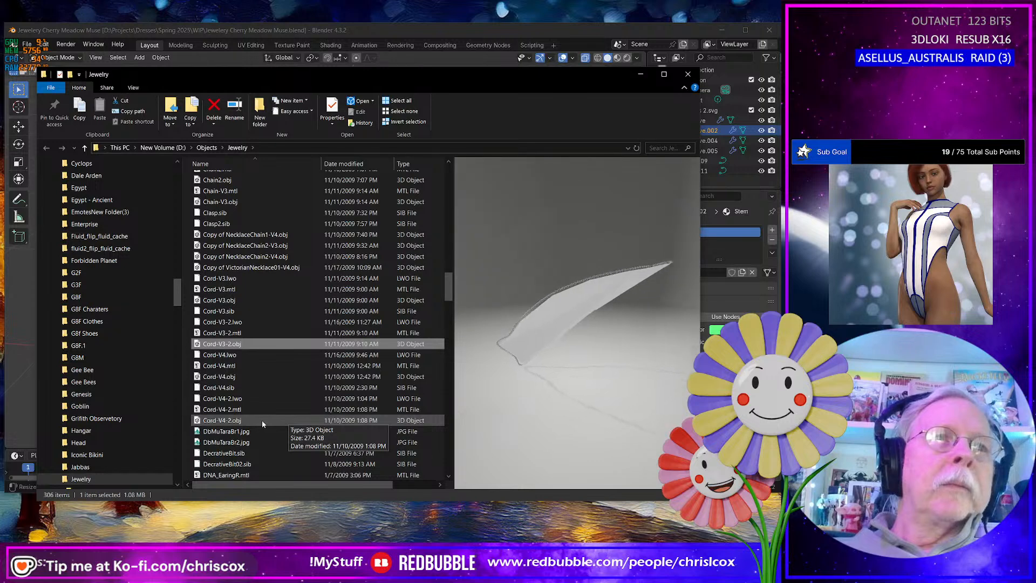
pyautogui.click(265, 420)
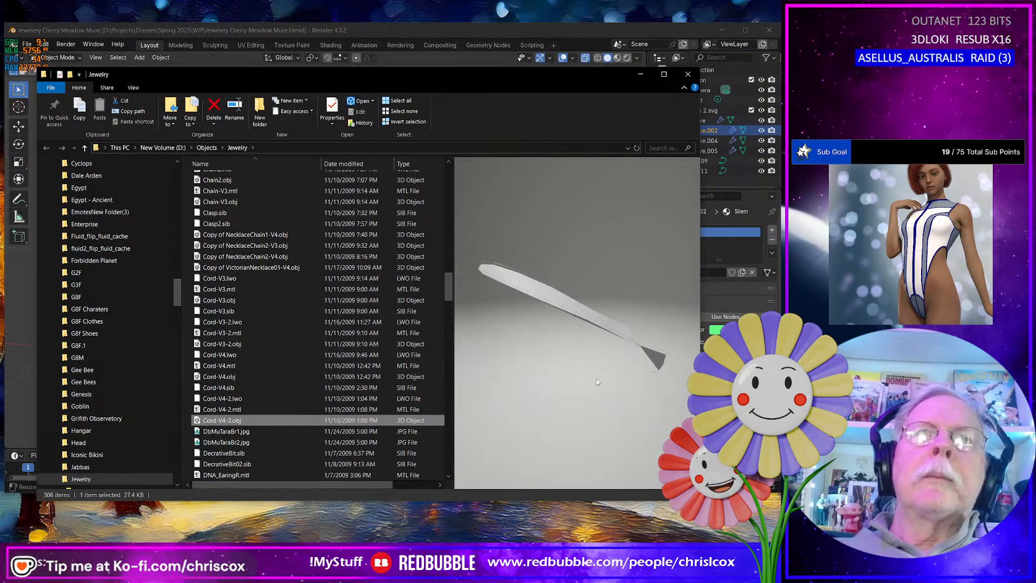
pyautogui.click(558, 309)
pyautogui.scroll(5, 557, 309)
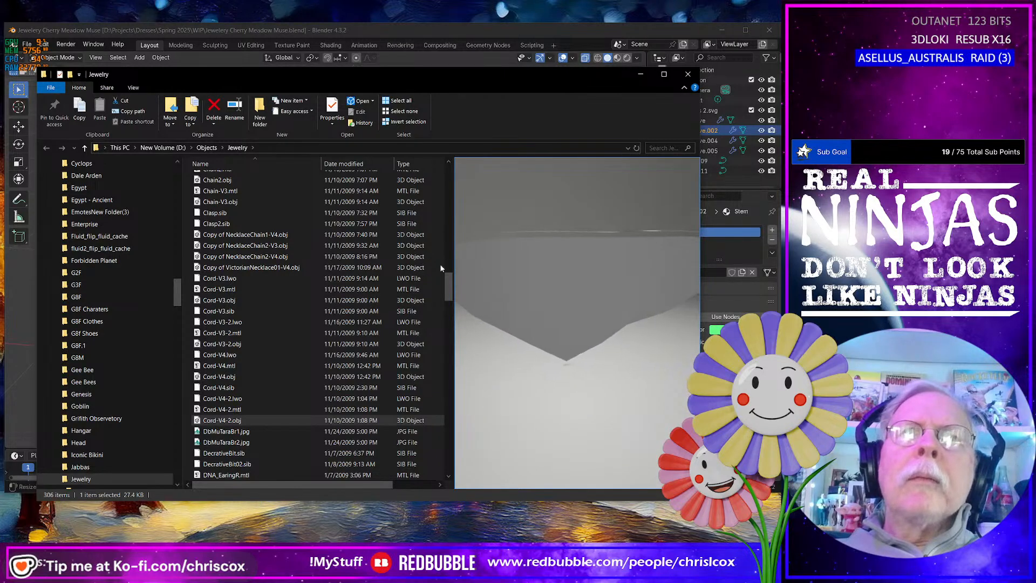
# Look past the gem and pendant files and preview the necklace models NecklaceChain1-V3.obj and NecklaceChain2-V3.obj
pyautogui.scroll(-2, 300, 389)
pyautogui.scroll(-6, 301, 393)
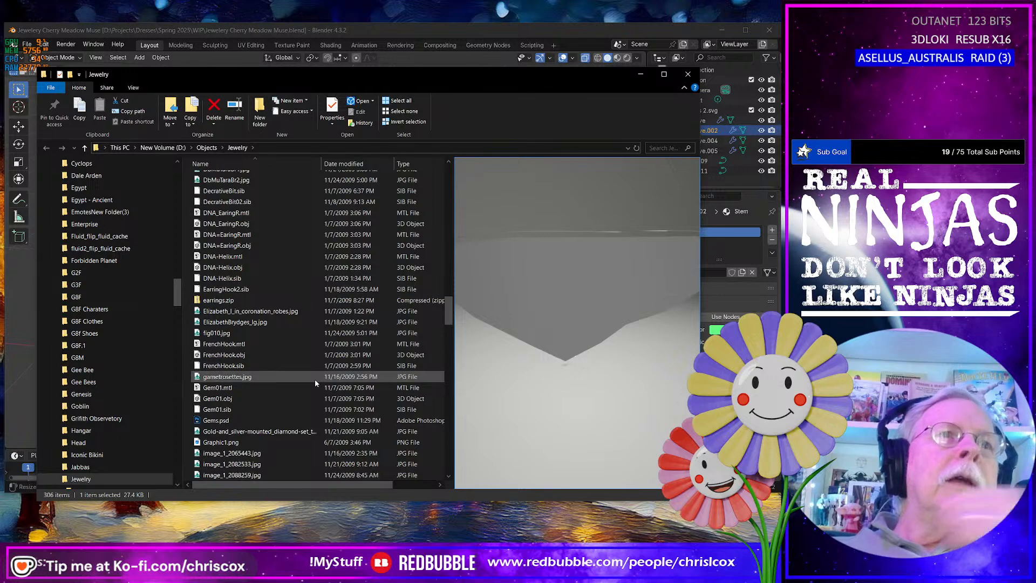
pyautogui.scroll(-6, 315, 379)
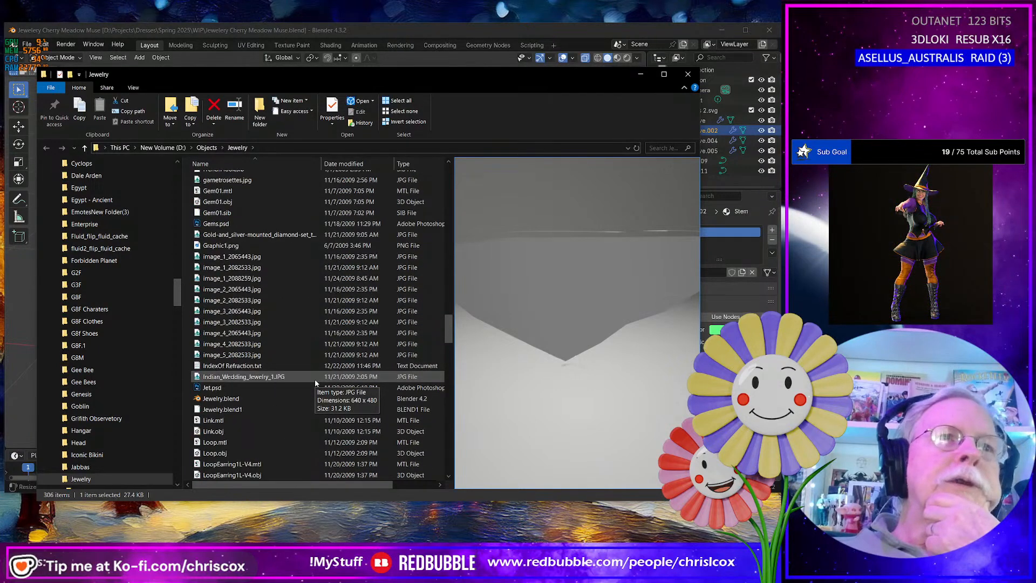
pyautogui.scroll(-2, 315, 379)
pyautogui.scroll(-5, 334, 364)
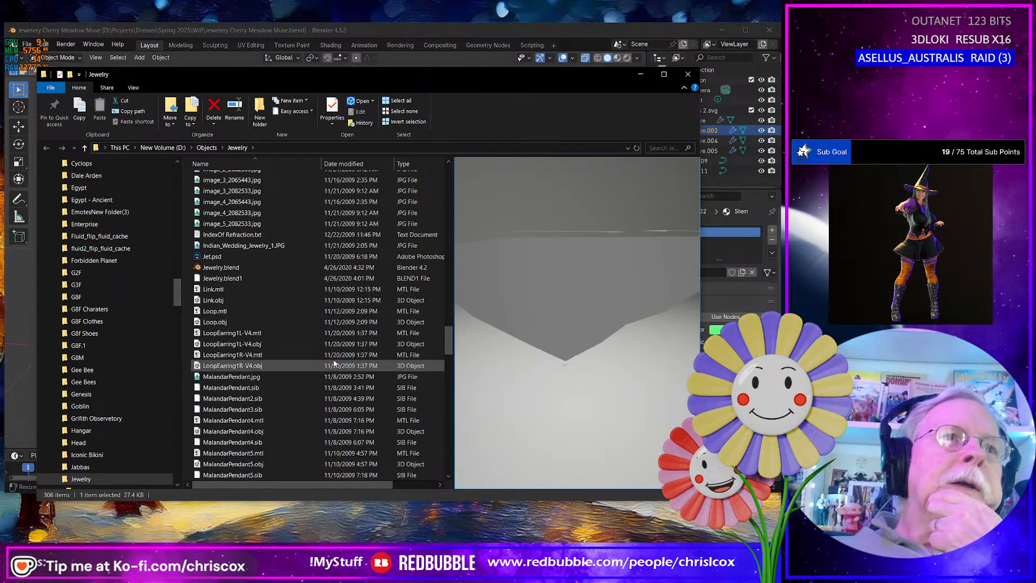
pyautogui.scroll(-3, 334, 363)
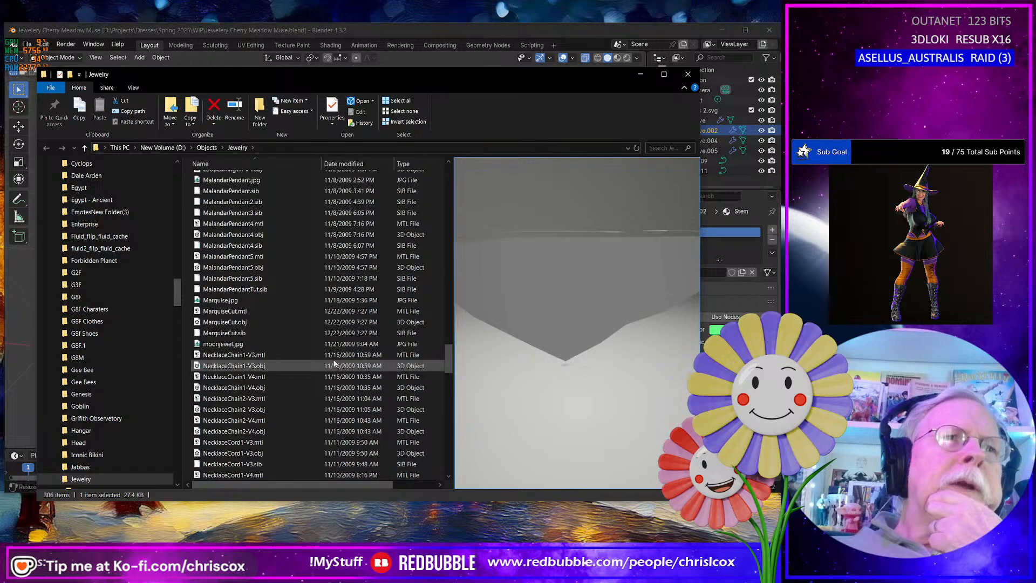
pyautogui.click(278, 366)
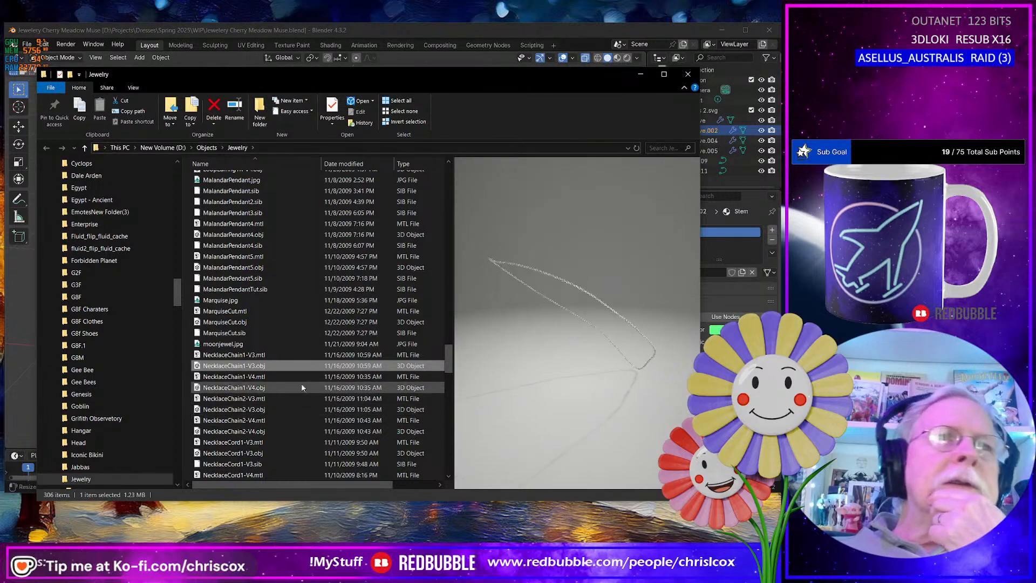
pyautogui.click(273, 408)
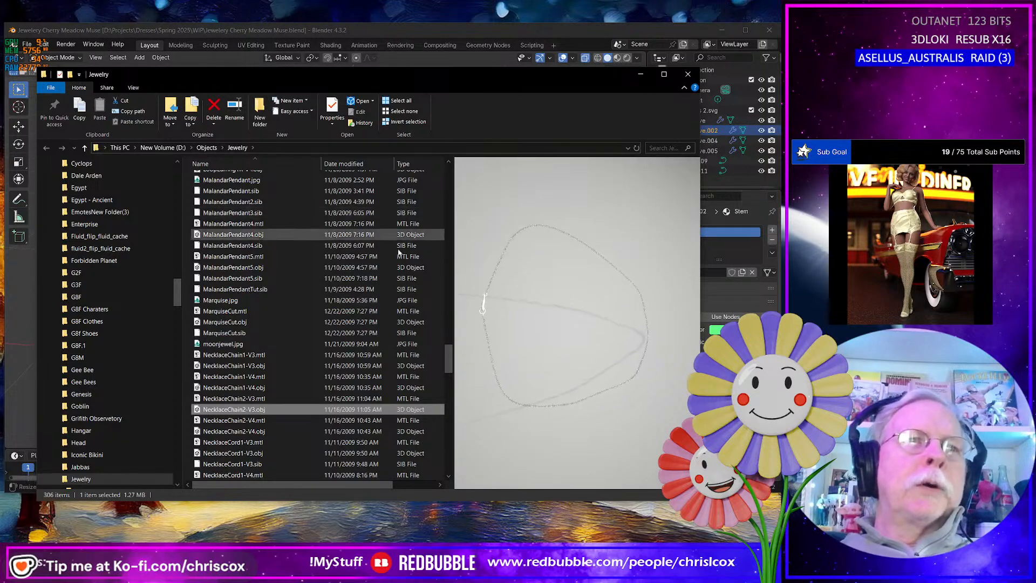
# Preview the pearl necklace NecklacePearls1-V3.obj and the chain necklace NecklaceChain2-V4.obj
pyautogui.scroll(-1, 331, 360)
pyautogui.scroll(-3, 331, 361)
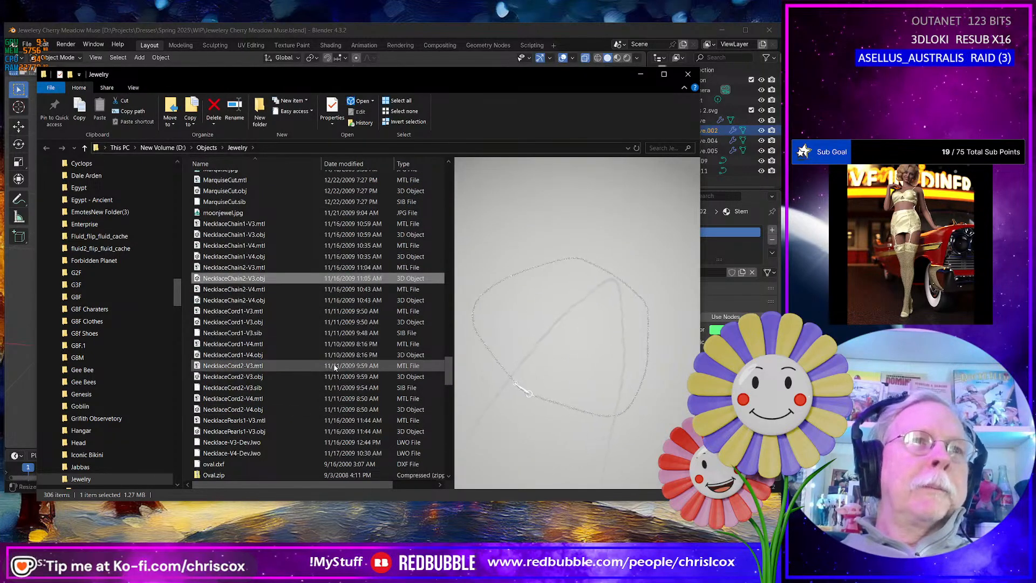
pyautogui.click(266, 432)
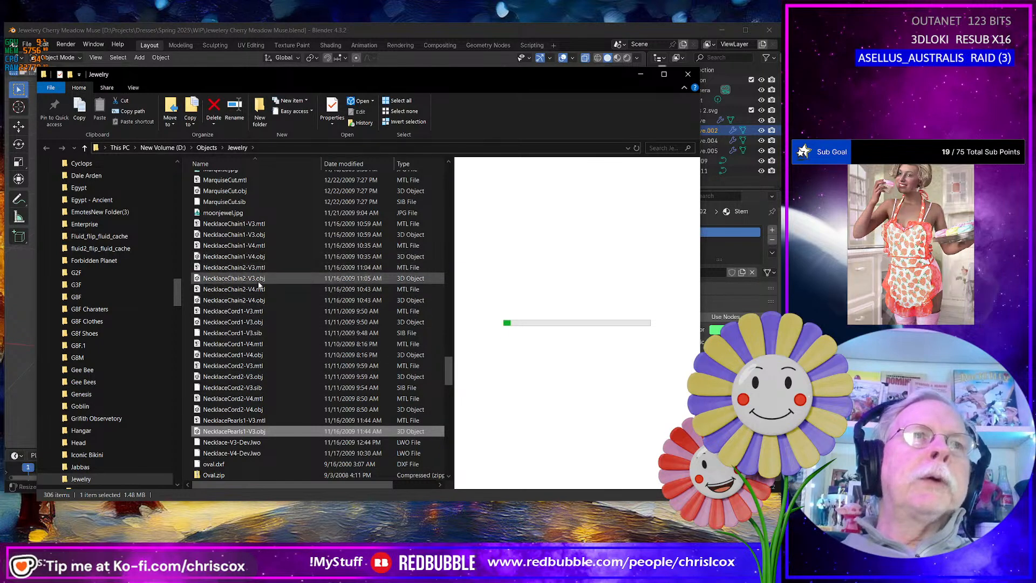
pyautogui.click(260, 301)
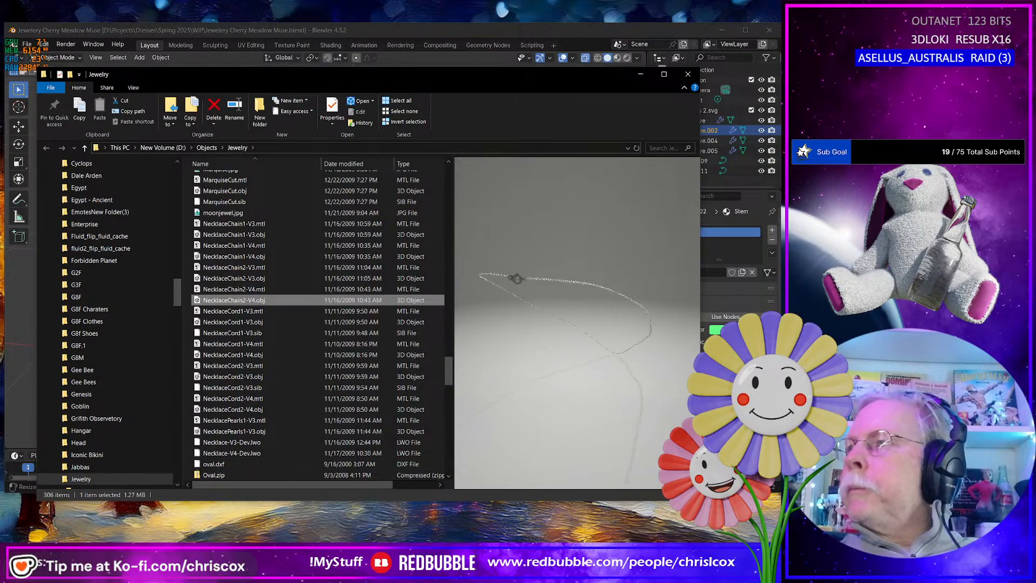
# Switch to Blender and import the figure G9.obj from D:\Projects\G9 as a Wavefront OBJ into the cherry scene
pyautogui.hotkey('alt', 'Tab')
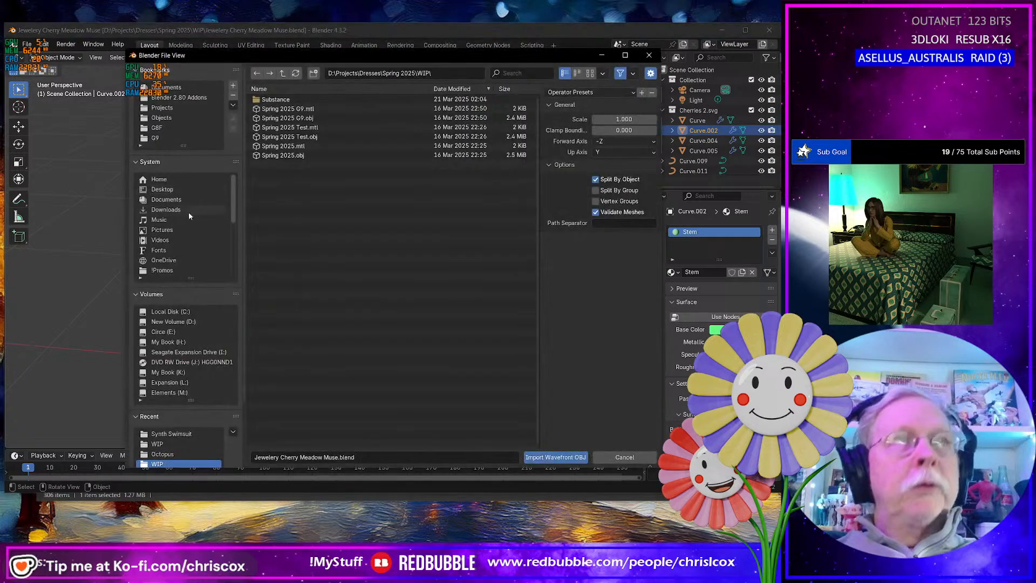
pyautogui.click(162, 137)
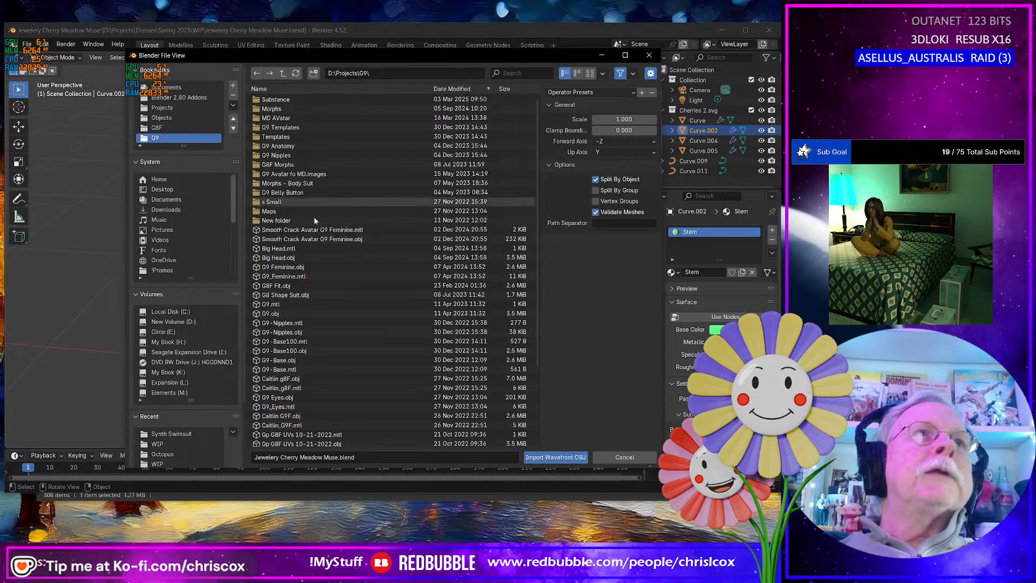
pyautogui.click(284, 315)
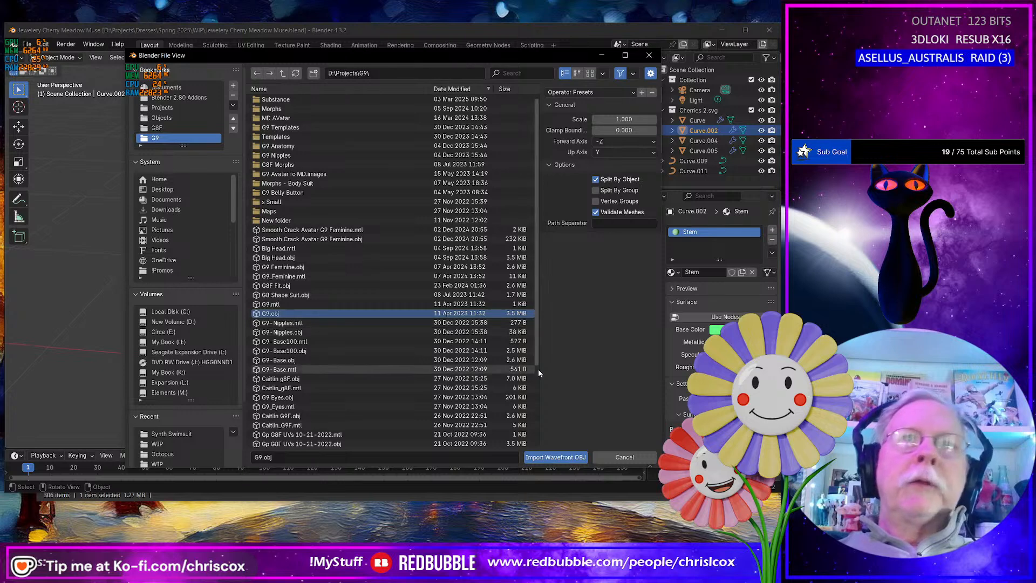
pyautogui.press('Return')
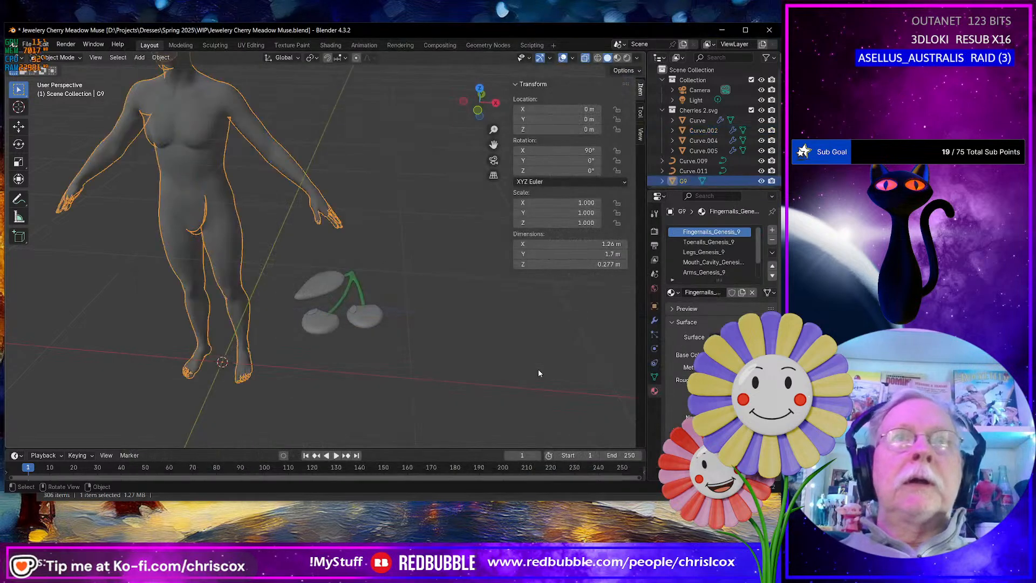
# Import NecklaceChain2-V4.obj from D:\Objects\Jewelry as a Wavefront OBJ, sorting the folder list by name to find it
pyautogui.keyDown('shift'); pyautogui.moveTo(362, 347); pyautogui.dragTo(428, 123, button='middle'); pyautogui.keyUp('shift')
pyautogui.moveTo(368, 258); pyautogui.dragTo(366, 234, button='middle')
pyautogui.hotkey('ctrl', 'i')
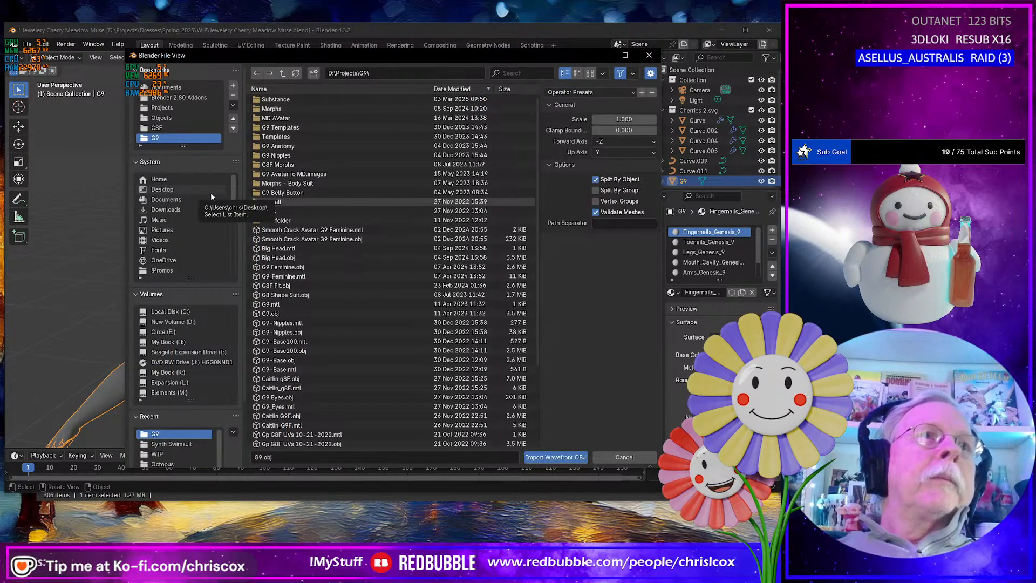
pyautogui.click(170, 119)
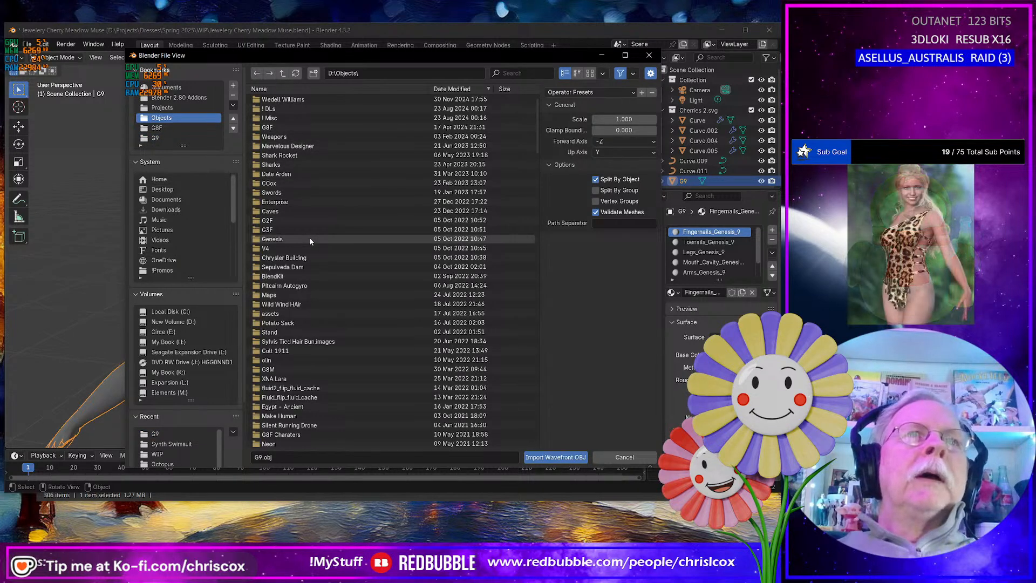
pyautogui.click(275, 88)
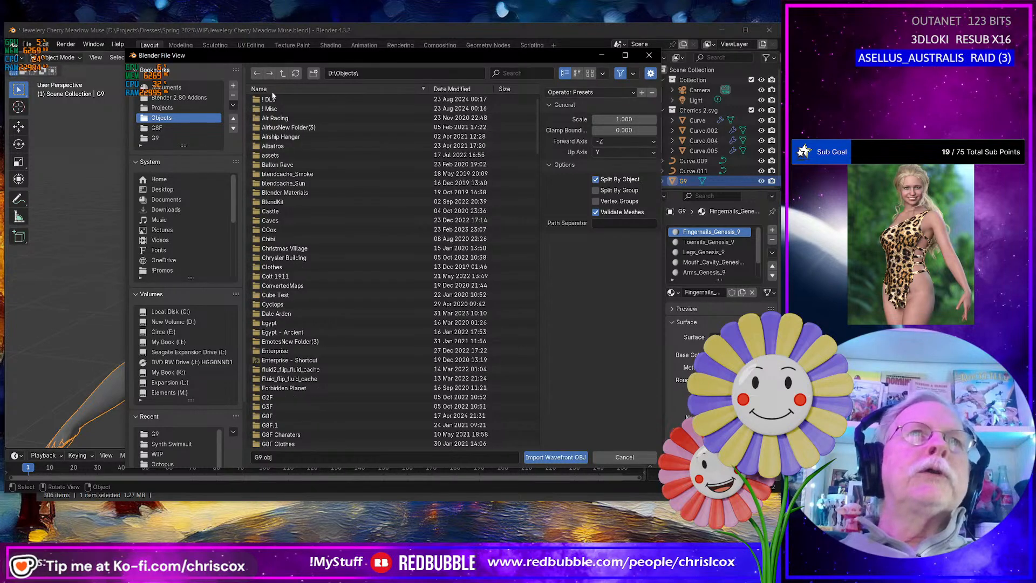
pyautogui.scroll(-10, 306, 199)
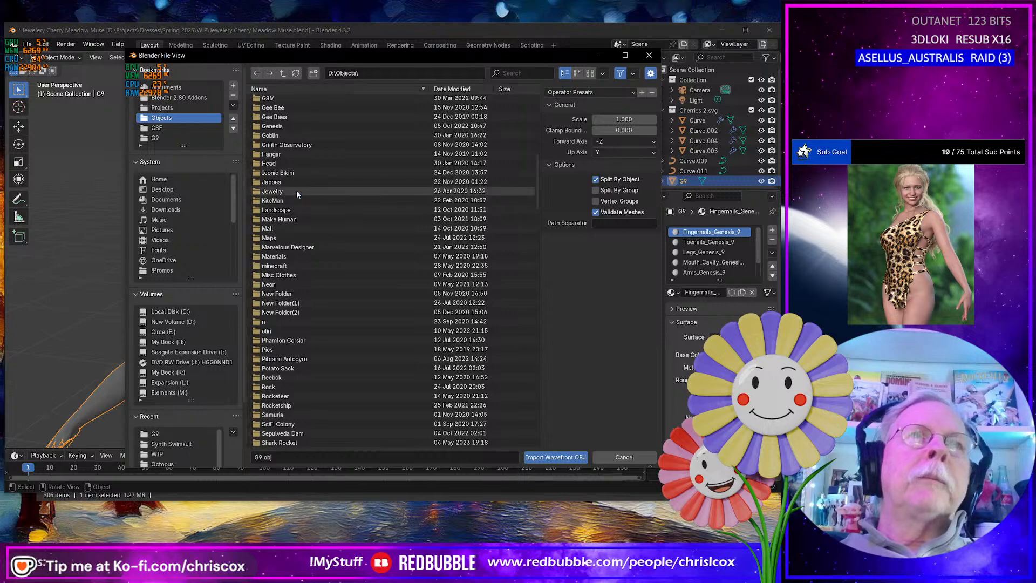
pyautogui.click(296, 191)
pyautogui.scroll(-20, 325, 278)
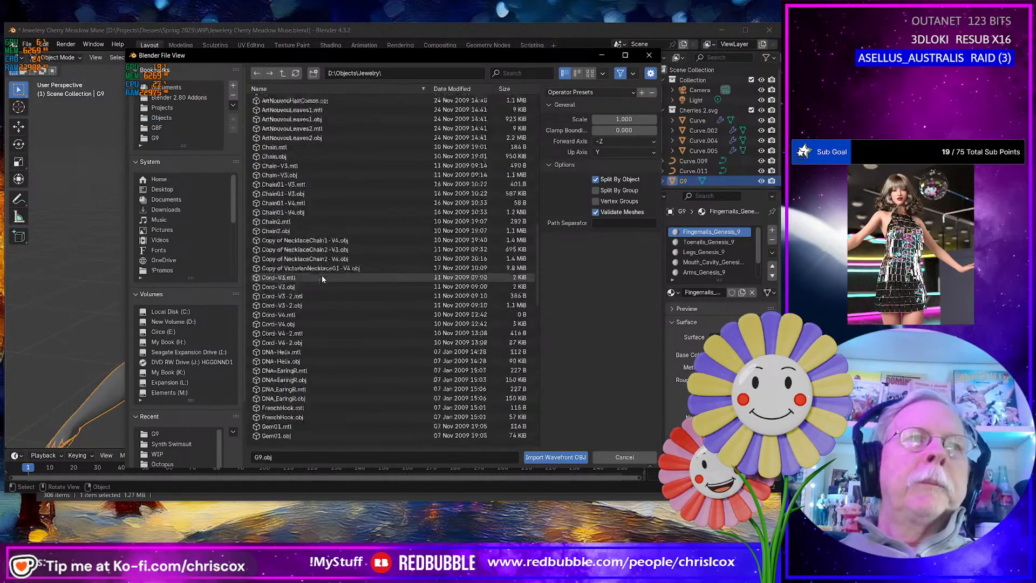
pyautogui.scroll(2, 318, 279)
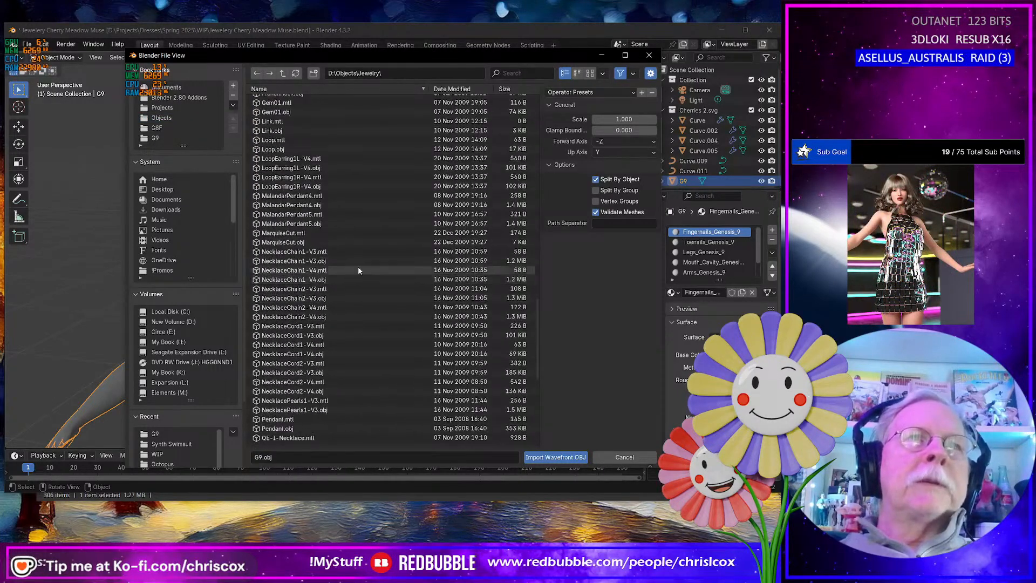
pyautogui.click(318, 317)
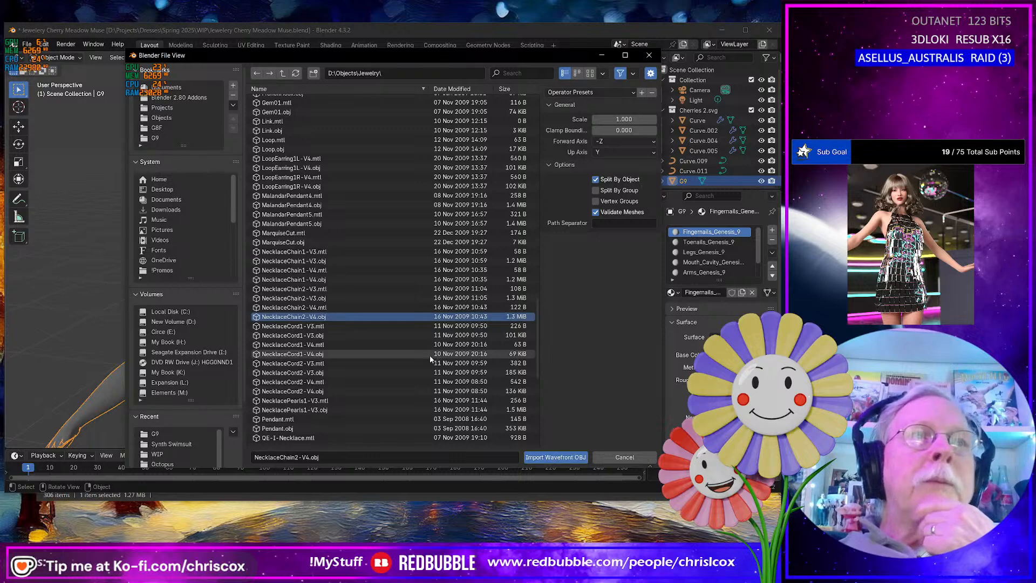
pyautogui.click(559, 457)
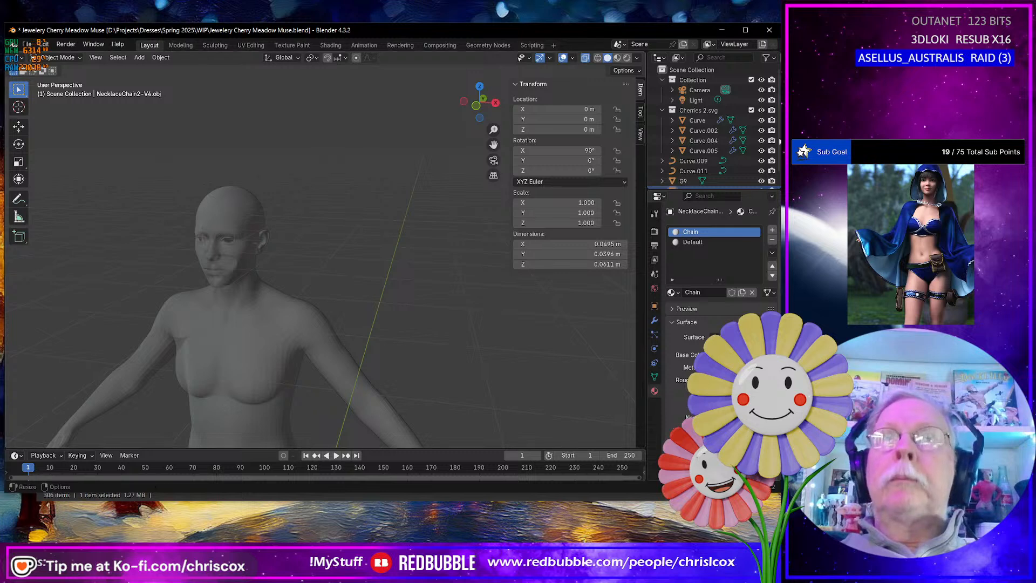
# Scale the imported necklace chain uniformly to about 2.316
pyautogui.scroll(-1, 708, 154)
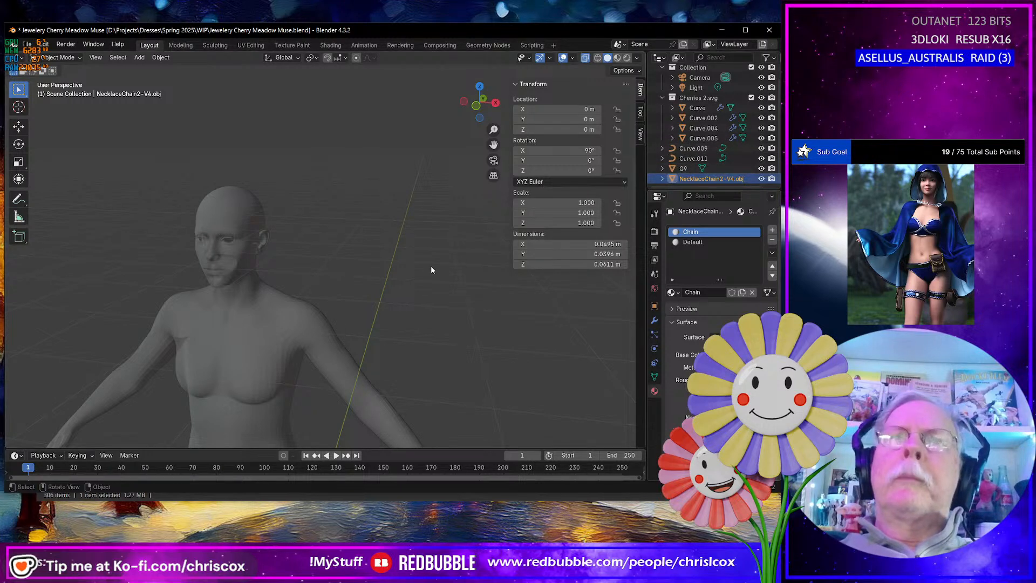
pyautogui.press('KP_Decimal')
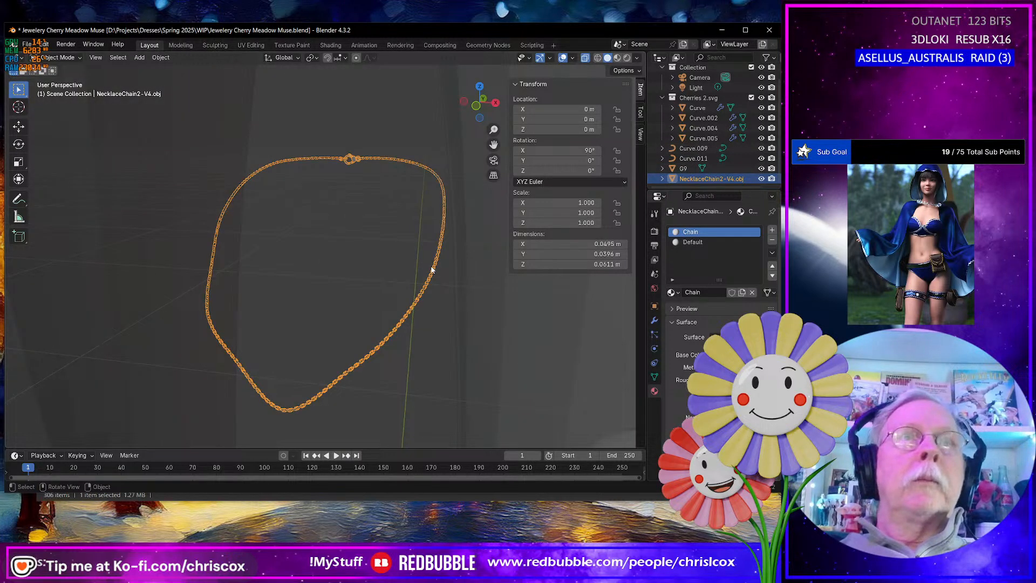
pyautogui.scroll(2, 423, 300)
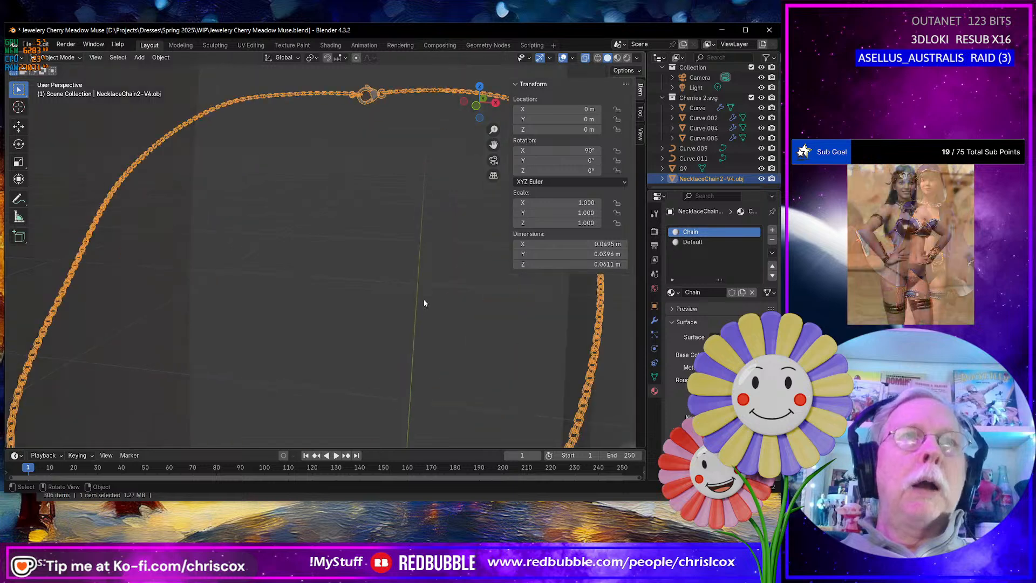
pyautogui.scroll(-10, 421, 301)
pyautogui.moveTo(421, 303)
pyautogui.mouseDown(button='middle')
pyautogui.moveTo(258, 285)
pyautogui.moveTo(422, 286)
pyautogui.moveTo(406, 297)
pyautogui.mouseUp(button='middle')
pyautogui.press('s')
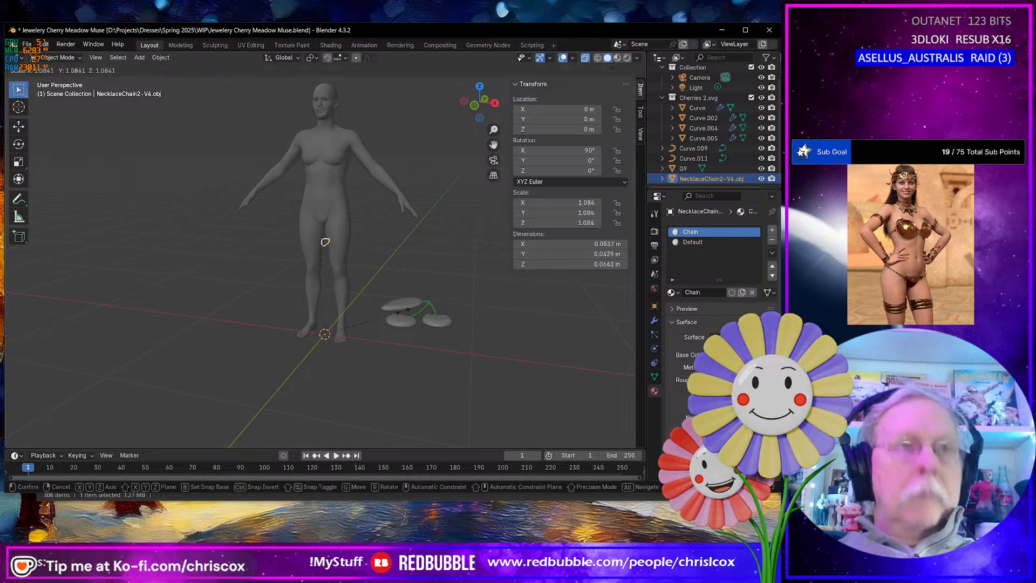
pyautogui.click(487, 286)
# Delete all vertices of the necklace mesh except the clasp and its end rings, which use the Default material
pyautogui.moveTo(488, 290); pyautogui.dragTo(214, 320, button='middle')
pyautogui.press('KP_Decimal')
pyautogui.scroll(7, 275, 324)
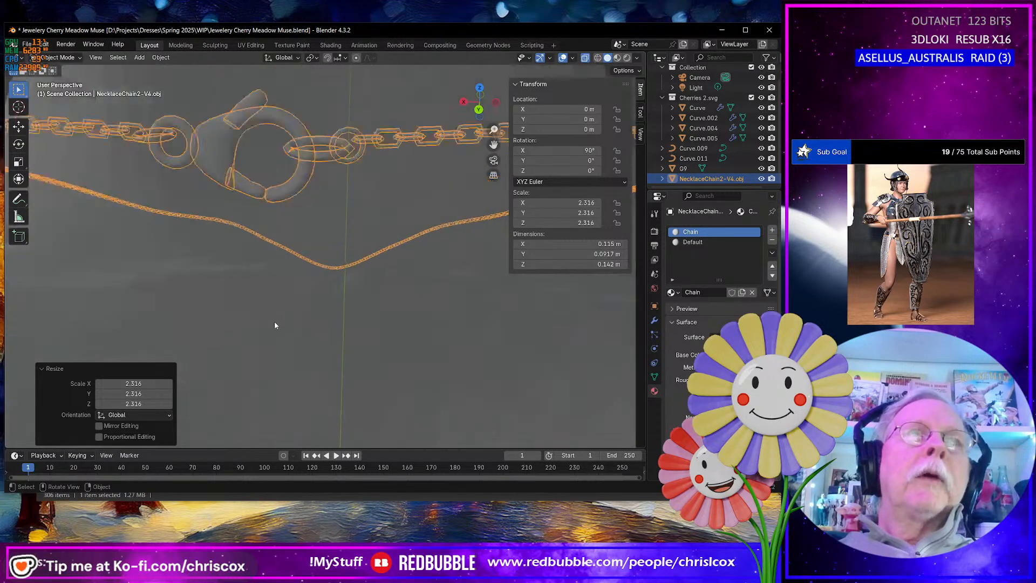
pyautogui.scroll(-3, 274, 324)
pyautogui.scroll(1, 275, 324)
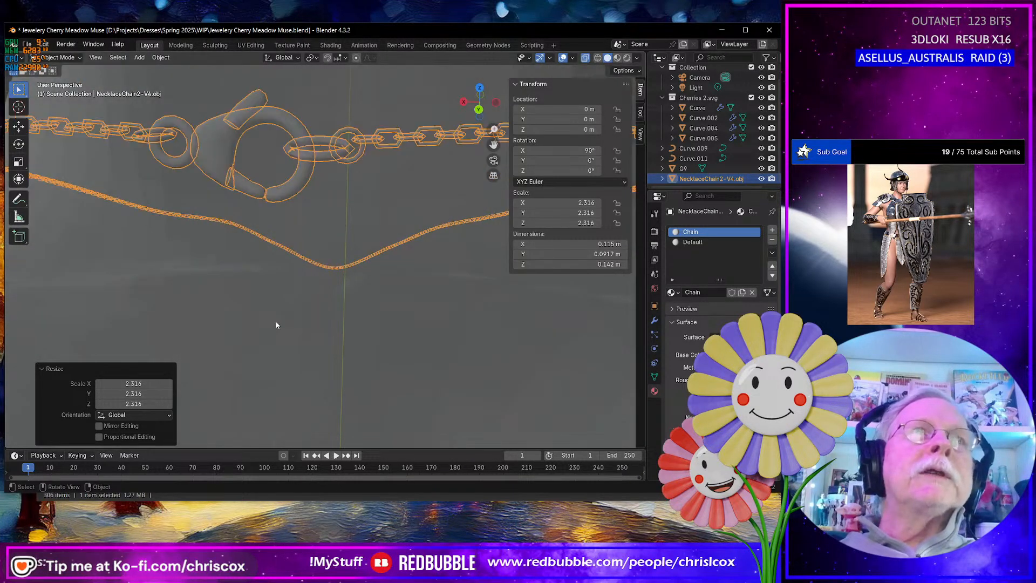
pyautogui.keyDown('shift'); pyautogui.moveTo(276, 325); pyautogui.dragTo(286, 342, button='middle'); pyautogui.keyUp('shift')
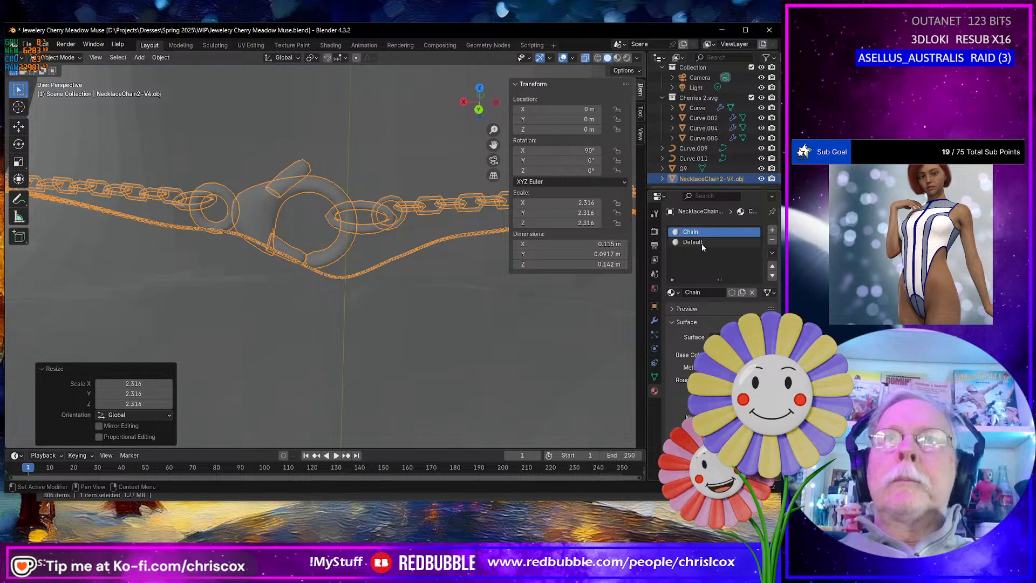
pyautogui.press('Tab')
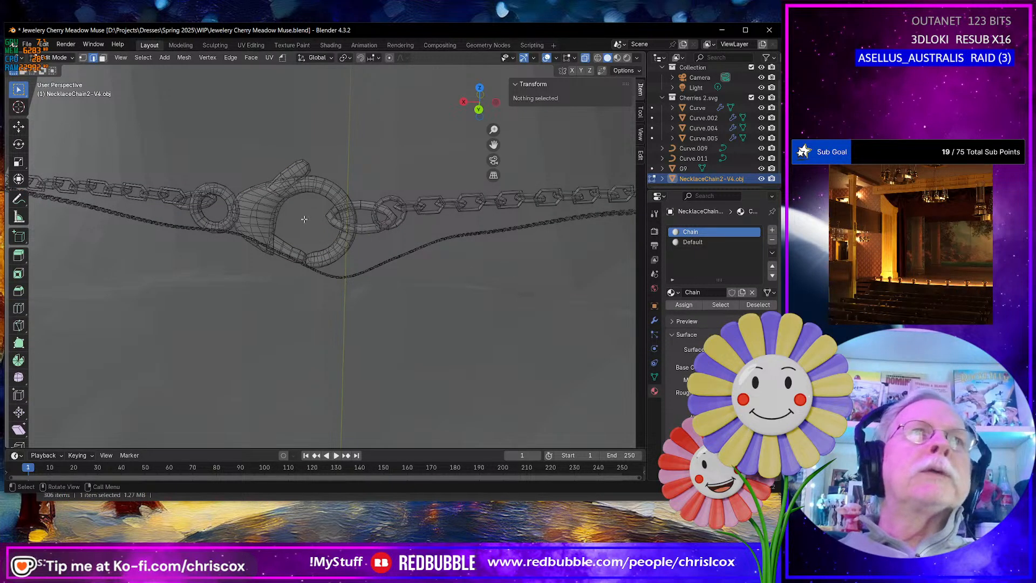
pyautogui.hotkey('ctrl', 'z')
pyautogui.hotkey('ctrl', 'shift', 'z')
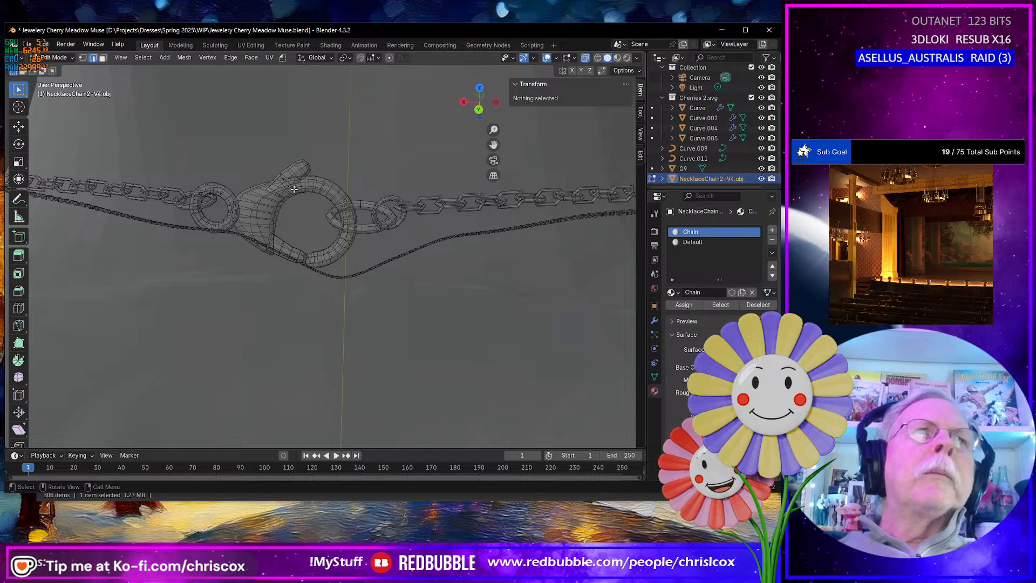
pyautogui.click(294, 189)
pyautogui.moveTo(362, 200); pyautogui.dragTo(370, 206, button='middle')
pyautogui.click(693, 241)
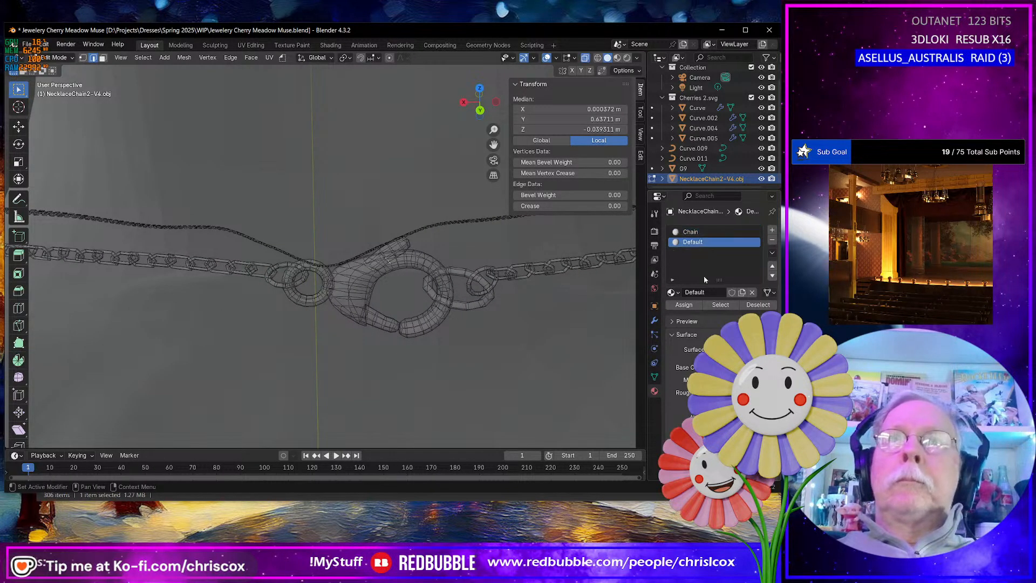
pyautogui.click(721, 304)
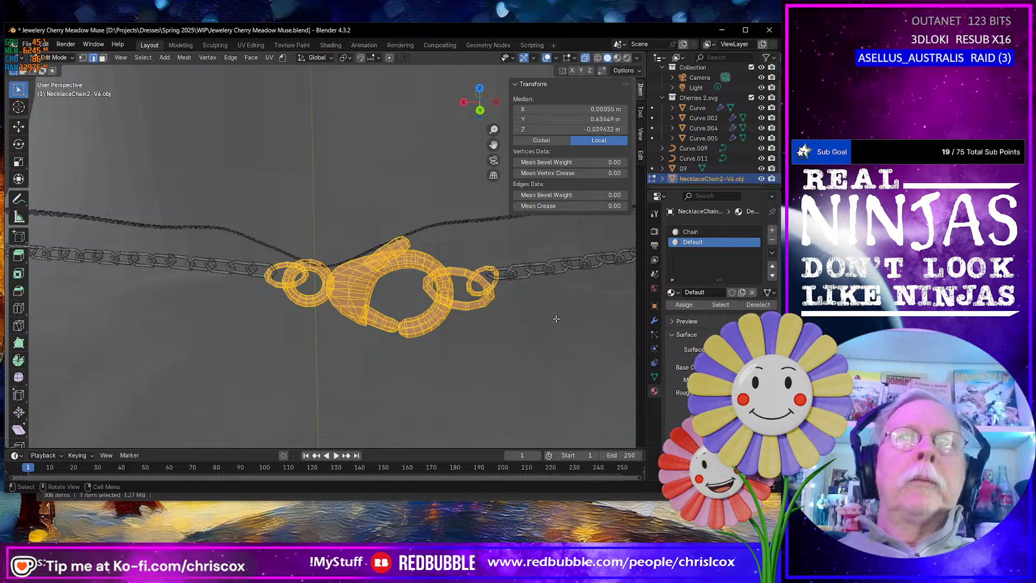
pyautogui.hotkey('ctrl', 'i')
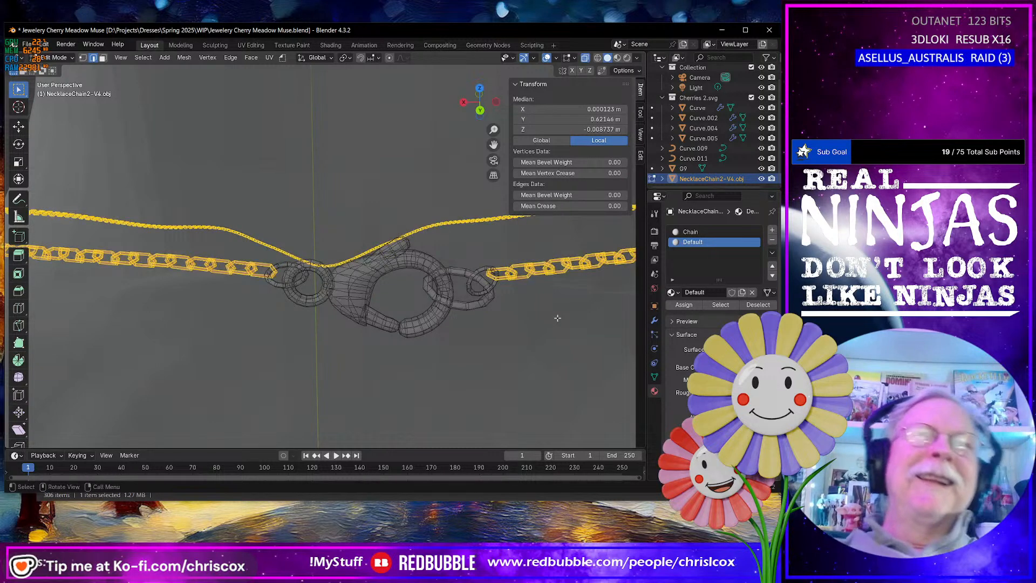
pyautogui.press('x')
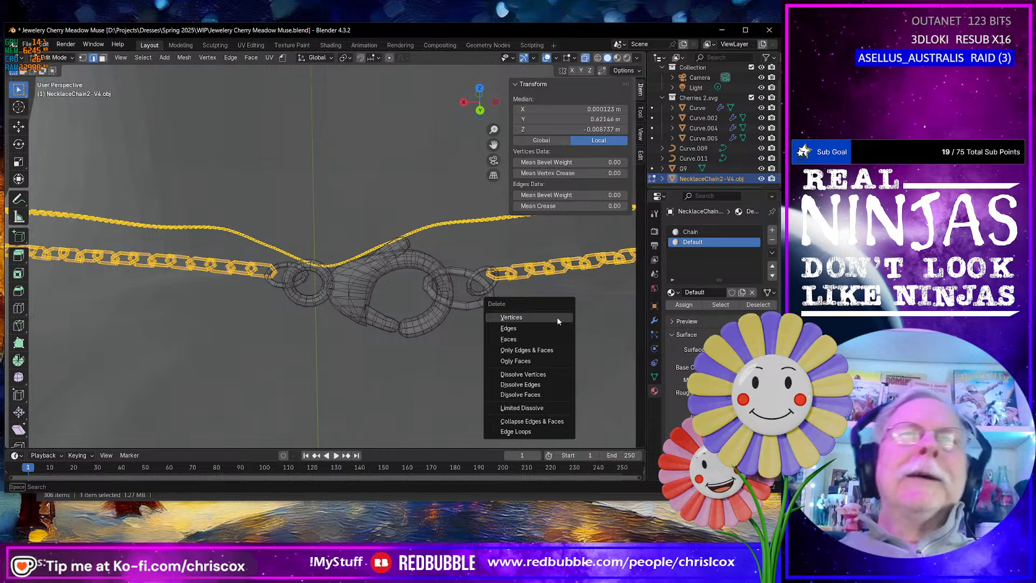
pyautogui.click(557, 321)
# Examine the size and position of the remaining clasp against the figure's neck from several angles
pyautogui.moveTo(432, 337); pyautogui.dragTo(306, 313, button='middle')
pyautogui.scroll(-9, 428, 332)
pyautogui.scroll(6, 368, 338)
pyautogui.scroll(-6, 295, 306)
pyautogui.scroll(3, 377, 328)
pyautogui.scroll(3, 310, 316)
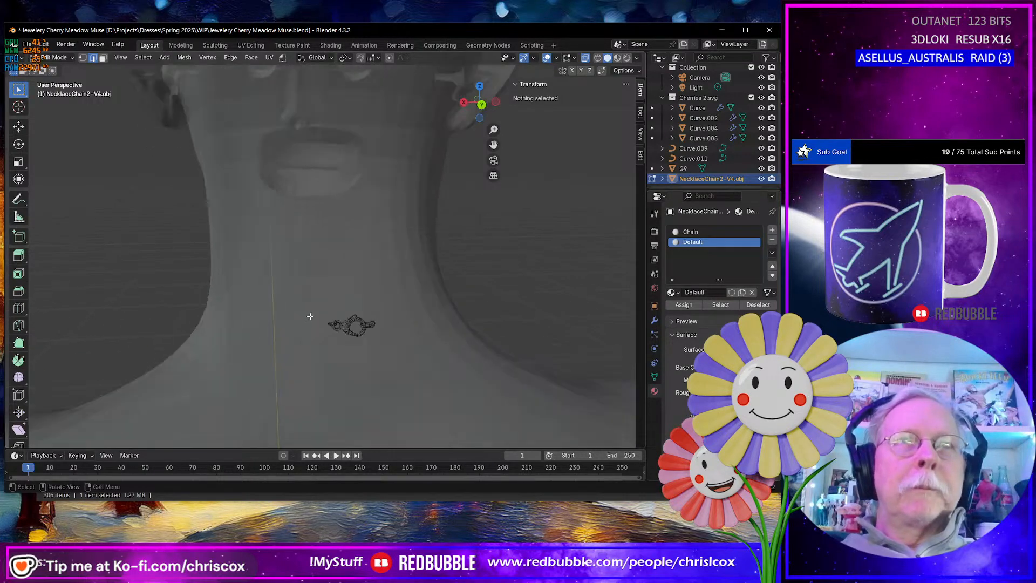
pyautogui.scroll(2, 310, 316)
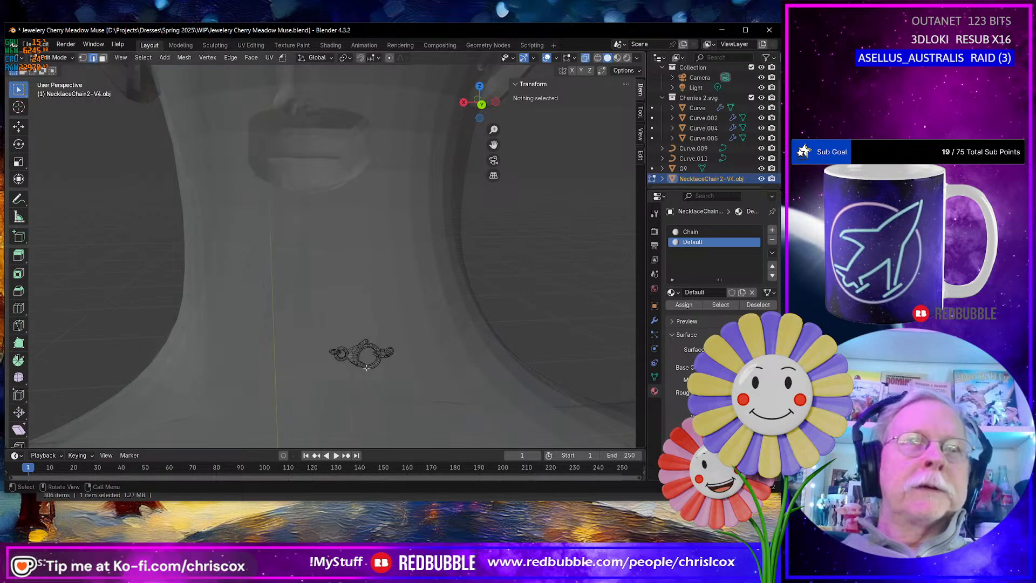
pyautogui.moveTo(364, 362); pyautogui.dragTo(419, 356, button='middle')
pyautogui.scroll(2, 409, 372)
pyautogui.scroll(-6, 409, 373)
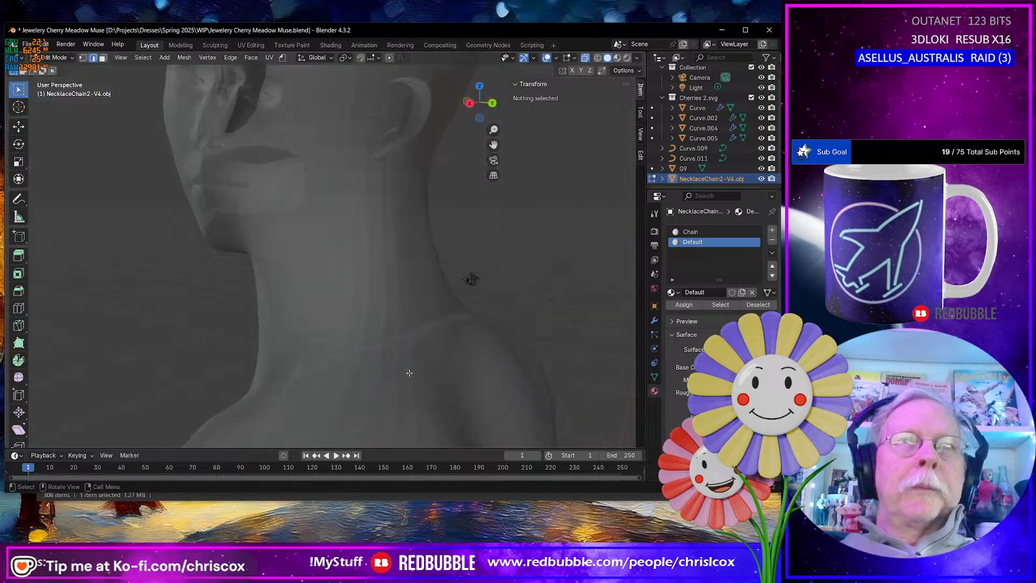
pyautogui.moveTo(347, 355); pyautogui.dragTo(459, 338, button='middle')
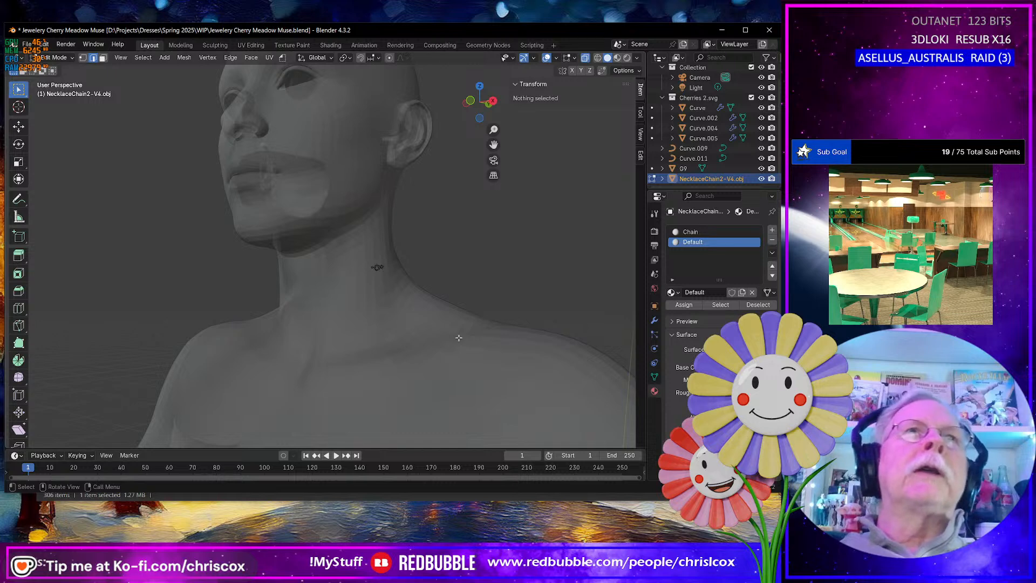
pyautogui.moveTo(458, 337); pyautogui.dragTo(476, 347, button='middle')
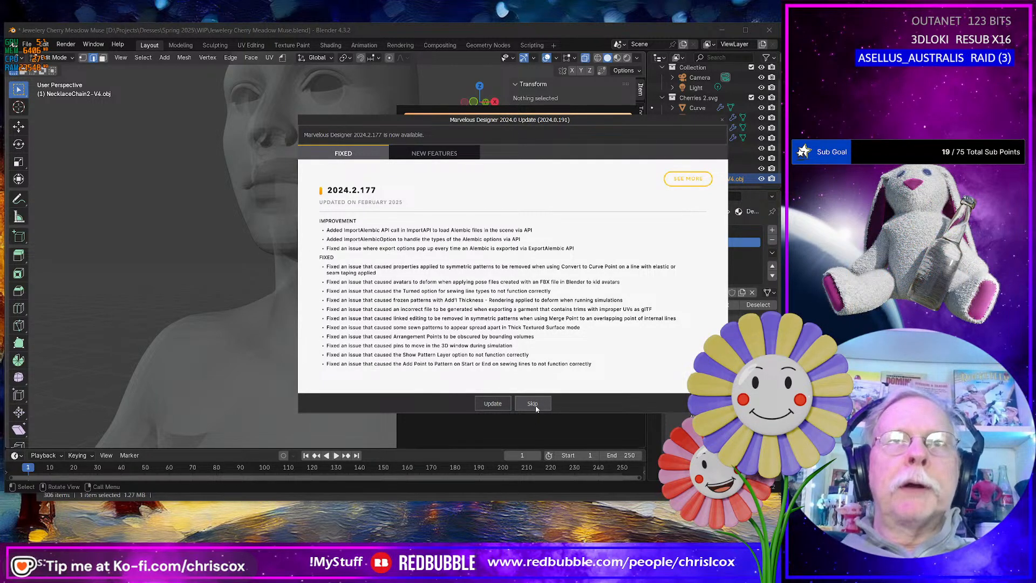
# Dismiss the Marvelous Designer update notice and, back in Blender, import AmberEaring2-R.obj from D:\Objects\Jewelry as a Wavefront OBJ
pyautogui.click(722, 120)
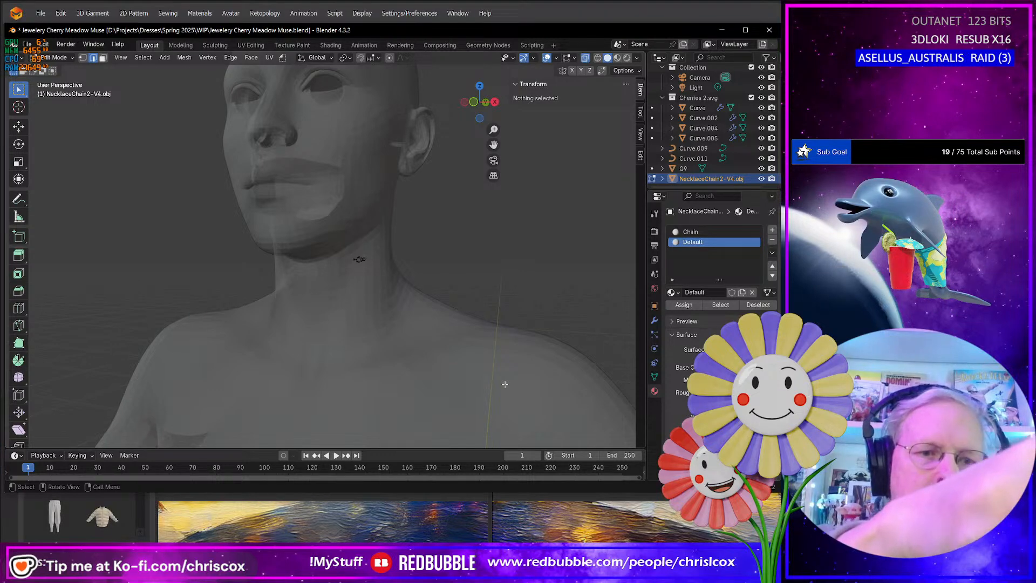
pyautogui.hotkey('ctrl', 'shift', 'i')
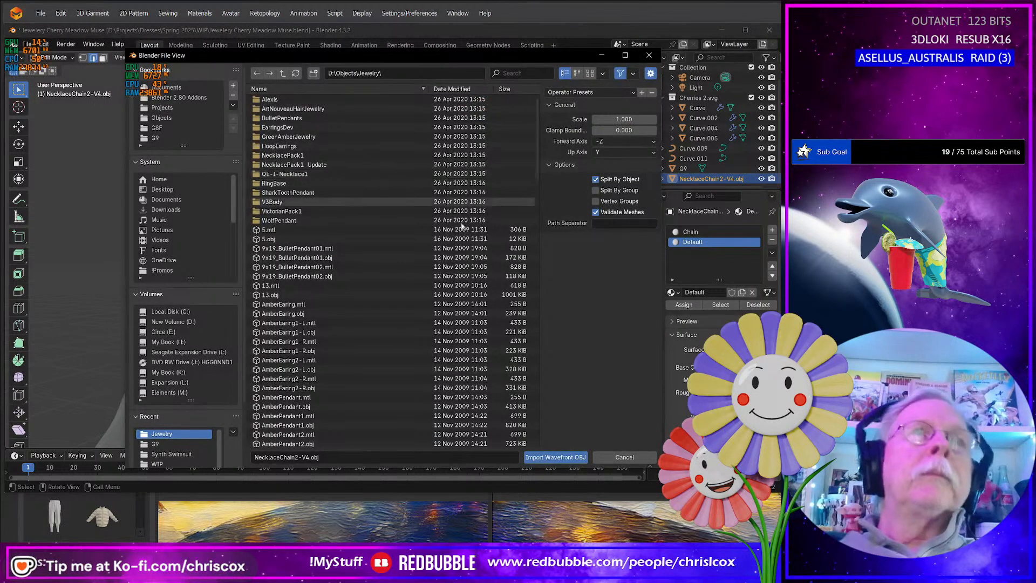
pyautogui.scroll(-6, 399, 279)
pyautogui.scroll(-10, 399, 276)
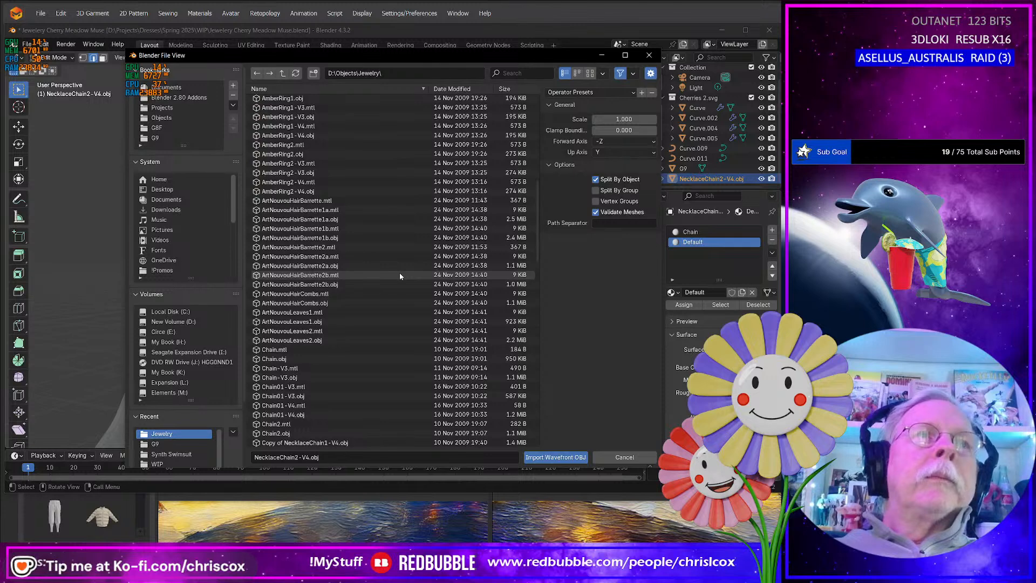
pyautogui.scroll(2, 338, 223)
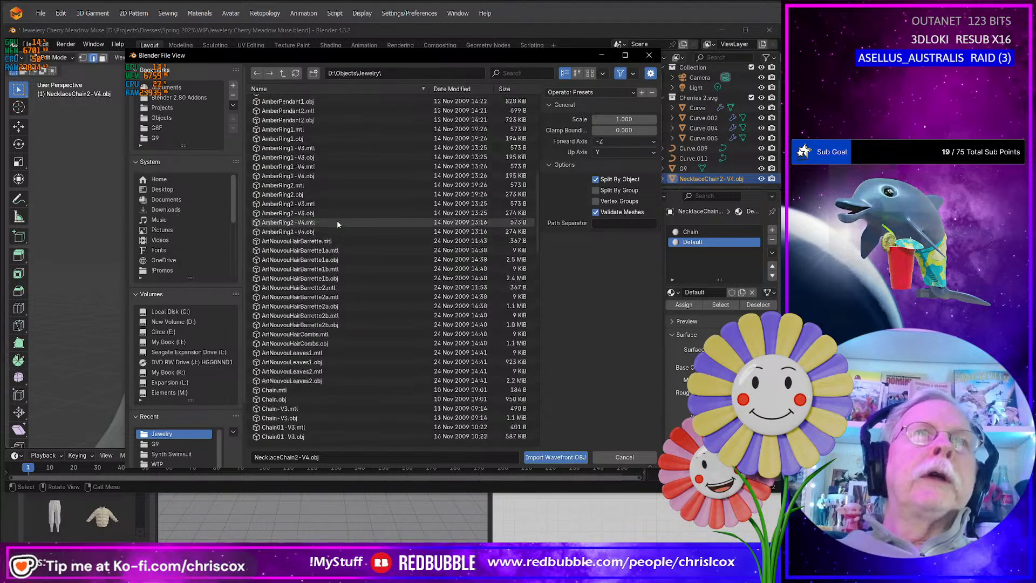
pyautogui.scroll(6, 337, 222)
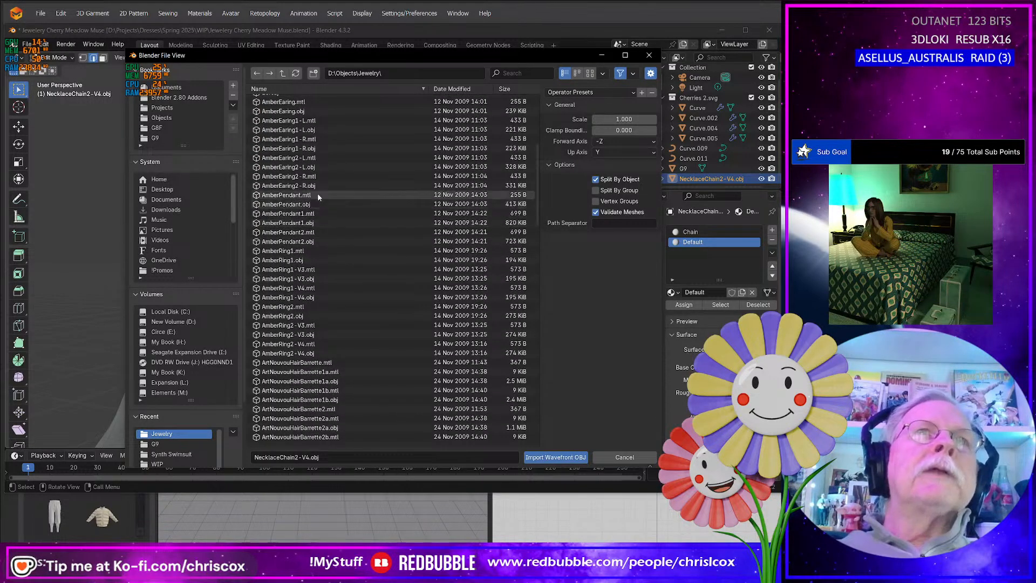
pyautogui.click(319, 186)
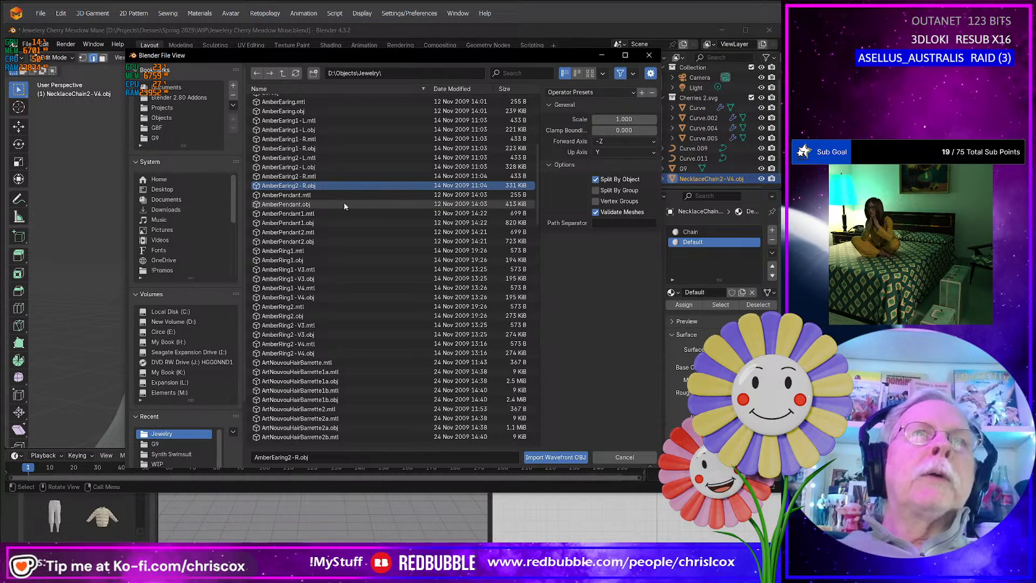
pyautogui.press('Return')
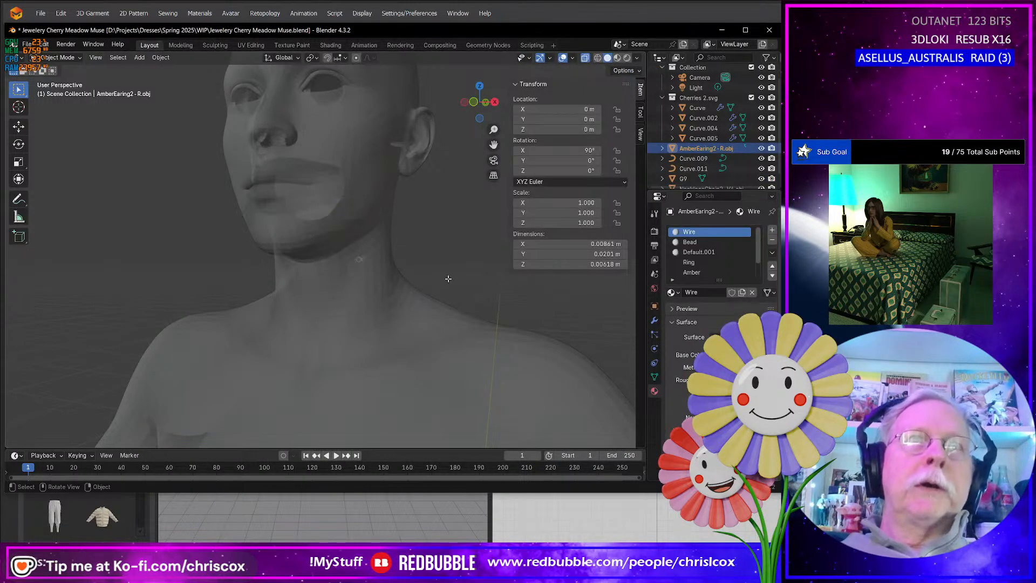
# Enter Edit Mode on the imported amber earring and select the geometry that uses the Wire and Bead materials
pyautogui.press('KP_Decimal')
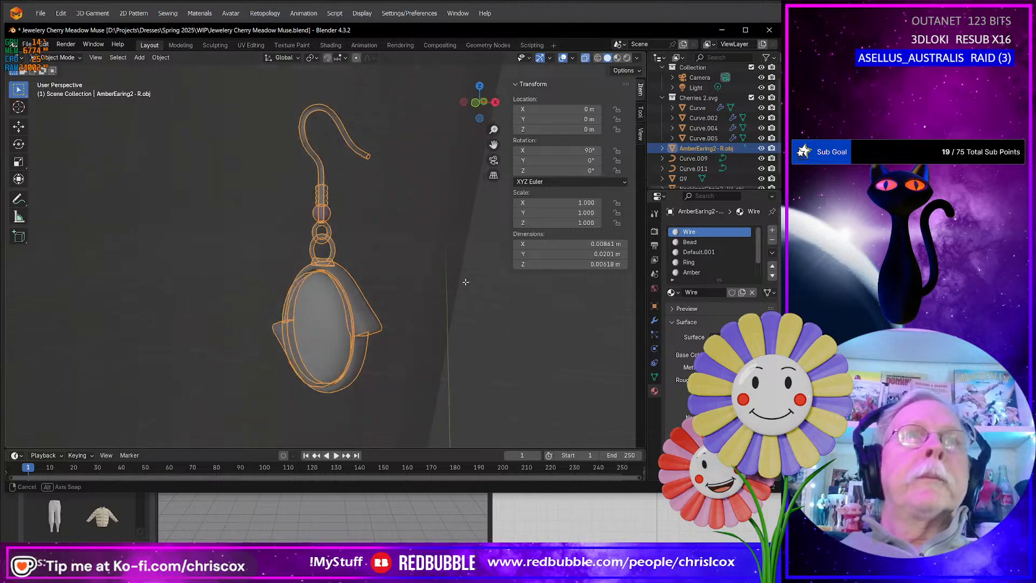
pyautogui.press('Tab')
pyautogui.moveTo(394, 293); pyautogui.dragTo(343, 252, button='middle')
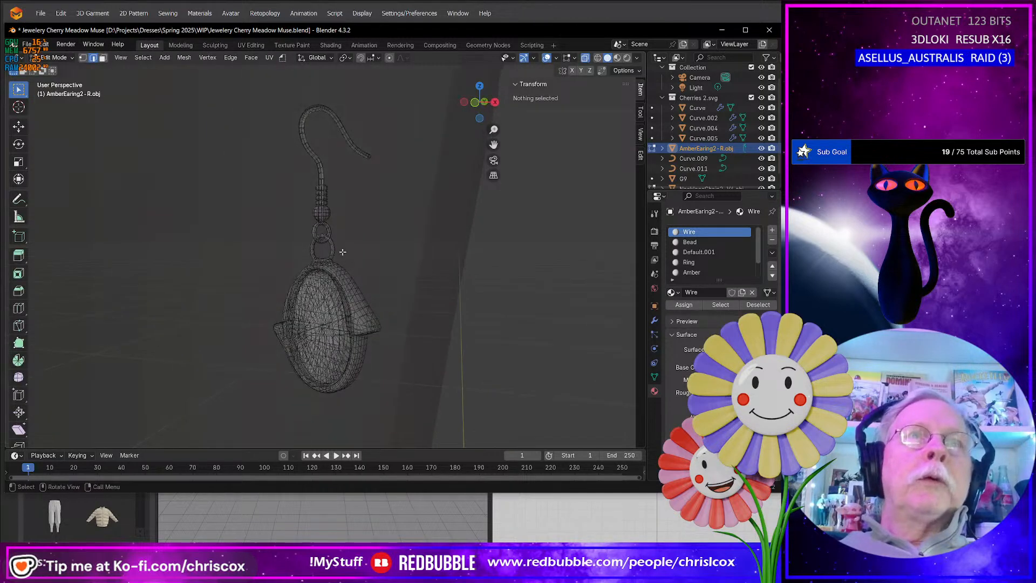
pyautogui.press('a')
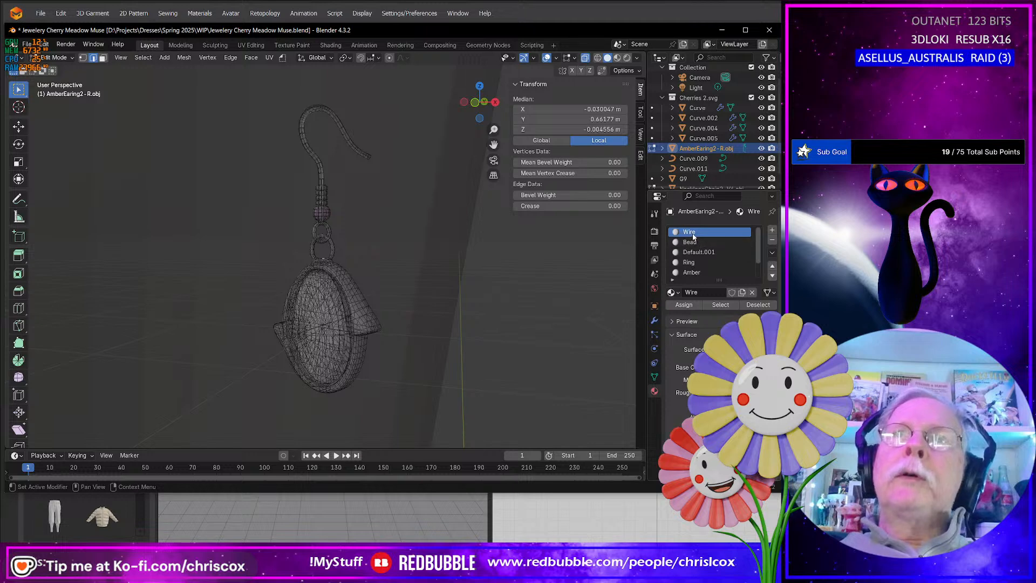
pyautogui.click(721, 304)
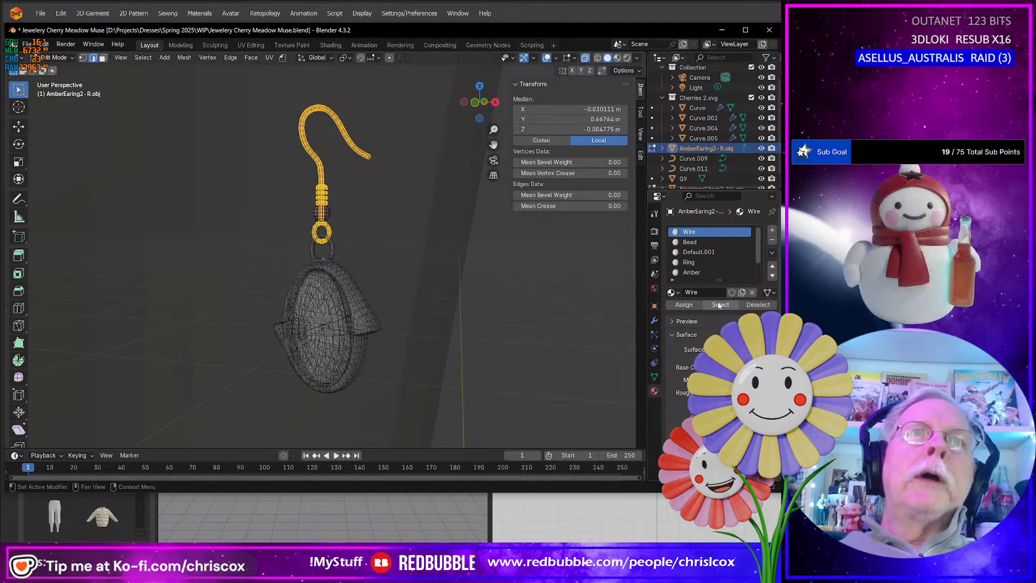
pyautogui.click(695, 247)
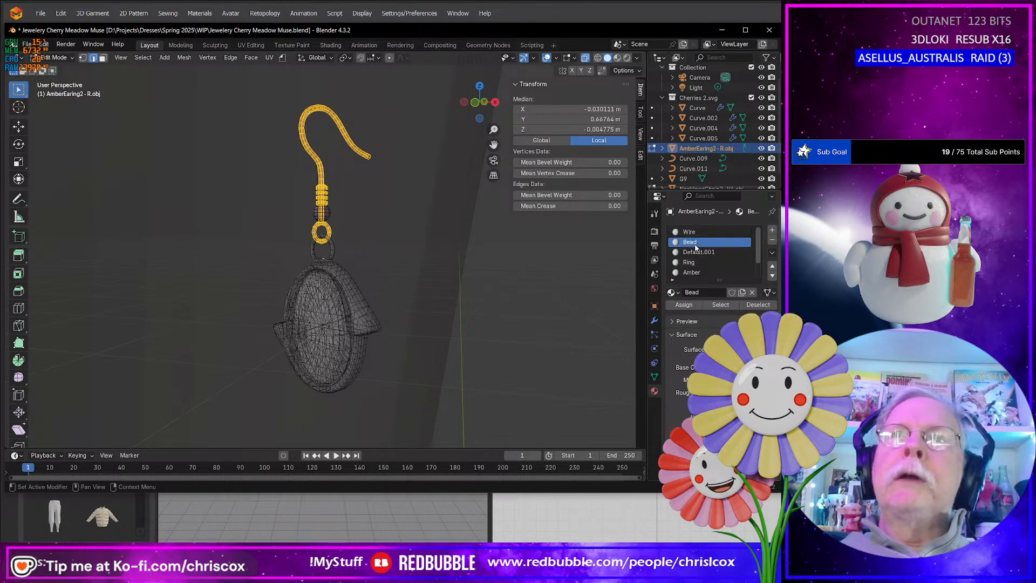
pyautogui.click(720, 304)
pyautogui.moveTo(410, 323); pyautogui.dragTo(380, 159, button='middle')
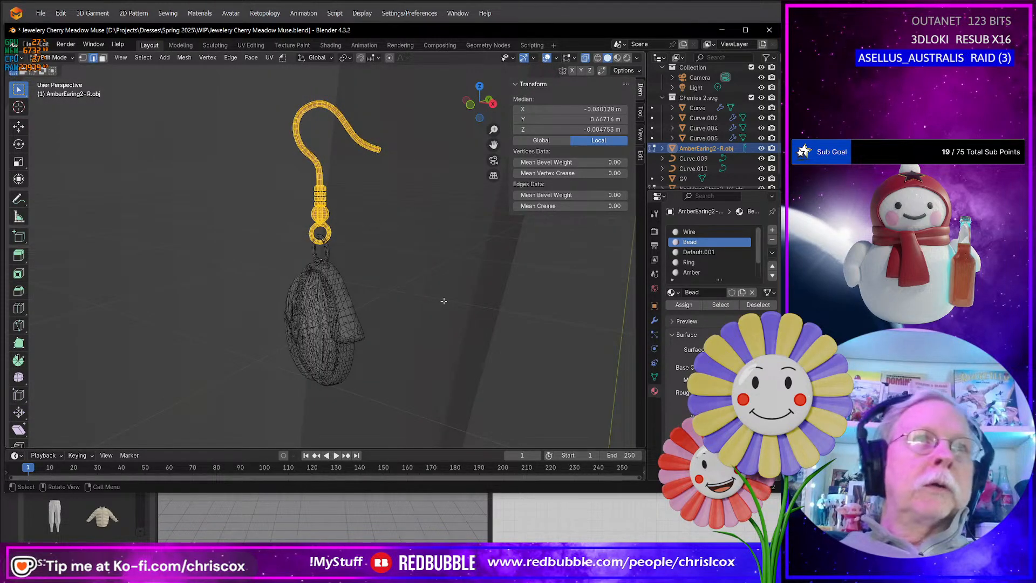
pyautogui.hotkey('ctrl', 'i')
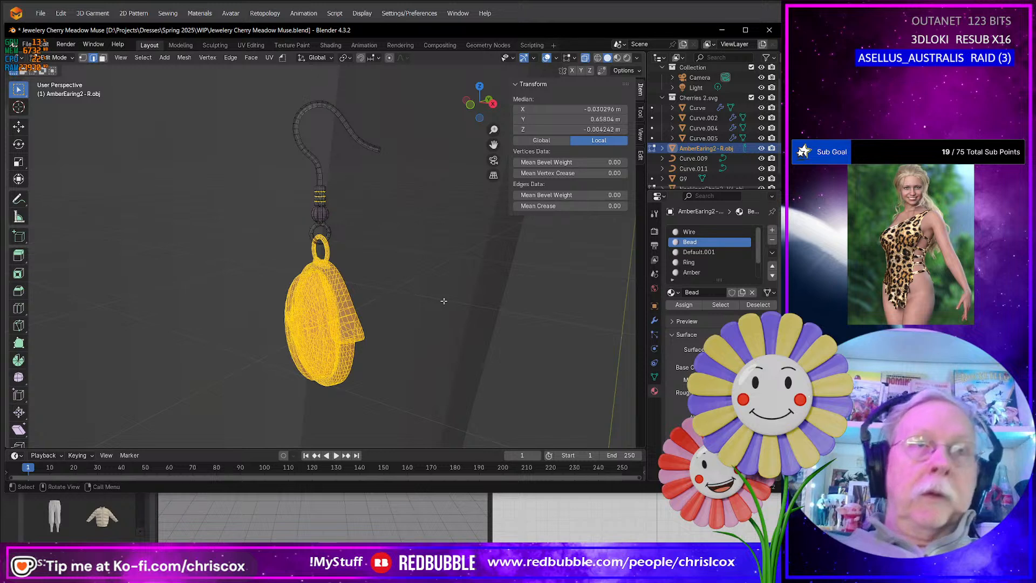
pyautogui.press('x')
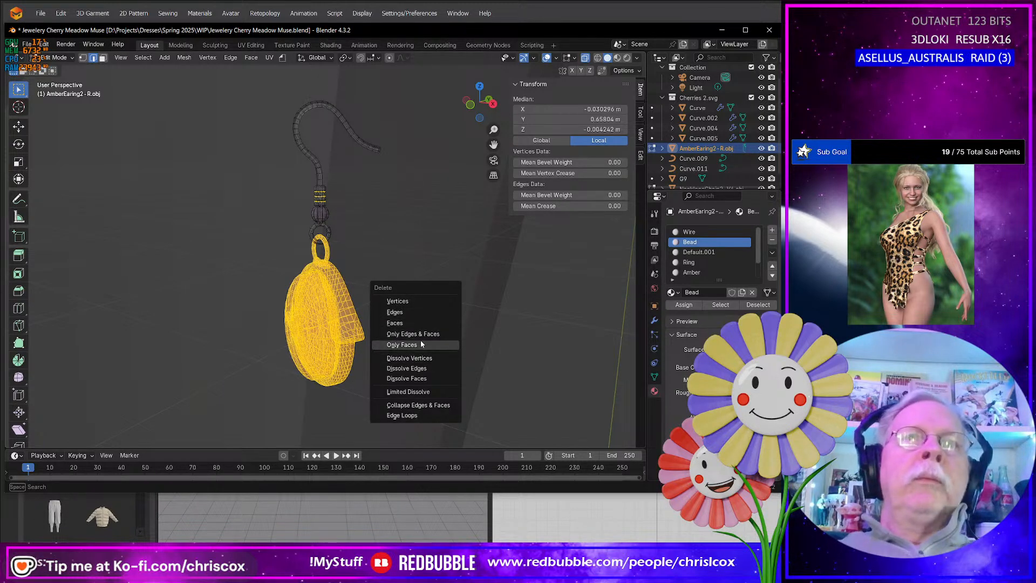
pyautogui.click(419, 344)
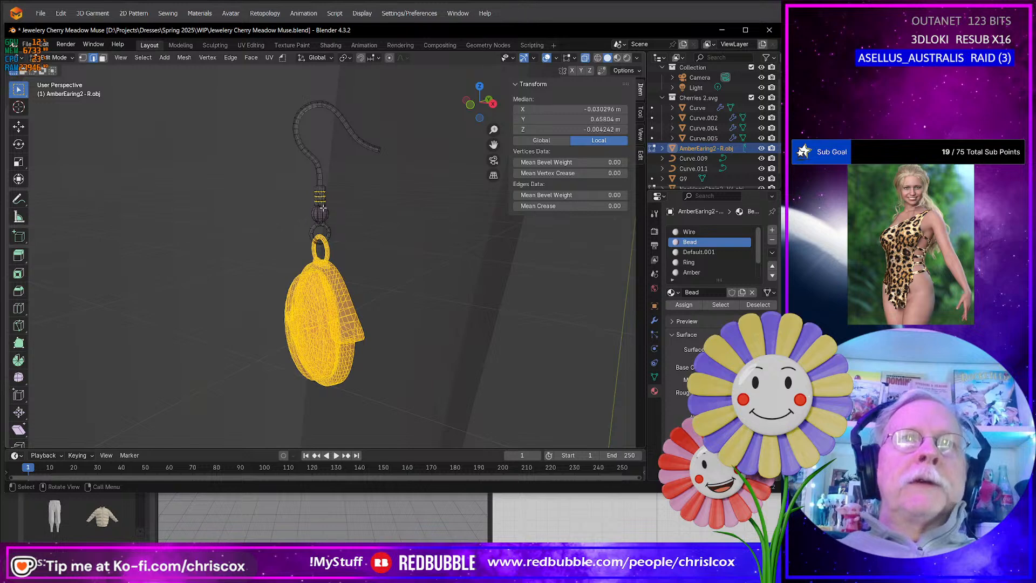
# Select the complete ear hook with its wire wraps, bead and lower ring, and delete all other vertices of the earring
pyautogui.scroll(4, 336, 253)
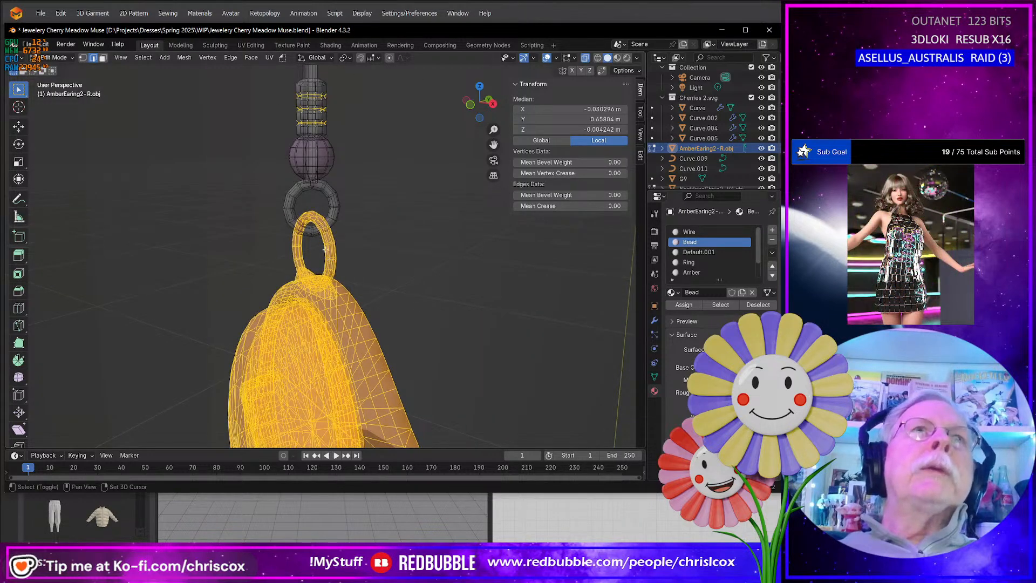
pyautogui.scroll(-2, 323, 274)
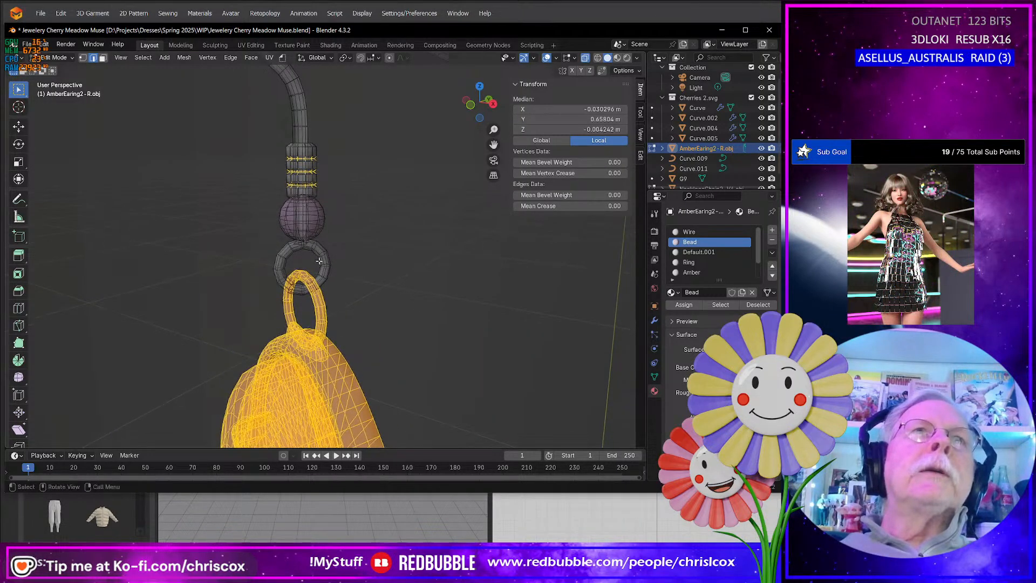
pyautogui.click(259, 134)
pyautogui.moveTo(243, 131); pyautogui.dragTo(341, 244)
pyautogui.press('ctrl+KP_Add')
pyautogui.press('ctrl+KP_Add')
pyautogui.press('ctrl+KP_Add')
pyautogui.press('ctrl+KP_Add')
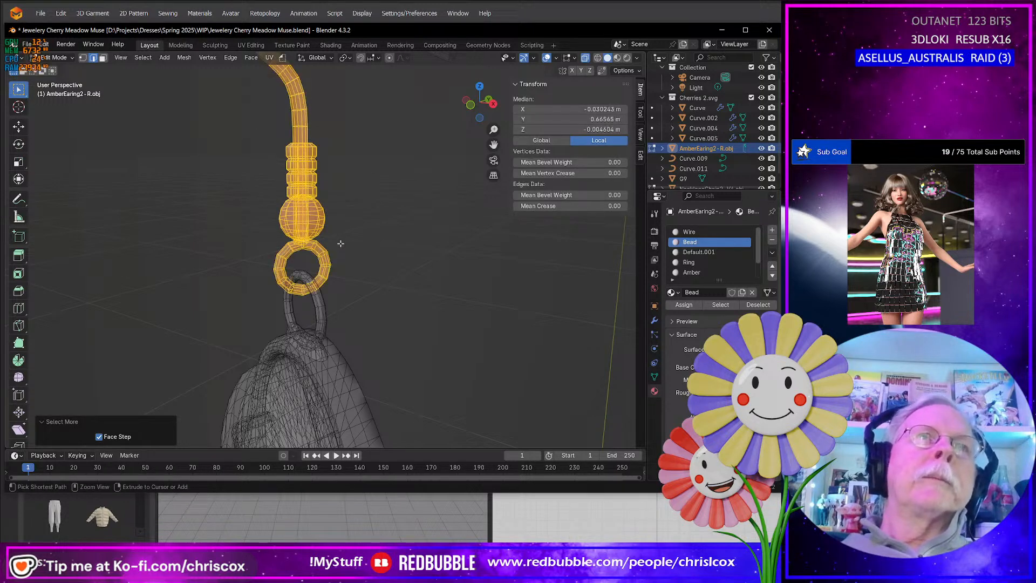
pyautogui.scroll(-4, 341, 243)
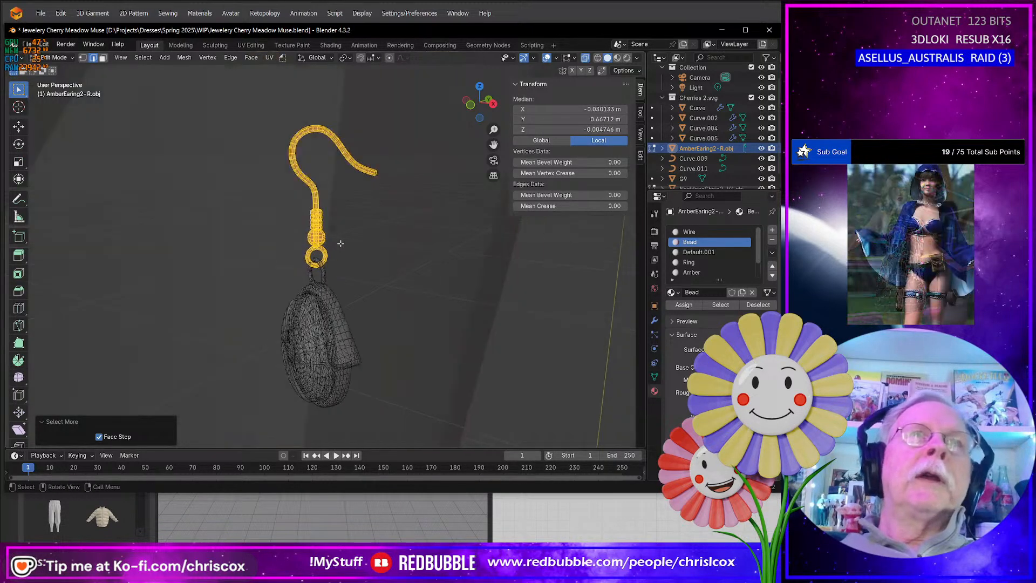
pyautogui.scroll(3, 340, 243)
pyautogui.hotkey('ctrl', 'i')
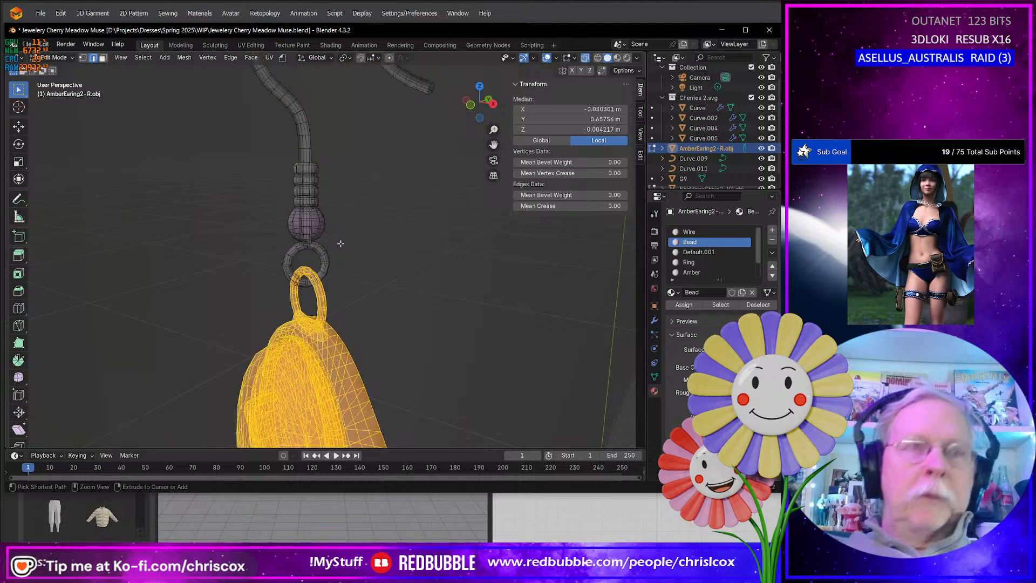
pyautogui.press('x')
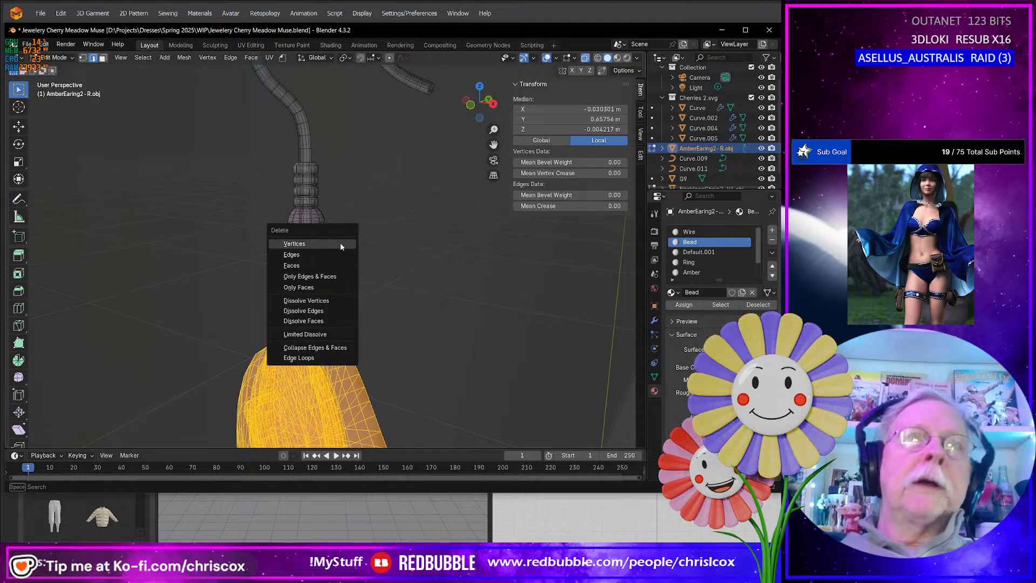
pyautogui.click(295, 244)
# Rotate the entire ear hook about 36° in the top view so it lines up with the Y axis
pyautogui.press('KP_7')
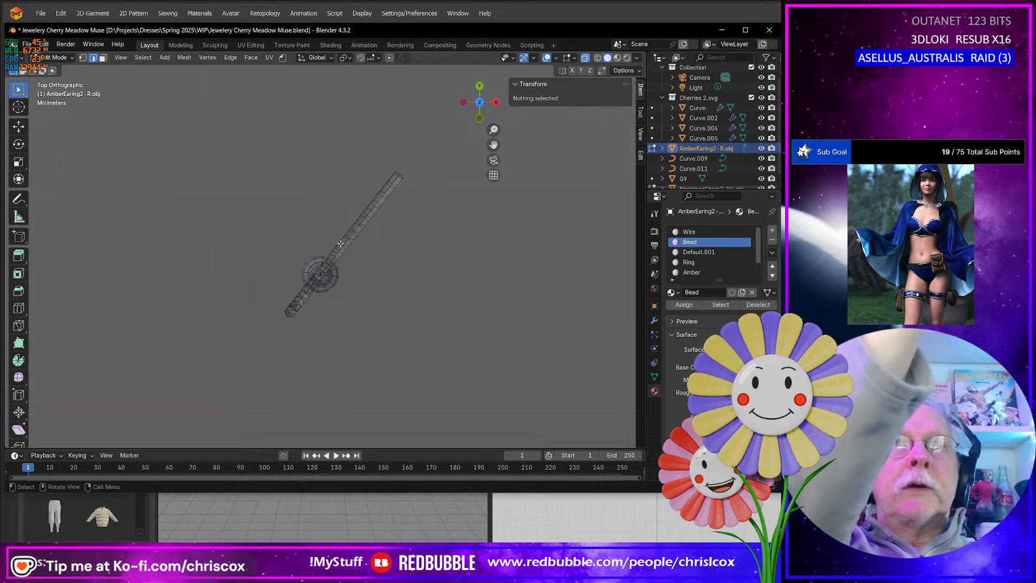
pyautogui.press('q')
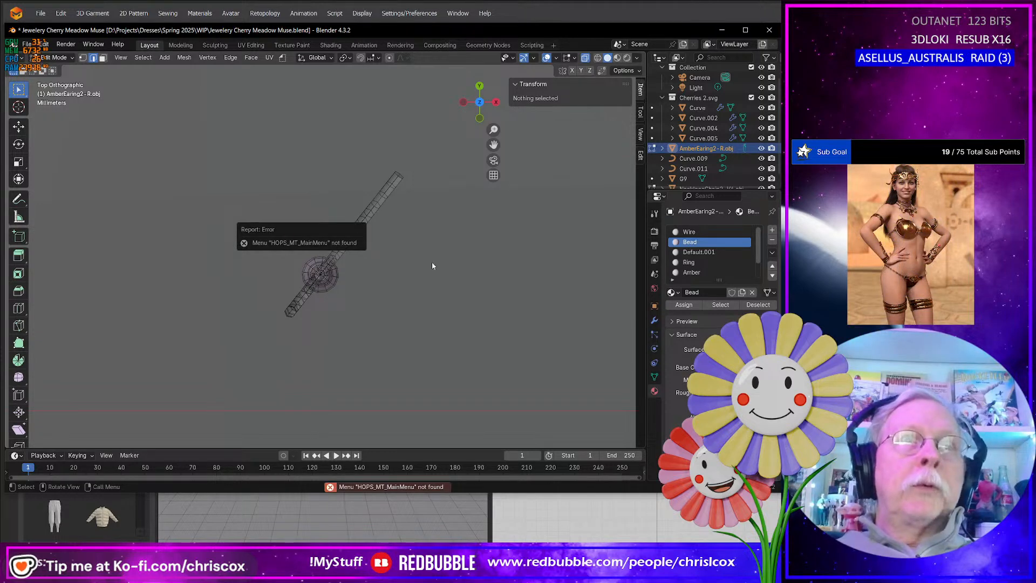
pyautogui.press('a')
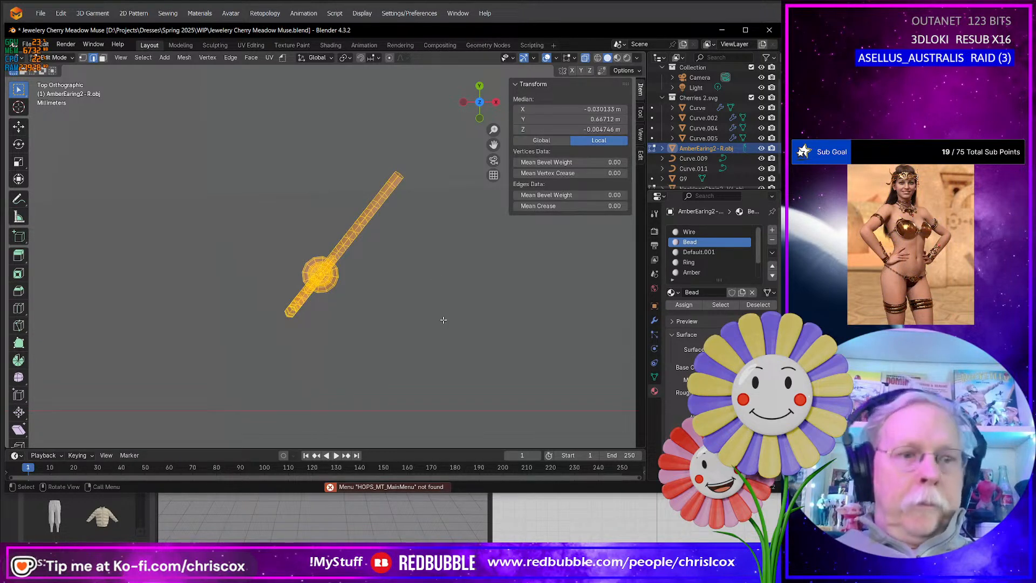
pyautogui.press('r')
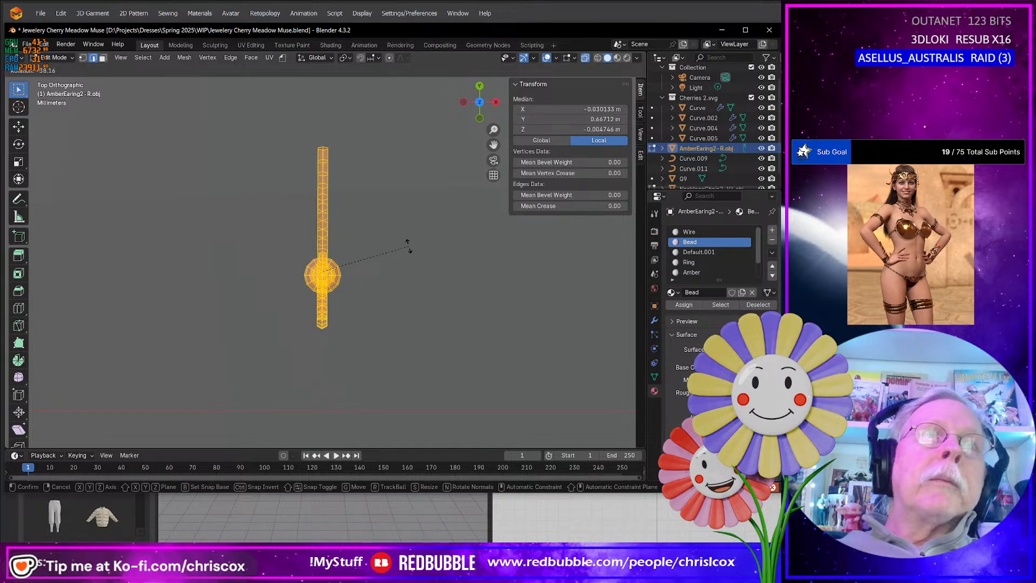
# Finish rotating the earring mesh by -37.8° about Z so it runs along the Y axis, and deselect it
pyautogui.click(404, 246)
pyautogui.rightClick(319, 276)
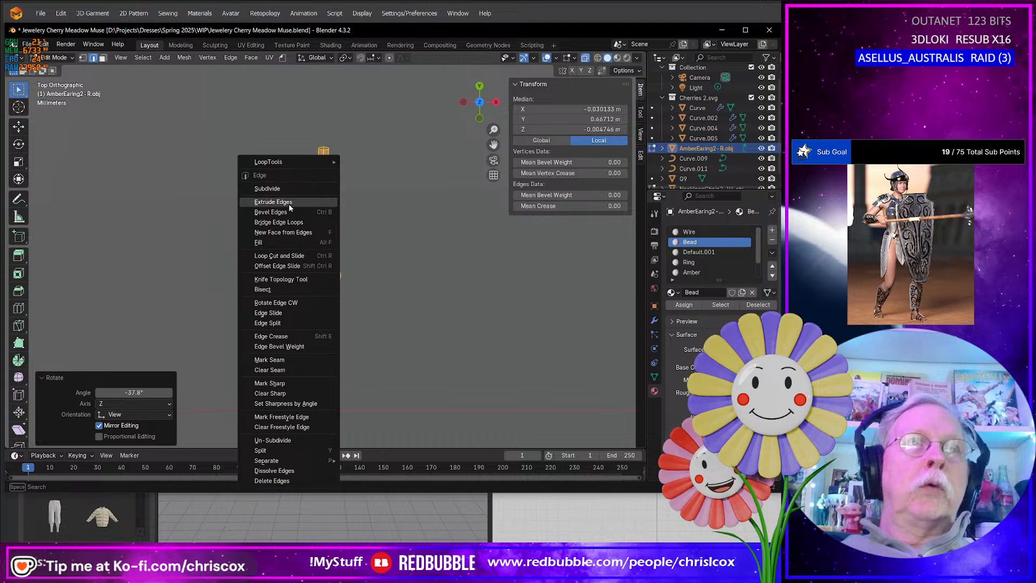
pyautogui.click(436, 283)
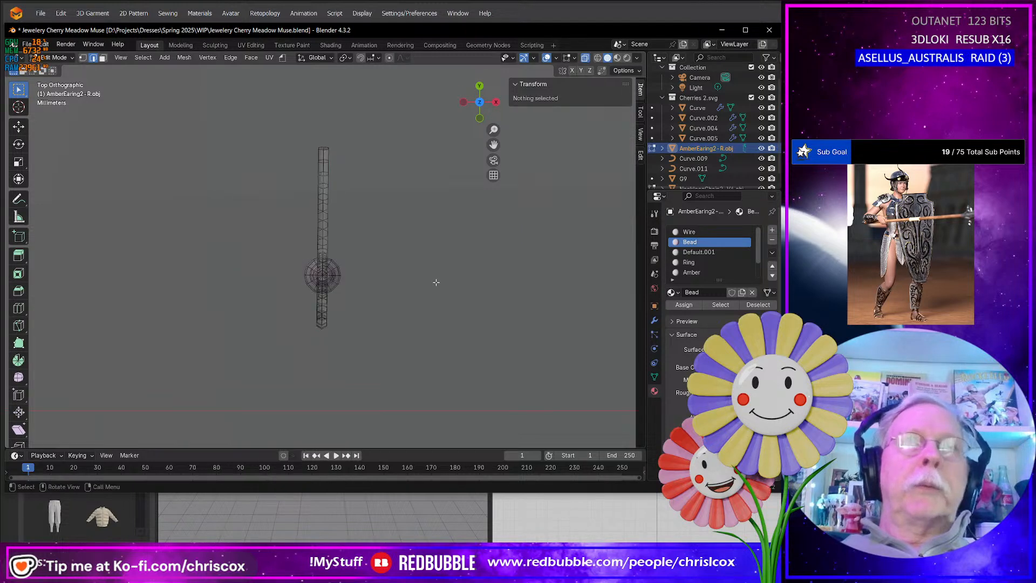
# From the bottom orthographic view, select the whole earring mesh and move it by about X 0.030221 m and Y -0.004564 m onto the world origin
pyautogui.scroll(-6, 431, 284)
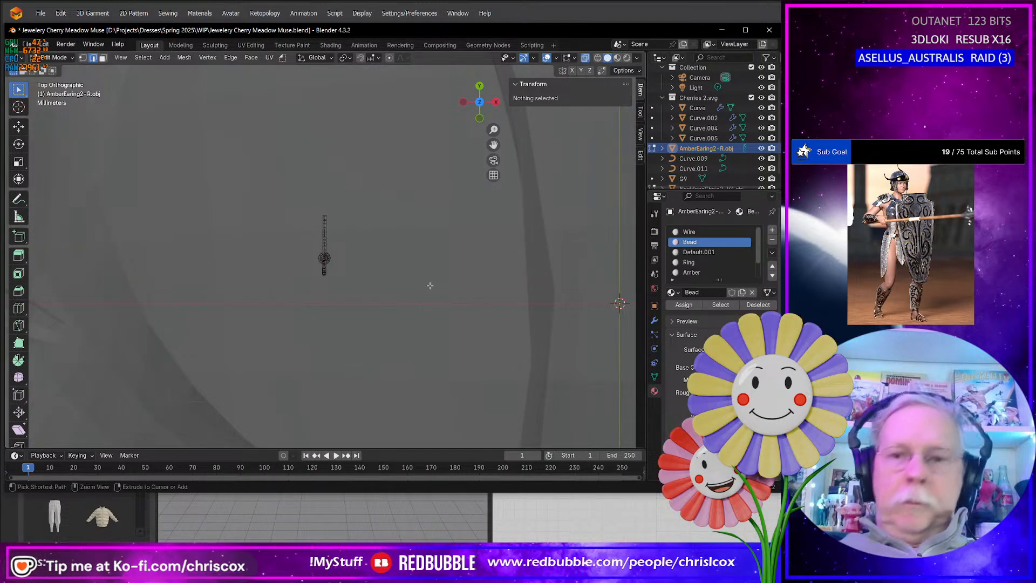
pyautogui.press('ctrl+KP_7')
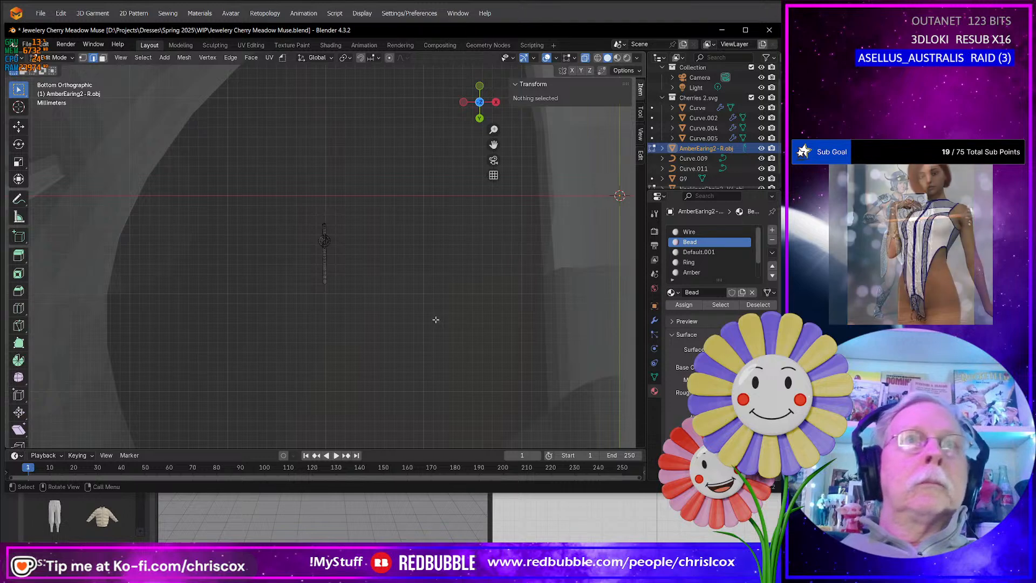
pyautogui.scroll(-5, 371, 285)
pyautogui.scroll(-1, 372, 285)
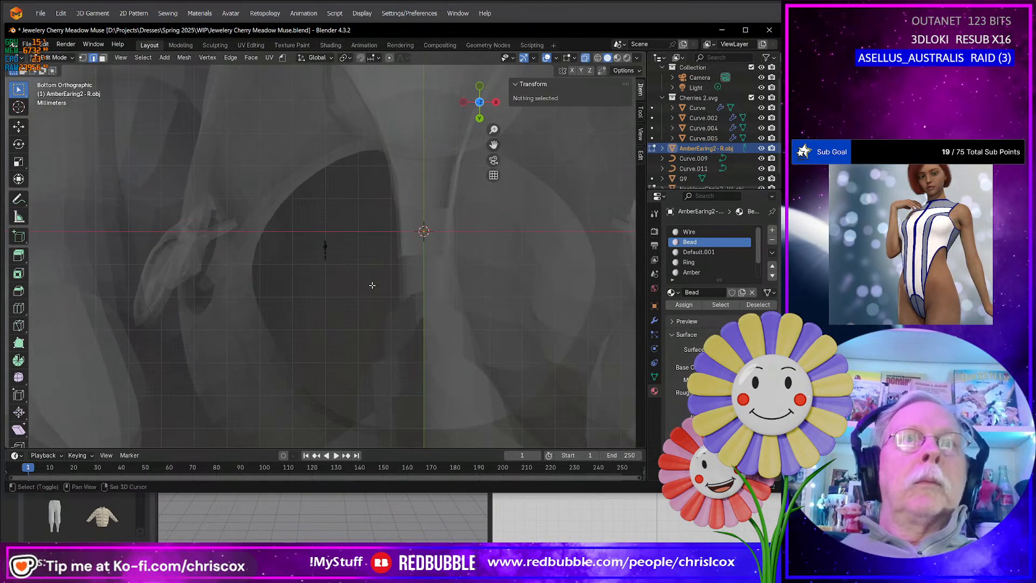
pyautogui.keyDown('shift'); pyautogui.moveTo(372, 285); pyautogui.dragTo(355, 292, button='middle'); pyautogui.keyUp('shift')
pyautogui.press('a')
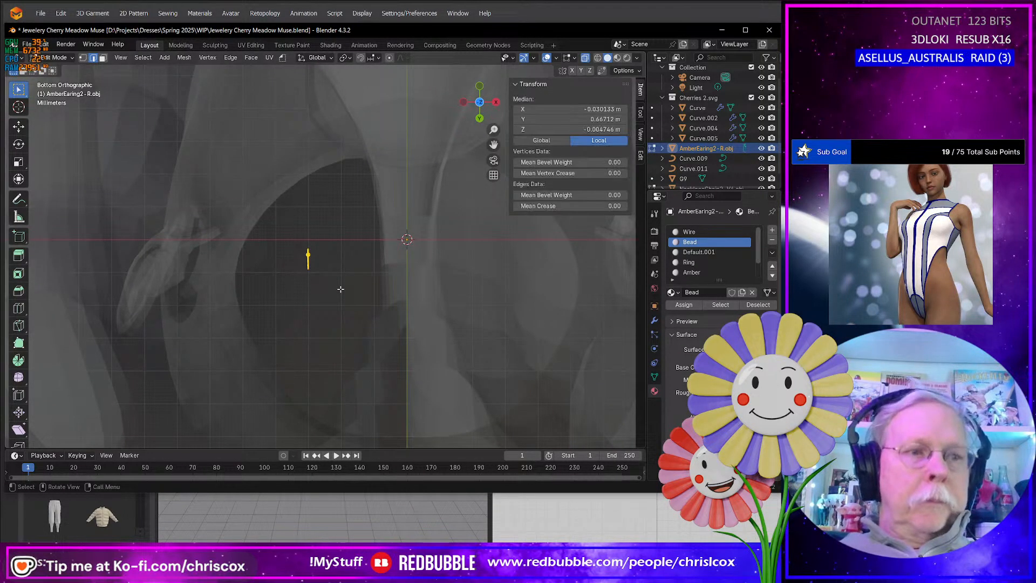
pyautogui.press('g')
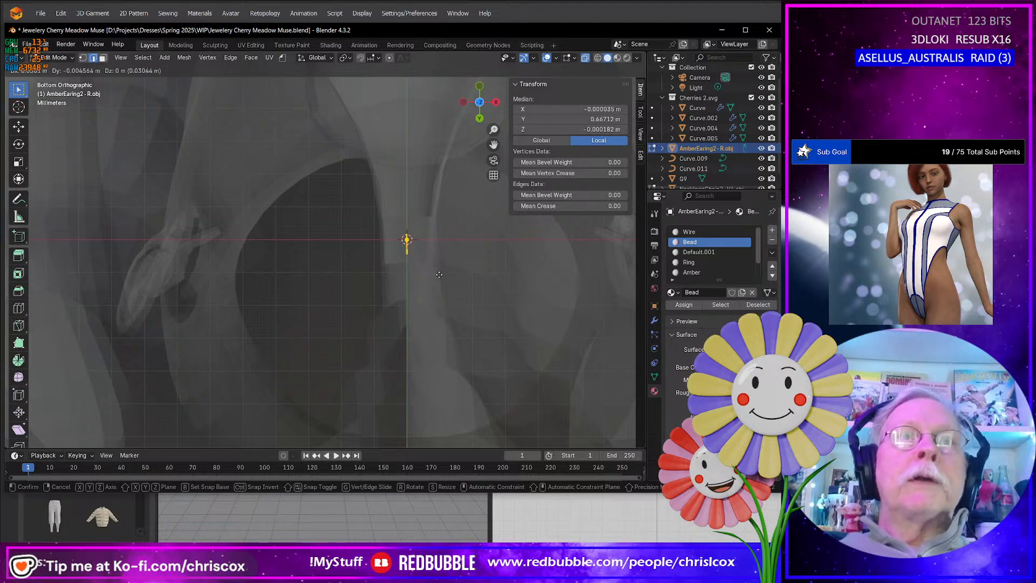
pyautogui.click(438, 274)
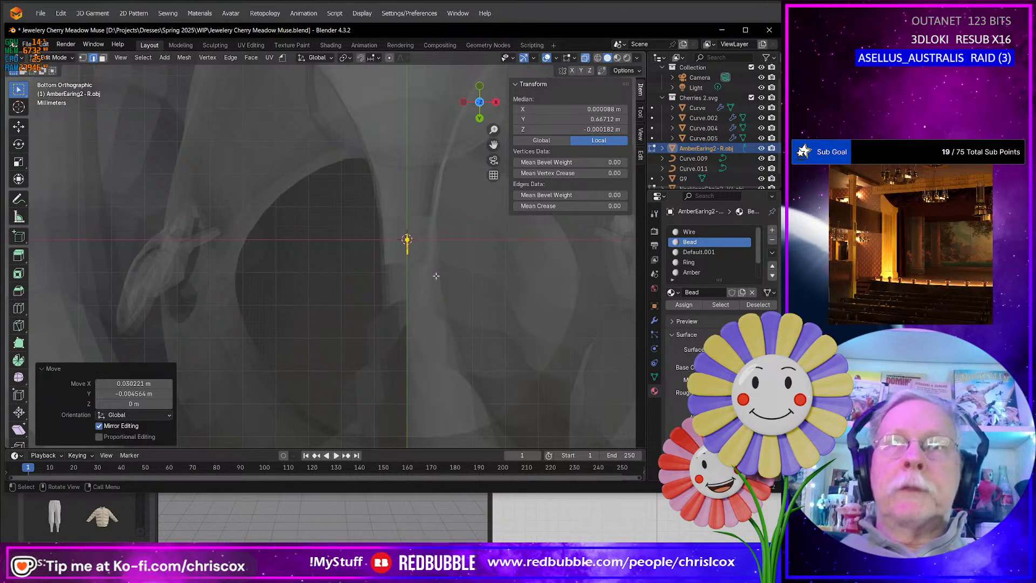
# Frame the selected earring and enlarge the Blender window for more working room in the viewport
pyautogui.press('KP_Decimal')
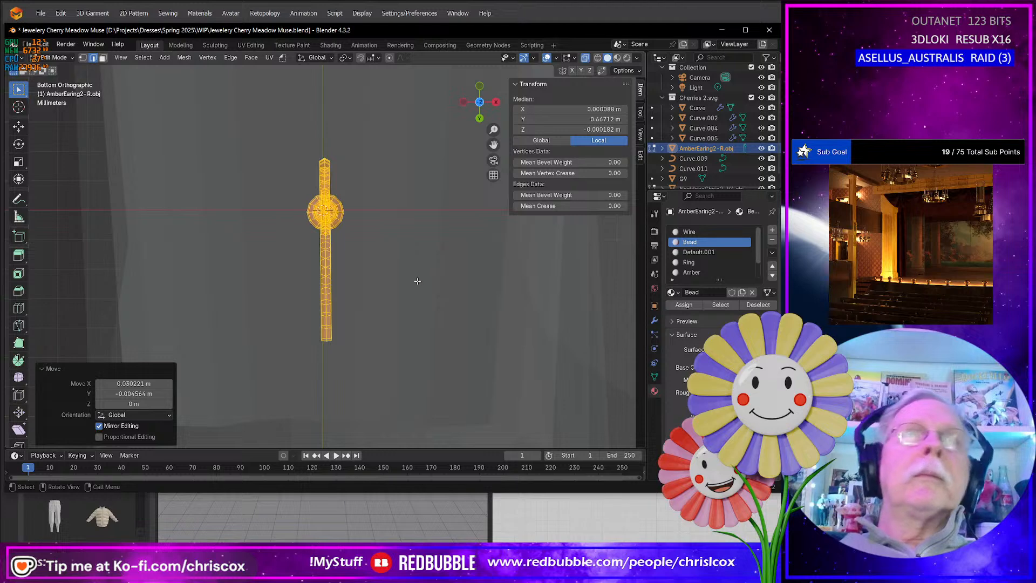
pyautogui.scroll(4, 417, 281)
pyautogui.scroll(-2, 417, 280)
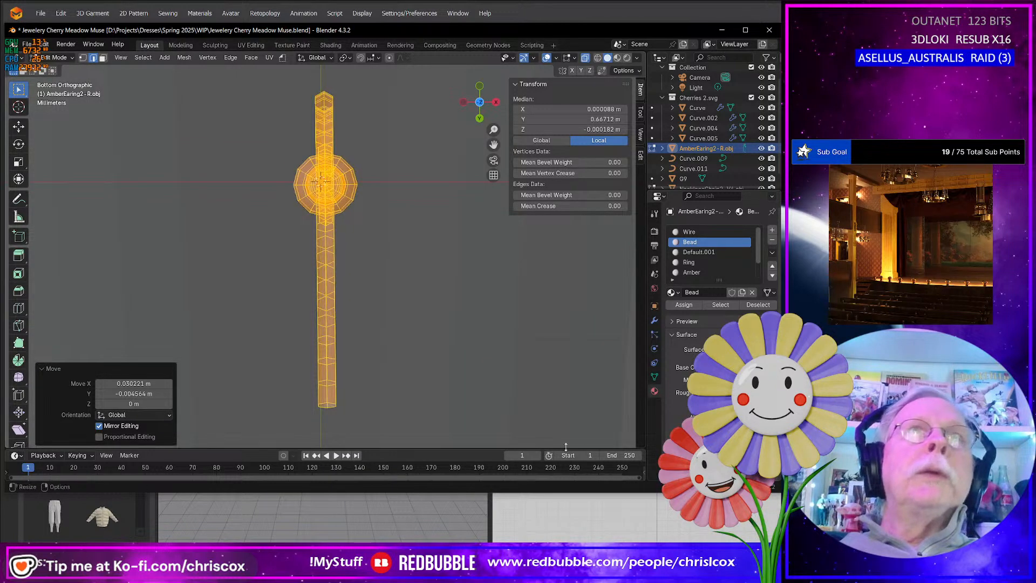
pyautogui.moveTo(779, 492); pyautogui.dragTo(905, 558)
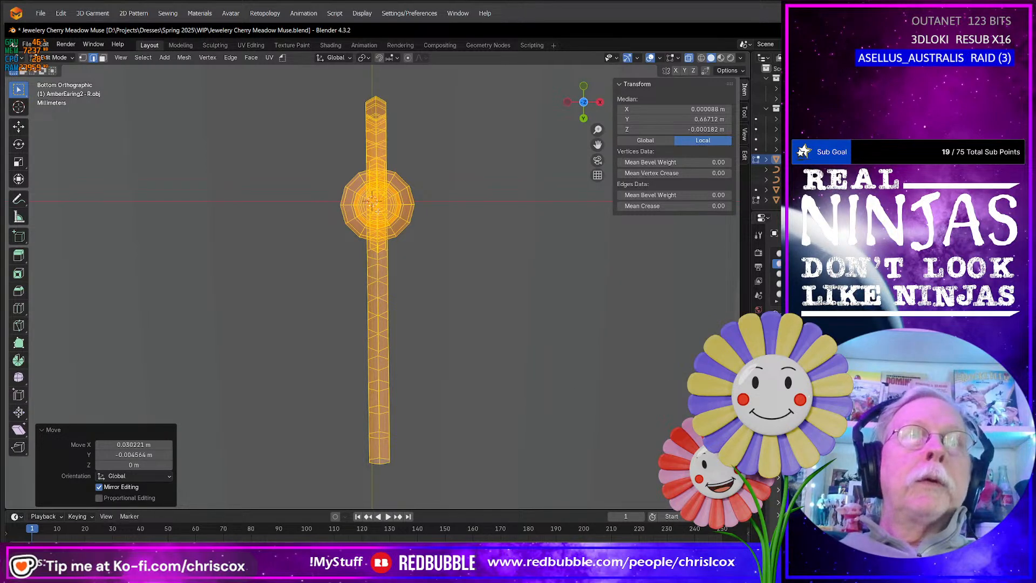
# Nudge the earring by about X -0.000084 m and Y -0.000061 m to centre its bead on the world origin
pyautogui.scroll(-1, 377, 211)
pyautogui.scroll(6, 378, 212)
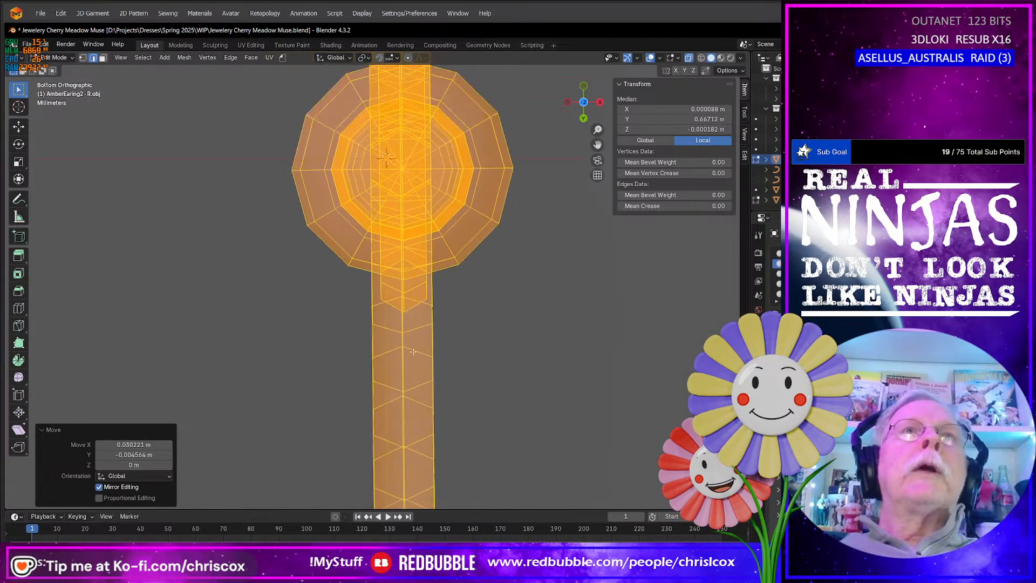
pyautogui.scroll(-2, 413, 351)
pyautogui.scroll(6, 413, 378)
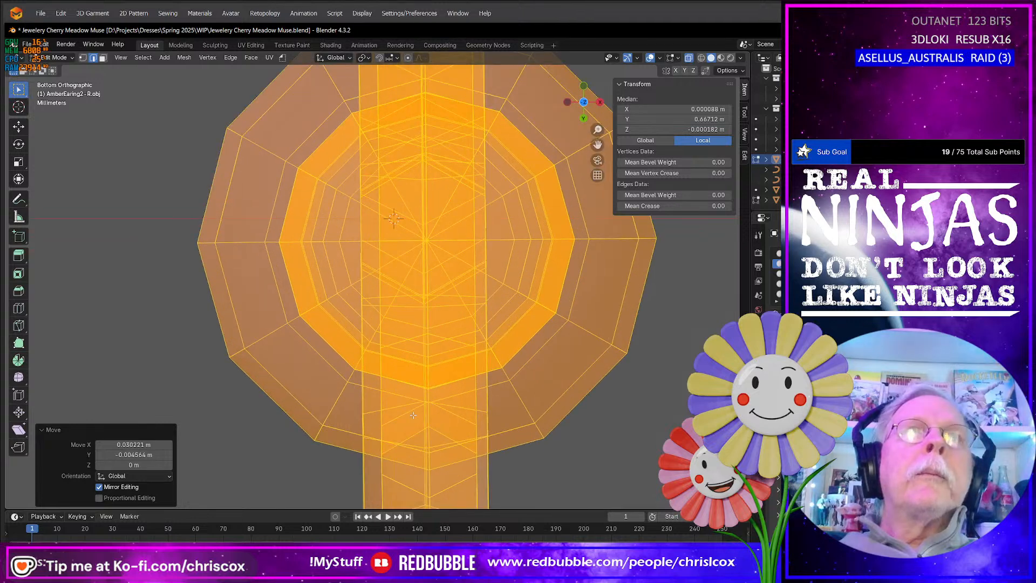
pyautogui.scroll(4, 412, 414)
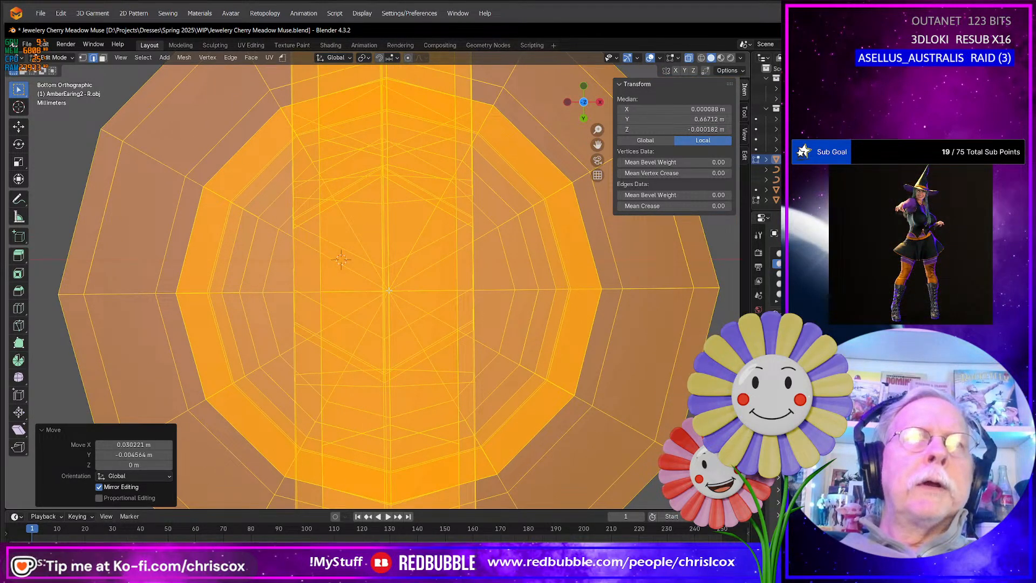
pyautogui.press('g')
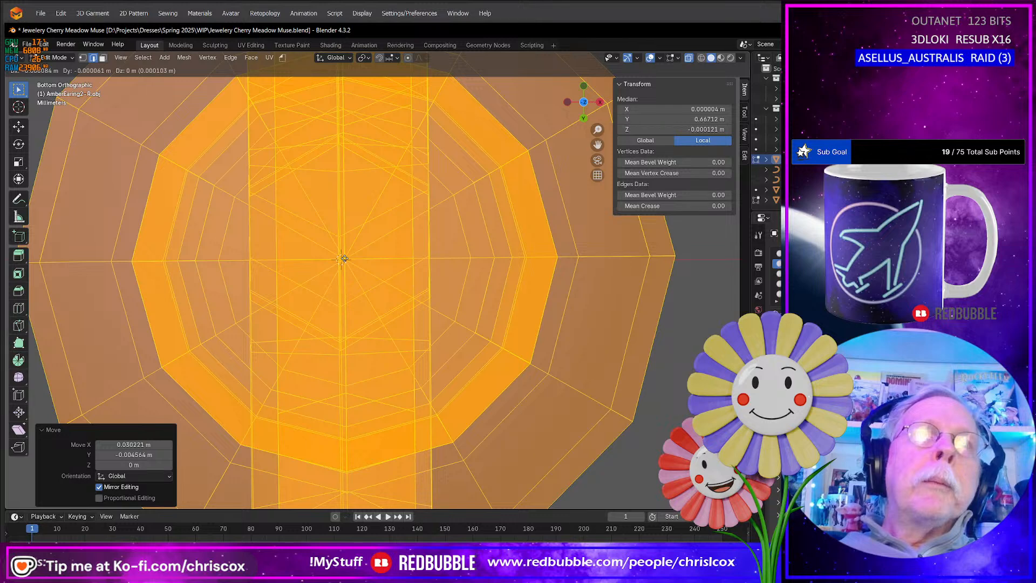
pyautogui.click(344, 259)
pyautogui.scroll(-7, 345, 260)
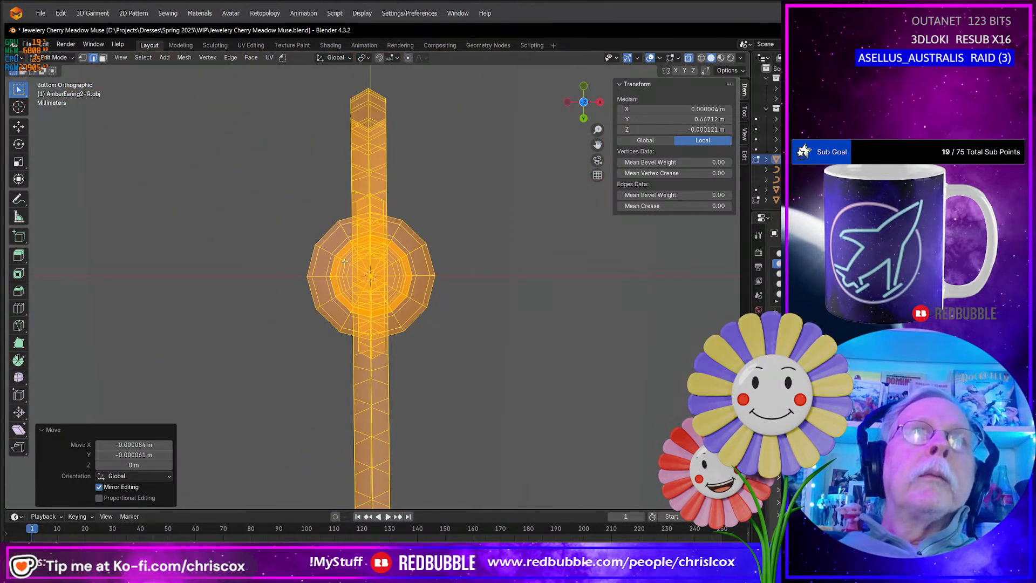
# Try to straighten the earring with a rotation of about 0.258° around its median point
pyautogui.keyDown('shift'); pyautogui.moveTo(344, 262); pyautogui.dragTo(347, 295, button='middle'); pyautogui.keyUp('shift')
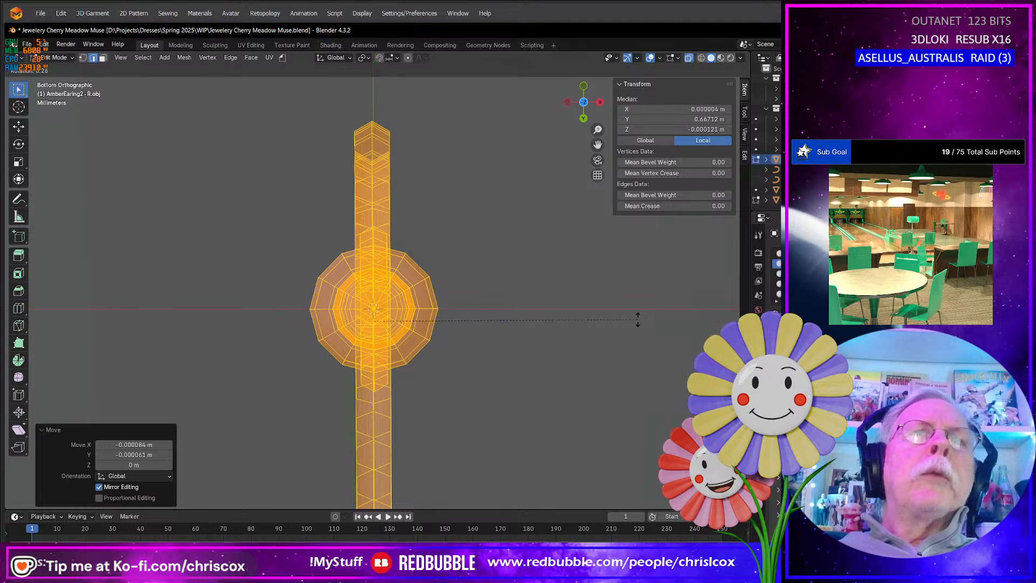
pyautogui.click(638, 319)
pyautogui.moveTo(568, 388)
pyautogui.keyDown('shift'); pyautogui.mouseDown(button='middle')
pyautogui.moveTo(557, 243)
pyautogui.moveTo(587, 91)
pyautogui.moveTo(574, 389)
pyautogui.mouseUp(button='middle'); pyautogui.keyUp('shift')
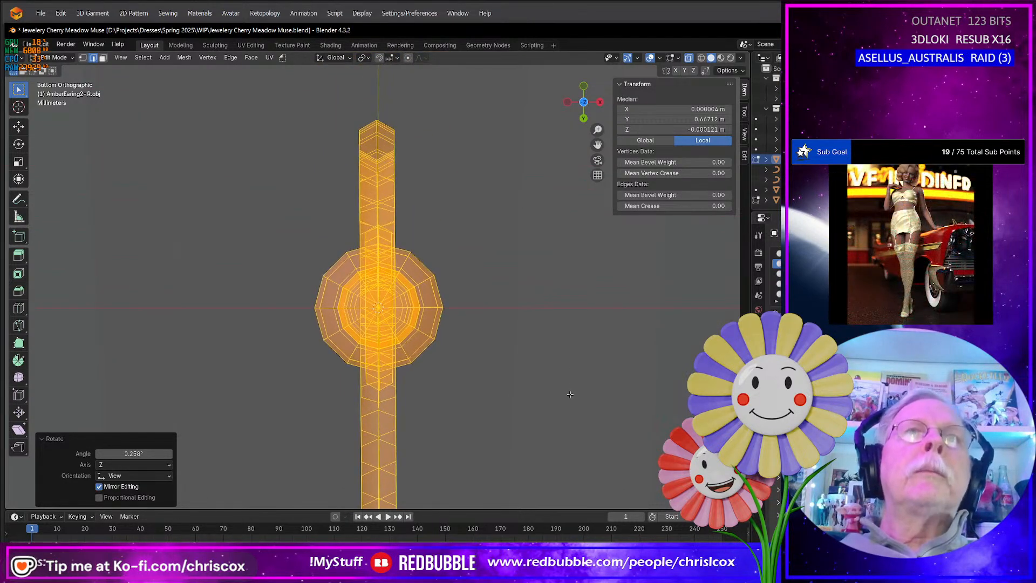
pyautogui.hotkey('ctrl', 'z')
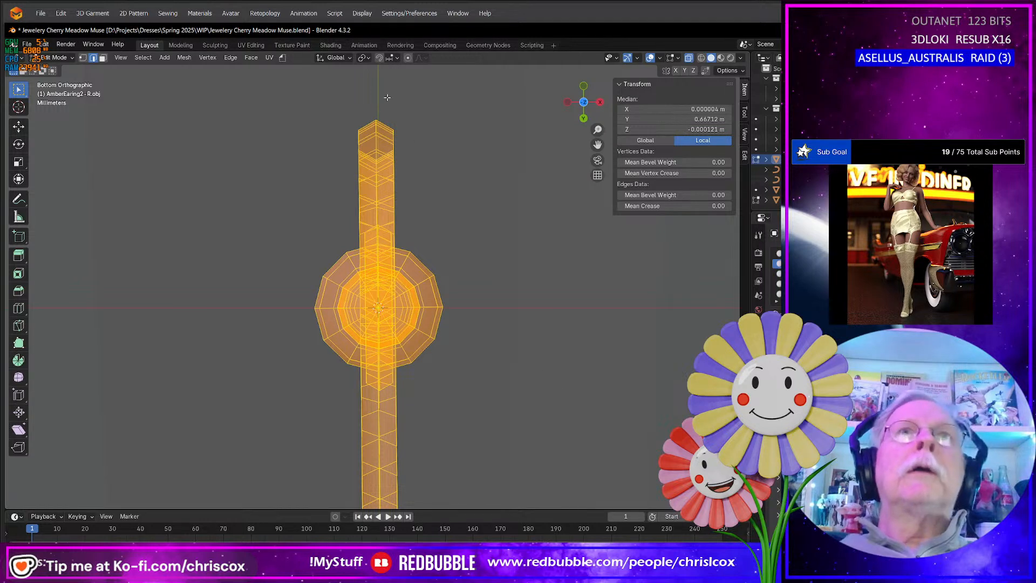
# Set the transform pivot point to 3D Cursor and rotate the earring about 0.582° to align its wire with the Y axis
pyautogui.click(364, 58)
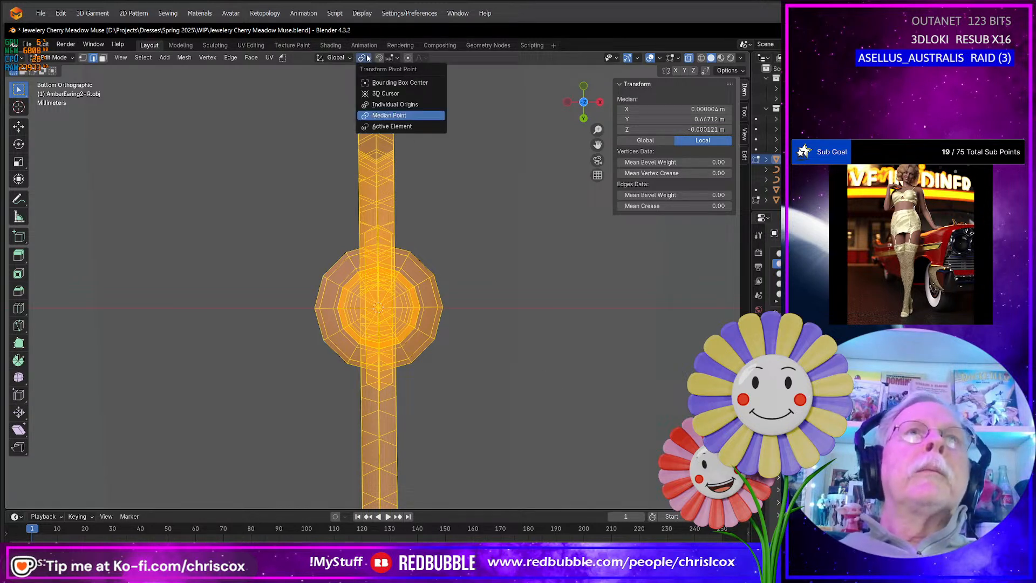
pyautogui.click(386, 91)
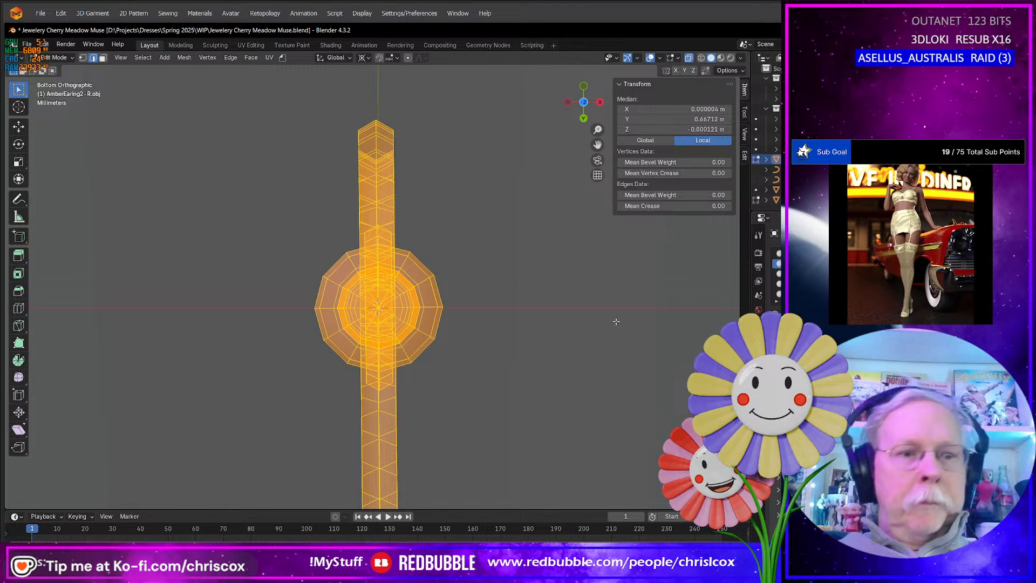
pyautogui.press('r')
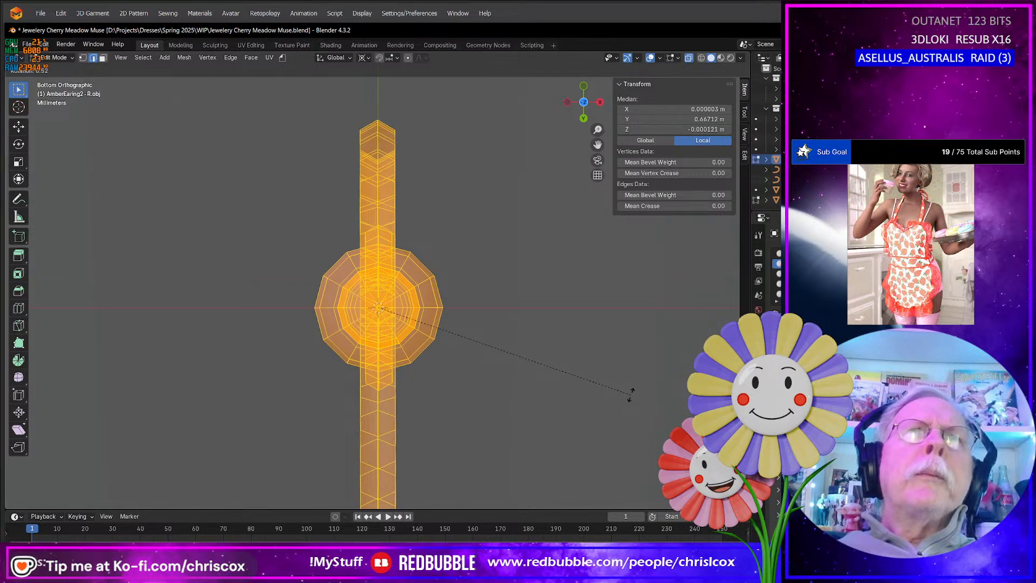
pyautogui.click(630, 404)
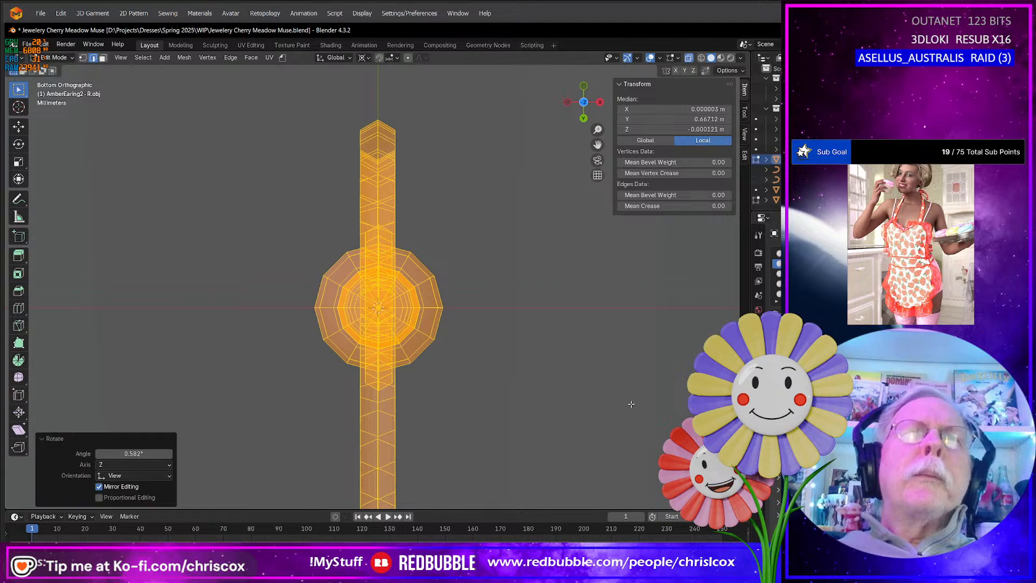
pyautogui.keyDown('shift'); pyautogui.moveTo(569, 481); pyautogui.dragTo(575, 393, button='middle'); pyautogui.keyUp('shift')
# In the front orthographic view, move the earring along Z by about -0.042834 m
pyautogui.moveTo(524, 323); pyautogui.dragTo(503, 445, button='middle')
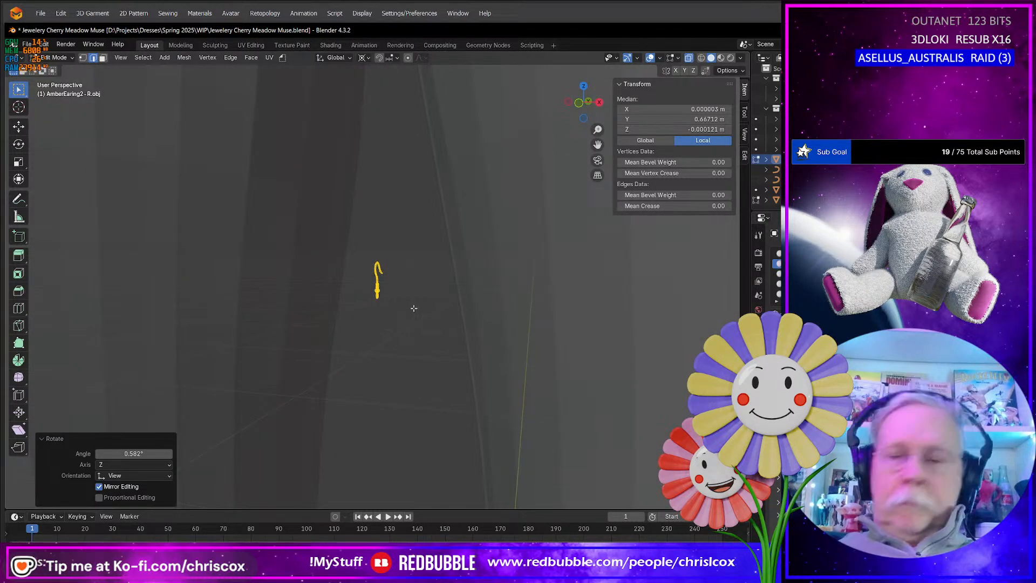
pyautogui.press('KP_1')
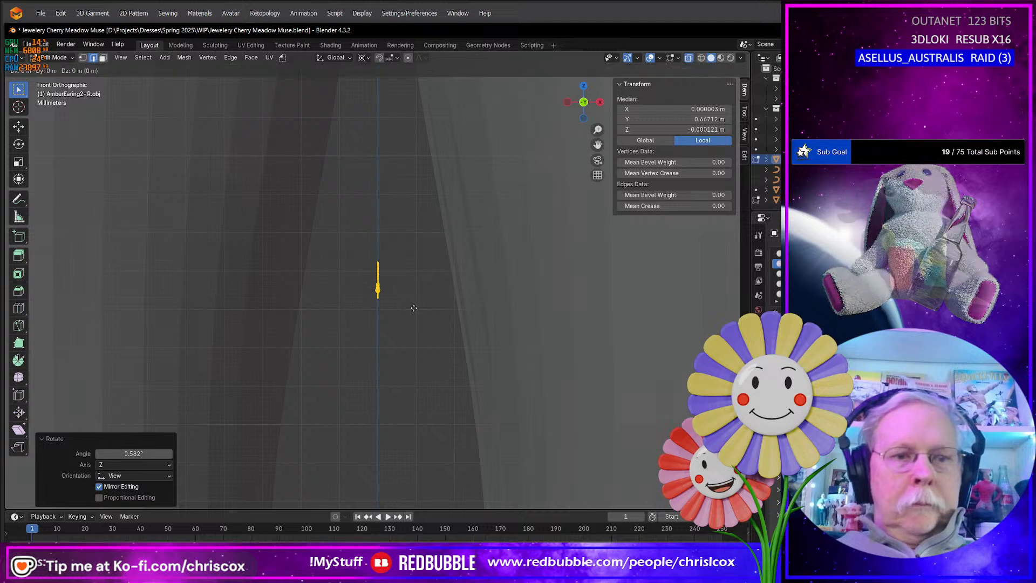
pyautogui.press('g')
pyautogui.press('z')
pyautogui.click(409, 502)
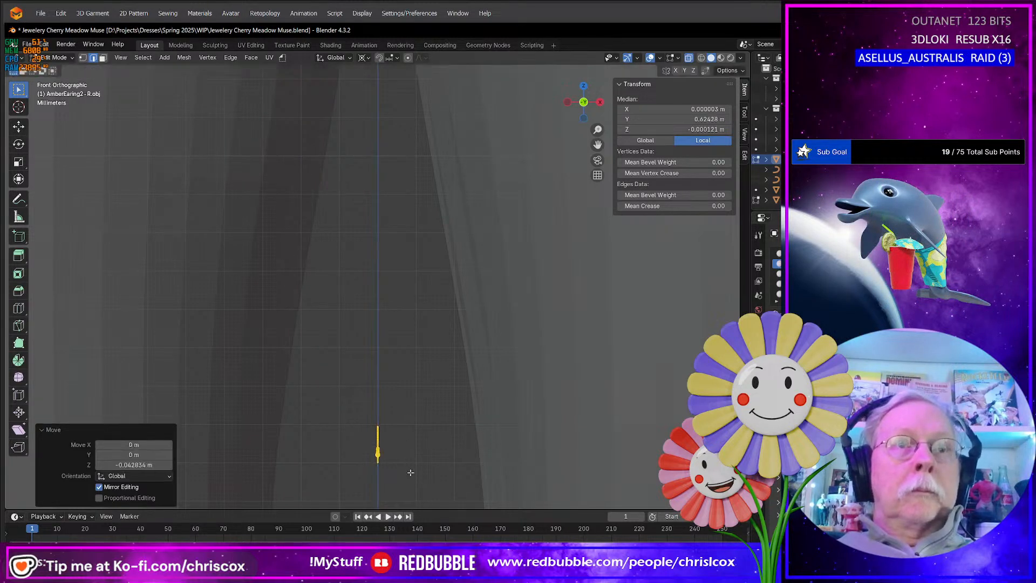
# Examine the earring's height relative to the figure and the world origin
pyautogui.keyDown('shift'); pyautogui.moveTo(412, 511); pyautogui.dragTo(418, 310, button='middle'); pyautogui.keyUp('shift')
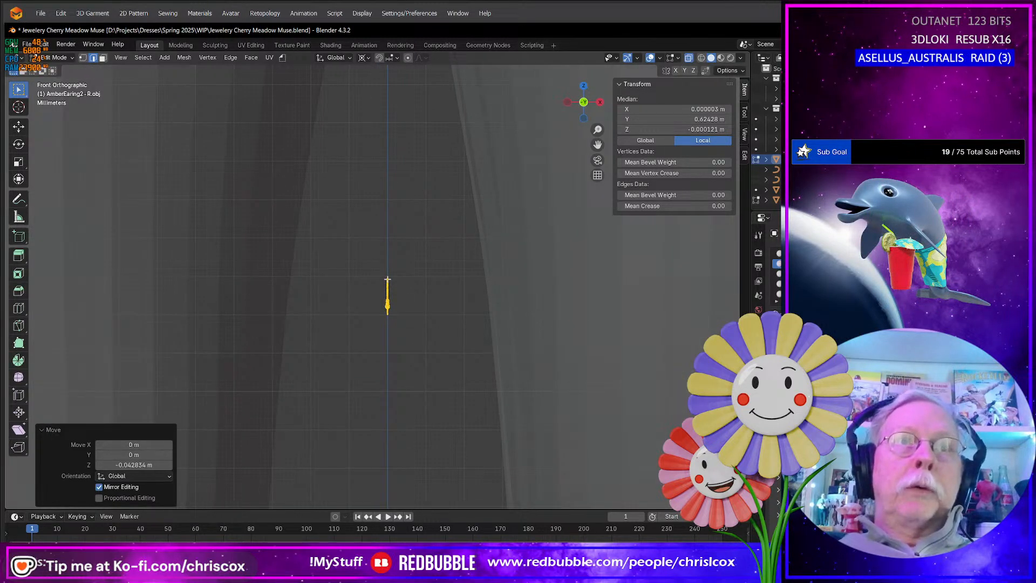
pyautogui.keyDown('shift'); pyautogui.moveTo(420, 356); pyautogui.dragTo(418, 202, button='middle'); pyautogui.keyUp('shift')
pyautogui.scroll(3, 415, 277)
pyautogui.scroll(-7, 415, 276)
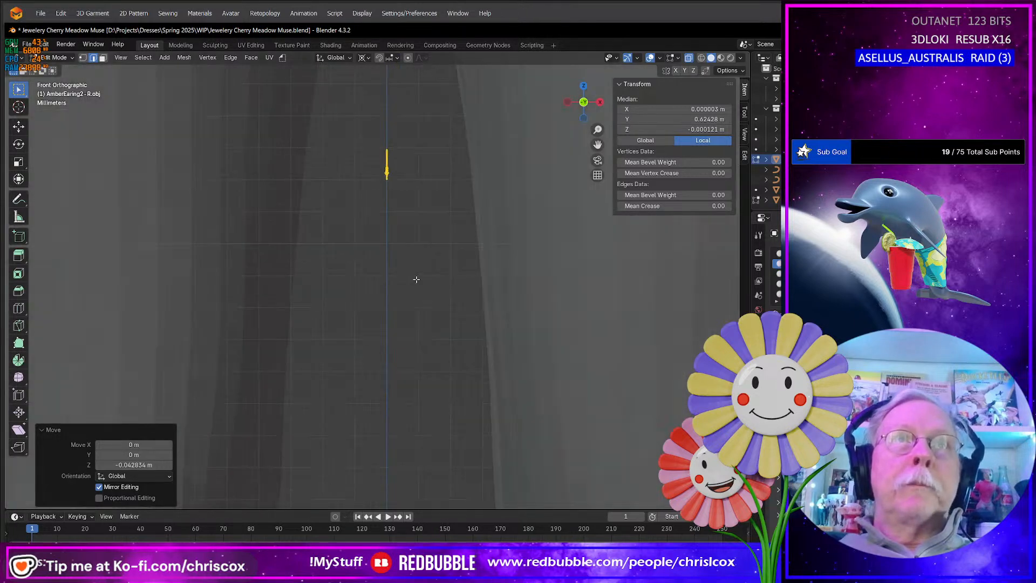
pyautogui.keyDown('shift'); pyautogui.moveTo(415, 438); pyautogui.dragTo(412, 358, button='middle'); pyautogui.keyUp('shift')
pyautogui.scroll(1, 414, 371)
pyautogui.scroll(-5, 413, 371)
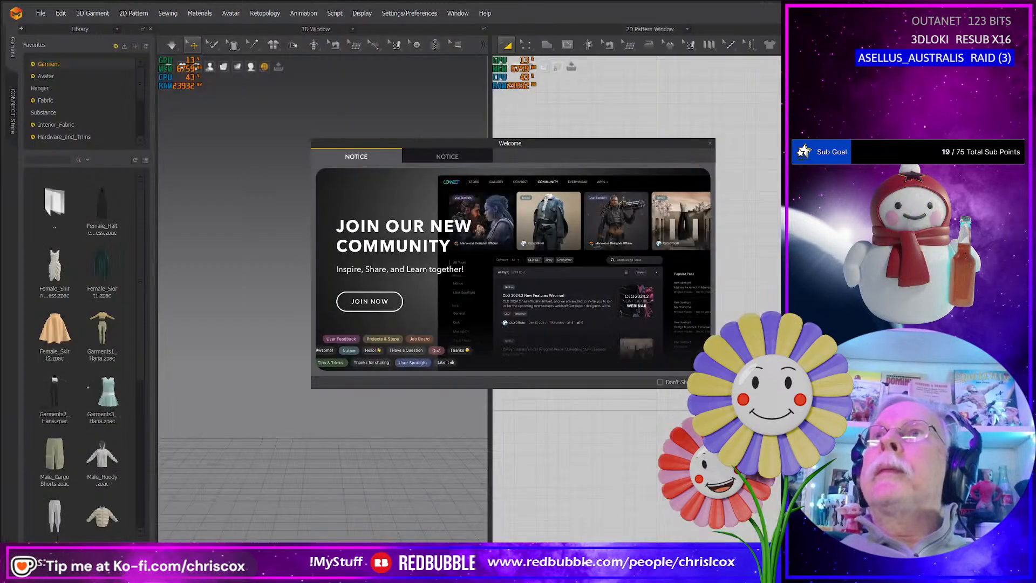
# Switch to Marvelous Designer, close its Welcome notice, and reduce and reposition its window on the screen
pyautogui.click(710, 144)
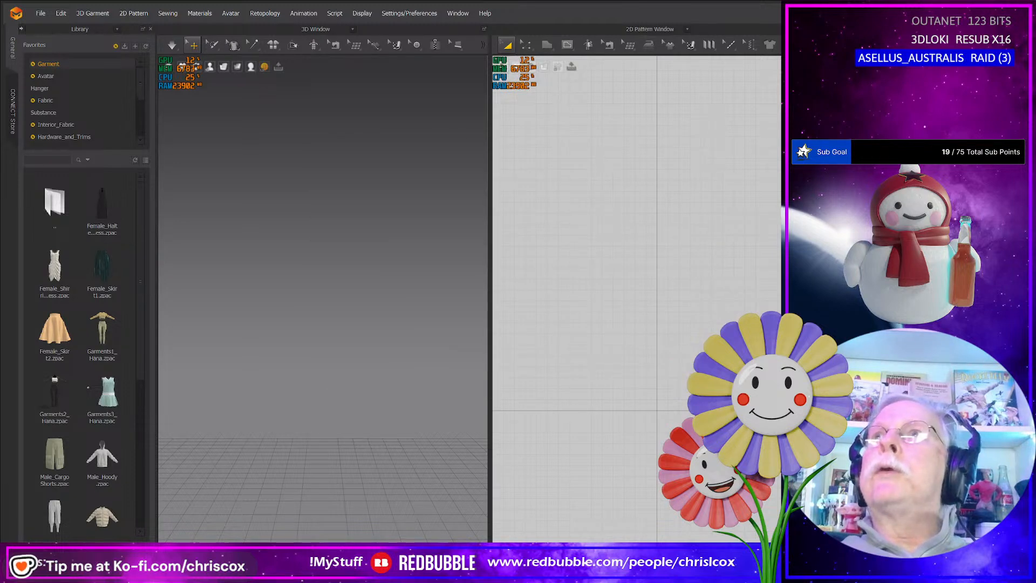
pyautogui.press('super+Down')
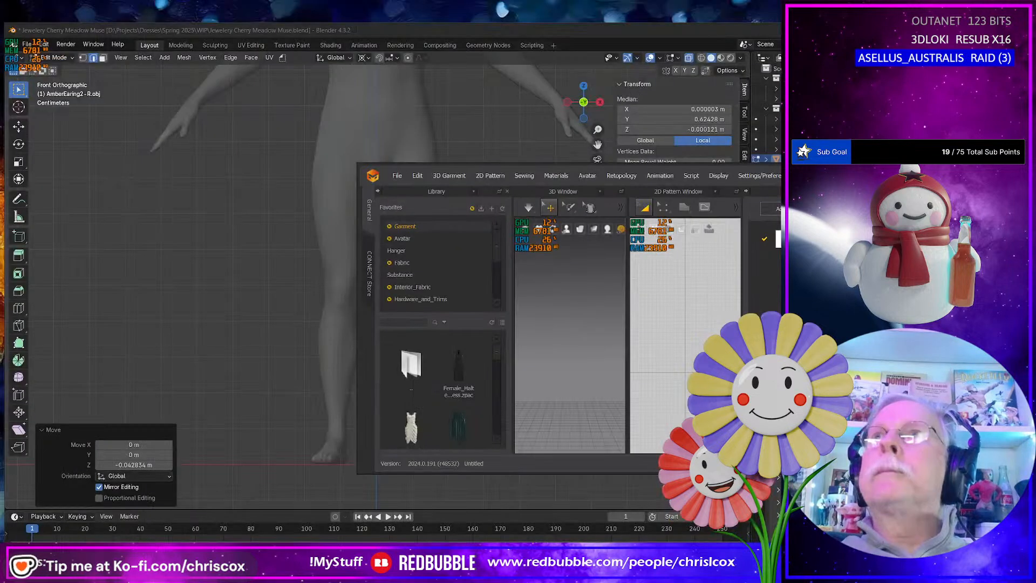
pyautogui.click(760, 176)
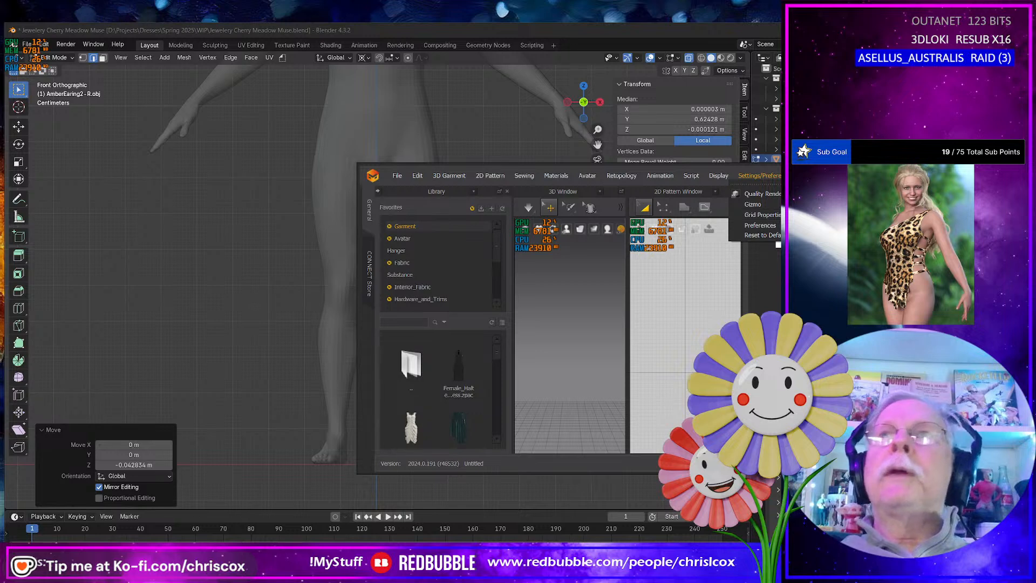
pyautogui.click(777, 176)
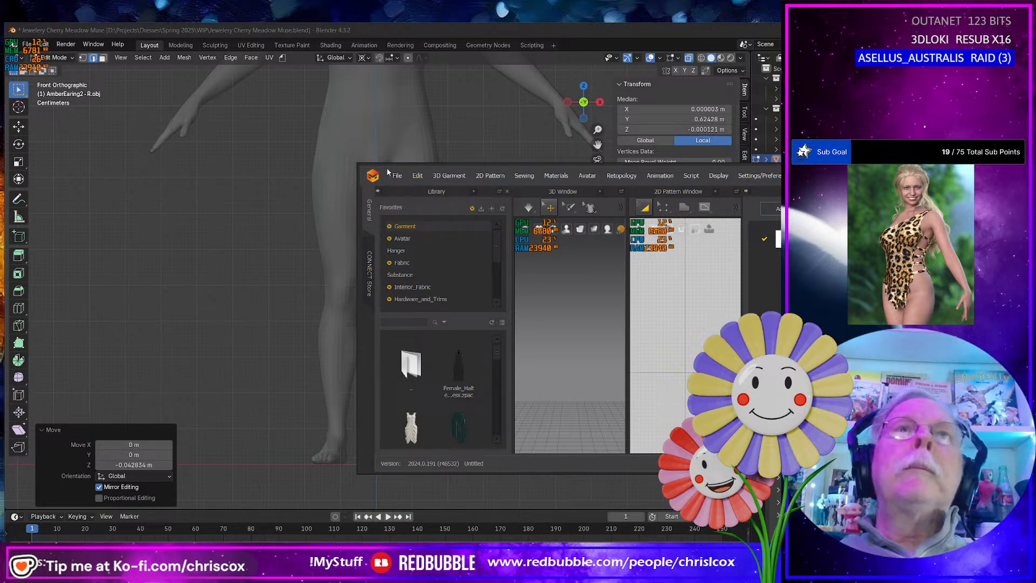
pyautogui.moveTo(386, 167); pyautogui.dragTo(32, 12)
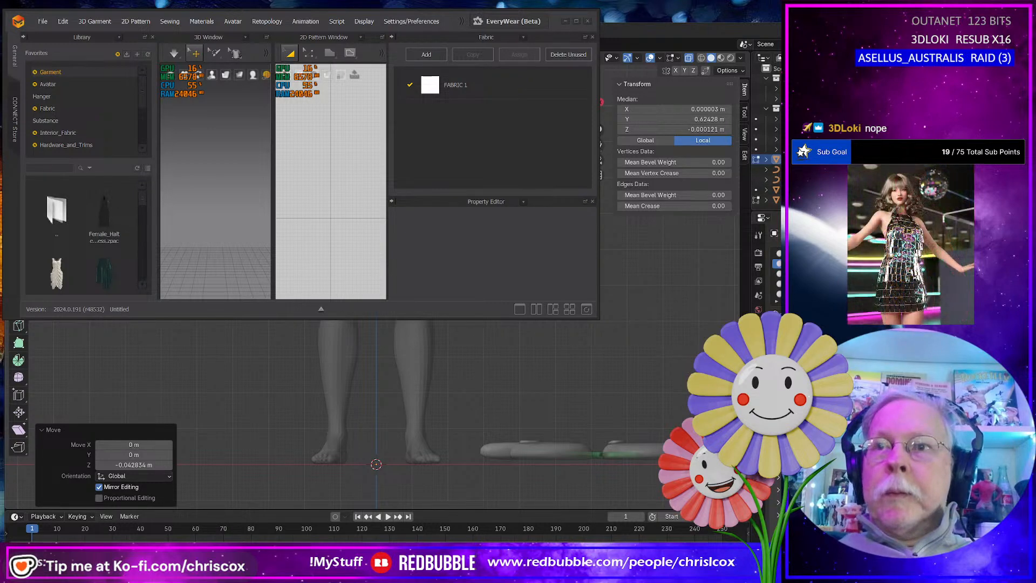
# Switch back to Blender and widen the outliner and properties area beside the viewport
pyautogui.moveTo(750, 243); pyautogui.dragTo(657, 243)
pyautogui.moveTo(793, 243); pyautogui.dragTo(802, 242)
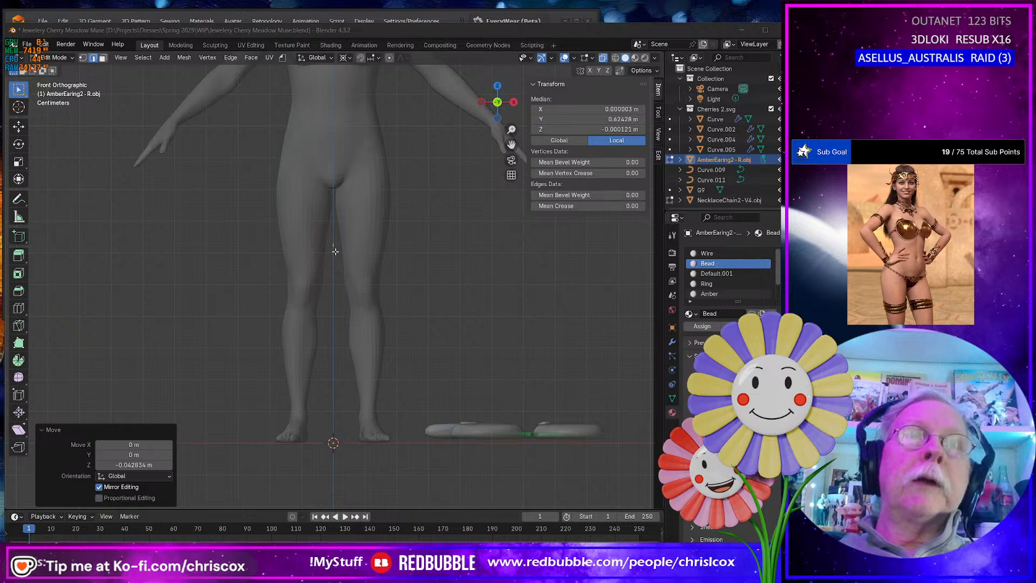
# Move the whole earring mesh down along Z by about -0.52542 m, towards the world origin
pyautogui.scroll(-2, 335, 251)
pyautogui.scroll(8, 332, 246)
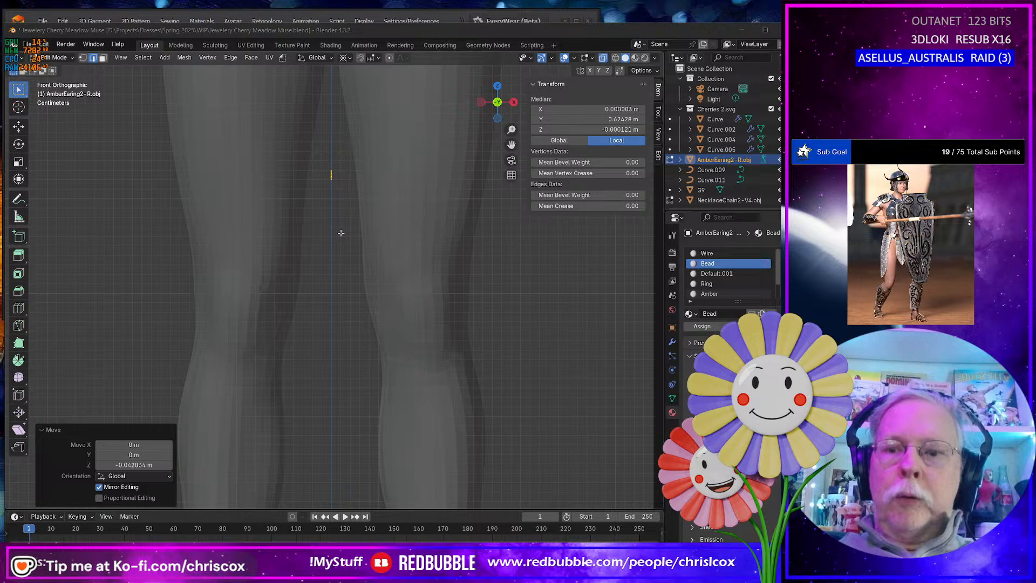
pyautogui.scroll(-8, 341, 232)
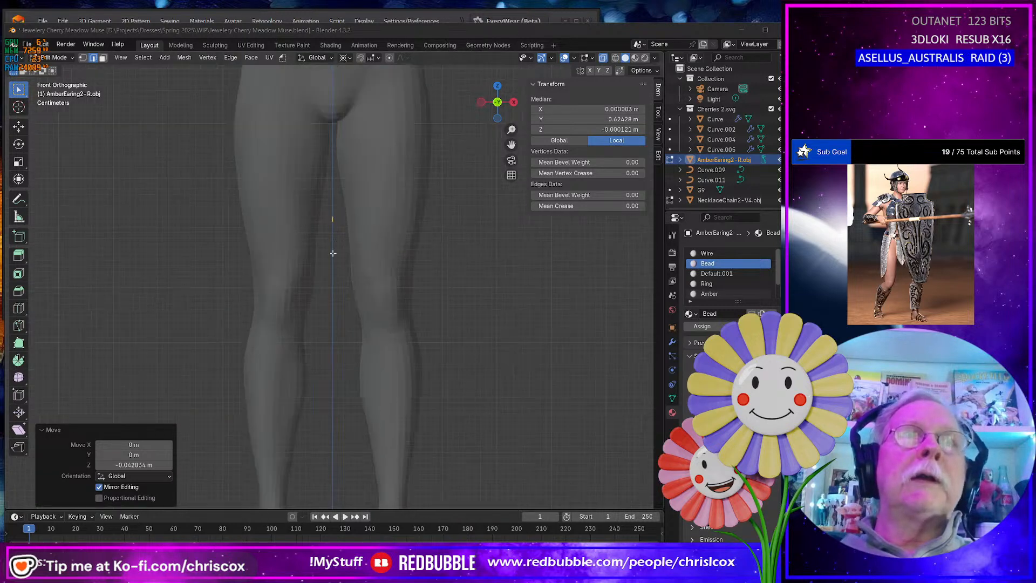
pyautogui.scroll(2, 333, 257)
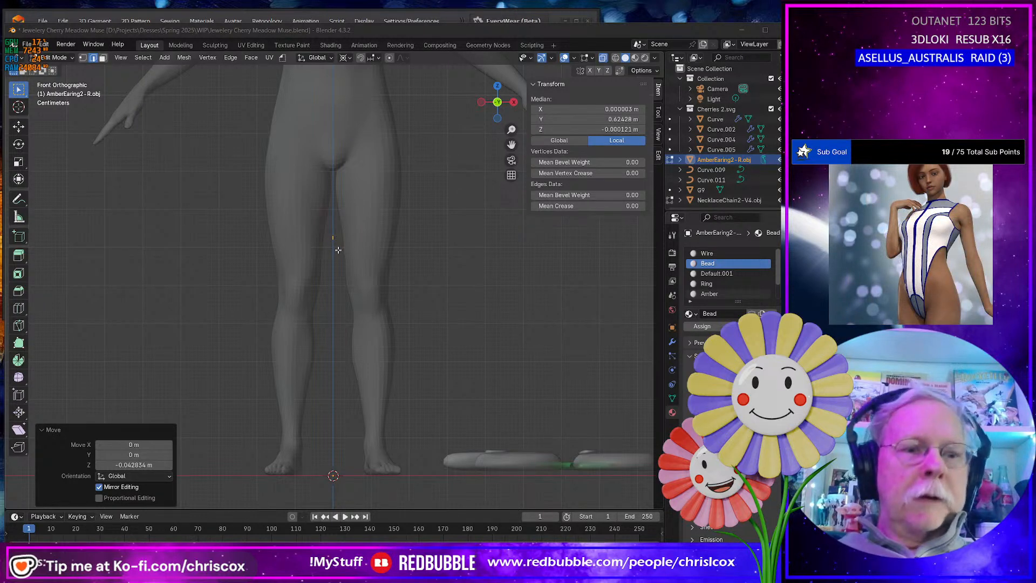
pyautogui.click(373, 345)
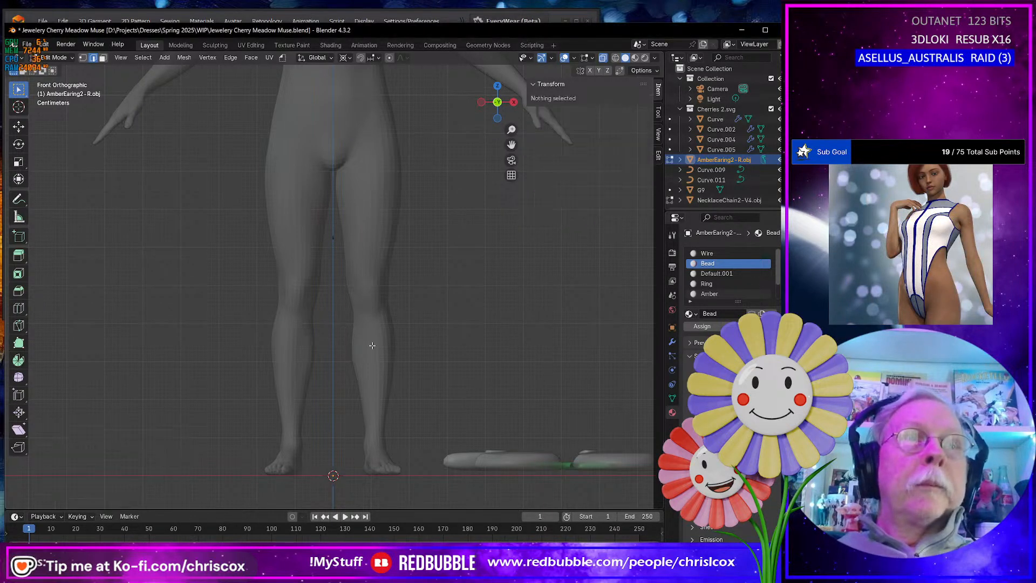
pyautogui.click(341, 253)
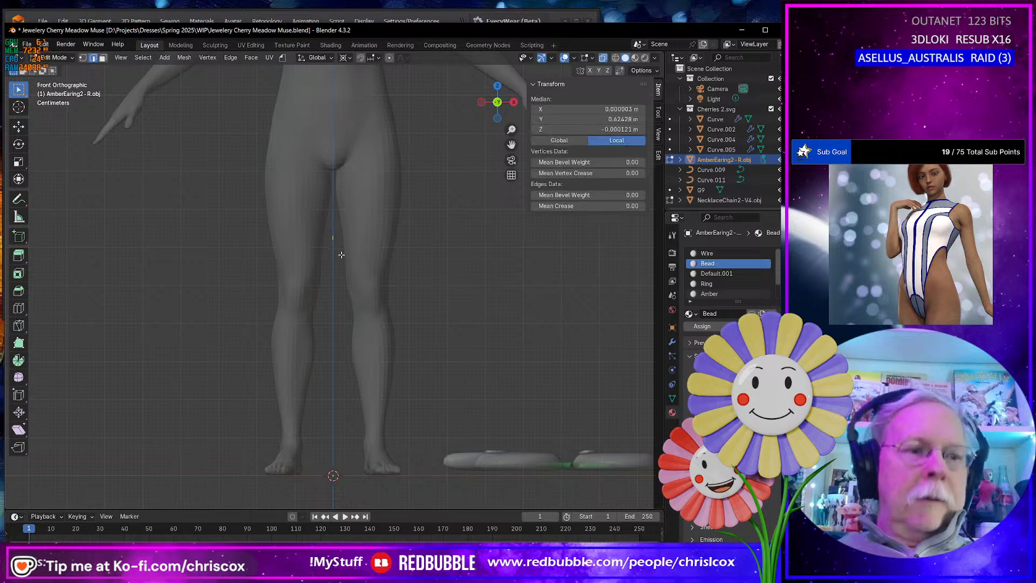
pyautogui.press('g')
pyautogui.press('z')
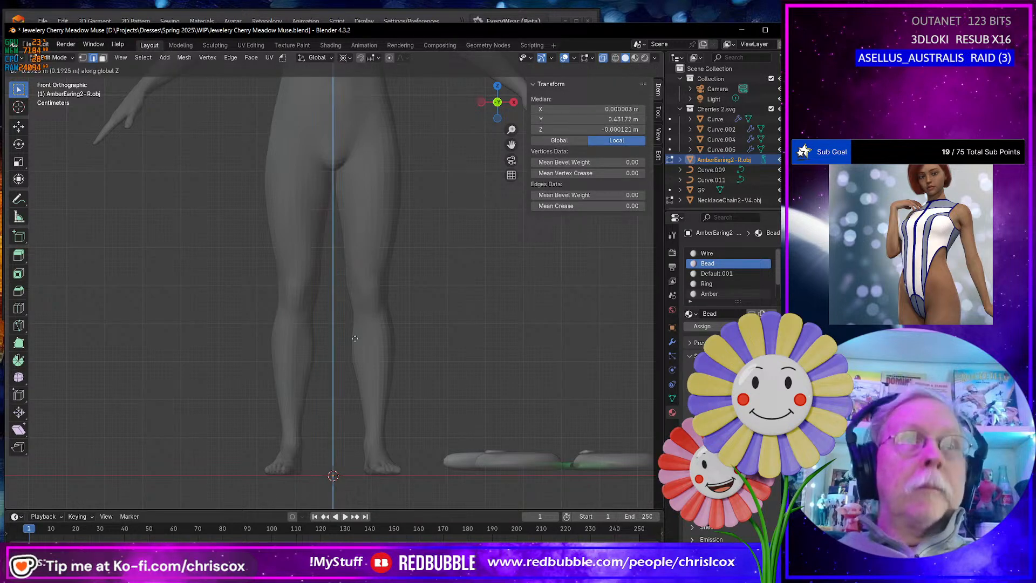
pyautogui.click(369, 439)
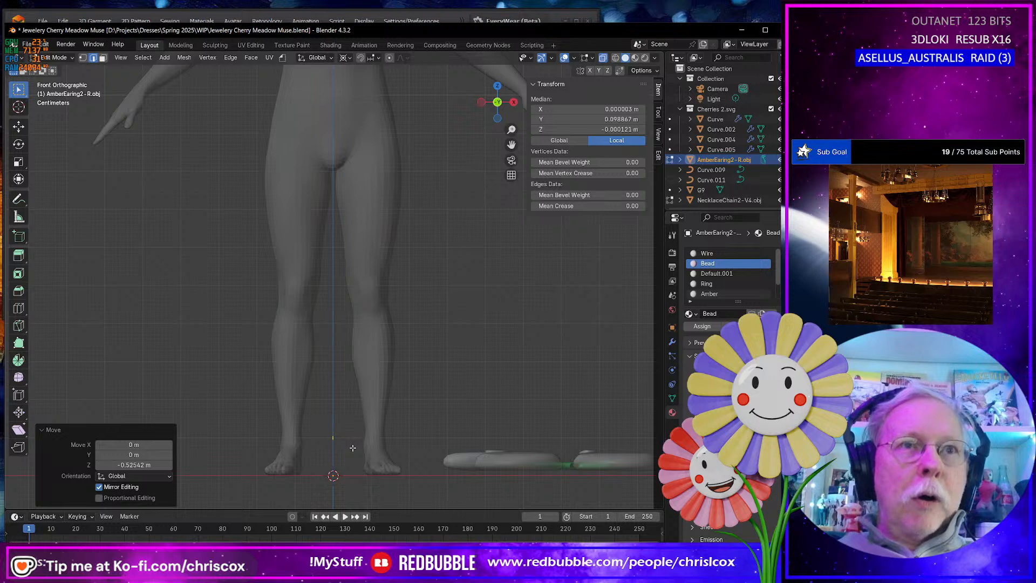
# Scale the whole earring mesh uniformly by a factor of 2.5
pyautogui.write('s')
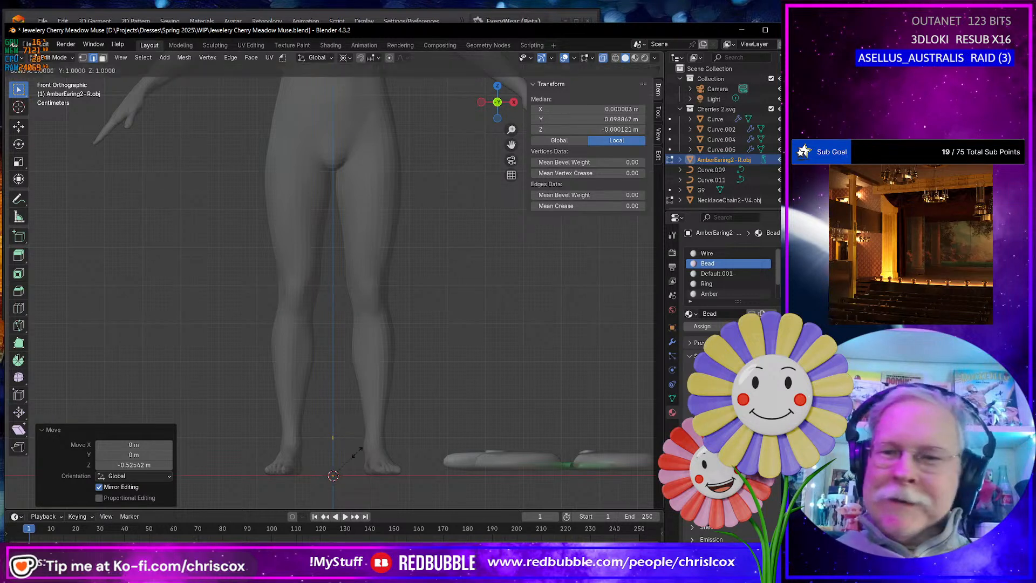
pyautogui.write('2.5')
pyautogui.press('Return')
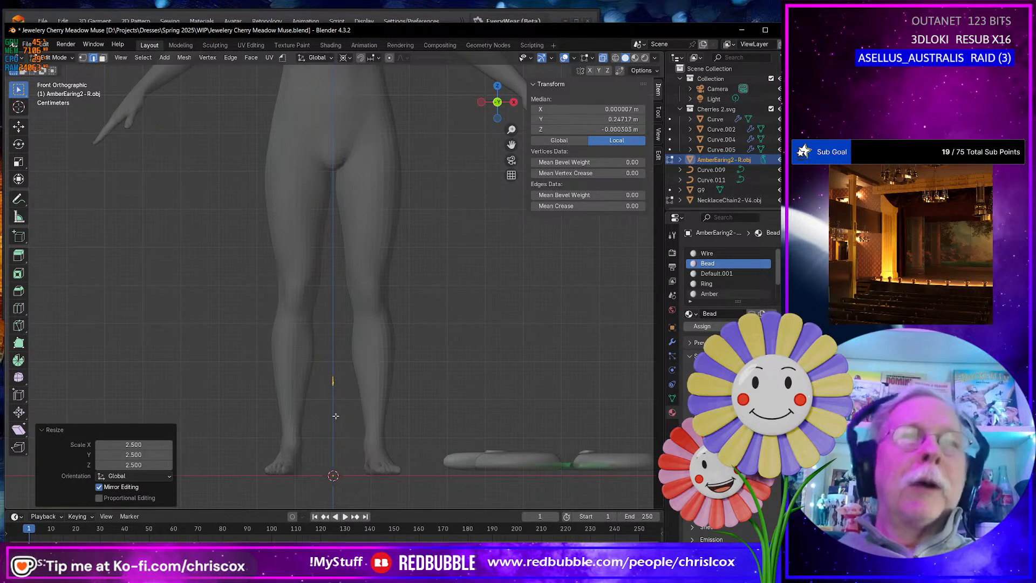
# Move the enlarged earring mesh along Z by about -0.23505 m, just above the world origin, and frame it in the view
pyautogui.press('g')
pyautogui.press('z')
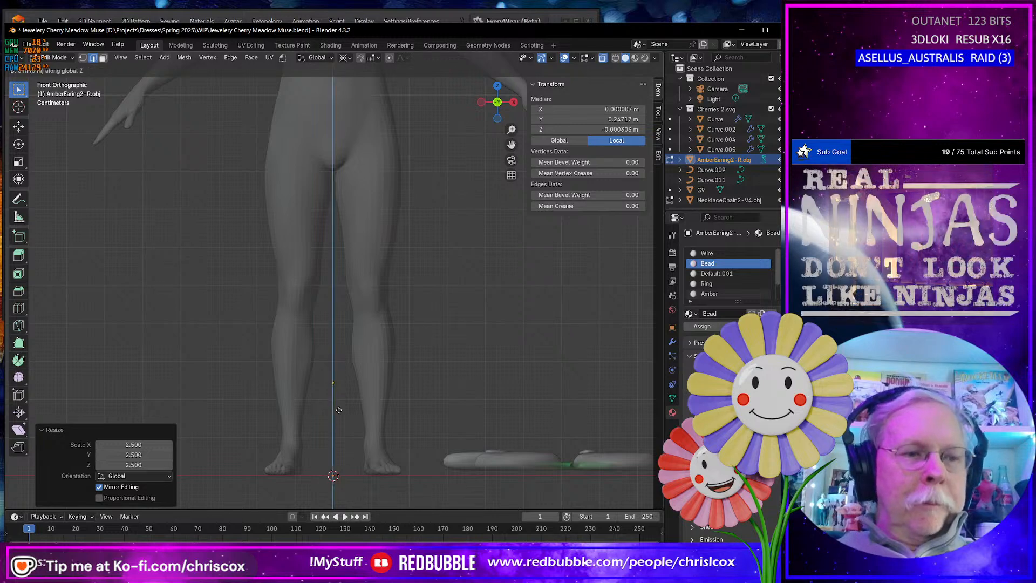
pyautogui.click(355, 497)
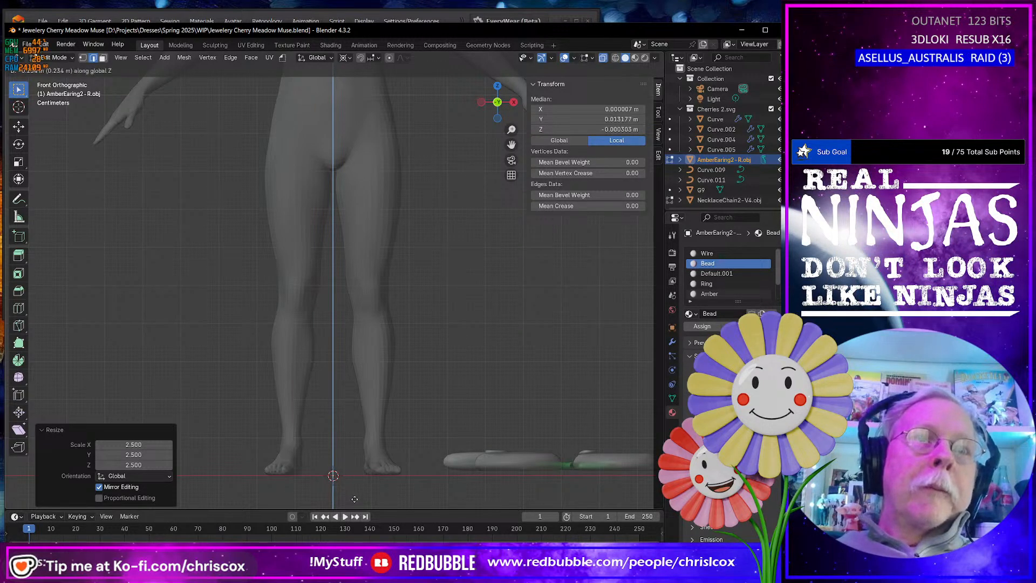
pyautogui.press('KP_Decimal')
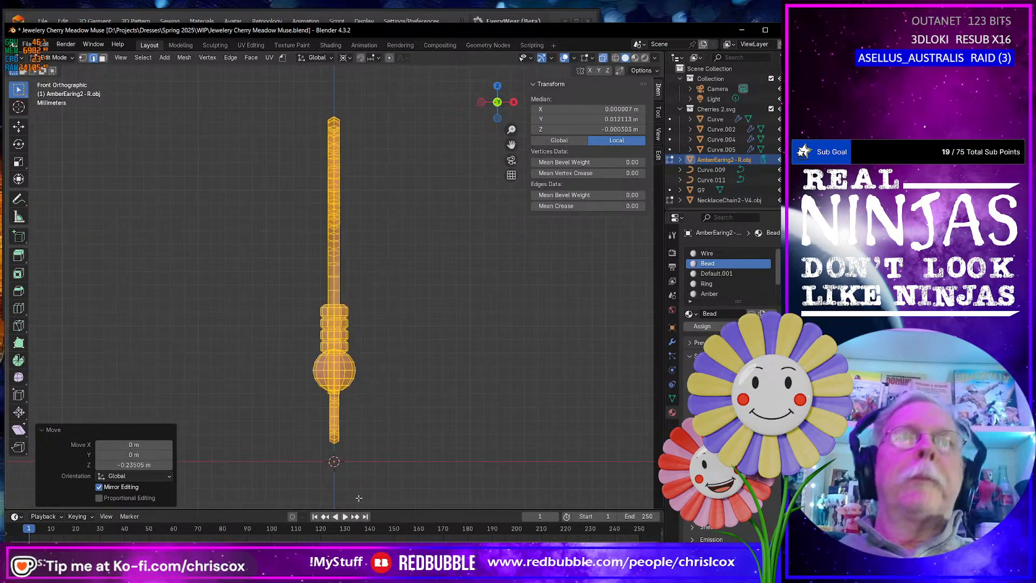
# In the right orthographic view, move the mesh about 0.000172 m in Y and -0.02428 m in Z, placing the hook's top at the origin
pyautogui.scroll(2, 359, 498)
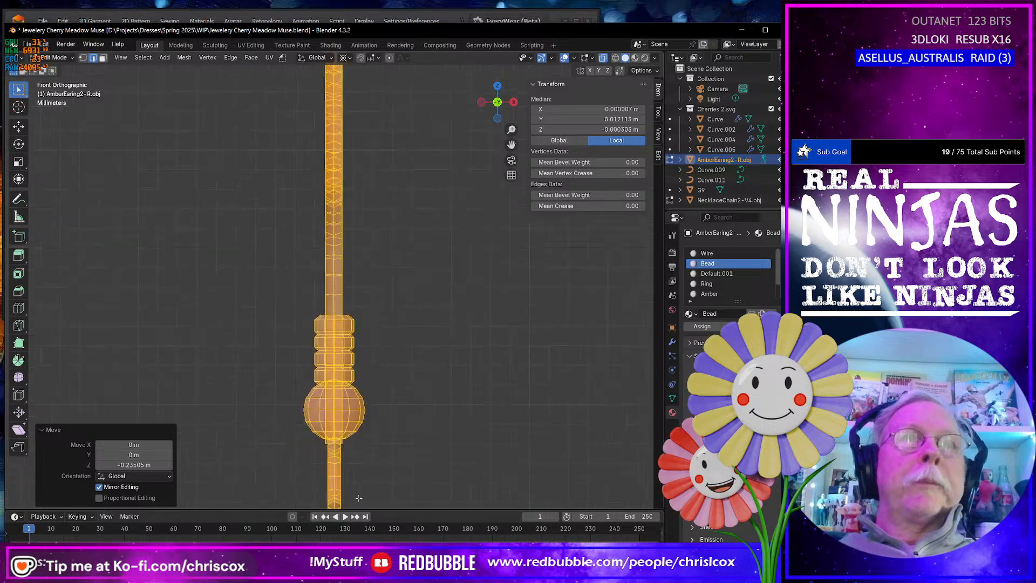
pyautogui.scroll(-4, 359, 498)
pyautogui.moveTo(360, 483)
pyautogui.mouseDown(button='middle')
pyautogui.moveTo(387, 474)
pyautogui.moveTo(370, 469)
pyautogui.mouseUp(button='middle')
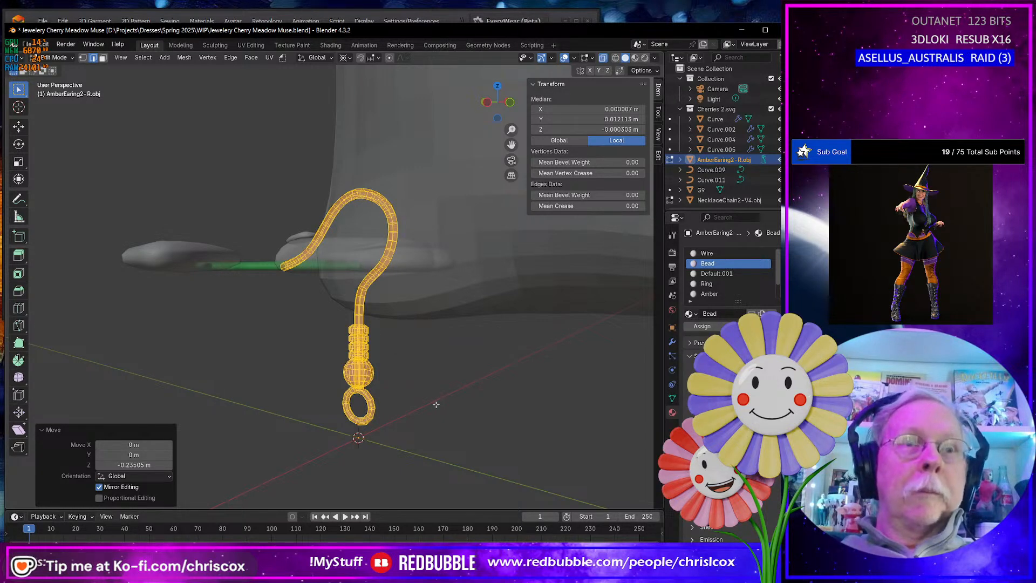
pyautogui.press('KP_3')
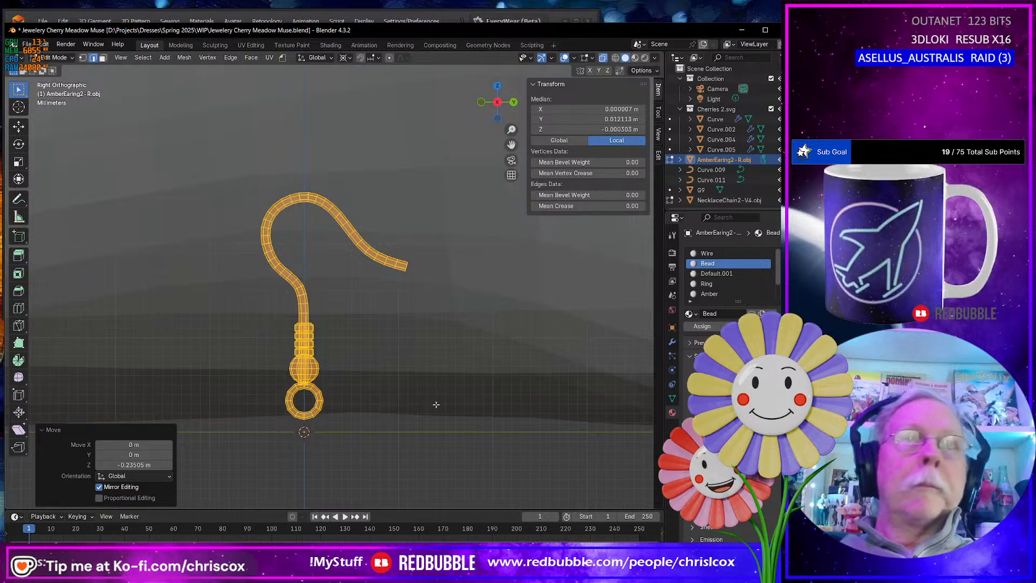
pyautogui.press('g')
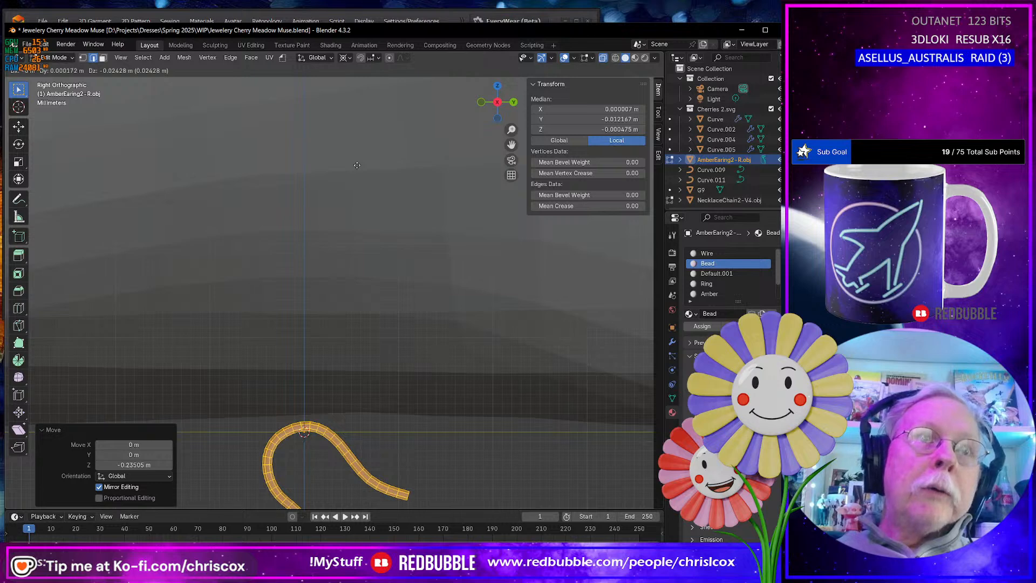
pyautogui.click(357, 165)
pyautogui.moveTo(324, 167); pyautogui.dragTo(401, 228, button='middle')
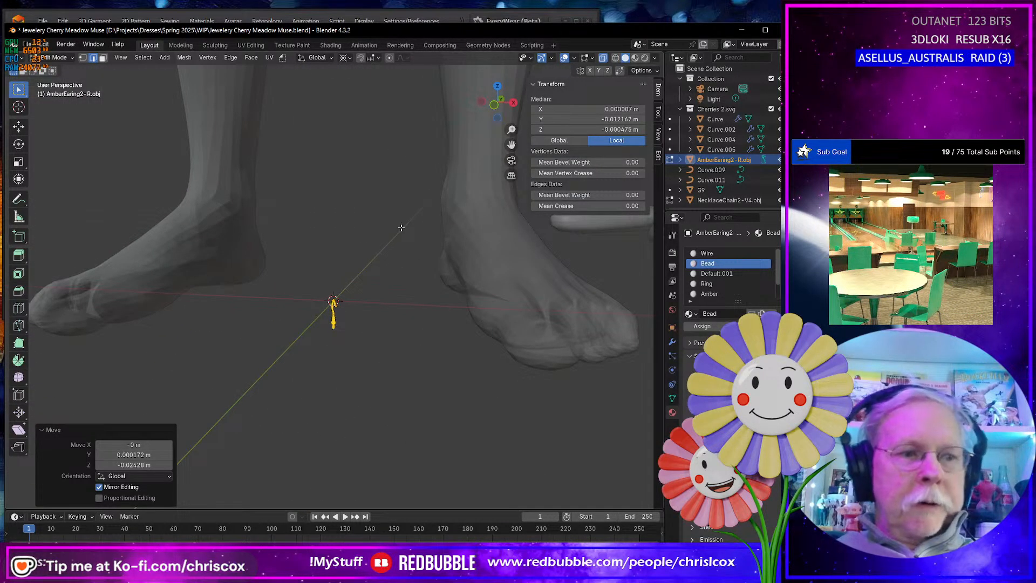
# Return the earring to Object Mode and apply all its transforms
pyautogui.press('Tab')
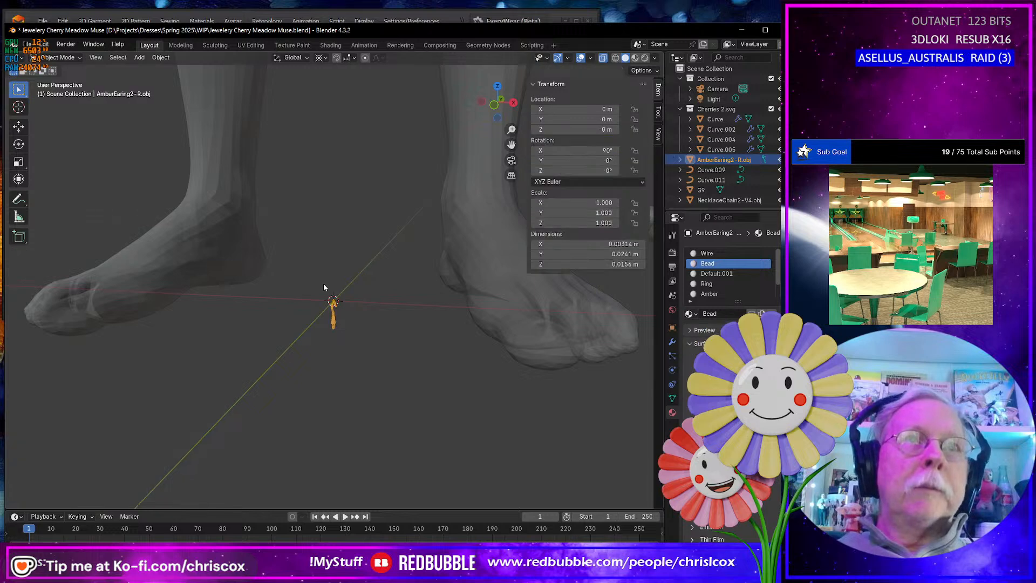
pyautogui.hotkey('ctrl', 'a')
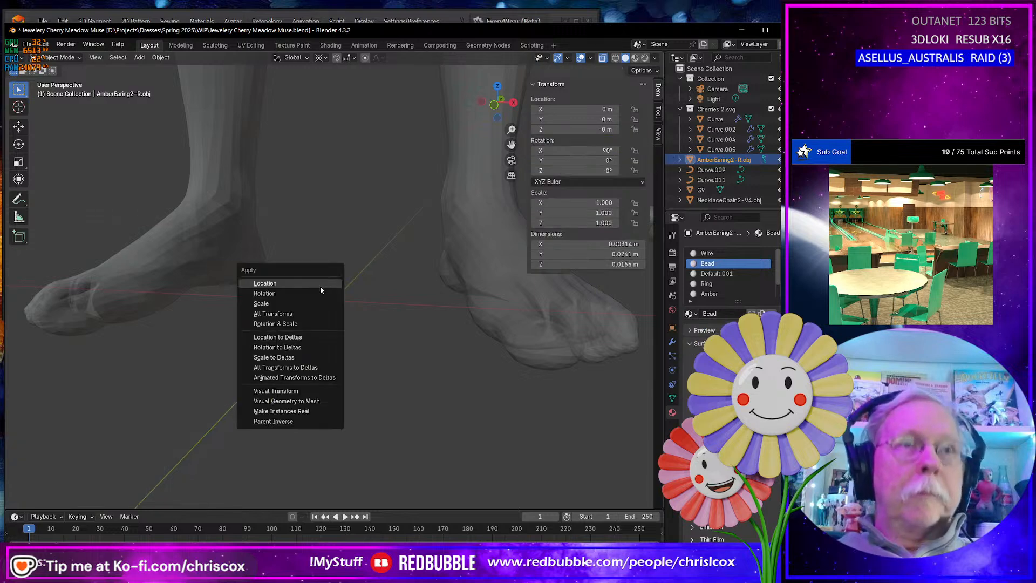
pyautogui.click(302, 314)
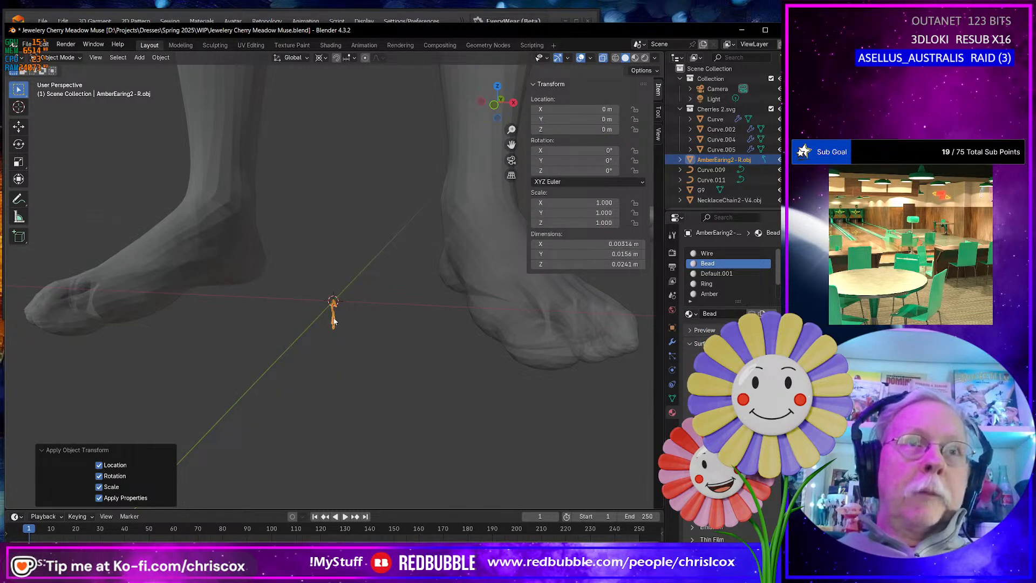
# Try moving the earring freely in Object Mode, and undo the move
pyautogui.scroll(6, 333, 321)
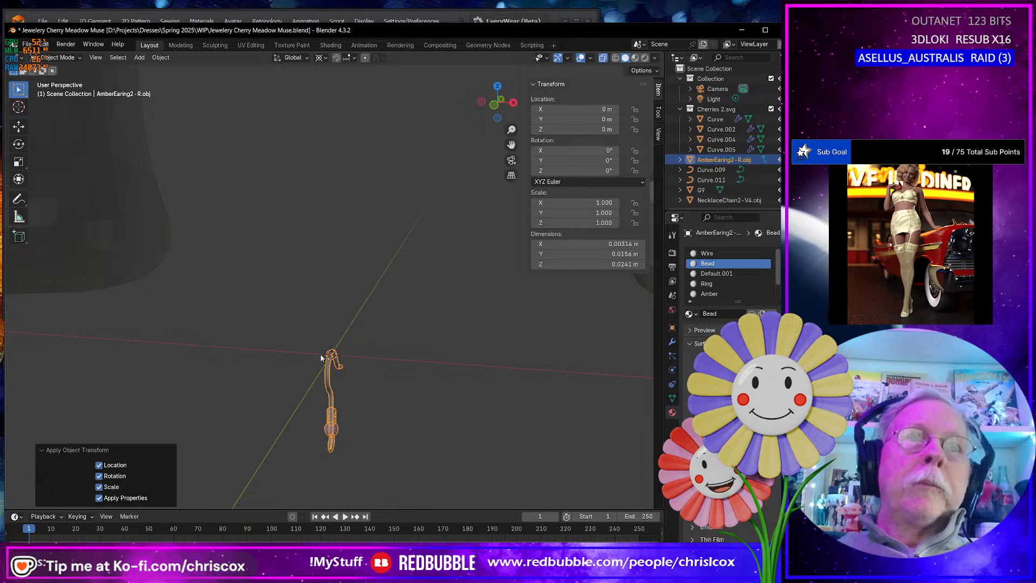
pyautogui.click(327, 379)
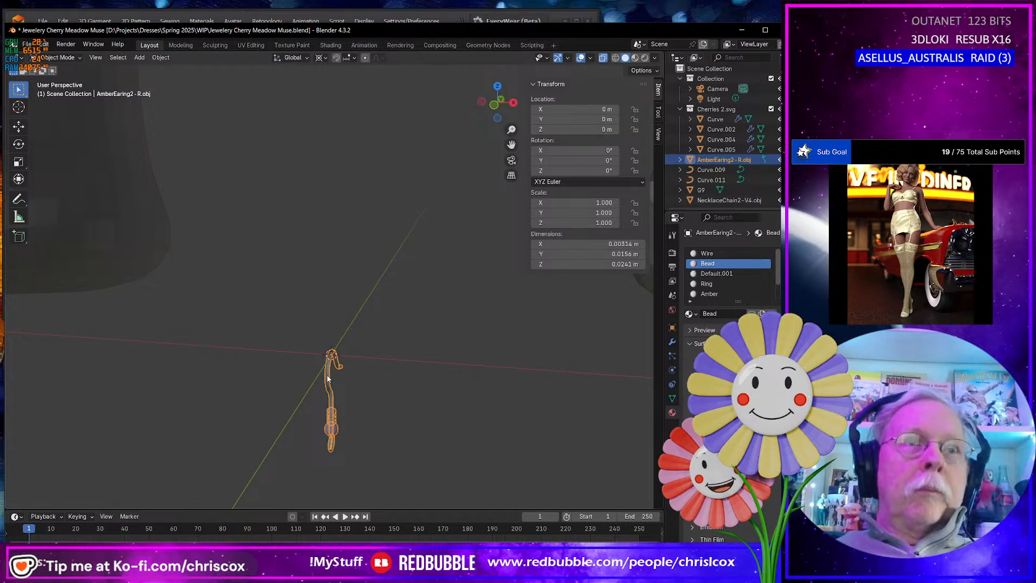
pyautogui.click(369, 383)
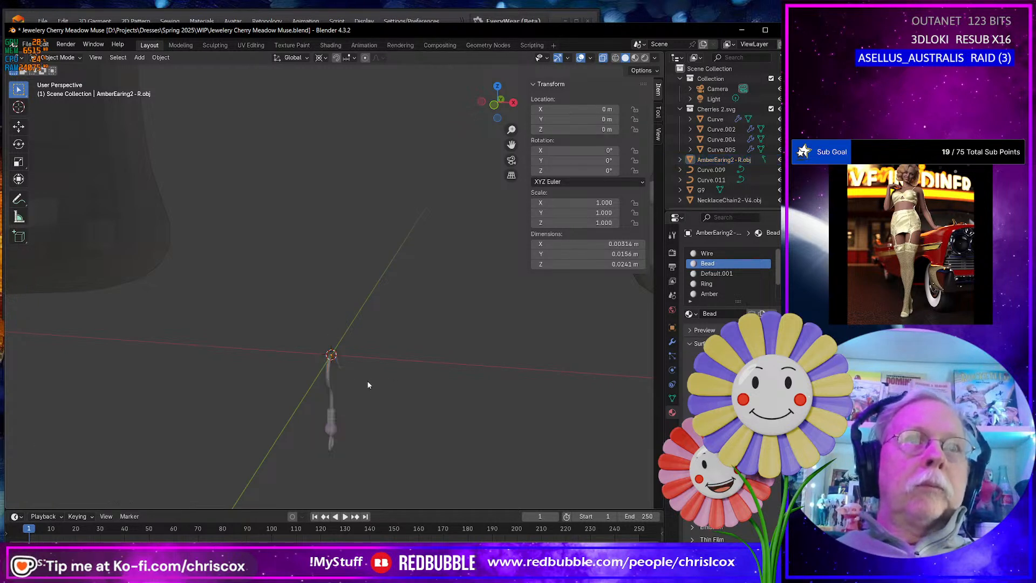
pyautogui.click(328, 380)
pyautogui.moveTo(328, 380); pyautogui.dragTo(306, 367, button='middle')
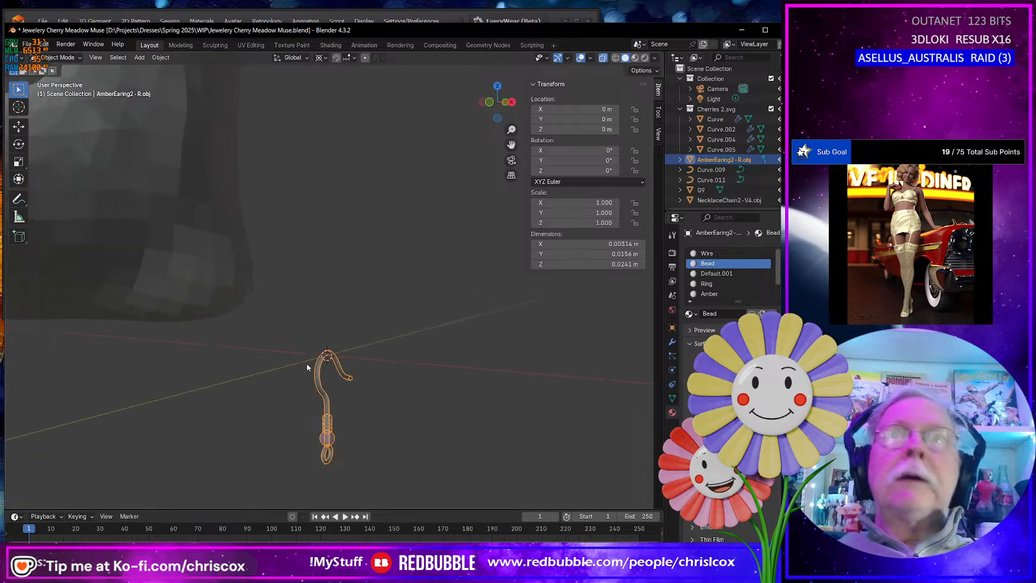
pyautogui.press('g')
pyautogui.click(347, 363)
pyautogui.hotkey('ctrl', 'z')
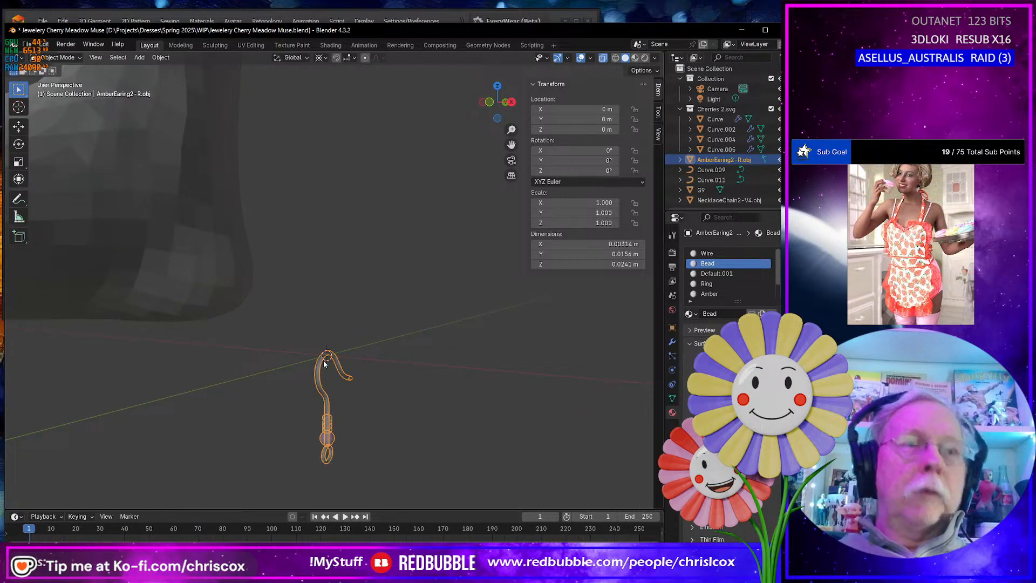
# Apply all transforms to the earring again and set its origin to the 3D cursor
pyautogui.hotkey('ctrl', 'a')
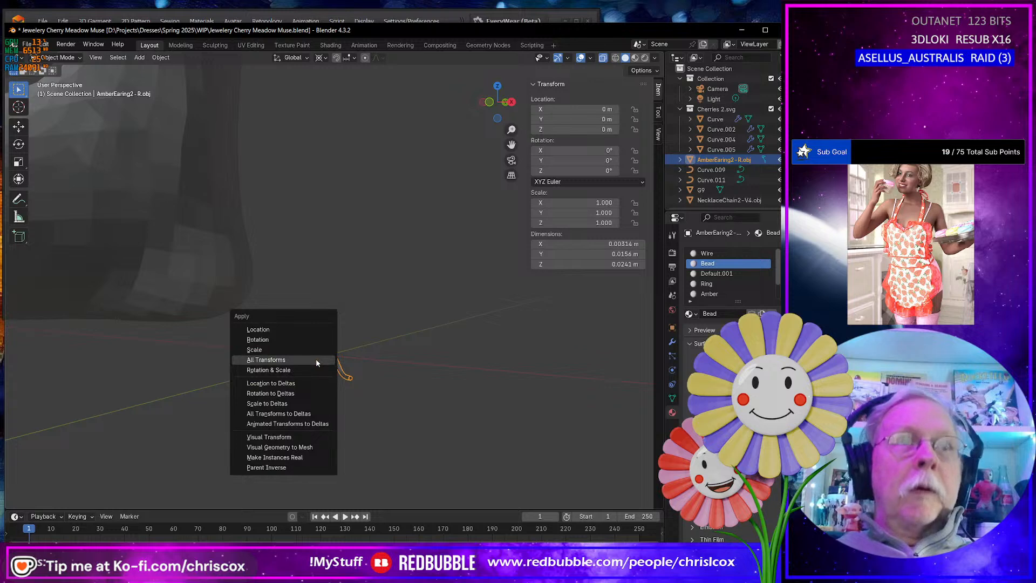
pyautogui.click(317, 360)
pyautogui.rightClick(318, 368)
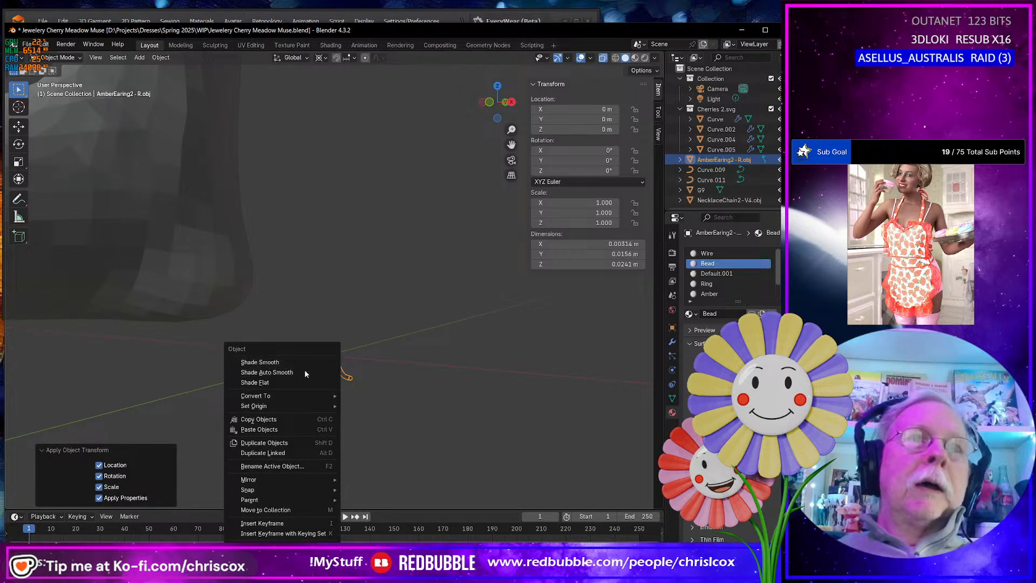
pyautogui.moveTo(302, 405)
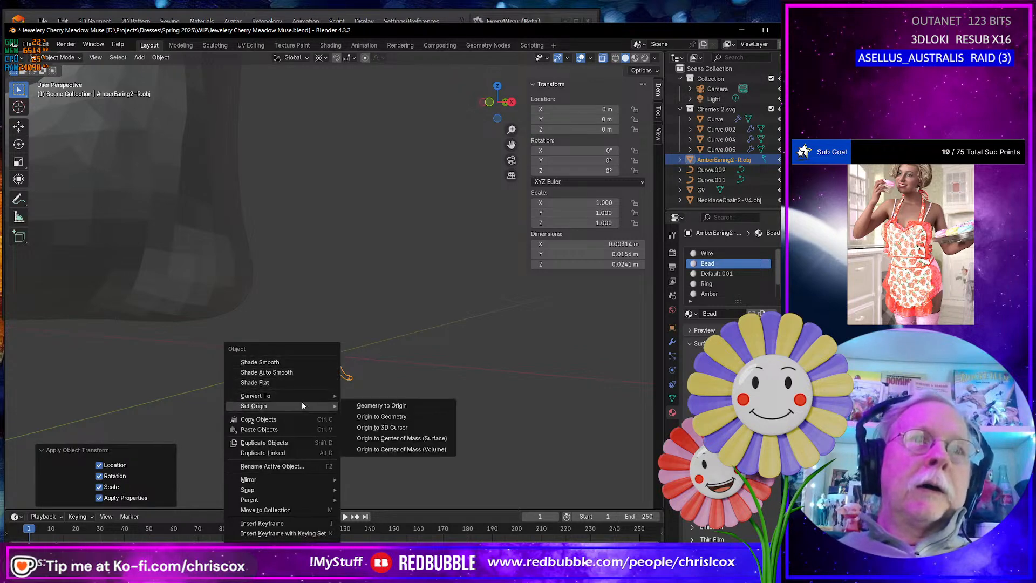
pyautogui.click(380, 426)
pyautogui.moveTo(373, 423); pyautogui.dragTo(316, 419, button='middle')
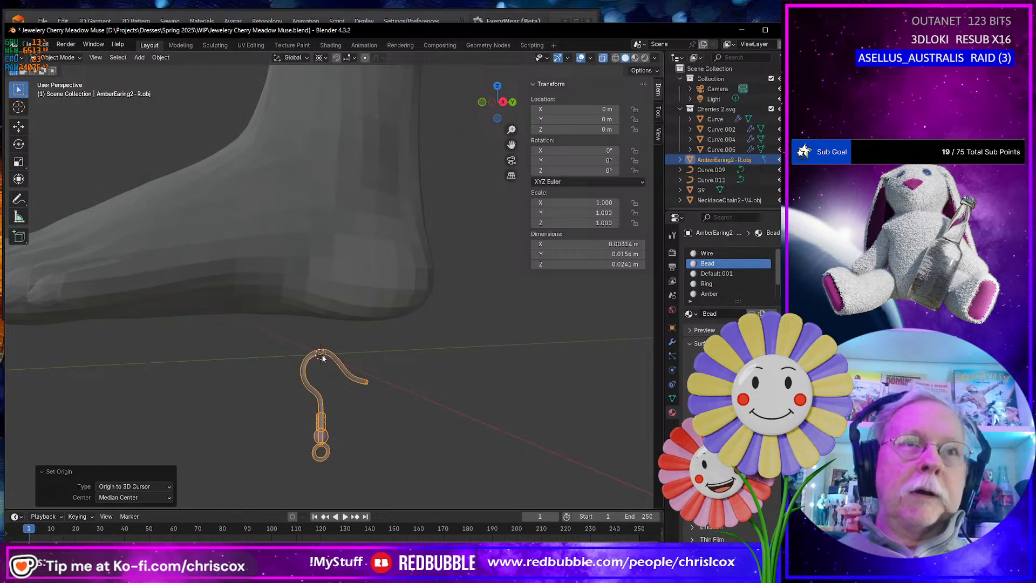
# Test-rotate the earring about its hook-top origin, and undo the rotation
pyautogui.press('r')
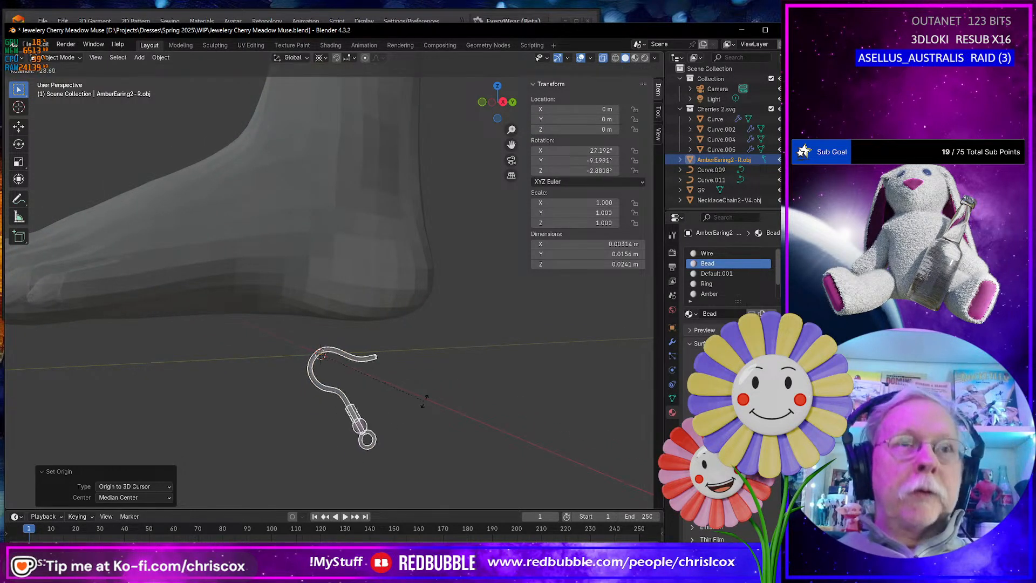
pyautogui.click(386, 446)
pyautogui.hotkey('ctrl', 'z')
pyautogui.moveTo(385, 445); pyautogui.dragTo(368, 462, button='middle')
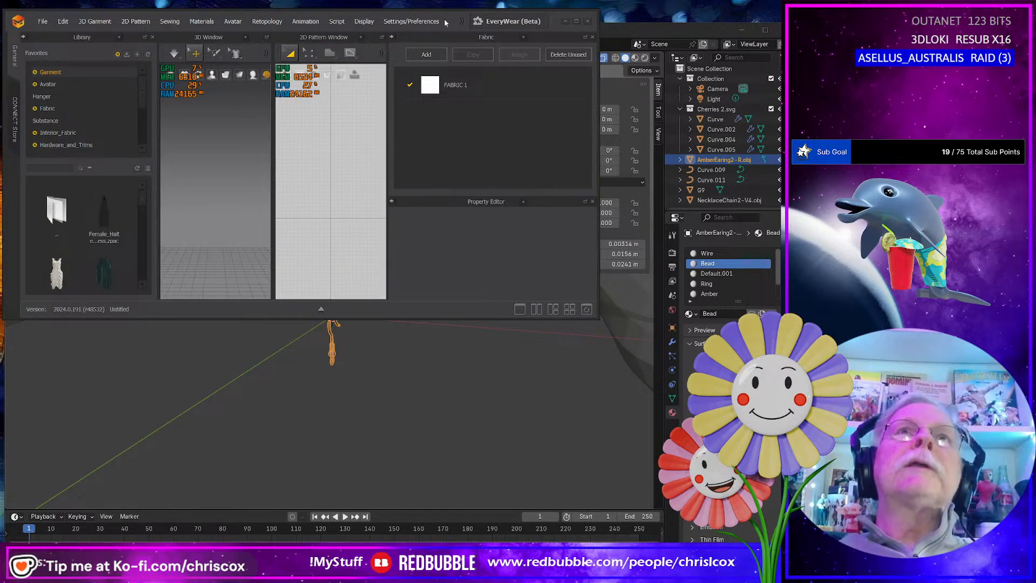
# Move the Marvelous Designer window slightly upward and enlarge it in height and width
pyautogui.click(426, 21)
pyautogui.moveTo(462, 16); pyautogui.dragTo(469, 10)
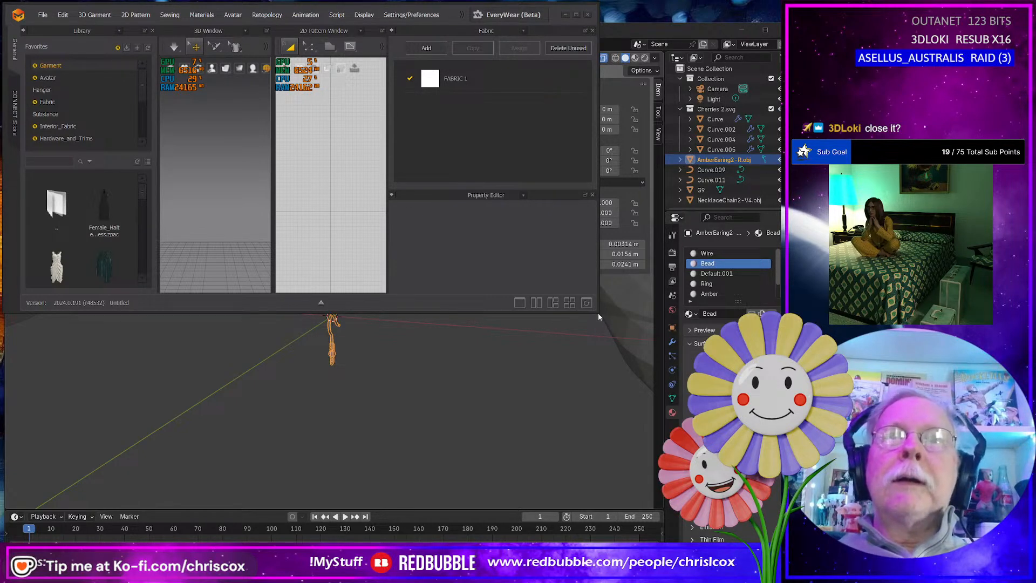
pyautogui.moveTo(598, 313); pyautogui.dragTo(598, 542)
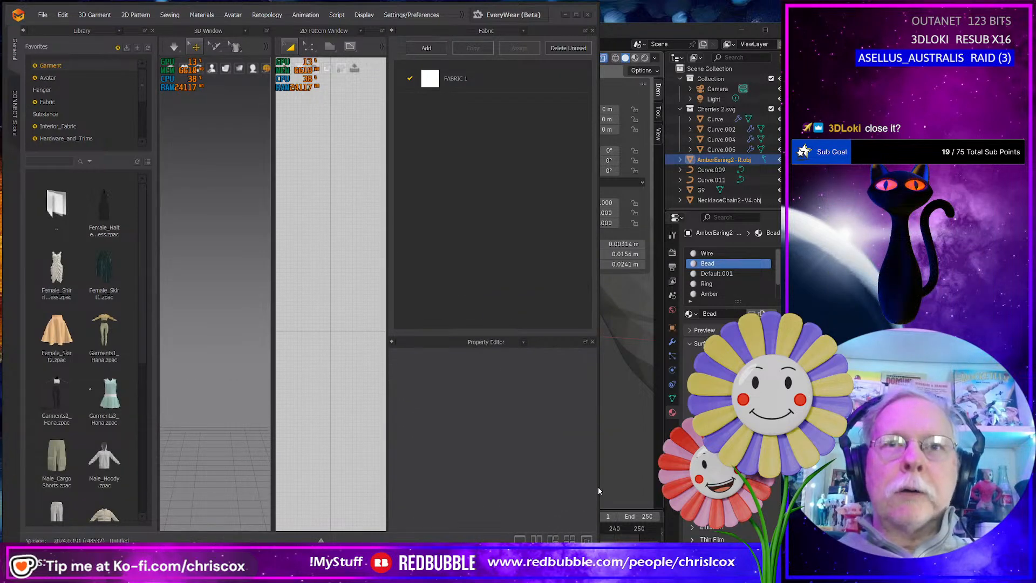
pyautogui.moveTo(600, 488); pyautogui.dragTo(781, 487)
# Switch back to Blender and put the earring into Edit Mode
pyautogui.hotkey('alt', 'Tab')
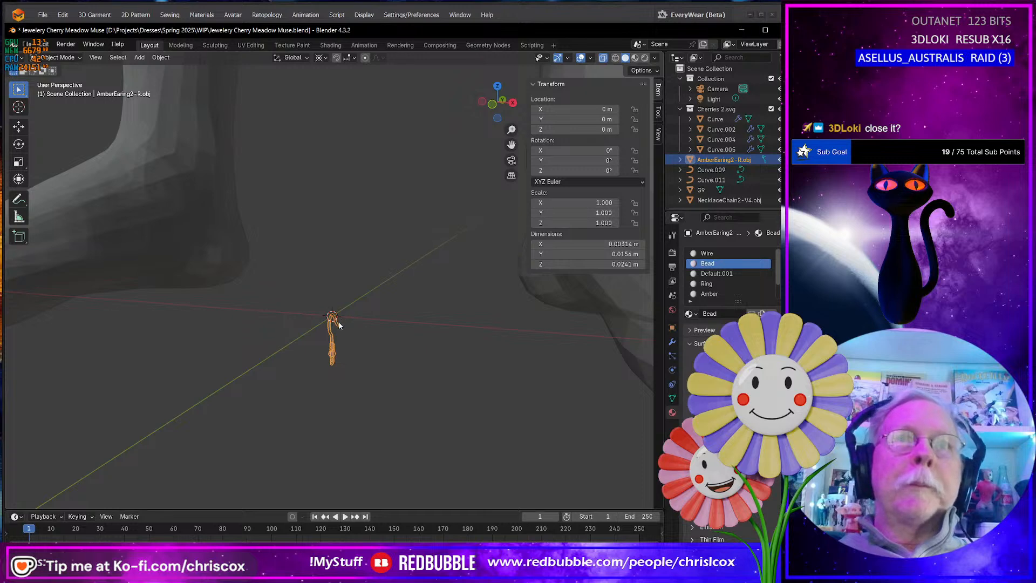
pyautogui.press('Tab')
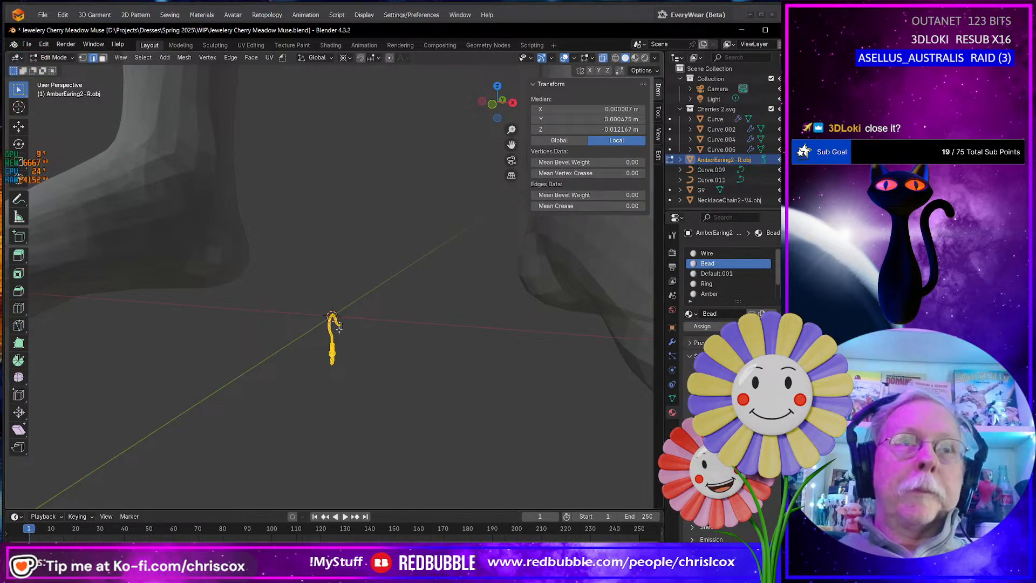
# Set the 3D view's clip start to 0.001 m so the end of the earring's hook can be viewed up close
pyautogui.press('KP_Decimal')
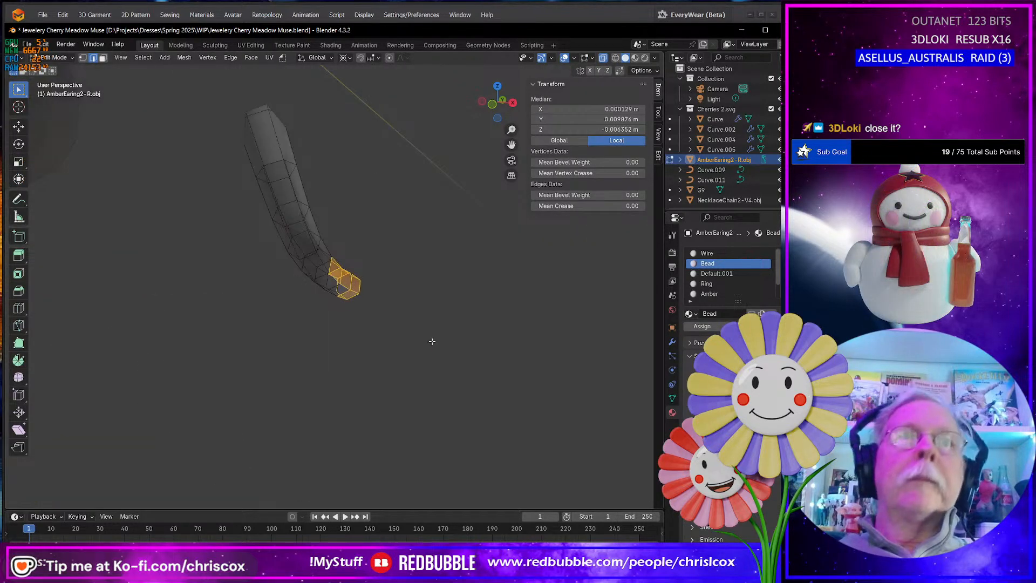
pyautogui.moveTo(432, 342); pyautogui.dragTo(311, 354, button='middle')
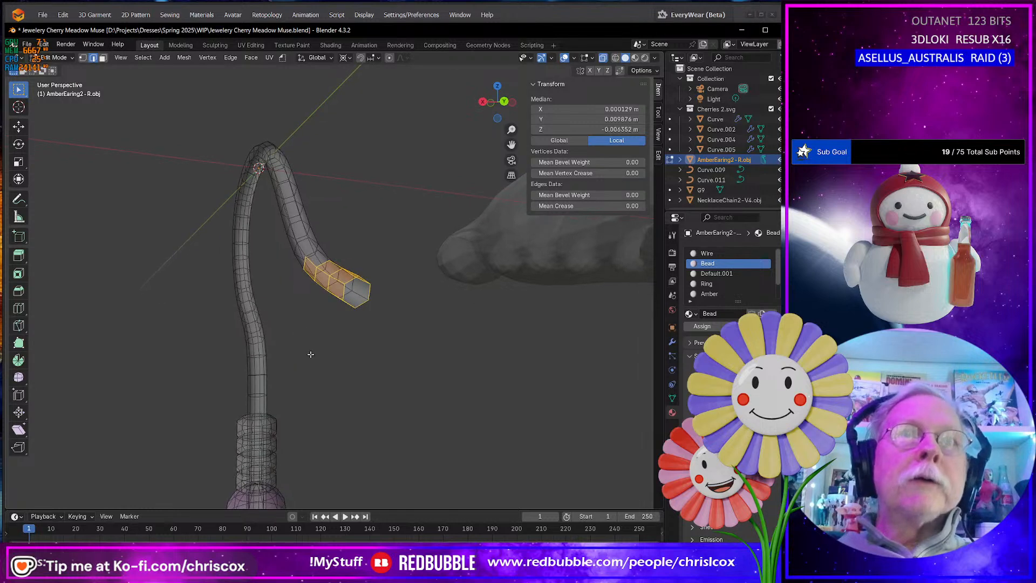
pyautogui.press('3')
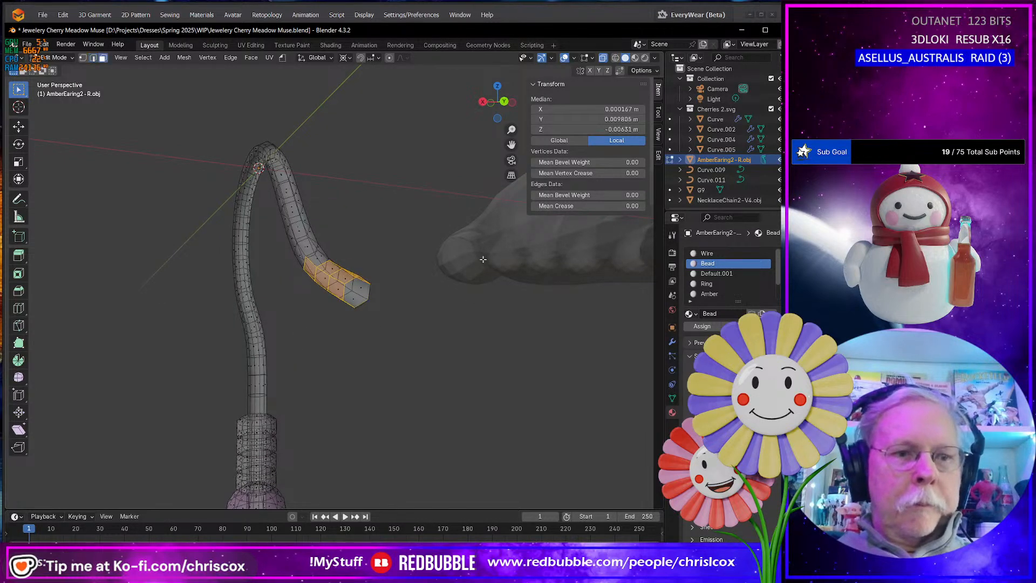
pyautogui.scroll(1, 480, 281)
pyautogui.scroll(4, 399, 316)
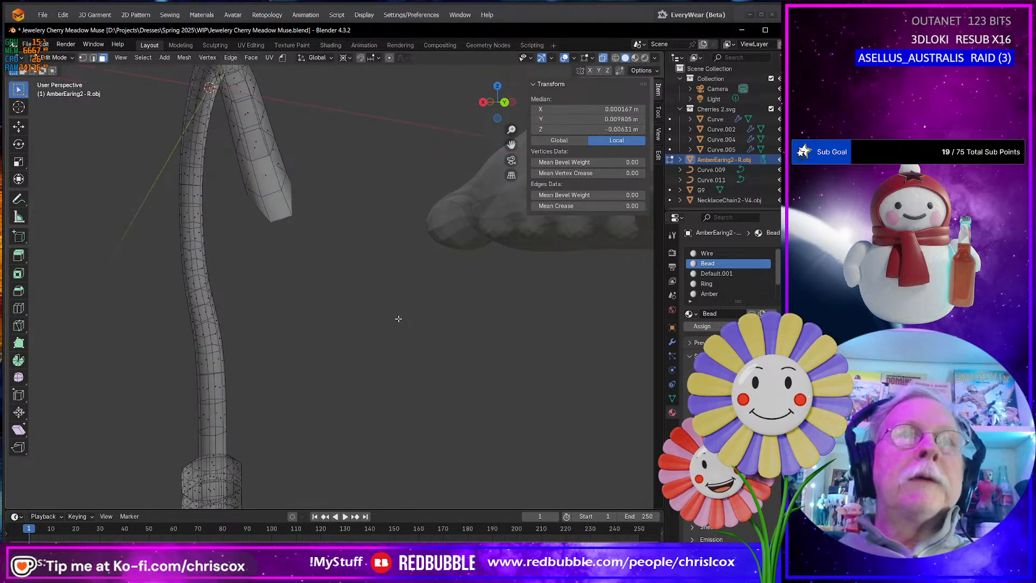
pyautogui.scroll(-3, 398, 317)
pyautogui.scroll(2, 399, 317)
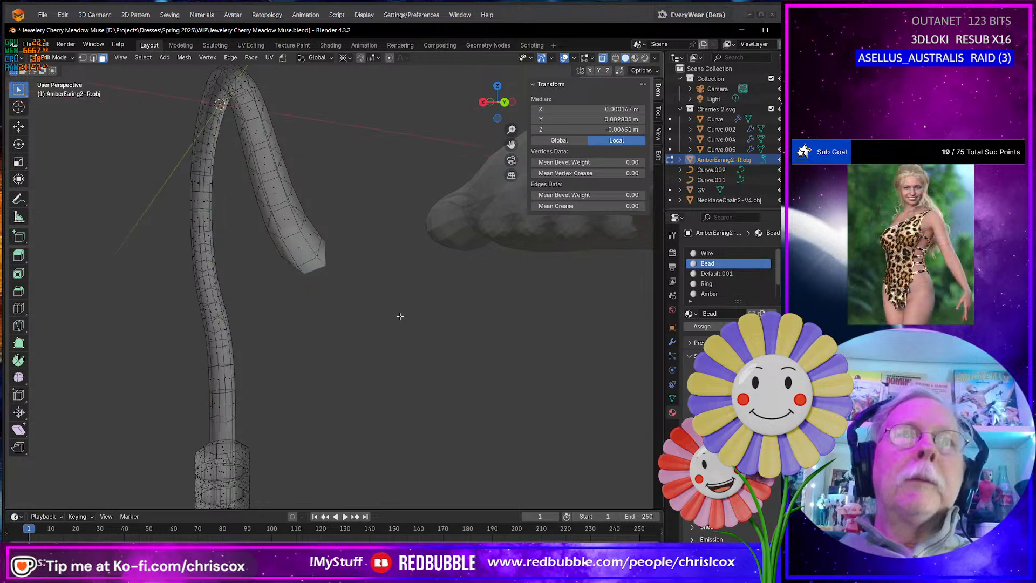
pyautogui.click(659, 135)
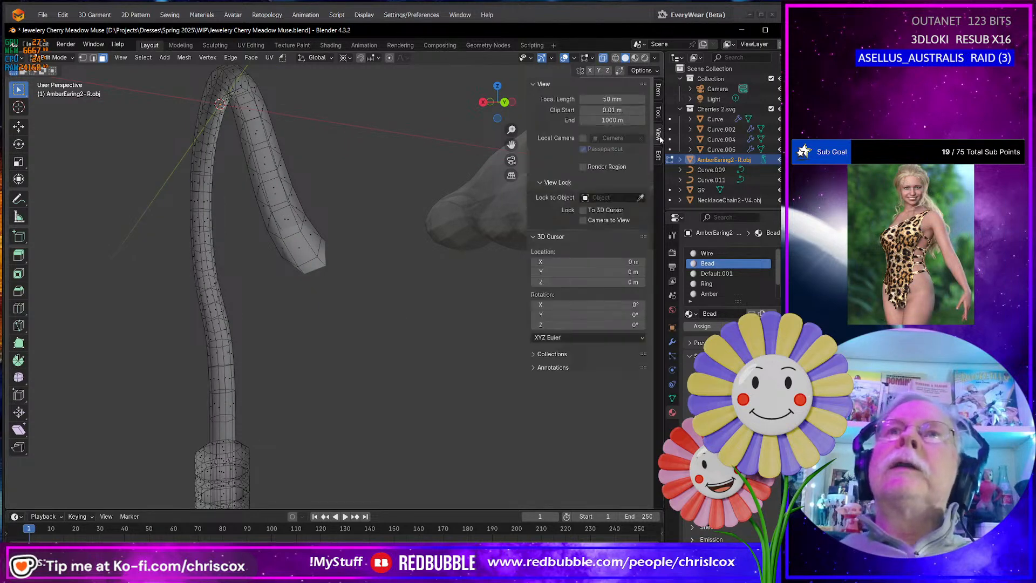
pyautogui.click(623, 111)
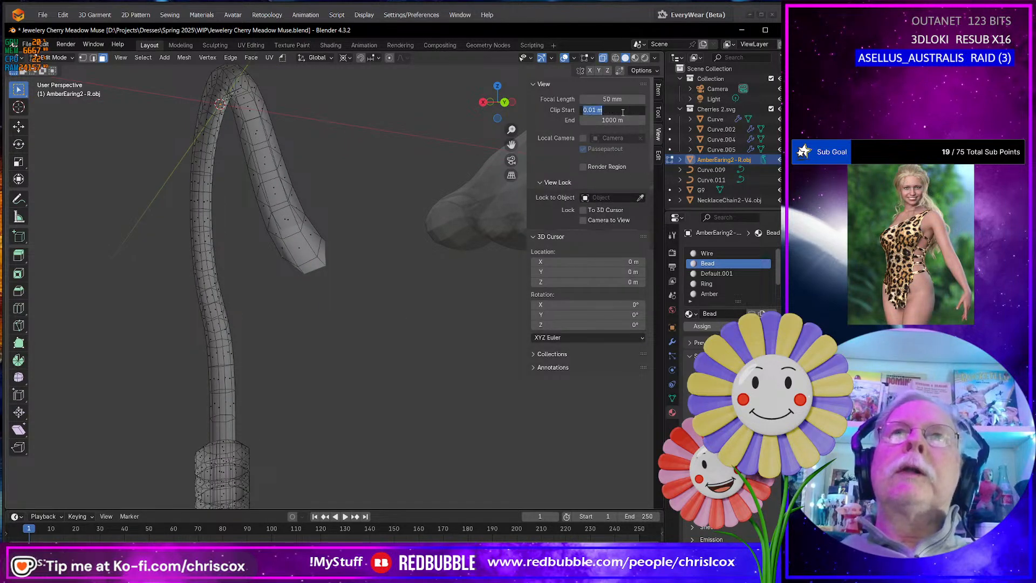
pyautogui.write('.001')
pyautogui.press('Return')
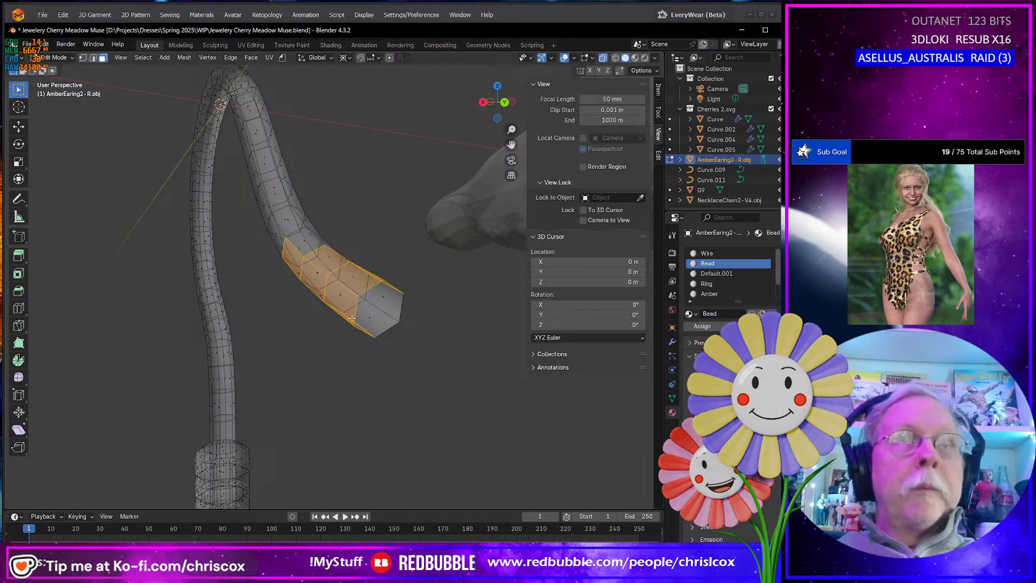
# Bevel the edge loop around the flat end of the hook wire by about 0.00005 m with one segment
pyautogui.keyDown('alt'); pyautogui.click(371, 290); pyautogui.keyUp('alt')
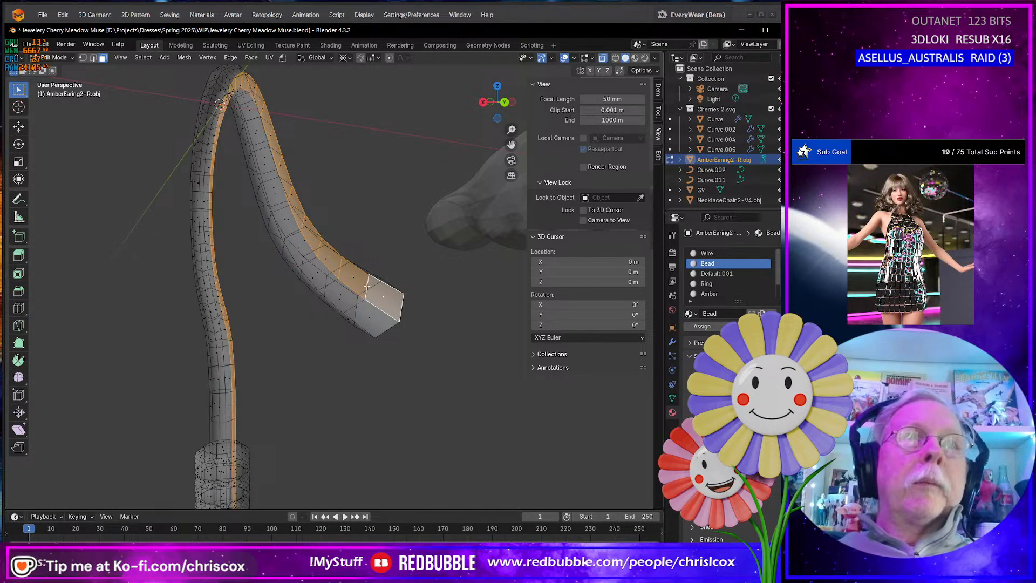
pyautogui.hotkey('alt', 'a')
pyautogui.press('2')
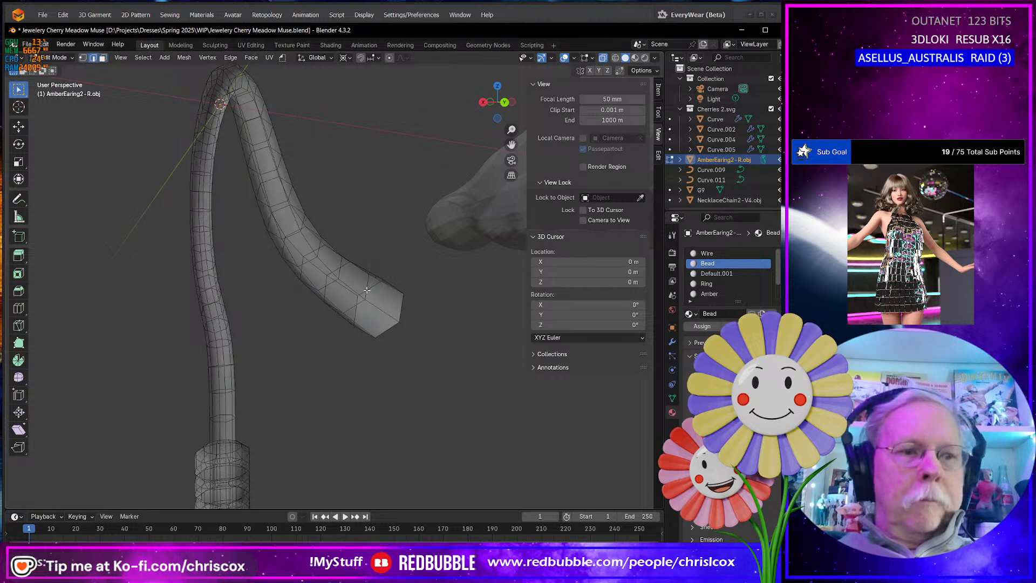
pyautogui.keyDown('alt'); pyautogui.click(366, 290); pyautogui.keyUp('alt')
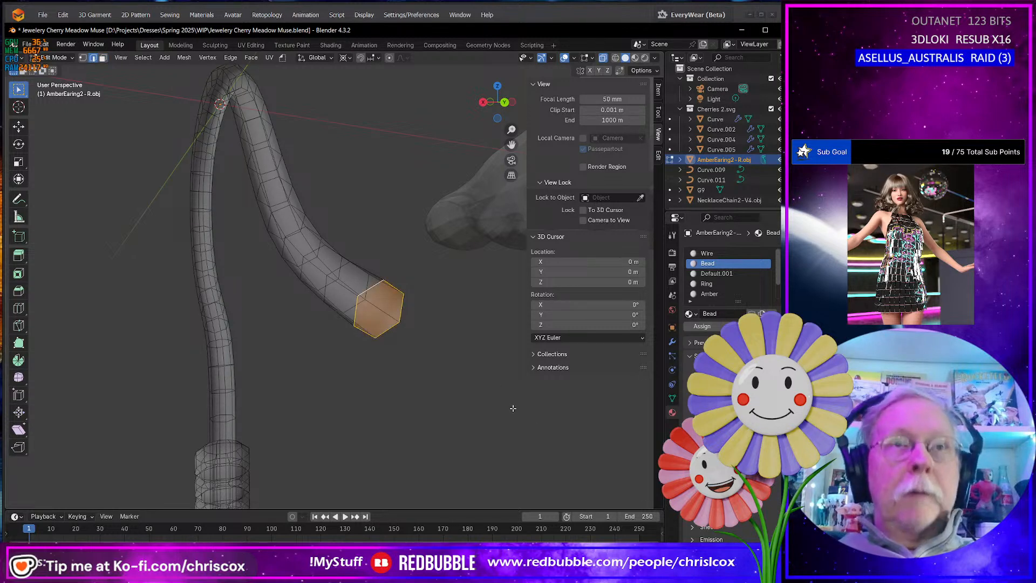
pyautogui.moveTo(461, 410); pyautogui.dragTo(503, 417, button='middle')
pyautogui.hotkey('ctrl', 'b')
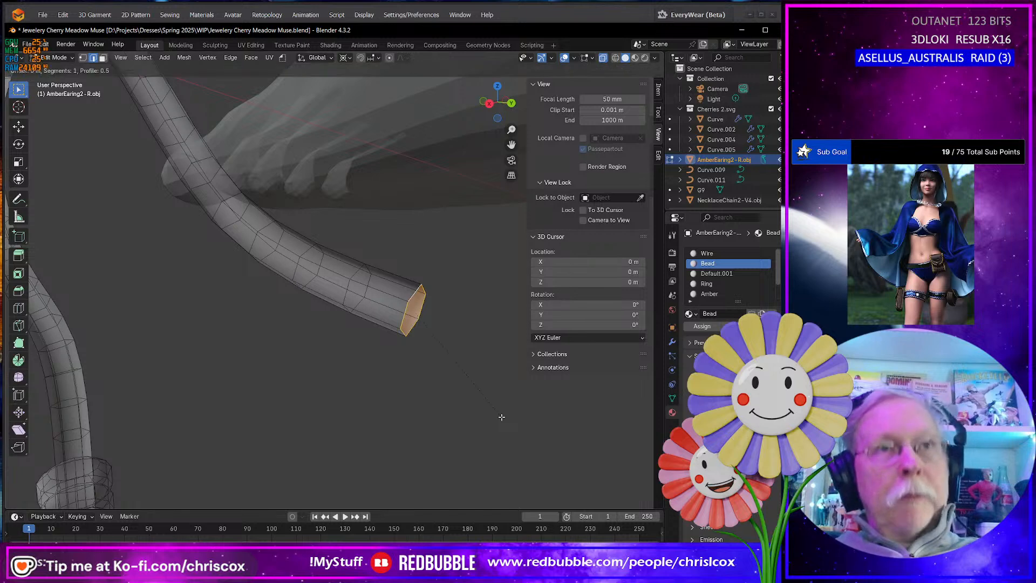
pyautogui.click(503, 416)
pyautogui.moveTo(503, 416); pyautogui.dragTo(448, 411, button='middle')
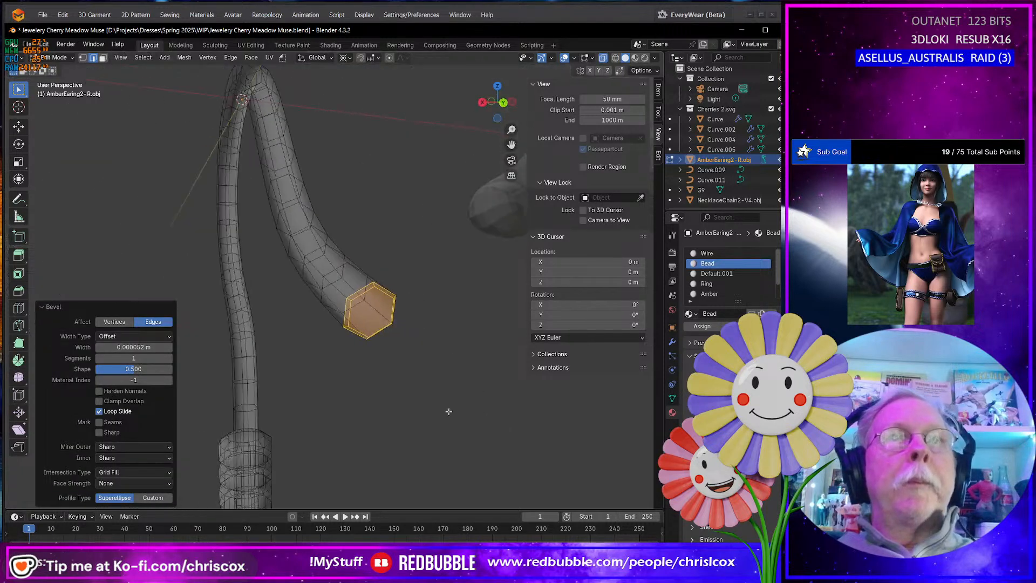
# Inset the end face of the hook wire by about 0.0002 m and merge the inner face at its center
pyautogui.click(370, 320)
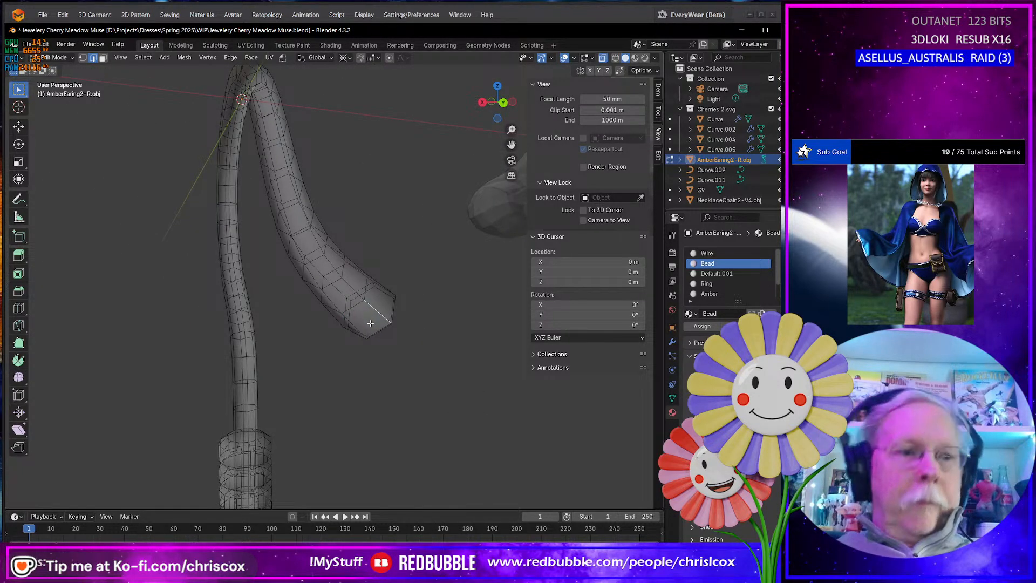
pyautogui.press('3')
pyautogui.click(369, 317)
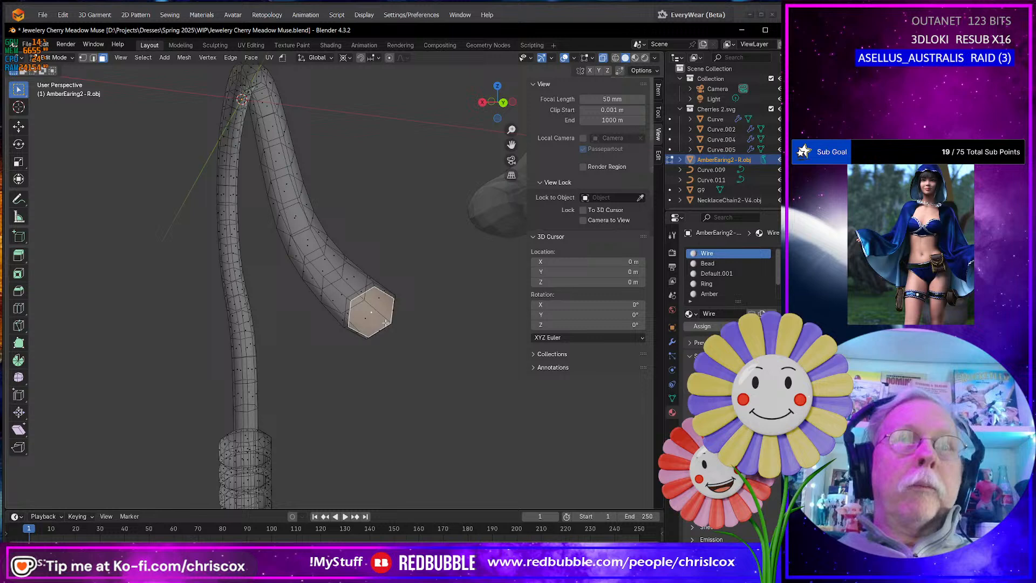
pyautogui.press('i')
pyautogui.click(480, 416)
pyautogui.press('m')
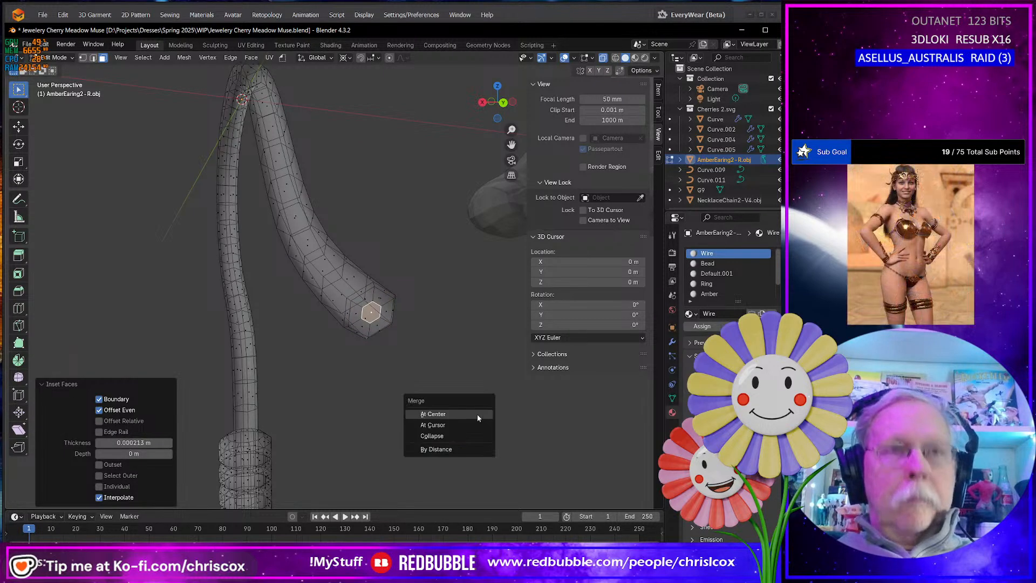
pyautogui.click(477, 414)
pyautogui.moveTo(477, 414); pyautogui.dragTo(344, 370, button='middle')
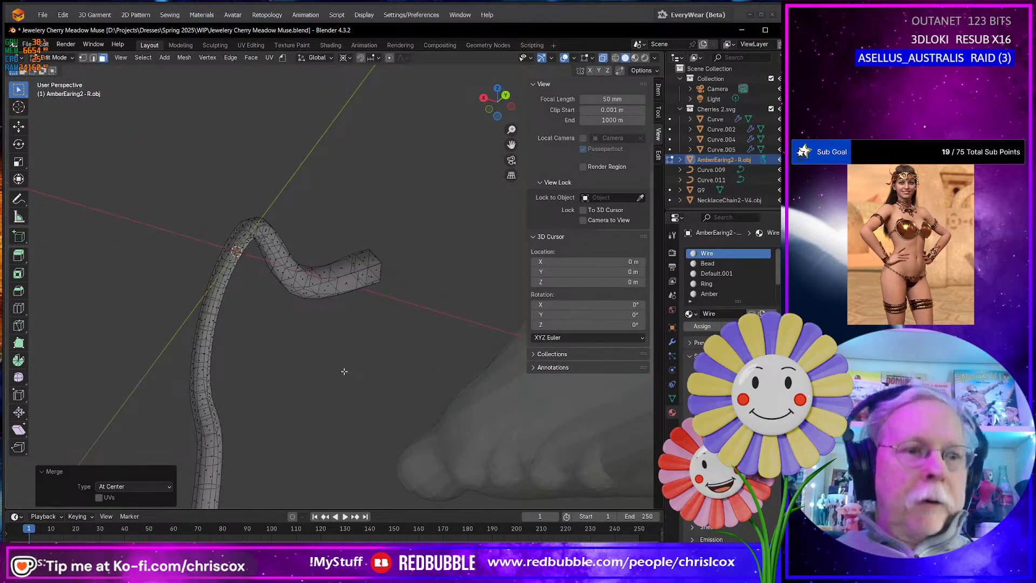
pyautogui.moveTo(347, 308); pyautogui.dragTo(370, 320, button='middle')
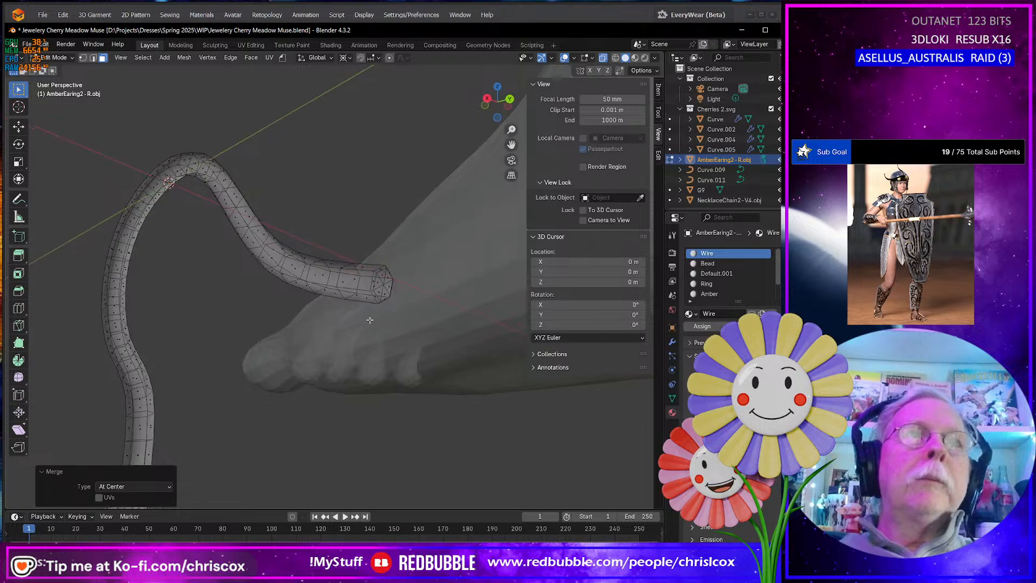
# Mark a seam along the length of the hook wire and around the edge of its end cap
pyautogui.keyDown('alt'); pyautogui.click(335, 295); pyautogui.keyUp('alt')
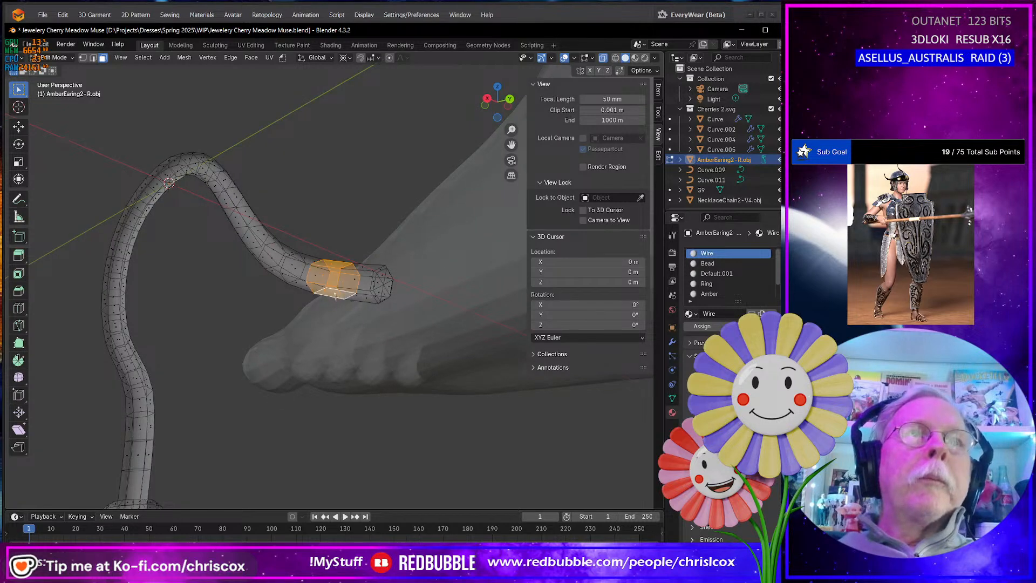
pyautogui.press('2')
pyautogui.moveTo(335, 296); pyautogui.dragTo(322, 321, button='middle')
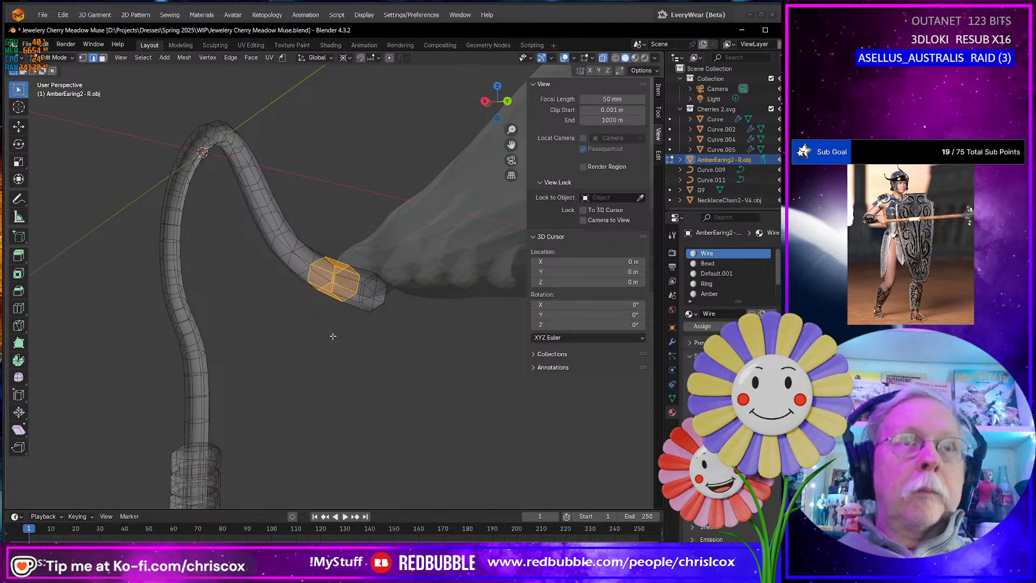
pyautogui.click(333, 335)
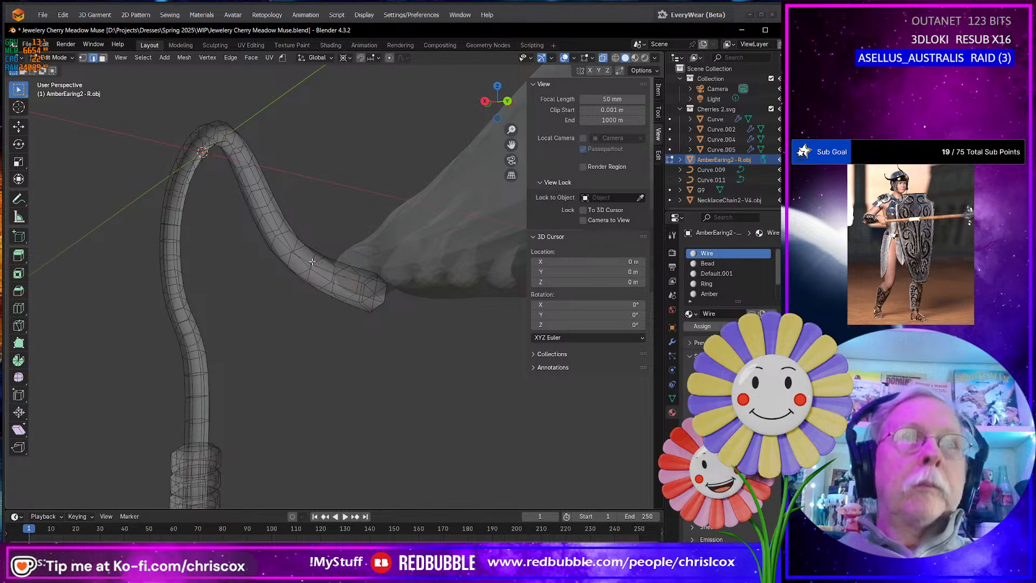
pyautogui.keyDown('alt'); pyautogui.click(259, 215); pyautogui.keyUp('alt')
pyautogui.moveTo(391, 299); pyautogui.dragTo(377, 309, button='middle')
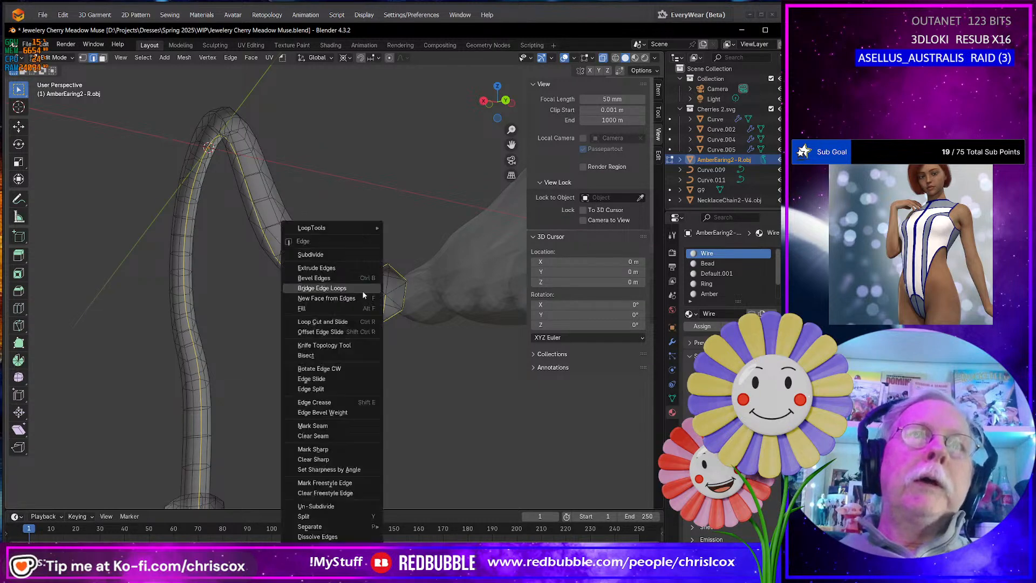
pyautogui.rightClick(361, 290)
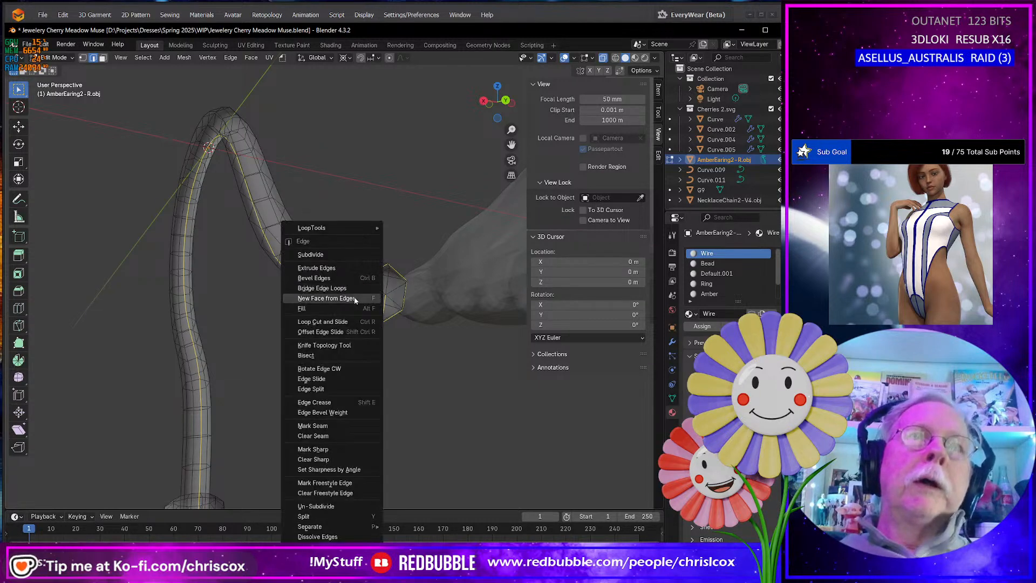
pyautogui.click(316, 426)
pyautogui.moveTo(298, 433); pyautogui.dragTo(505, 203, button='middle')
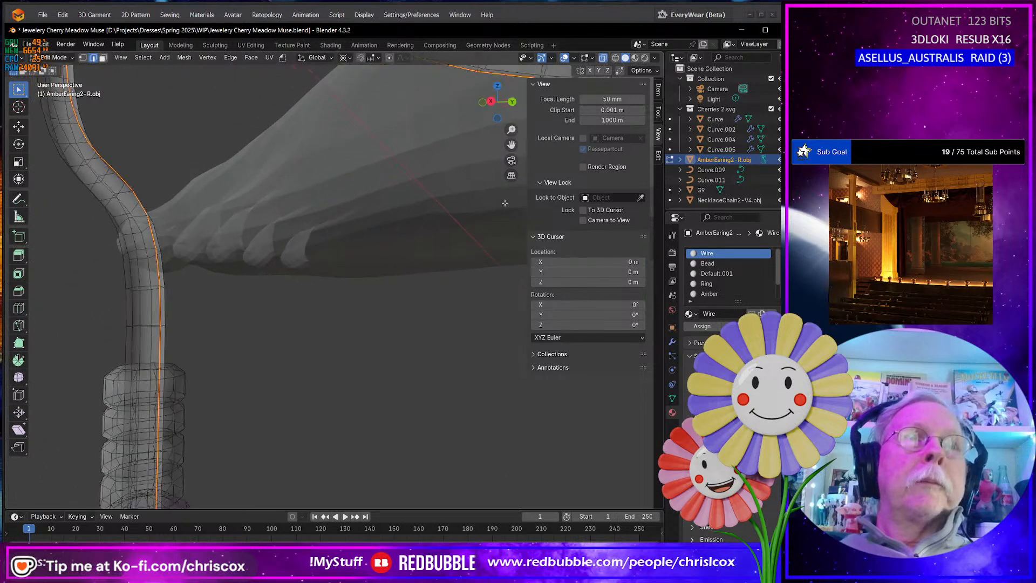
# Mark a seam along the vertical edges at the back of the ribbed coil above the bead
pyautogui.keyDown('shift'); pyautogui.moveTo(327, 340); pyautogui.dragTo(380, 243, button='middle'); pyautogui.keyUp('shift')
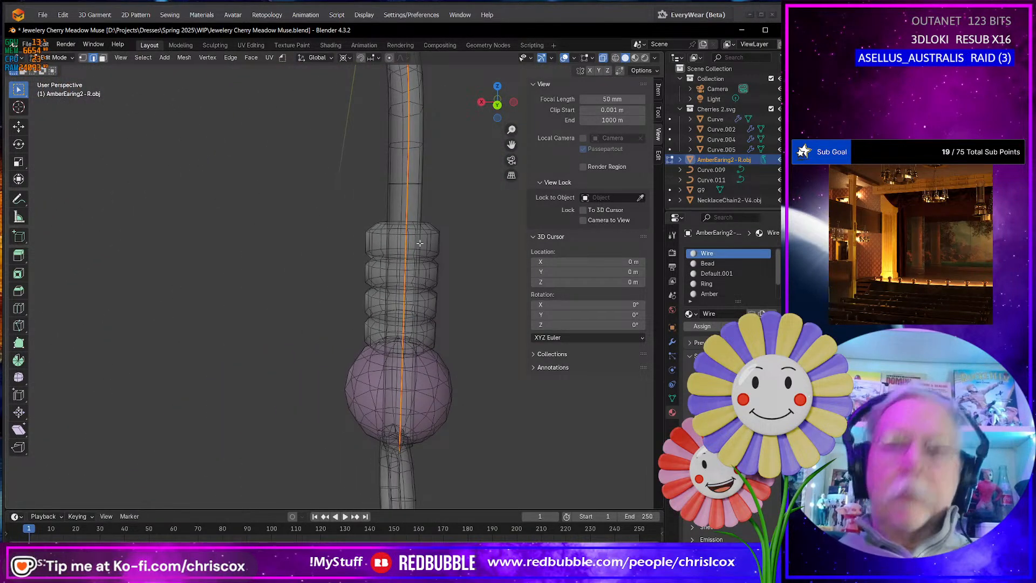
pyautogui.press('ctrl+KP_1')
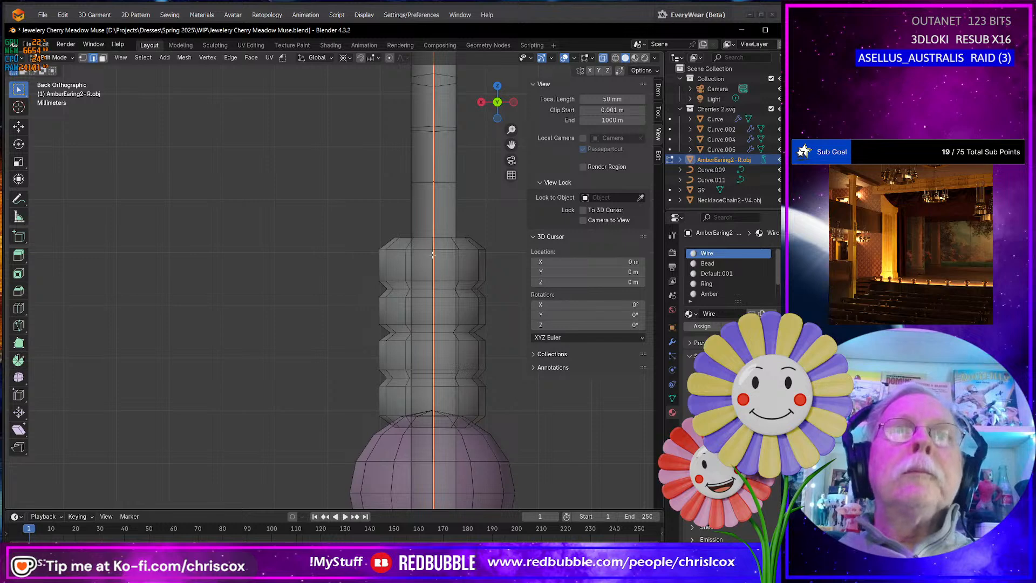
pyautogui.hotkey('alt', 'a')
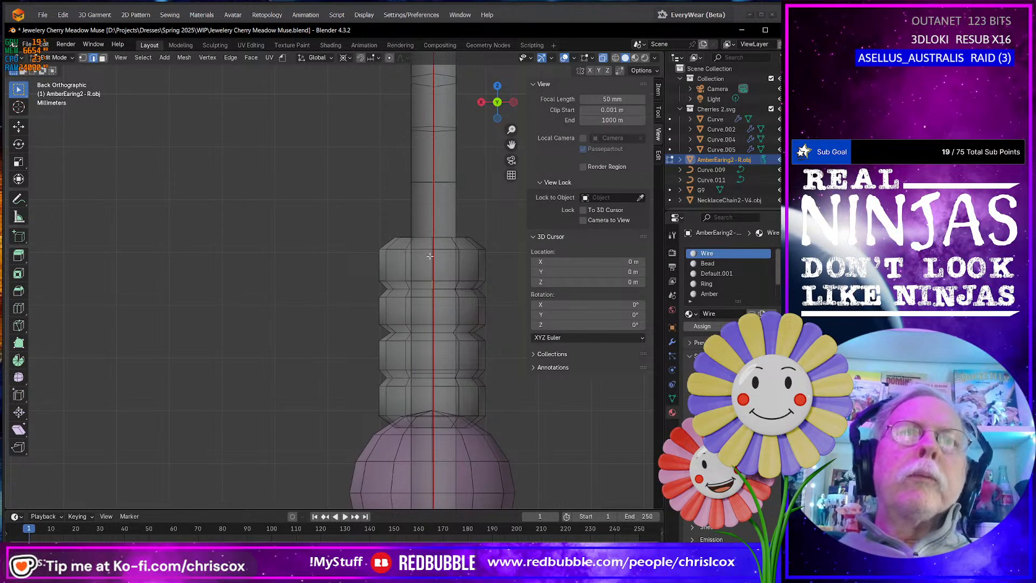
pyautogui.rightClick(431, 255)
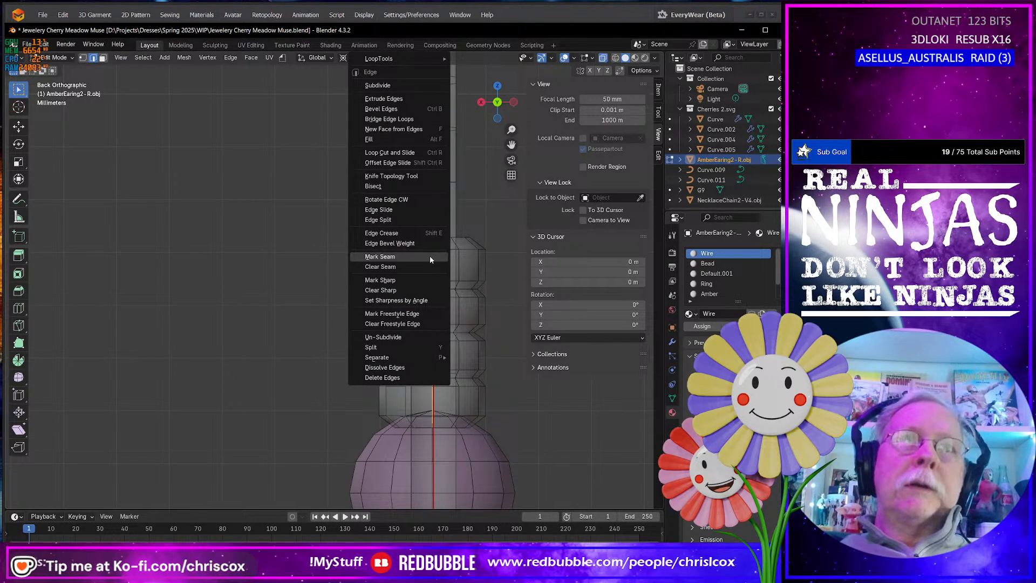
pyautogui.click(422, 257)
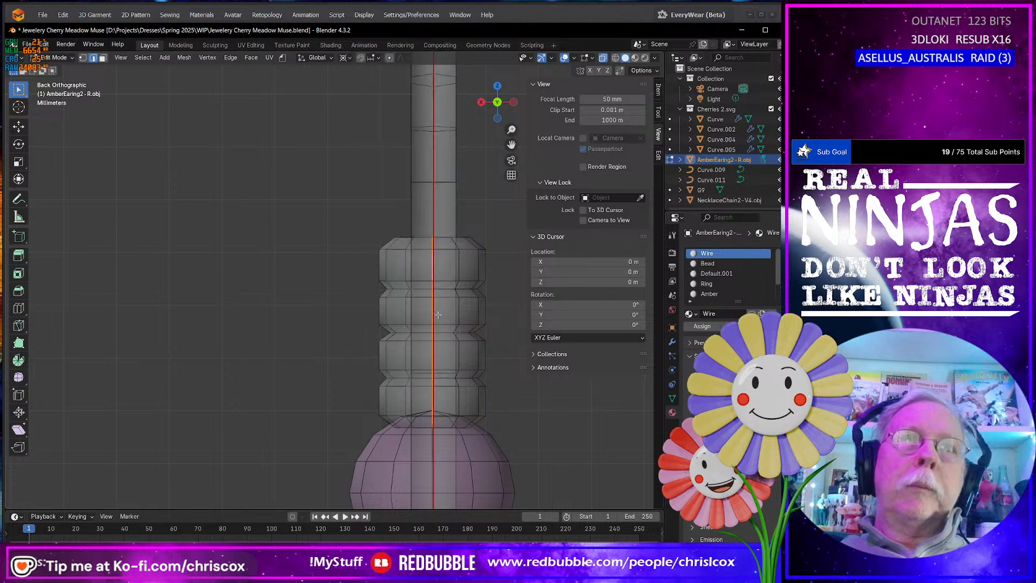
pyautogui.keyDown('alt'); pyautogui.moveTo(518, 448); pyautogui.dragTo(517, 352, button='middle'); pyautogui.keyUp('alt')
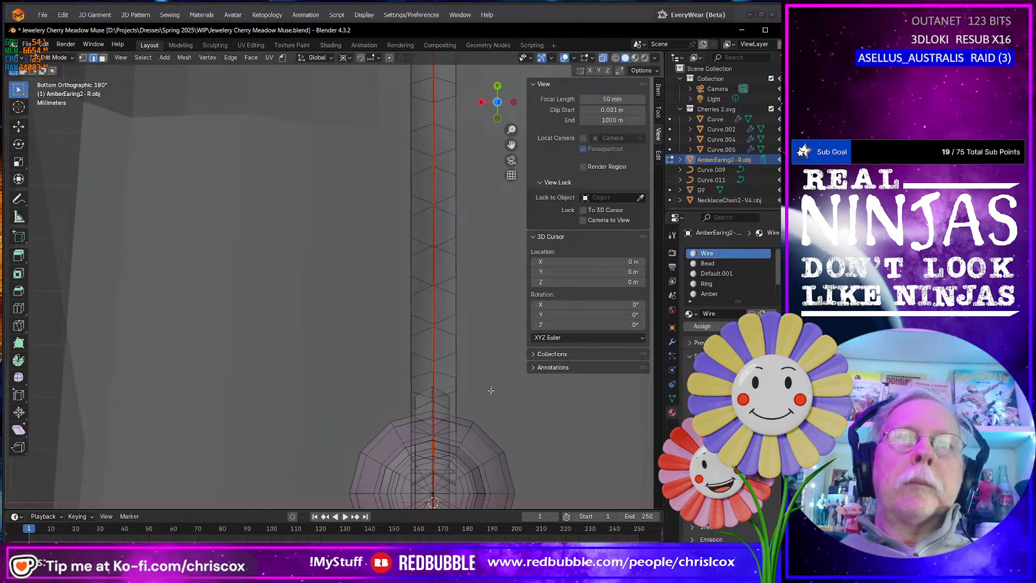
pyautogui.press('ctrl+KP_1')
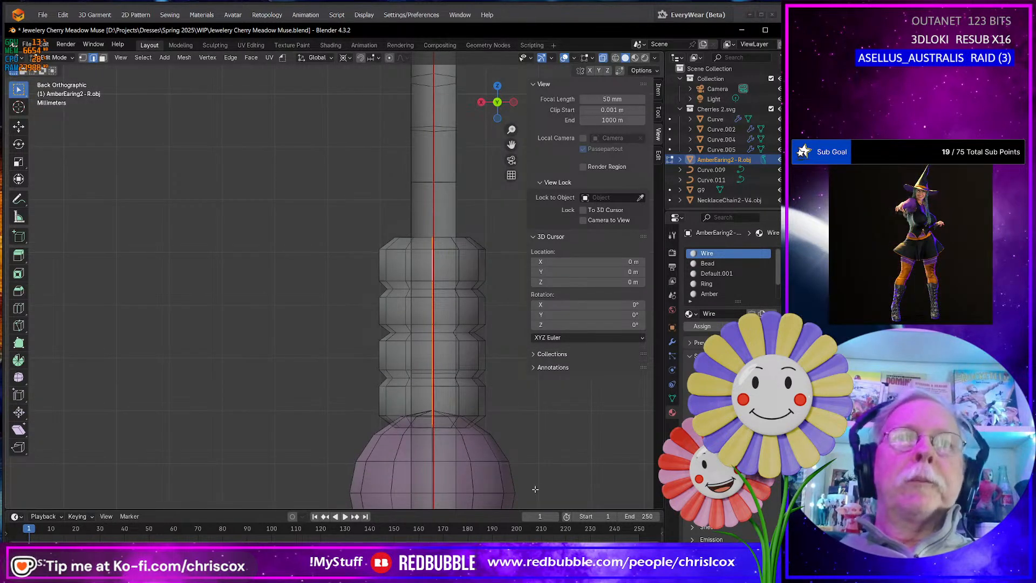
# Mark a seam around the outer edge loop of the ring below the bead
pyautogui.keyDown('shift'); pyautogui.moveTo(535, 489); pyautogui.dragTo(469, 147, button='middle'); pyautogui.keyUp('shift')
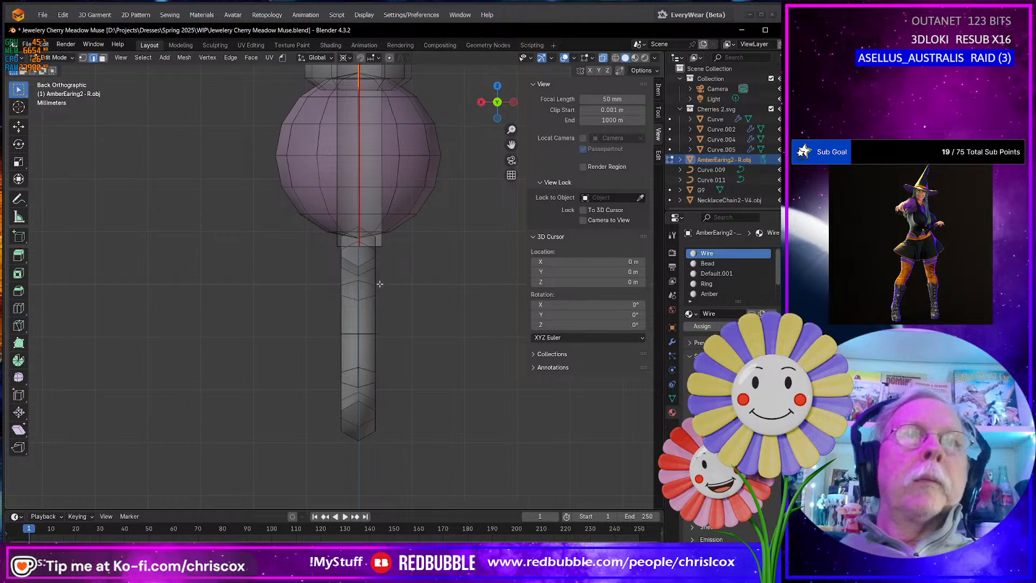
pyautogui.keyDown('alt'); pyautogui.click(359, 314); pyautogui.keyUp('alt')
pyautogui.rightClick(359, 316)
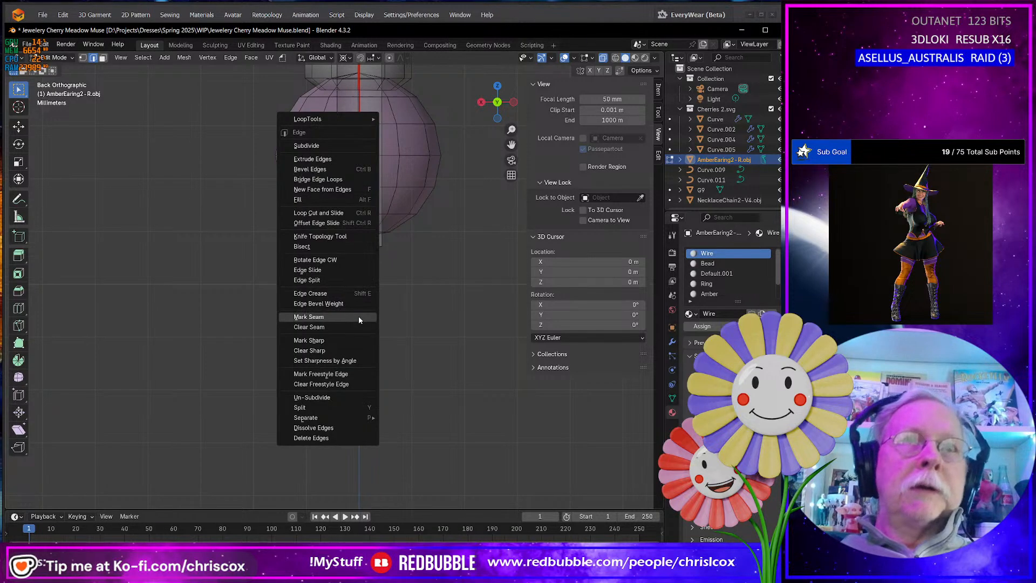
pyautogui.click(358, 316)
# Mark a seam around the inner edge loop of the ring below the bead
pyautogui.moveTo(381, 329); pyautogui.dragTo(402, 334, button='middle')
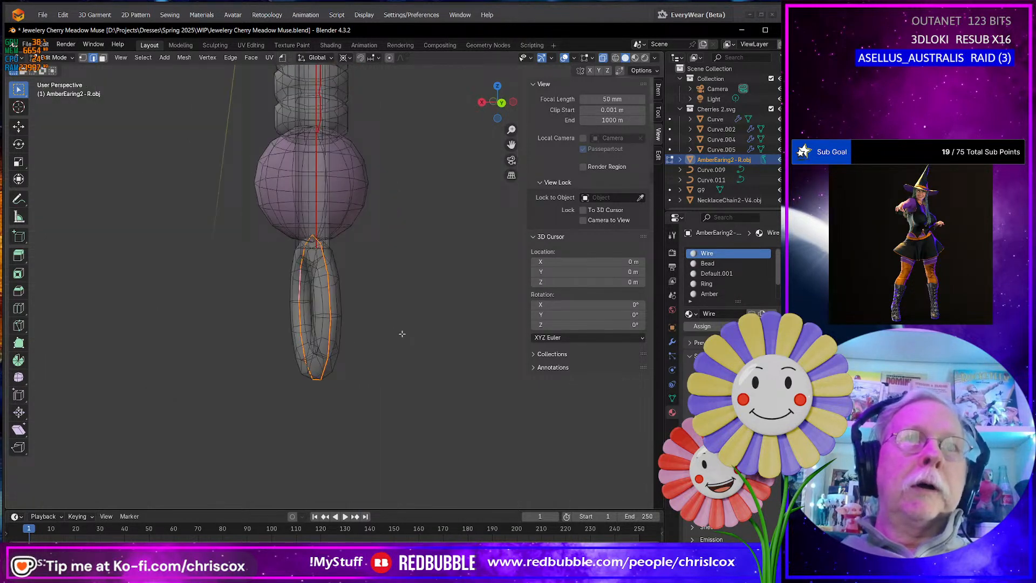
pyautogui.keyDown('alt'); pyautogui.click(304, 292); pyautogui.keyUp('alt')
pyautogui.rightClick(303, 293)
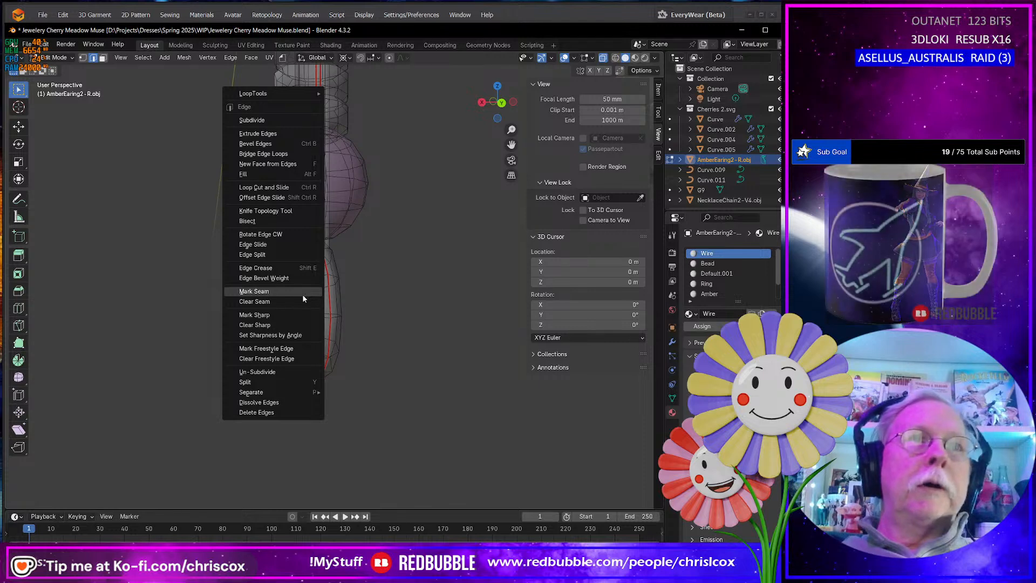
pyautogui.click(303, 296)
# Mark a seam along the vertical edges from pole to pole at the back of the bead
pyautogui.moveTo(324, 377); pyautogui.dragTo(359, 423, button='middle')
pyautogui.moveTo(346, 354); pyautogui.dragTo(393, 267, button='middle')
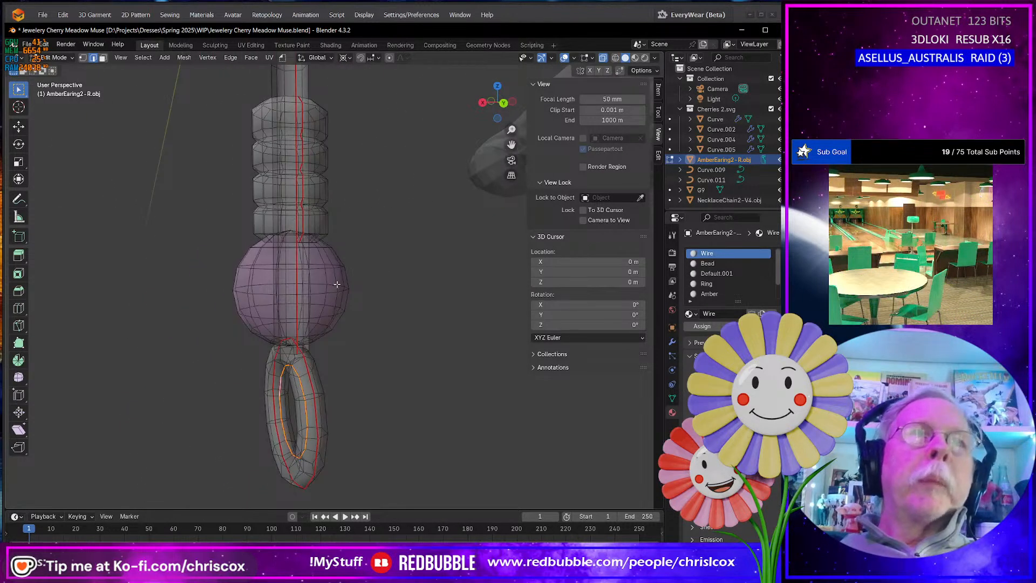
pyautogui.keyDown('alt'); pyautogui.click(307, 256); pyautogui.keyUp('alt')
pyautogui.keyDown('alt'); pyautogui.click(306, 253); pyautogui.keyUp('alt')
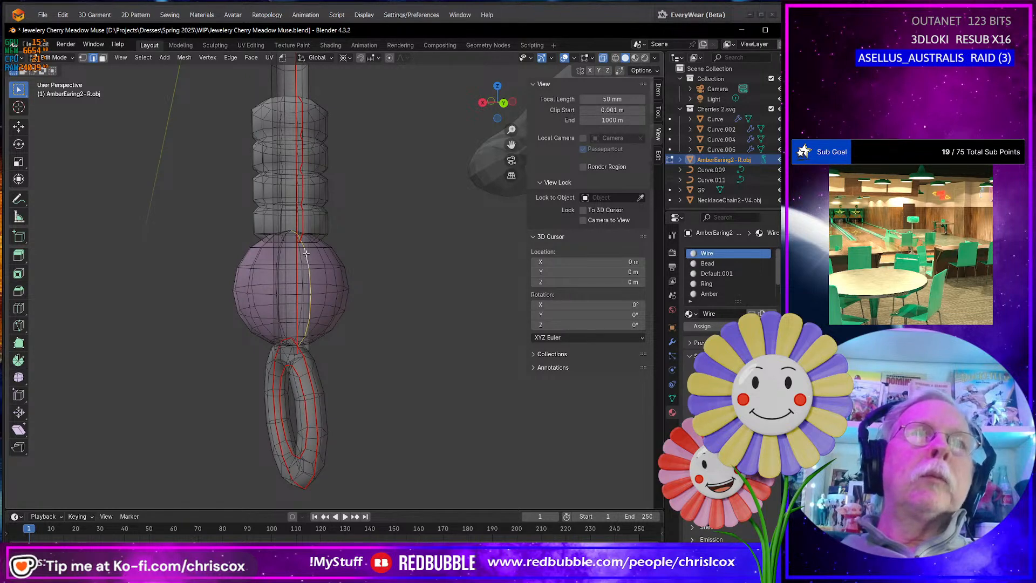
pyautogui.rightClick(306, 253)
pyautogui.click(306, 253)
# Isolate the bead by selecting all its linked geometry and hiding the rest of the earring mesh
pyautogui.moveTo(306, 253); pyautogui.dragTo(389, 332, button='middle')
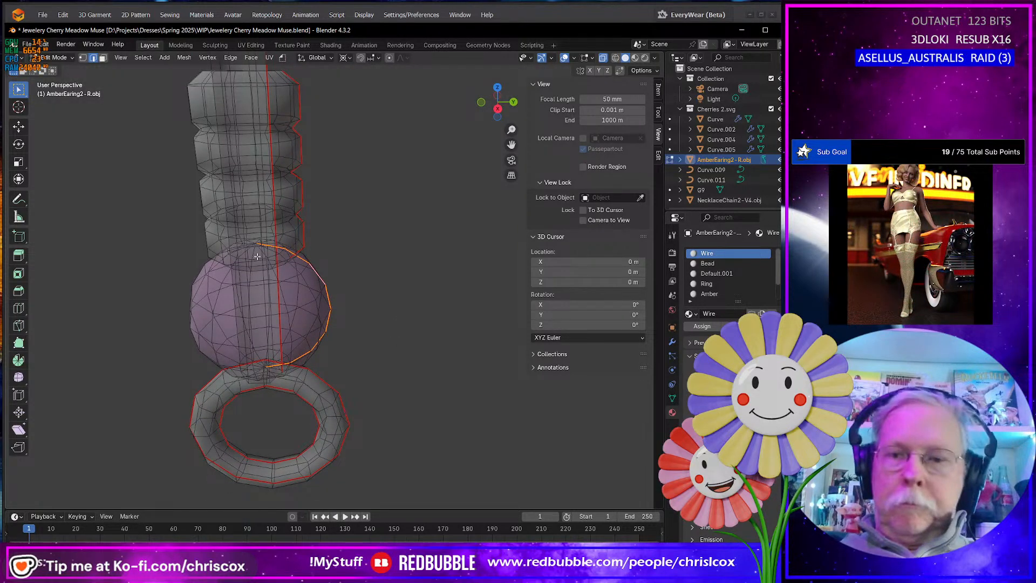
pyautogui.press('ctrl+KP_3')
pyautogui.scroll(4, 349, 301)
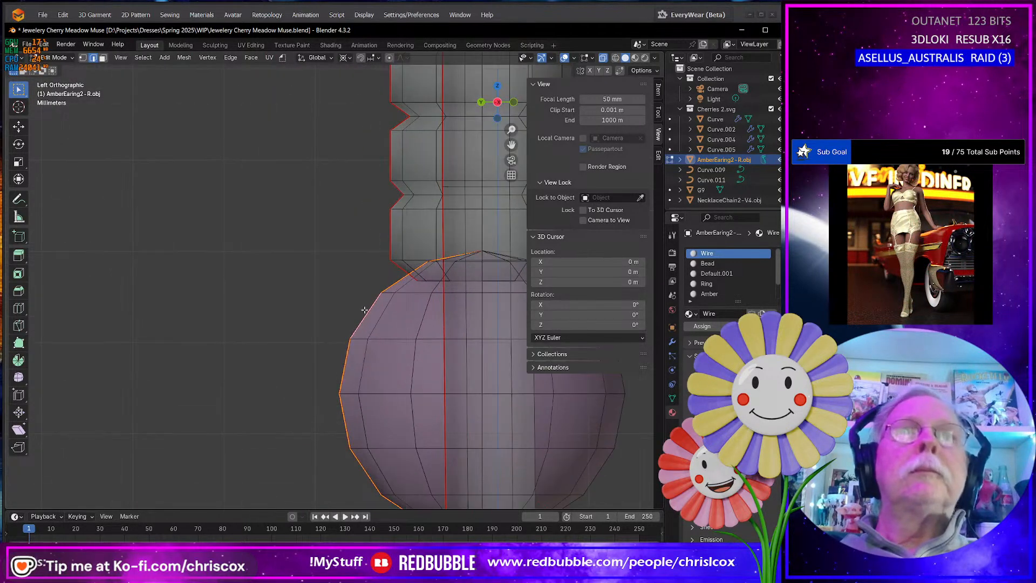
pyautogui.hotkey('ctrl', 'l')
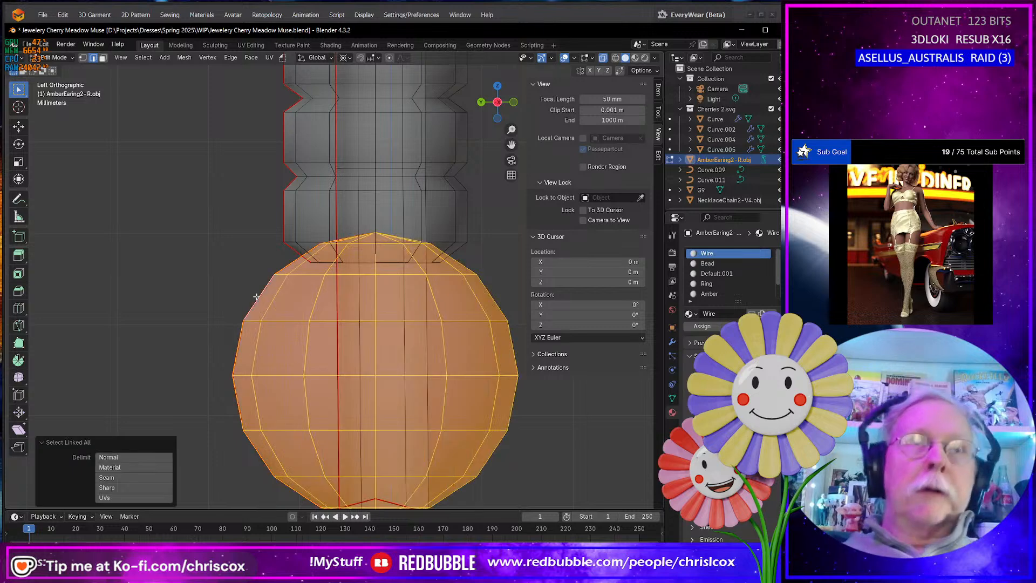
pyautogui.hotkey('shift', 'h')
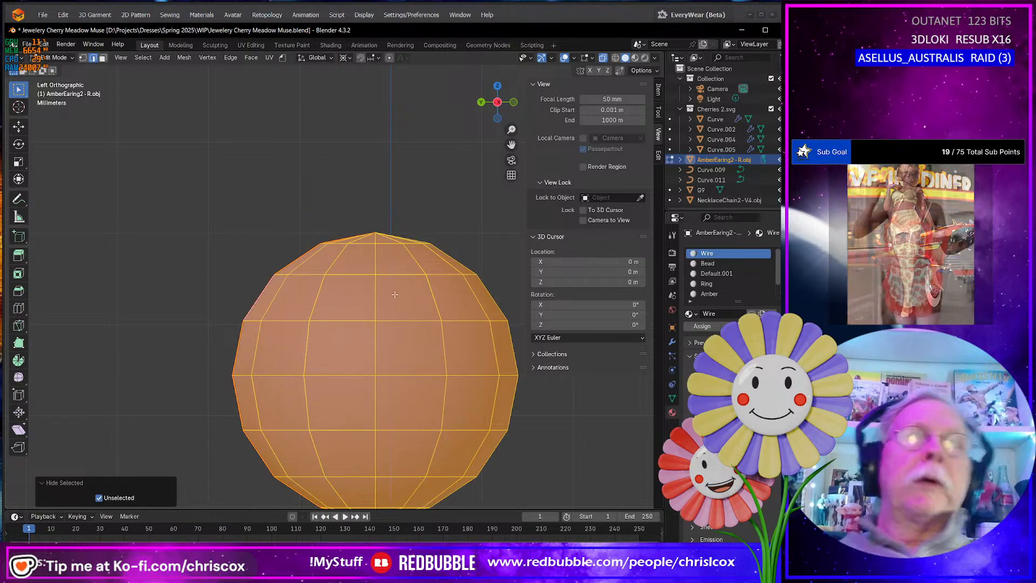
# Mark seams on both sides of the bead along the center edges running down from its top pole, using wireframe display
pyautogui.click(379, 235)
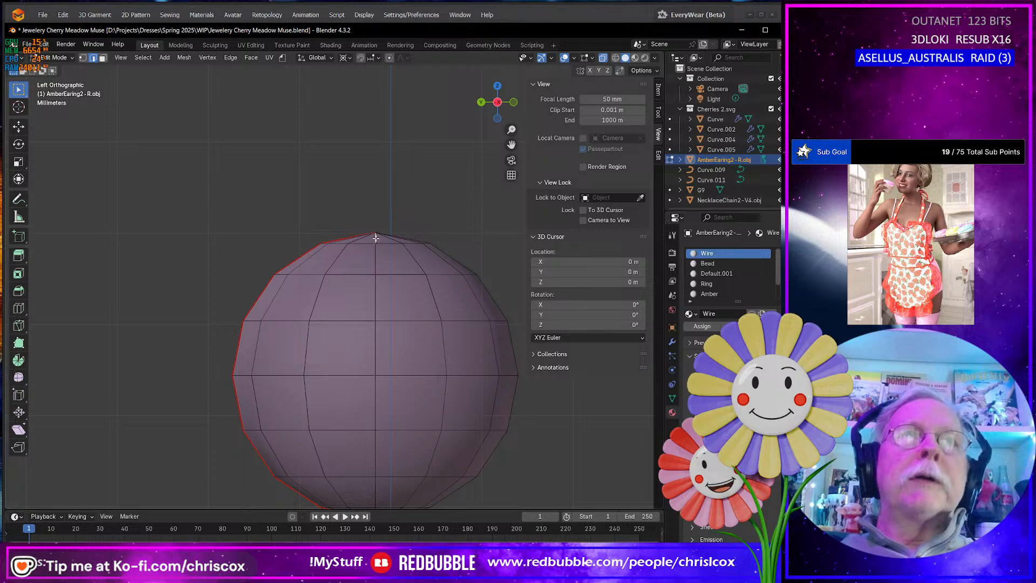
pyautogui.click(376, 275)
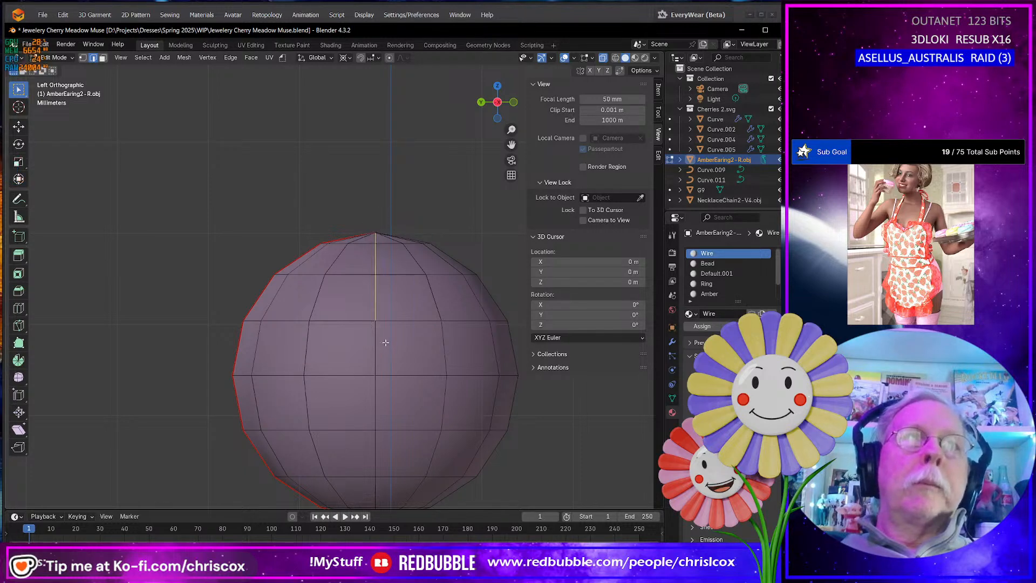
pyautogui.rightClick(378, 312)
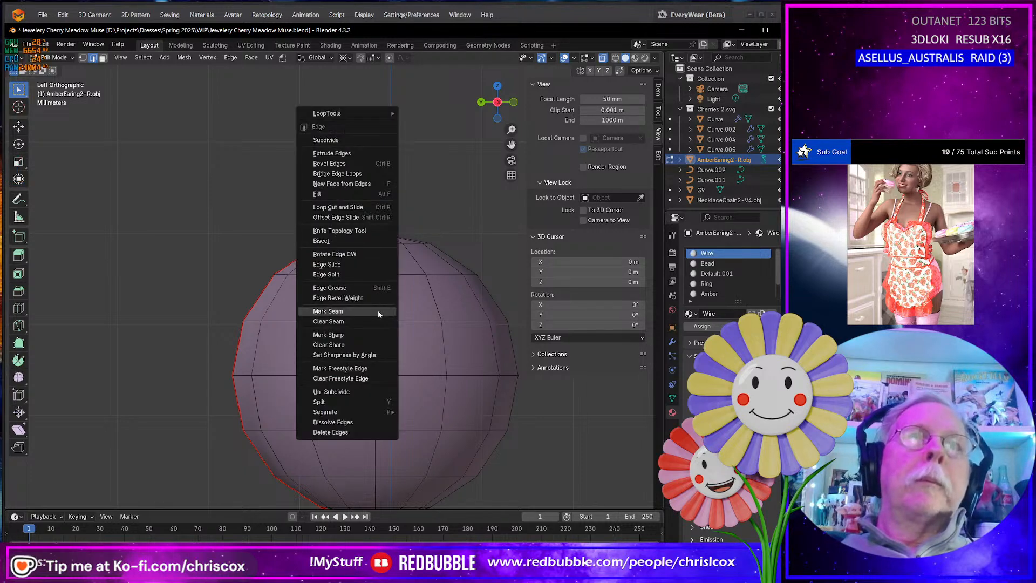
pyautogui.click(604, 58)
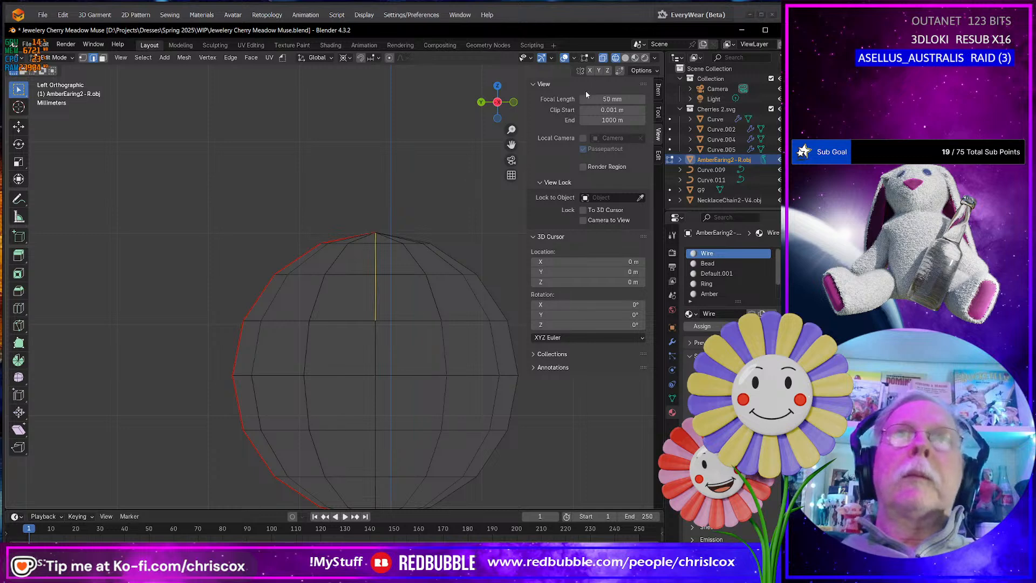
pyautogui.moveTo(372, 219); pyautogui.dragTo(380, 330)
pyautogui.rightClick(375, 312)
pyautogui.click(371, 309)
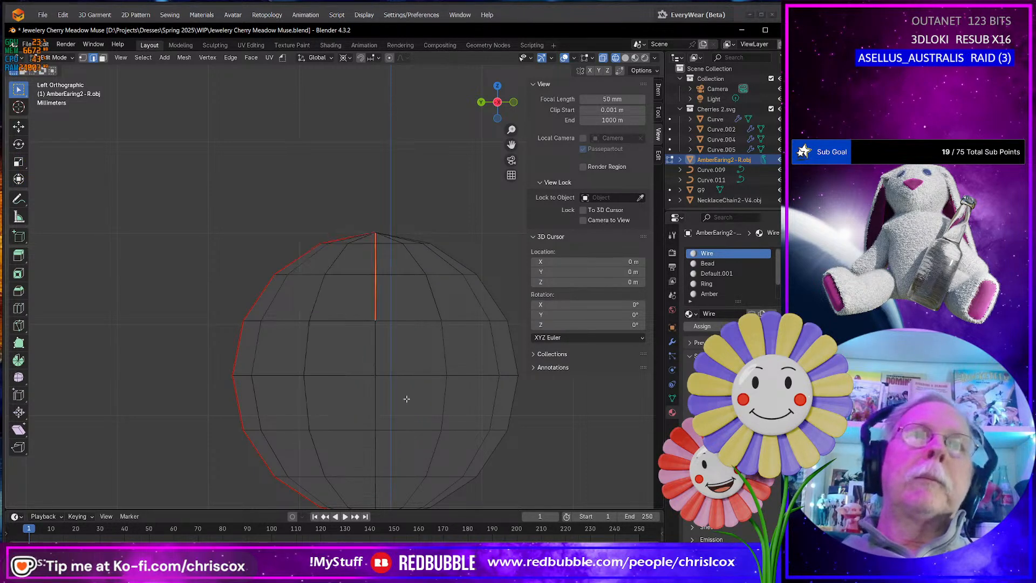
# Mark seams on both sides of the bead along the center edges running up from its bottom pole
pyautogui.keyDown('shift'); pyautogui.moveTo(407, 397); pyautogui.dragTo(417, 263, button='middle'); pyautogui.keyUp('shift')
pyautogui.moveTo(406, 406); pyautogui.dragTo(375, 294)
pyautogui.moveTo(405, 400); pyautogui.dragTo(374, 286)
pyautogui.rightClick(387, 307)
pyautogui.click(387, 308)
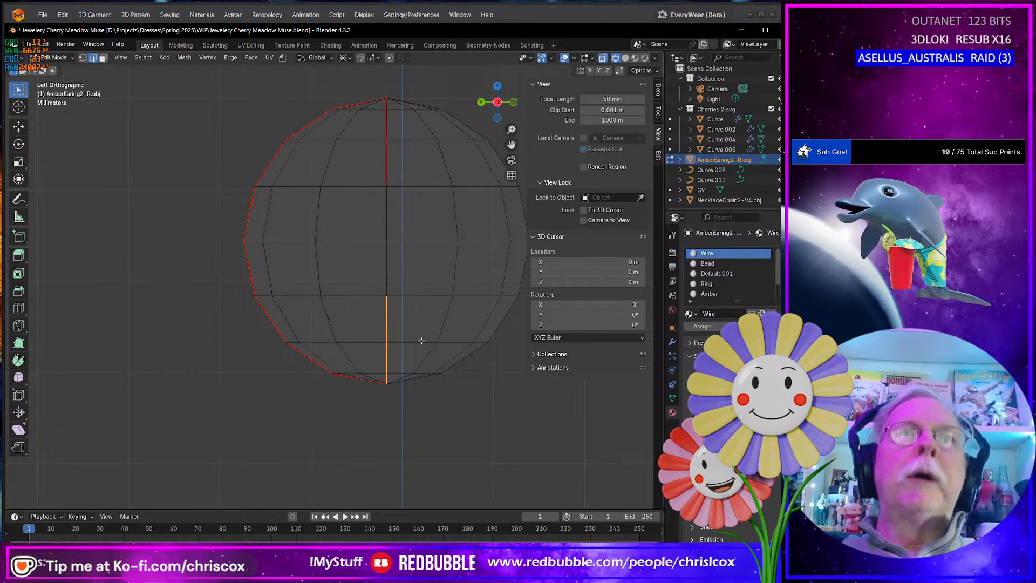
# Mark seams on the bead's front center edges near its top and bottom poles, leaving the middle section unmarked
pyautogui.press('ctrl+KP_1')
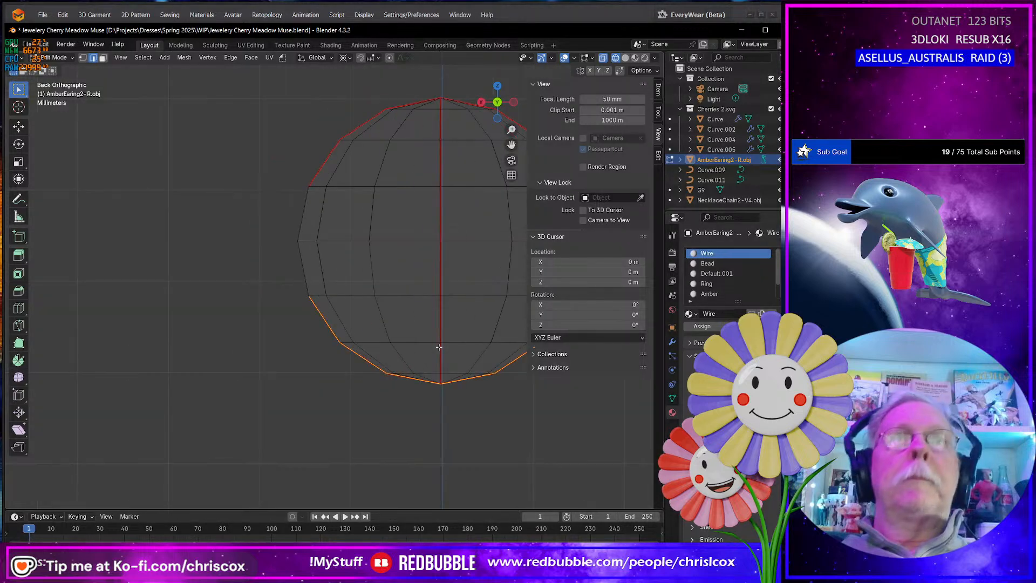
pyautogui.click(440, 140)
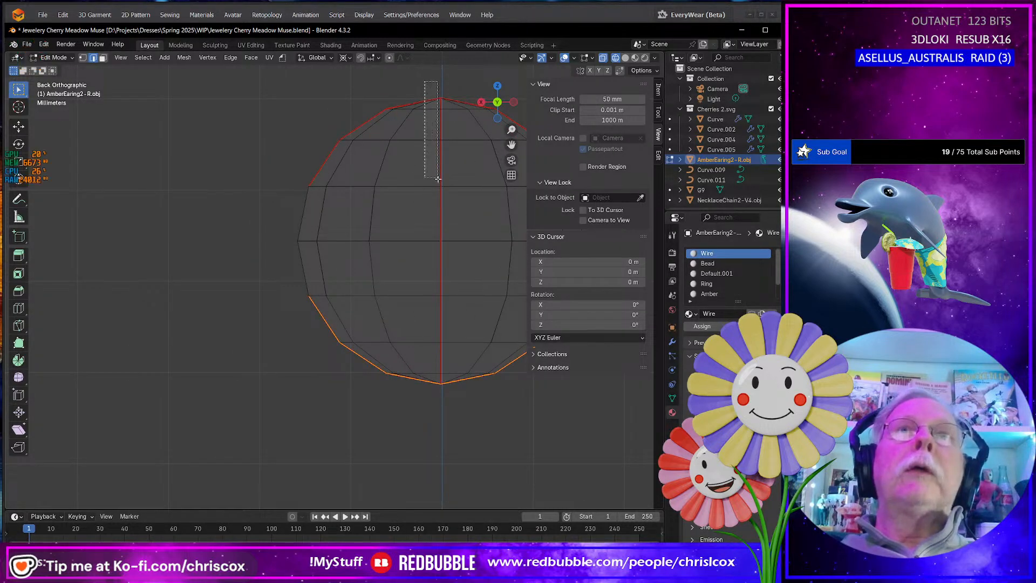
pyautogui.keyDown('shift'); pyautogui.moveTo(419, 276); pyautogui.dragTo(467, 405); pyautogui.keyUp('shift')
pyautogui.rightClick(444, 373)
pyautogui.click(442, 365)
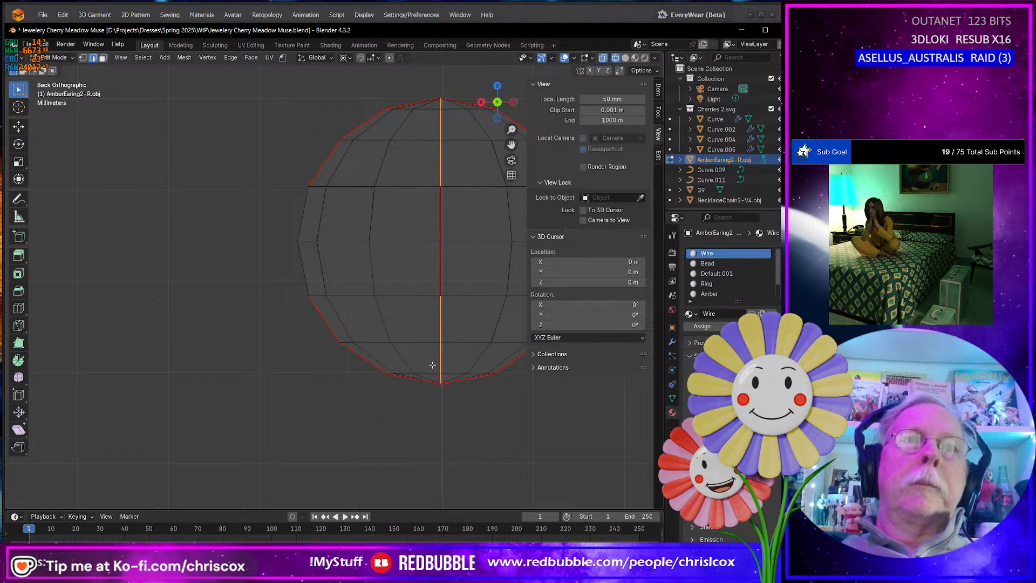
pyautogui.scroll(-5, 442, 361)
pyautogui.moveTo(442, 361); pyautogui.dragTo(420, 361, button='middle')
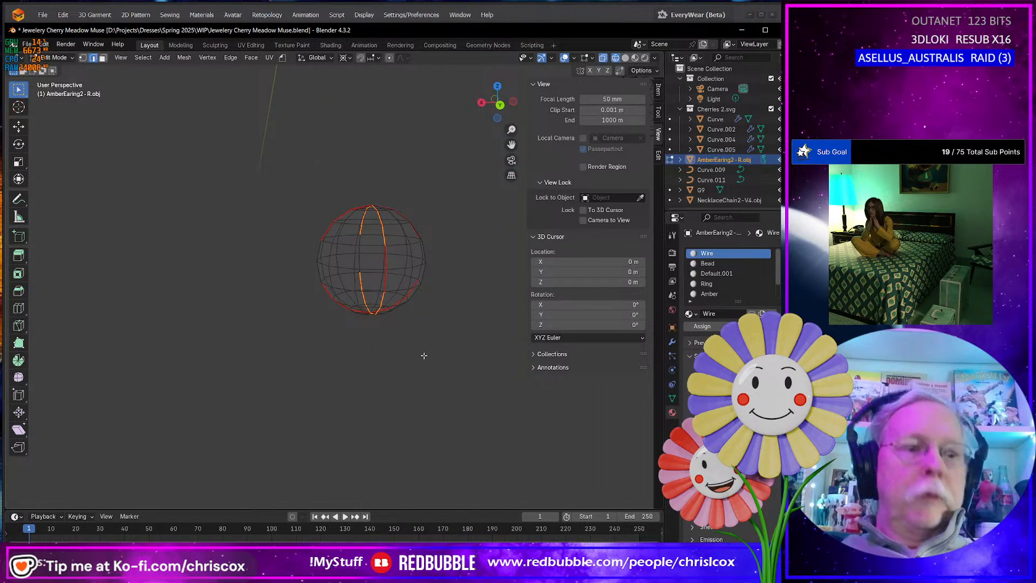
# Reveal the hidden earring parts and unwrap the whole mesh in the UV Editing workspace
pyautogui.hotkey('alt', 'h')
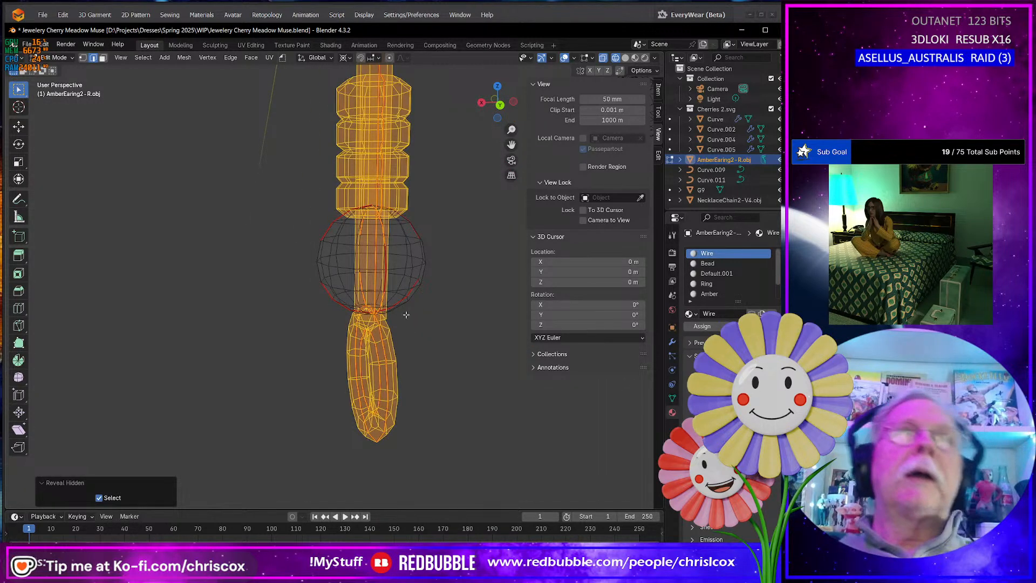
pyautogui.click(250, 45)
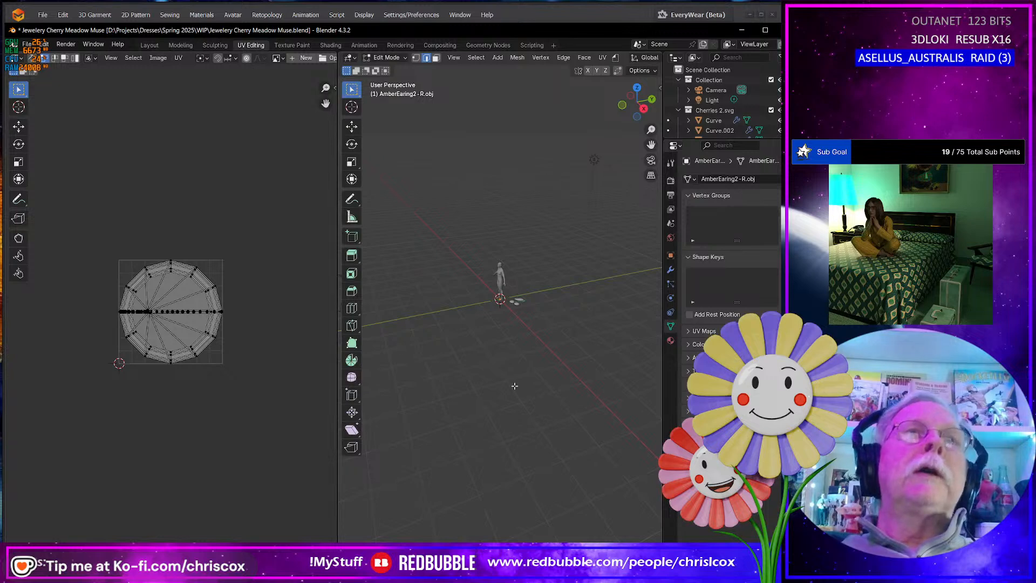
pyautogui.press('a')
pyautogui.press('u')
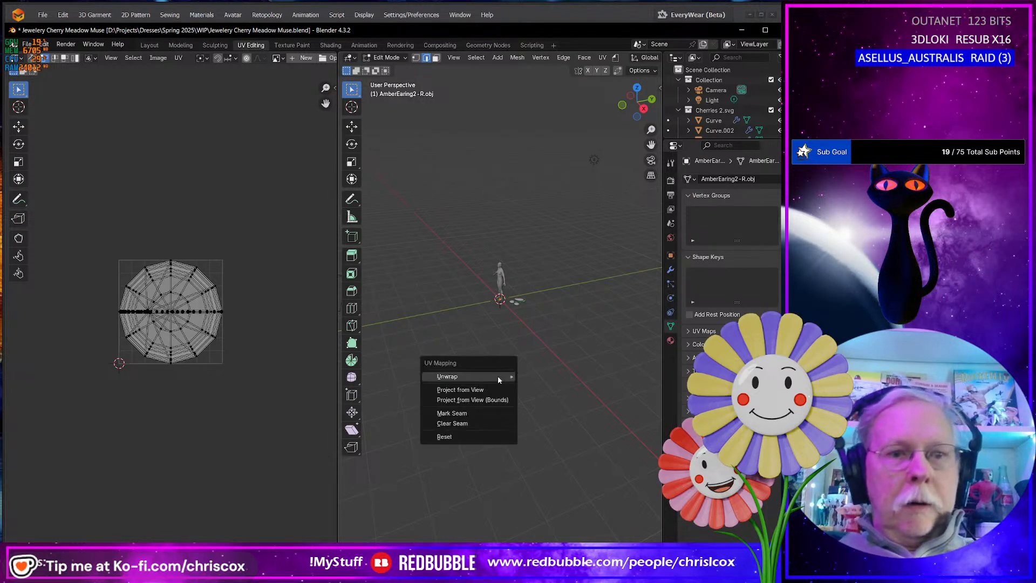
pyautogui.click(526, 386)
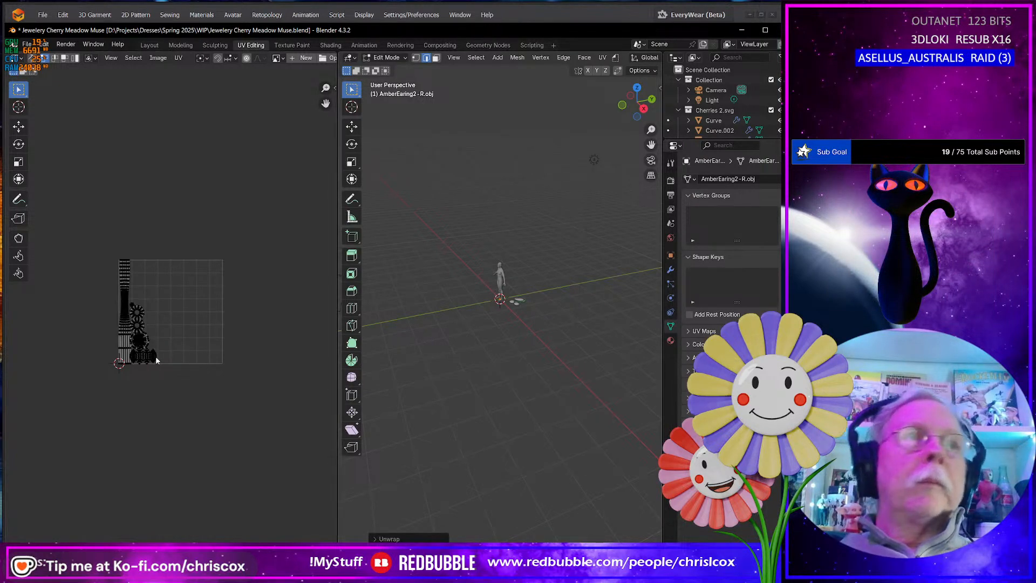
pyautogui.scroll(8, 156, 359)
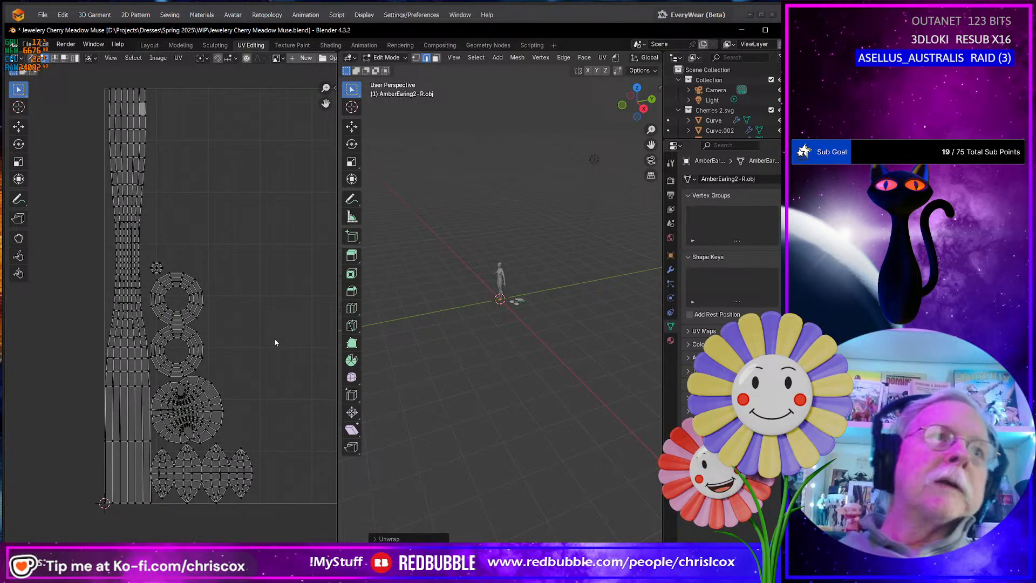
pyautogui.keyDown('alt'); pyautogui.click(187, 417); pyautogui.keyUp('alt')
pyautogui.scroll(3, 214, 426)
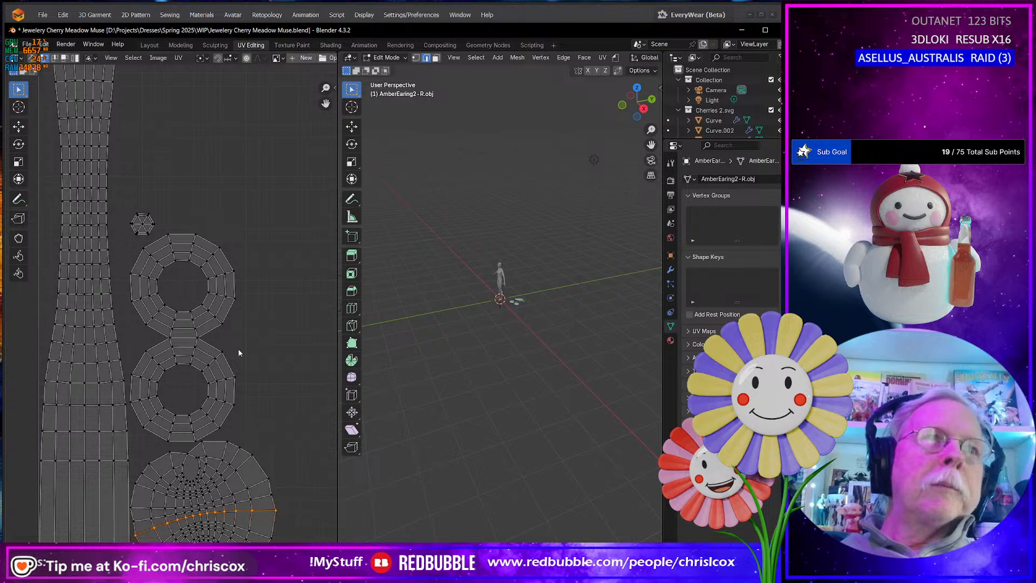
pyautogui.moveTo(272, 469); pyautogui.dragTo(256, 287, button='middle')
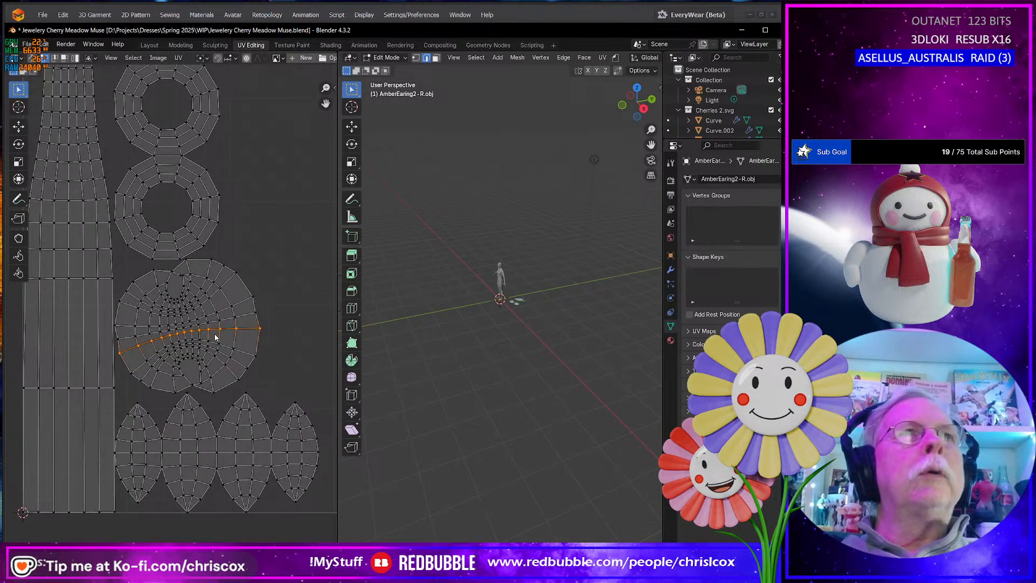
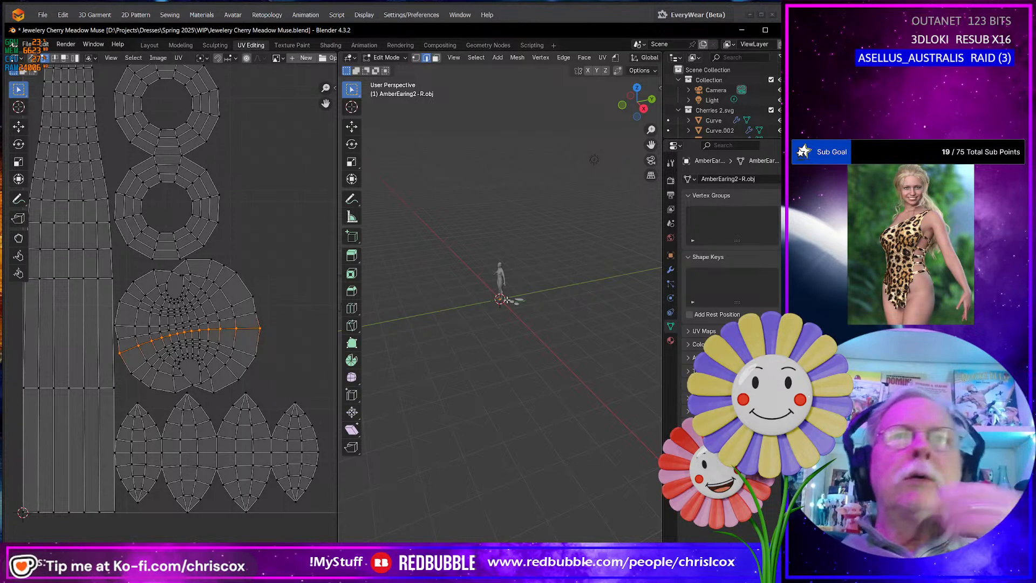
# Inset the flat end face at the top of the coil, around the ear wire
pyautogui.press('KP_Decimal')
pyautogui.moveTo(506, 299); pyautogui.dragTo(480, 284, button='middle')
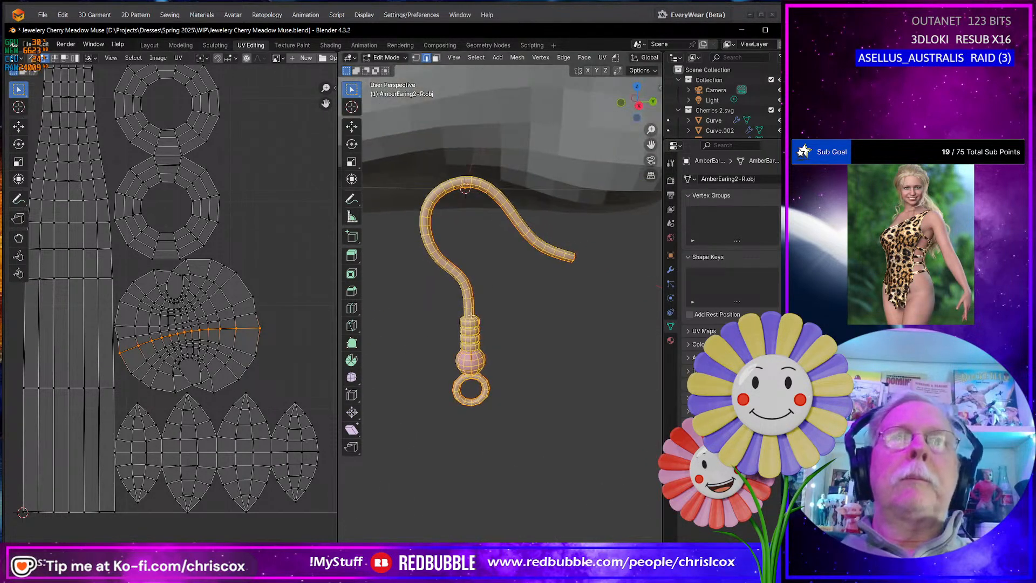
pyautogui.click(478, 339)
pyautogui.scroll(-2, 478, 338)
pyautogui.scroll(3, 478, 339)
pyautogui.scroll(4, 478, 339)
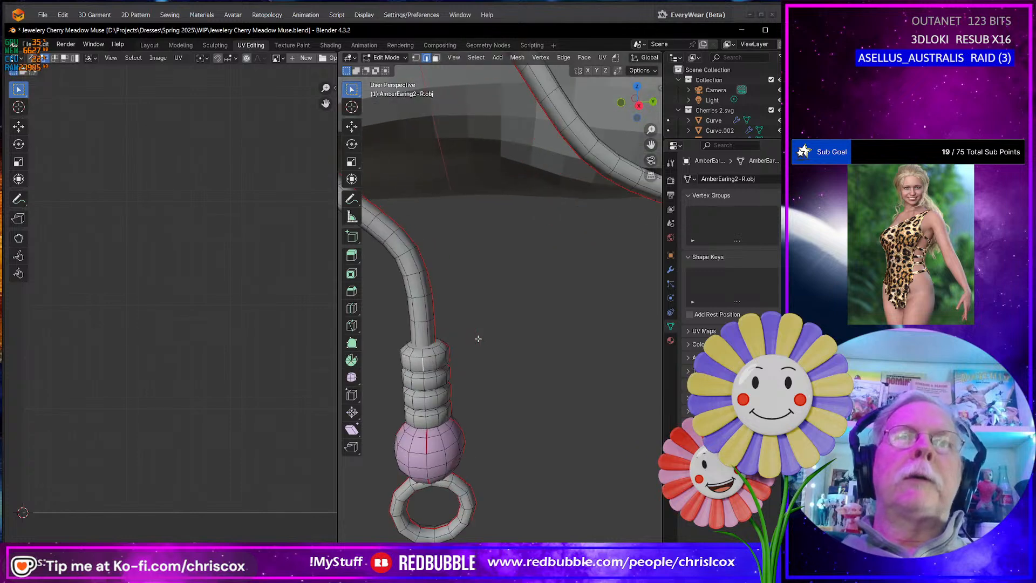
pyautogui.moveTo(477, 273); pyautogui.dragTo(460, 282, button='middle')
pyautogui.keyDown('alt'); pyautogui.click(426, 345); pyautogui.keyUp('alt')
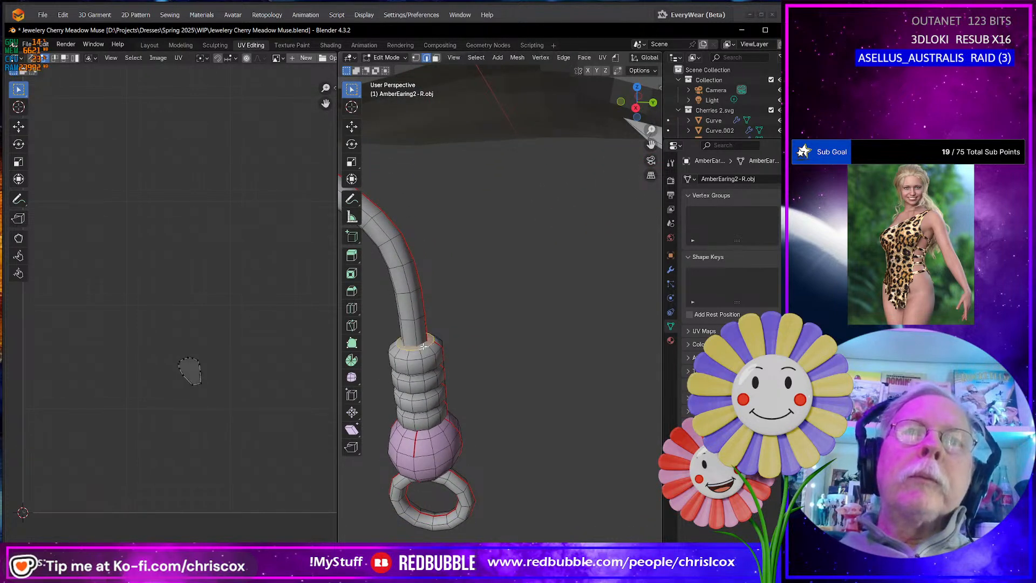
pyautogui.moveTo(439, 365); pyautogui.dragTo(468, 395, button='middle')
pyautogui.scroll(1, 467, 389)
pyautogui.scroll(-2, 467, 389)
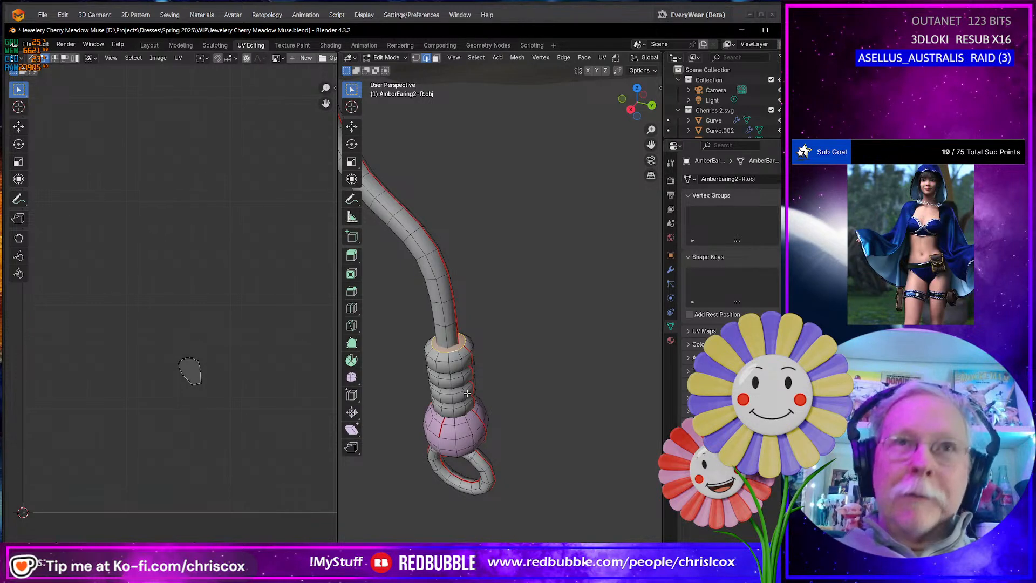
pyautogui.press('i')
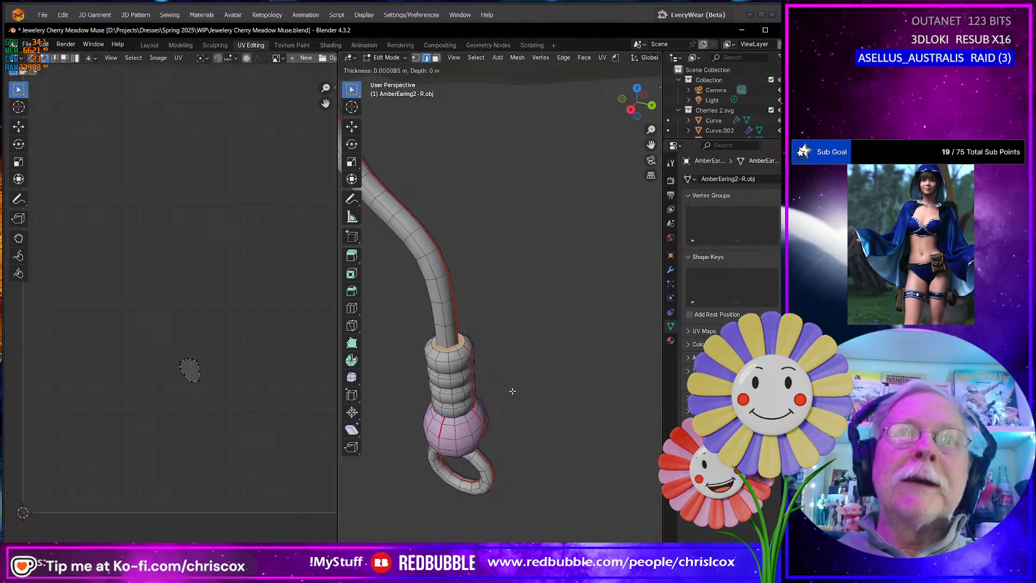
pyautogui.click(509, 388)
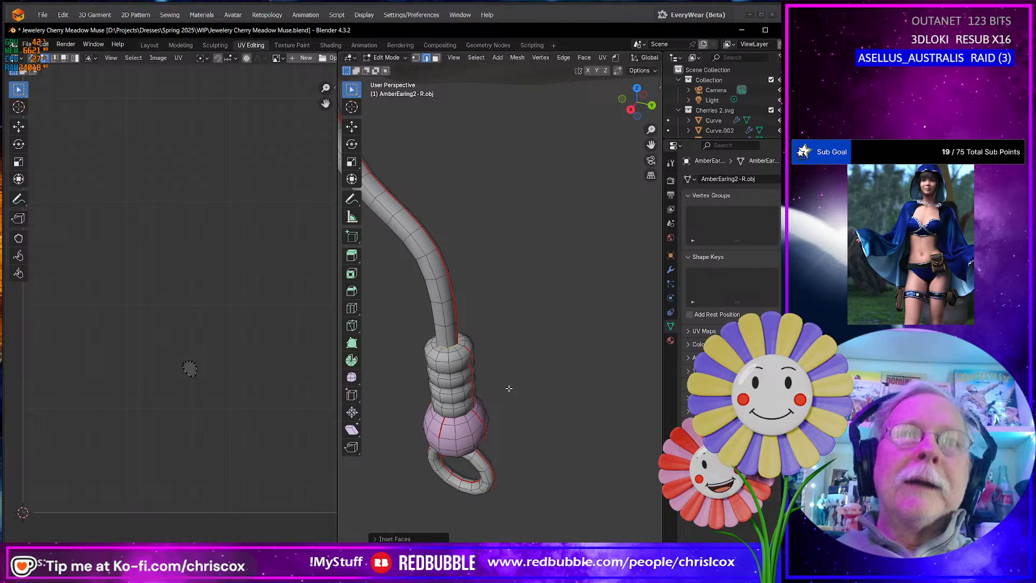
# Delete the inset inner face at the coil's top end and mark a seam across the remaining rim, in line with the coil's seam
pyautogui.press('x')
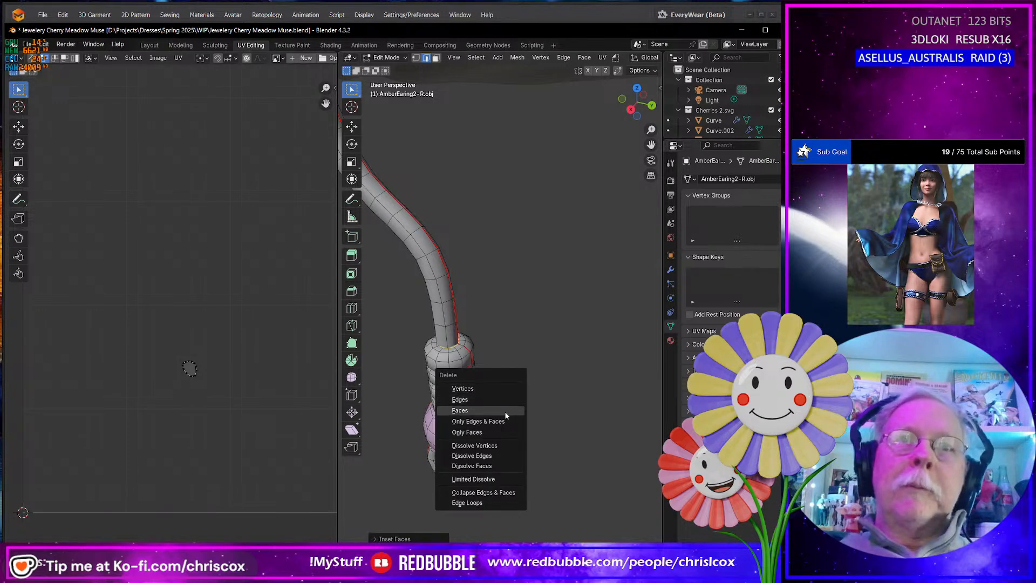
pyautogui.click(505, 411)
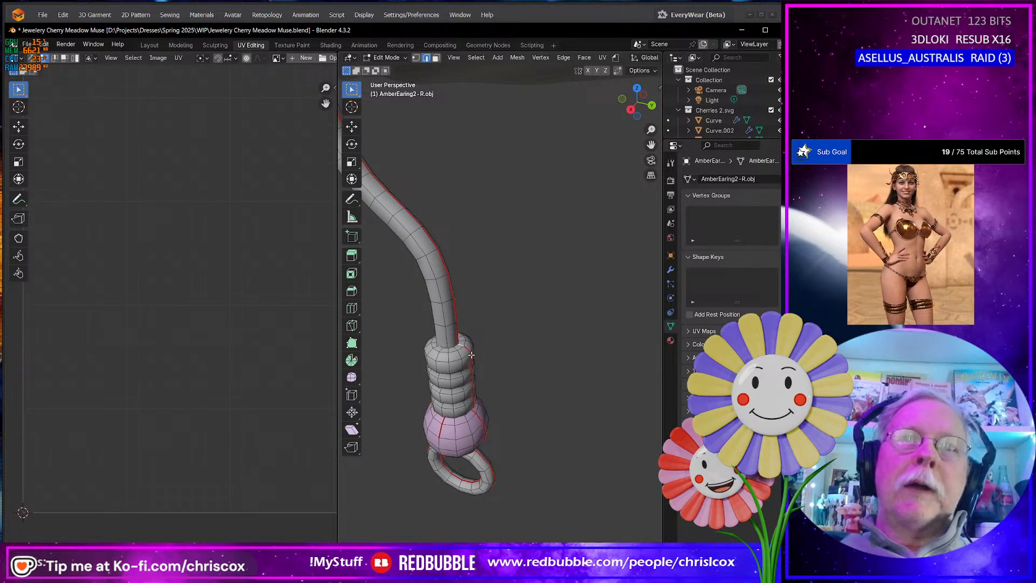
pyautogui.rightClick(461, 345)
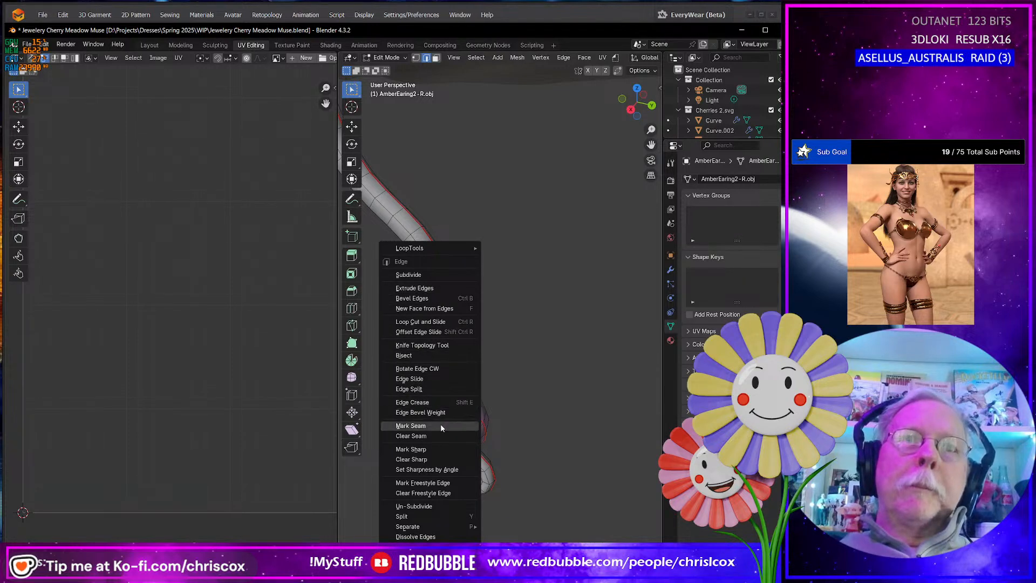
pyautogui.click(411, 425)
# Set the viewport's clip start to 0.001 m
pyautogui.moveTo(481, 440); pyautogui.dragTo(439, 330, button='middle')
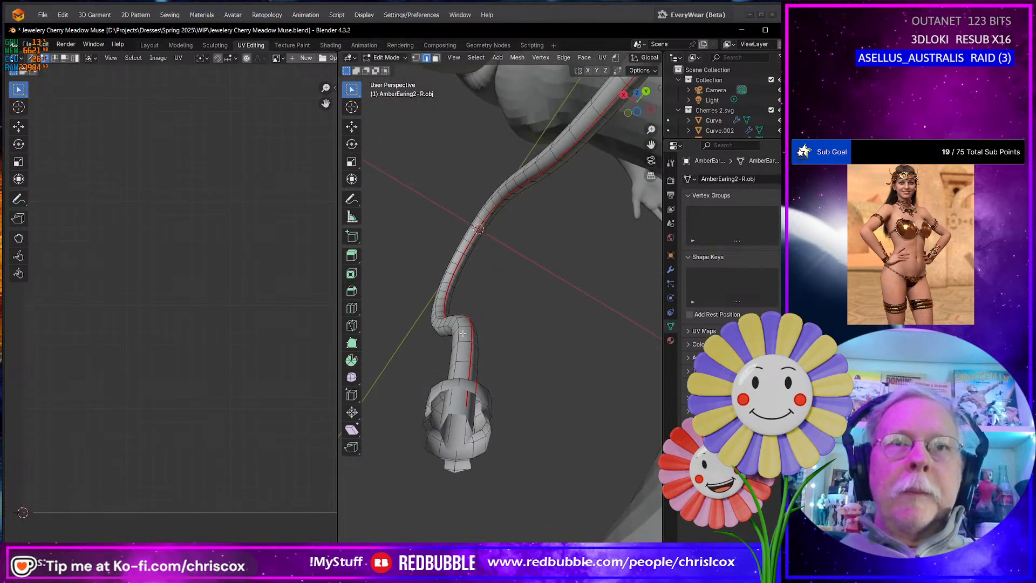
pyautogui.click(658, 87)
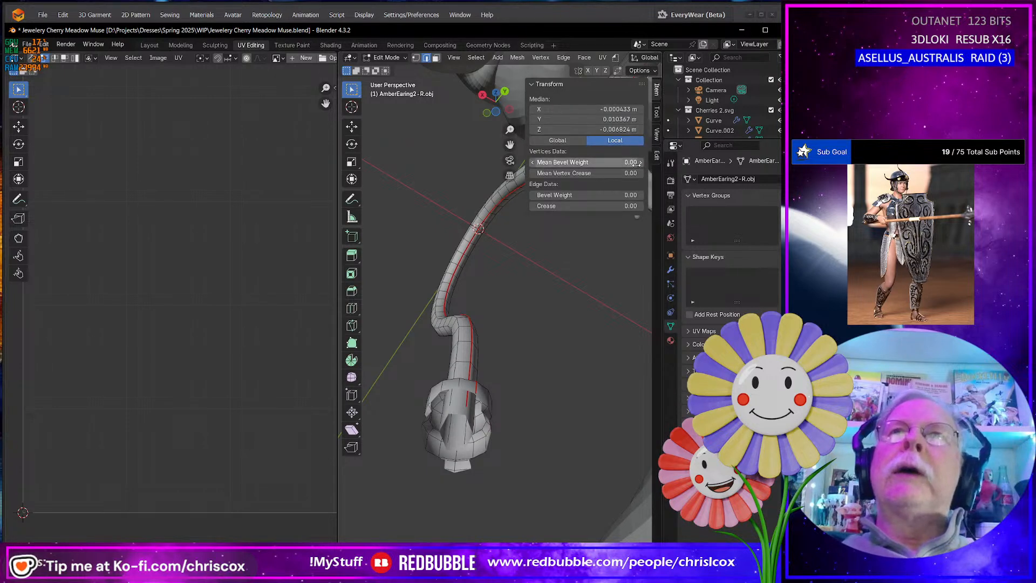
pyautogui.click(657, 133)
pyautogui.click(629, 111)
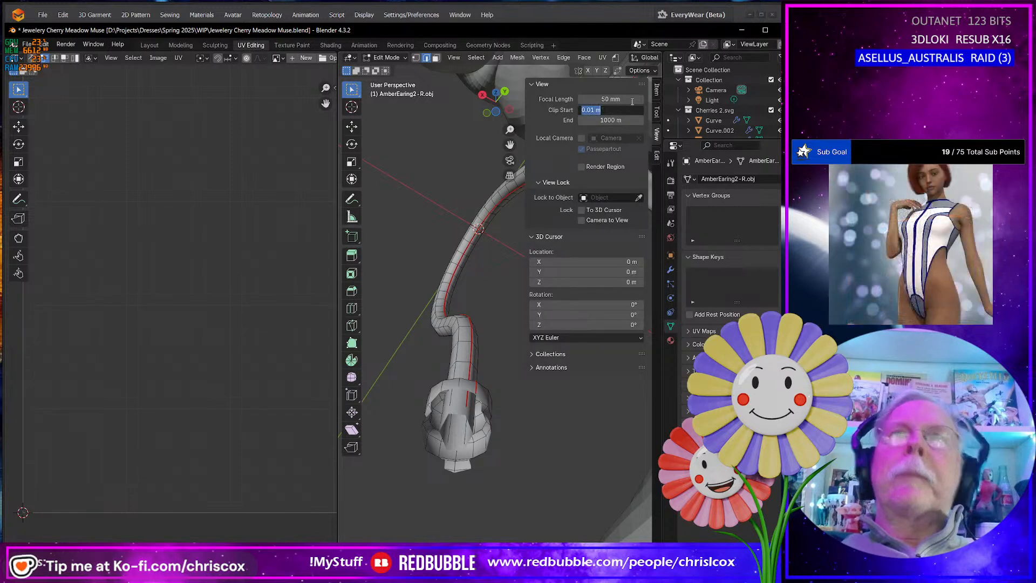
pyautogui.write('0.001')
pyautogui.press('Return')
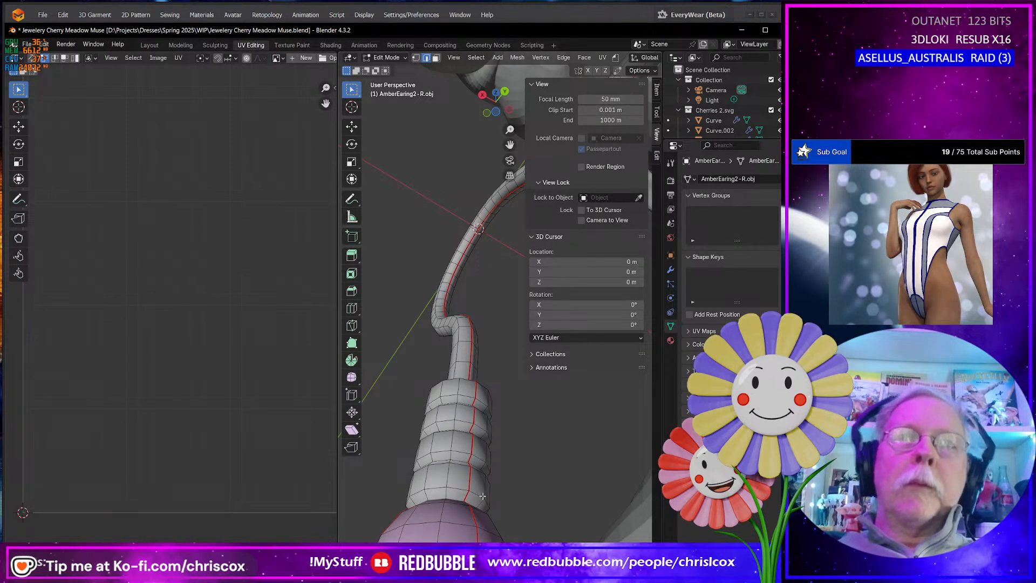
# Select the whole bead in face mode and hide it to expose the coil's lower end
pyautogui.moveTo(478, 502); pyautogui.dragTo(438, 440, button='middle')
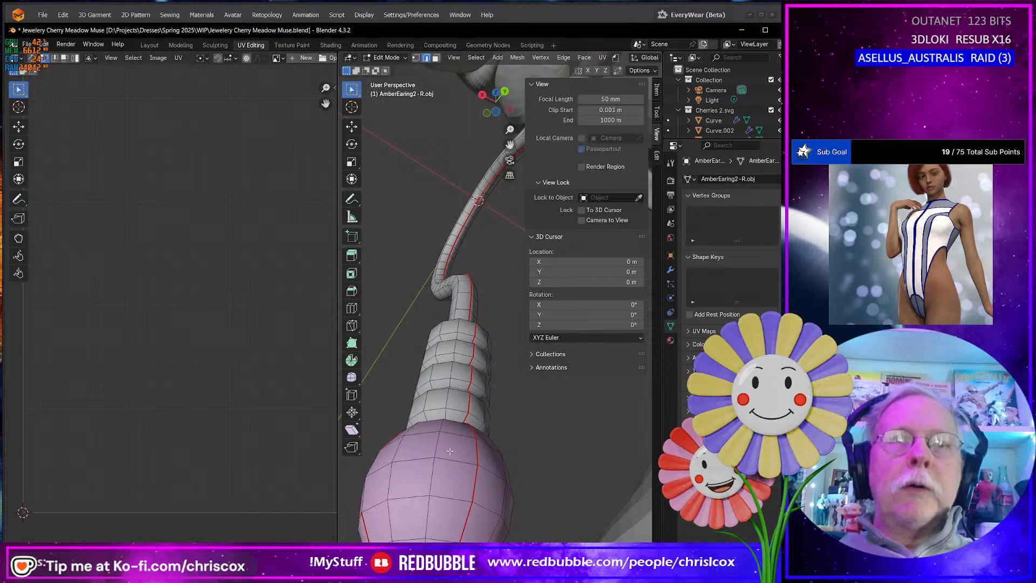
pyautogui.press('3')
pyautogui.click(459, 448)
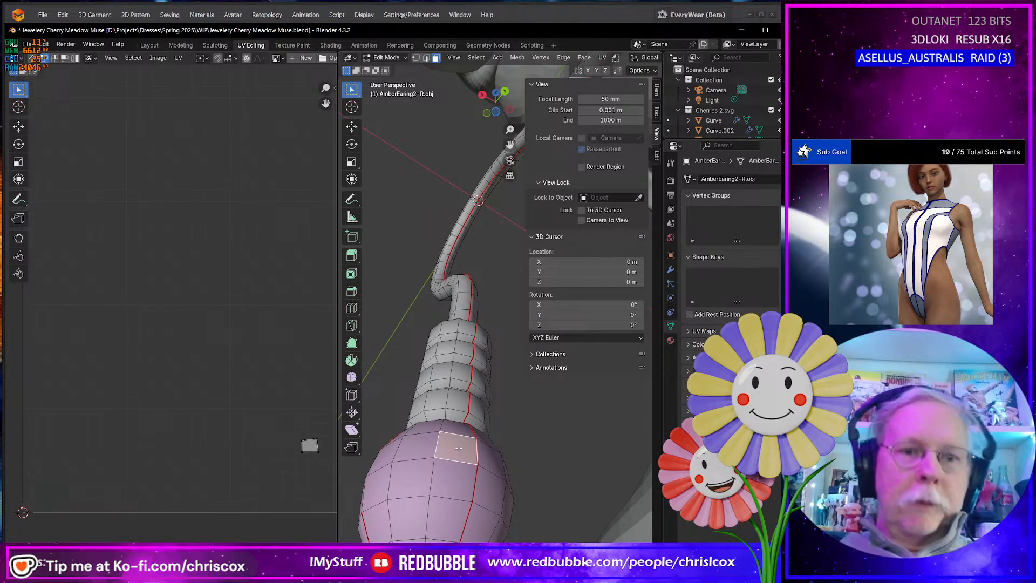
pyautogui.hotkey('ctrl', 'l')
pyautogui.press('h')
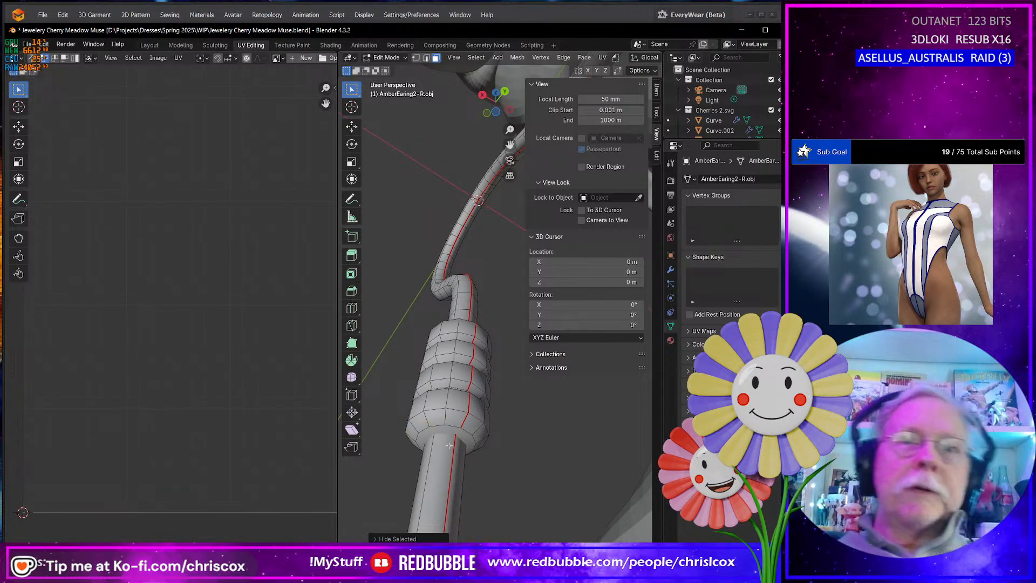
# Inset the coil's bottom end face and delete the inner face
pyautogui.keyDown('alt'); pyautogui.click(455, 433); pyautogui.keyUp('alt')
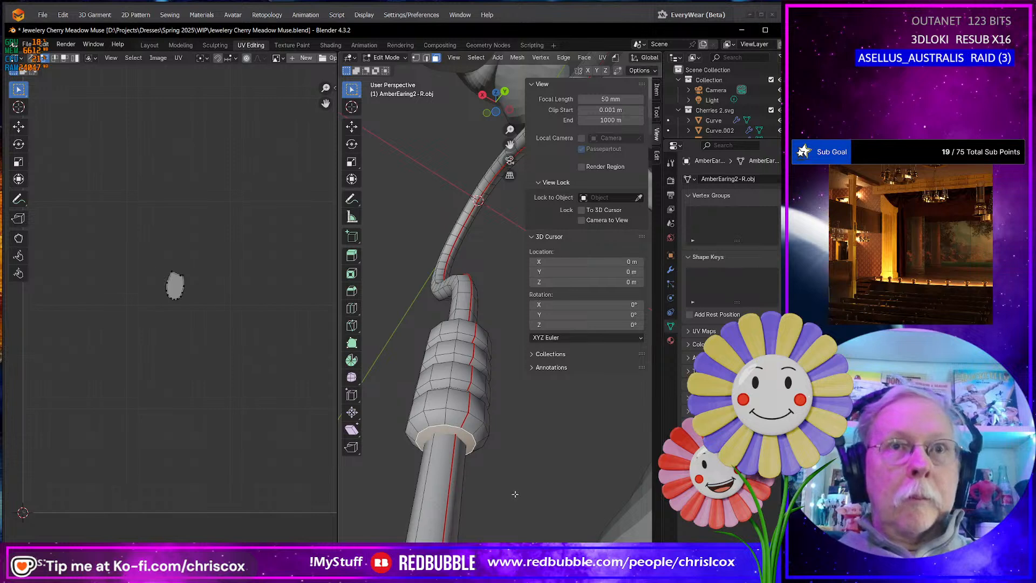
pyautogui.press('i')
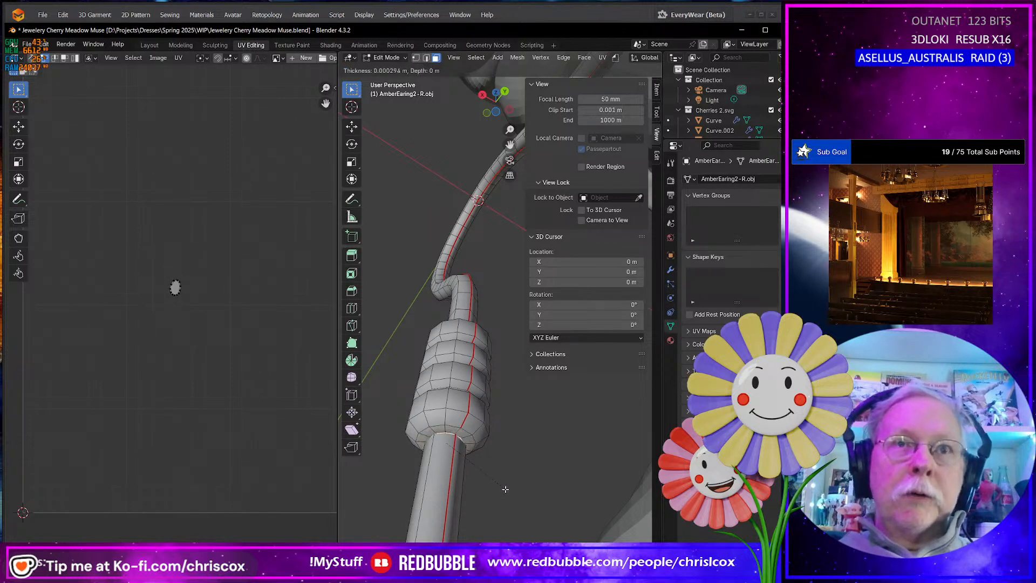
pyautogui.click(506, 489)
pyautogui.press('x')
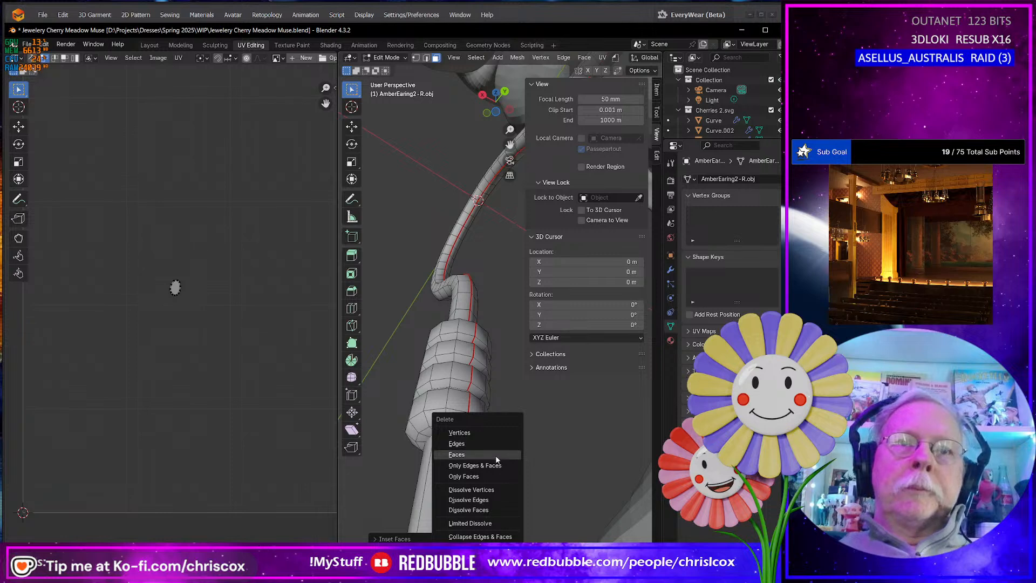
pyautogui.click(496, 454)
# Mark a seam across the coil's bottom rim, in line with the seam running down the coil
pyautogui.hotkey('ctrl', 'f')
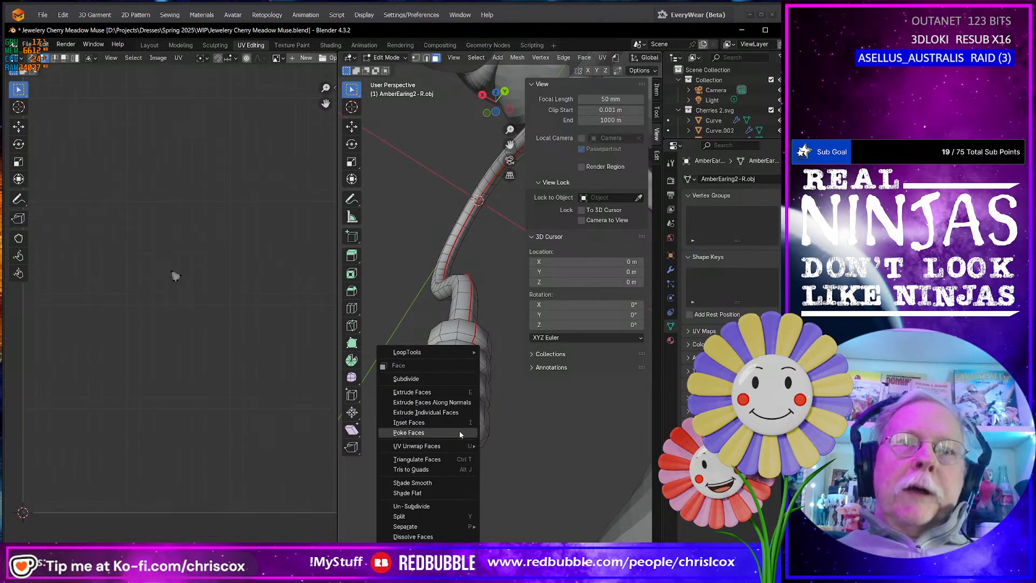
pyautogui.click(460, 432)
pyautogui.press('2')
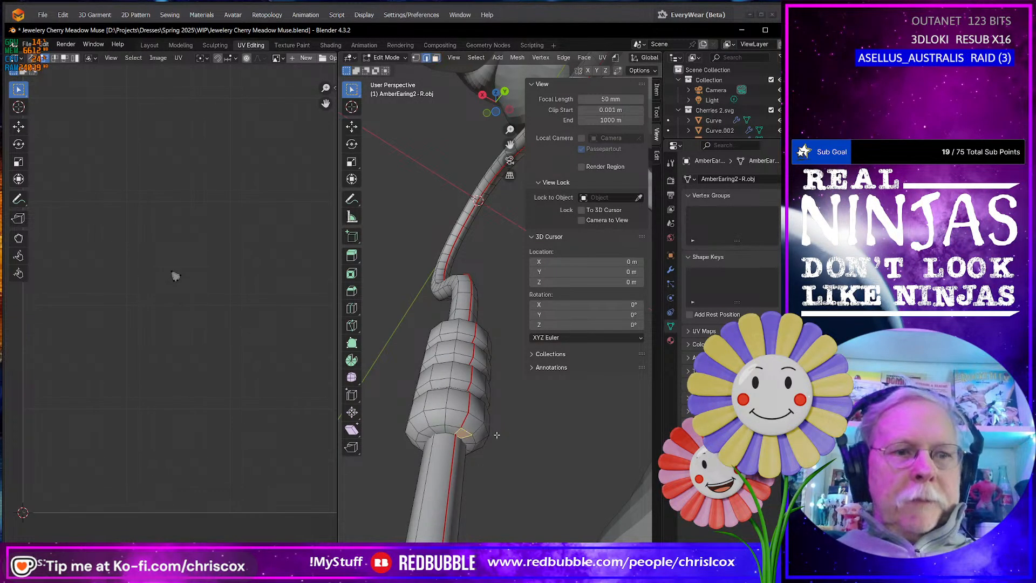
pyautogui.rightClick(459, 431)
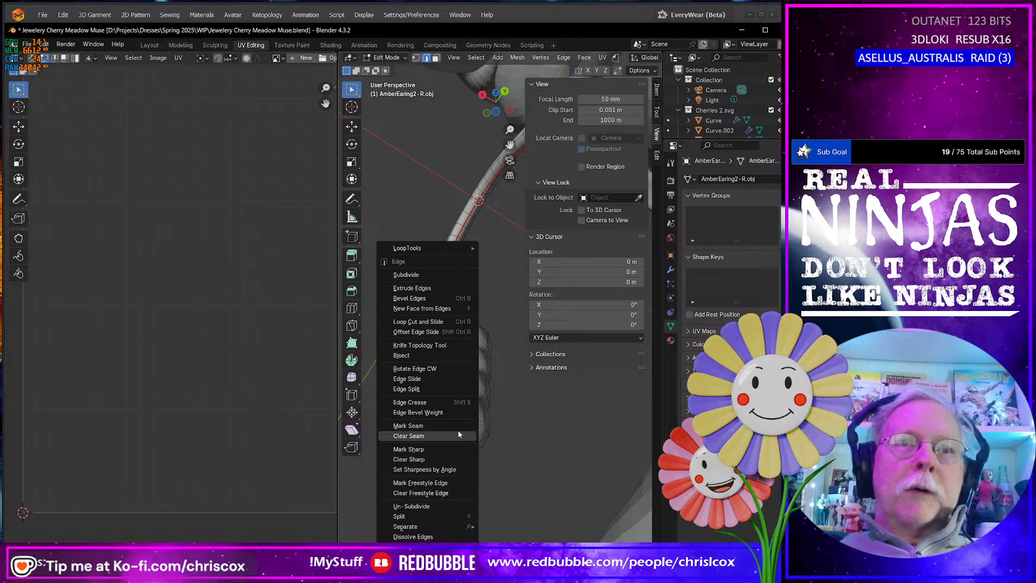
pyautogui.click(458, 425)
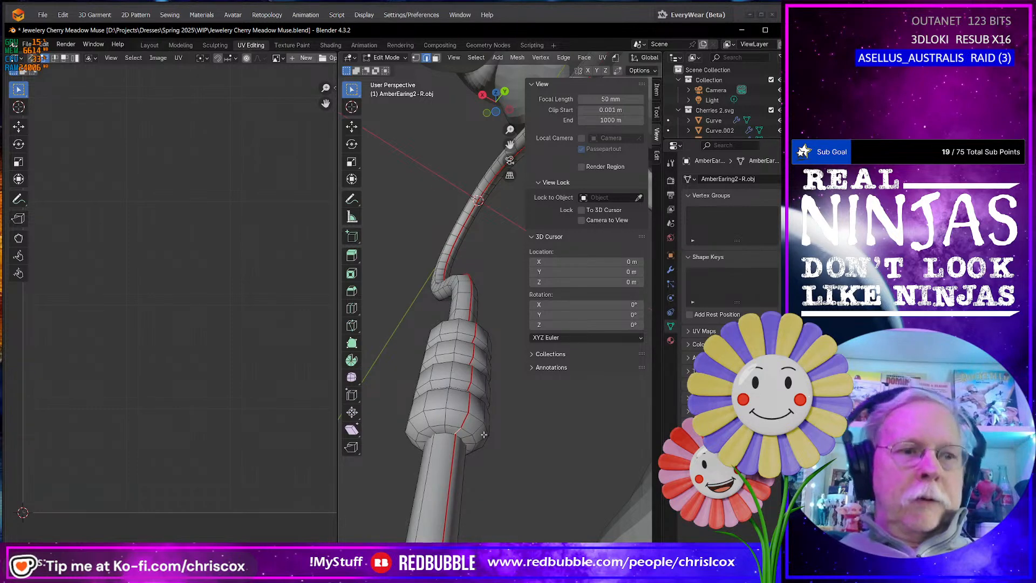
# Reveal the hidden bead and unwrap the whole earring mesh again with the Conformal method
pyautogui.press('a')
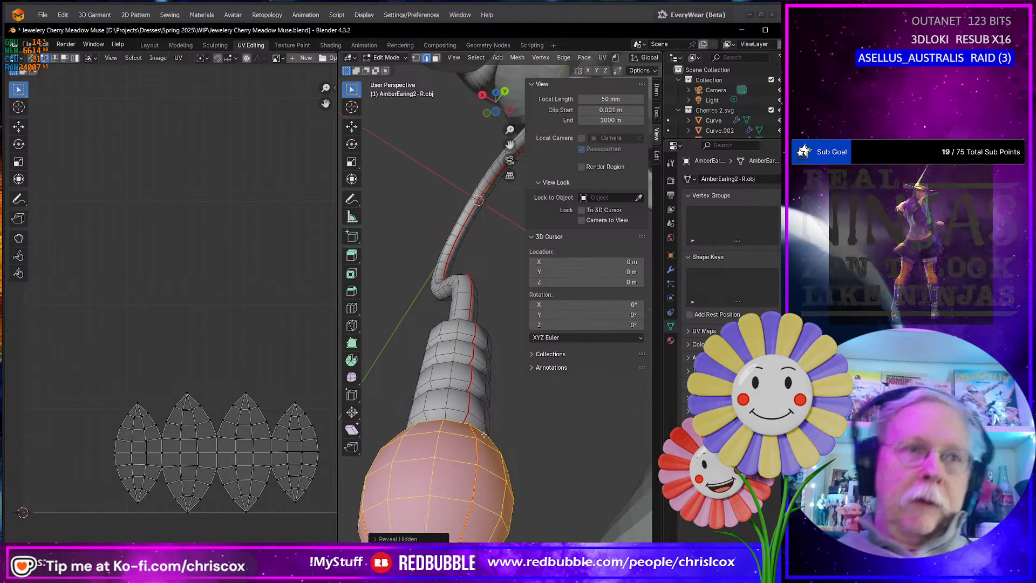
pyautogui.press('u')
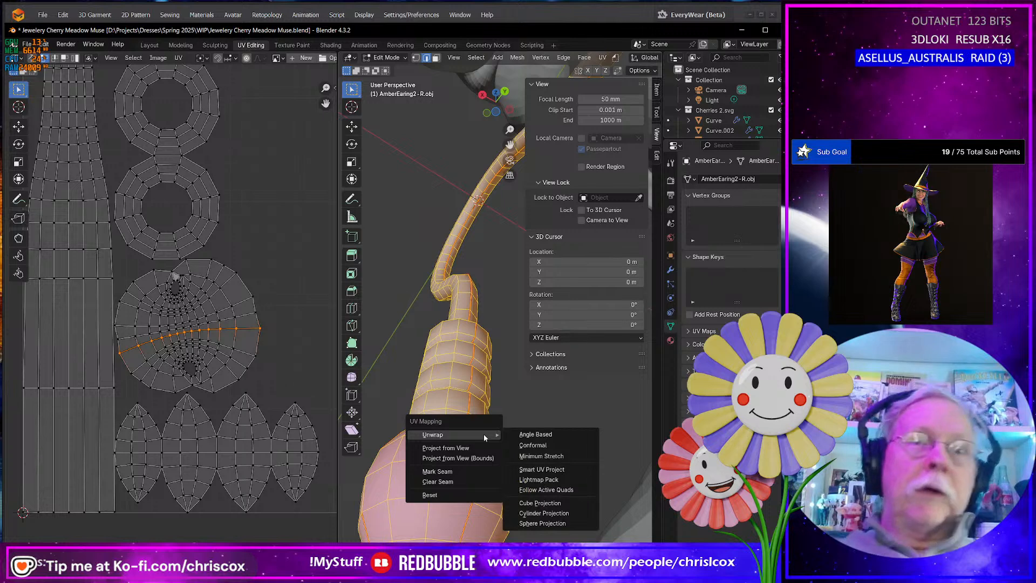
pyautogui.click(535, 445)
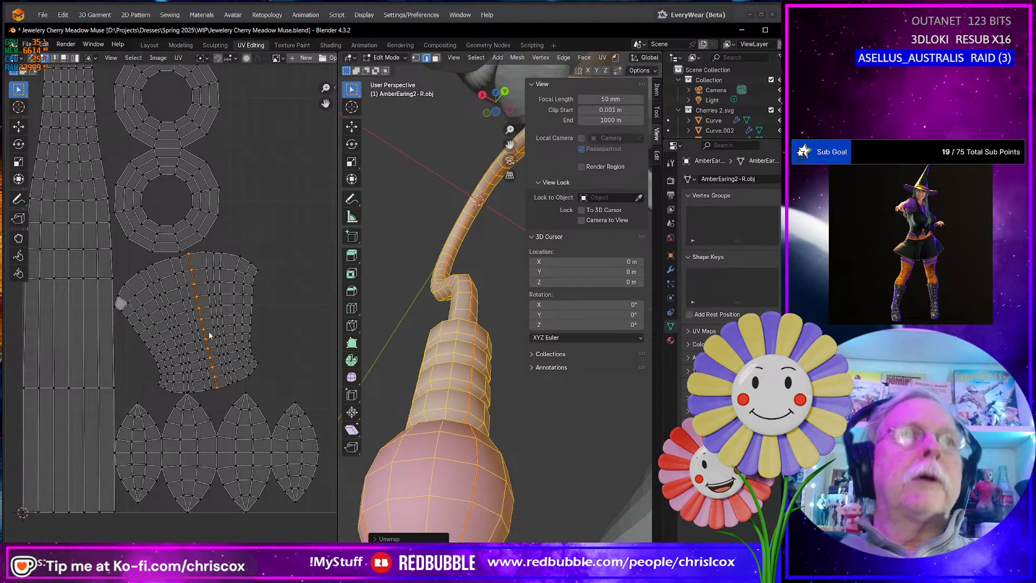
pyautogui.scroll(-4, 210, 335)
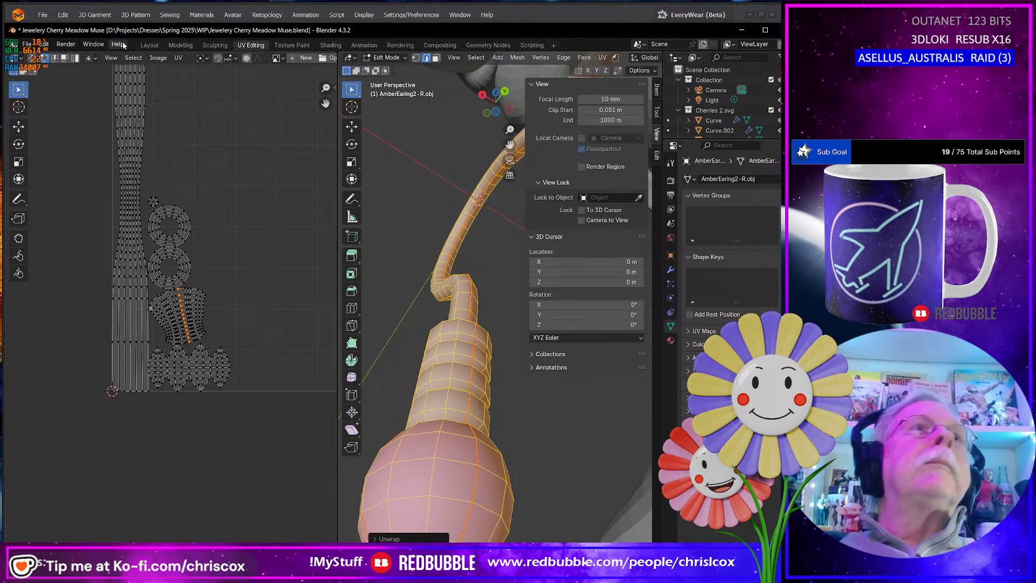
# Return to the Layout workspace and examine the whole earring from several angles in wireframe
pyautogui.click(146, 46)
pyautogui.scroll(5, 425, 354)
pyautogui.scroll(-11, 424, 353)
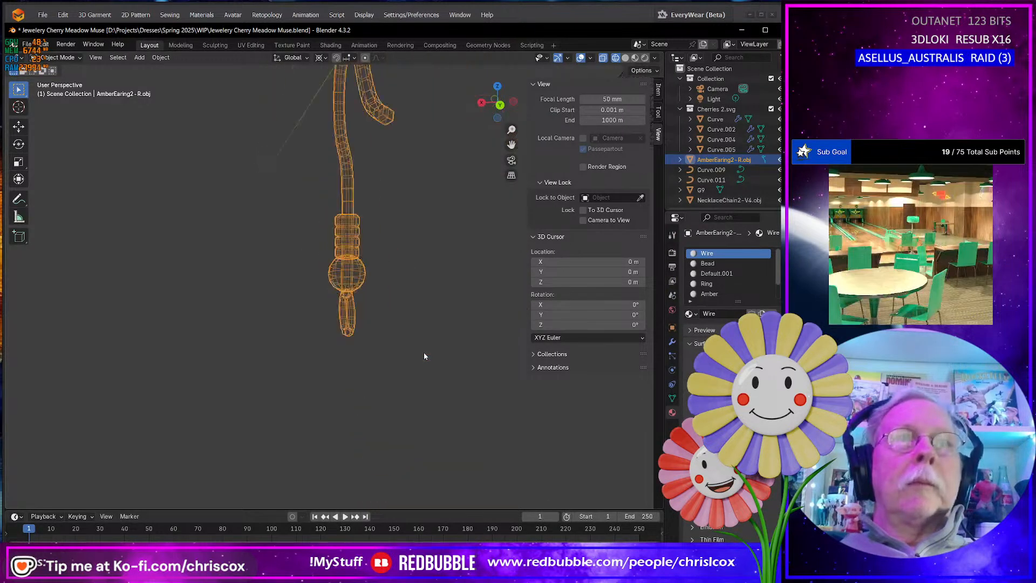
pyautogui.moveTo(423, 353); pyautogui.dragTo(451, 367, button='middle')
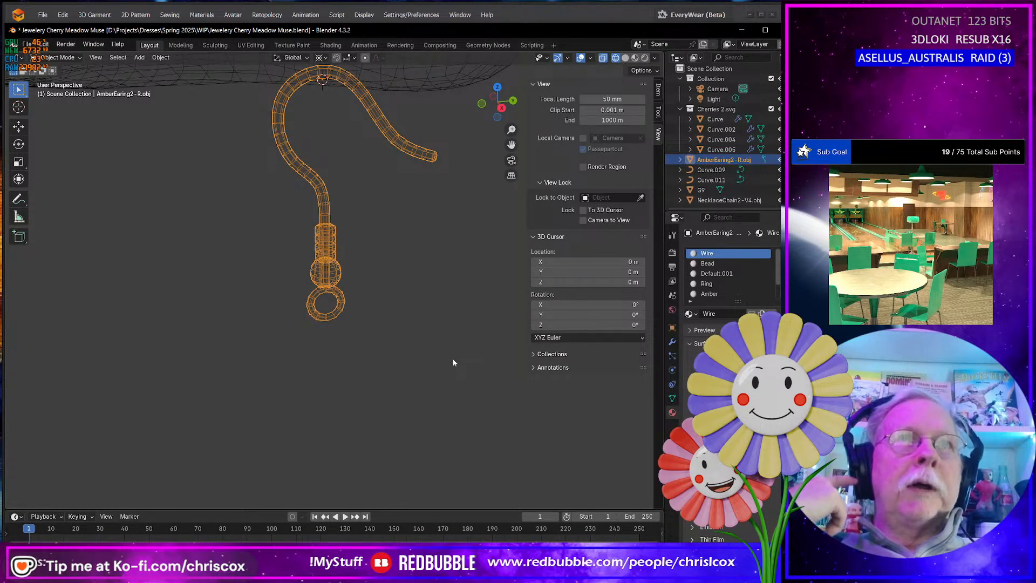
pyautogui.moveTo(396, 350); pyautogui.dragTo(444, 347, button='middle')
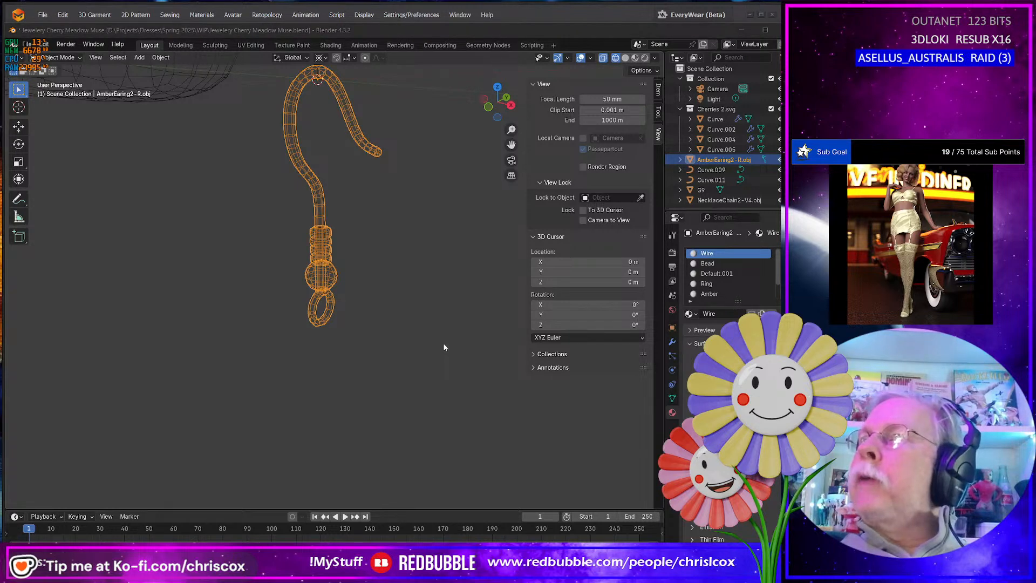
# Switch to Marvelous Designer and load the G9 Base.avt avatar from the G9 Avatars library folder
pyautogui.hotkey('alt', 'Tab')
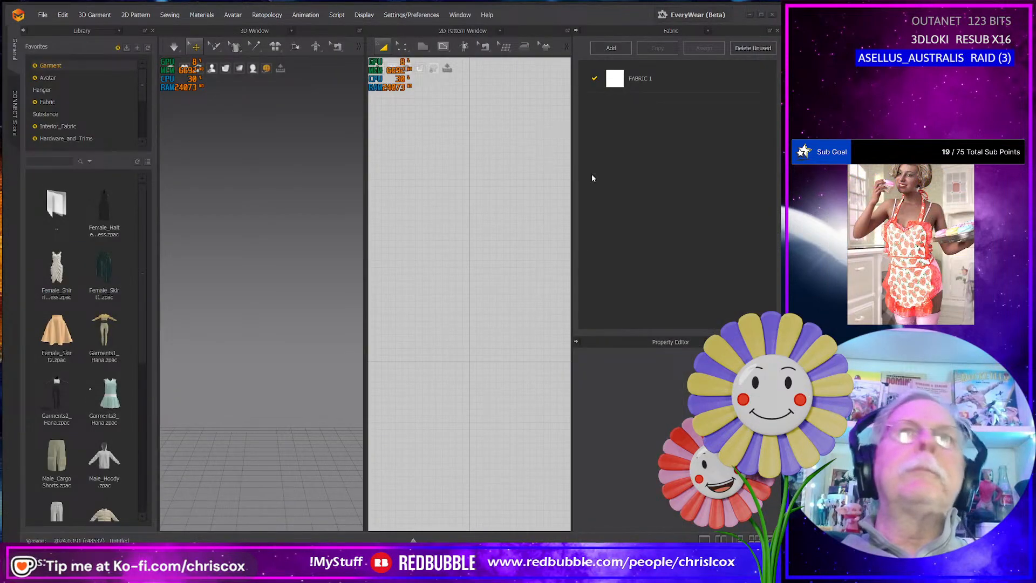
pyautogui.scroll(-5, 109, 121)
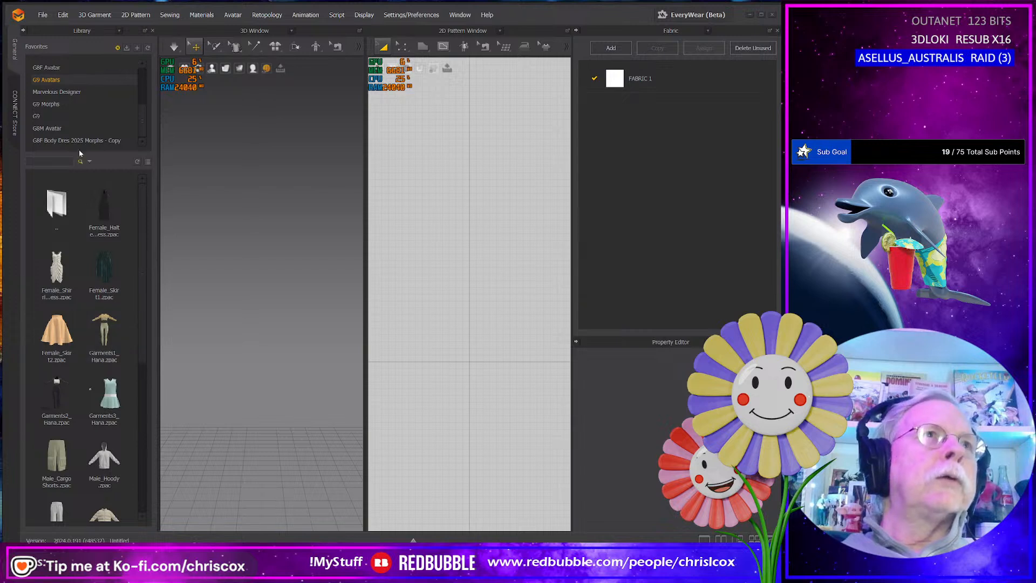
pyautogui.click(92, 79)
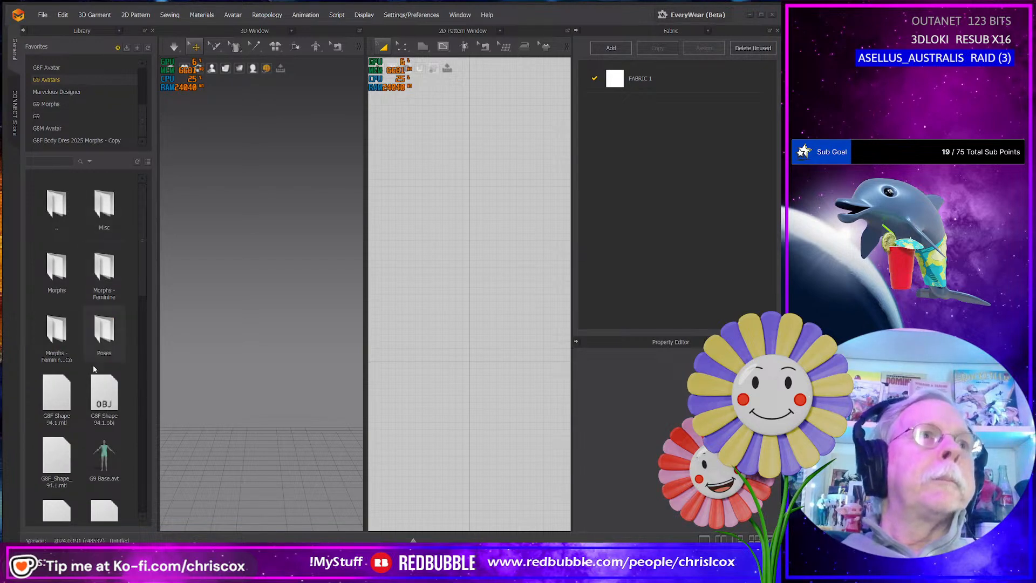
pyautogui.moveTo(105, 462)
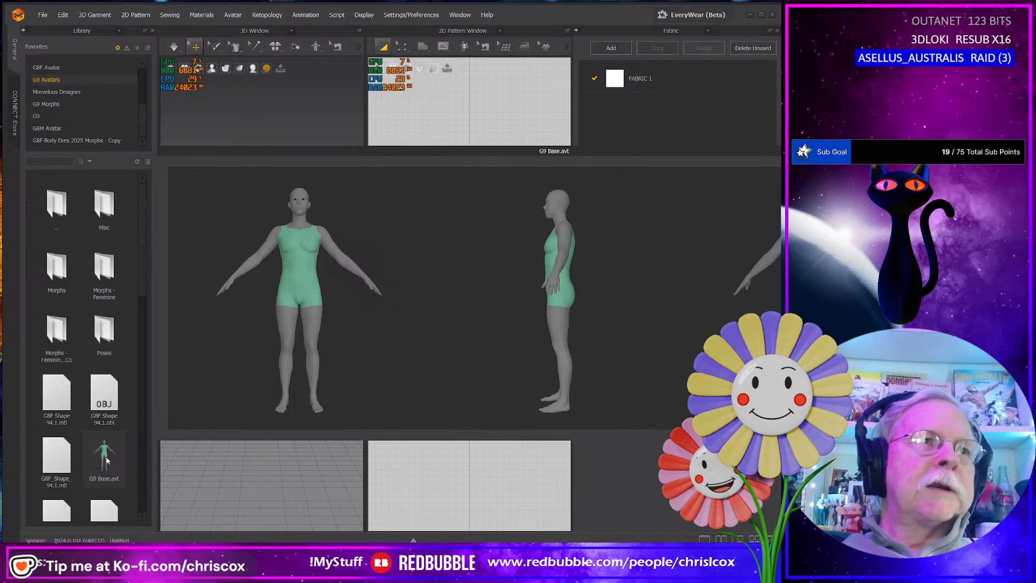
pyautogui.doubleClick(107, 460)
pyautogui.scroll(5, 287, 264)
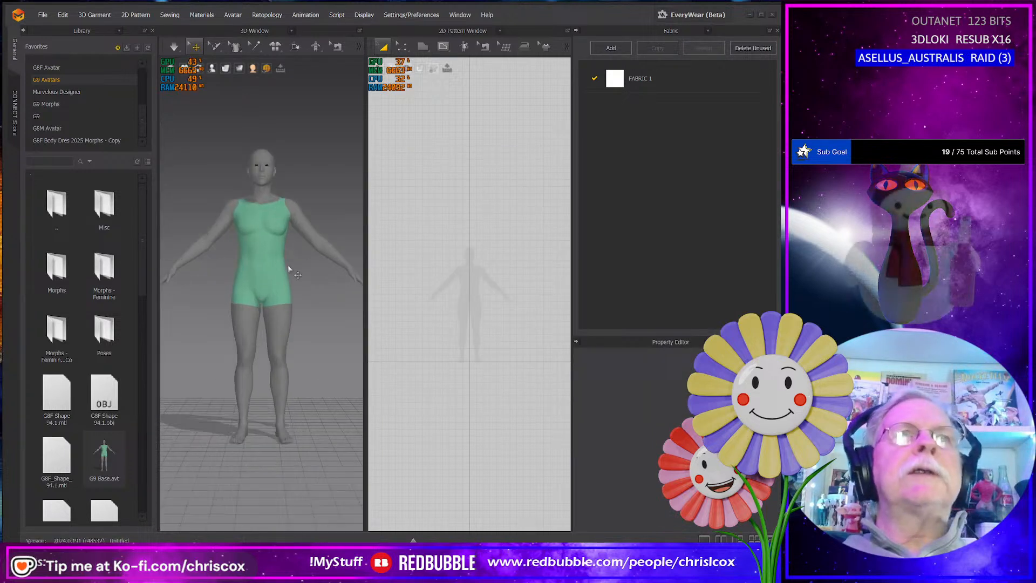
# Draw a narrow horizontal rectangular pattern about 12 mm high beside the avatar's neck, just short of the centre line
pyautogui.scroll(1, 292, 274)
pyautogui.moveTo(297, 234); pyautogui.dragTo(292, 480, button='right')
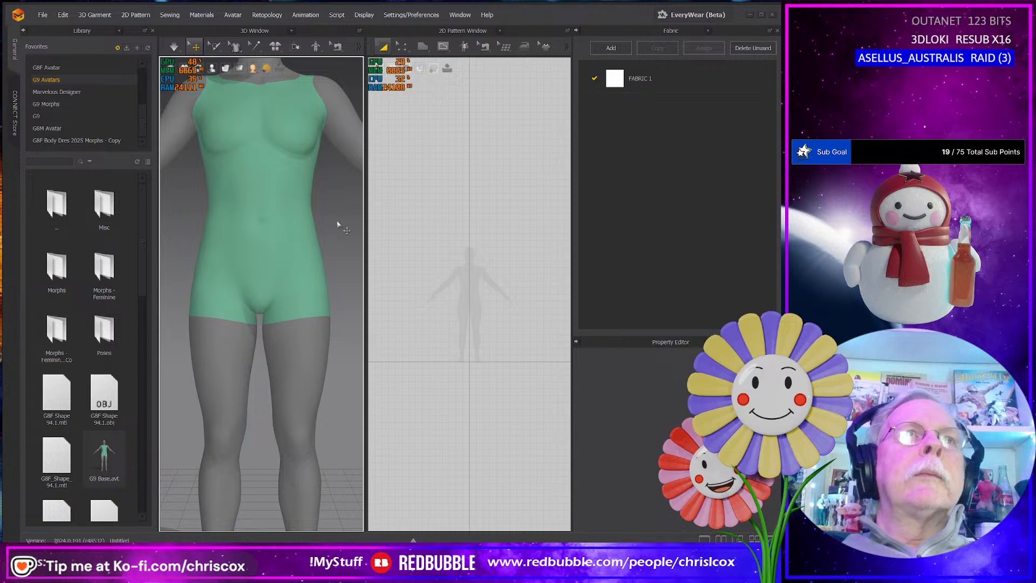
pyautogui.moveTo(338, 208); pyautogui.dragTo(353, 519, button='middle')
pyautogui.scroll(-2, 339, 519)
pyautogui.scroll(3, 338, 518)
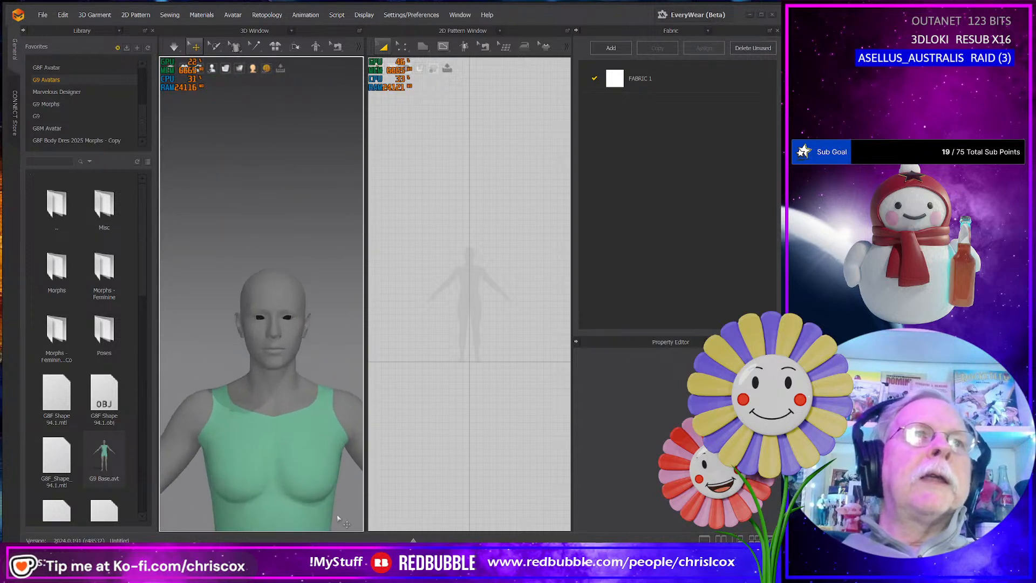
pyautogui.scroll(2, 339, 519)
pyautogui.moveTo(319, 439); pyautogui.dragTo(288, 369, button='middle')
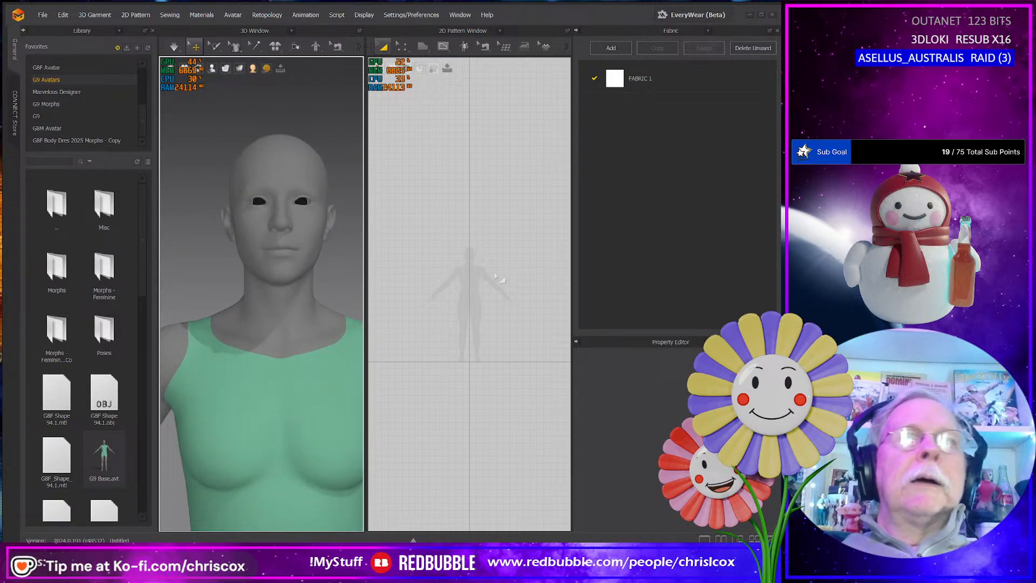
pyautogui.scroll(2, 495, 276)
pyautogui.scroll(2, 491, 346)
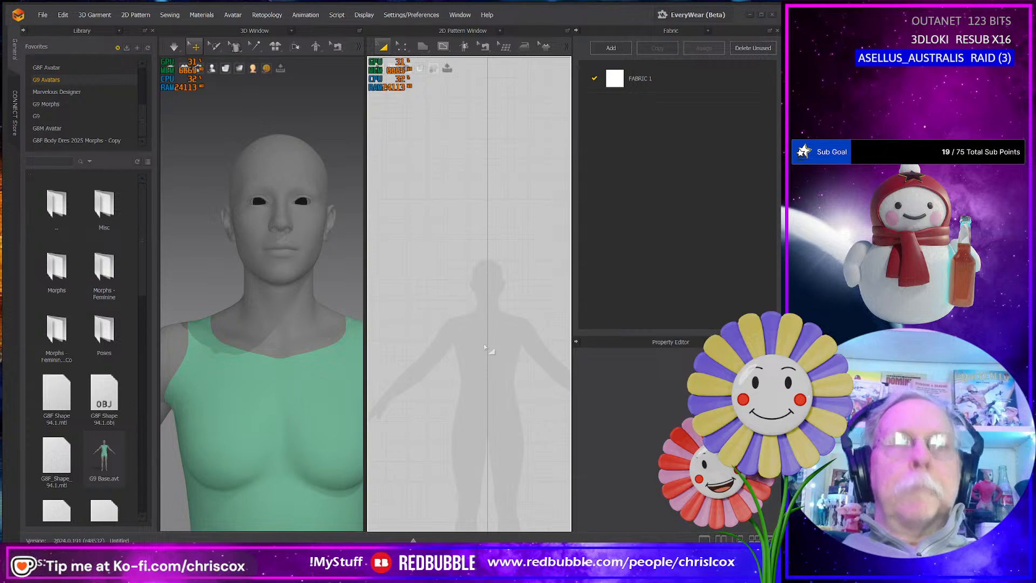
pyautogui.press('s')
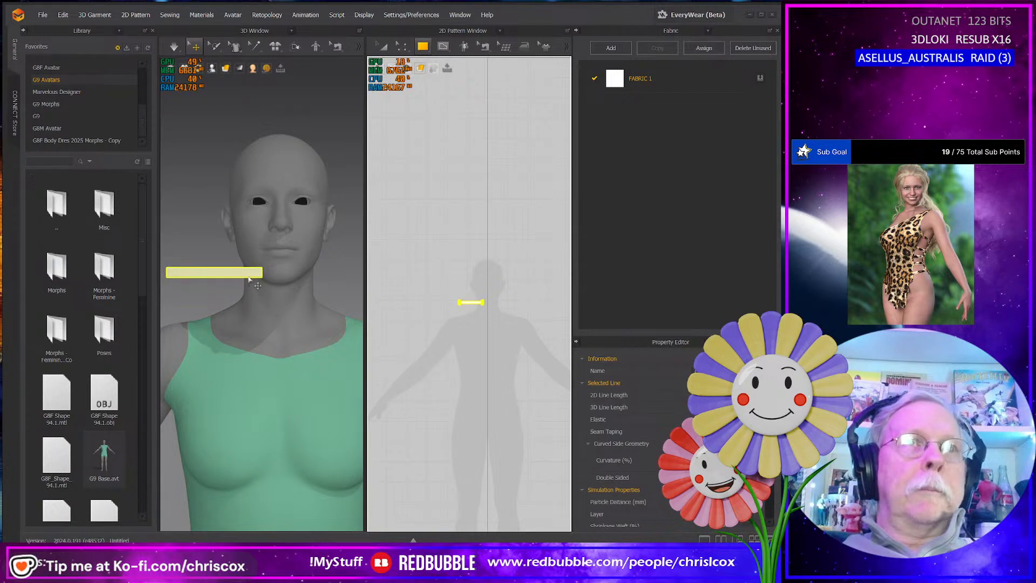
# Move the strip in 3D down and back so it sits close to the avatar's right side of the neck
pyautogui.click(248, 275)
pyautogui.moveTo(278, 301); pyautogui.dragTo(276, 324, button='right')
pyautogui.moveTo(269, 289); pyautogui.dragTo(215, 267)
pyautogui.moveTo(196, 314); pyautogui.dragTo(288, 319, button='right')
pyautogui.moveTo(289, 319); pyautogui.dragTo(365, 327, button='middle')
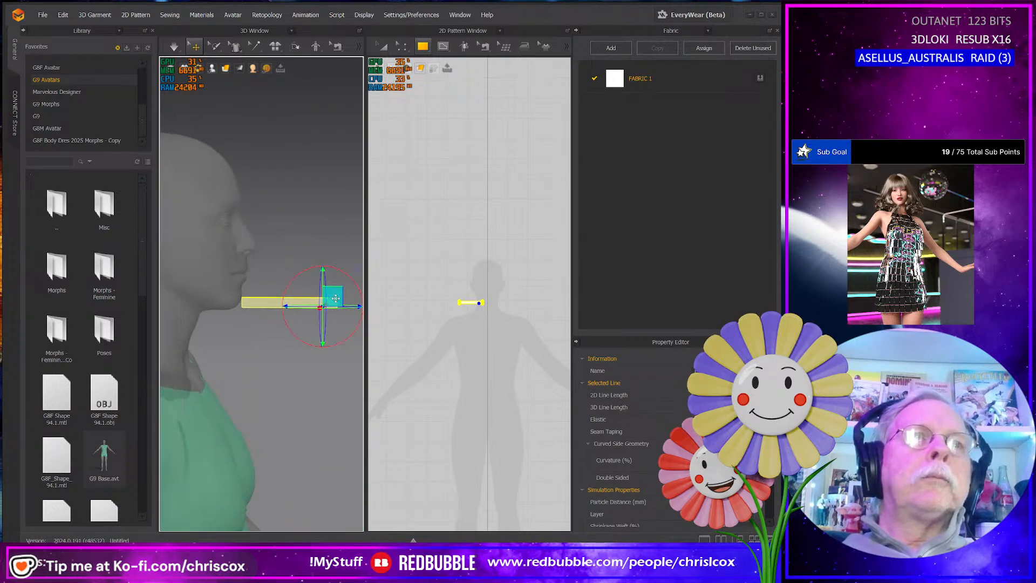
pyautogui.moveTo(331, 298); pyautogui.dragTo(193, 326)
pyautogui.moveTo(284, 346); pyautogui.dragTo(225, 347, button='right')
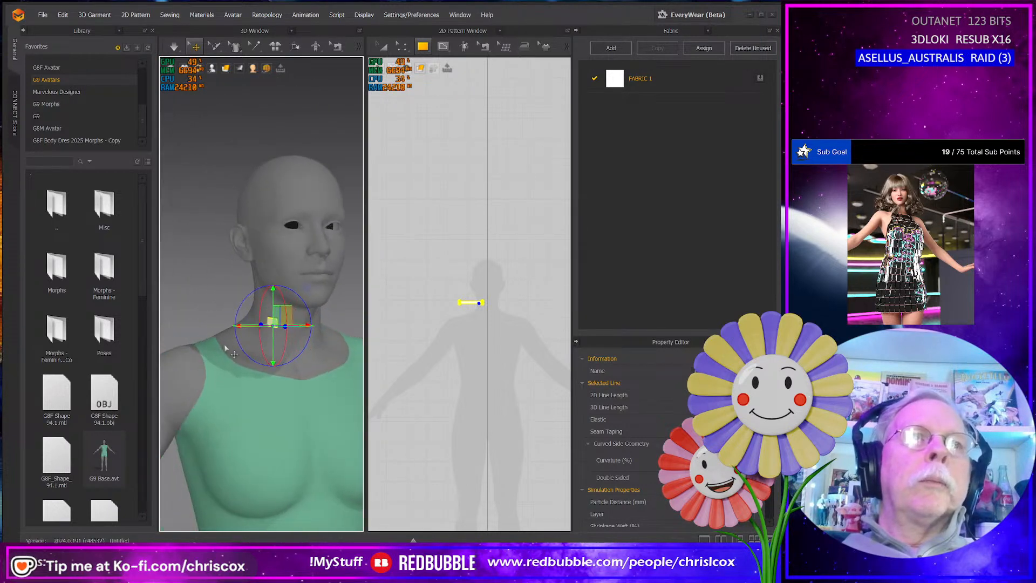
pyautogui.moveTo(288, 314); pyautogui.dragTo(266, 306)
# Extend the strip's outer end away from the centre line, making it about 134 mm long
pyautogui.scroll(4, 454, 335)
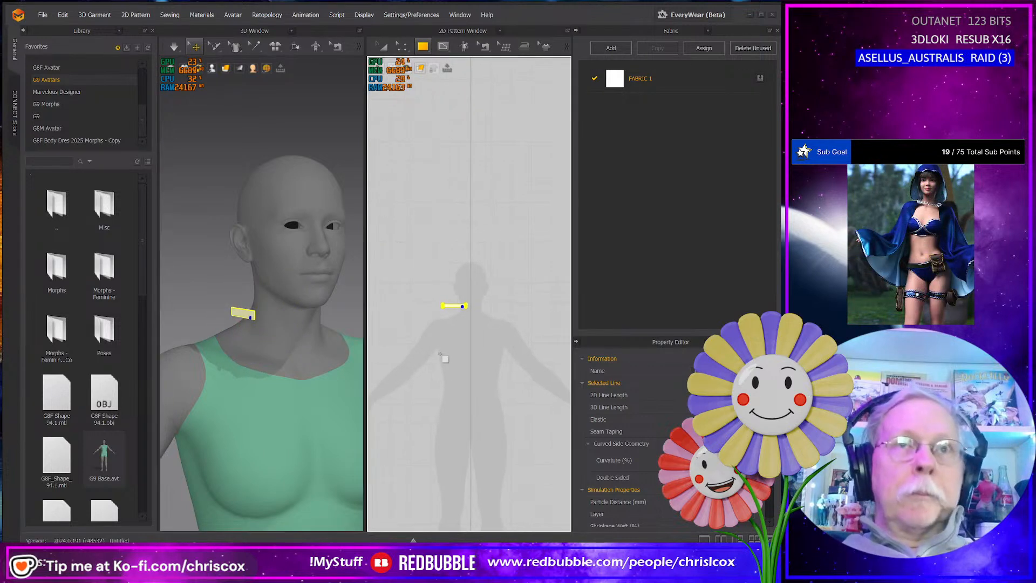
pyautogui.moveTo(455, 318); pyautogui.dragTo(455, 367, button='right')
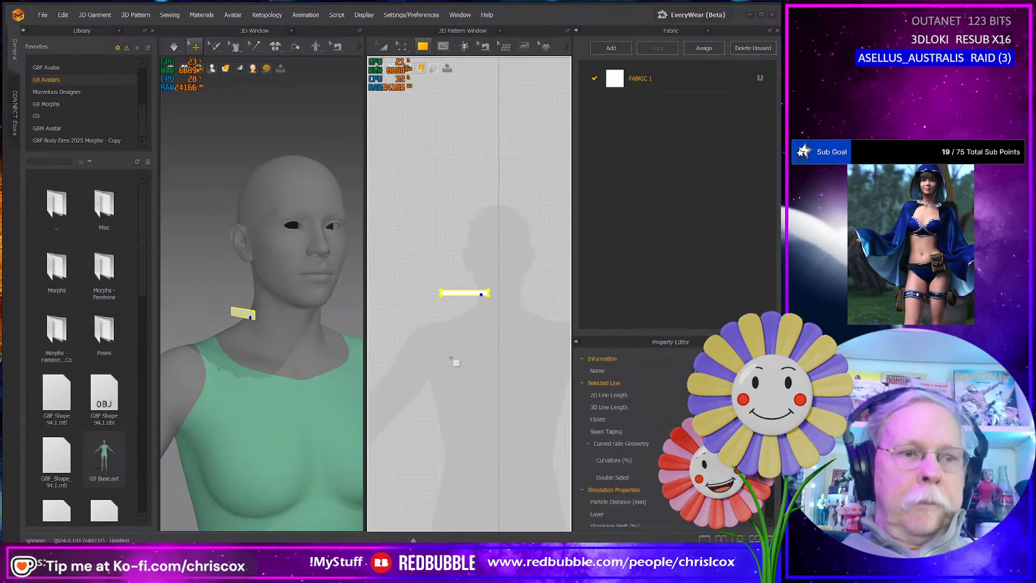
pyautogui.press('z')
pyautogui.moveTo(446, 328); pyautogui.dragTo(426, 276)
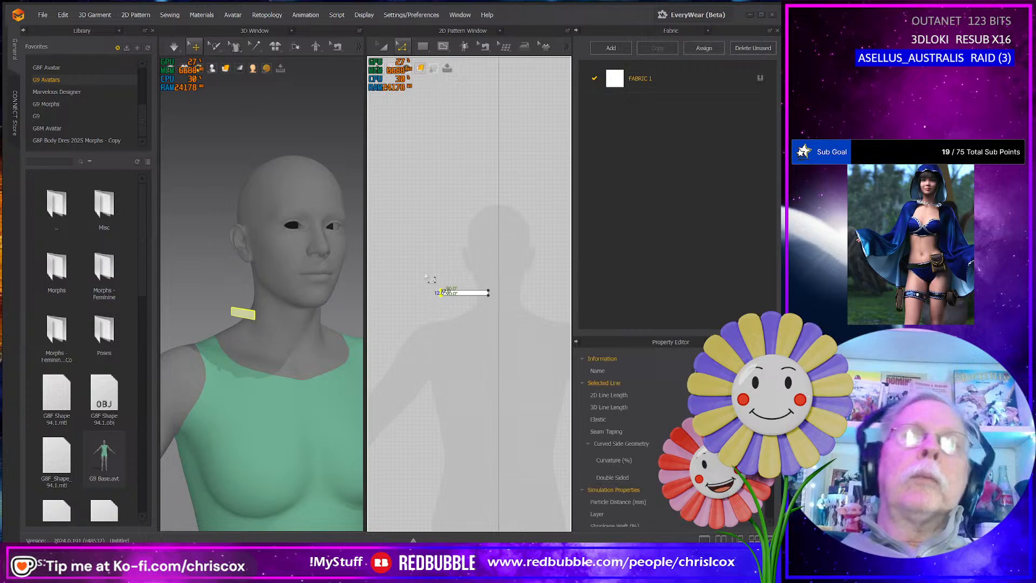
# Copy the strip and place a symmetric duplicate level with it on the opposite side of the centre line
pyautogui.press('a')
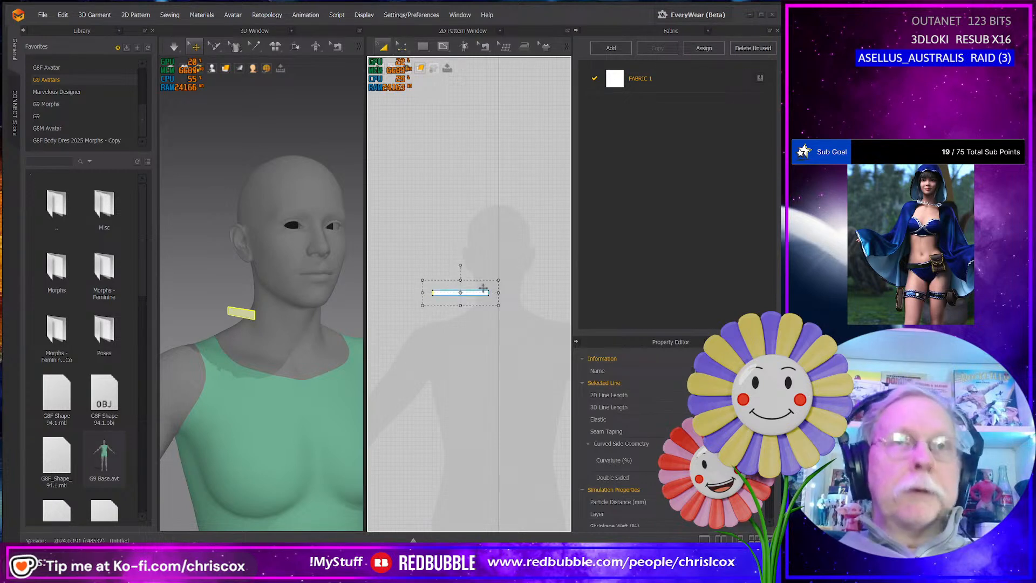
pyautogui.hotkey('ctrl', 'c')
pyautogui.hotkey('ctrl', 'v')
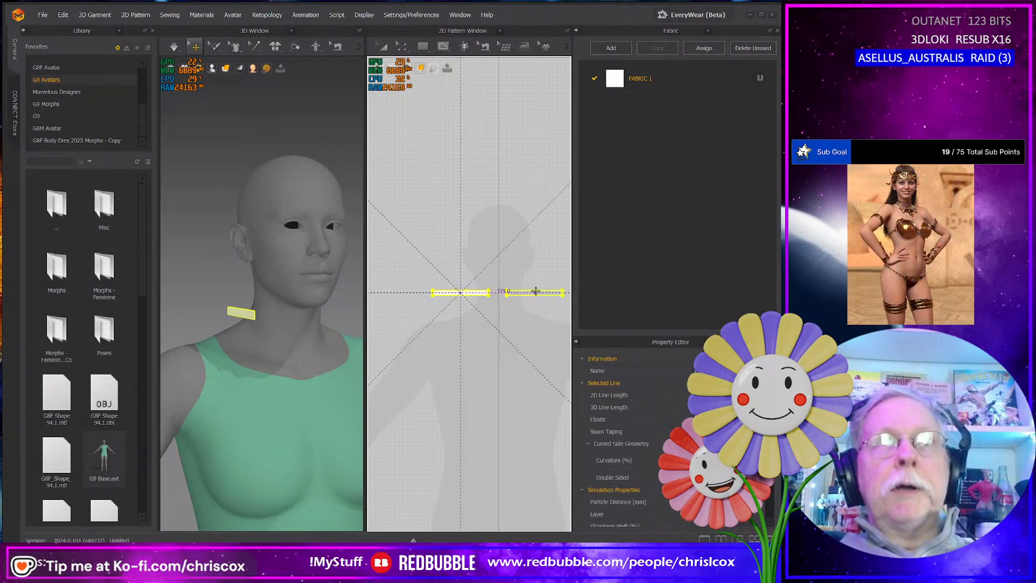
pyautogui.click(544, 298)
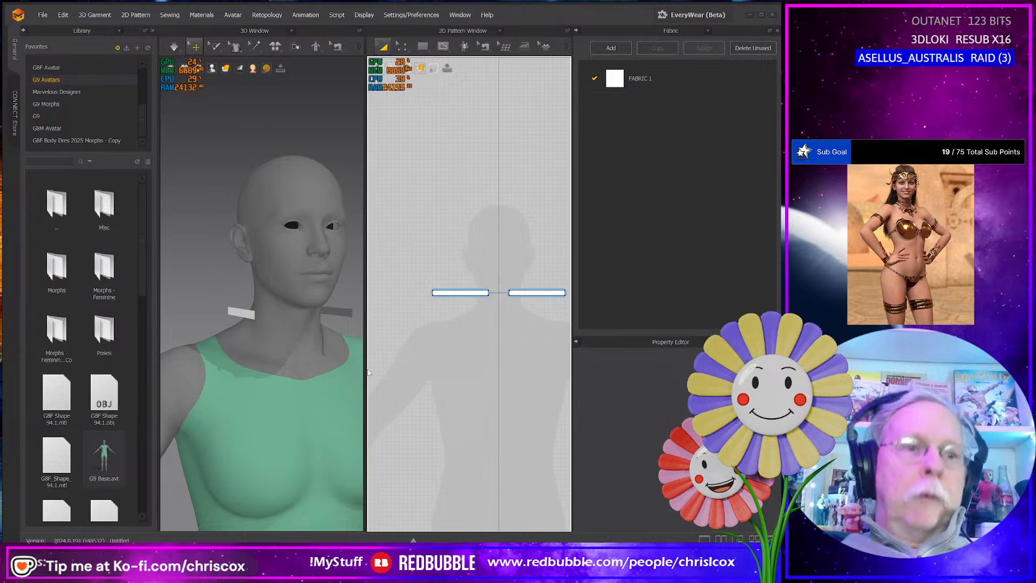
# Sew the inner ends and the outer ends of the two strips together and simulate the collar around the neck
pyautogui.moveTo(441, 380); pyautogui.dragTo(425, 384, button='middle')
pyautogui.press('n')
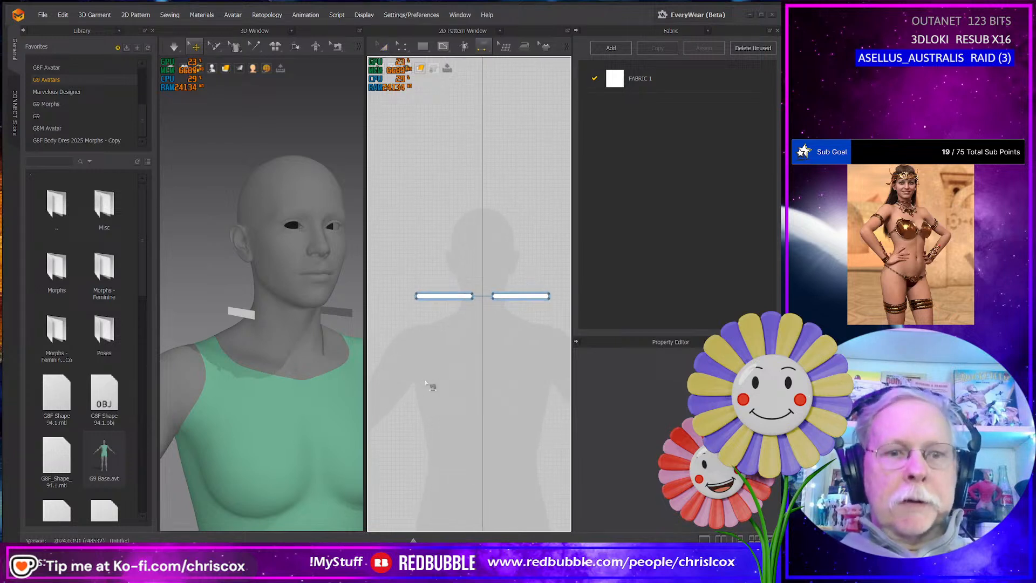
pyautogui.click(478, 297)
pyautogui.click(493, 297)
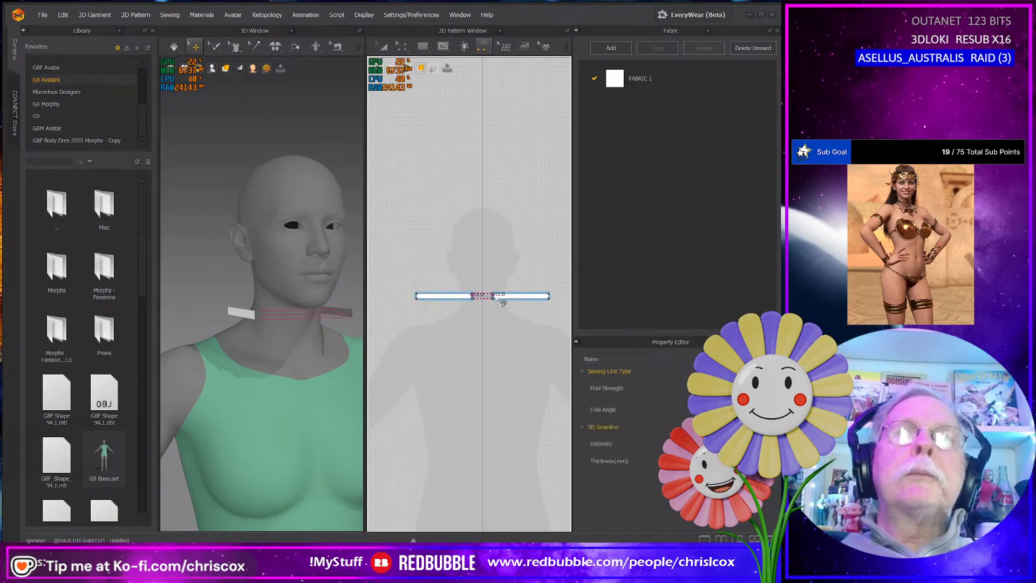
pyautogui.click(551, 296)
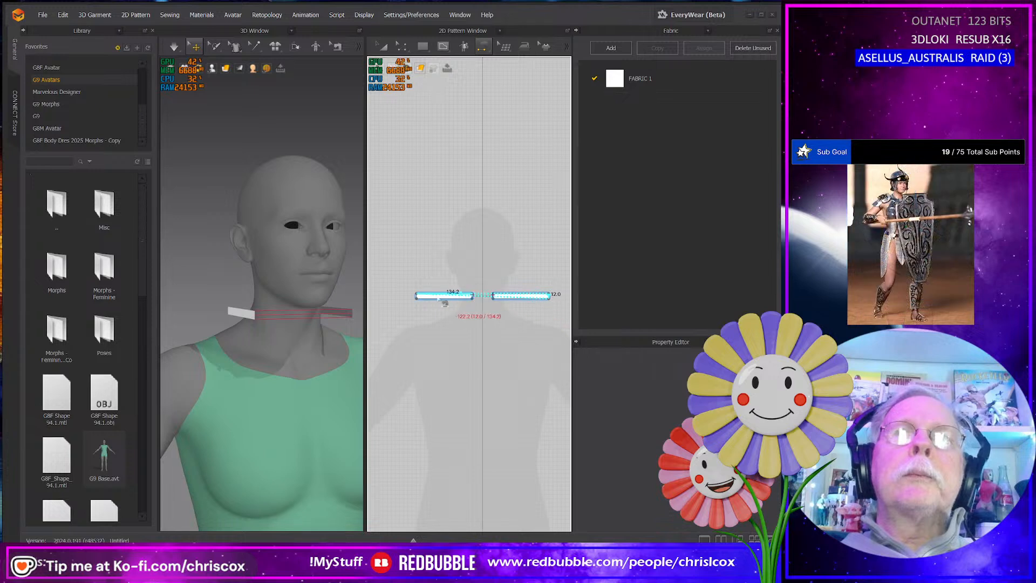
pyautogui.click(416, 296)
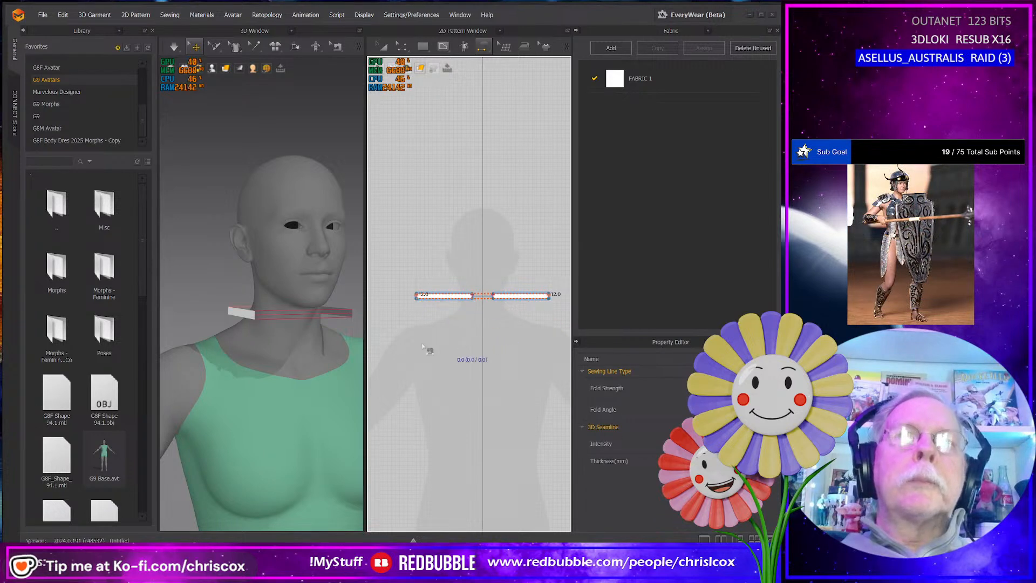
pyautogui.press('a')
pyautogui.press('space')
# Shift the symmetric strips away from the centre line and extend their inner ends back toward it to lengthen them
pyautogui.scroll(3, 462, 352)
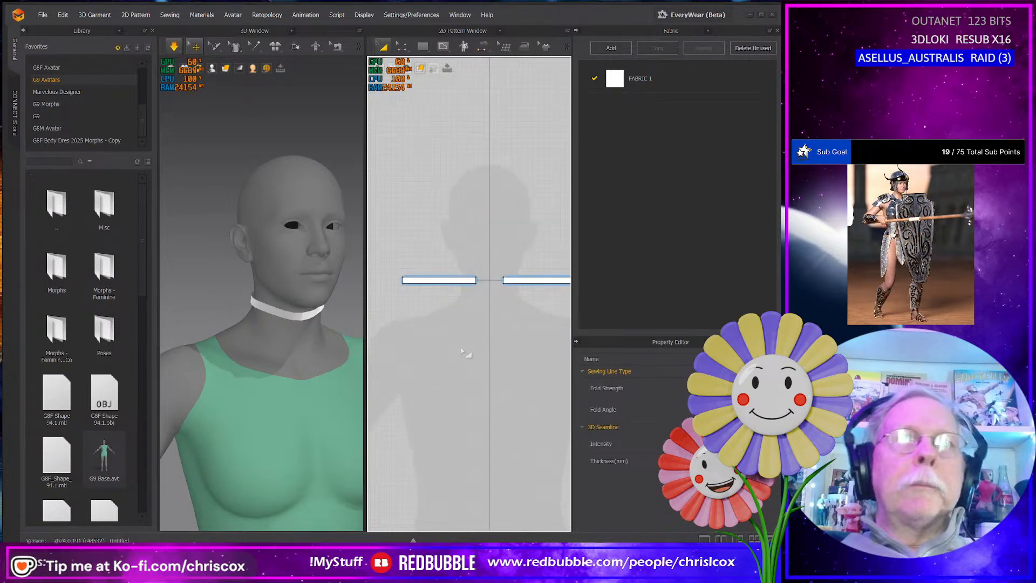
pyautogui.moveTo(458, 352); pyautogui.dragTo(455, 405, button='right')
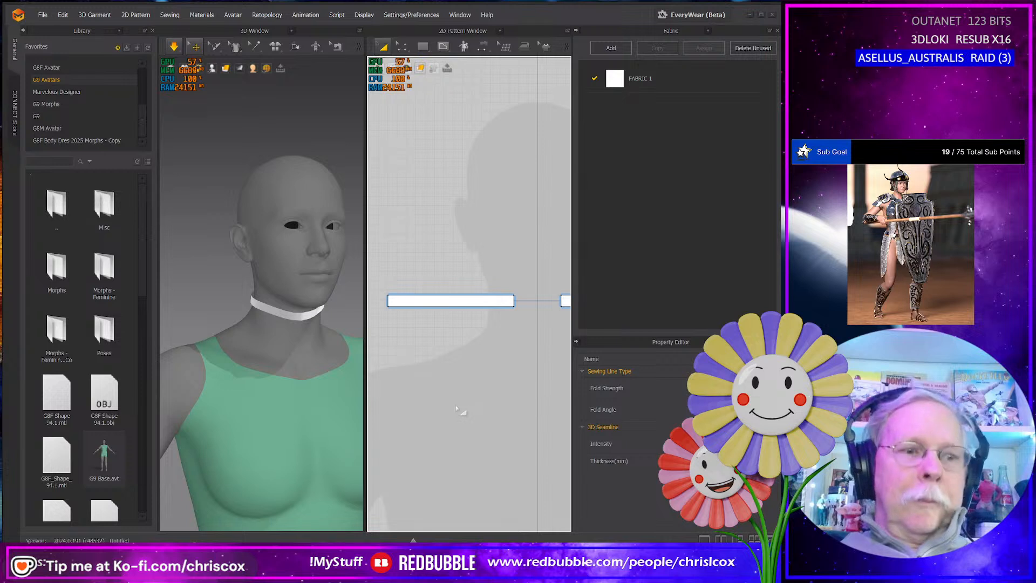
pyautogui.click(437, 300)
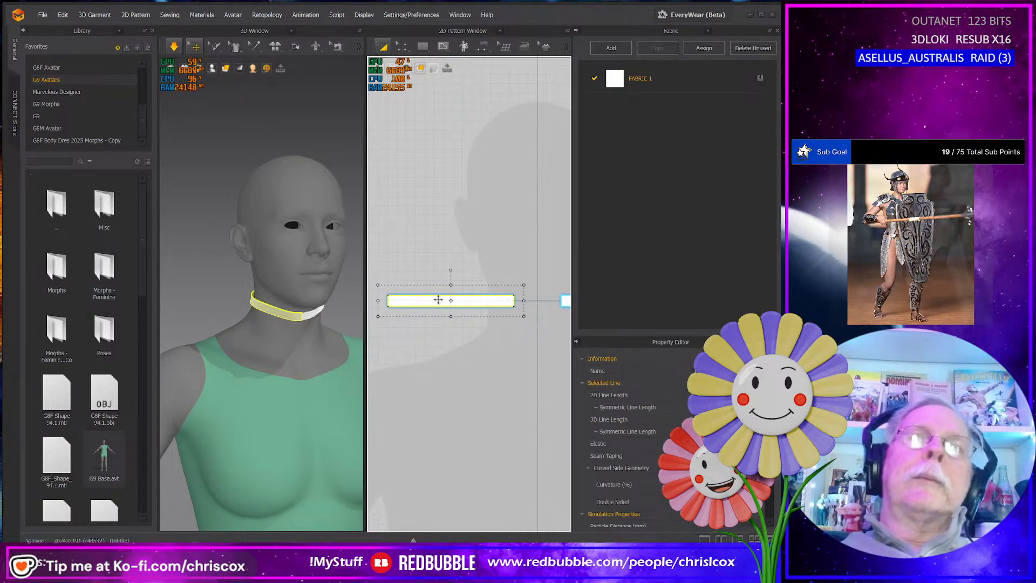
pyautogui.press('Left')
pyautogui.press('Left')
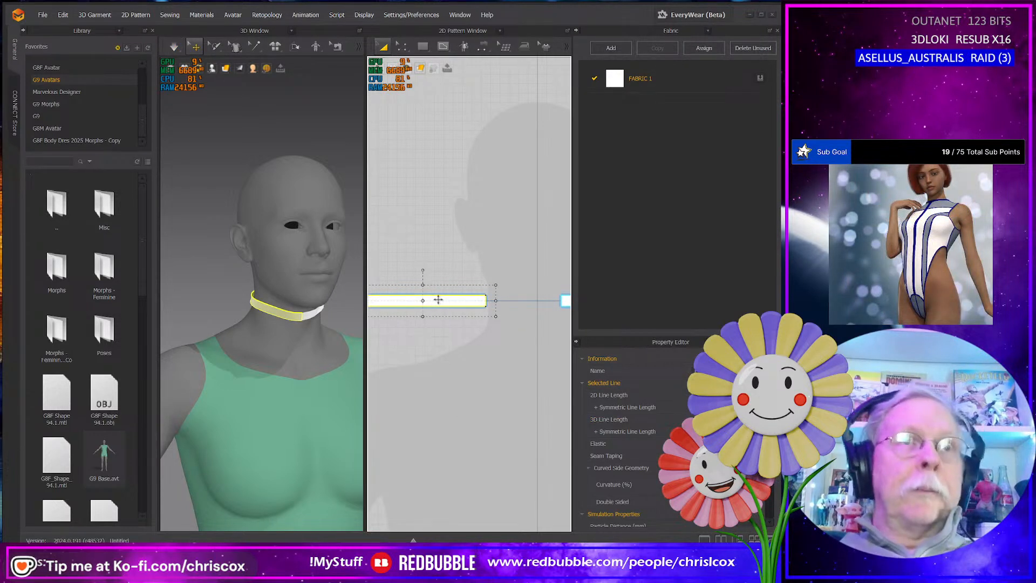
pyautogui.press('z')
pyautogui.click(497, 322)
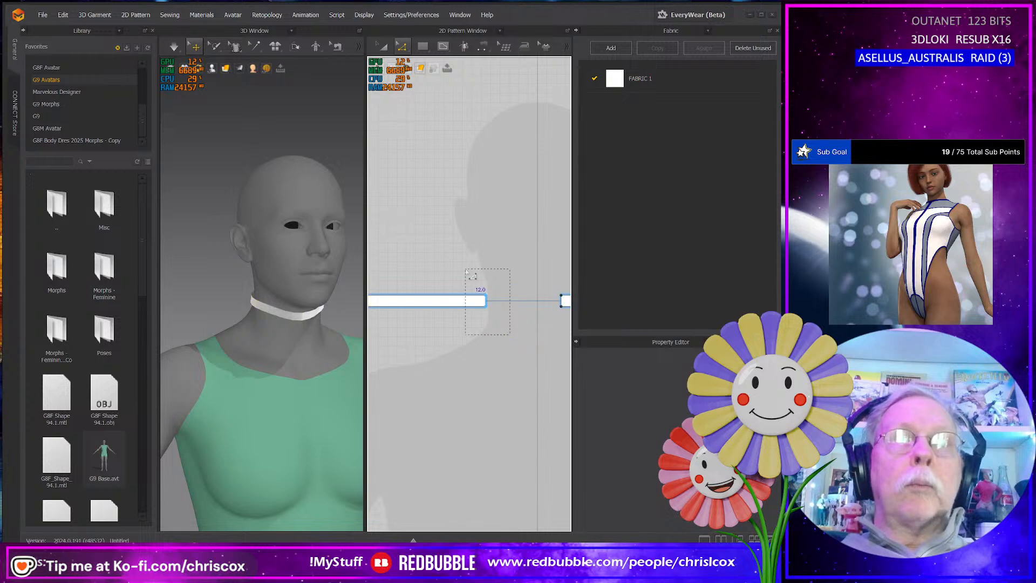
pyautogui.moveTo(467, 271); pyautogui.dragTo(467, 272)
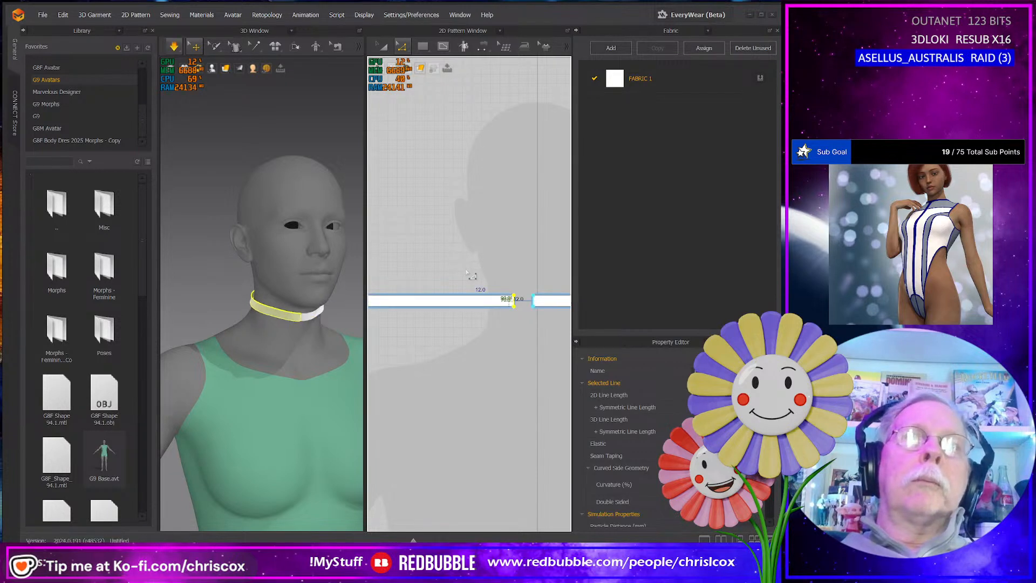
# Extend the outer ends of the strips in stages to about 214 mm long, simulating the collar after each stage
pyautogui.moveTo(430, 362); pyautogui.dragTo(519, 371, button='middle')
pyautogui.moveTo(478, 351); pyautogui.dragTo(428, 274)
pyautogui.press('Left')
pyautogui.press('Left')
pyautogui.press('Left')
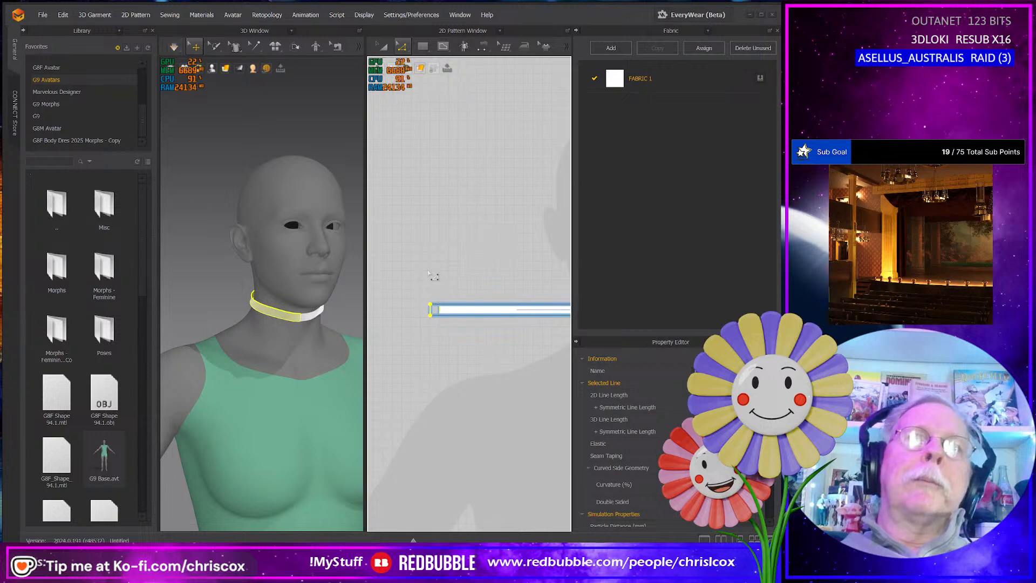
pyautogui.press('space')
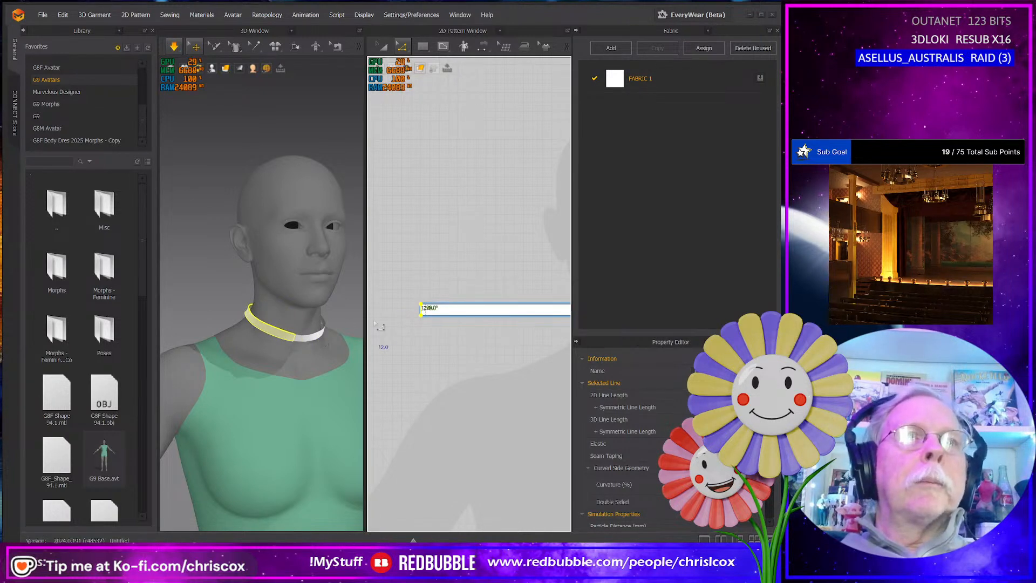
pyautogui.moveTo(441, 337); pyautogui.dragTo(404, 283)
pyautogui.press('Left')
pyautogui.press('Left')
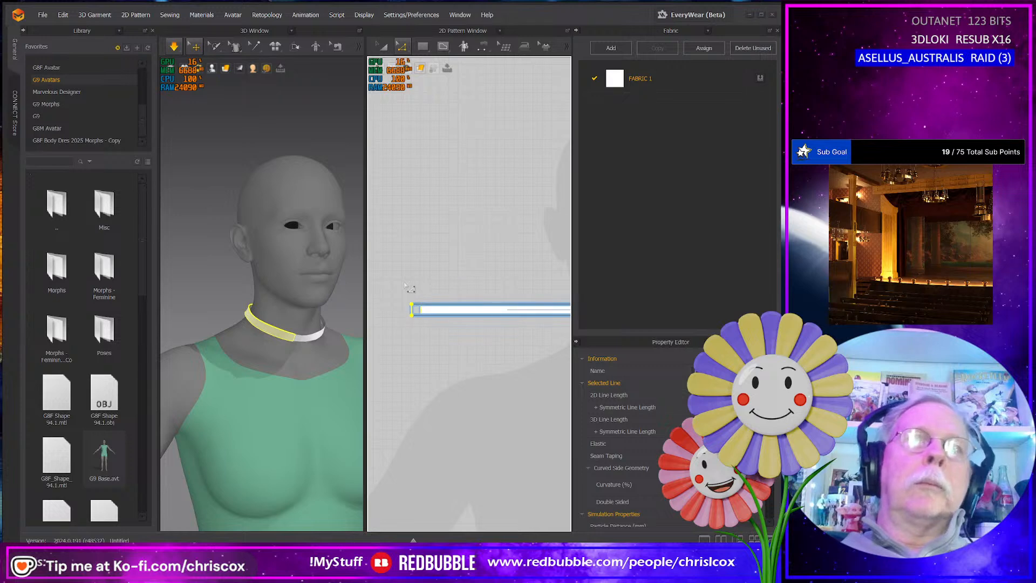
pyautogui.press('space')
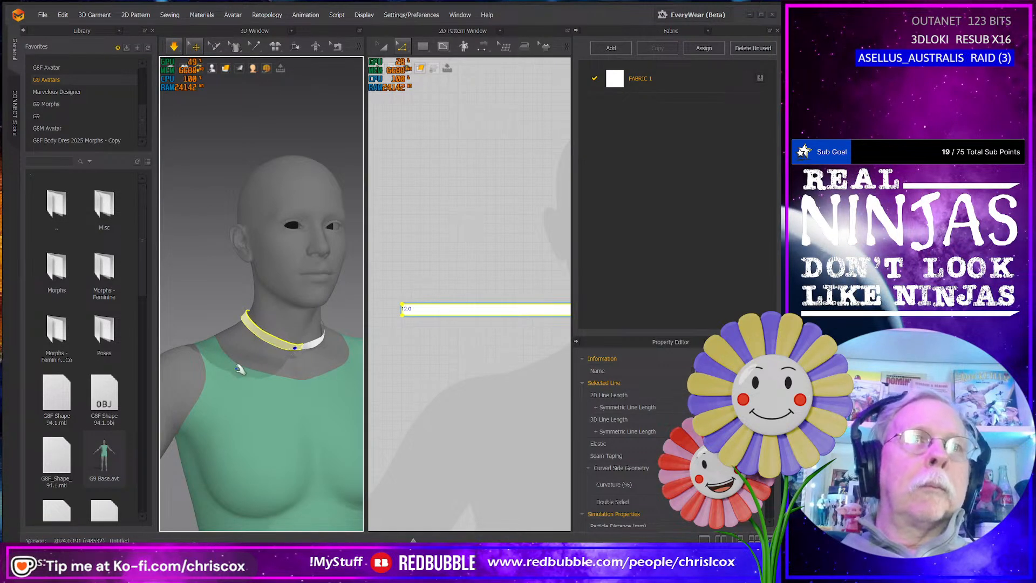
# Reposition both strips around the back of the neck and simulate to drape the collar smoothly there
pyautogui.moveTo(239, 369); pyautogui.dragTo(315, 354, button='right')
pyautogui.moveTo(292, 338)
pyautogui.mouseDown()
pyautogui.moveTo(317, 338)
pyautogui.moveTo(265, 339)
pyautogui.moveTo(308, 344)
pyautogui.mouseUp()
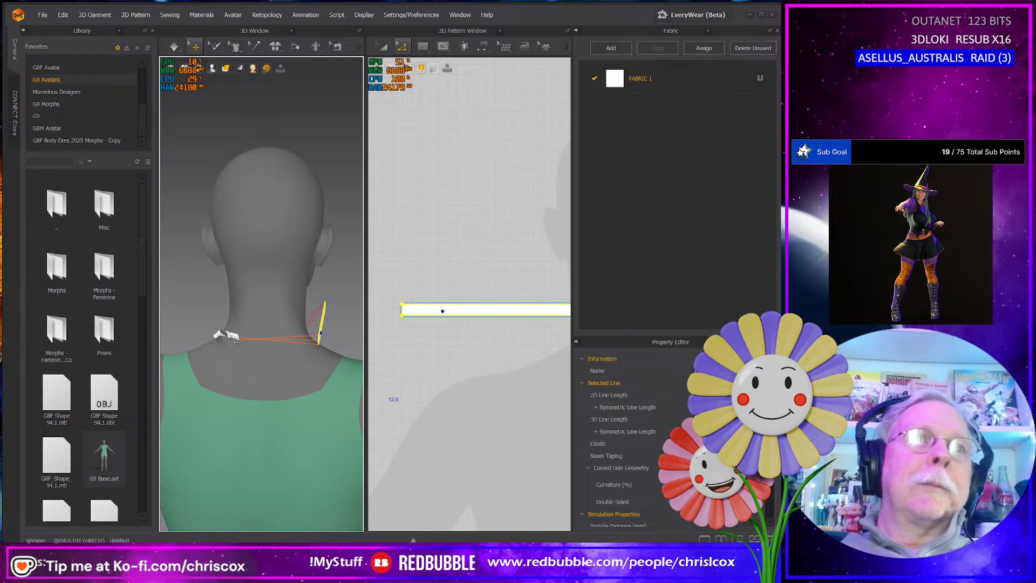
pyautogui.click(234, 336)
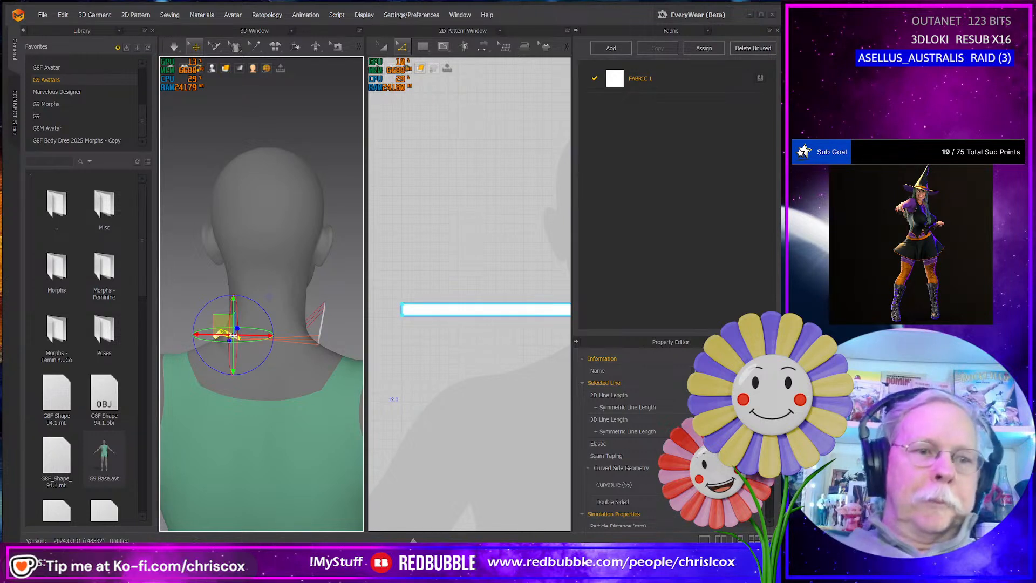
pyautogui.press('space')
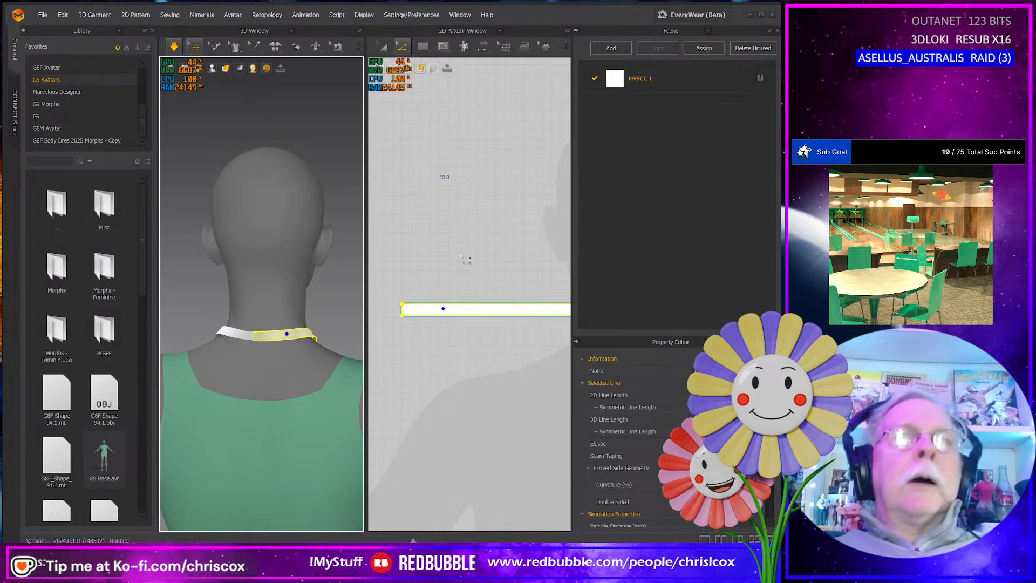
# Lower the upper edge of the symmetric strips to roughly half their width and simulate the narrower collar
pyautogui.scroll(2, 480, 333)
pyautogui.moveTo(478, 332); pyautogui.dragTo(423, 337, button='middle')
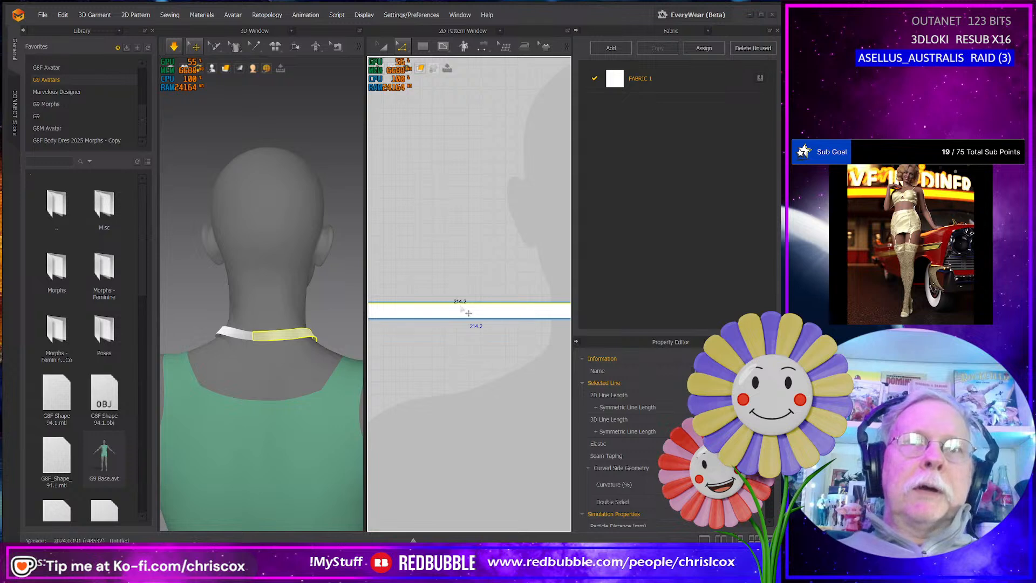
pyautogui.press('Down')
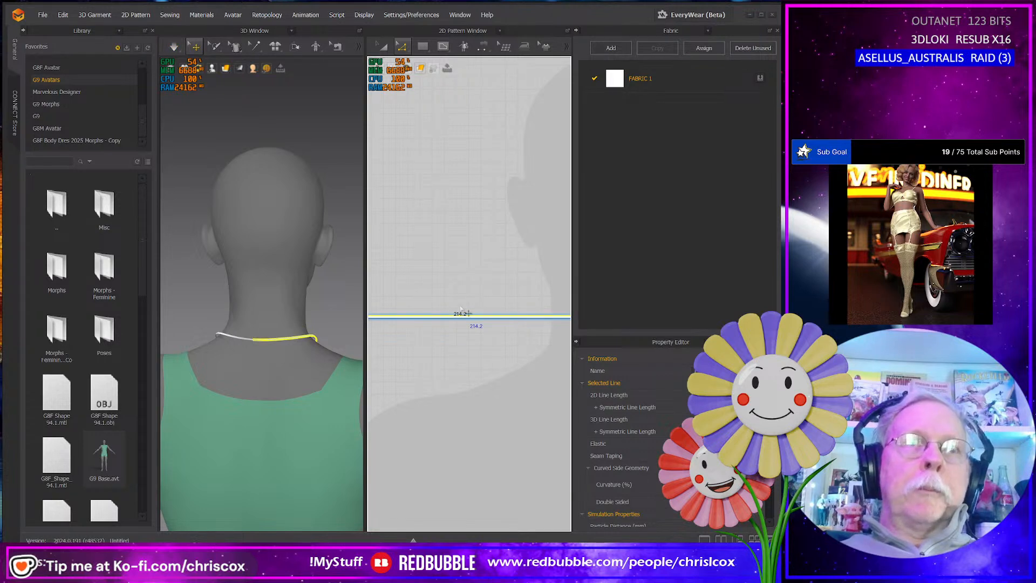
pyautogui.press('Up')
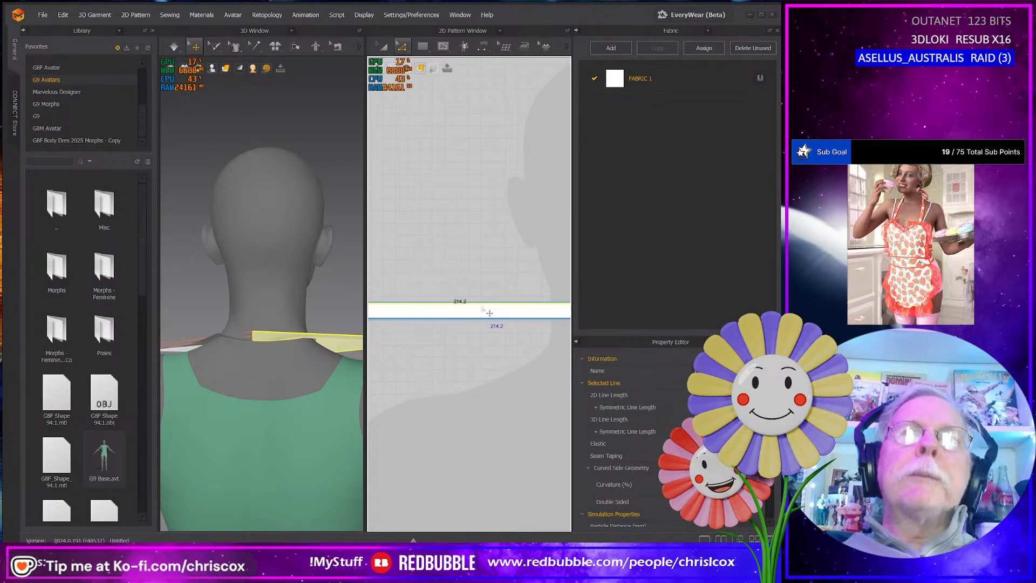
pyautogui.moveTo(489, 313); pyautogui.dragTo(490, 321)
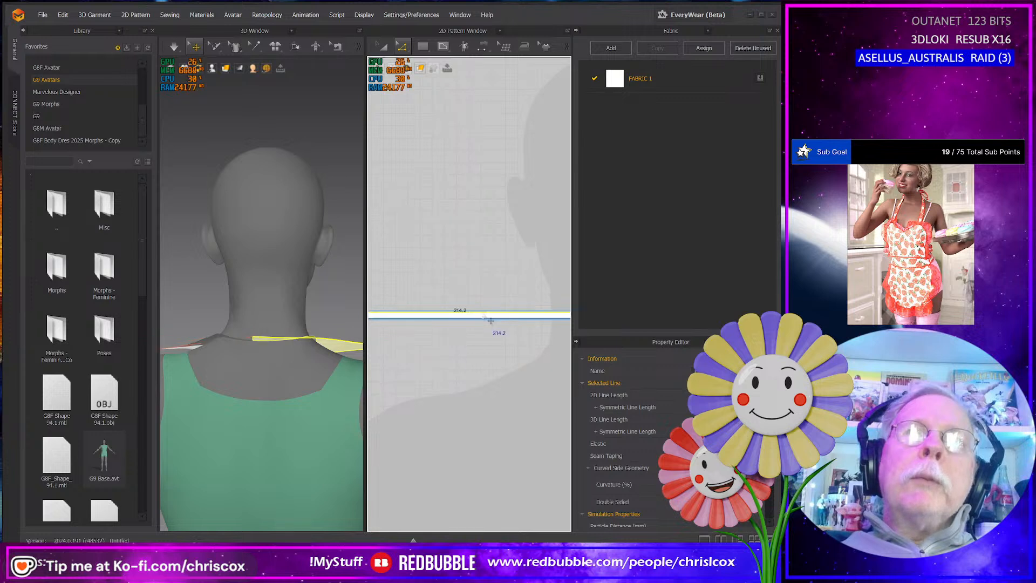
pyautogui.press('space')
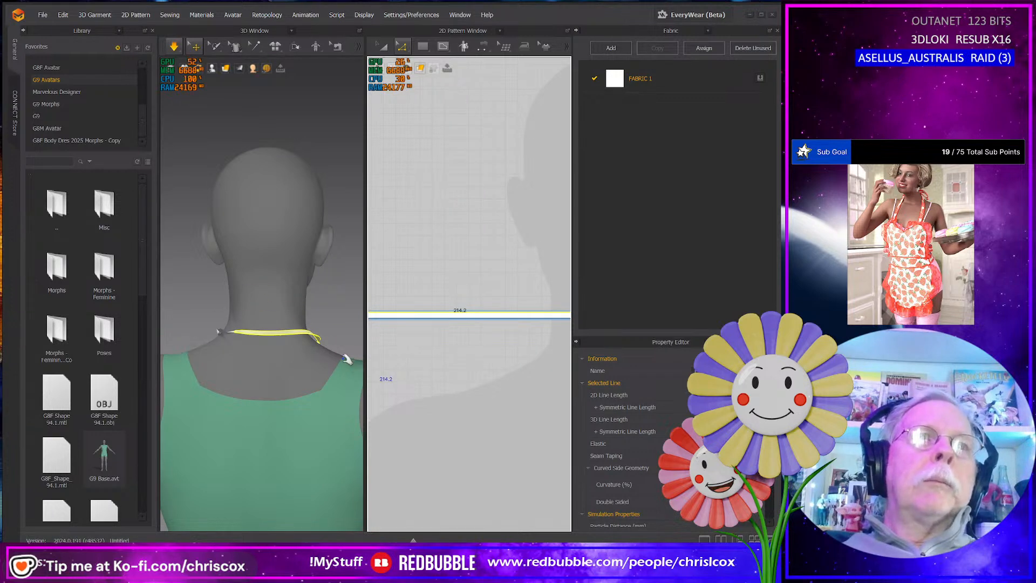
# Undo the pull on the collar strip behind the neck, reposition the opposite strip outward in front, and simulate the collar again
pyautogui.moveTo(304, 333); pyautogui.dragTo(322, 329)
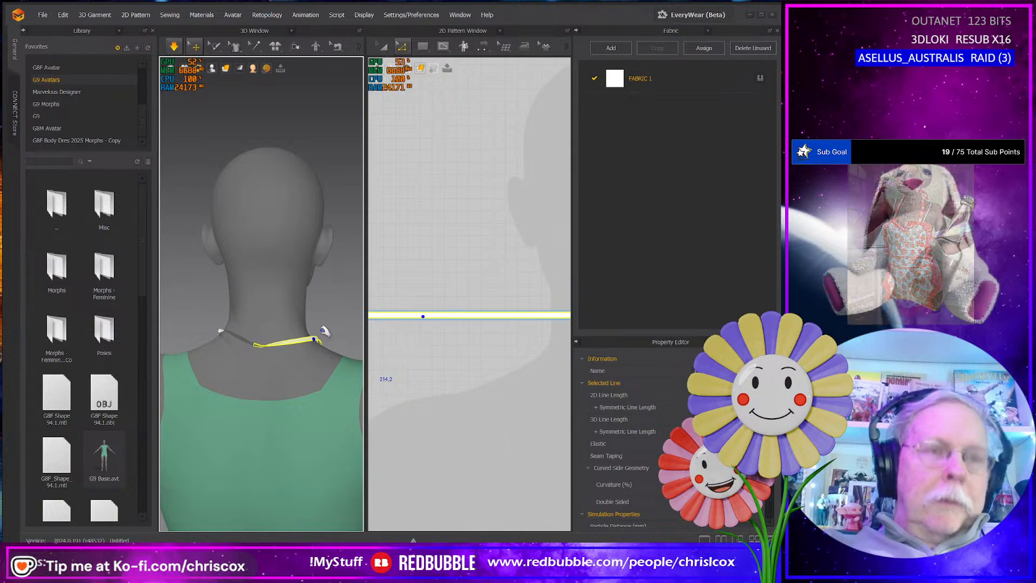
pyautogui.hotkey('ctrl', 'z')
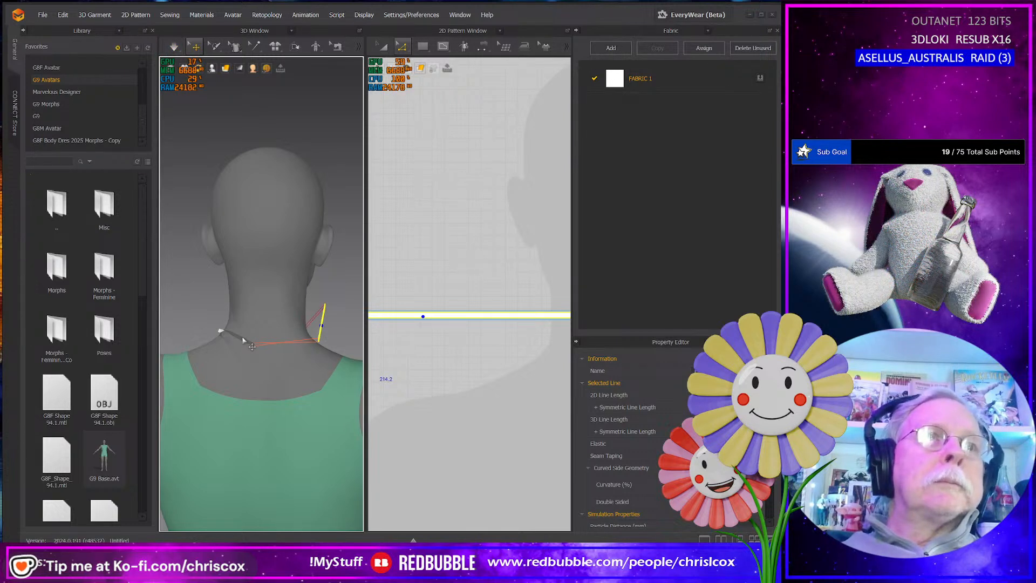
pyautogui.click(244, 340)
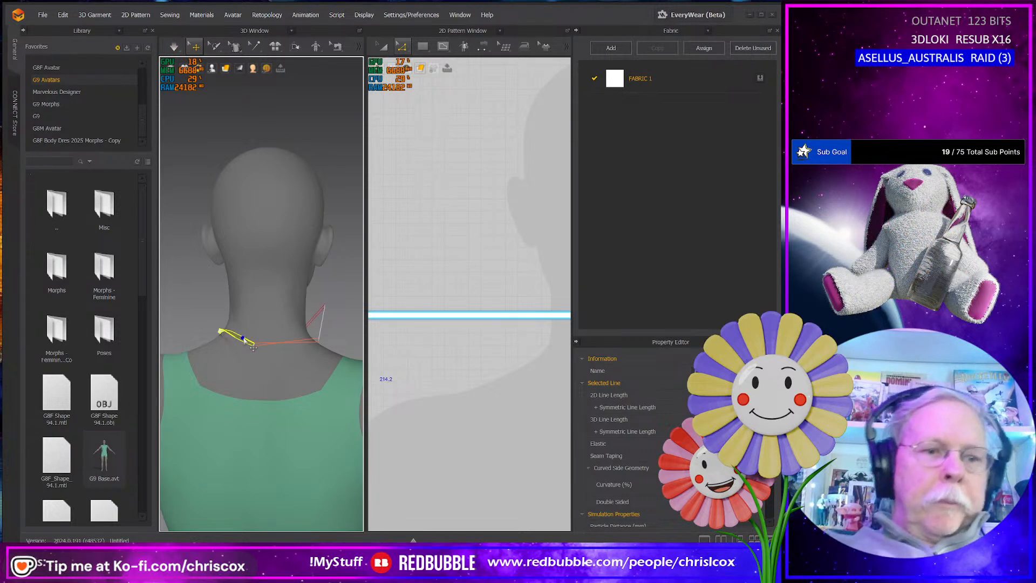
pyautogui.scroll(-5, 245, 340)
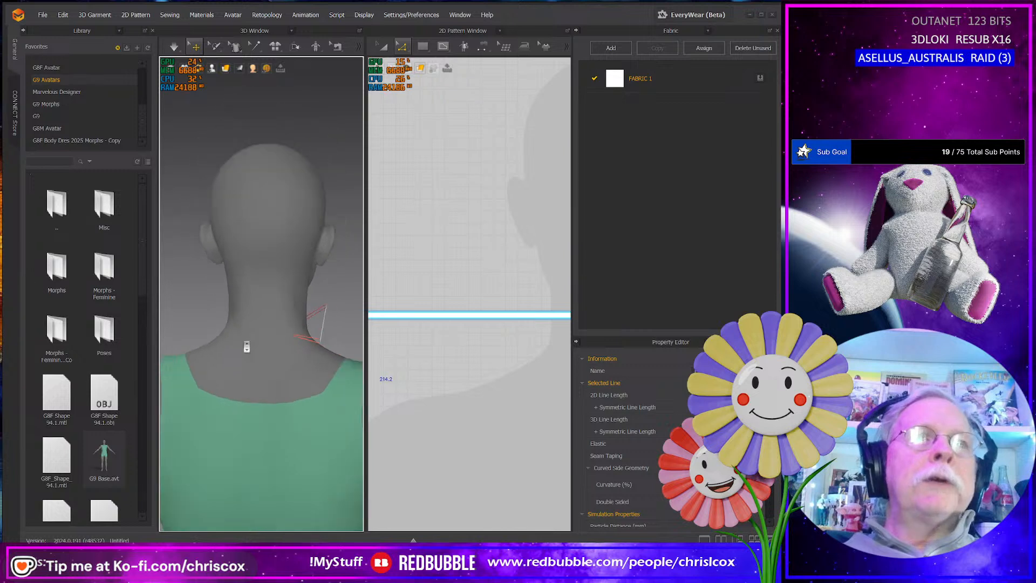
pyautogui.moveTo(256, 342); pyautogui.dragTo(164, 363, button='right')
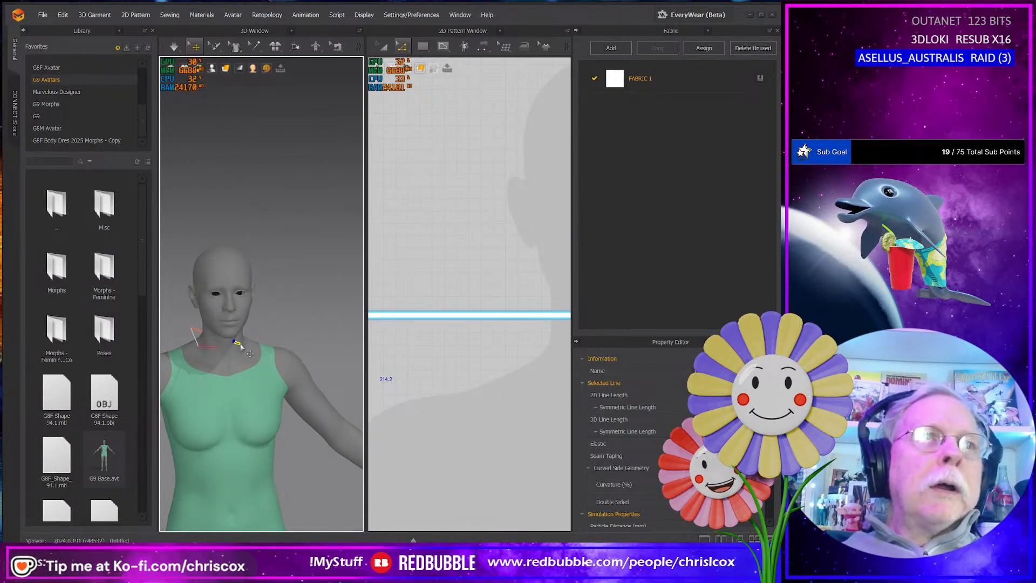
pyautogui.click(237, 343)
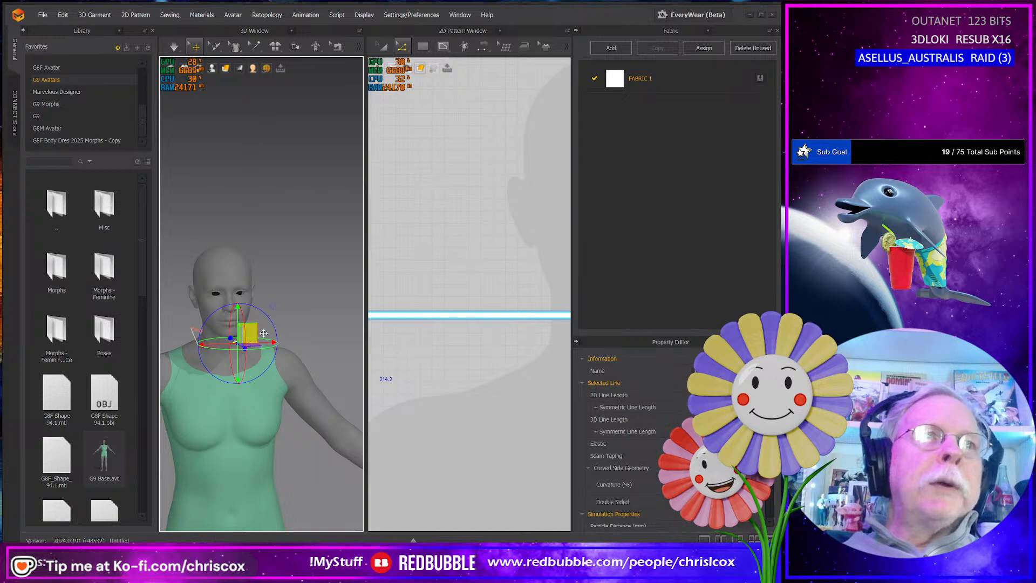
pyautogui.moveTo(263, 333); pyautogui.dragTo(285, 321)
pyautogui.moveTo(284, 322); pyautogui.dragTo(286, 348, button='right')
pyautogui.press('space')
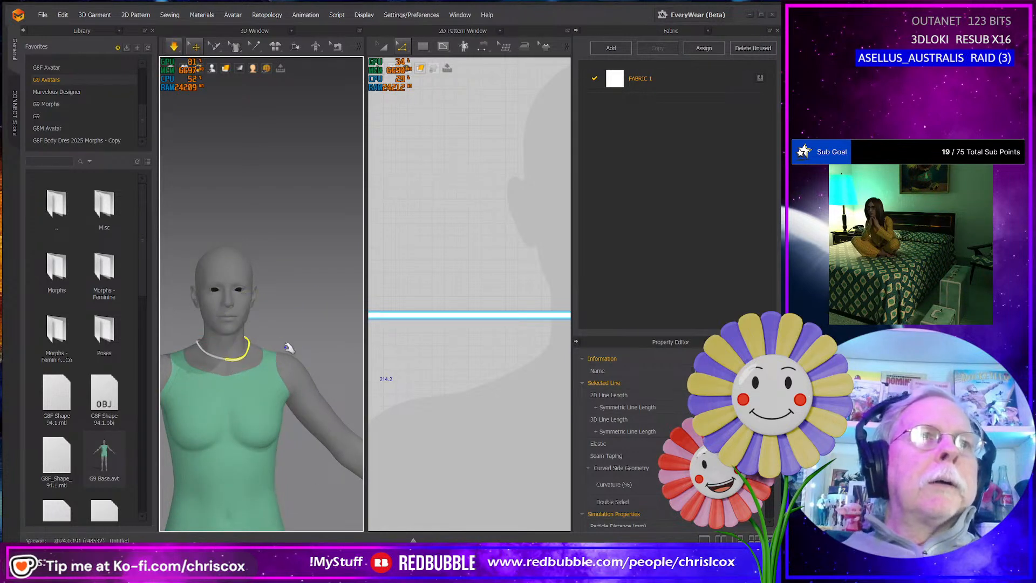
# Merge the two symmetric strips into one continuous neckband along their facing inner end edges at the centre
pyautogui.moveTo(228, 370); pyautogui.dragTo(239, 386, button='right')
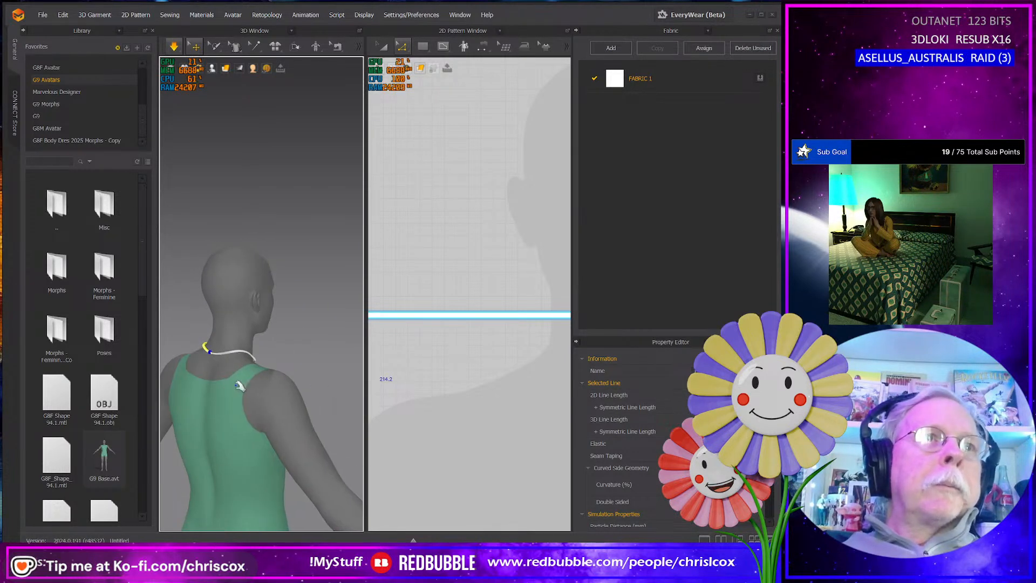
pyautogui.scroll(5, 249, 389)
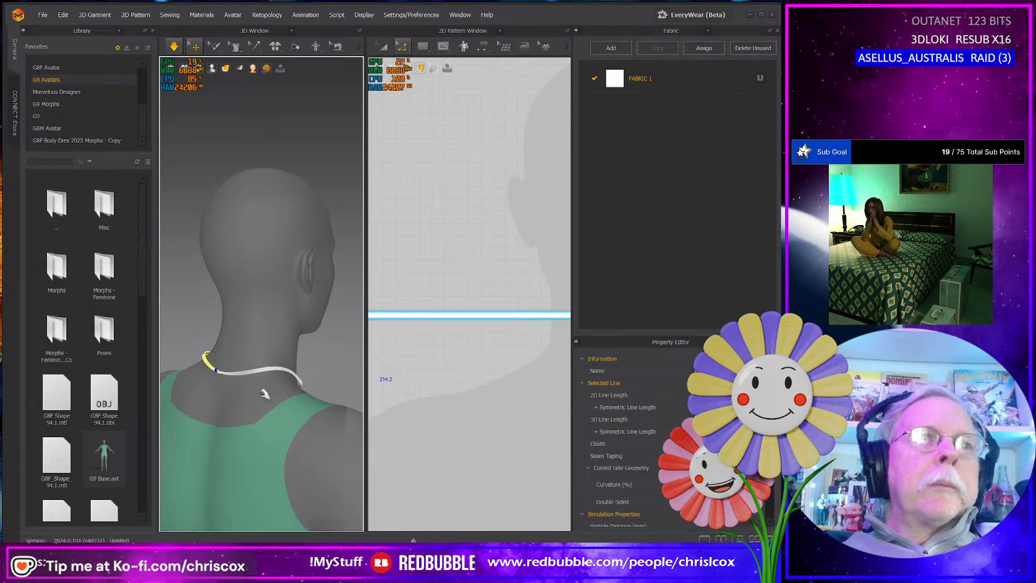
pyautogui.moveTo(264, 393); pyautogui.dragTo(273, 396, button='middle')
pyautogui.moveTo(273, 396); pyautogui.dragTo(147, 412, button='right')
pyautogui.scroll(5, 298, 396)
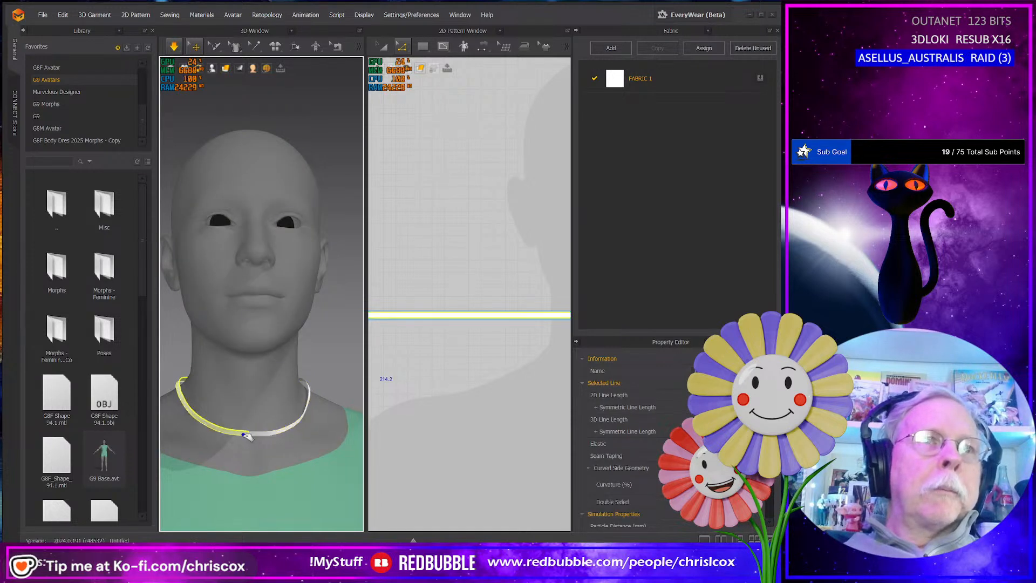
pyautogui.scroll(-5, 452, 413)
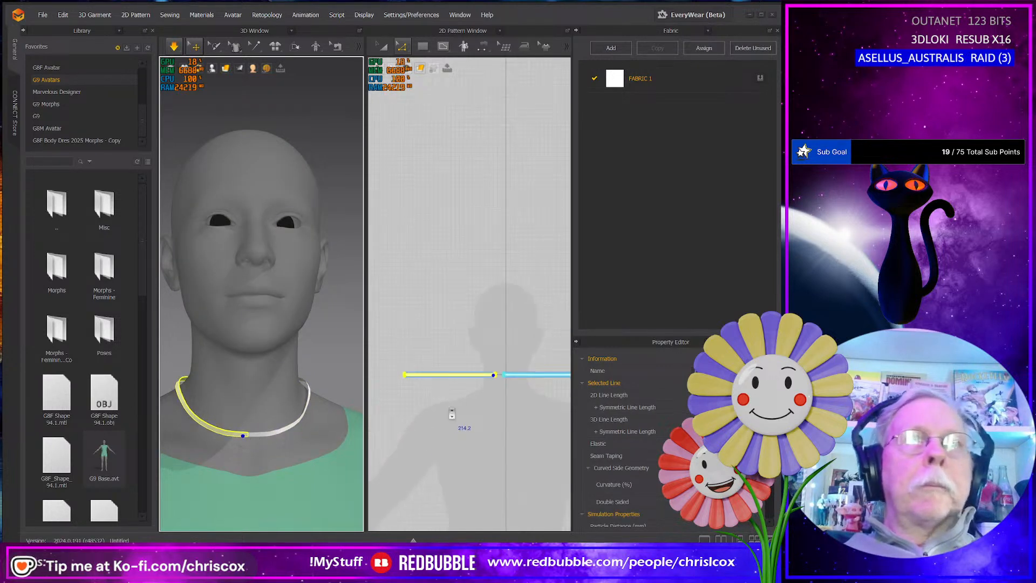
pyautogui.moveTo(452, 414); pyautogui.dragTo(422, 428, button='middle')
pyautogui.scroll(3, 486, 423)
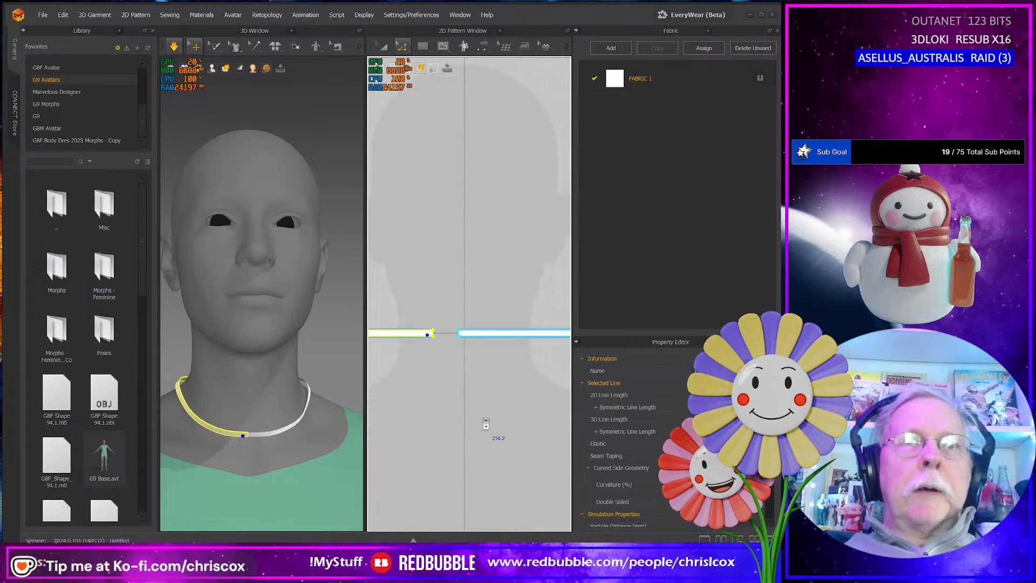
pyautogui.scroll(2, 432, 437)
pyautogui.scroll(1, 437, 448)
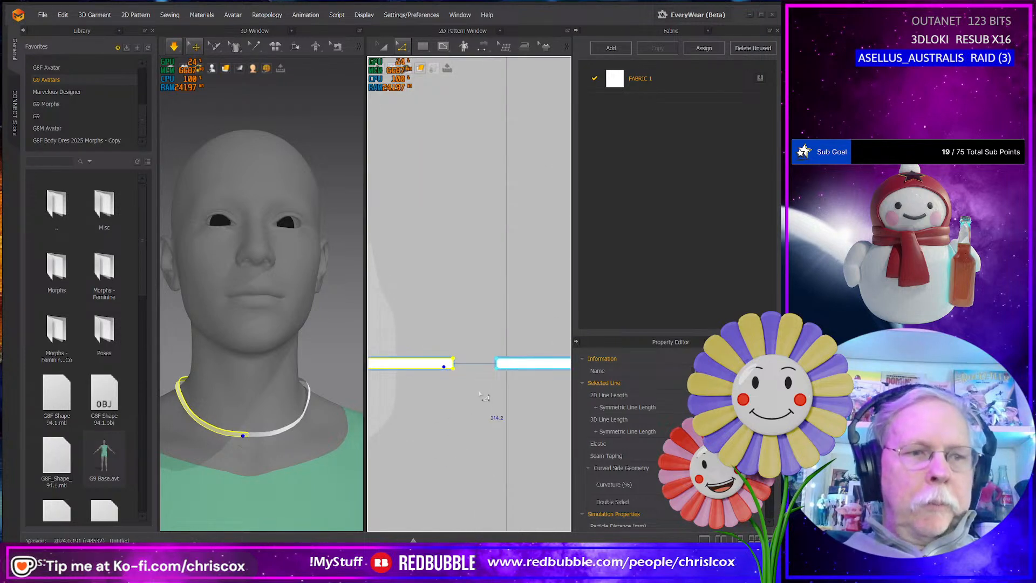
pyautogui.moveTo(476, 389); pyautogui.dragTo(451, 350)
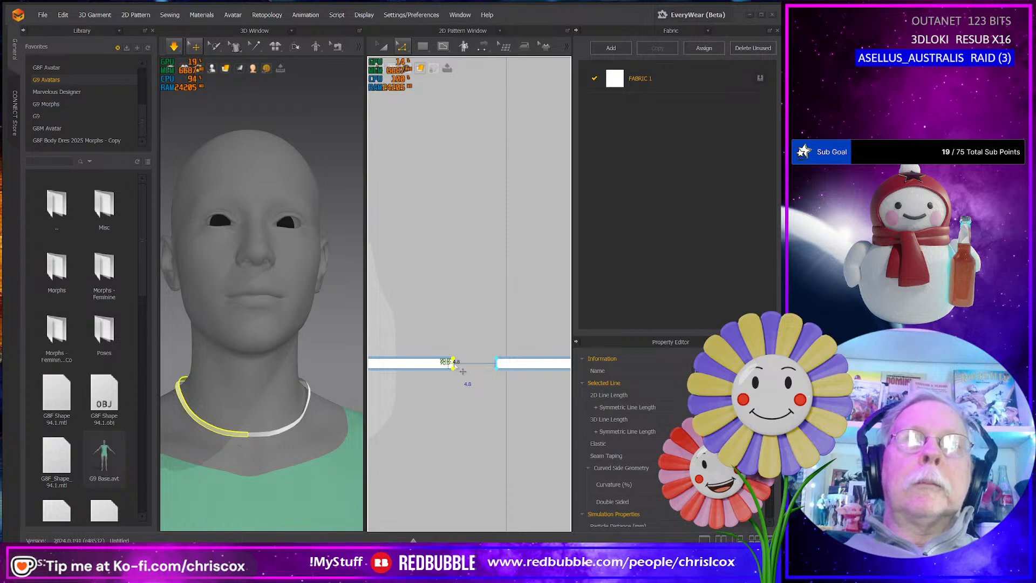
pyautogui.rightClick(463, 371)
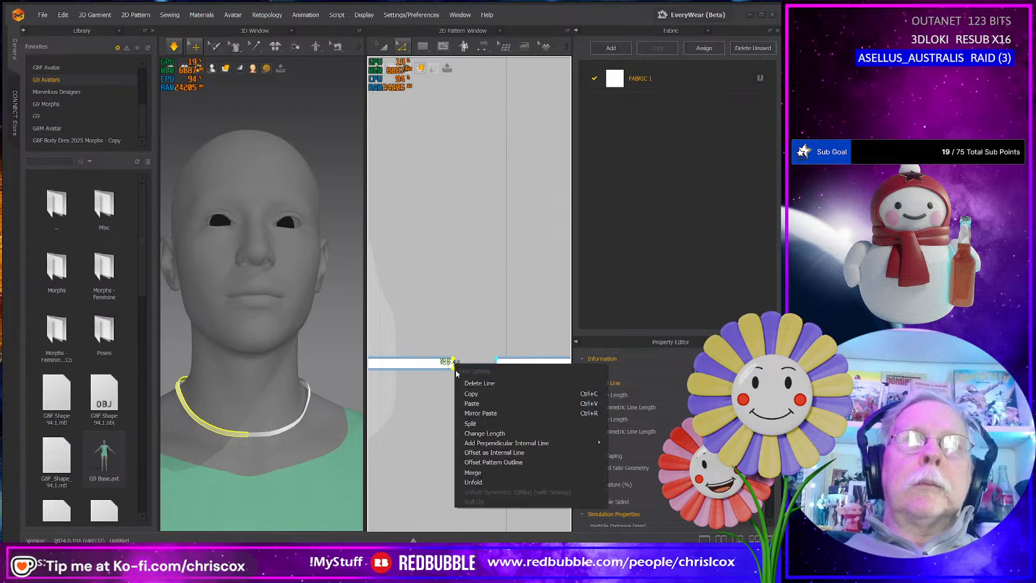
pyautogui.click(473, 472)
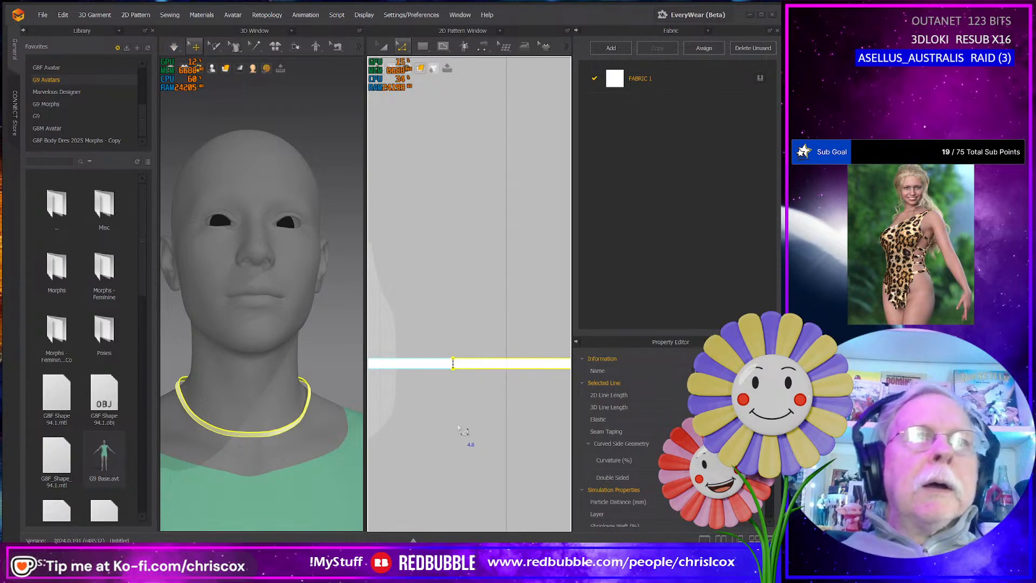
# Simulate the merged neckband, tugging its joined section at the nape to settle it, and stop the simulation
pyautogui.scroll(-5, 461, 426)
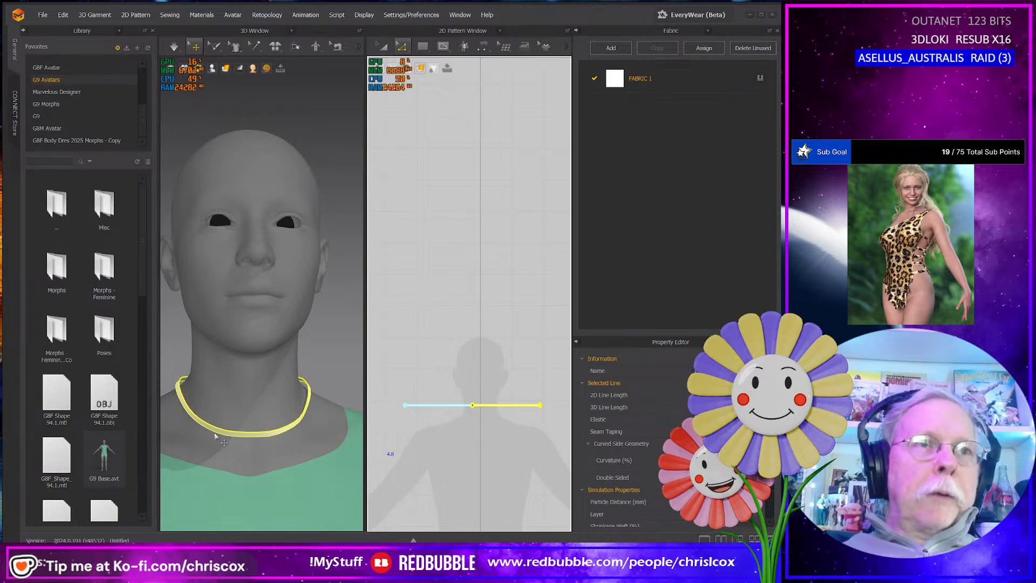
pyautogui.moveTo(278, 446); pyautogui.dragTo(136, 441, button='right')
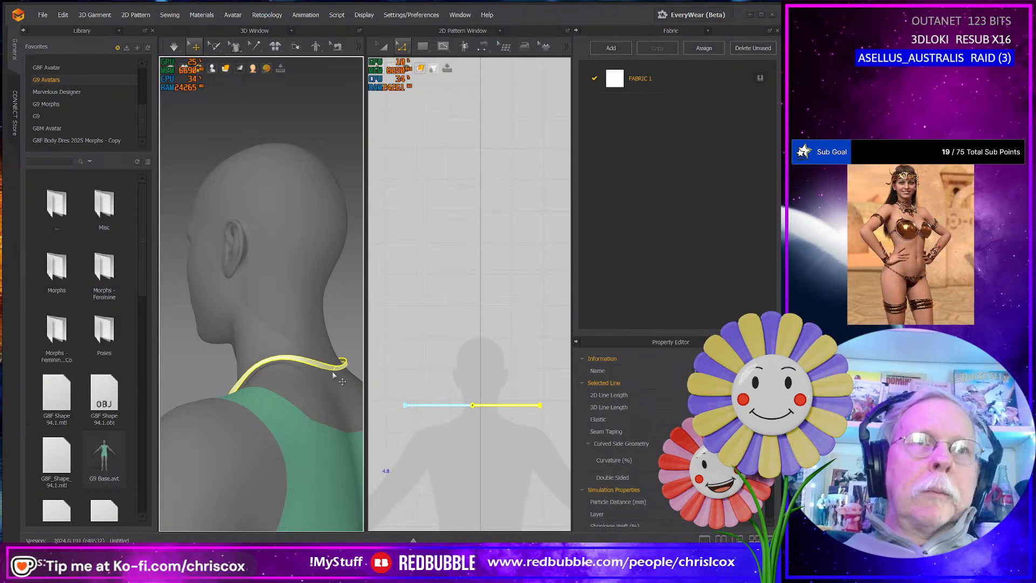
pyautogui.moveTo(336, 372); pyautogui.dragTo(296, 382, button='right')
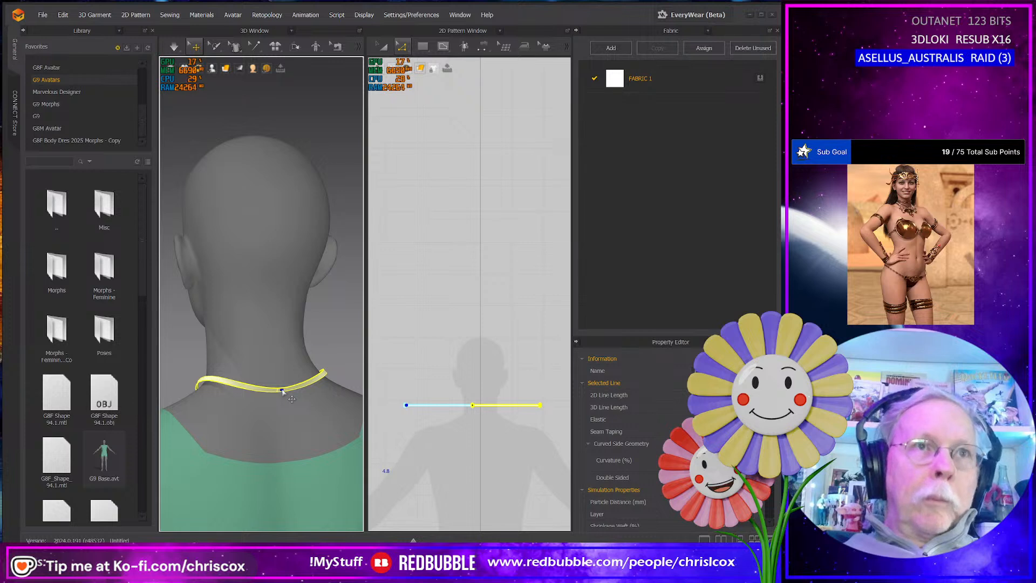
pyautogui.click(282, 390)
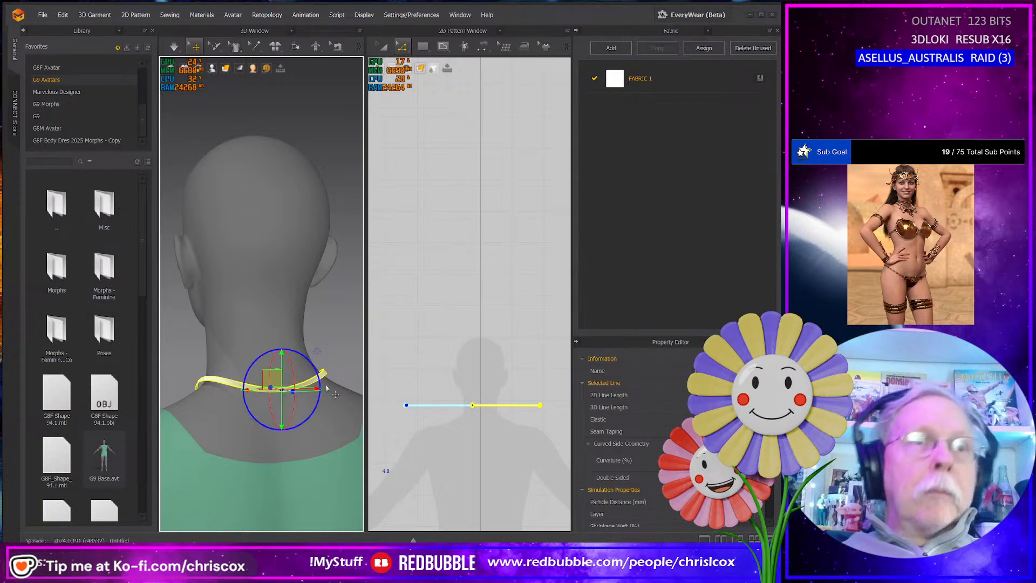
pyautogui.click(286, 393)
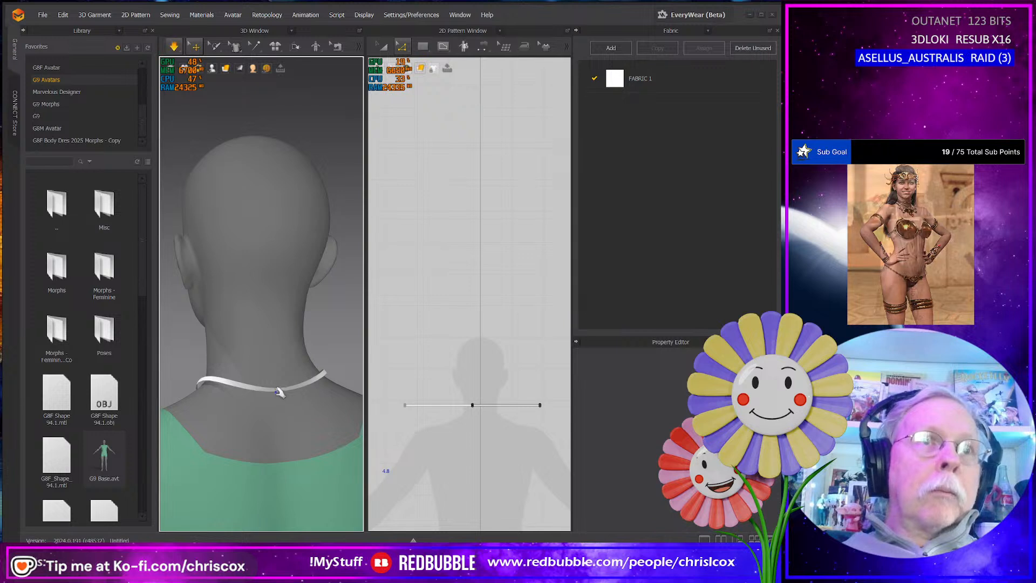
pyautogui.click(279, 371)
pyautogui.moveTo(279, 371); pyautogui.dragTo(293, 420)
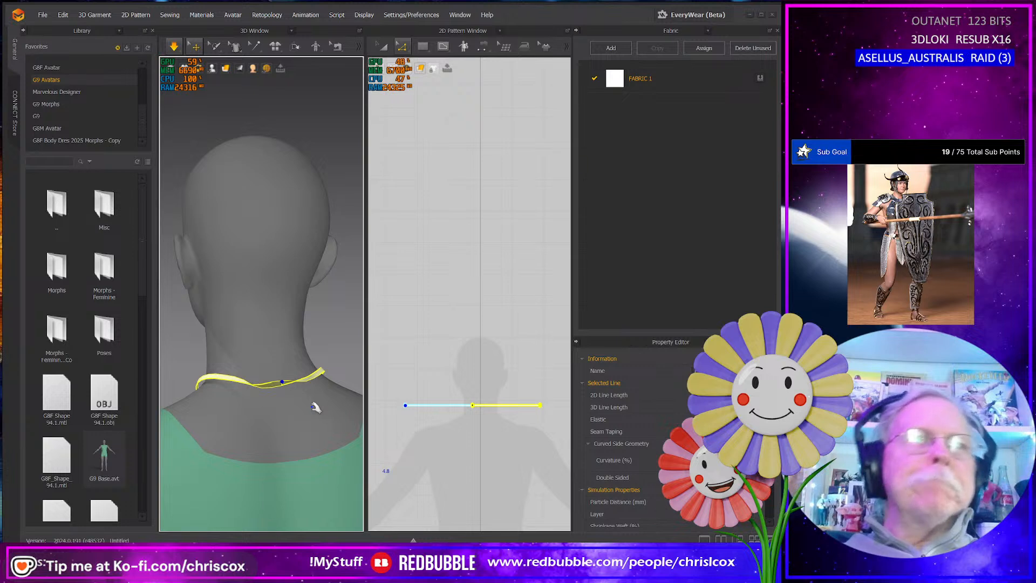
pyautogui.click(315, 407)
pyautogui.press('space')
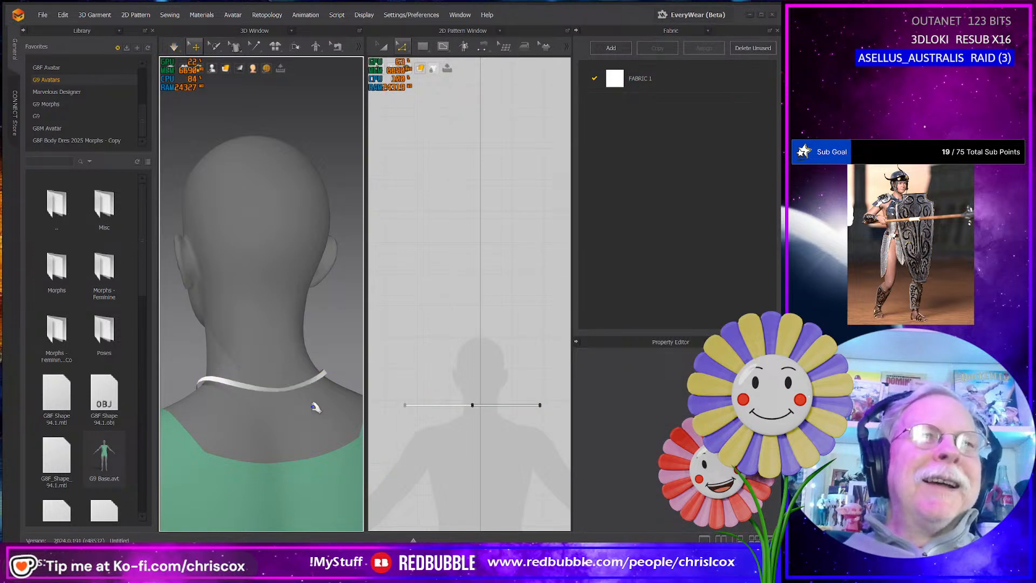
# Resume simulating the neckband with a small upward tug at the nape and check its drape around the front
pyautogui.scroll(5, 294, 406)
pyautogui.scroll(-1, 282, 397)
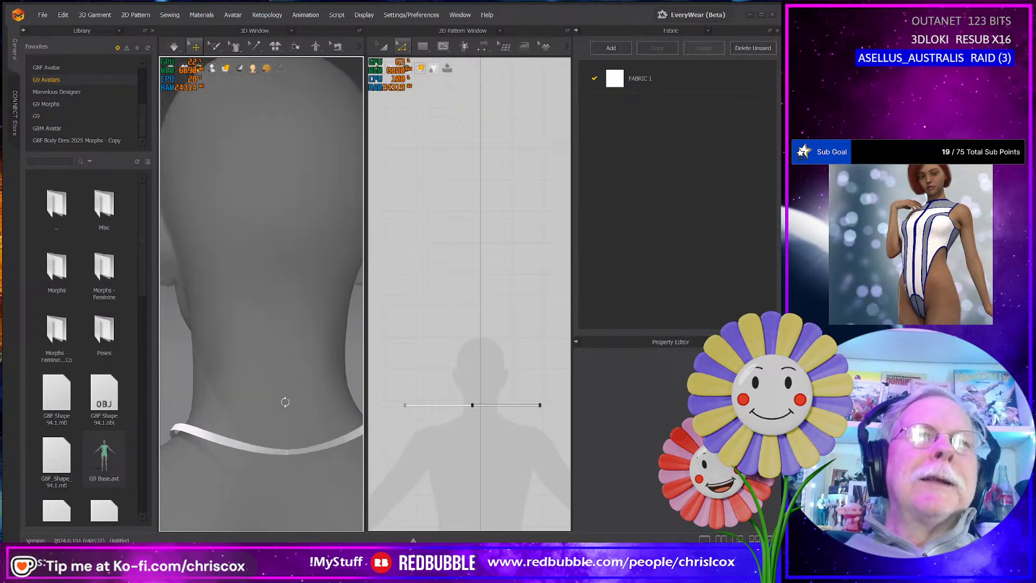
pyautogui.moveTo(296, 451); pyautogui.dragTo(284, 428)
pyautogui.moveTo(284, 428); pyautogui.dragTo(188, 446, button='right')
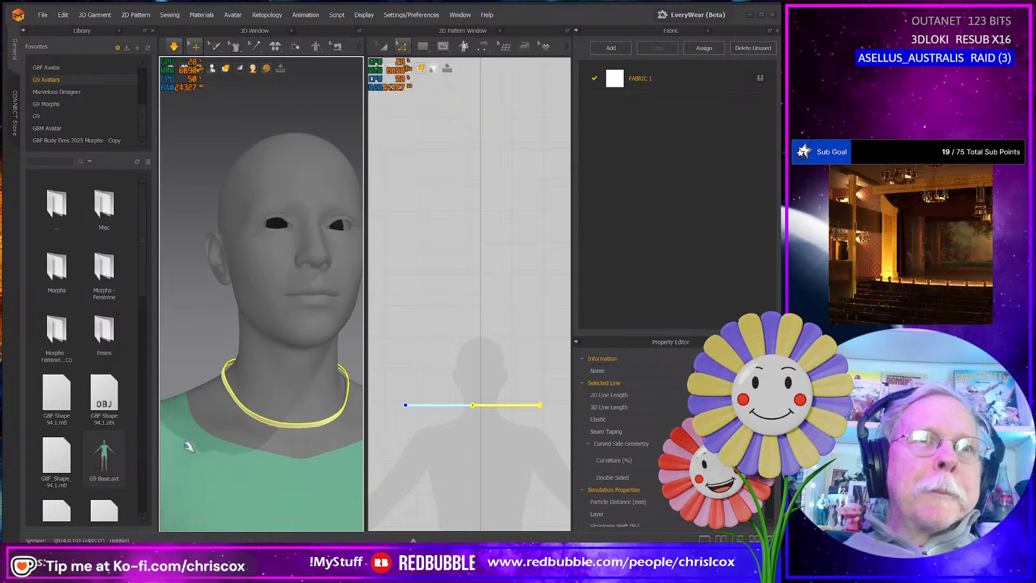
pyautogui.moveTo(302, 426)
pyautogui.mouseDown(button='right')
pyautogui.moveTo(251, 441)
pyautogui.moveTo(335, 440)
pyautogui.moveTo(260, 423)
pyautogui.moveTo(288, 431)
pyautogui.mouseUp(button='right')
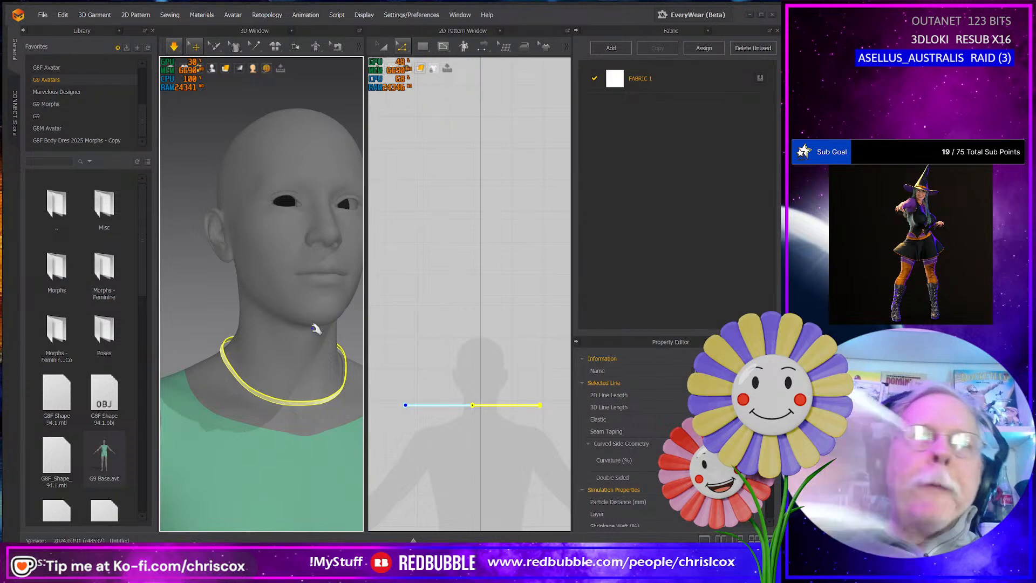
pyautogui.scroll(-5, 316, 329)
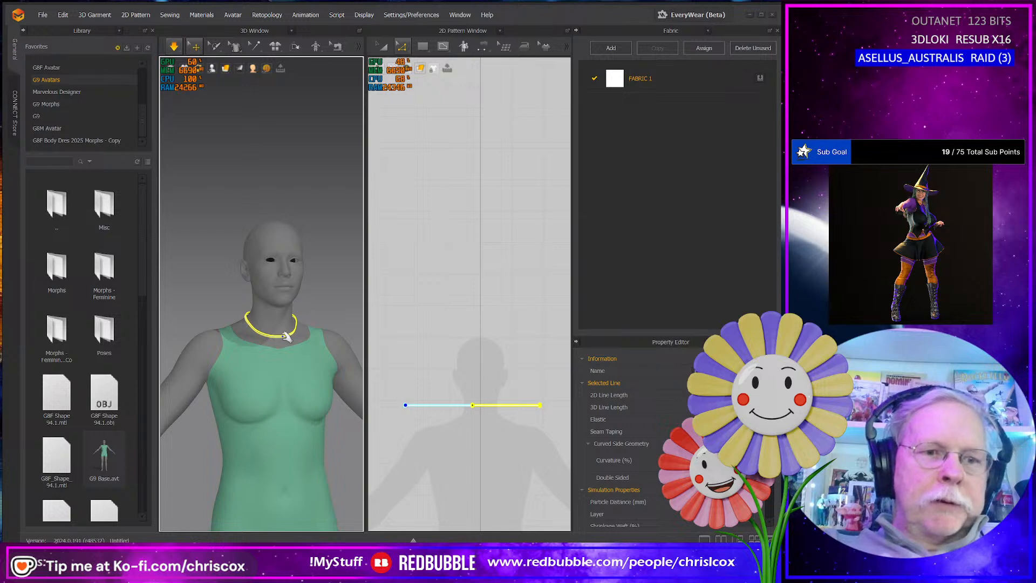
# Start a selected-pattern OBJ export of the neckband into the Projects > Dresses > Spring 2025 > WIP folder
pyautogui.click(42, 15)
pyautogui.moveTo(76, 117)
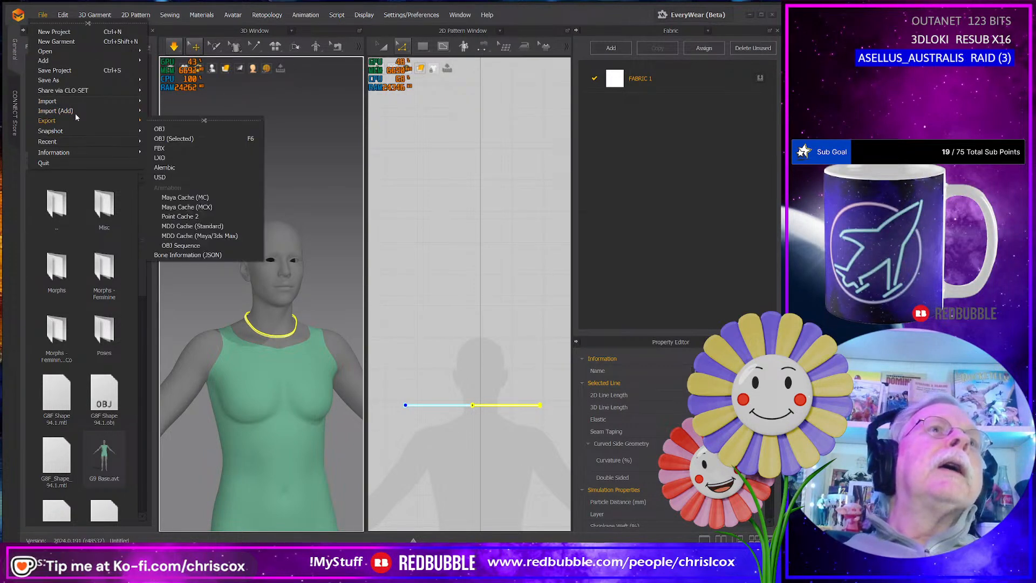
pyautogui.click(173, 140)
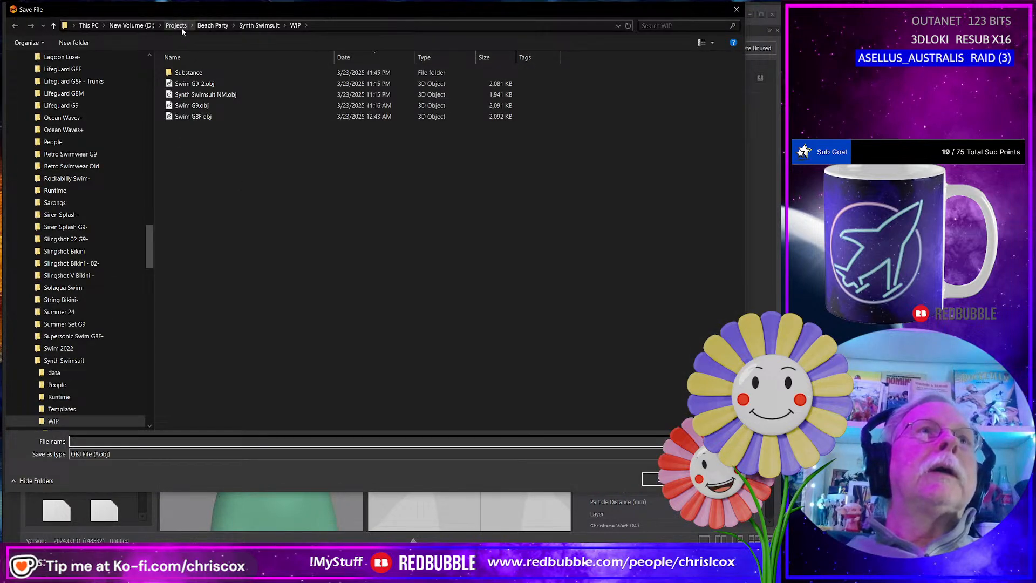
pyautogui.click(181, 28)
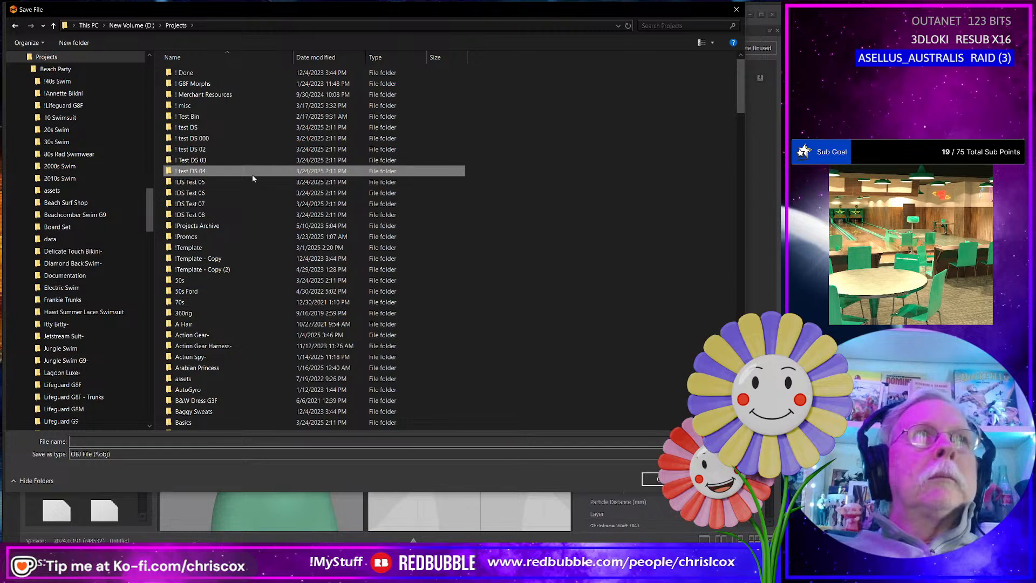
pyautogui.write('dr')
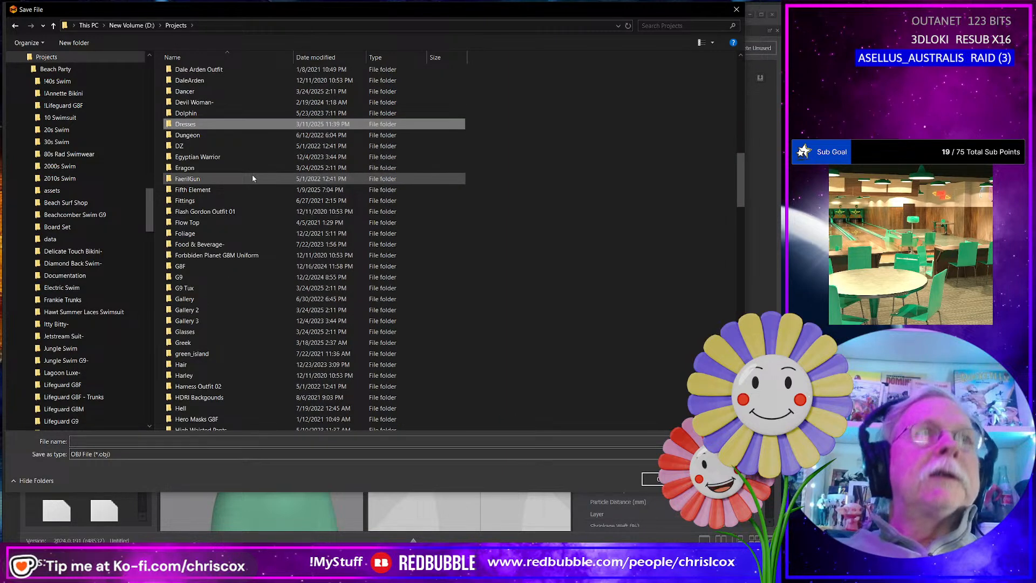
pyautogui.press('Return')
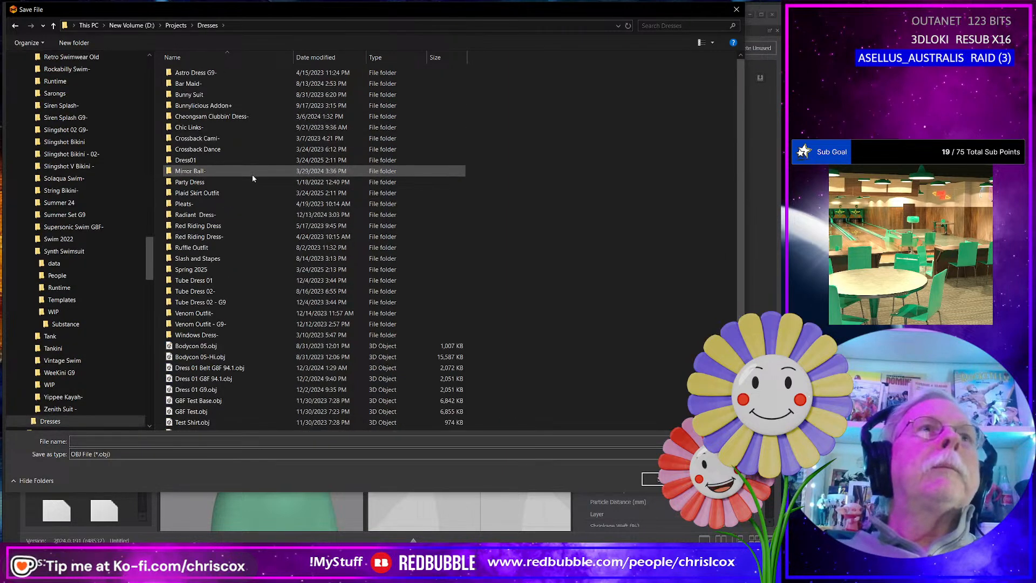
pyautogui.doubleClick(209, 272)
pyautogui.doubleClick(186, 117)
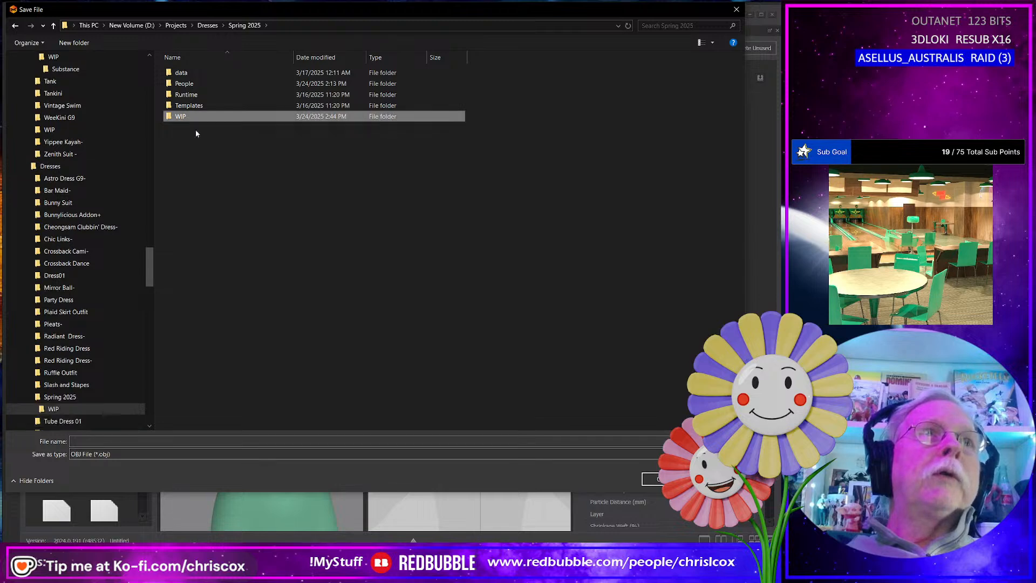
# Name the file "Neckalce Curve G9" and export the neckband as a single, welded, thin OBJ with unified UV coordinates
pyautogui.click(132, 441)
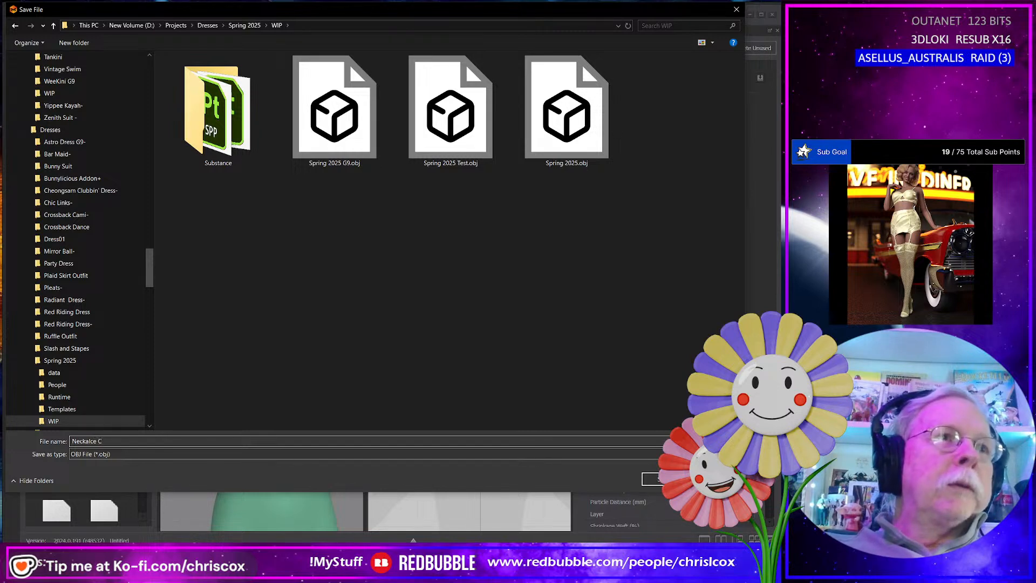
pyautogui.write('cv')
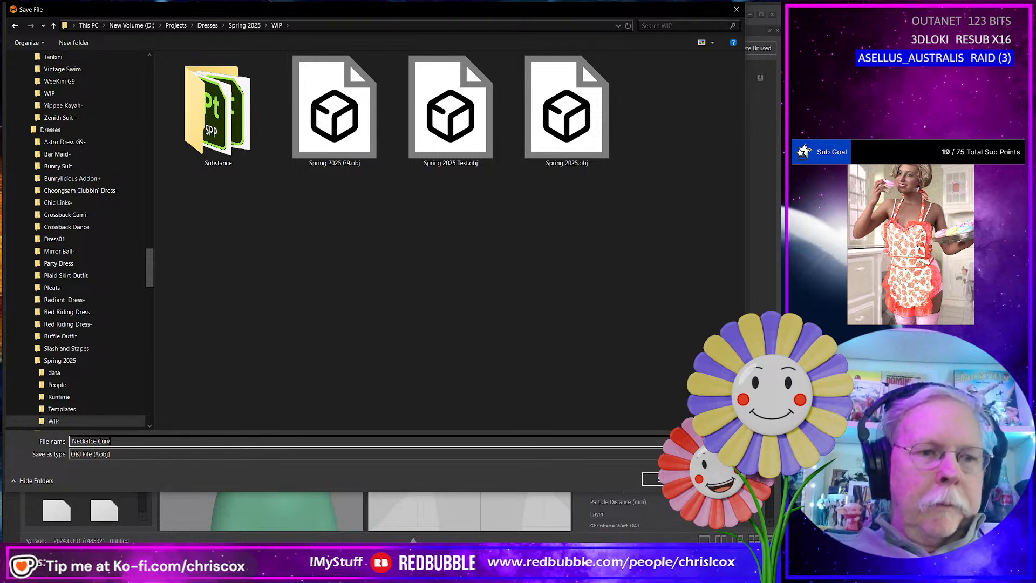
pyautogui.write('ve G9')
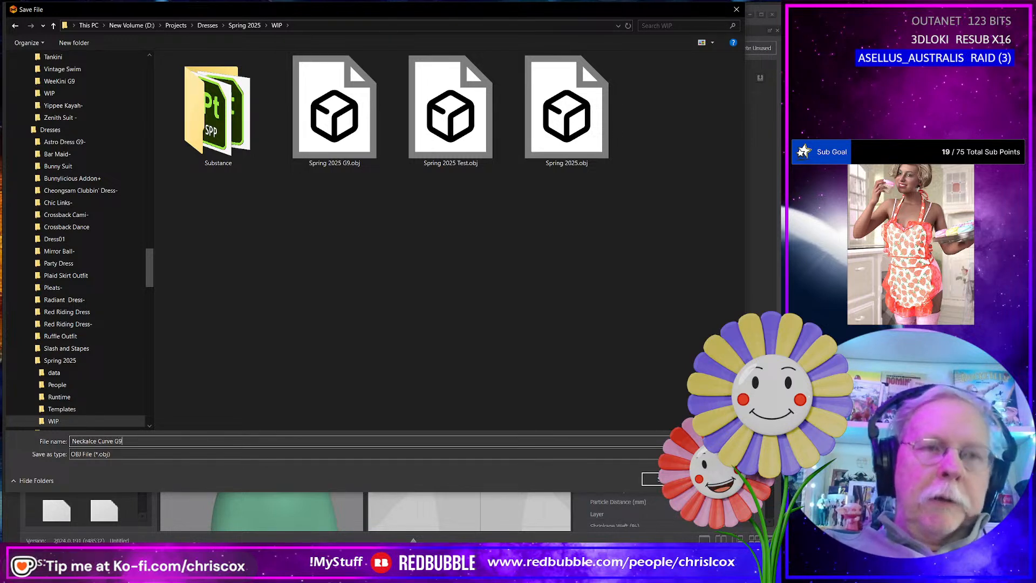
pyautogui.press('Return')
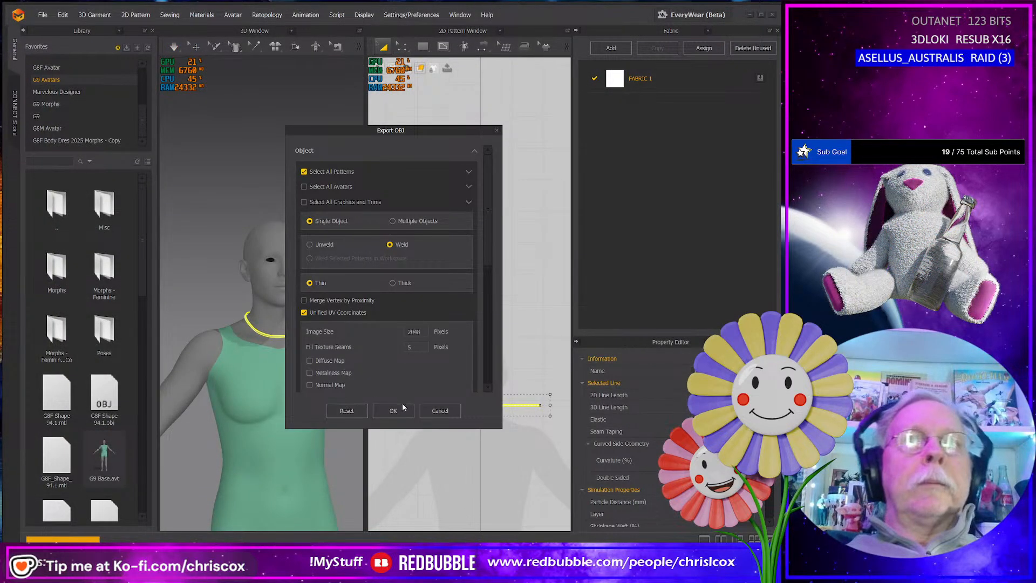
pyautogui.click(394, 410)
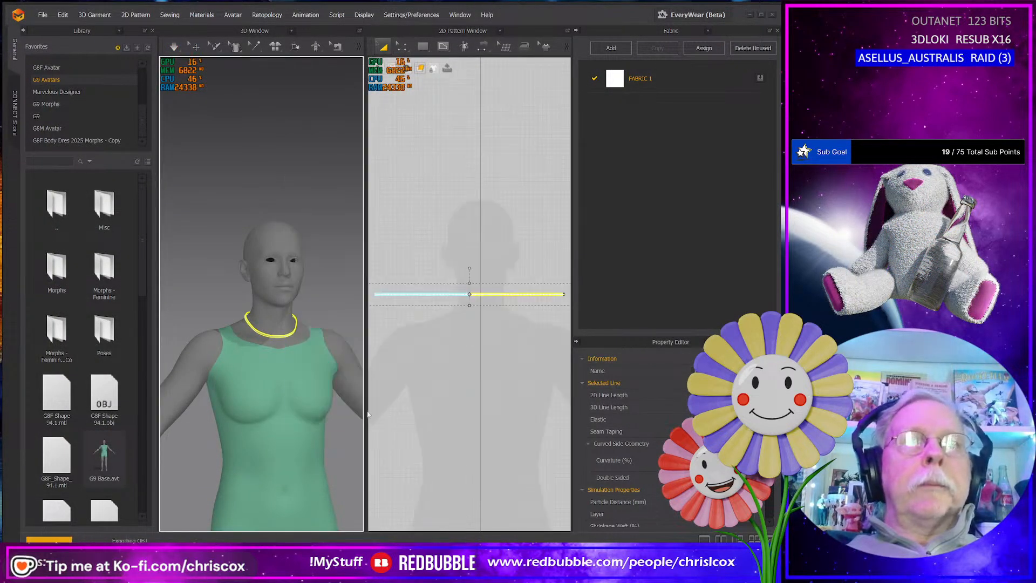
# Load G8F Shape 94.1.obj onto the avatar as a morph target, at metre scale with 30 morphing frames
pyautogui.moveTo(297, 391); pyautogui.dragTo(291, 401, button='right')
pyautogui.click(290, 392)
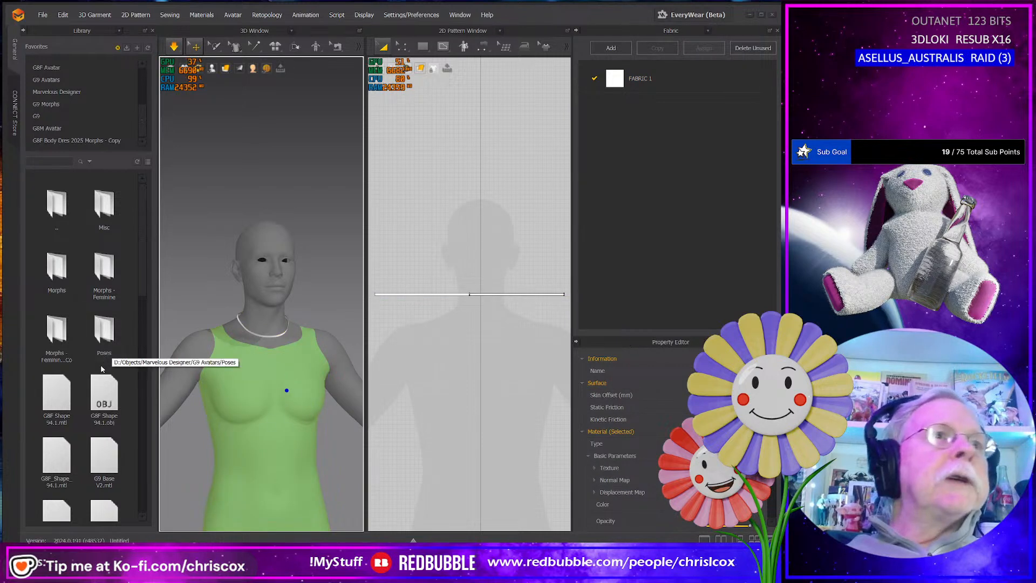
pyautogui.moveTo(104, 399); pyautogui.dragTo(283, 395)
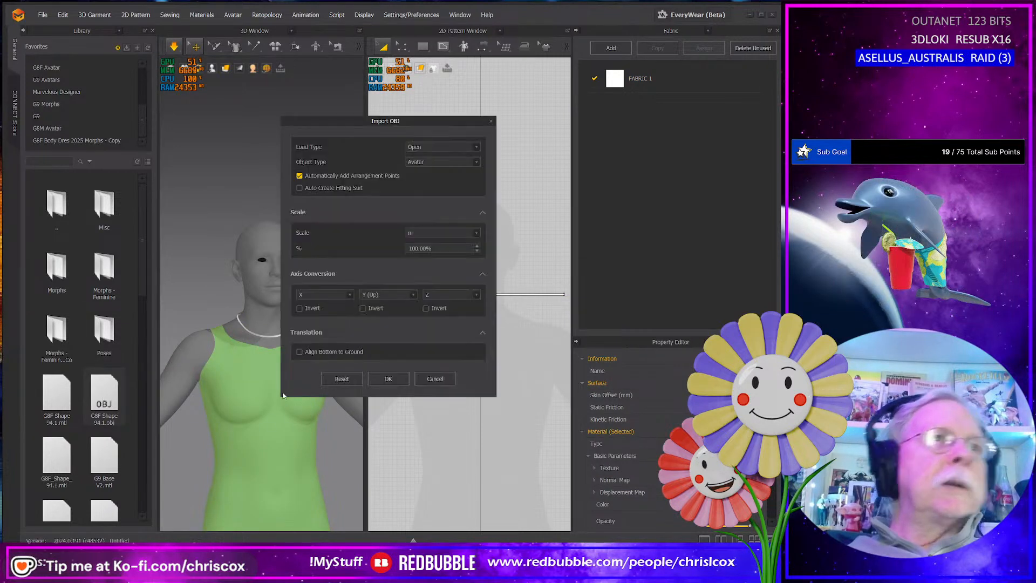
pyautogui.click(420, 162)
pyautogui.click(422, 198)
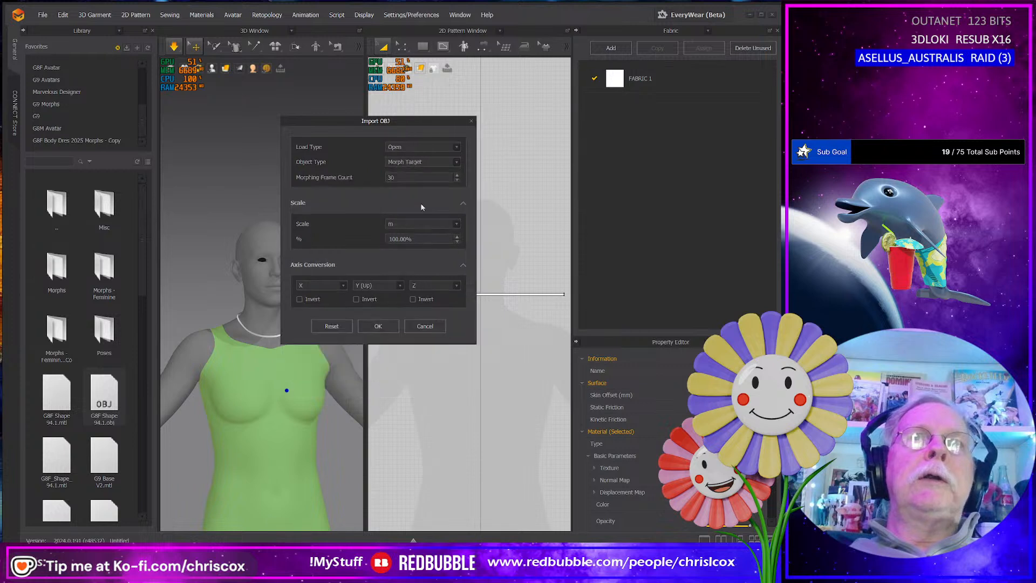
pyautogui.click(377, 326)
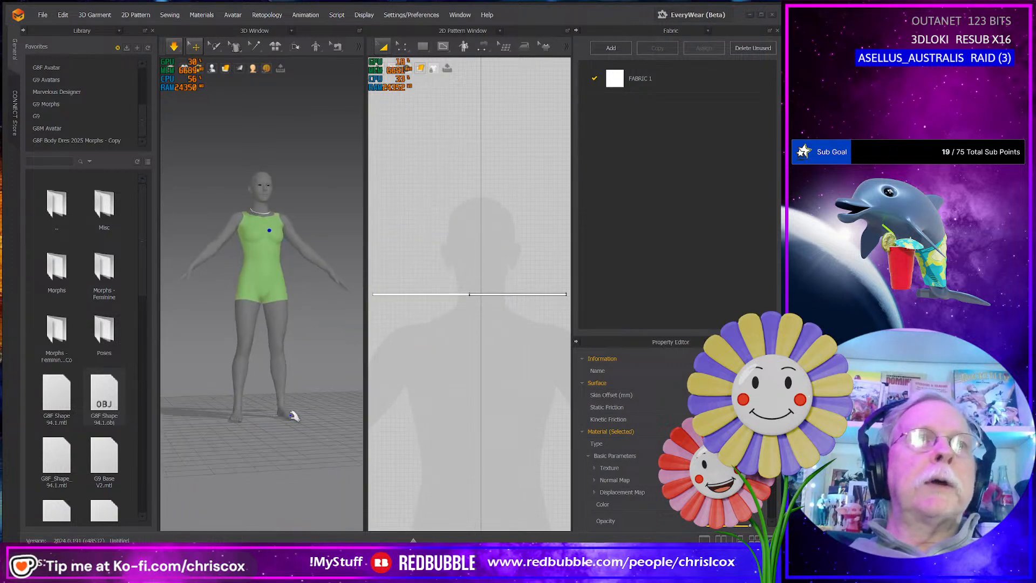
# Select the neckband and settle its drape at the front and both sides of the morphed avatar's neck during simulation
pyautogui.scroll(6, 261, 324)
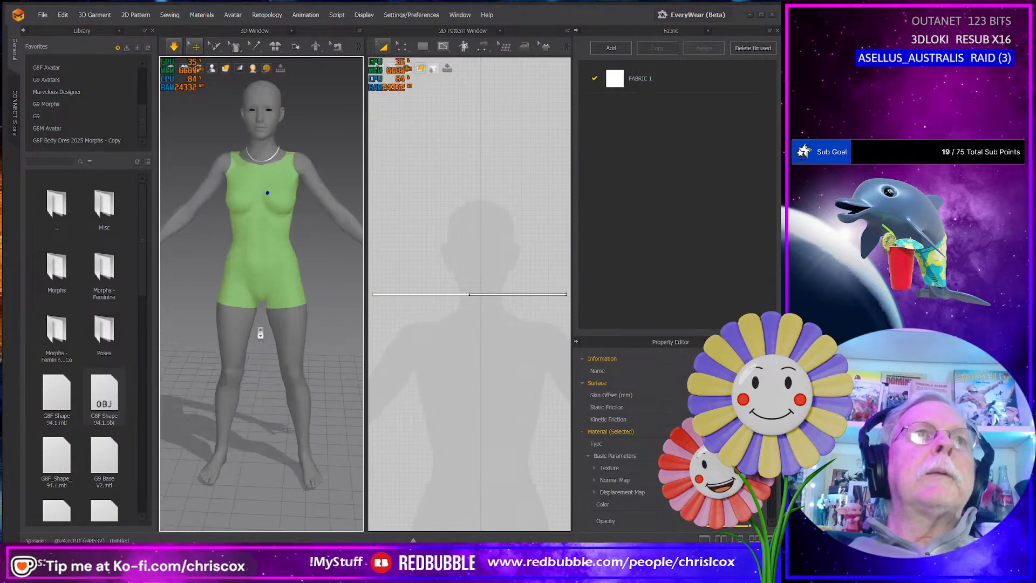
pyautogui.moveTo(254, 235); pyautogui.dragTo(263, 269, button='right')
pyautogui.moveTo(264, 302); pyautogui.dragTo(244, 470, button='middle')
pyautogui.moveTo(261, 440); pyautogui.dragTo(258, 413, button='right')
pyautogui.scroll(-3, 261, 410)
pyautogui.scroll(6, 259, 414)
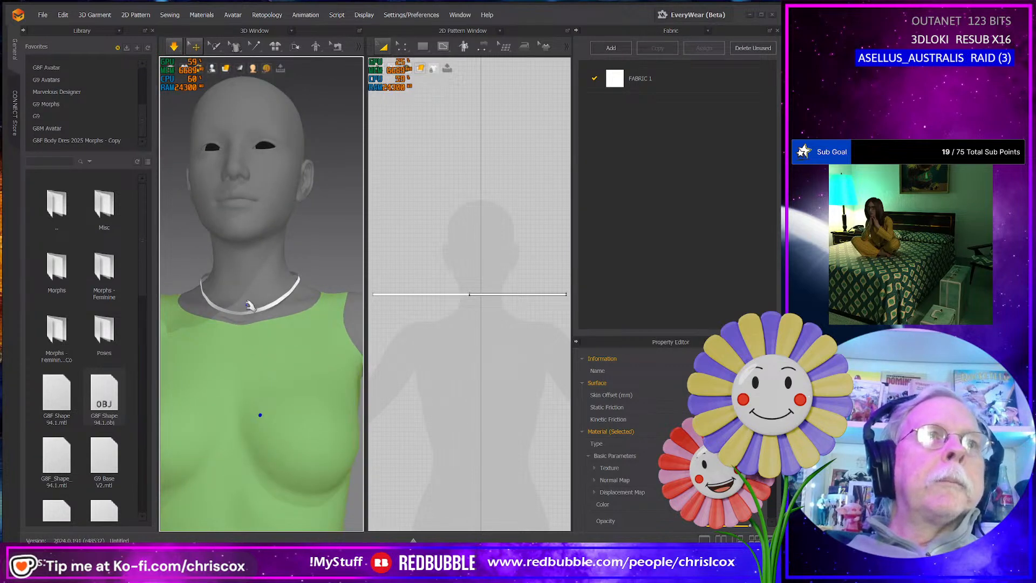
pyautogui.click(253, 312)
pyautogui.moveTo(254, 312); pyautogui.dragTo(299, 340, button='right')
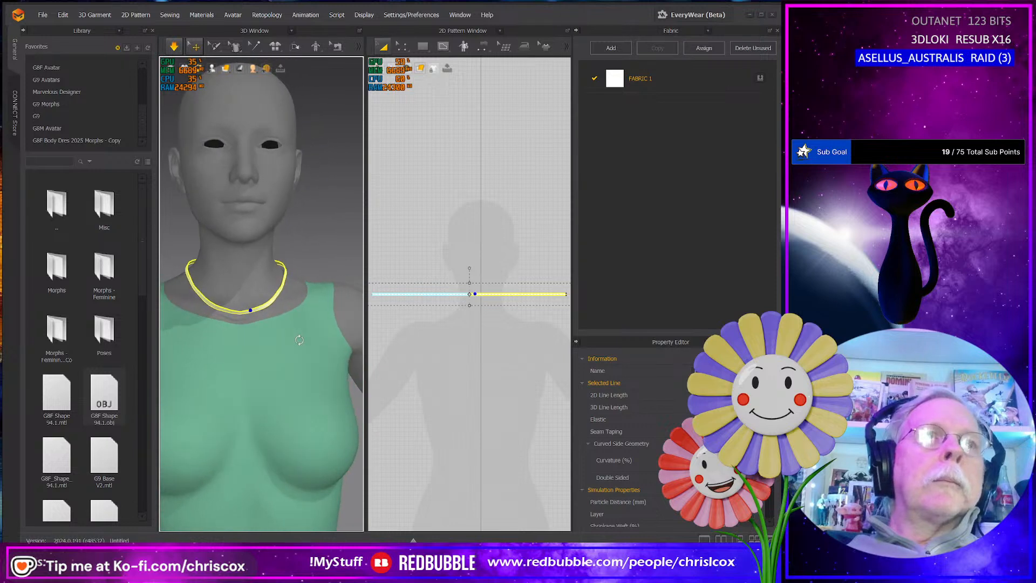
pyautogui.moveTo(248, 373); pyautogui.dragTo(266, 350, button='right')
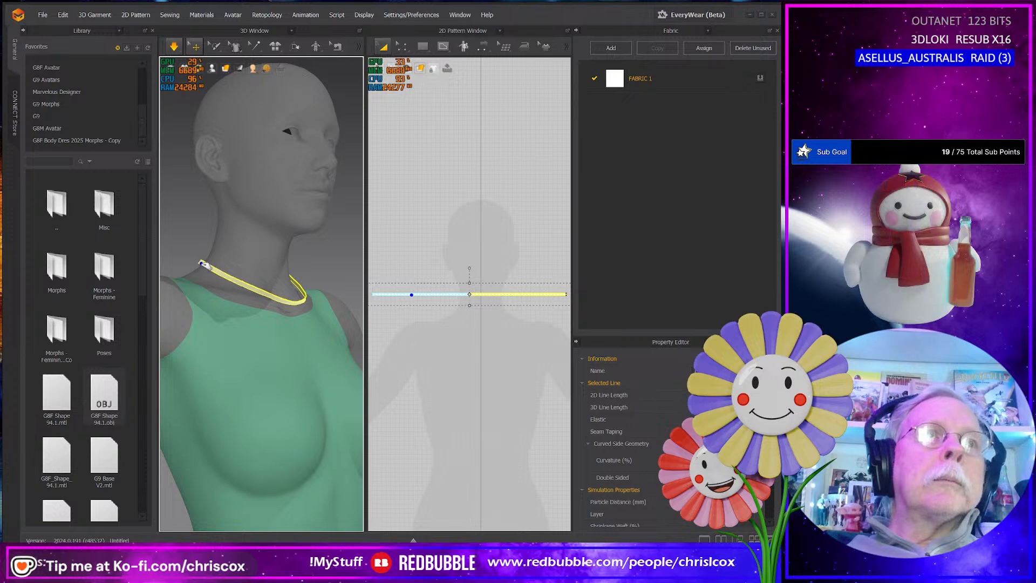
pyautogui.moveTo(291, 322); pyautogui.dragTo(315, 325, button='right')
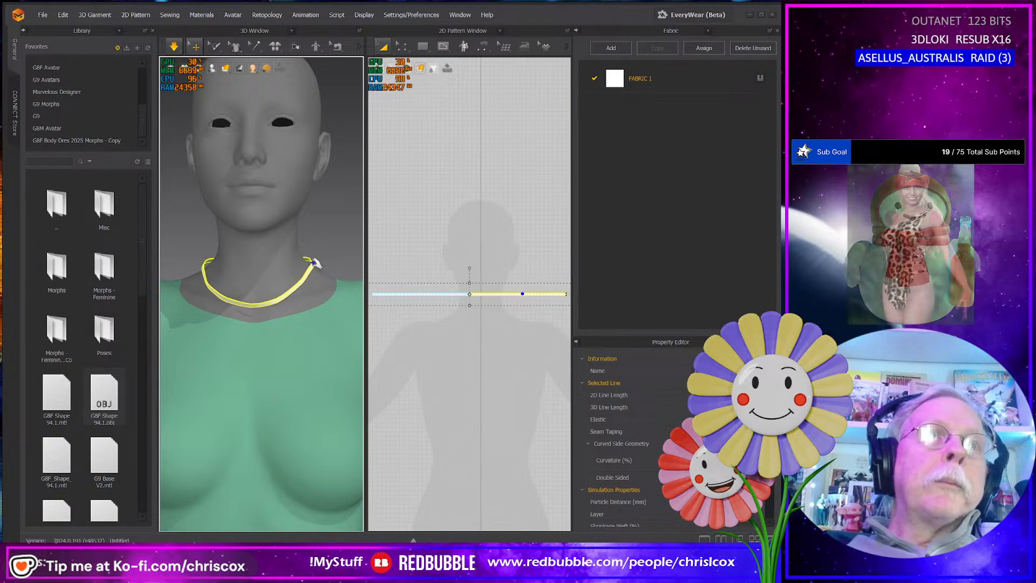
pyautogui.moveTo(221, 276); pyautogui.dragTo(283, 281, button='right')
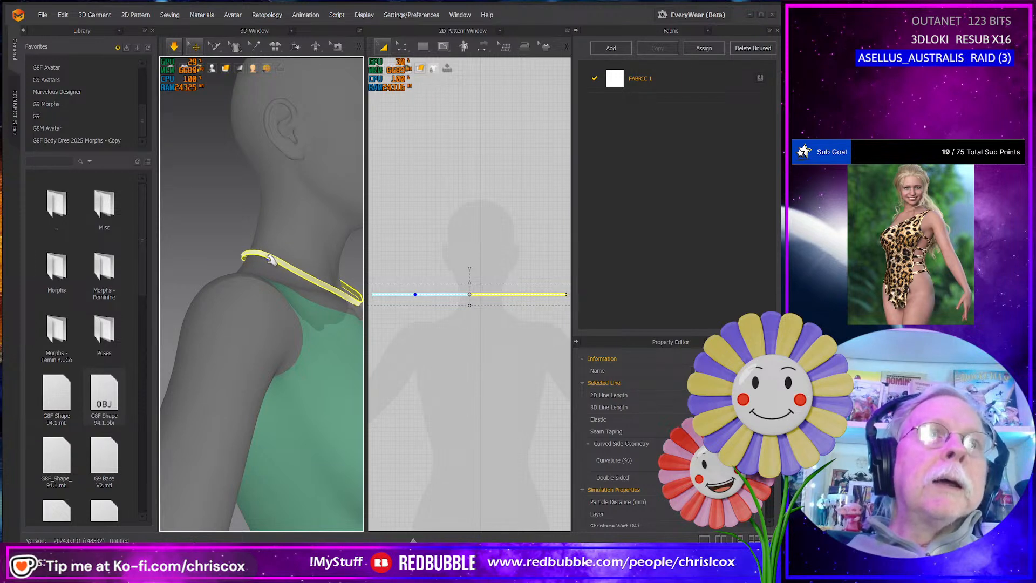
pyautogui.moveTo(265, 257); pyautogui.dragTo(265, 335, button='right')
pyautogui.scroll(-5, 265, 334)
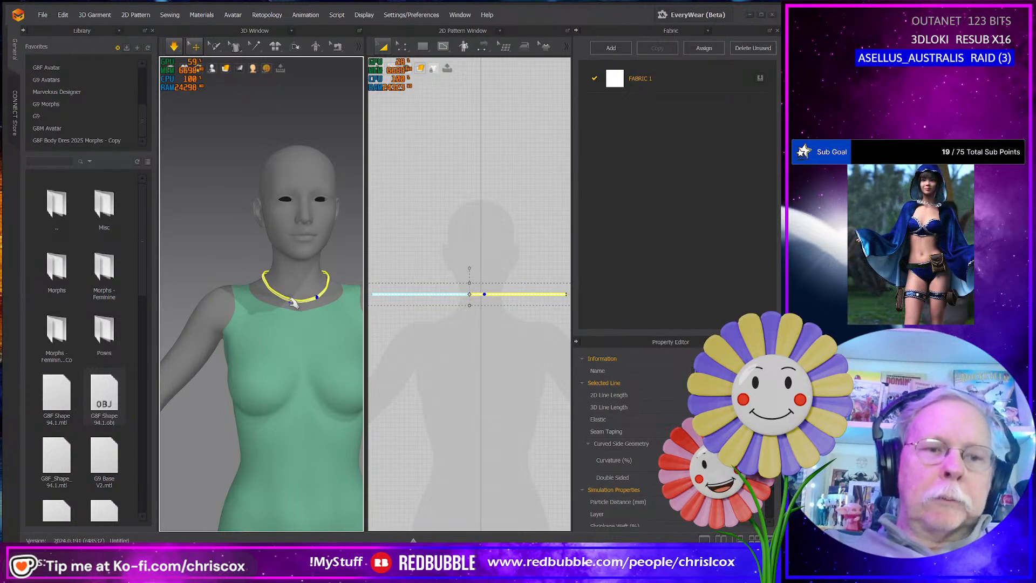
# Start another selected-pattern OBJ export of the refitted neckband and go to the Spring 2025 WIP folder
pyautogui.click(42, 16)
pyautogui.moveTo(69, 117)
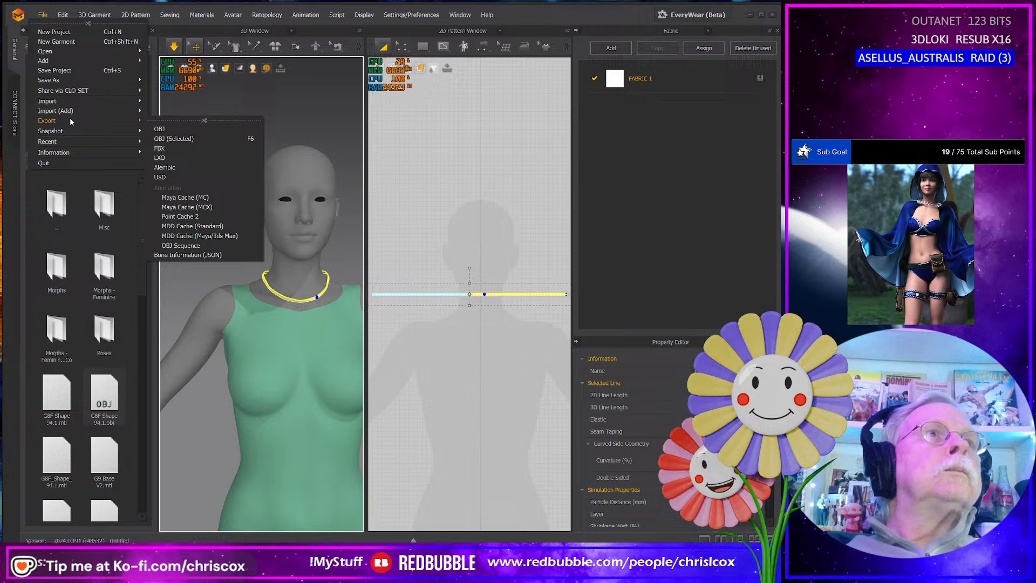
pyautogui.click(189, 138)
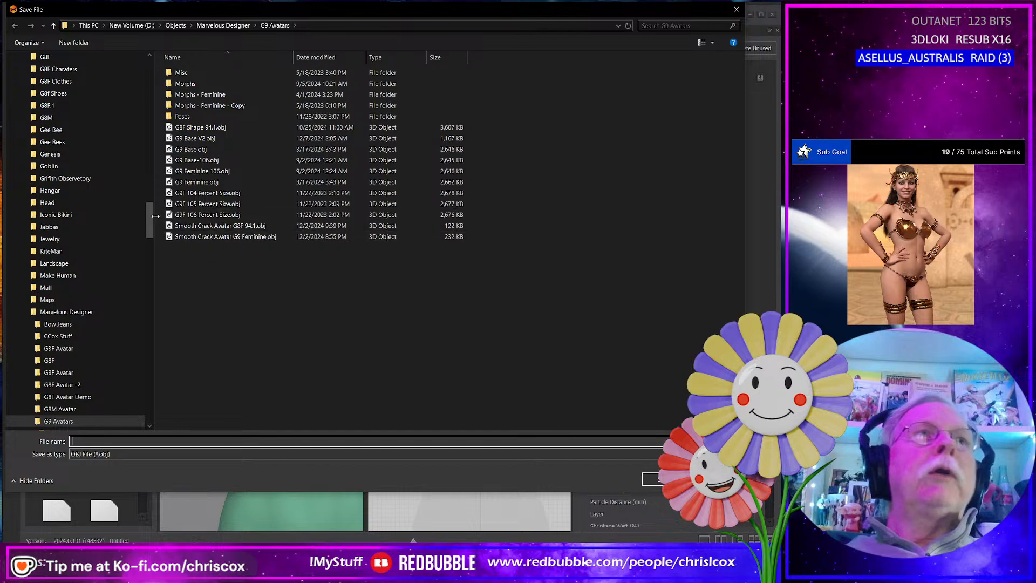
pyautogui.moveTo(152, 223); pyautogui.dragTo(141, 78)
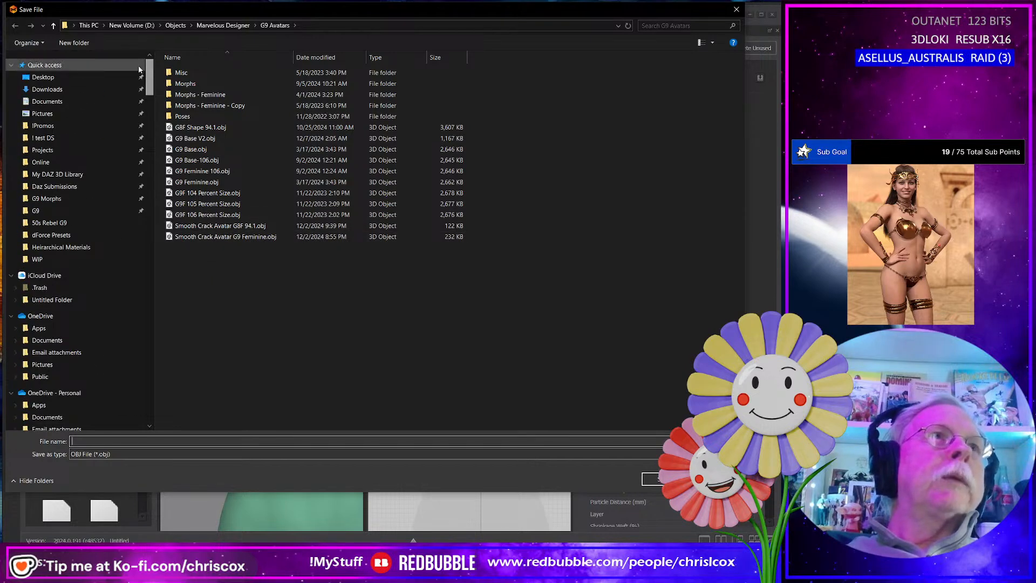
pyautogui.click(83, 258)
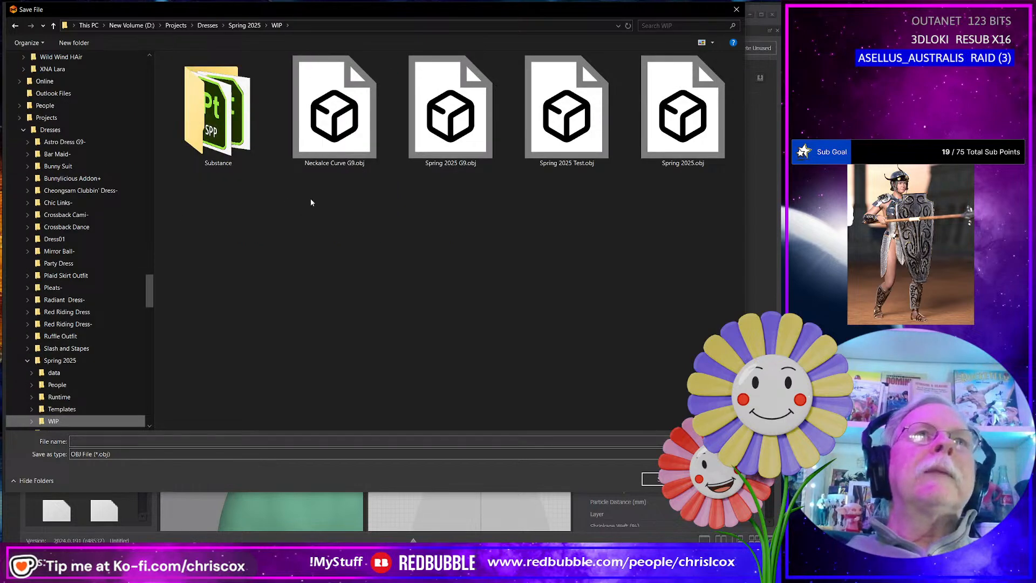
# Name the file "Neckalce Curve G8F.obj", based on the G9 file's name, and export it as a single, welded, thin object
pyautogui.click(345, 143)
pyautogui.click(160, 440)
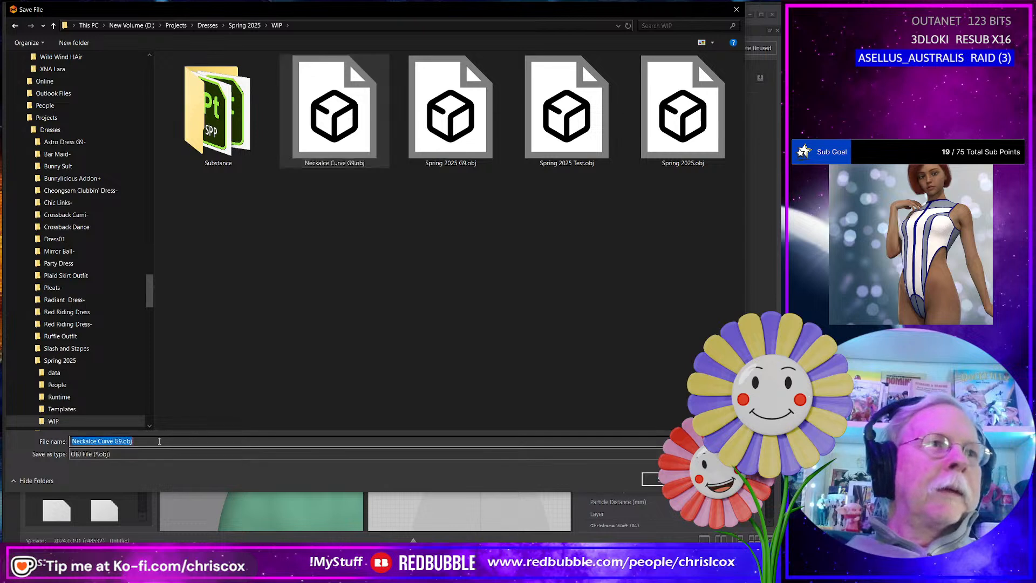
pyautogui.click(160, 441)
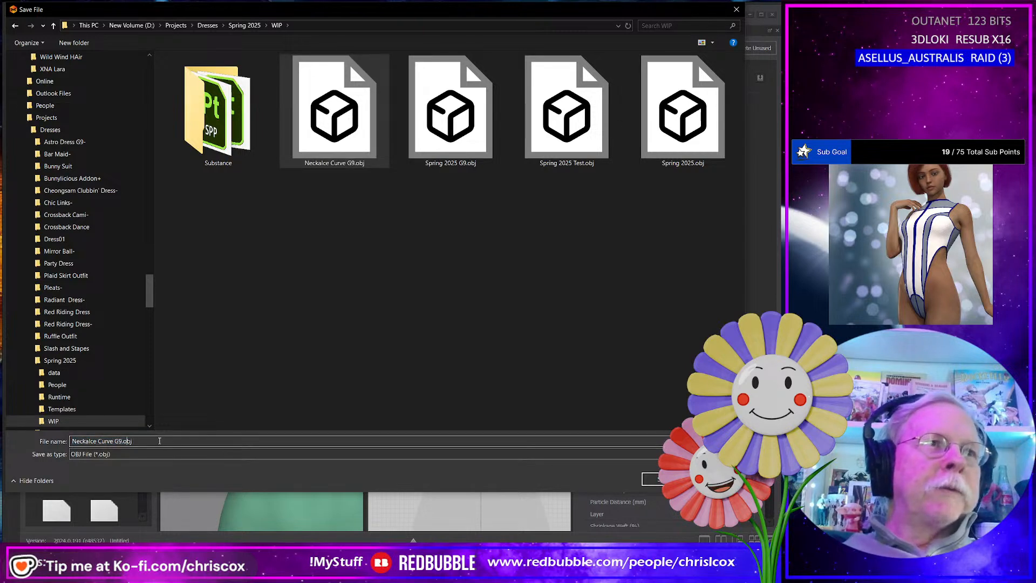
pyautogui.hotkey('shift', 'Right')
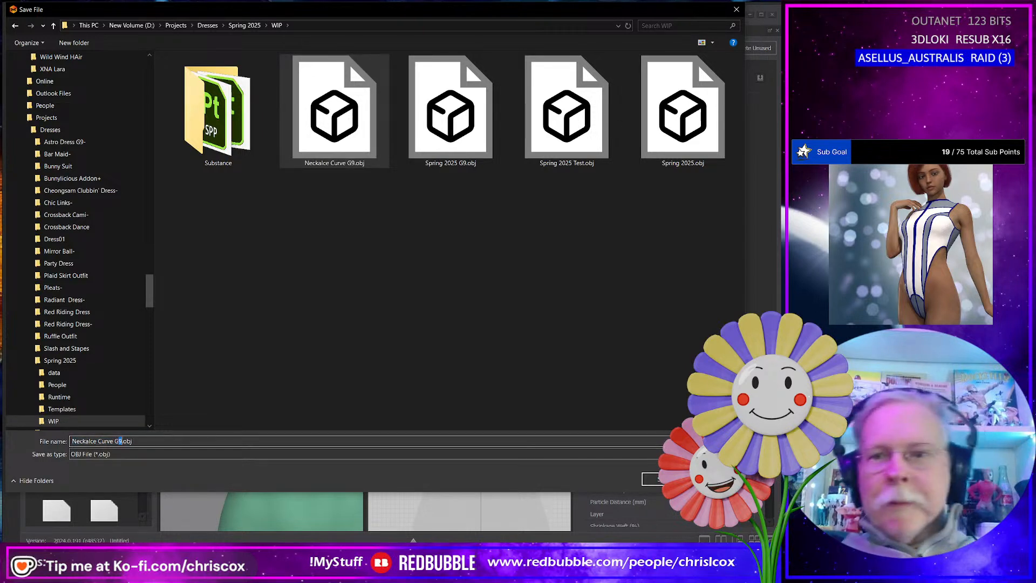
pyautogui.write('8F')
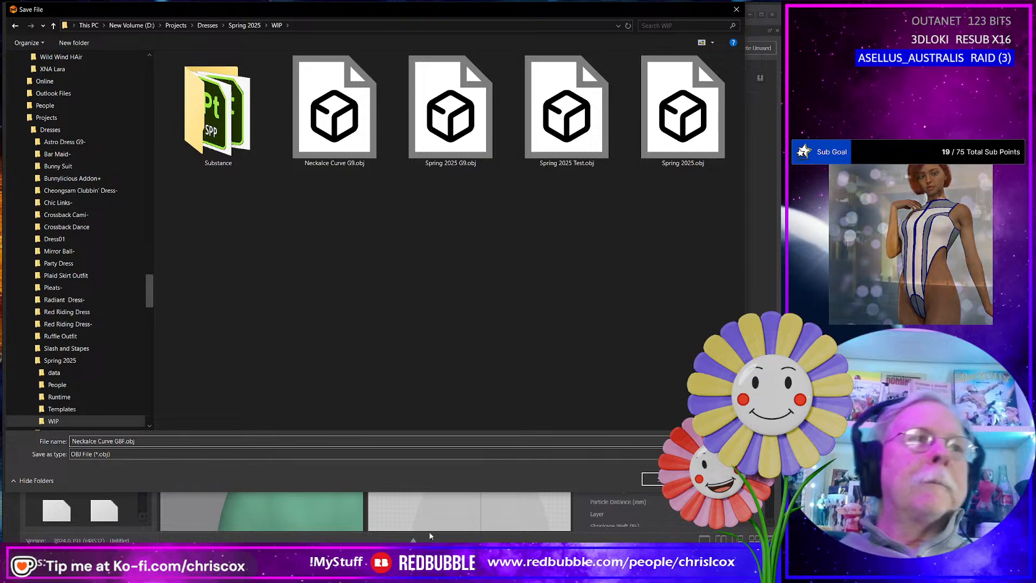
pyautogui.click(653, 479)
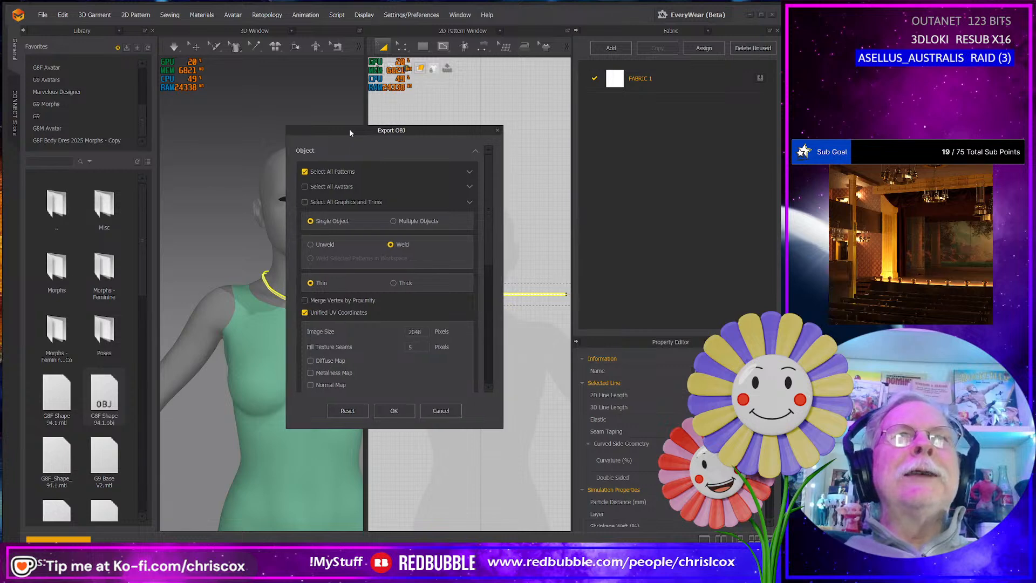
pyautogui.moveTo(348, 131); pyautogui.dragTo(409, 88)
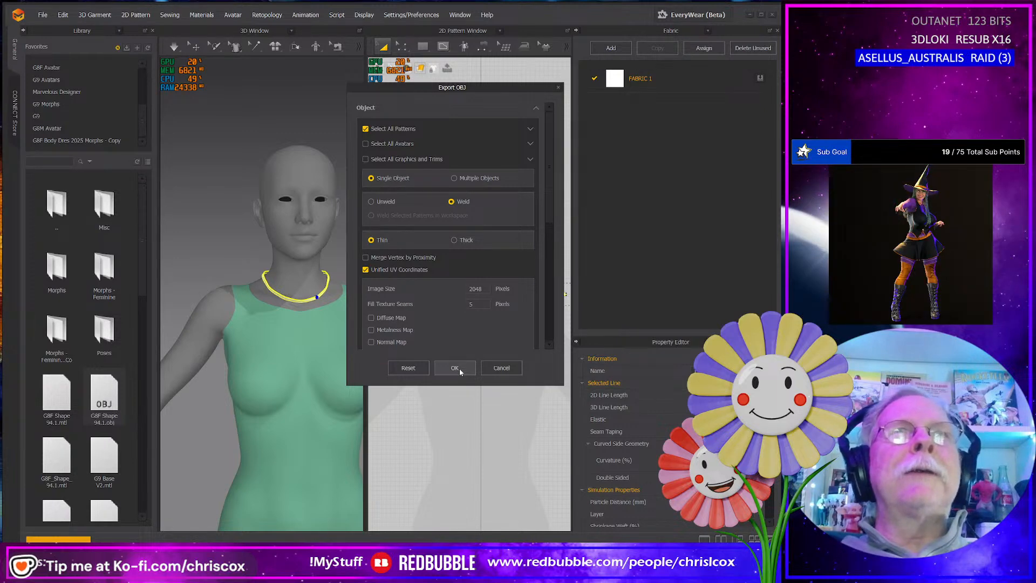
pyautogui.moveTo(484, 86); pyautogui.dragTo(475, 70)
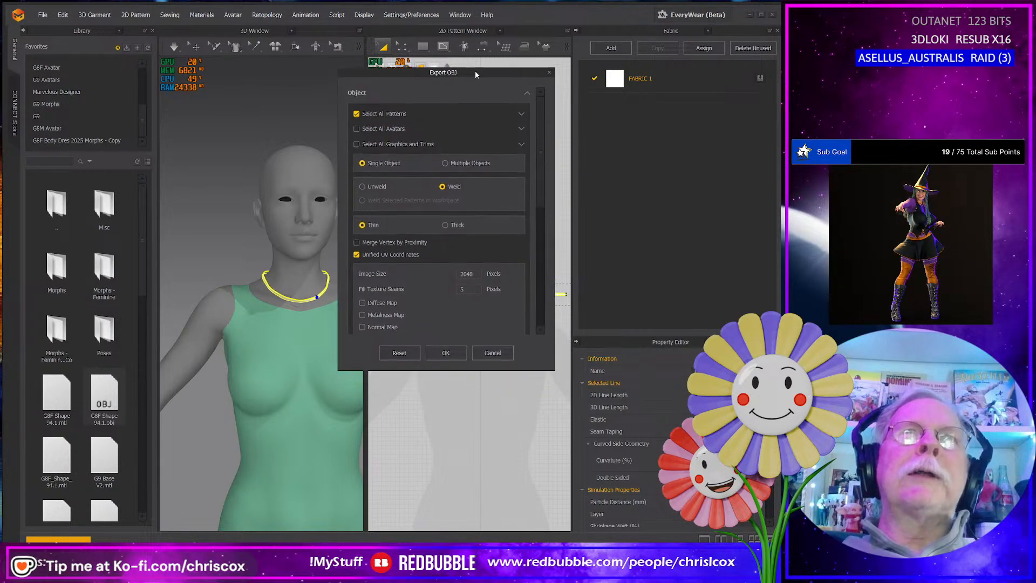
pyautogui.click(445, 352)
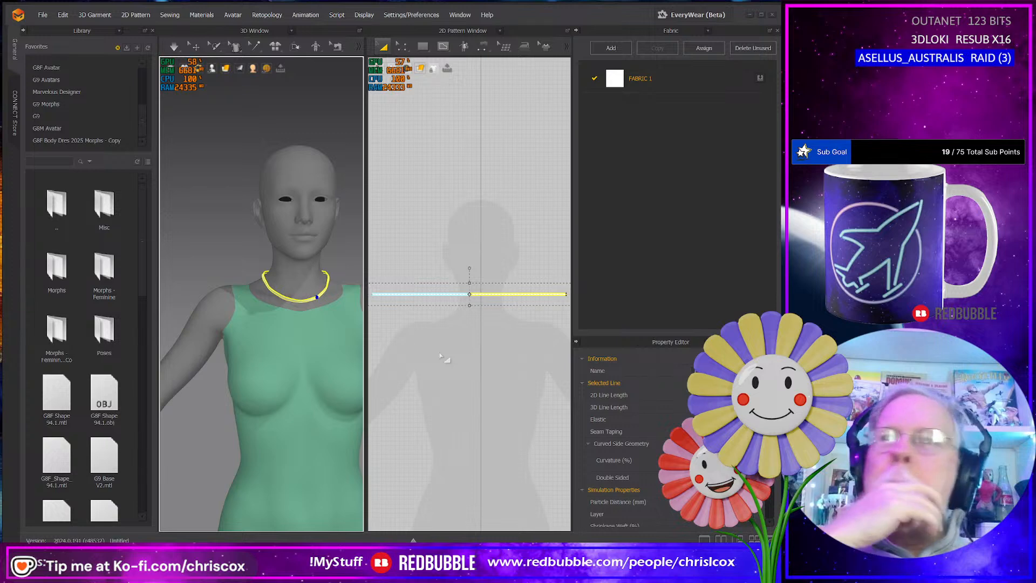
# Switch to Blender with the Jewelery Cherry Meadow Muse scene
pyautogui.hotkey('alt', 'Tab')
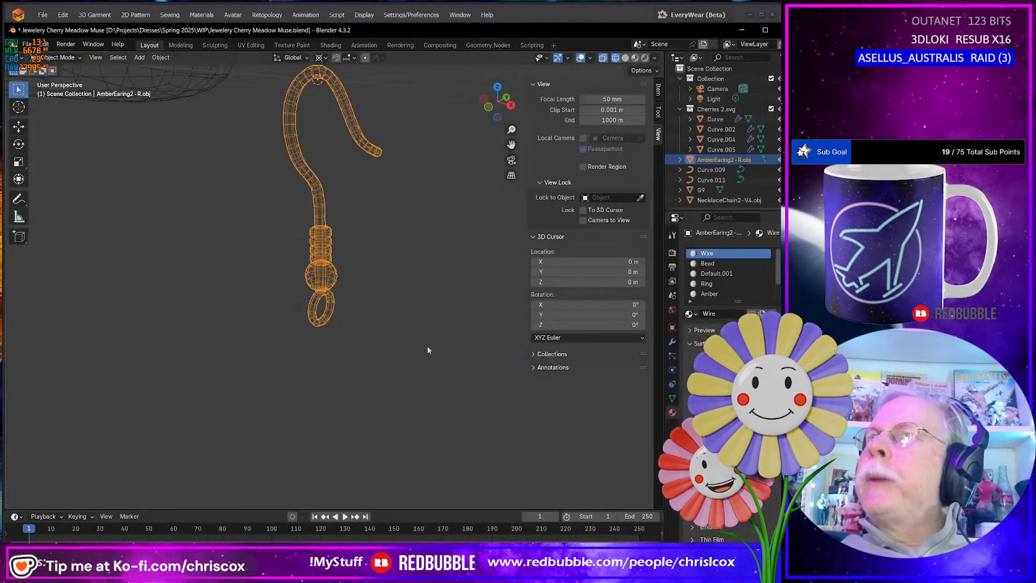
# Examine the head and upper body of the G9 figure from the front
pyautogui.scroll(-15, 404, 342)
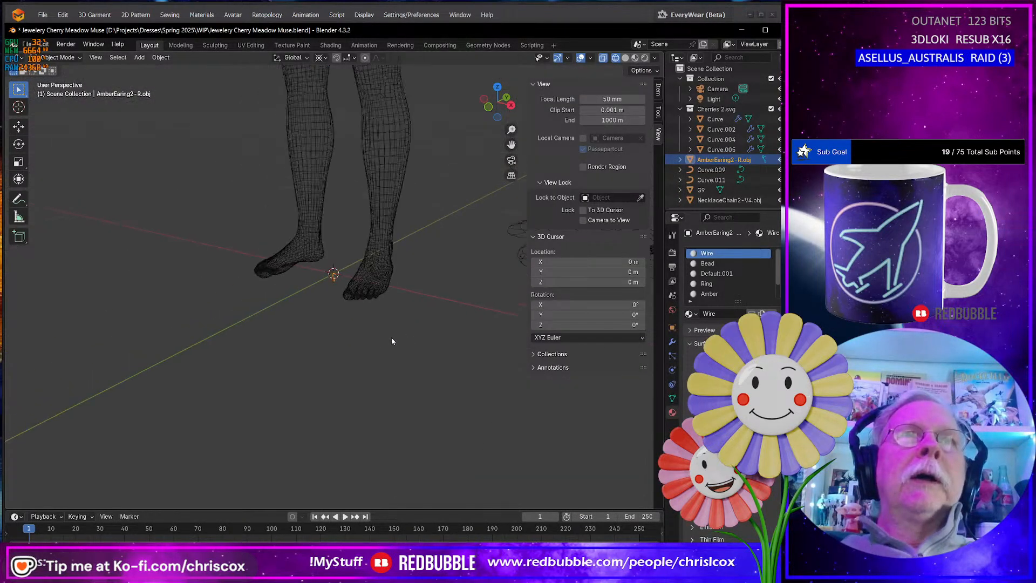
pyautogui.moveTo(390, 339); pyautogui.dragTo(396, 324, button='middle')
pyautogui.keyDown('shift'); pyautogui.moveTo(334, 113); pyautogui.dragTo(370, 443, button='middle'); pyautogui.keyUp('shift')
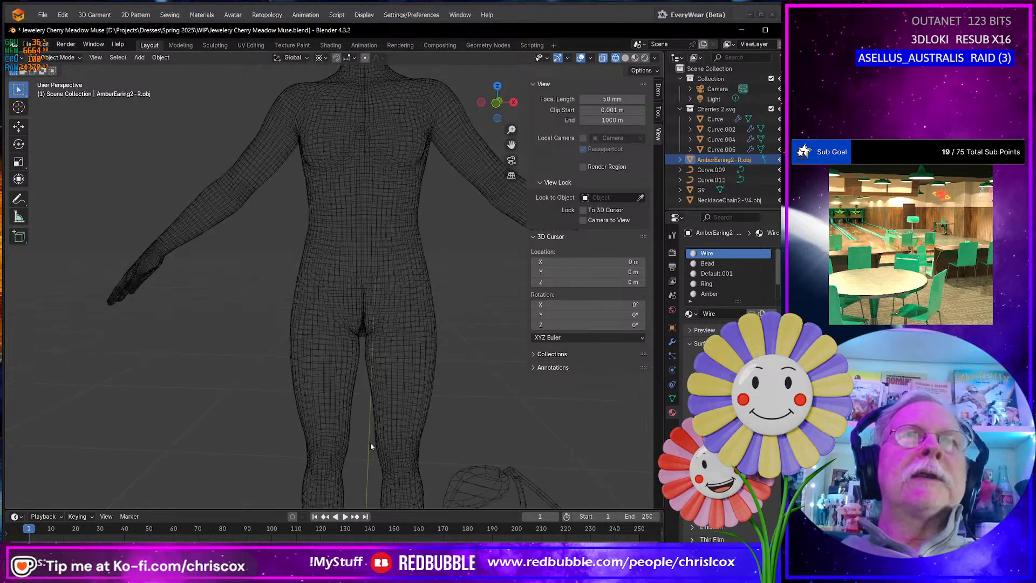
pyautogui.keyDown('shift'); pyautogui.moveTo(372, 216); pyautogui.dragTo(358, 393, button='middle'); pyautogui.keyUp('shift')
pyautogui.click(384, 19)
pyautogui.moveTo(378, 165); pyautogui.dragTo(388, 221, button='middle')
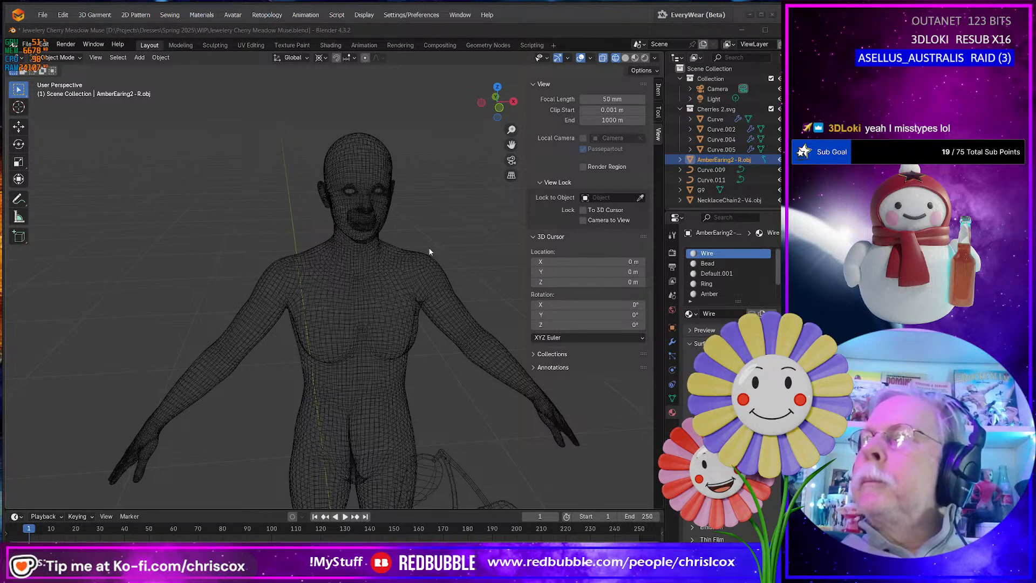
pyautogui.hotkey('alt', 'Tab')
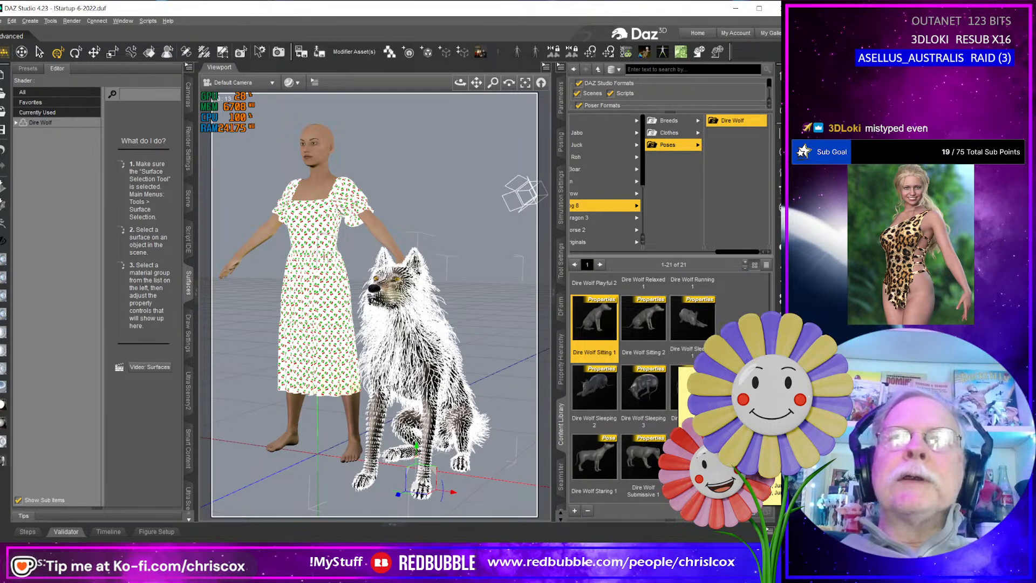
pyautogui.click(318, 54)
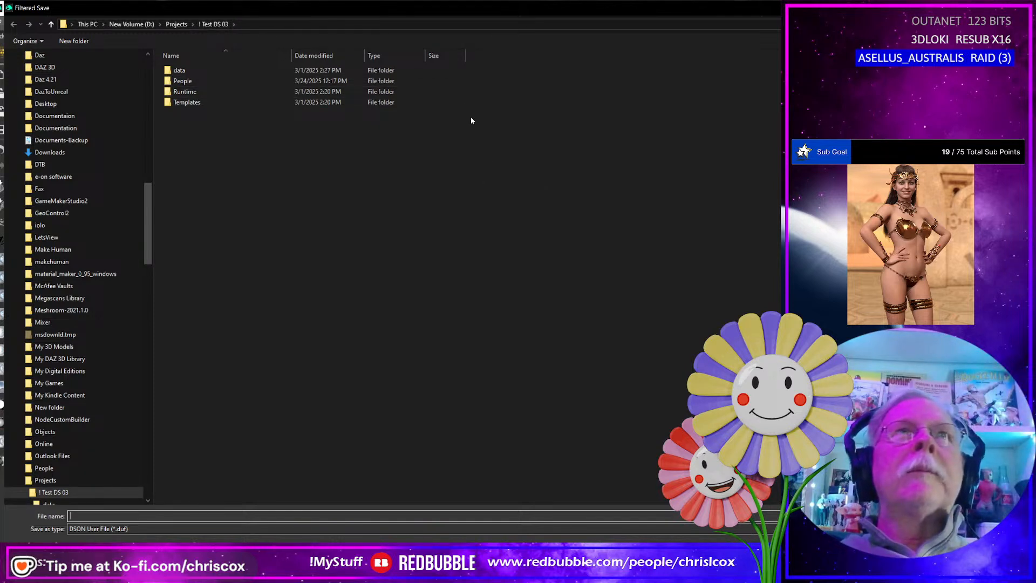
pyautogui.press('Escape')
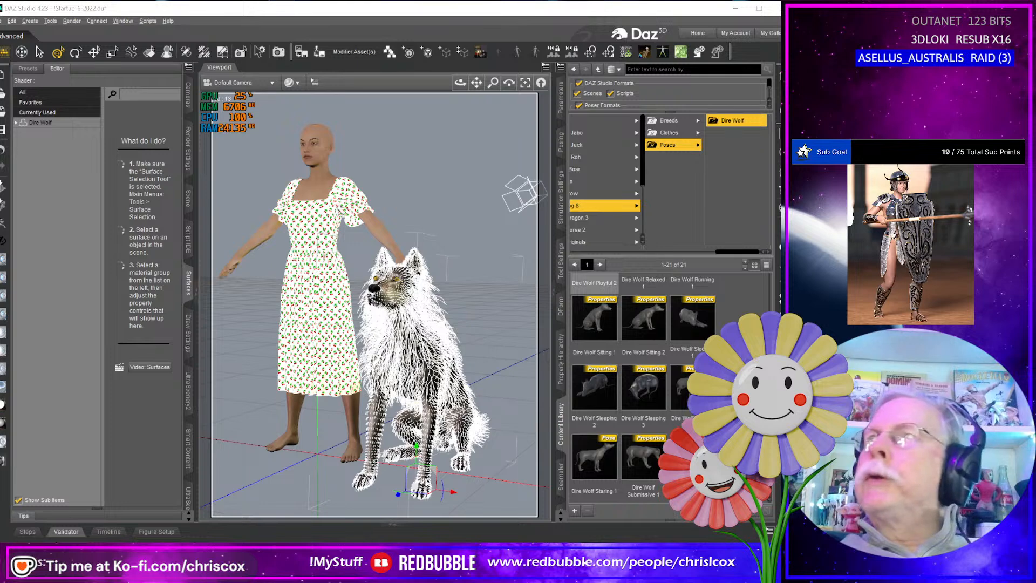
# Return to Blender's Wavefront OBJ import and import "Neckalce Curve G9.obj" from the Dresses\Spring 2025\WIP folder
pyautogui.hotkey('alt', 'Tab')
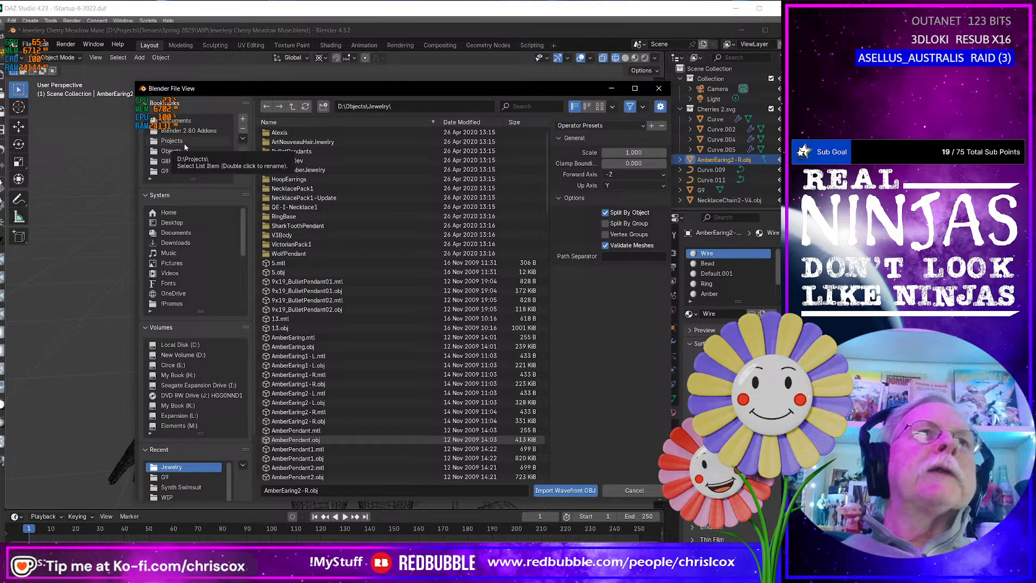
pyautogui.click(186, 498)
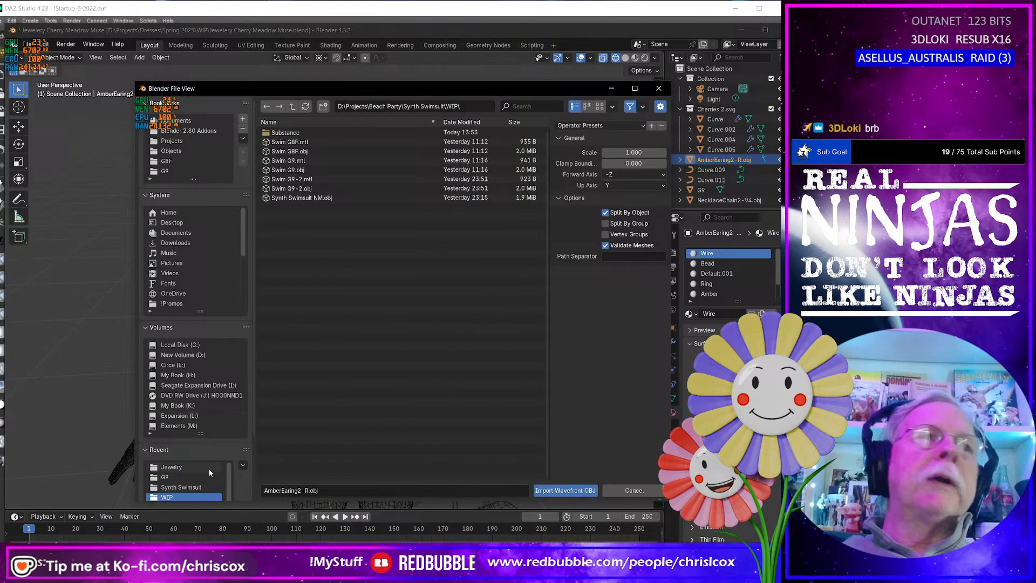
pyautogui.scroll(-2, 210, 472)
pyautogui.click(203, 495)
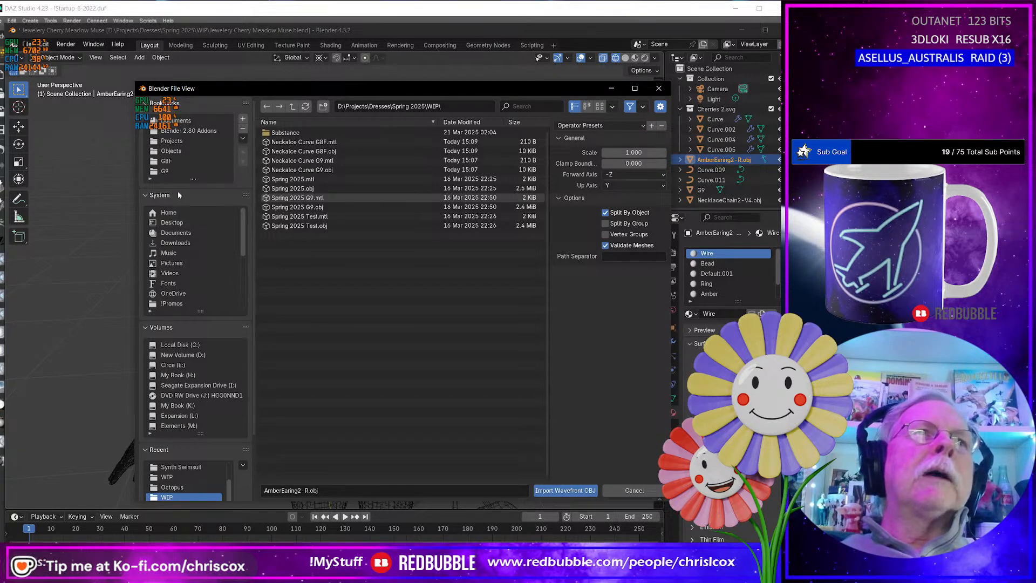
pyautogui.click(143, 195)
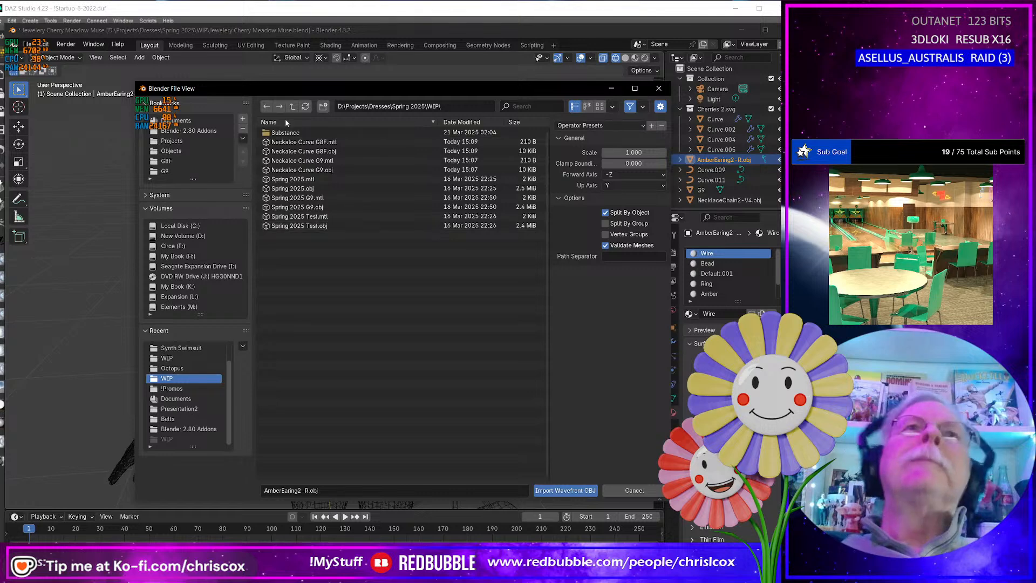
pyautogui.moveTo(276, 93); pyautogui.dragTo(251, 94)
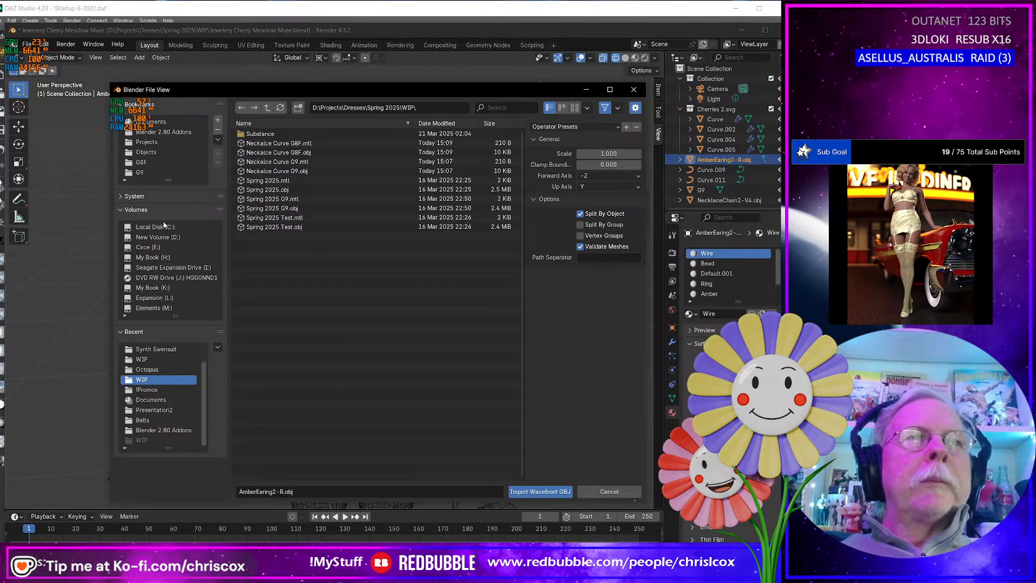
pyautogui.click(305, 171)
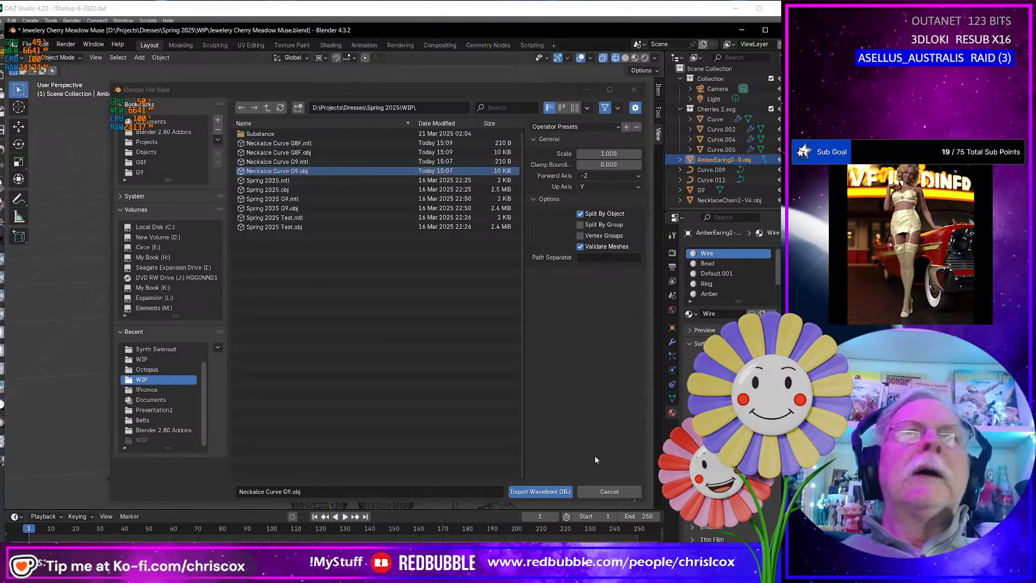
pyautogui.click(559, 489)
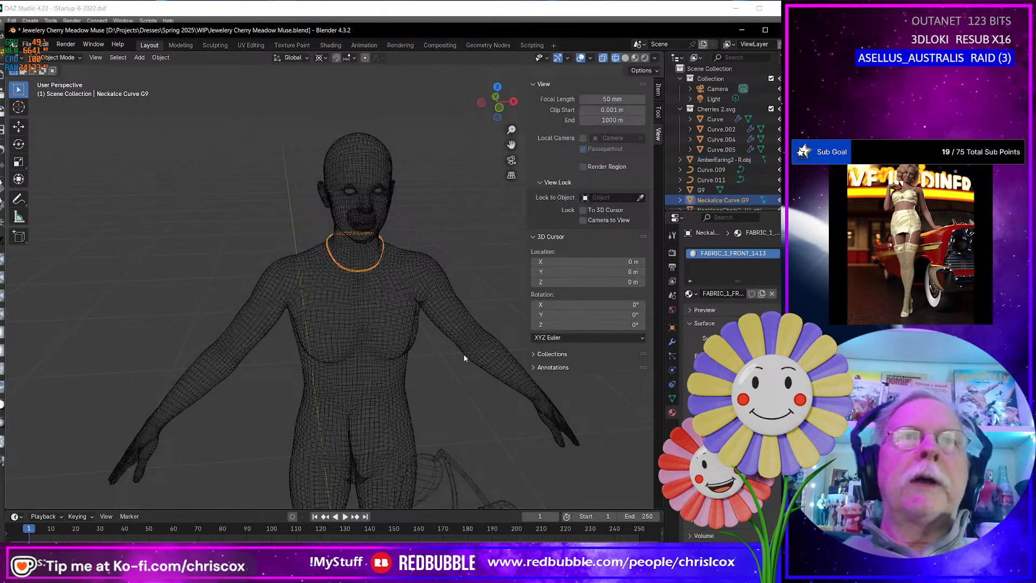
# Delete the vertices of the imported neckband's upper edge loop, keeping only the lower loop around the neck
pyautogui.press('KP_Decimal')
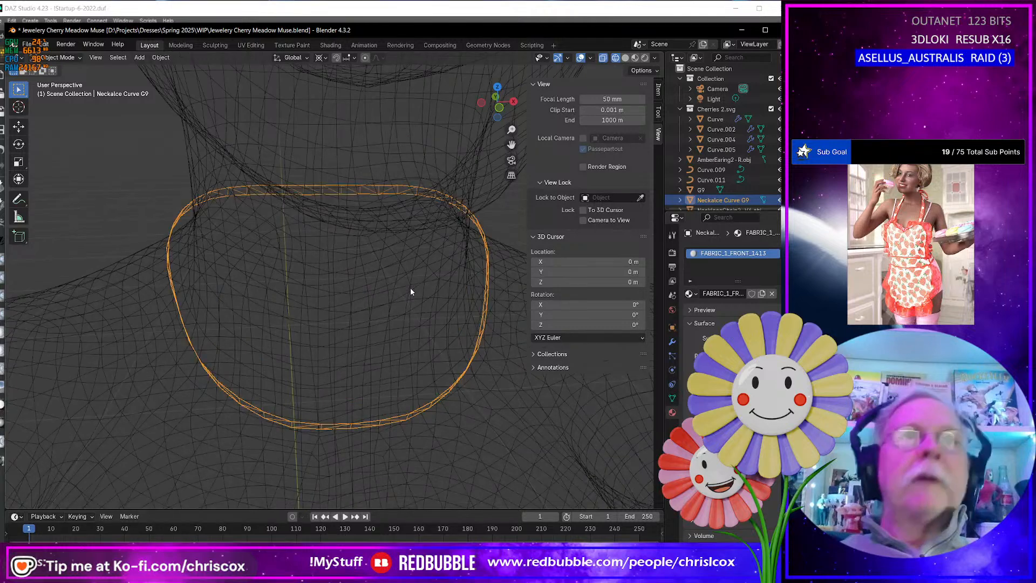
pyautogui.moveTo(416, 279); pyautogui.dragTo(441, 255, button='middle')
pyautogui.press('Tab')
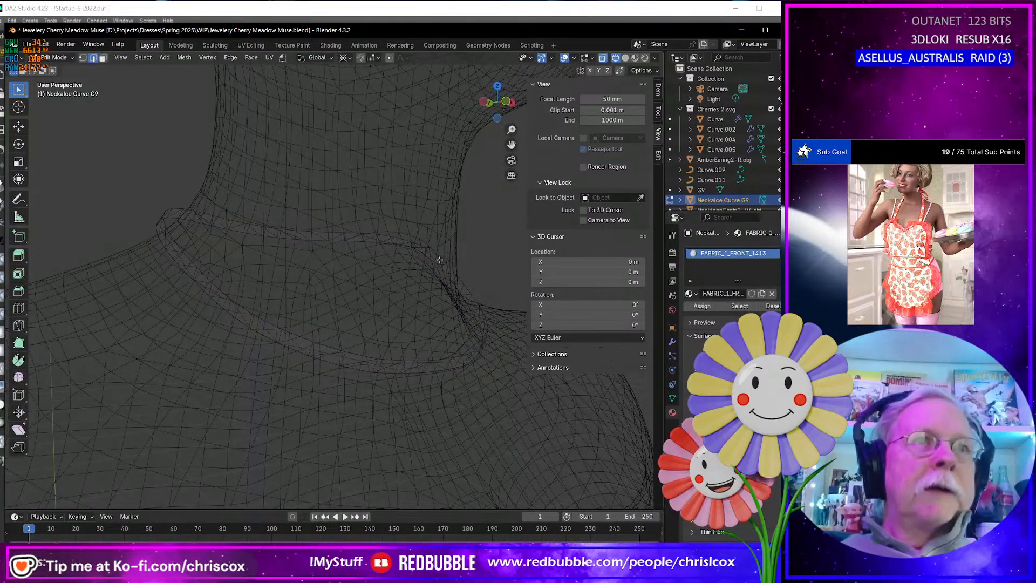
pyautogui.keyDown('alt'); pyautogui.click(367, 372); pyautogui.keyUp('alt')
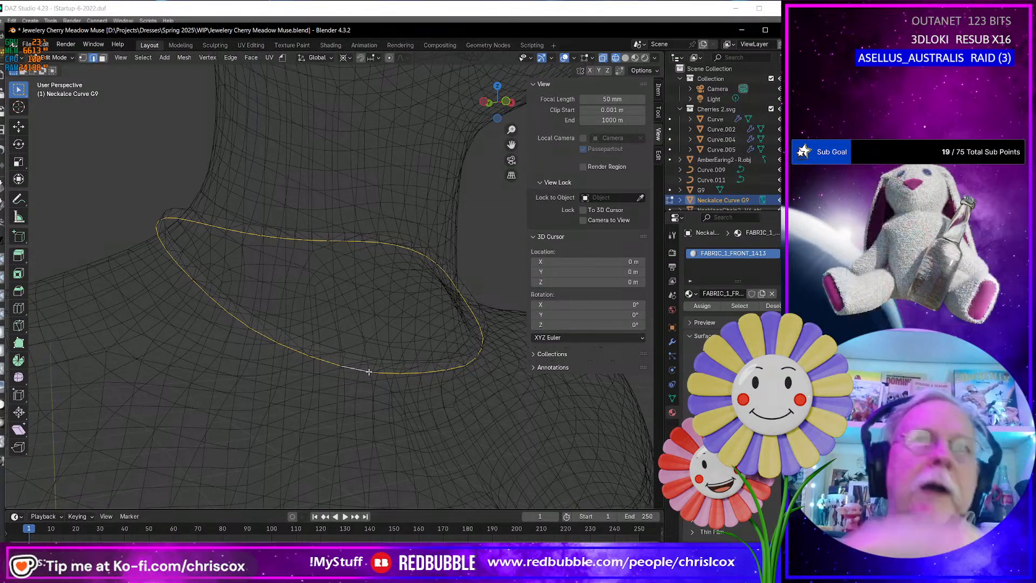
pyautogui.hotkey('ctrl', 'i')
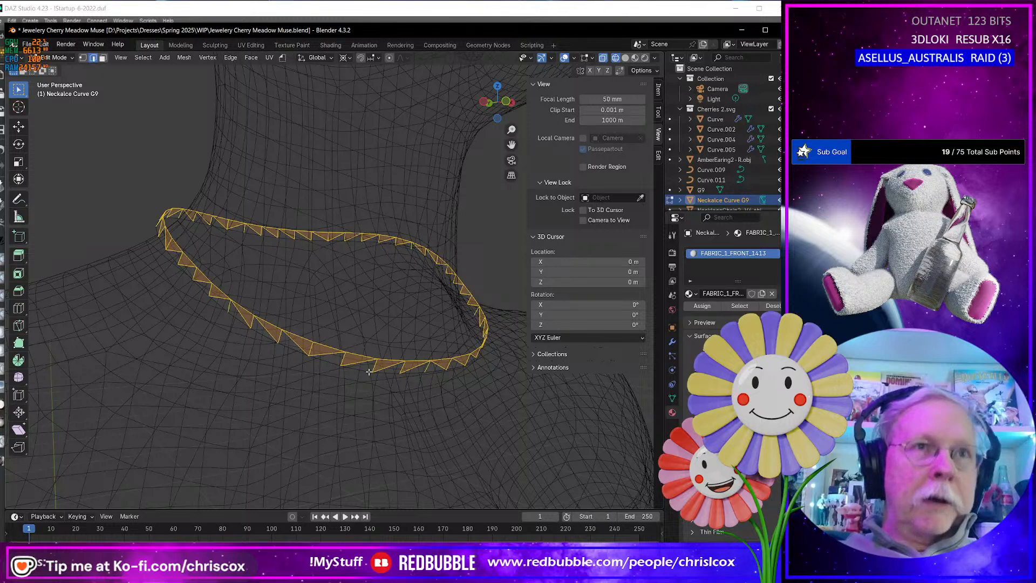
pyautogui.keyDown('alt'); pyautogui.click(358, 355); pyautogui.keyUp('alt')
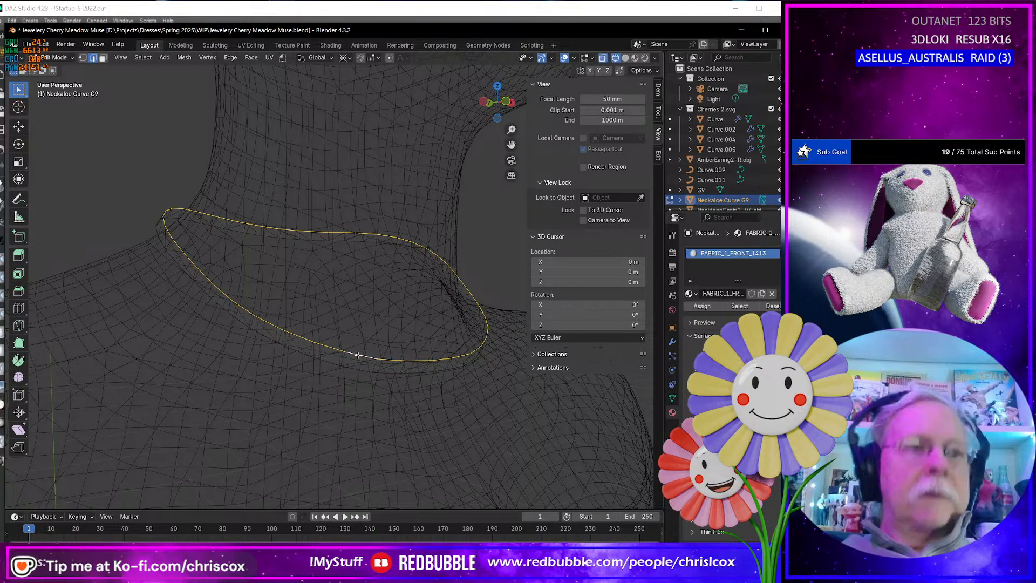
pyautogui.press('1')
pyautogui.press('x')
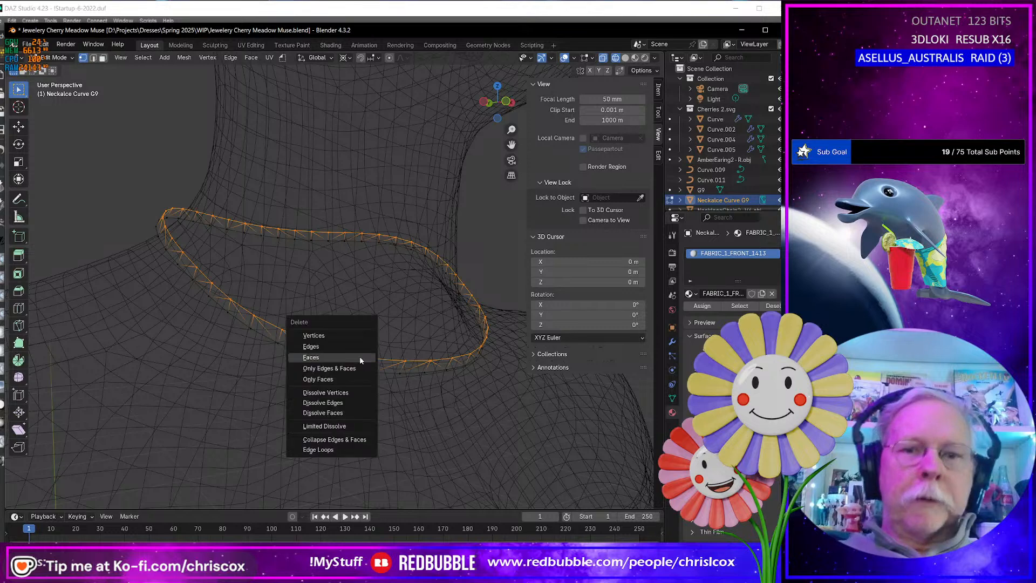
pyautogui.click(354, 336)
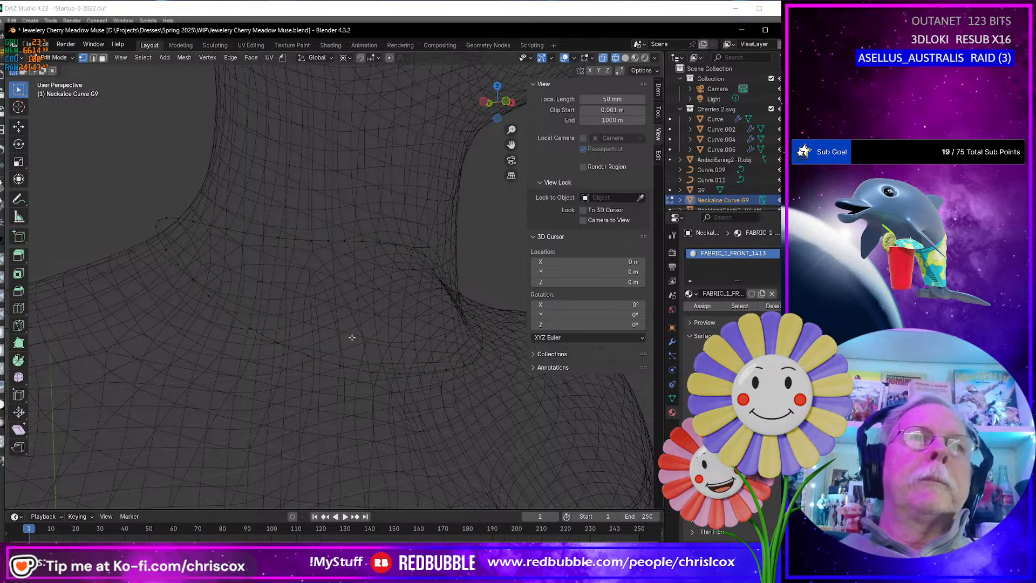
# Convert the neckband's remaining edge loop to a curve and check its fit around the G9 neck
pyautogui.press('Tab')
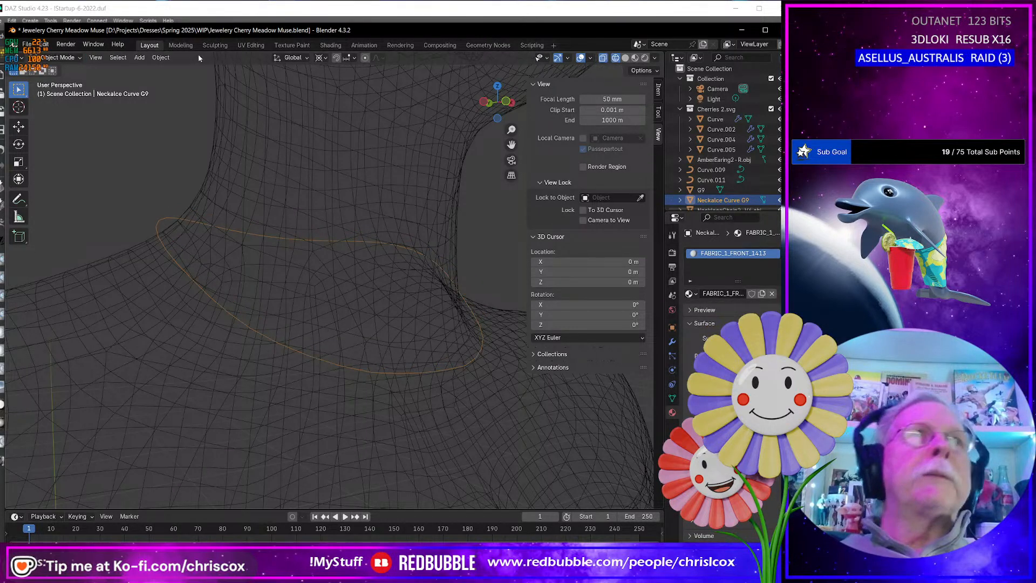
pyautogui.click(161, 57)
pyautogui.moveTo(192, 341)
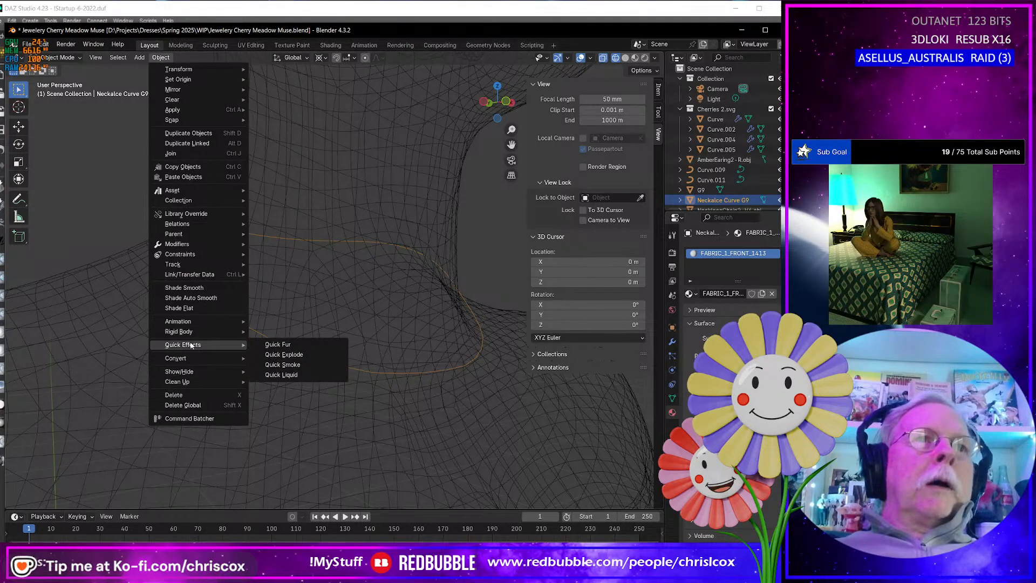
pyautogui.click(268, 369)
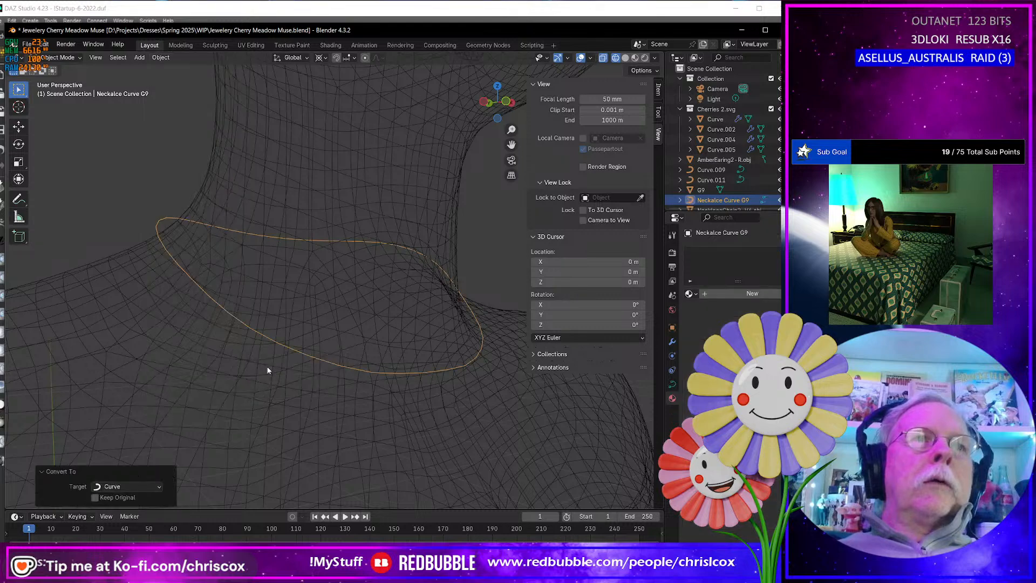
pyautogui.scroll(-4, 313, 387)
pyautogui.moveTo(317, 388); pyautogui.dragTo(263, 393, button='middle')
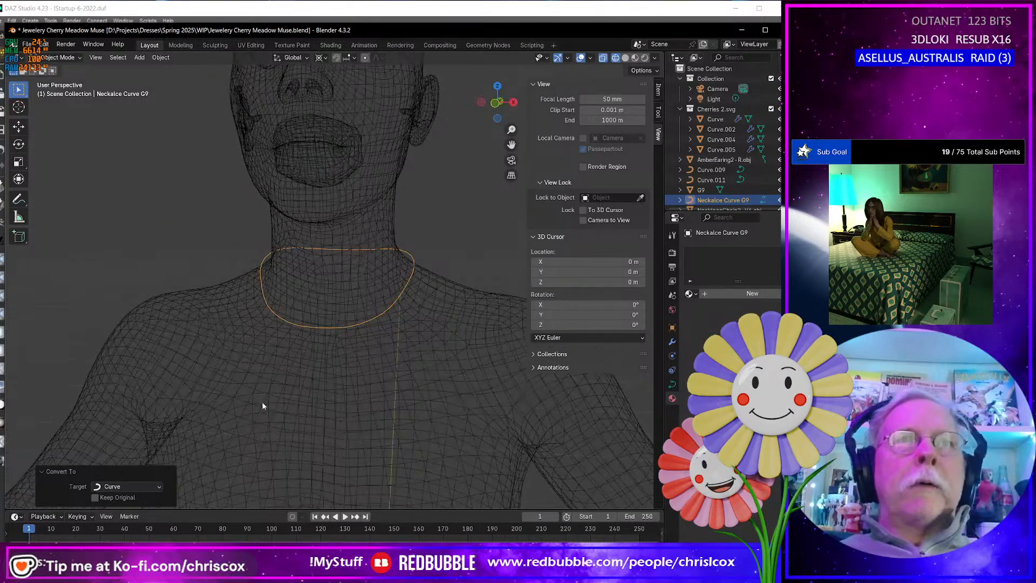
pyautogui.scroll(-4, 262, 405)
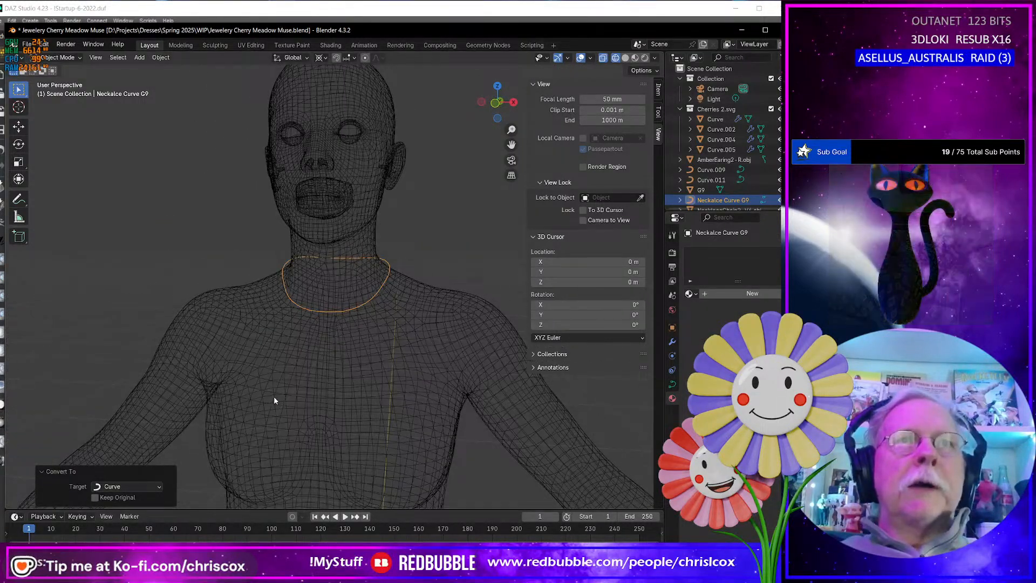
pyautogui.keyDown('shift'); pyautogui.moveTo(274, 396); pyautogui.dragTo(272, 296, button='middle'); pyautogui.keyUp('shift')
pyautogui.moveTo(272, 347); pyautogui.dragTo(138, 345, button='middle')
pyautogui.moveTo(345, 280); pyautogui.dragTo(656, 202, button='middle')
# Enlarge the Outliner area, select NecklaceChain2-V4.obj beside the figure's feet, and delete it from the scene
pyautogui.moveTo(707, 212); pyautogui.dragTo(713, 387)
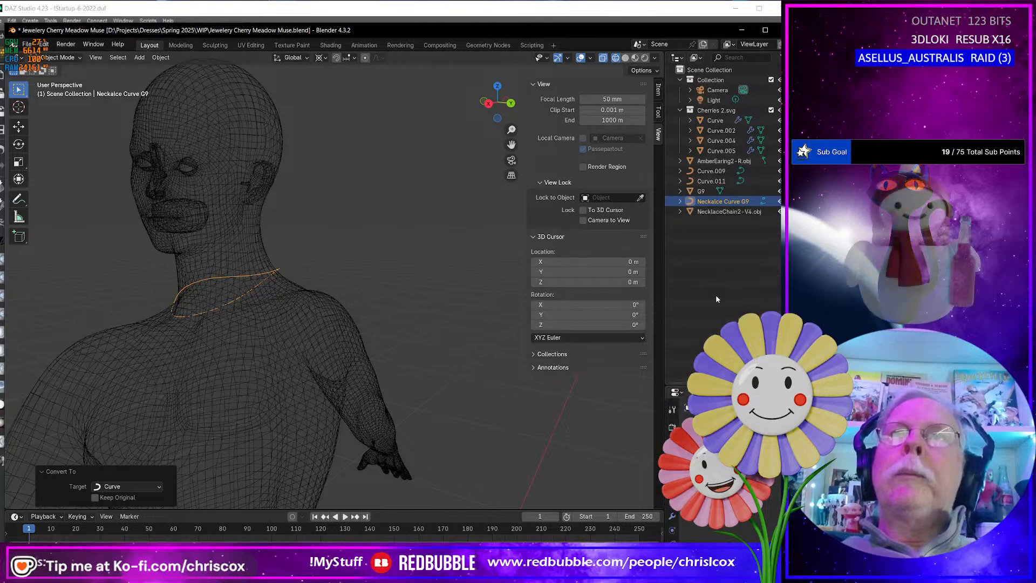
pyautogui.click(759, 212)
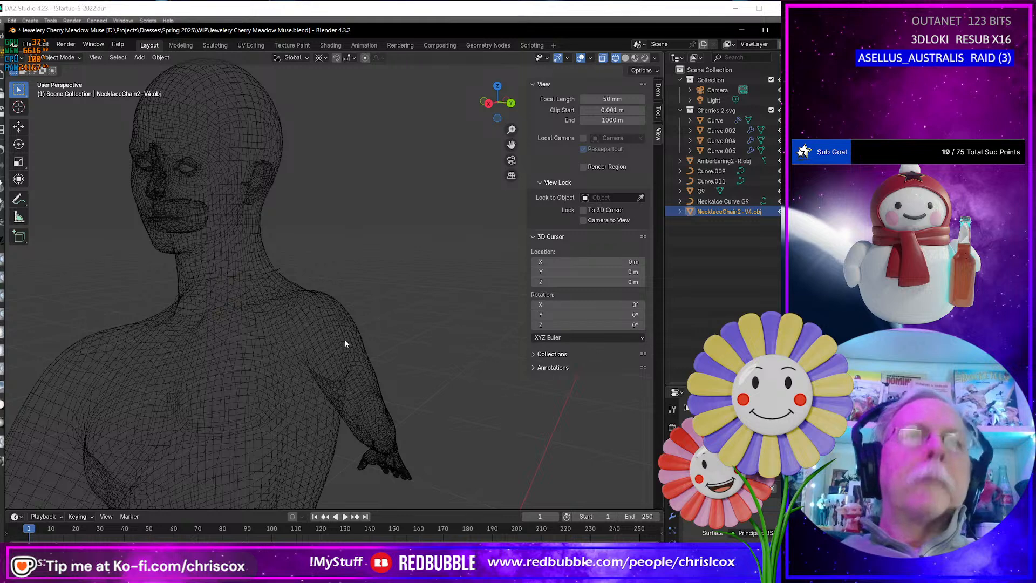
pyautogui.scroll(-8, 345, 344)
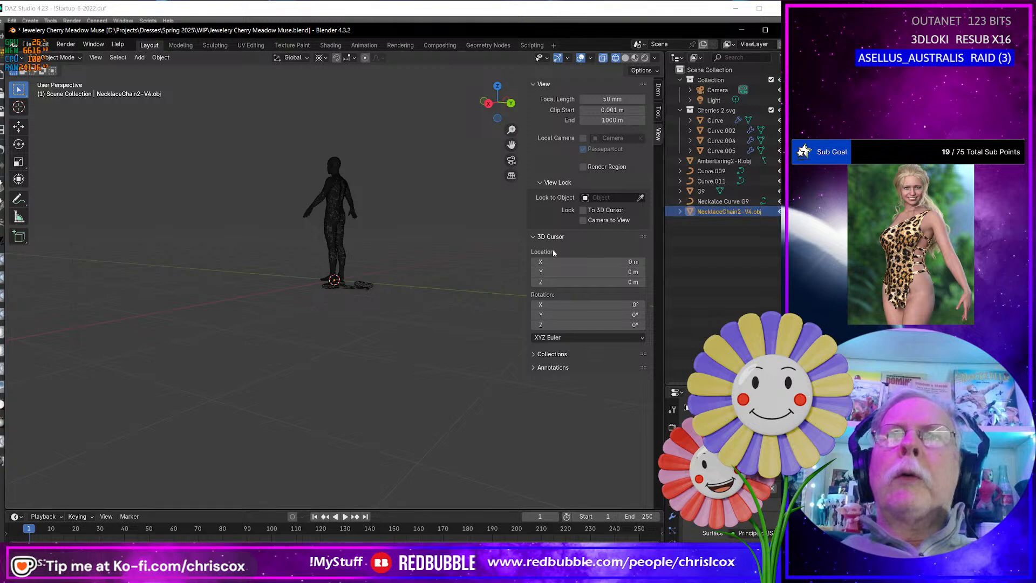
pyautogui.moveTo(459, 259); pyautogui.dragTo(366, 255, button='middle')
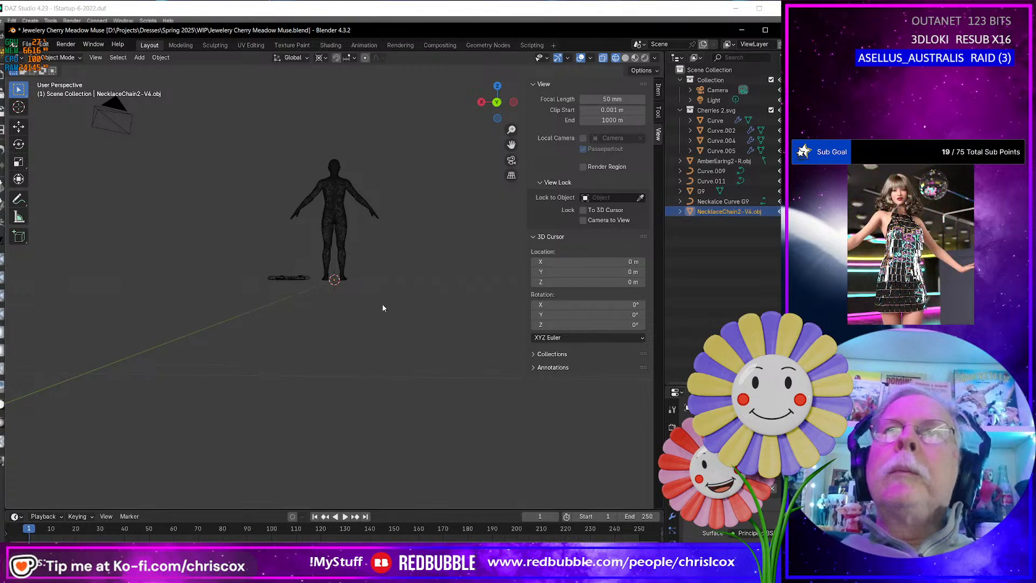
pyautogui.moveTo(382, 306); pyautogui.dragTo(461, 321, button='middle')
pyautogui.scroll(-5, 398, 312)
pyautogui.scroll(5, 396, 311)
pyautogui.scroll(6, 397, 311)
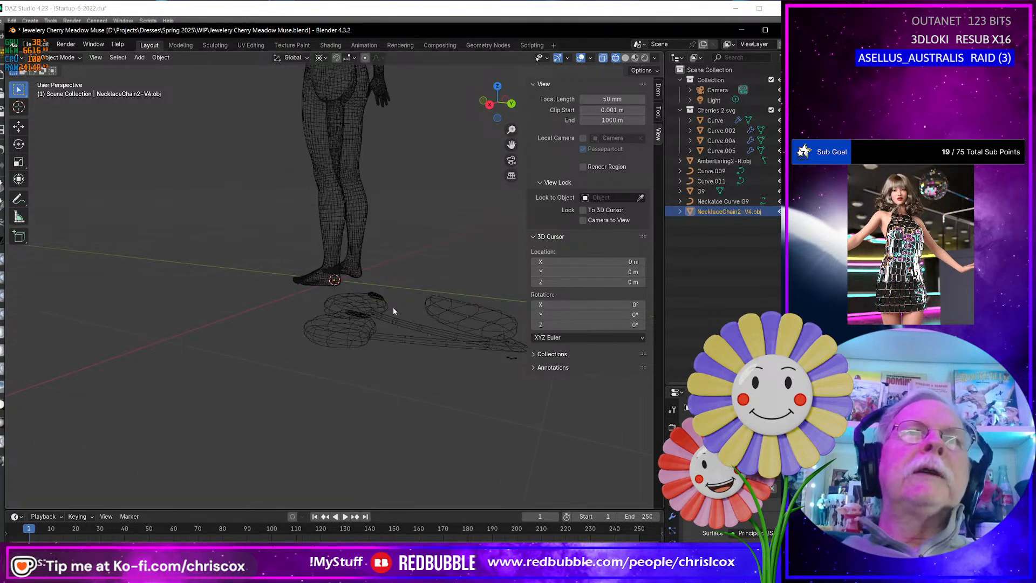
pyautogui.keyDown('shift'); pyautogui.moveTo(397, 301); pyautogui.dragTo(379, 70, button='middle'); pyautogui.keyUp('shift')
pyautogui.click(376, 9)
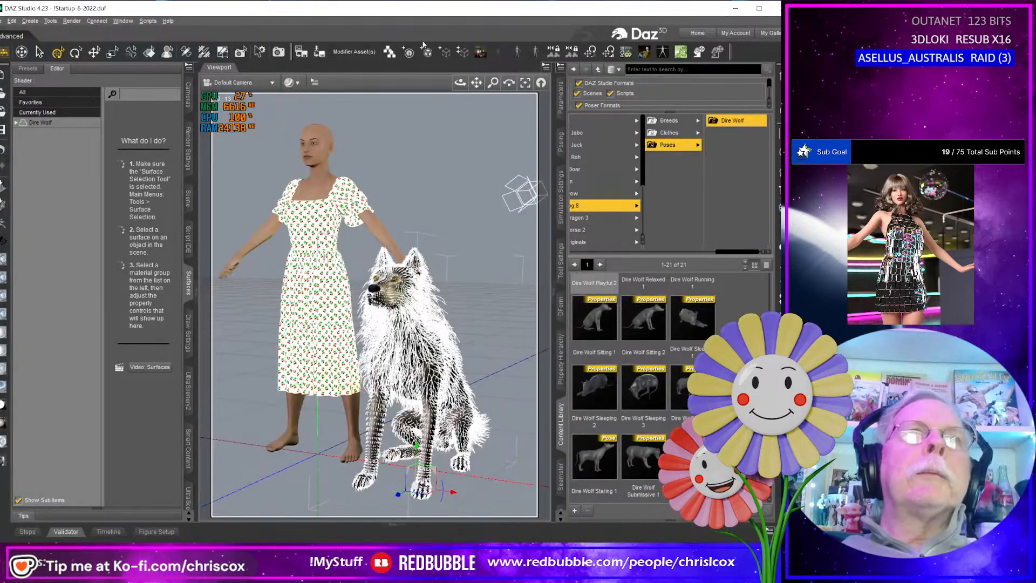
pyautogui.hotkey('alt', 'Tab')
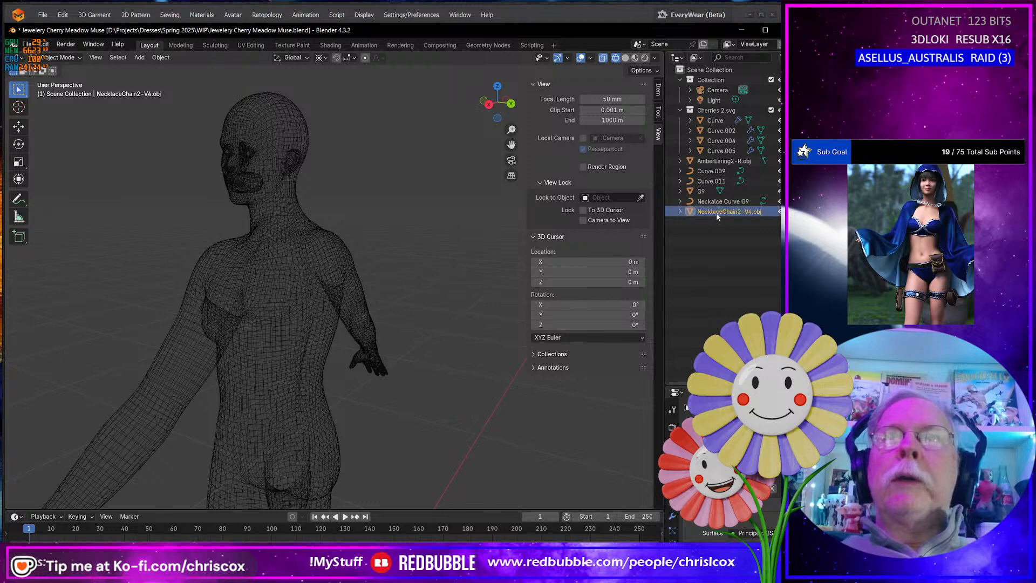
pyautogui.press('Delete')
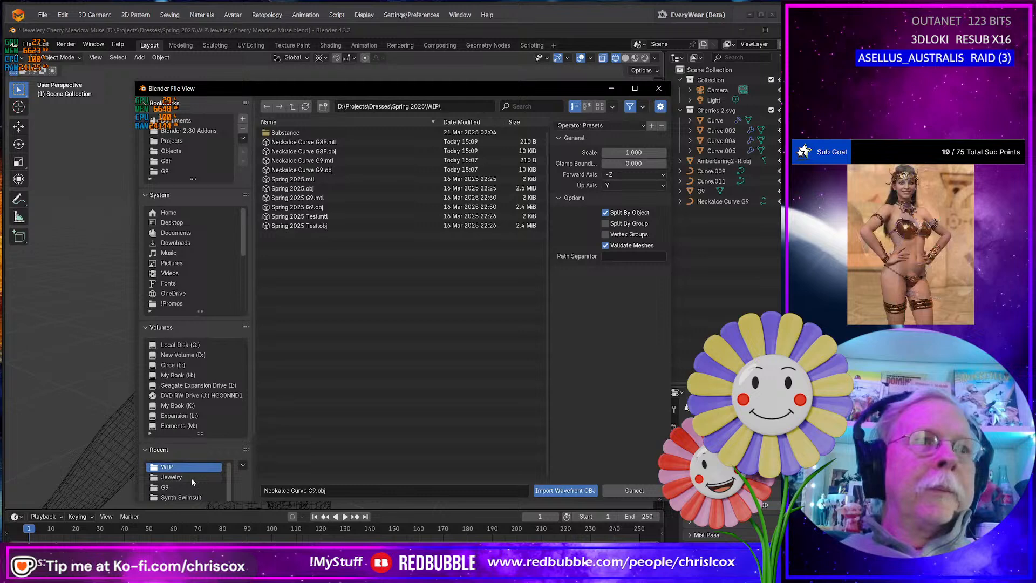
# Import NecklaceChain2-V4.obj from the D:\Objects\Jewelry folder
pyautogui.click(191, 478)
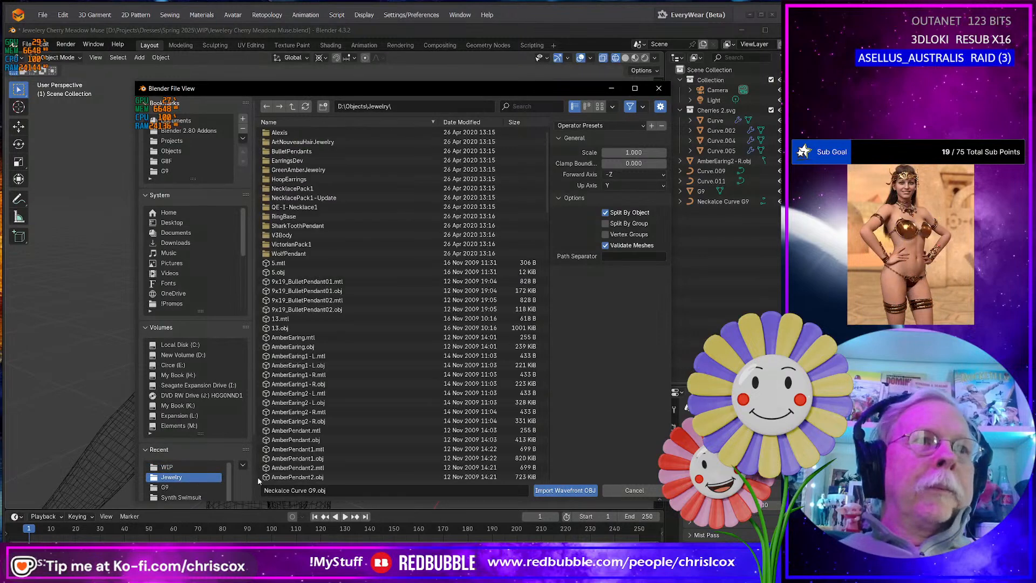
pyautogui.scroll(-10, 380, 402)
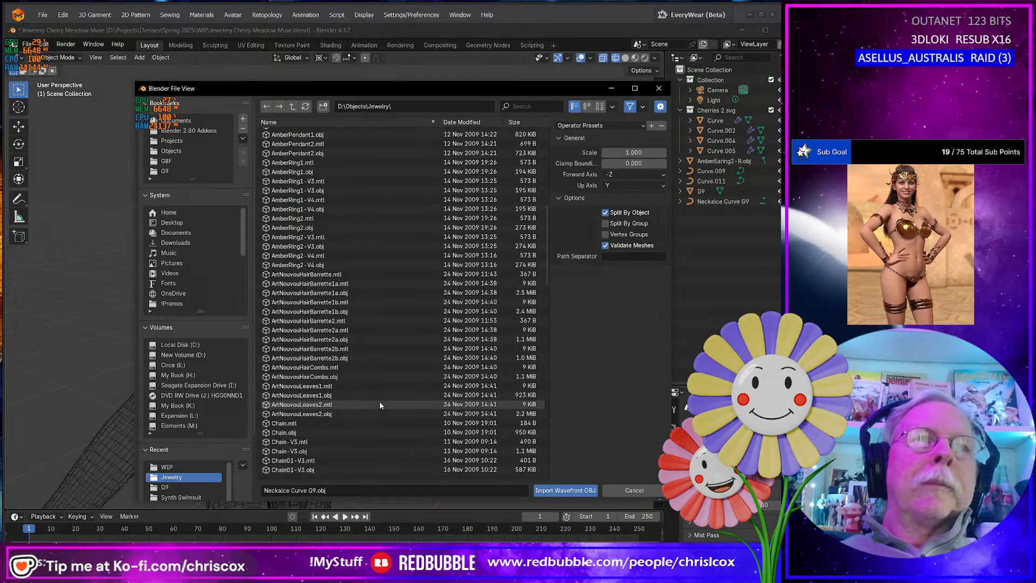
pyautogui.scroll(2, 356, 343)
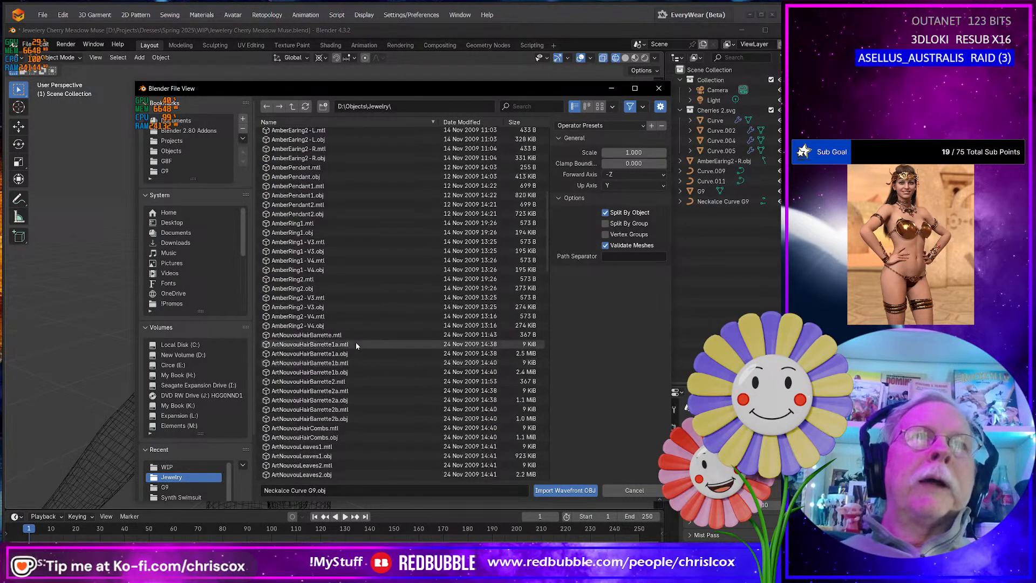
pyautogui.scroll(-2, 354, 344)
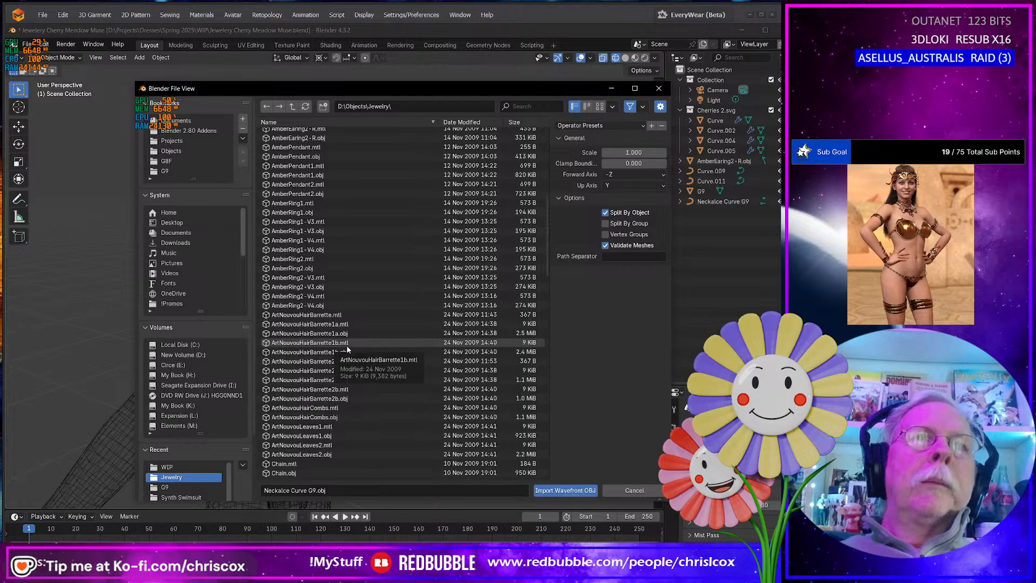
pyautogui.scroll(5, 347, 349)
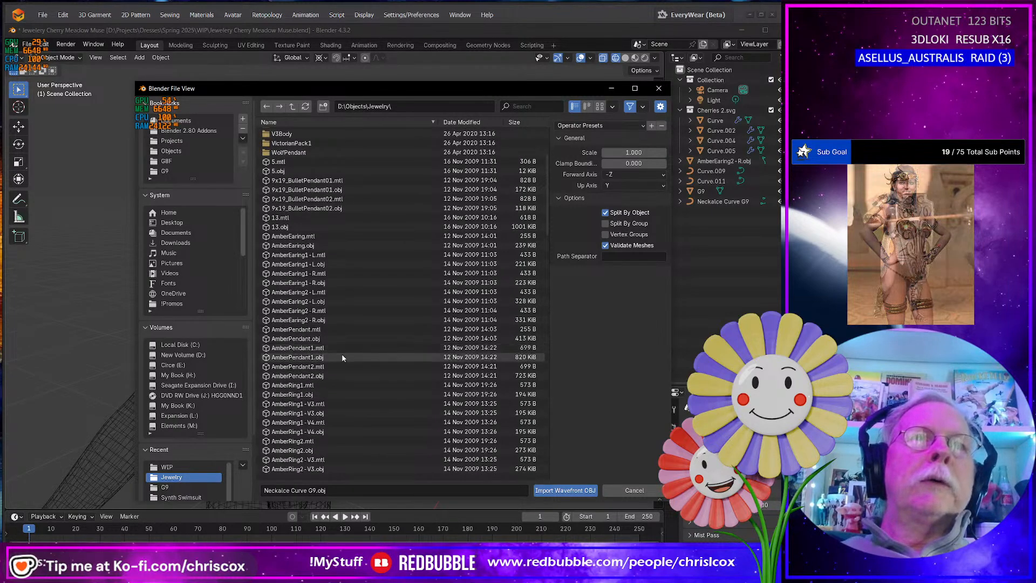
pyautogui.scroll(-15, 342, 357)
pyautogui.scroll(-10, 341, 358)
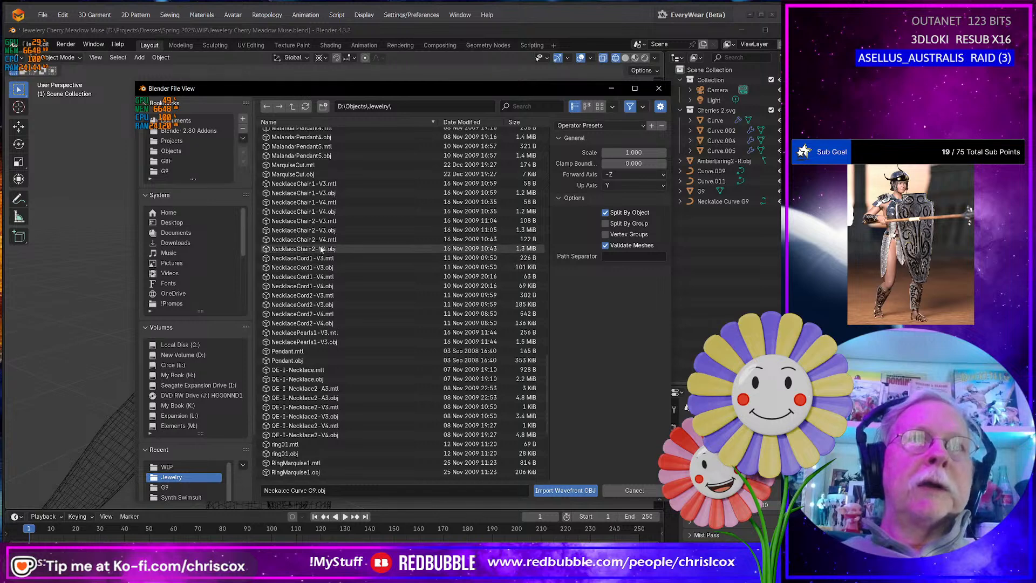
pyautogui.click(303, 249)
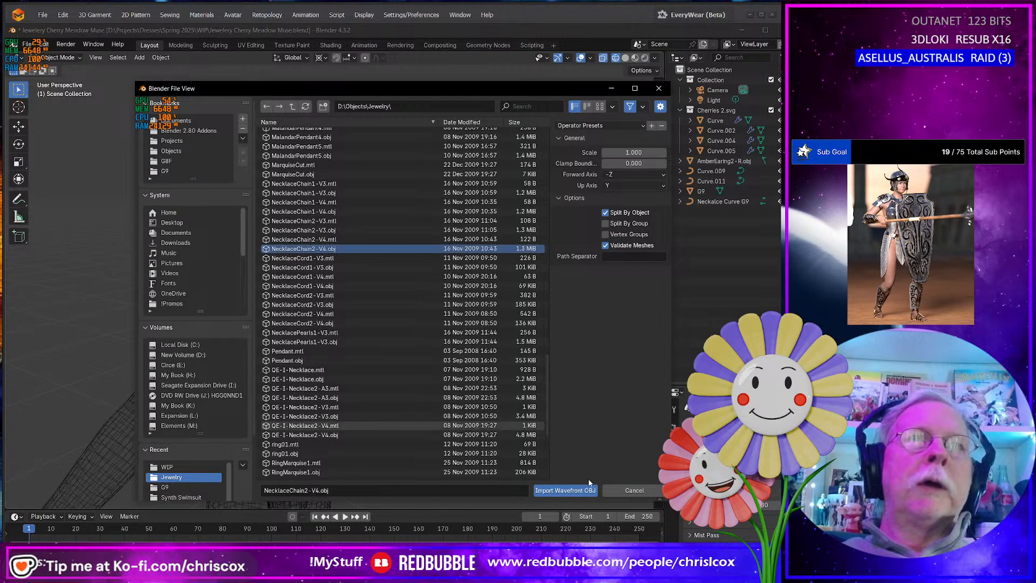
pyautogui.click(565, 490)
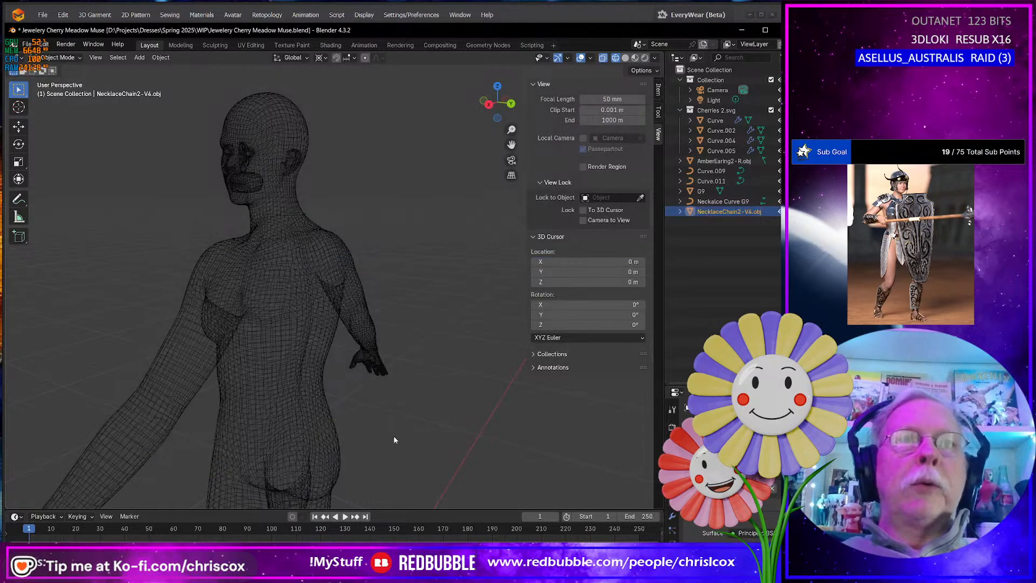
# Scale the imported necklace chain uniformly by 2.43 and check its position around the G9 neck
pyautogui.moveTo(393, 433)
pyautogui.mouseDown(button='middle')
pyautogui.moveTo(491, 416)
pyautogui.moveTo(378, 422)
pyautogui.moveTo(407, 421)
pyautogui.mouseUp(button='middle')
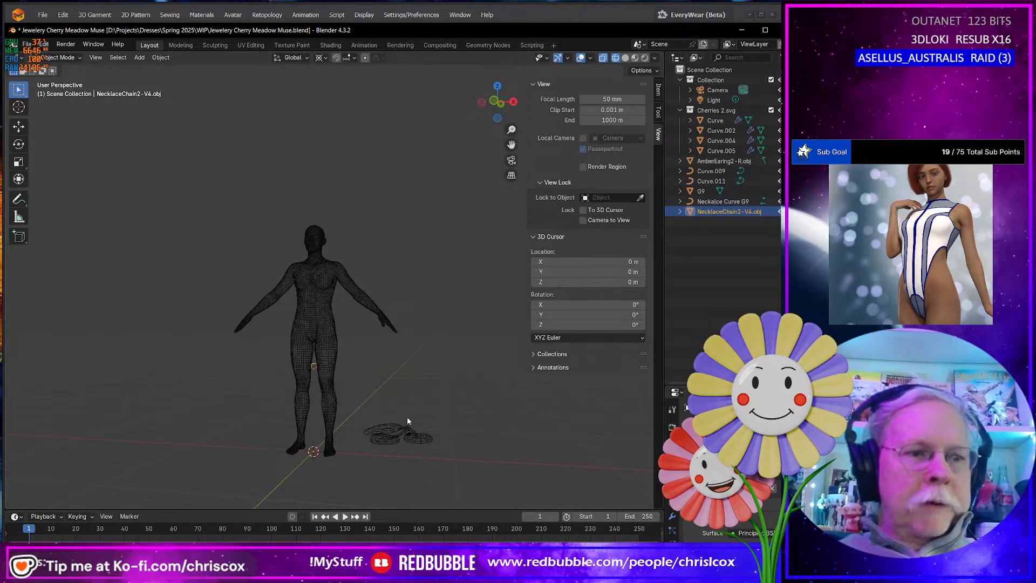
pyautogui.write('s2')
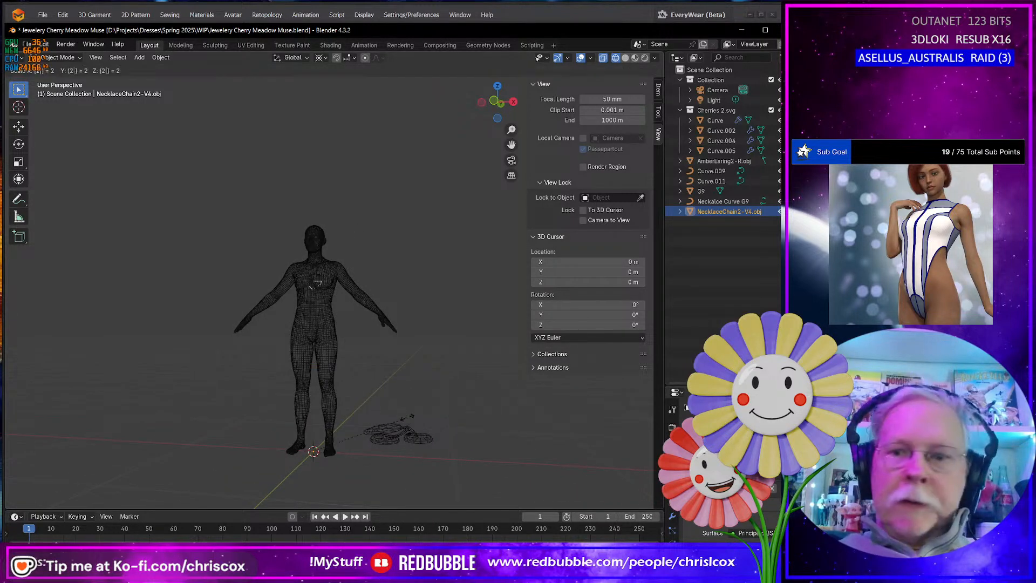
pyautogui.write('.43')
pyautogui.press('Return')
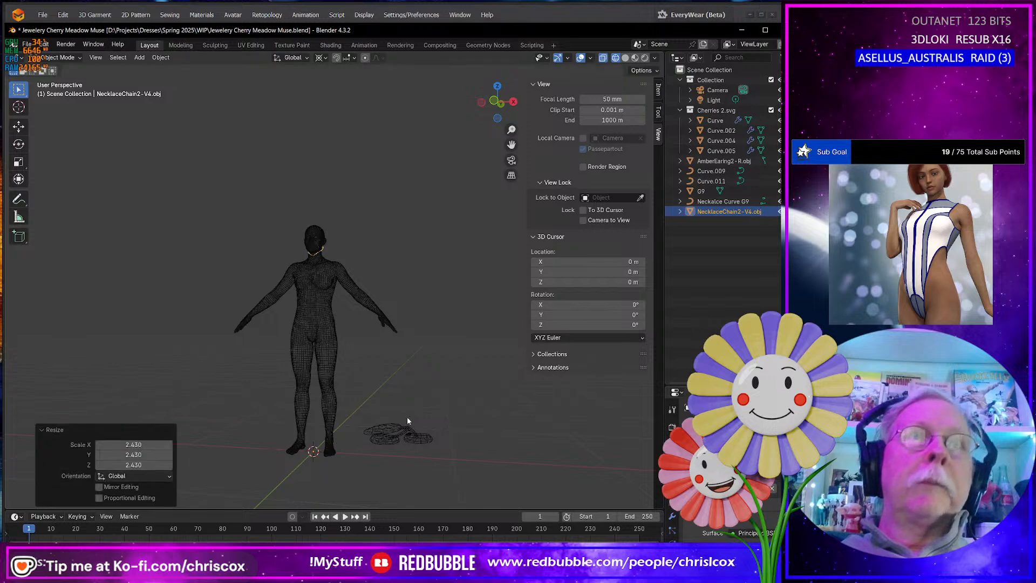
pyautogui.scroll(2, 394, 388)
pyautogui.scroll(3, 387, 372)
pyautogui.moveTo(367, 358); pyautogui.dragTo(406, 422, button='middle')
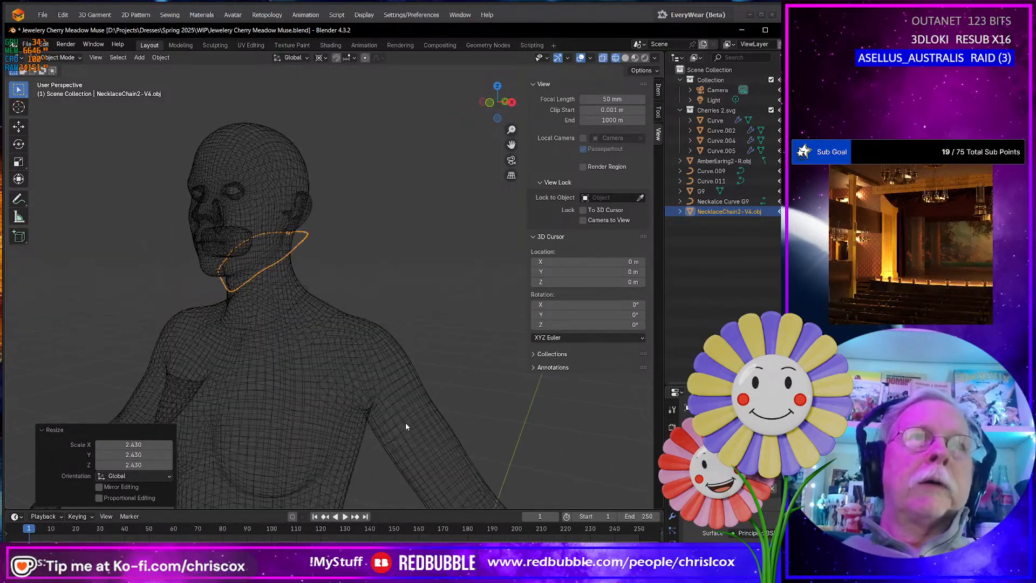
pyautogui.scroll(6, 270, 423)
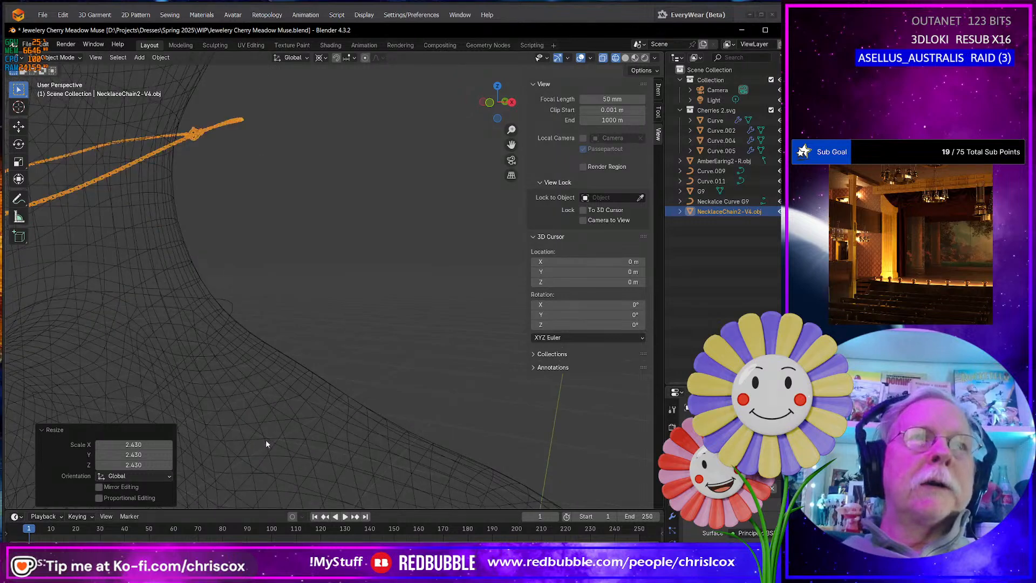
# Hide the G9 figure so only the necklace chain and the neckband curve are shown
pyautogui.scroll(-8, 266, 439)
pyautogui.keyDown('shift'); pyautogui.moveTo(287, 432); pyautogui.dragTo(312, 372, button='middle'); pyautogui.keyUp('shift')
pyautogui.click(308, 261)
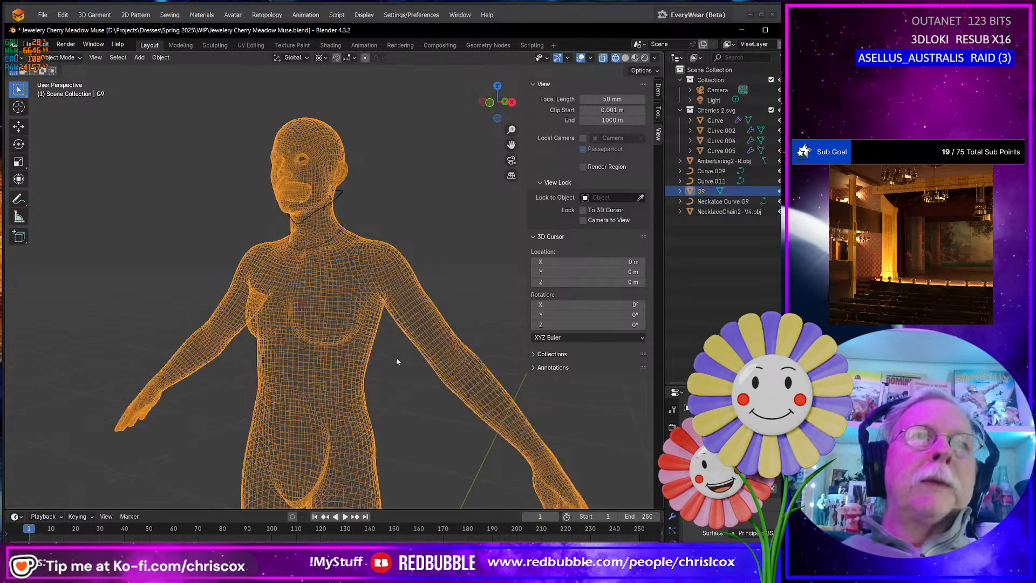
pyautogui.press('h')
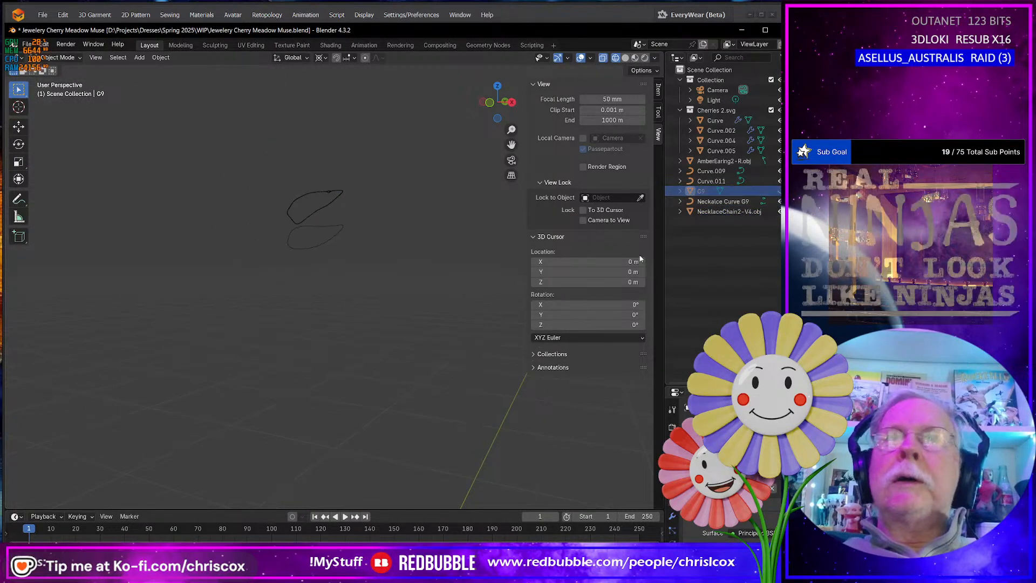
pyautogui.scroll(5, 354, 228)
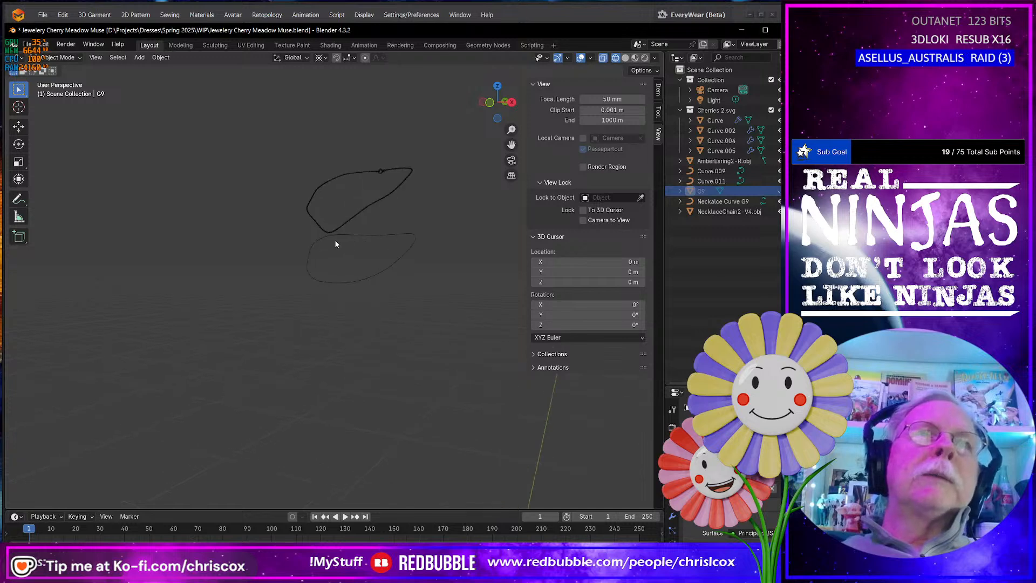
# Select one complete link at the front of the necklace chain and separate it into its own object
pyautogui.click(334, 156)
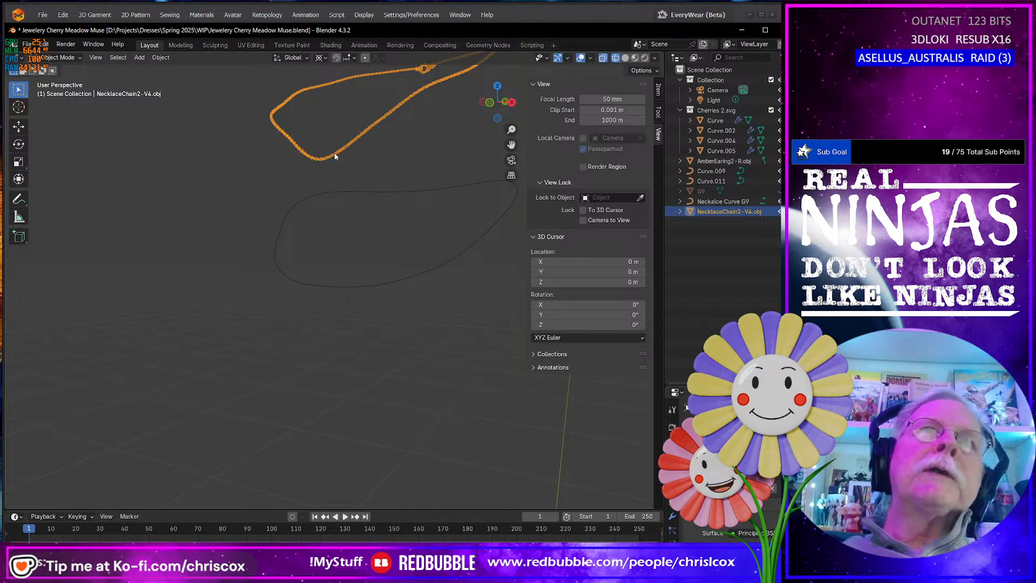
pyautogui.press('KP_Decimal')
pyautogui.scroll(6, 325, 303)
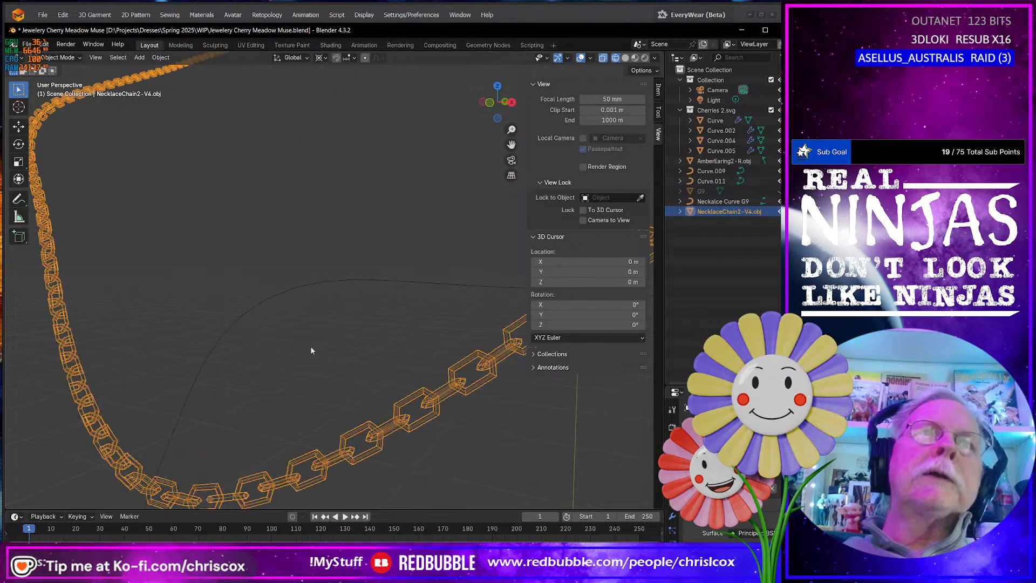
pyautogui.scroll(-5, 341, 336)
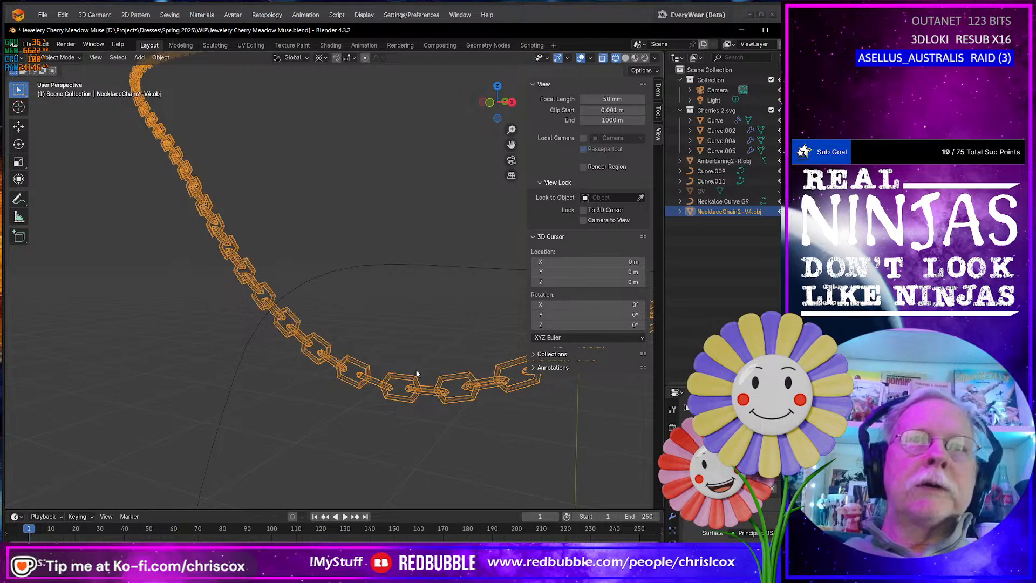
pyautogui.press('Tab')
pyautogui.press('l')
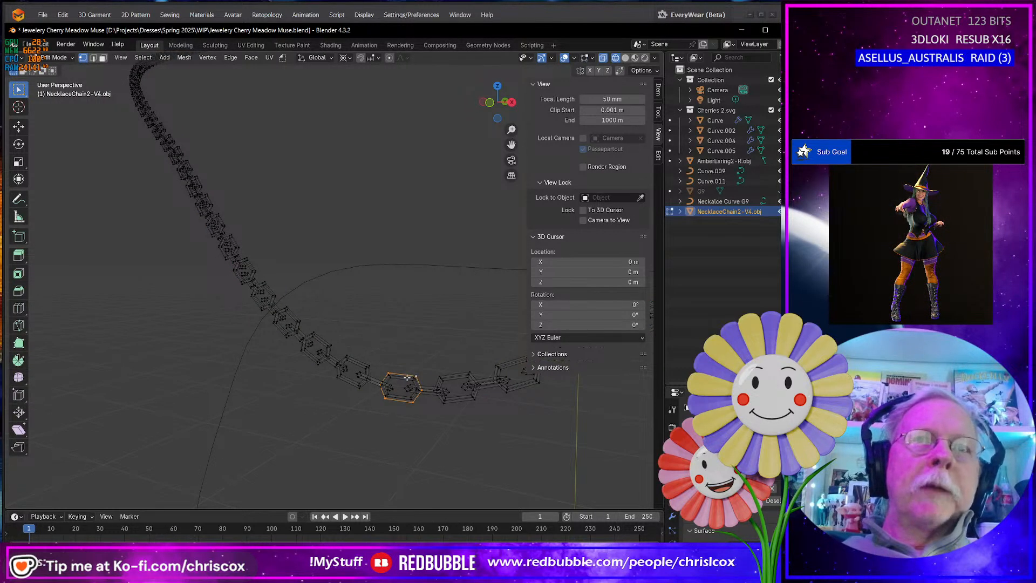
pyautogui.press('ctrl+KP_Add')
pyautogui.press('ctrl+KP_Add')
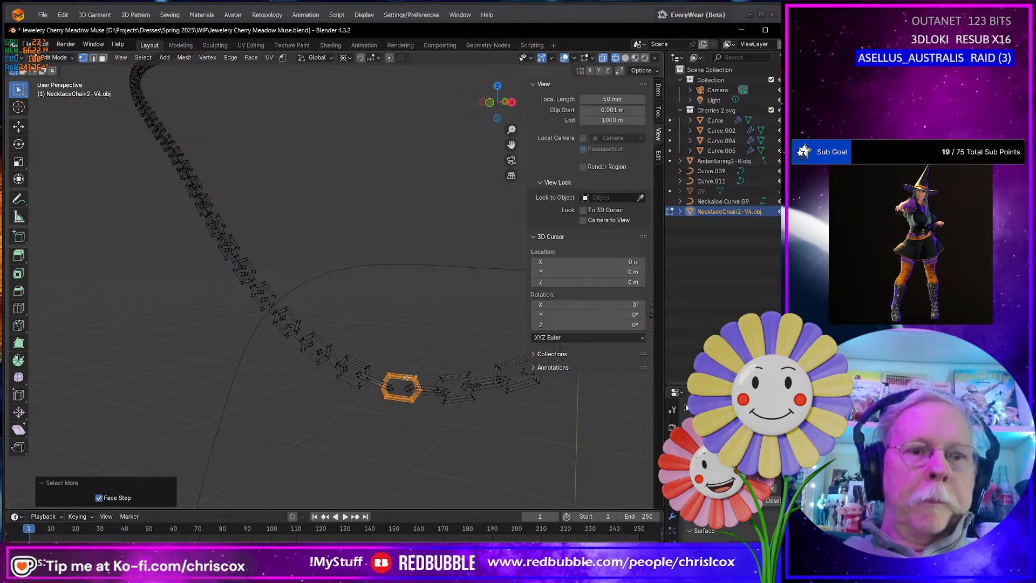
pyautogui.press('p')
pyautogui.click(407, 377)
pyautogui.scroll(-5, 407, 377)
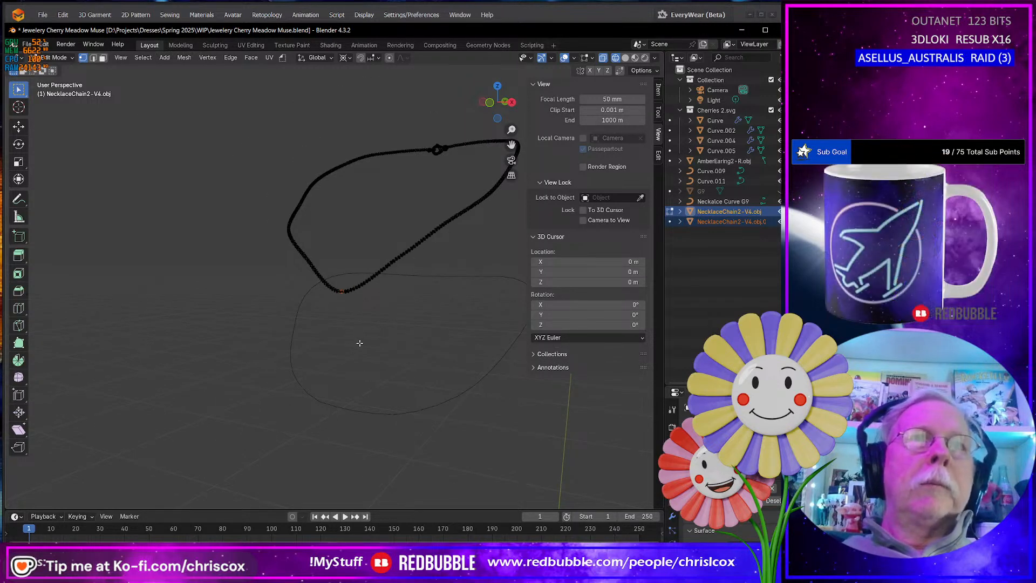
pyautogui.press('Tab')
# Select the separated chain link, set its origin to its geometry, and show its transform properties
pyautogui.click(347, 305)
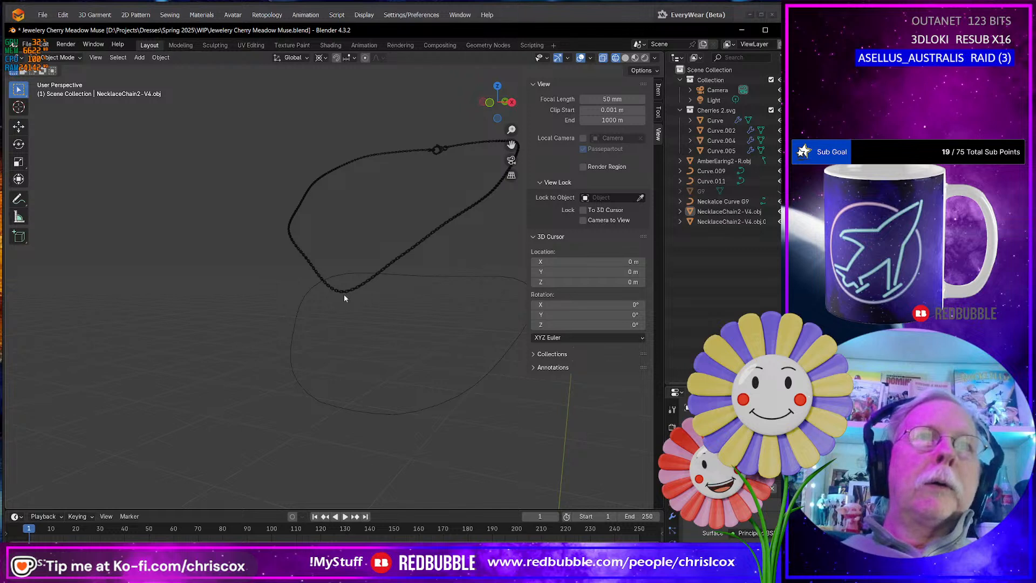
pyautogui.click(342, 291)
pyautogui.click(342, 293)
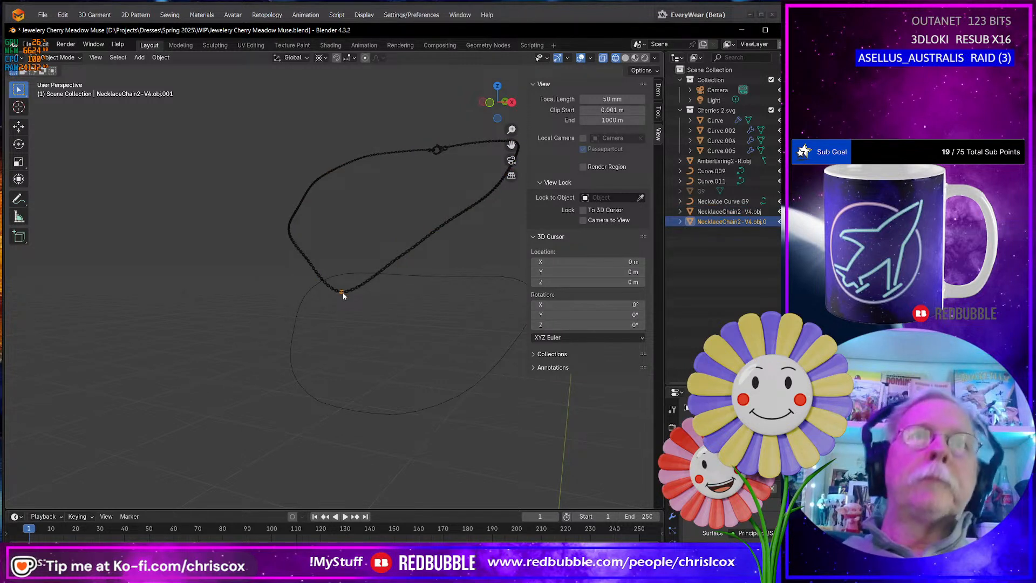
pyautogui.rightClick(342, 292)
pyautogui.moveTo(338, 335)
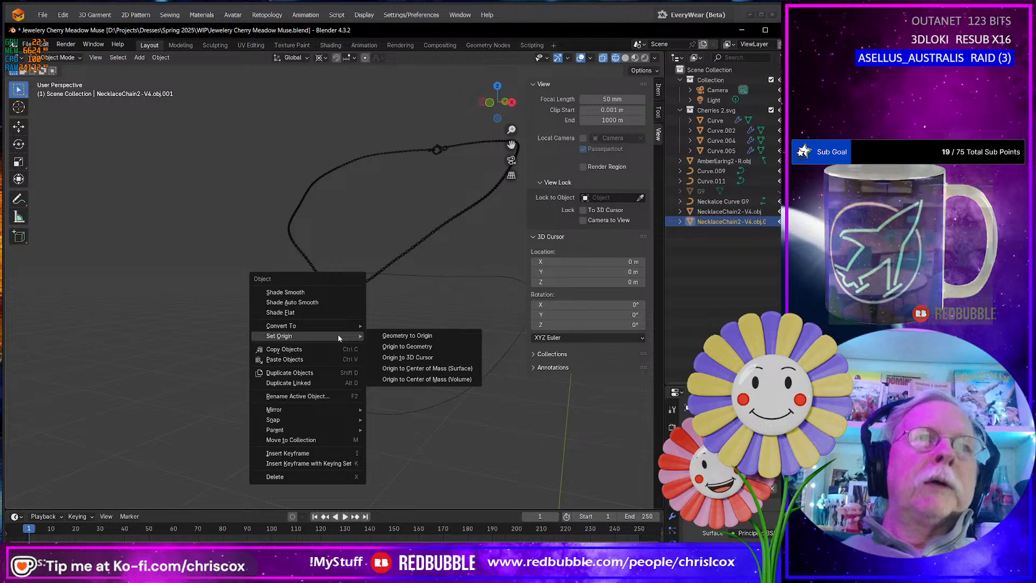
pyautogui.click(425, 346)
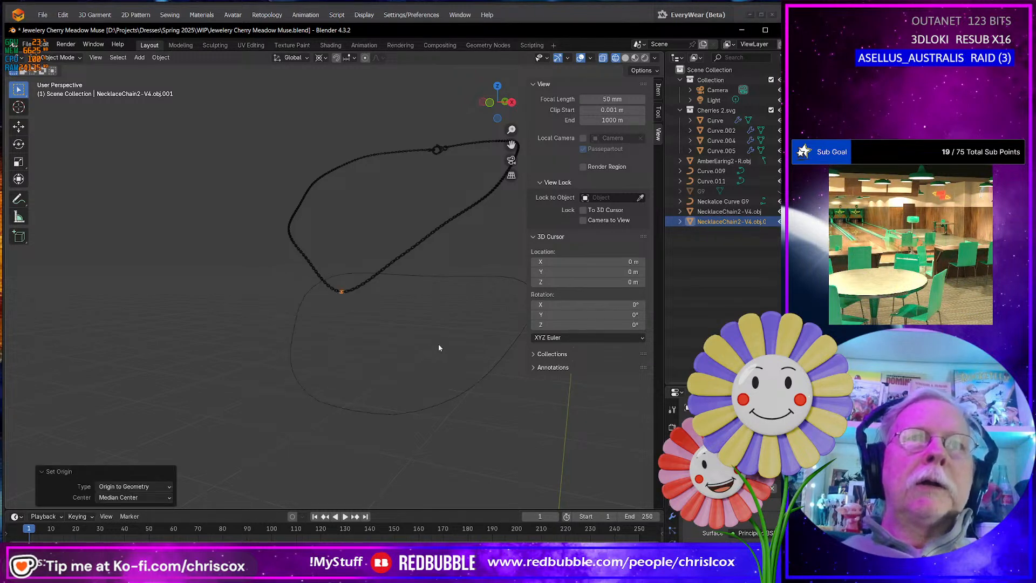
pyautogui.click(658, 90)
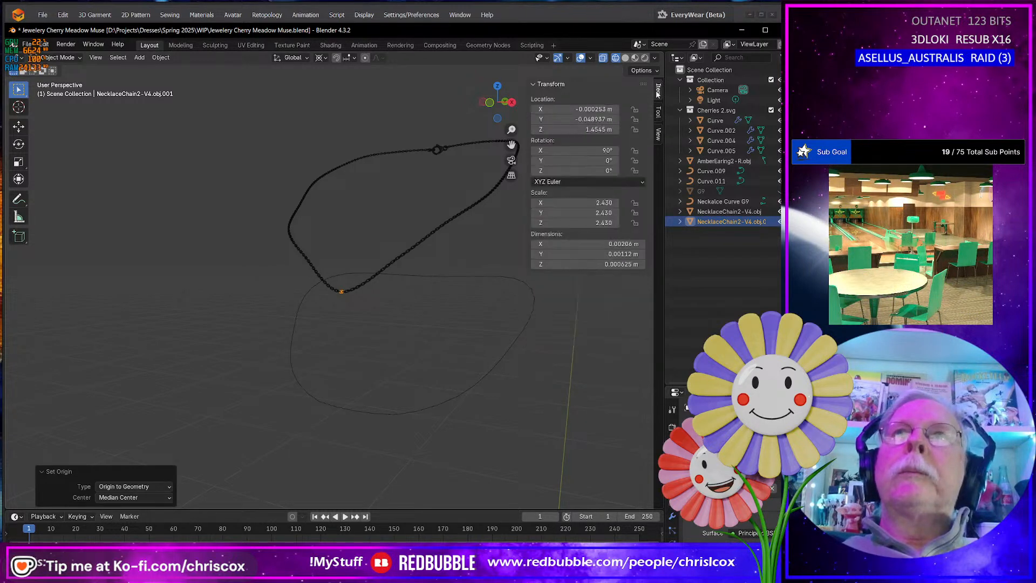
pyautogui.click(622, 244)
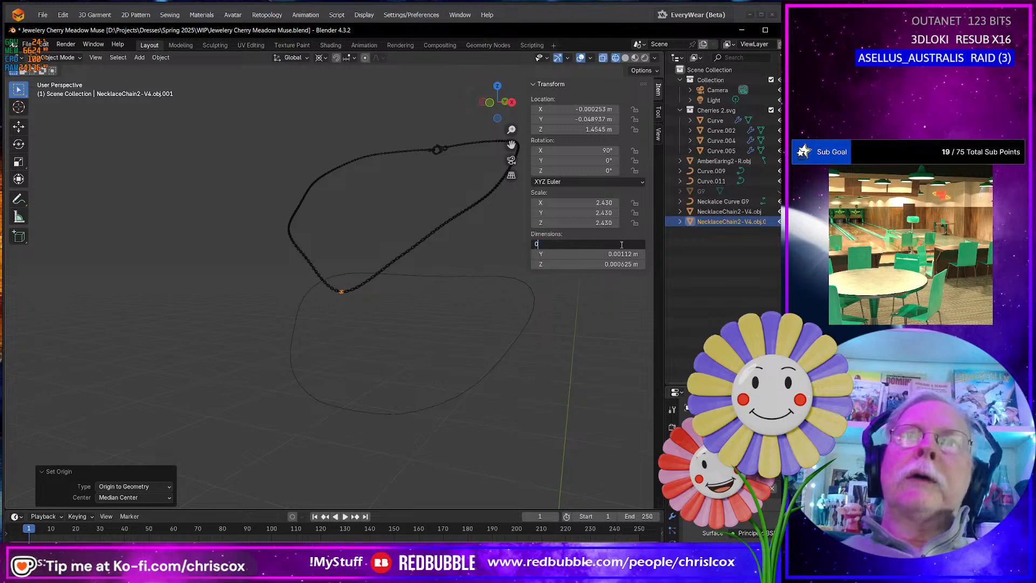
pyautogui.press('Return')
pyautogui.hotkey('ctrl', 'z')
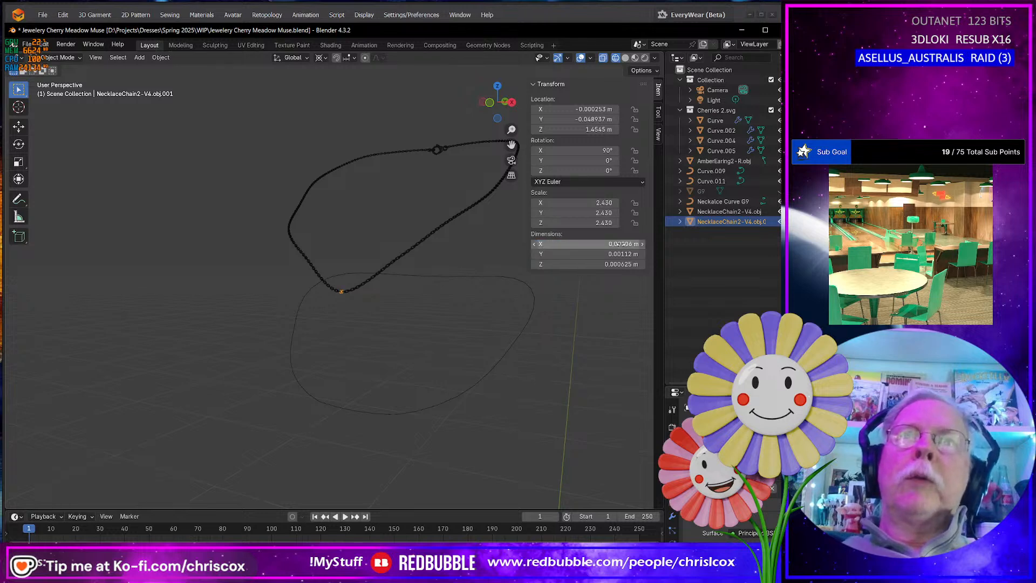
# Set the separated chain link's X, Y and Z location to 0 m
pyautogui.click(594, 109)
pyautogui.write('0')
pyautogui.press('Return')
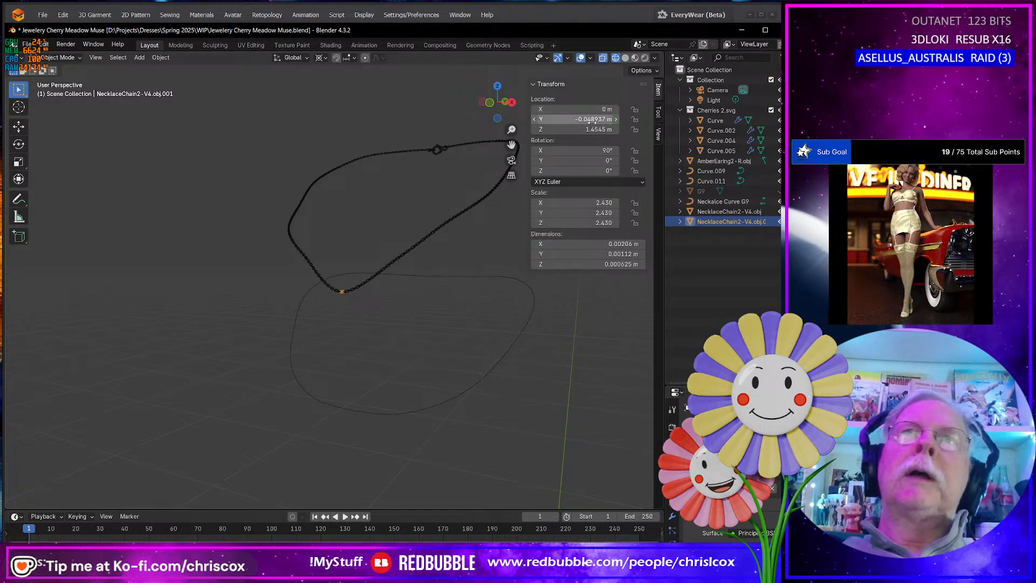
pyautogui.click(592, 119)
pyautogui.write('0')
pyautogui.press('Return')
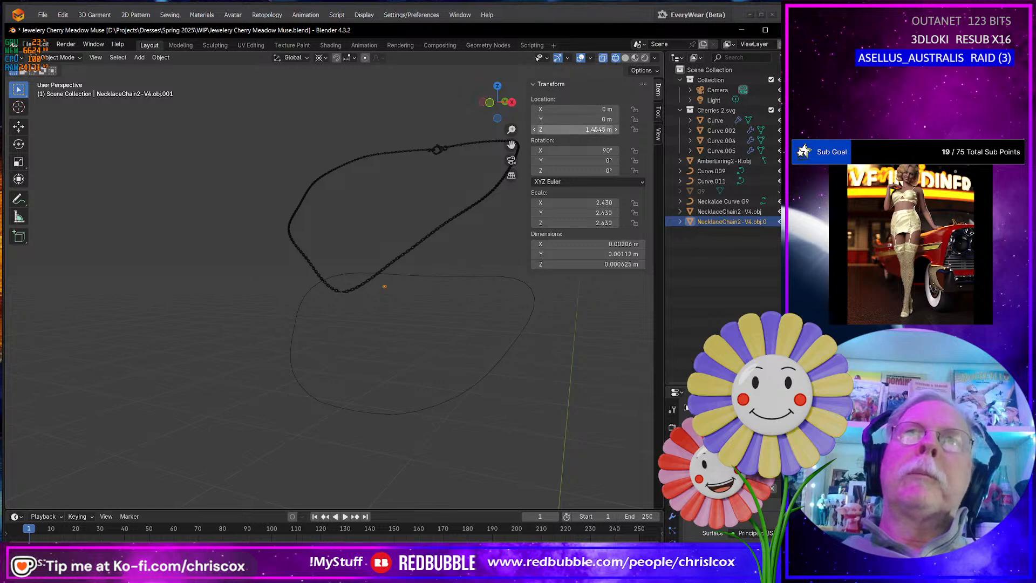
pyautogui.click(598, 129)
pyautogui.write('0')
pyautogui.press('Return')
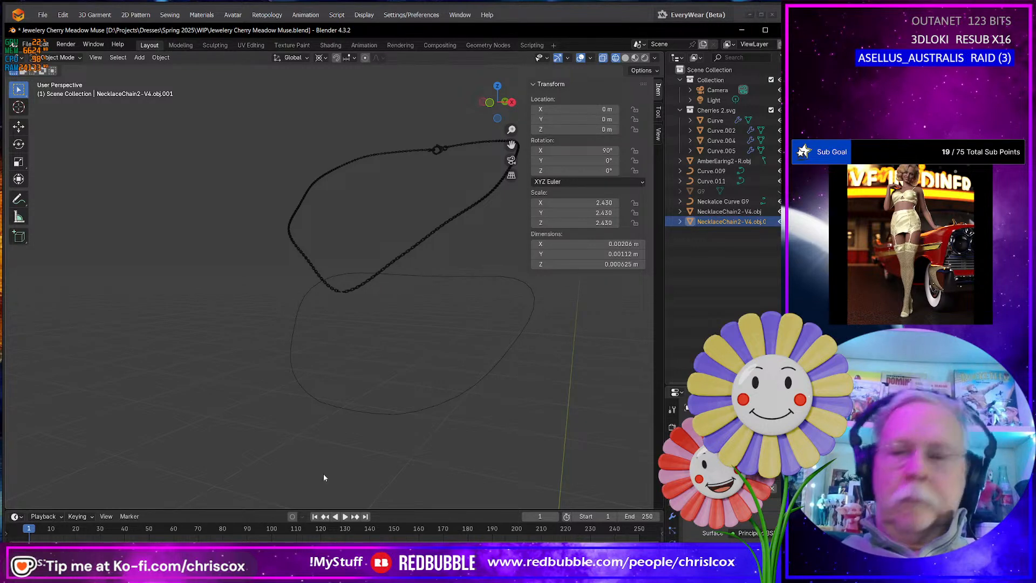
# Frame the chain link at the world origin and examine its tilt in the right orthographic view
pyautogui.press('KP_Decimal')
pyautogui.scroll(-4, 400, 377)
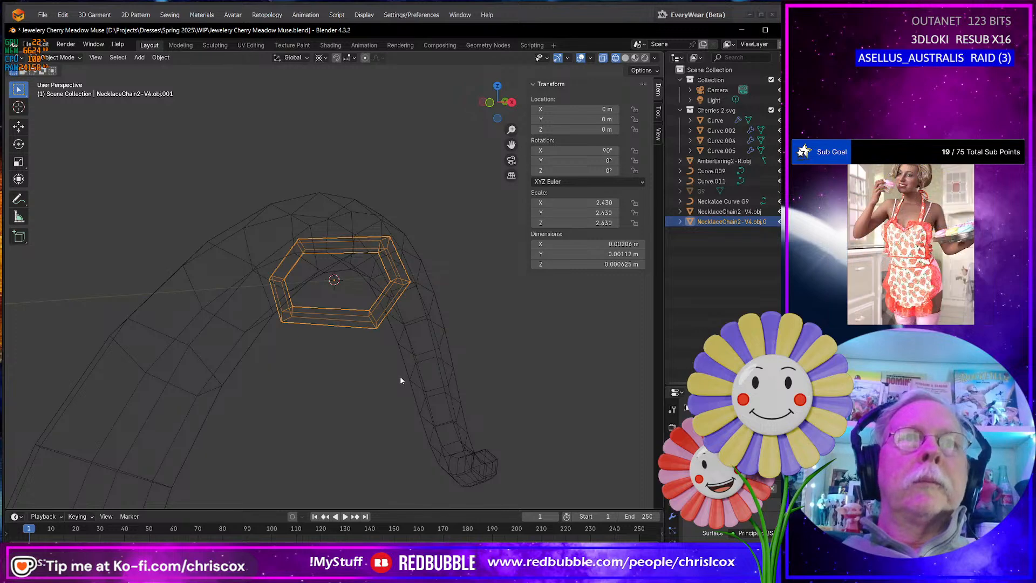
pyautogui.scroll(3, 400, 380)
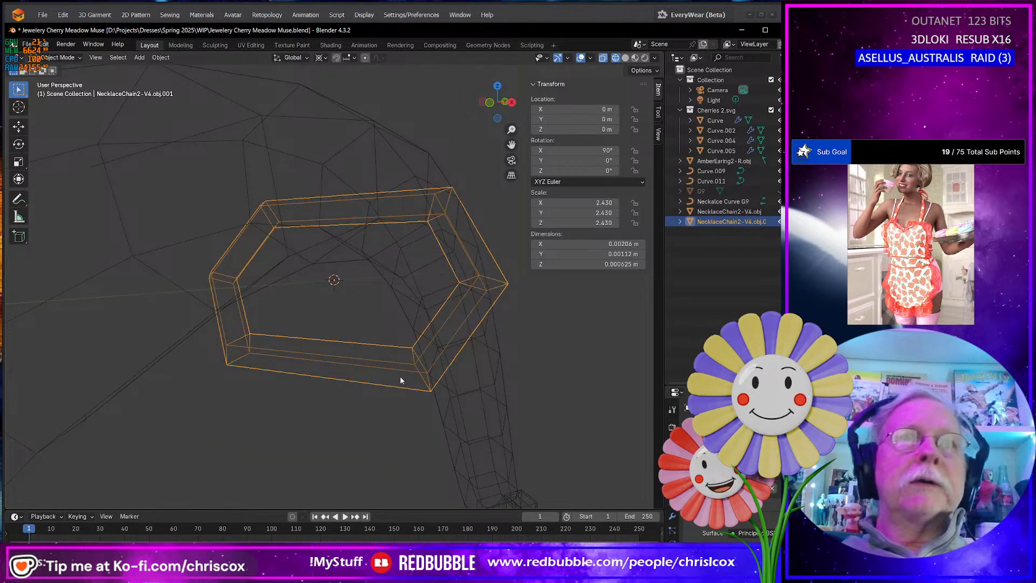
pyautogui.scroll(2, 389, 380)
pyautogui.moveTo(379, 381); pyautogui.dragTo(357, 379, button='middle')
pyautogui.press('KP_3')
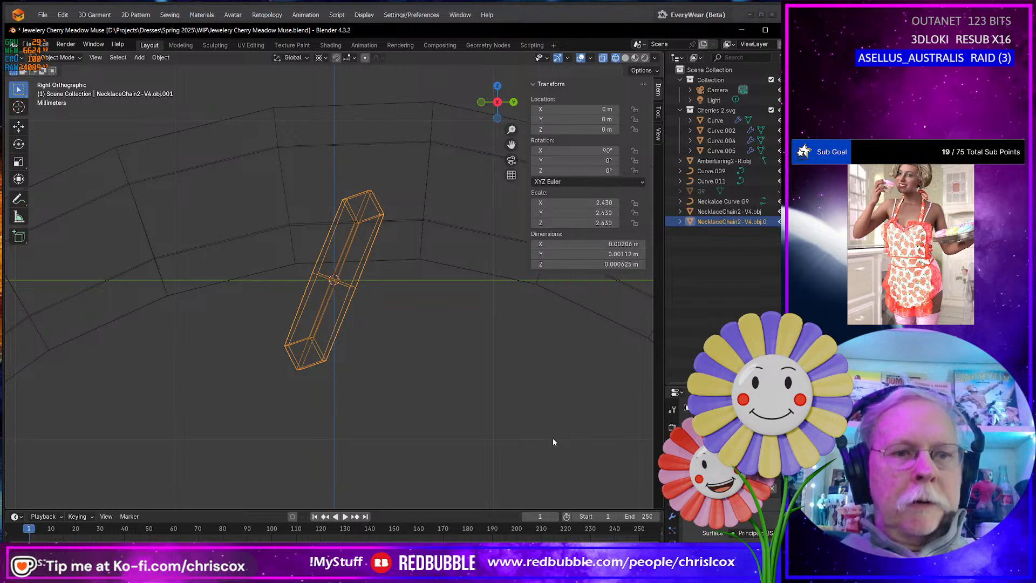
# Rotate the chain link about -21.7° in the right view and about -0.83° in the bottom view to align it with the axes
pyautogui.press('r')
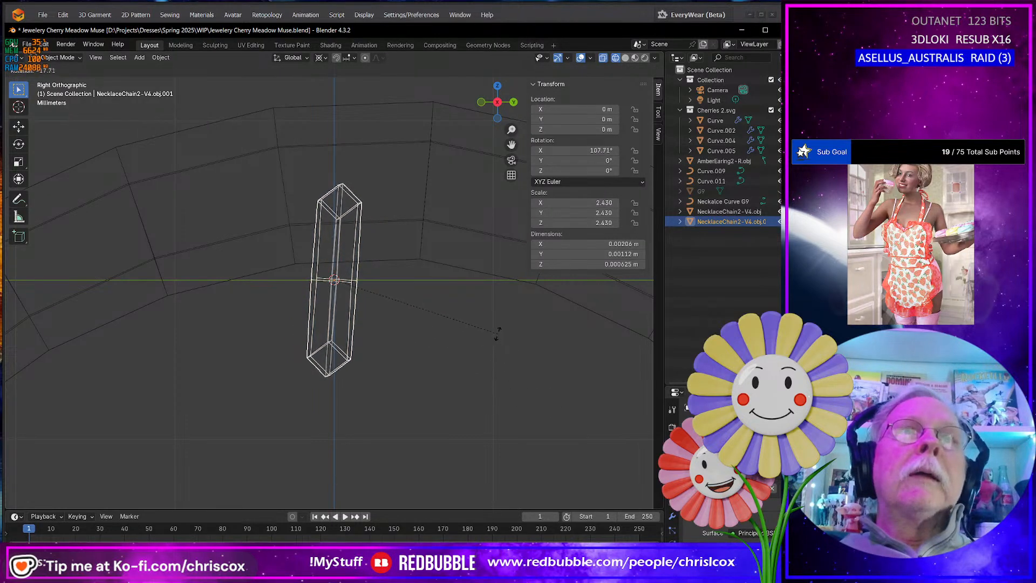
pyautogui.click(417, 300)
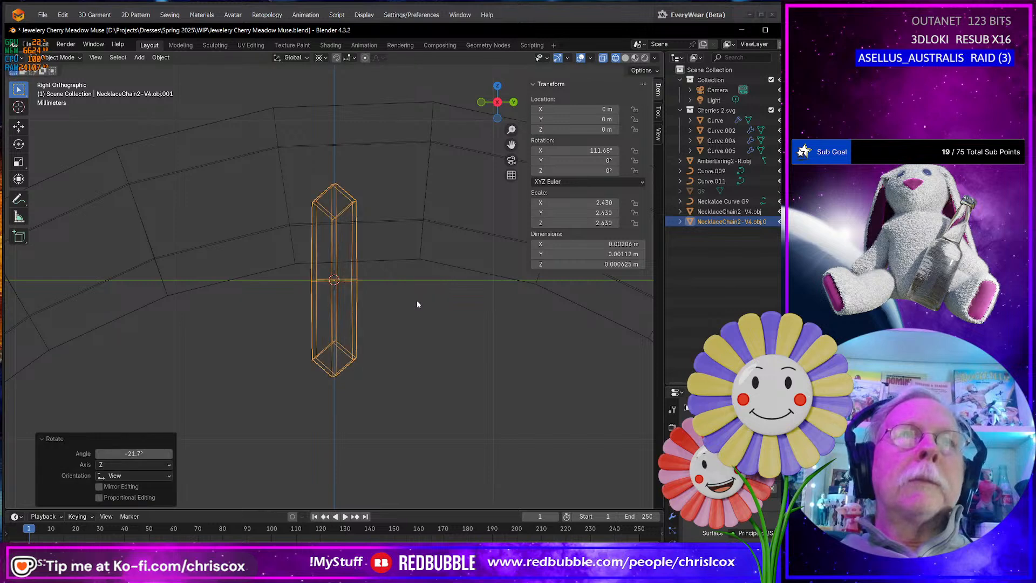
pyautogui.press('ctrl+KP_7')
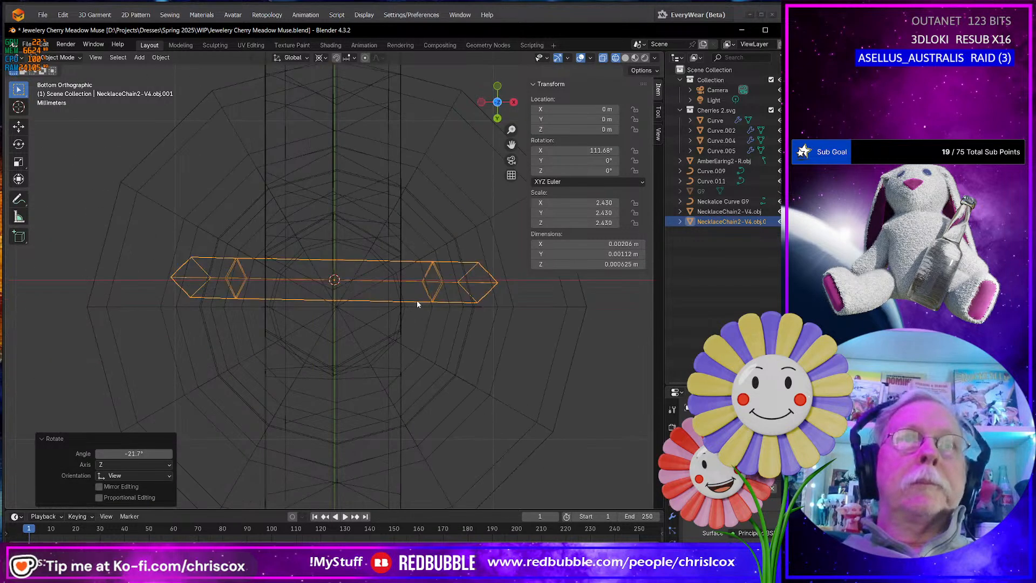
pyautogui.press('r')
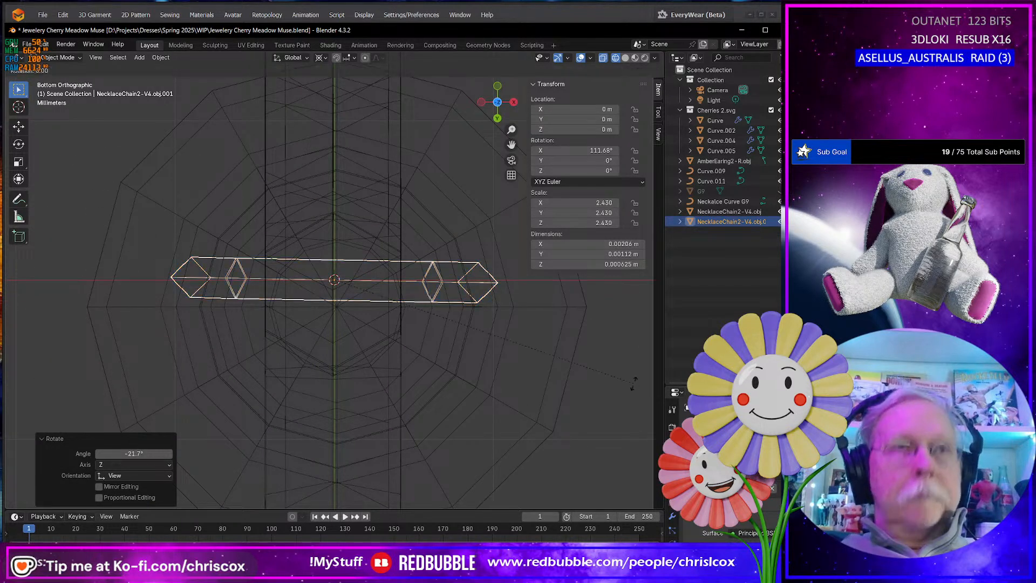
pyautogui.click(612, 295)
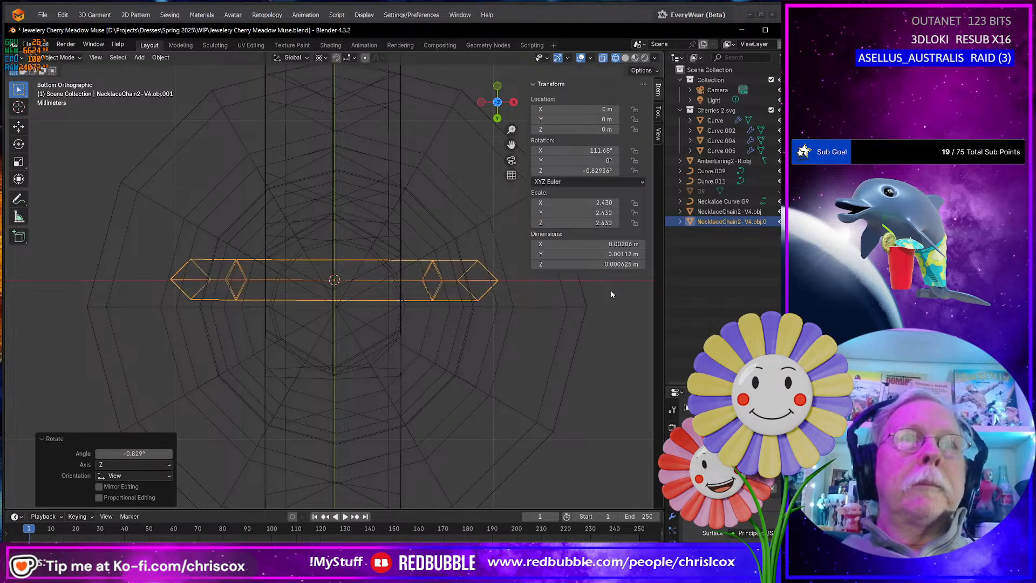
# Level the chain link along the X axis in the front view by rotating it about 0.42°
pyautogui.press('KP_1')
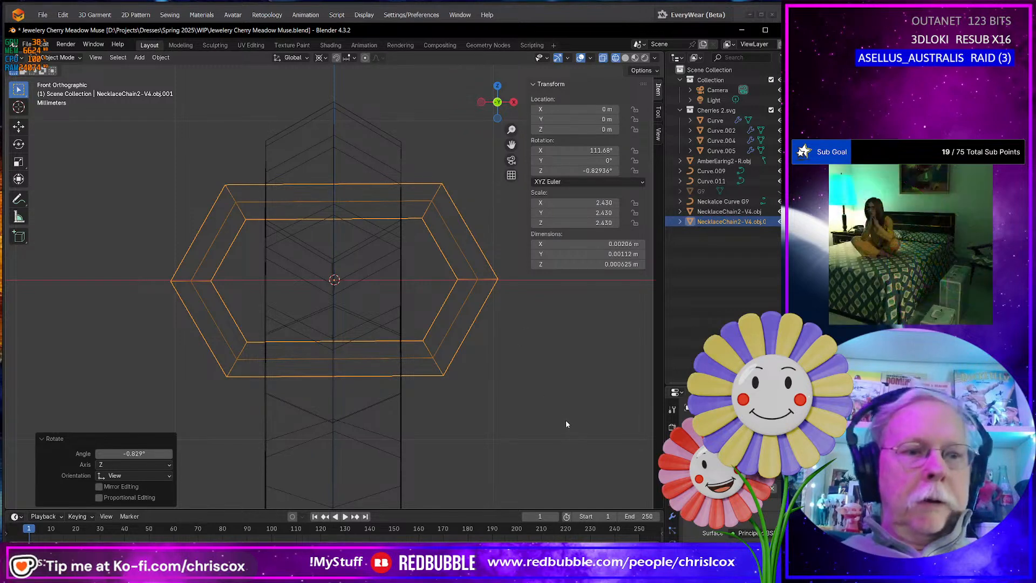
pyautogui.press('r')
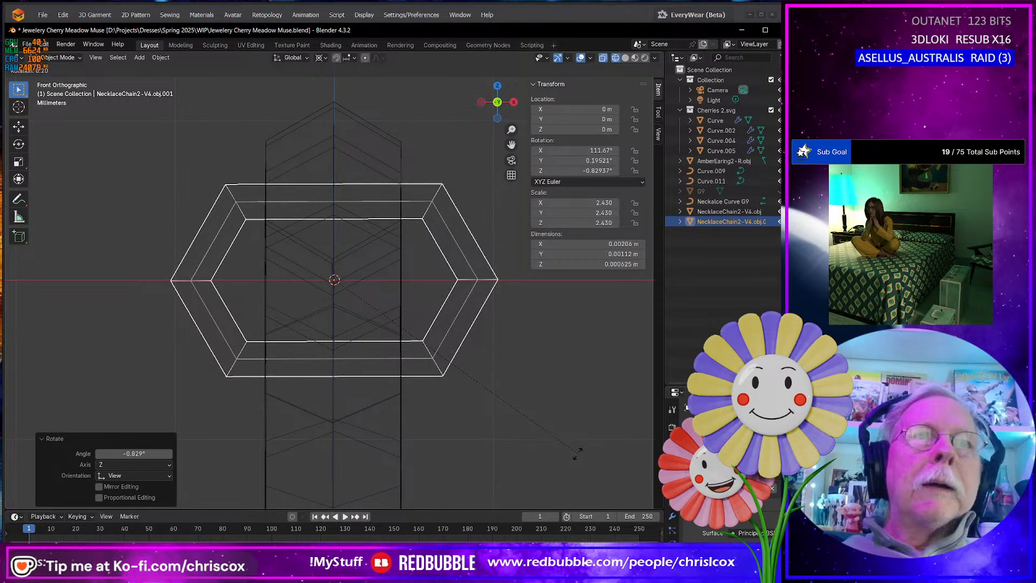
pyautogui.click(553, 478)
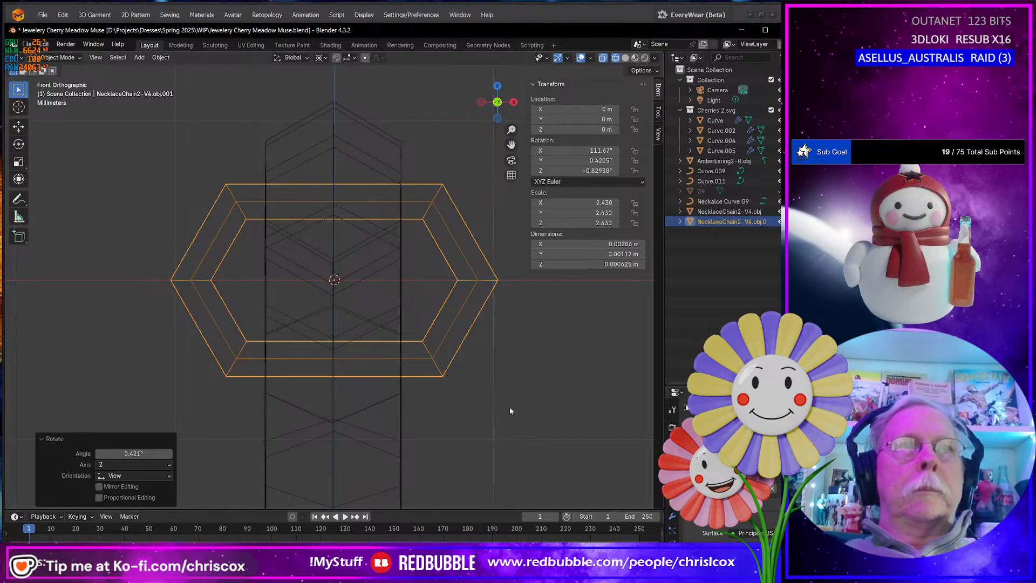
# Select the link's entire mesh in Edit Mode and scale it up uniformly by about 1.2
pyautogui.press('Tab')
pyautogui.press('a')
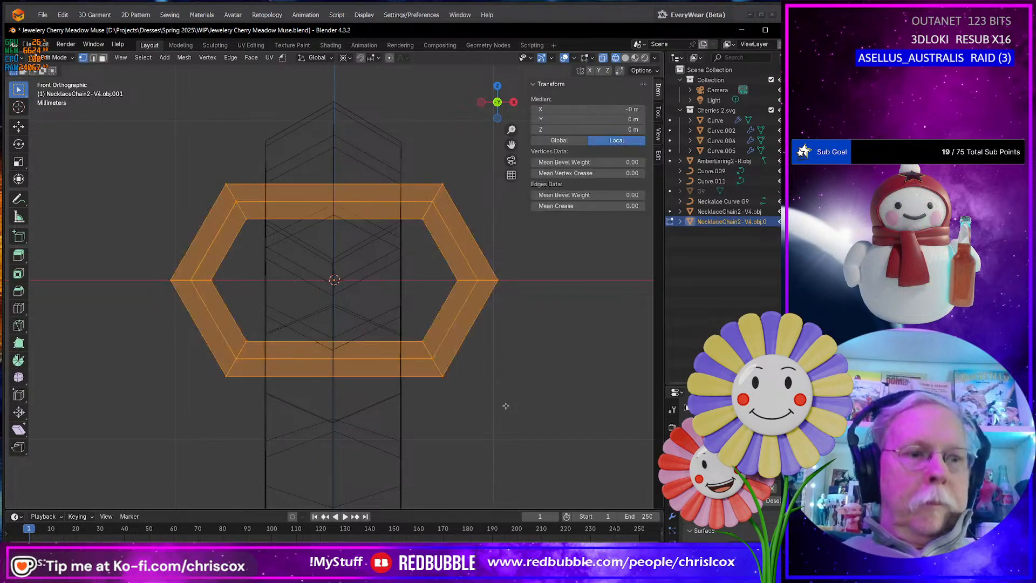
pyautogui.press('s')
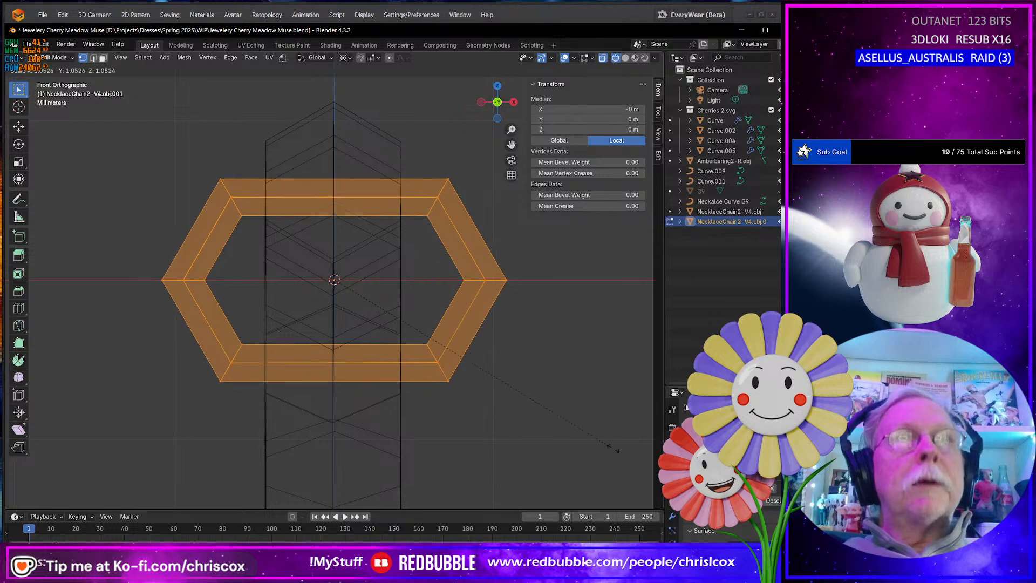
pyautogui.click(228, 150)
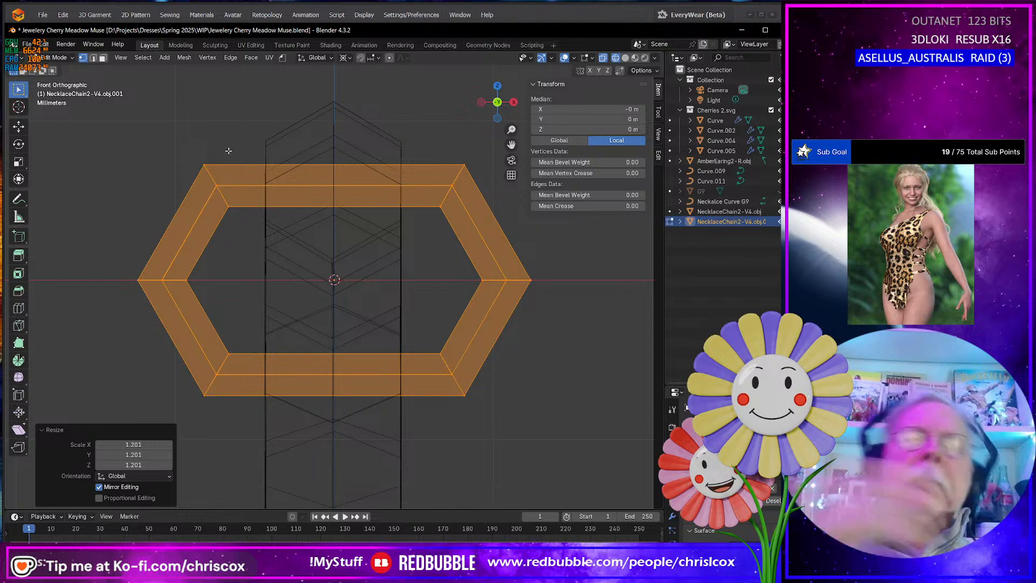
# Duplicate the link's mesh and move the copy about 0.001655 m along X so its end overlaps the original link
pyautogui.scroll(-10, 320, 229)
pyautogui.scroll(-3, 320, 228)
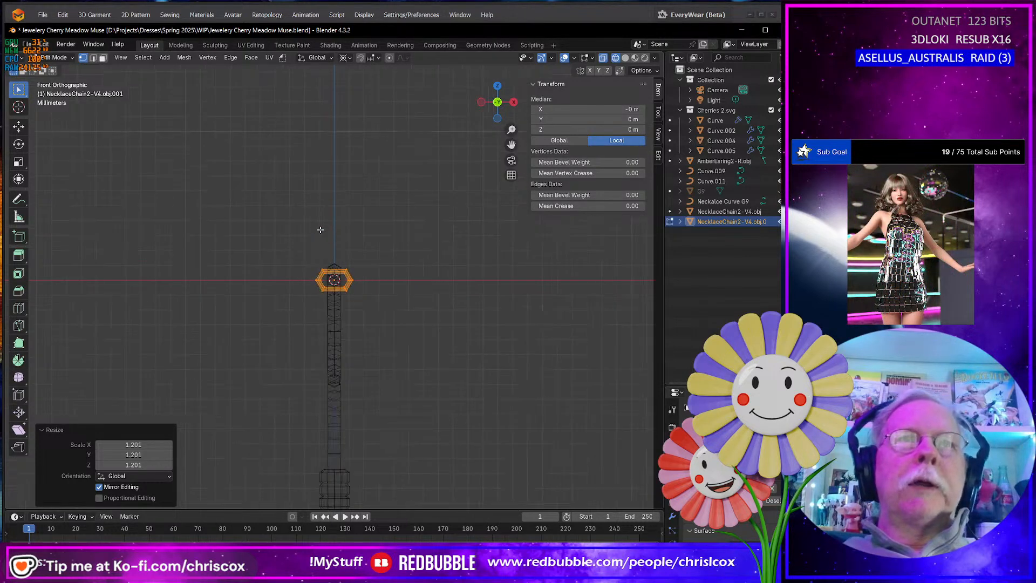
pyautogui.keyDown('shift'); pyautogui.moveTo(320, 232); pyautogui.dragTo(318, 264, button='middle'); pyautogui.keyUp('shift')
pyautogui.scroll(3, 319, 266)
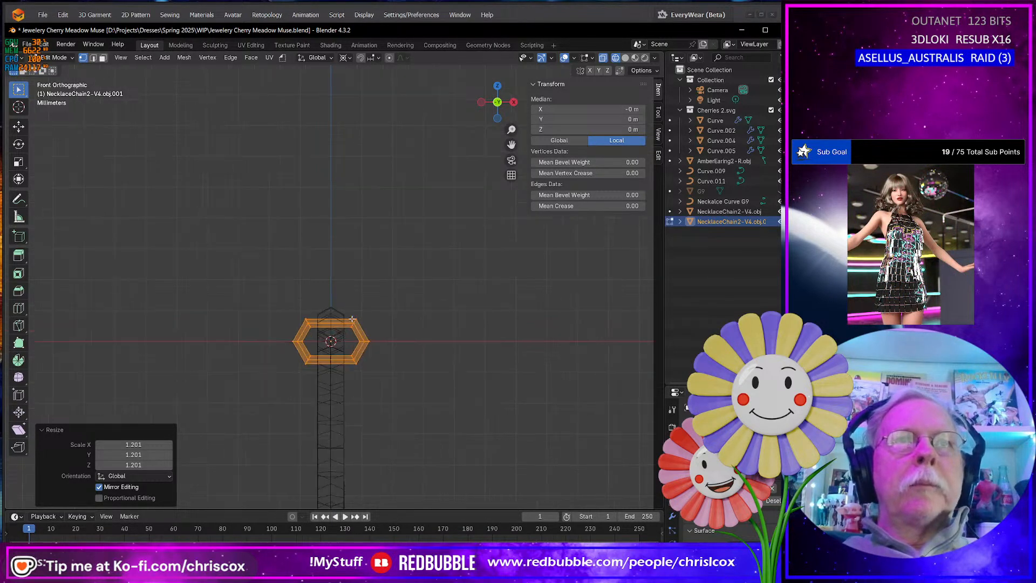
pyautogui.scroll(3, 350, 318)
pyautogui.keyDown('shift'); pyautogui.moveTo(331, 318); pyautogui.dragTo(321, 266, button='middle'); pyautogui.keyUp('shift')
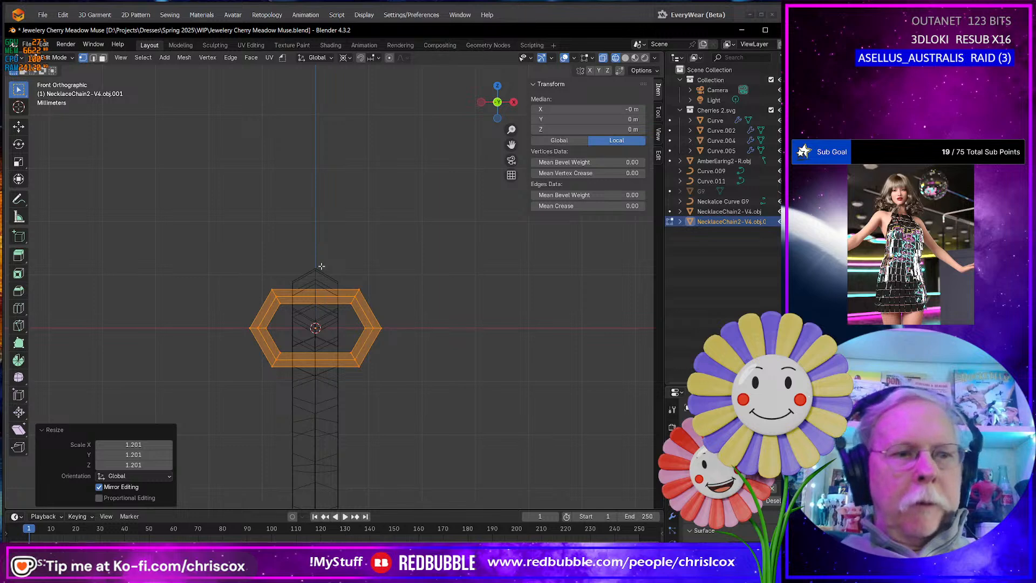
pyautogui.hotkey('shift', 'd')
pyautogui.press('Escape')
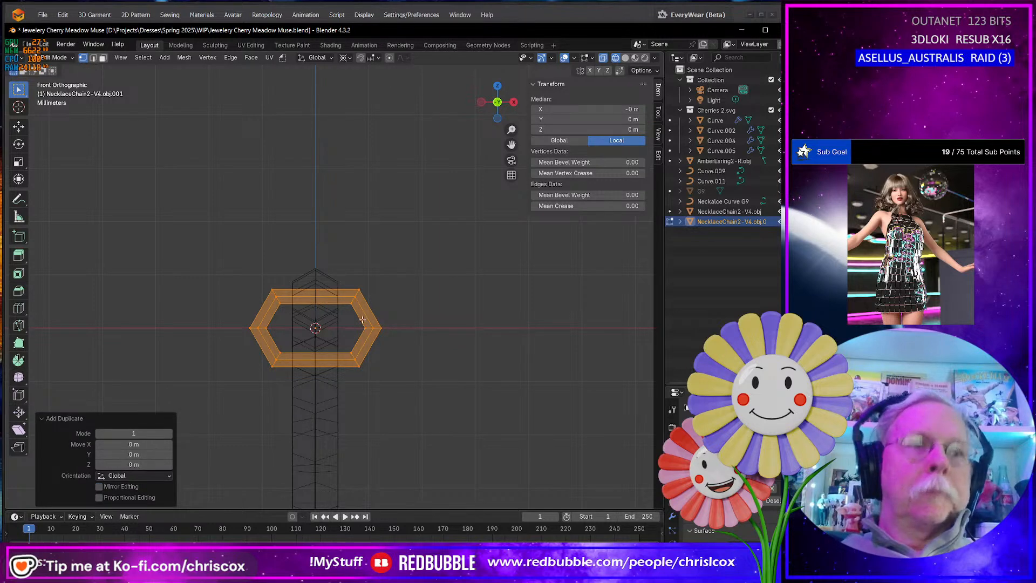
pyautogui.press('g')
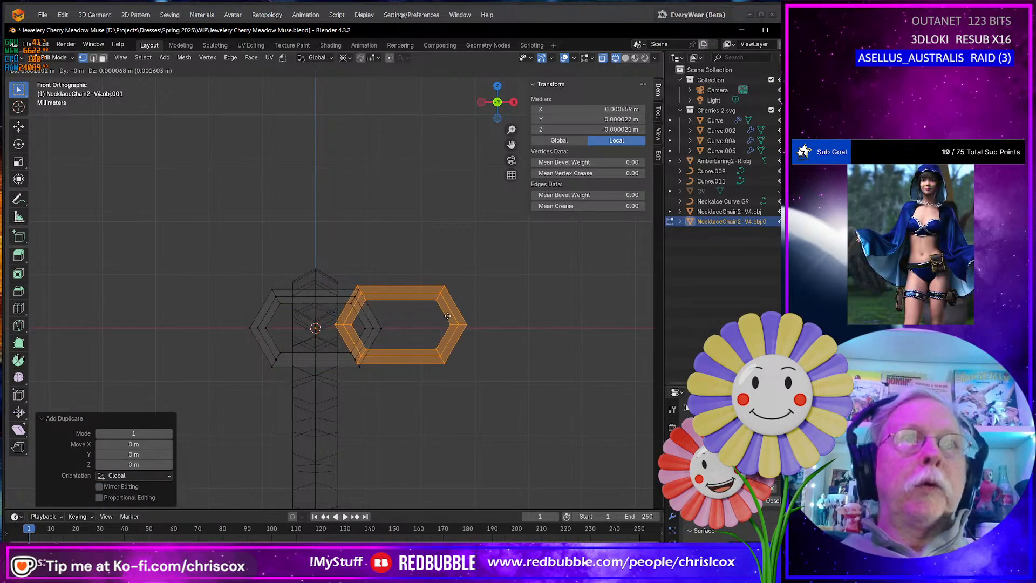
pyautogui.press('Escape')
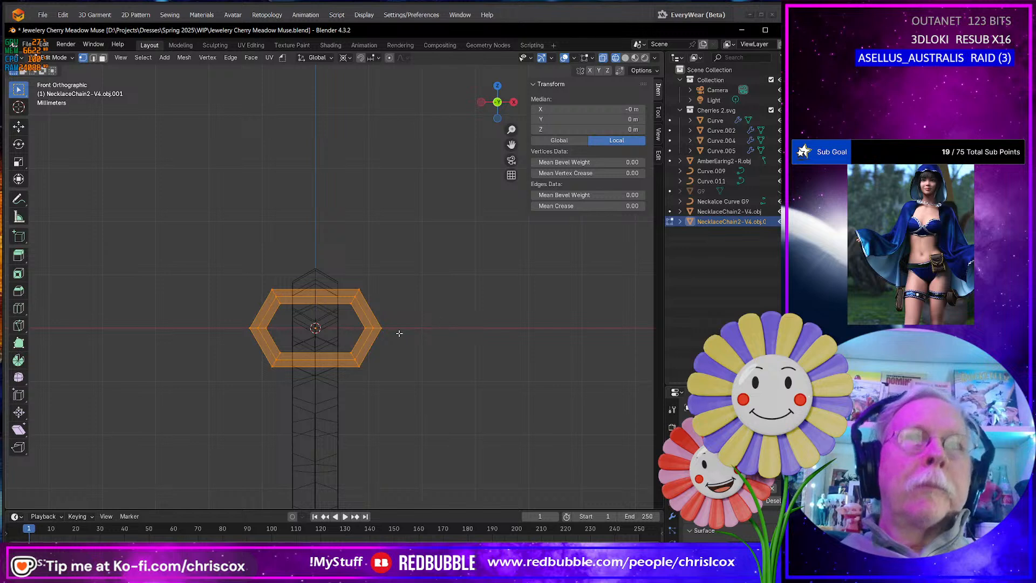
pyautogui.press('g')
pyautogui.press('x')
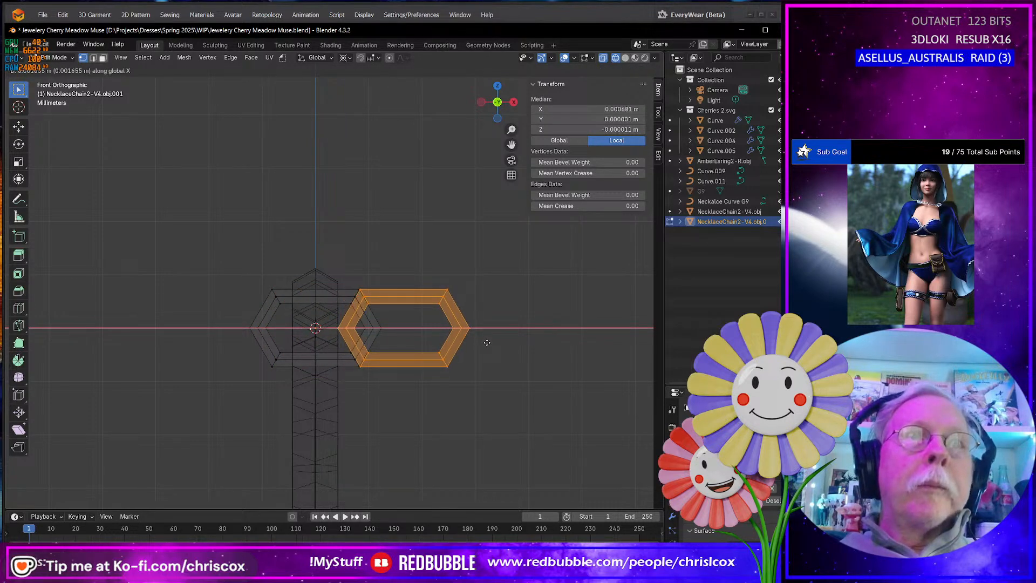
pyautogui.click(486, 343)
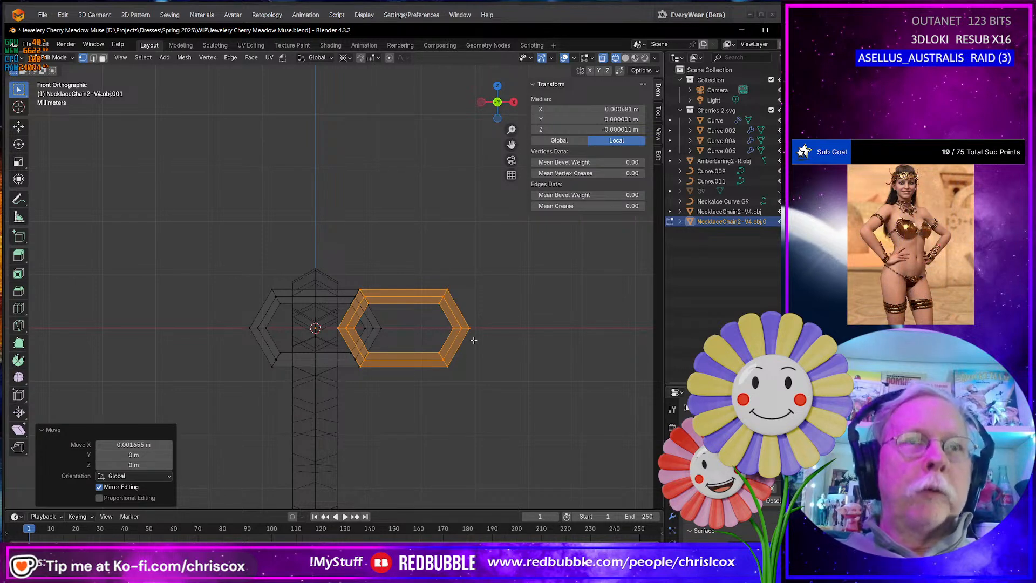
# Rotate the duplicated link 90° about the global X axis
pyautogui.press('r')
pyautogui.press('x')
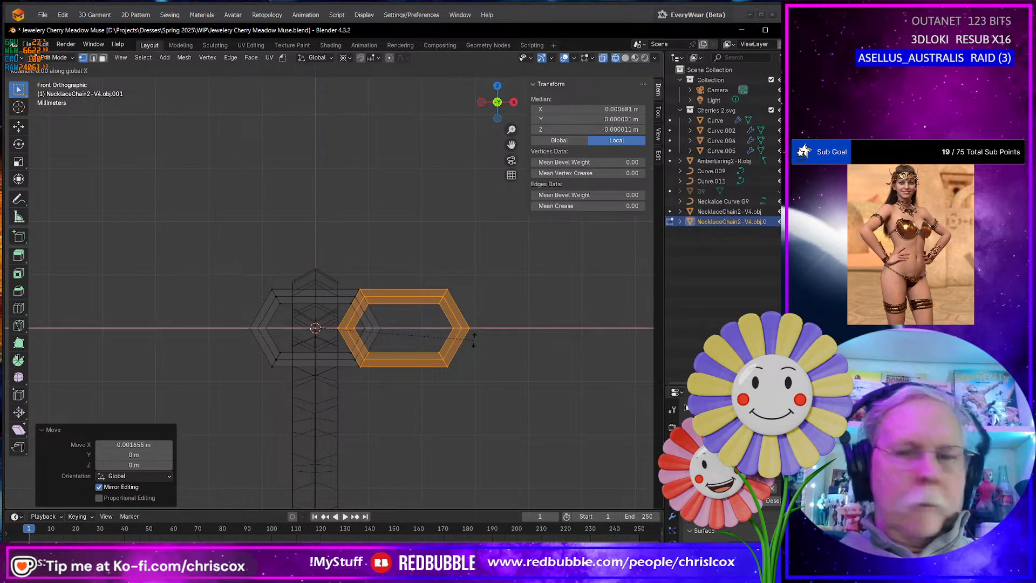
pyautogui.press('9')
pyautogui.press('0')
pyautogui.press('Return')
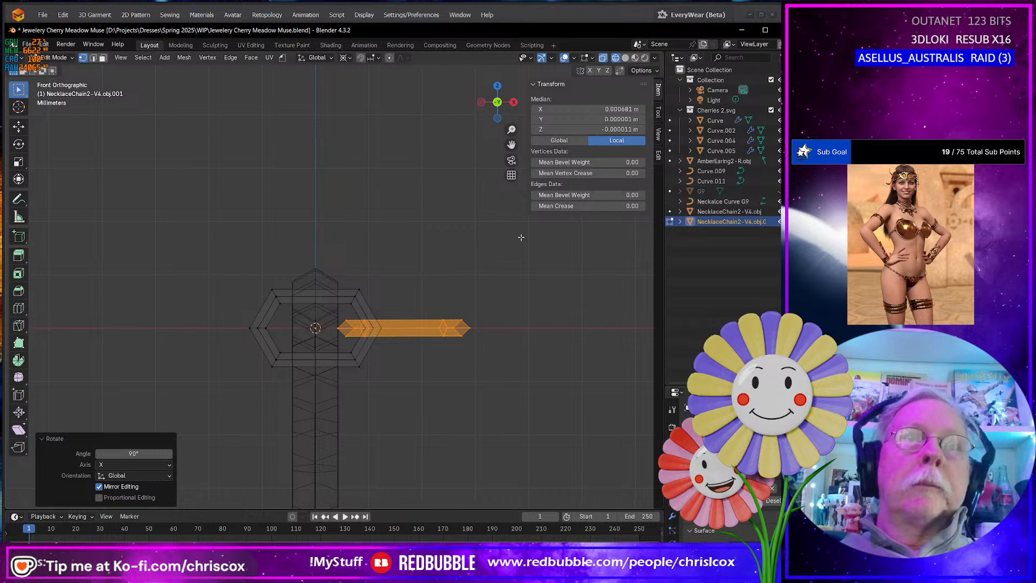
# Return to Object Mode and add an Array modifier to the two-link chain piece
pyautogui.scroll(-6, 411, 353)
pyautogui.moveTo(408, 331); pyautogui.dragTo(436, 343, button='middle')
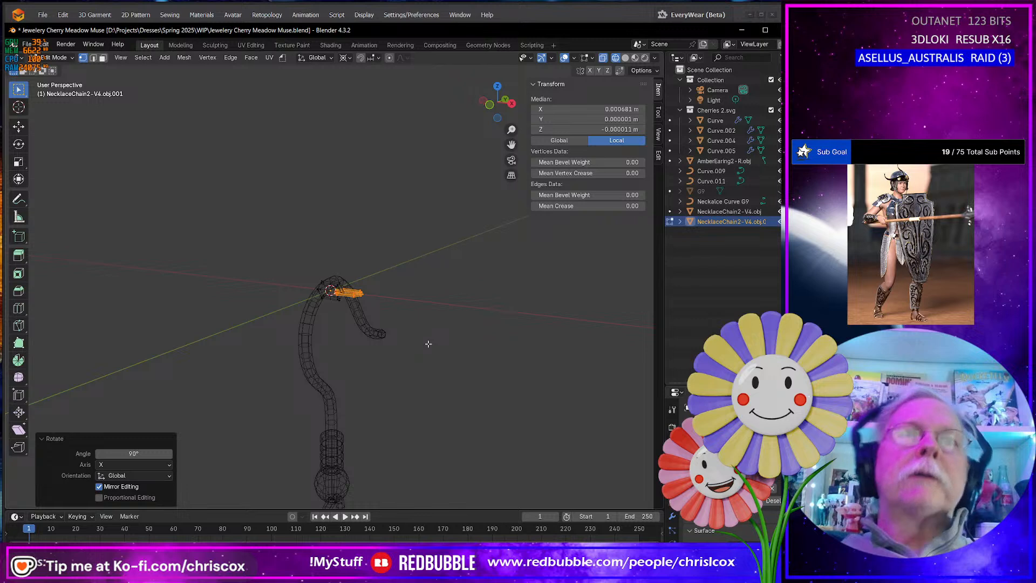
pyautogui.press('Tab')
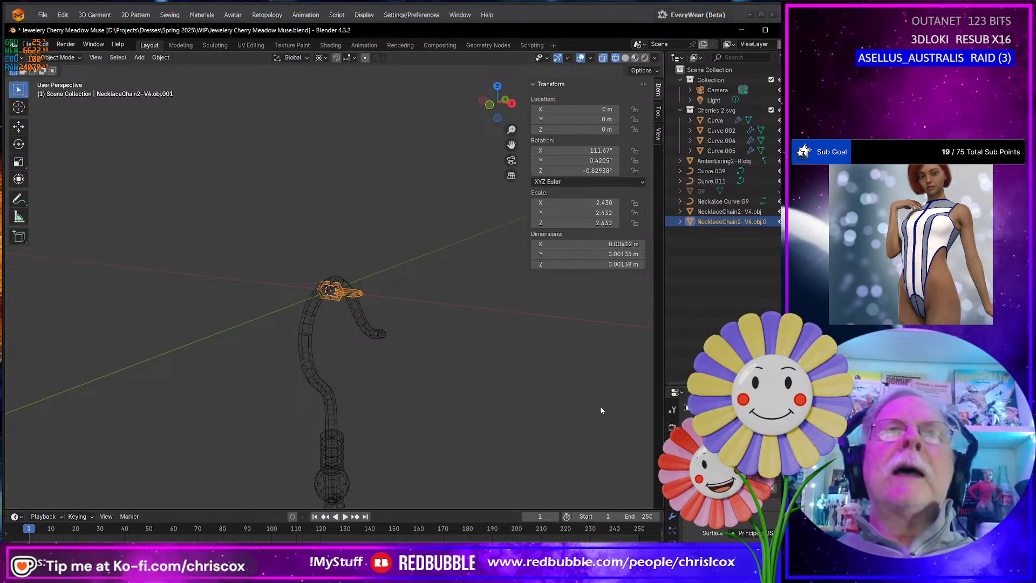
pyautogui.click(673, 517)
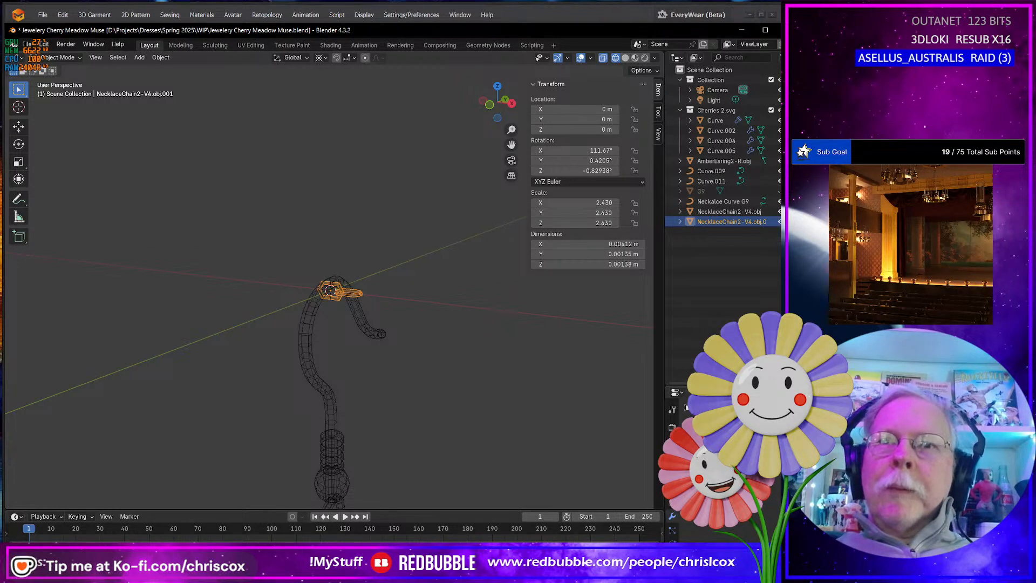
pyautogui.click(696, 425)
pyautogui.moveTo(647, 476)
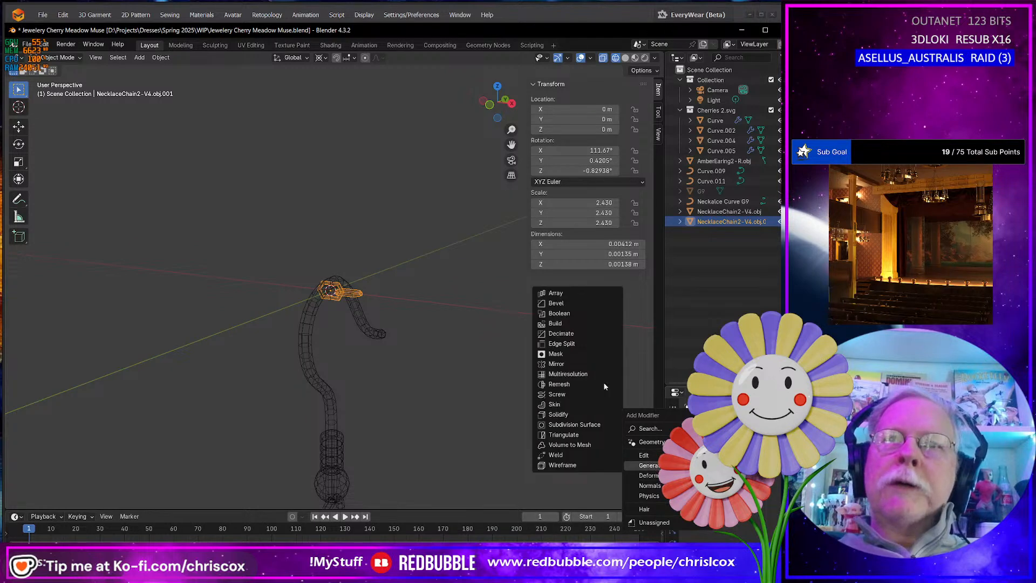
pyautogui.click(565, 296)
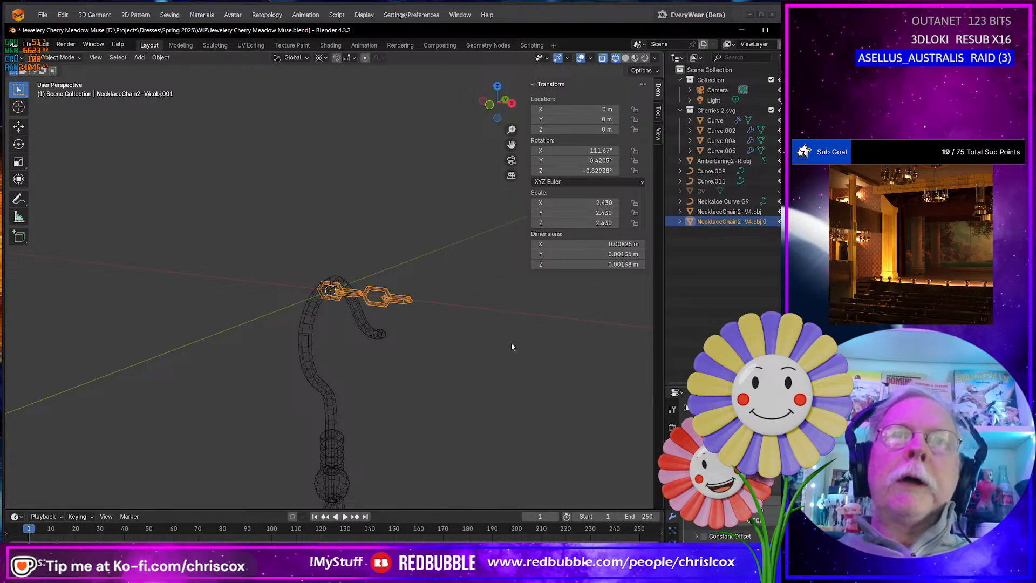
pyautogui.moveTo(478, 399); pyautogui.dragTo(507, 417, button='middle')
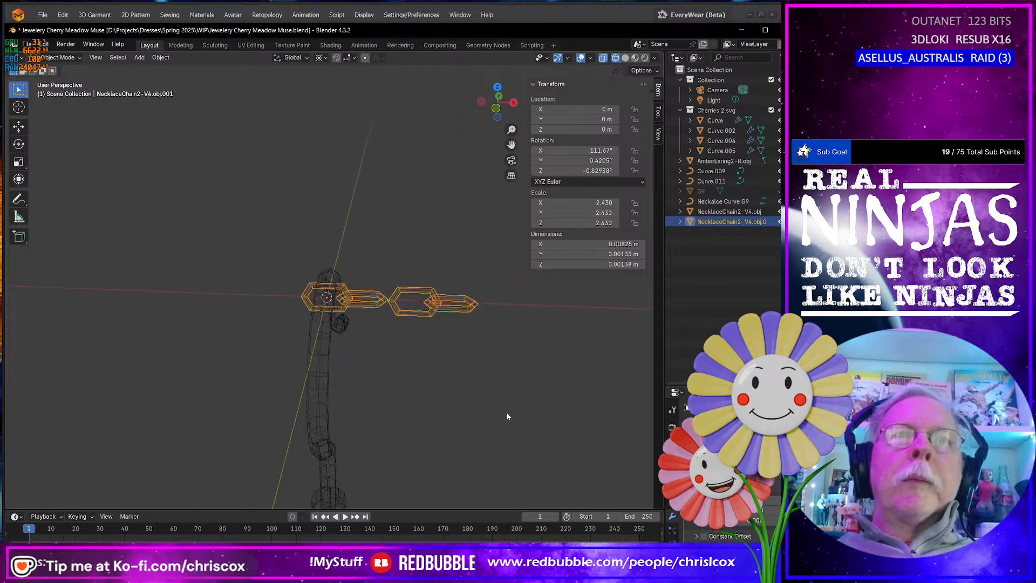
# Tighten the link spacing of the duplicated chain's array by setting its X offset factor to 0.85
pyautogui.scroll(3, 507, 416)
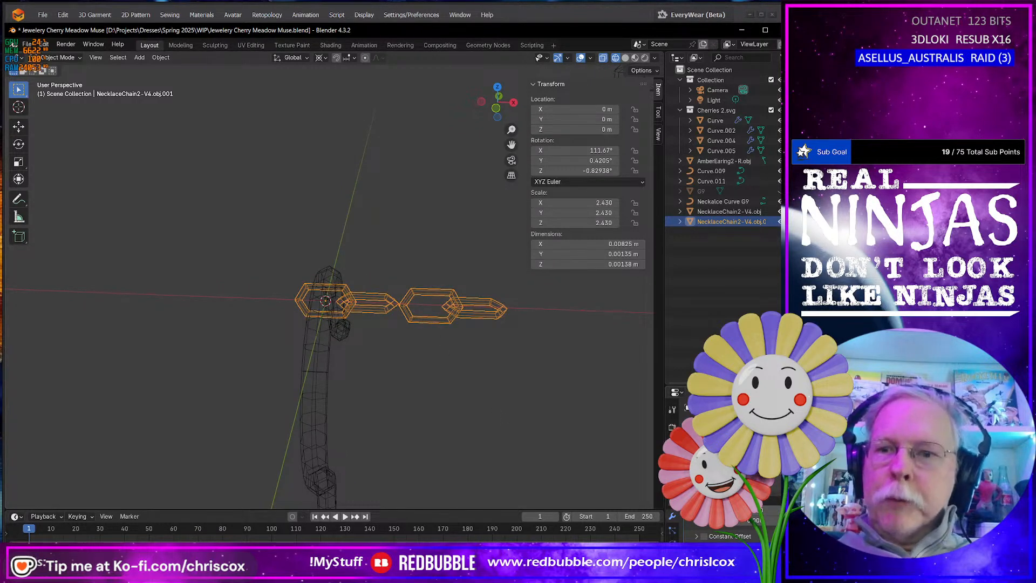
pyautogui.click(732, 501)
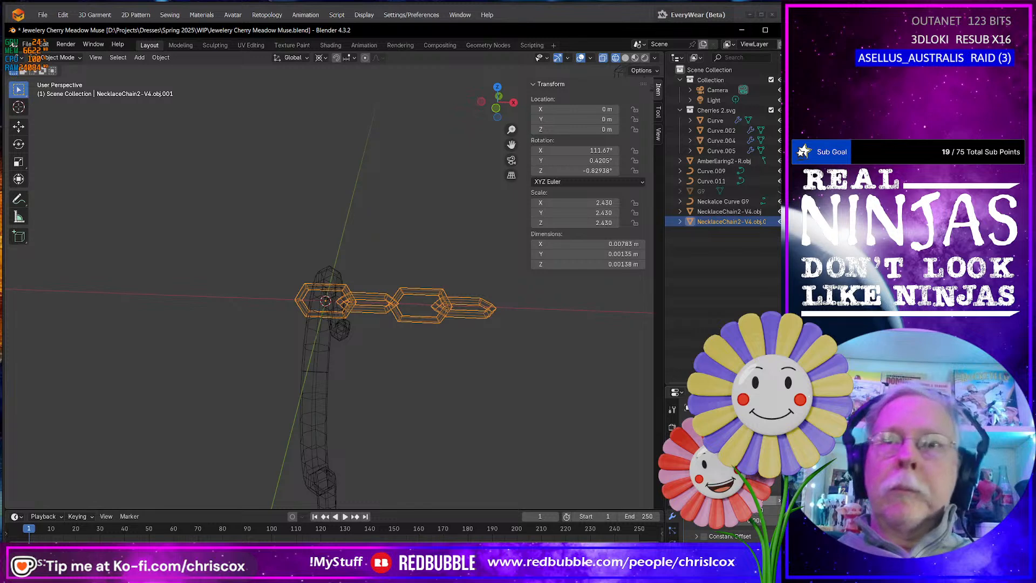
pyautogui.doubleClick(747, 500)
pyautogui.write('.85')
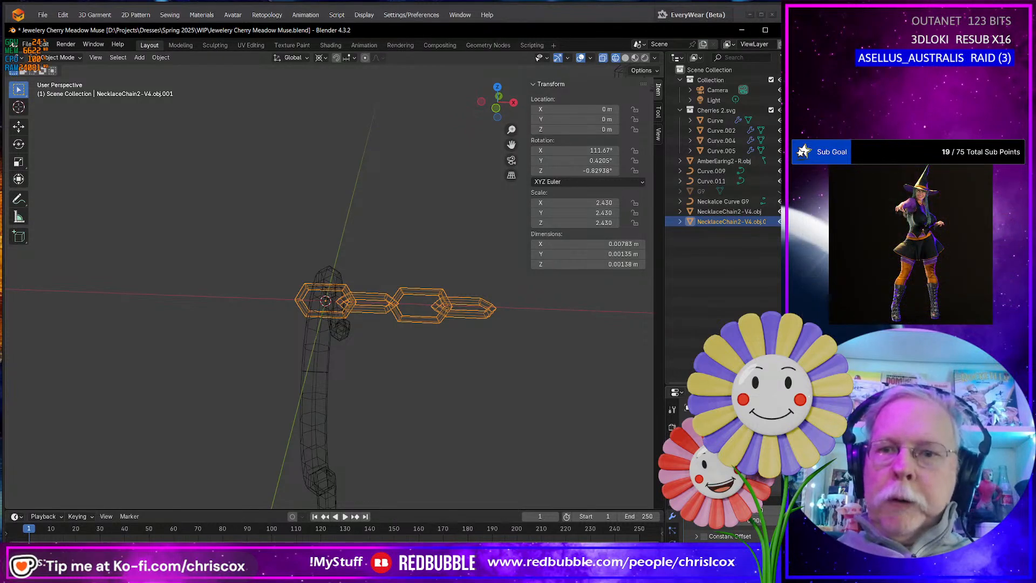
pyautogui.press('Return')
pyautogui.moveTo(503, 414); pyautogui.dragTo(503, 464, button='middle')
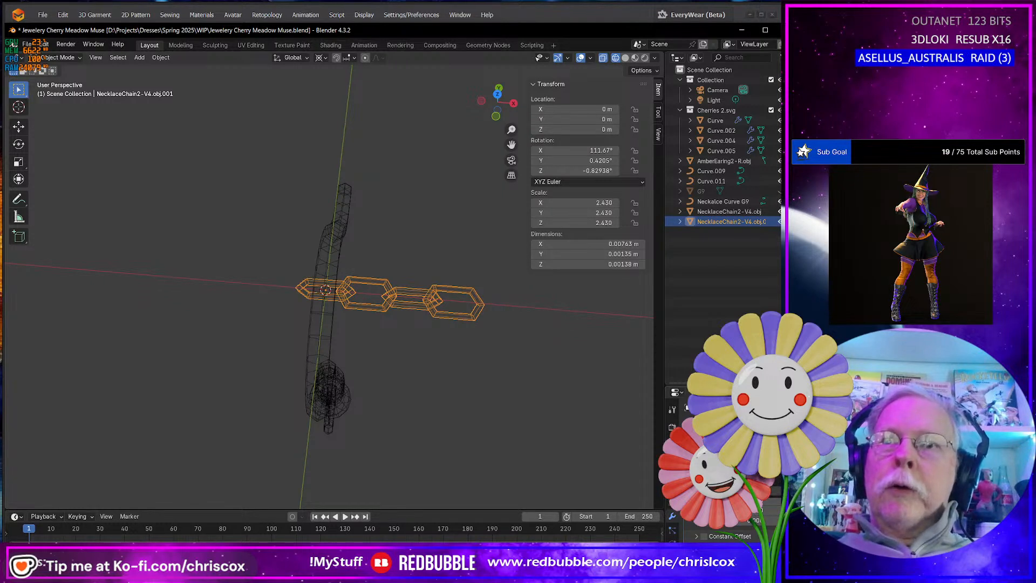
# Set the chain's array to fit a curve's length, using Neckalce Curve G9 as the curve
pyautogui.click(747, 491)
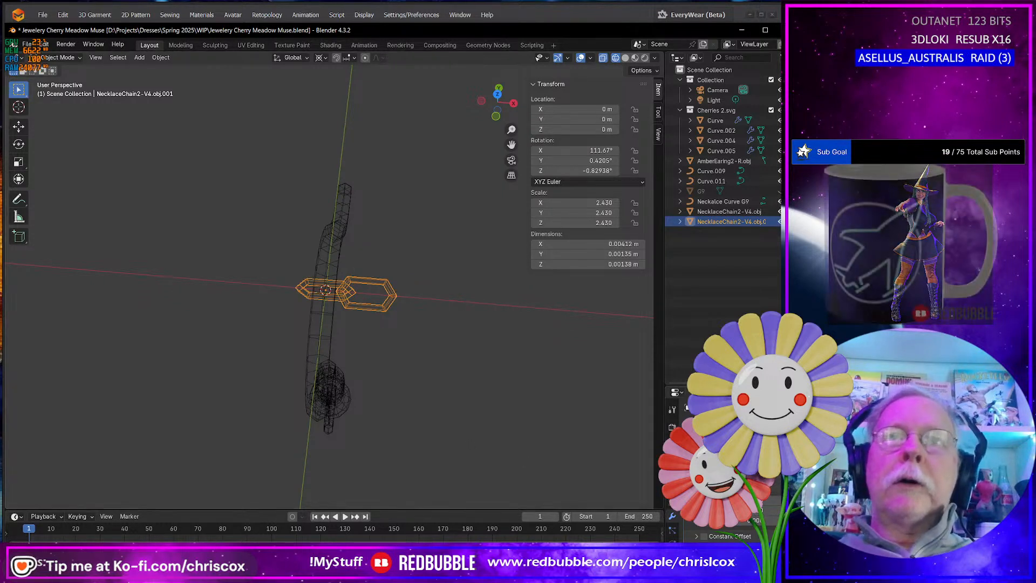
pyautogui.click(747, 471)
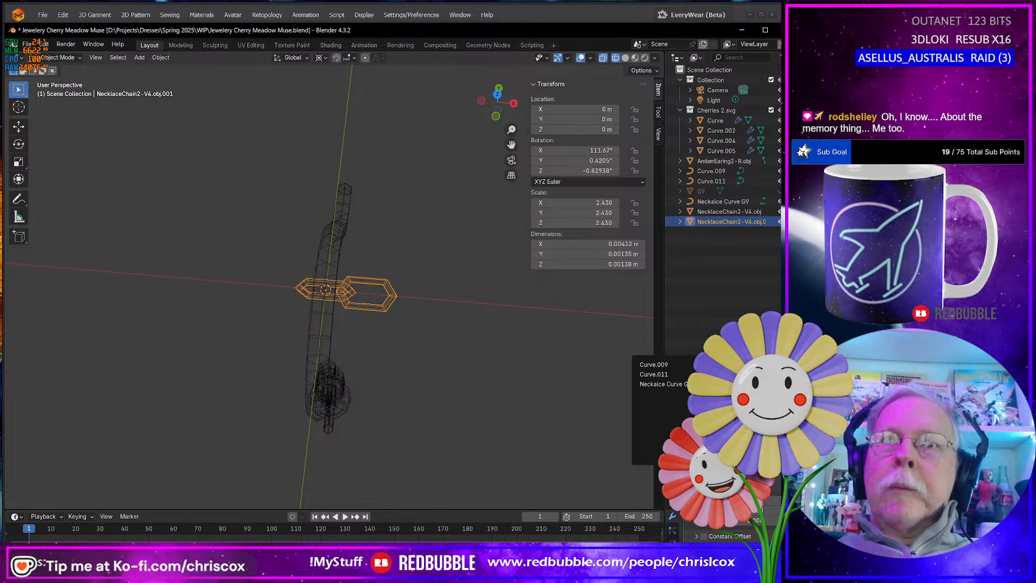
pyautogui.click(669, 384)
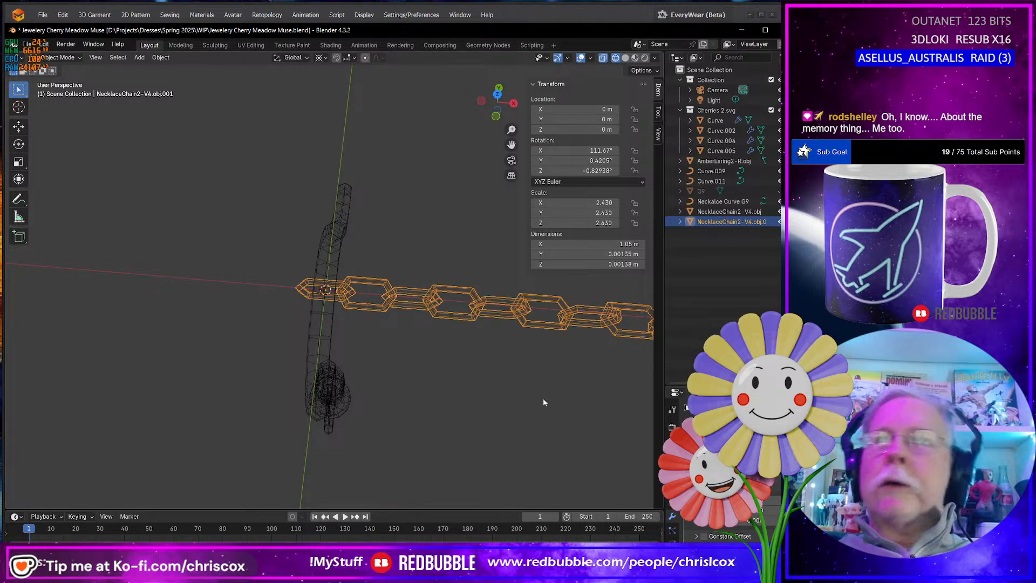
# Examine the straight arrayed chain's full length and how its links interlock near the origin
pyautogui.keyDown('shift'); pyautogui.moveTo(541, 398); pyautogui.dragTo(494, 397, button='middle'); pyautogui.keyUp('shift')
pyautogui.scroll(4, 497, 400)
pyautogui.scroll(-6, 498, 400)
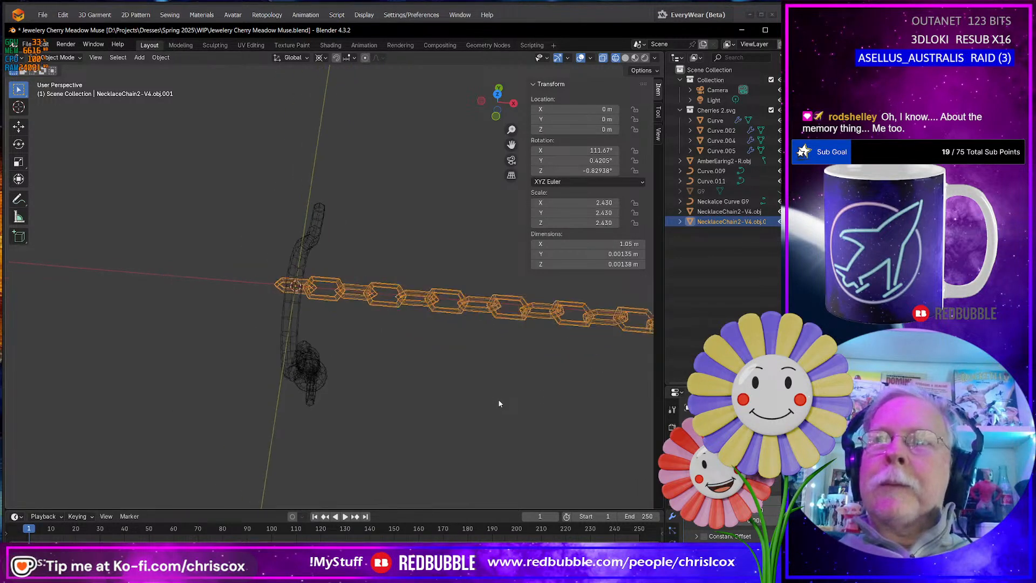
pyautogui.scroll(-8, 502, 398)
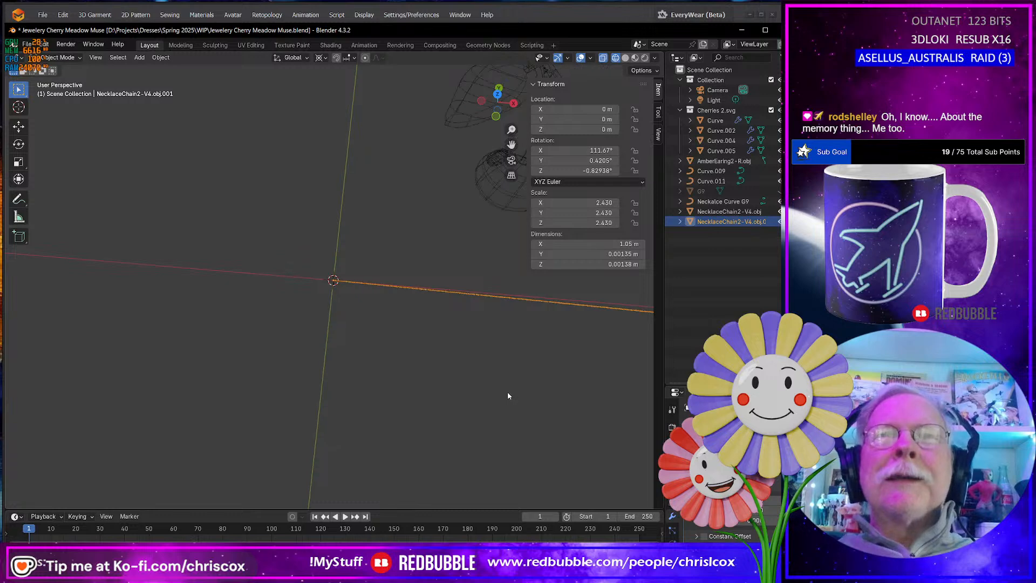
pyautogui.scroll(7, 508, 395)
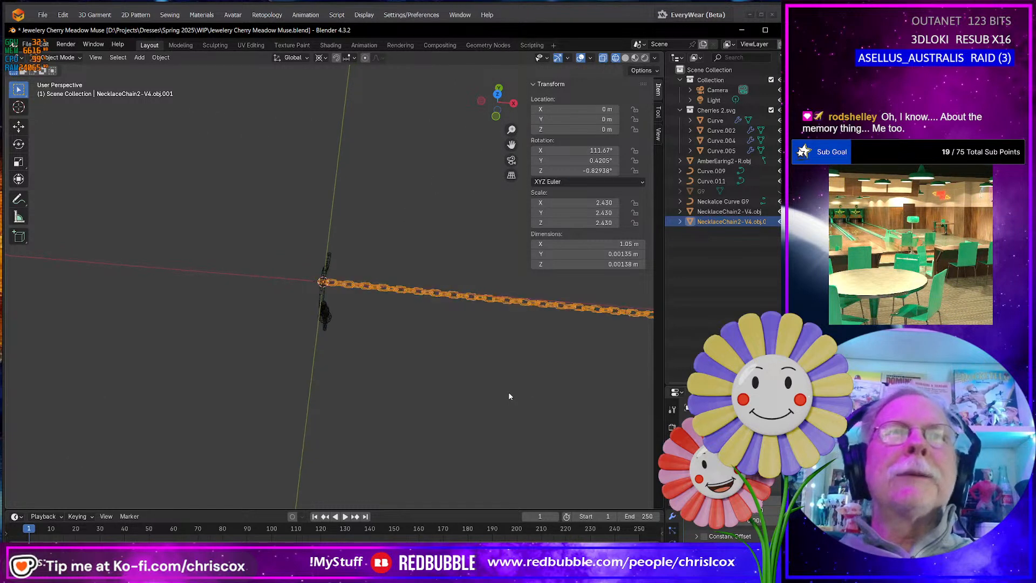
pyautogui.scroll(9, 509, 392)
pyautogui.moveTo(508, 393)
pyautogui.mouseDown(button='middle')
pyautogui.moveTo(512, 338)
pyautogui.moveTo(469, 319)
pyautogui.moveTo(513, 396)
pyautogui.mouseUp(button='middle')
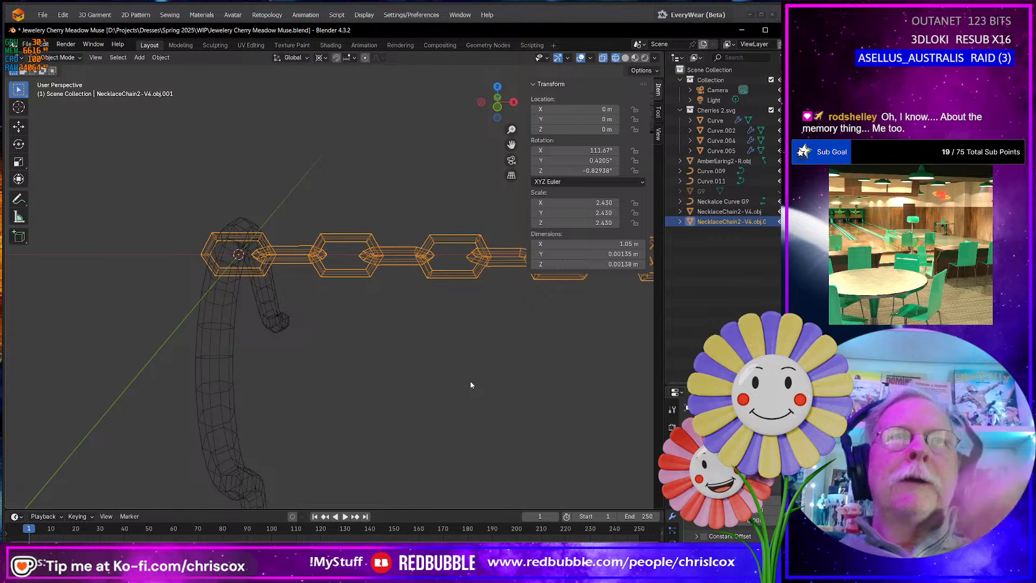
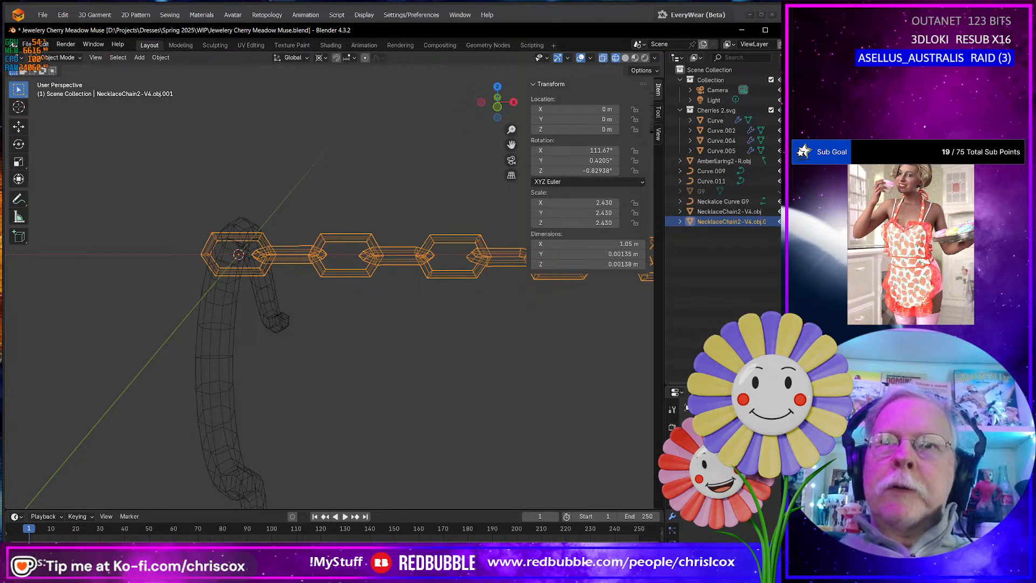
# Add a Curve deform modifier to the duplicated chain with Neckalce Curve G9 as its curve object
pyautogui.hotkey('shift', 'a')
pyautogui.moveTo(666, 436)
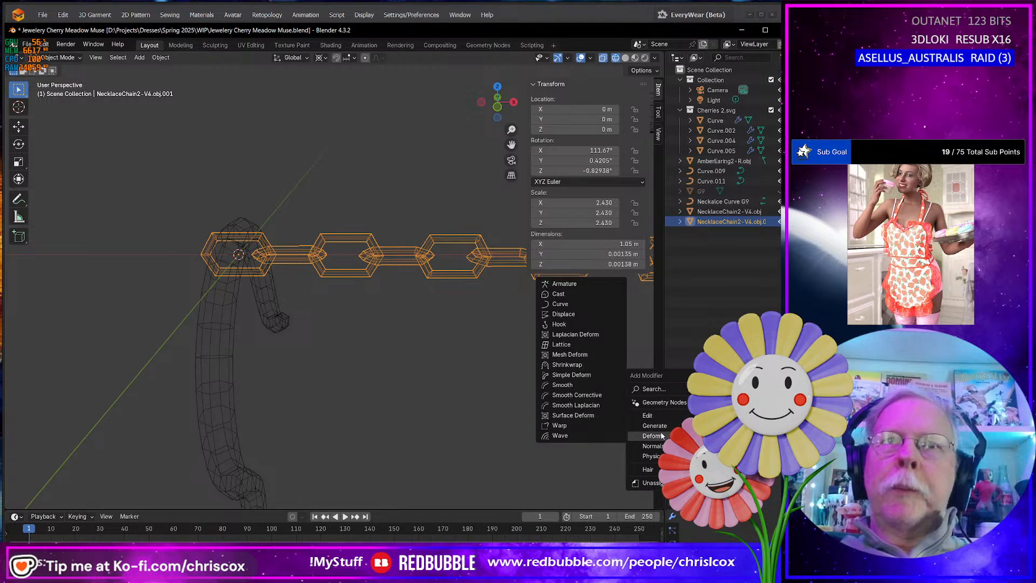
pyautogui.click(564, 306)
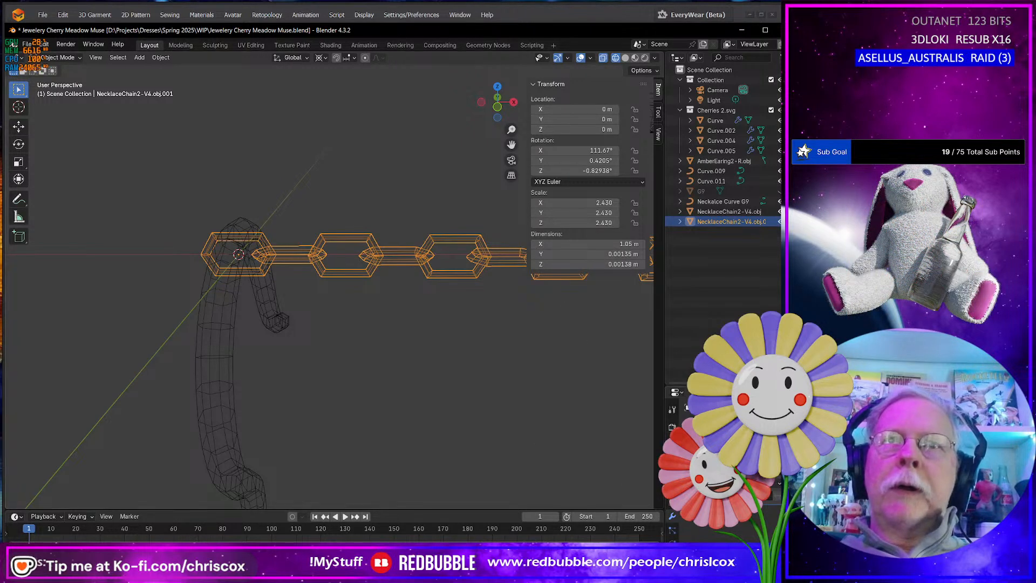
pyautogui.click(748, 473)
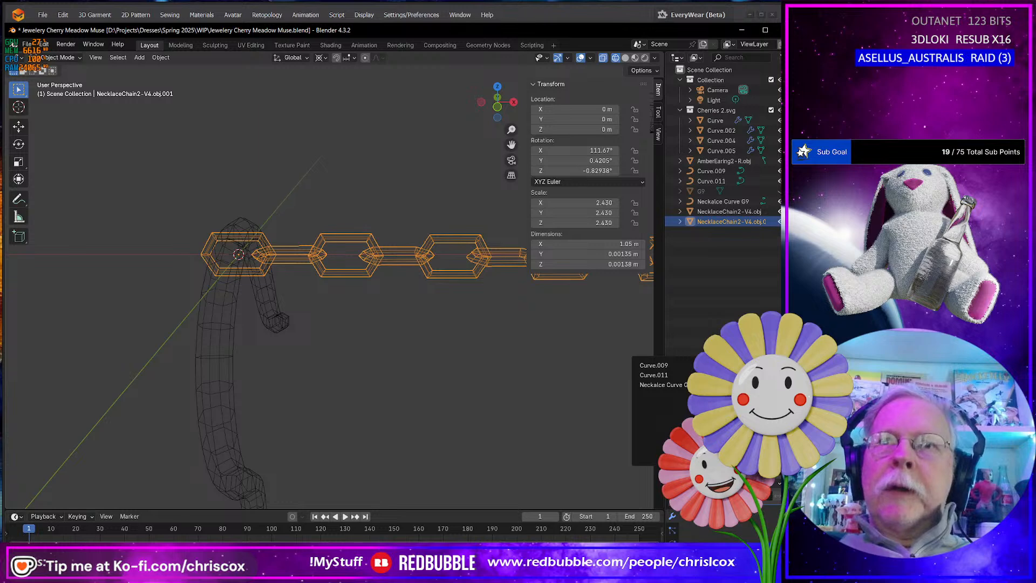
pyautogui.click(661, 385)
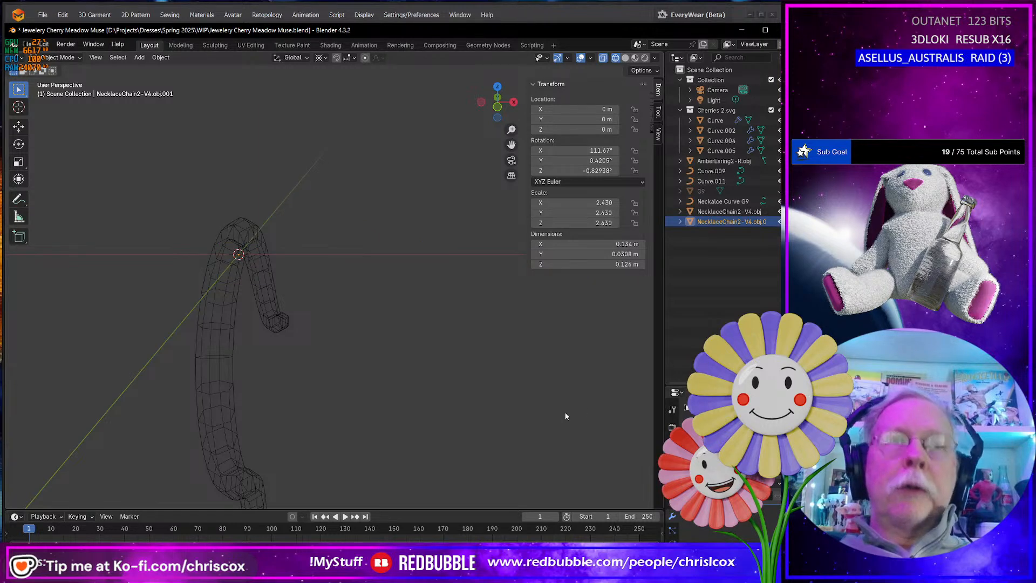
# Apply all transforms to the curve-deformed chain so it follows the necklace curve correctly
pyautogui.press('KP_Decimal')
pyautogui.moveTo(567, 414); pyautogui.dragTo(482, 394, button='middle')
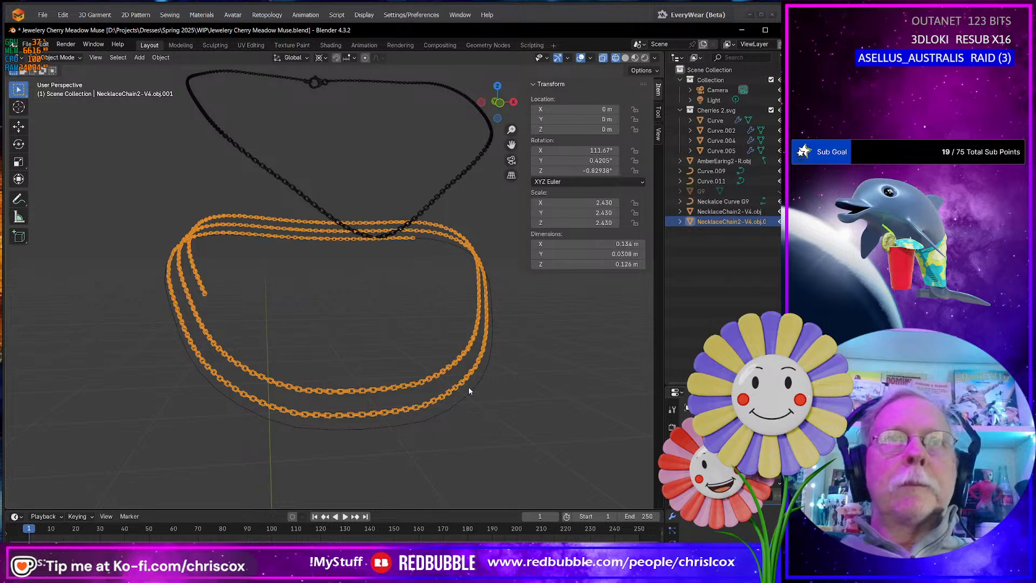
pyautogui.moveTo(571, 485); pyautogui.dragTo(565, 423, button='middle')
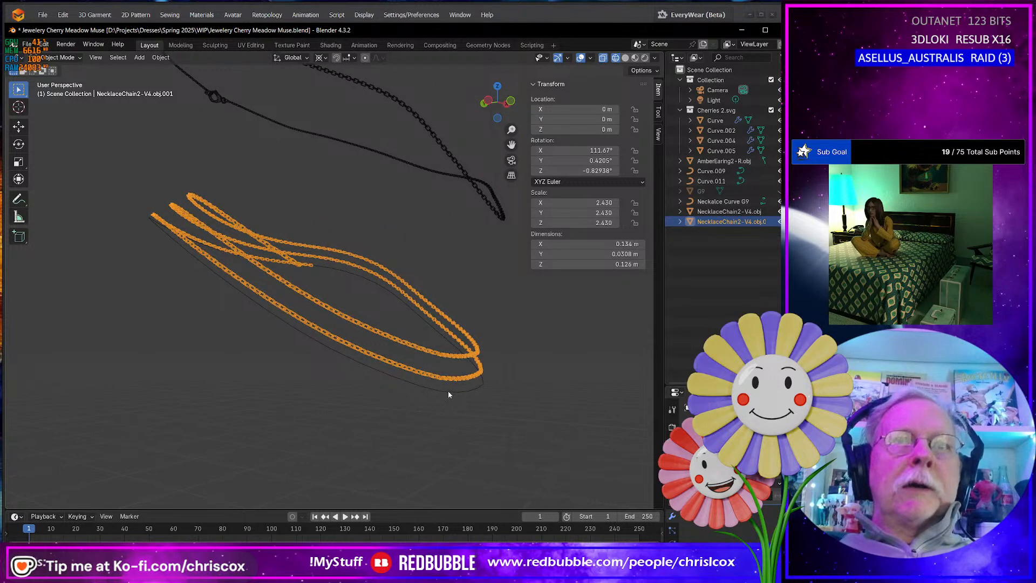
pyautogui.scroll(5, 513, 454)
pyautogui.scroll(-9, 512, 456)
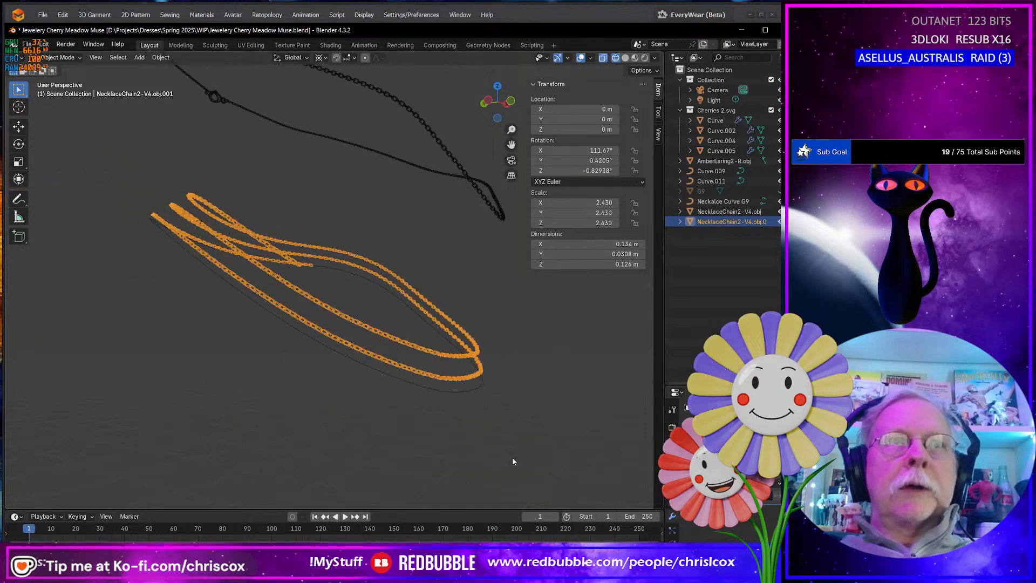
pyautogui.moveTo(511, 451); pyautogui.dragTo(447, 459, button='middle')
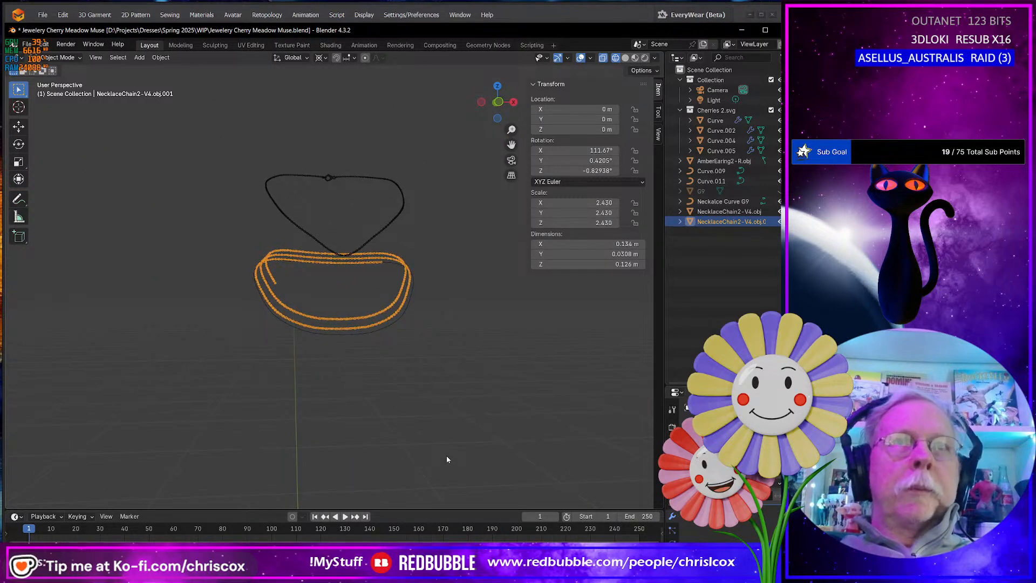
pyautogui.hotkey('ctrl', 'a')
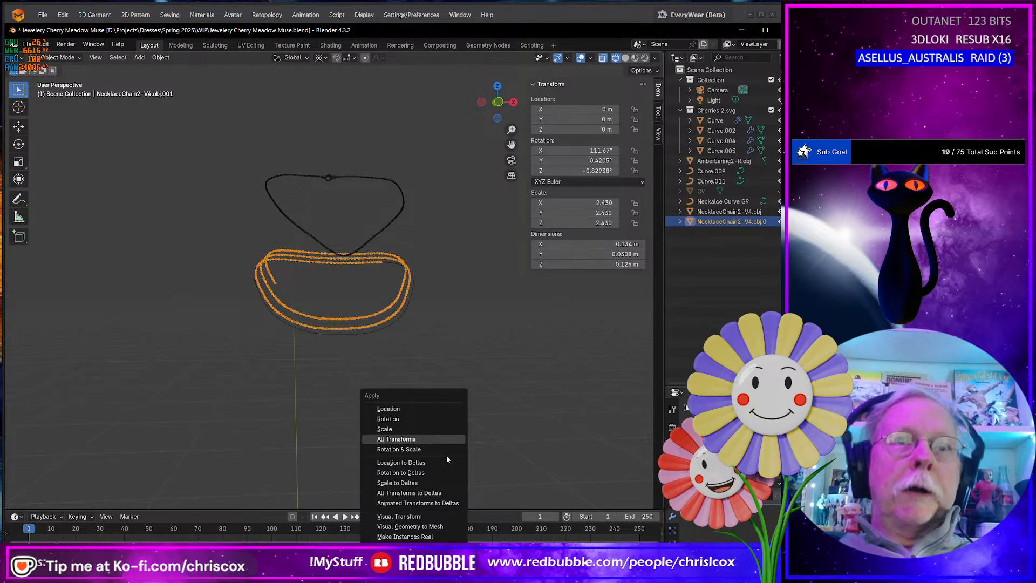
pyautogui.click(430, 439)
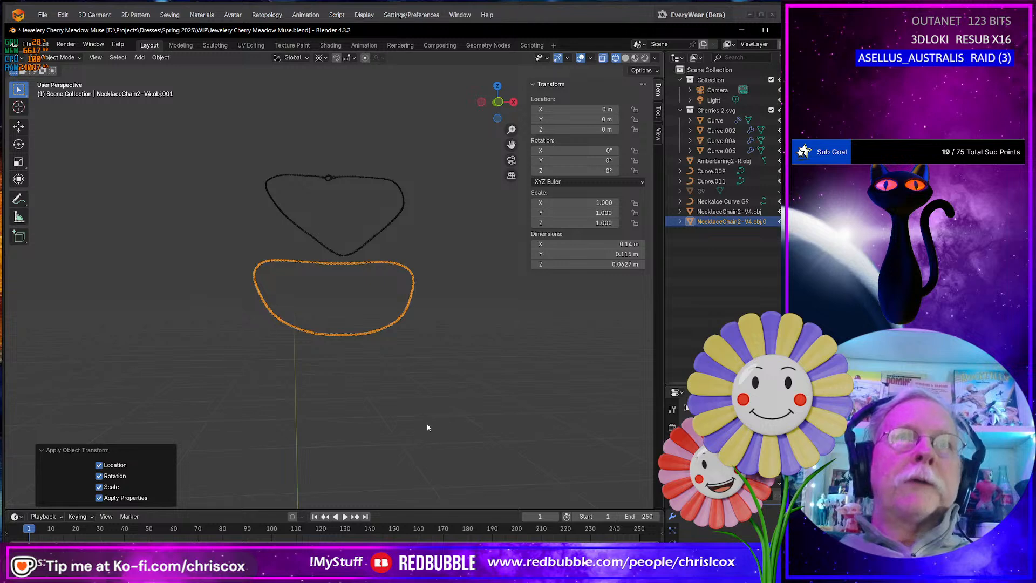
pyautogui.press('KP_Decimal')
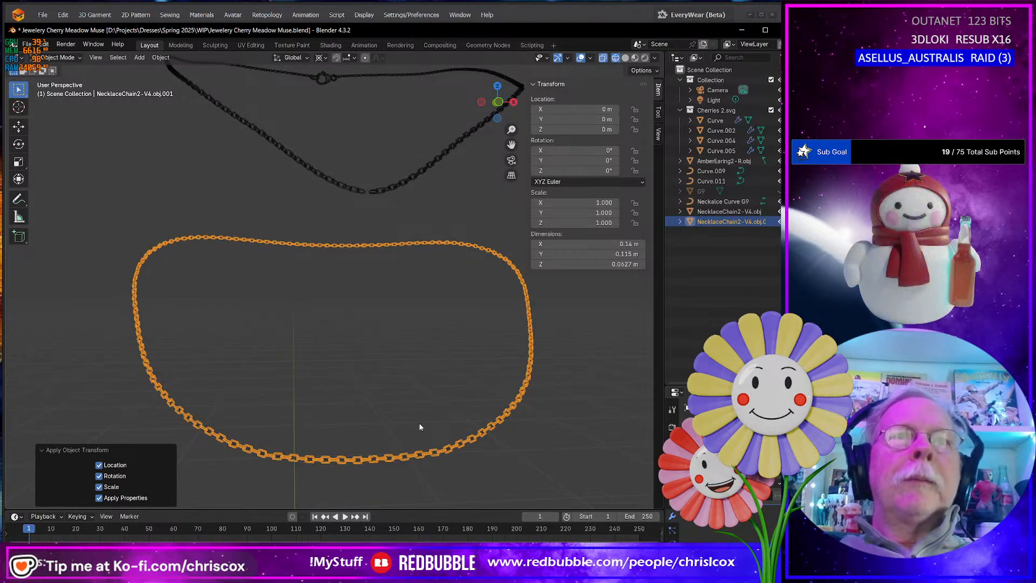
pyautogui.moveTo(416, 420); pyautogui.dragTo(251, 380, button='middle')
# Delete the chain links of the original NecklaceChain2-V4.obj in Edit Mode by their material, keeping only the clasp
pyautogui.scroll(-5, 340, 433)
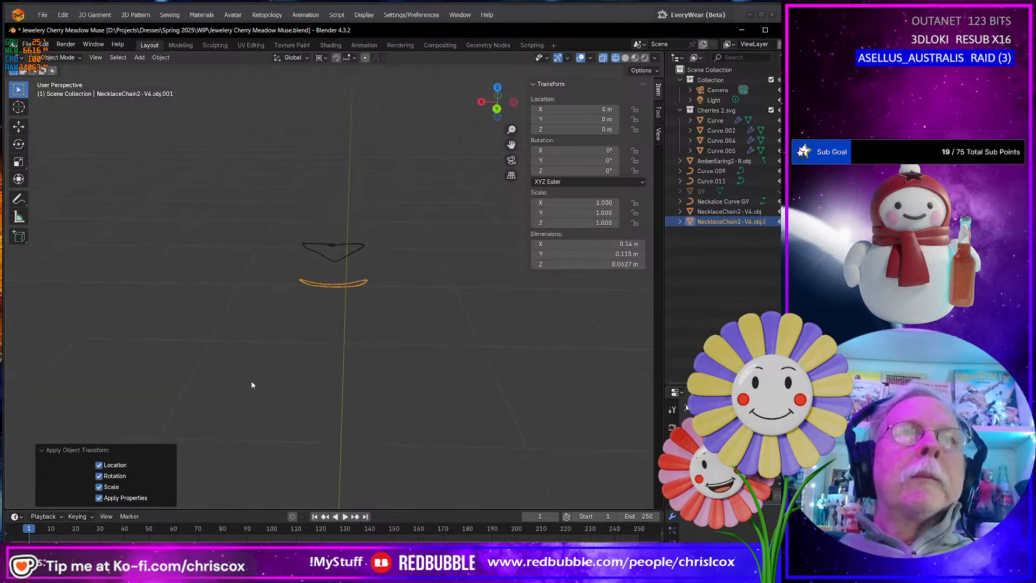
pyautogui.scroll(3, 252, 381)
pyautogui.scroll(7, 253, 381)
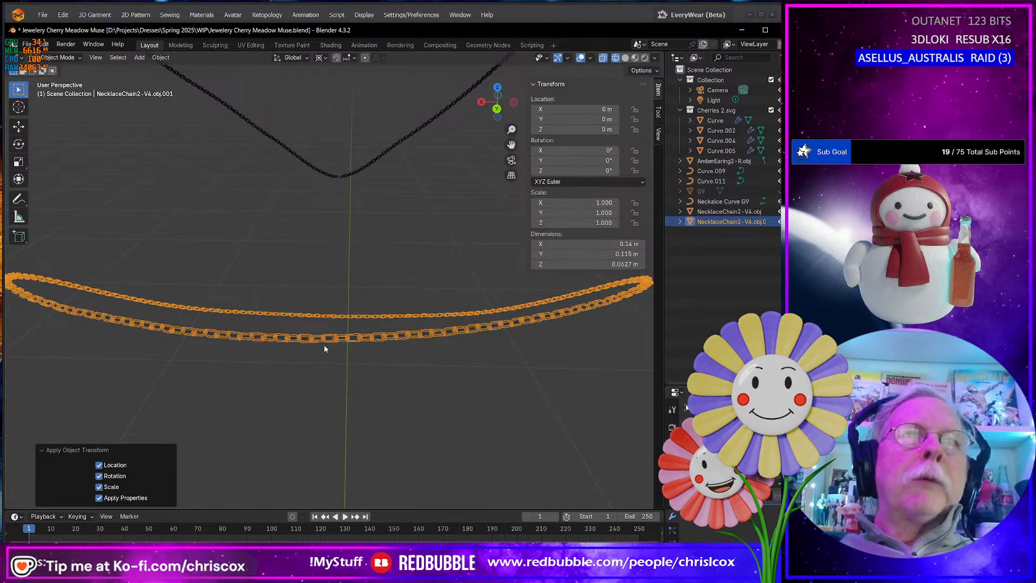
pyautogui.moveTo(277, 345); pyautogui.dragTo(325, 465, button='middle')
pyautogui.scroll(-8, 388, 384)
pyautogui.click(337, 320)
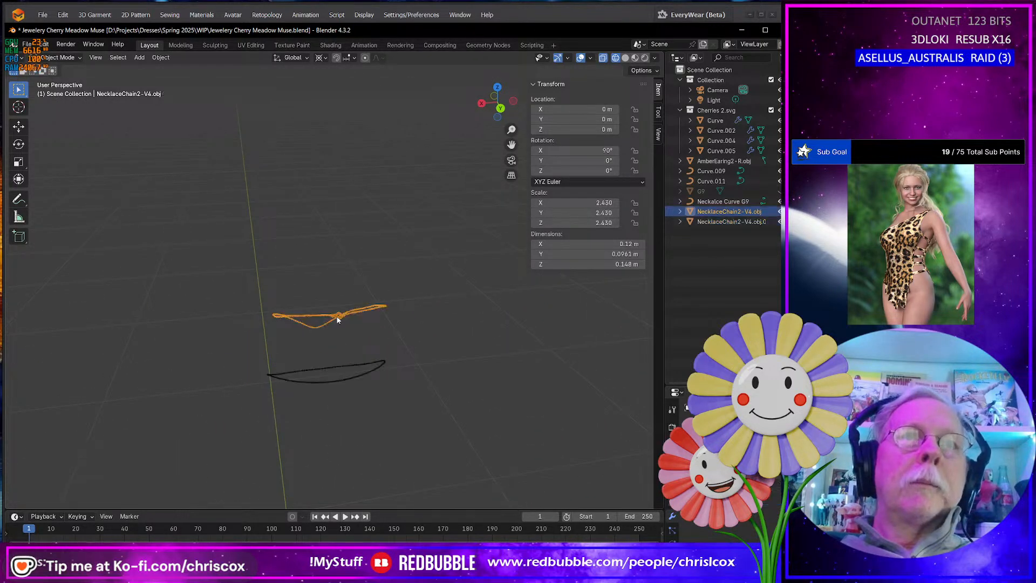
pyautogui.press('Tab')
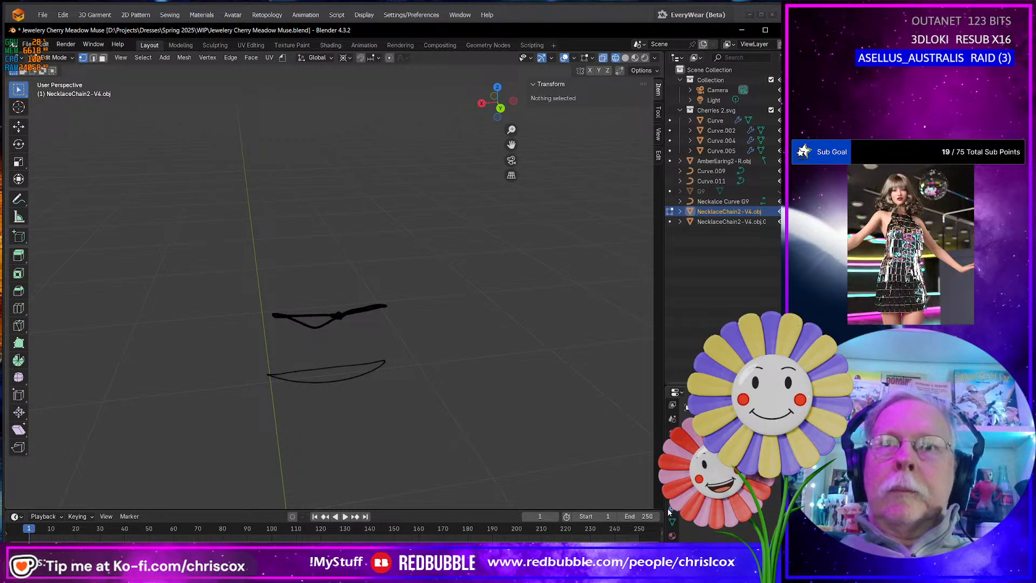
pyautogui.click(671, 537)
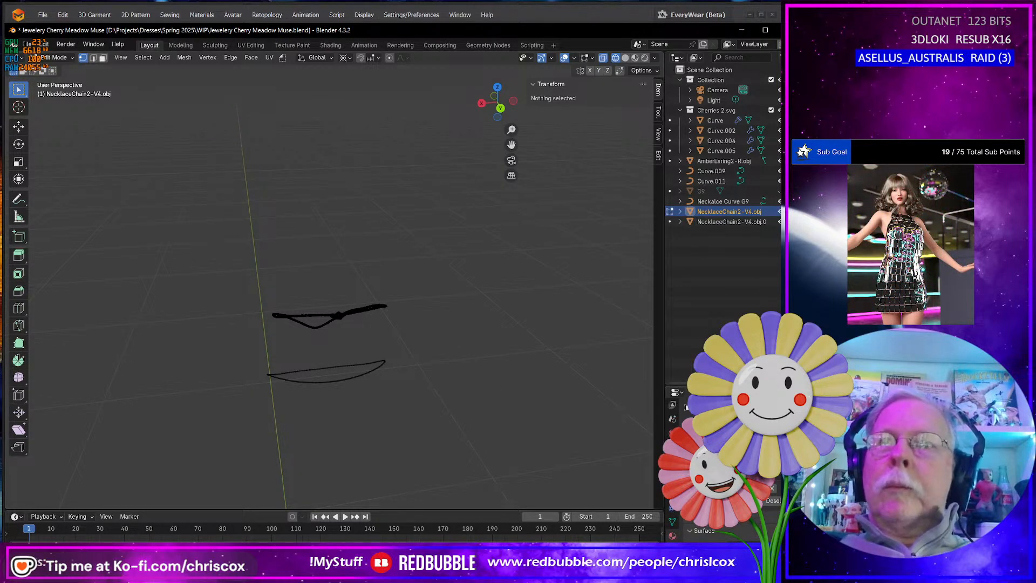
pyautogui.press('a')
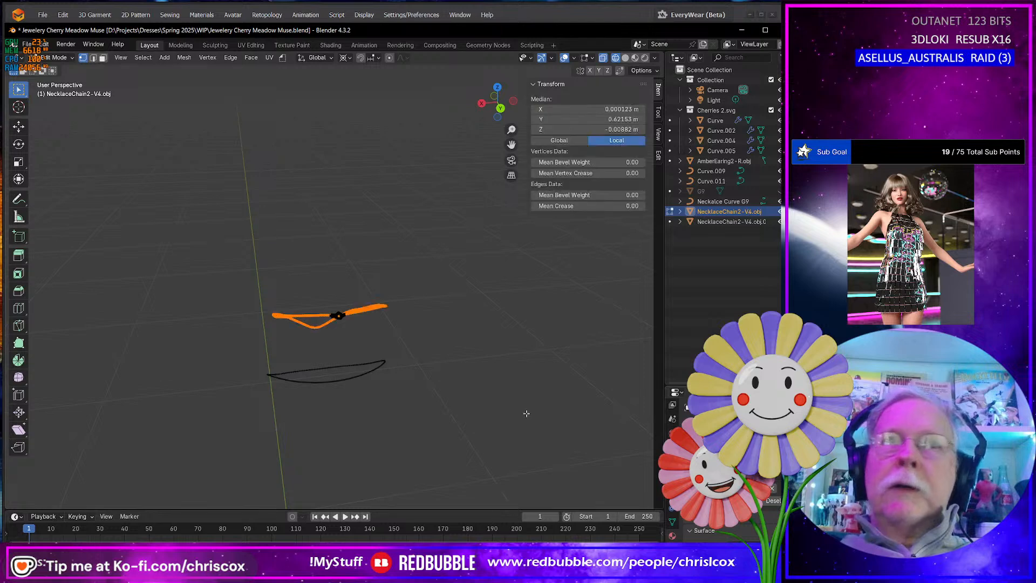
pyautogui.press('x')
pyautogui.click(527, 410)
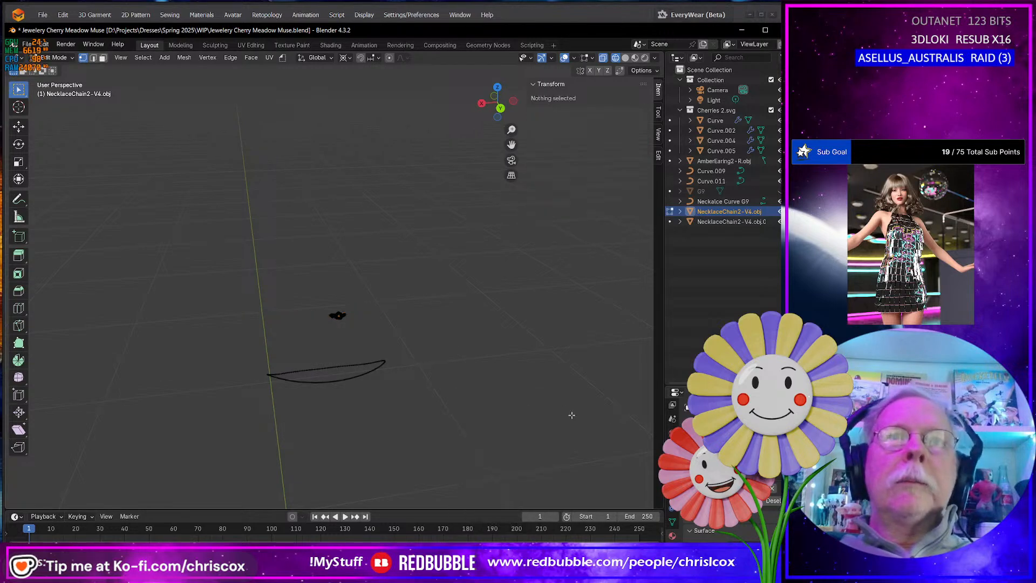
pyautogui.press('Tab')
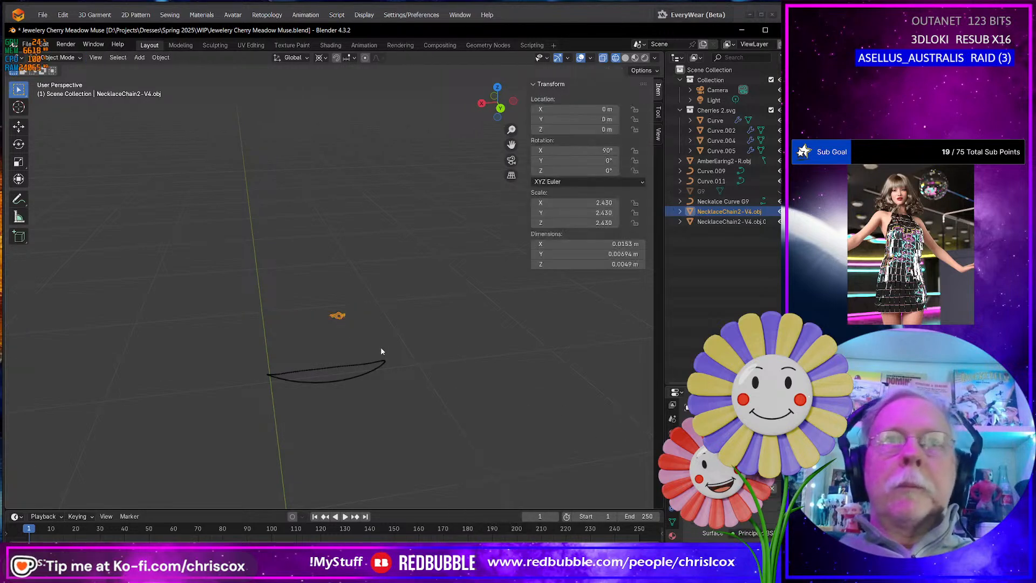
# Set the remaining clasp's origin to its geometry
pyautogui.rightClick(337, 318)
pyautogui.moveTo(332, 318)
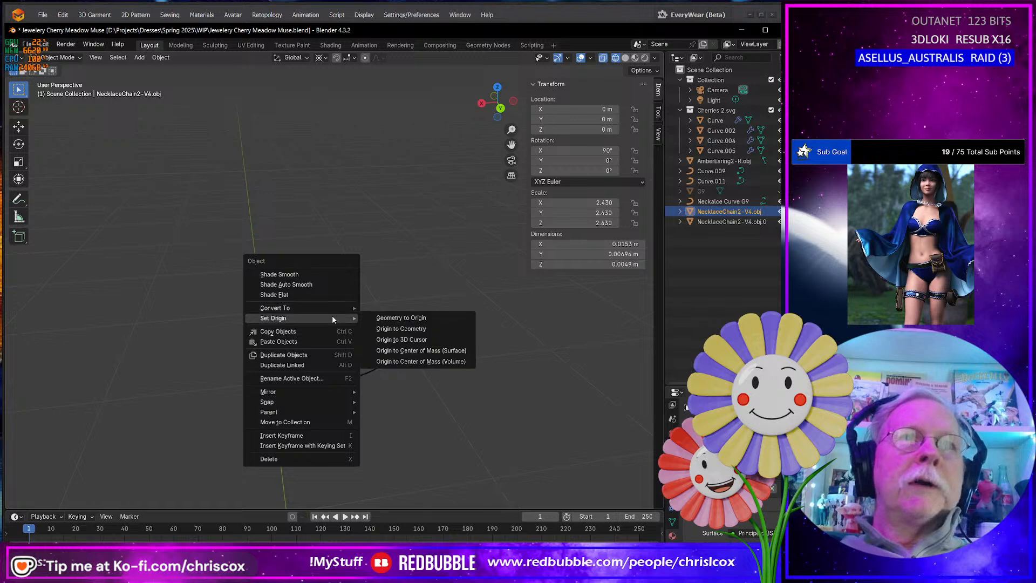
pyautogui.click(426, 329)
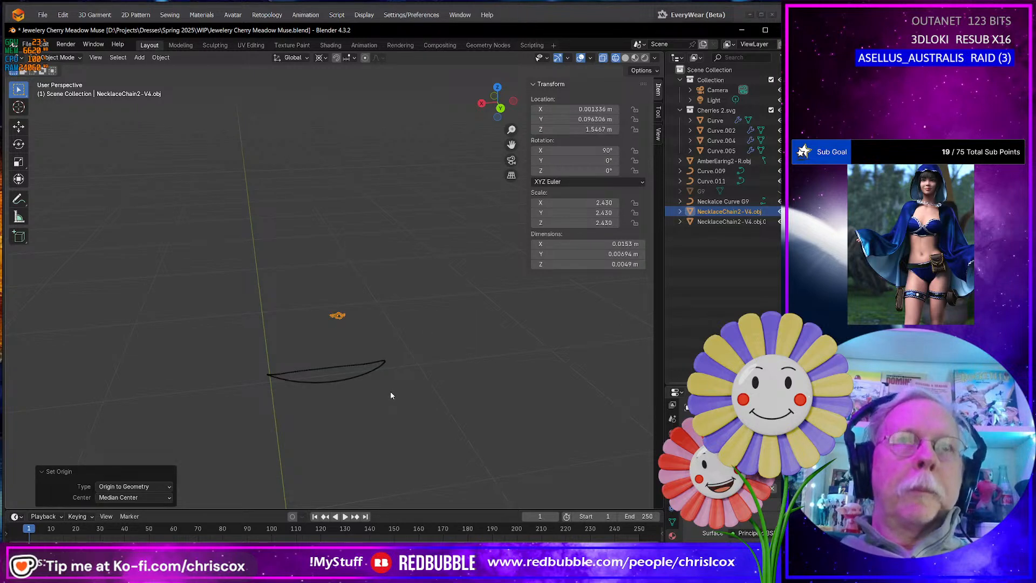
# In the side view, move the clasp about -0.015 m in Y and -0.087 m in Z to the back of the necklace chain
pyautogui.moveTo(391, 395); pyautogui.dragTo(432, 390, button='middle')
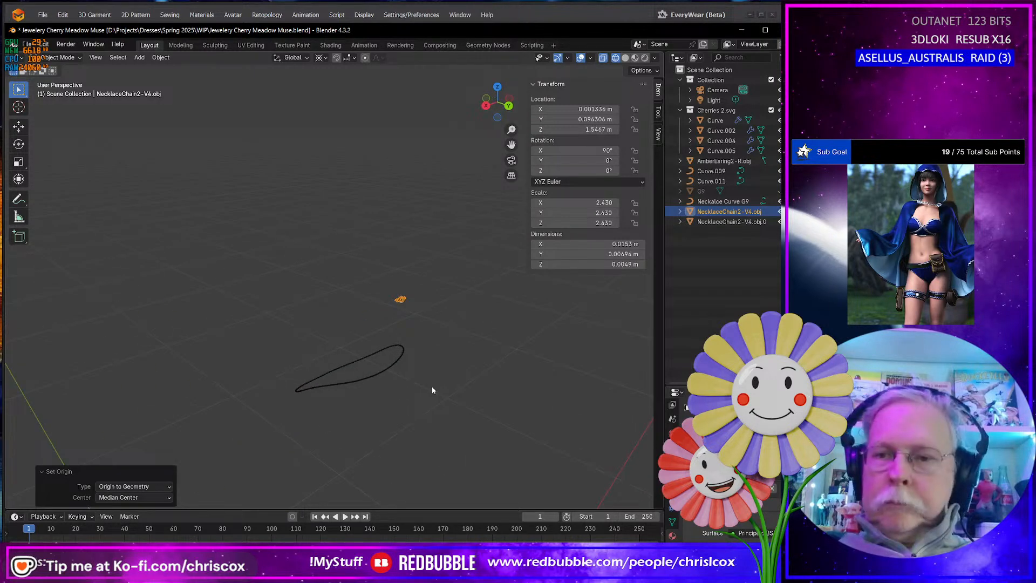
pyautogui.press('KP_3')
pyautogui.press('g')
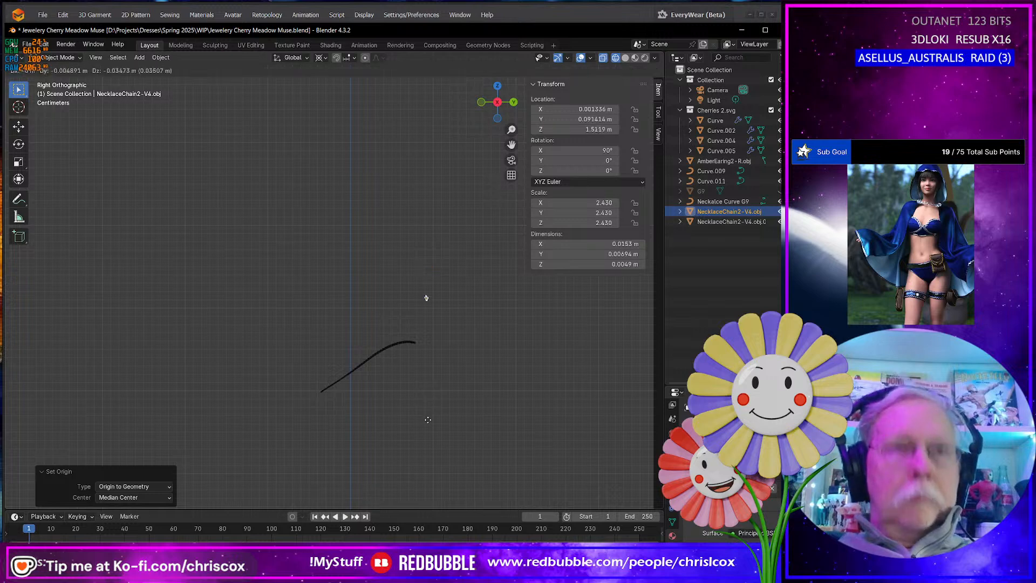
pyautogui.click(419, 459)
pyautogui.press('KP_Decimal')
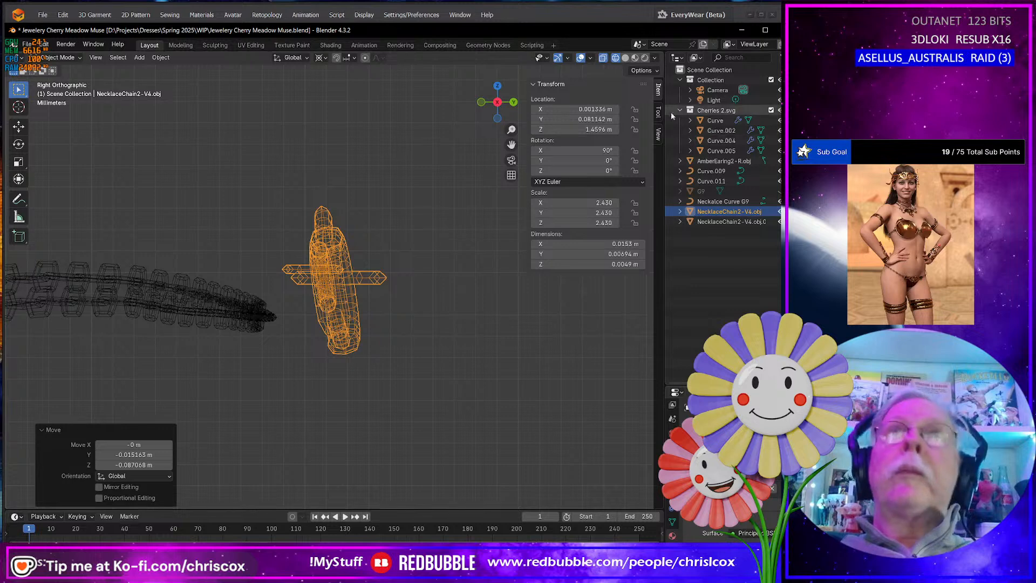
# Switch to solid shading without X-ray and, in the top view, move the clasp about -0.0007 m in X and -0.0026 m in Y
pyautogui.click(625, 58)
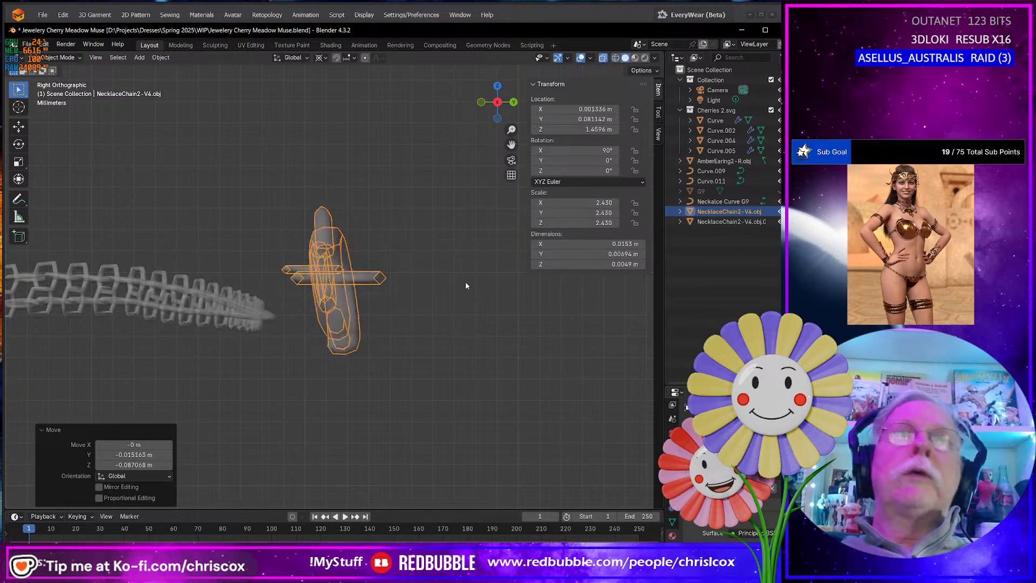
pyautogui.moveTo(466, 286); pyautogui.dragTo(507, 335, button='middle')
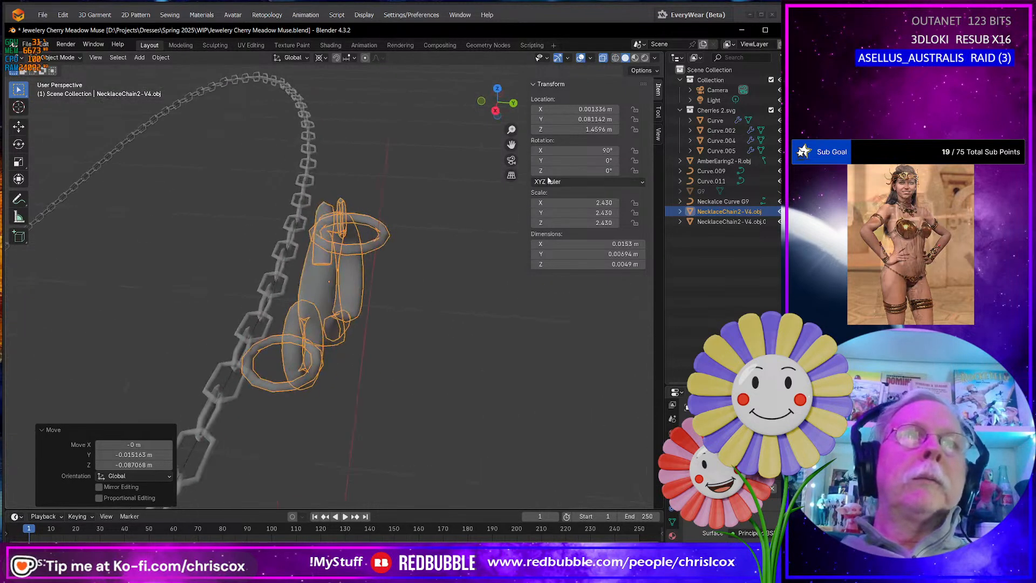
pyautogui.click(603, 58)
pyautogui.moveTo(426, 257); pyautogui.dragTo(392, 378, button='middle')
pyautogui.press('KP_7')
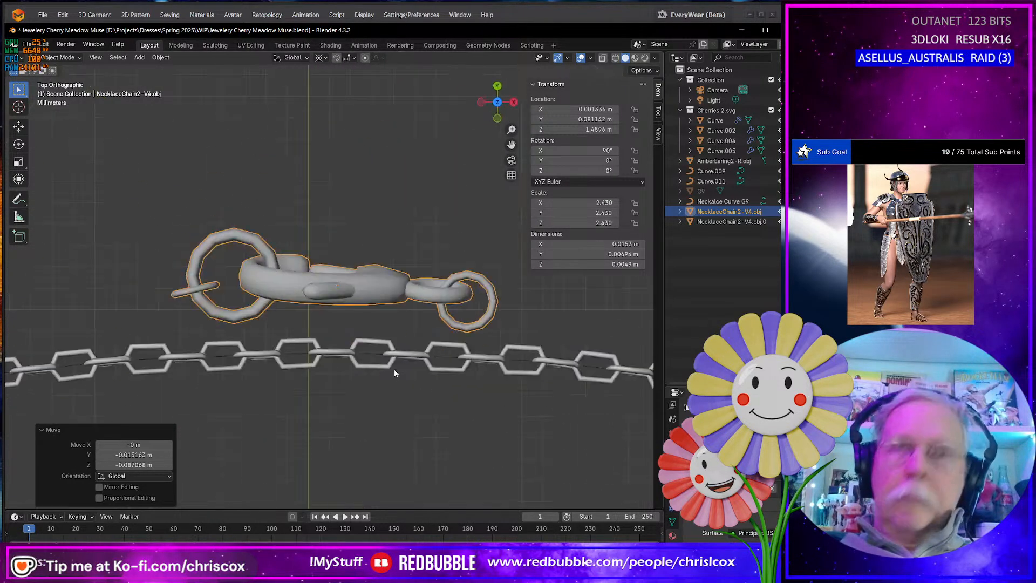
pyautogui.press('g')
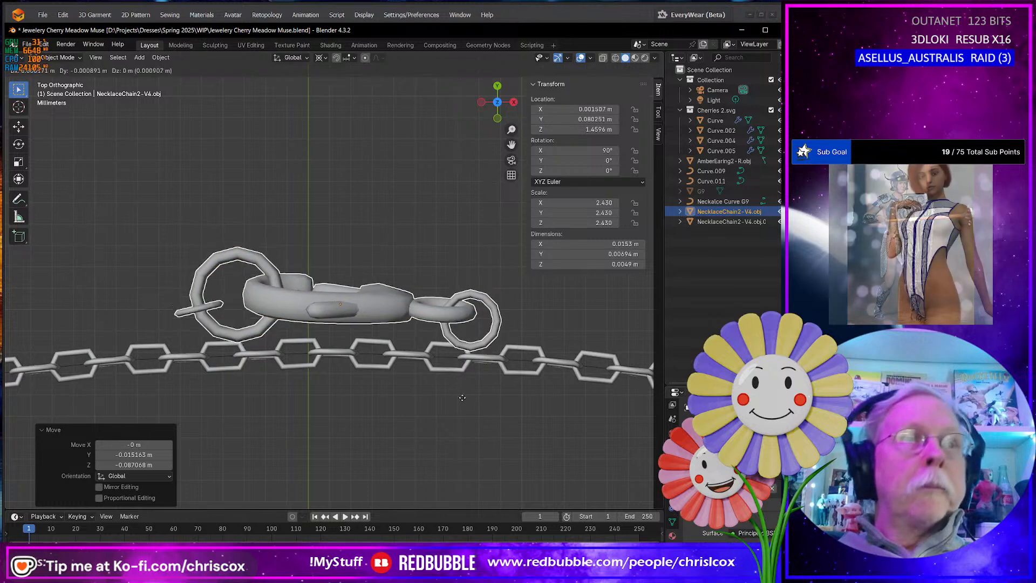
pyautogui.click(443, 430)
# Lower the clasp about 0.0015 m so its end rings line up with the chain links
pyautogui.moveTo(444, 430); pyautogui.dragTo(441, 338, button='middle')
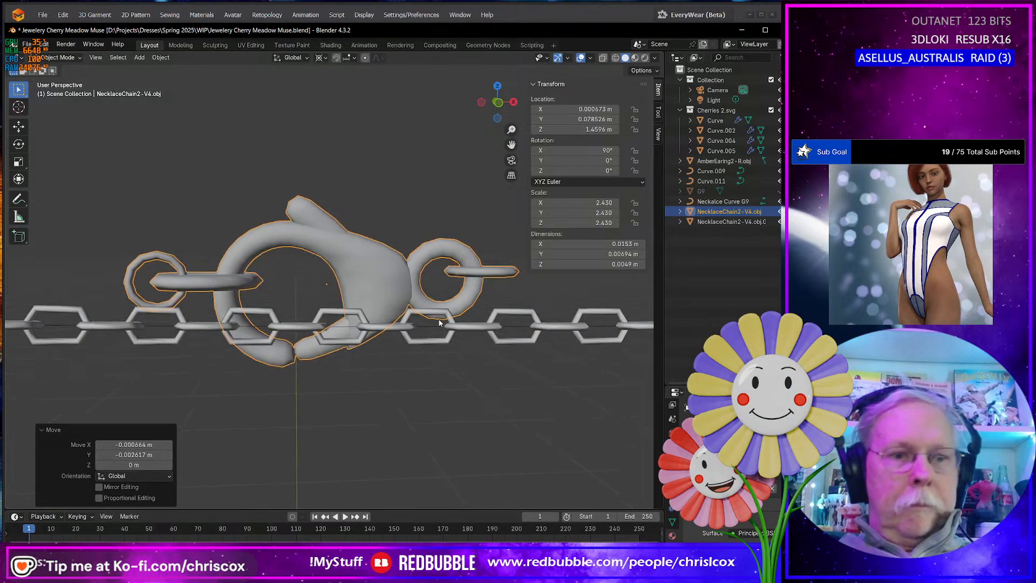
pyautogui.press('g')
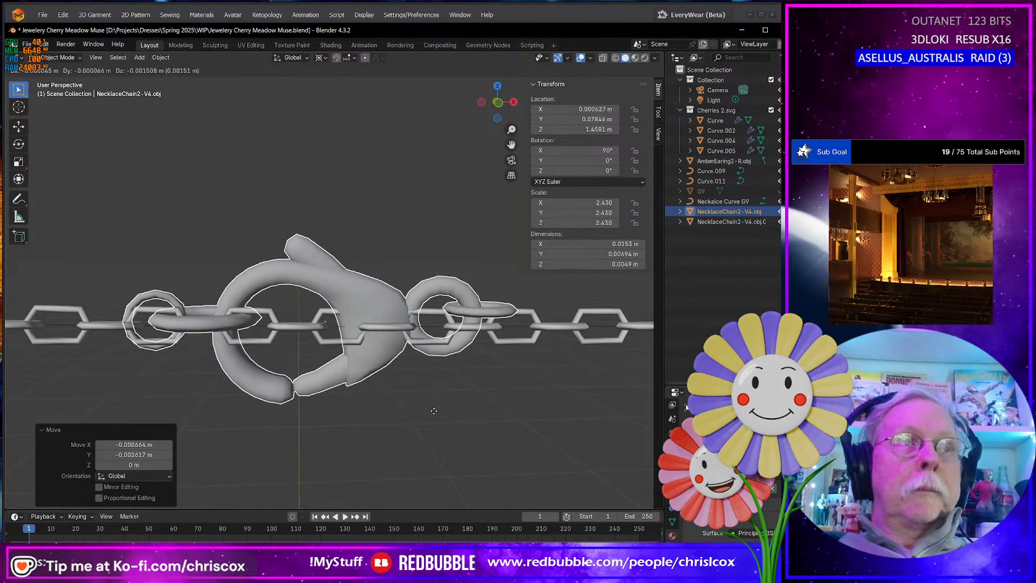
pyautogui.click(484, 415)
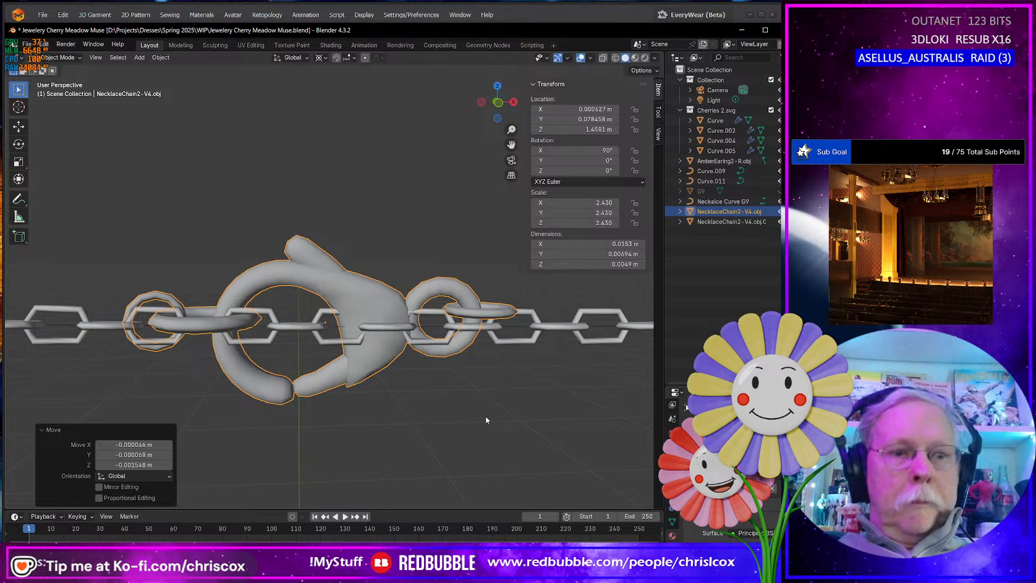
# Try to rotate the clasp in line with the chain and undo the rotation
pyautogui.press('r')
pyautogui.click(491, 421)
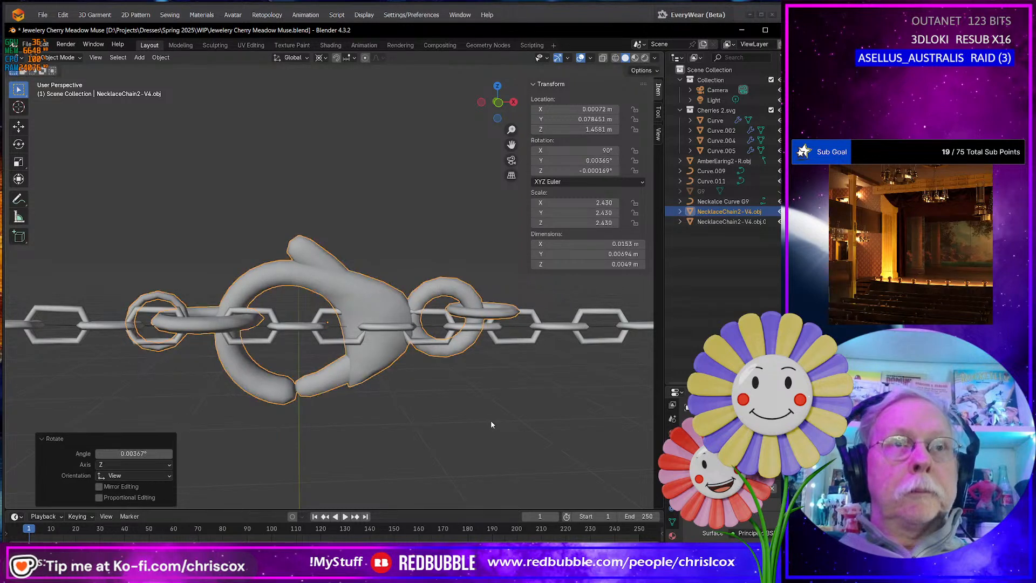
pyautogui.hotkey('ctrl', 'z')
# Apply all transforms to the clasp and set its origin back to its geometry
pyautogui.rightClick(346, 285)
pyautogui.moveTo(345, 280)
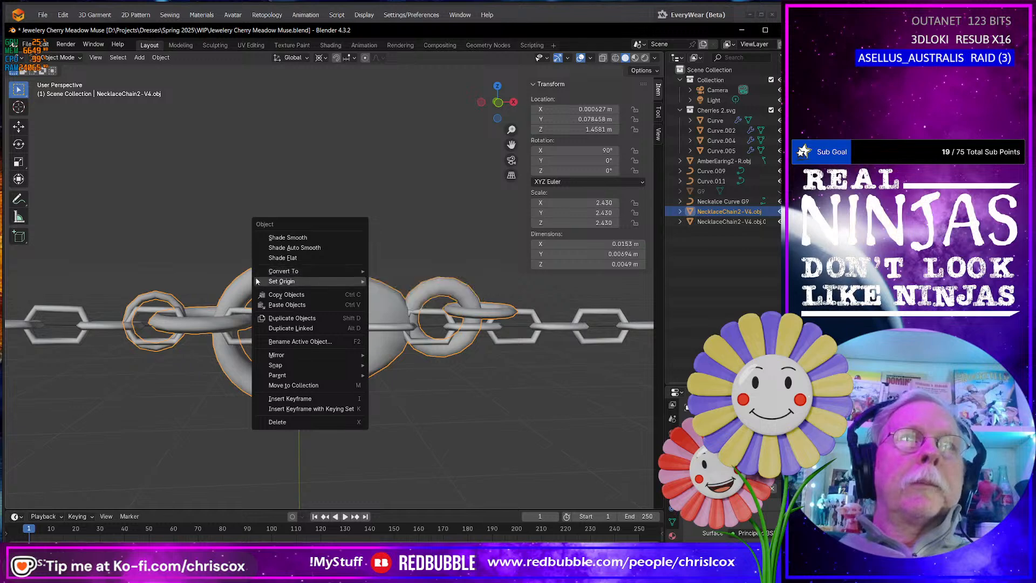
pyautogui.click(379, 297)
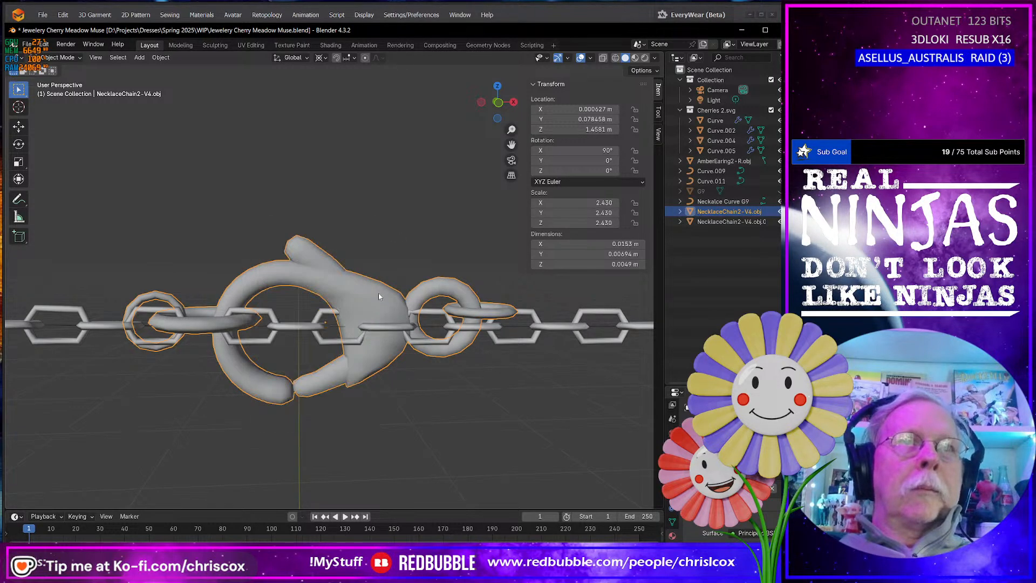
pyautogui.hotkey('ctrl', 'a')
pyautogui.click(372, 293)
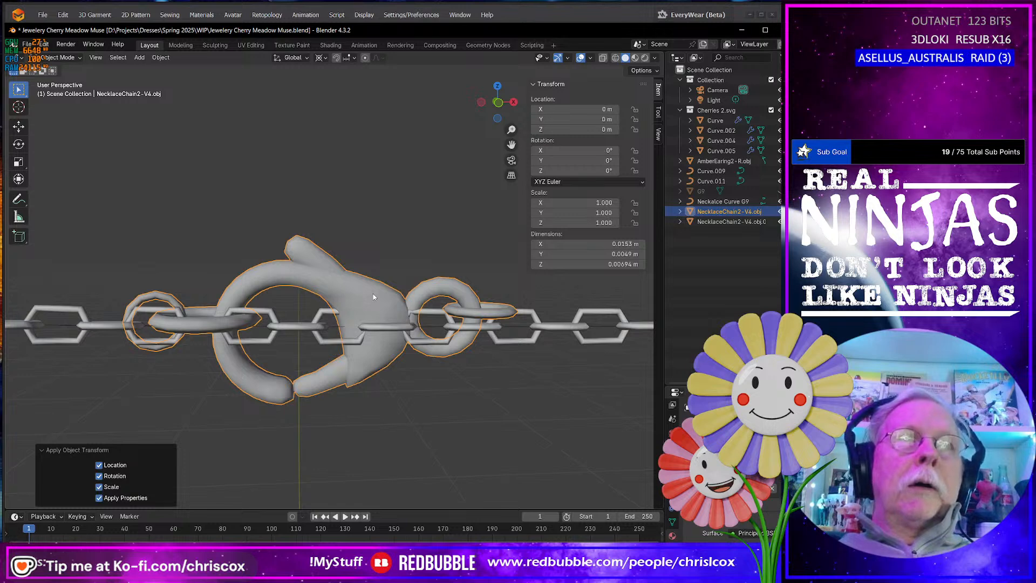
pyautogui.rightClick(374, 297)
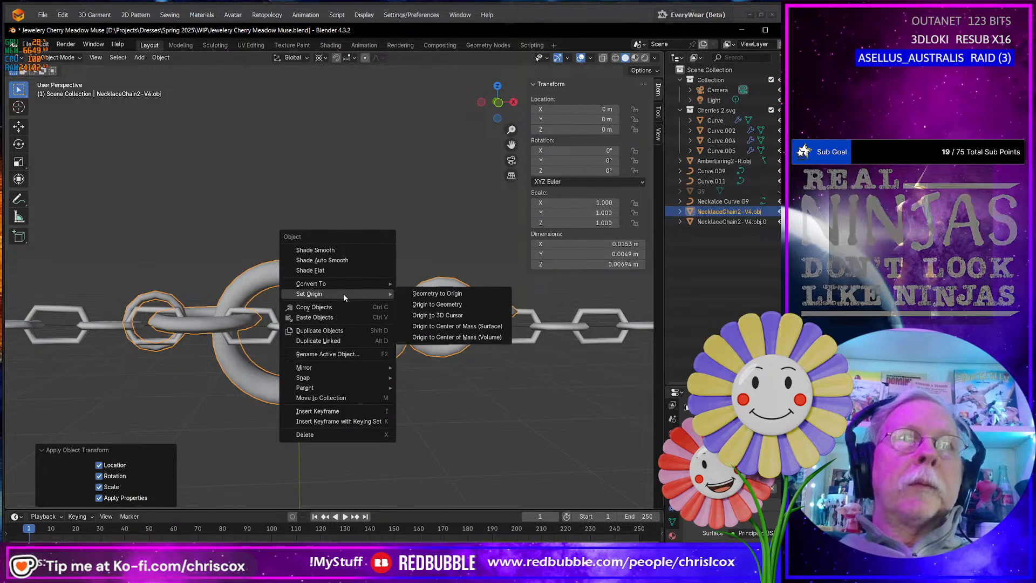
pyautogui.click(446, 304)
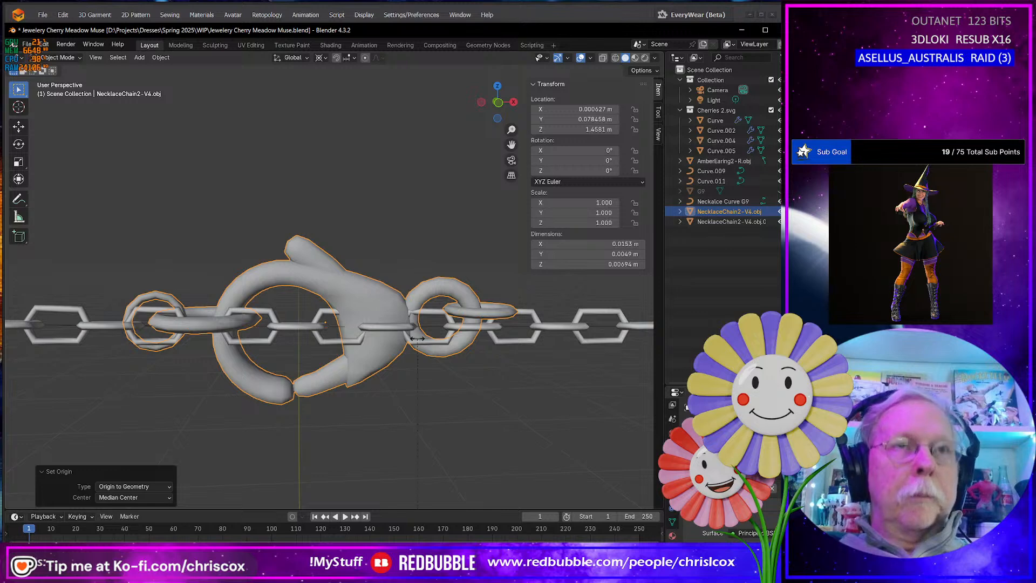
# Change the transform pivot point, rotate the clasp about 1.62° in the view and nudge it about 0.0002 m down onto the chain
pyautogui.click(344, 124)
pyautogui.hotkey('ctrl', 'z')
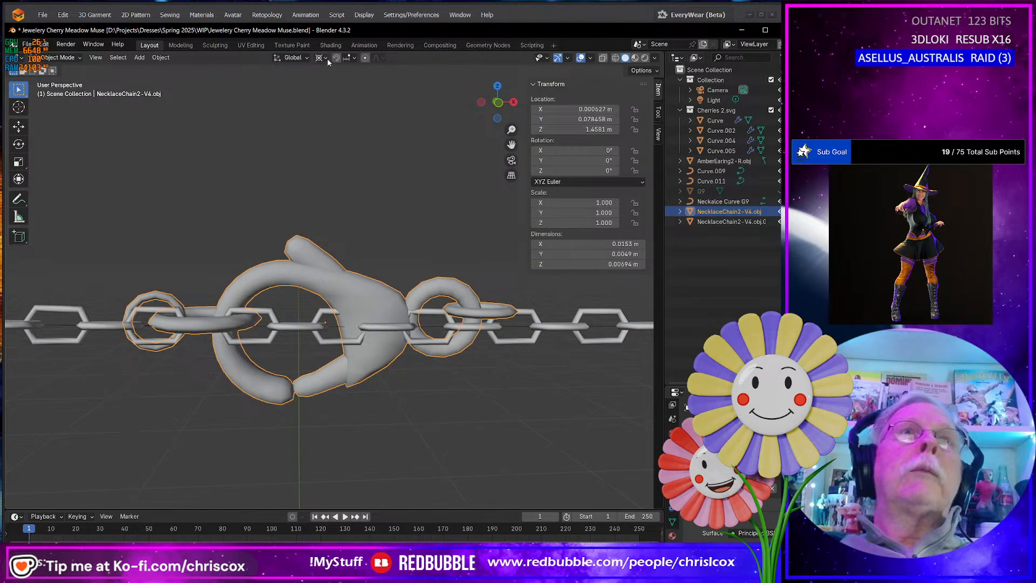
pyautogui.click(323, 58)
pyautogui.click(346, 115)
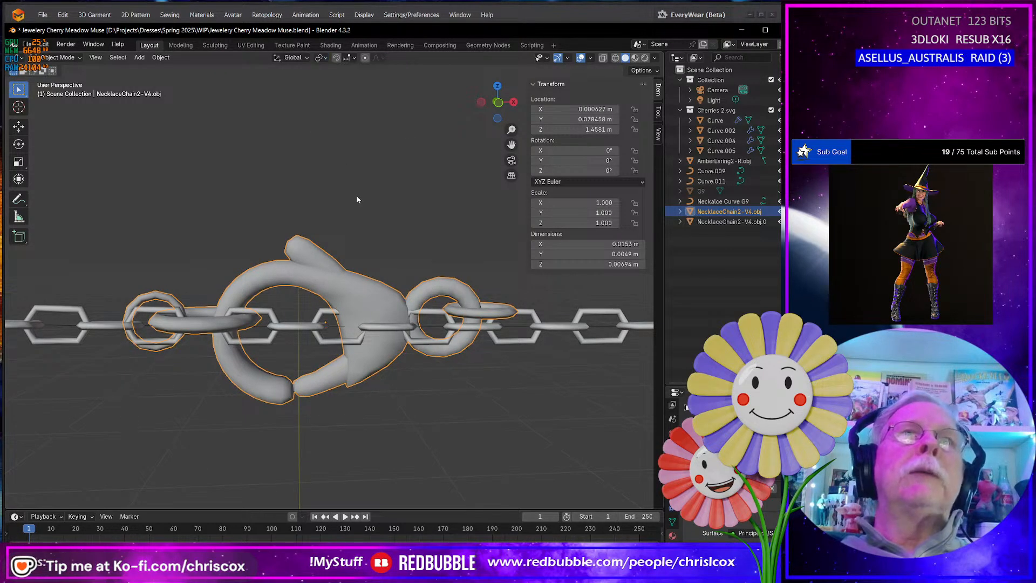
pyautogui.press('r')
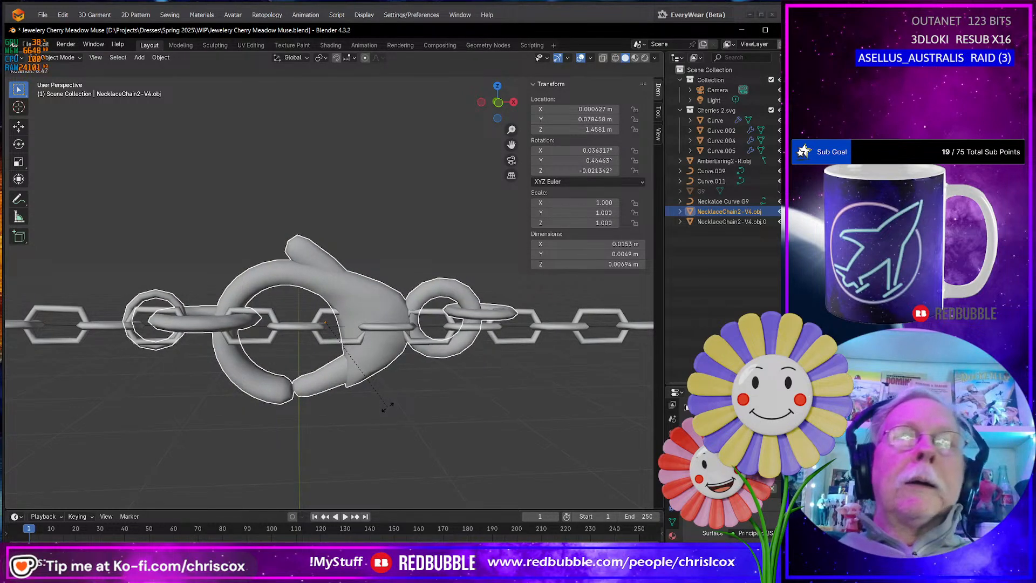
pyautogui.click(330, 458)
pyautogui.press('g')
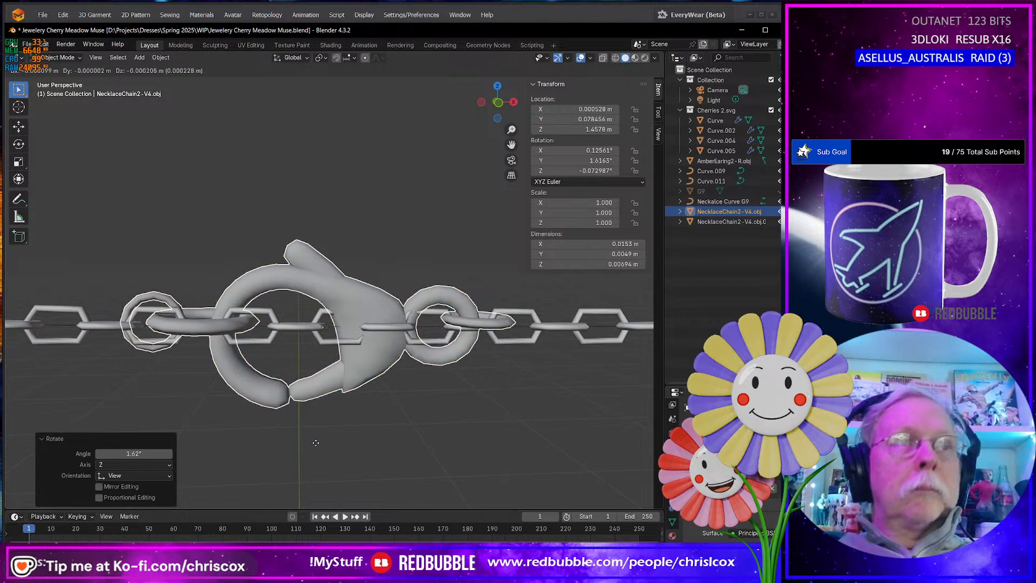
pyautogui.click(319, 447)
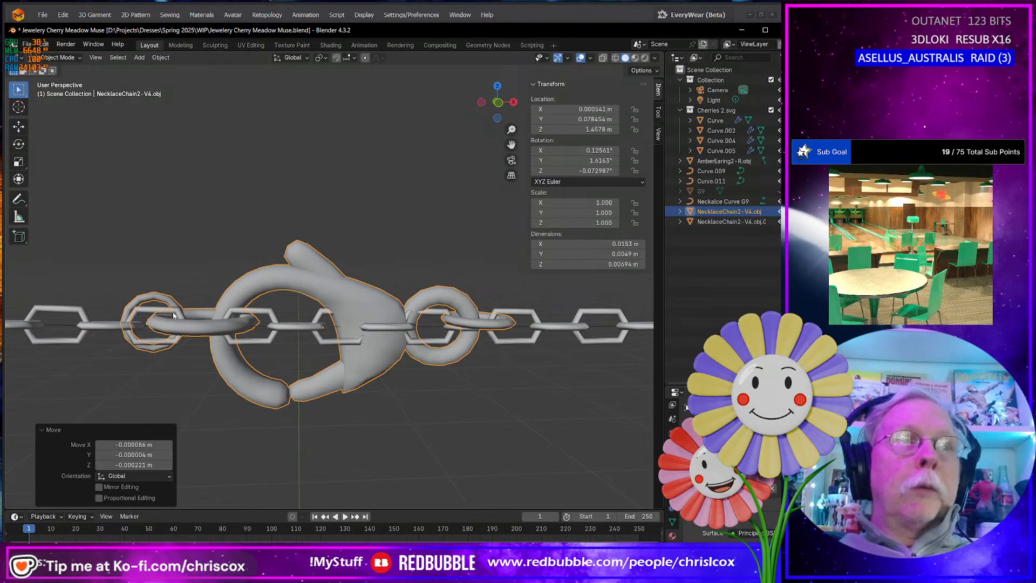
# Unhide the G9 figure and check how the clasp and chain sit against the back of the neck
pyautogui.moveTo(379, 337); pyautogui.dragTo(264, 382, button='middle')
pyautogui.scroll(-10, 272, 376)
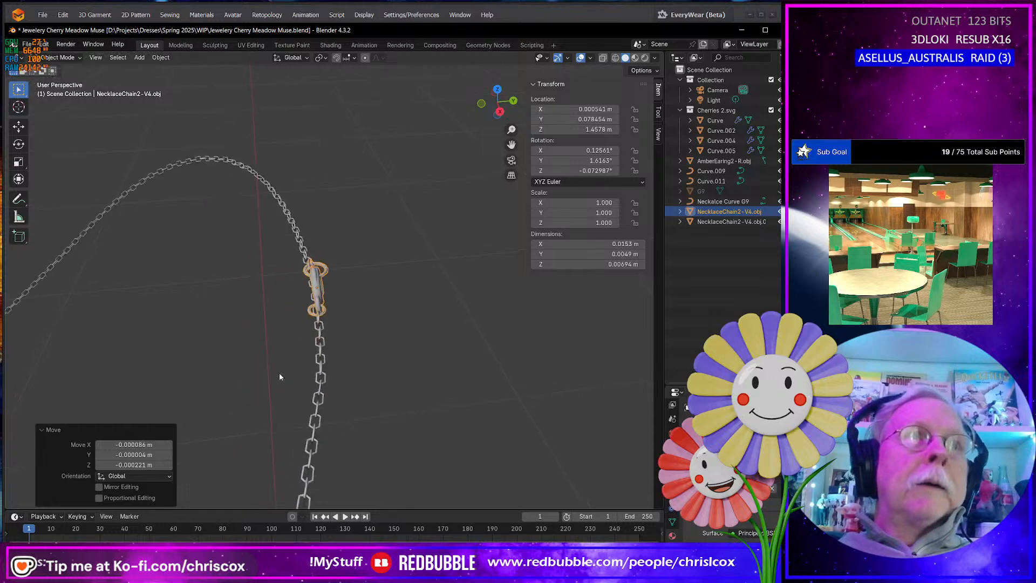
pyautogui.click(779, 193)
pyautogui.moveTo(443, 363); pyautogui.dragTo(432, 328, button='middle')
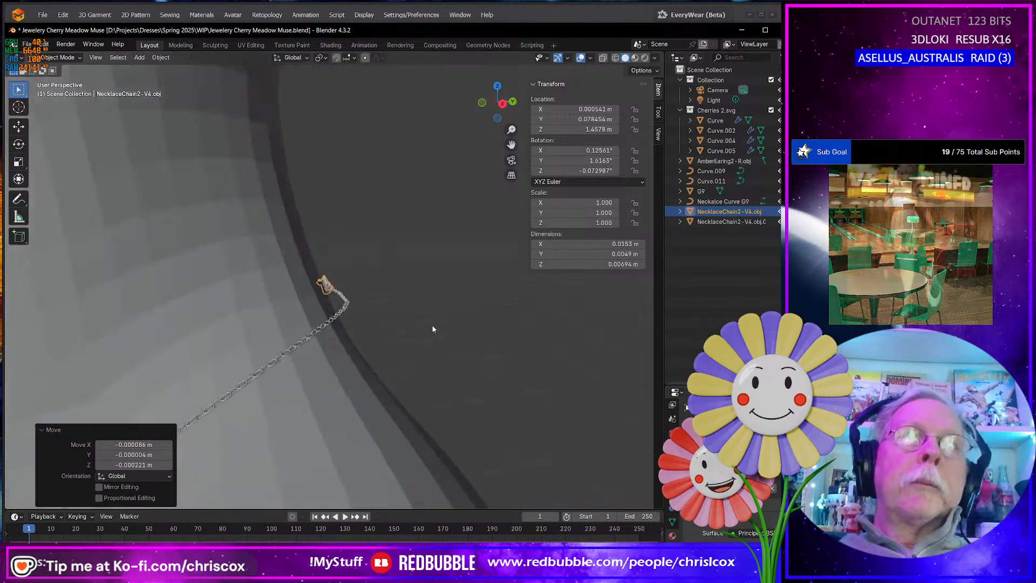
pyautogui.press('KP_3')
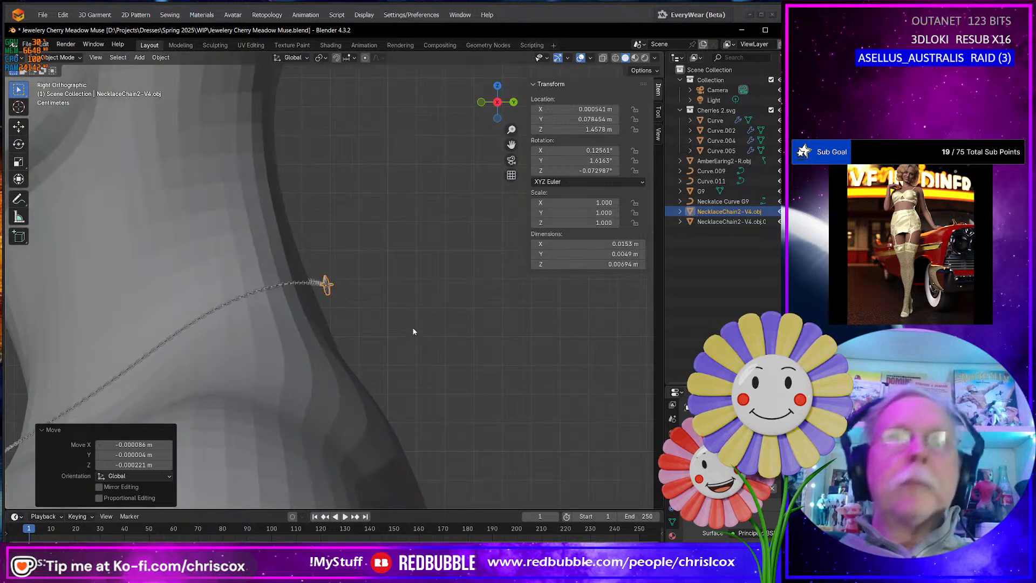
pyautogui.scroll(6, 426, 323)
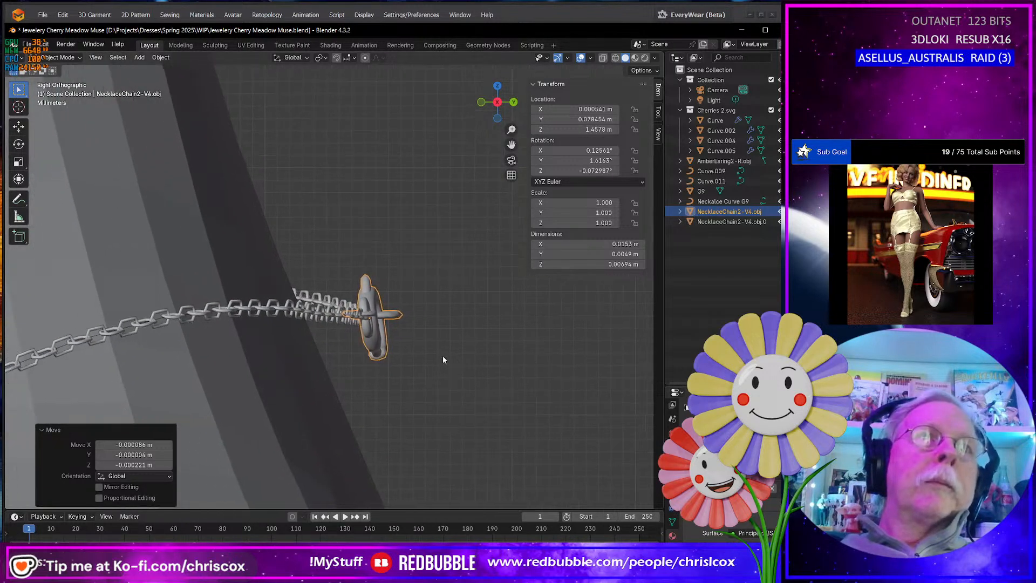
pyautogui.moveTo(443, 360); pyautogui.dragTo(318, 370, button='middle')
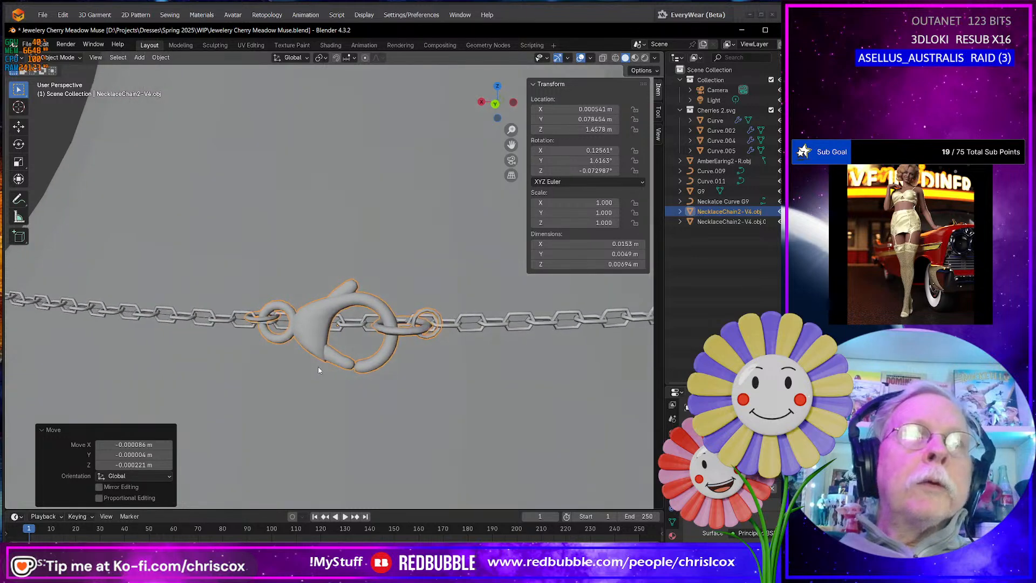
pyautogui.scroll(-5, 321, 367)
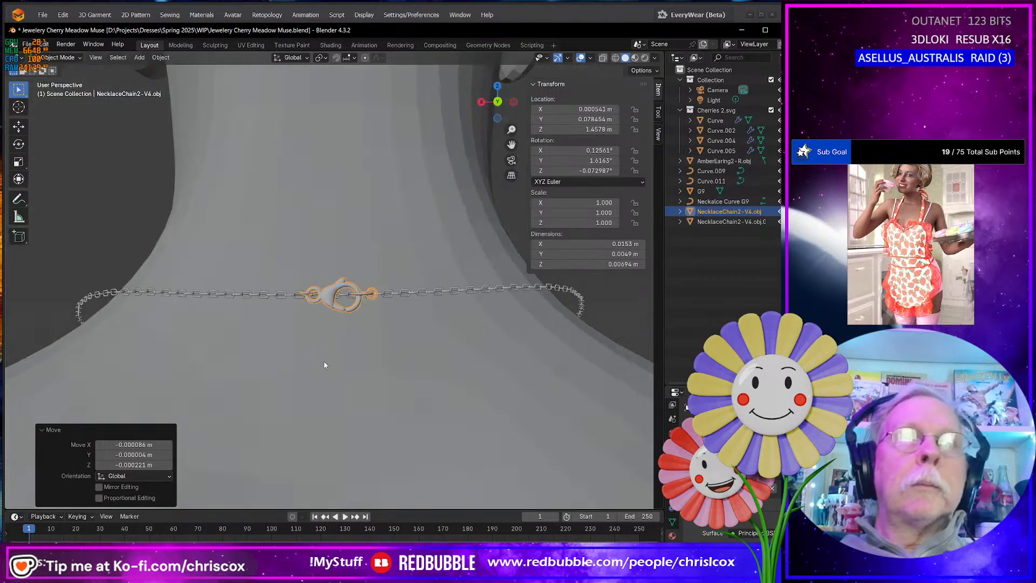
pyautogui.scroll(-5, 324, 365)
pyautogui.scroll(5, 324, 360)
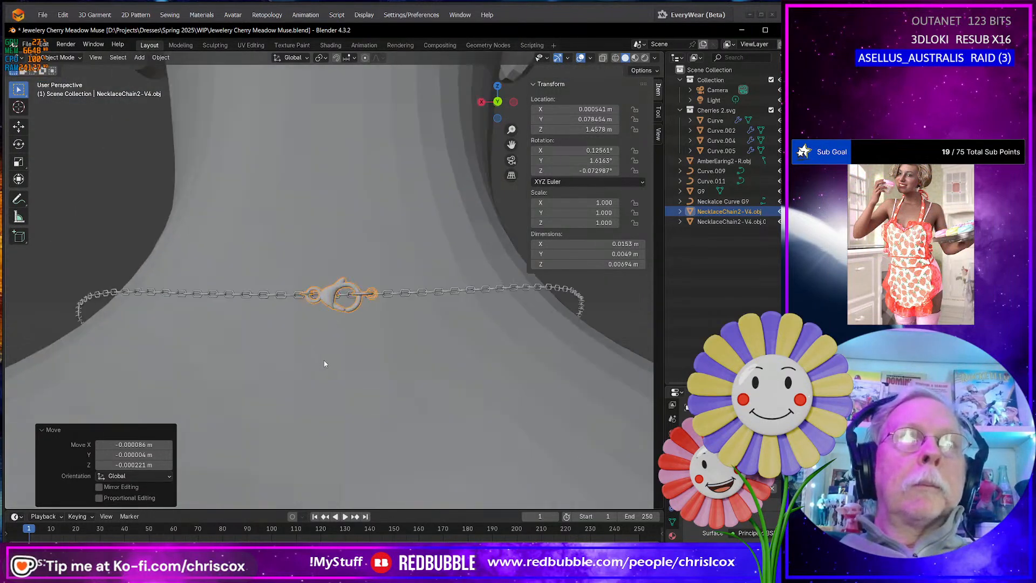
# Select the necklace chain and examine how it fits around the figure's neck from the side, back and front
pyautogui.click(396, 295)
pyautogui.scroll(-5, 394, 345)
pyautogui.moveTo(395, 346); pyautogui.dragTo(226, 355, button='middle')
pyautogui.scroll(-3, 341, 395)
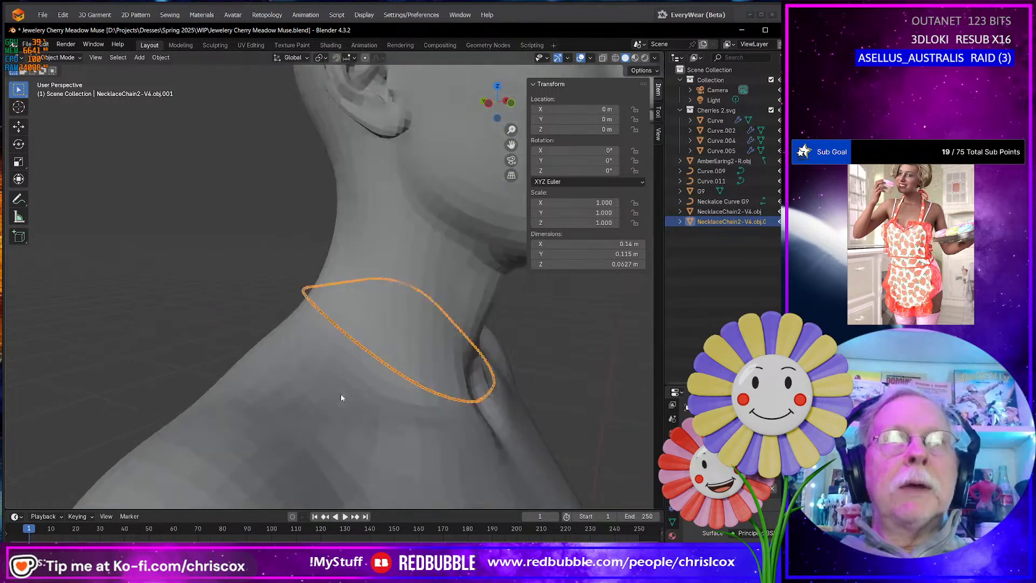
pyautogui.moveTo(341, 395); pyautogui.dragTo(552, 341, button='middle')
pyautogui.scroll(4, 490, 307)
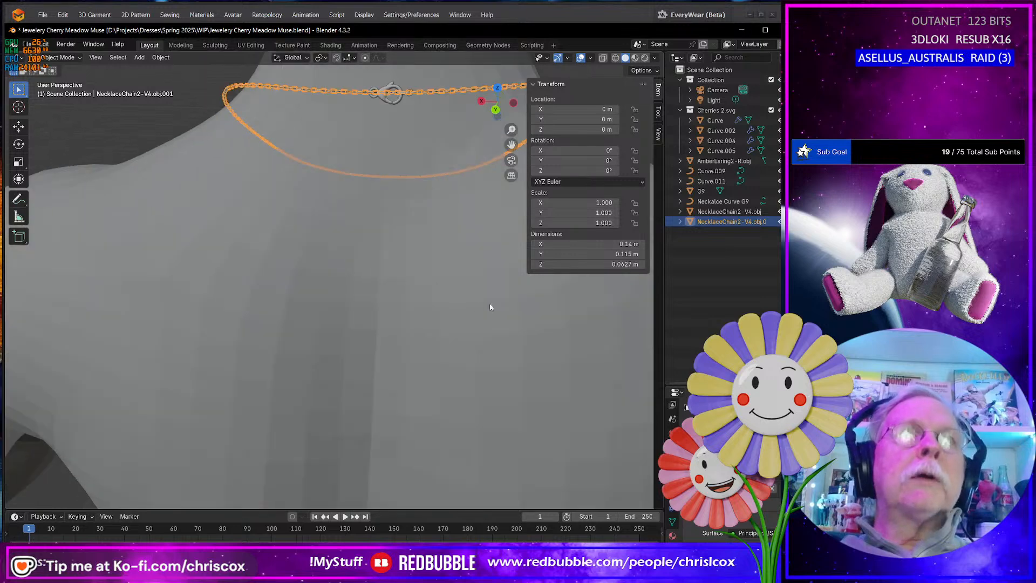
pyautogui.scroll(2, 424, 244)
pyautogui.moveTo(424, 244); pyautogui.dragTo(448, 313, button='middle')
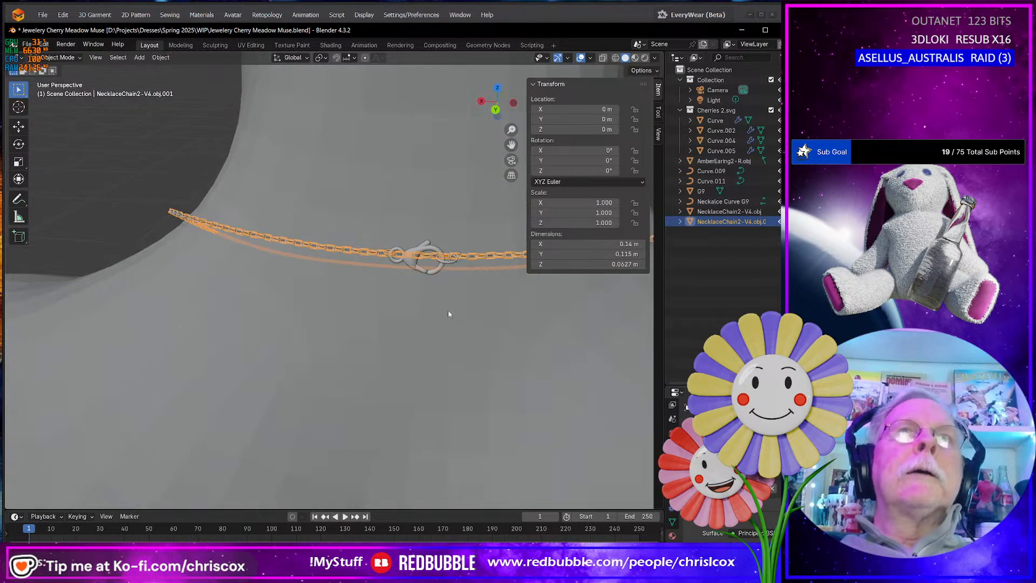
pyautogui.scroll(-6, 454, 360)
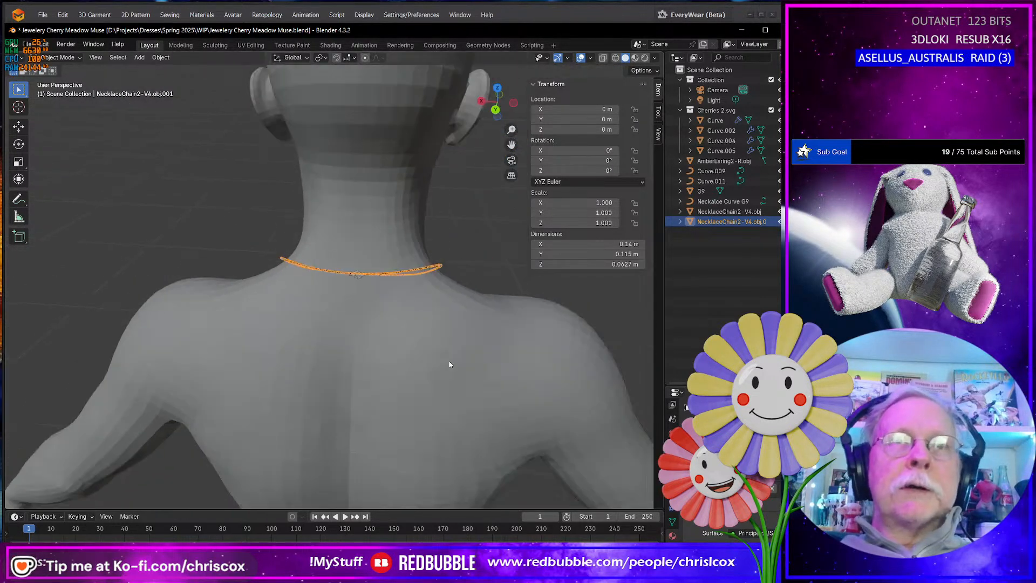
pyautogui.moveTo(460, 359); pyautogui.dragTo(292, 365, button='middle')
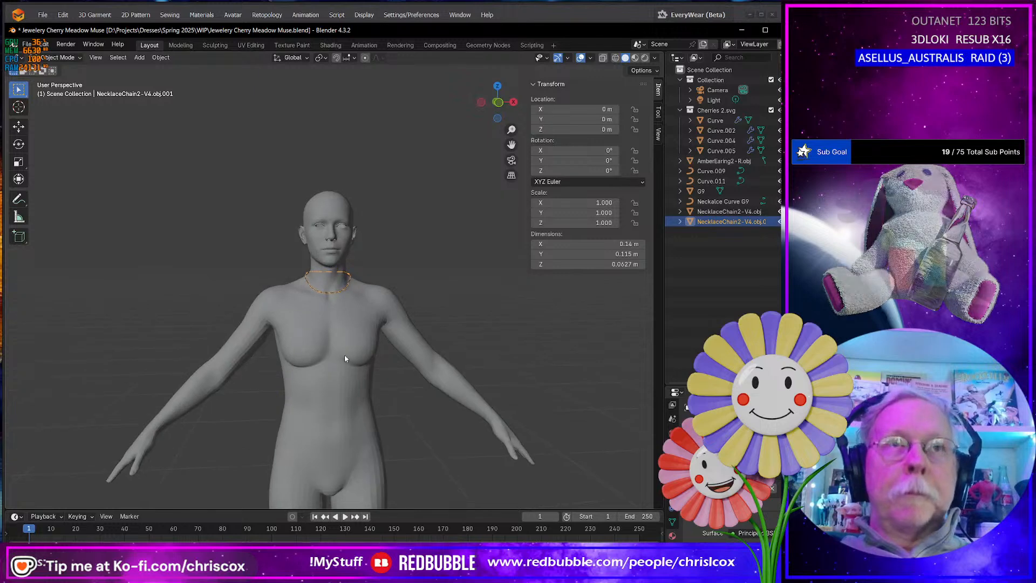
# Enter mesh editing on the necklace chain and frame its selected source links up close
pyautogui.press('Tab')
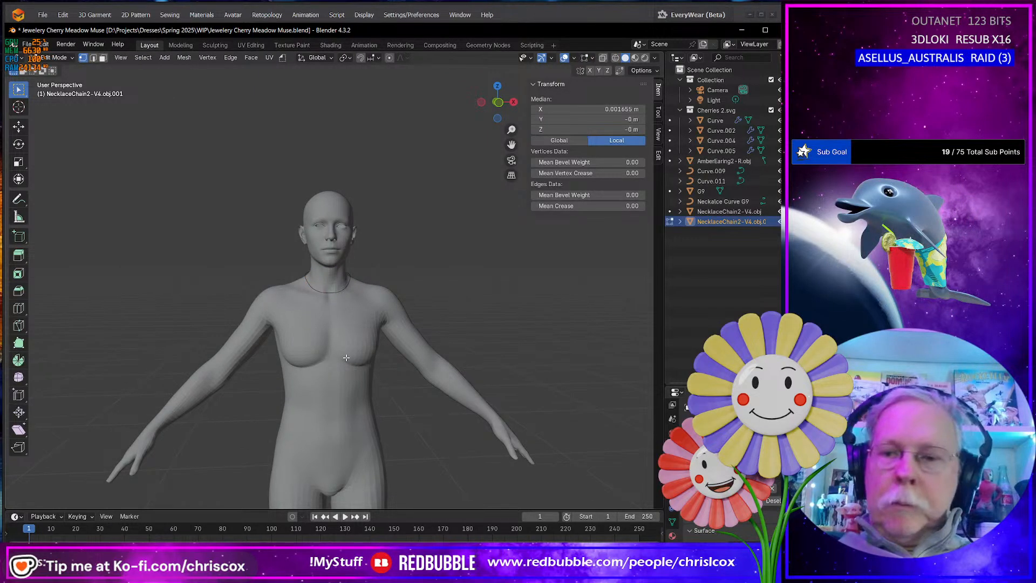
pyautogui.press('KP_Decimal')
pyautogui.scroll(-8, 347, 357)
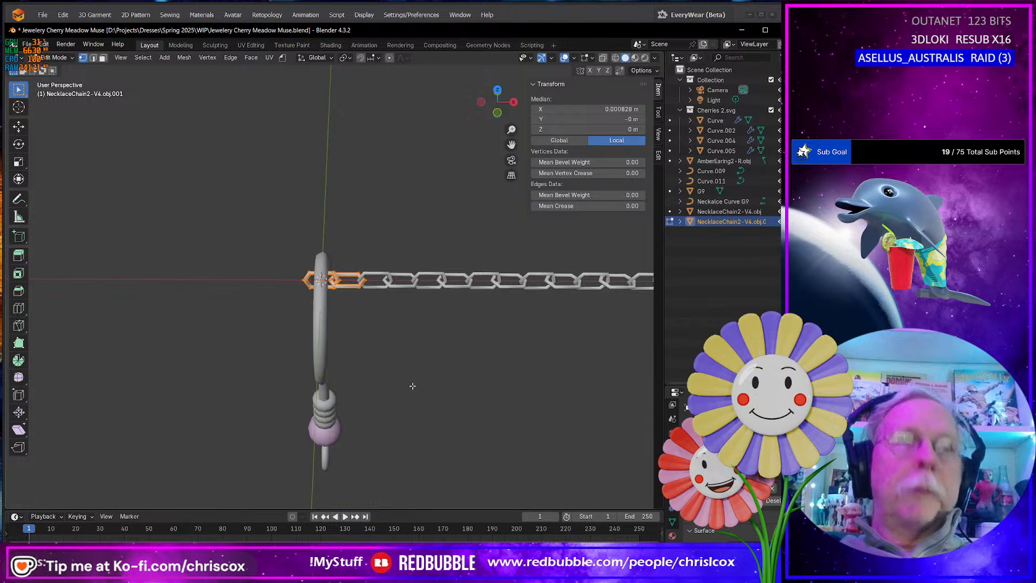
pyautogui.scroll(4, 411, 372)
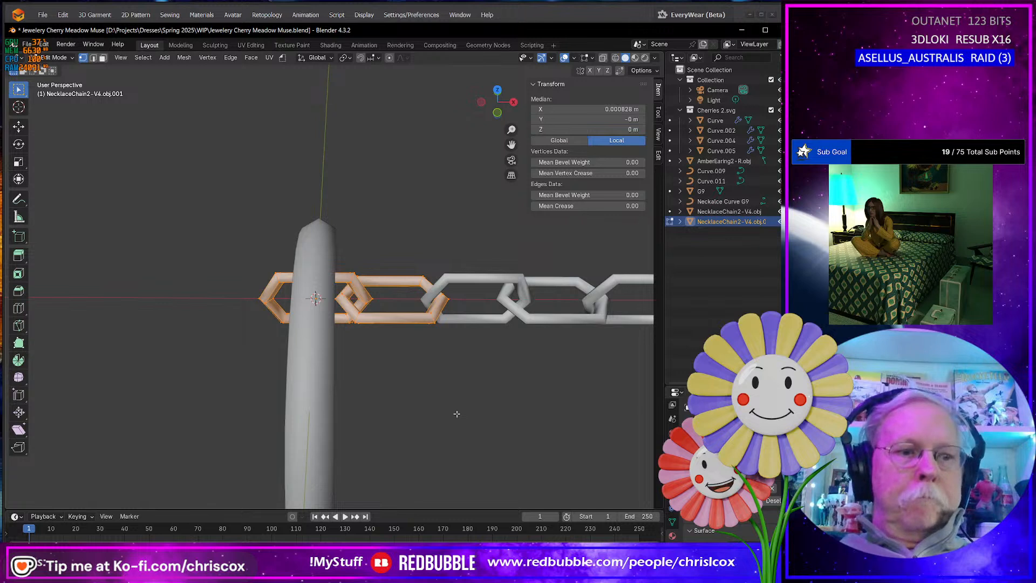
pyautogui.press('s')
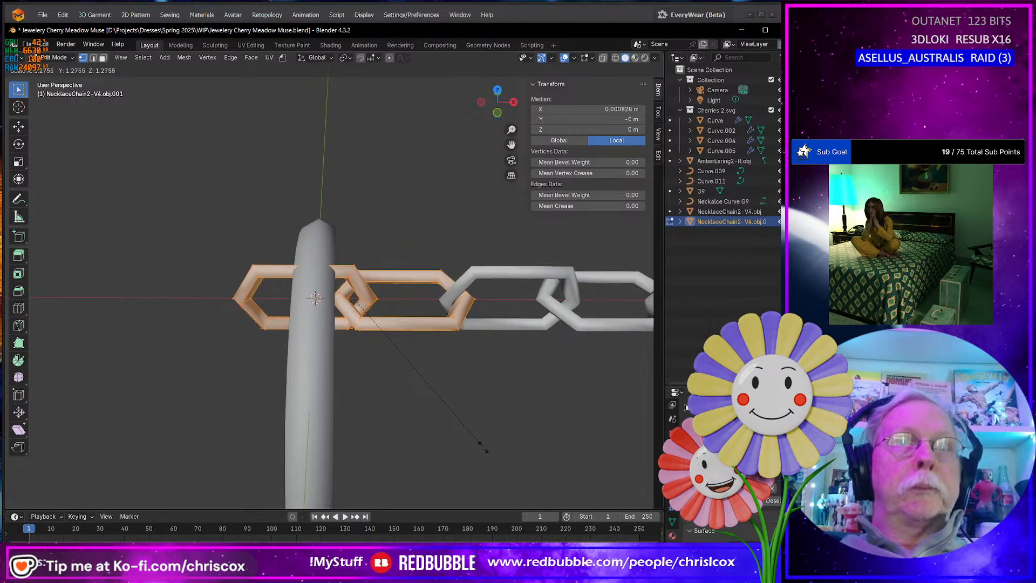
pyautogui.click(482, 445)
pyautogui.hotkey('ctrl', 'z')
# Scale the chain's source links uniformly by 1.5 and return to object mode
pyautogui.moveTo(488, 458); pyautogui.dragTo(479, 419, button='middle')
pyautogui.write('s')
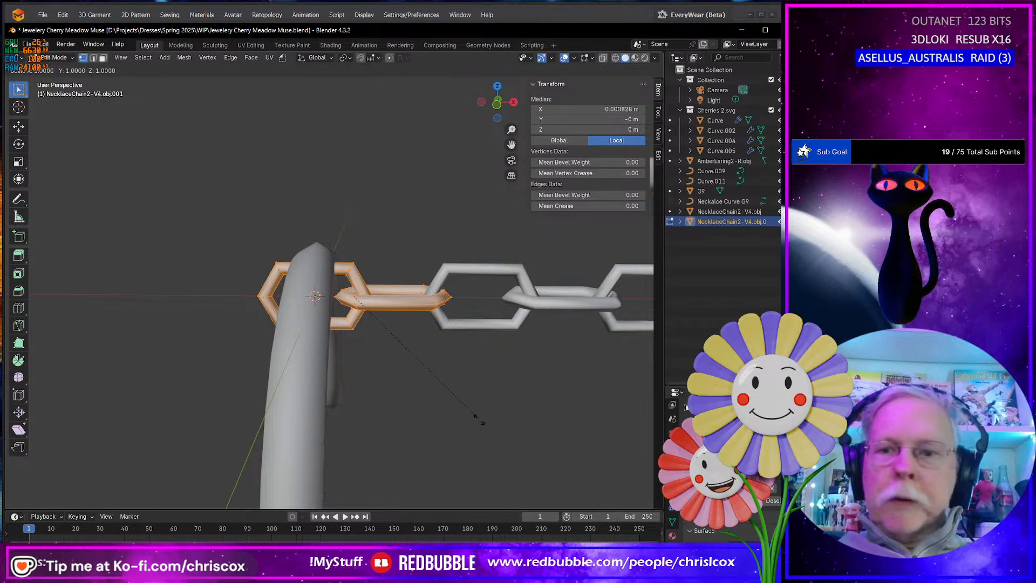
pyautogui.write('1.5')
pyautogui.press('Return')
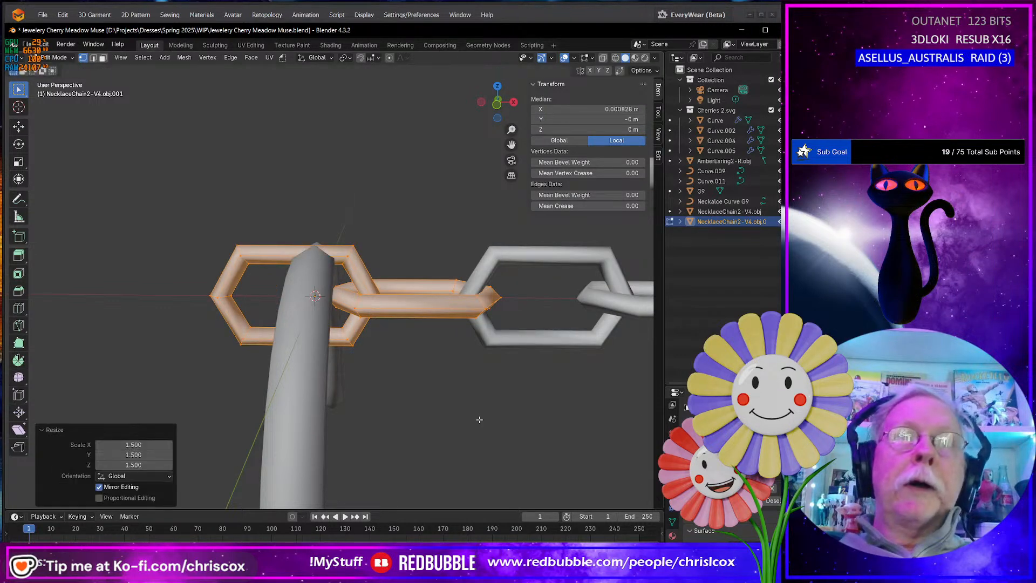
pyautogui.scroll(-2, 464, 409)
pyautogui.press('Tab')
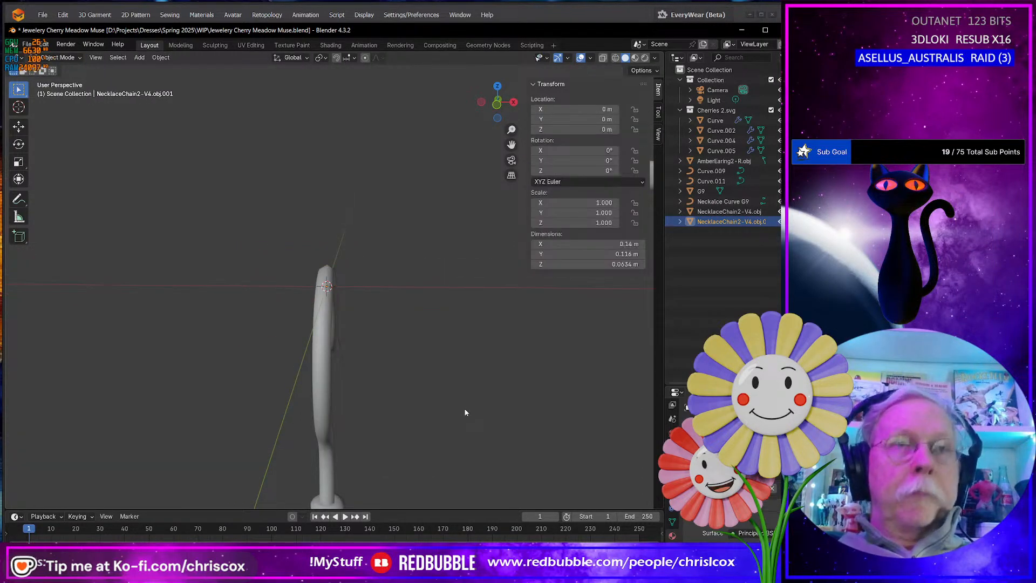
# Check the chain's size against the figure and enlarge its source links by a further factor of 1.5
pyautogui.press('KP_Decimal')
pyautogui.moveTo(464, 409)
pyautogui.mouseDown(button='middle')
pyautogui.moveTo(245, 415)
pyautogui.moveTo(297, 423)
pyautogui.moveTo(604, 406)
pyautogui.moveTo(639, 435)
pyautogui.moveTo(595, 455)
pyautogui.moveTo(474, 423)
pyautogui.mouseUp(button='middle')
pyautogui.scroll(-8, 458, 405)
pyautogui.press('Tab')
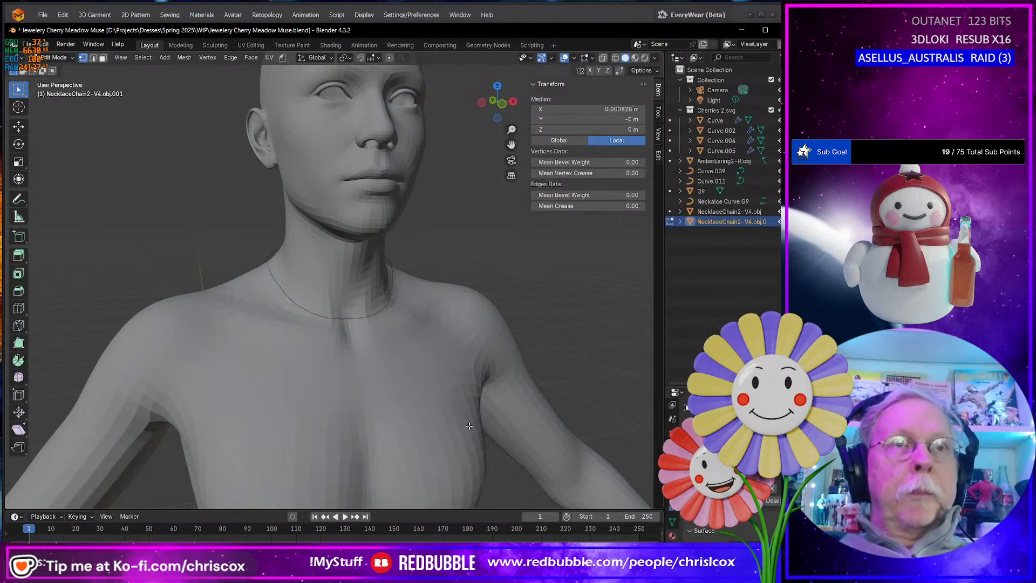
pyautogui.write('s')
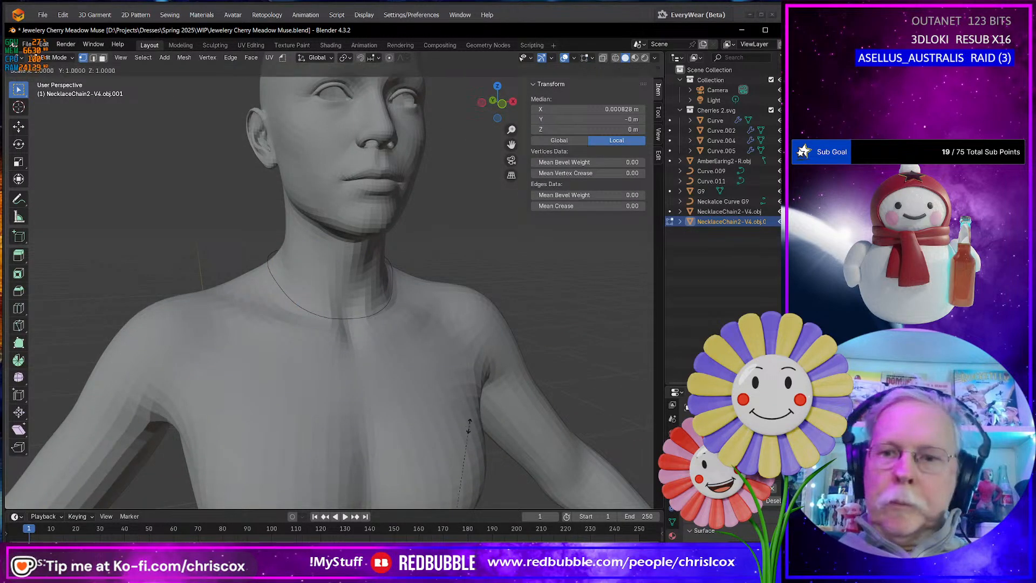
pyautogui.write('1.5')
pyautogui.press('Return')
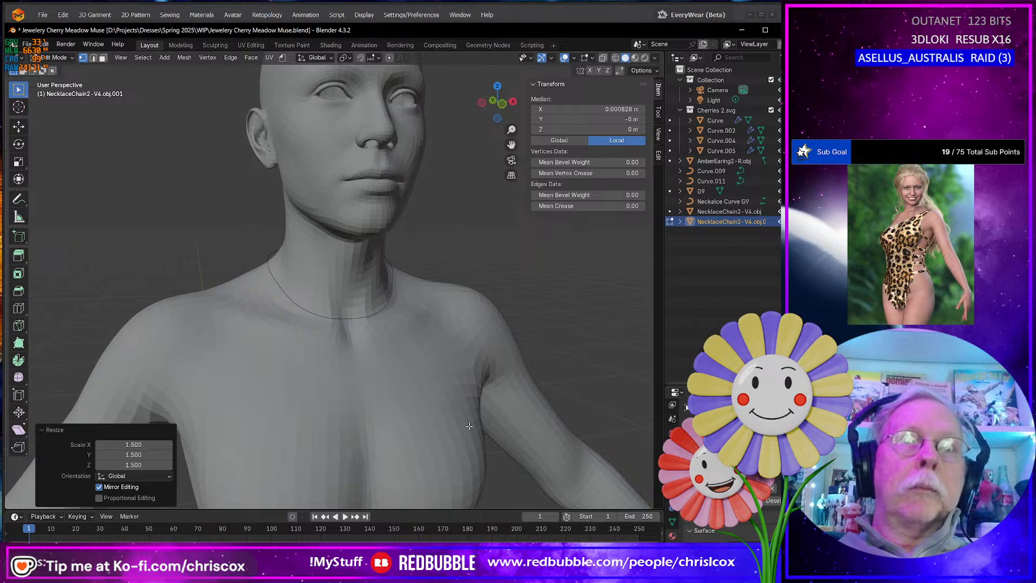
pyautogui.press('Tab')
# Examine the enlarged chain around the neck and where it meets the clasp at the back, and select the clasp
pyautogui.scroll(8, 398, 355)
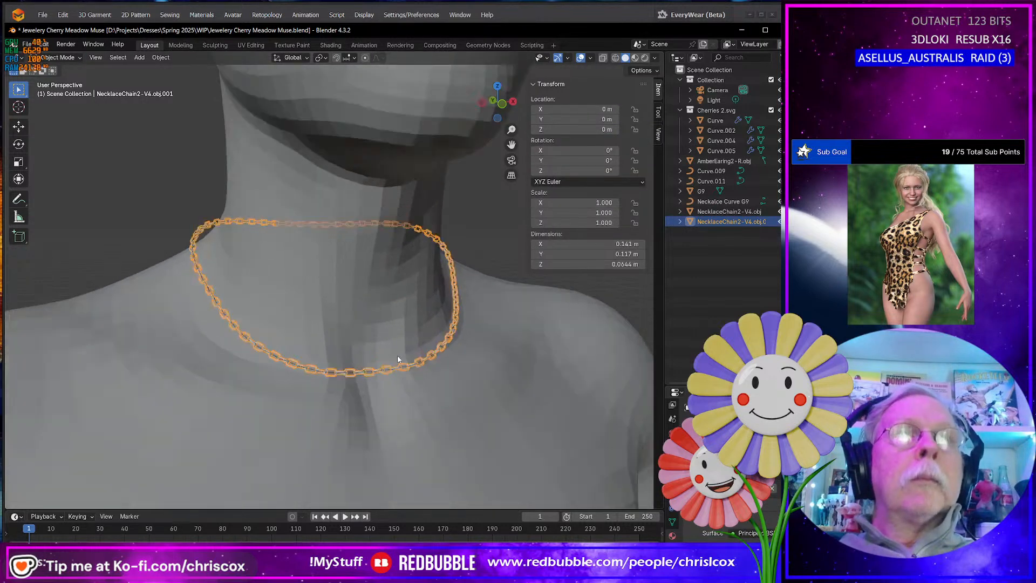
pyautogui.moveTo(393, 362); pyautogui.dragTo(280, 374, button='middle')
pyautogui.scroll(-4, 278, 371)
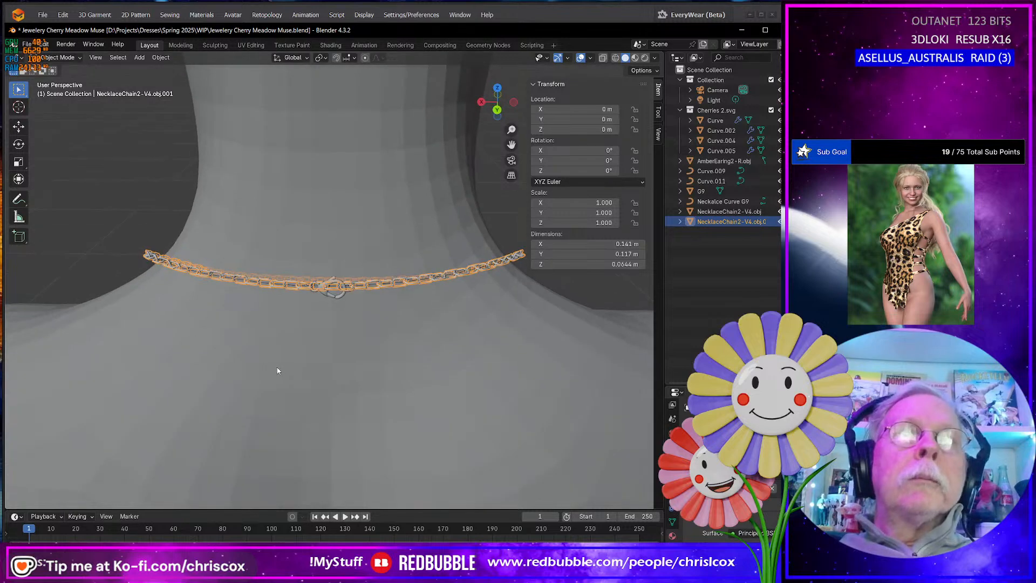
pyautogui.scroll(-4, 282, 375)
pyautogui.scroll(12, 283, 376)
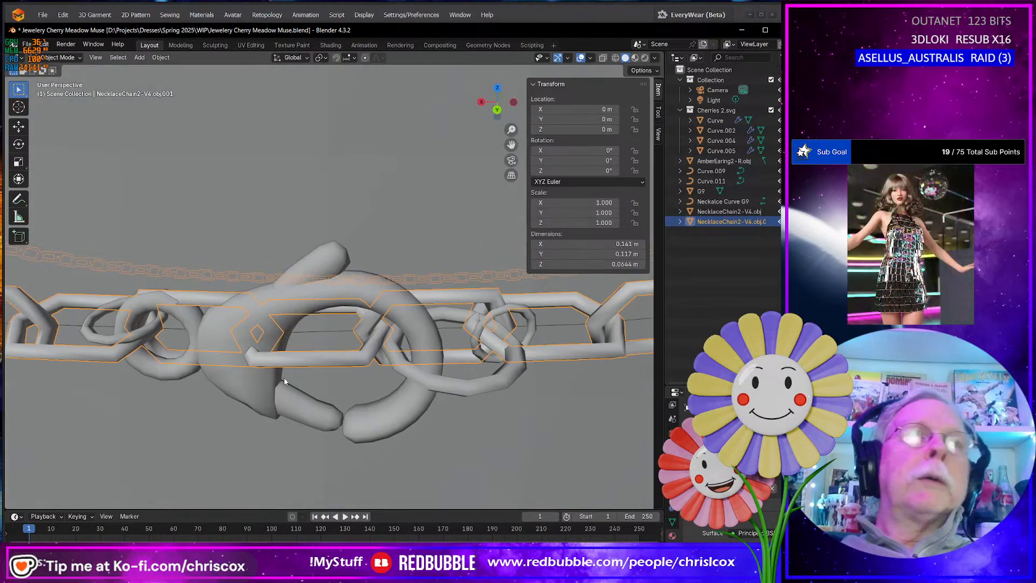
pyautogui.keyDown('shift'); pyautogui.moveTo(303, 383); pyautogui.dragTo(353, 404, button='middle'); pyautogui.keyUp('shift')
pyautogui.scroll(-5, 346, 403)
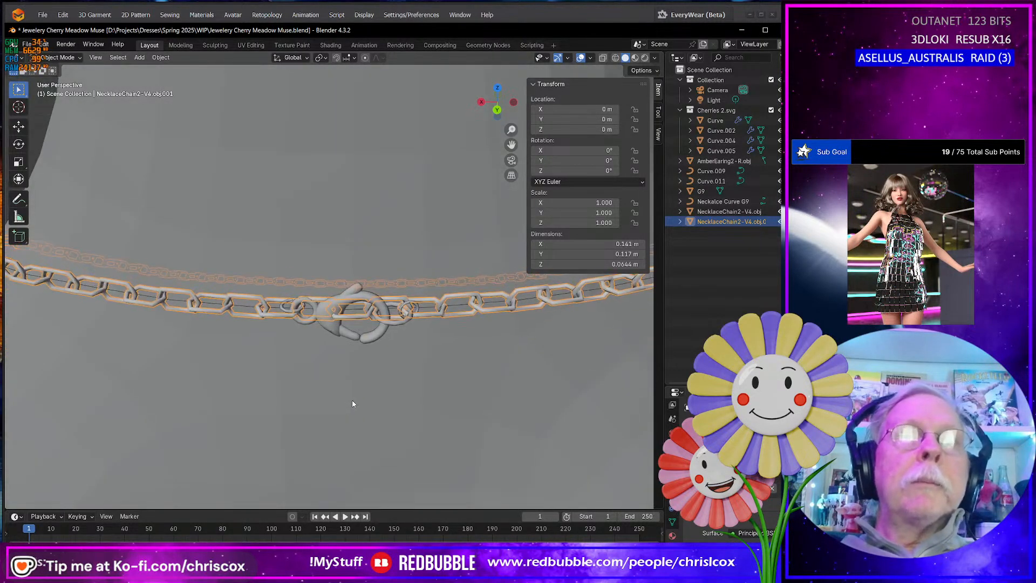
pyautogui.click(328, 311)
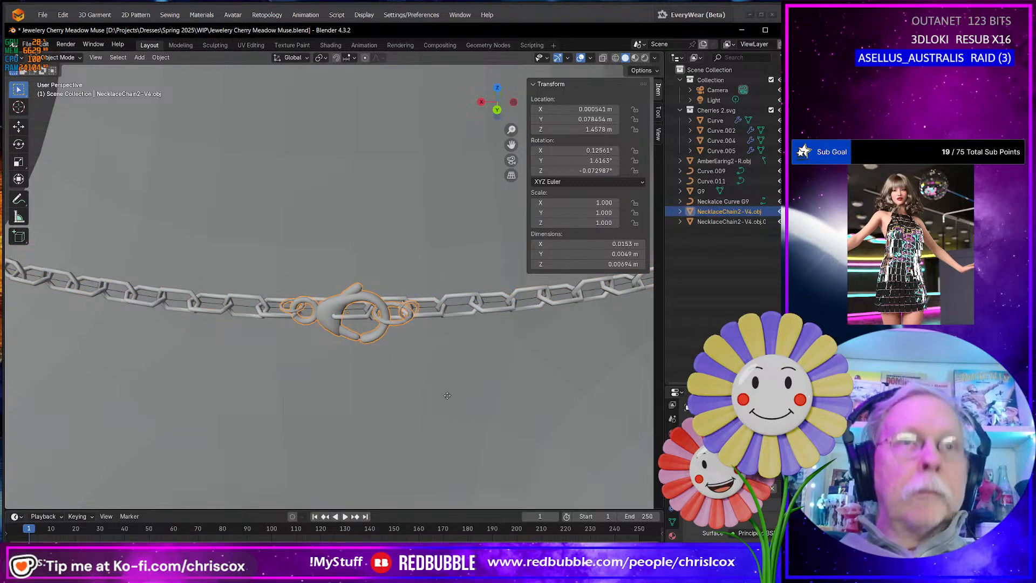
pyautogui.press('g')
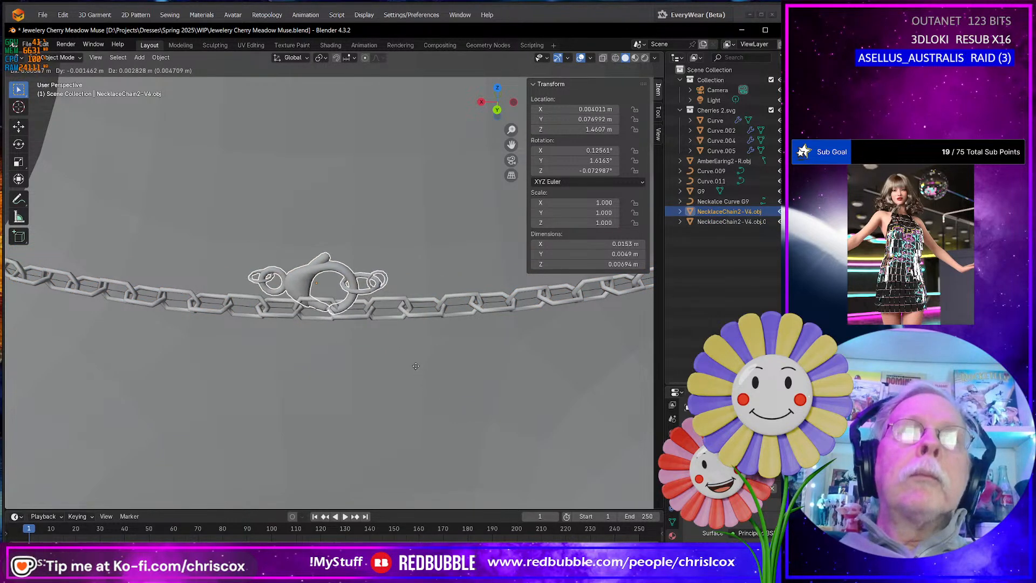
pyautogui.press('y')
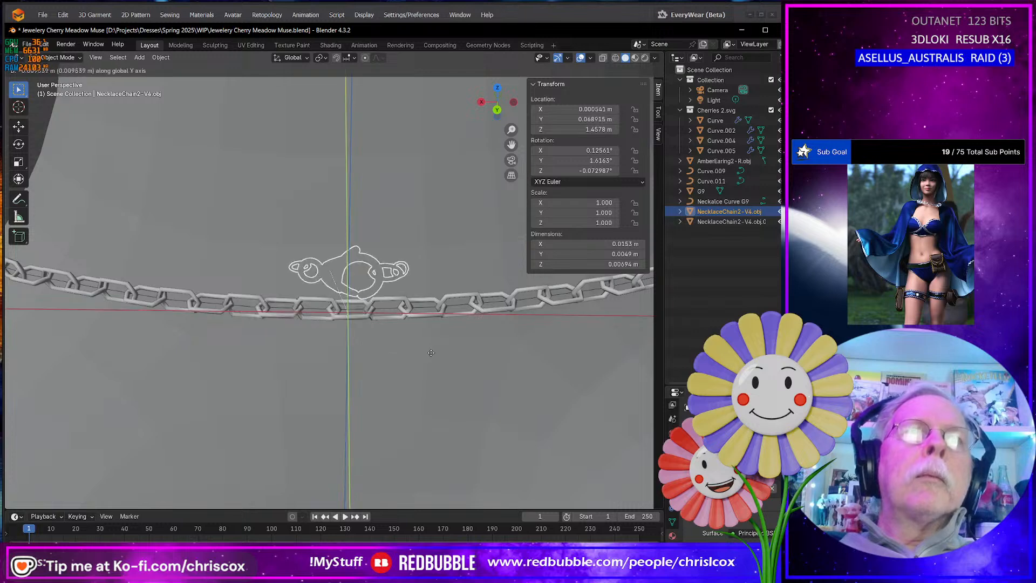
pyautogui.click(430, 365)
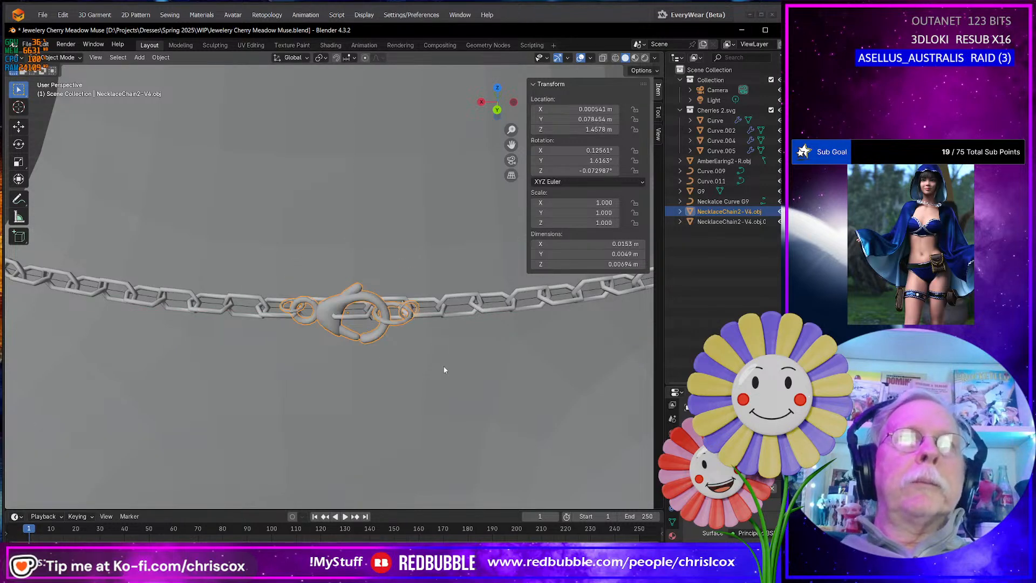
# Scale the clasp up by about 1.097 and shift it about 0.0015 m along X to line up with the chain links
pyautogui.moveTo(444, 370); pyautogui.dragTo(446, 382, button='middle')
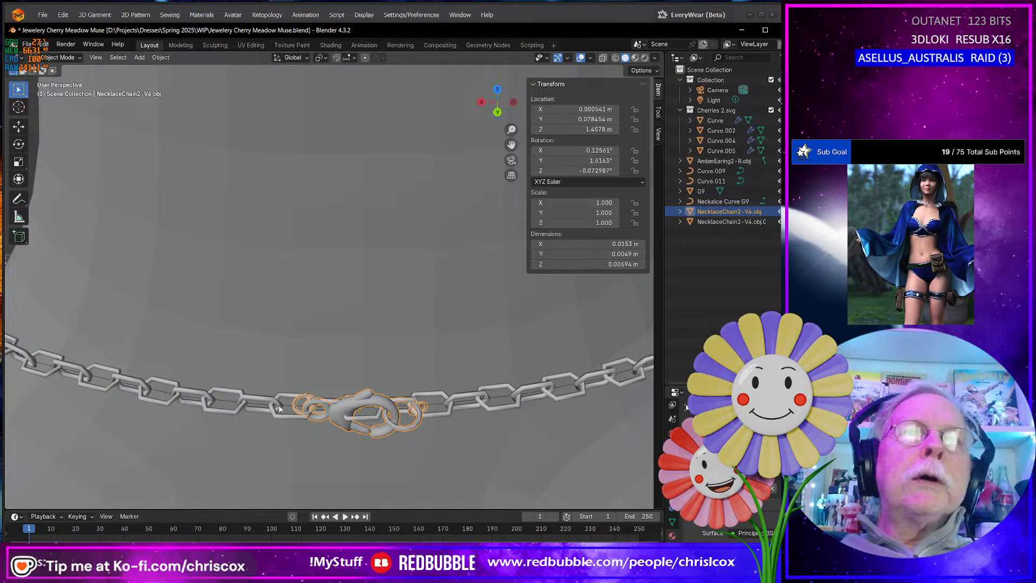
pyautogui.moveTo(279, 408); pyautogui.dragTo(293, 400, button='middle')
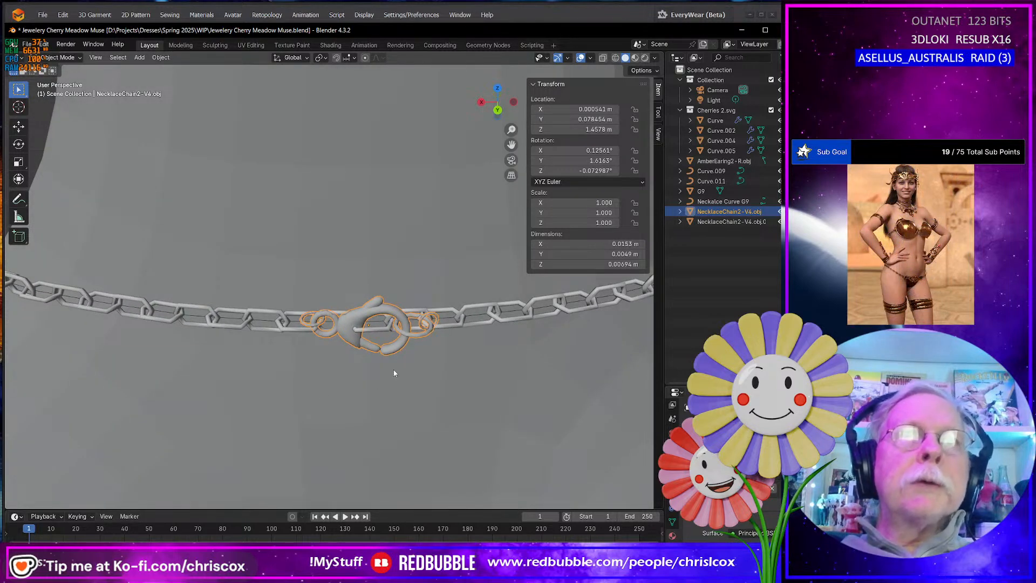
pyautogui.press('s')
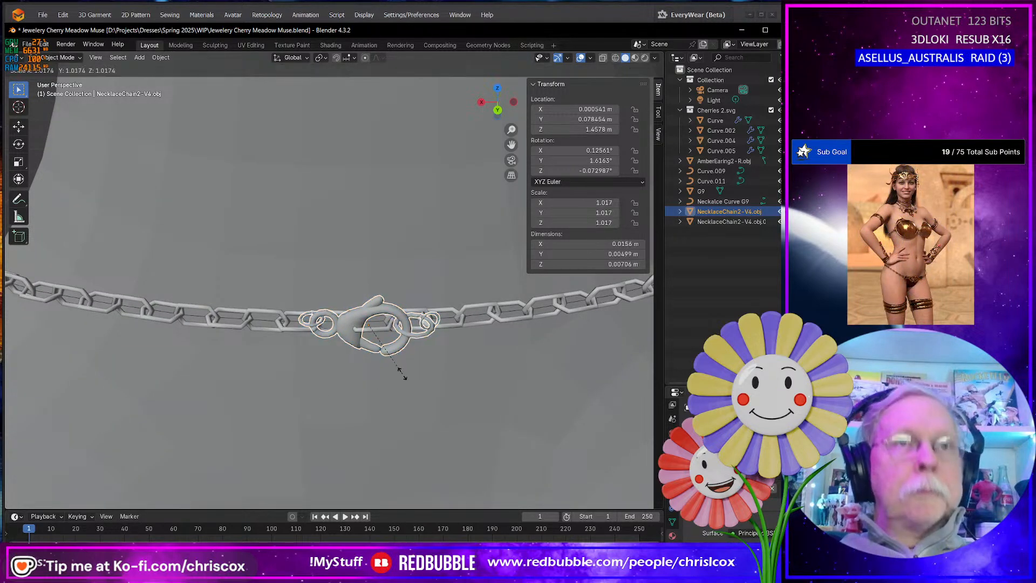
pyautogui.click(407, 376)
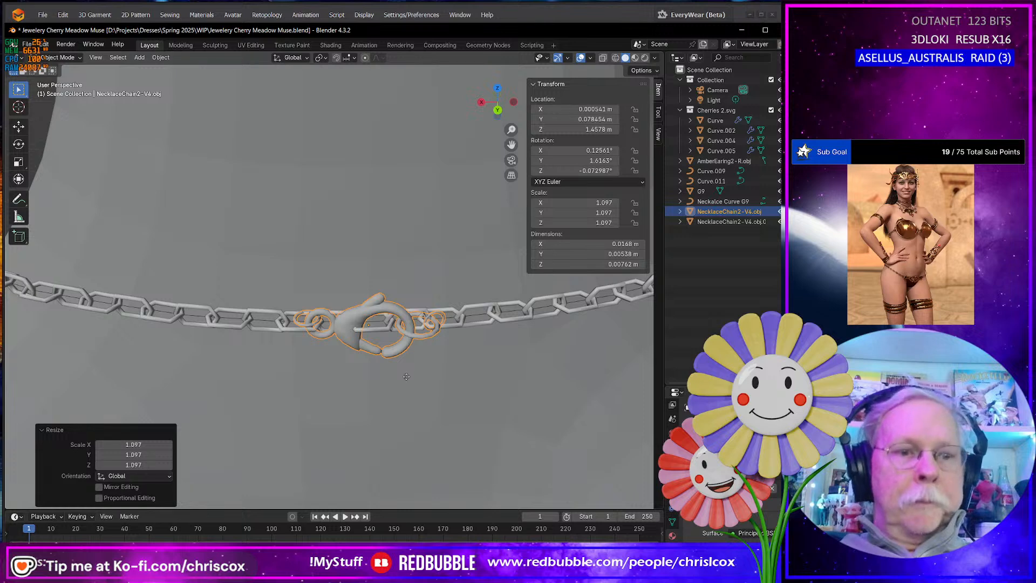
pyautogui.press('g')
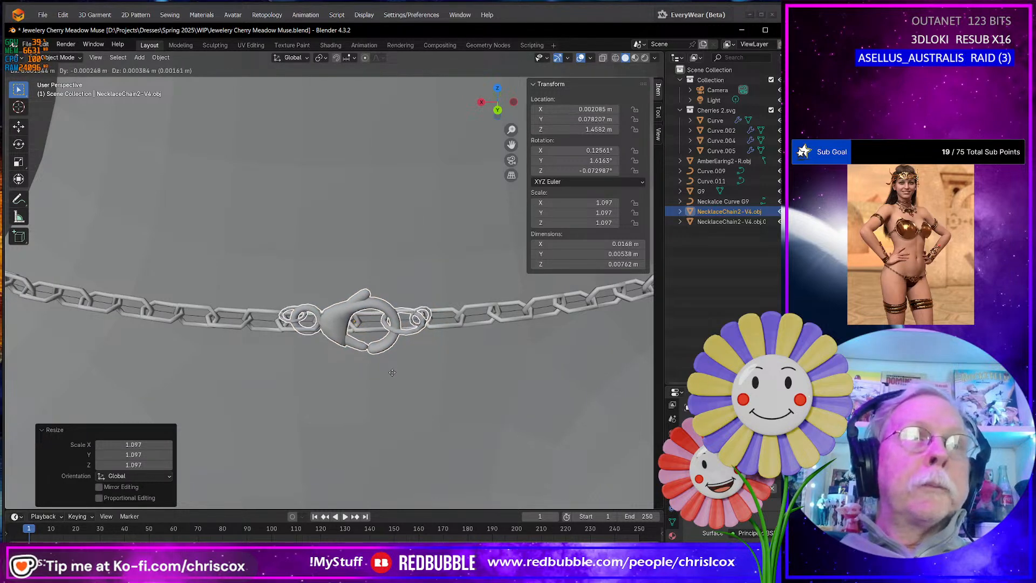
pyautogui.click(393, 376)
# Lower the clasp about 0.0005 m onto the chain and fine-tune its position by less than 0.0001 m from above
pyautogui.moveTo(392, 376); pyautogui.dragTo(400, 354, button='middle')
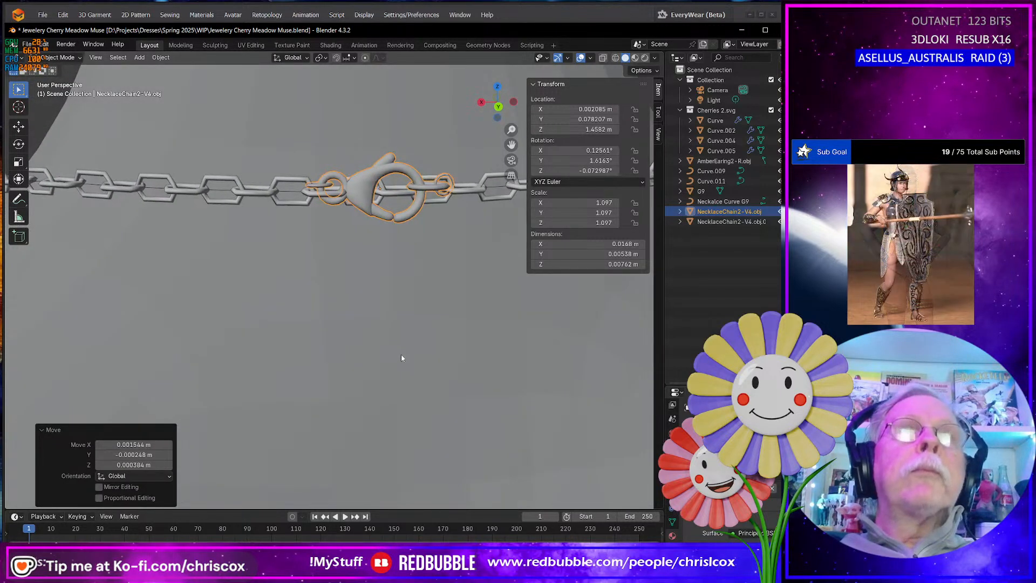
pyautogui.press('g')
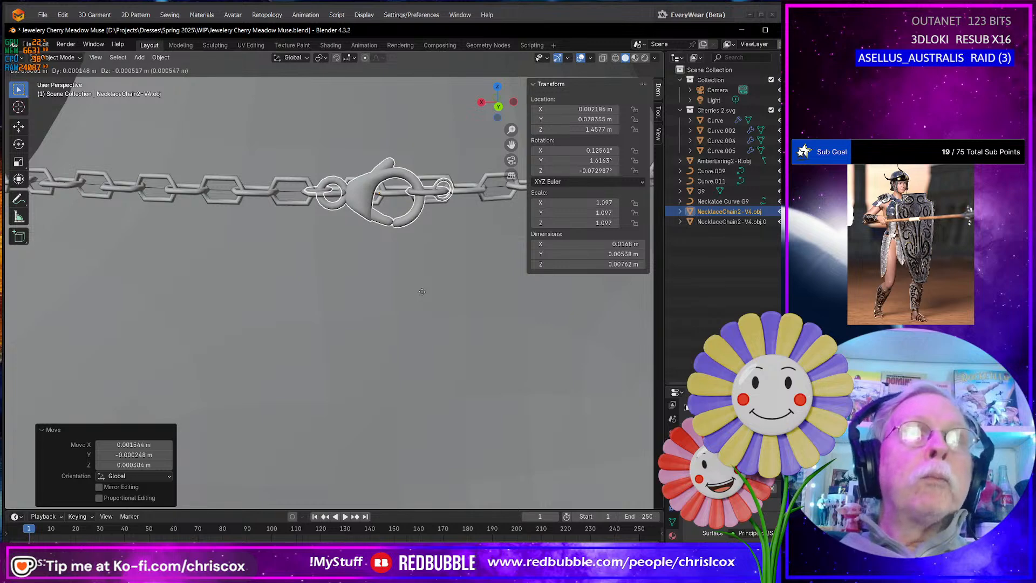
pyautogui.click(422, 292)
pyautogui.moveTo(422, 294); pyautogui.dragTo(423, 322, button='middle')
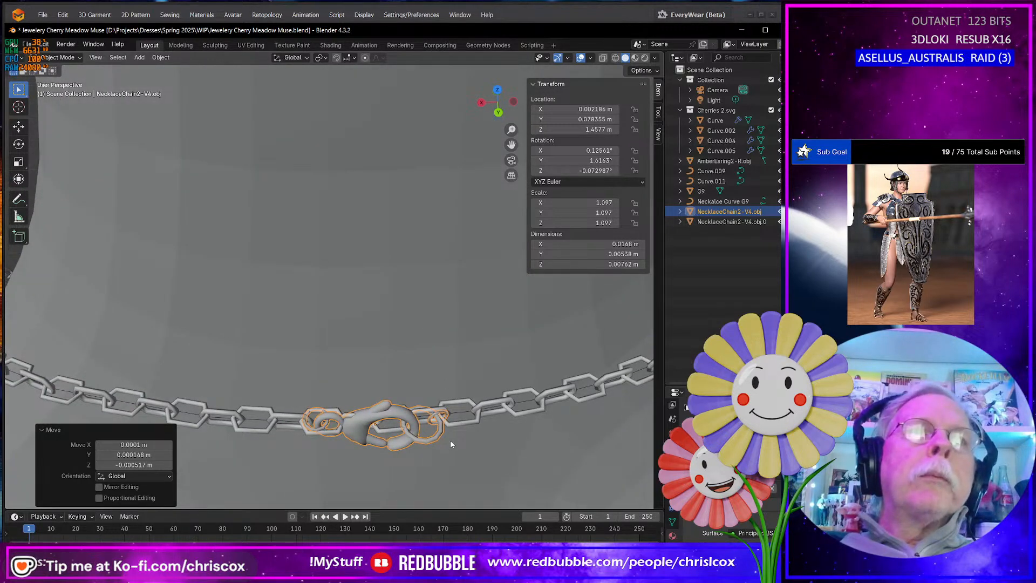
pyautogui.press('g')
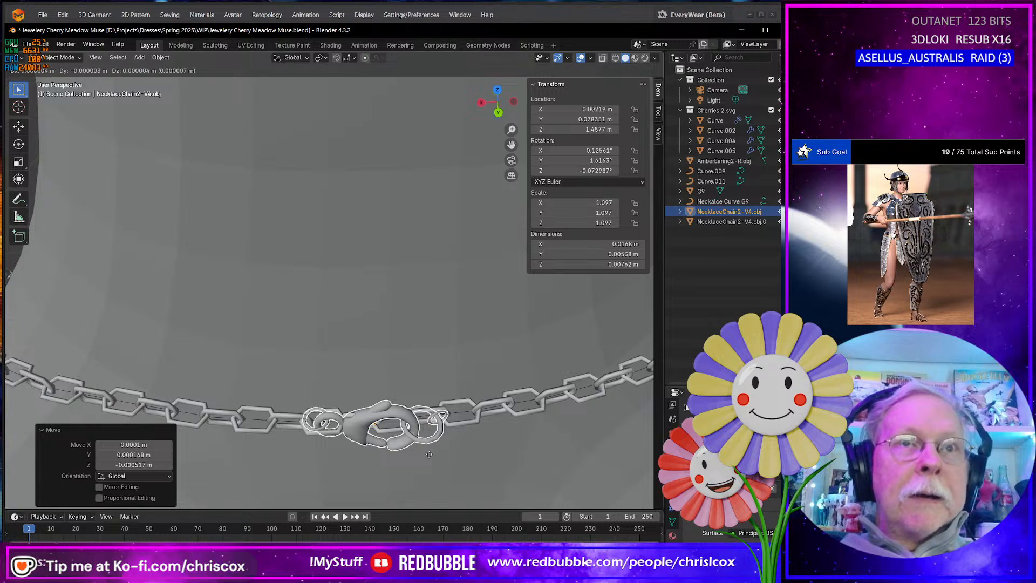
pyautogui.click(426, 449)
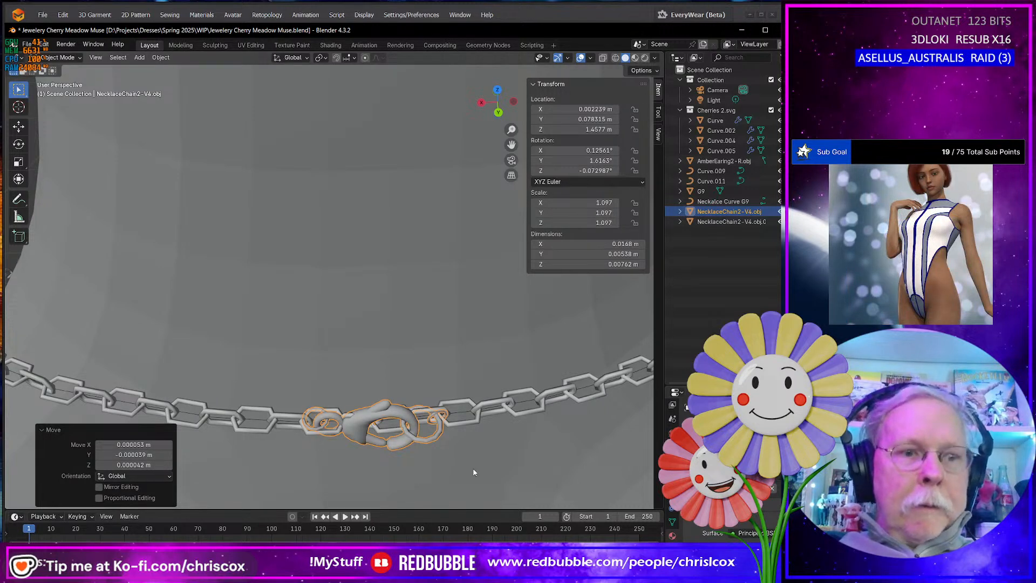
# Rotate the clasp slightly about the global Z axis to follow the chain's direction
pyautogui.press('r')
pyautogui.press('z')
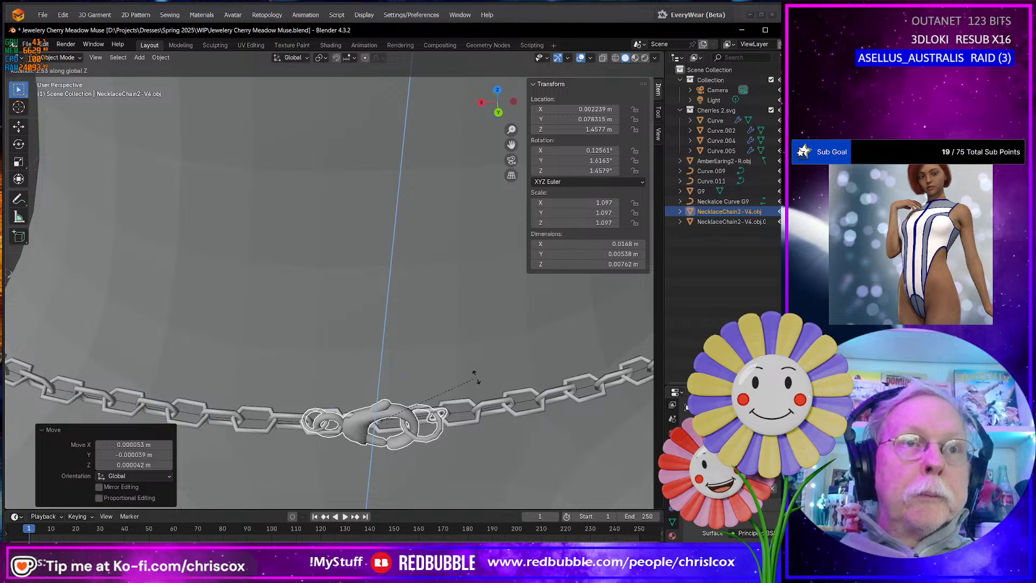
pyautogui.click(442, 361)
# Select the G9 figure and examine the necklace from the front, close up and beside the cherry model at full-body distance
pyautogui.moveTo(441, 409); pyautogui.dragTo(250, 363, button='middle')
pyautogui.scroll(-6, 439, 374)
pyautogui.click(465, 365)
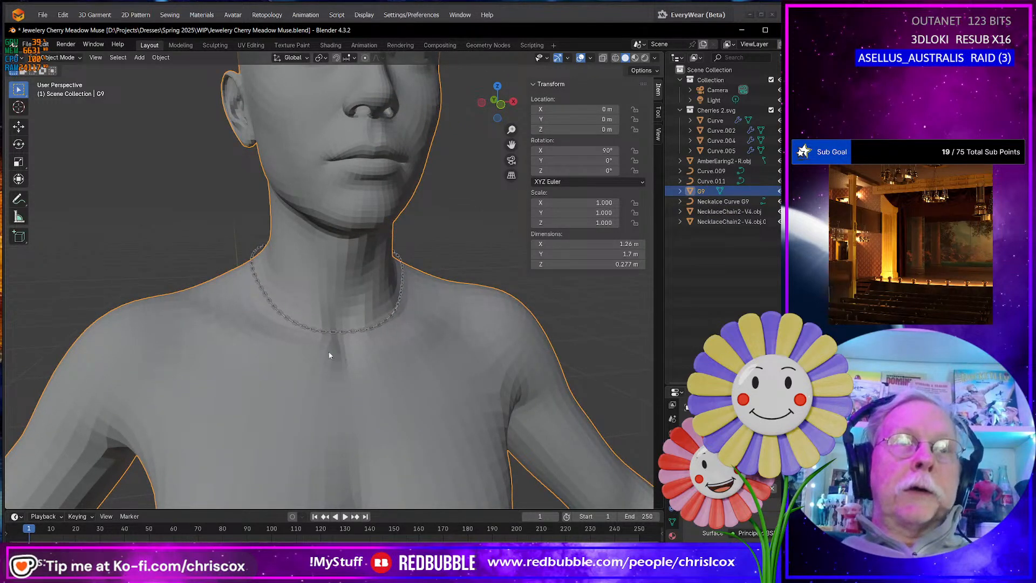
pyautogui.moveTo(329, 355); pyautogui.dragTo(337, 354, button='middle')
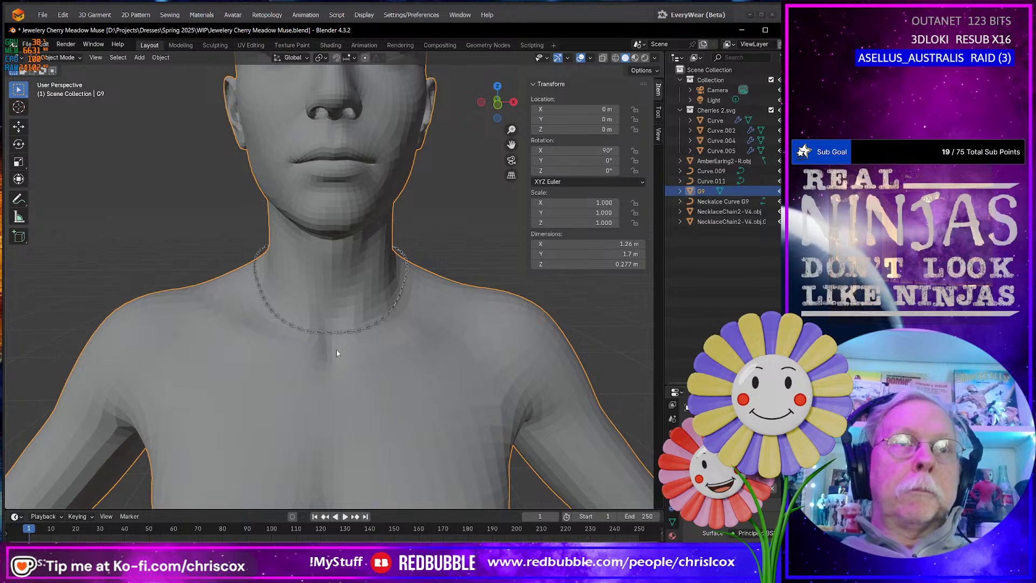
pyautogui.scroll(2, 336, 354)
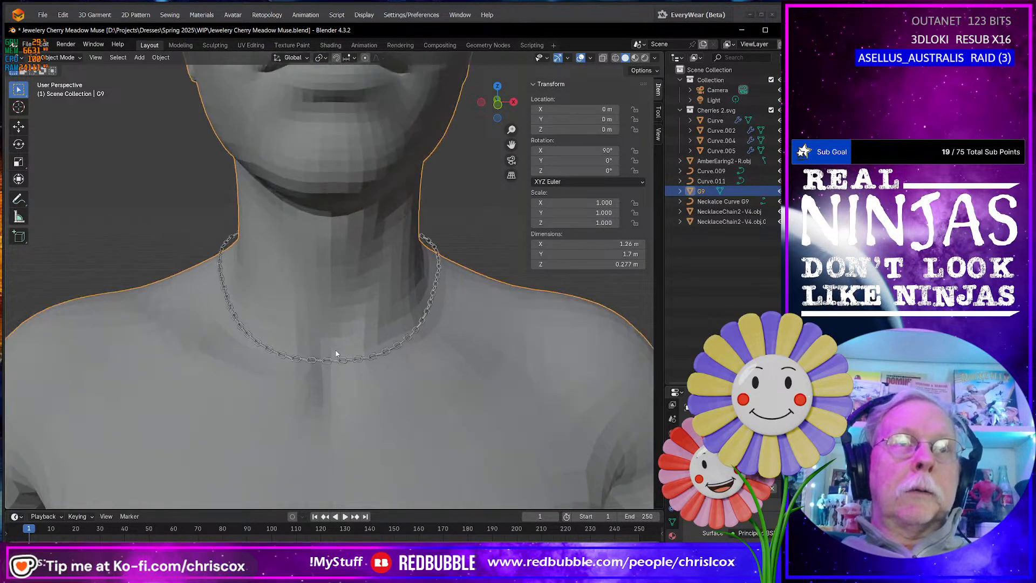
pyautogui.scroll(-5, 320, 364)
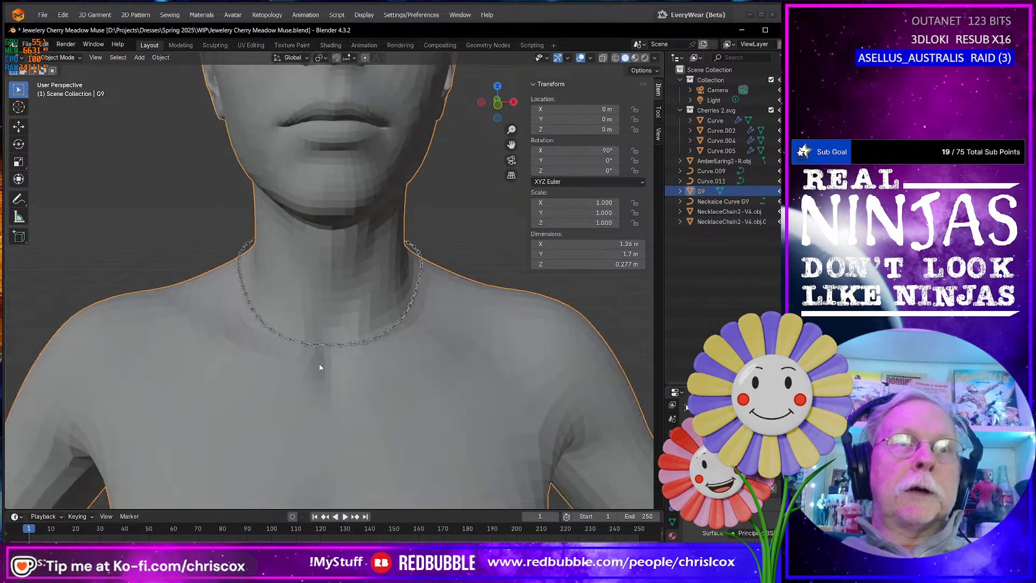
pyautogui.scroll(-4, 320, 368)
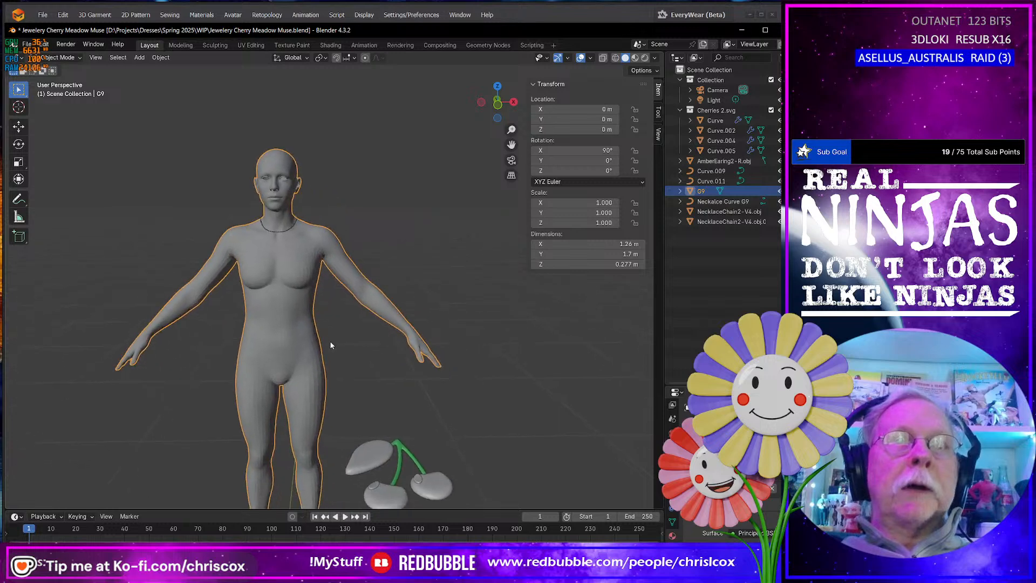
pyautogui.moveTo(398, 443); pyautogui.dragTo(417, 424, button='middle')
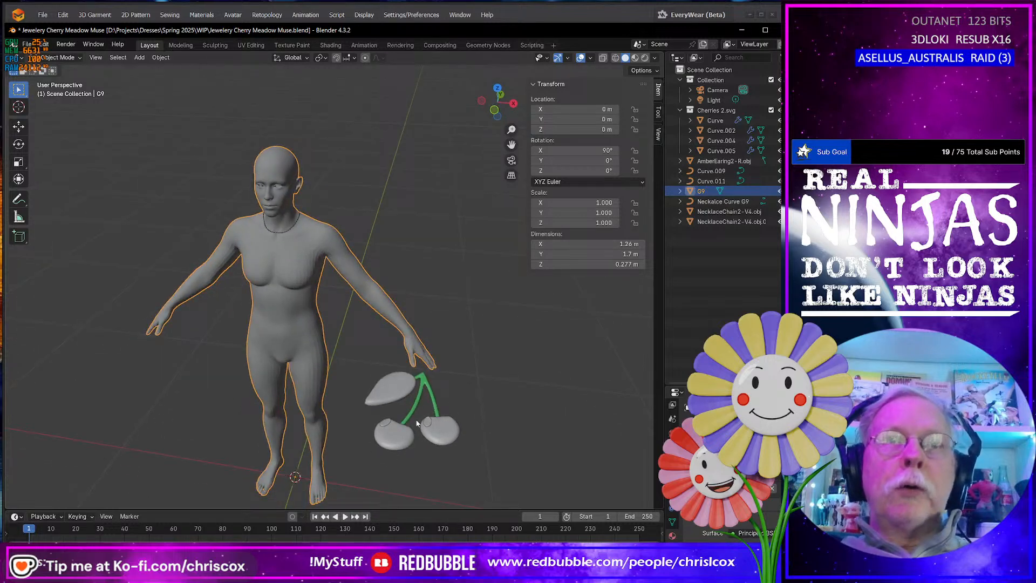
# Select the leaf, stem and both cherries with the stem as active object, and join them into one mesh
pyautogui.click(422, 382)
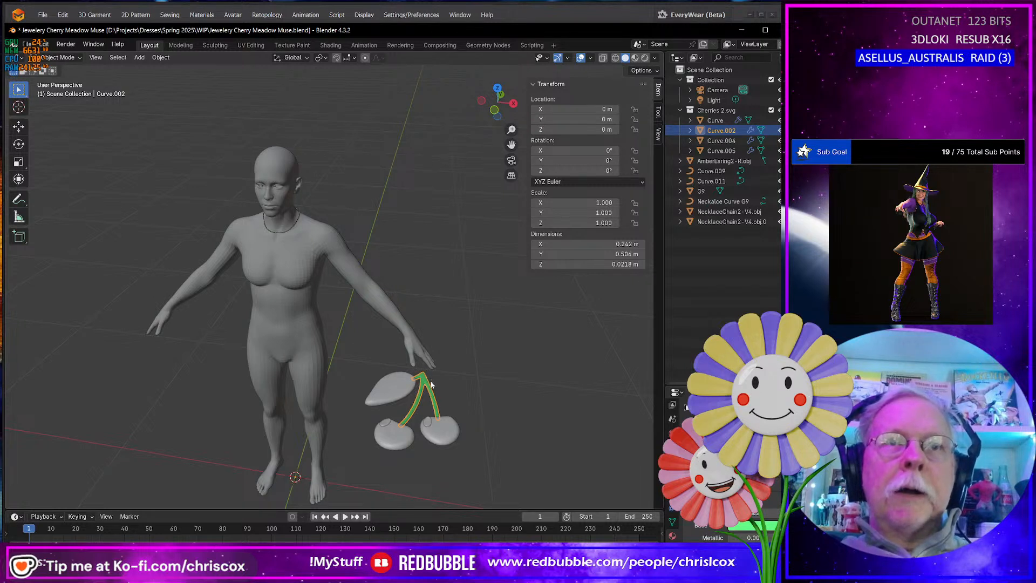
pyautogui.moveTo(430, 384); pyautogui.dragTo(428, 388, button='middle')
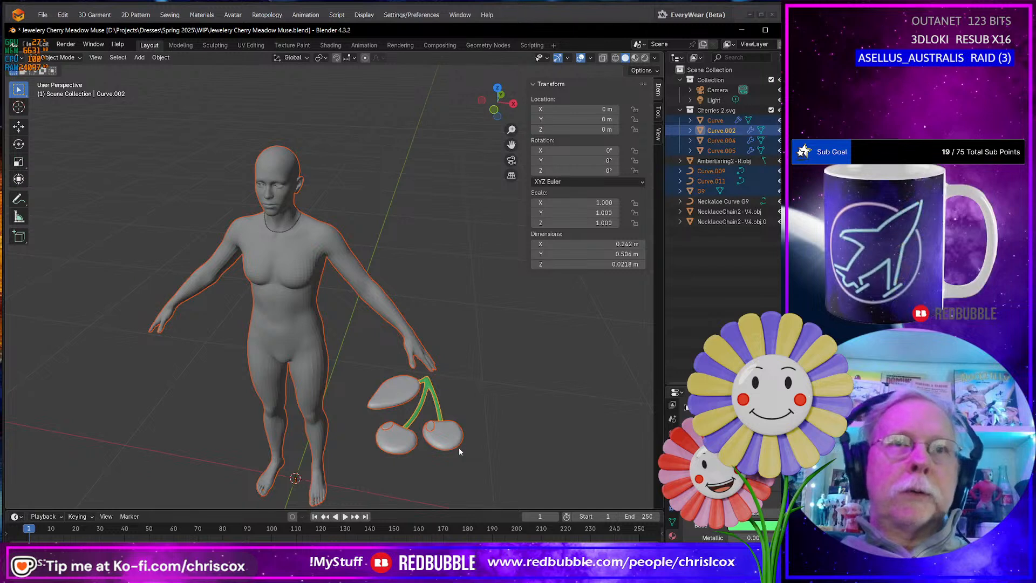
pyautogui.click(492, 463)
pyautogui.scroll(1, 492, 463)
pyautogui.moveTo(487, 472); pyautogui.dragTo(372, 407)
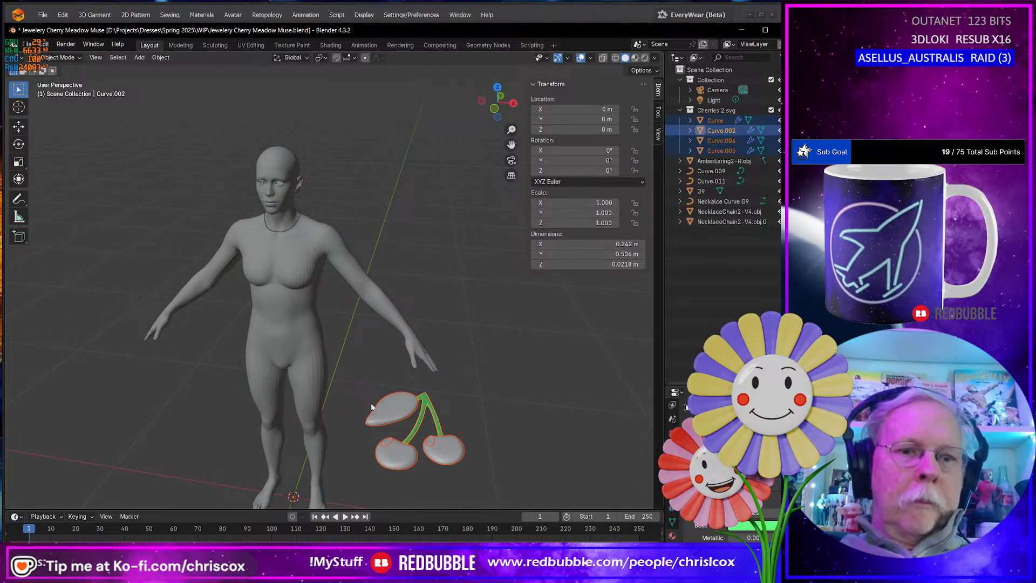
pyautogui.hotkey('ctrl', 'j')
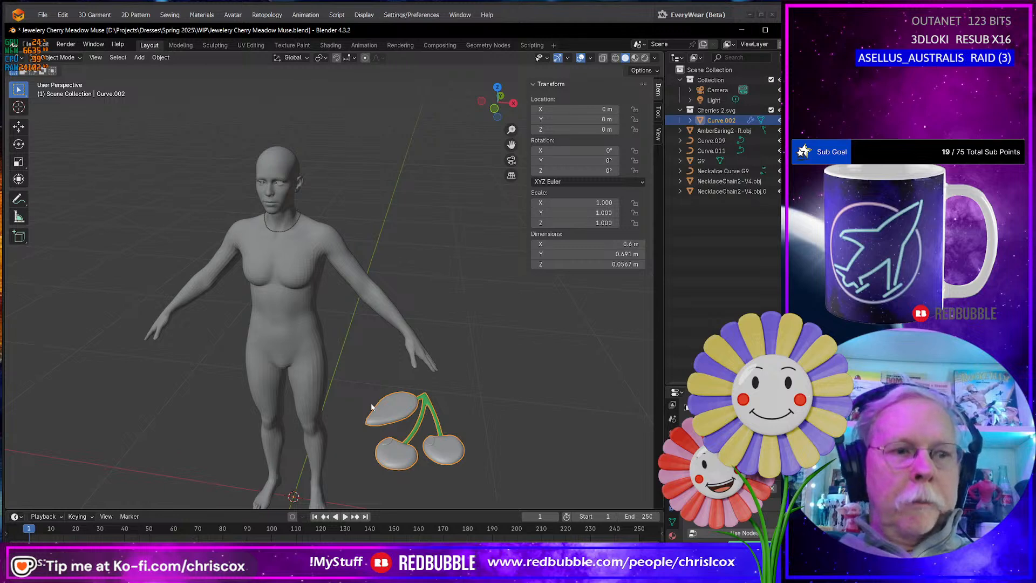
# Duplicate the joined cherry model in place without moving the copy
pyautogui.hotkey('shift', 'd')
pyautogui.press('Escape')
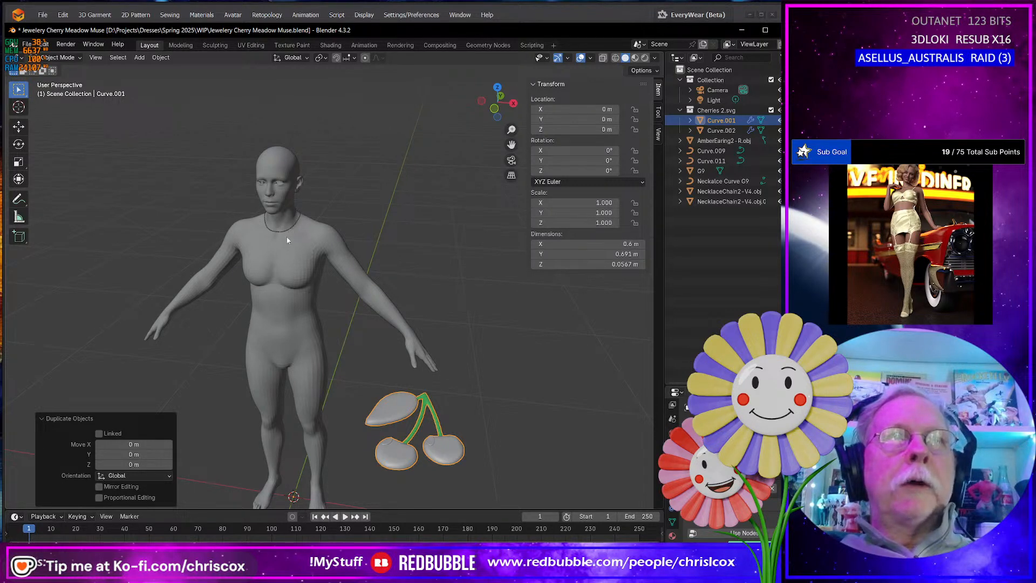
pyautogui.moveTo(277, 262); pyautogui.dragTo(303, 250, button='middle')
pyautogui.moveTo(356, 321); pyautogui.dragTo(337, 224, button='middle')
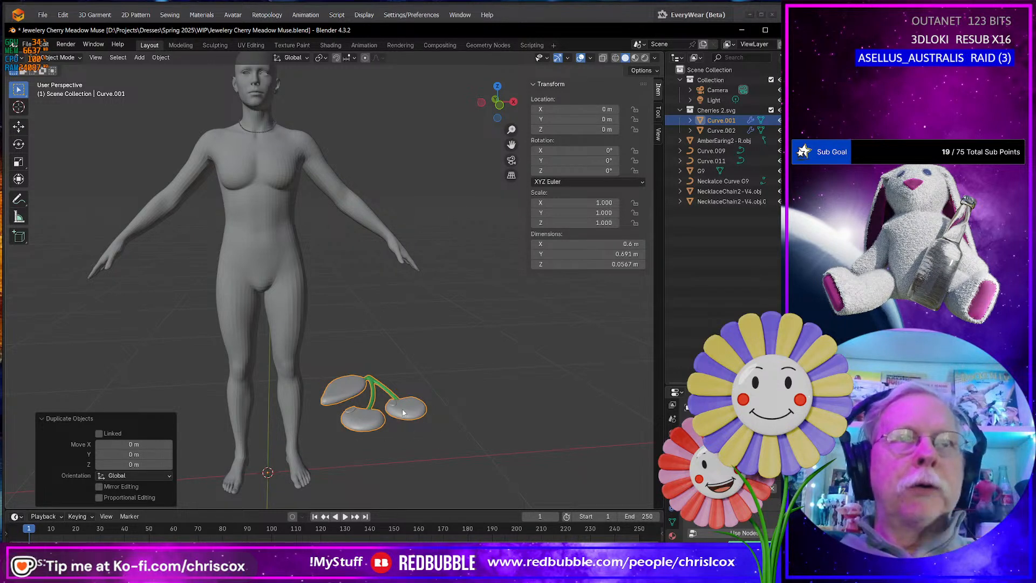
pyautogui.scroll(2, 404, 413)
pyautogui.press('Tab')
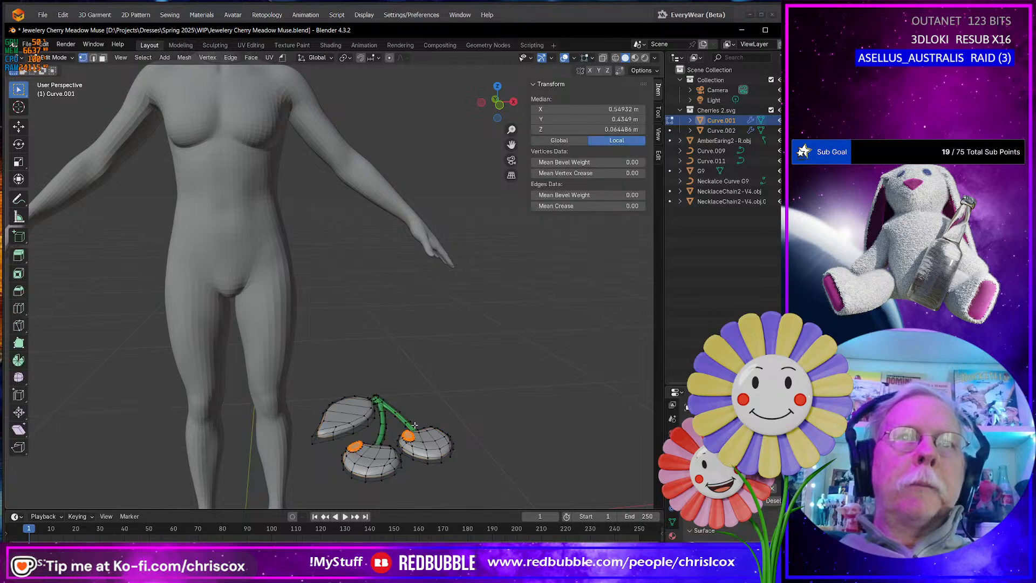
pyautogui.press('Tab')
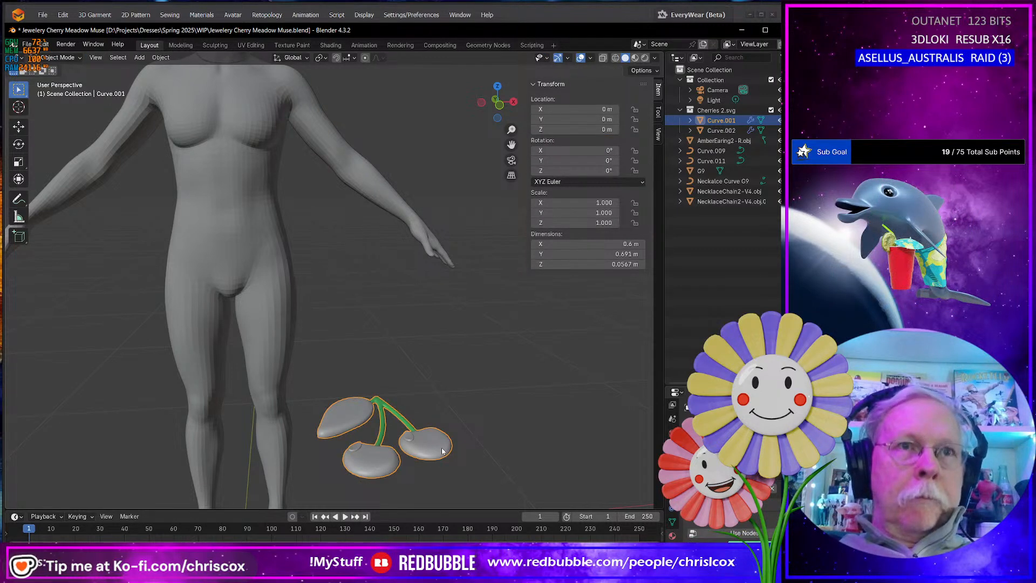
# Apply all transforms to the cherry copy and set its origin to its geometry
pyautogui.hotkey('ctrl', 'a')
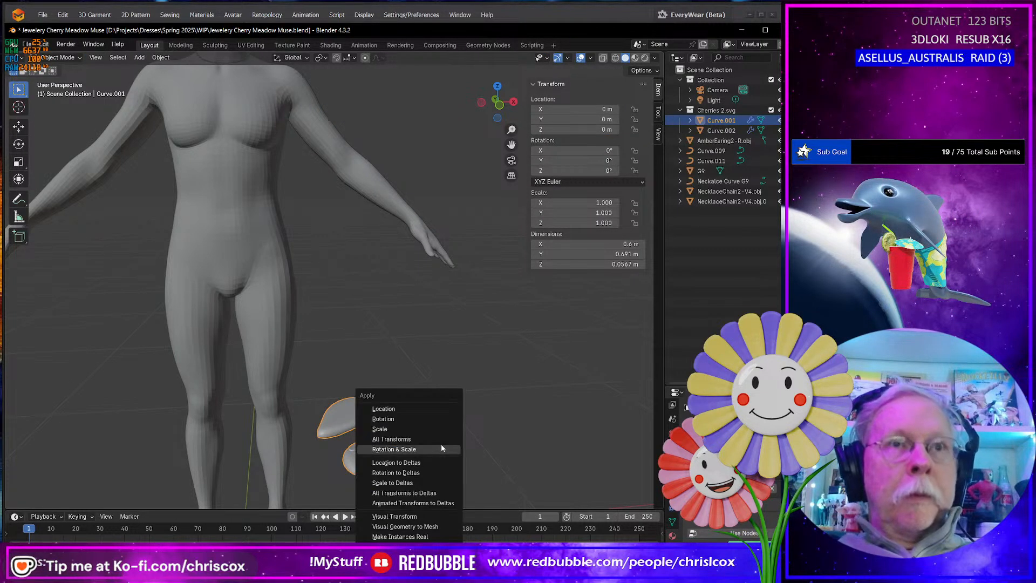
pyautogui.click(436, 437)
pyautogui.rightClick(437, 443)
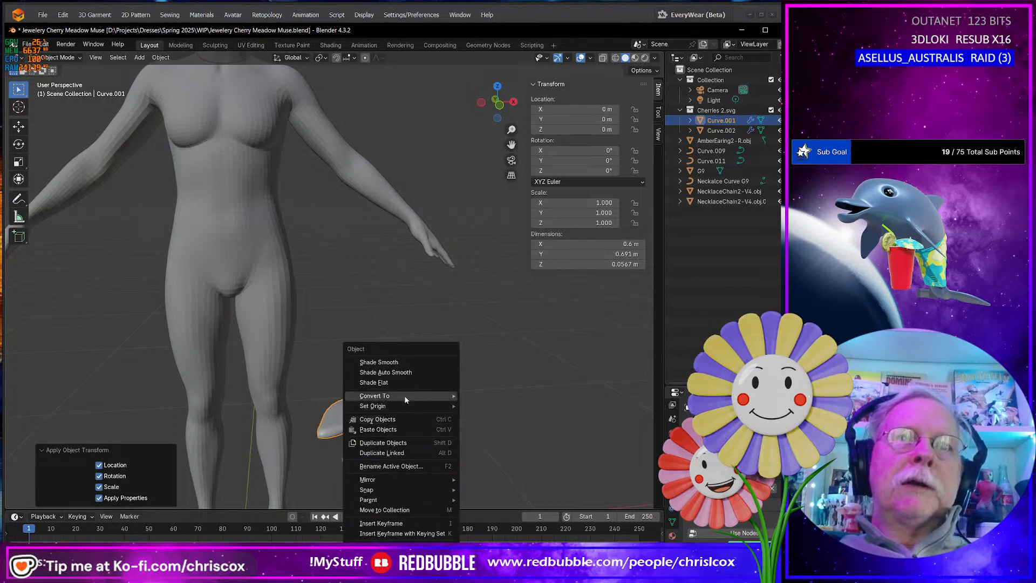
pyautogui.moveTo(403, 404)
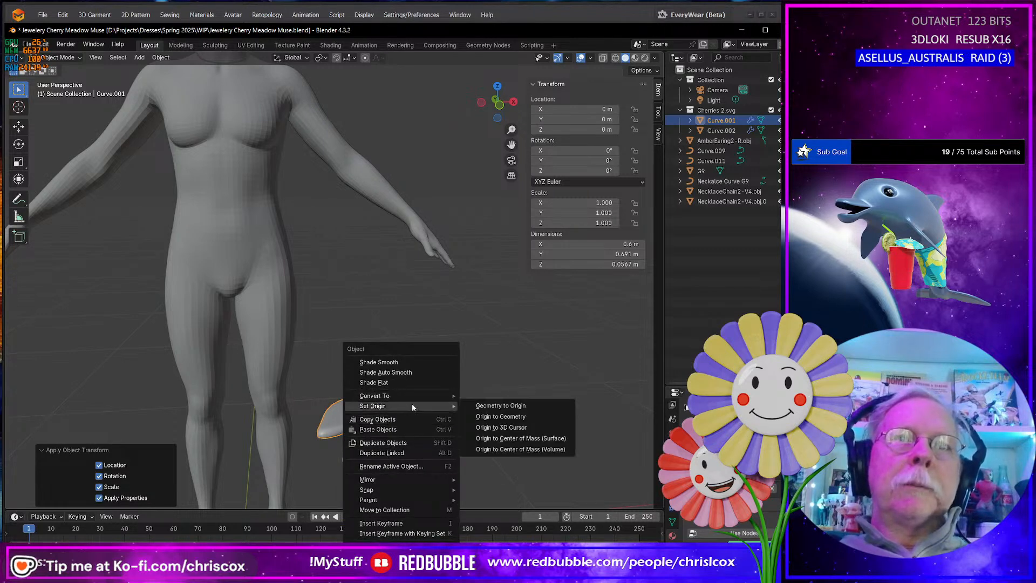
pyautogui.click(528, 416)
# Set the cherry copy's location to 0 m on X, Y and Z
pyautogui.click(599, 110)
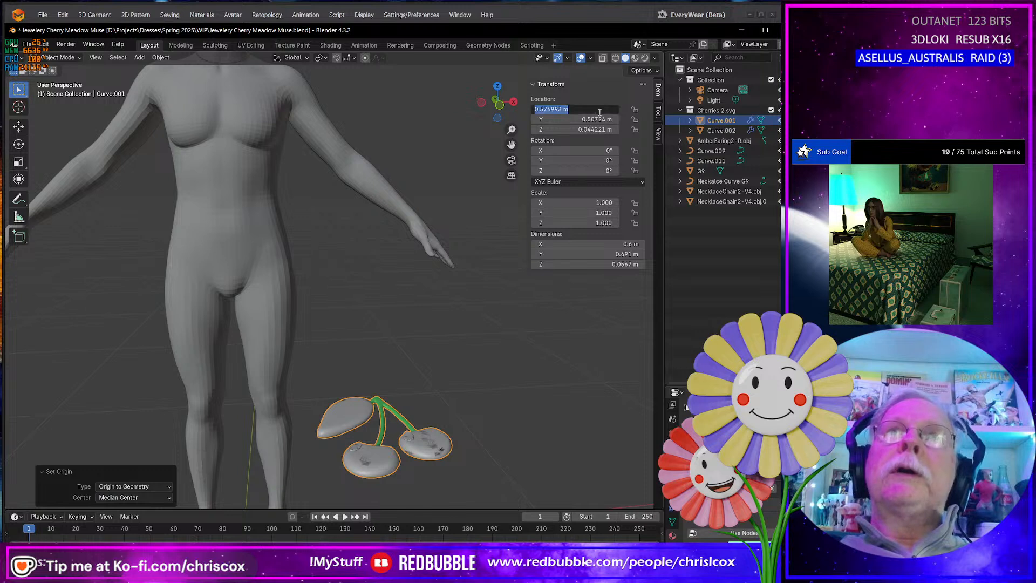
pyautogui.write('0')
pyautogui.press('Tab')
pyautogui.write('0')
pyautogui.press('Tab')
pyautogui.write('0')
pyautogui.press('Tab')
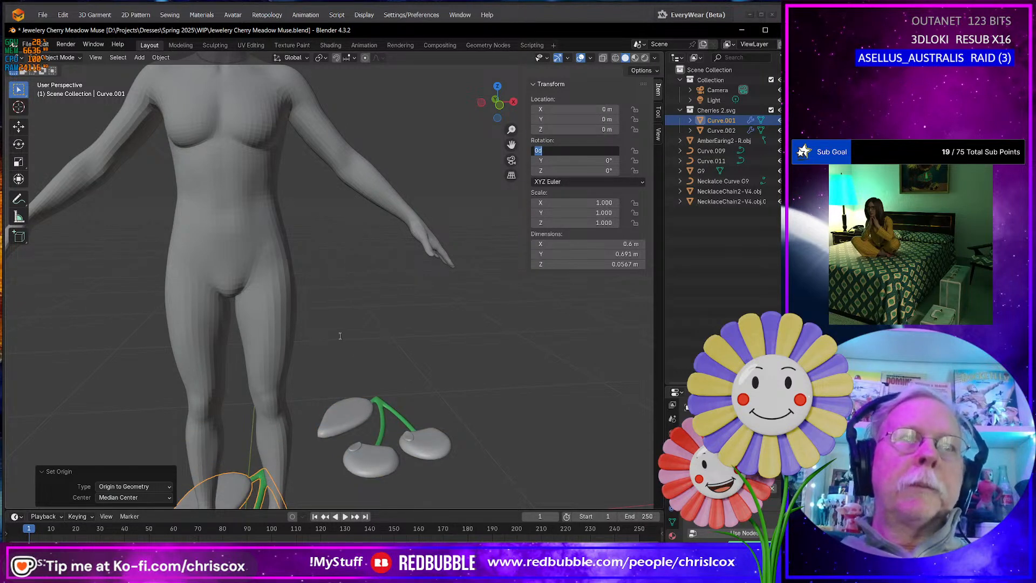
pyautogui.press('Tab')
pyautogui.press('Tab')
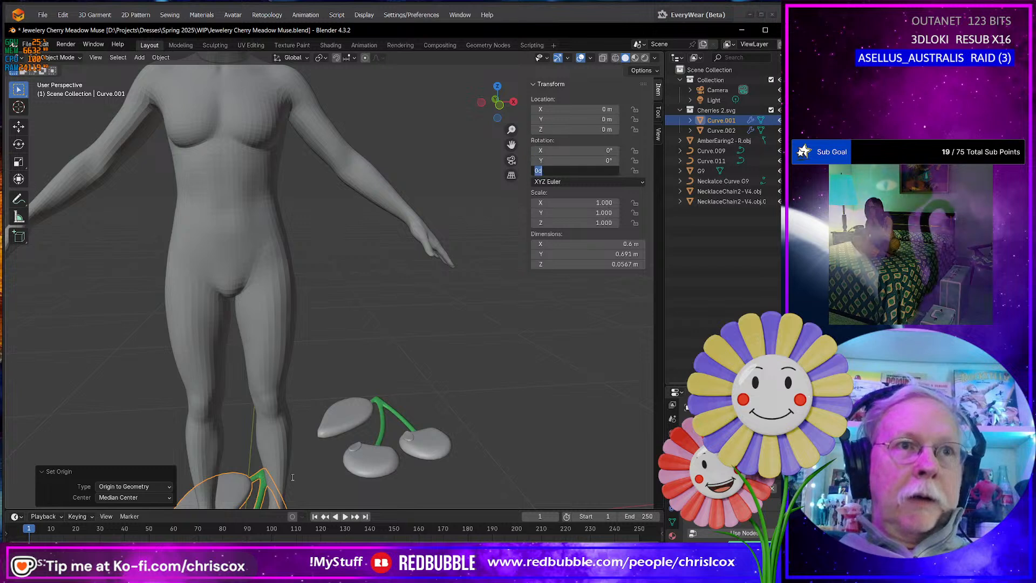
pyautogui.press('Tab')
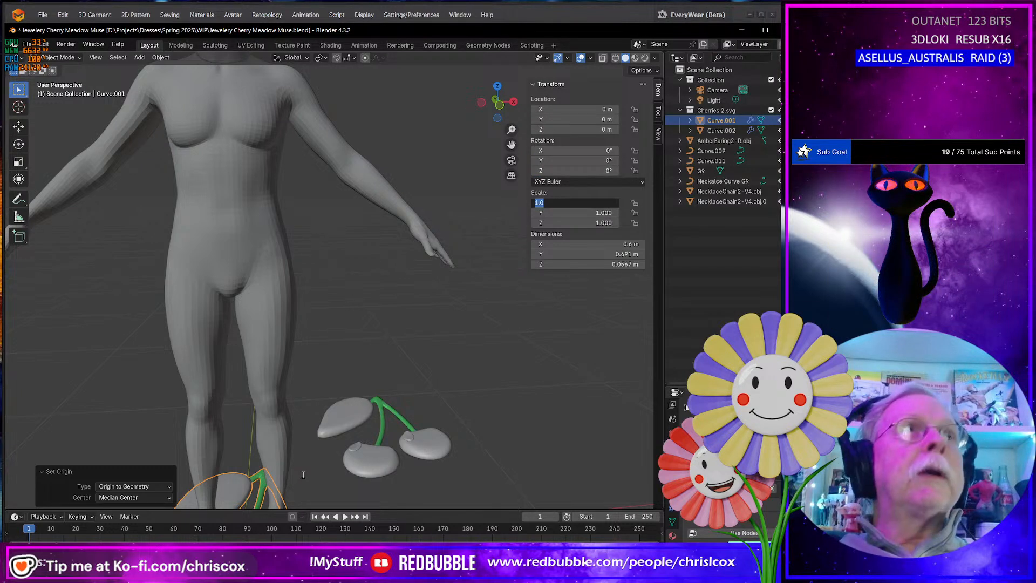
pyautogui.press('Tab')
pyautogui.press('Return')
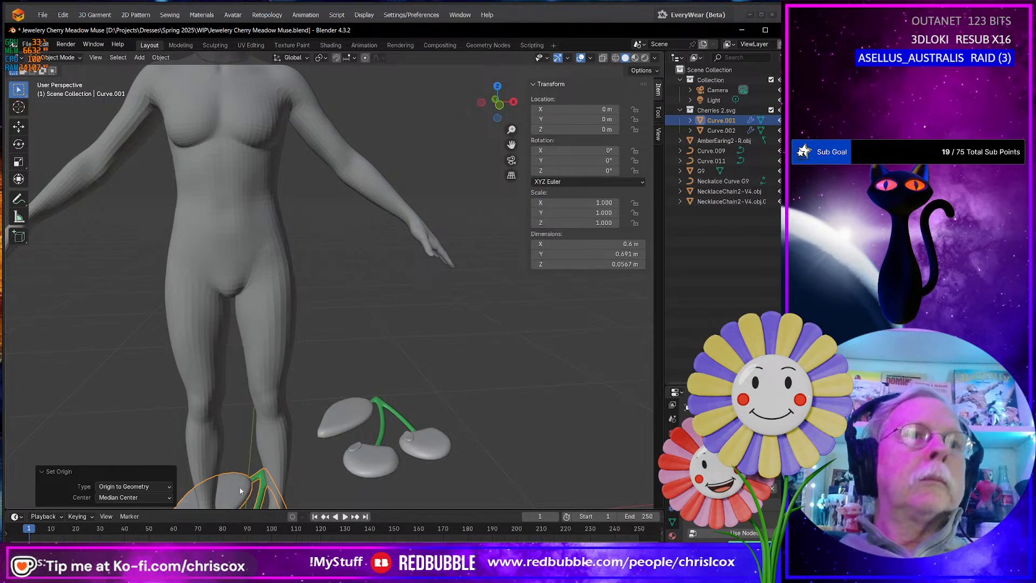
# Scale all of the cherry copy's geometry in Edit Mode by about 0.329
pyautogui.press('Tab')
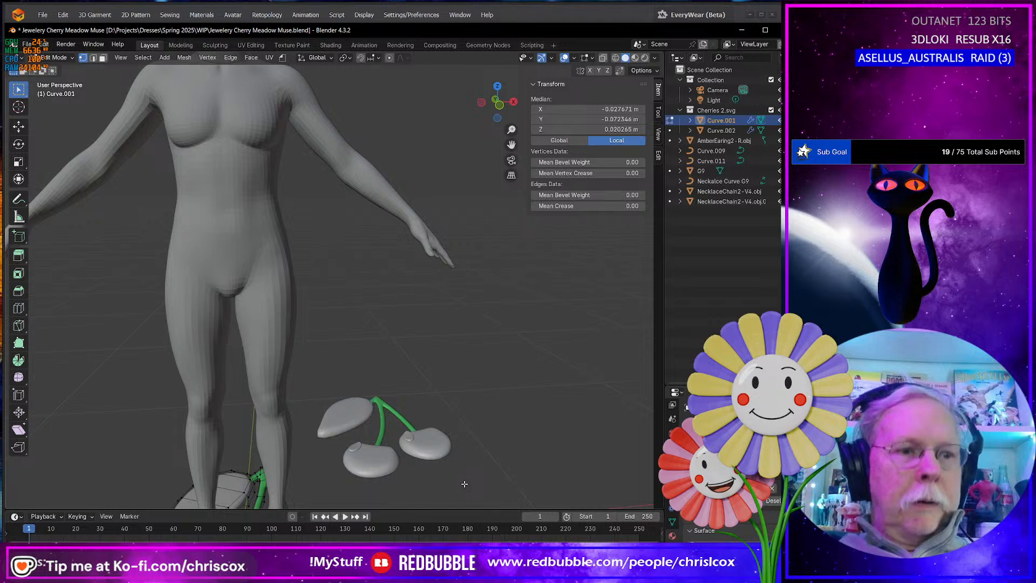
pyautogui.press('a')
pyautogui.press('s')
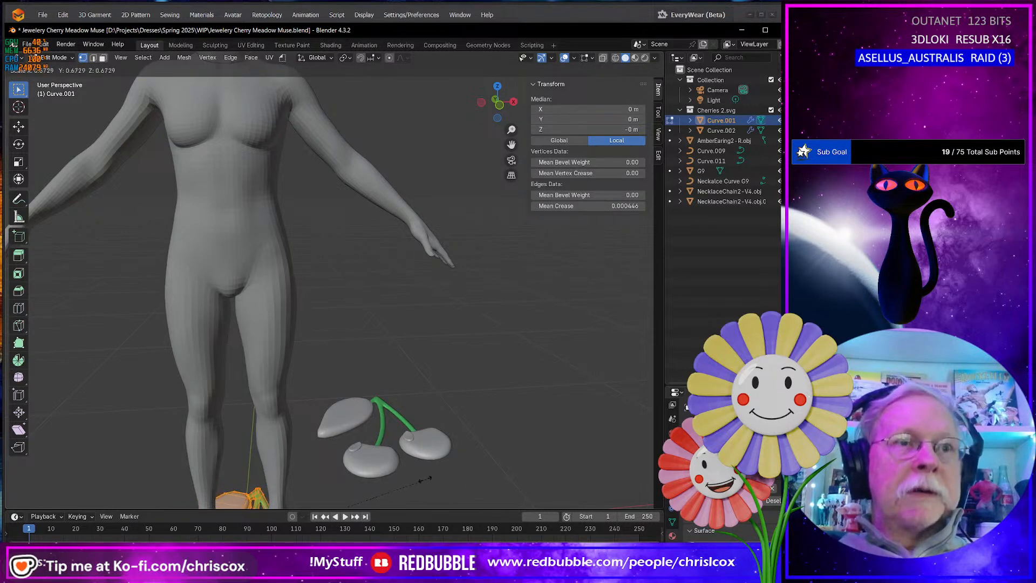
pyautogui.click(326, 497)
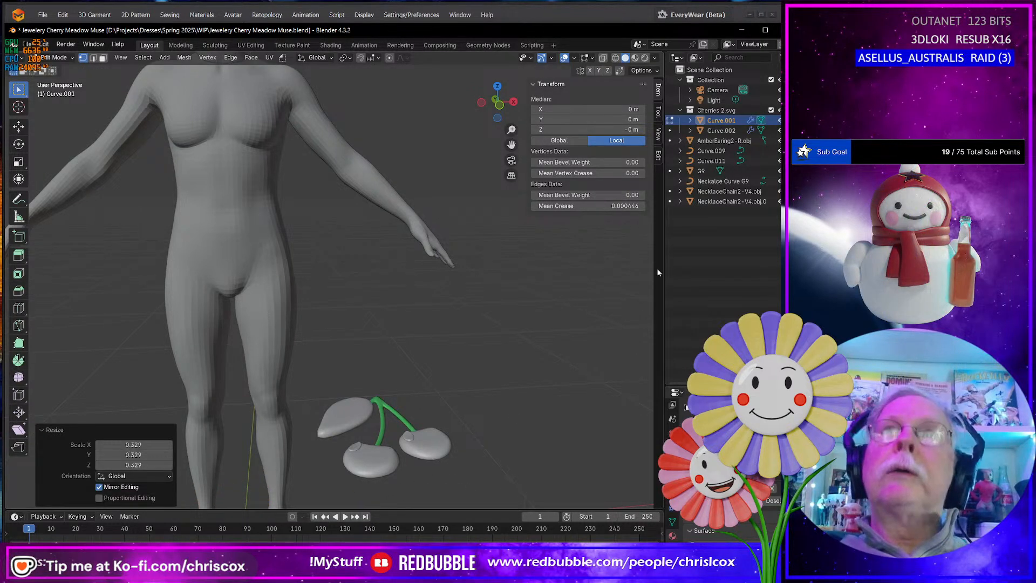
# Return the reduced cherry copy to Object Mode and check its dimensions
pyautogui.click(659, 112)
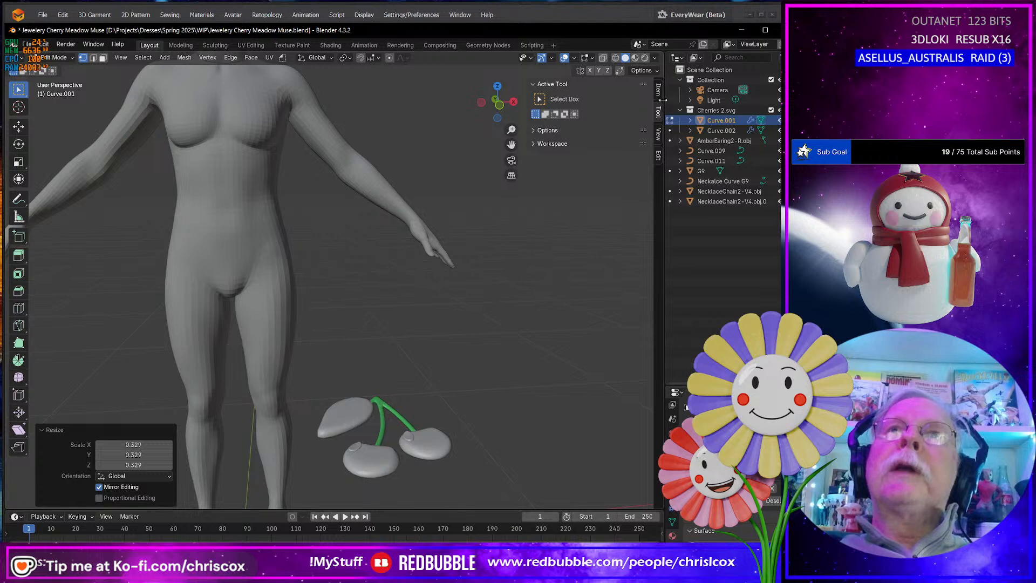
pyautogui.click(659, 92)
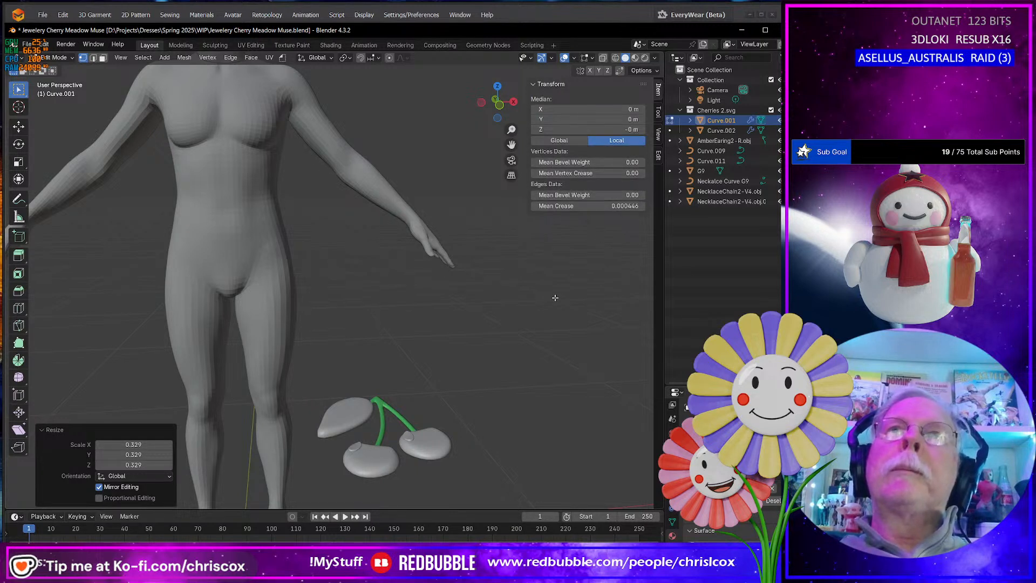
pyautogui.keyDown('shift'); pyautogui.moveTo(555, 297); pyautogui.dragTo(606, 227, button='middle'); pyautogui.keyUp('shift')
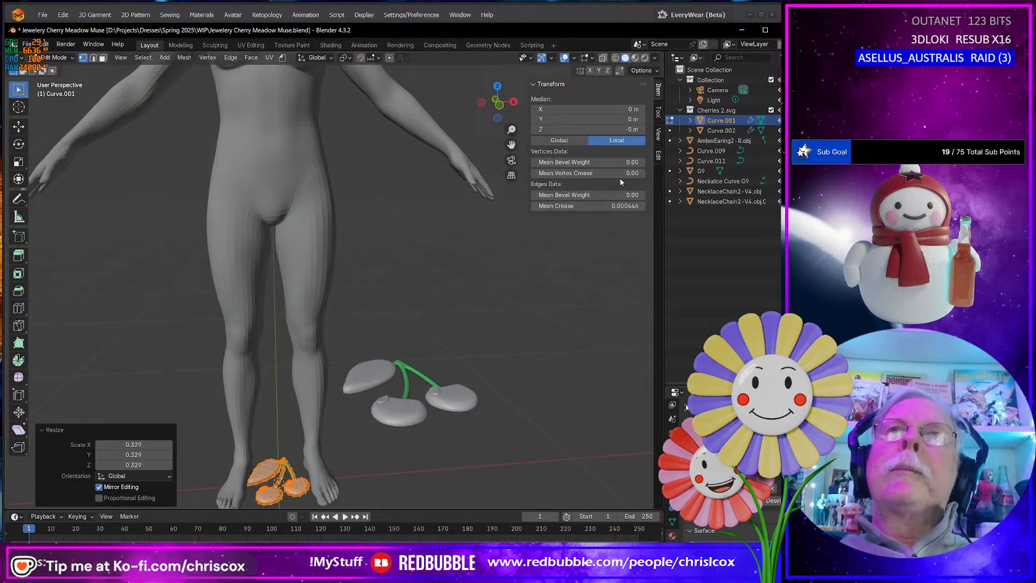
pyautogui.click(659, 135)
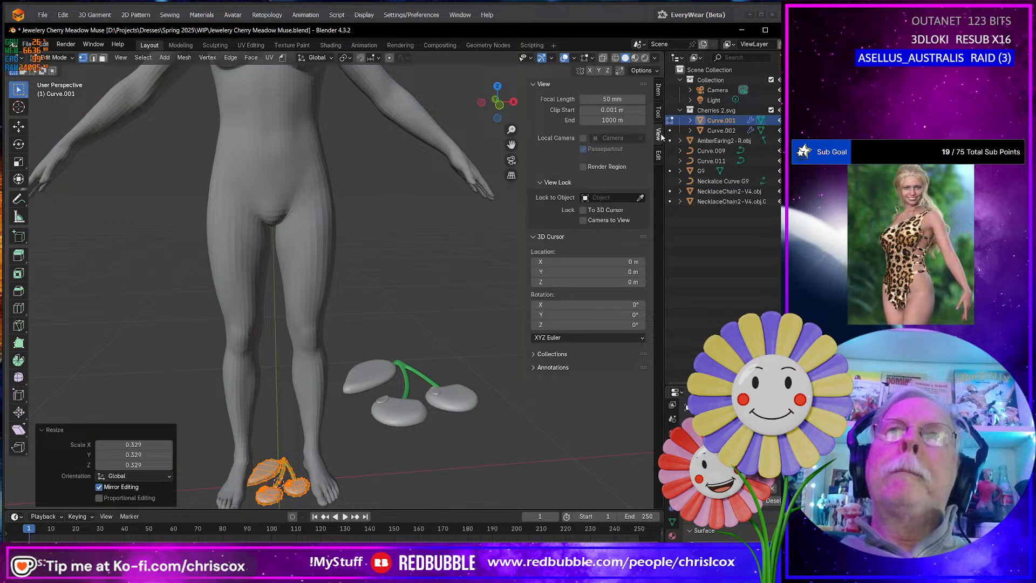
pyautogui.click(659, 112)
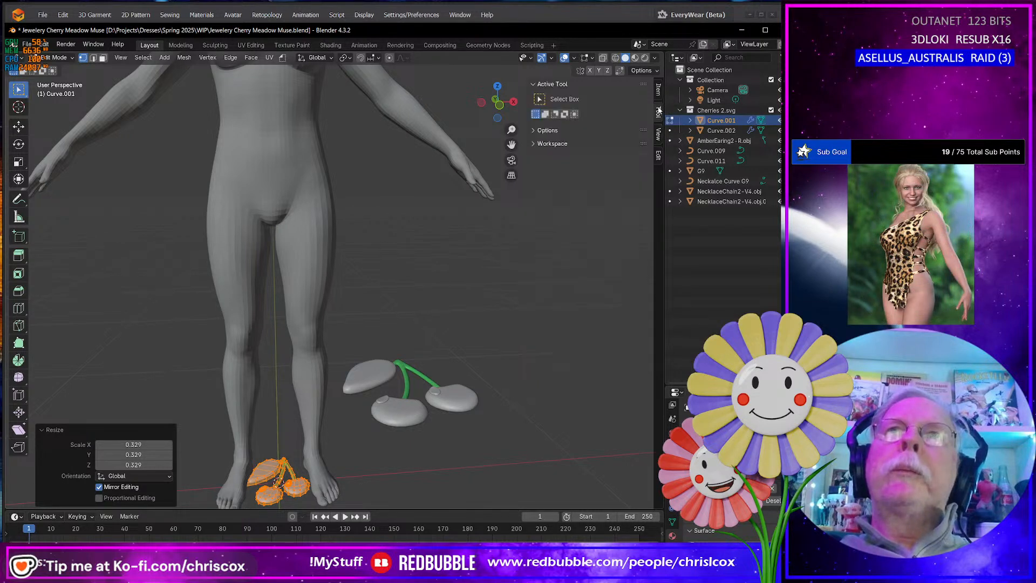
pyautogui.click(658, 89)
pyautogui.keyDown('shift'); pyautogui.moveTo(486, 440); pyautogui.dragTo(533, 356, button='middle'); pyautogui.keyUp('shift')
pyautogui.press('Tab')
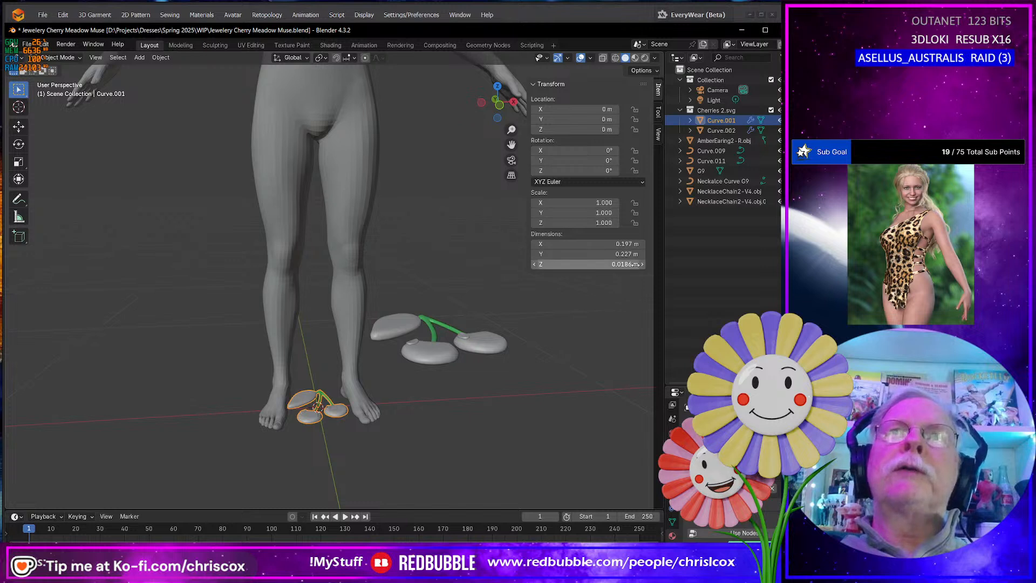
pyautogui.moveTo(562, 331); pyautogui.dragTo(569, 341, button='middle')
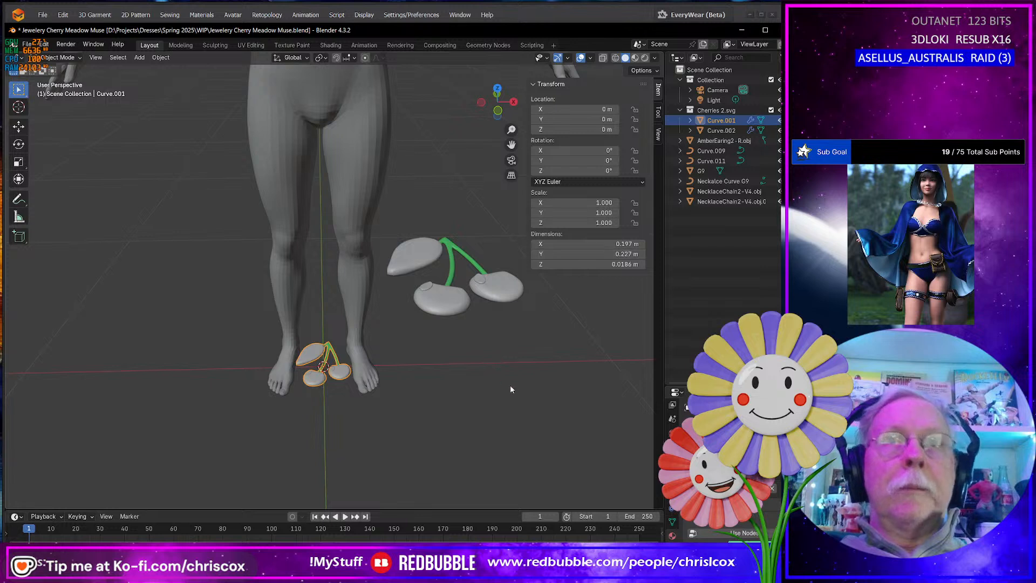
# Scale the cherry copy by about 0.170 to pendant size, roughly 0.0335 m wide, and compare it with the figure's feet
pyautogui.press('s')
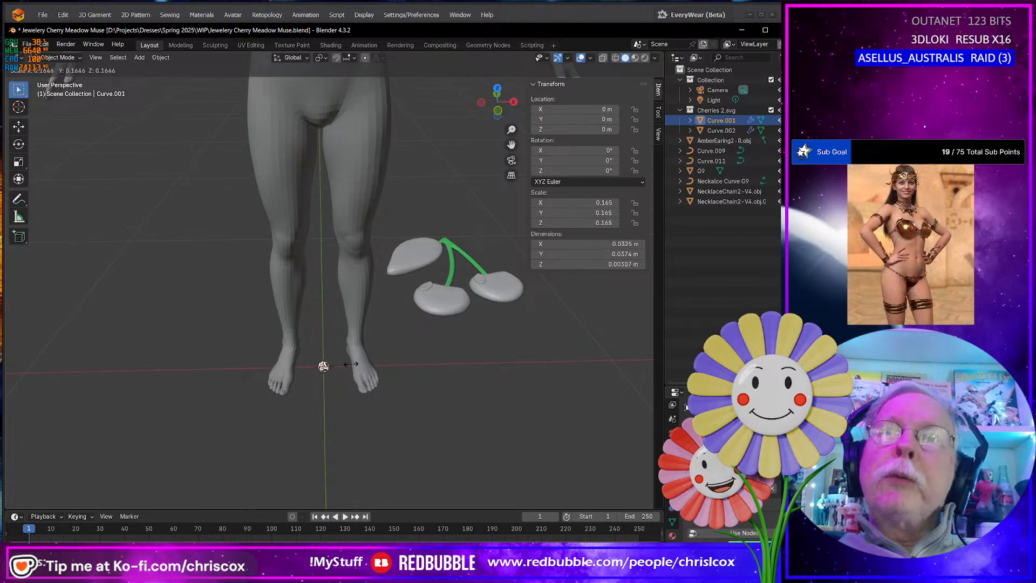
pyautogui.click(353, 367)
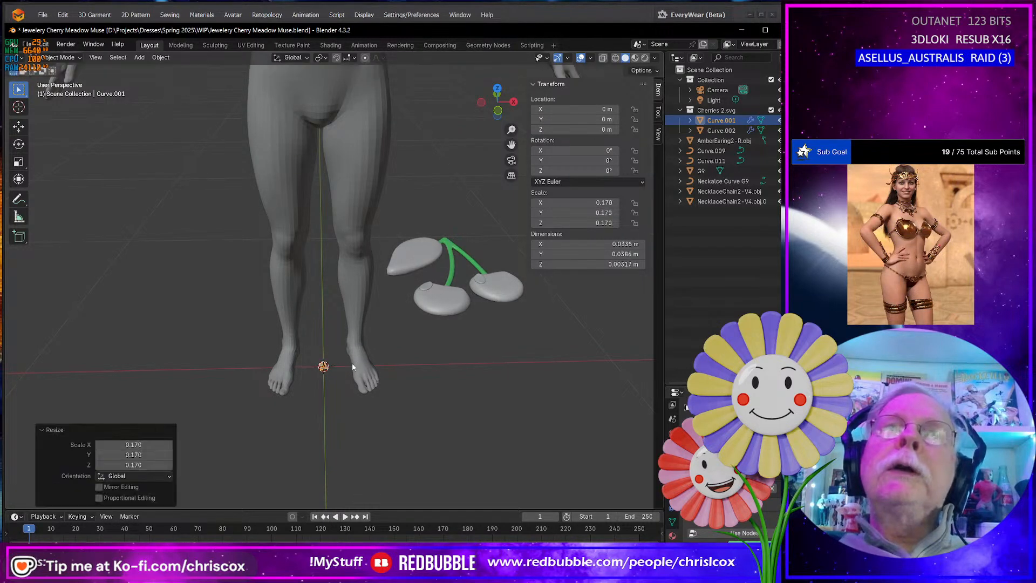
pyautogui.press('KP_Decimal')
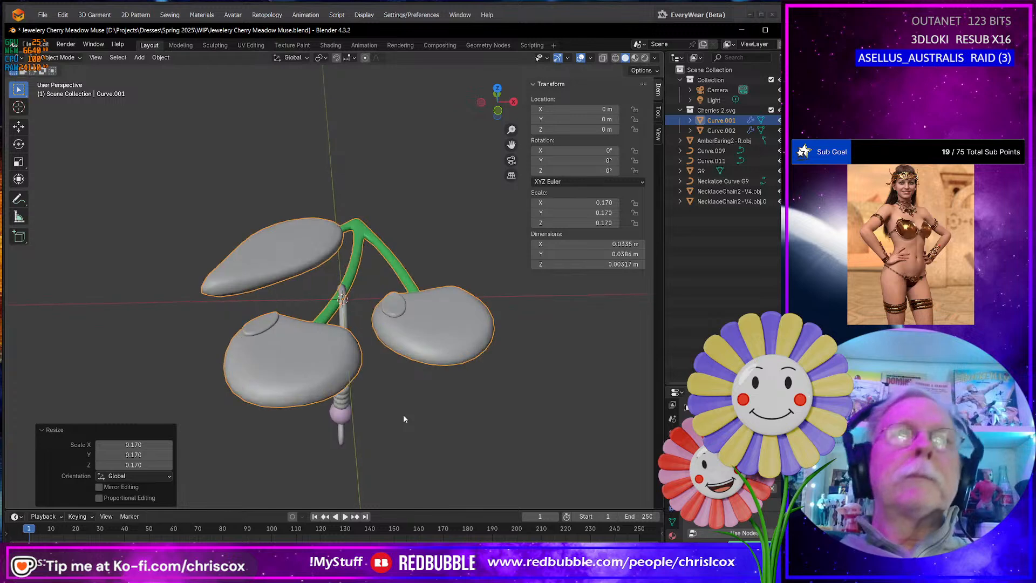
pyautogui.scroll(-7, 403, 419)
pyautogui.scroll(-5, 397, 424)
pyautogui.moveTo(398, 423)
pyautogui.mouseDown(button='middle')
pyautogui.moveTo(437, 421)
pyautogui.moveTo(387, 423)
pyautogui.mouseUp(button='middle')
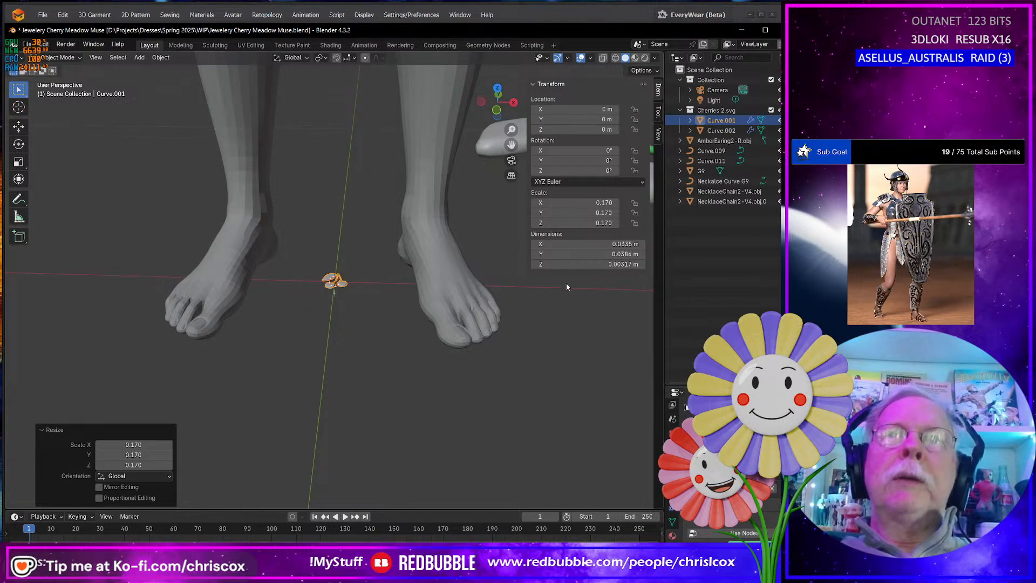
# Apply the scale of the pendant-sized cherry copy and open its mesh for editing
pyautogui.hotkey('ctrl', 'a')
pyautogui.click(340, 289)
pyautogui.moveTo(354, 323); pyautogui.dragTo(370, 388, button='middle')
pyautogui.press('KP_Decimal')
pyautogui.press('Tab')
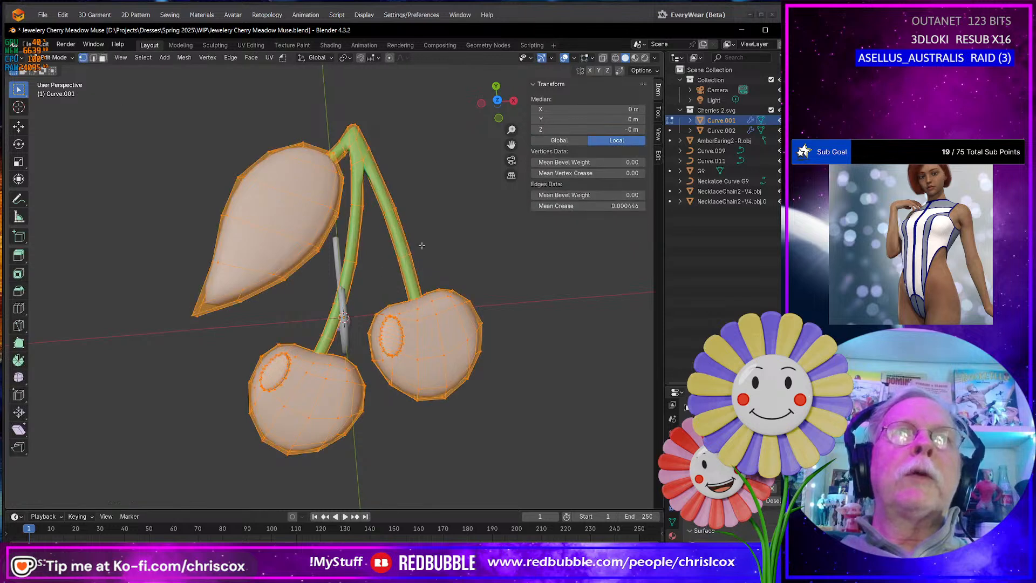
# Add one centred loop cut across the stem junction, passing through the outer side face near its tip
pyautogui.moveTo(373, 302); pyautogui.dragTo(401, 340, button='middle')
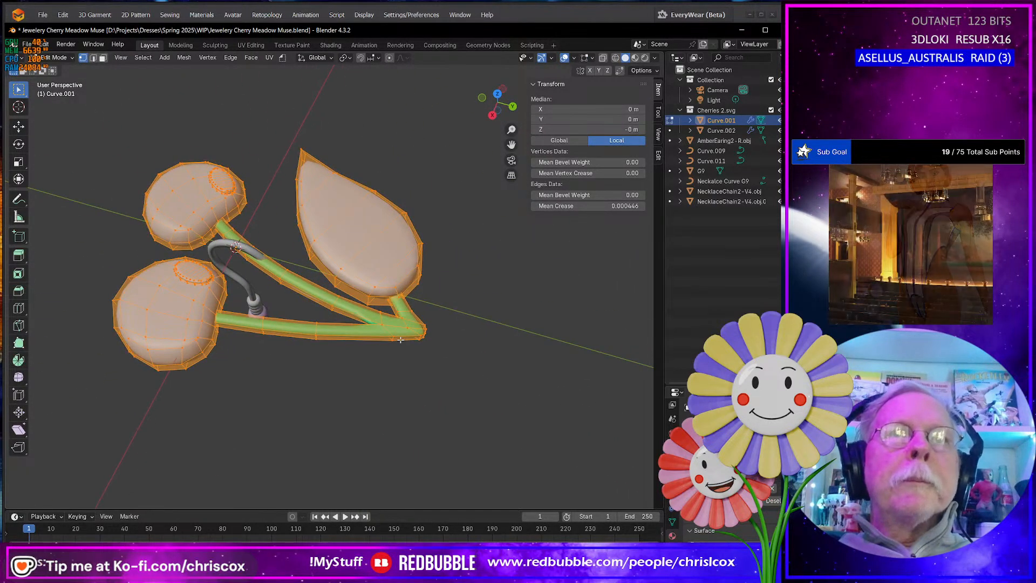
pyautogui.click(398, 336)
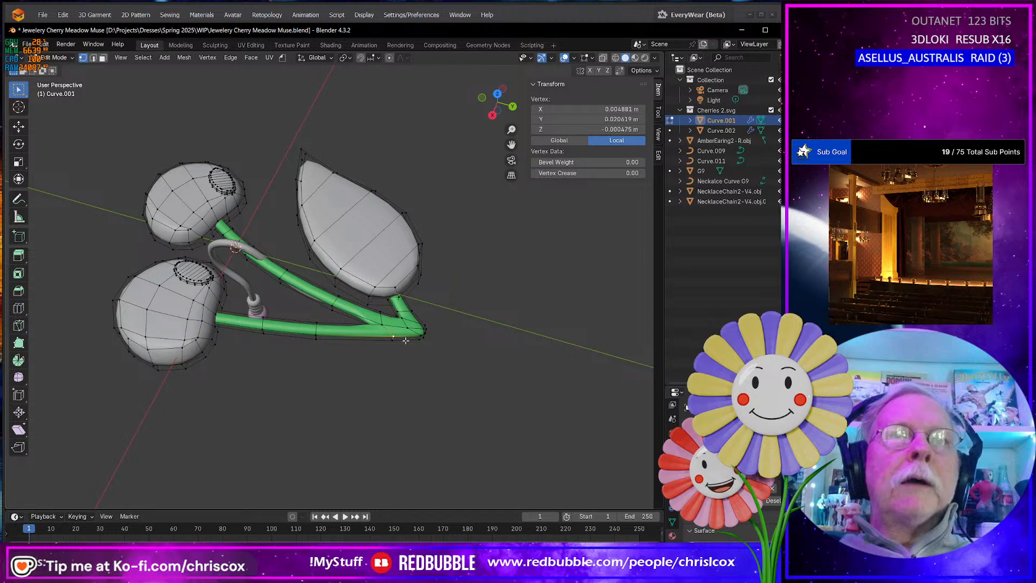
pyautogui.click(409, 339)
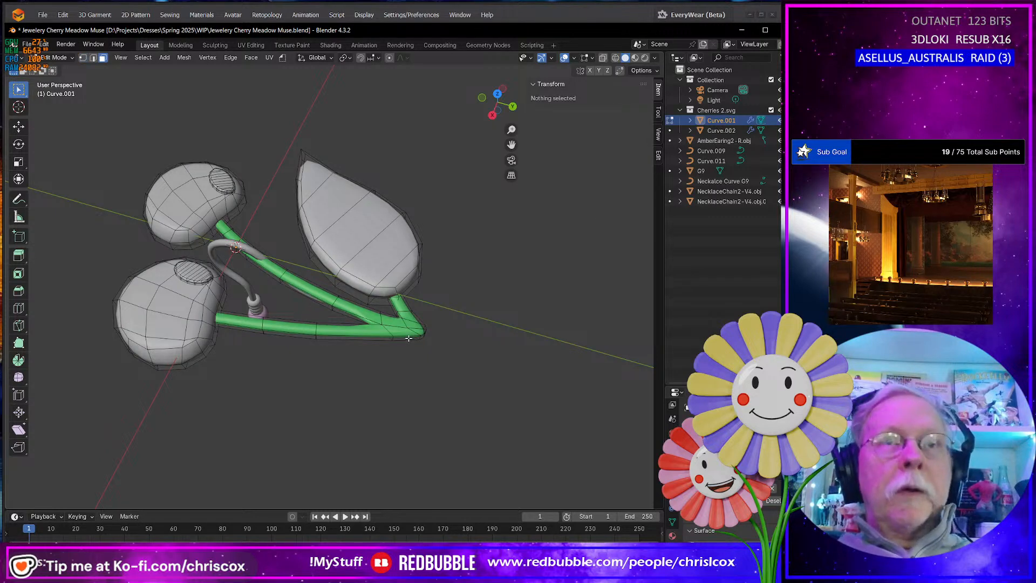
pyautogui.click(408, 338)
pyautogui.press('KP_Decimal')
pyautogui.scroll(-6, 419, 354)
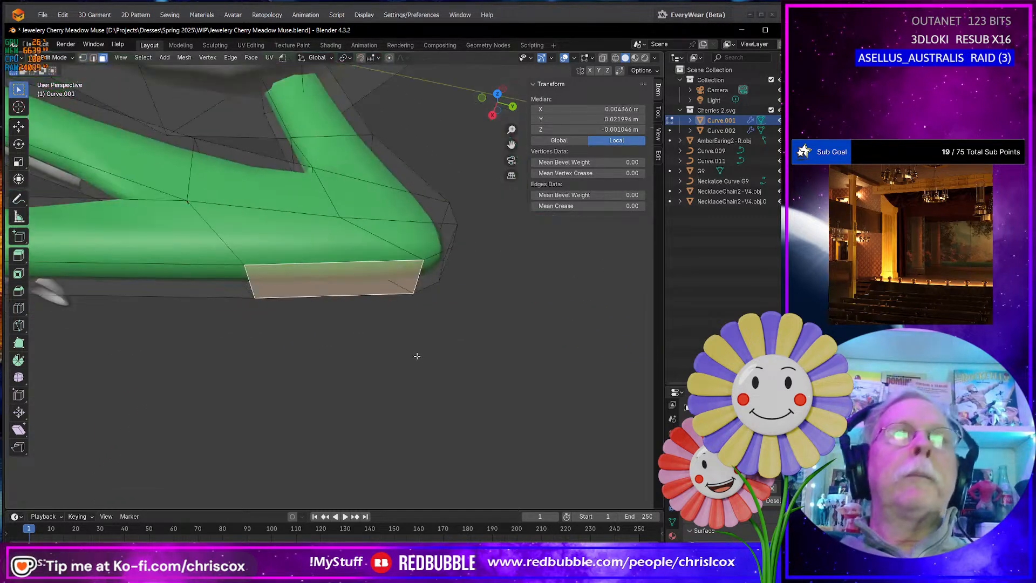
pyautogui.moveTo(362, 340); pyautogui.dragTo(343, 350, button='middle')
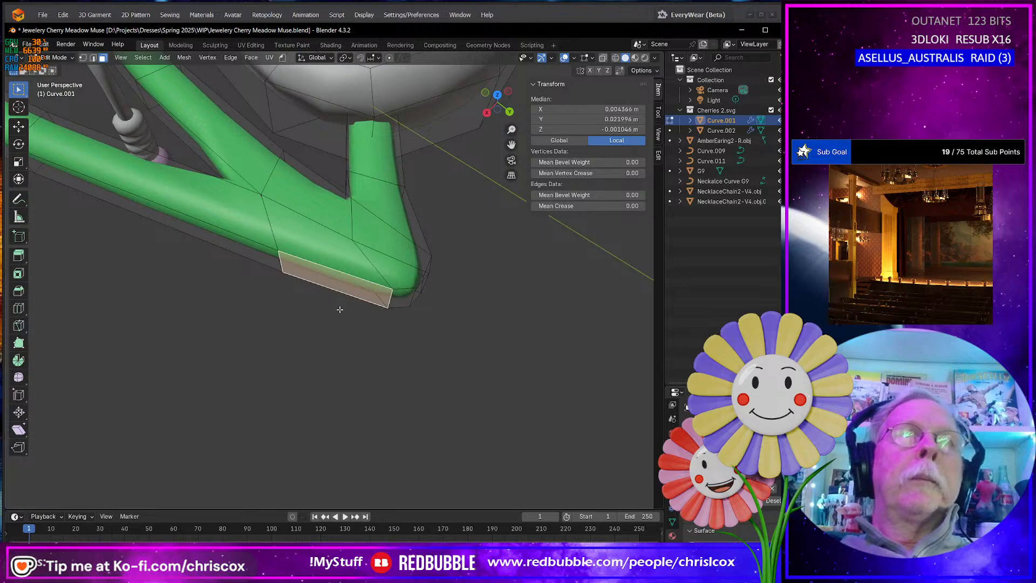
pyautogui.moveTo(340, 309); pyautogui.dragTo(292, 304, button='middle')
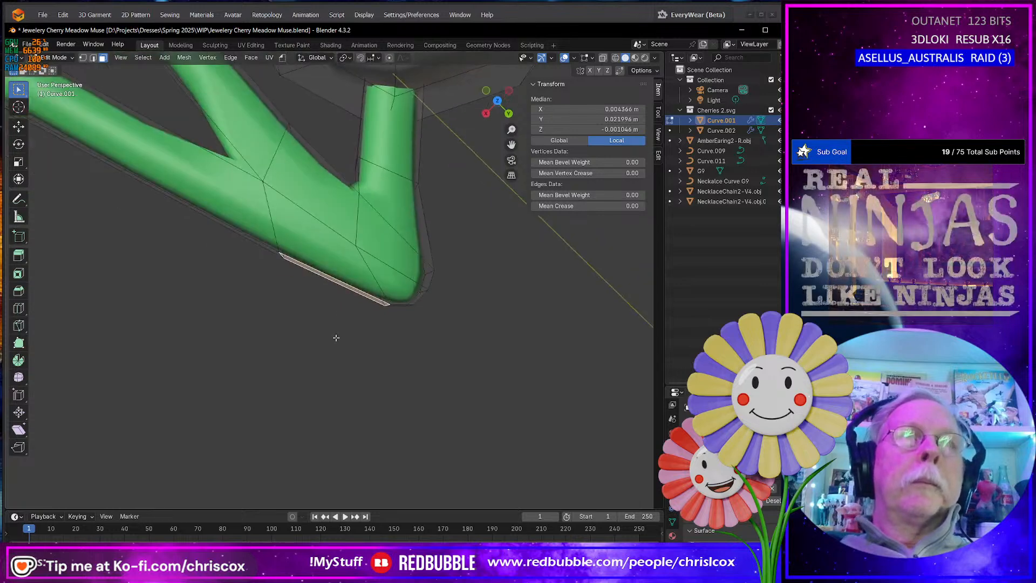
pyautogui.click(18, 307)
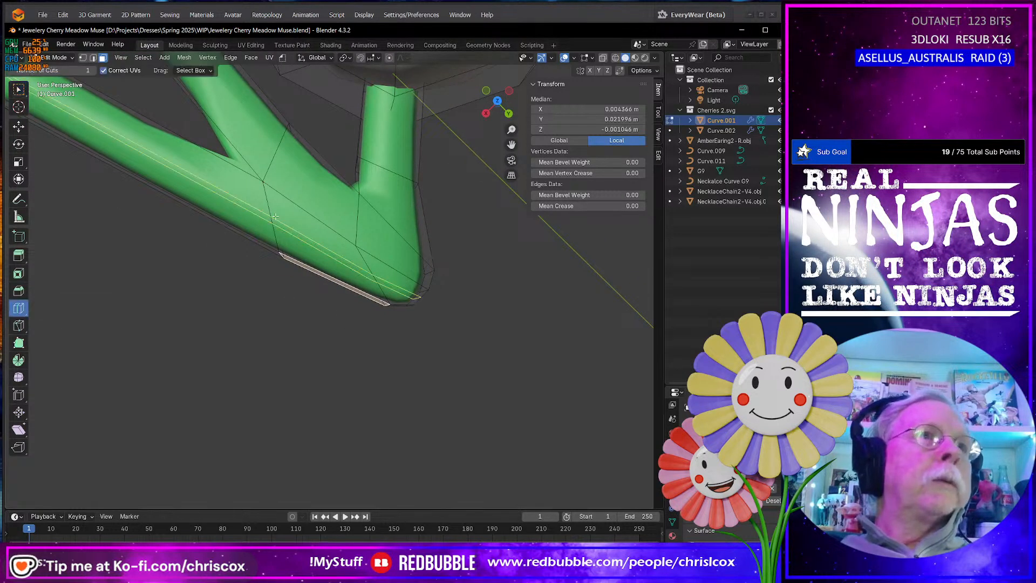
pyautogui.click(323, 279)
pyautogui.moveTo(296, 353); pyautogui.dragTo(287, 275, button='middle')
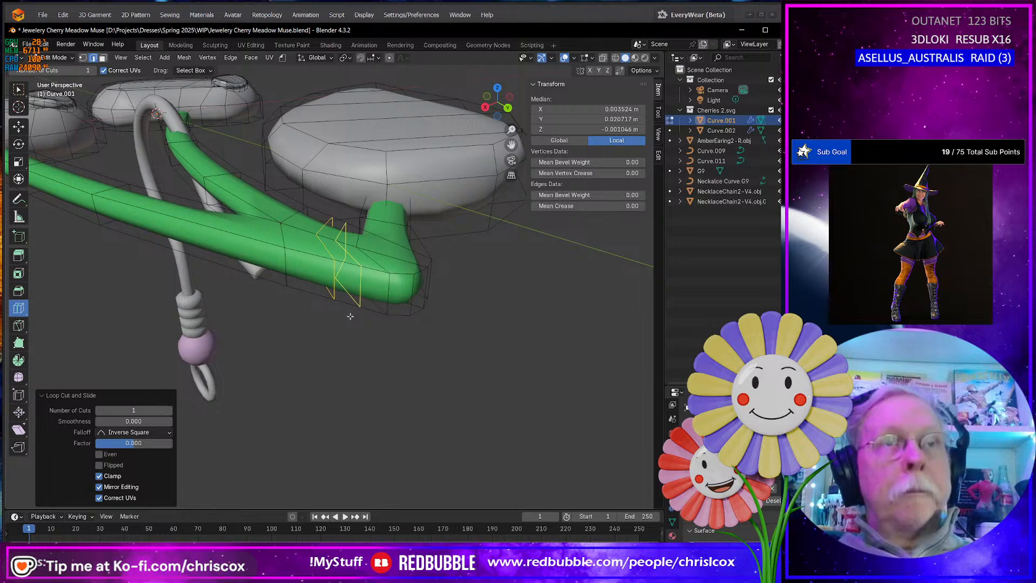
# Move the new cut's outer vertical edge inward by about -0.000463 m in X and -0.000488 m in Y
pyautogui.hotkey('shift', 'space')
pyautogui.press('g')
pyautogui.keyDown('alt'); pyautogui.click(334, 289); pyautogui.keyUp('alt')
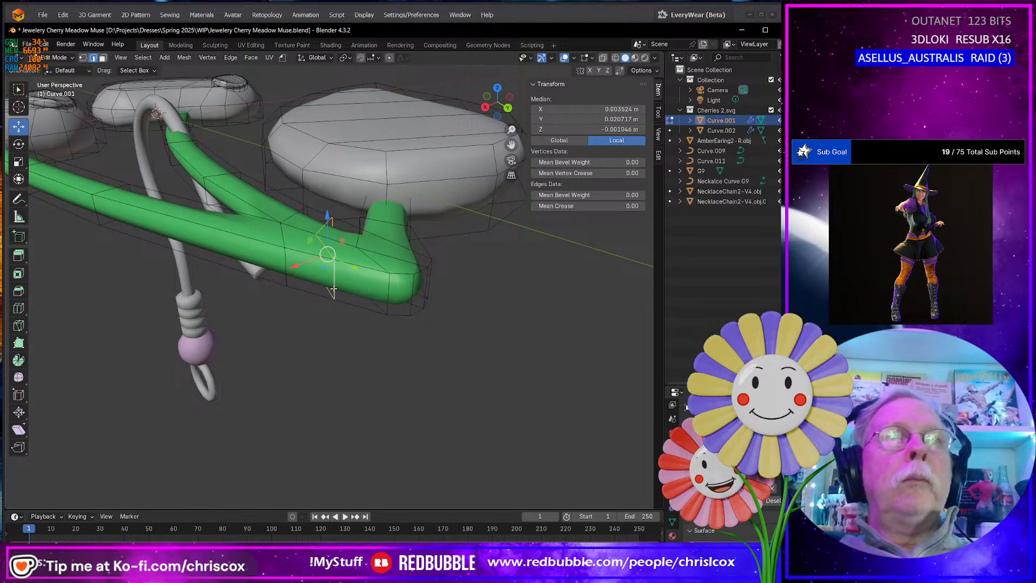
pyautogui.hotkey('alt', 'a')
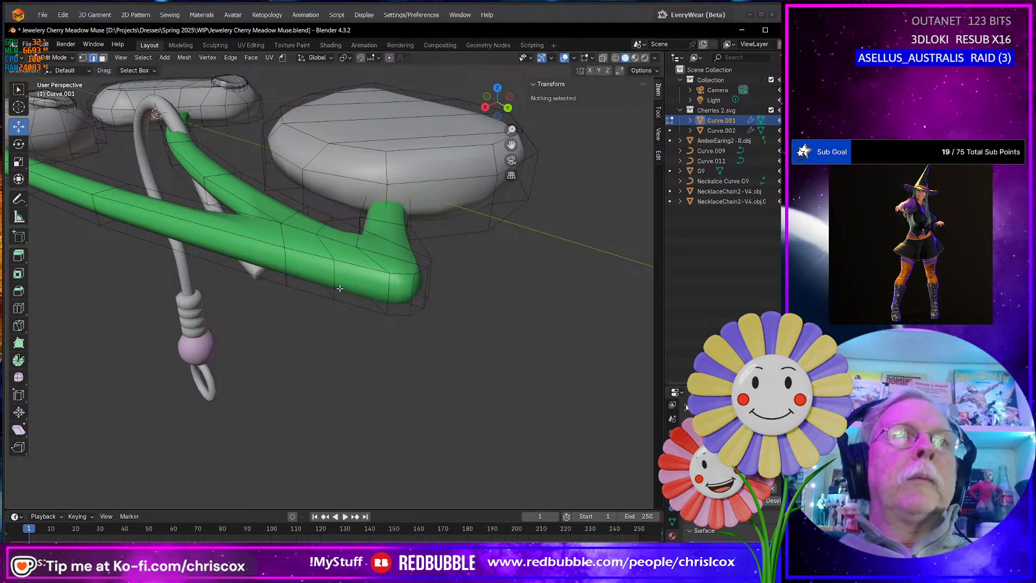
pyautogui.click(335, 280)
pyautogui.scroll(5, 335, 280)
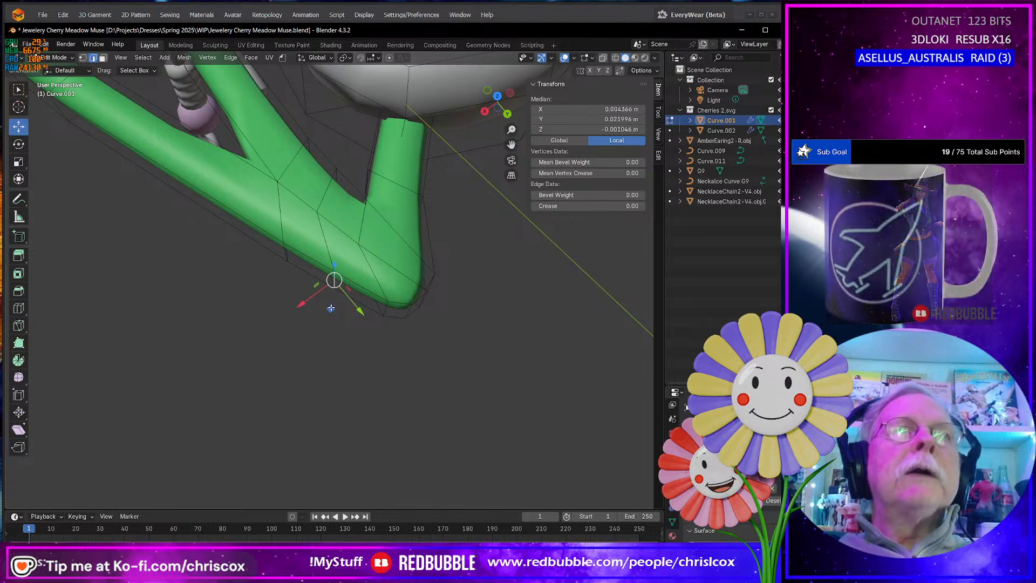
pyautogui.press('g')
pyautogui.hotkey('shift', 'z')
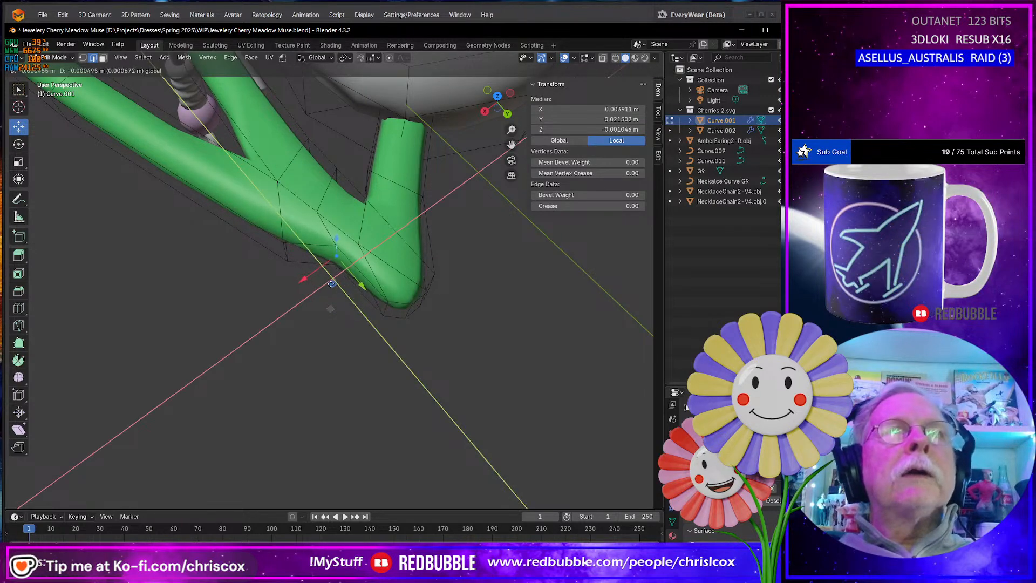
pyautogui.click(331, 284)
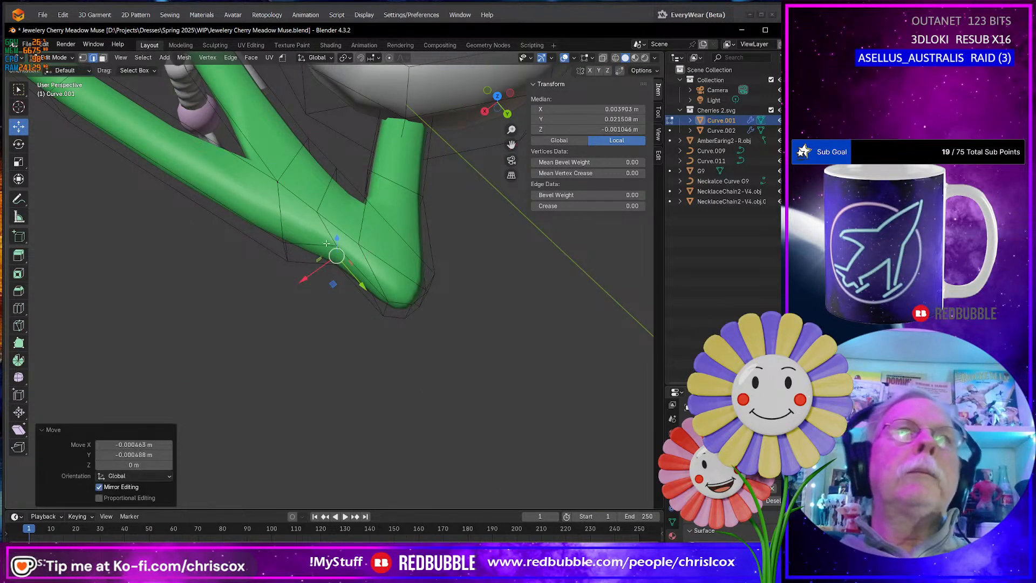
# Extrude the two side faces beside the indented edge outward by about 0.001559 m in X and 0.000797 m in Y
pyautogui.moveTo(326, 243); pyautogui.dragTo(304, 263, button='middle')
pyautogui.click(304, 263)
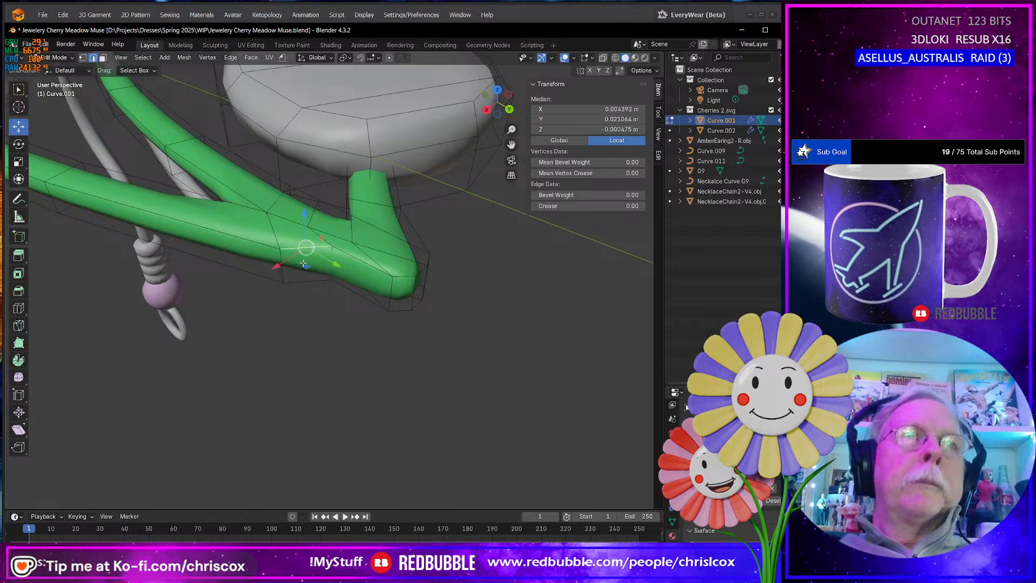
pyautogui.press('3')
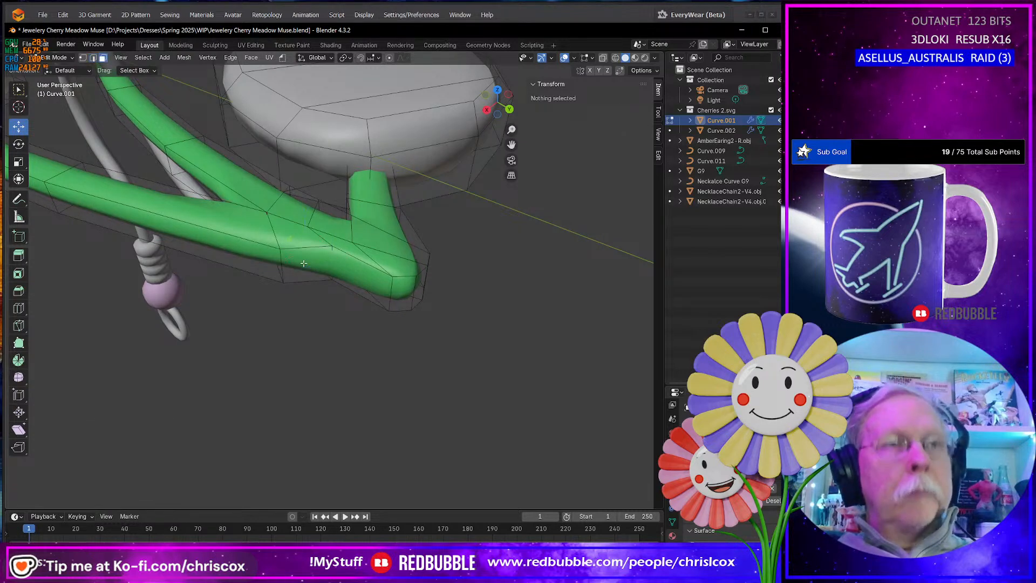
pyautogui.click(304, 264)
pyautogui.keyDown('shift'); pyautogui.click(347, 270); pyautogui.keyUp('shift')
pyautogui.press('e')
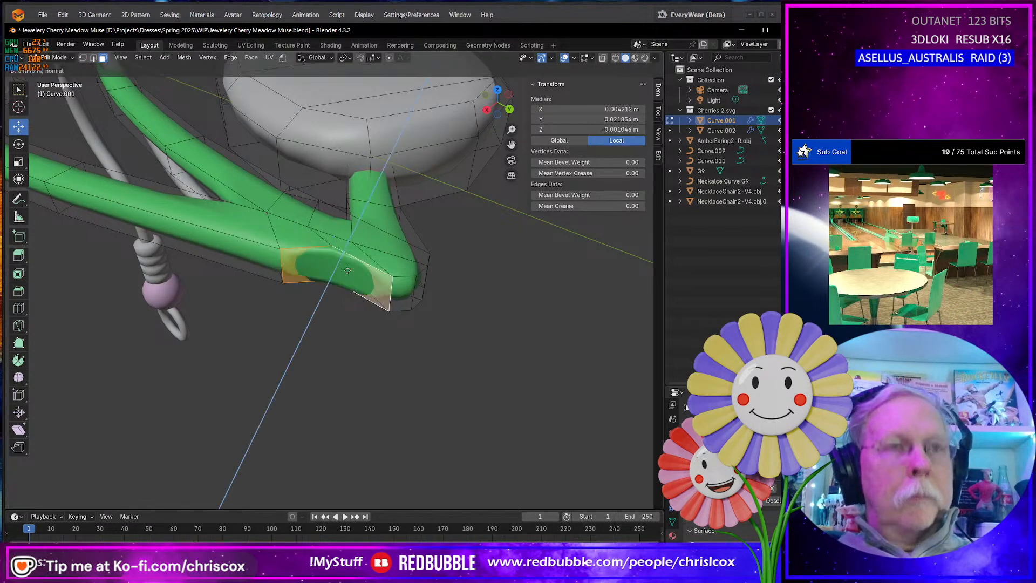
pyautogui.press('Escape')
pyautogui.press('g')
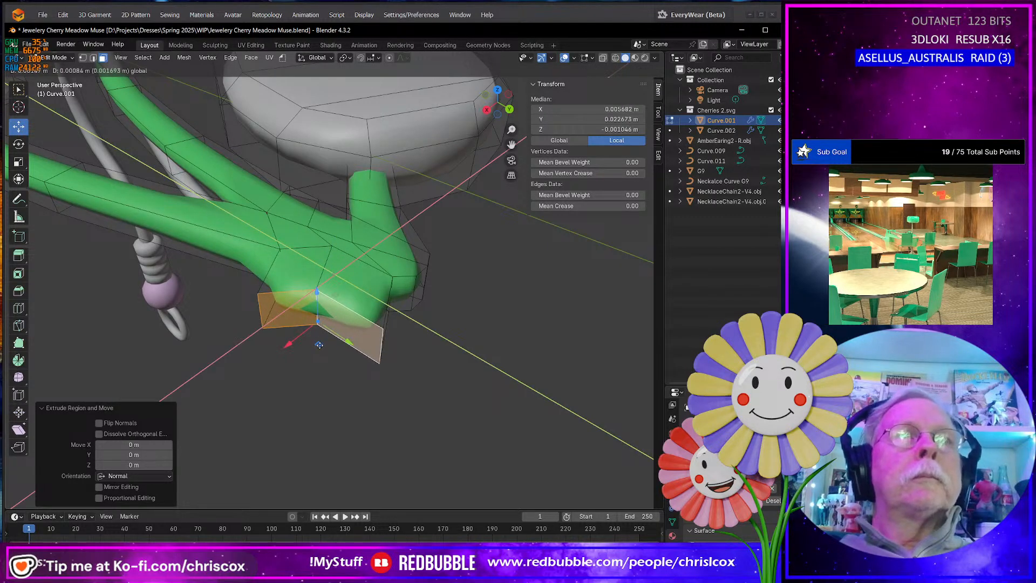
pyautogui.click(320, 359)
pyautogui.moveTo(320, 358); pyautogui.dragTo(398, 346, button='middle')
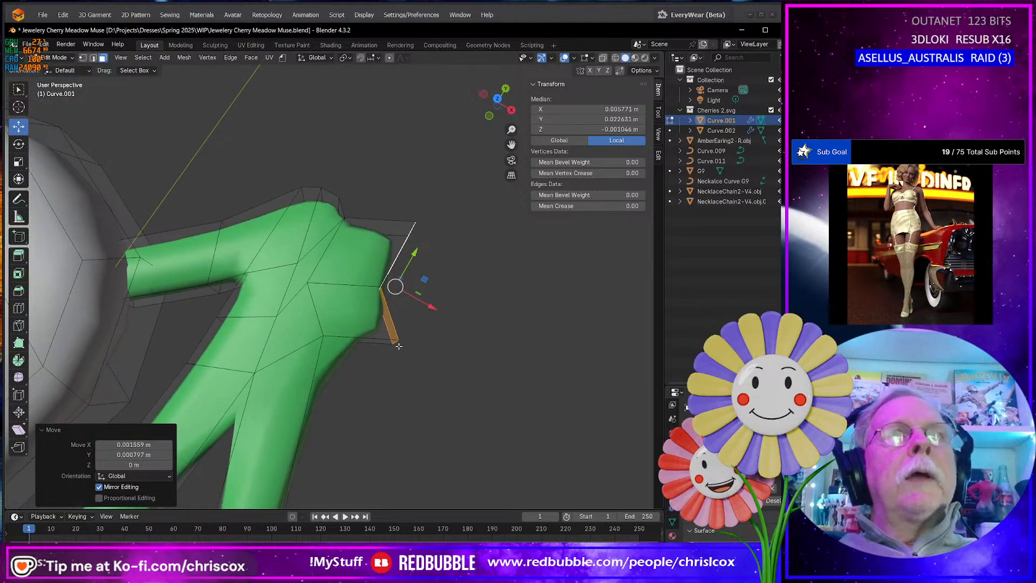
pyautogui.hotkey('ctrl', 'z')
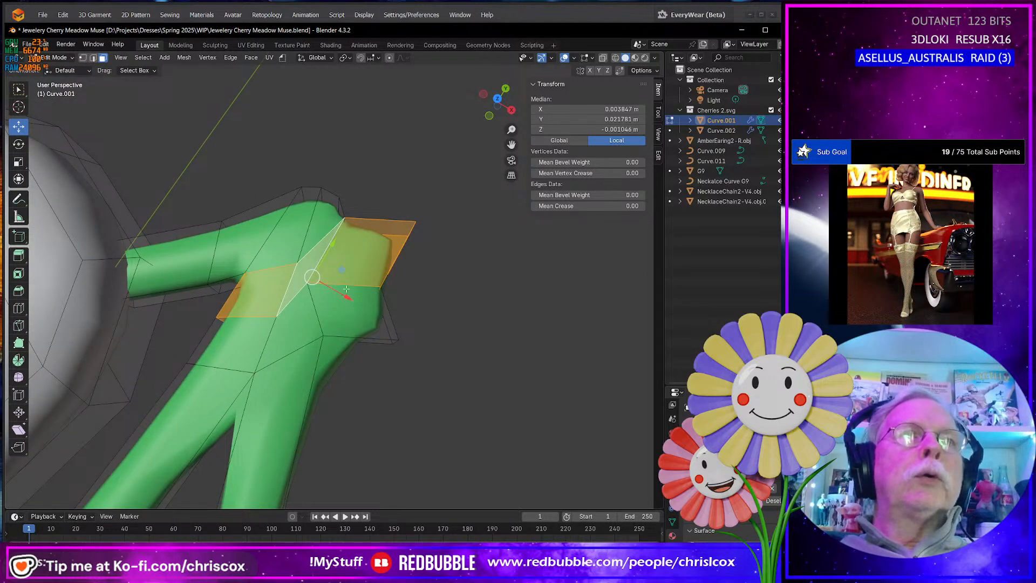
# Select the edges outlining the upper side of the extruded stem tab
pyautogui.press('1')
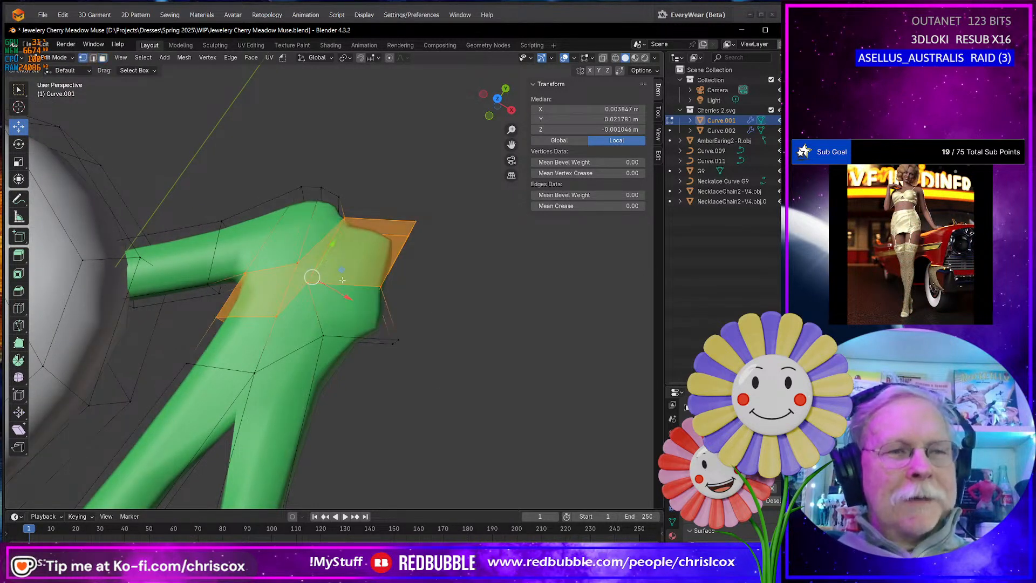
pyautogui.click(323, 259)
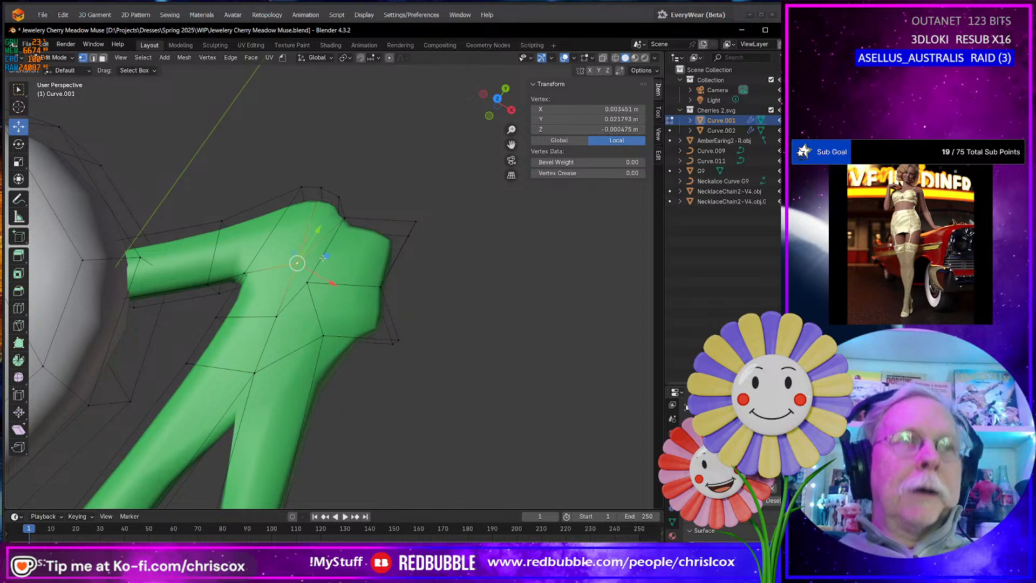
pyautogui.press('2')
pyautogui.click(351, 231)
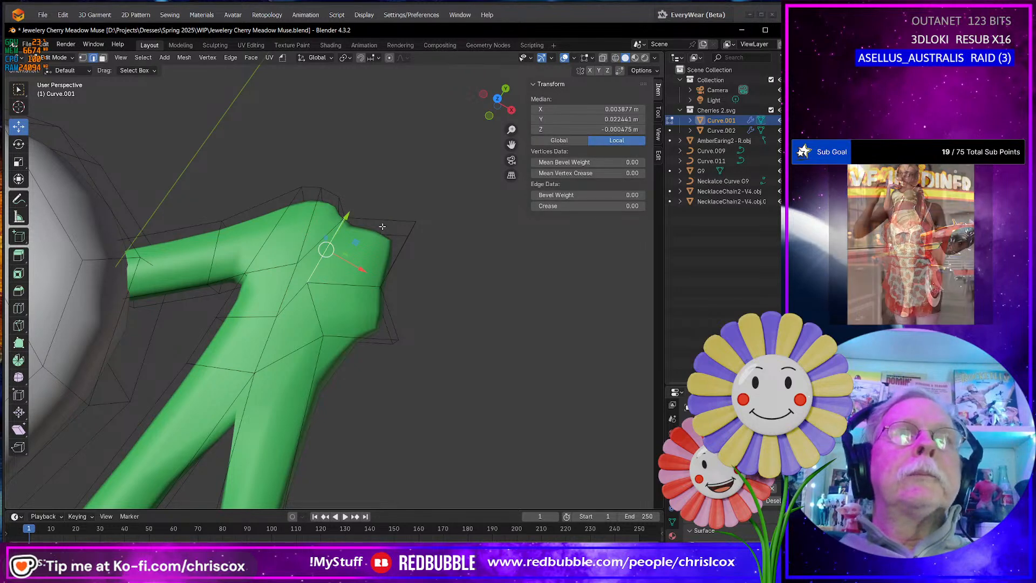
pyautogui.keyDown('shift'); pyautogui.click(395, 246); pyautogui.keyUp('shift')
pyautogui.moveTo(398, 292); pyautogui.dragTo(397, 269, button='middle')
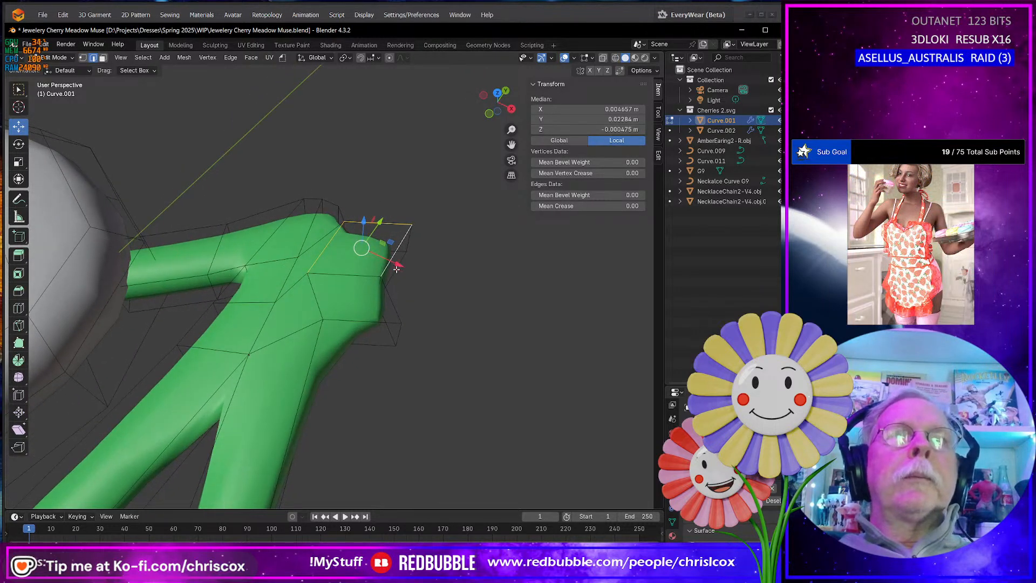
pyautogui.keyDown('shift'); pyautogui.click(392, 298); pyautogui.keyUp('shift')
pyautogui.keyDown('shift'); pyautogui.click(352, 312); pyautogui.keyUp('shift')
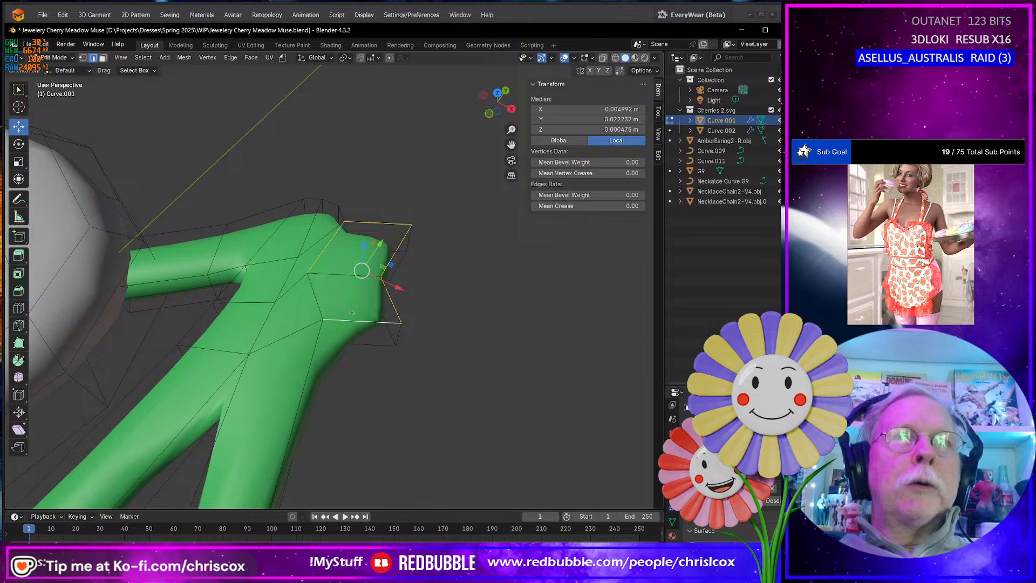
# Try rounding the upper outline of the tab with LoopTools Circle, and undo it
pyautogui.rightClick(316, 300)
pyautogui.moveTo(288, 230)
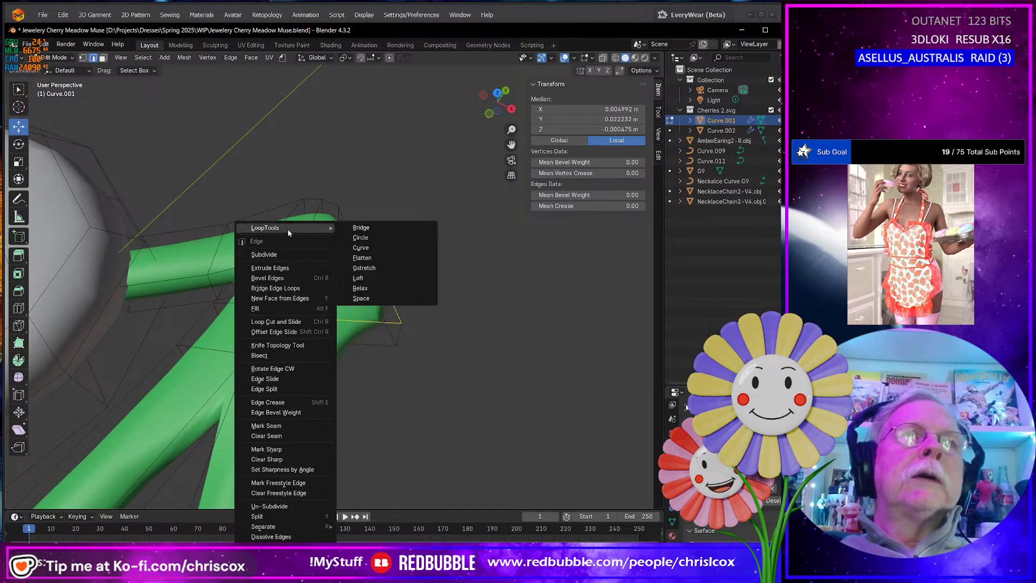
pyautogui.click(360, 238)
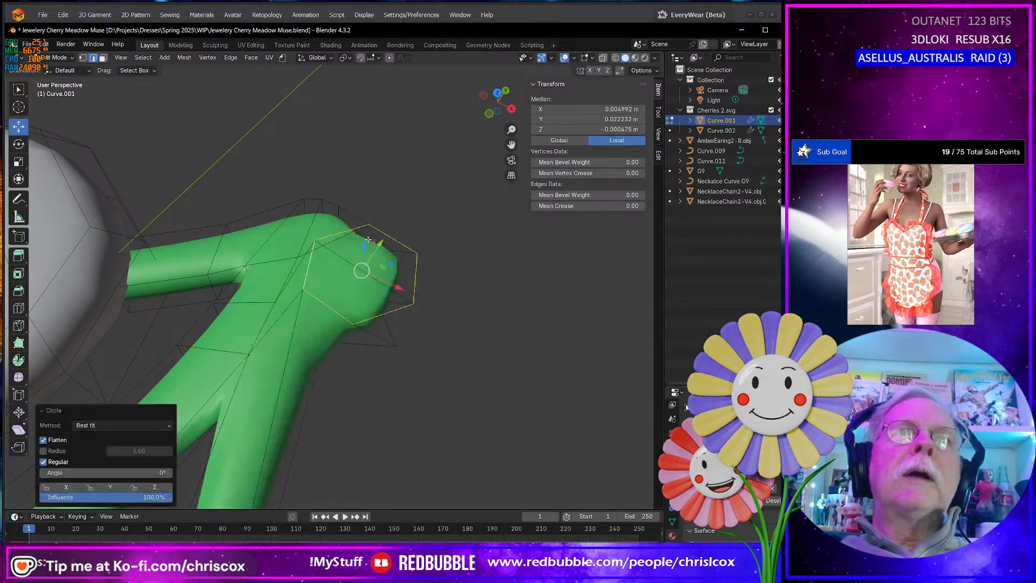
pyautogui.moveTo(393, 270); pyautogui.dragTo(400, 316, button='middle')
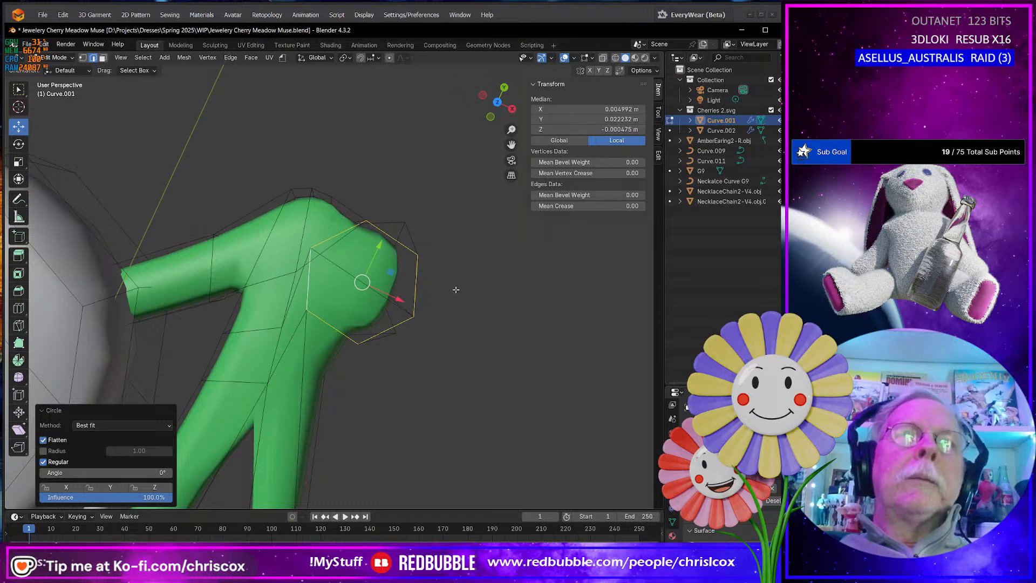
pyautogui.moveTo(402, 238); pyautogui.dragTo(393, 268, button='middle')
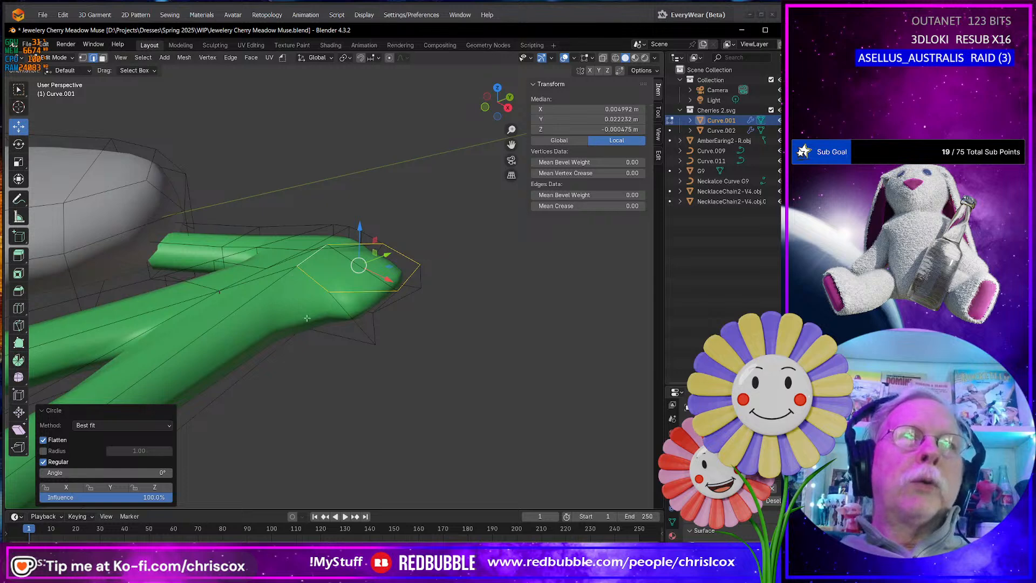
pyautogui.hotkey('ctrl', 'z')
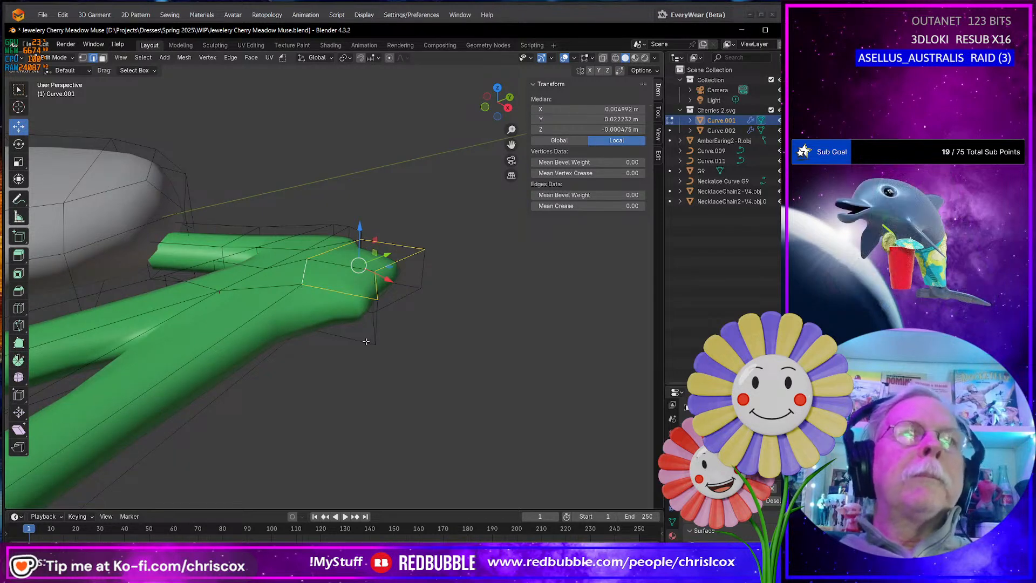
# Shape the tab's upper edge outline into a regular, flattened best-fit circle with LoopTools Circle
pyautogui.moveTo(366, 341); pyautogui.dragTo(345, 344, button='middle')
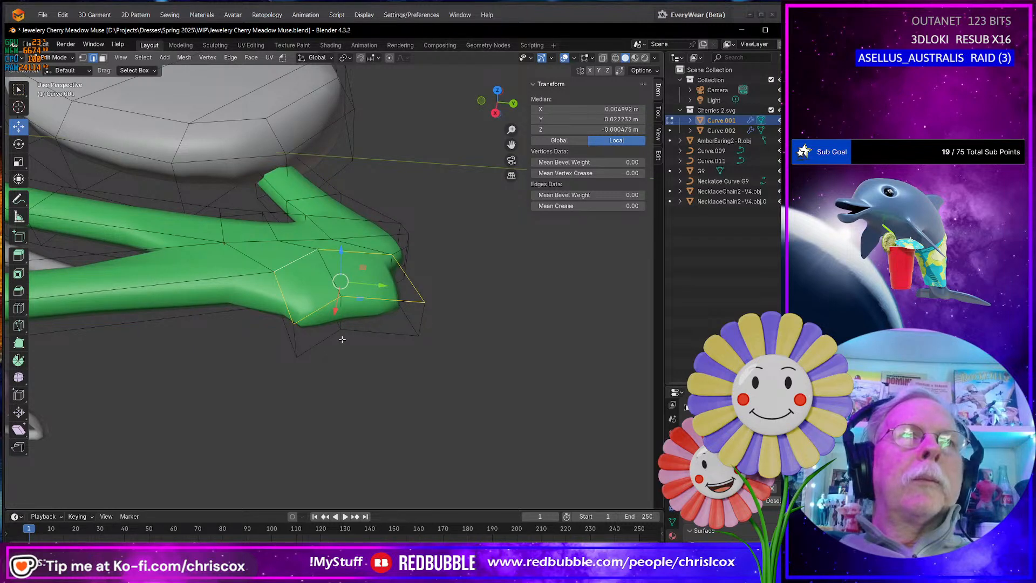
pyautogui.rightClick(331, 308)
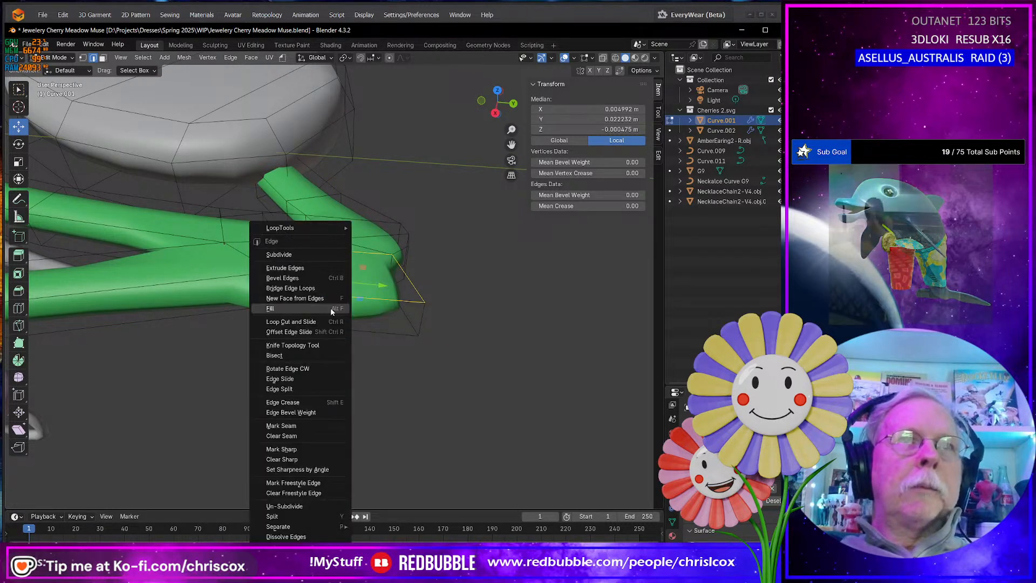
pyautogui.moveTo(305, 227)
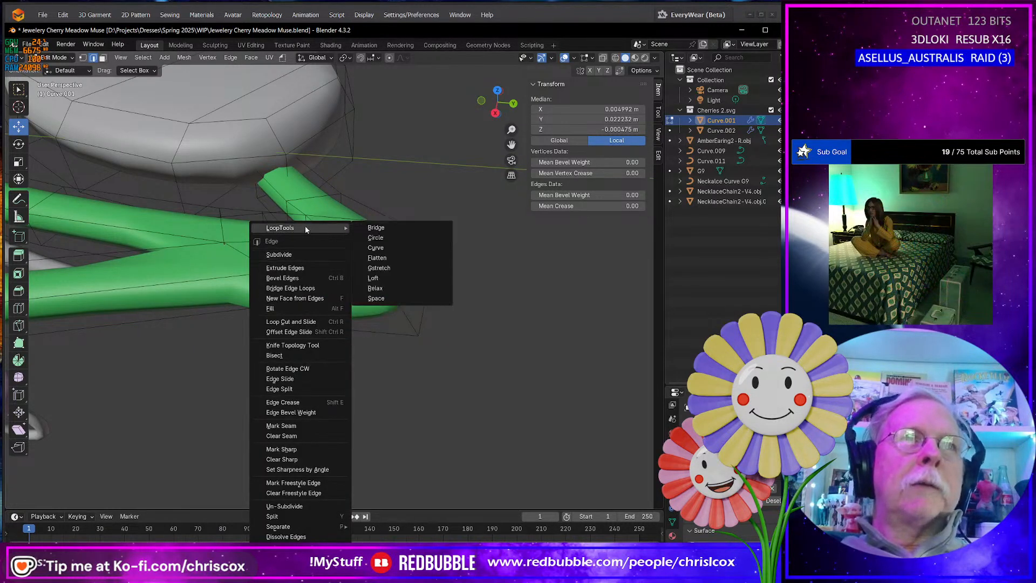
pyautogui.click(387, 241)
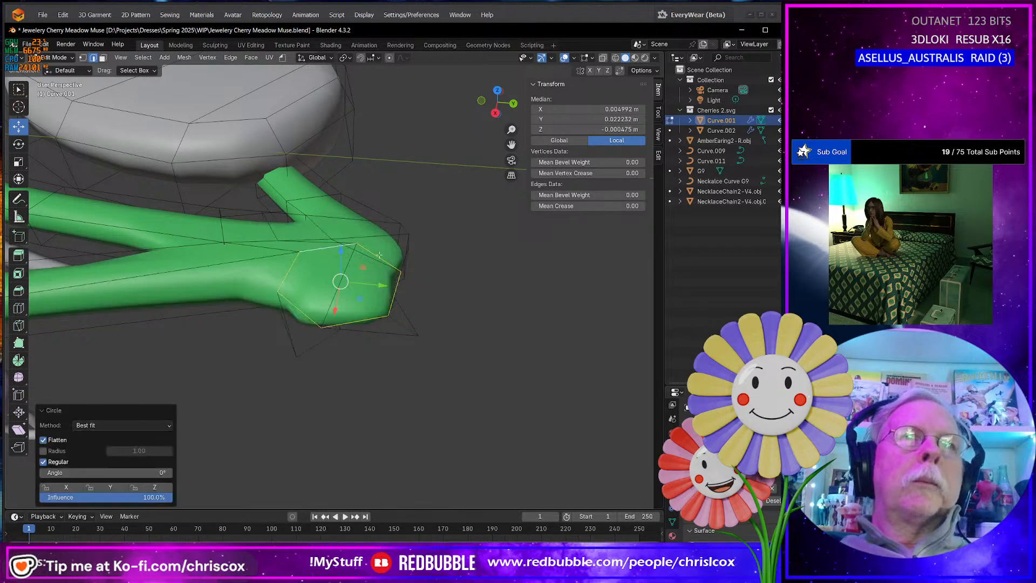
pyautogui.moveTo(336, 302); pyautogui.dragTo(433, 370, button='middle')
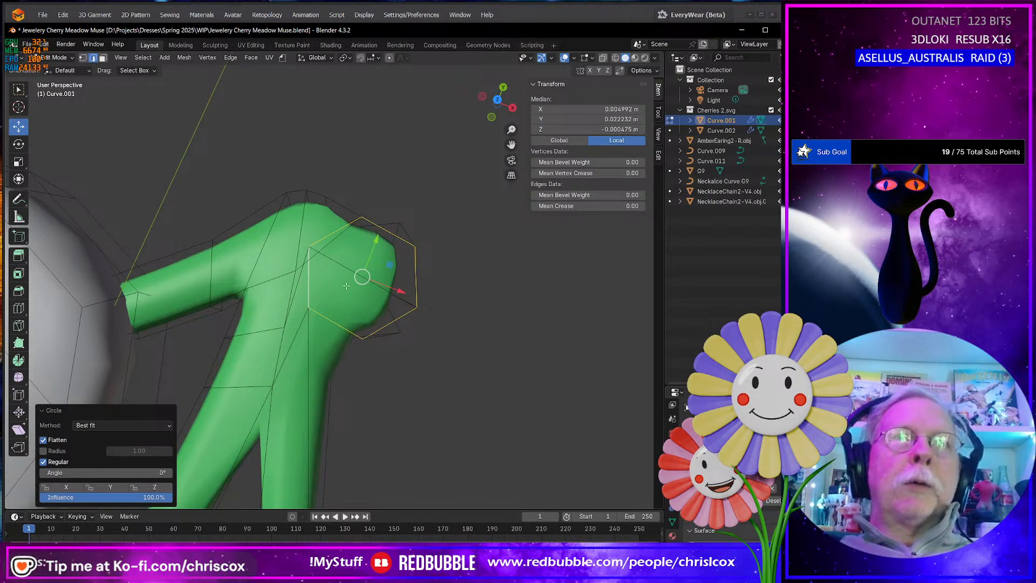
# Select the edges outlining the lower side of the stem tab and shape them into a regular, flattened best-fit circle with LoopTools Circle
pyautogui.moveTo(486, 353); pyautogui.dragTo(341, 222, button='middle')
pyautogui.click(329, 224)
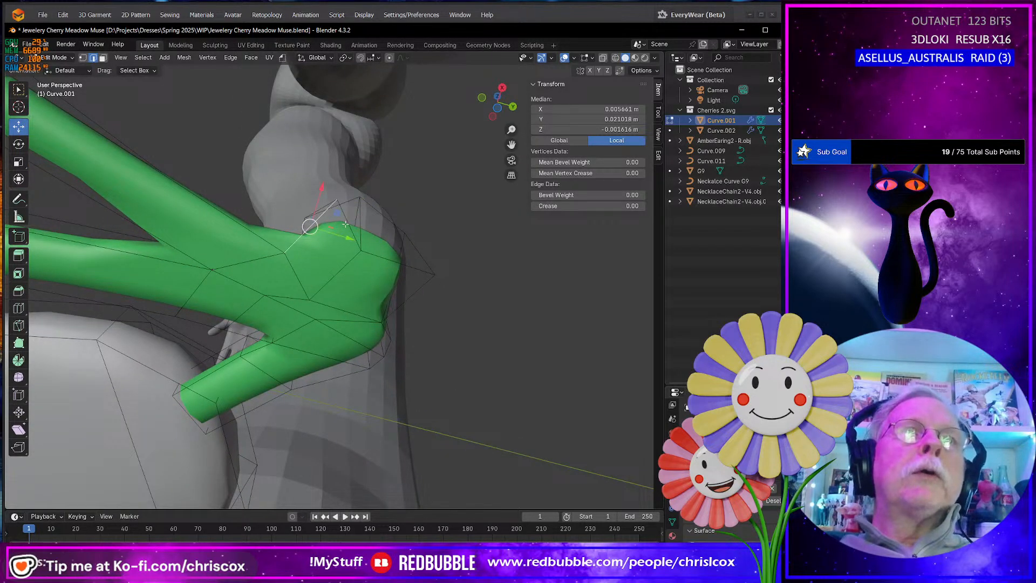
pyautogui.keyDown('alt'); pyautogui.click(322, 301); pyautogui.keyUp('alt')
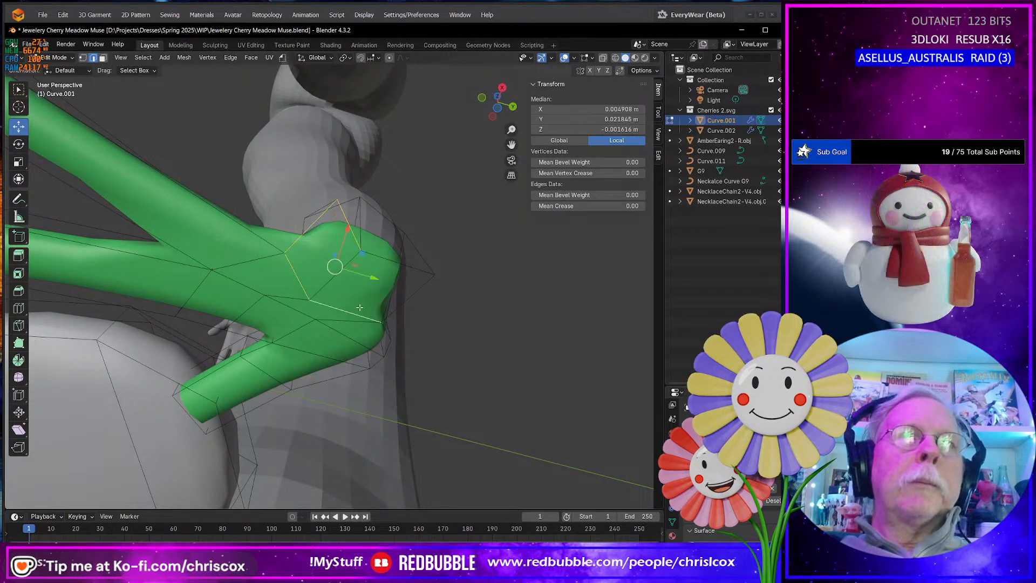
pyautogui.keyDown('shift'); pyautogui.click(405, 304); pyautogui.keyUp('shift')
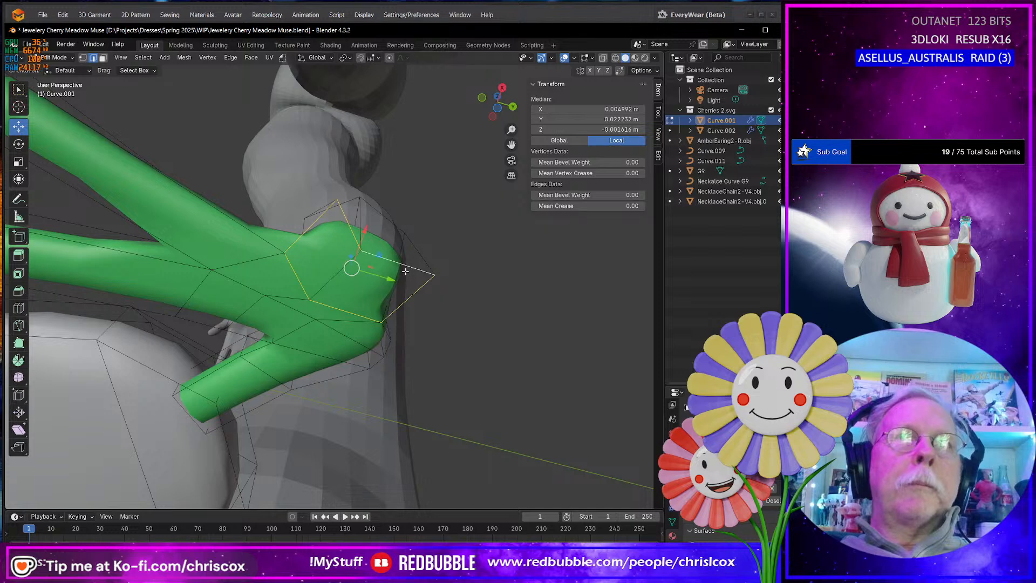
pyautogui.rightClick(405, 272)
pyautogui.moveTo(406, 231)
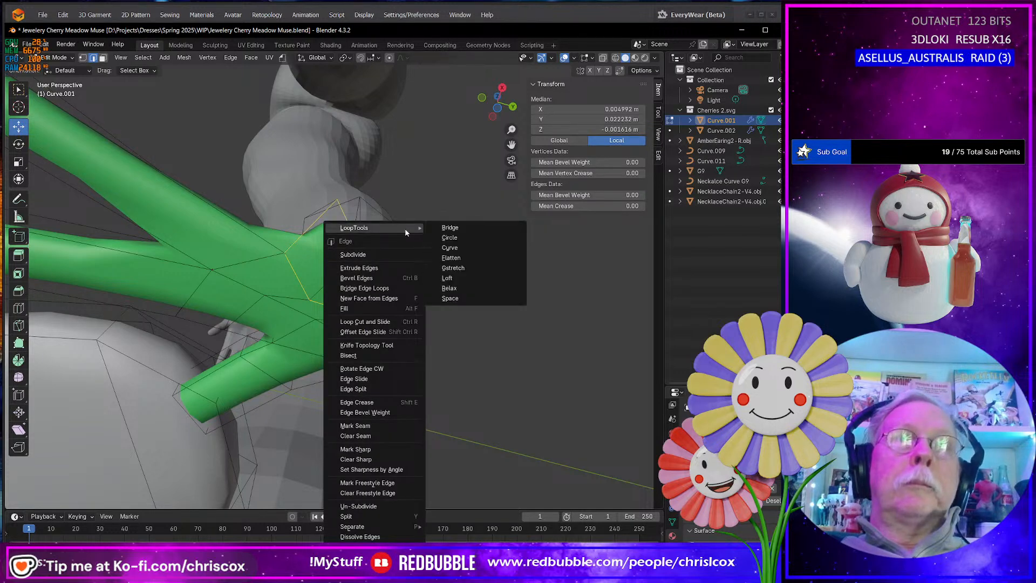
pyautogui.click(460, 238)
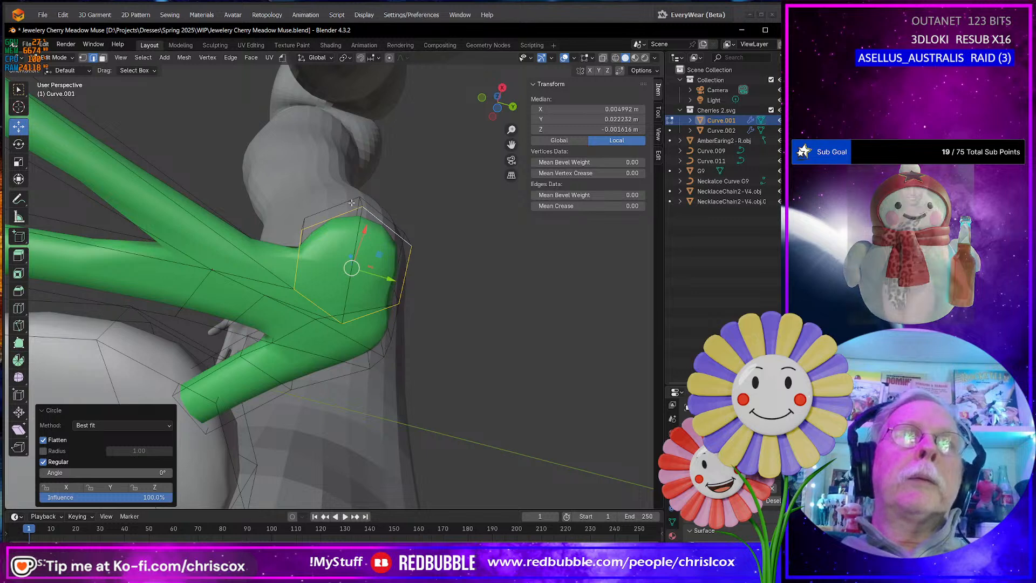
# Select both the upper and lower outlines of the tab and move them about 0.000998 m in X and -0.000583 m in Y
pyautogui.moveTo(352, 203); pyautogui.dragTo(392, 367, button='middle')
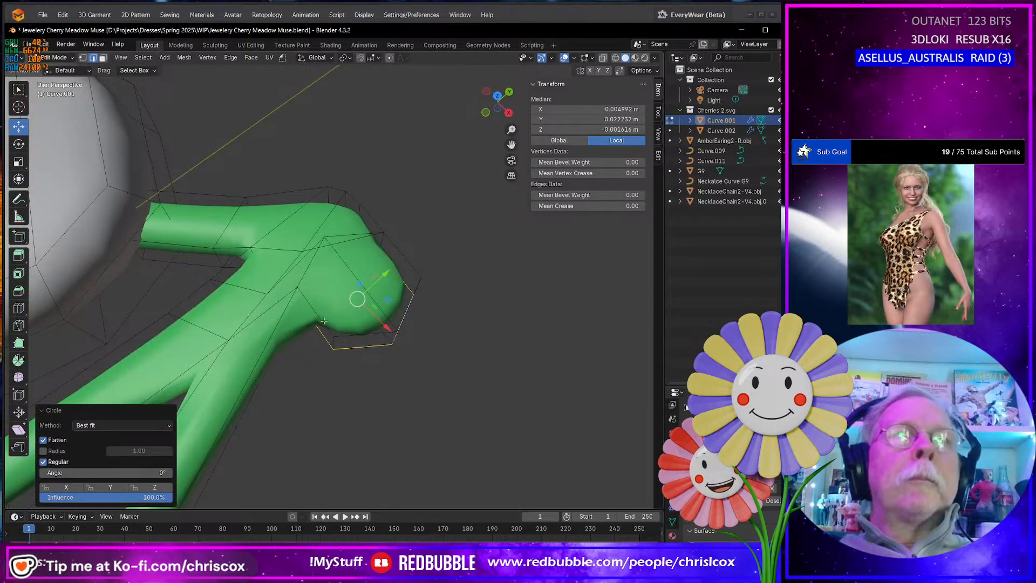
pyautogui.keyDown('alt'); pyautogui.keyDown('shift'); pyautogui.click(374, 331); pyautogui.keyUp('shift'); pyautogui.keyUp('alt')
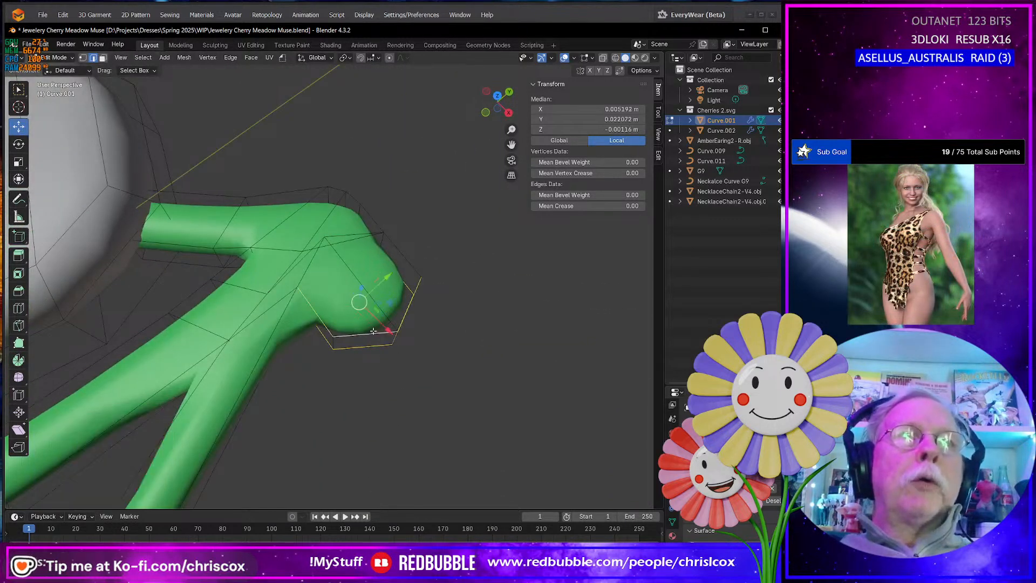
pyautogui.keyDown('alt'); pyautogui.keyDown('shift'); pyautogui.click(411, 258); pyautogui.keyUp('shift'); pyautogui.keyUp('alt')
pyautogui.keyDown('alt'); pyautogui.keyDown('shift'); pyautogui.click(326, 239); pyautogui.keyUp('shift'); pyautogui.keyUp('alt')
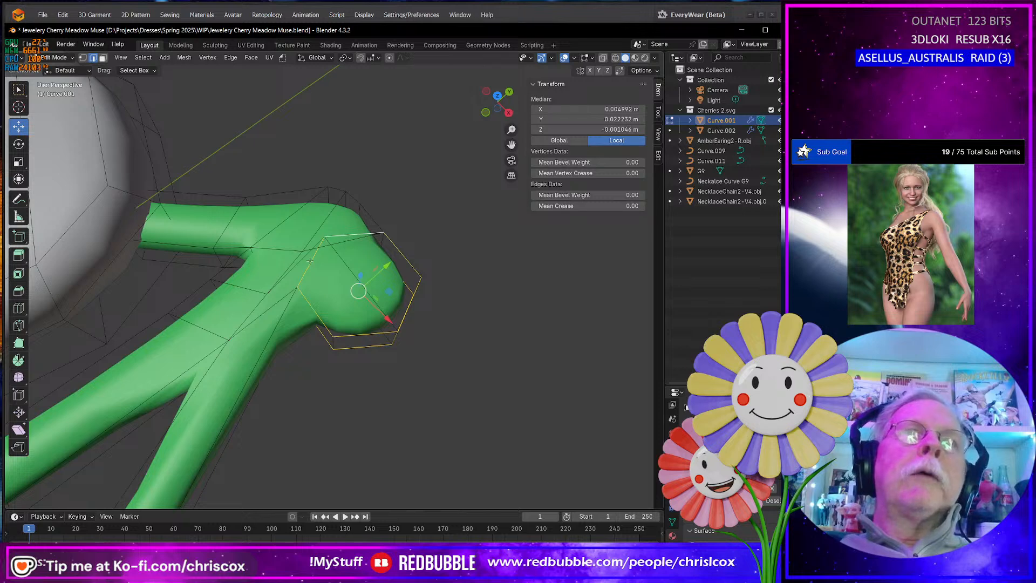
pyautogui.moveTo(310, 260); pyautogui.dragTo(410, 280, button='middle')
pyautogui.press('g')
pyautogui.press('x')
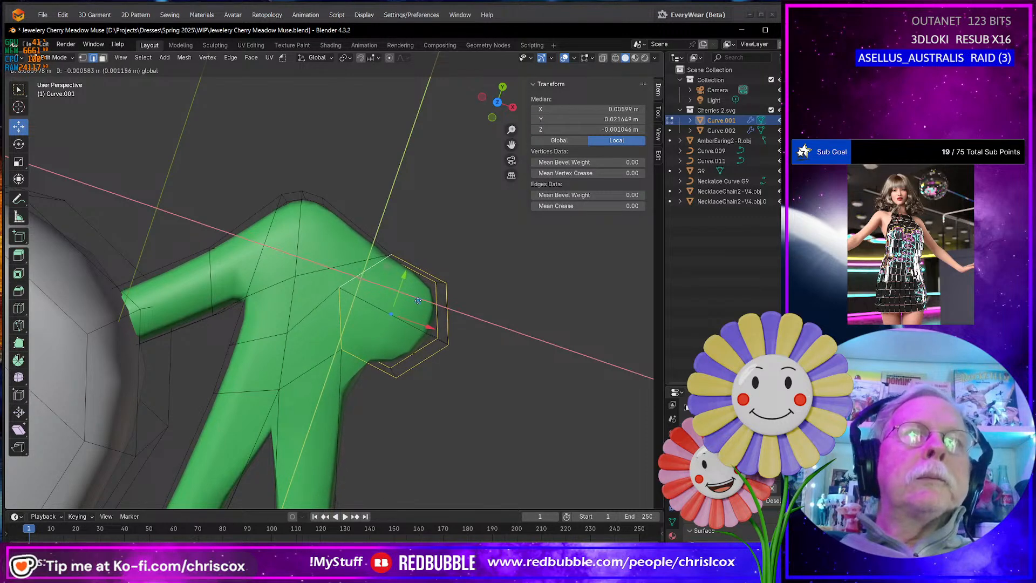
pyautogui.click(418, 300)
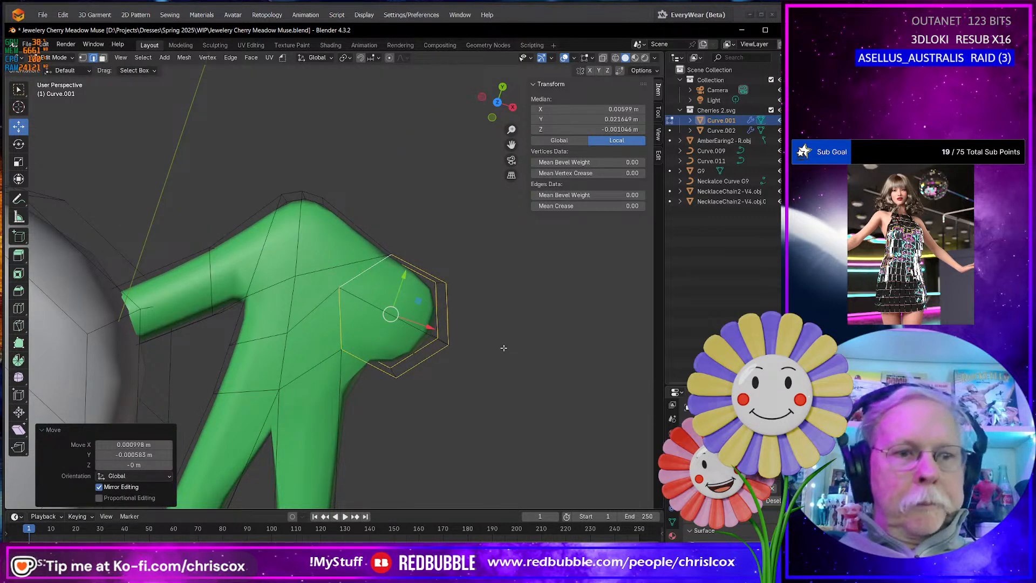
# Rotate the tab outlines 24.3° about Z and move them about -0.000373 m in X and -0.000387 m in Y
pyautogui.press('r')
pyautogui.press('z')
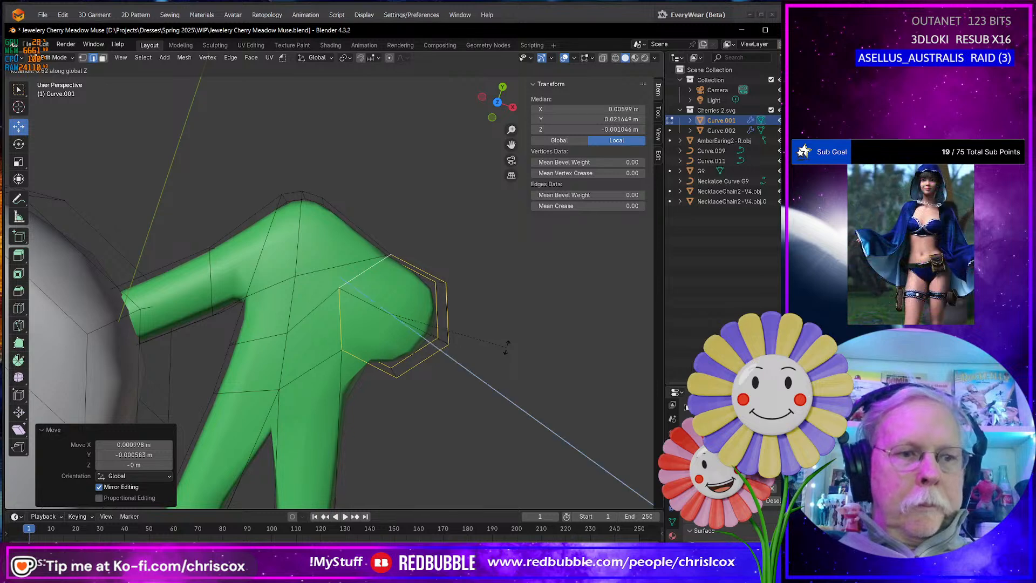
pyautogui.click(521, 296)
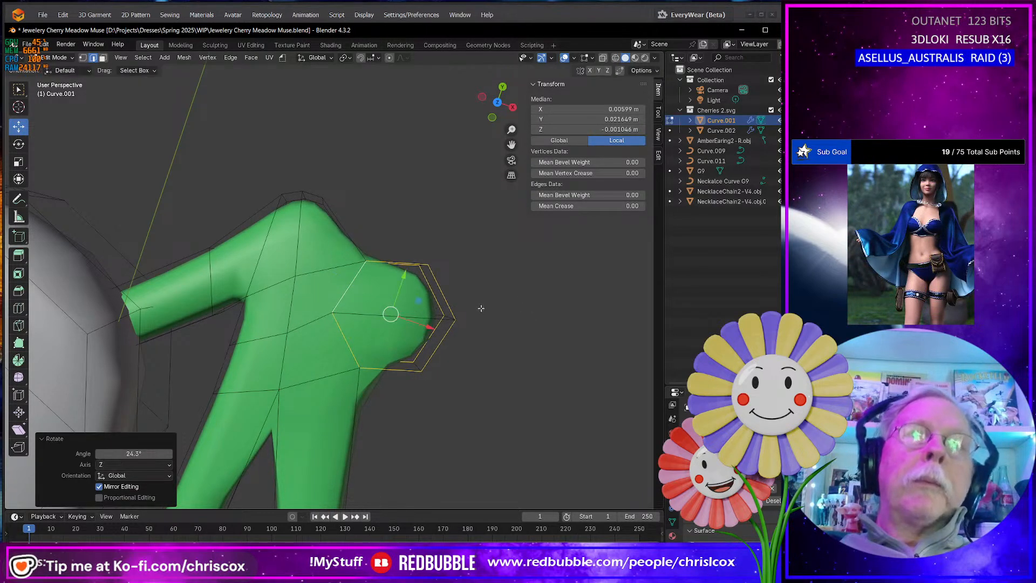
pyautogui.press('g')
pyautogui.press('x')
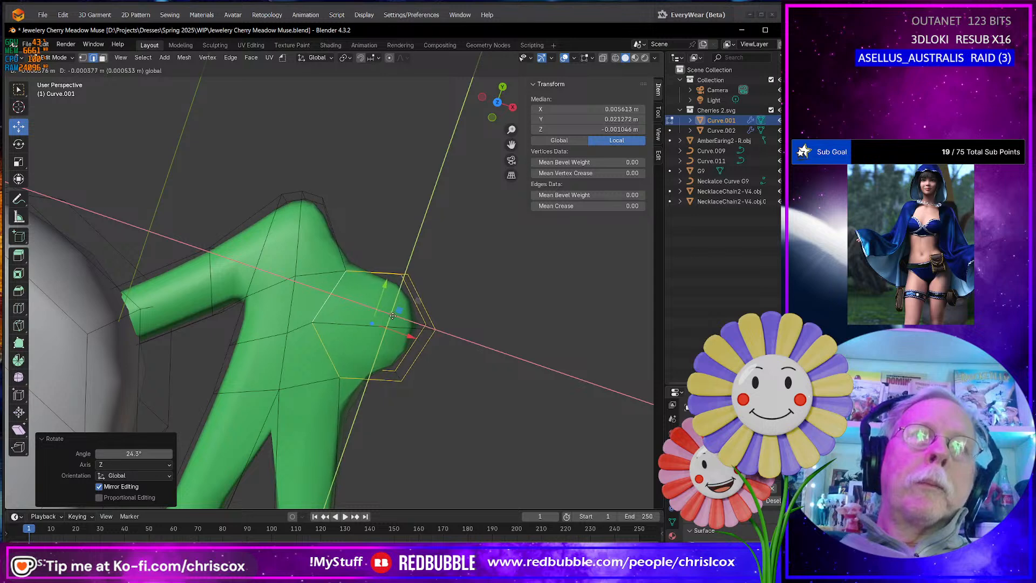
pyautogui.click(394, 315)
pyautogui.scroll(-4, 477, 400)
pyautogui.scroll(6, 476, 400)
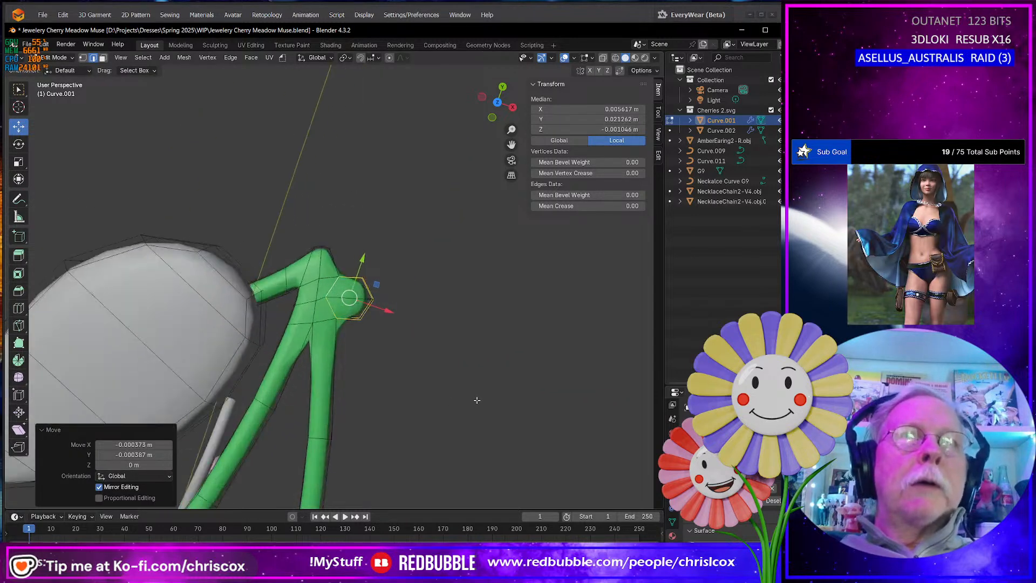
# Dissolve the edges that divide the tab's upper and lower hexagonal faces
pyautogui.moveTo(477, 400); pyautogui.dragTo(428, 227, button='middle')
pyautogui.click(432, 331)
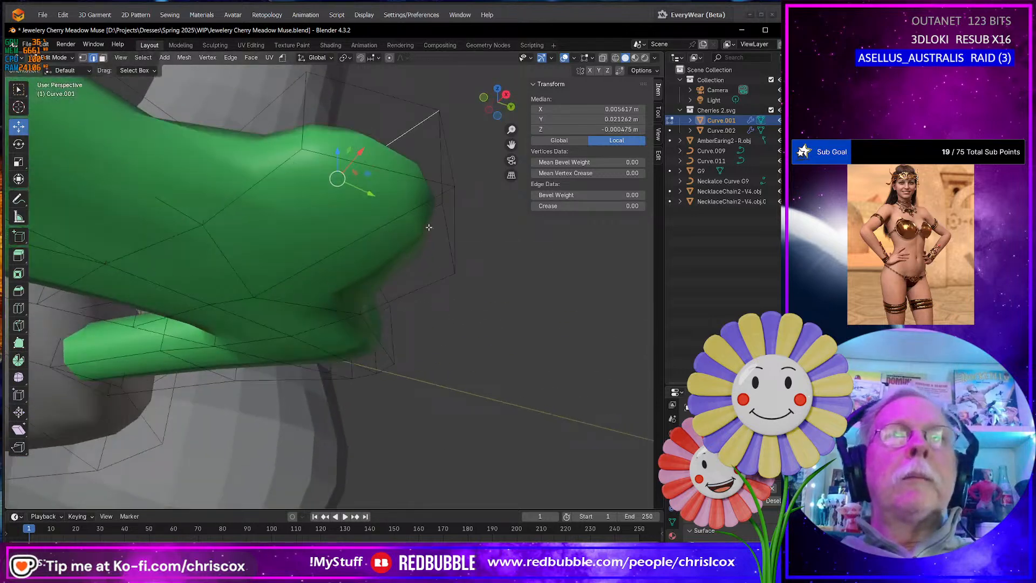
pyautogui.keyDown('alt'); pyautogui.click(385, 229); pyautogui.keyUp('alt')
pyautogui.press('x')
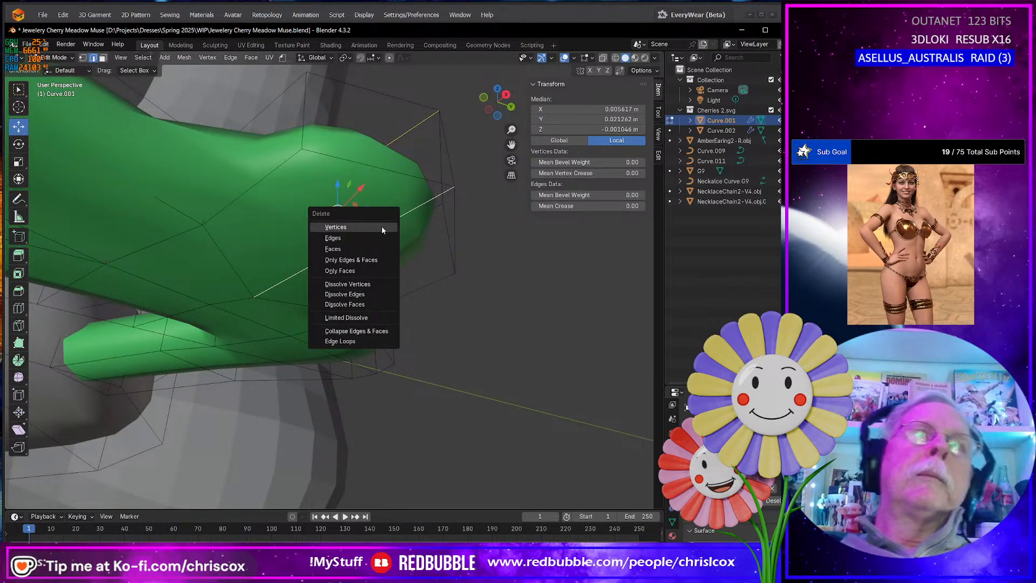
pyautogui.click(369, 293)
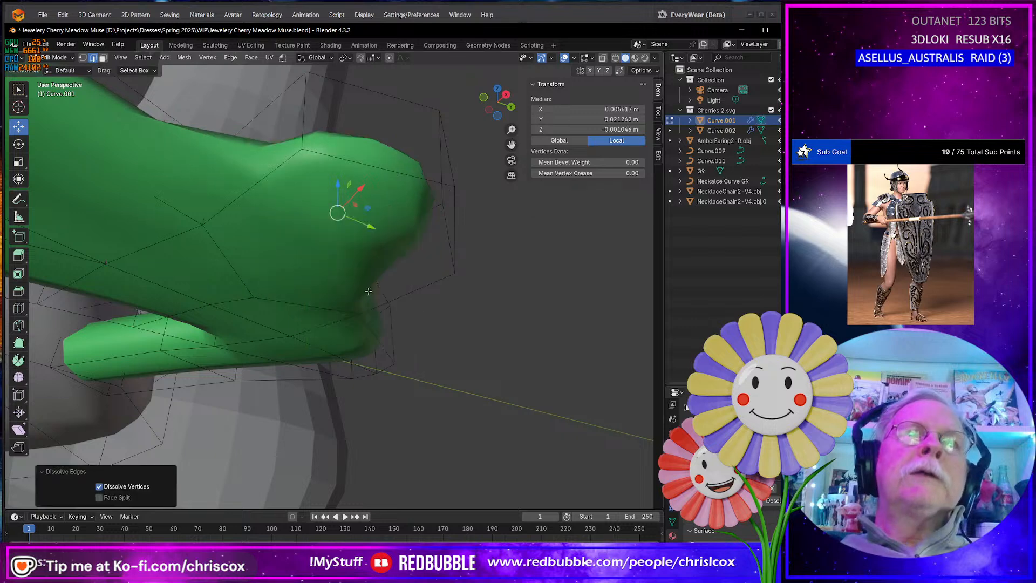
# Inset the tab's upper and lower hexagonal faces by about 0.000472 m
pyautogui.press('3')
pyautogui.click(357, 254)
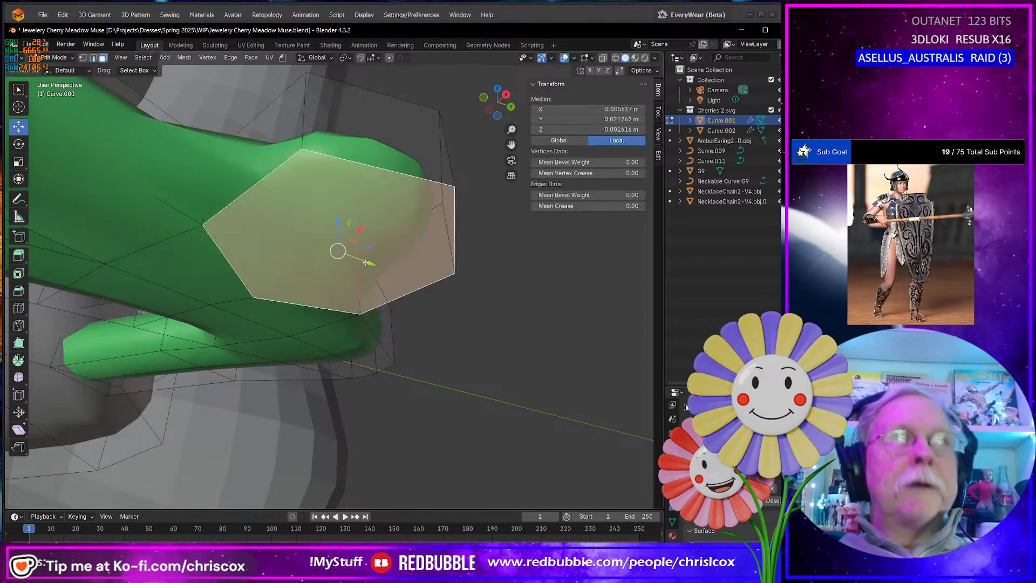
pyautogui.moveTo(356, 254); pyautogui.dragTo(404, 397, button='middle')
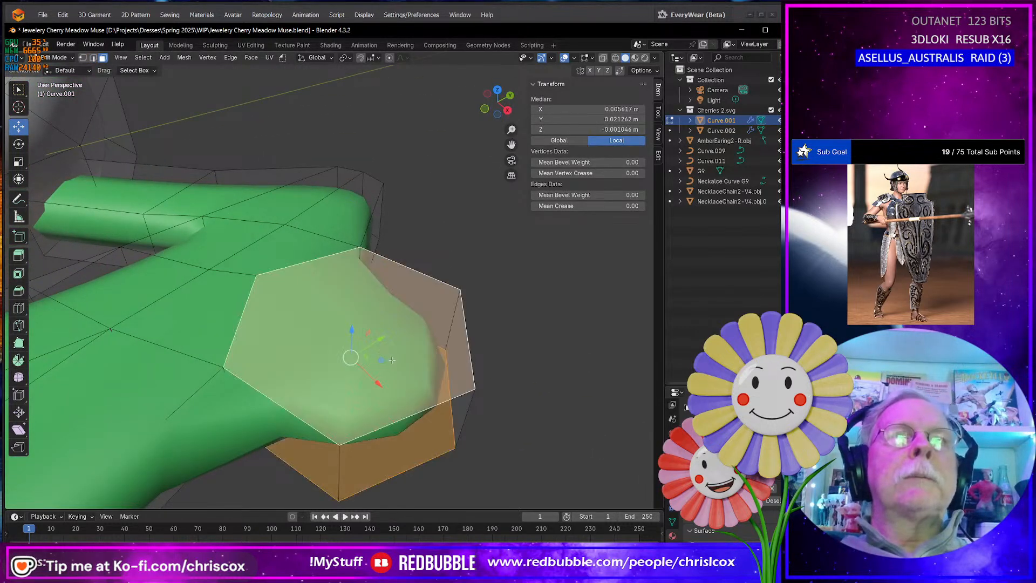
pyautogui.press('i')
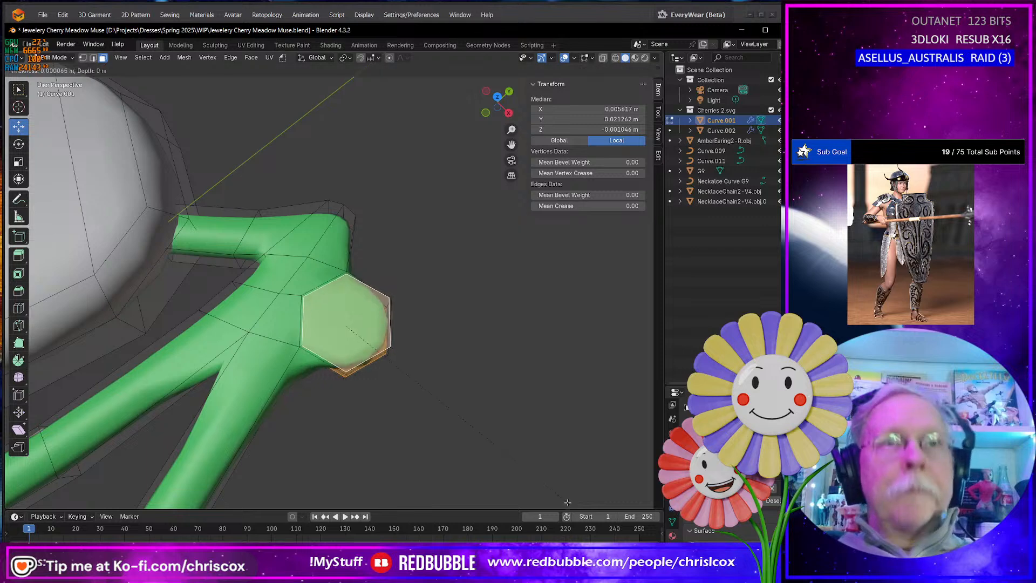
pyautogui.click(551, 496)
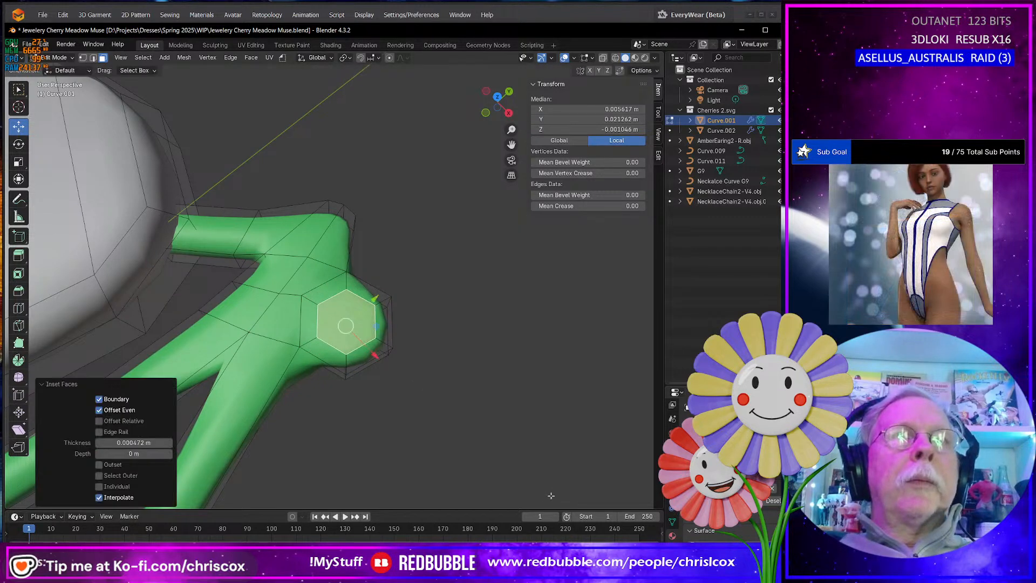
# Bridge the two inset faces with LoopTools, using one segment and removing the faces, to cut a hole through the tab
pyautogui.rightClick(362, 327)
pyautogui.moveTo(363, 327)
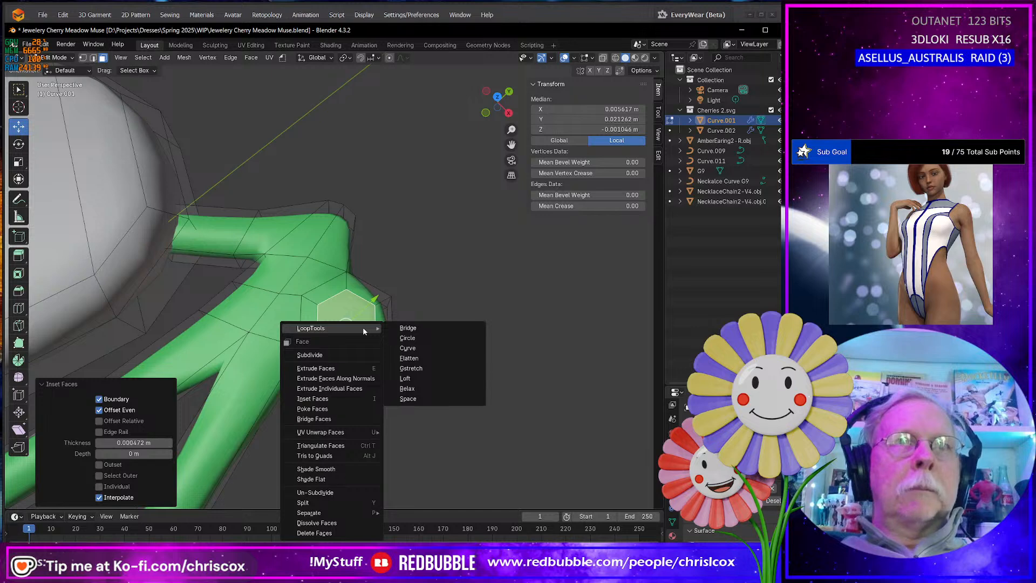
pyautogui.click(402, 328)
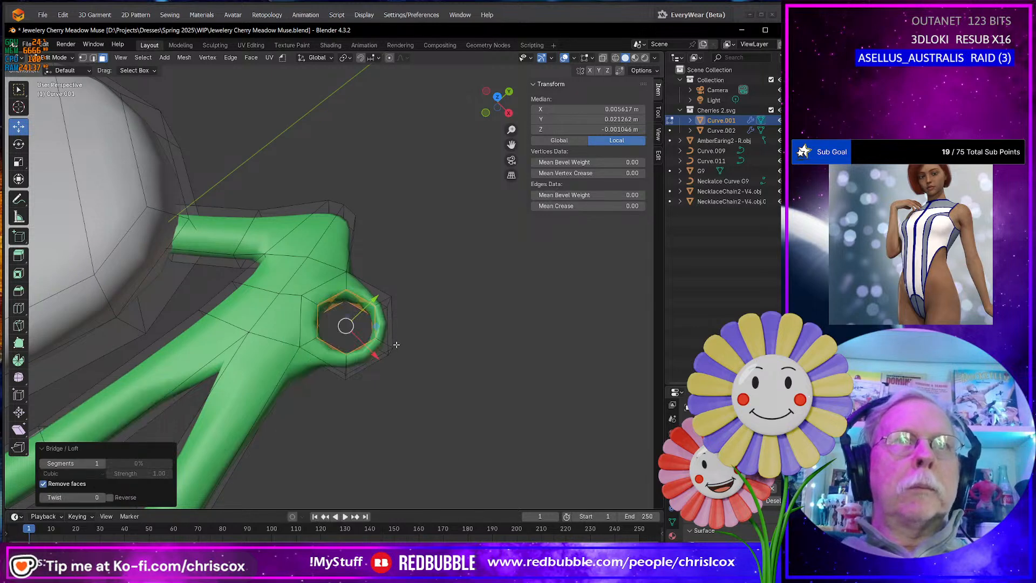
# Examine the whole cherry model from several angles, briefly in Material Preview shading, and return to Solid shading
pyautogui.moveTo(402, 327); pyautogui.dragTo(343, 355, button='middle')
pyautogui.scroll(-11, 428, 372)
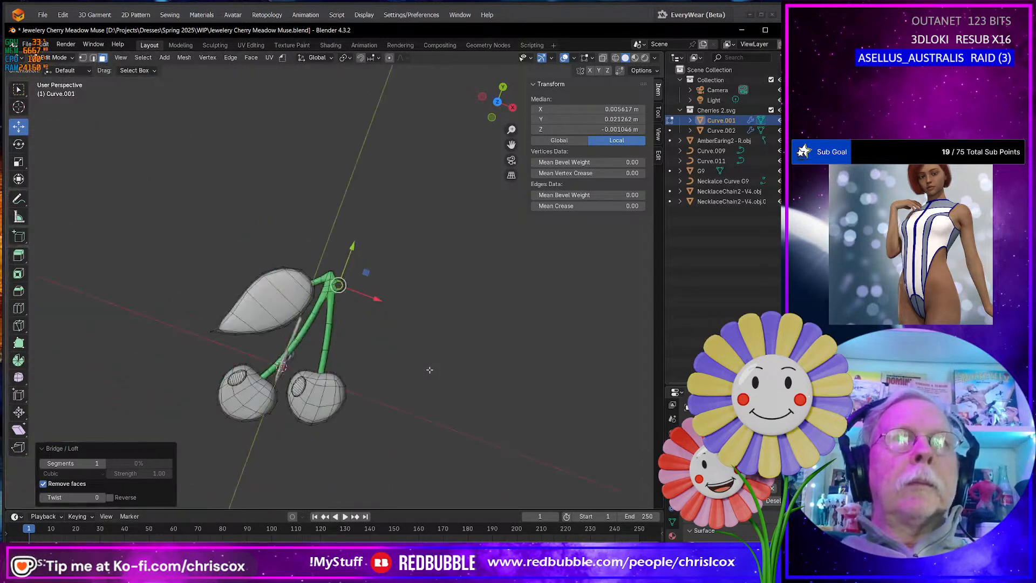
pyautogui.moveTo(429, 371); pyautogui.dragTo(412, 347, button='middle')
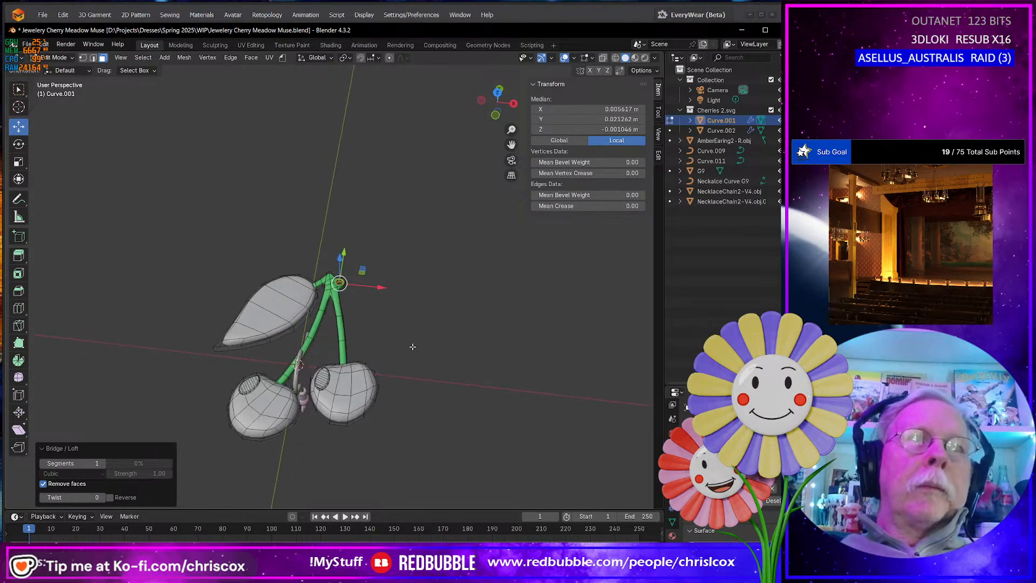
pyautogui.click(636, 58)
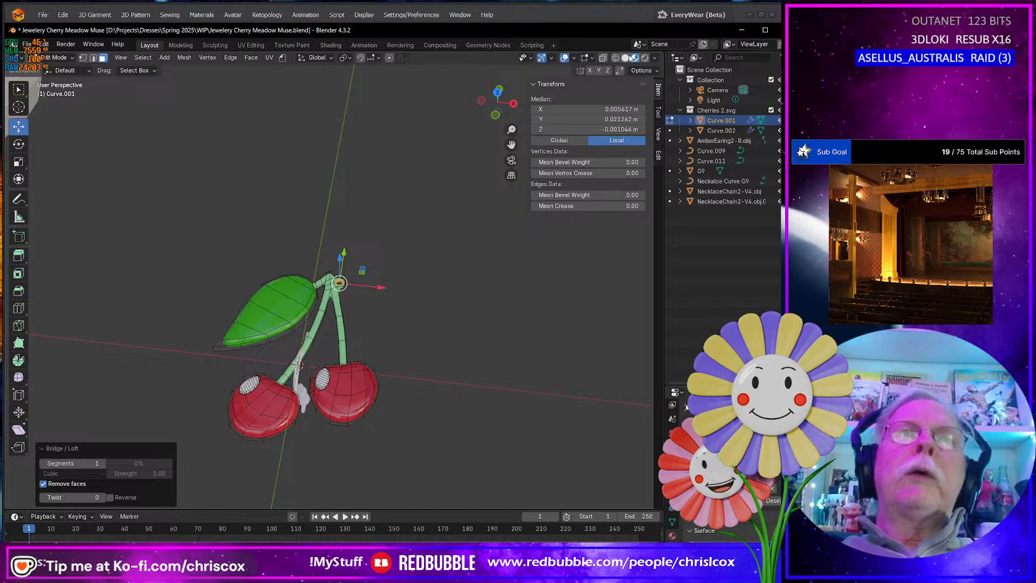
pyautogui.click(626, 58)
pyautogui.scroll(3, 373, 358)
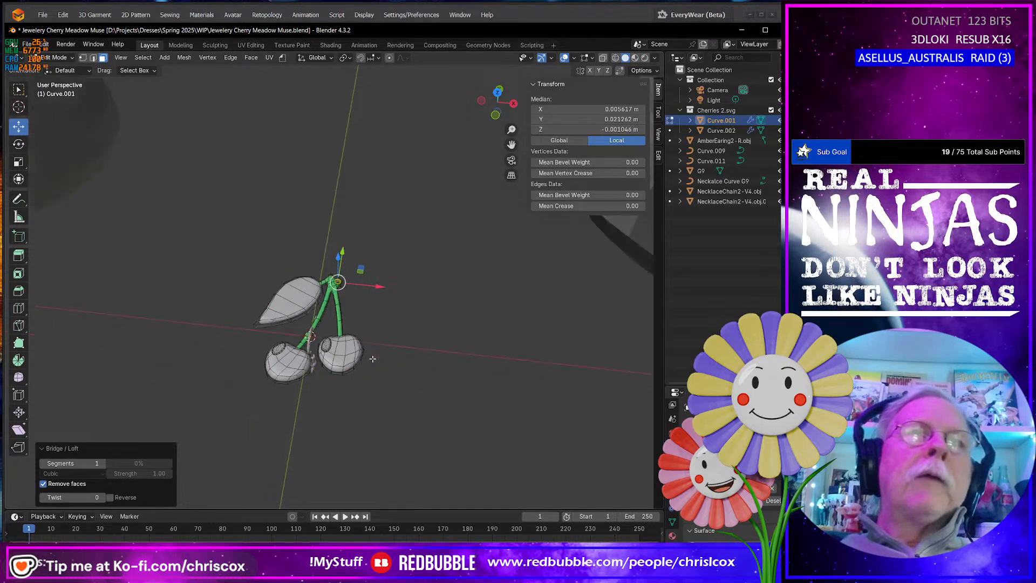
pyautogui.scroll(4, 373, 358)
pyautogui.scroll(-2, 374, 363)
pyautogui.keyDown('shift'); pyautogui.moveTo(374, 363); pyautogui.dragTo(461, 165, button='middle'); pyautogui.keyUp('shift')
pyautogui.moveTo(481, 253); pyautogui.dragTo(475, 232, button='middle')
pyautogui.scroll(-8, 462, 289)
# Leave mesh editing and duplicate the cherry object in place
pyautogui.press('Tab')
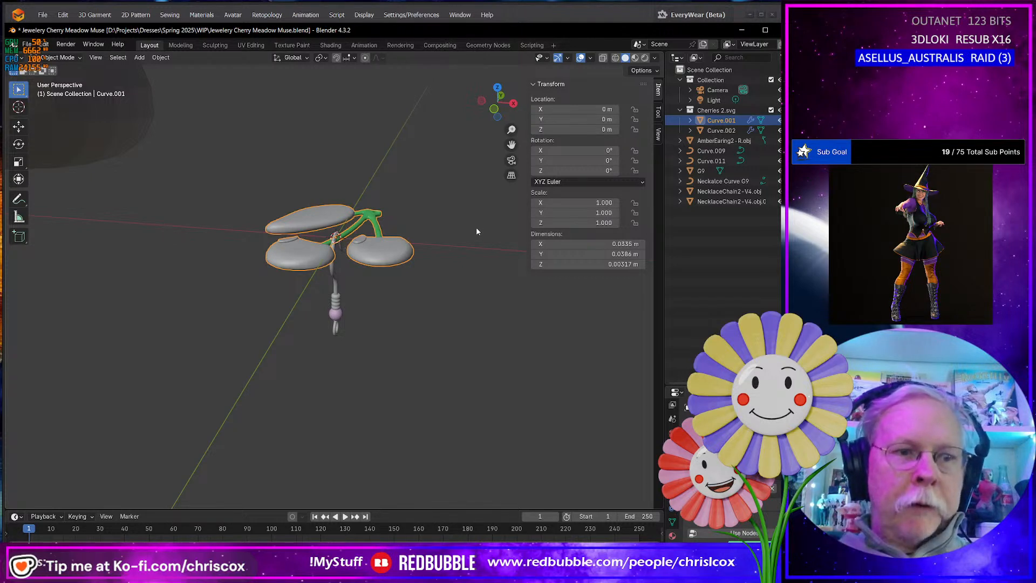
pyautogui.hotkey('shift', 'd')
pyautogui.rightClick(476, 231)
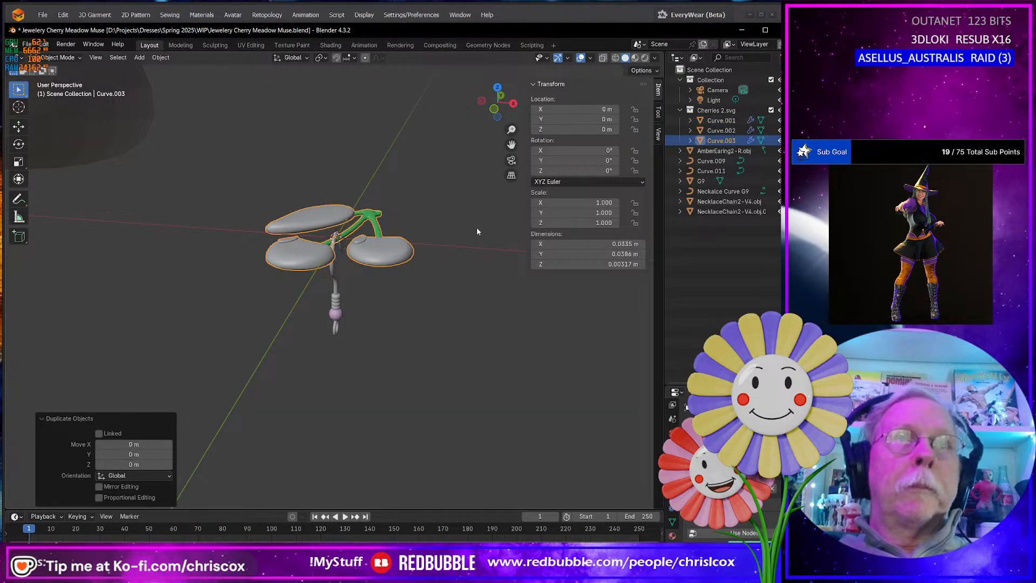
# Rotate the duplicate's entire mesh 90° about the X axis so the cherries stand upright
pyautogui.press('Tab')
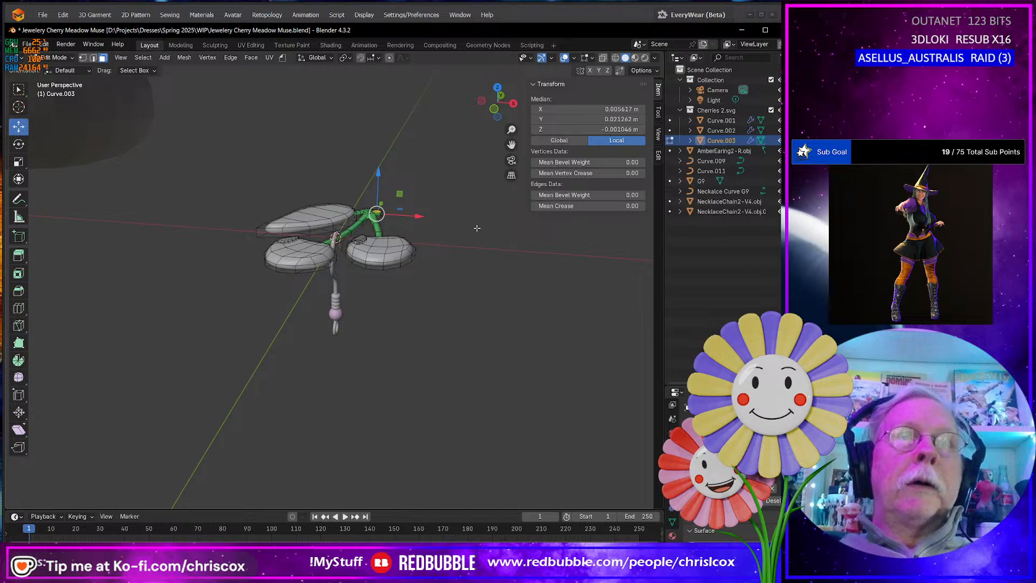
pyautogui.press('a')
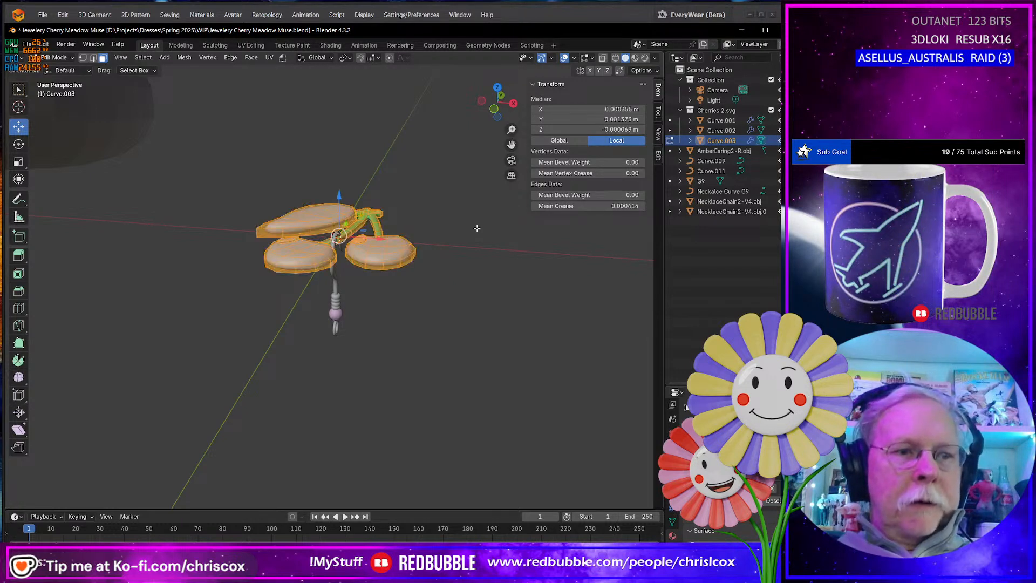
pyautogui.press('r')
pyautogui.press('x')
pyautogui.press('9')
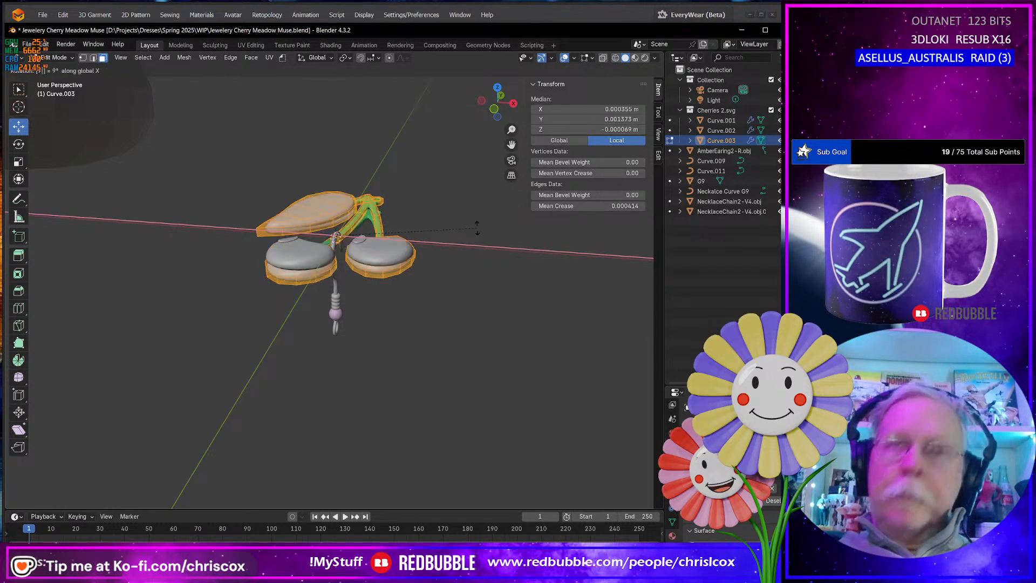
pyautogui.press('0')
pyautogui.press('Return')
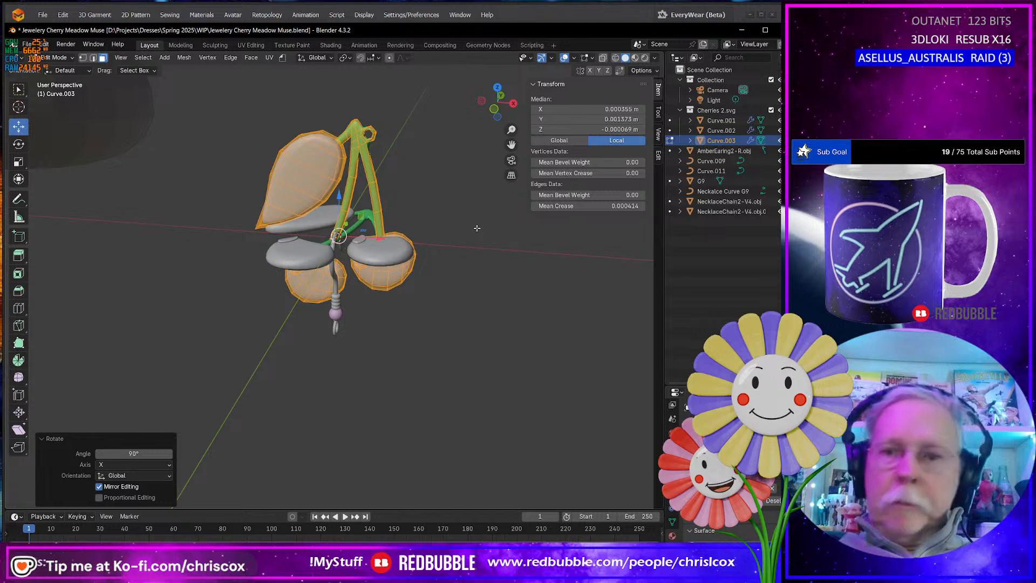
# In front view, move the upright cherries about -0.005714 m in X and -0.042083 m in Z, placing their tab at the beaded dangle's lower end
pyautogui.press('KP_1')
pyautogui.press('g')
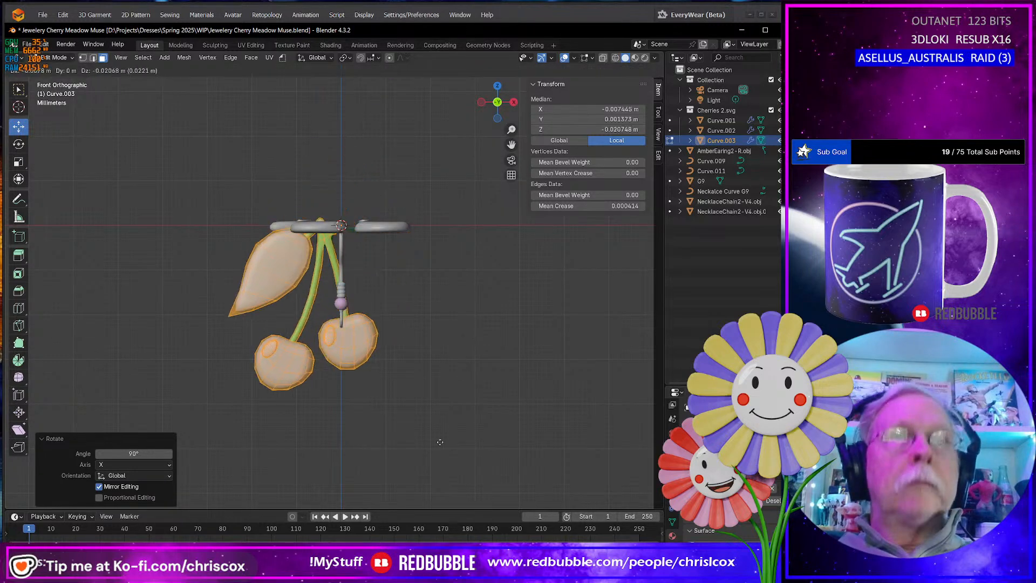
pyautogui.click(450, 69)
pyautogui.scroll(4, 459, 68)
pyautogui.scroll(-4, 458, 66)
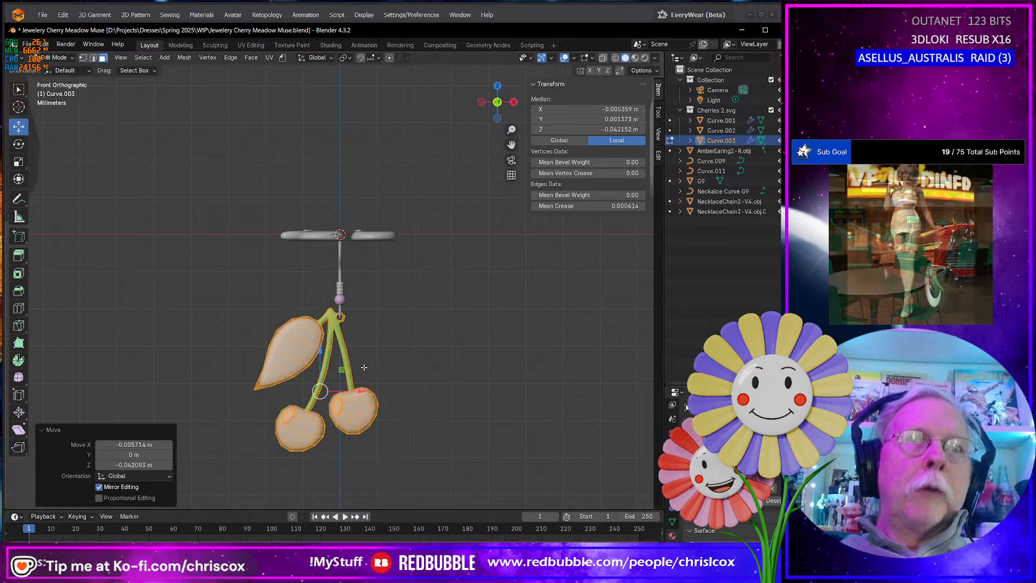
# In front view, move the upright cherry mesh up about 0.022 m so its tab hole sits at the 3D cursor, then leave mesh editing
pyautogui.press('g')
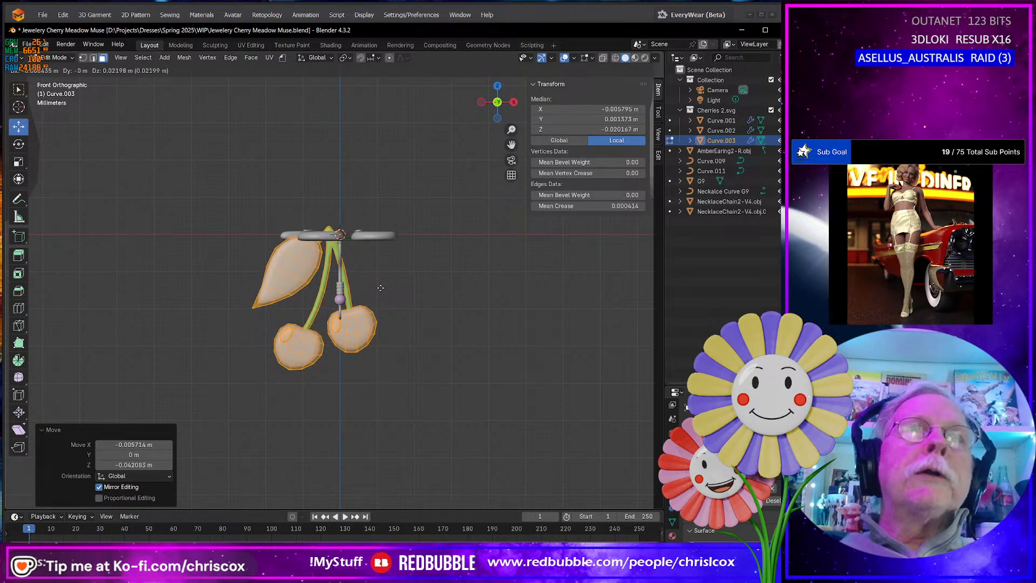
pyautogui.click(380, 287)
pyautogui.press('Tab')
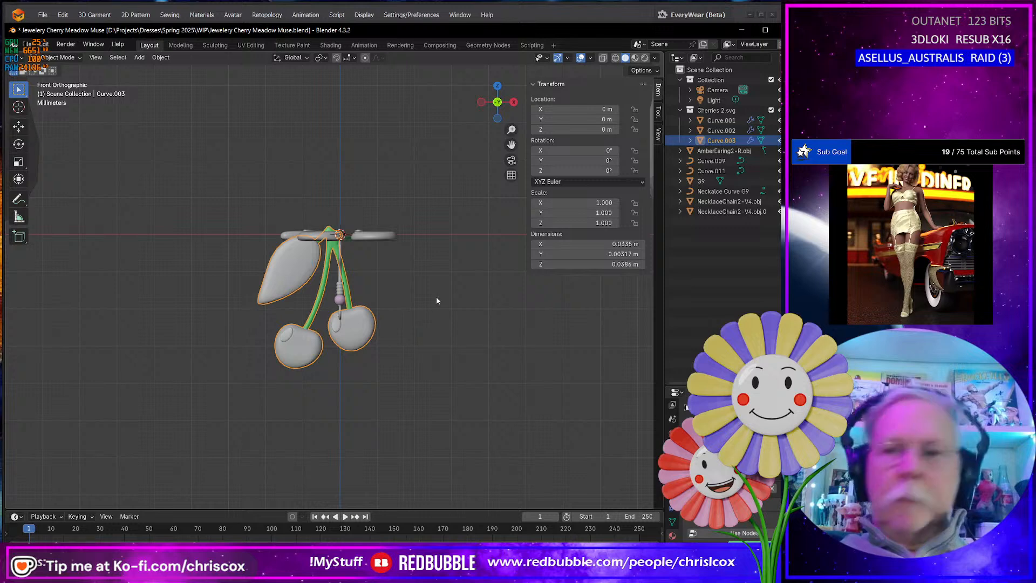
# In right view, move the cherry mesh -0.002414 m along Y to centre its tab on the 3D cursor
pyautogui.press('KP_3')
pyautogui.scroll(4, 436, 296)
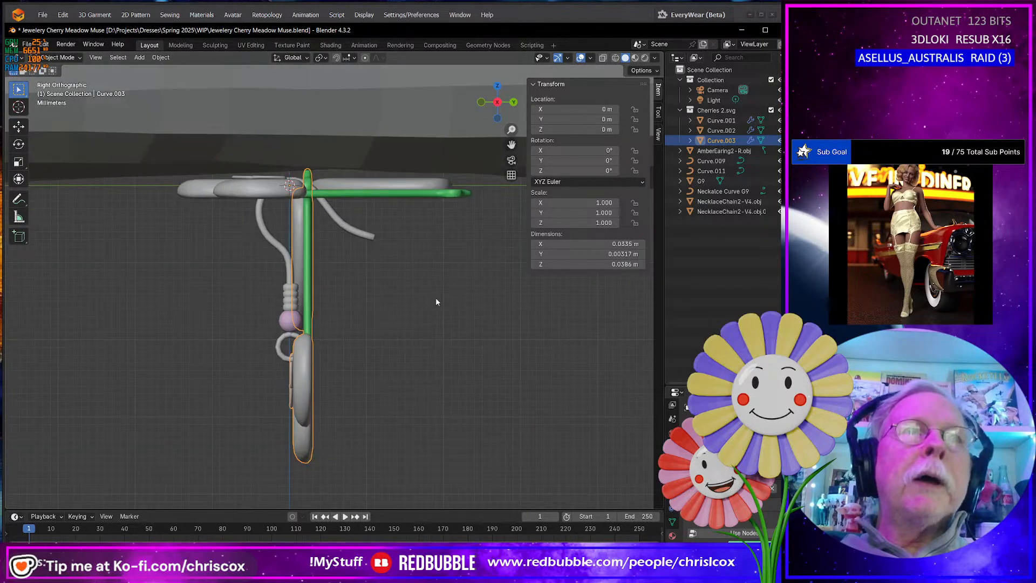
pyautogui.press('Tab')
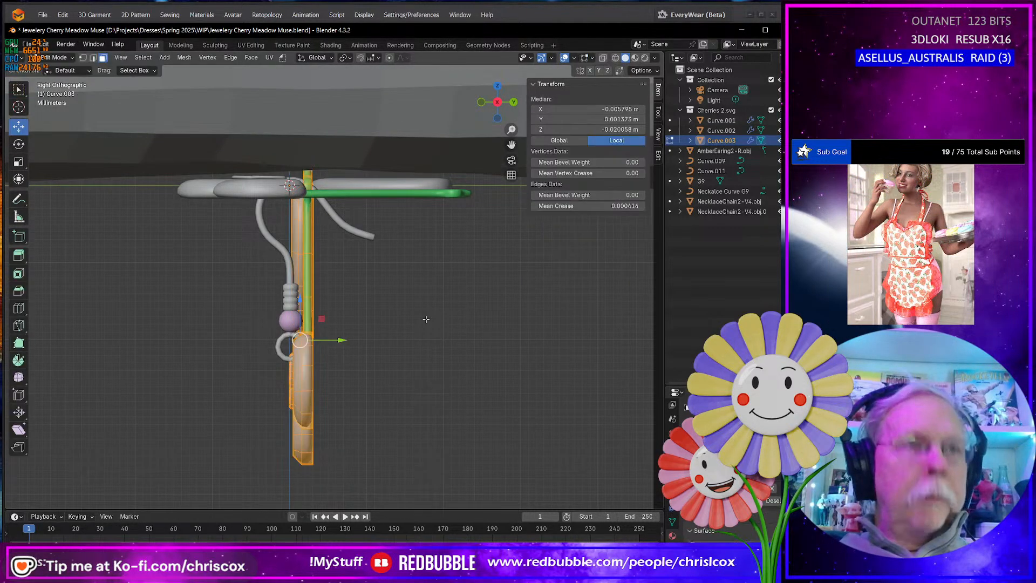
pyautogui.moveTo(341, 340); pyautogui.dragTo(322, 341)
pyautogui.moveTo(323, 340)
pyautogui.mouseDown(button='middle')
pyautogui.moveTo(440, 365)
pyautogui.moveTo(351, 281)
pyautogui.moveTo(332, 346)
pyautogui.mouseUp(button='middle')
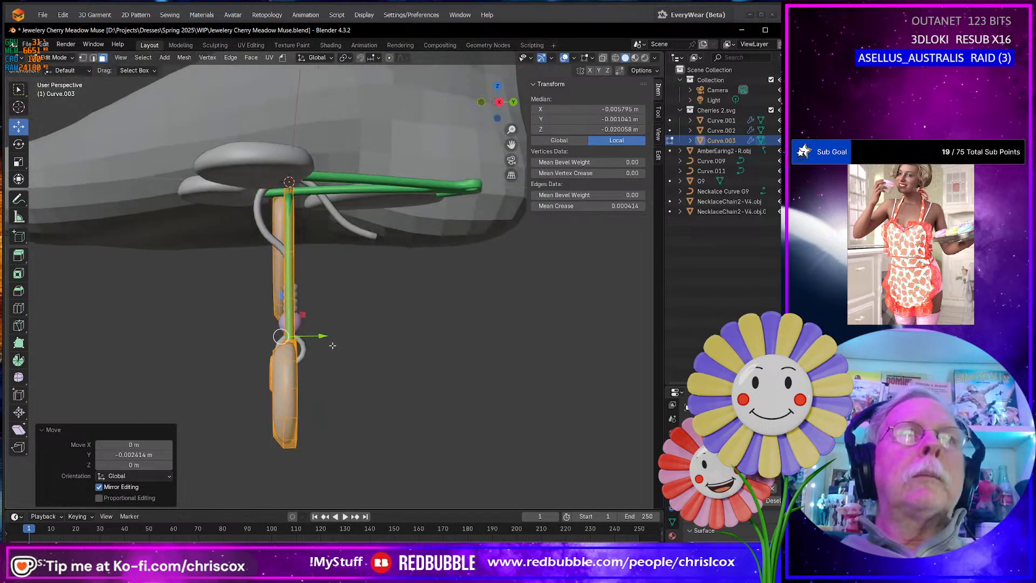
pyautogui.press('KP_3')
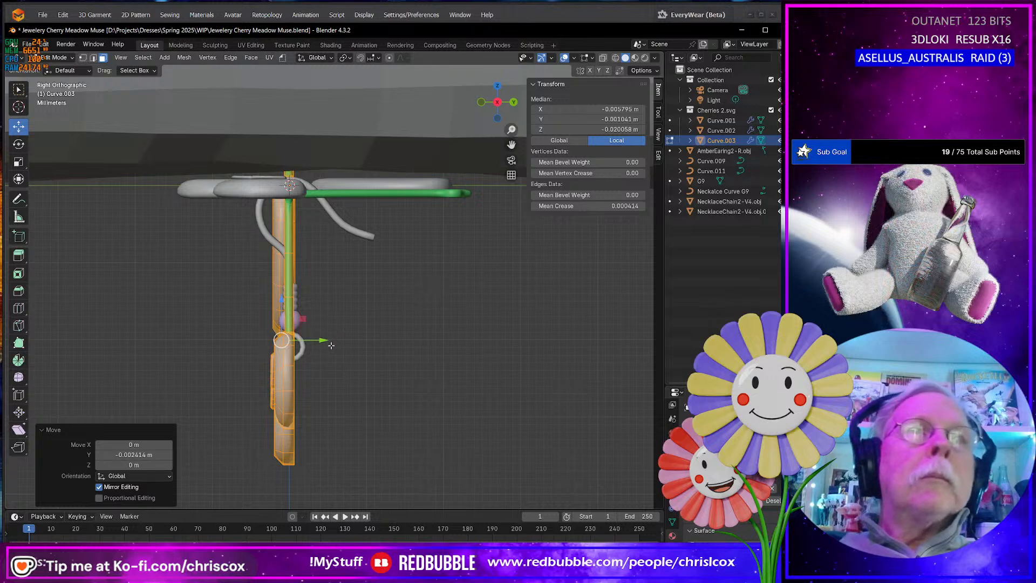
pyautogui.moveTo(340, 350); pyautogui.dragTo(356, 378, button='middle')
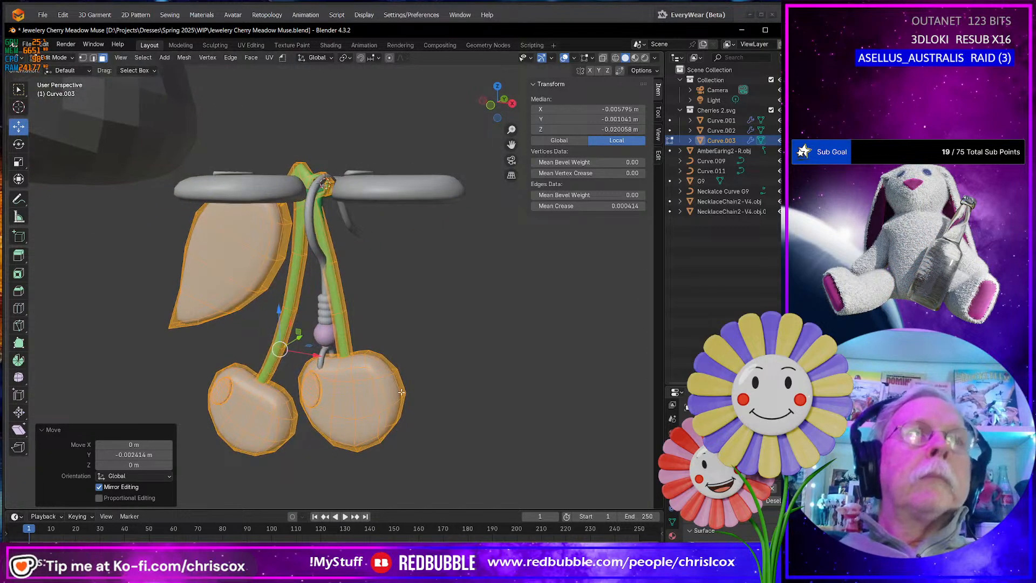
# Leave mesh editing and set the cherry object's origin to the 3D cursor
pyautogui.press('Tab')
pyautogui.rightClick(366, 404)
pyautogui.moveTo(365, 405)
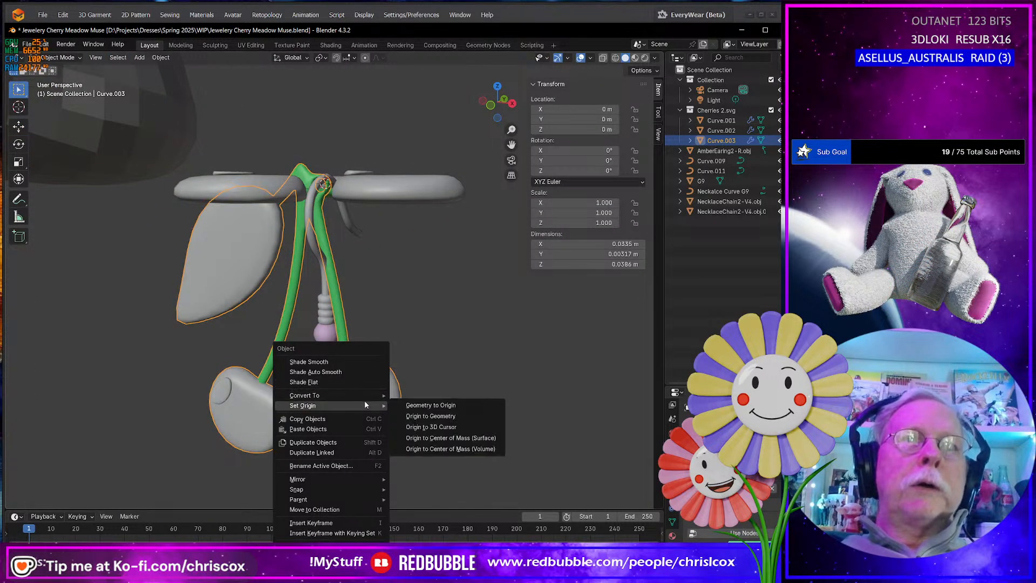
pyautogui.click(443, 426)
pyautogui.moveTo(439, 422); pyautogui.dragTo(356, 198, button='middle')
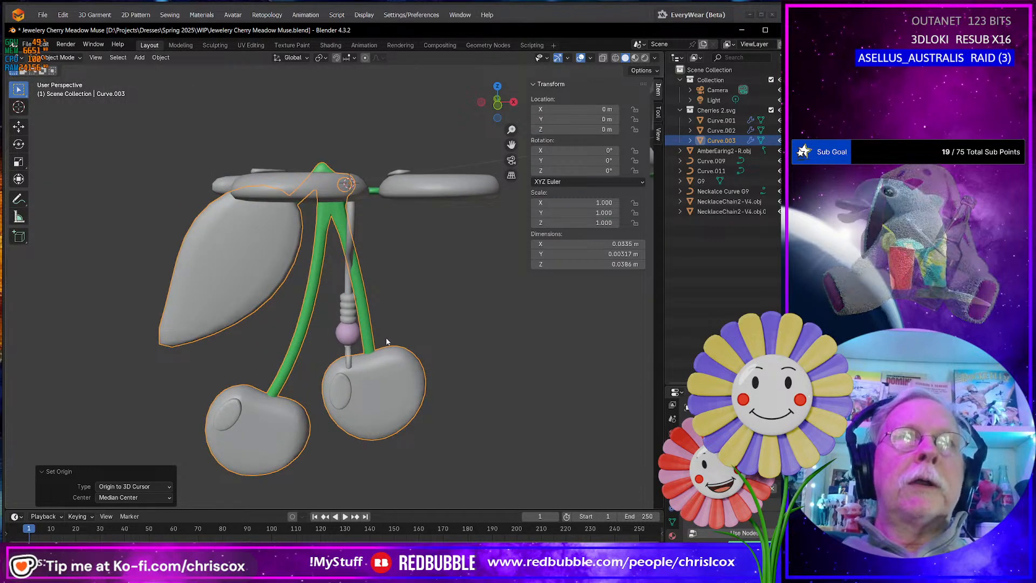
# Rotate the cherry object about -21.5° in front view around its tab hole
pyautogui.scroll(-3, 382, 337)
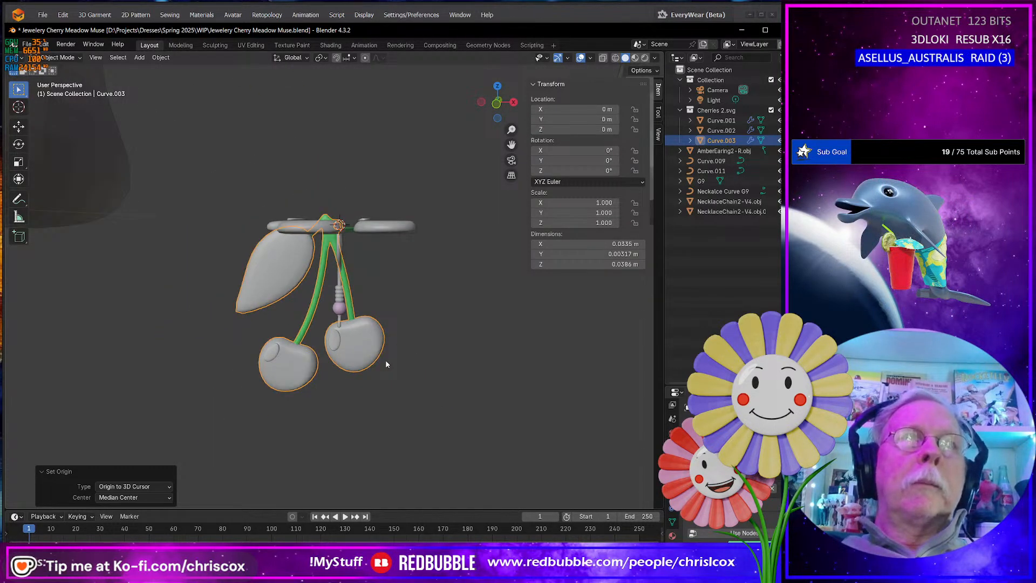
pyautogui.press('KP_1')
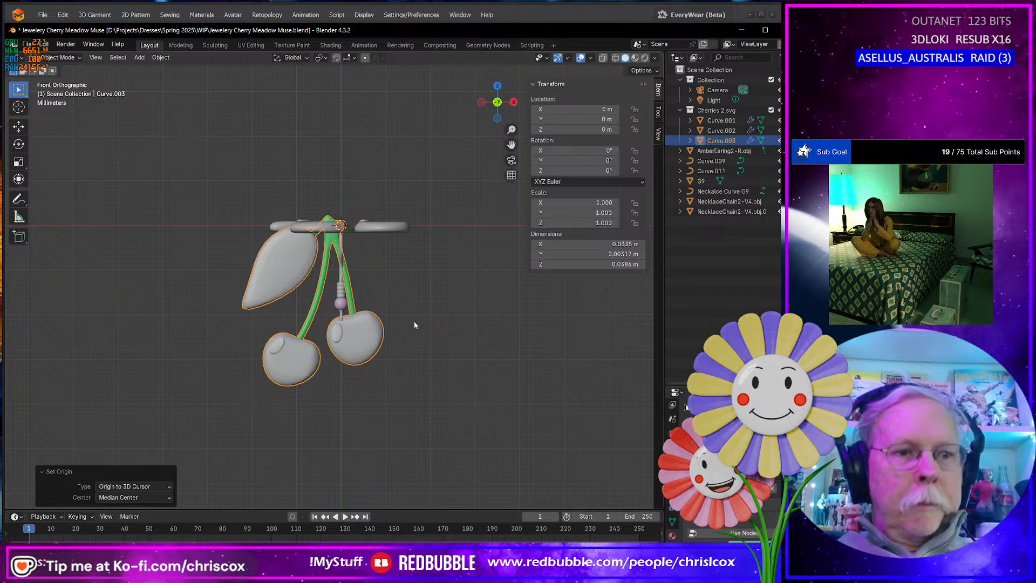
pyautogui.press('r')
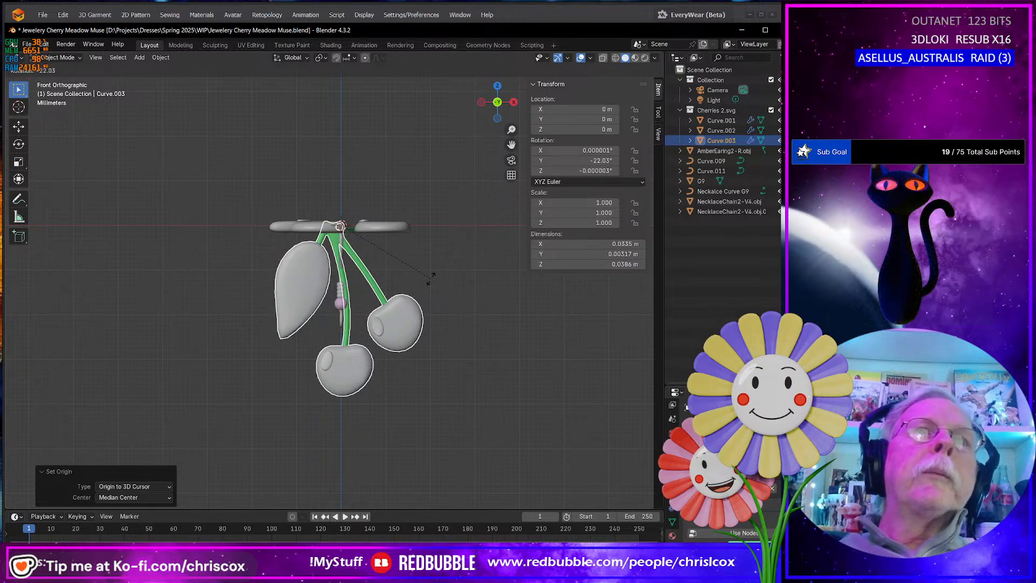
pyautogui.click(432, 277)
pyautogui.moveTo(431, 276); pyautogui.dragTo(432, 307, button='middle')
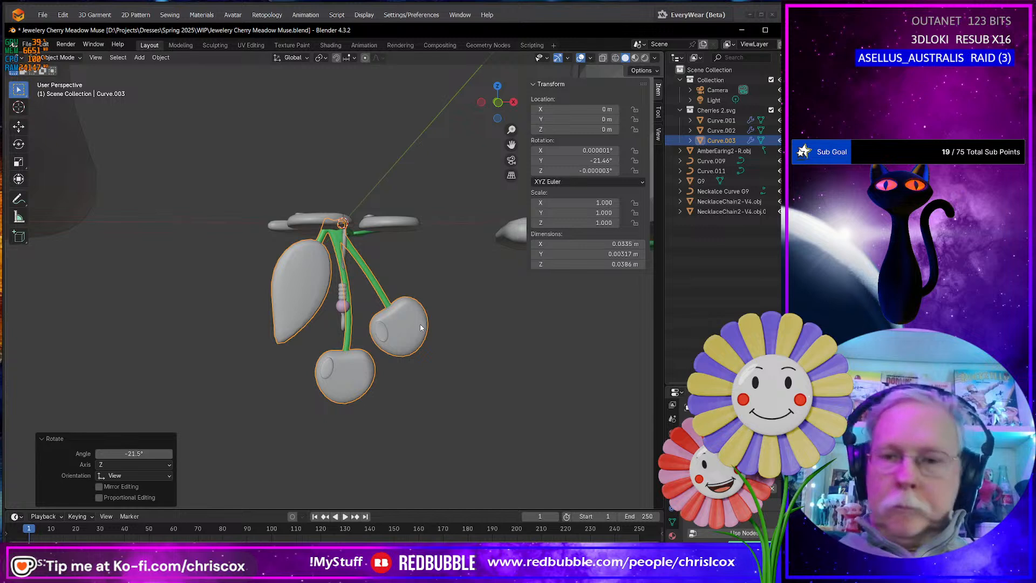
pyautogui.press('KP_1')
pyautogui.press('g')
pyautogui.press('x')
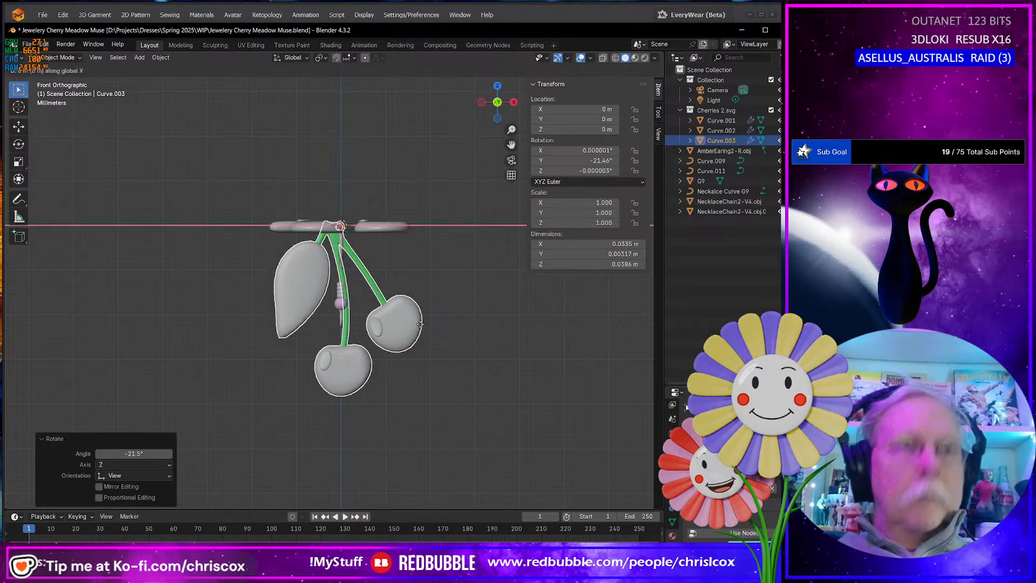
pyautogui.press('Escape')
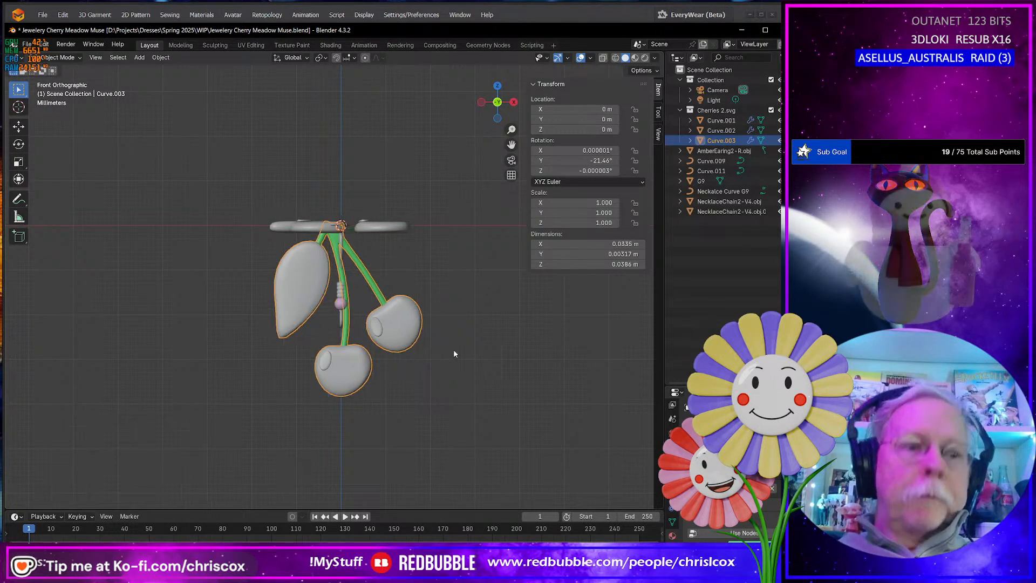
# Move the cherry object -0.021949 m along Z to the beaded dangle's lower ring
pyautogui.press('g')
pyautogui.press('z')
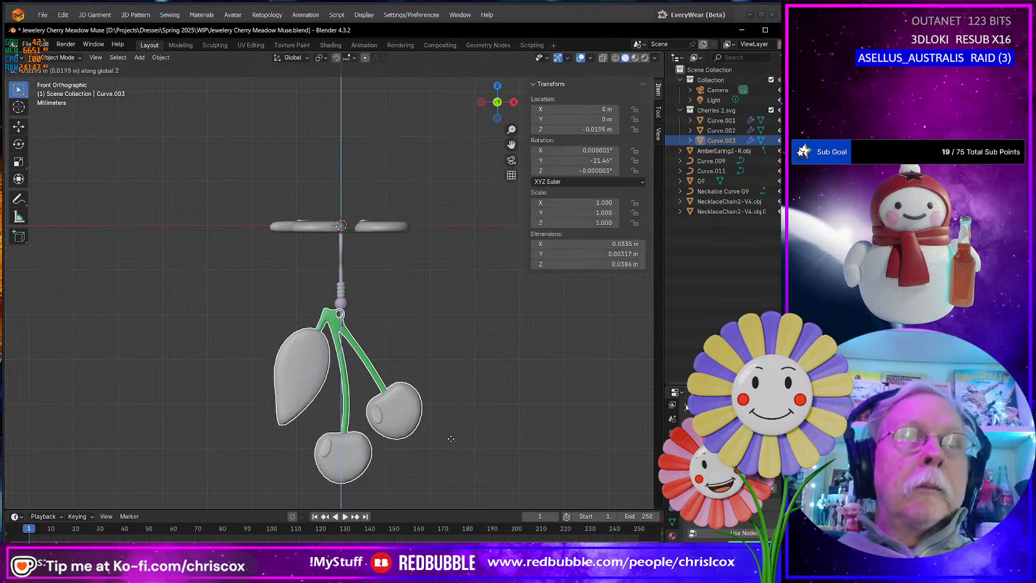
pyautogui.click(457, 448)
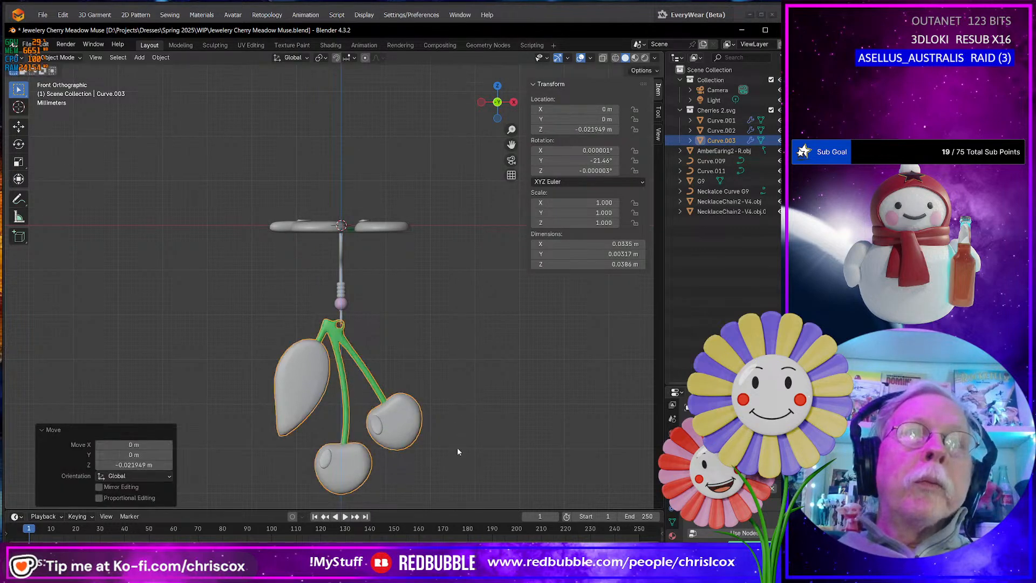
# In front view, shift the cherries 0.000481 m in X and -0.000228 m in Z to align the tab hole with the dangle's ring
pyautogui.moveTo(457, 448); pyautogui.dragTo(367, 398, button='middle')
pyautogui.scroll(-6, 321, 431)
pyautogui.scroll(13, 319, 431)
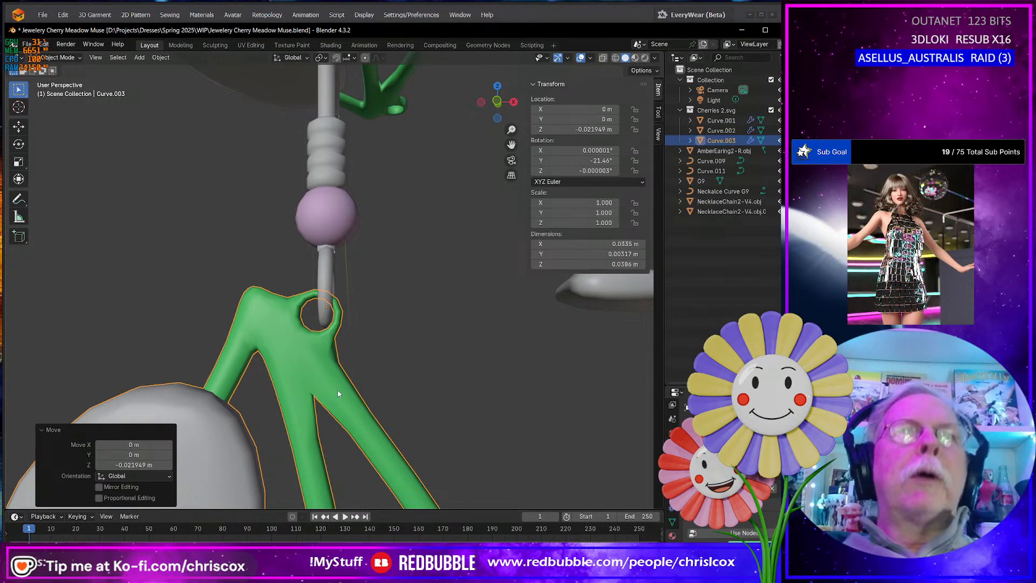
pyautogui.moveTo(339, 319); pyautogui.dragTo(346, 313, button='middle')
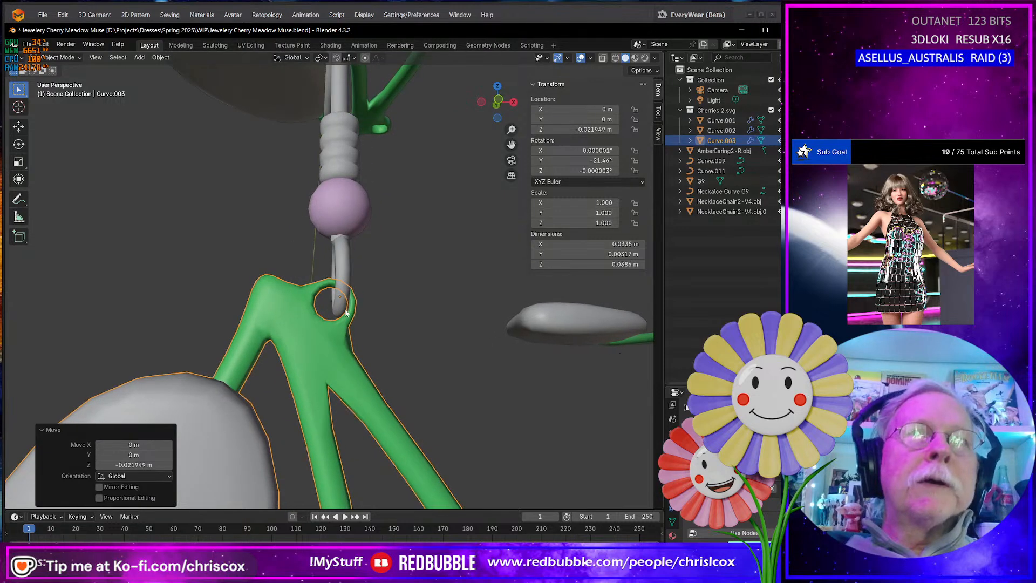
pyautogui.press('KP_1')
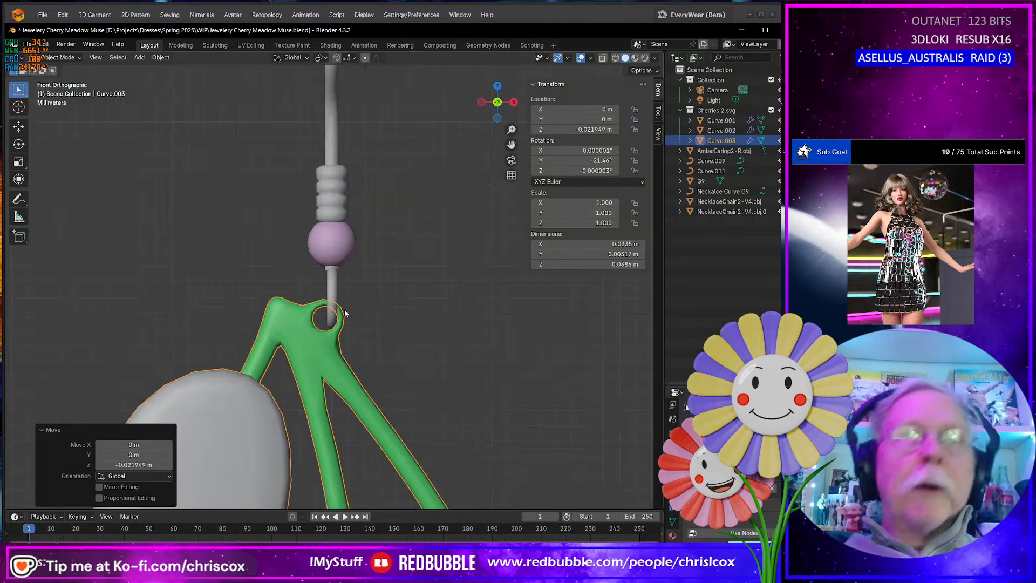
pyautogui.press('g')
pyautogui.click(396, 327)
# Examine how the cherries hang from the dangle's ring, viewing the whole pendant from several angles
pyautogui.scroll(-6, 394, 328)
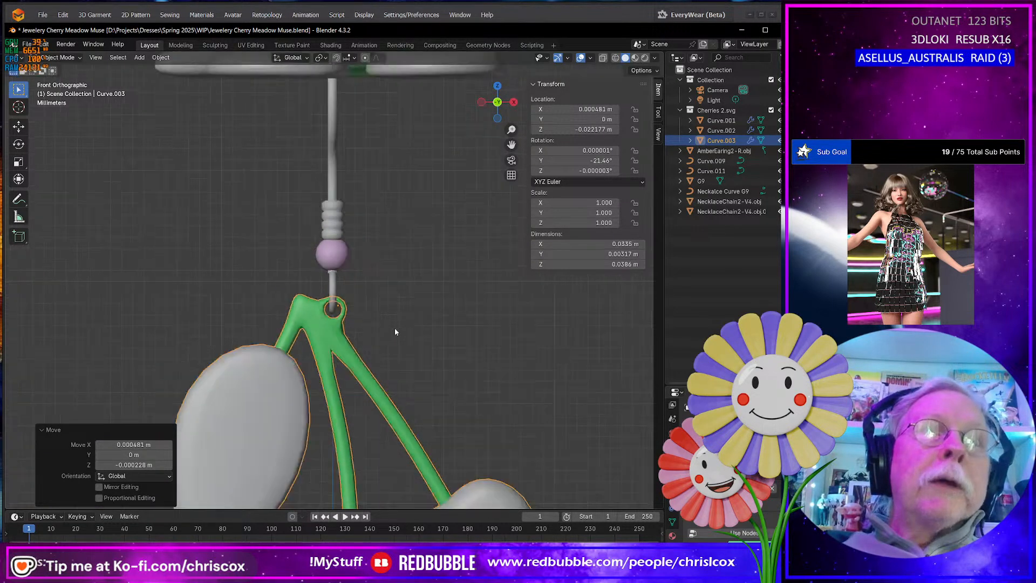
pyautogui.moveTo(393, 323); pyautogui.dragTo(371, 343, button='middle')
pyautogui.scroll(6, 370, 342)
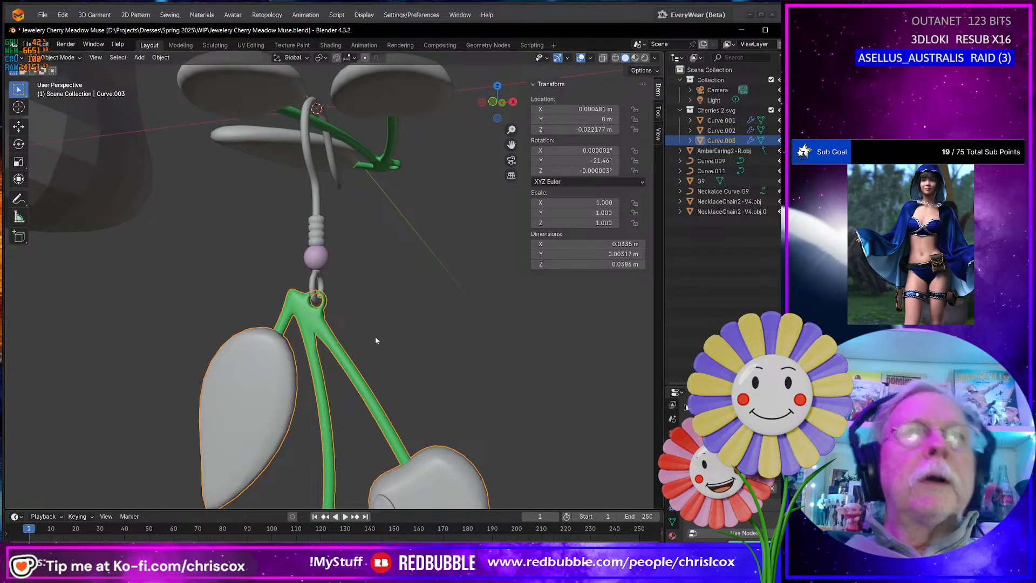
pyautogui.scroll(-4, 375, 336)
pyautogui.moveTo(374, 336)
pyautogui.mouseDown(button='middle')
pyautogui.moveTo(273, 341)
pyautogui.moveTo(389, 345)
pyautogui.mouseUp(button='middle')
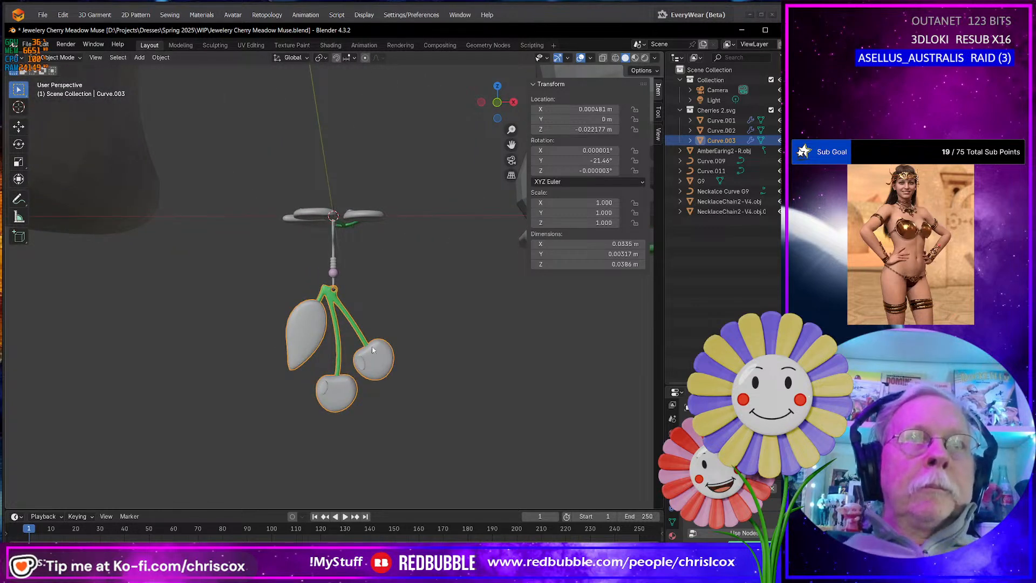
pyautogui.press('Tab')
pyautogui.press('Tab')
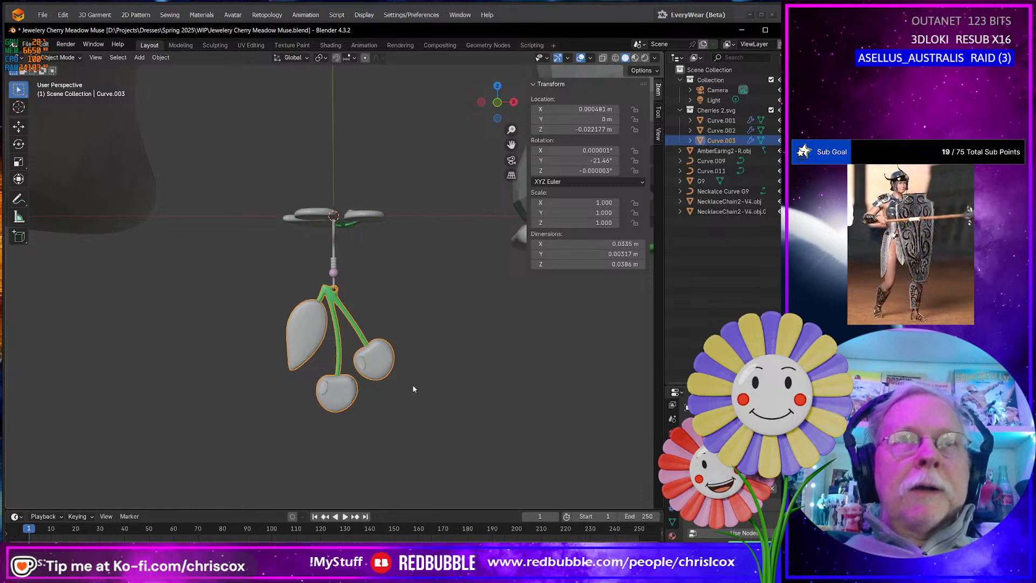
pyautogui.moveTo(413, 384); pyautogui.dragTo(347, 243, button='middle')
# In mesh editing, select the outer rim edges around the higher cherry and along its stem
pyautogui.press('Tab')
pyautogui.scroll(3, 325, 384)
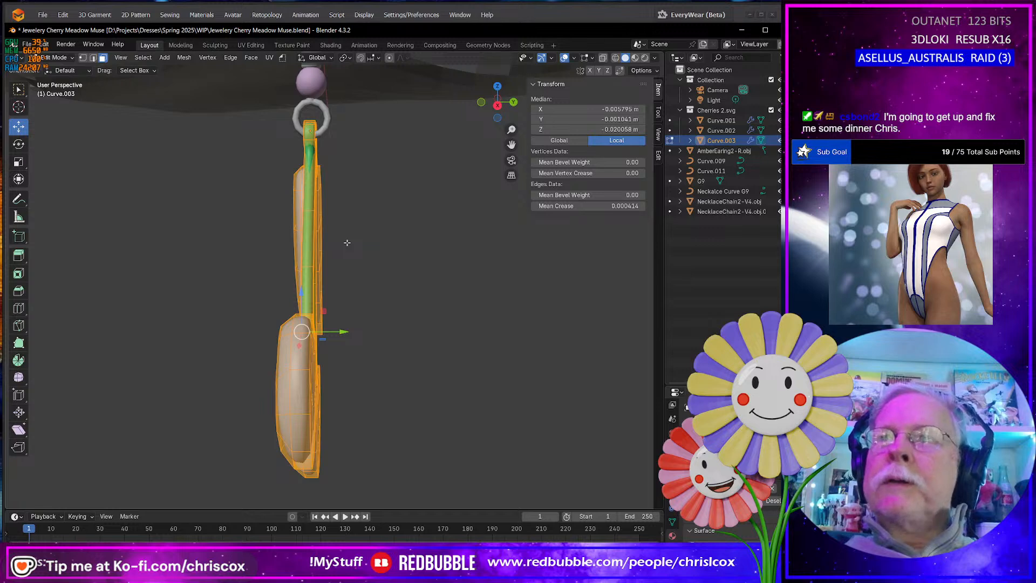
pyautogui.moveTo(363, 278); pyautogui.dragTo(287, 296, button='middle')
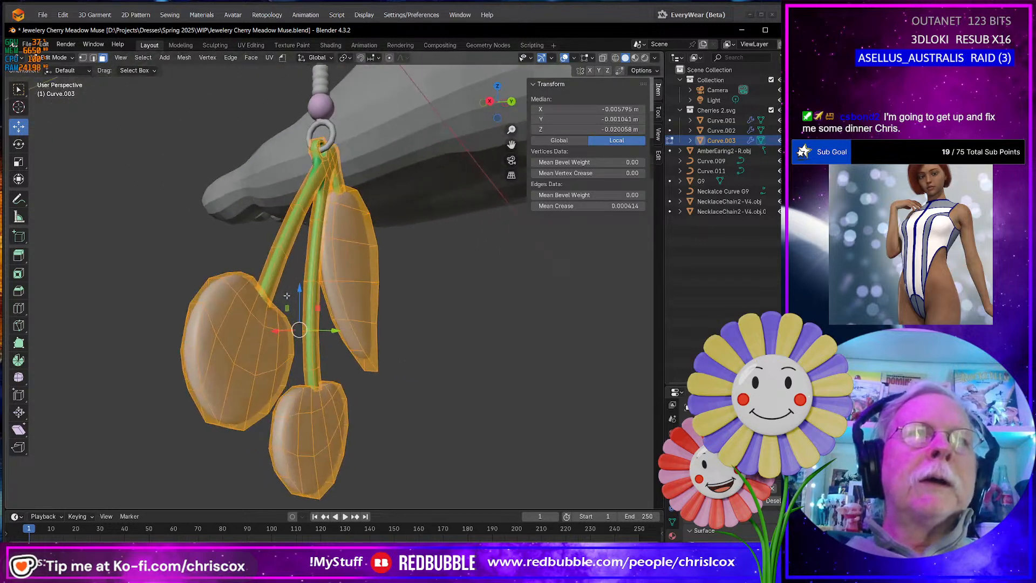
pyautogui.click(211, 294)
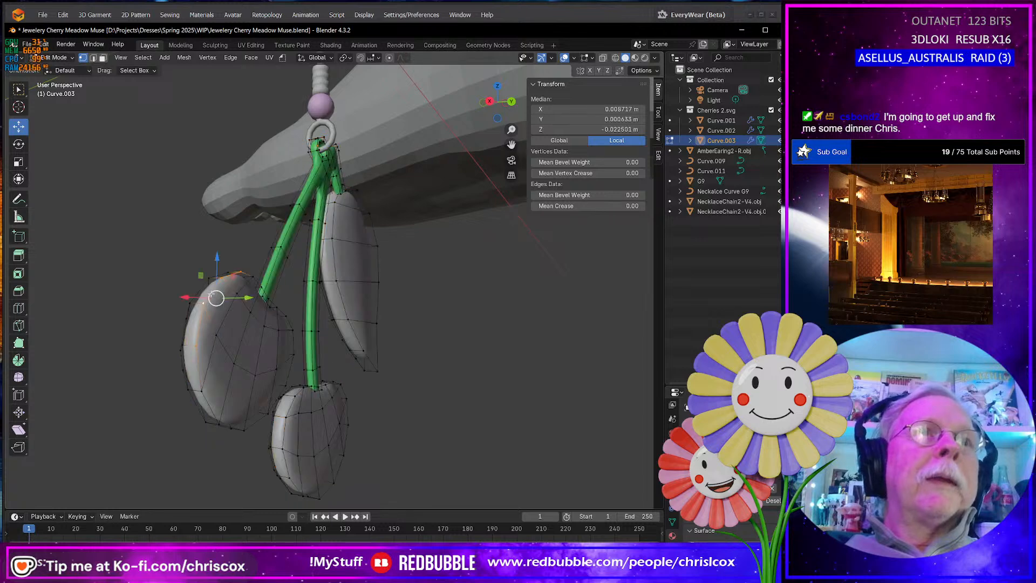
pyautogui.keyDown('alt'); pyautogui.click(197, 363); pyautogui.keyUp('alt')
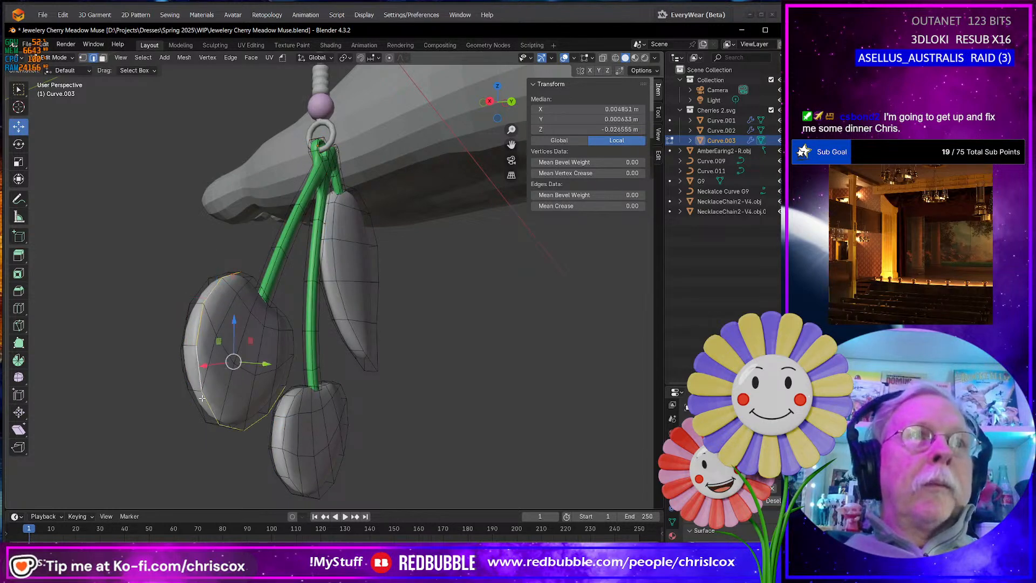
pyautogui.keyDown('alt'); pyautogui.keyDown('shift'); pyautogui.click(290, 371); pyautogui.keyUp('shift'); pyautogui.keyUp('alt')
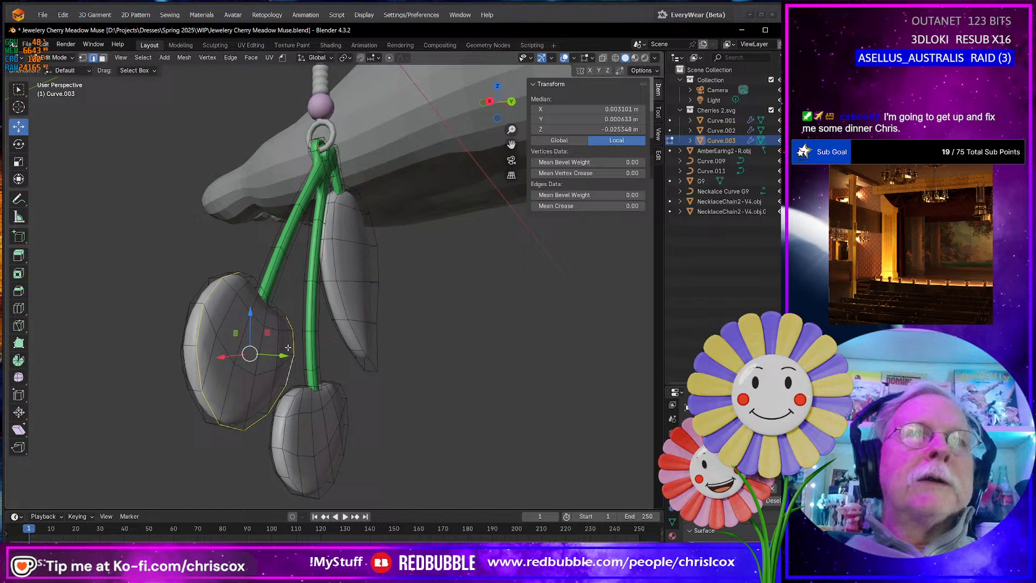
pyautogui.keyDown('alt'); pyautogui.keyDown('shift'); pyautogui.click(284, 312); pyautogui.keyUp('shift'); pyautogui.keyUp('alt')
pyautogui.keyDown('alt'); pyautogui.keyDown('shift'); pyautogui.click(272, 273); pyautogui.keyUp('shift'); pyautogui.keyUp('alt')
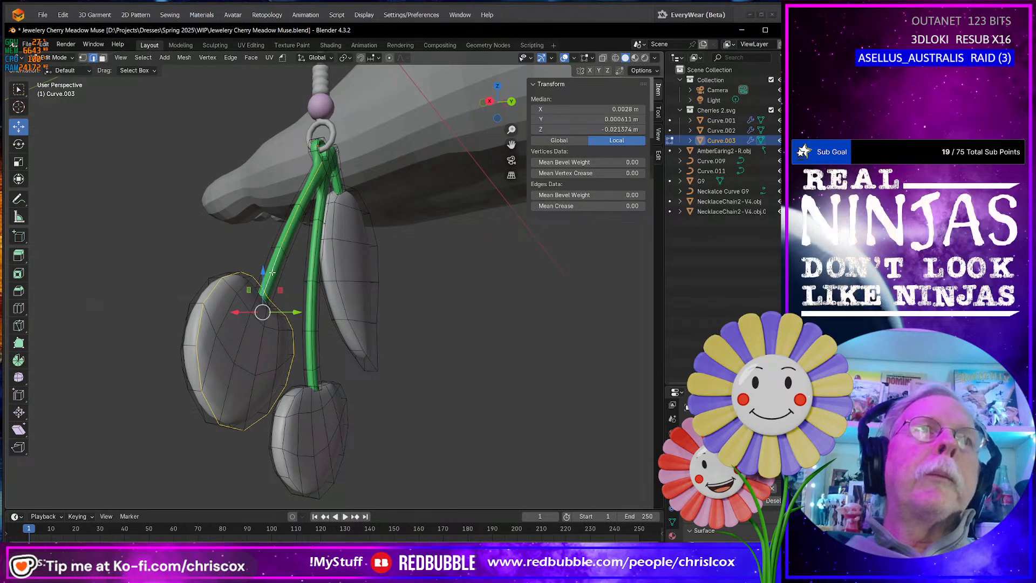
pyautogui.keyDown('alt'); pyautogui.keyDown('shift'); pyautogui.click(279, 270); pyautogui.keyUp('shift'); pyautogui.keyUp('alt')
# Add the outer rim edges of the leaf and lower cherry to the selection, and mark all selected rims as seams
pyautogui.moveTo(304, 255); pyautogui.dragTo(264, 268, button='middle')
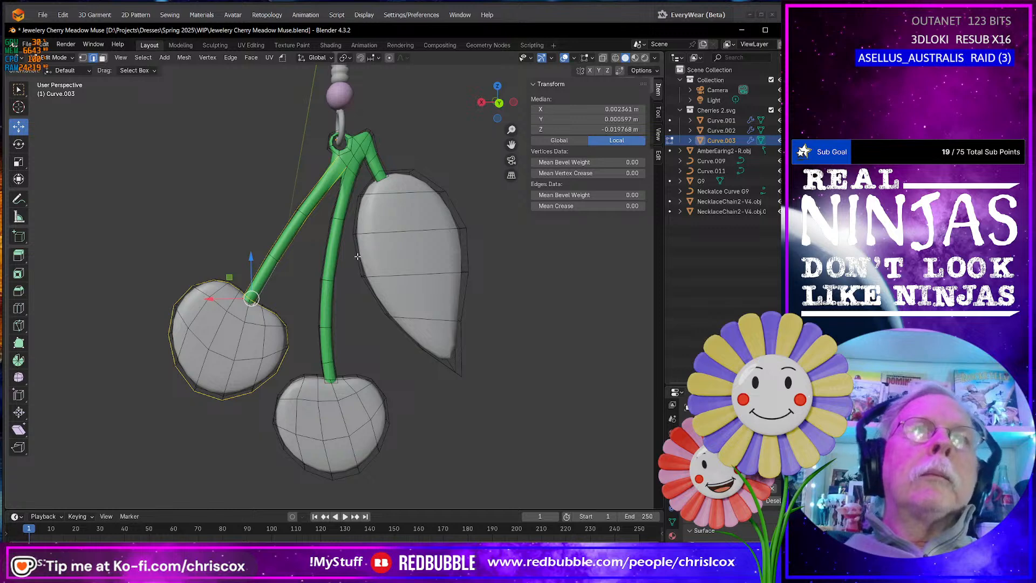
pyautogui.moveTo(359, 259); pyautogui.dragTo(391, 202, button='middle')
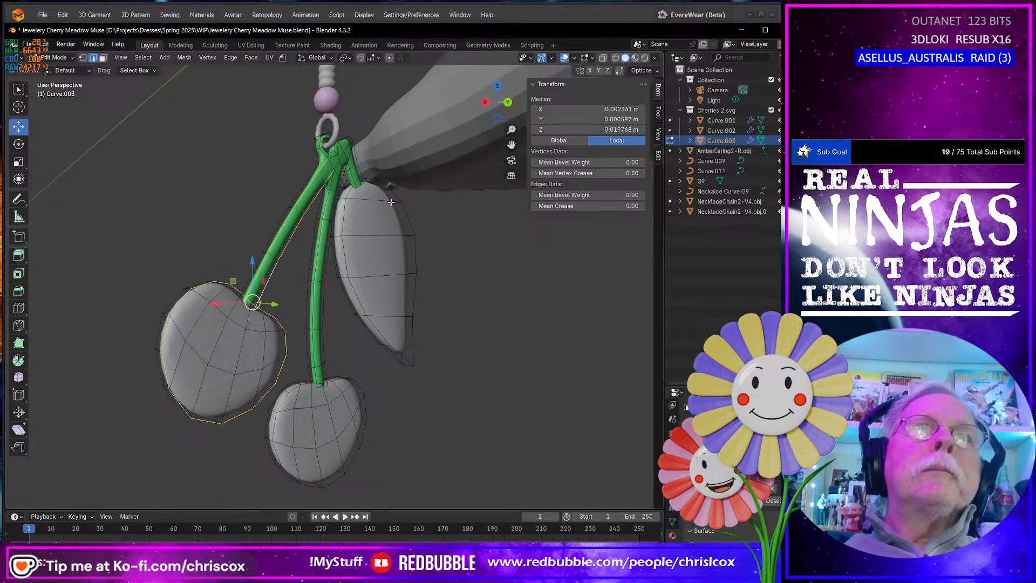
pyautogui.keyDown('alt'); pyautogui.keyDown('shift'); pyautogui.click(342, 221); pyautogui.keyUp('shift'); pyautogui.keyUp('alt')
pyautogui.keyDown('alt'); pyautogui.keyDown('shift'); pyautogui.click(411, 218); pyautogui.keyUp('shift'); pyautogui.keyUp('alt')
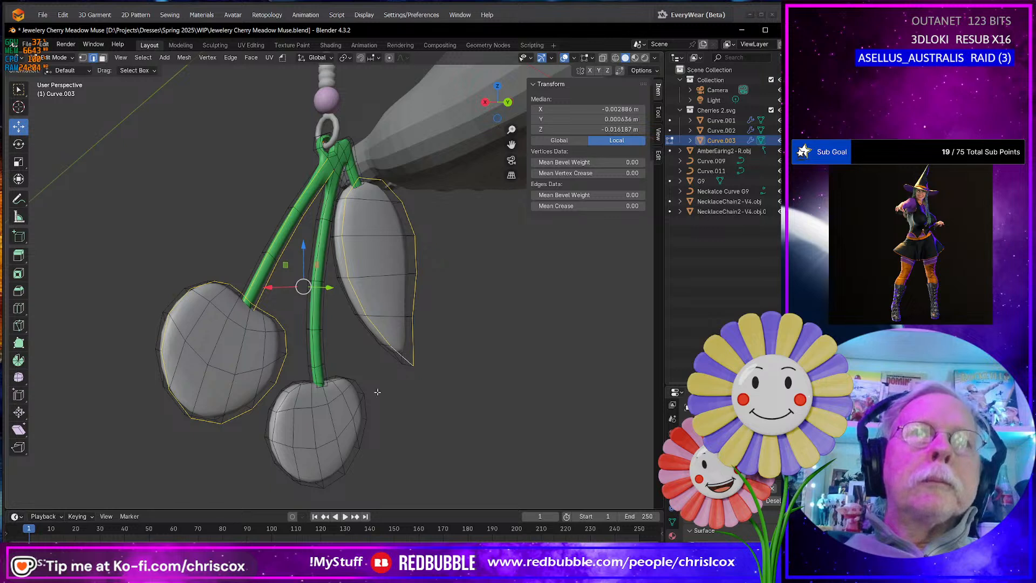
pyautogui.keyDown('alt'); pyautogui.keyDown('shift'); pyautogui.click(339, 382); pyautogui.keyUp('shift'); pyautogui.keyUp('alt')
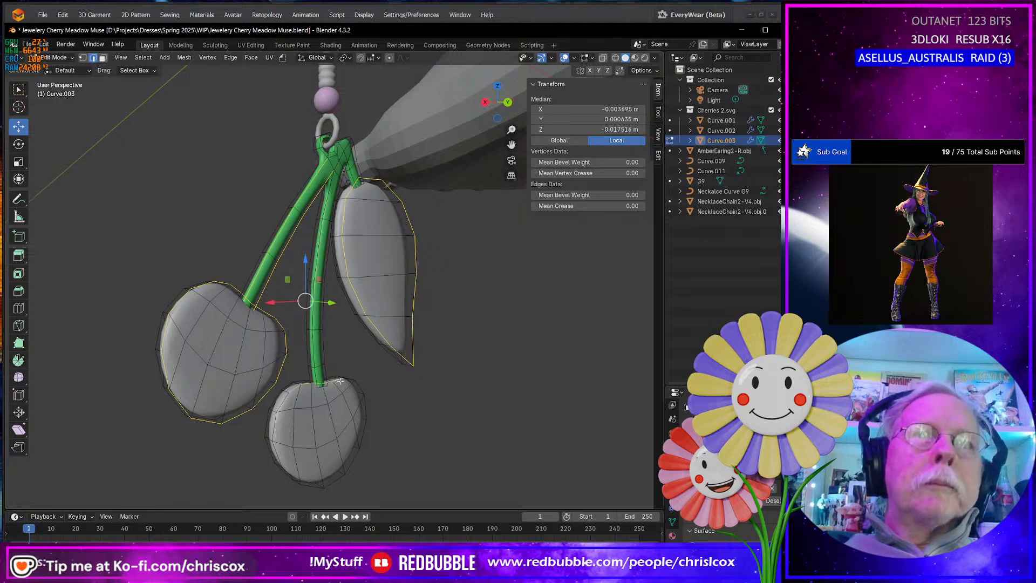
pyautogui.keyDown('alt'); pyautogui.keyDown('shift'); pyautogui.click(283, 403); pyautogui.keyUp('shift'); pyautogui.keyUp('alt')
pyautogui.keyDown('alt'); pyautogui.keyDown('shift'); pyautogui.click(311, 483); pyautogui.keyUp('shift'); pyautogui.keyUp('alt')
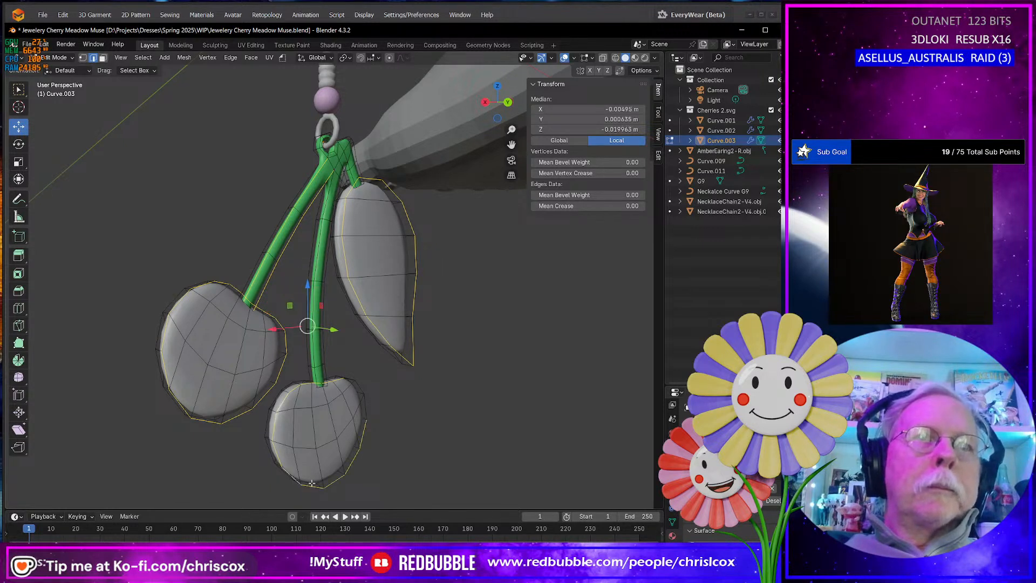
pyautogui.keyDown('alt'); pyautogui.keyDown('shift'); pyautogui.click(363, 411); pyautogui.keyUp('shift'); pyautogui.keyUp('alt')
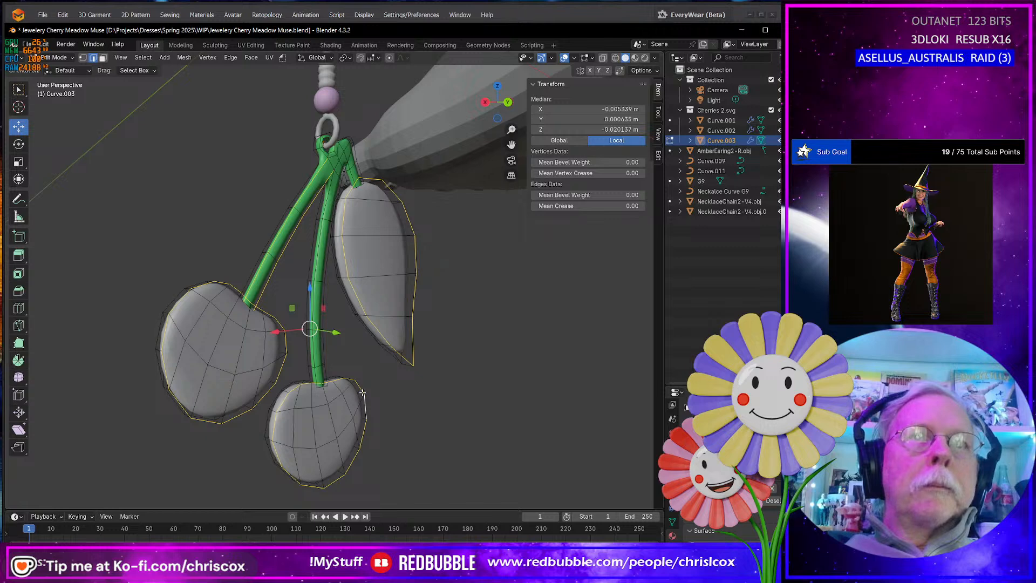
pyautogui.rightClick(362, 392)
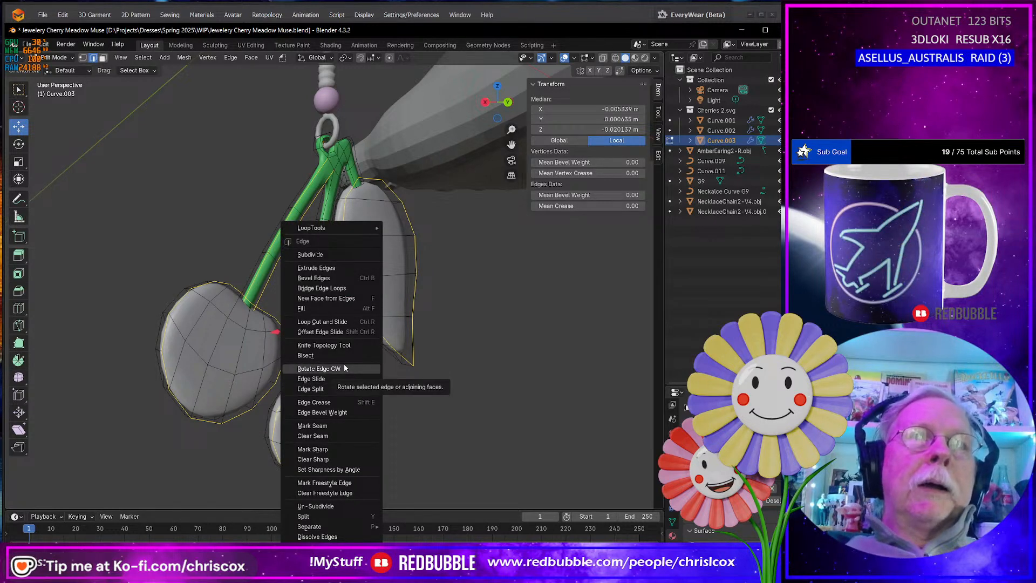
pyautogui.click(339, 425)
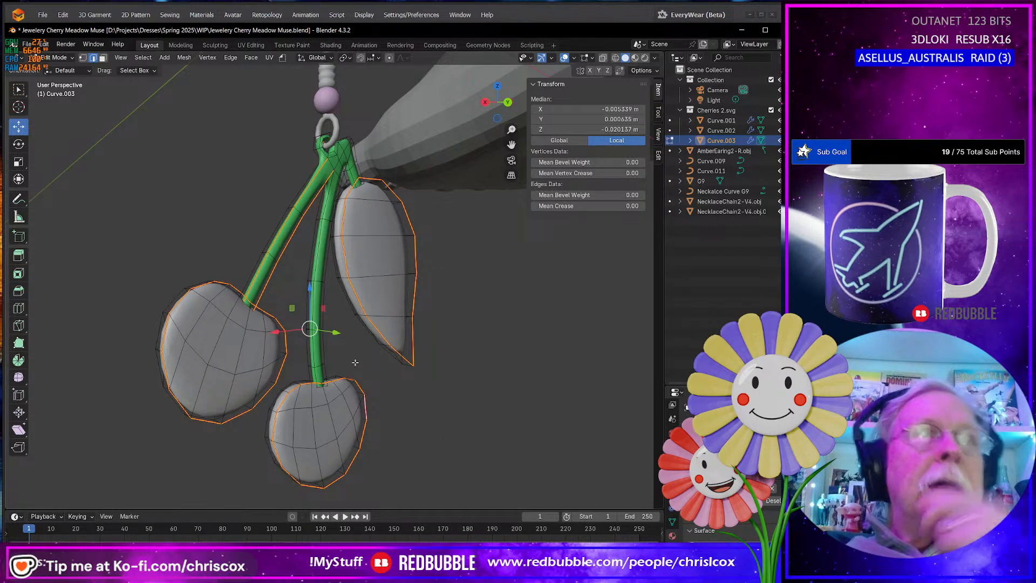
# Select the complete linked meshes of the leaf and both cherries, and hide them to expose the stems
pyautogui.click(413, 376)
pyautogui.click(391, 316)
pyautogui.keyDown('shift'); pyautogui.click(284, 441); pyautogui.keyUp('shift')
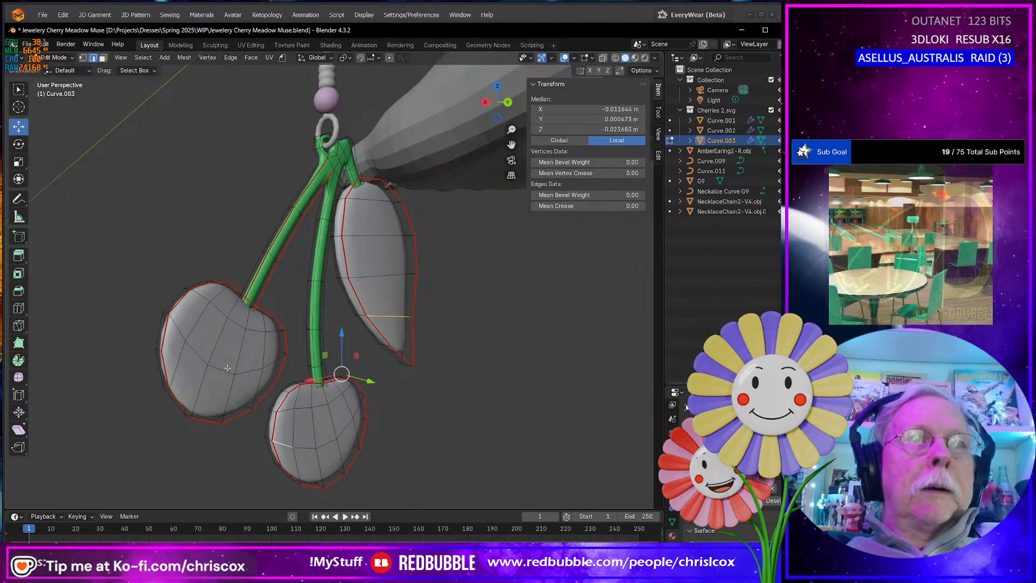
pyautogui.keyDown('shift'); pyautogui.click(228, 368); pyautogui.keyUp('shift')
pyautogui.hotkey('ctrl', 'l')
pyautogui.press('h')
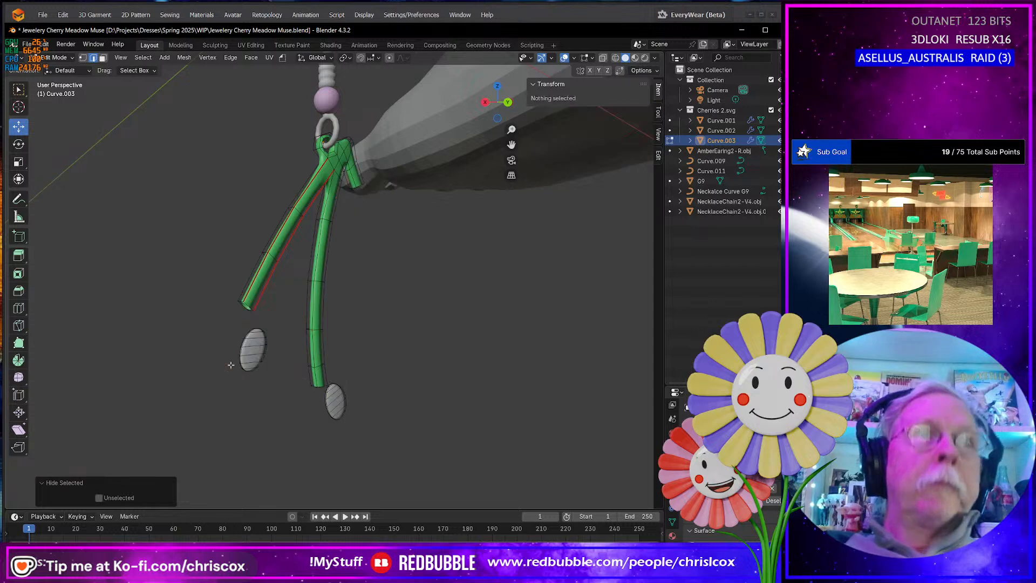
# Mark seams along both side edges of the longer stem of the lower cherry
pyautogui.moveTo(230, 365); pyautogui.dragTo(194, 347, button='middle')
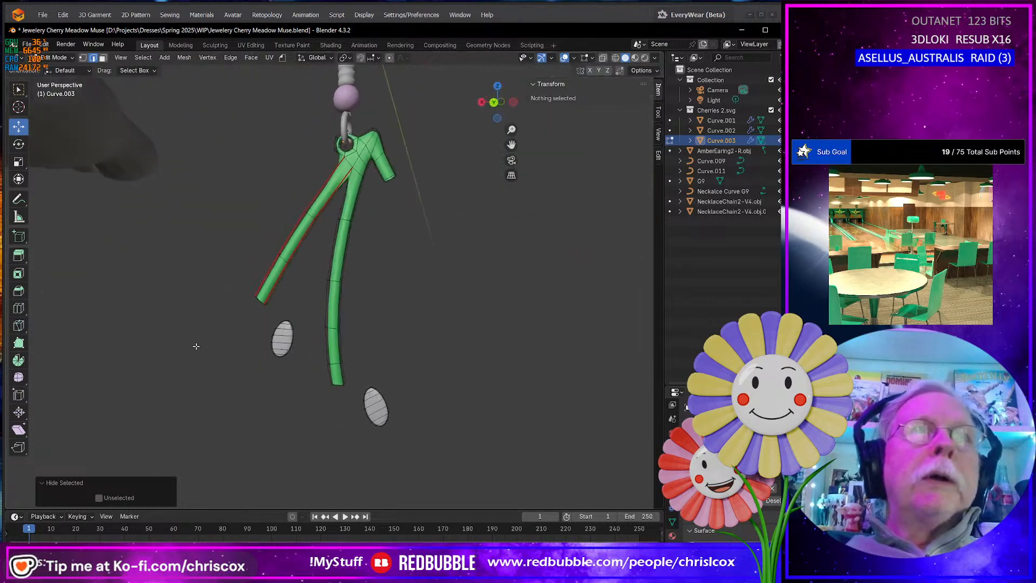
pyautogui.click(345, 193)
pyautogui.rightClick(346, 194)
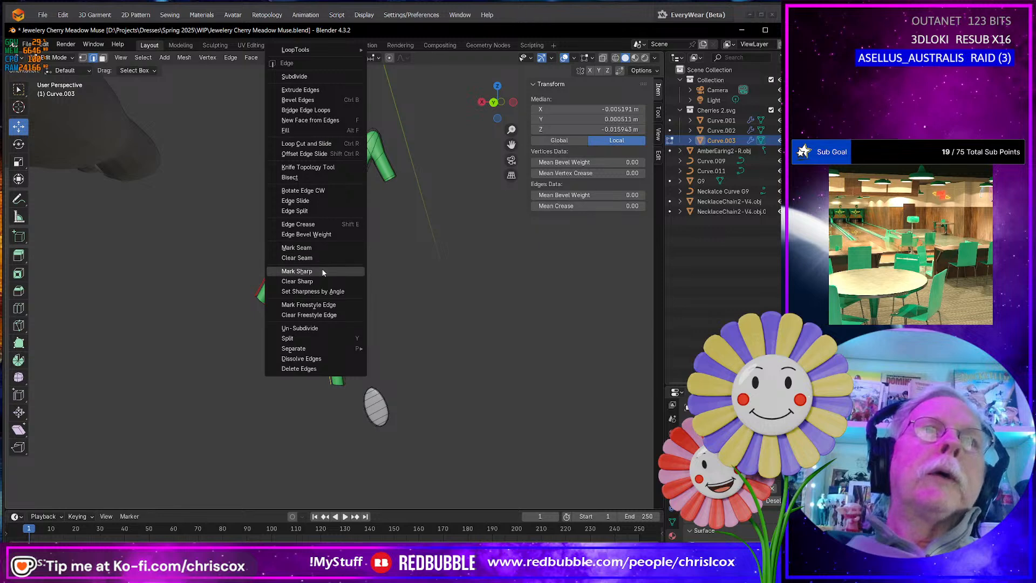
pyautogui.click(320, 247)
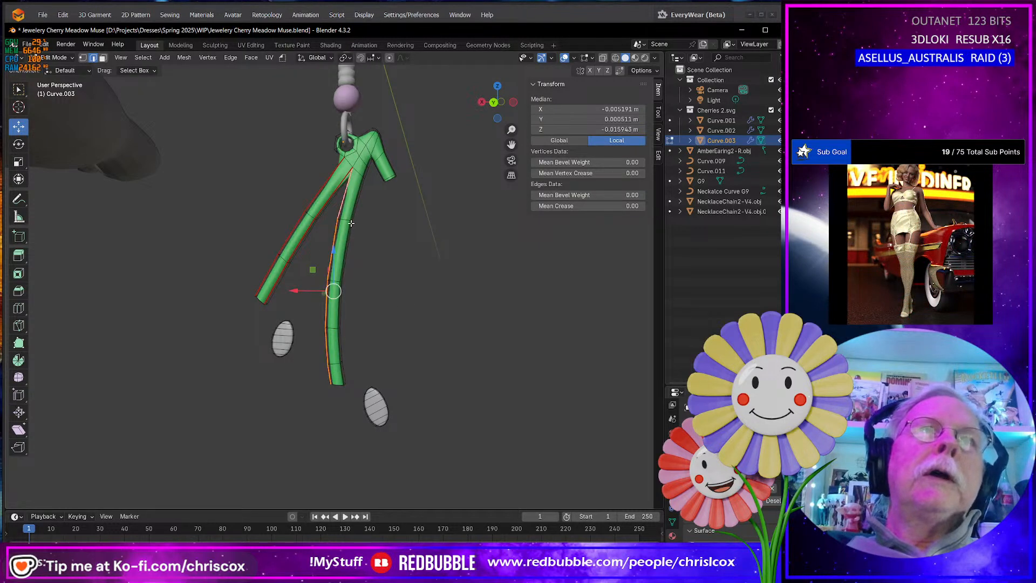
pyautogui.keyDown('alt'); pyautogui.click(348, 228); pyautogui.keyUp('alt')
pyautogui.hotkey('ctrl', 'e')
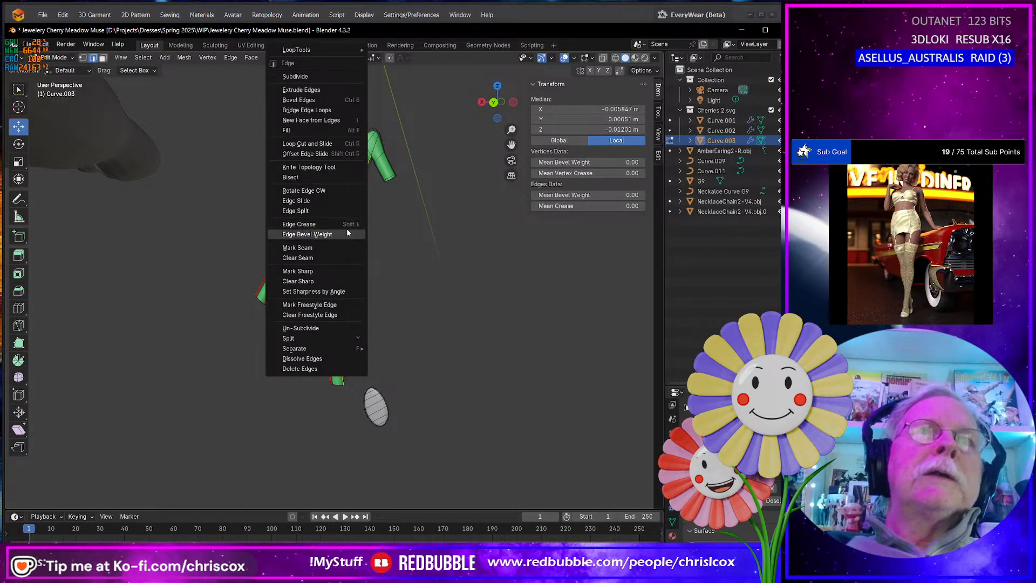
pyautogui.click(341, 248)
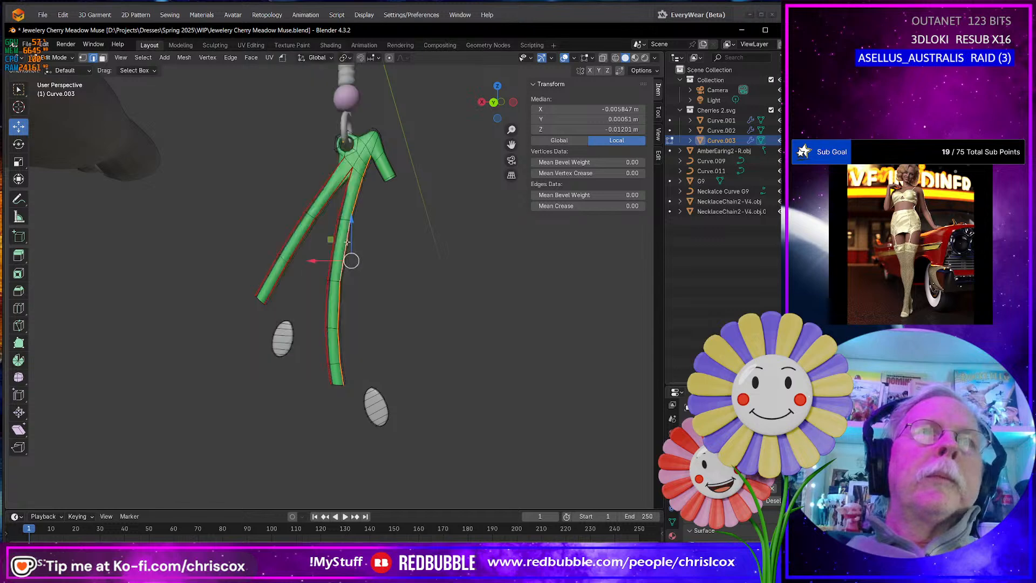
# Mark seams along the short leaf stem's sides, the tab's outer edge and the rim of its ring hole
pyautogui.keyDown('alt'); pyautogui.click(378, 169); pyautogui.keyUp('alt')
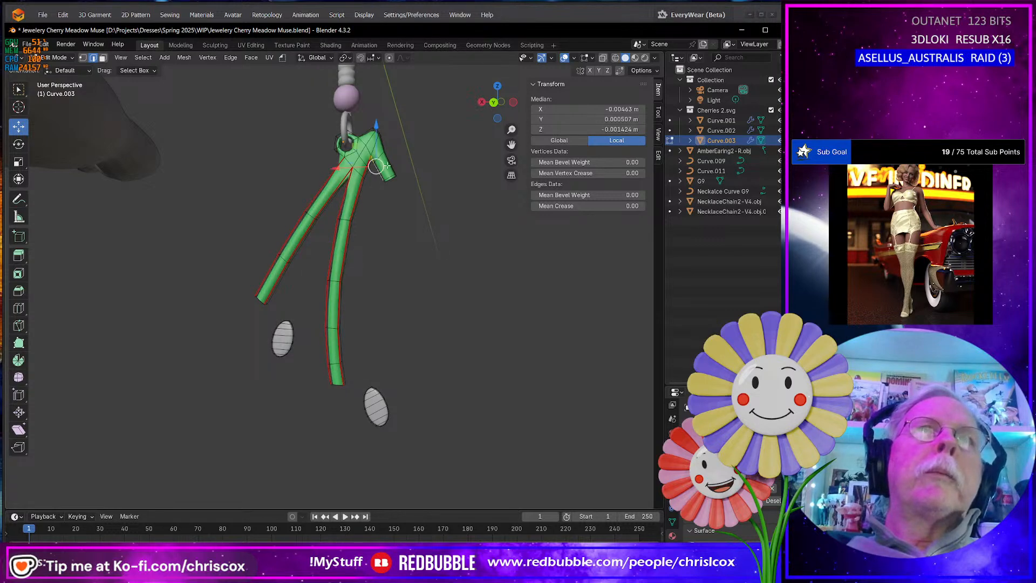
pyautogui.keyDown('alt'); pyautogui.click(363, 133); pyautogui.keyUp('alt')
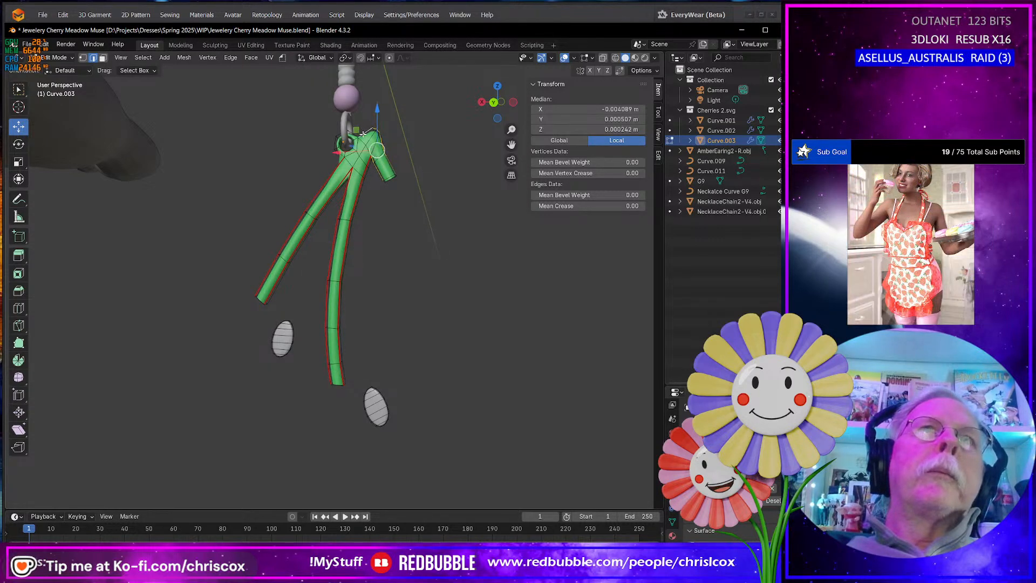
pyautogui.press('KP_Decimal')
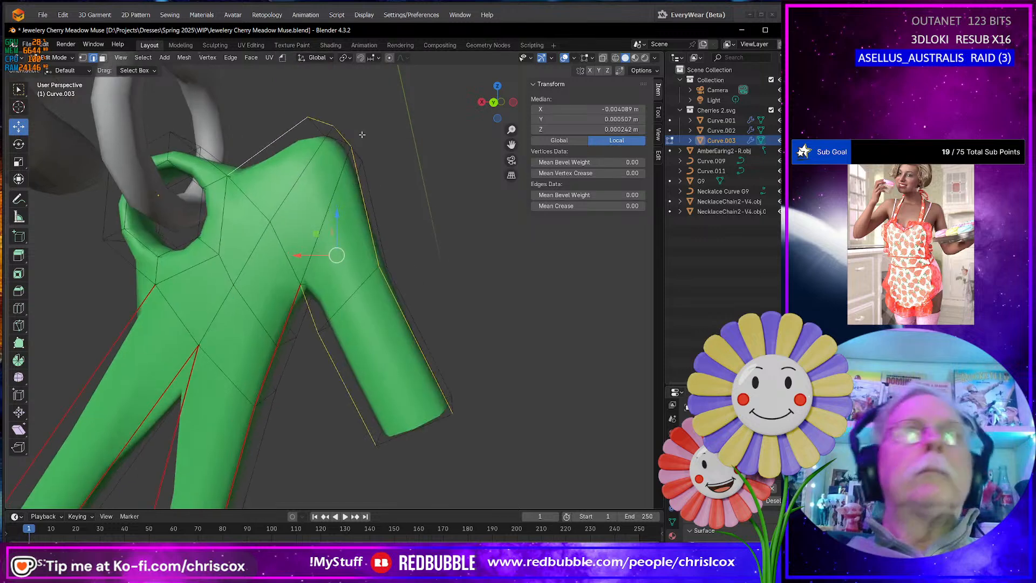
pyautogui.keyDown('alt'); pyautogui.keyDown('shift'); pyautogui.click(211, 236); pyautogui.keyUp('shift'); pyautogui.keyUp('alt')
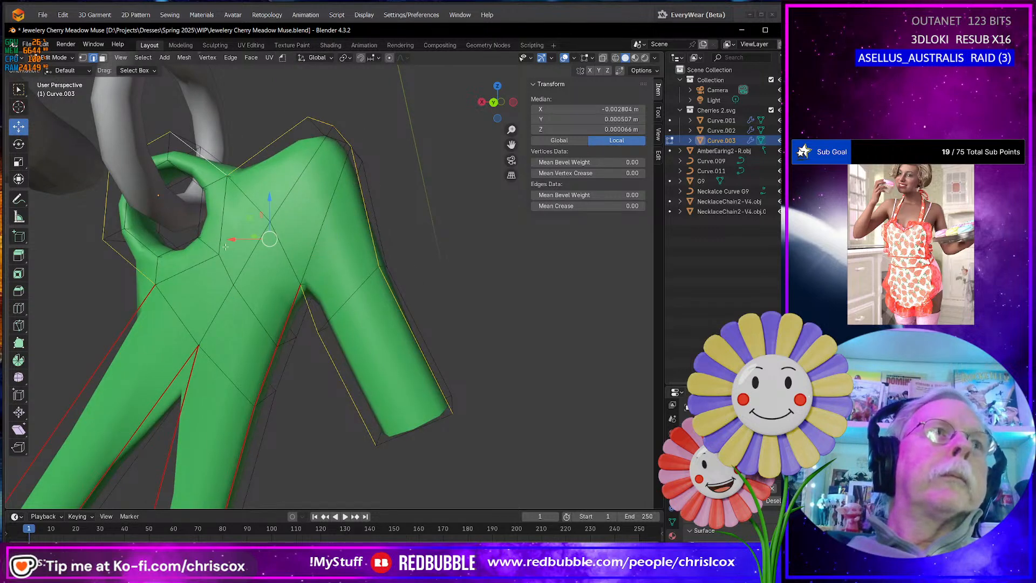
pyautogui.keyDown('alt'); pyautogui.keyDown('shift'); pyautogui.click(202, 216); pyautogui.keyUp('shift'); pyautogui.keyUp('alt')
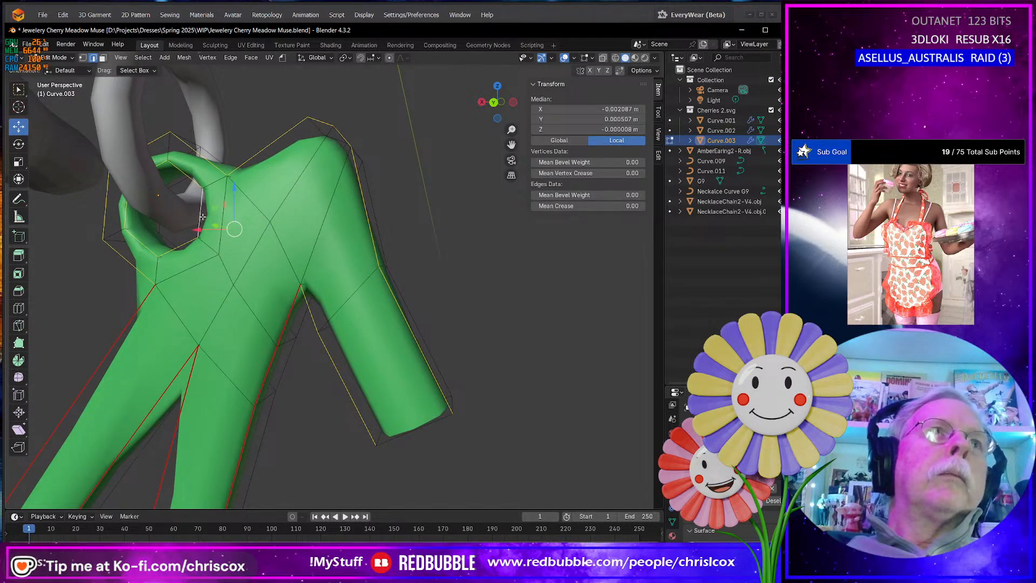
pyautogui.hotkey('ctrl', 'e')
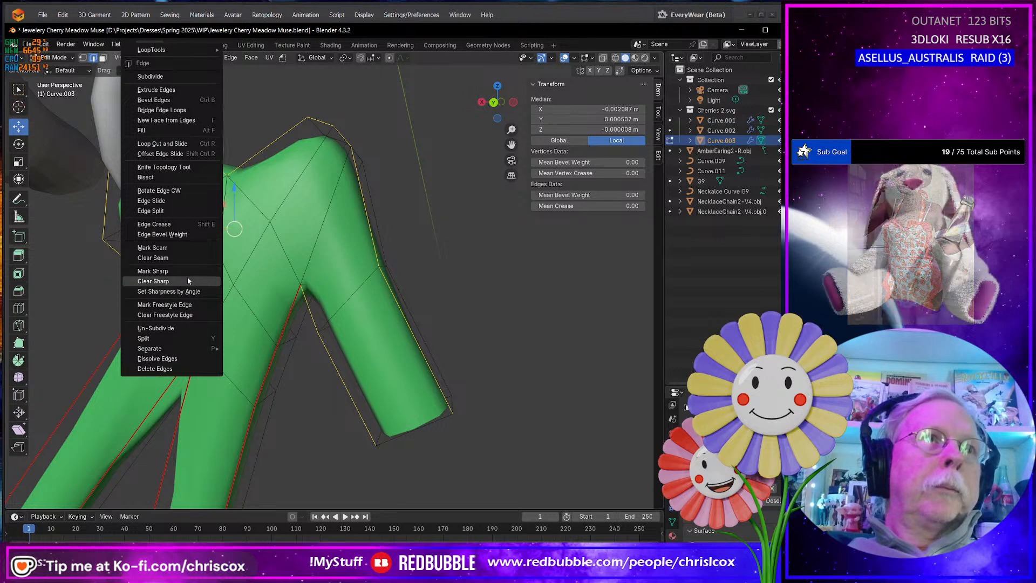
pyautogui.click(172, 246)
# Delete the rear faces of the oval highlight piece belonging to the higher cherry
pyautogui.scroll(-7, 198, 291)
pyautogui.moveTo(198, 290); pyautogui.dragTo(282, 290, button='middle')
pyautogui.scroll(6, 282, 290)
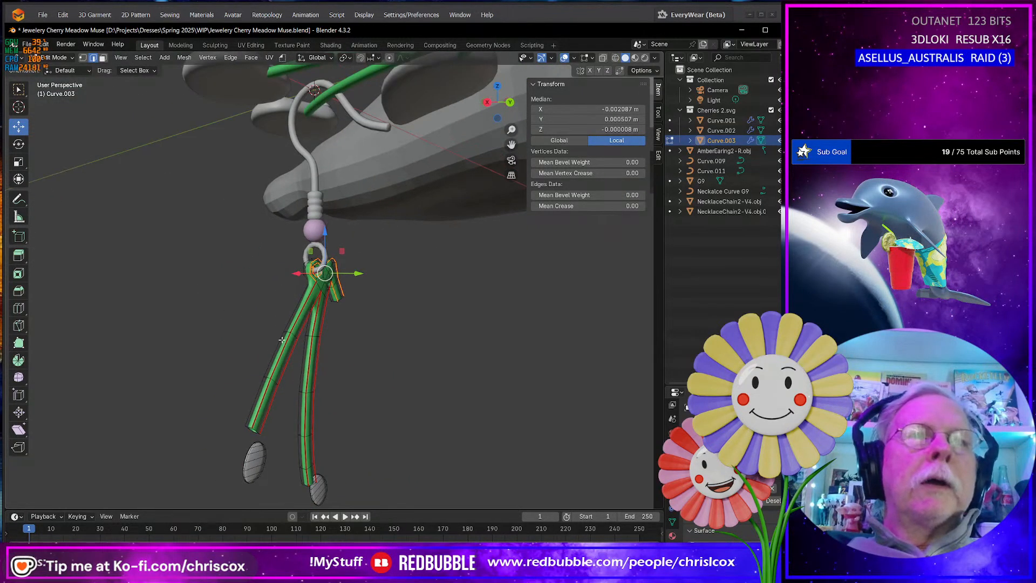
pyautogui.keyDown('shift'); pyautogui.moveTo(232, 398); pyautogui.dragTo(377, 245, button='middle'); pyautogui.keyUp('shift')
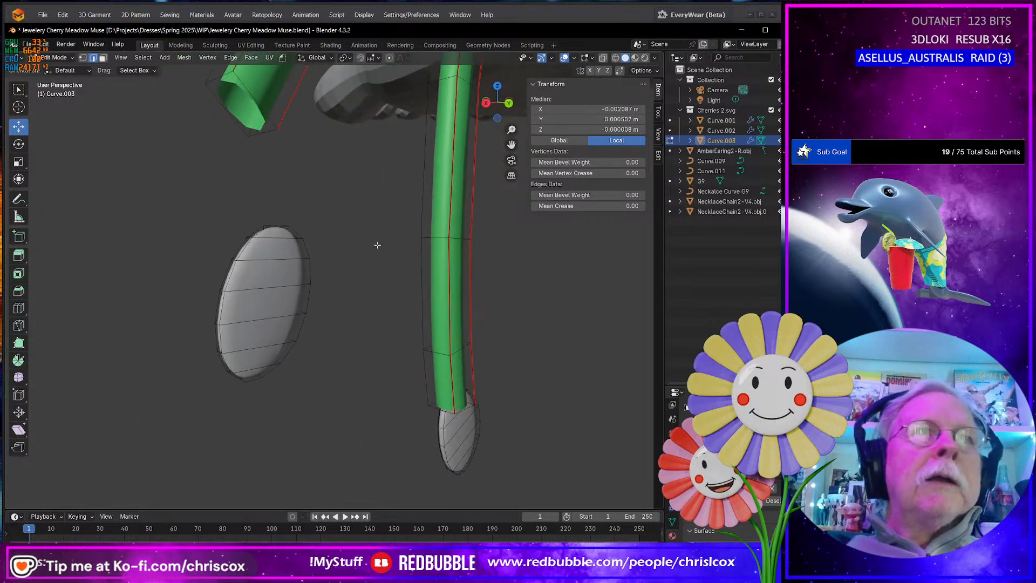
pyautogui.click(277, 232)
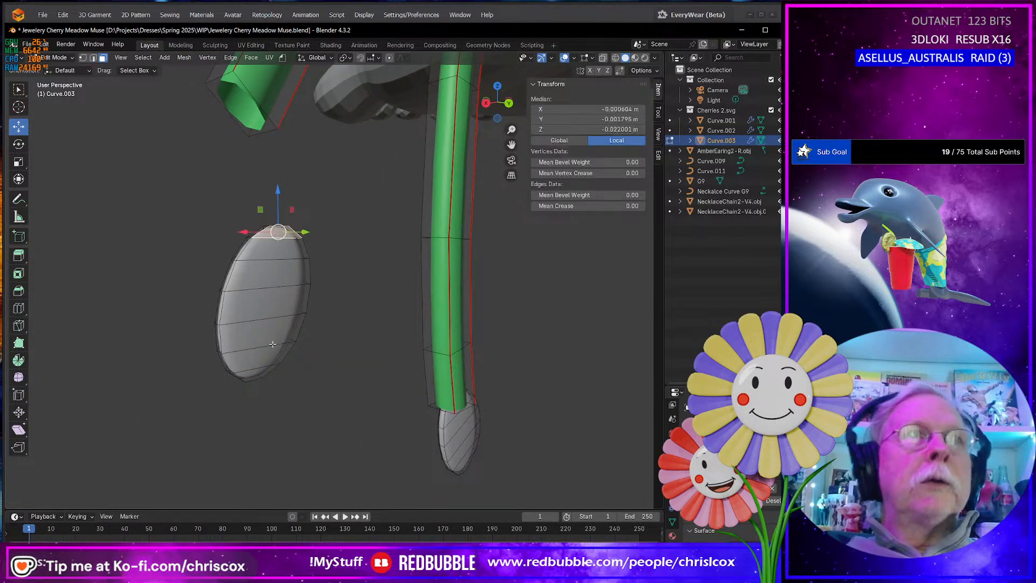
pyautogui.keyDown('ctrl'); pyautogui.keyDown('shift'); pyautogui.click(260, 374); pyautogui.keyUp('shift'); pyautogui.keyUp('ctrl')
pyautogui.press('x')
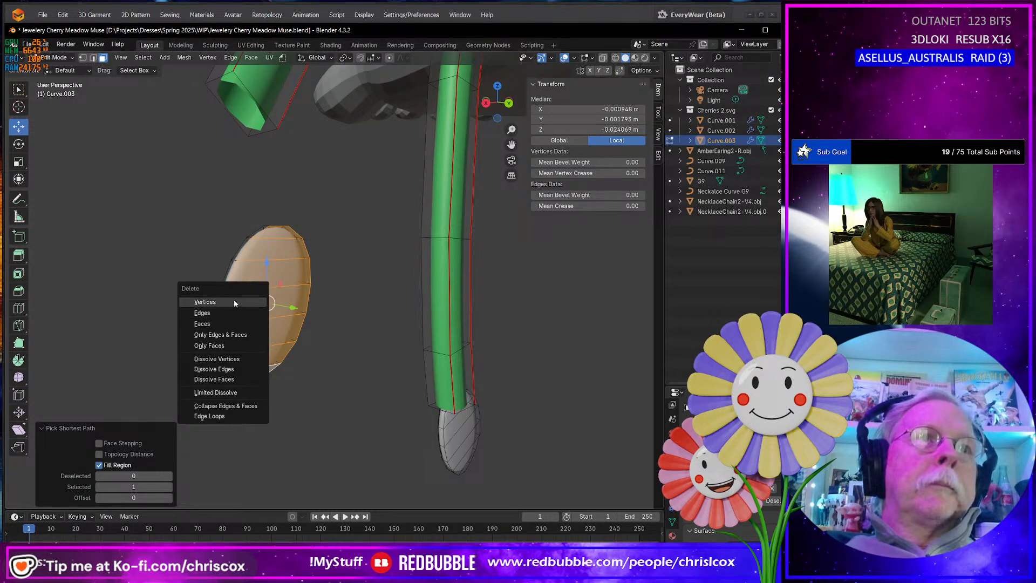
pyautogui.click(229, 320)
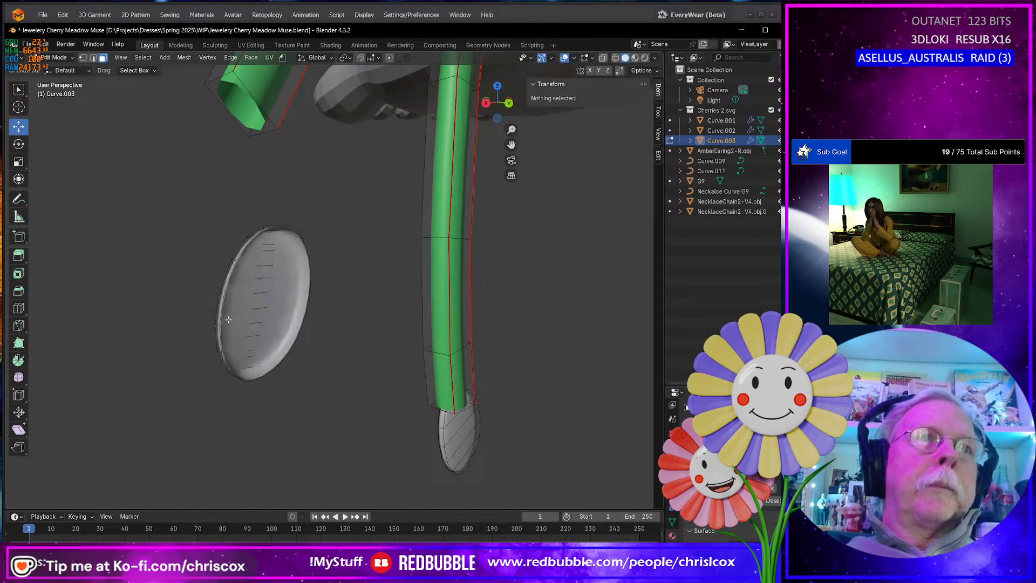
# Delete the rear faces of the lower cherry's oval highlight piece
pyautogui.moveTo(368, 396); pyautogui.dragTo(334, 384, button='middle')
pyautogui.keyDown('shift'); pyautogui.moveTo(473, 456); pyautogui.dragTo(397, 291, button='middle'); pyautogui.keyUp('shift')
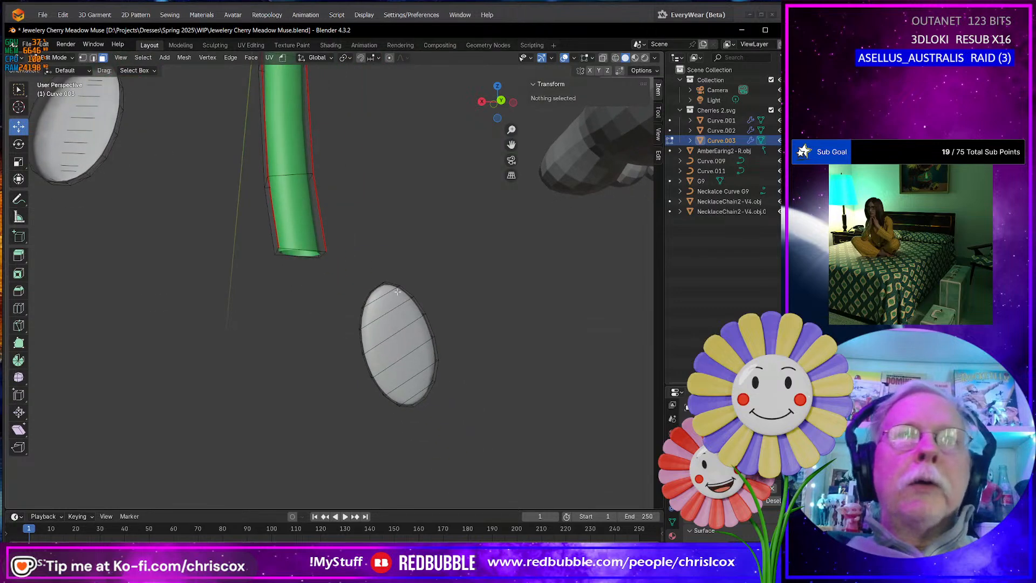
pyautogui.click(383, 291)
pyautogui.keyDown('ctrl'); pyautogui.keyDown('shift'); pyautogui.click(416, 397); pyautogui.keyUp('shift'); pyautogui.keyUp('ctrl')
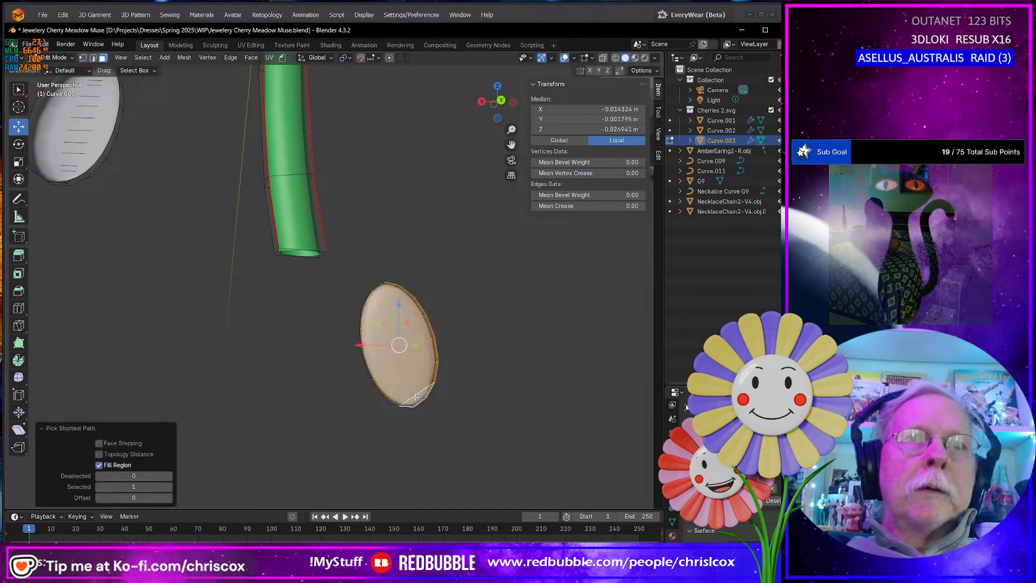
pyautogui.press('x')
pyautogui.click(366, 396)
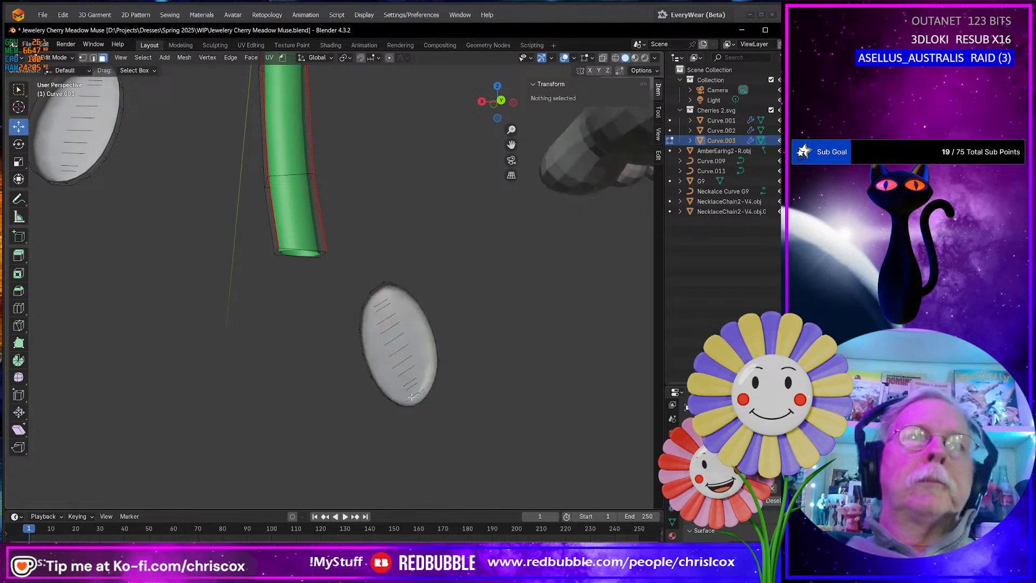
# Reveal the hidden cherries and leaf, and select the whole pendant mesh in the UV Editing workspace
pyautogui.moveTo(415, 396); pyautogui.dragTo(500, 380, button='middle')
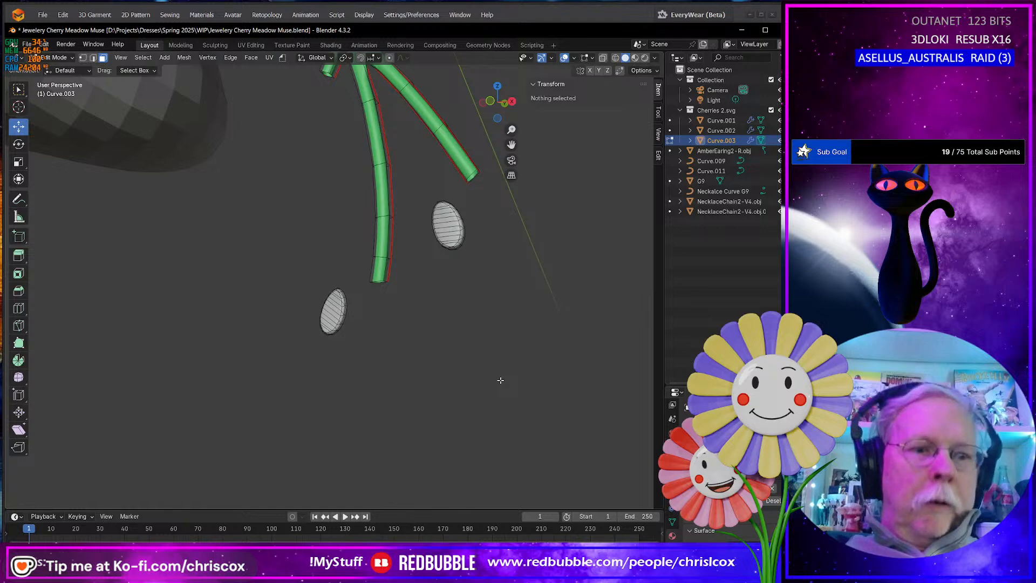
pyautogui.hotkey('alt', 'h')
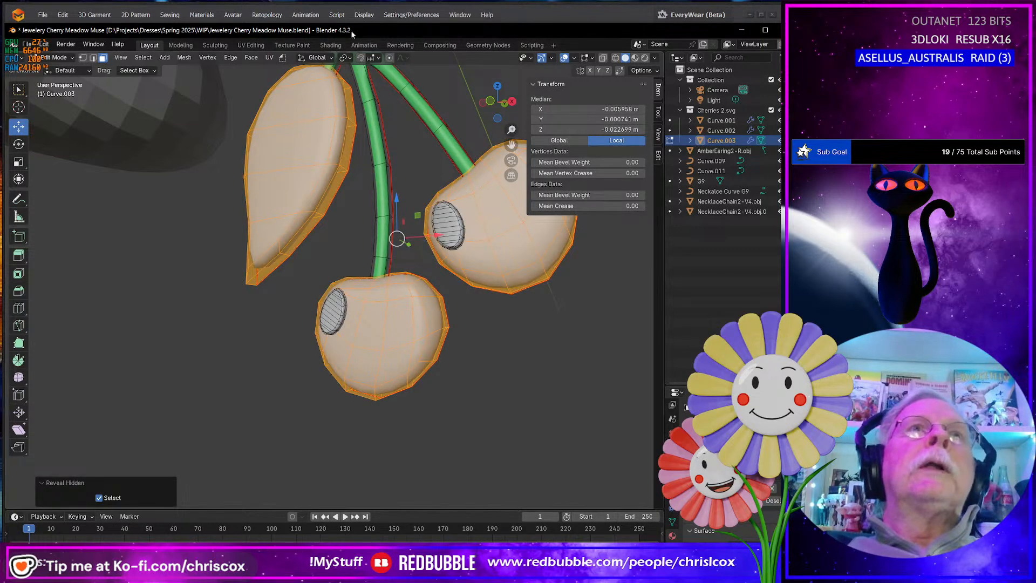
pyautogui.click(261, 47)
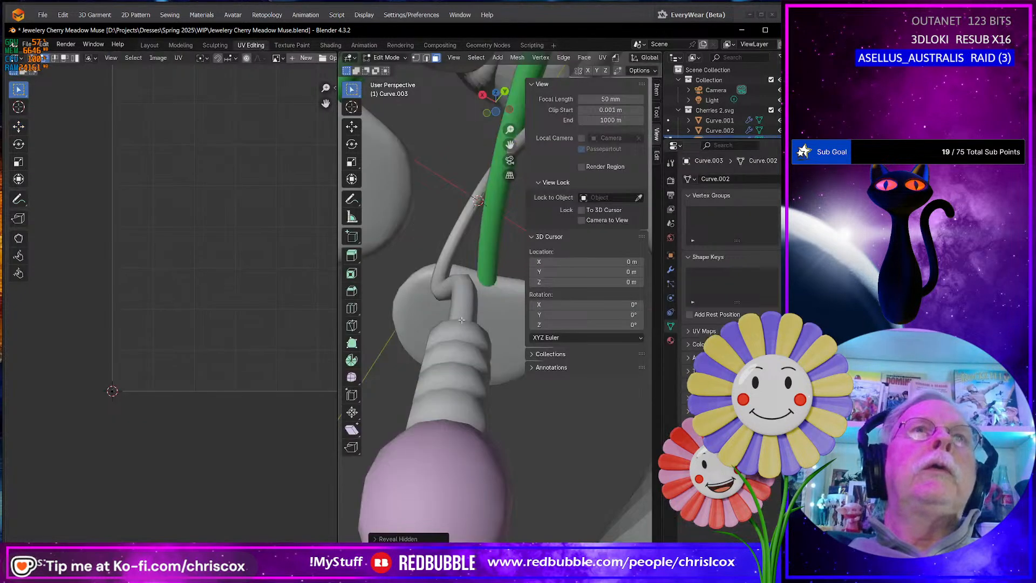
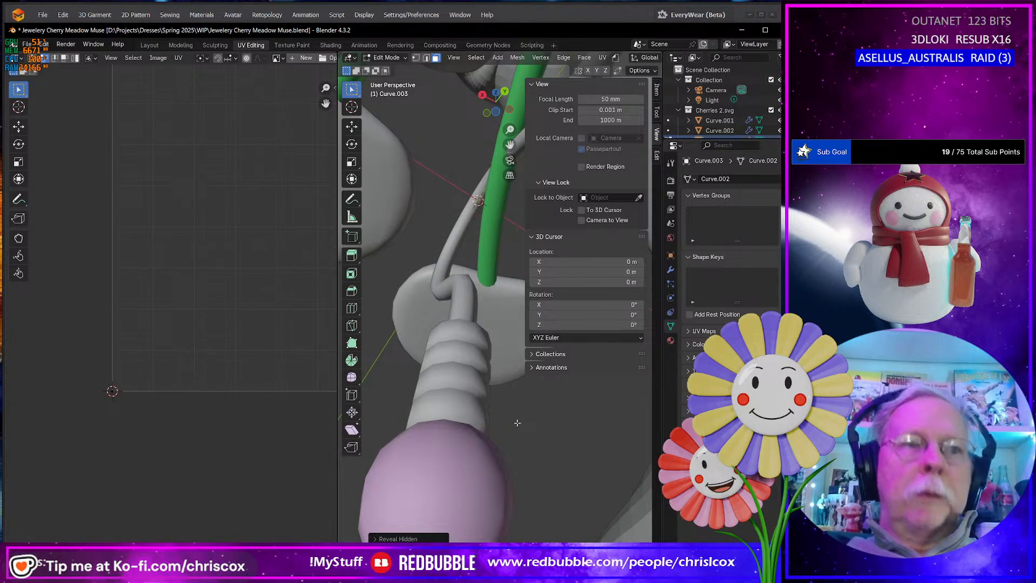
pyautogui.scroll(-5, 517, 423)
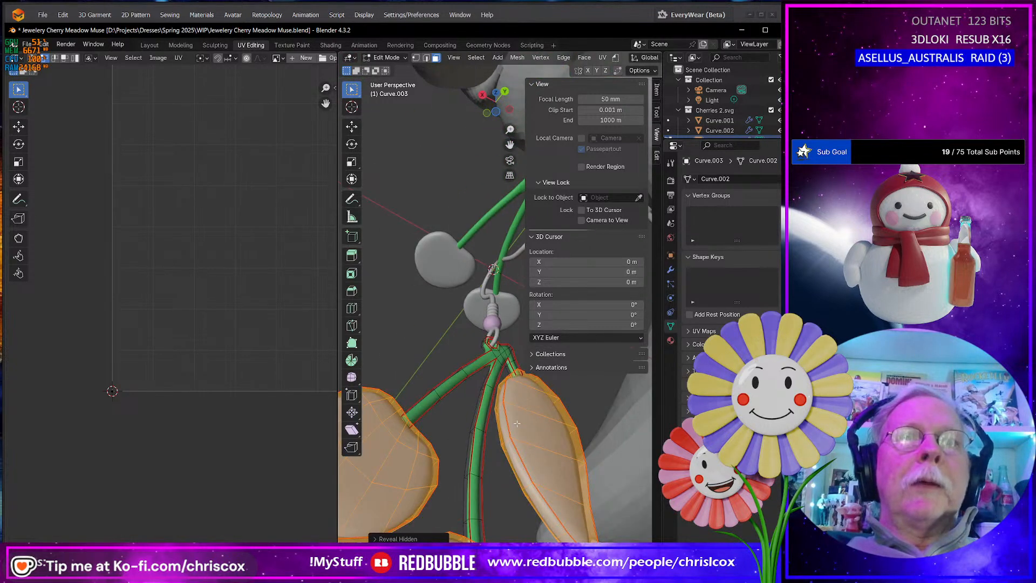
pyautogui.press('a')
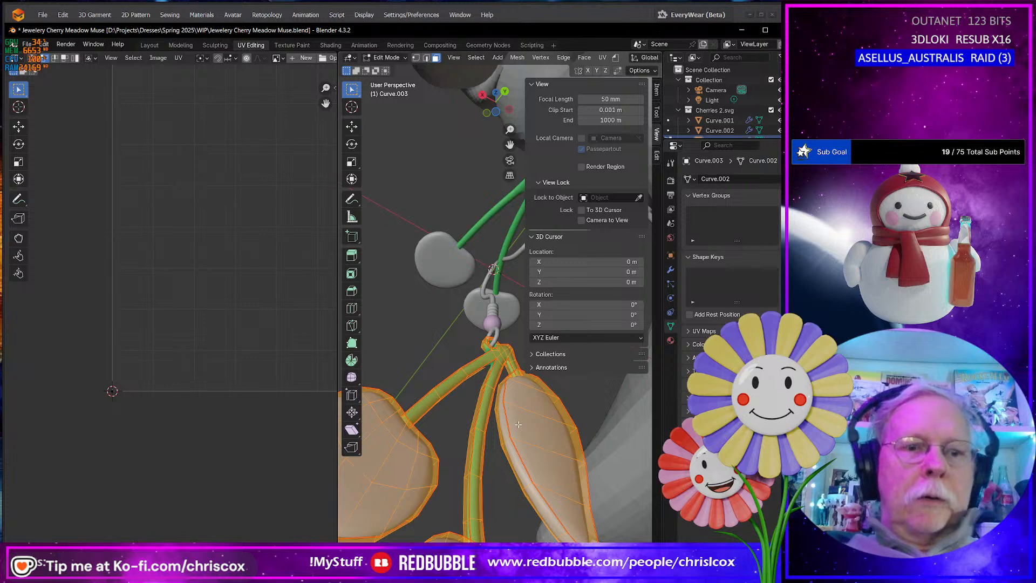
# Unwrap the whole pendant mesh from its marked seams and examine the resulting UV island layout
pyautogui.press('u')
pyautogui.moveTo(518, 425)
pyautogui.click(566, 423)
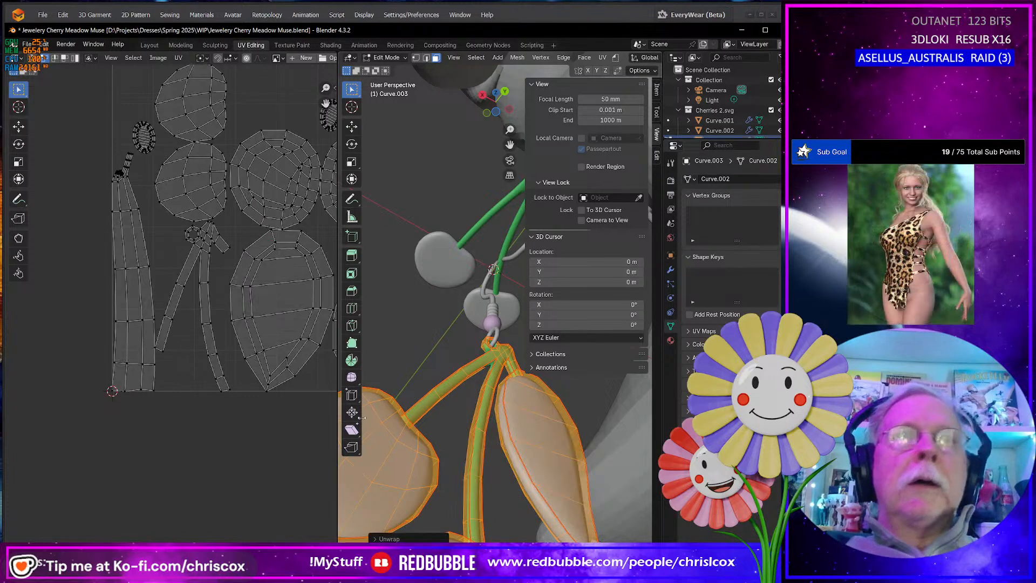
pyautogui.moveTo(304, 416); pyautogui.dragTo(216, 456, button='middle')
pyautogui.moveTo(193, 420); pyautogui.dragTo(251, 439, button='middle')
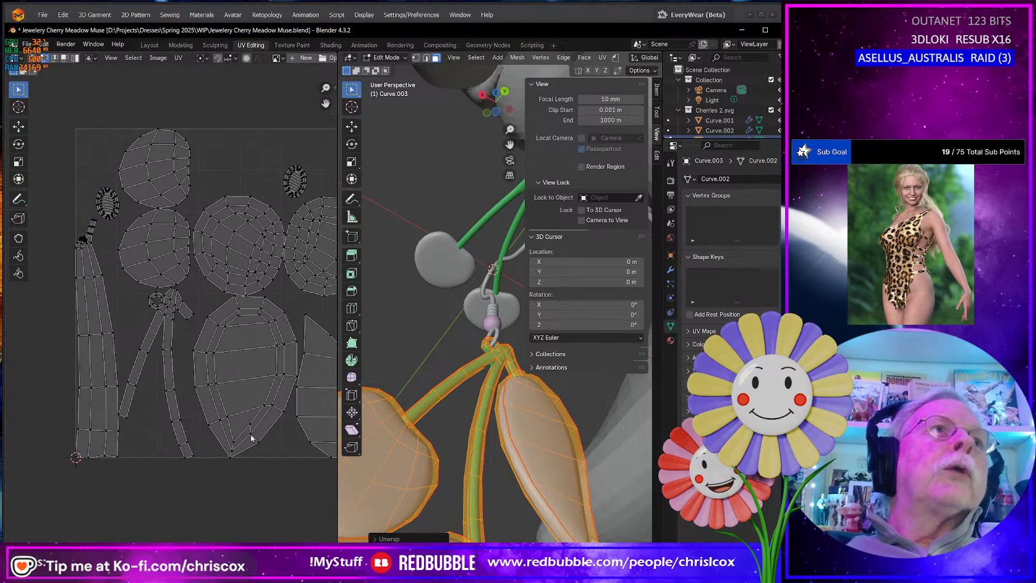
pyautogui.scroll(5, 92, 288)
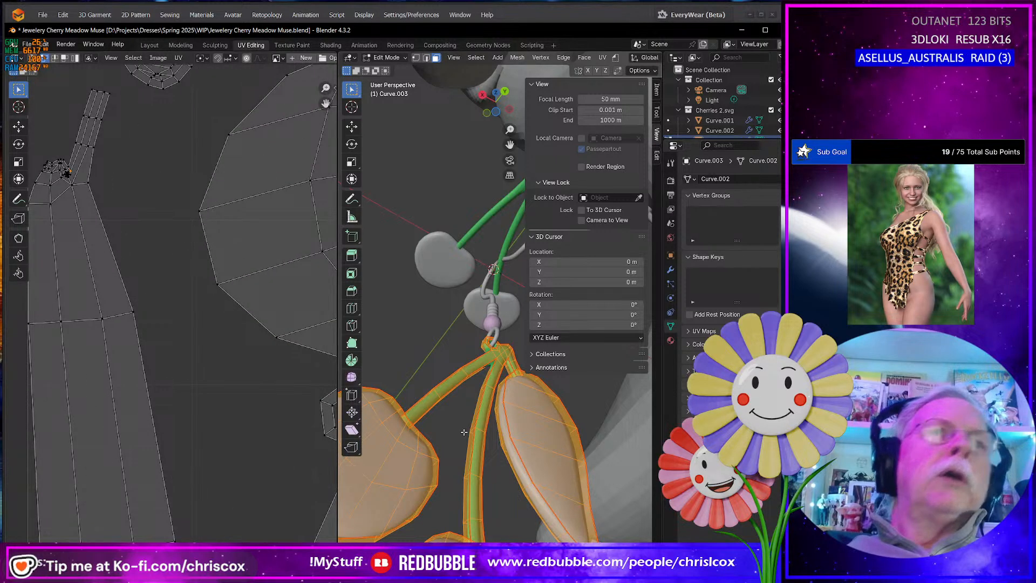
pyautogui.scroll(-3, 493, 447)
pyautogui.scroll(-1, 492, 447)
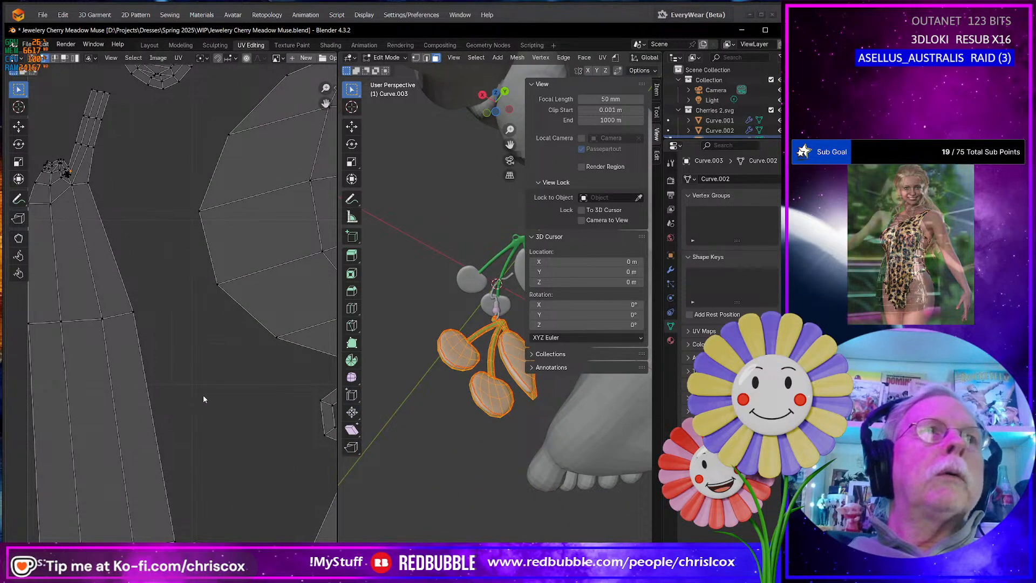
pyautogui.scroll(-5, 203, 395)
pyautogui.keyDown('shift'); pyautogui.moveTo(245, 406); pyautogui.dragTo(174, 374, button='middle'); pyautogui.keyUp('shift')
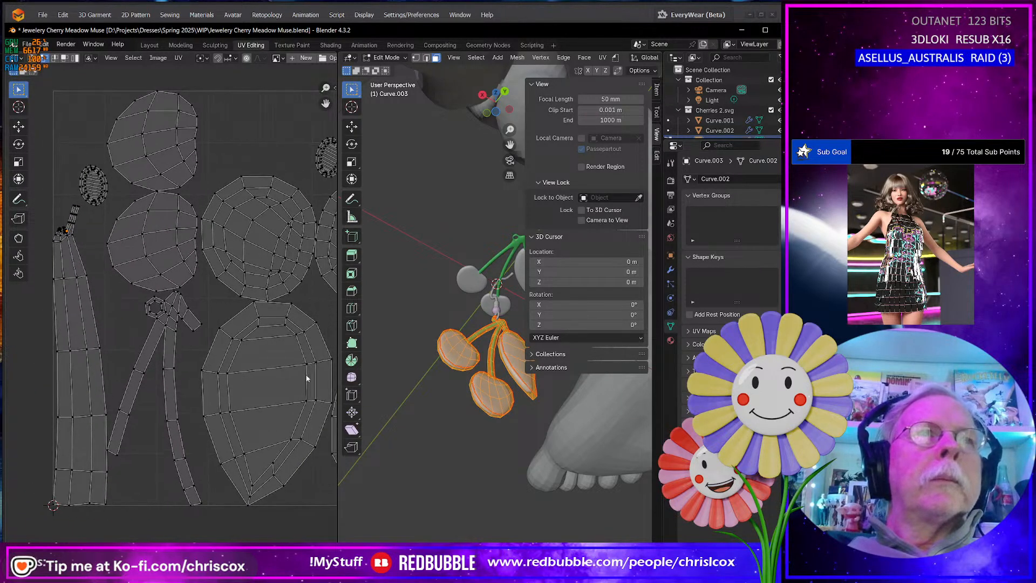
# Select a face of the middle cherry stem, grow the selection across the stem mesh, and examine the crowded junction in its UV islands
pyautogui.click(490, 357)
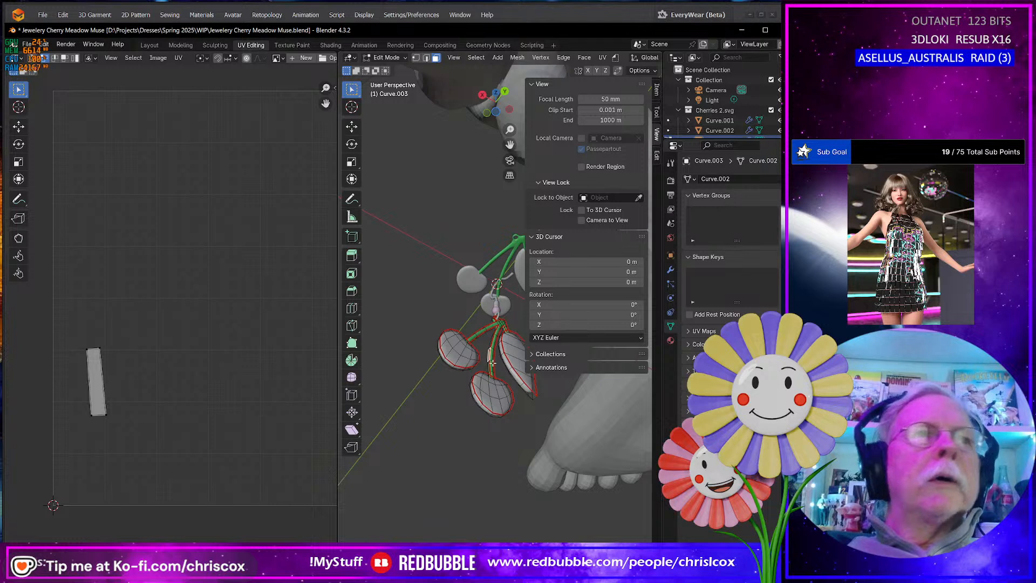
pyautogui.press('ctrl+KP_Add')
pyautogui.press('ctrl+KP_Add')
pyautogui.press('ctrl+KP_Add')
pyautogui.press('ctrl+KP_Add')
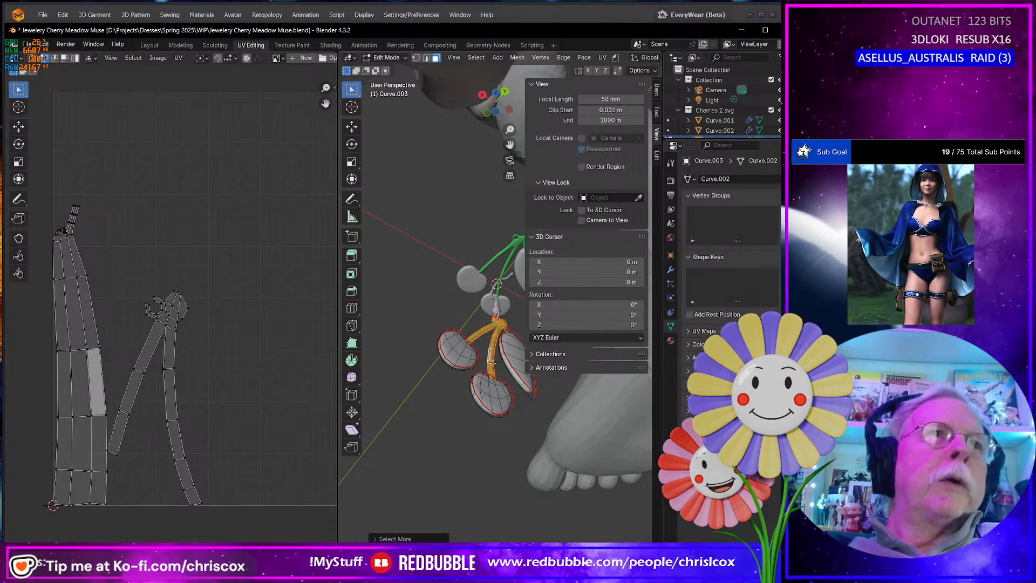
pyautogui.press('ctrl+KP_Add')
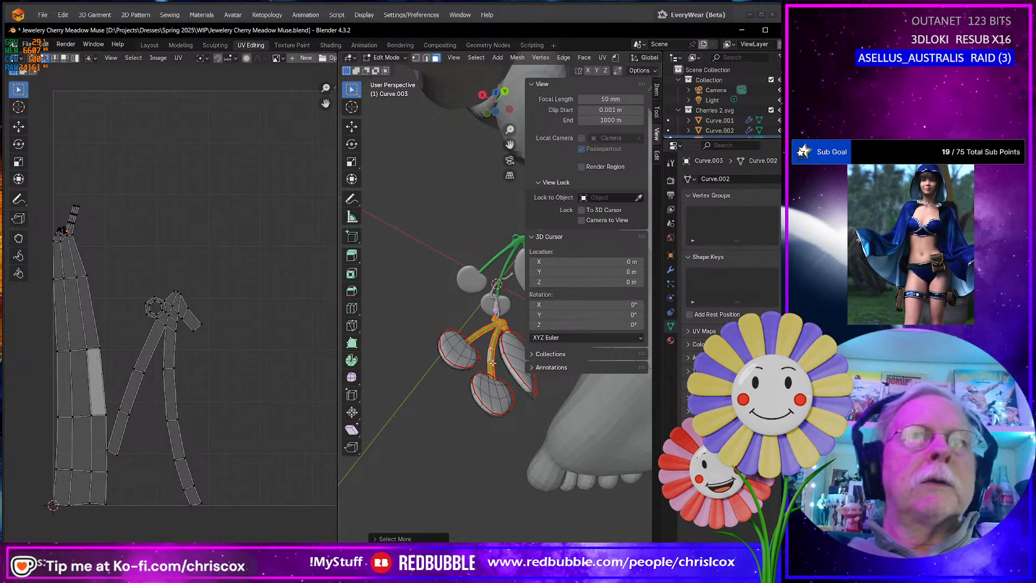
pyautogui.scroll(5, 170, 257)
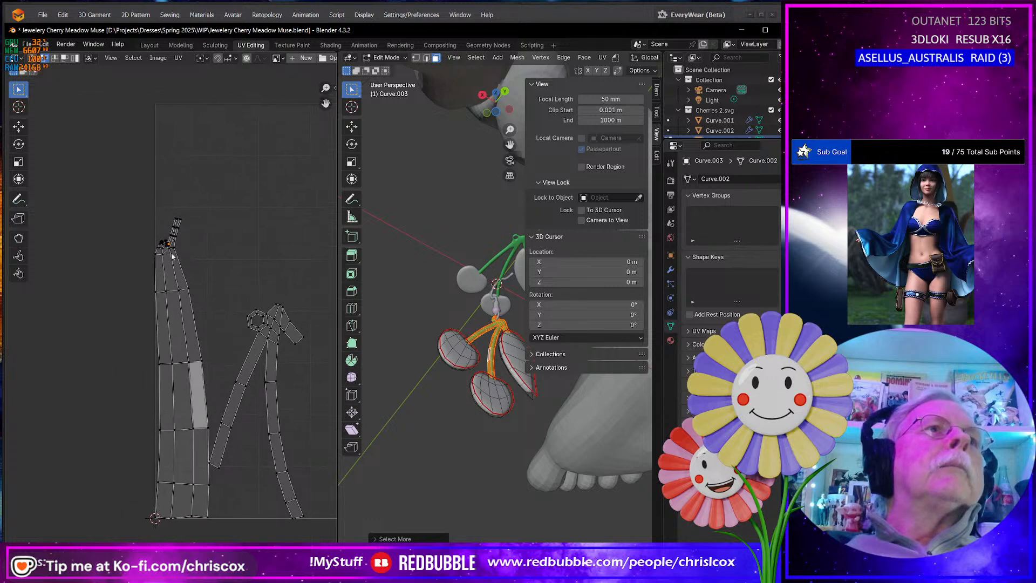
pyautogui.scroll(3, 196, 364)
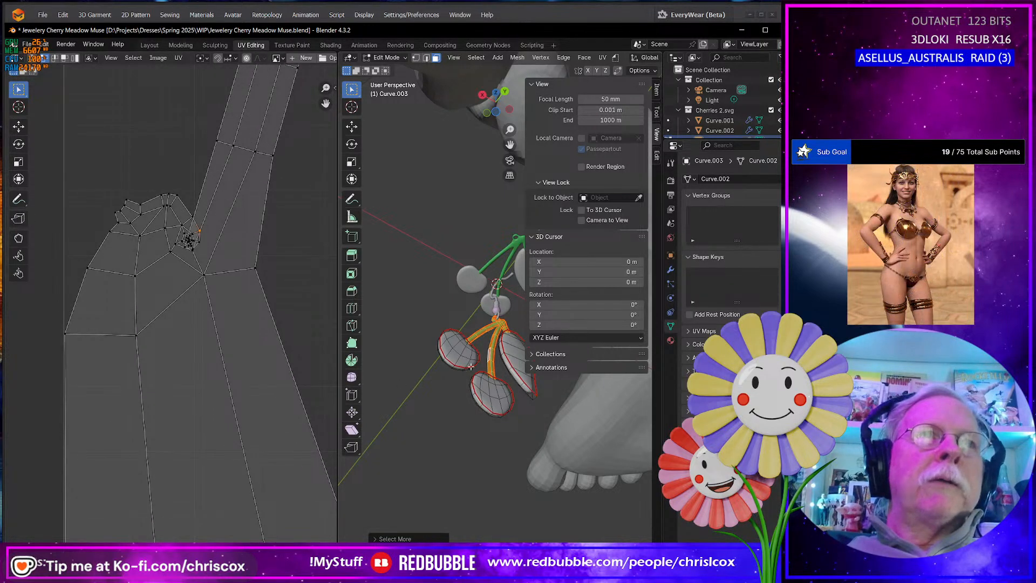
# Focus on the ring loop of the stems and set the Subdivision modifier's viewport level to 0
pyautogui.moveTo(478, 348); pyautogui.dragTo(427, 357, button='middle')
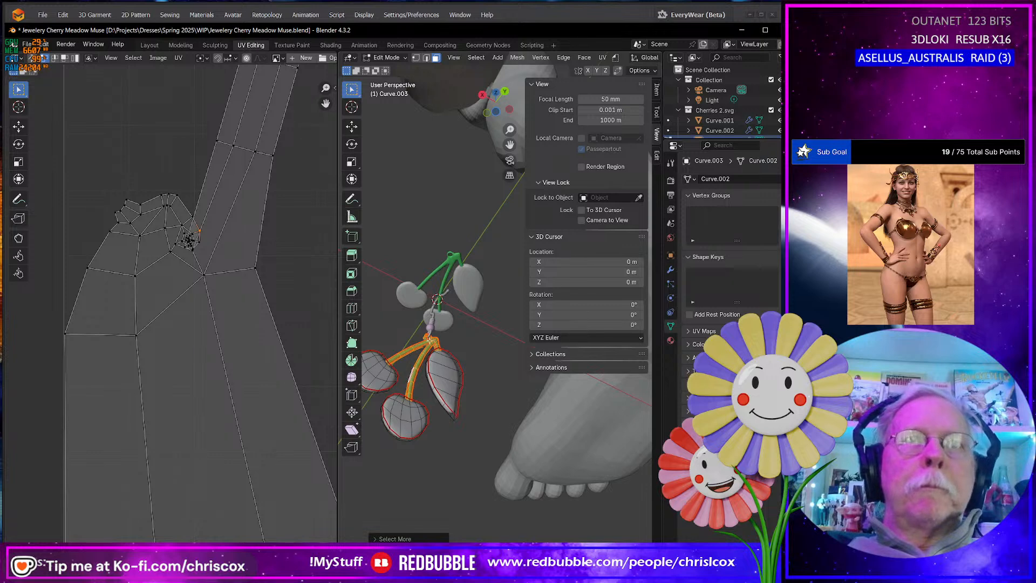
pyautogui.click(429, 341)
pyautogui.press('KP_Decimal')
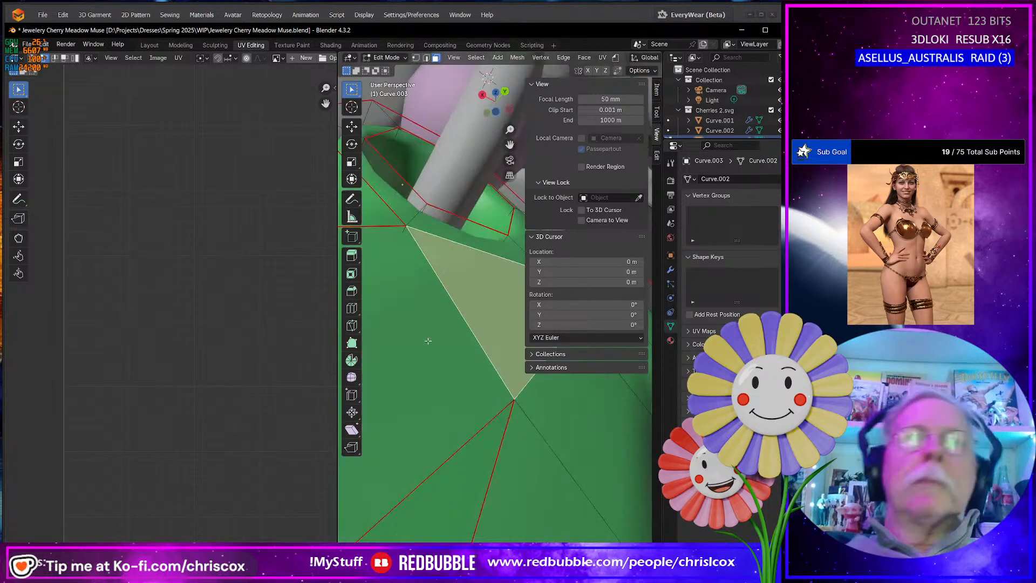
pyautogui.scroll(-7, 428, 341)
pyautogui.moveTo(428, 341); pyautogui.dragTo(553, 393, button='middle')
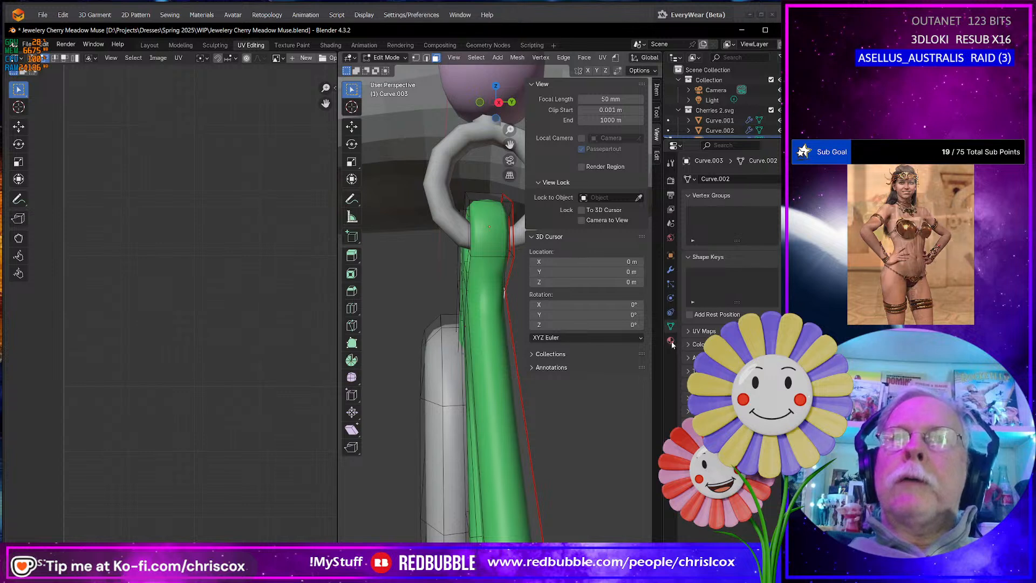
pyautogui.click(671, 269)
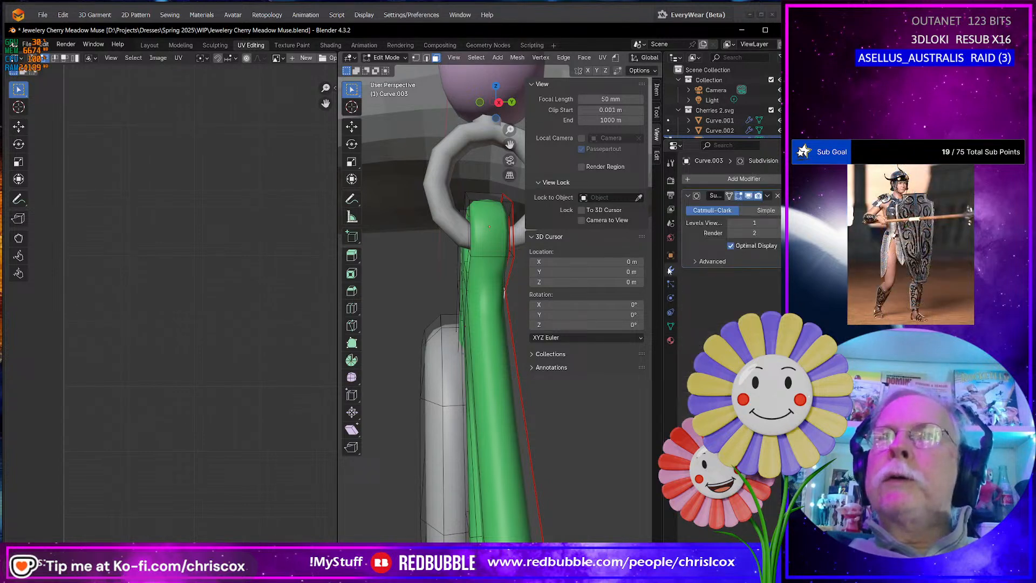
pyautogui.click(731, 222)
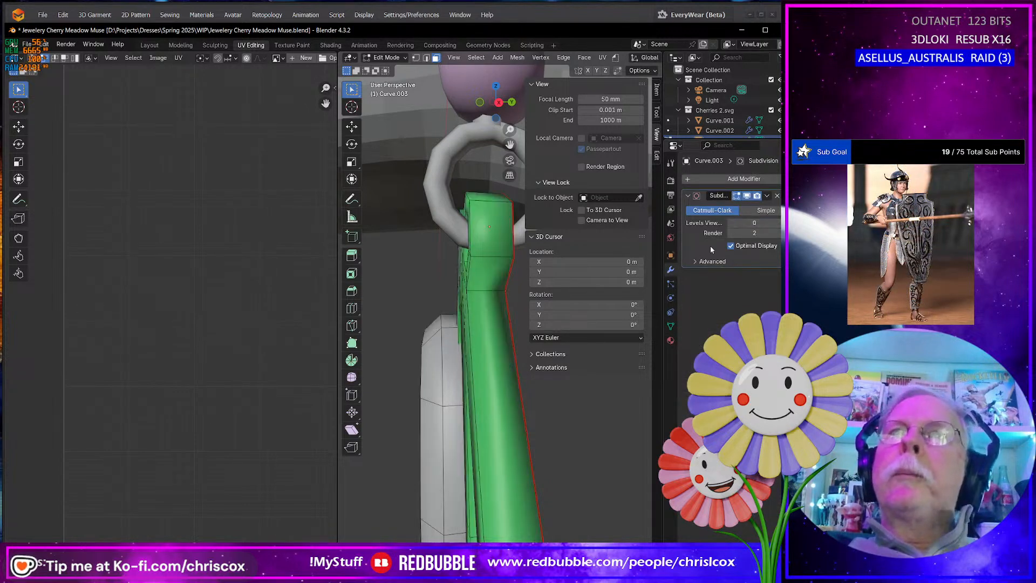
# Mark a seam on the edge crossing the stem's side wall just below the ring loop
pyautogui.click(492, 289)
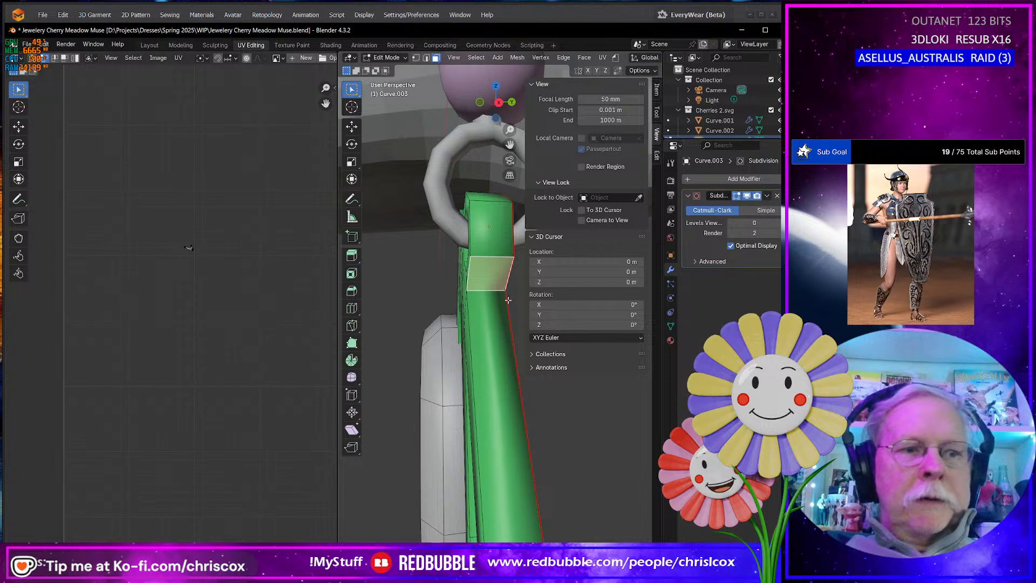
pyautogui.keyDown('alt'); pyautogui.click(492, 291); pyautogui.keyUp('alt')
pyautogui.rightClick(484, 287)
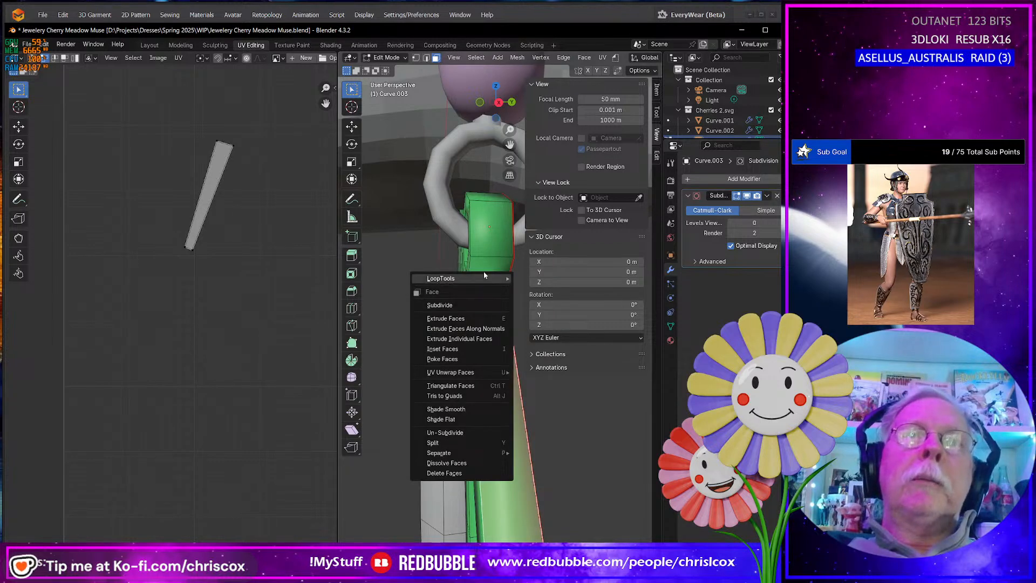
pyautogui.press('2')
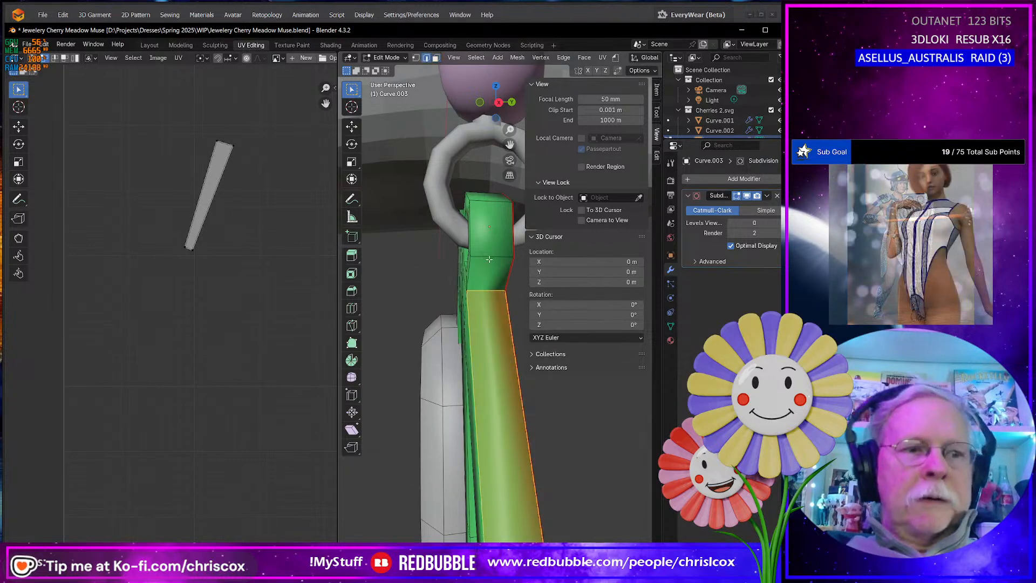
pyautogui.rightClick(490, 290)
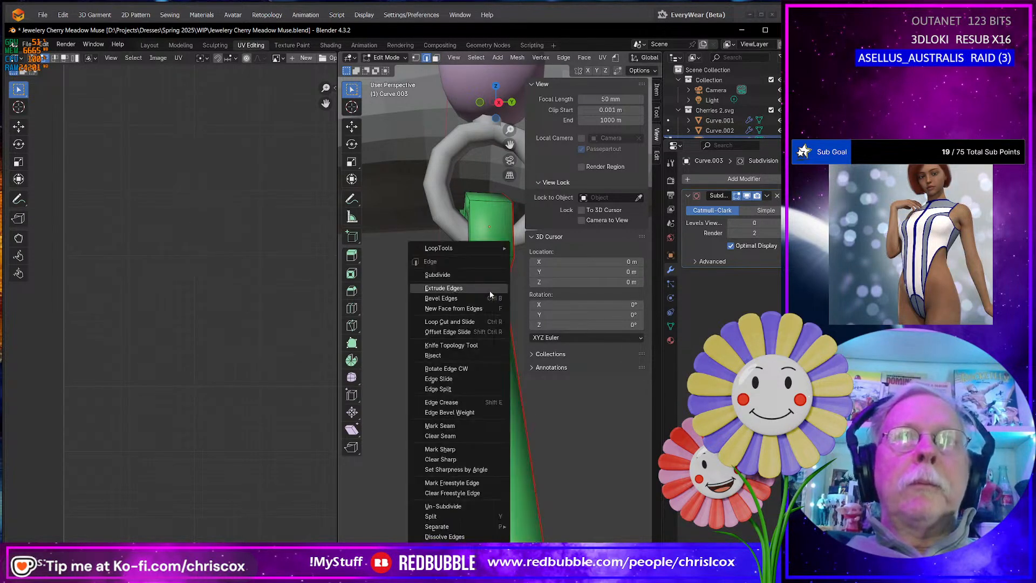
pyautogui.click(462, 426)
# Mark seams on the ring loop's hole edges and on the nearby side edge where the loop meets the stems
pyautogui.moveTo(472, 394); pyautogui.dragTo(475, 422, button='middle')
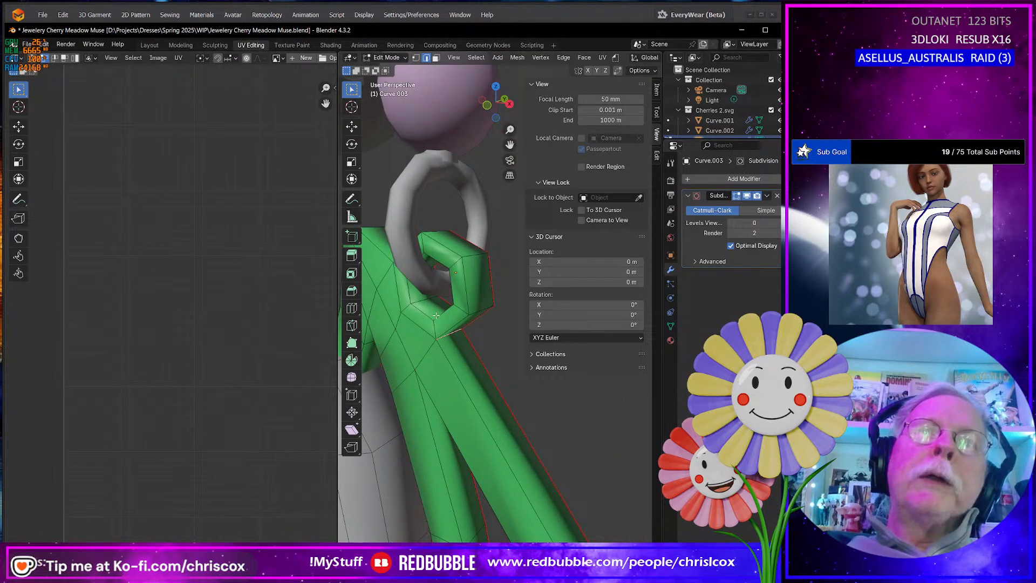
pyautogui.moveTo(436, 315); pyautogui.dragTo(468, 289, button='middle')
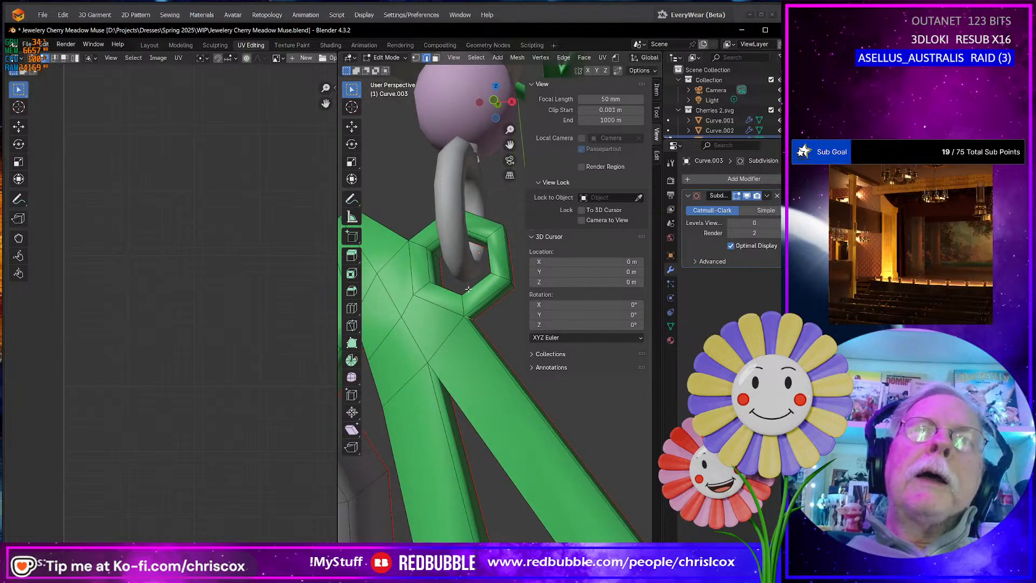
pyautogui.rightClick(469, 290)
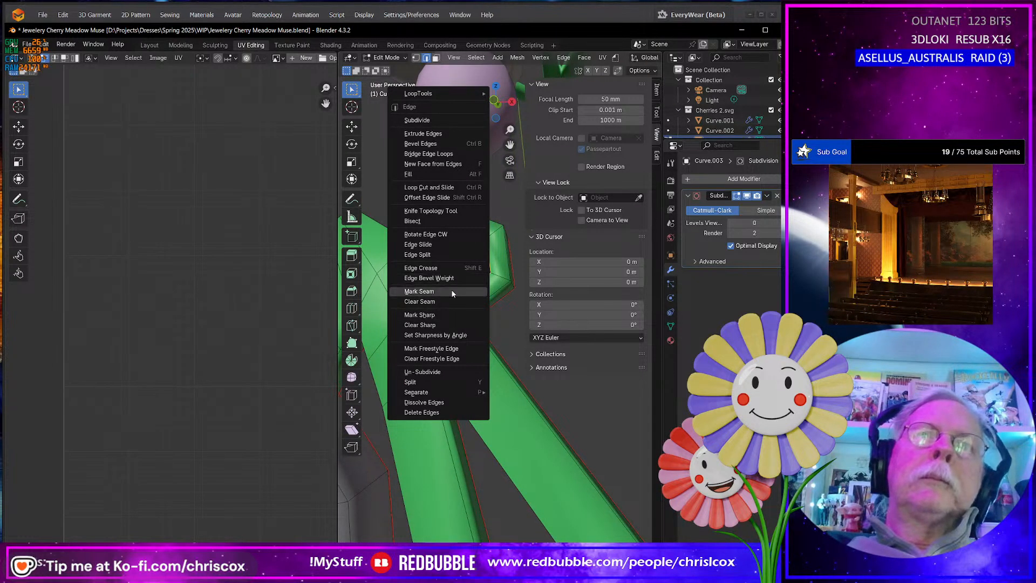
pyautogui.click(451, 291)
pyautogui.moveTo(492, 275); pyautogui.dragTo(457, 308, button='middle')
pyautogui.click(457, 323)
pyautogui.rightClick(457, 324)
pyautogui.click(457, 324)
pyautogui.rightClick(451, 312)
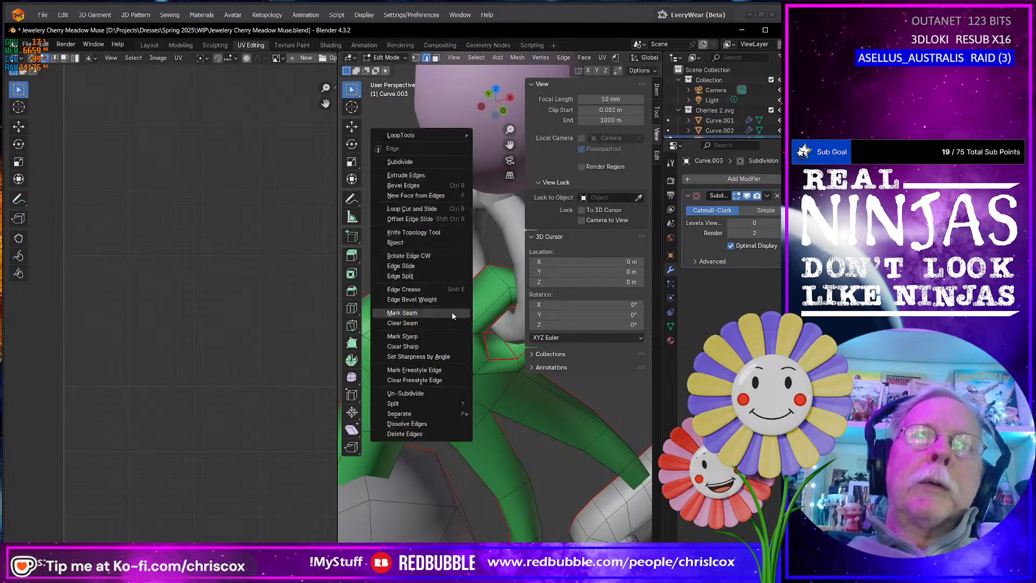
pyautogui.click(453, 313)
# Mark seams on the short side edges in the forks where the stems branch apart
pyautogui.moveTo(453, 313); pyautogui.dragTo(467, 260, button='middle')
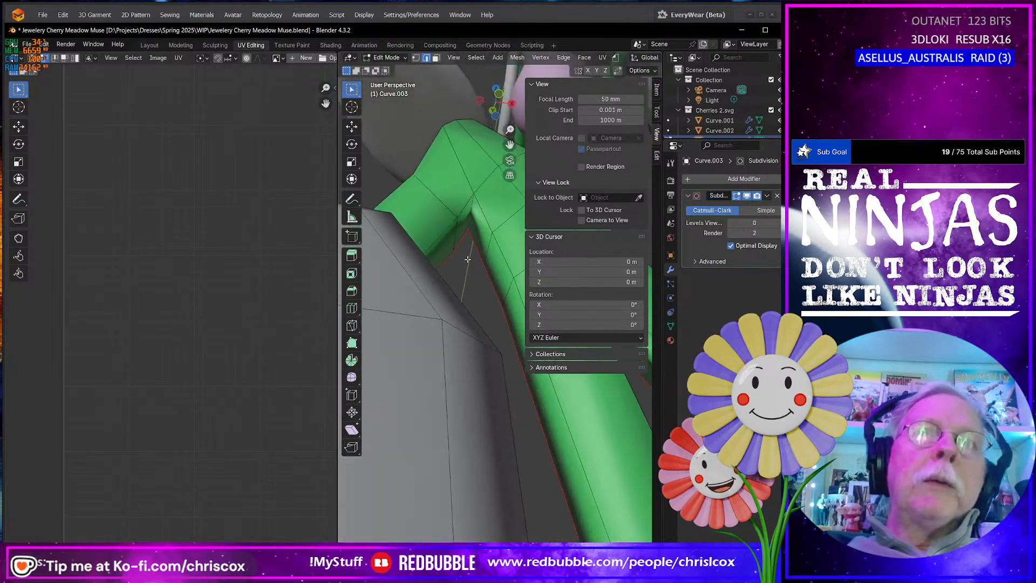
pyautogui.rightClick(470, 214)
pyautogui.click(451, 227)
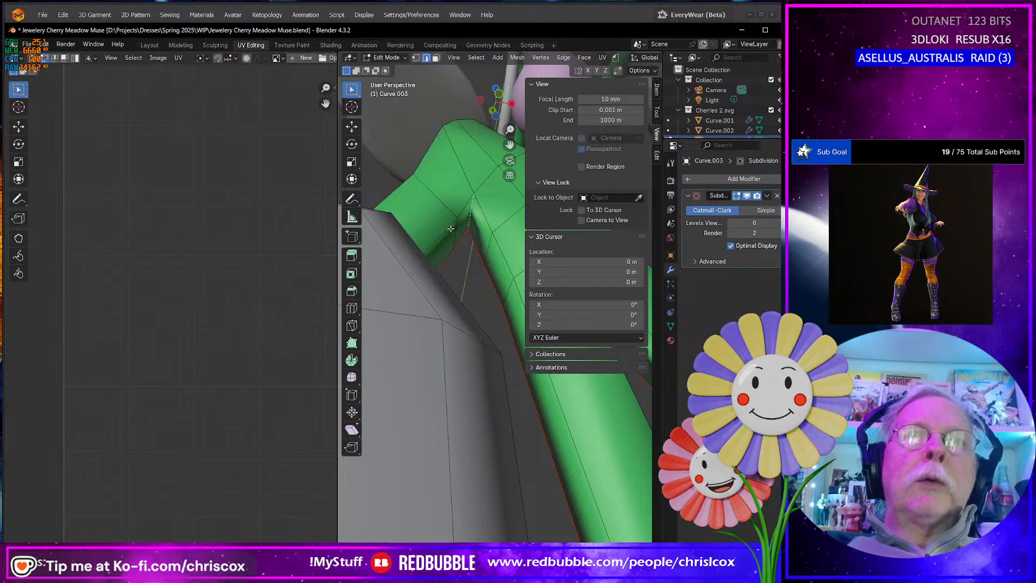
pyautogui.moveTo(470, 282); pyautogui.dragTo(472, 269, button='middle')
pyautogui.rightClick(474, 263)
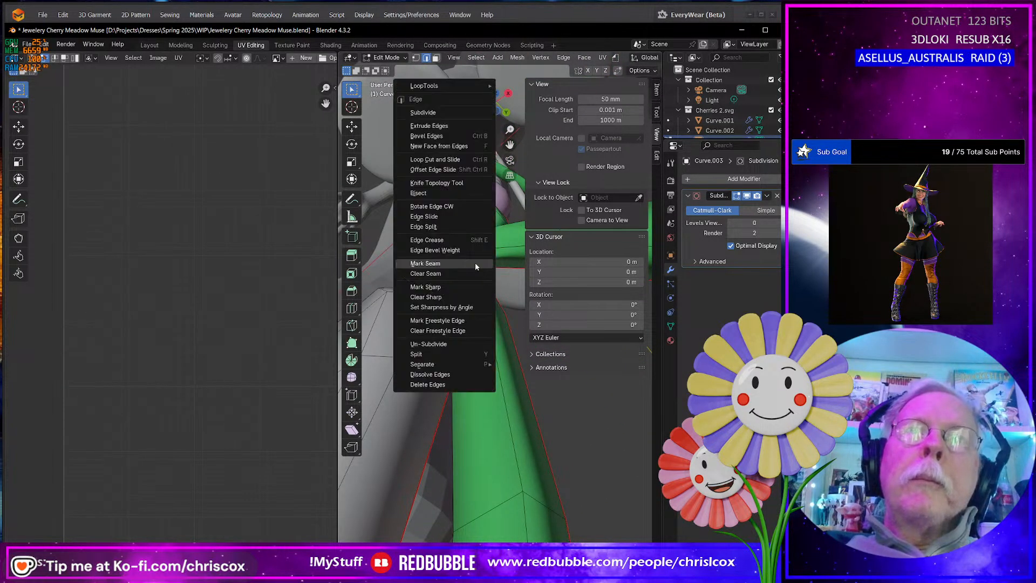
pyautogui.click(475, 263)
# Mark a seam on the side edge at the leaf stem's upper bend
pyautogui.moveTo(475, 268); pyautogui.dragTo(502, 404, button='middle')
pyautogui.scroll(2, 495, 399)
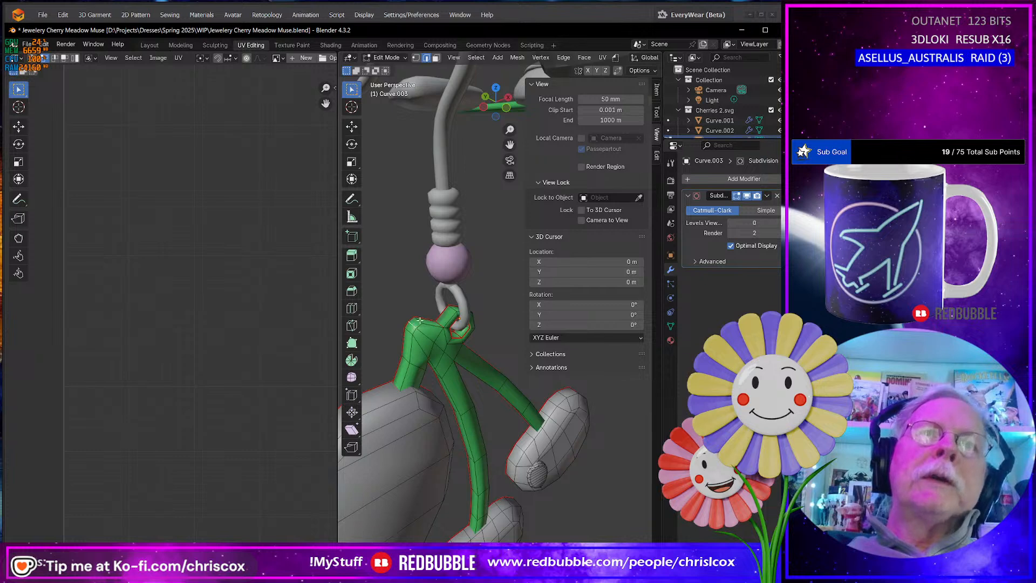
pyautogui.hotkey('ctrl', 'e')
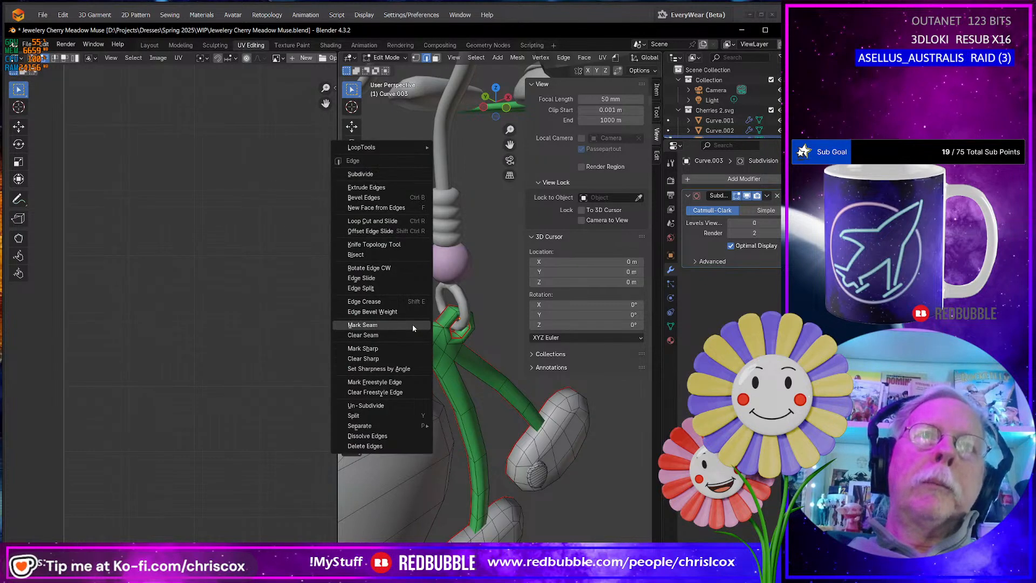
pyautogui.click(413, 325)
# Unwrap the whole pendant again with the added seams and compare the stem's UV islands with the stem junction on the model
pyautogui.moveTo(412, 325); pyautogui.dragTo(446, 346, button='middle')
pyautogui.press('a')
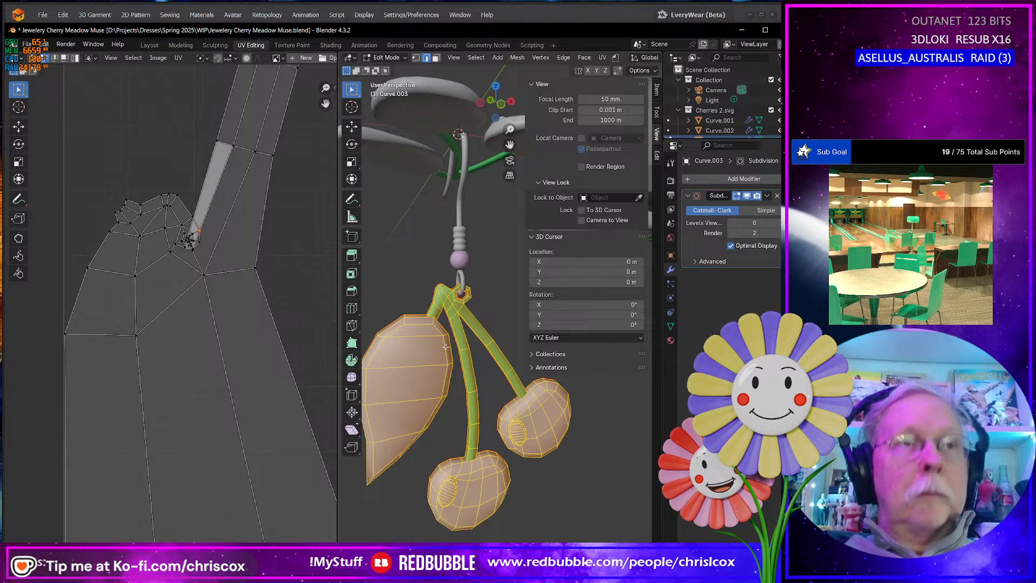
pyautogui.press('u')
pyautogui.moveTo(446, 347)
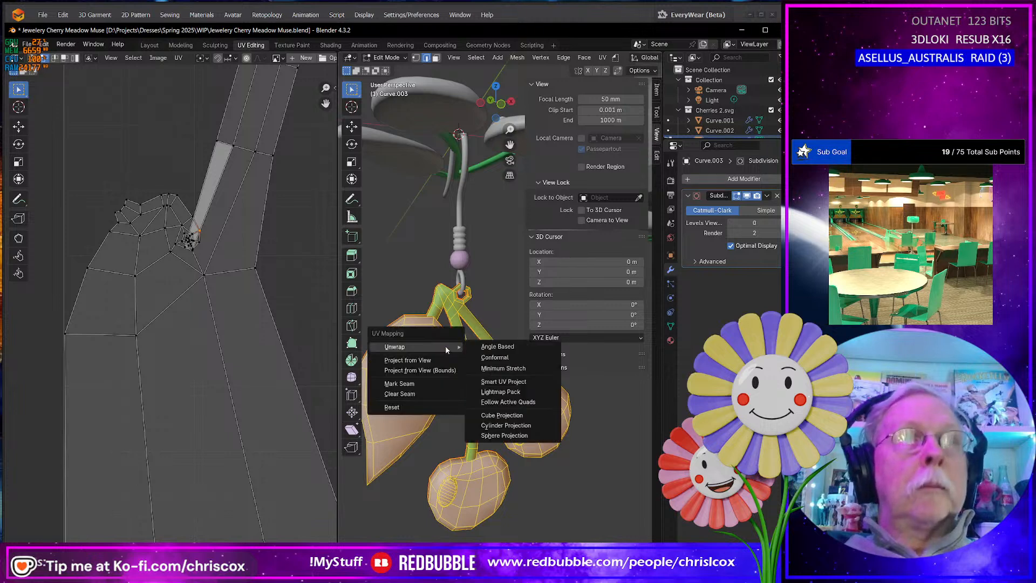
pyautogui.click(507, 361)
pyautogui.scroll(-5, 267, 396)
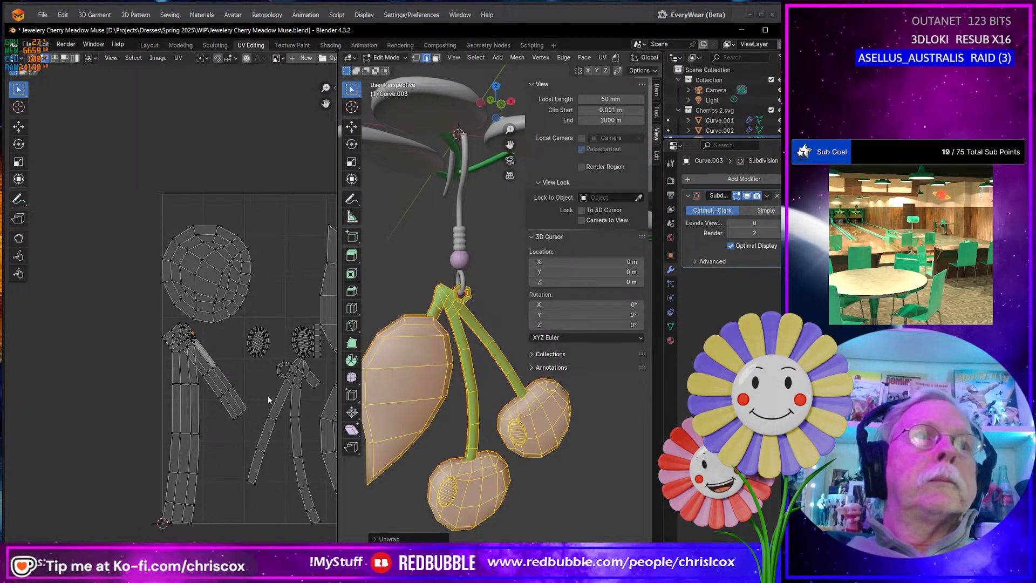
pyautogui.scroll(7, 268, 396)
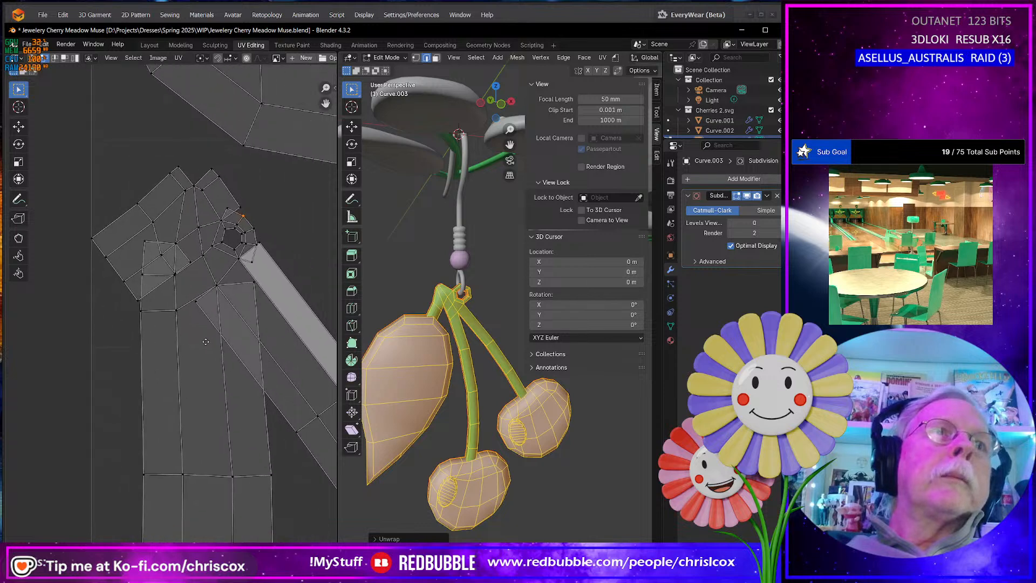
pyautogui.scroll(3, 221, 333)
pyautogui.scroll(-3, 221, 332)
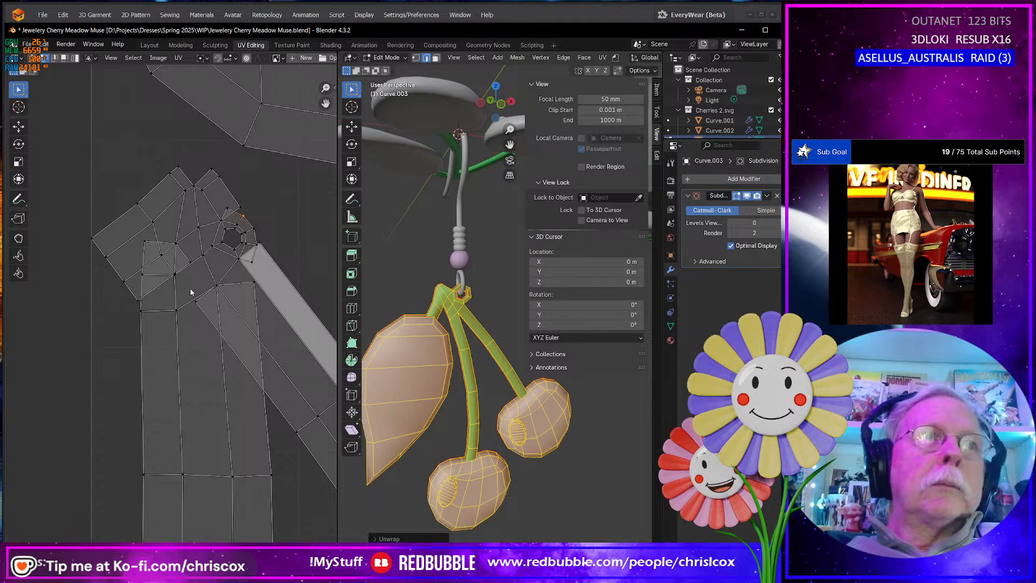
pyautogui.scroll(5, 448, 302)
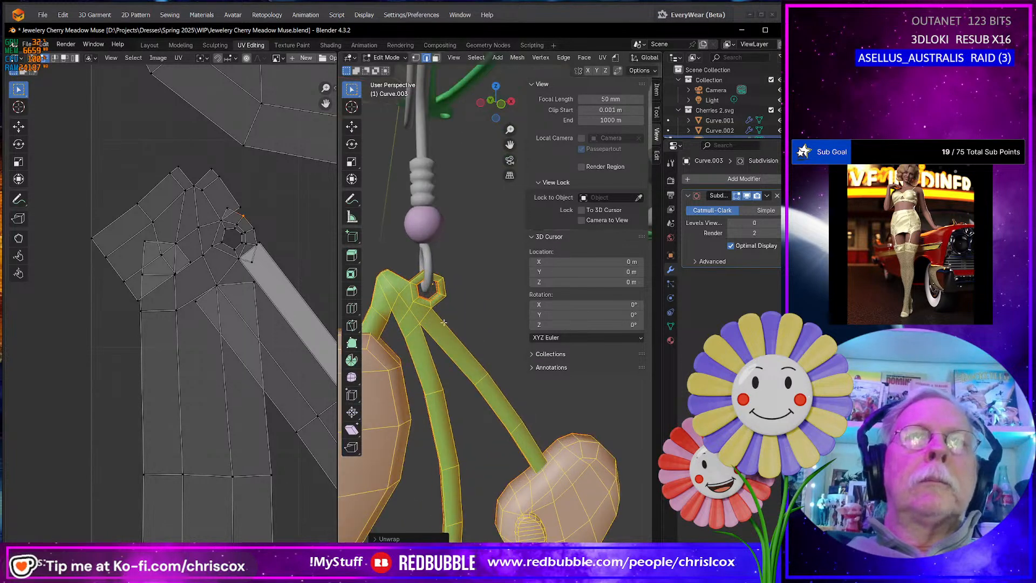
pyautogui.moveTo(427, 321); pyautogui.dragTo(434, 291, button='middle')
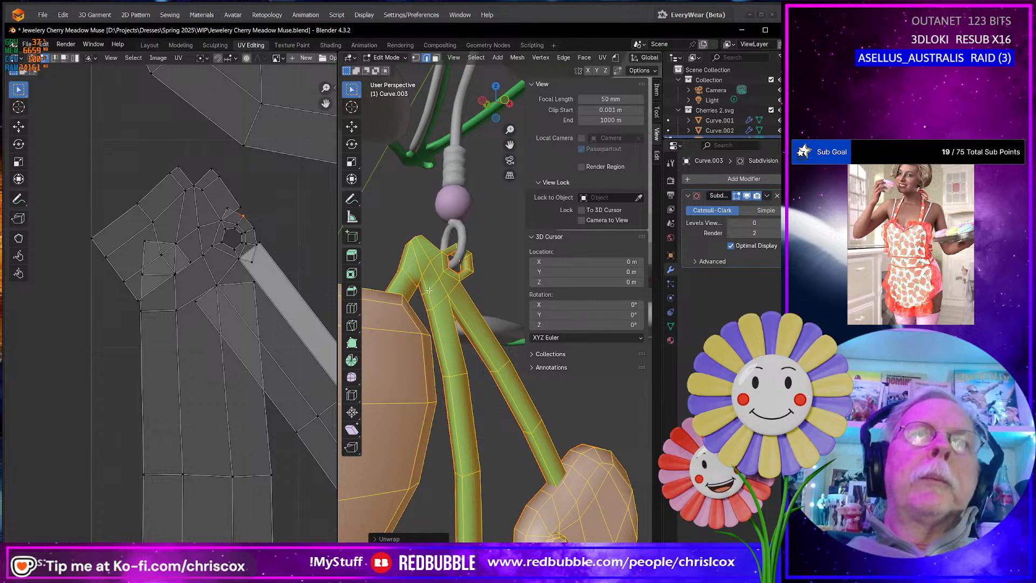
# Select only the pendant's linked stem geometry and unwrap it with Smart UV Project at a 66° angle limit
pyautogui.scroll(3, 429, 290)
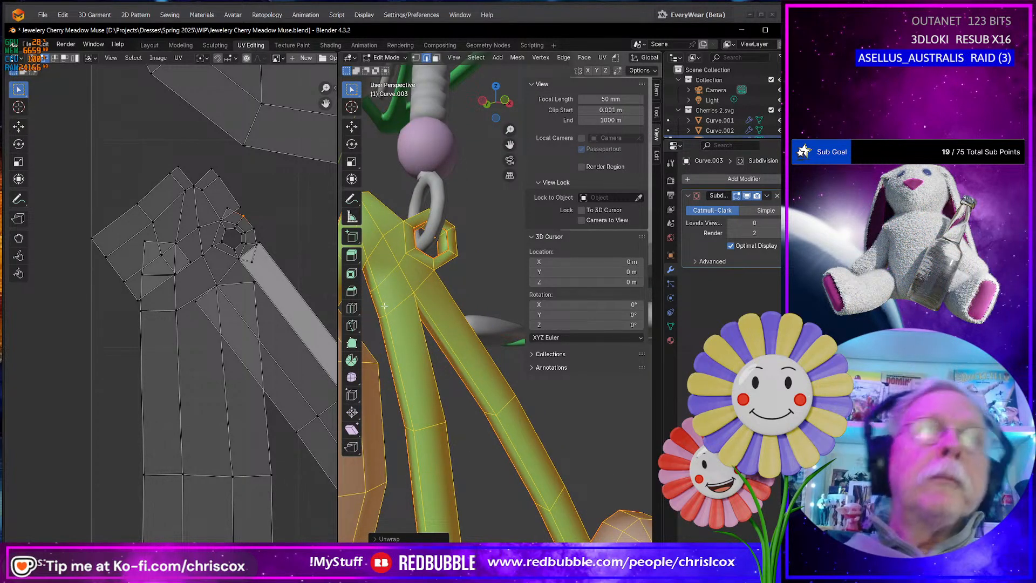
pyautogui.moveTo(385, 305); pyautogui.dragTo(384, 274, button='middle')
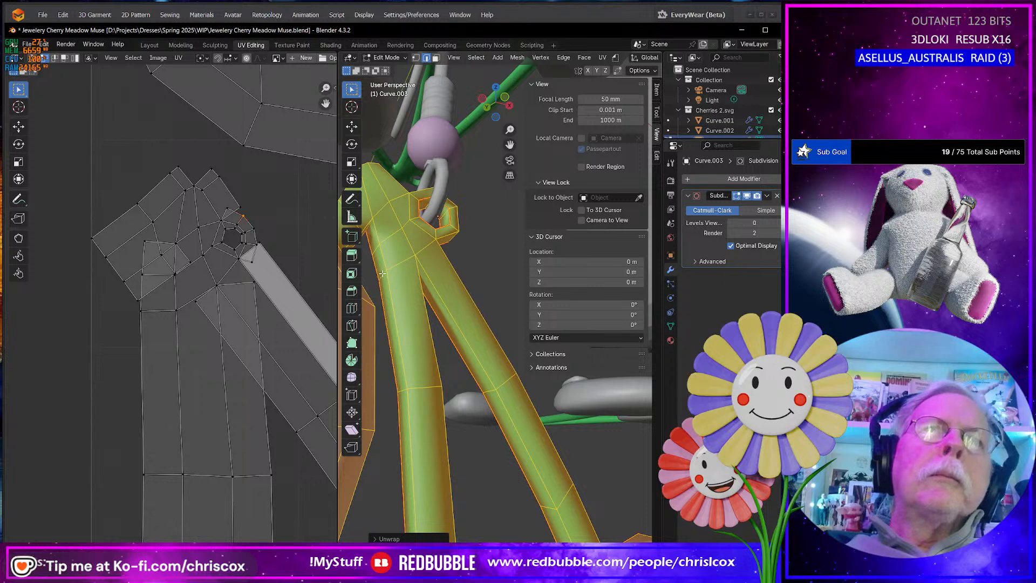
pyautogui.moveTo(372, 225); pyautogui.dragTo(384, 232, button='middle')
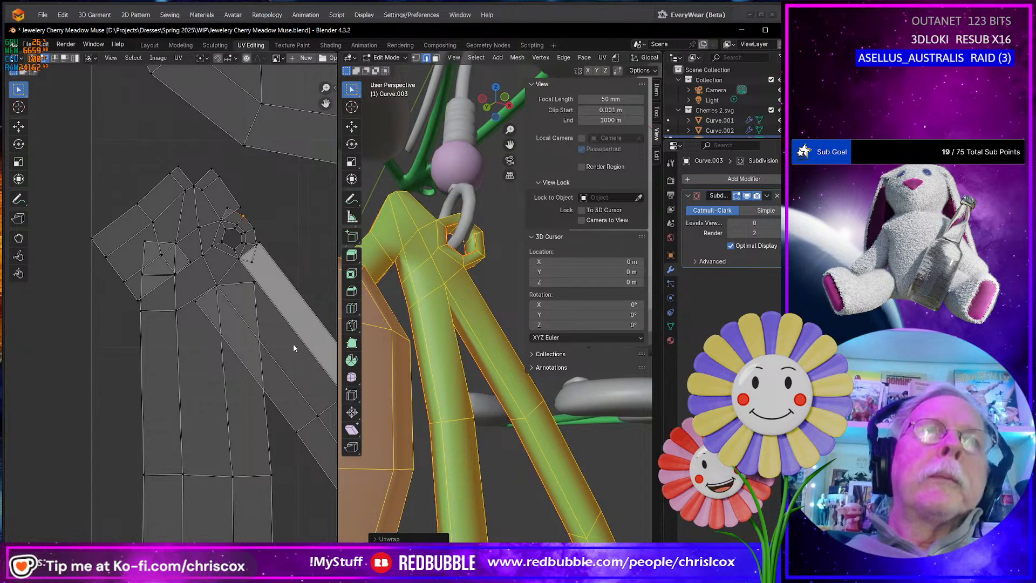
pyautogui.scroll(-6, 416, 358)
pyautogui.moveTo(440, 359); pyautogui.dragTo(449, 359, button='middle')
pyautogui.hotkey('alt', 'a')
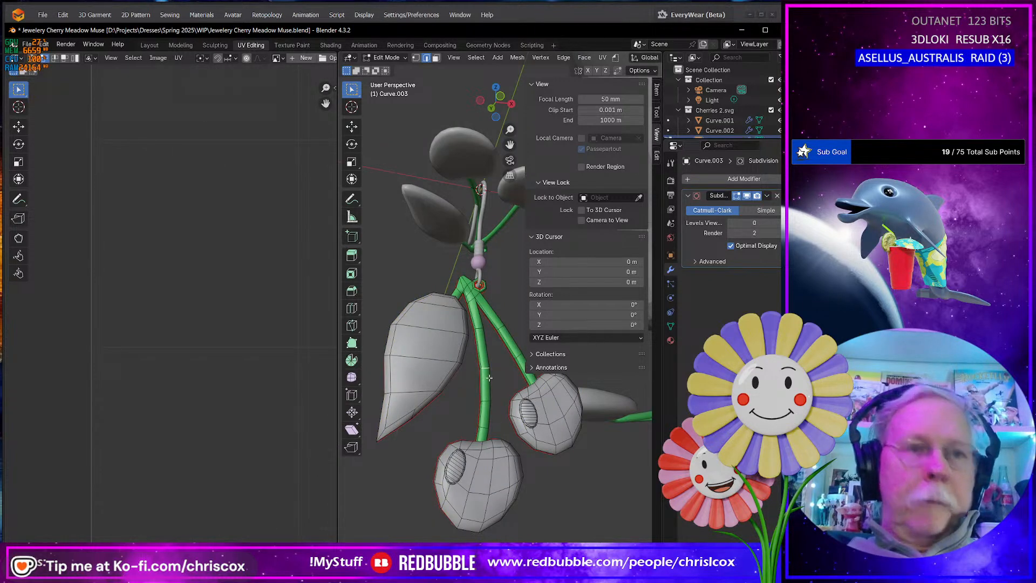
pyautogui.hotkey('alt', 'l')
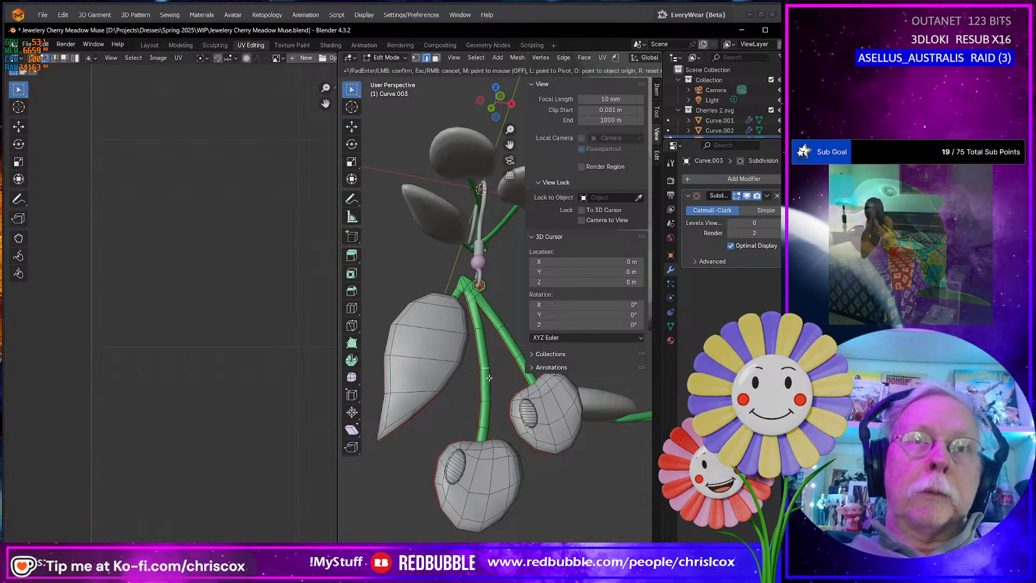
pyautogui.hotkey('ctrl', 'l')
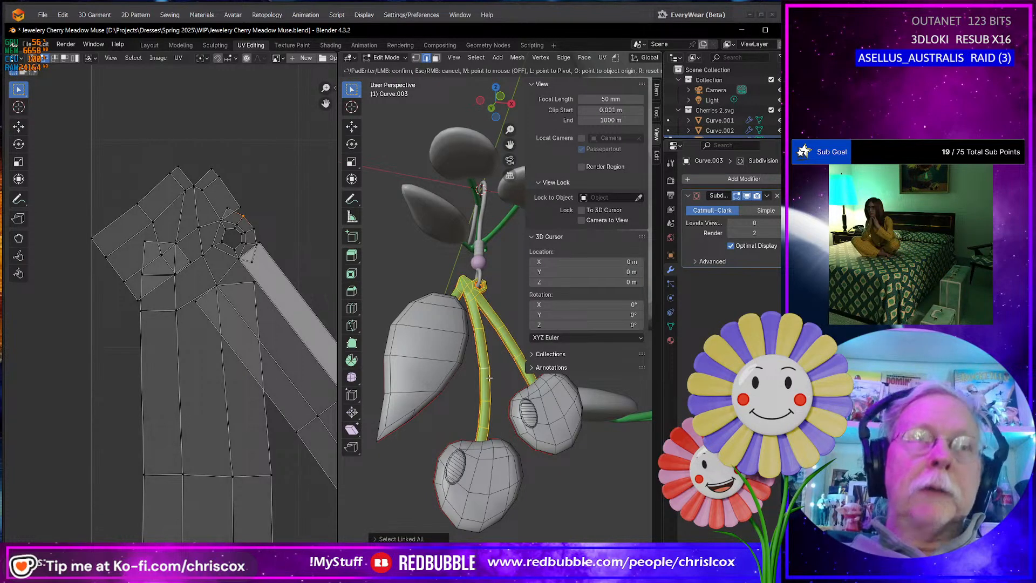
pyautogui.press('u')
pyautogui.moveTo(488, 376)
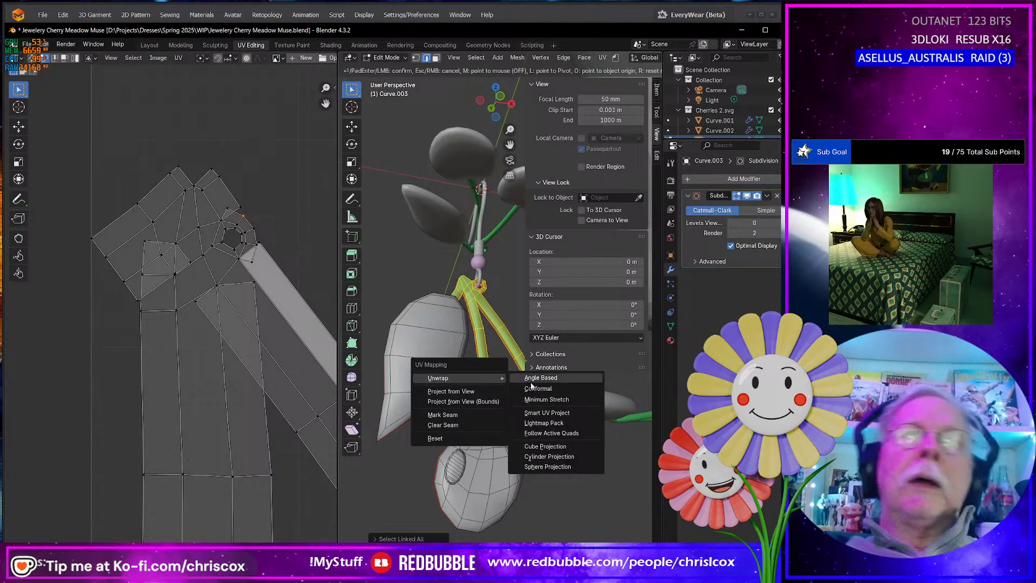
pyautogui.click(541, 412)
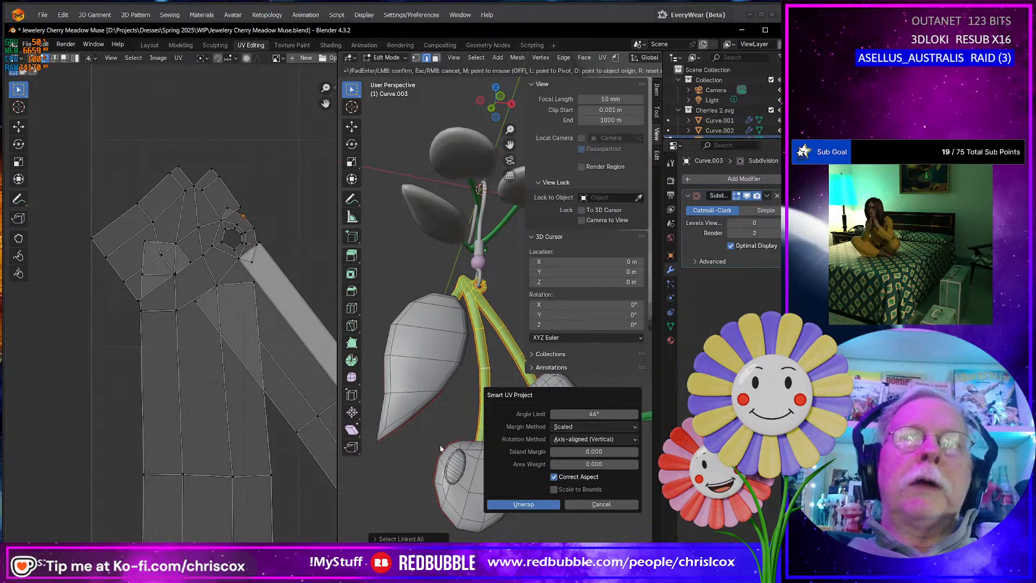
pyautogui.click(541, 506)
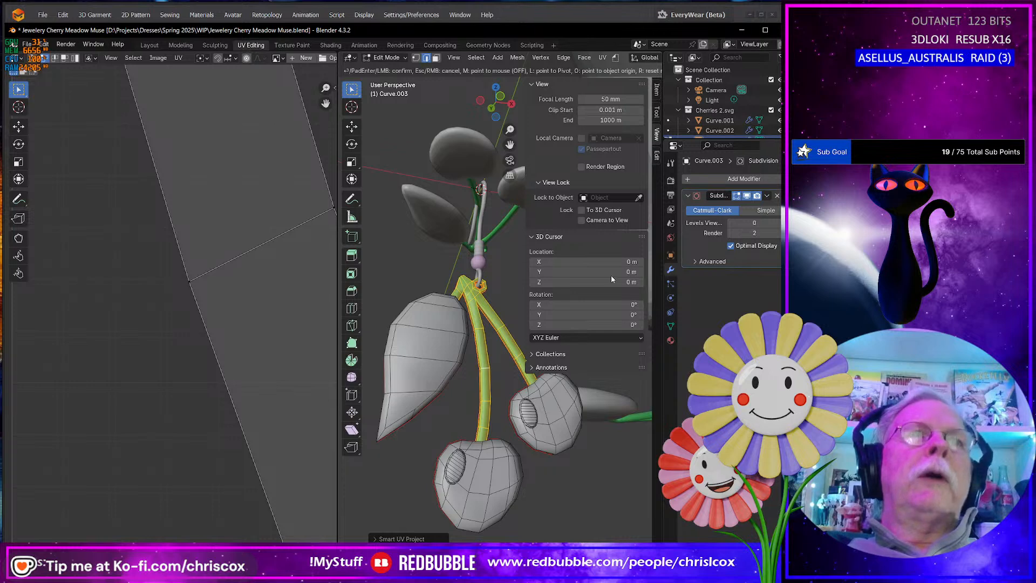
pyautogui.hotkey('alt', 'Tab')
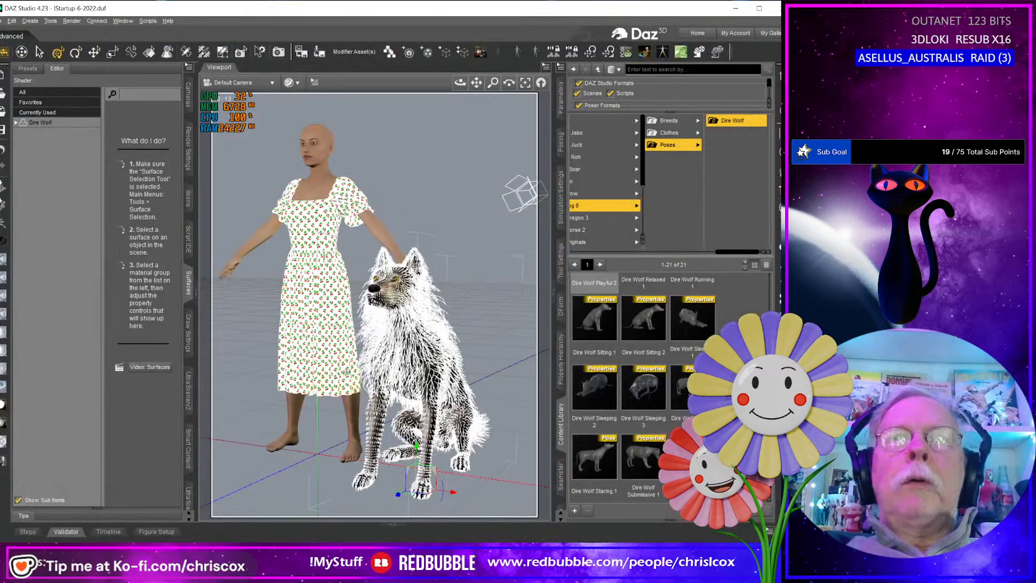
pyautogui.hotkey('alt', 'Tab')
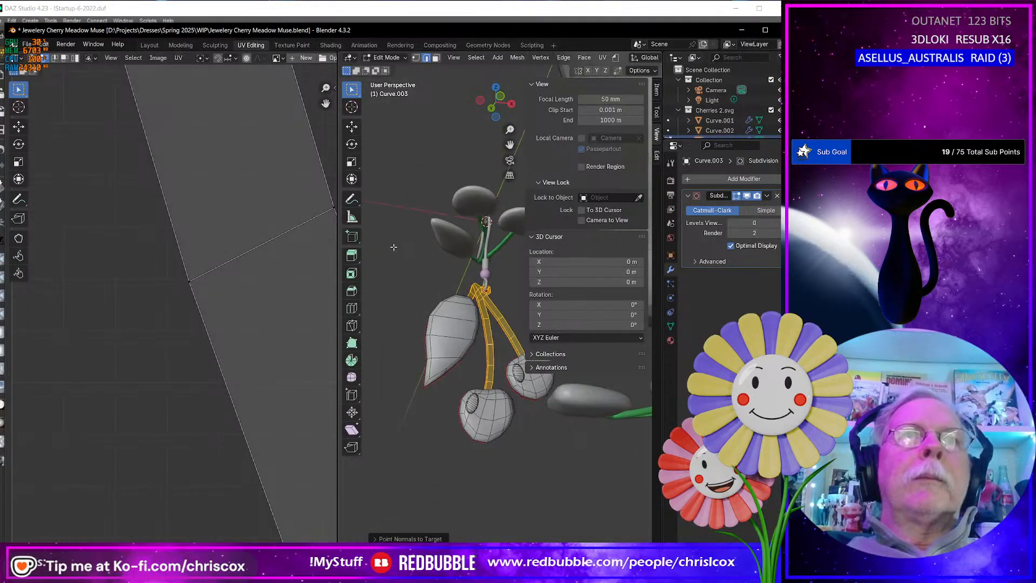
# Select all of the stem's UV islands and move them outside the UV tile, clear of the other islands' space
pyautogui.scroll(-12, 247, 302)
pyautogui.moveTo(247, 302); pyautogui.dragTo(200, 278, button='middle')
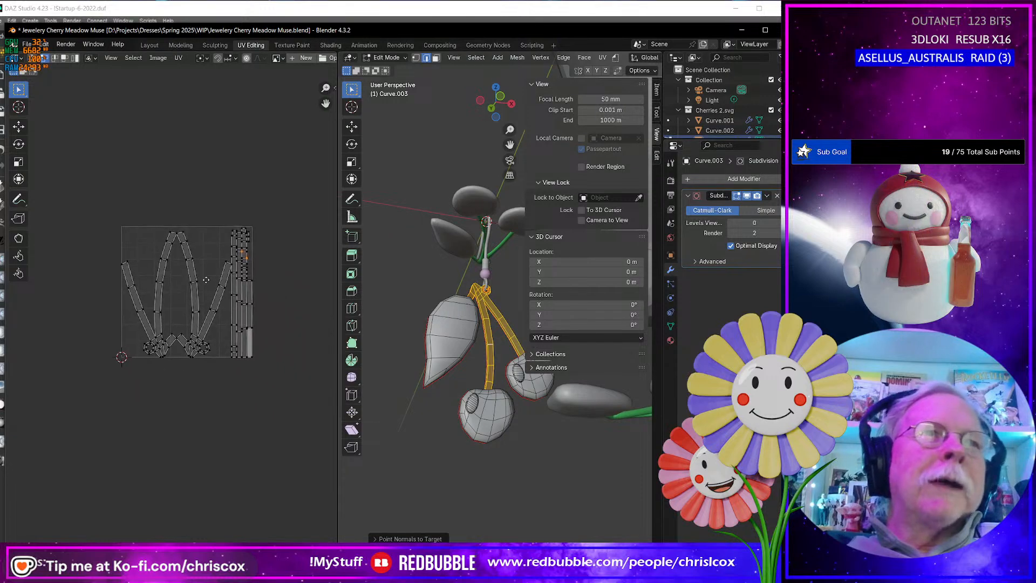
pyautogui.scroll(4, 235, 318)
pyautogui.scroll(-3, 238, 319)
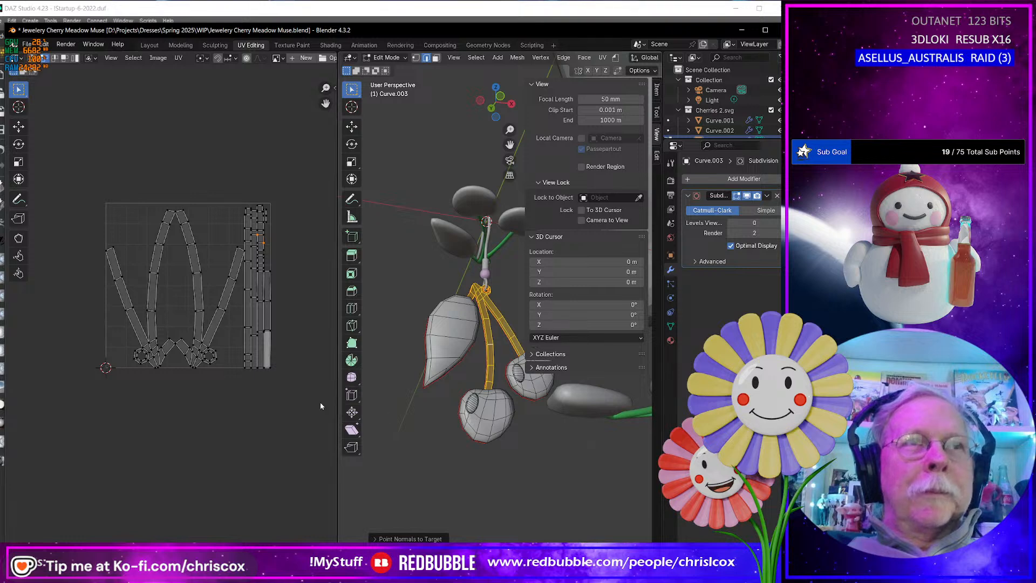
pyautogui.moveTo(307, 386); pyautogui.dragTo(89, 159)
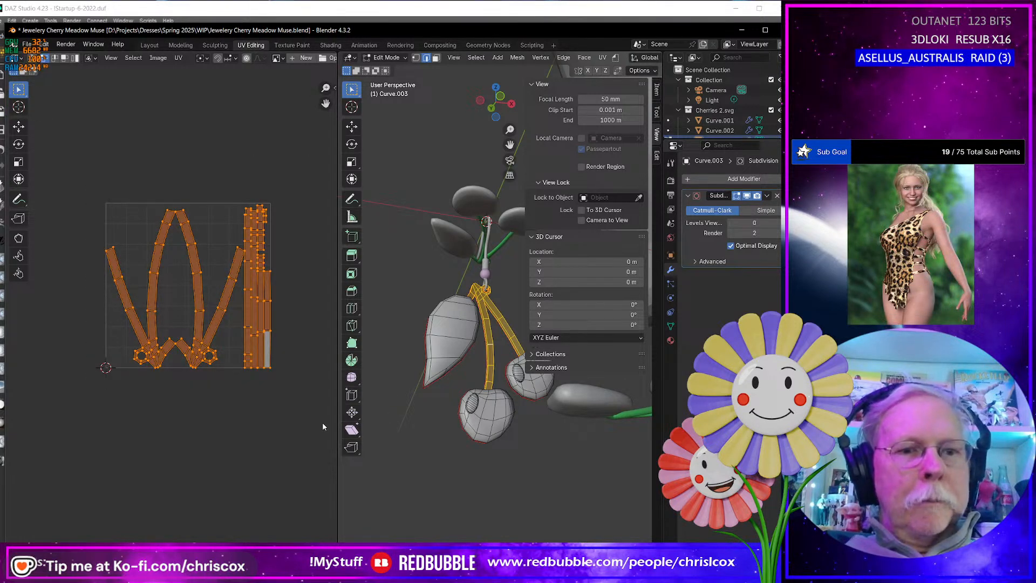
pyautogui.press('g')
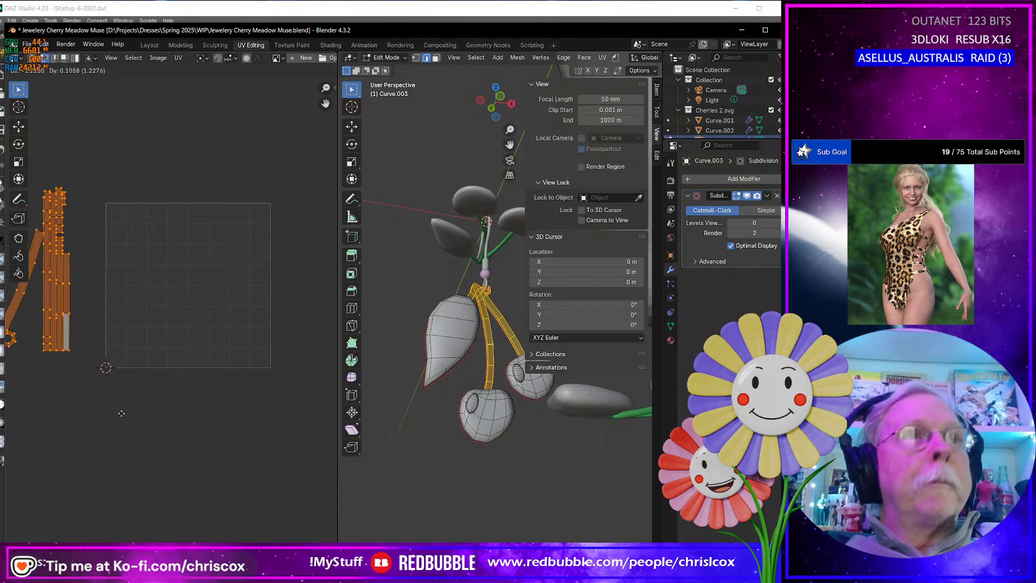
pyautogui.click(123, 425)
# Select the whole pendant mesh and use UVPackmaster3 to adjust the stem islands' texel density to the unselected islands
pyautogui.click(506, 488)
pyautogui.press('a')
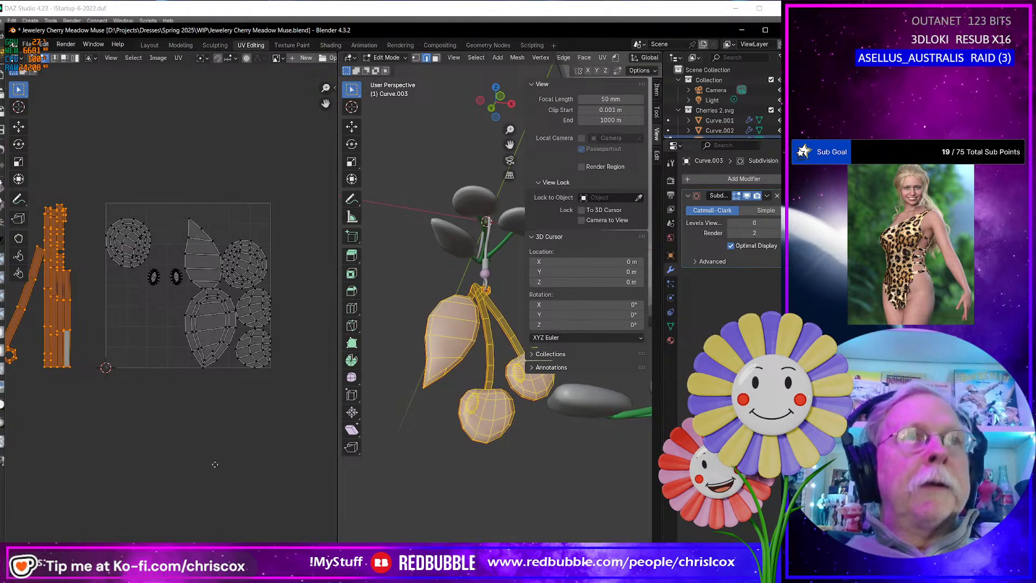
pyautogui.moveTo(215, 465); pyautogui.dragTo(302, 464, button='middle')
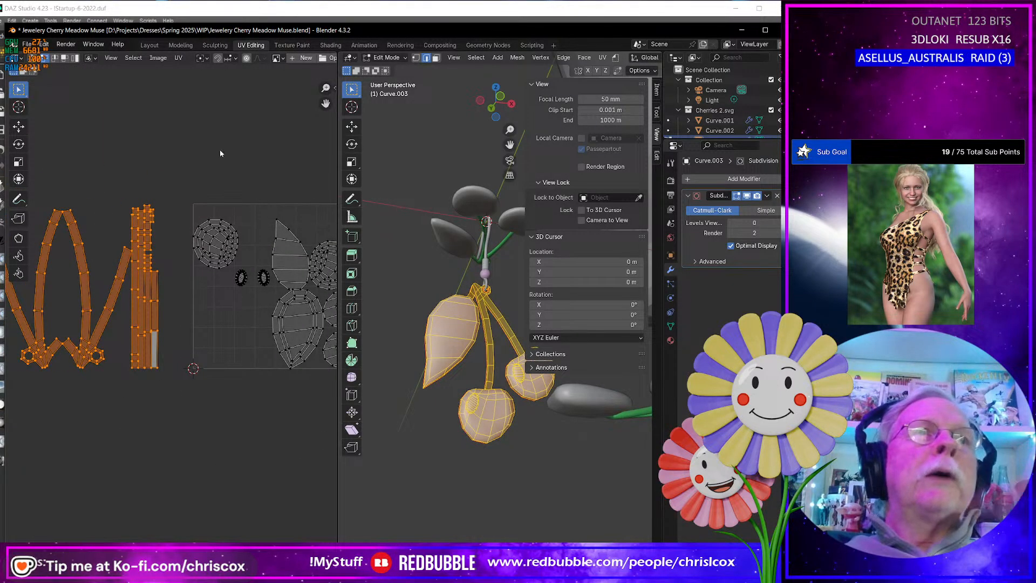
pyautogui.click(332, 88)
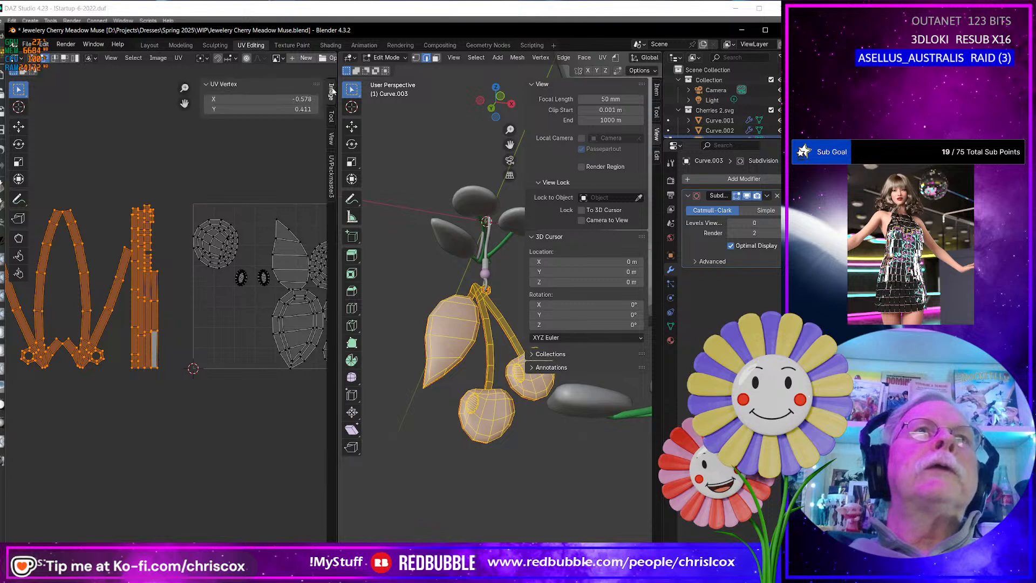
pyautogui.click(332, 189)
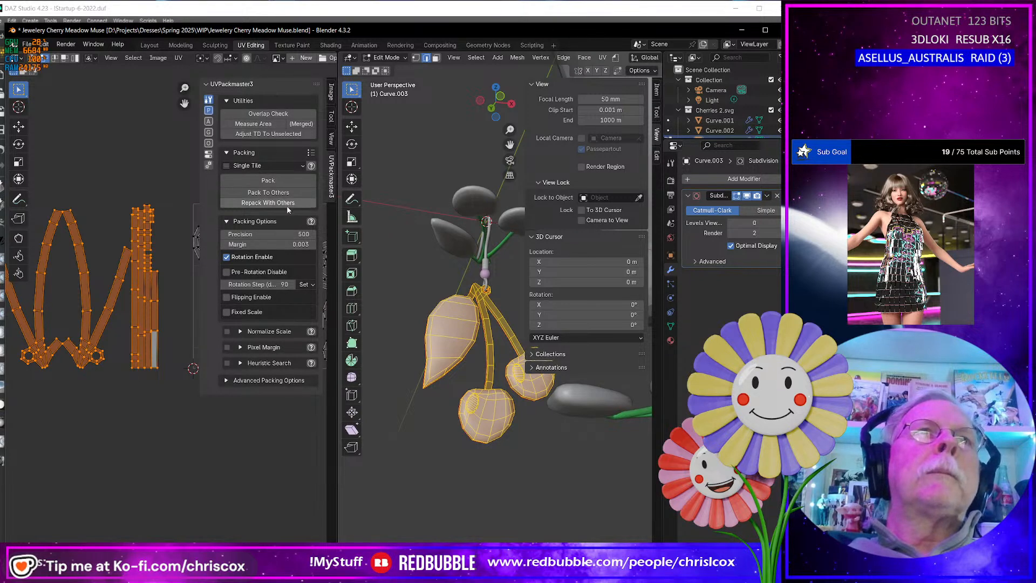
pyautogui.click(285, 135)
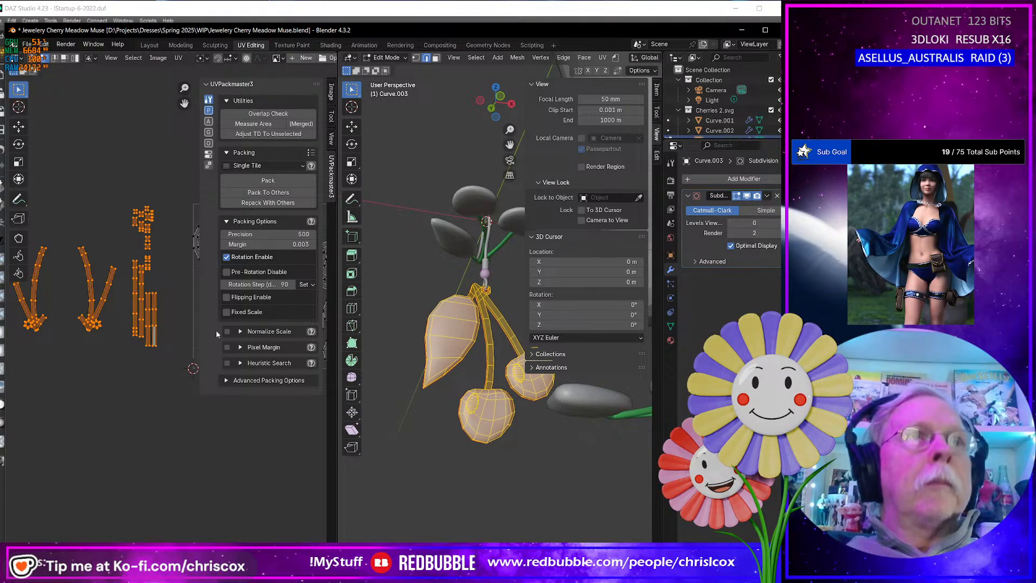
# Pack the stem islands to the others, and repack all of the pendant's UV islands together in the single tile
pyautogui.click(268, 193)
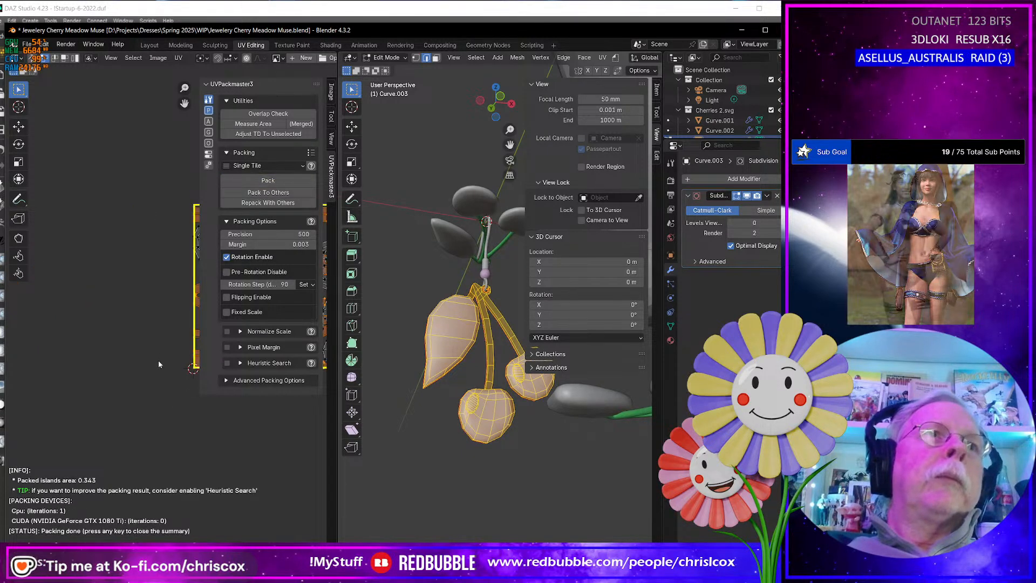
pyautogui.moveTo(160, 360); pyautogui.dragTo(86, 357, button='middle')
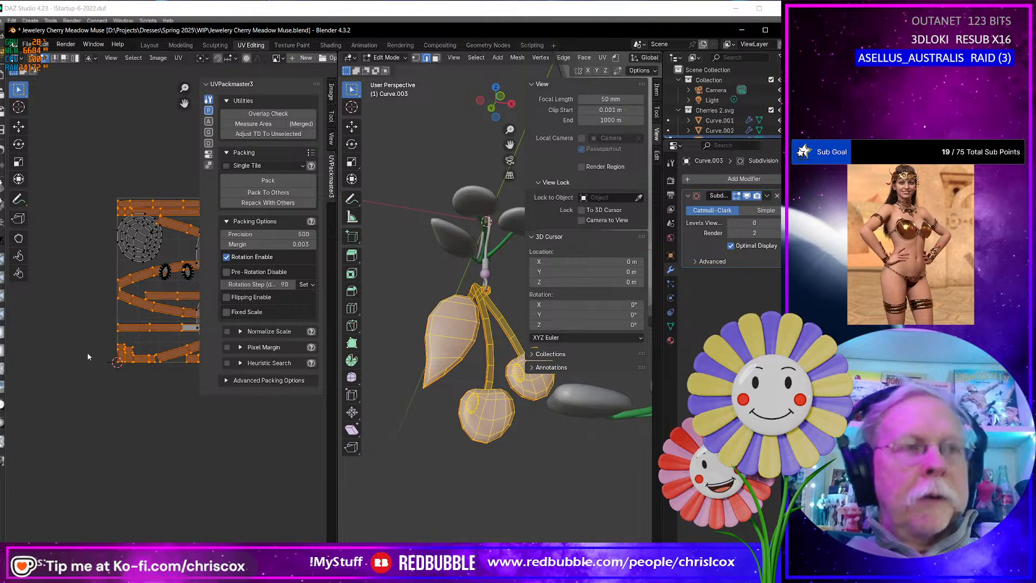
pyautogui.click(258, 195)
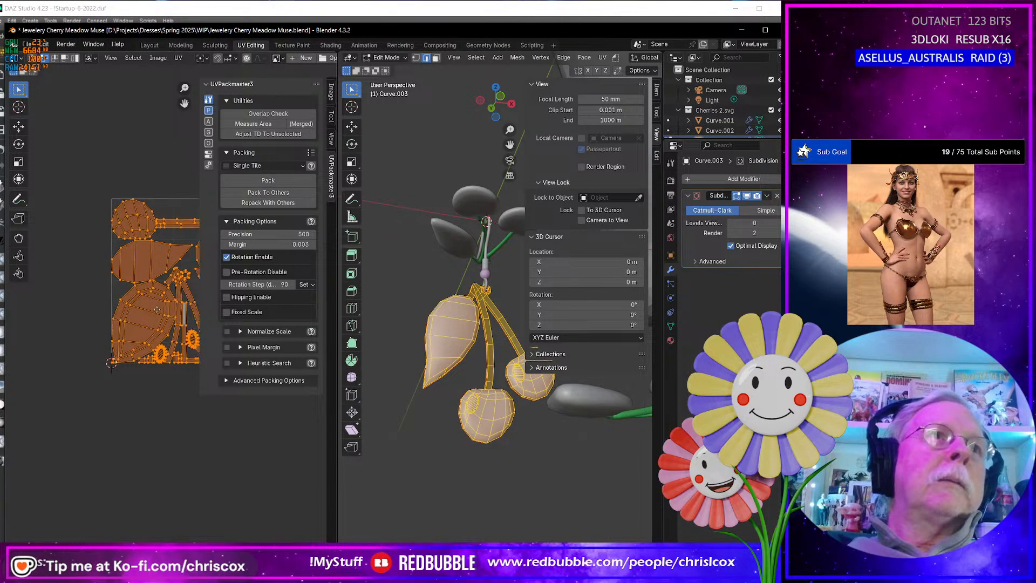
pyautogui.moveTo(156, 310); pyautogui.dragTo(70, 332, button='middle')
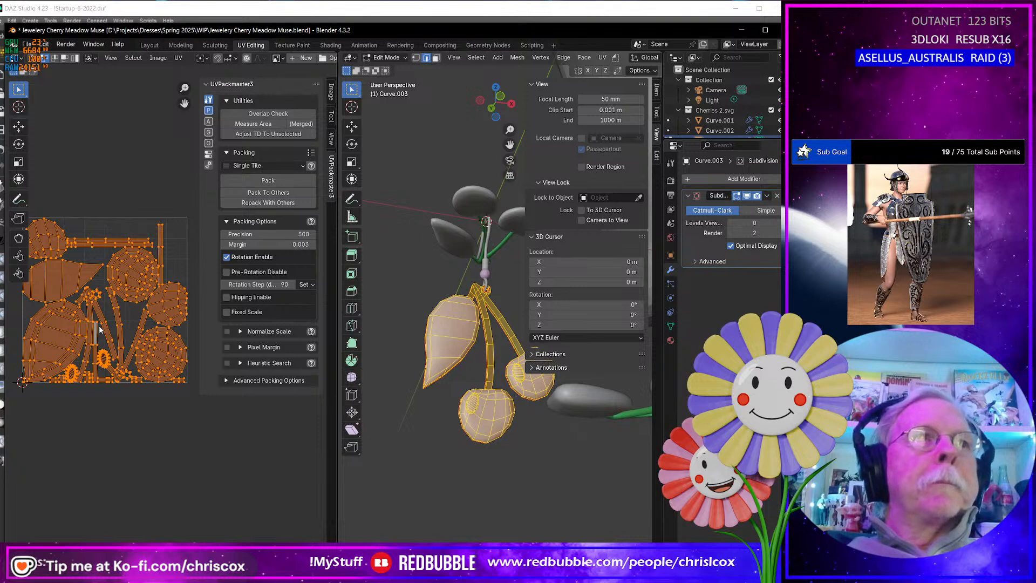
pyautogui.moveTo(98, 325); pyautogui.dragTo(146, 339, button='middle')
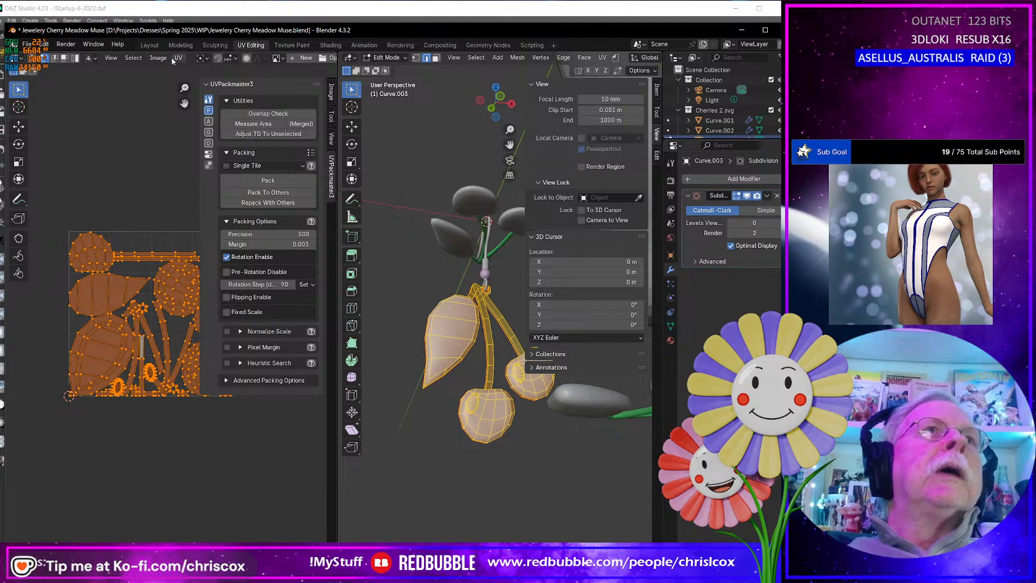
# Mark the pendant's seams from its UV islands
pyautogui.click(174, 59)
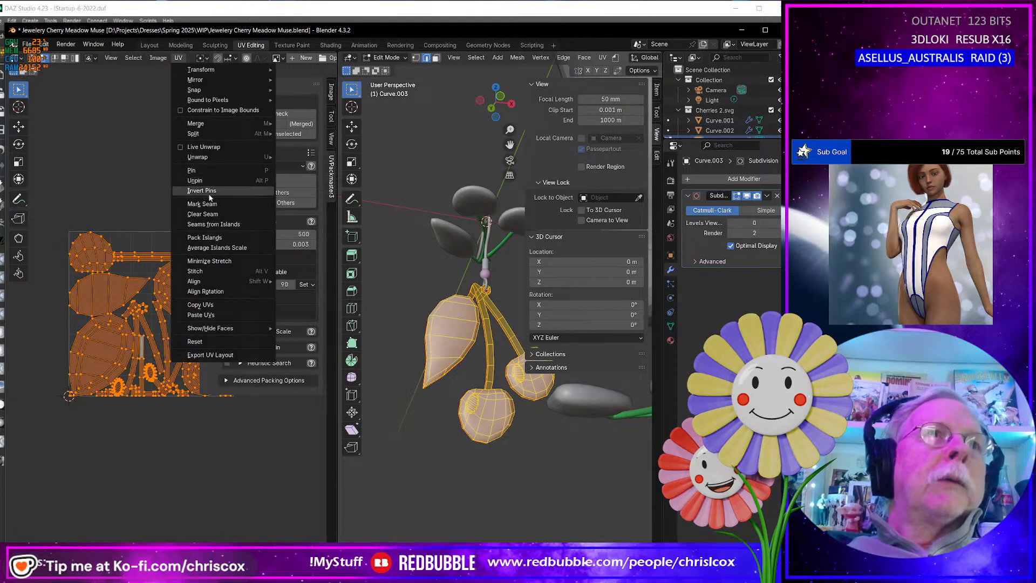
pyautogui.click(231, 224)
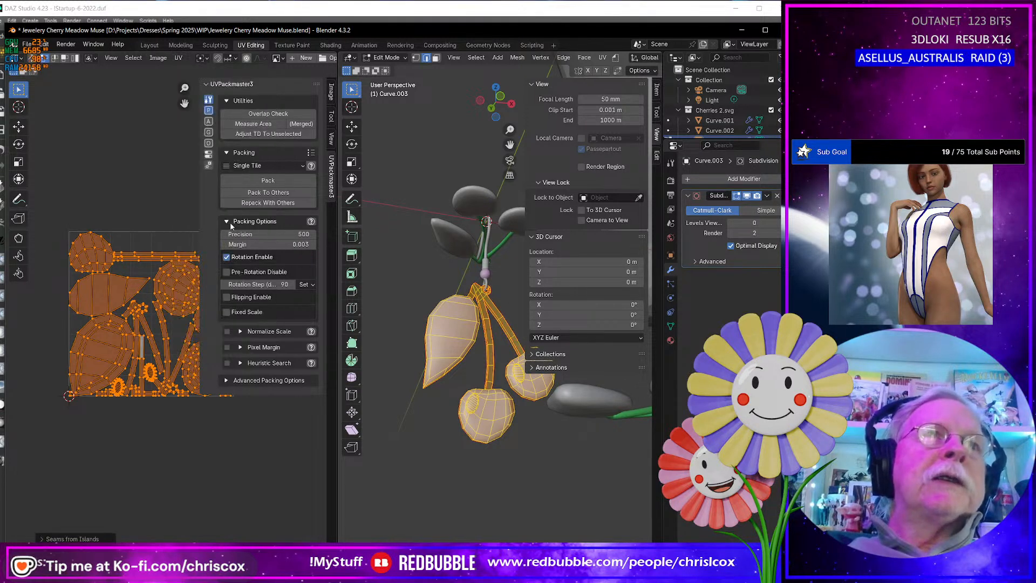
pyautogui.moveTo(475, 345)
pyautogui.mouseDown(button='middle')
pyautogui.moveTo(437, 320)
pyautogui.moveTo(413, 331)
pyautogui.mouseUp(button='middle')
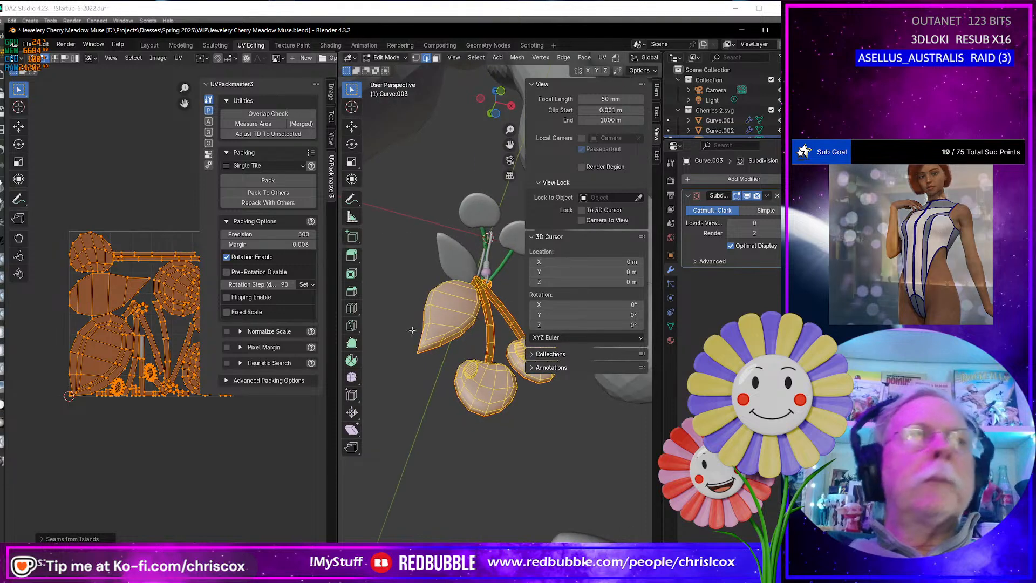
# Return to the Layout workspace and duplicate the cherry pendant, leaving the copy offset about 0.00025 m in X
pyautogui.click(150, 46)
pyautogui.scroll(3, 392, 253)
pyautogui.scroll(-8, 392, 254)
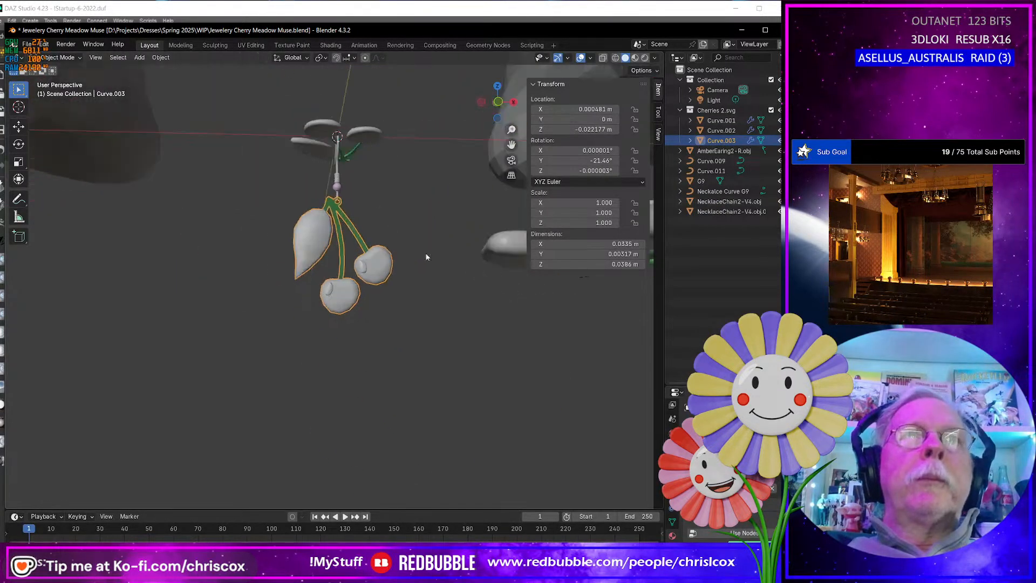
pyautogui.moveTo(427, 257)
pyautogui.mouseDown(button='middle')
pyautogui.moveTo(316, 263)
pyautogui.moveTo(377, 275)
pyautogui.moveTo(408, 256)
pyautogui.mouseUp(button='middle')
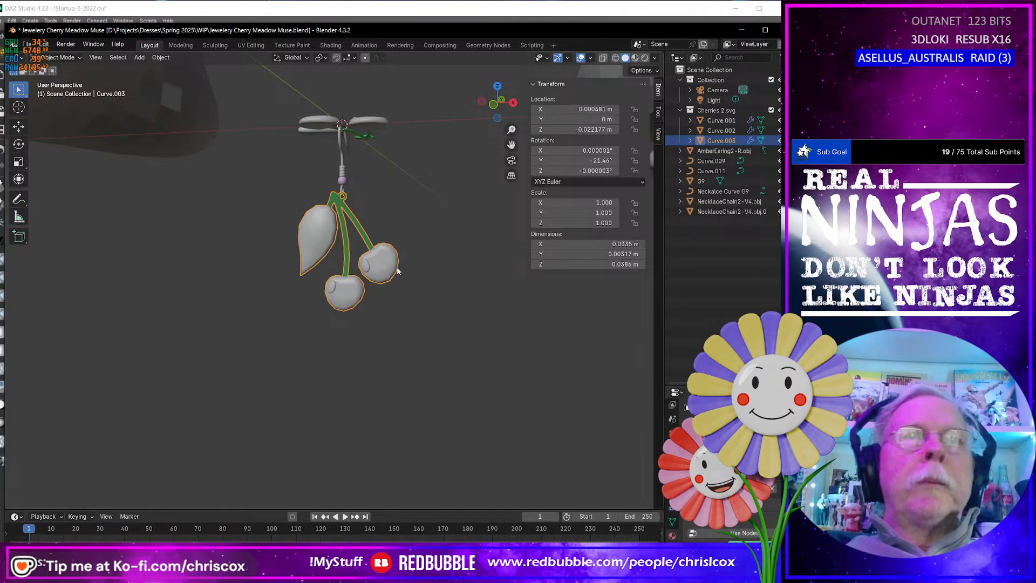
pyautogui.hotkey('shift', 'd')
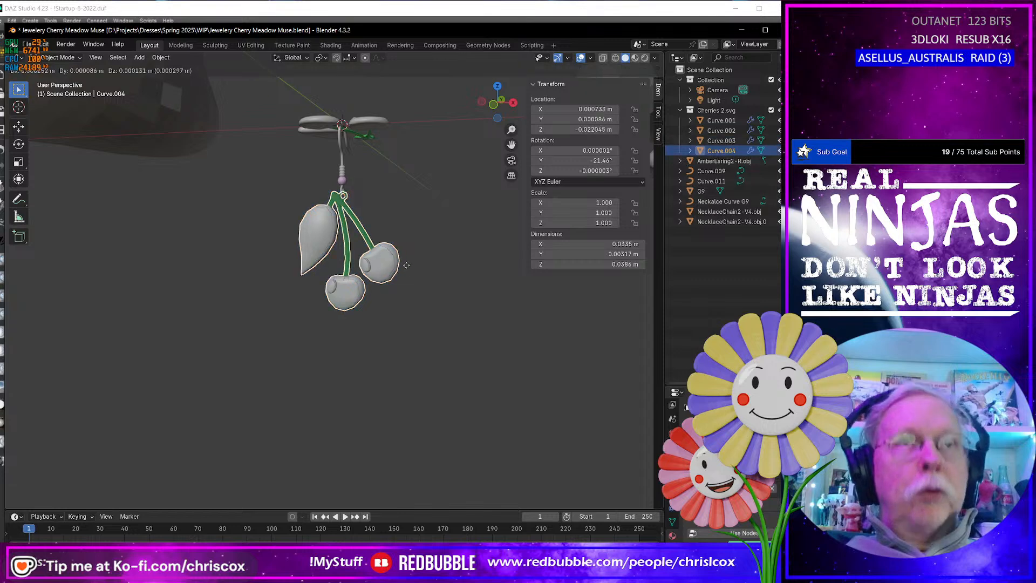
pyautogui.click(407, 268)
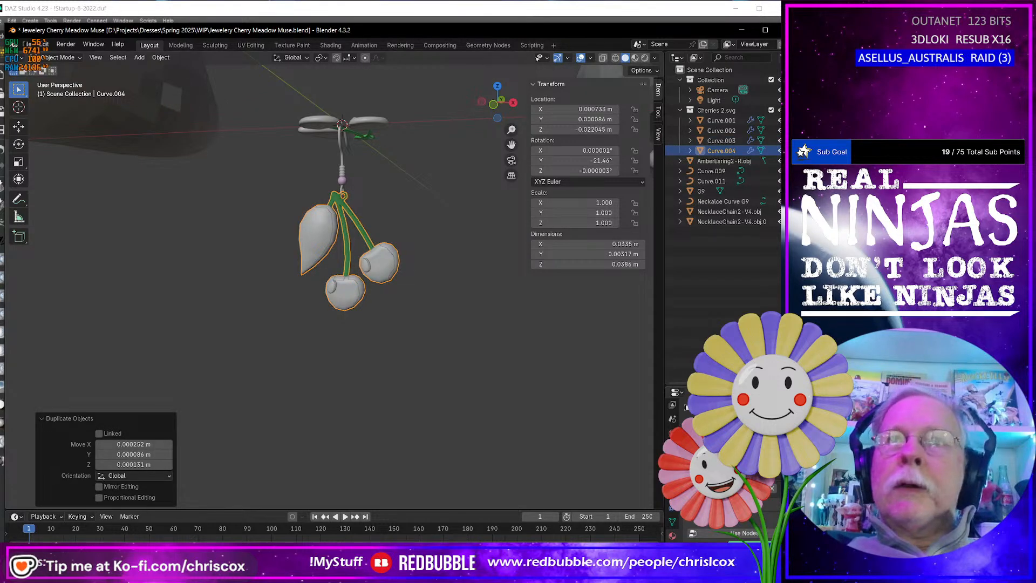
# Enlarge the properties area and raise the viewport level of the duplicated pendant's Subdivision modifier
pyautogui.moveTo(730, 387); pyautogui.dragTo(730, 250)
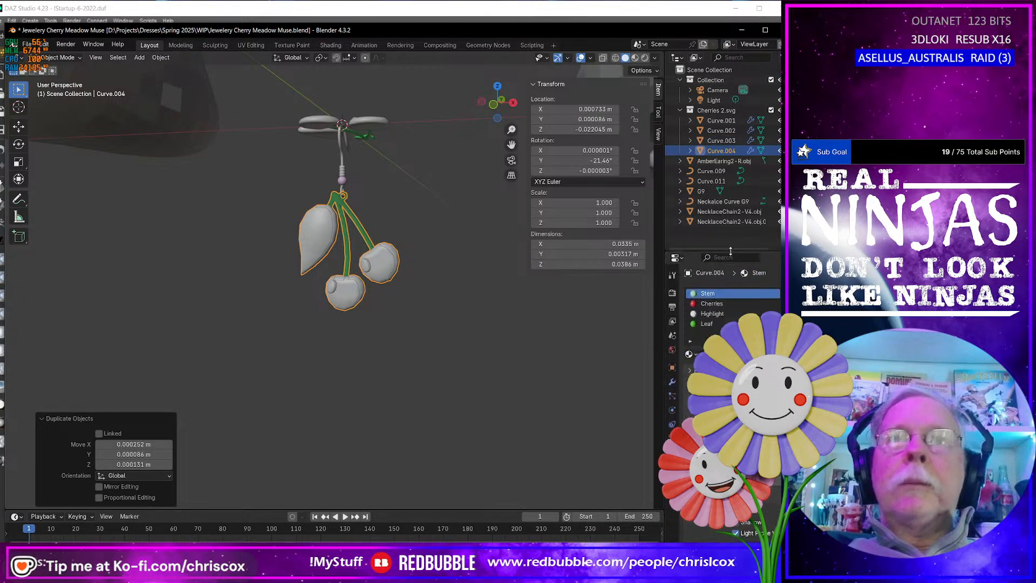
pyautogui.click(672, 382)
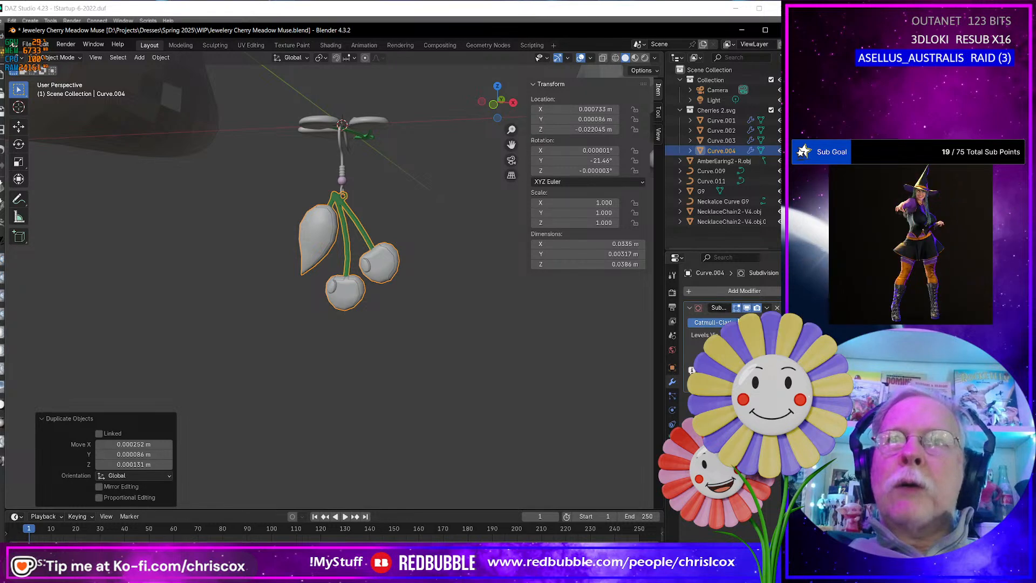
pyautogui.click(776, 335)
pyautogui.moveTo(462, 373); pyautogui.dragTo(471, 379, button='middle')
pyautogui.click(693, 351)
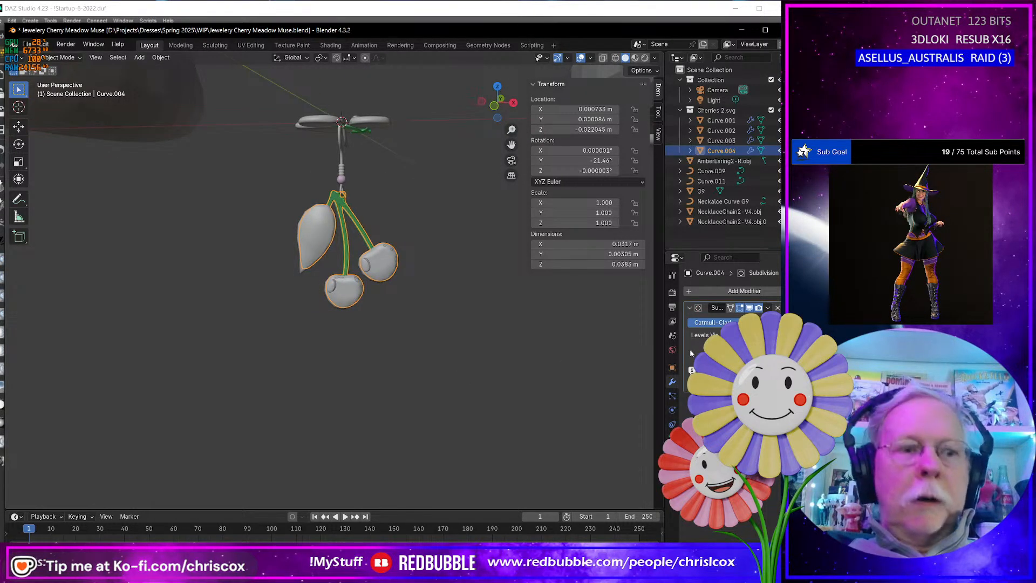
# Apply the duplicated pendant's Subdivision modifier and duplicate the AmberEaring2-R.obj earring hook in place
pyautogui.hotkey('ctrl', 'a')
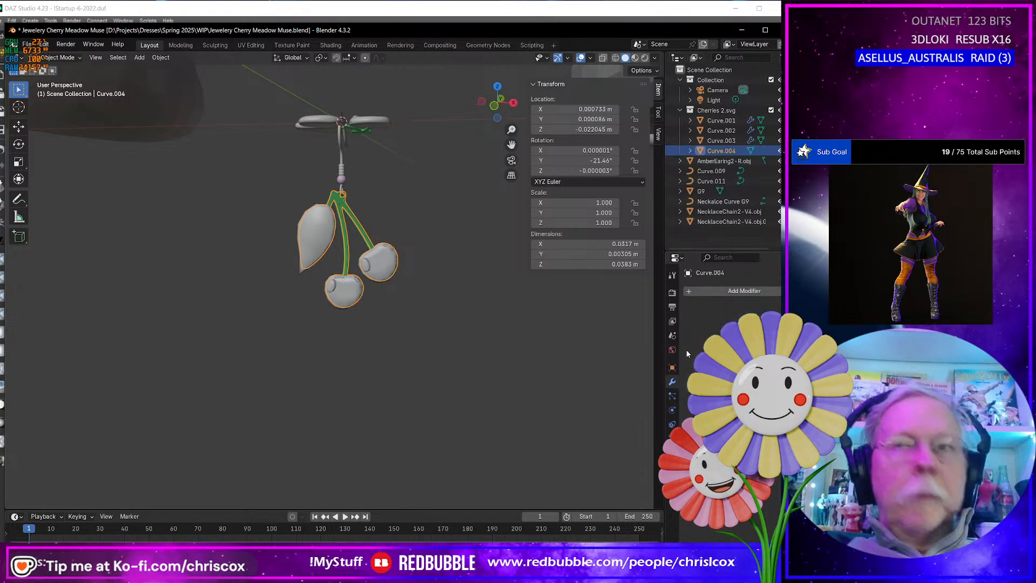
pyautogui.click(341, 176)
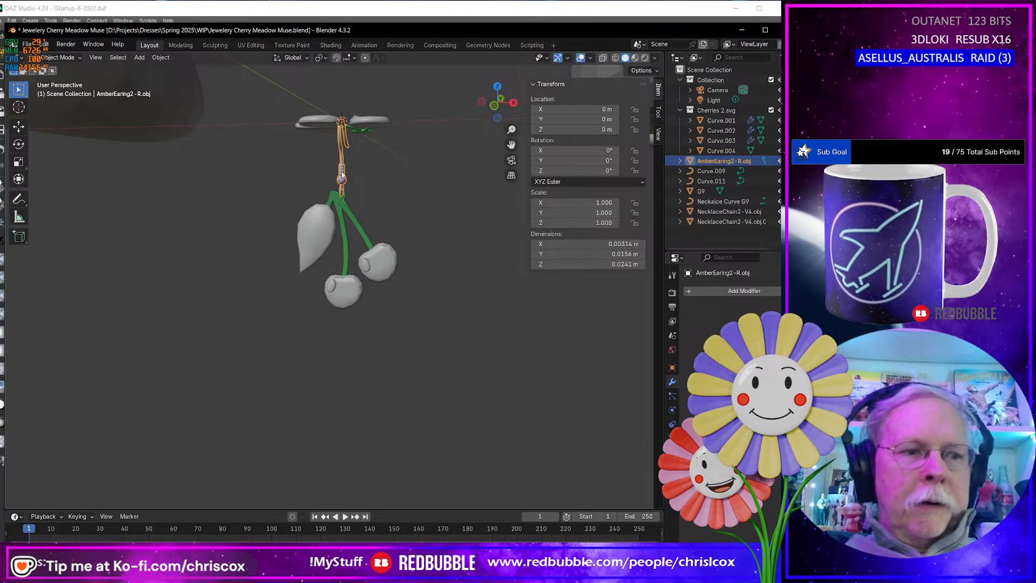
pyautogui.hotkey('shift', 'd')
pyautogui.press('Escape')
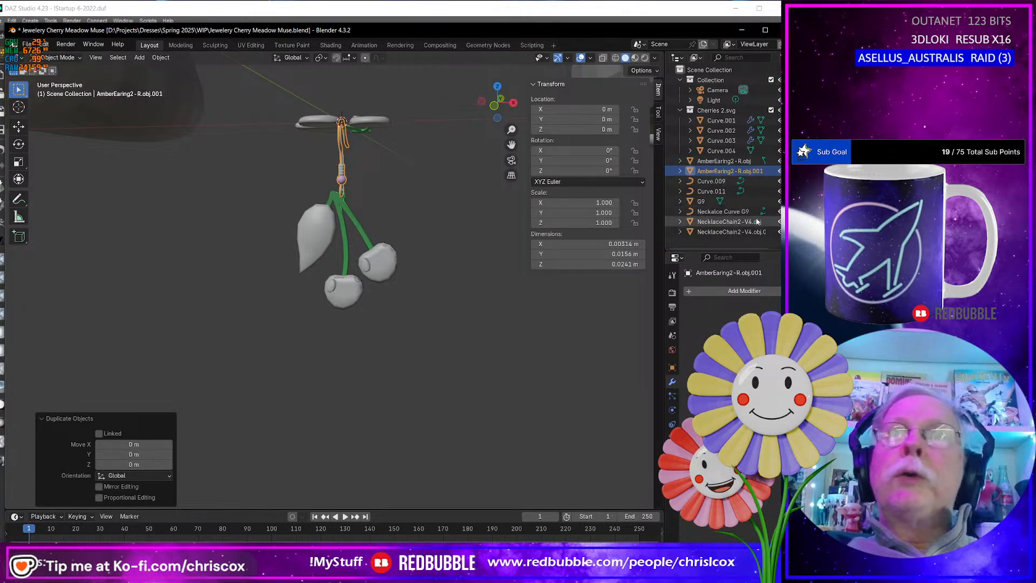
# Join the hook copy into the duplicated cherry pendant and rename the combined object Cheery Earing
pyautogui.keyDown('ctrl'); pyautogui.click(736, 151); pyautogui.keyUp('ctrl')
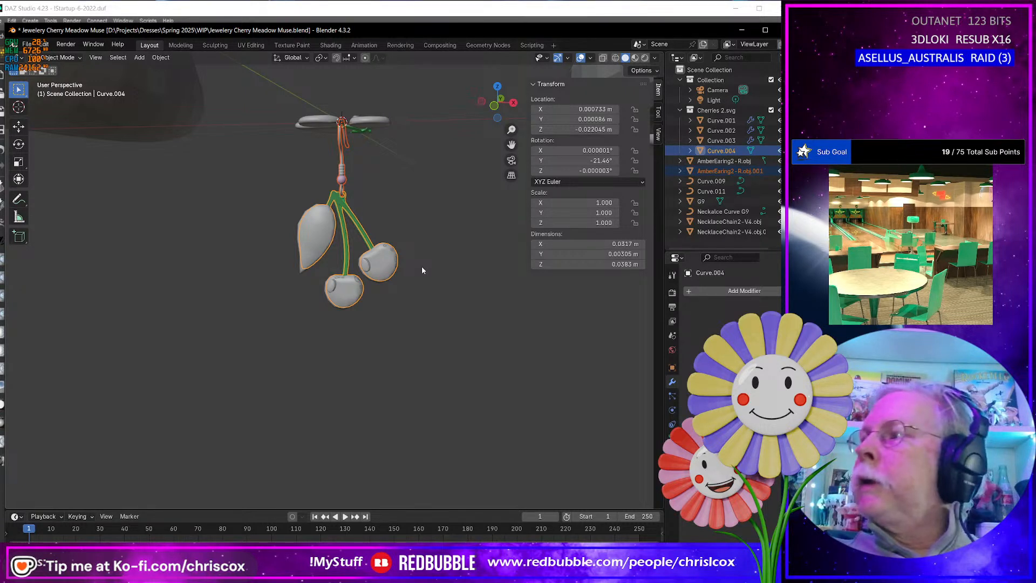
pyautogui.hotkey('ctrl', 'j')
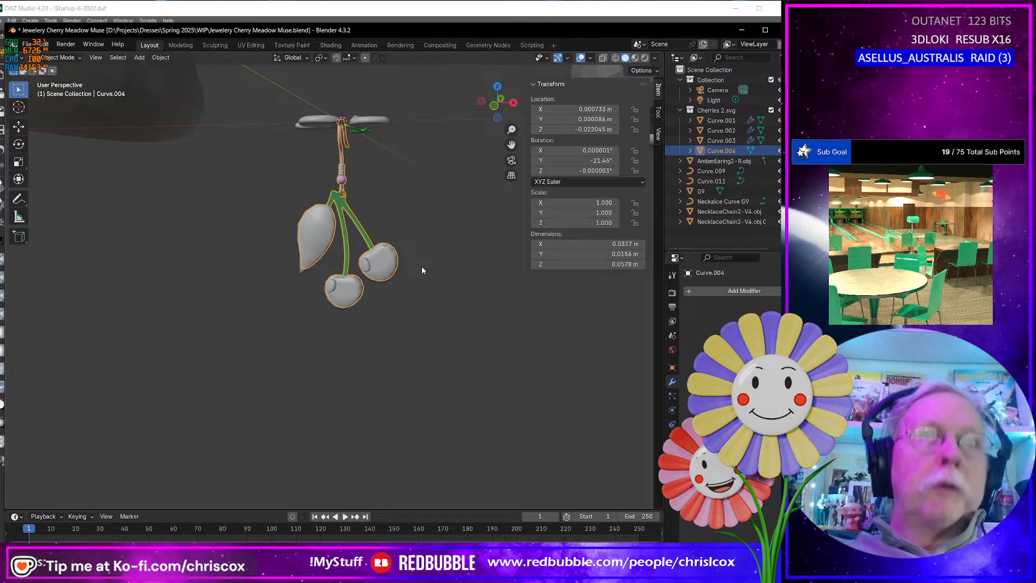
pyautogui.doubleClick(721, 150)
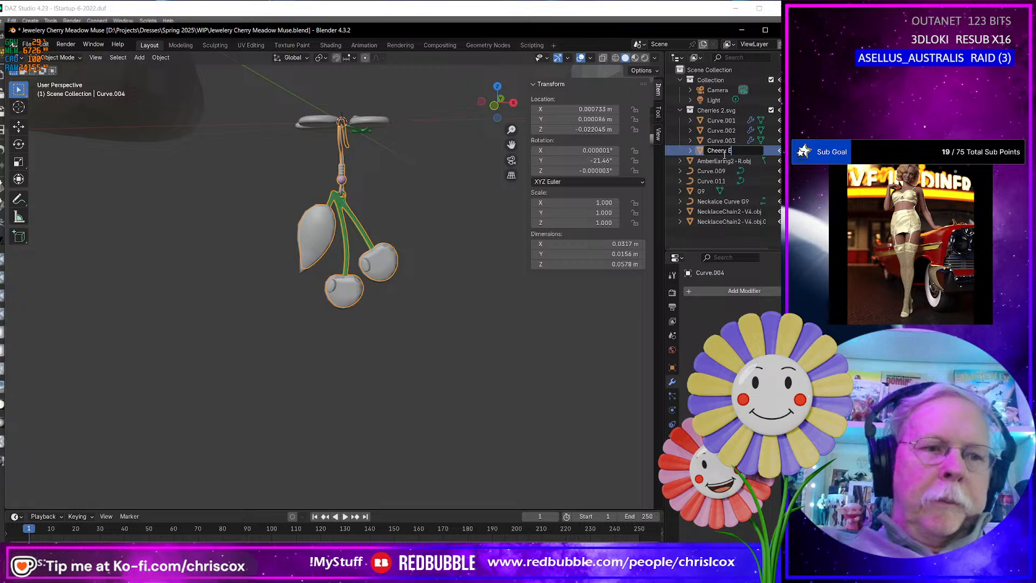
pyautogui.write('Cheery Earing')
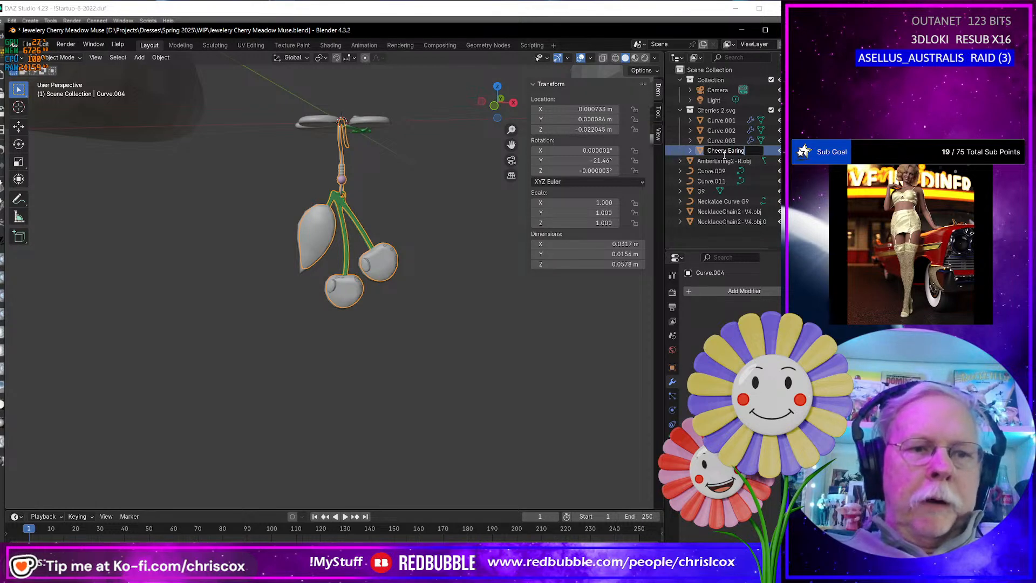
pyautogui.press('Return')
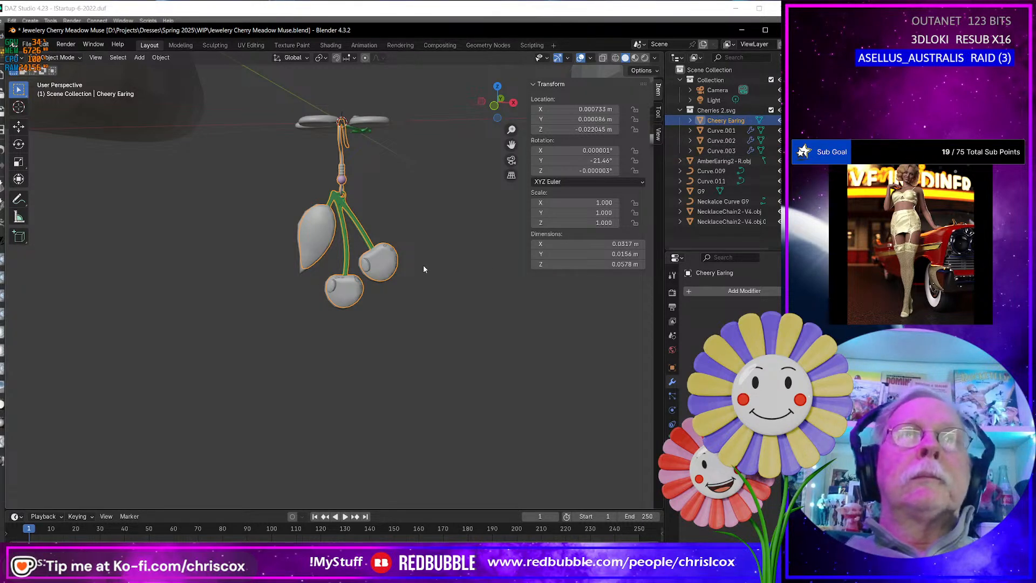
# In front view, move the cherry earring up beside the figure's right upper arm, about -0.361 m in X and 1.286 m in Z
pyautogui.scroll(-3, 423, 268)
pyautogui.moveTo(424, 269); pyautogui.dragTo(403, 301, button='middle')
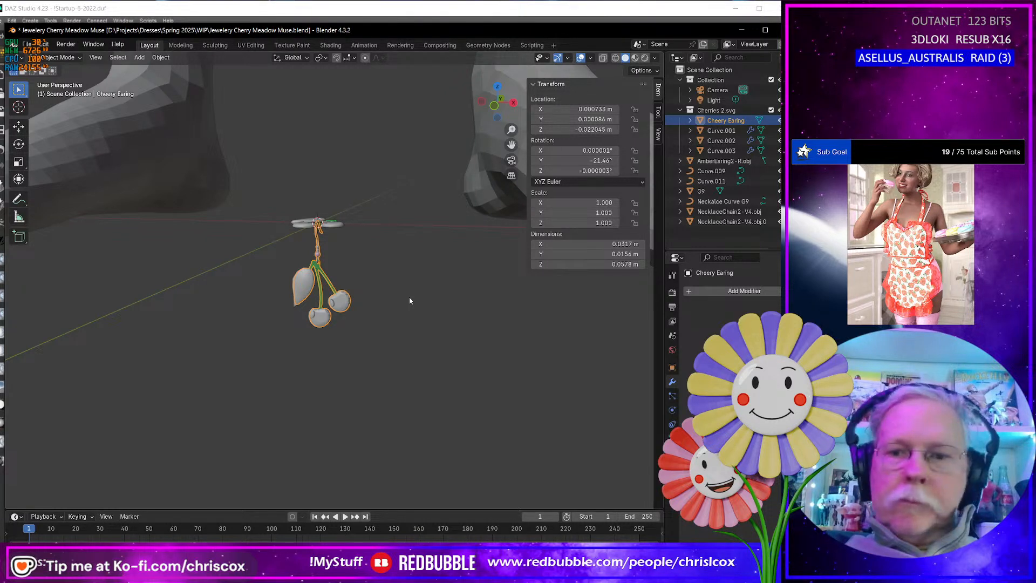
pyautogui.press('KP_1')
pyautogui.scroll(4, 394, 313)
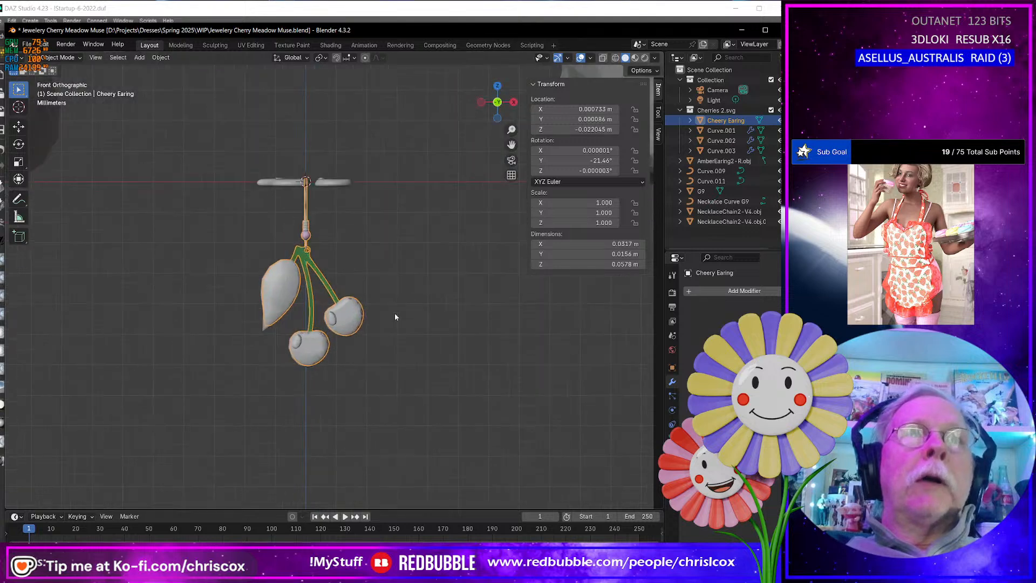
pyautogui.scroll(-10, 395, 317)
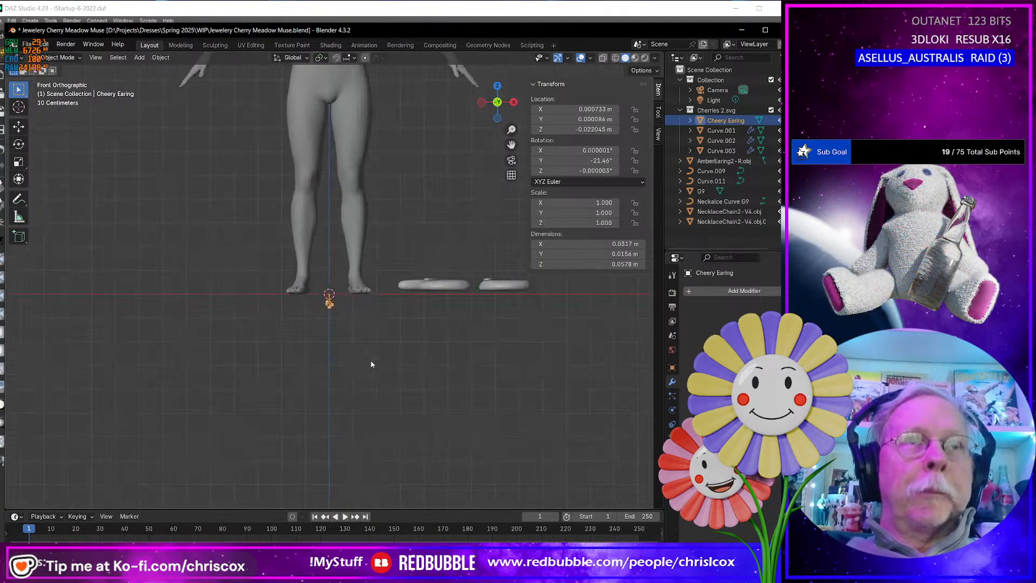
pyautogui.keyDown('shift'); pyautogui.moveTo(360, 322); pyautogui.dragTo(361, 414, button='middle'); pyautogui.keyUp('shift')
pyautogui.press('g')
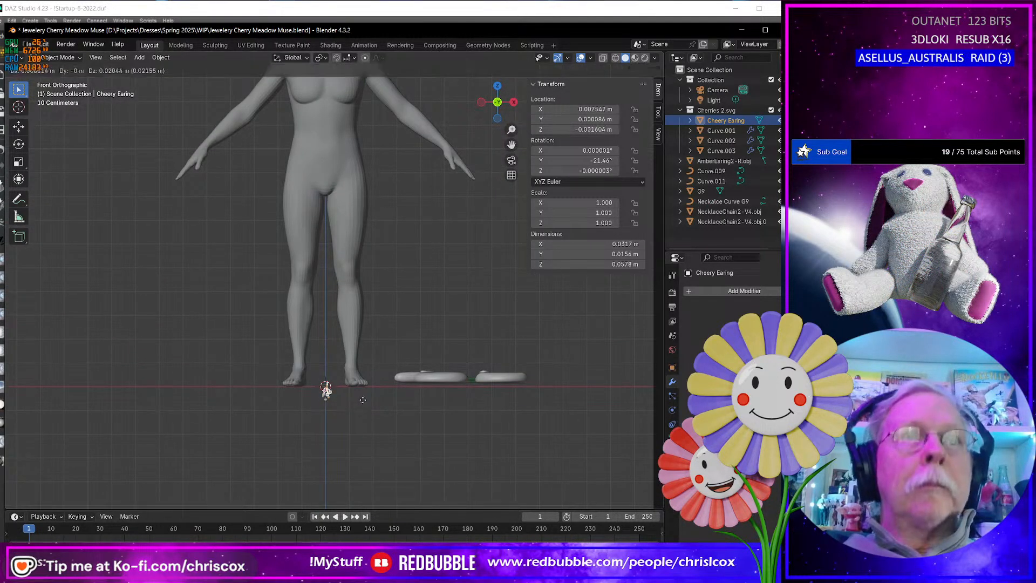
pyautogui.click(273, 98)
# Move the cherry earring to the figure's right ear, about 0.290 m in X and 0.261 m in Z
pyautogui.keyDown('shift'); pyautogui.moveTo(281, 110); pyautogui.dragTo(303, 182, button='middle'); pyautogui.keyUp('shift')
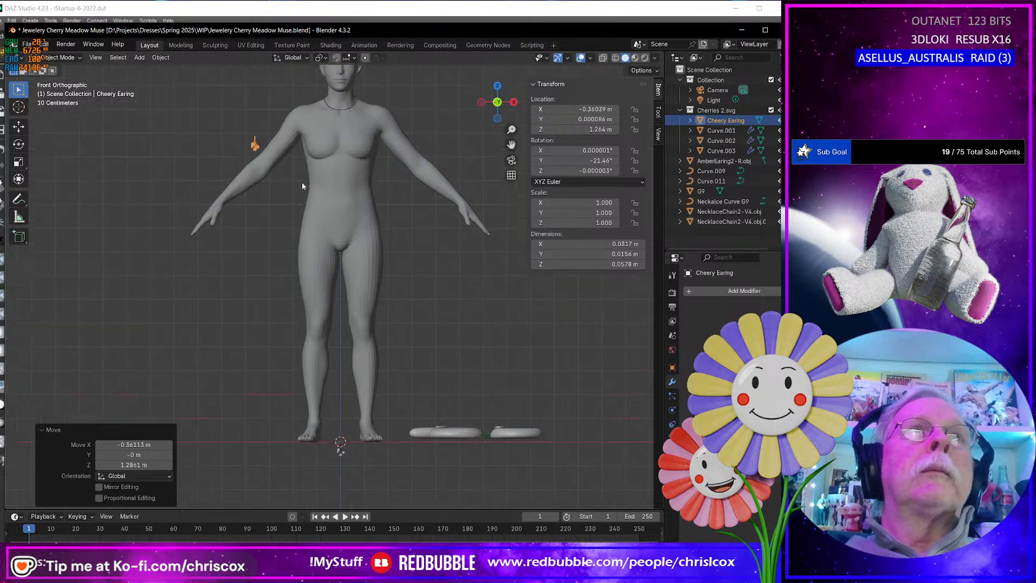
pyautogui.scroll(4, 299, 276)
pyautogui.scroll(2, 299, 279)
pyautogui.keyDown('shift'); pyautogui.moveTo(276, 303); pyautogui.dragTo(287, 317, button='middle'); pyautogui.keyUp('shift')
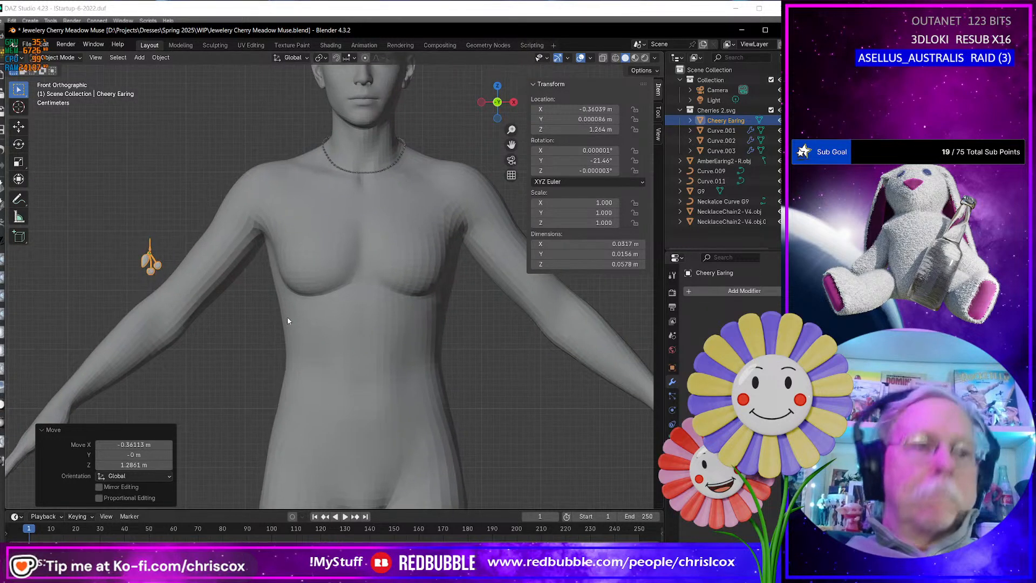
pyautogui.press('g')
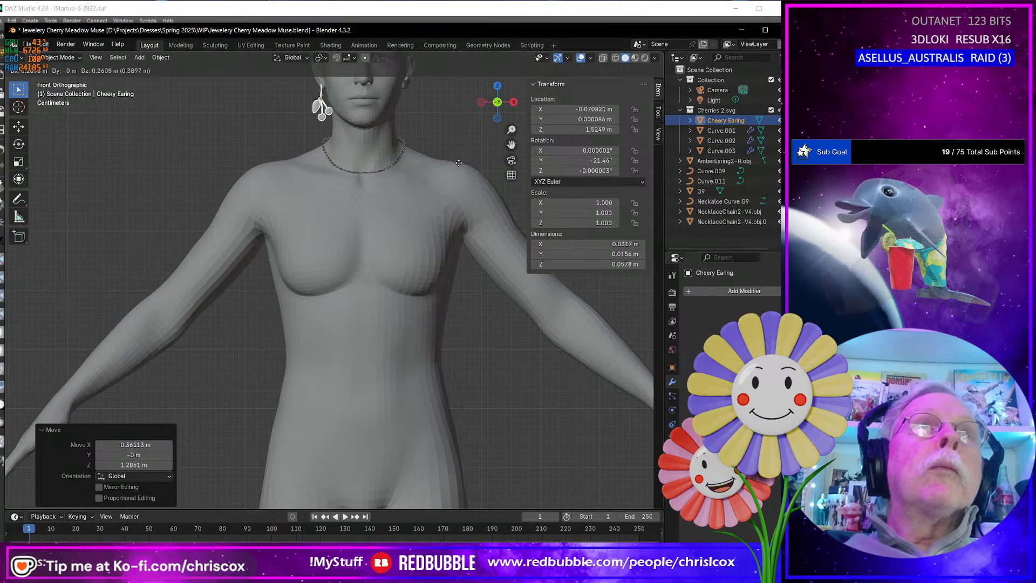
pyautogui.click(459, 166)
# Rotate the cherry earring about -66.8° around the global Z axis at the figure's earlobe
pyautogui.moveTo(408, 202); pyautogui.dragTo(429, 443, button='middle')
pyautogui.scroll(-5, 369, 168)
pyautogui.scroll(5, 370, 167)
pyautogui.scroll(3, 369, 171)
pyautogui.scroll(3, 429, 443)
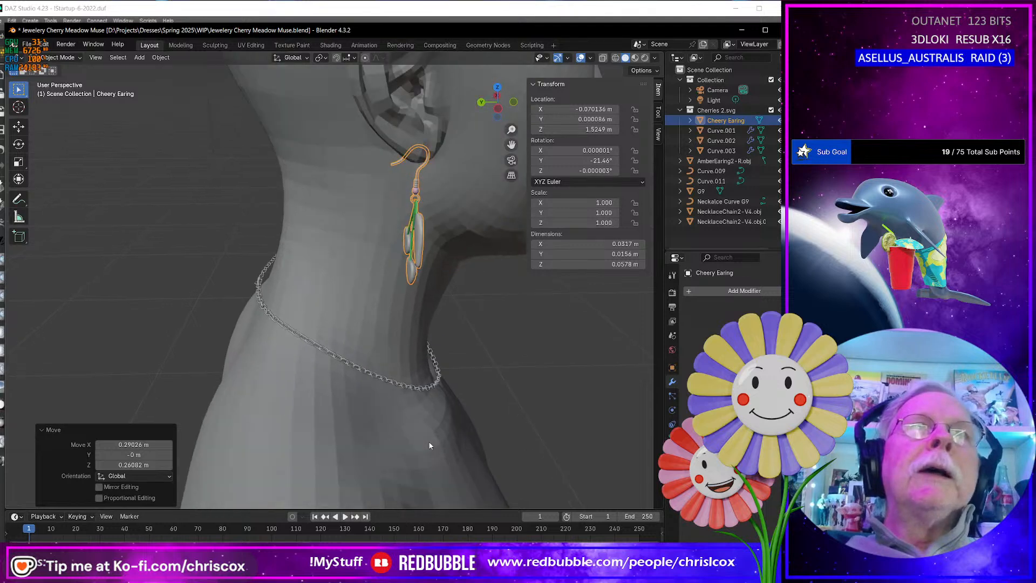
pyautogui.keyDown('shift'); pyautogui.moveTo(435, 381); pyautogui.dragTo(403, 419, button='middle'); pyautogui.keyUp('shift')
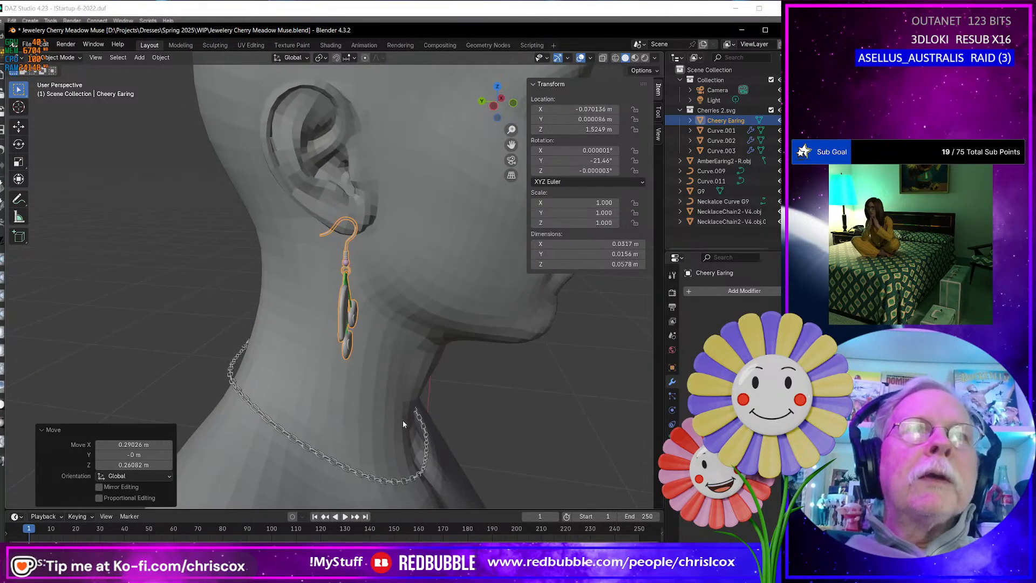
pyautogui.scroll(5, 403, 419)
pyautogui.click(374, 398)
pyautogui.keyDown('shift'); pyautogui.moveTo(402, 319); pyautogui.dragTo(391, 415, button='middle'); pyautogui.keyUp('shift')
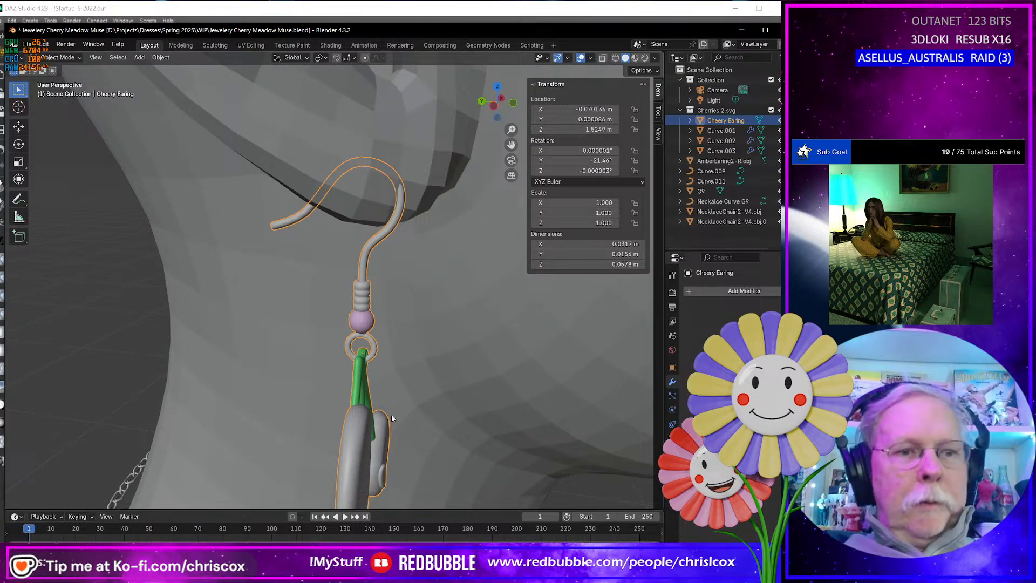
pyautogui.press('r')
pyautogui.press('z')
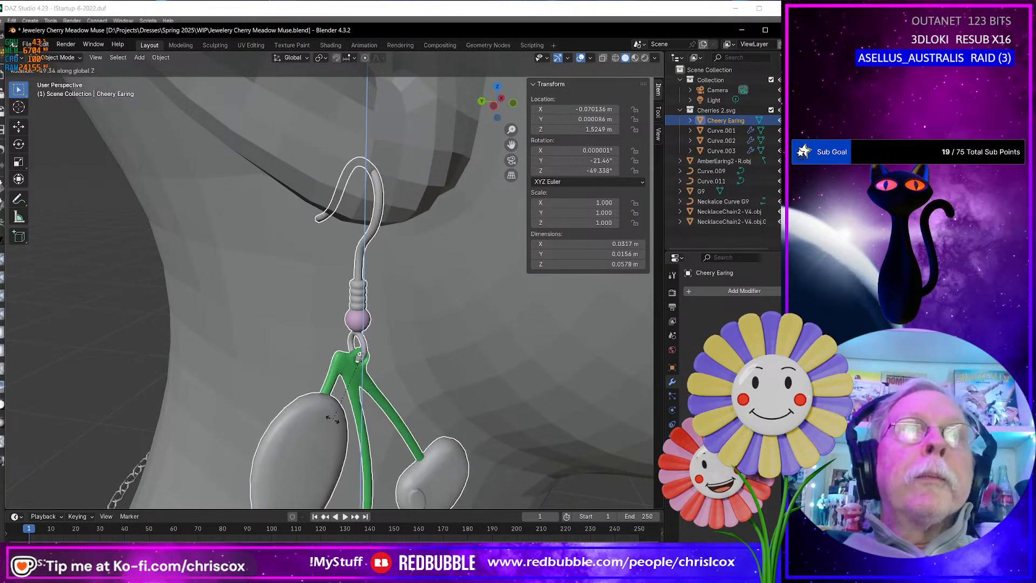
pyautogui.click(300, 413)
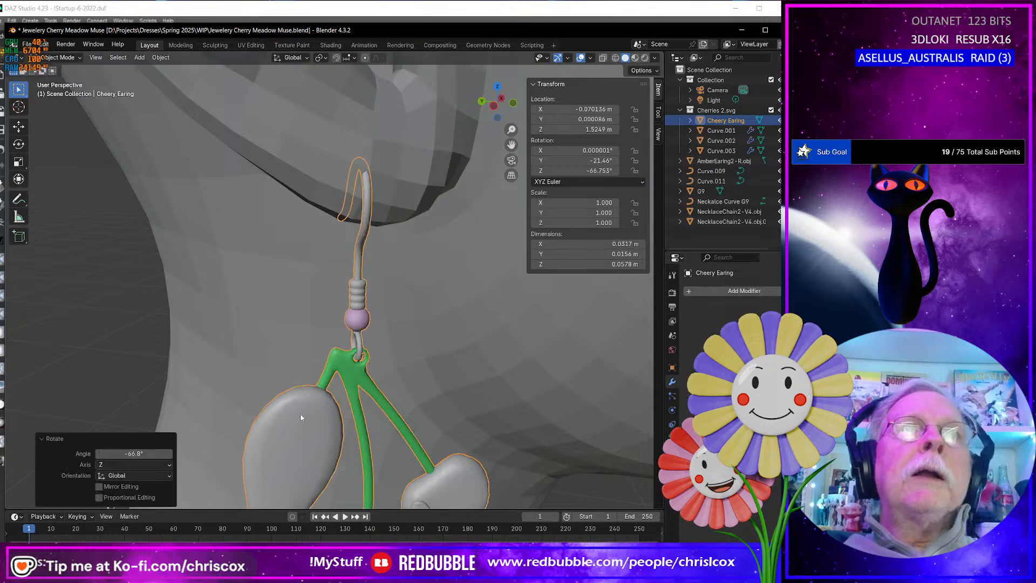
# Activate the Move tool and shift the cherry earring about 0.0009 m along X toward the head
pyautogui.moveTo(300, 412); pyautogui.dragTo(244, 385, button='middle')
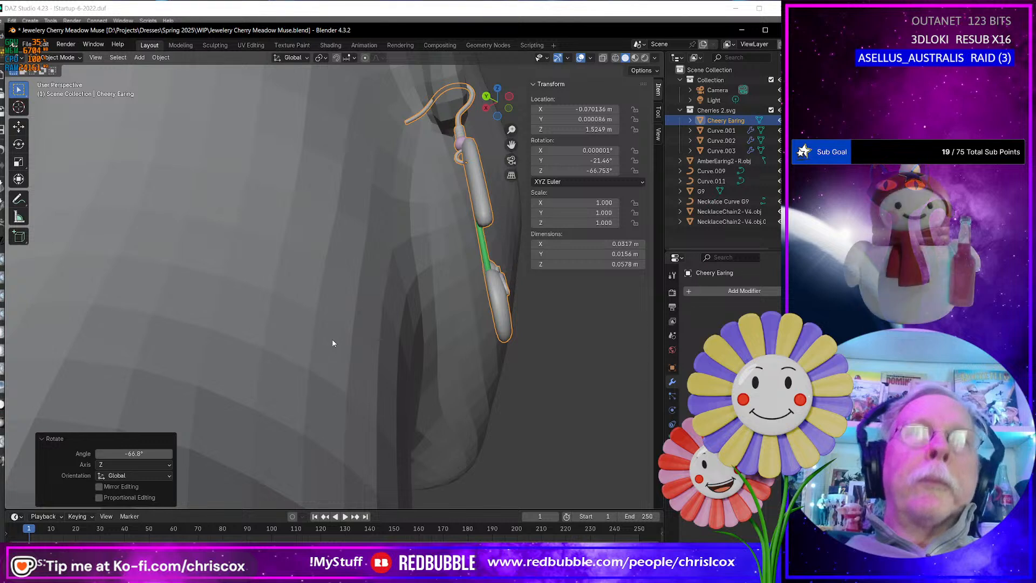
pyautogui.hotkey('shift', 'space')
pyautogui.press('g')
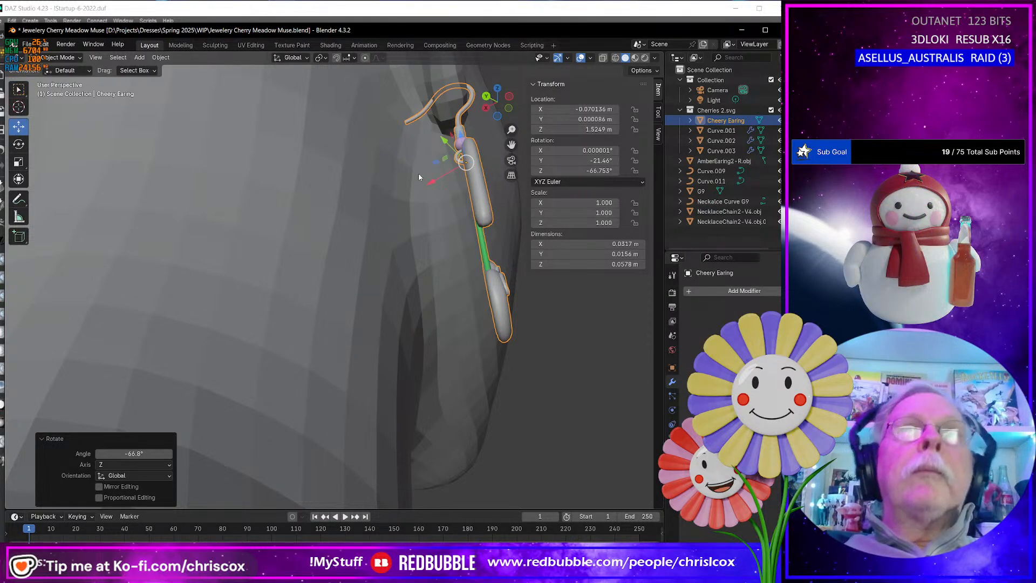
pyautogui.moveTo(436, 161); pyautogui.dragTo(430, 162)
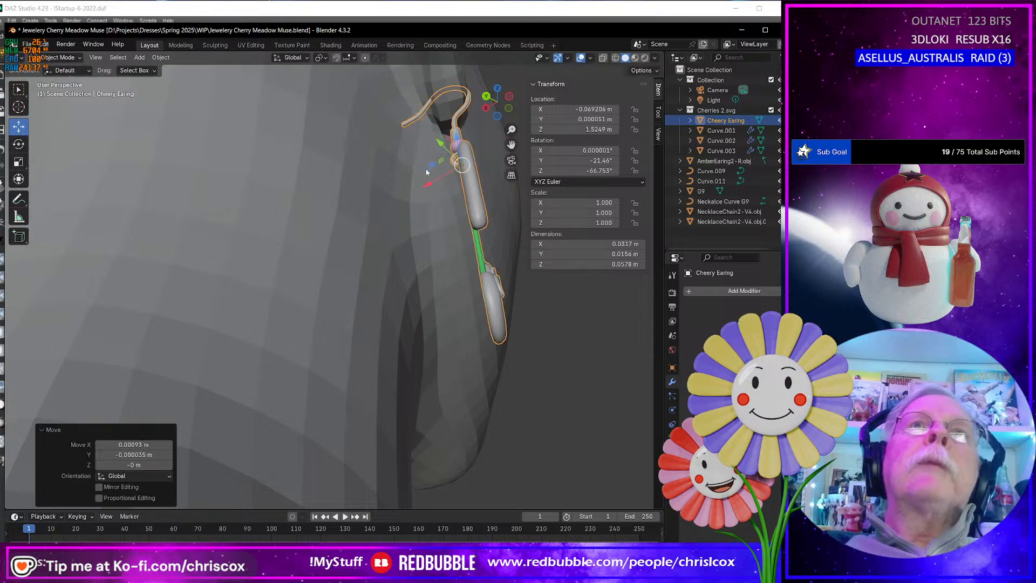
# Raise the cherry earring about 0.0024 m along Z and shift it about 0.0003 m along negative X so the hook meets the earlobe
pyautogui.moveTo(429, 161); pyautogui.dragTo(355, 218, button='middle')
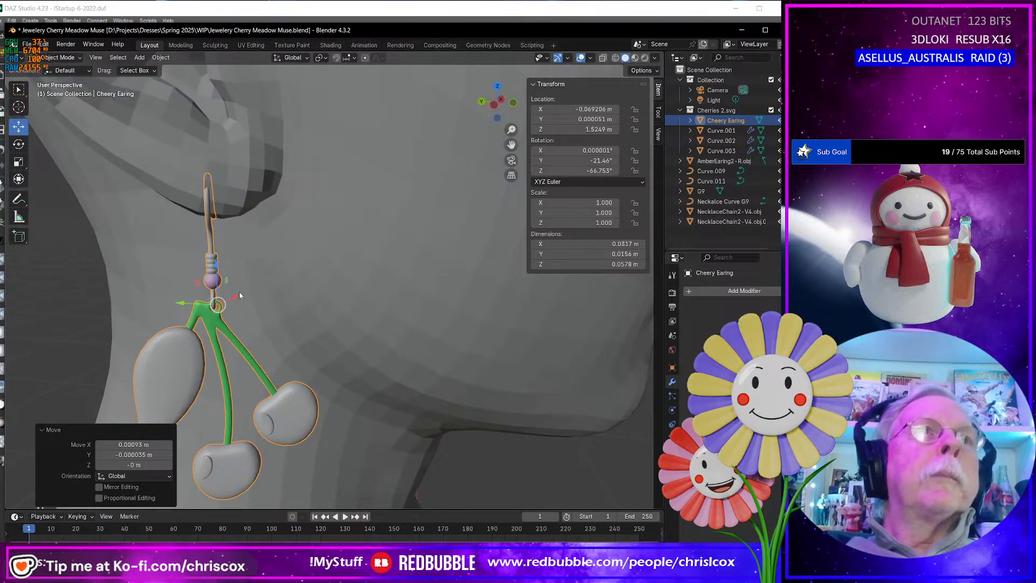
pyautogui.moveTo(240, 296); pyautogui.dragTo(209, 270, button='middle')
pyautogui.moveTo(167, 253); pyautogui.dragTo(165, 243)
# Rotate the cherry earring 8.3° about the global Z axis
pyautogui.moveTo(166, 244); pyautogui.dragTo(213, 255, button='middle')
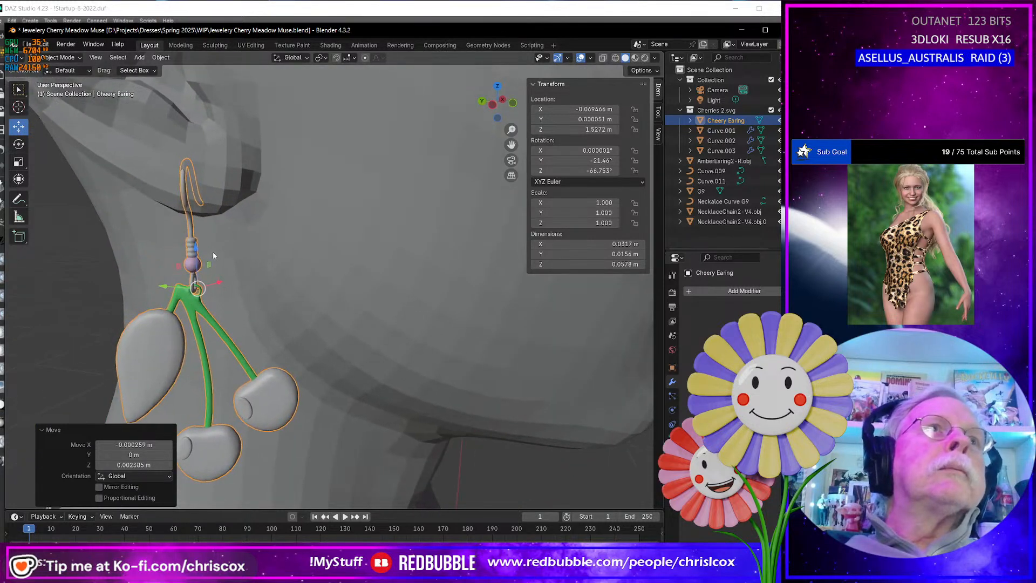
pyautogui.press('r')
pyautogui.press('z')
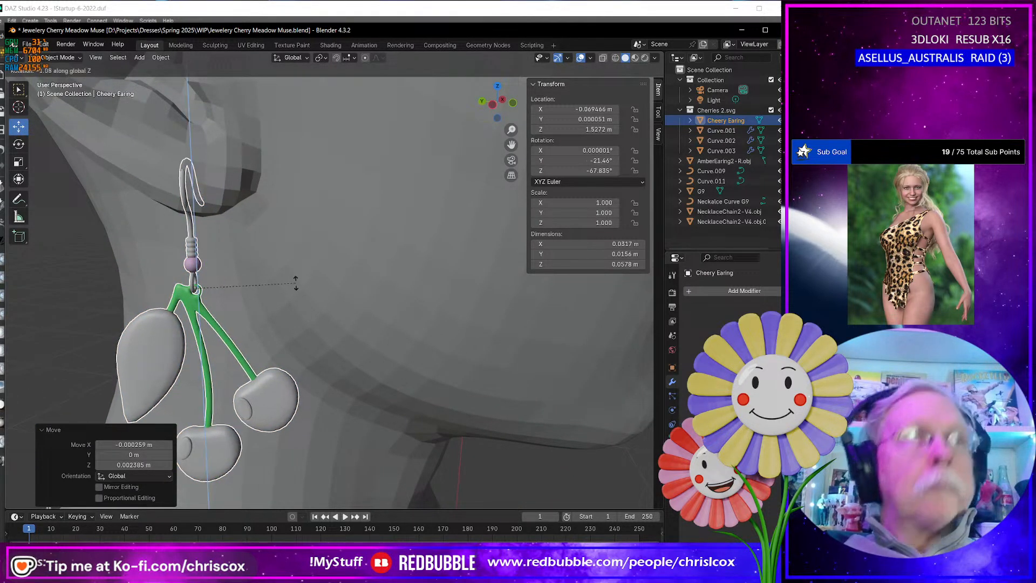
pyautogui.click(267, 274)
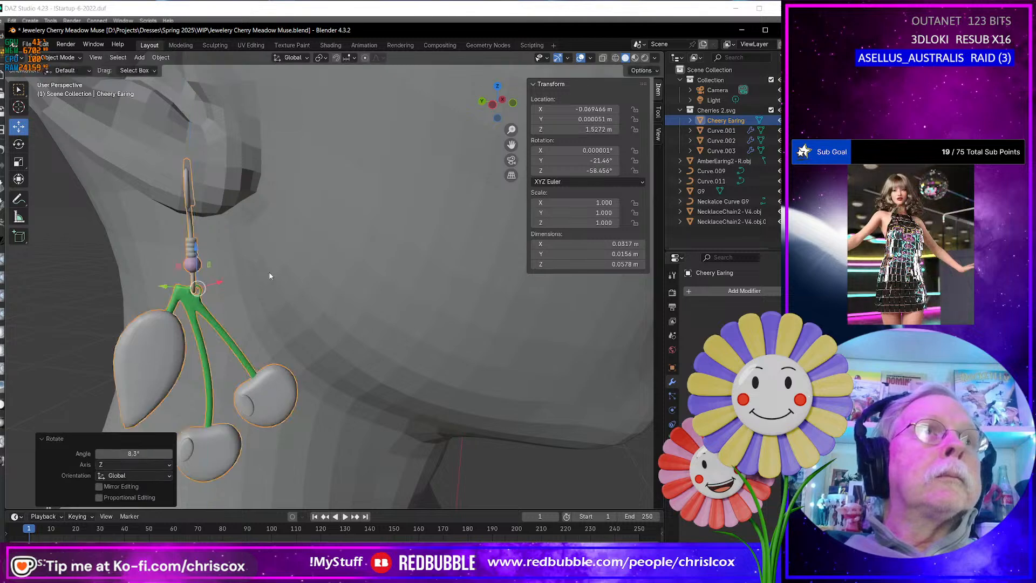
# Shift the cherry earring about 0.0007 m along negative X at the earlobe
pyautogui.moveTo(268, 274); pyautogui.dragTo(194, 264, button='middle')
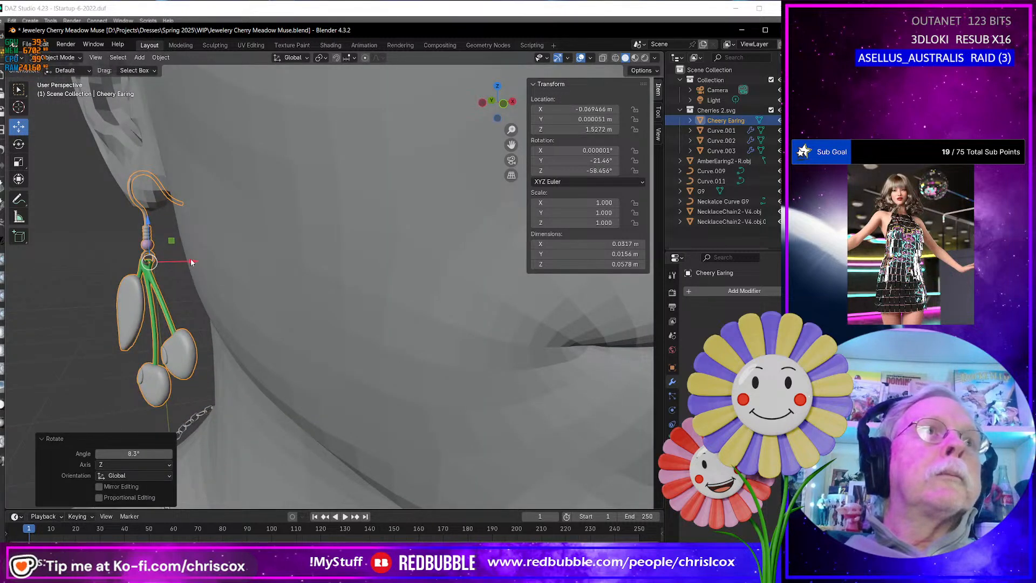
pyautogui.moveTo(191, 262); pyautogui.dragTo(189, 262)
pyautogui.moveTo(189, 263)
pyautogui.mouseDown(button='middle')
pyautogui.moveTo(362, 259)
pyautogui.moveTo(192, 263)
pyautogui.mouseUp(button='middle')
# Examine the earring's placement and size on the head from the front and the side
pyautogui.scroll(-5, 363, 255)
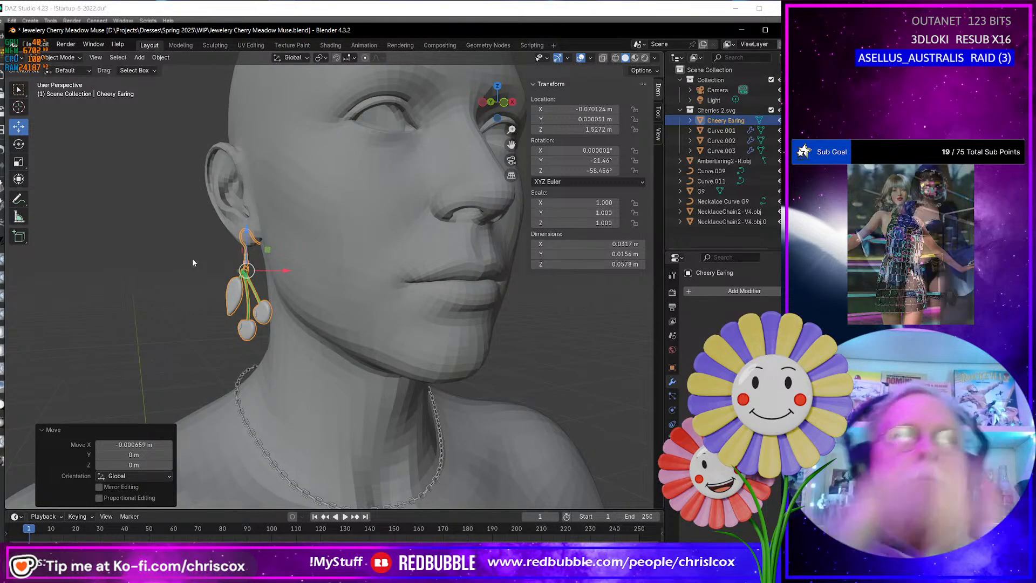
pyautogui.moveTo(293, 322); pyautogui.dragTo(258, 310, button='middle')
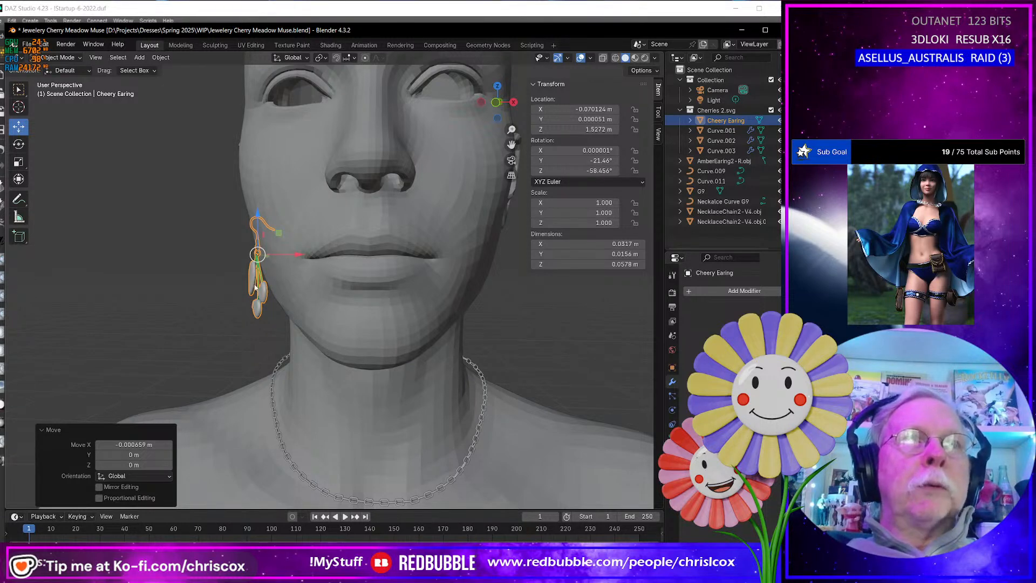
pyautogui.moveTo(256, 287); pyautogui.dragTo(327, 288, button='middle')
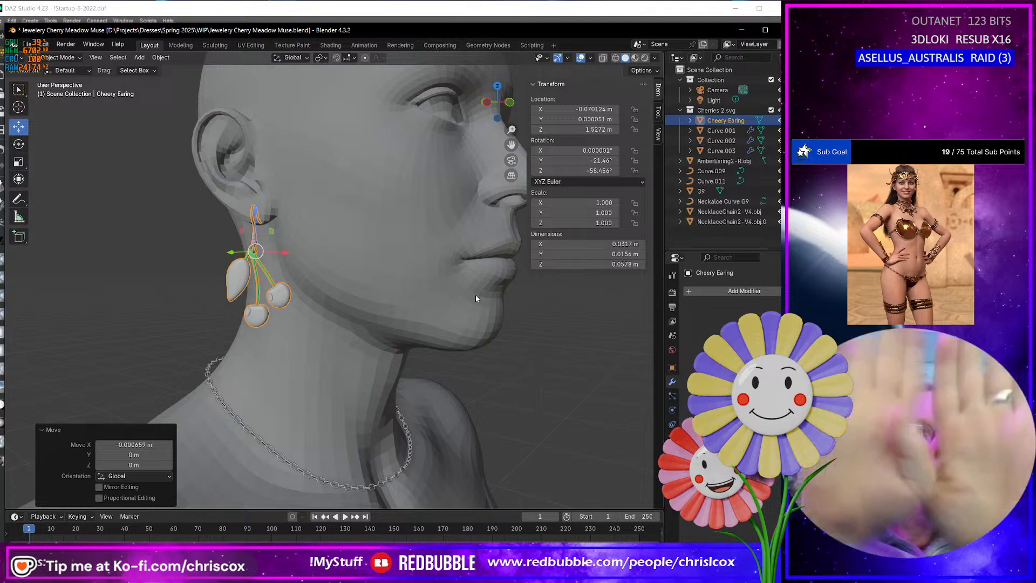
pyautogui.moveTo(475, 294)
pyautogui.mouseDown(button='middle')
pyautogui.moveTo(332, 296)
pyautogui.moveTo(471, 293)
pyautogui.mouseUp(button='middle')
pyautogui.scroll(5, 453, 308)
pyautogui.scroll(-8, 454, 312)
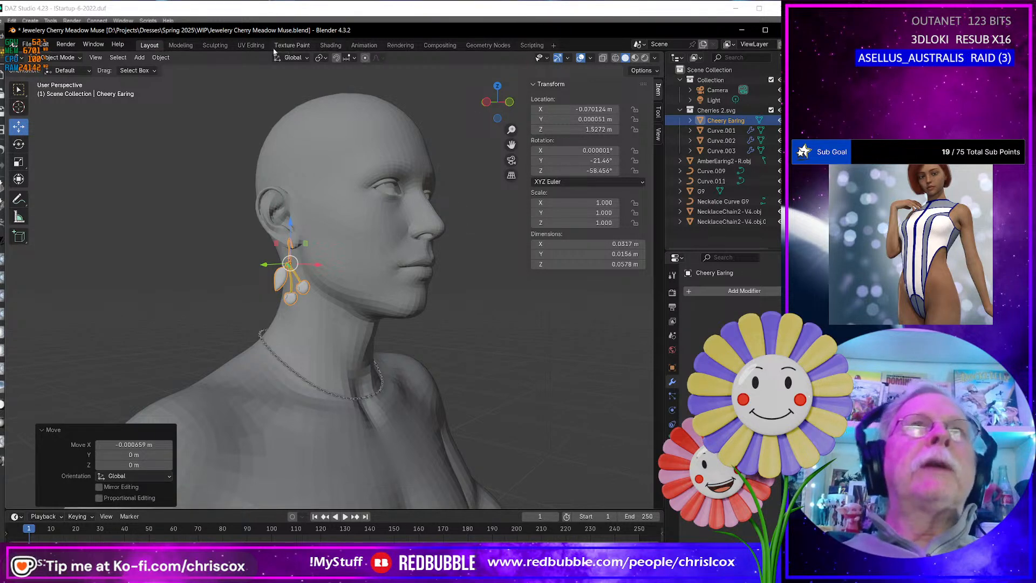
# In the UV Editing workspace, adjust the texel density of the selected islands to the unselected ones, then select and pack all islands
pyautogui.click(251, 46)
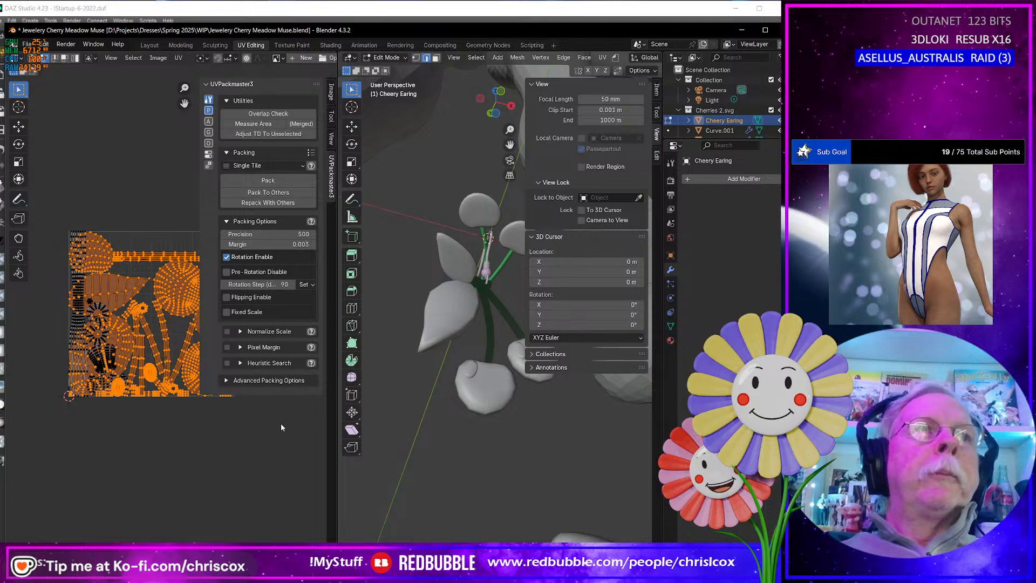
pyautogui.moveTo(255, 438); pyautogui.dragTo(219, 458, button='middle')
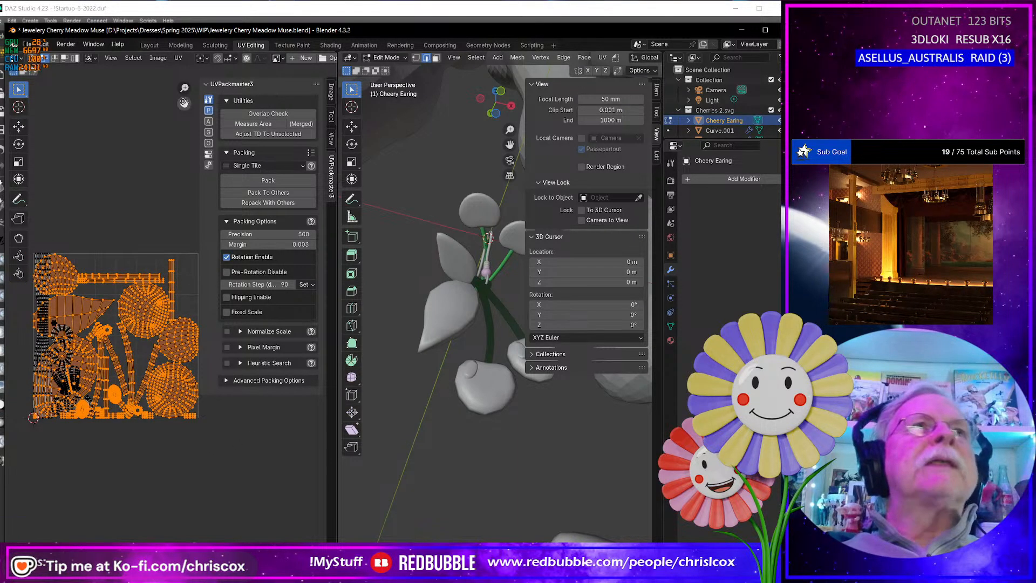
pyautogui.click(270, 135)
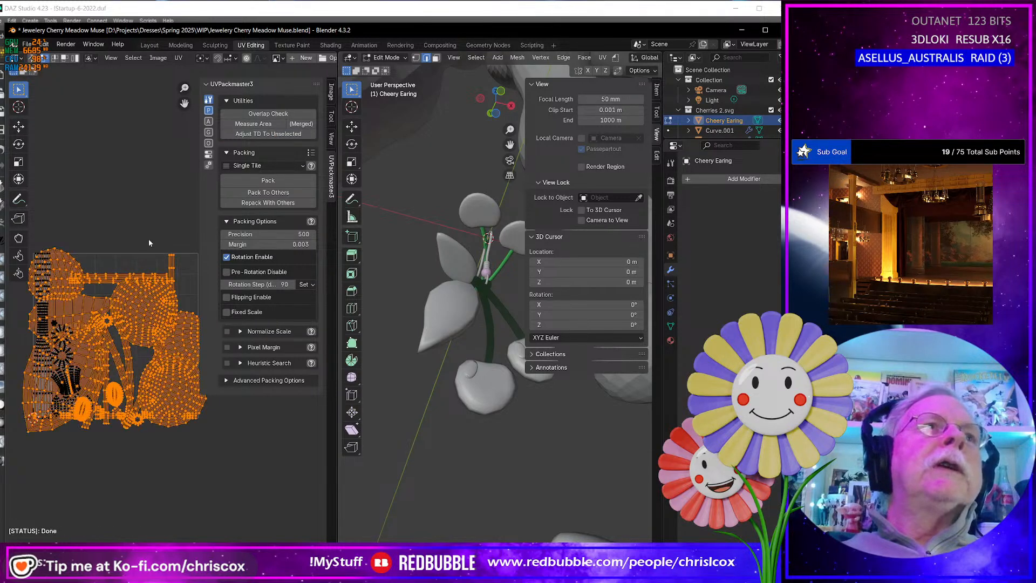
pyautogui.press('a')
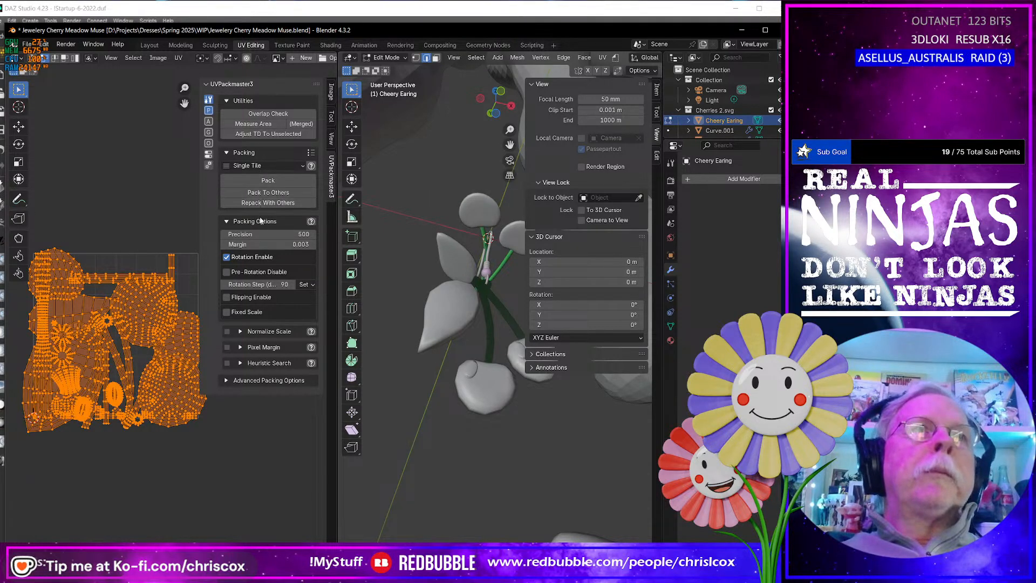
pyautogui.click(268, 180)
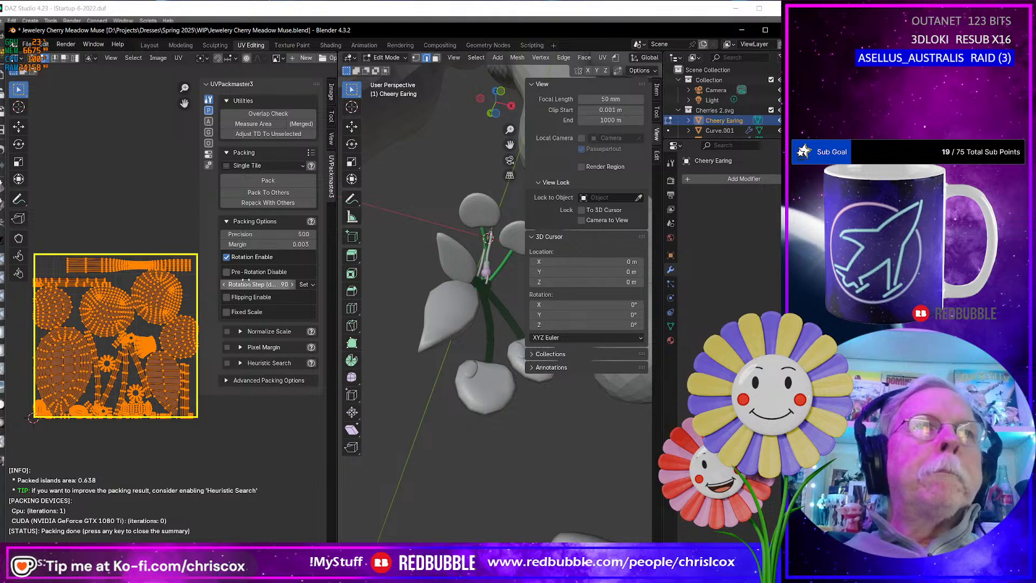
# Enable Custom Target Box in UVPackmaster's advanced packing options, leave Non-Square Packing off, and start editing the target box
pyautogui.moveTo(449, 314); pyautogui.dragTo(472, 312, button='middle')
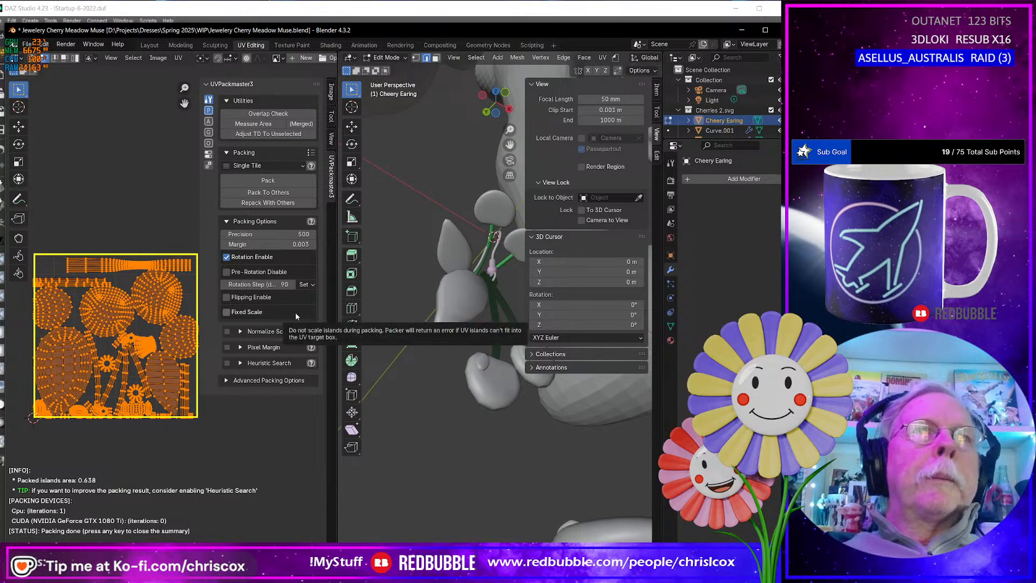
pyautogui.click(228, 381)
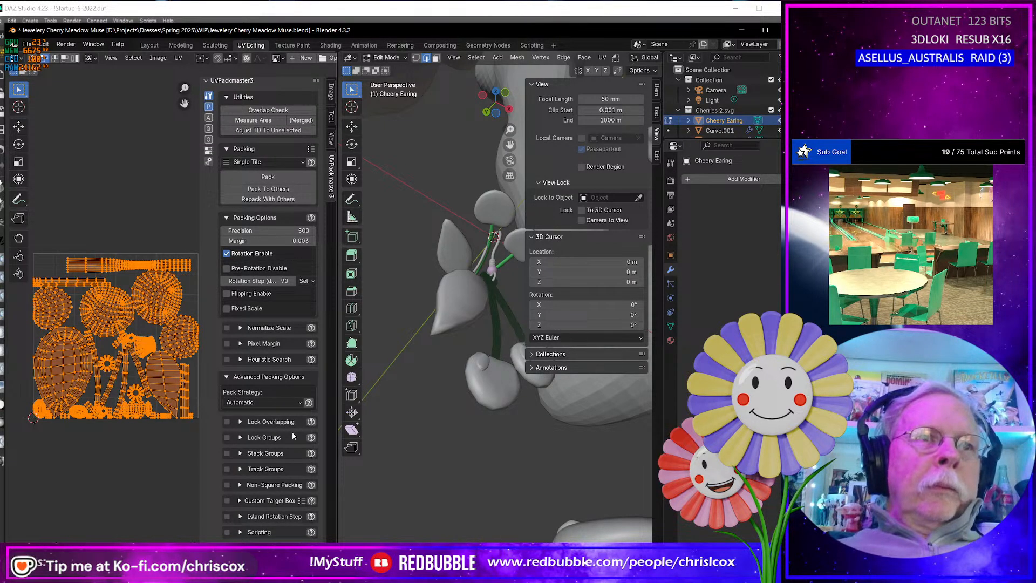
pyautogui.click(240, 485)
pyautogui.scroll(-2, 290, 488)
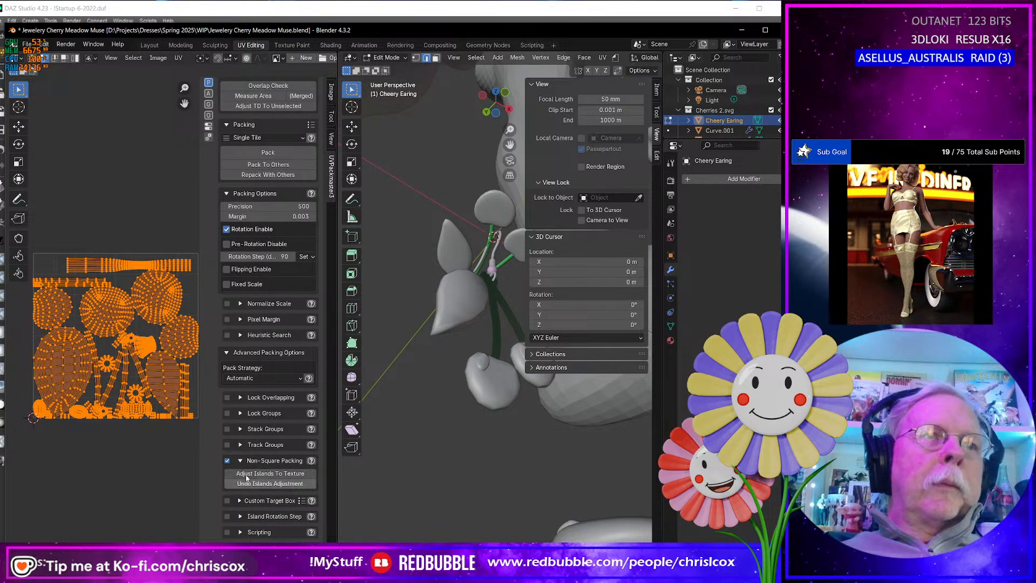
pyautogui.click(227, 461)
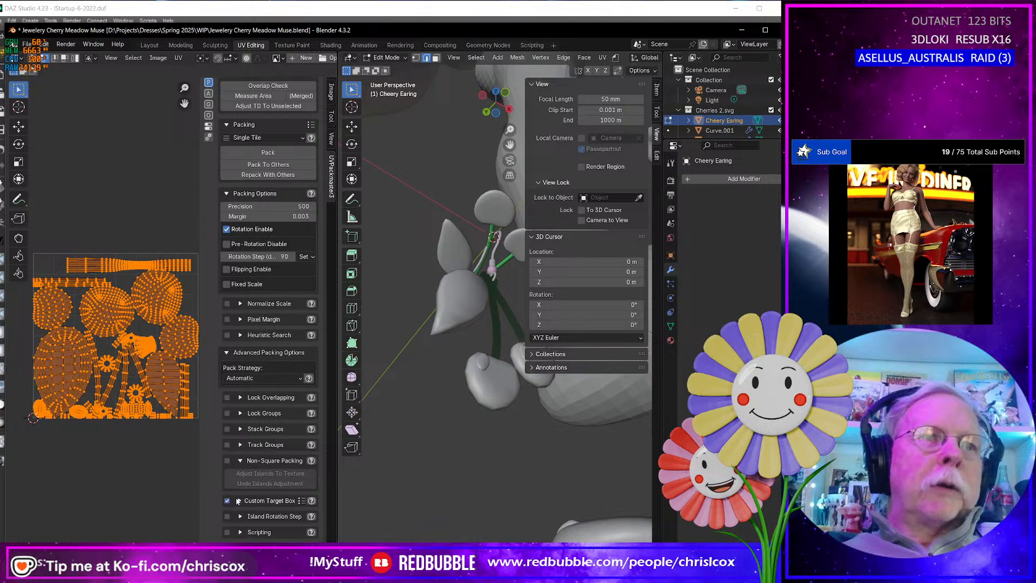
pyautogui.click(239, 500)
pyautogui.scroll(-3, 284, 501)
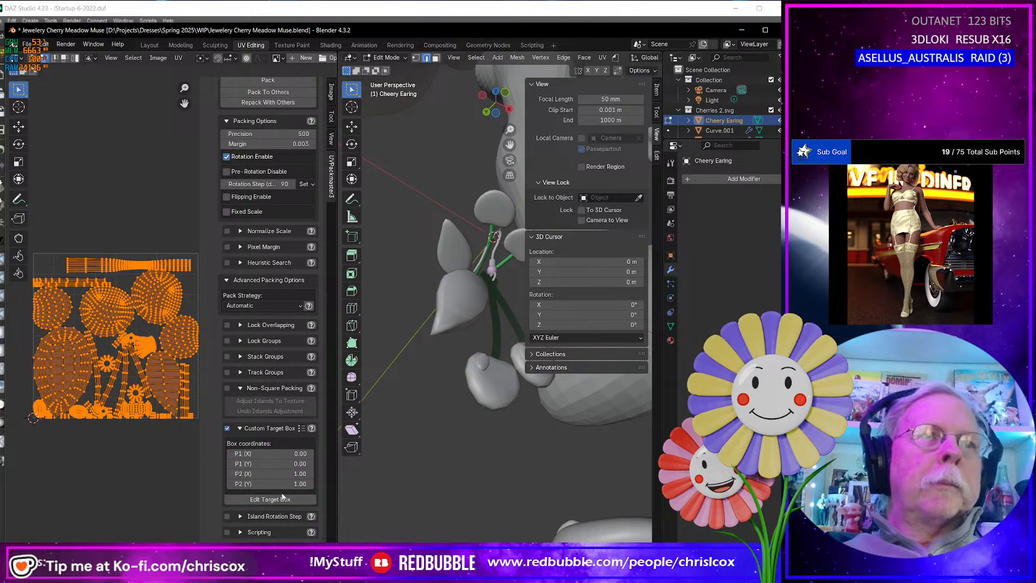
pyautogui.click(281, 500)
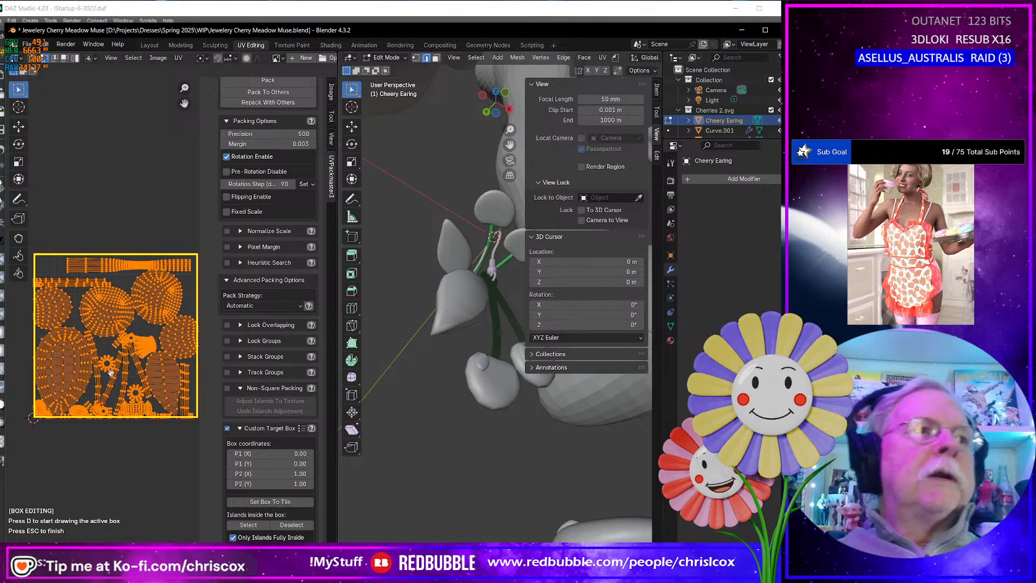
# Draw a target box over the left part of the UV tile, from (0.02, 0.99) to (0.40, 0.01)
pyautogui.press('d')
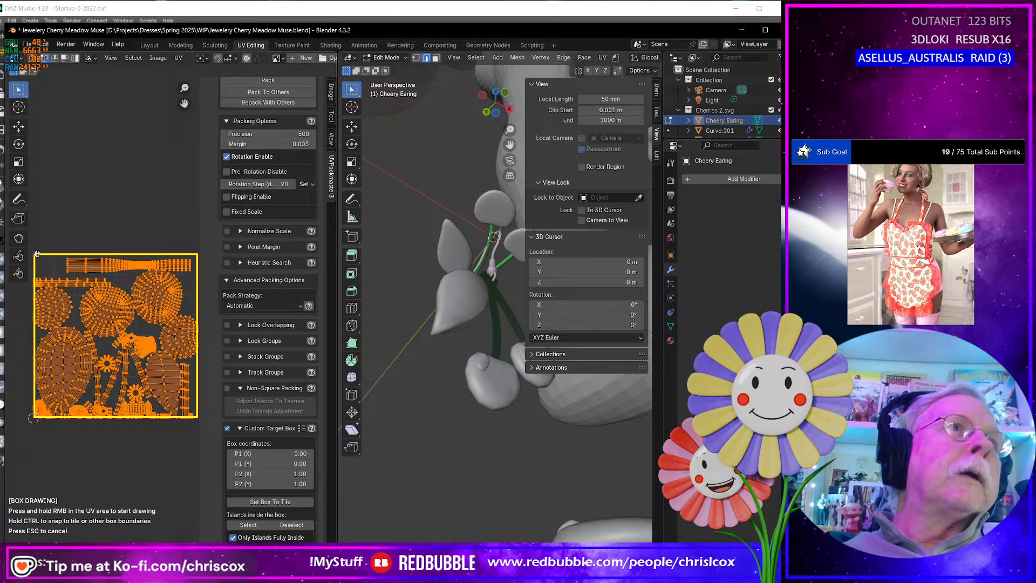
pyautogui.moveTo(36, 254)
pyautogui.mouseDown(button='right')
pyautogui.moveTo(80, 324)
pyautogui.moveTo(99, 415)
pyautogui.mouseUp(button='right')
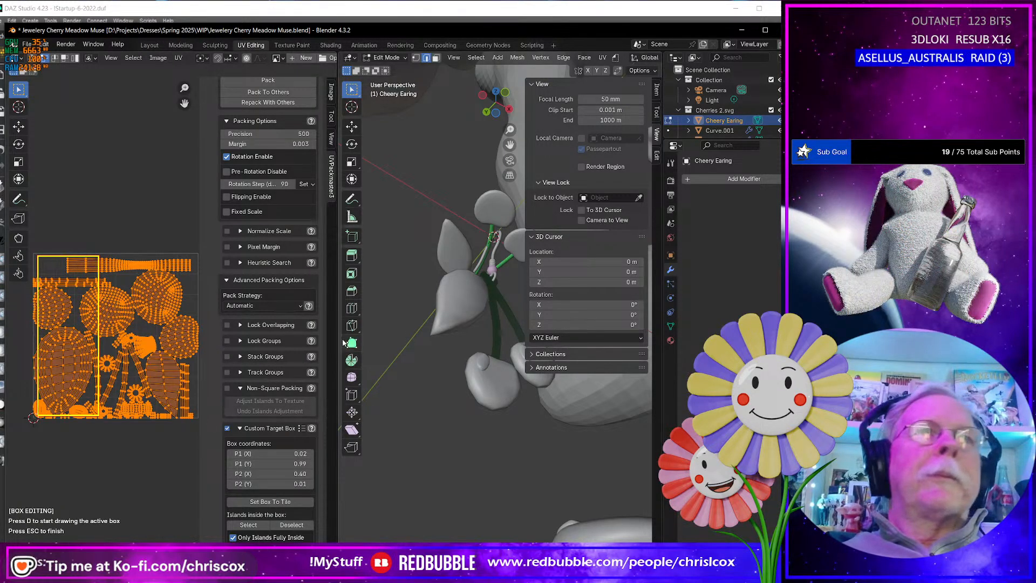
# Widen the UV editor, redraw the target box over the tile's left half from (0.50, 1.00) to (0.00, 0.00), and pack the islands into it
pyautogui.moveTo(338, 342); pyautogui.dragTo(595, 346)
pyautogui.scroll(4, 221, 445)
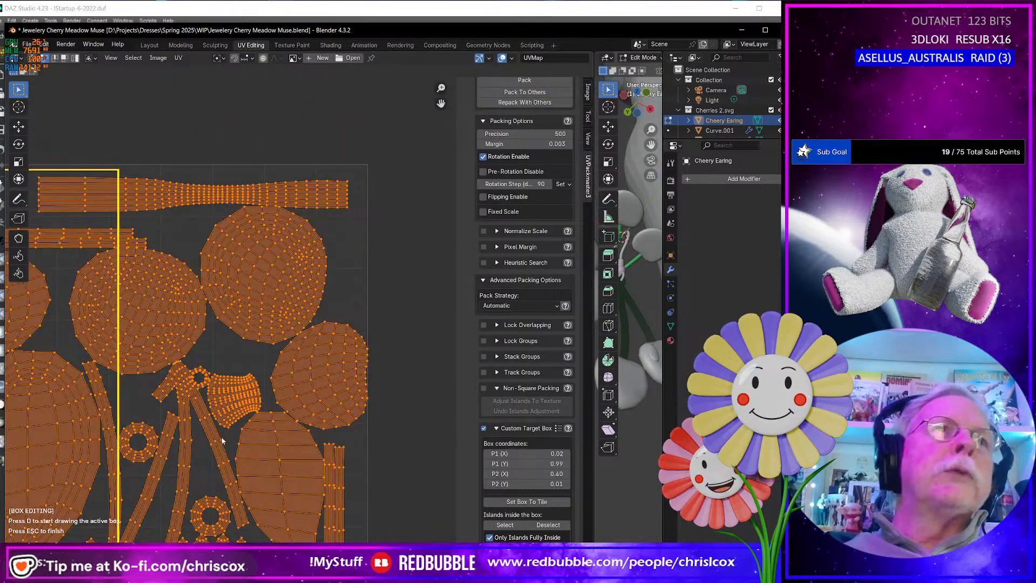
pyautogui.scroll(-3, 373, 398)
pyautogui.moveTo(373, 398); pyautogui.dragTo(338, 374, button='middle')
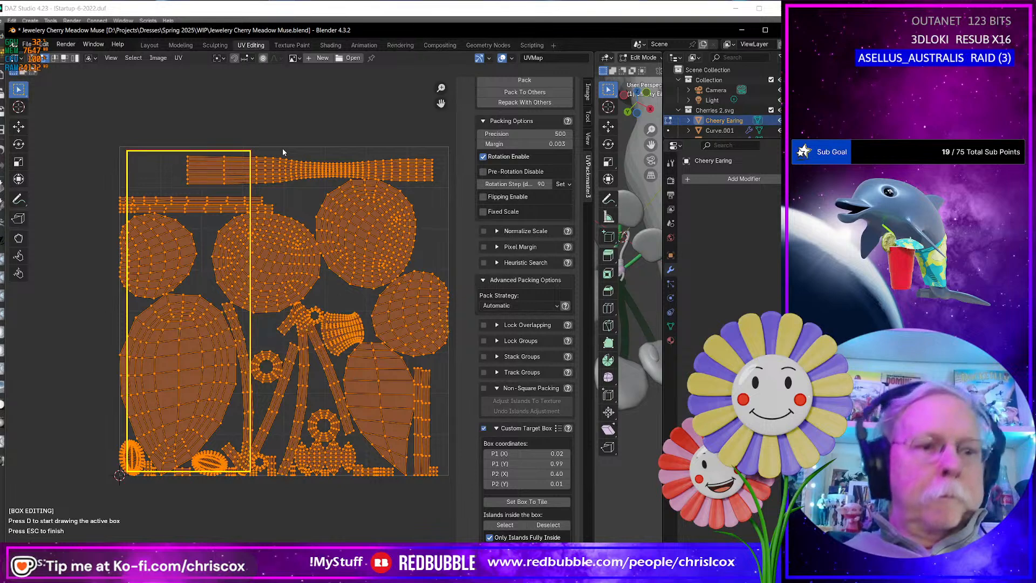
pyautogui.press('d')
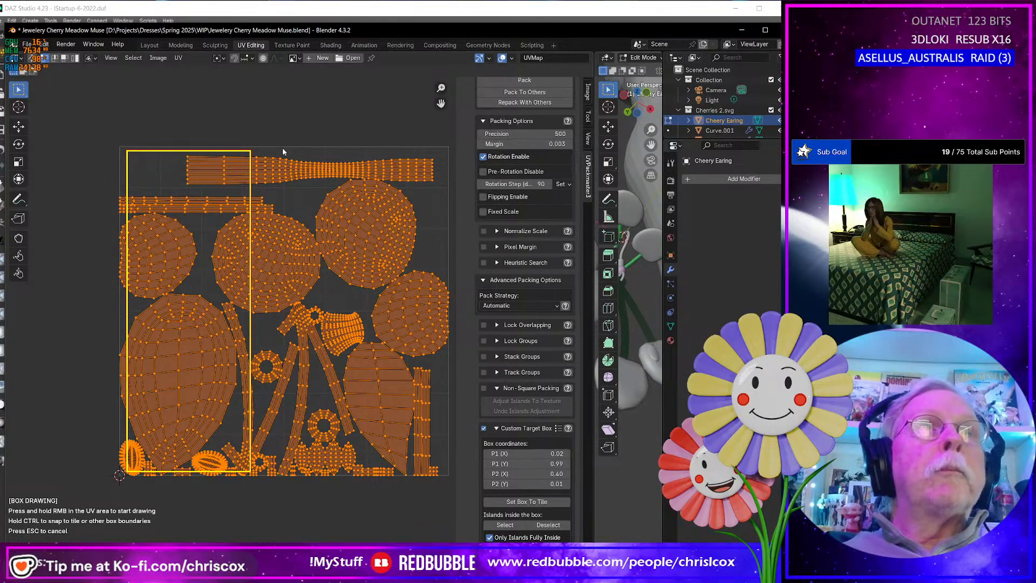
pyautogui.moveTo(282, 147)
pyautogui.mouseDown(button='right')
pyautogui.moveTo(262, 217)
pyautogui.moveTo(135, 363)
pyautogui.moveTo(120, 475)
pyautogui.mouseUp(button='right')
pyautogui.click(522, 82)
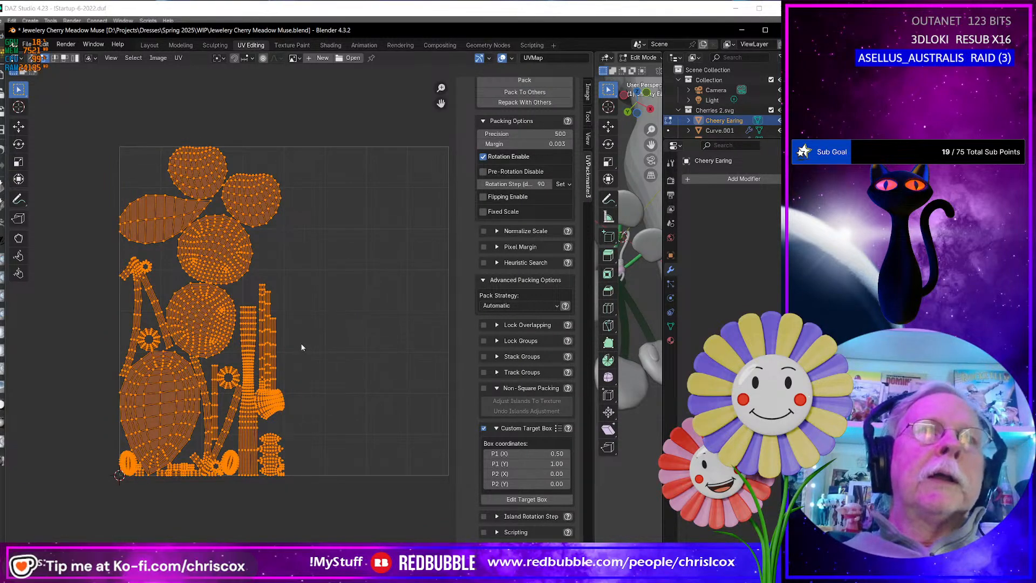
pyautogui.scroll(6, 301, 347)
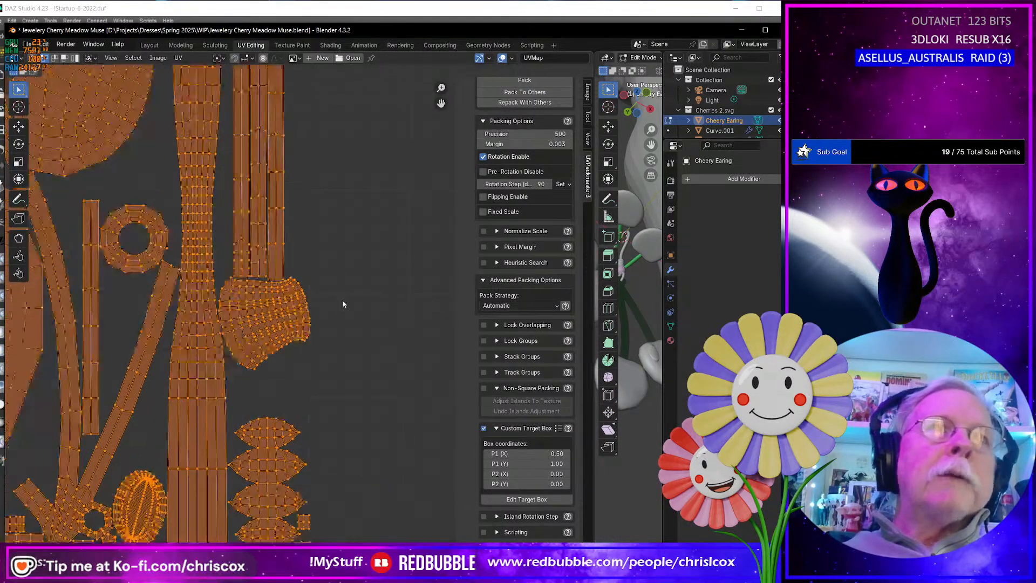
pyautogui.scroll(7, 342, 303)
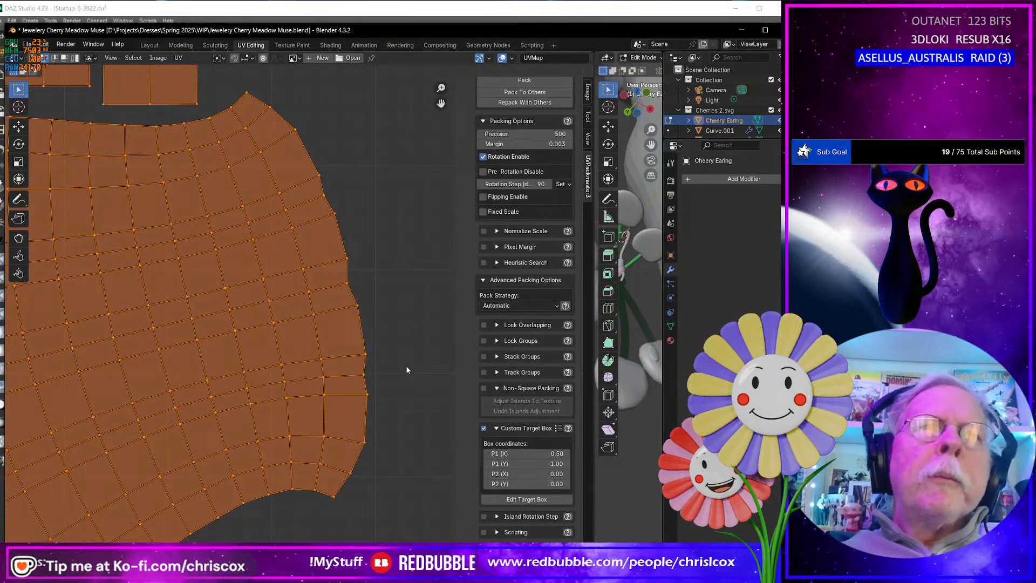
pyautogui.scroll(-13, 407, 370)
pyautogui.moveTo(369, 271); pyautogui.dragTo(325, 363, button='middle')
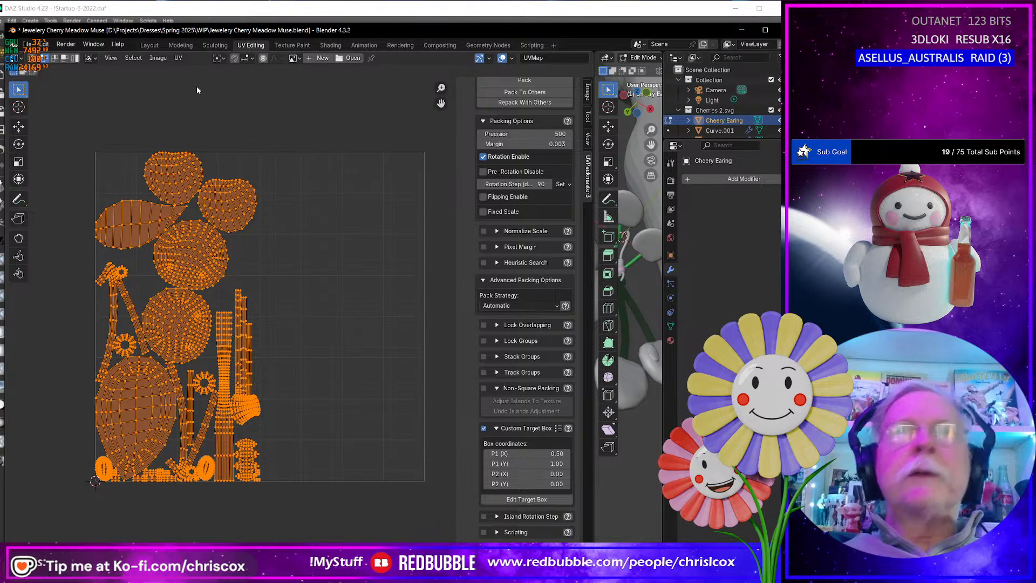
# In the Layout workspace, add a Mirror modifier to the cherry earring
pyautogui.click(141, 45)
pyautogui.moveTo(383, 333); pyautogui.dragTo(321, 352, button='middle')
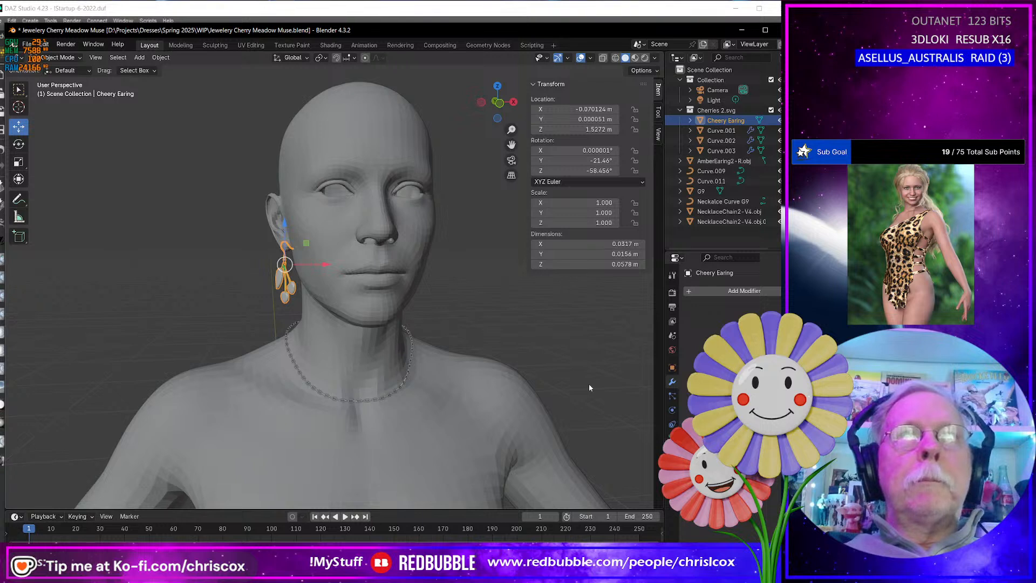
pyautogui.click(725, 294)
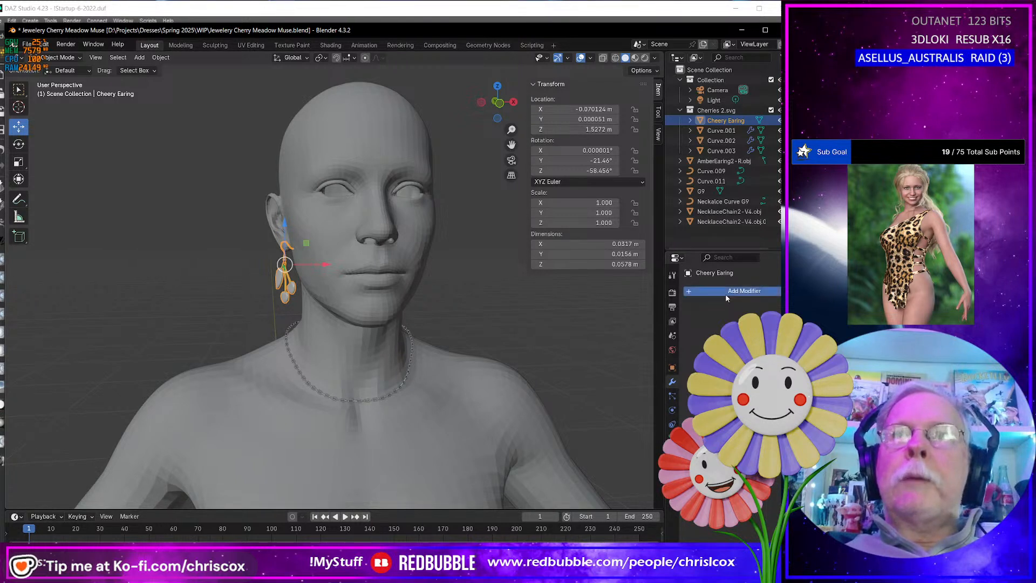
pyautogui.moveTo(726, 294)
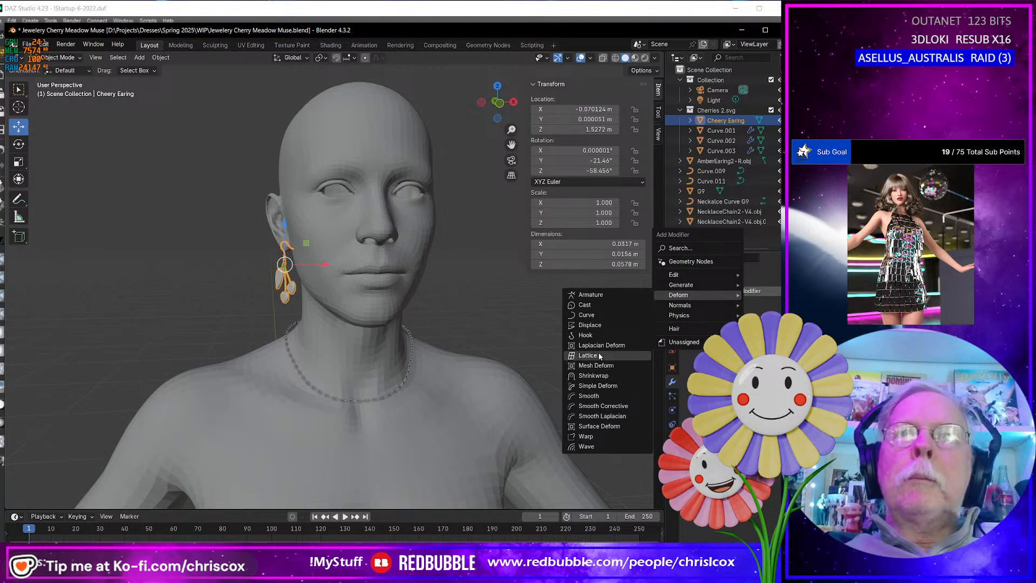
pyautogui.moveTo(670, 286)
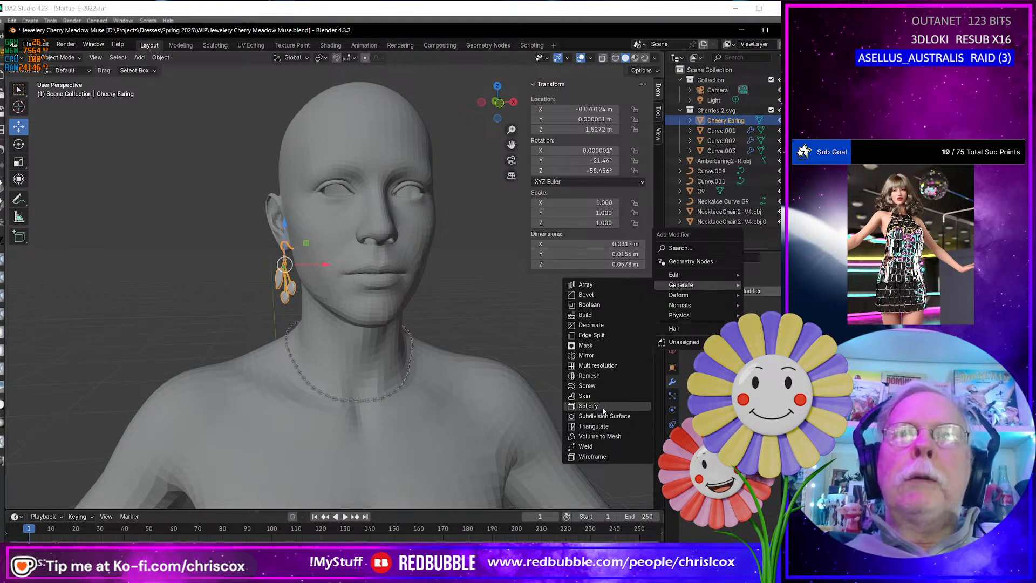
pyautogui.click(594, 355)
pyautogui.moveTo(421, 378); pyautogui.dragTo(367, 383, button='middle')
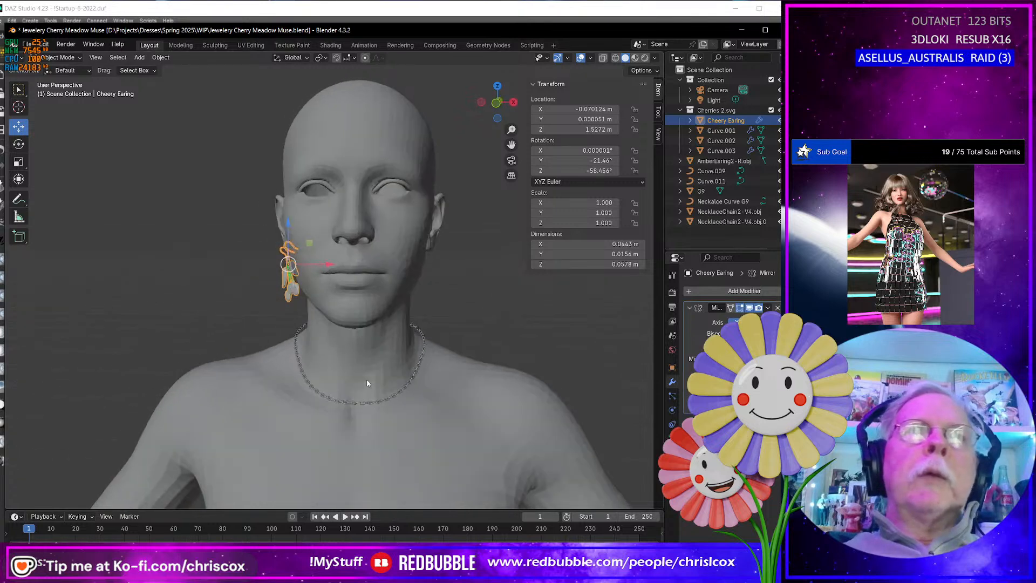
# Apply all transforms to the cherry earring and examine the mirrored pair at both of the figure's ears
pyautogui.hotkey('ctrl', 'a')
pyautogui.click(364, 251)
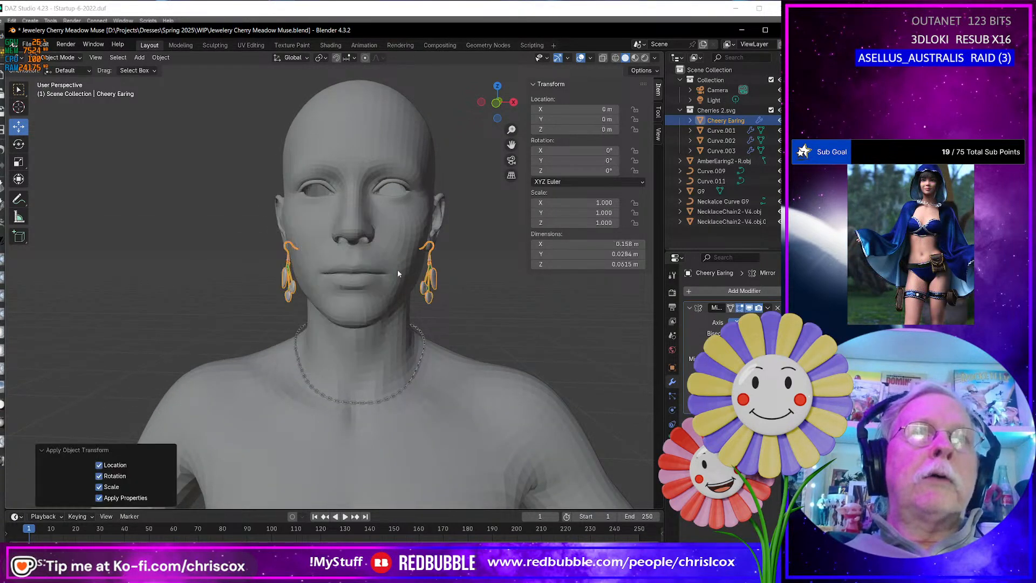
pyautogui.moveTo(397, 270)
pyautogui.mouseDown(button='middle')
pyautogui.moveTo(289, 288)
pyautogui.moveTo(388, 284)
pyautogui.mouseUp(button='middle')
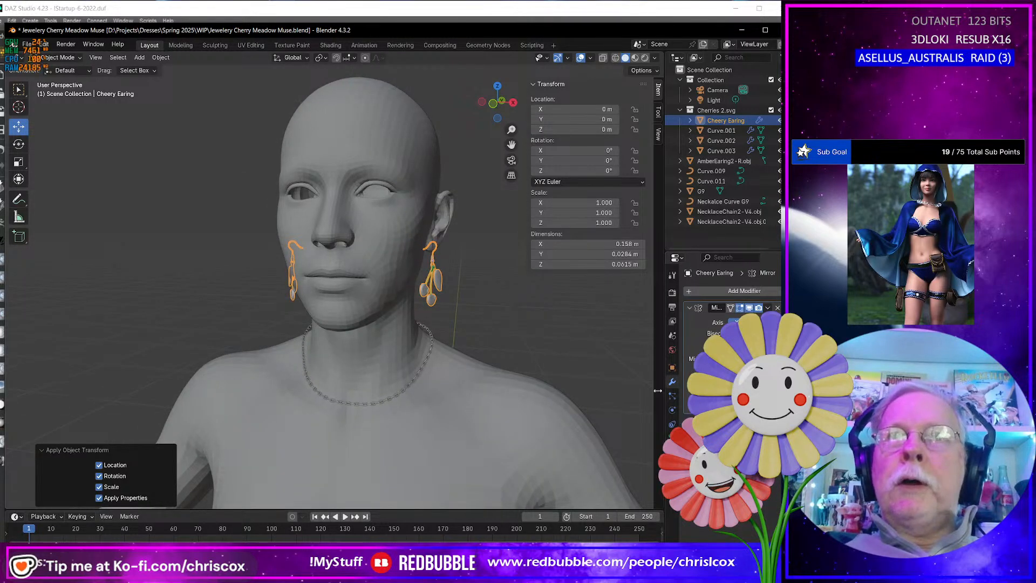
pyautogui.moveTo(560, 403); pyautogui.dragTo(648, 394, button='middle')
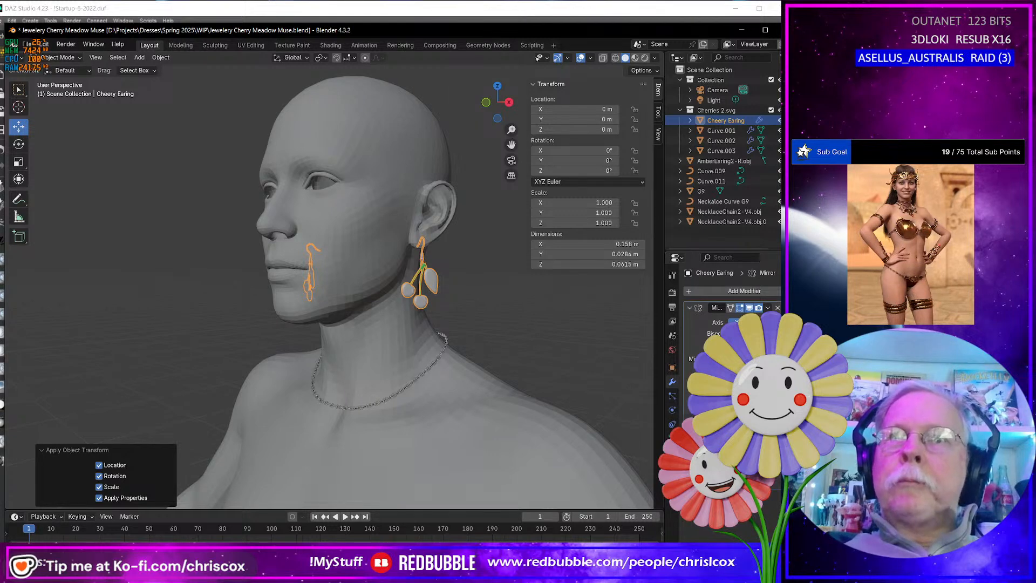
pyautogui.moveTo(456, 419); pyautogui.dragTo(491, 393, button='middle')
pyautogui.scroll(4, 561, 373)
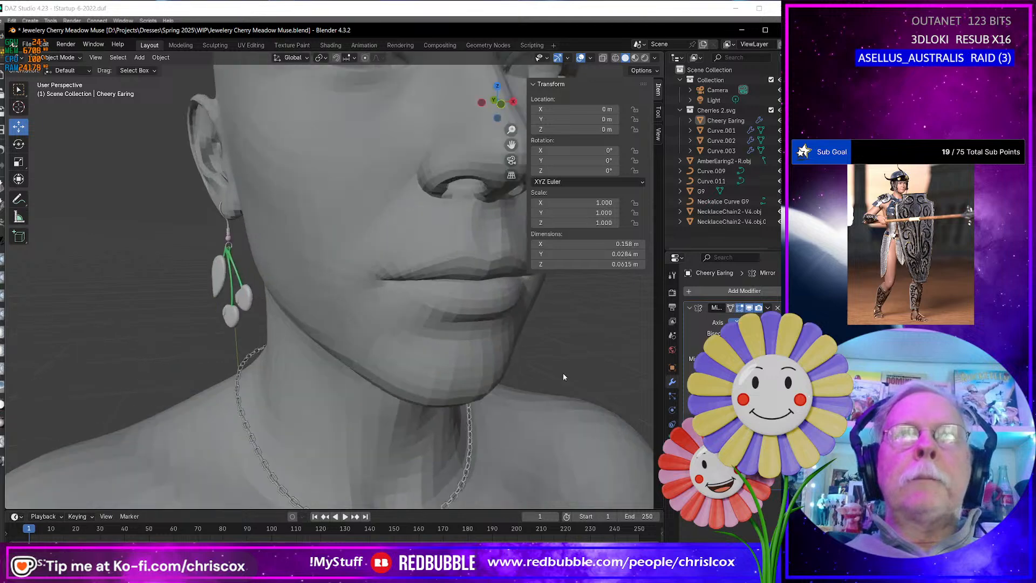
pyautogui.scroll(-6, 560, 371)
pyautogui.scroll(3, 507, 362)
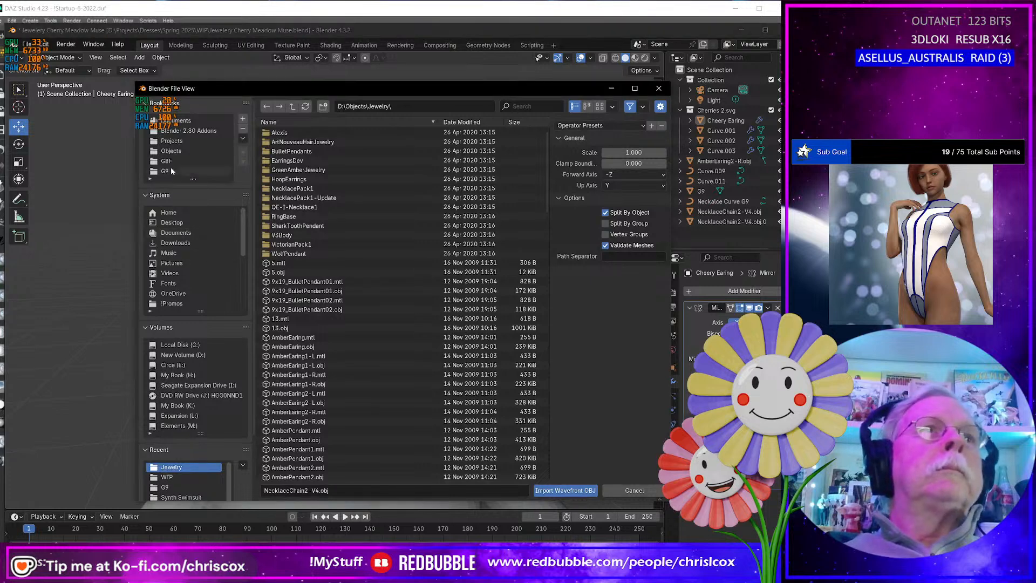
# Import G8F.obj from the D:\Projects\G8F folder as a Wavefront OBJ
pyautogui.click(167, 161)
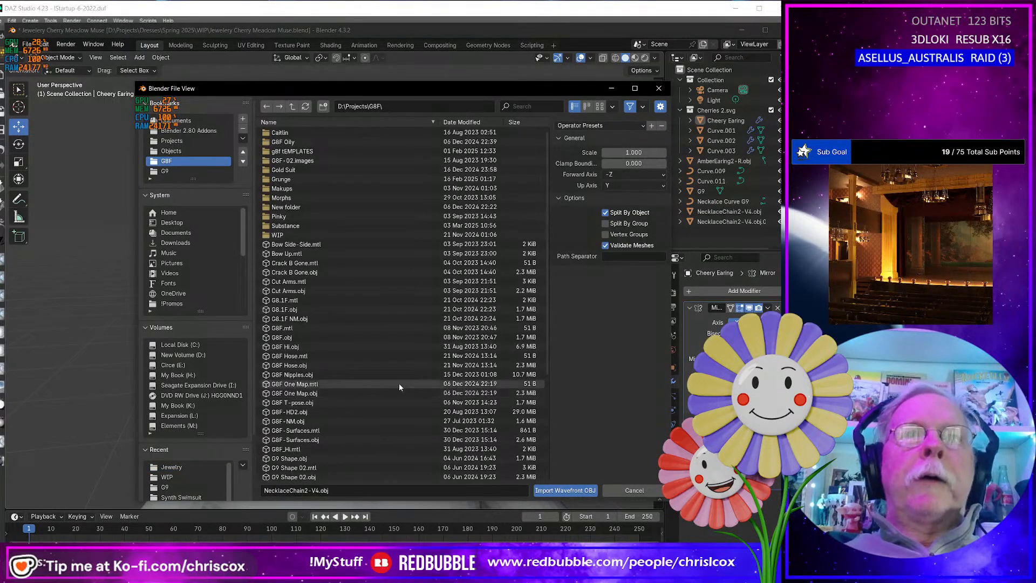
pyautogui.scroll(-3, 348, 372)
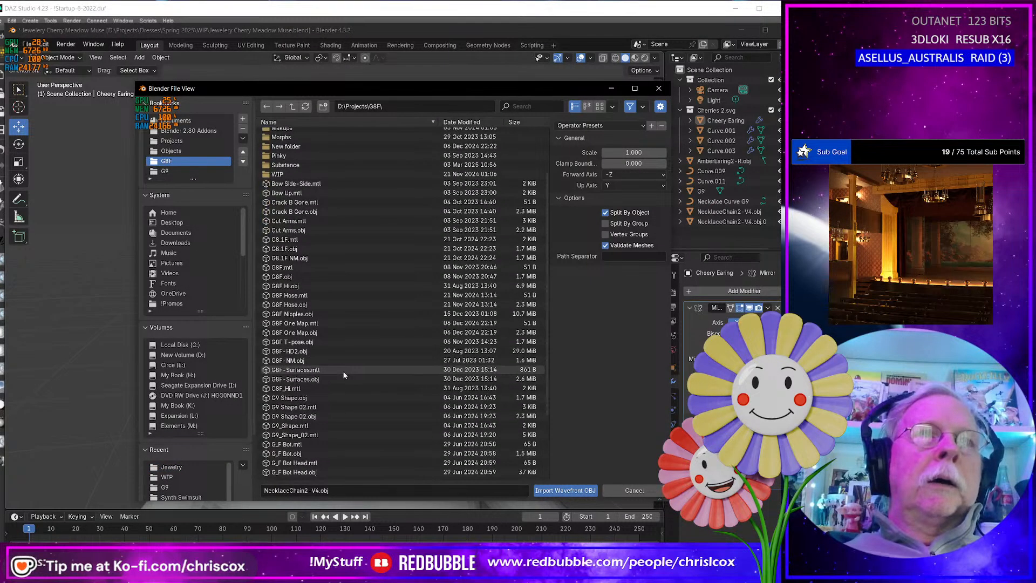
pyautogui.scroll(-3, 343, 374)
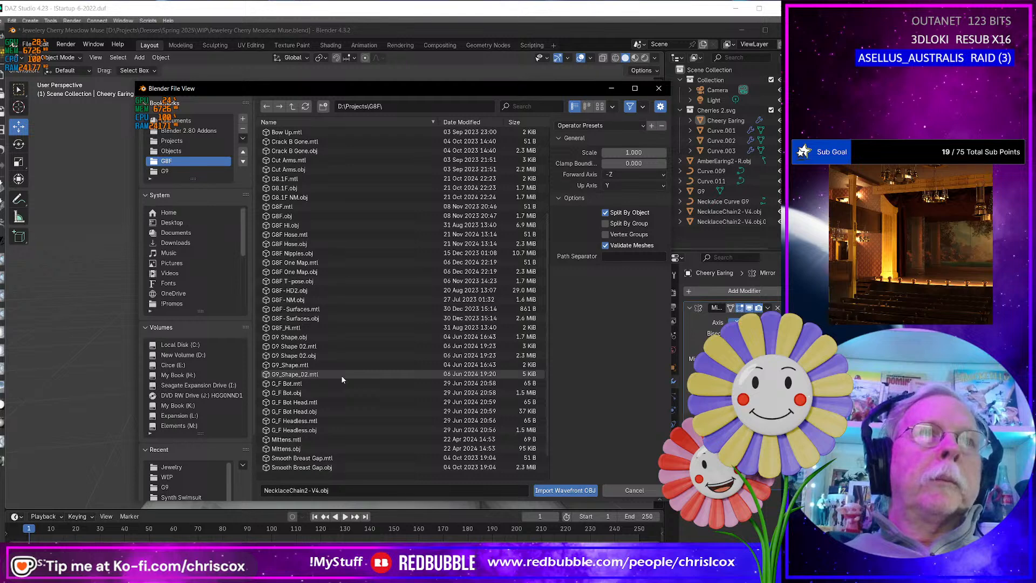
pyautogui.click(302, 216)
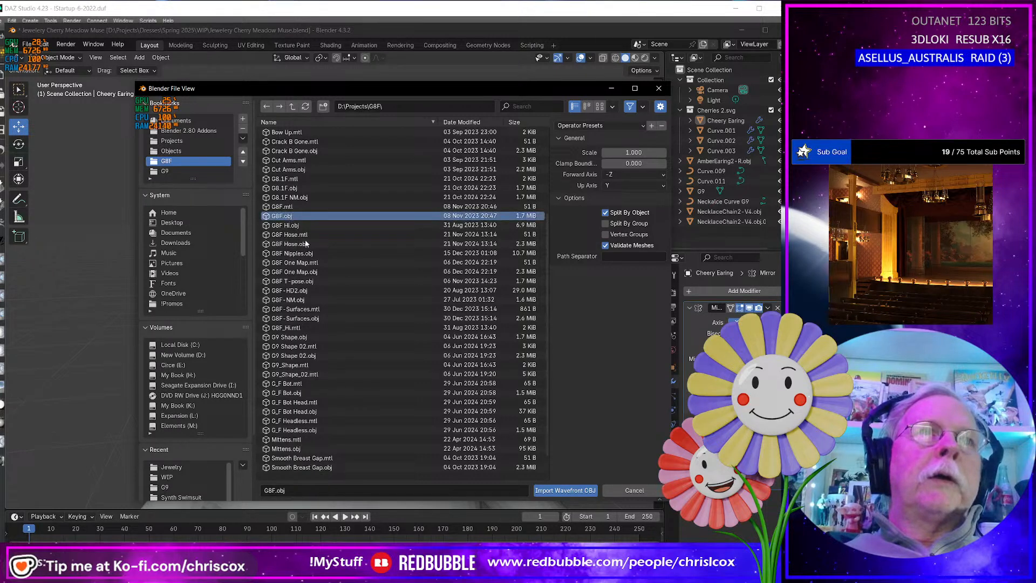
pyautogui.click(563, 489)
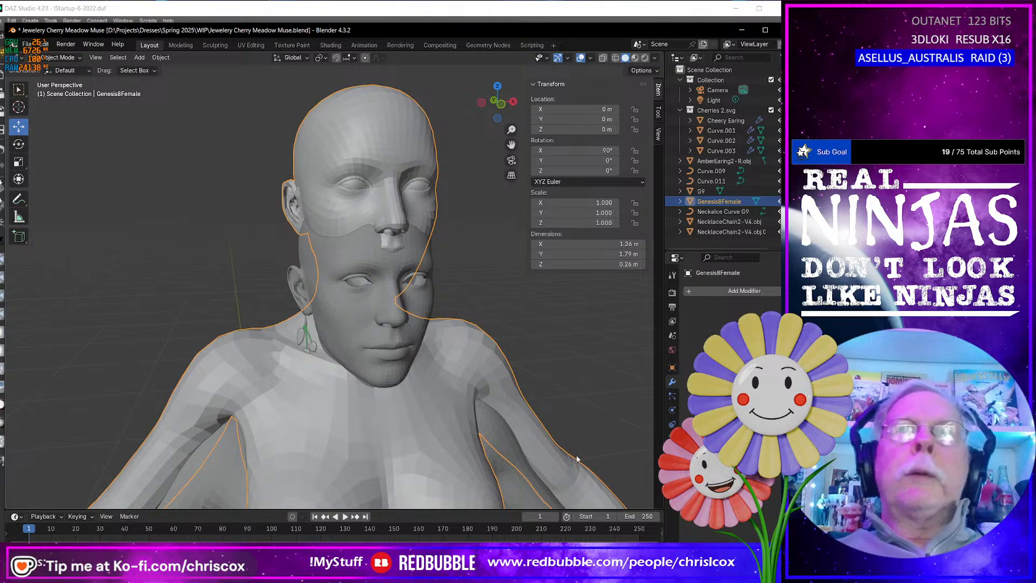
# Duplicate the cherry earring in place, and in Edit Mode move the copy's mesh up about 0.096 m toward the Genesis 8 figure's ear
pyautogui.click(311, 350)
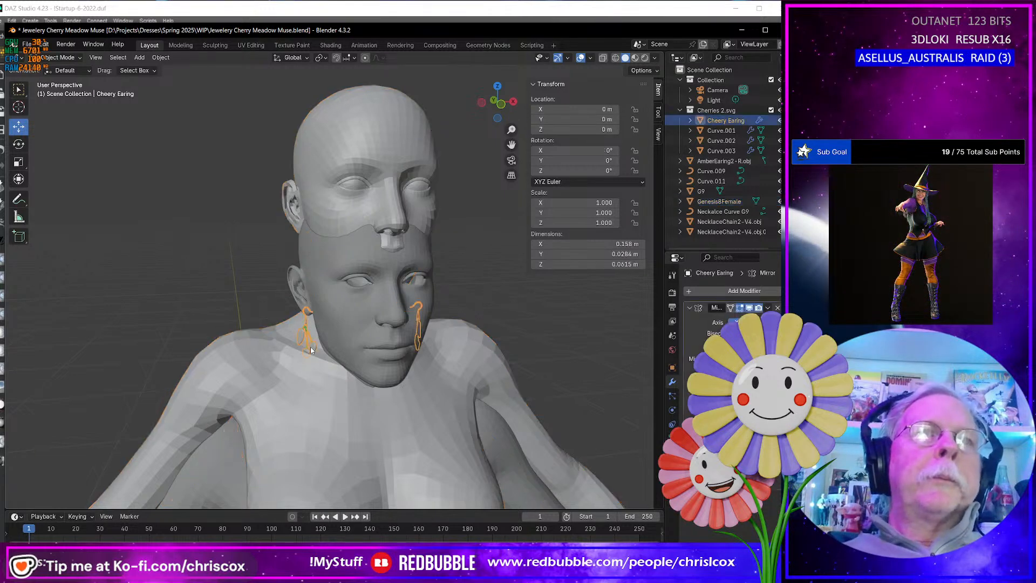
pyautogui.hotkey('shift', 'd')
pyautogui.press('Escape')
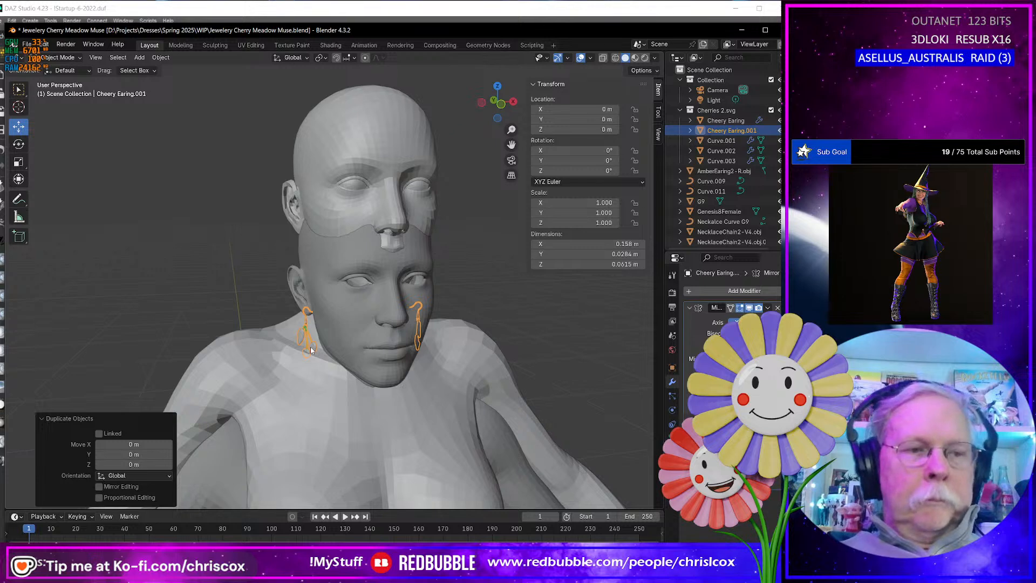
pyautogui.press('Tab')
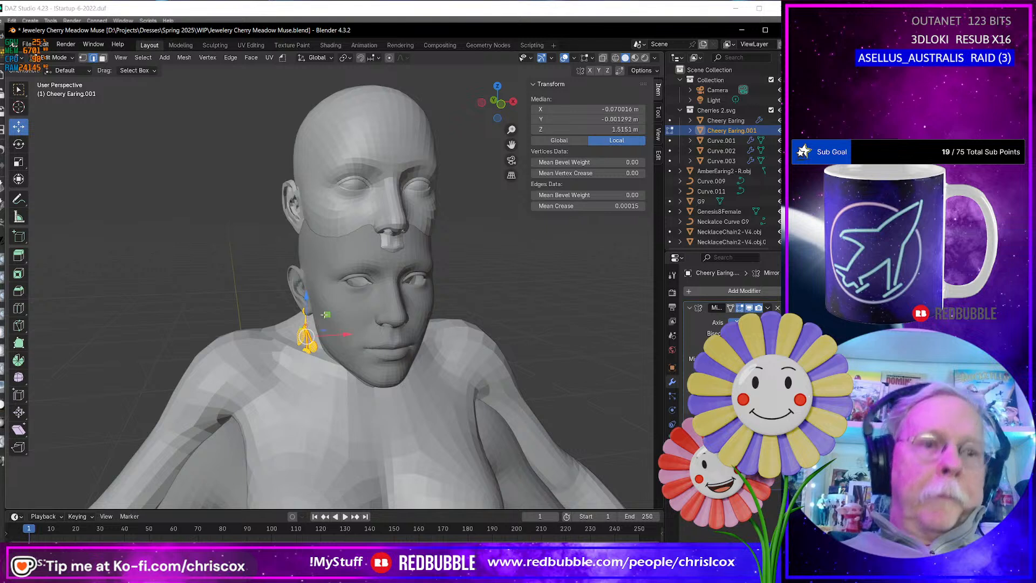
pyautogui.moveTo(326, 315); pyautogui.dragTo(319, 232)
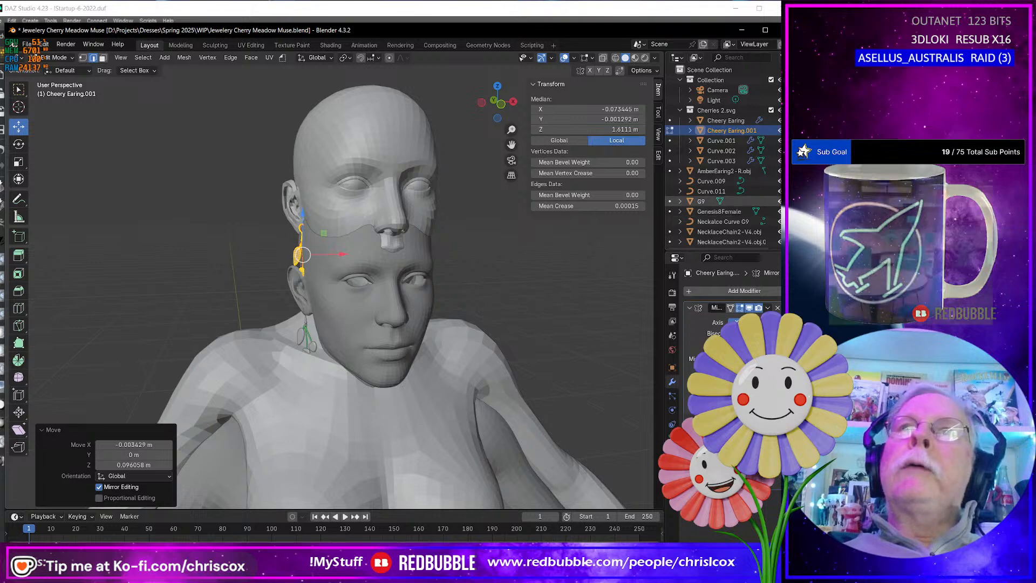
# Hide the G9 figure and move the earring copy's mesh toward the Genesis 8 earlobe, to a median of about (-0.075, 0.011, 1.607) m
pyautogui.click(780, 201)
pyautogui.moveTo(316, 306); pyautogui.dragTo(374, 326, button='middle')
pyautogui.press('KP_Decimal')
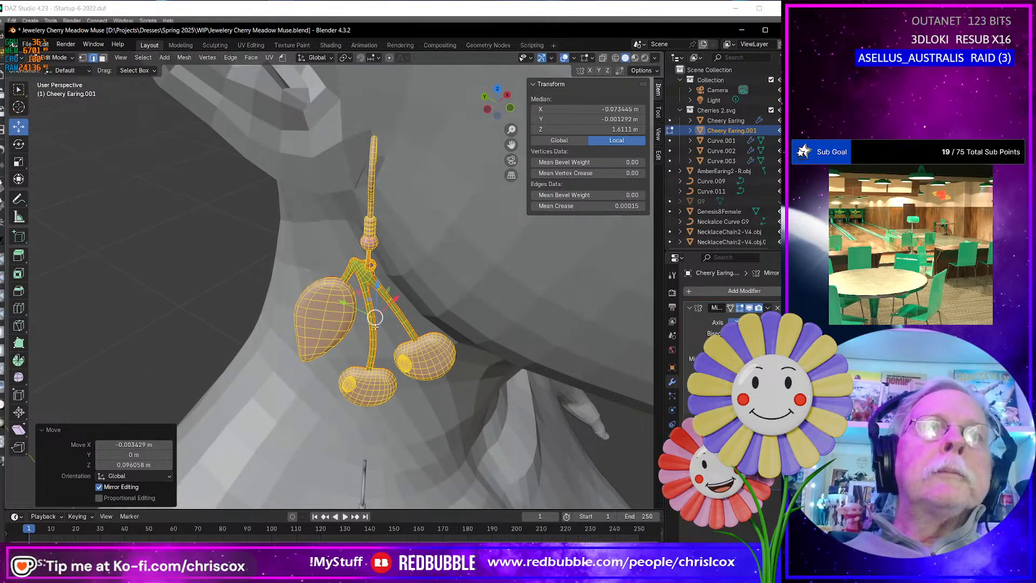
pyautogui.moveTo(369, 301); pyautogui.dragTo(321, 307)
pyautogui.moveTo(371, 315); pyautogui.dragTo(330, 299, button='middle')
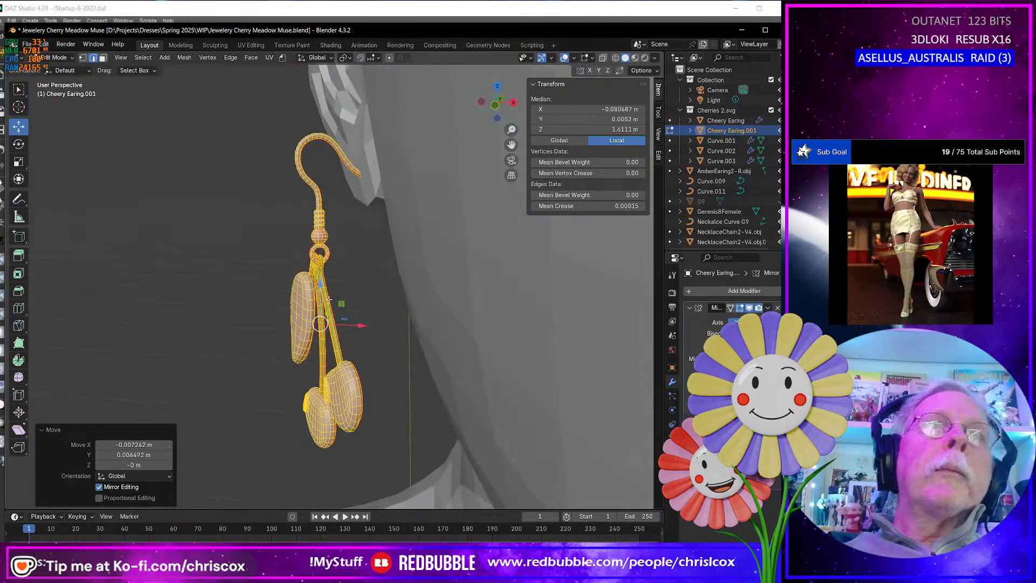
pyautogui.moveTo(340, 303); pyautogui.dragTo(392, 329)
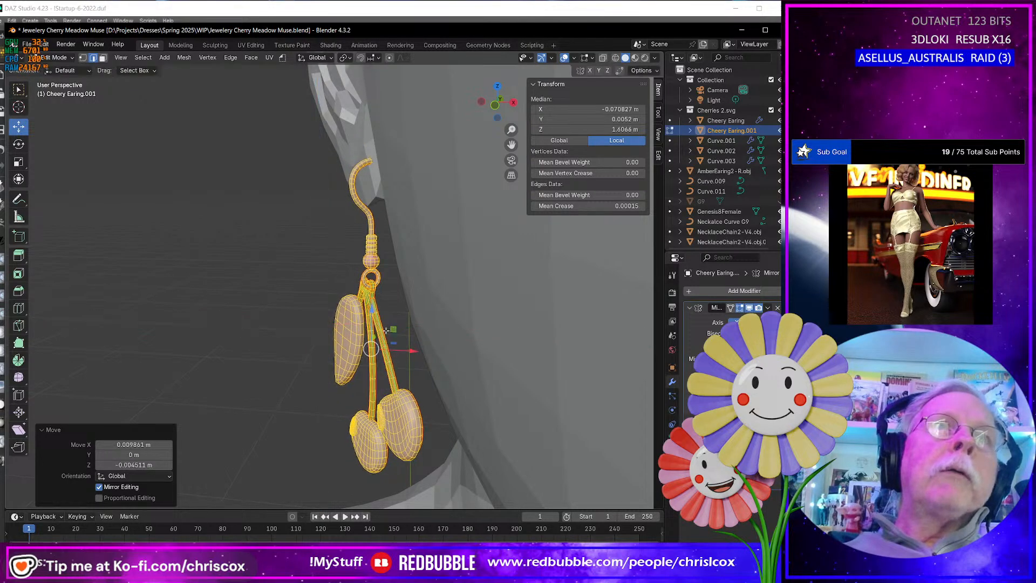
pyautogui.moveTo(393, 330); pyautogui.dragTo(468, 334, button='middle')
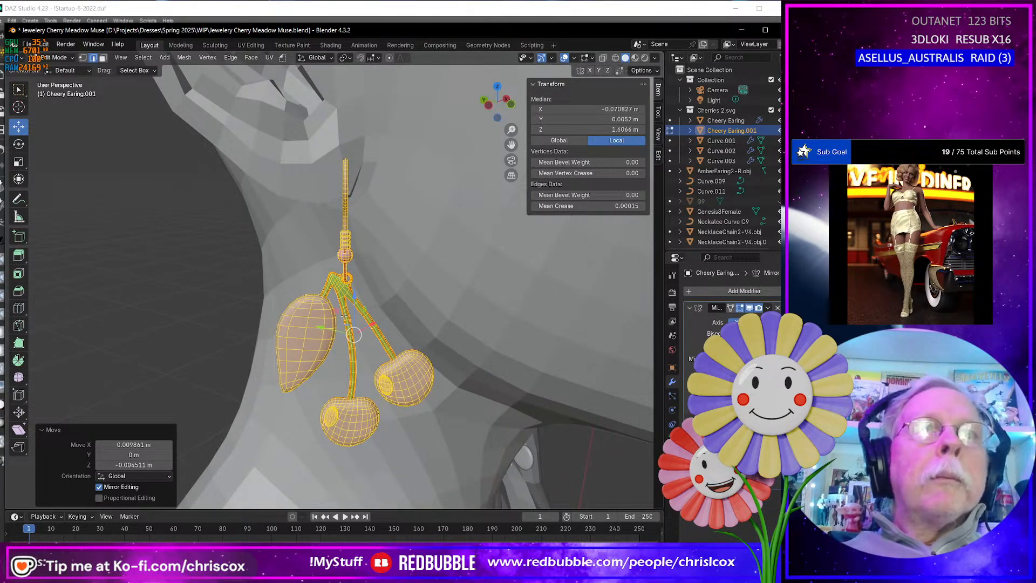
pyautogui.moveTo(342, 328); pyautogui.dragTo(346, 320, button='middle')
pyautogui.moveTo(343, 326); pyautogui.dragTo(288, 320)
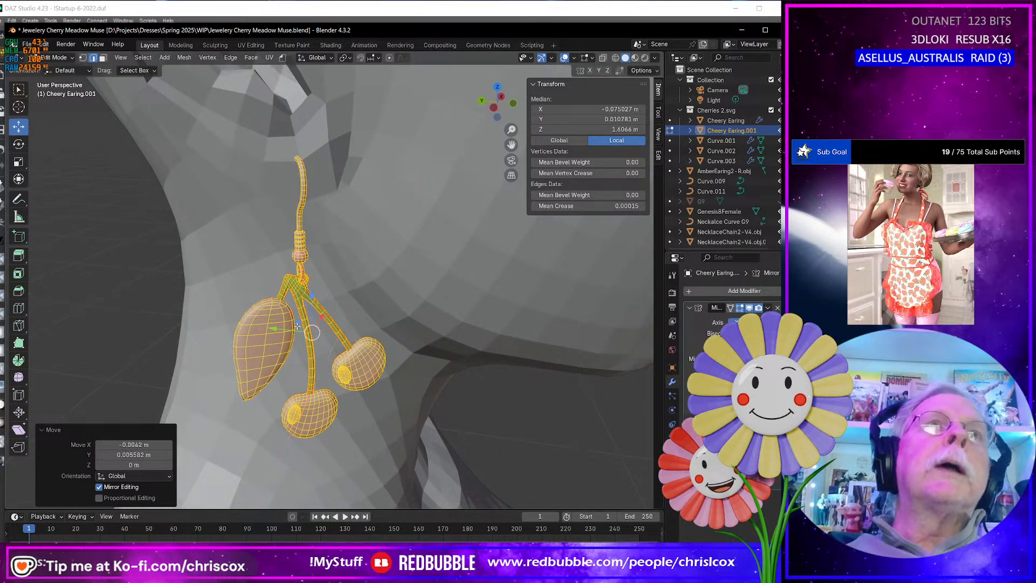
# Nudge the earring copy's hook into the earlobe, to a median of about (-0.073, 0.010, 1.606) m, and check its fit
pyautogui.moveTo(295, 325); pyautogui.dragTo(292, 312, button='middle')
pyautogui.moveTo(313, 304)
pyautogui.mouseDown()
pyautogui.moveTo(319, 330)
pyautogui.moveTo(303, 320)
pyautogui.mouseUp()
pyautogui.moveTo(304, 322); pyautogui.dragTo(414, 331, button='middle')
pyautogui.moveTo(293, 331); pyautogui.dragTo(285, 332)
pyautogui.moveTo(285, 332); pyautogui.dragTo(372, 282, button='middle')
pyautogui.scroll(4, 346, 273)
pyautogui.scroll(-9, 346, 273)
pyautogui.scroll(-5, 302, 297)
pyautogui.scroll(5, 248, 324)
pyautogui.scroll(-5, 250, 325)
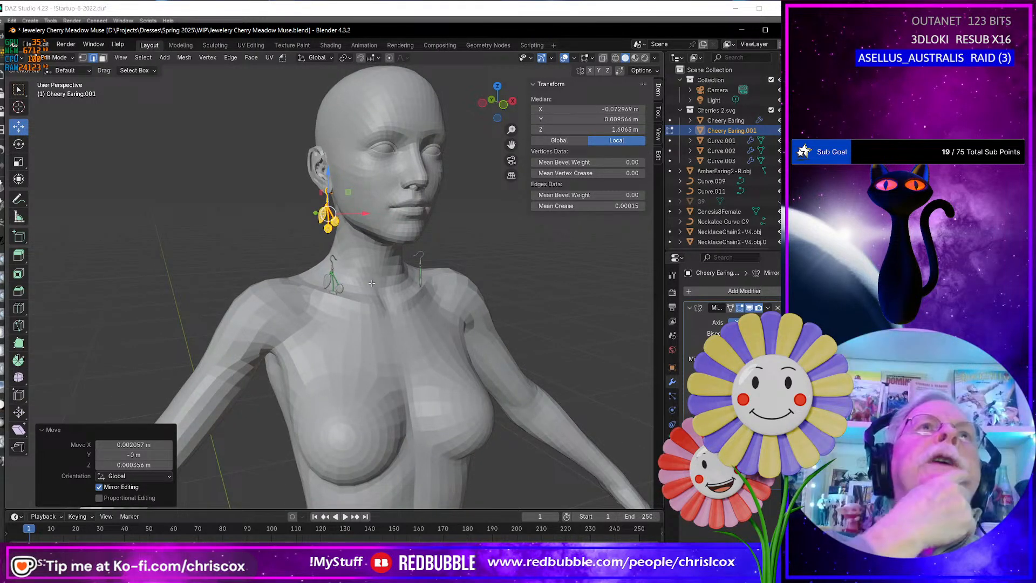
# Save the Blender file and deselect the earring copy's mesh
pyautogui.hotkey('ctrl', 's')
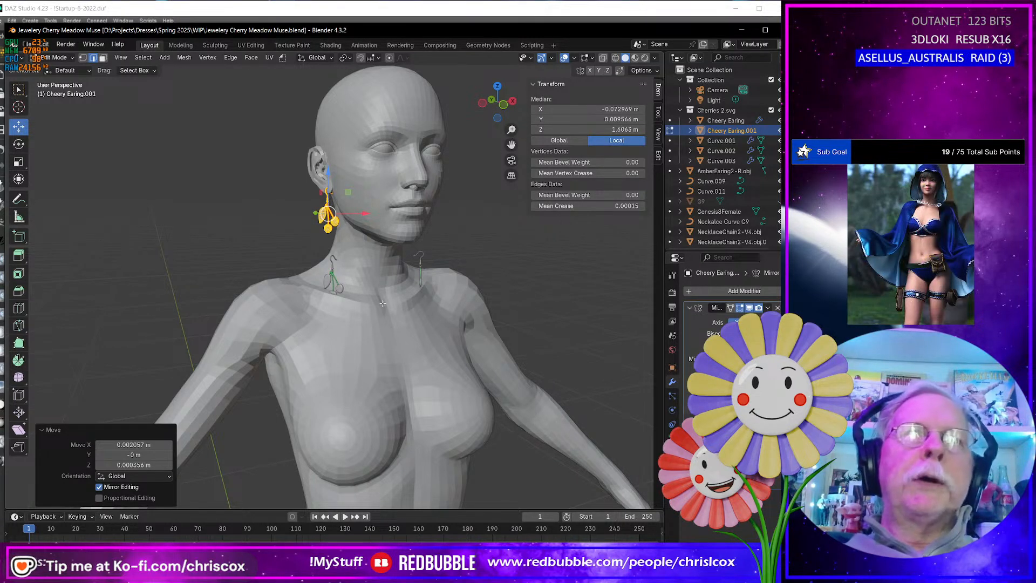
pyautogui.click(381, 302)
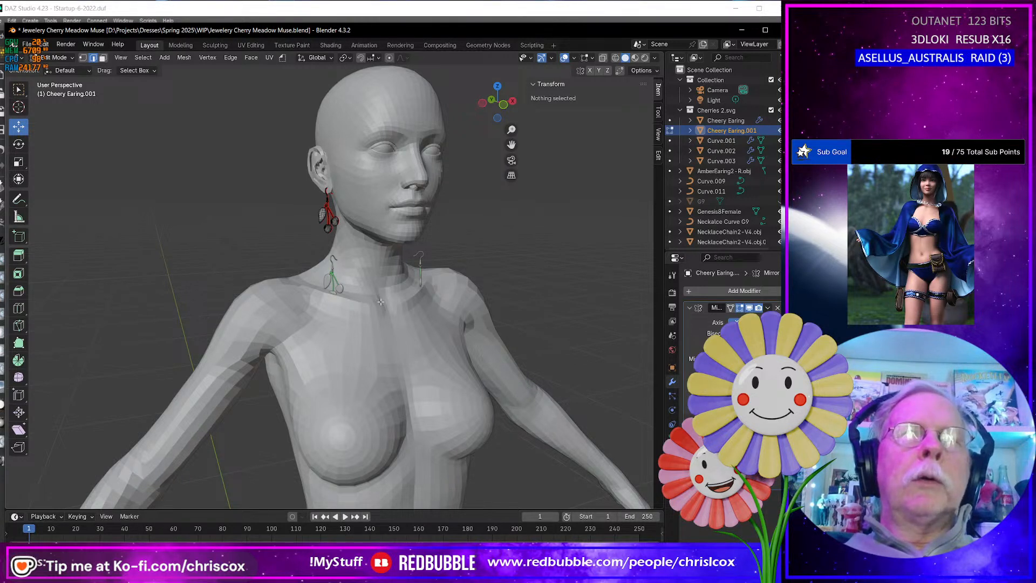
pyautogui.moveTo(381, 302)
pyautogui.mouseDown(button='middle')
pyautogui.moveTo(299, 300)
pyautogui.moveTo(379, 306)
pyautogui.mouseUp(button='middle')
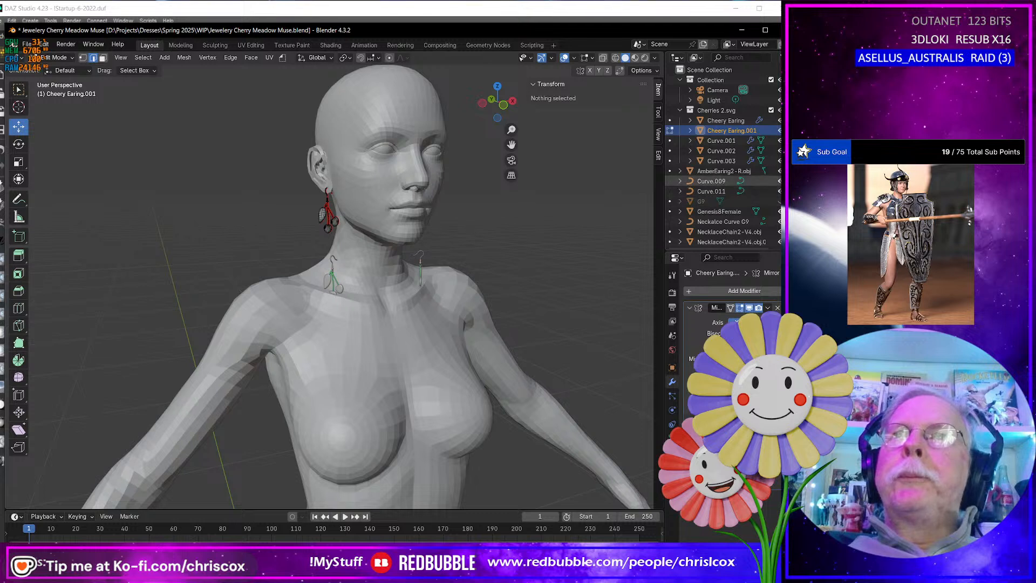
# Show the G9 figure again, return to Object Mode, and hide the Genesis8Female figure
pyautogui.scroll(-2, 778, 192)
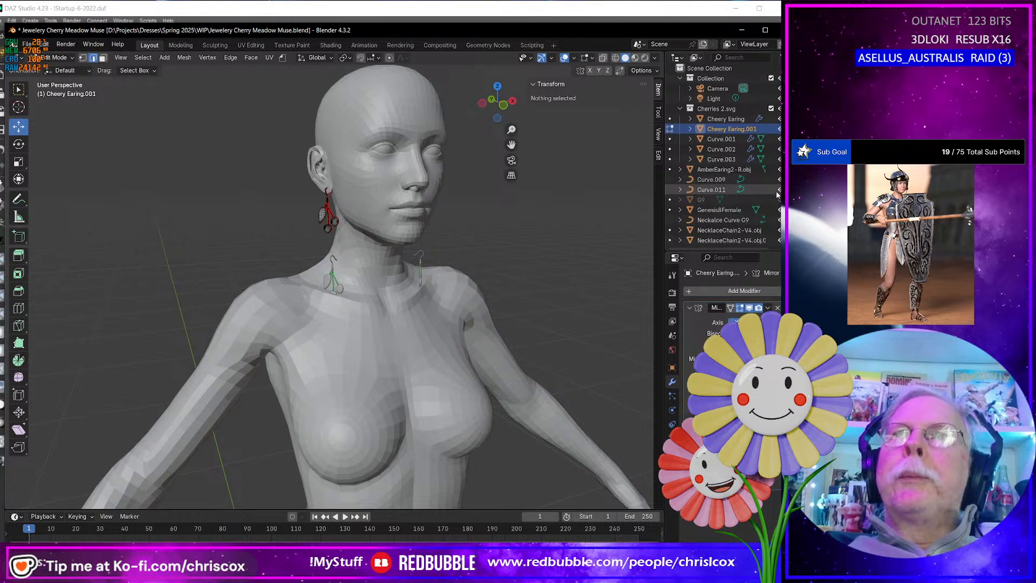
pyautogui.scroll(1, 777, 193)
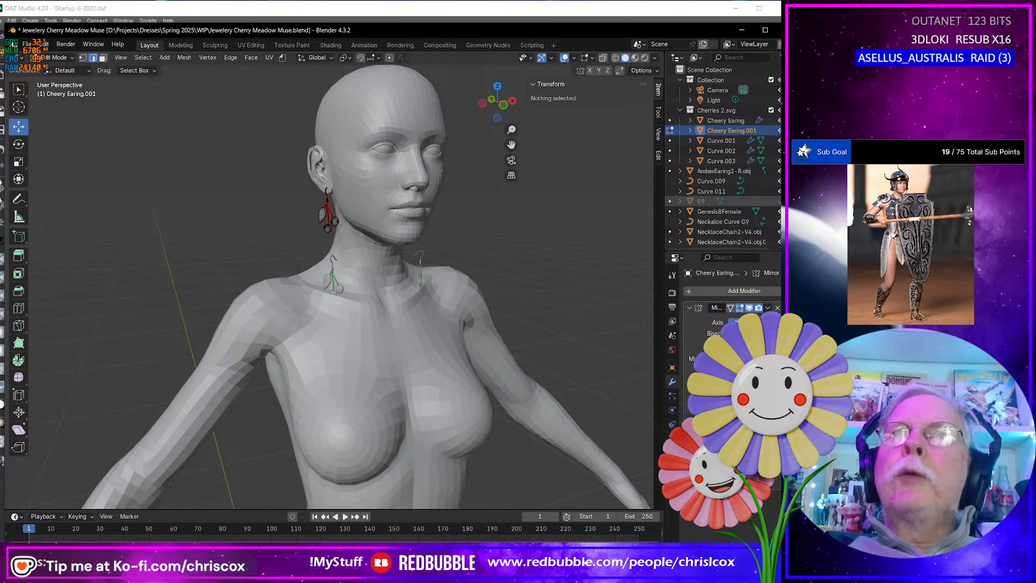
pyautogui.click(779, 202)
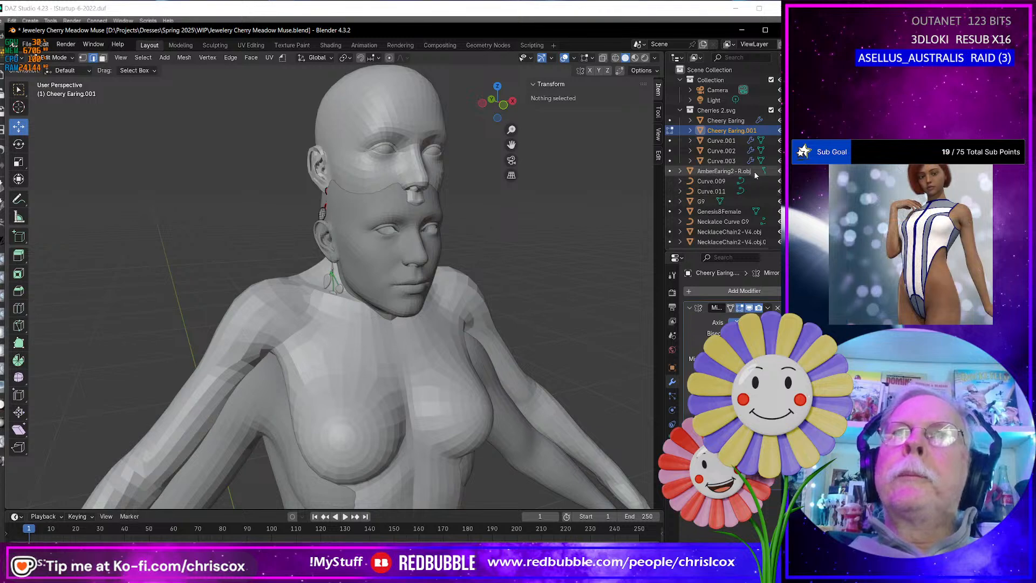
pyautogui.scroll(-1, 755, 175)
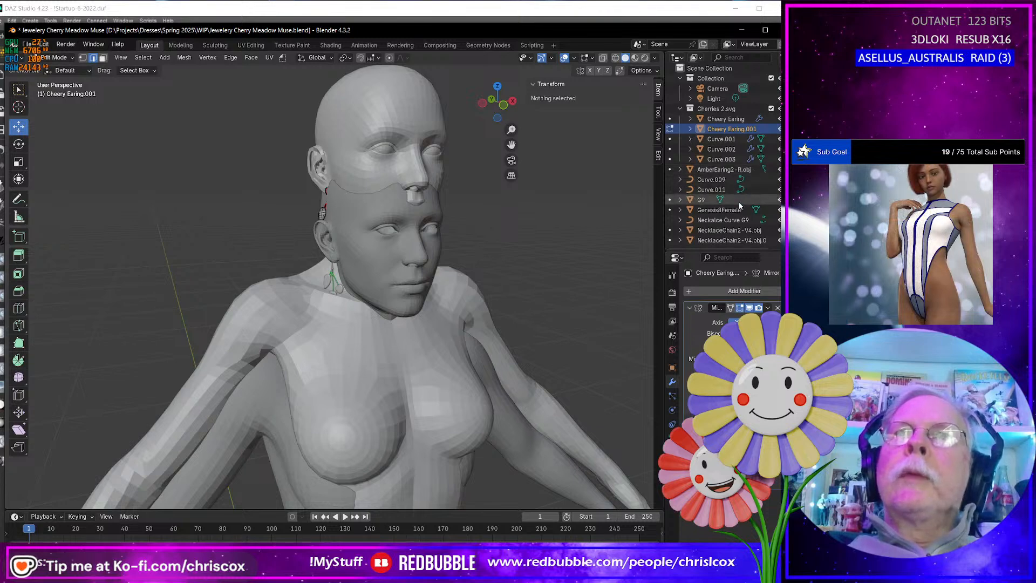
pyautogui.press('Tab')
pyautogui.click(403, 102)
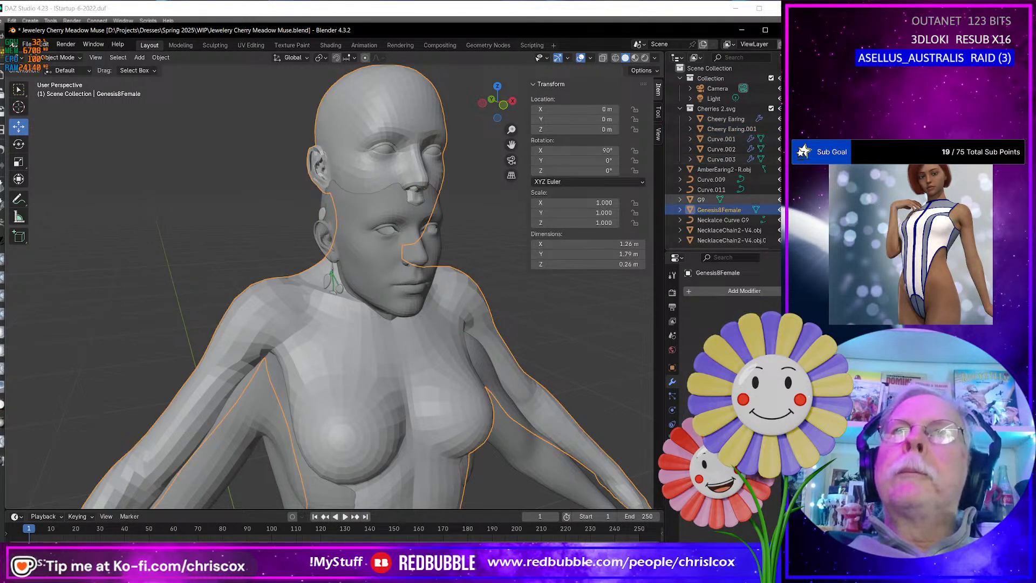
pyautogui.click(779, 210)
pyautogui.moveTo(438, 275)
pyautogui.mouseDown(button='middle')
pyautogui.moveTo(510, 272)
pyautogui.moveTo(448, 275)
pyautogui.mouseUp(button='middle')
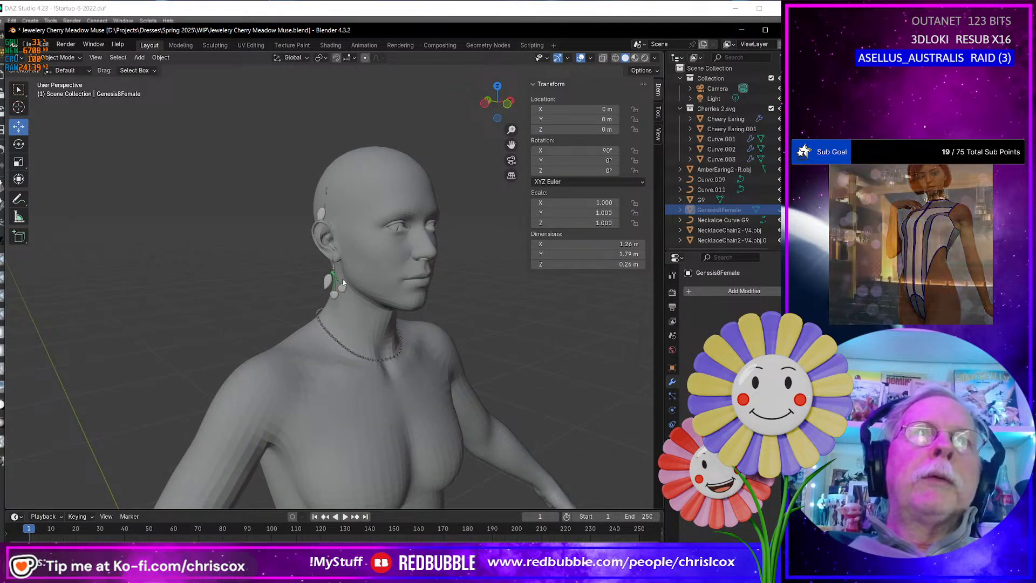
# Examine how the necklace chain and the mirrored cherry earrings sit on the G9 figure from the front and side
pyautogui.click(379, 363)
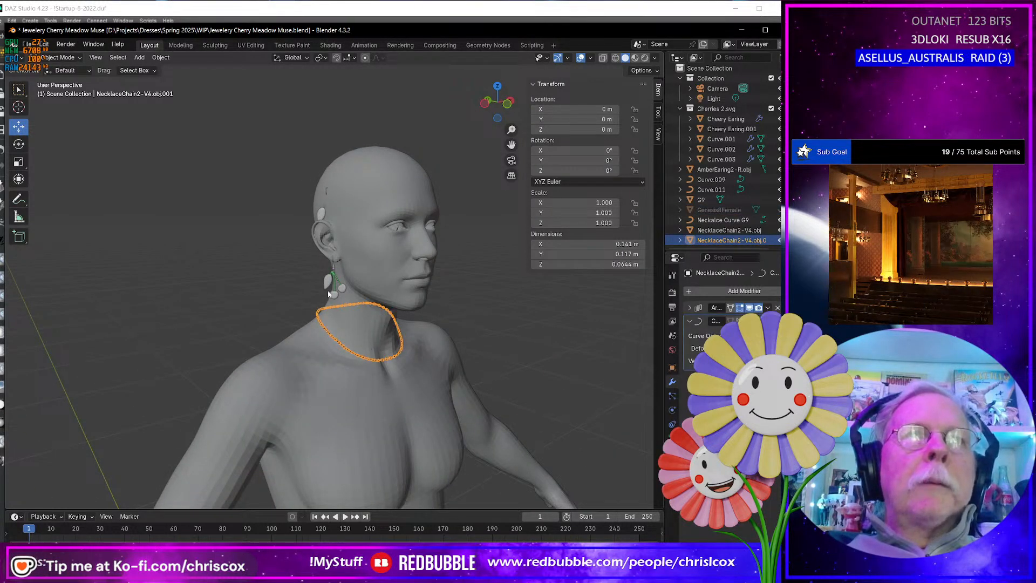
pyautogui.click(342, 288)
pyautogui.moveTo(341, 287); pyautogui.dragTo(345, 264, button='middle')
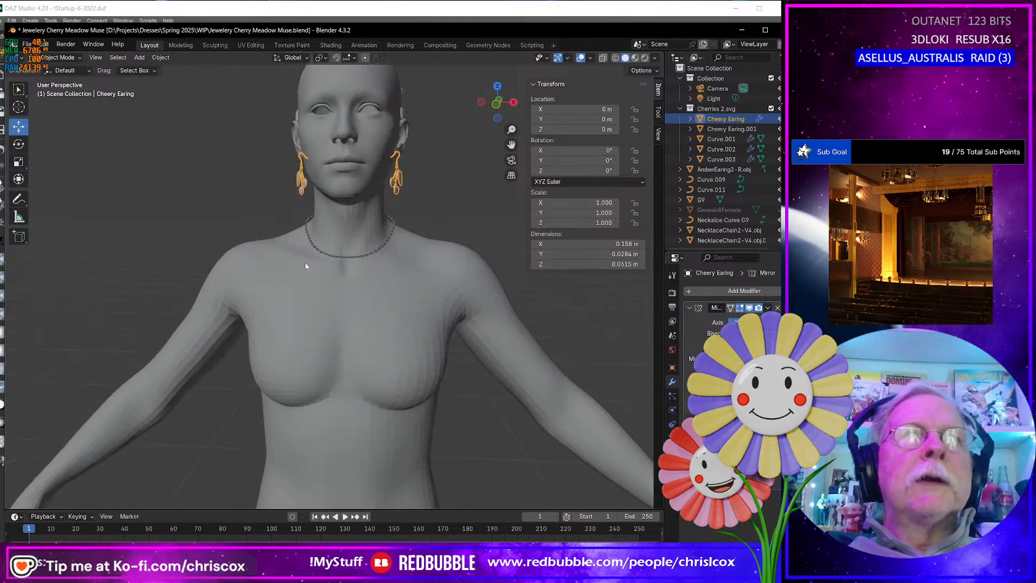
pyautogui.scroll(3, 344, 266)
pyautogui.rightClick(342, 265)
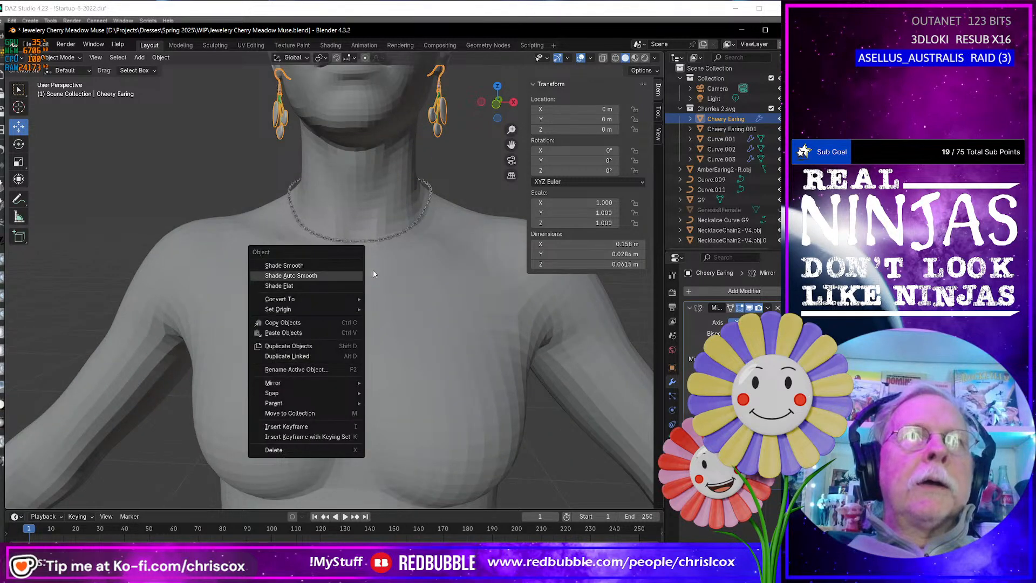
pyautogui.moveTo(400, 273); pyautogui.dragTo(374, 257, button='middle')
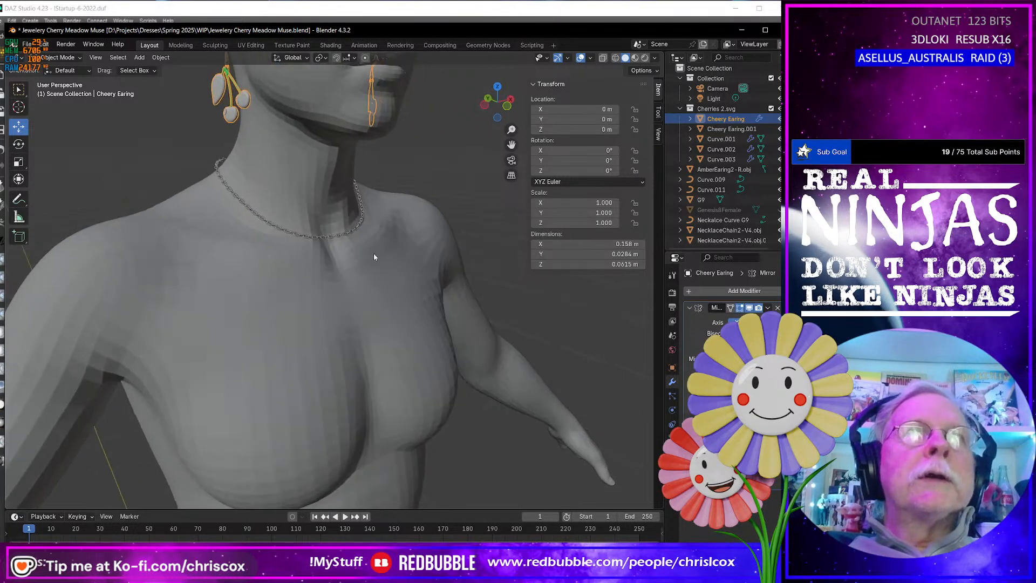
pyautogui.scroll(3, 361, 279)
pyautogui.scroll(-8, 361, 280)
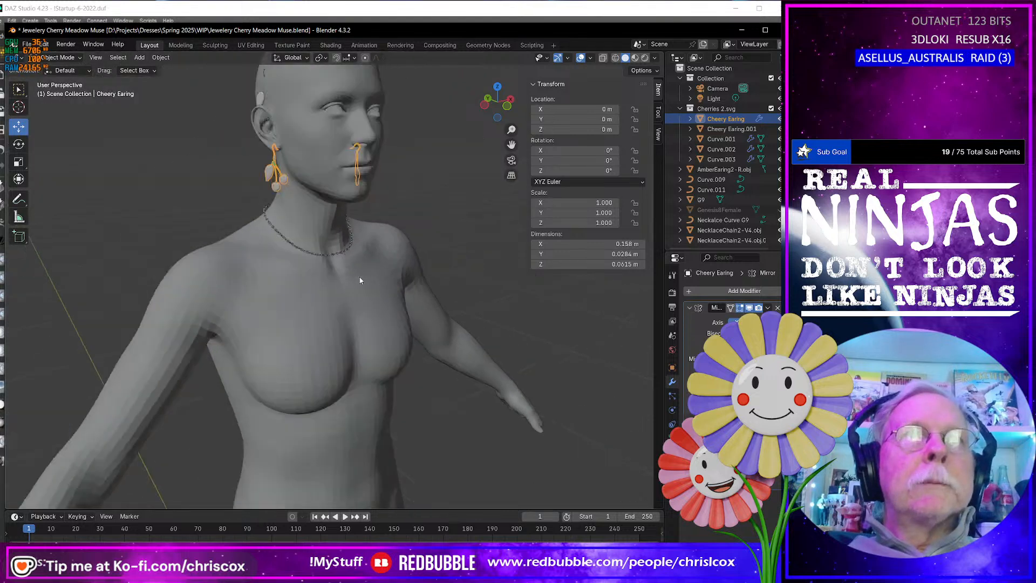
# Select the flat-lying cherry cluster Curve.001 at the world origin between the figure's feet and frame it in the view
pyautogui.keyDown('shift'); pyautogui.moveTo(370, 305); pyautogui.dragTo(342, 285, button='middle'); pyautogui.keyUp('shift')
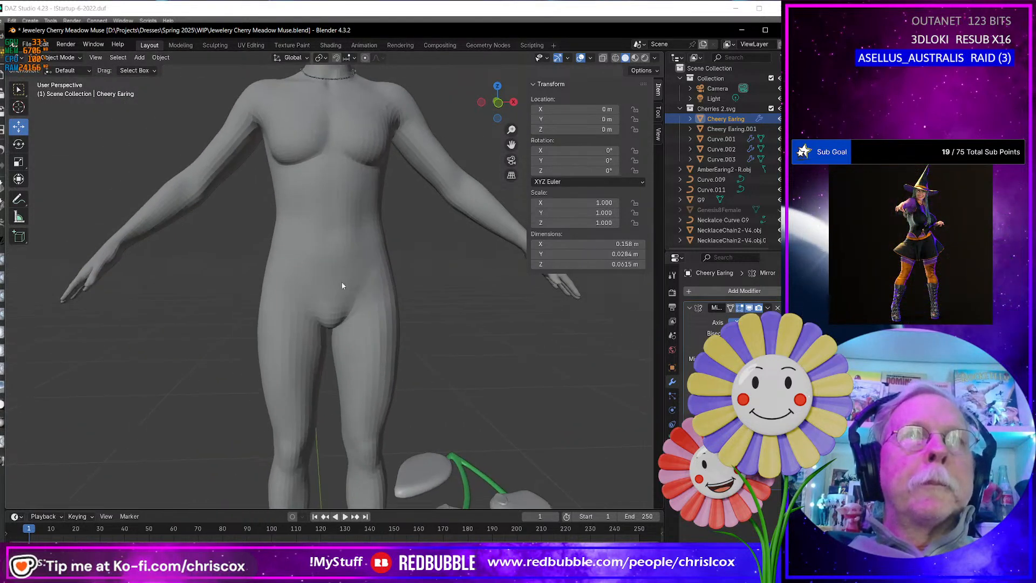
pyautogui.keyDown('shift'); pyautogui.moveTo(368, 350); pyautogui.dragTo(362, 95, button='middle'); pyautogui.keyUp('shift')
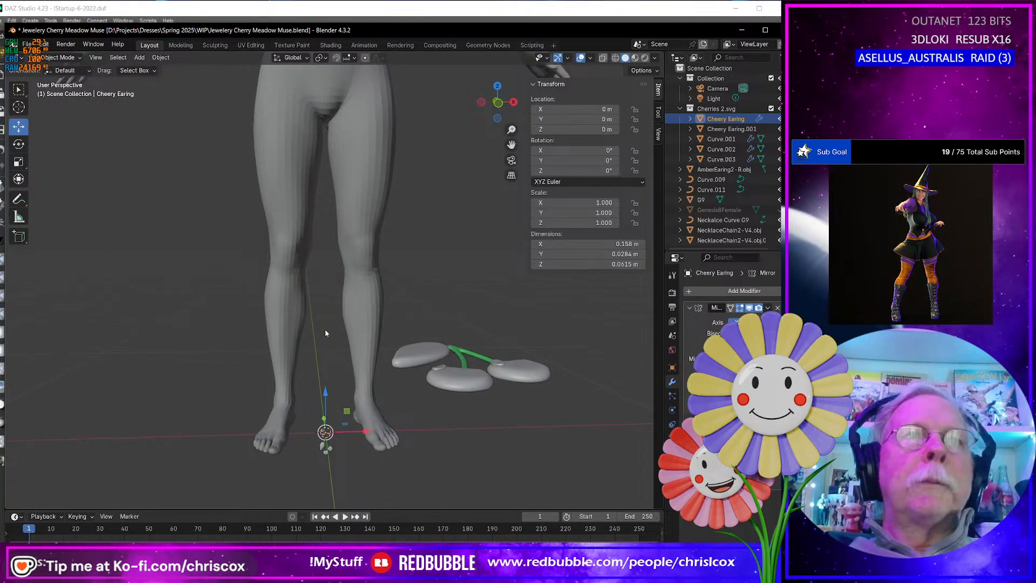
pyautogui.scroll(2, 328, 345)
pyautogui.keyDown('shift'); pyautogui.moveTo(332, 377); pyautogui.dragTo(374, 164, button='middle'); pyautogui.keyUp('shift')
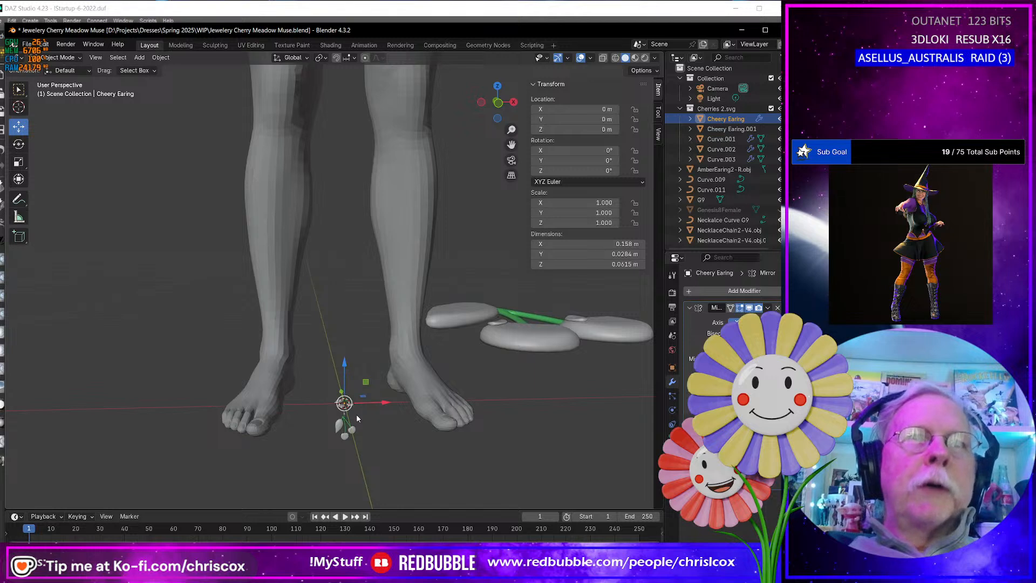
pyautogui.click(353, 430)
pyautogui.scroll(1, 362, 441)
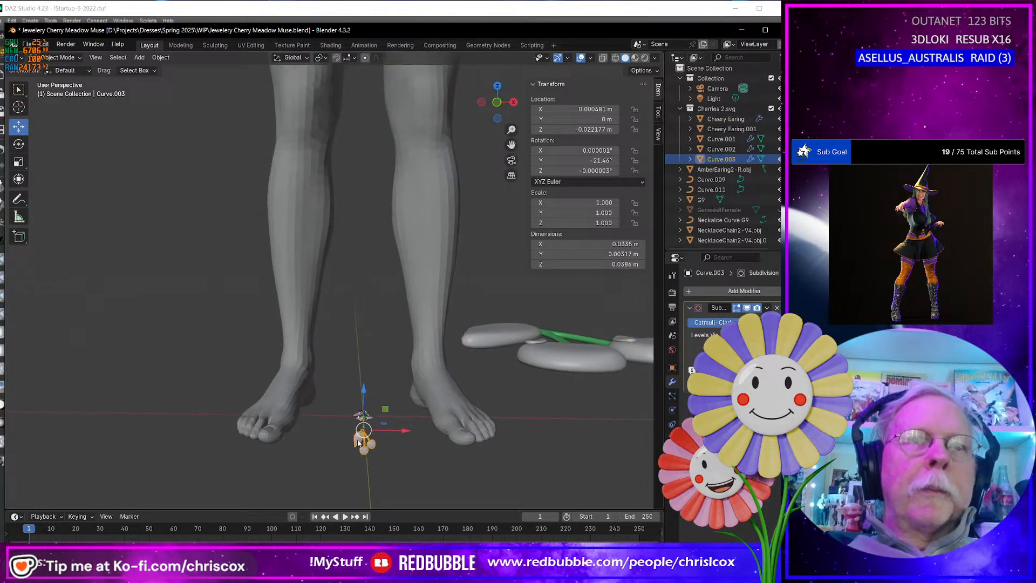
pyautogui.moveTo(358, 443); pyautogui.dragTo(363, 433, button='middle')
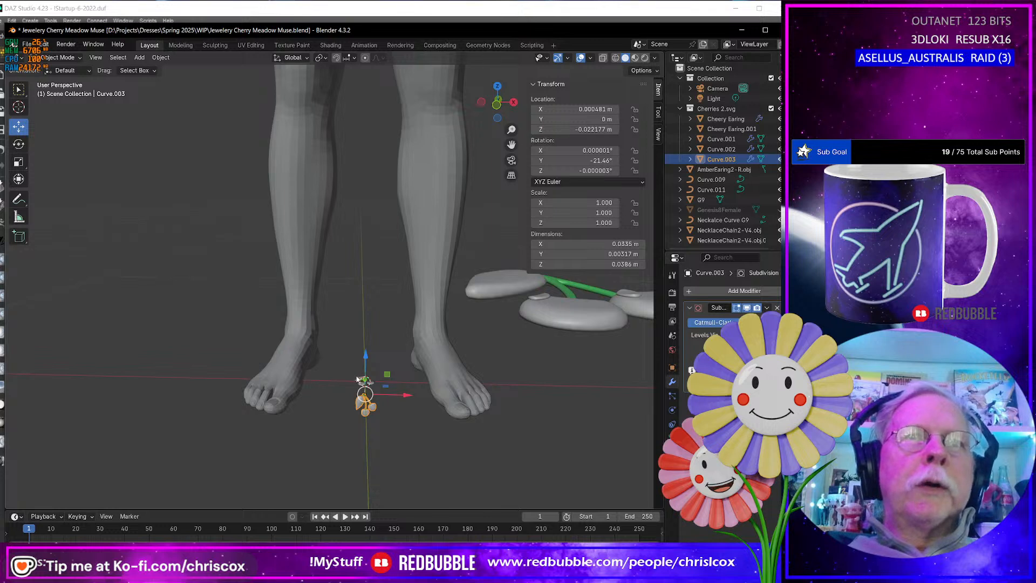
pyautogui.moveTo(365, 413); pyautogui.dragTo(463, 417, button='middle')
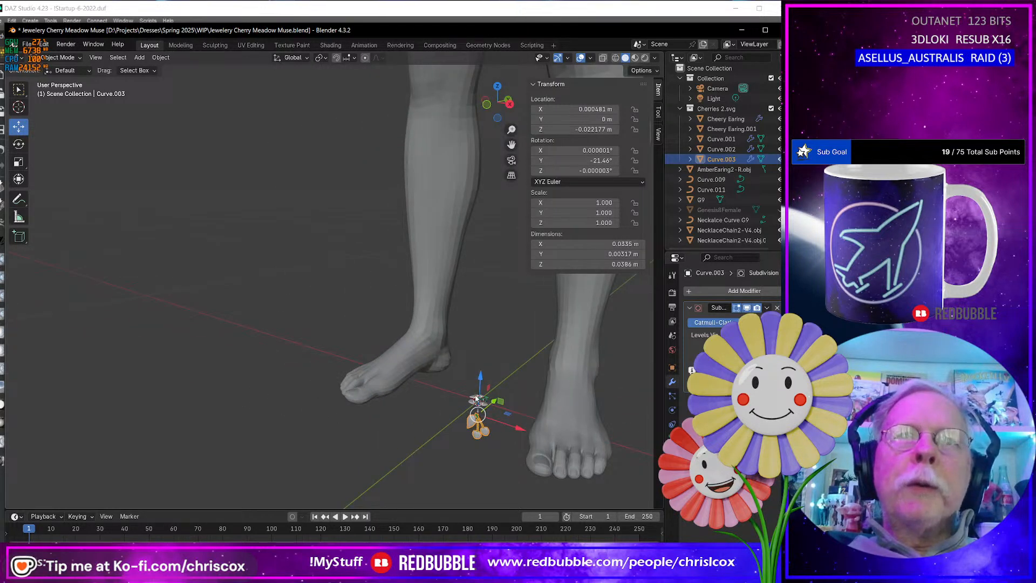
pyautogui.click(475, 399)
pyautogui.press('KP_Decimal')
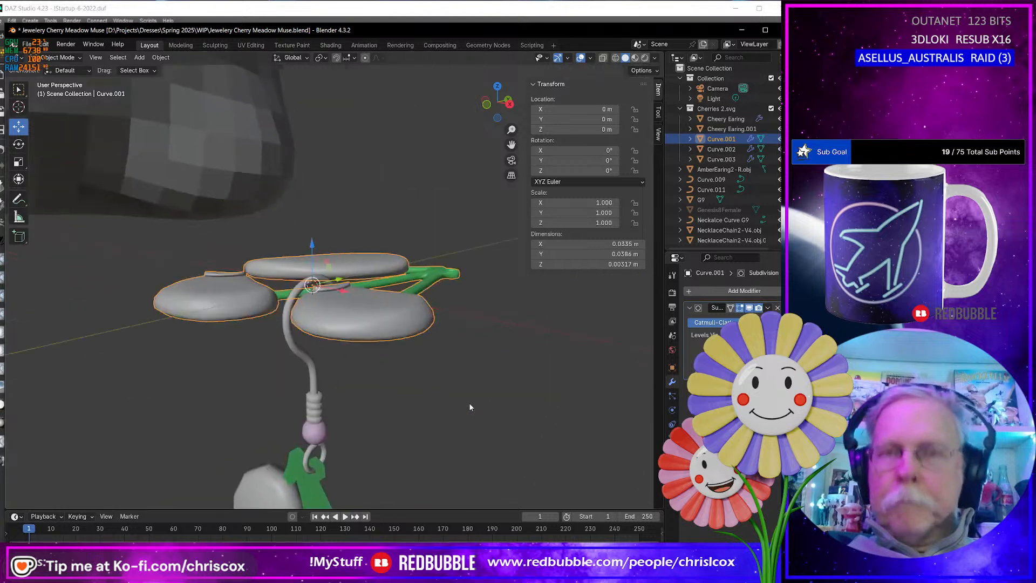
# In Edit Mode, select the face loop of the small ring at the top of the cherry stem and duplicate it in place
pyautogui.moveTo(500, 397); pyautogui.dragTo(509, 445, button='middle')
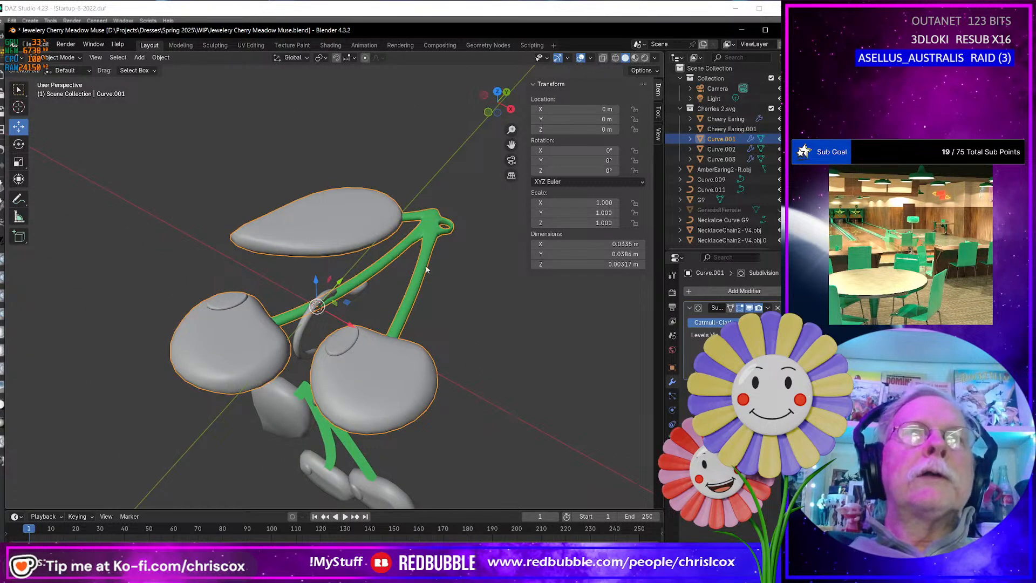
pyautogui.moveTo(426, 269)
pyautogui.mouseDown(button='middle')
pyautogui.moveTo(373, 235)
pyautogui.moveTo(368, 264)
pyautogui.moveTo(439, 284)
pyautogui.mouseUp(button='middle')
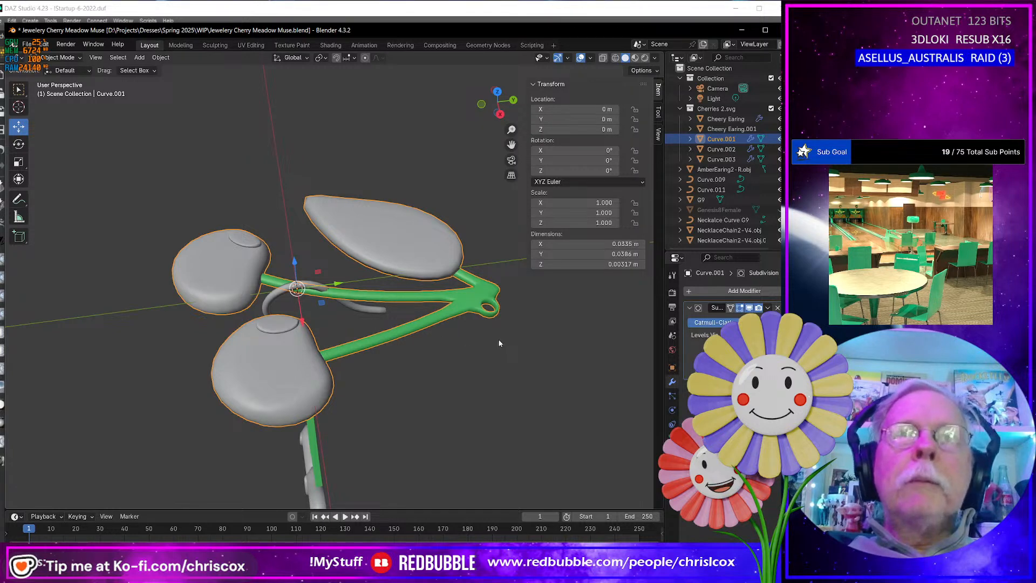
pyautogui.moveTo(501, 339); pyautogui.dragTo(403, 357, button='middle')
pyautogui.press('Tab')
pyautogui.scroll(3, 409, 360)
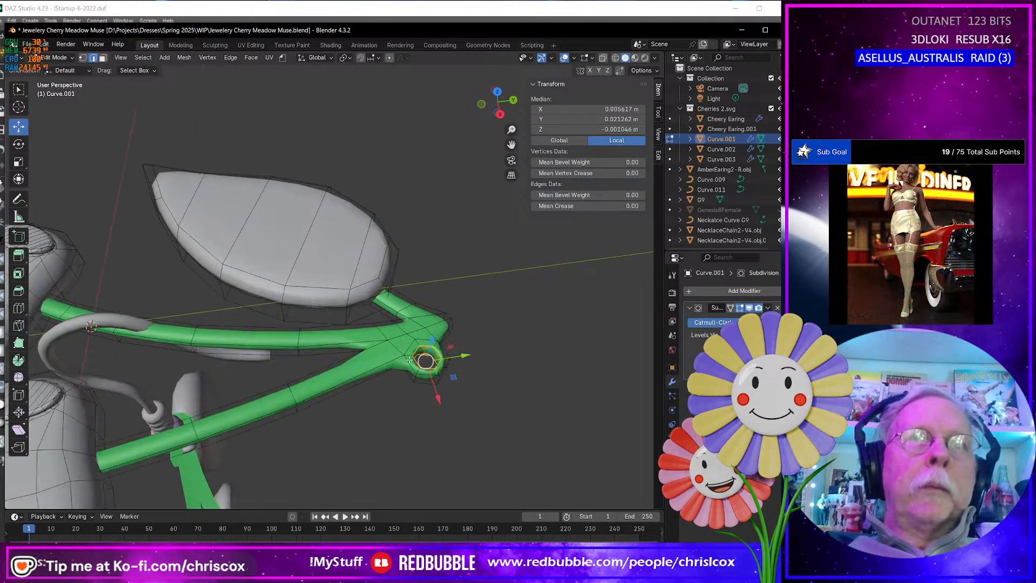
pyautogui.scroll(-3, 409, 359)
pyautogui.scroll(3, 409, 360)
pyautogui.keyDown('shift'); pyautogui.moveTo(437, 361); pyautogui.dragTo(352, 381, button='middle'); pyautogui.keyUp('shift')
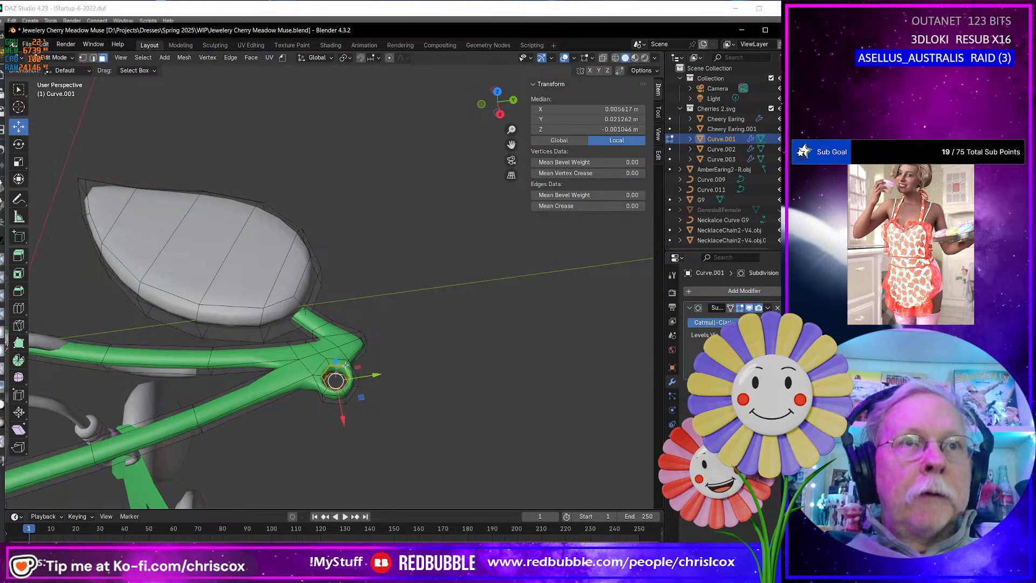
pyautogui.press('3')
pyautogui.keyDown('alt'); pyautogui.click(346, 365); pyautogui.keyUp('alt')
pyautogui.hotkey('shift', 'd')
pyautogui.rightClick(346, 366)
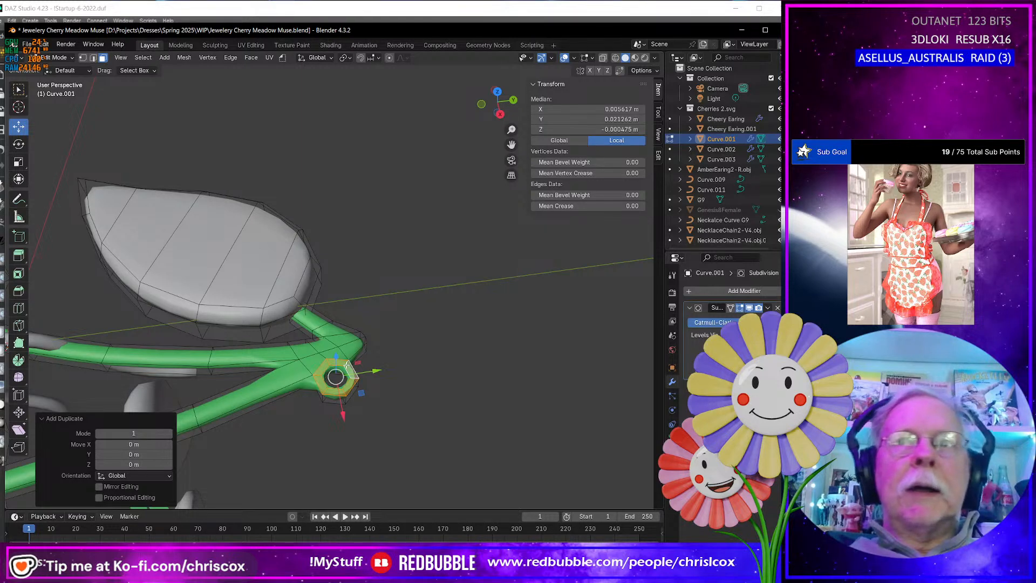
# Raise the duplicated ring about 0.003 m along Z and rotate it 90° about the Y axis
pyautogui.moveTo(348, 366); pyautogui.dragTo(361, 334)
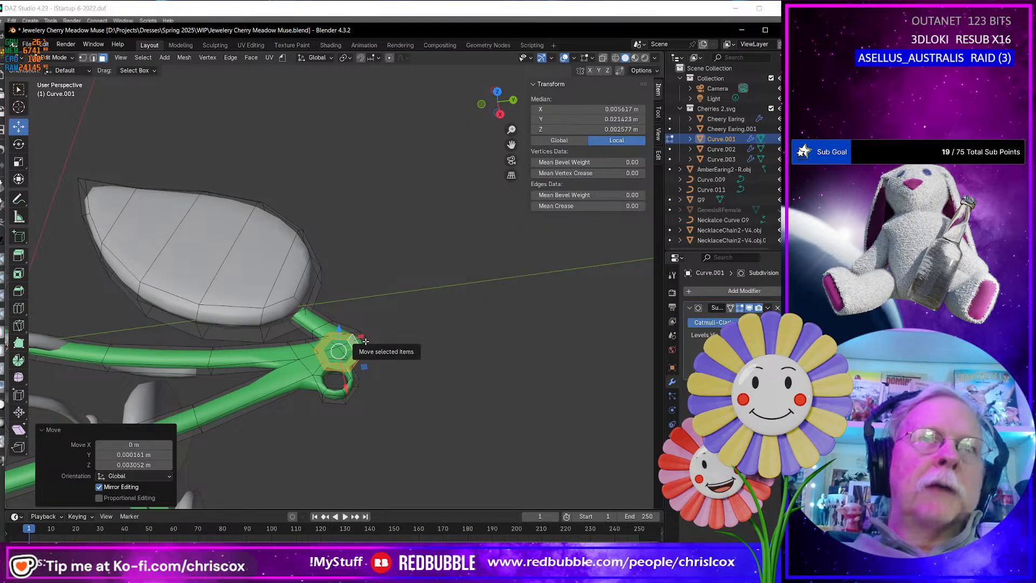
pyautogui.write('ry')
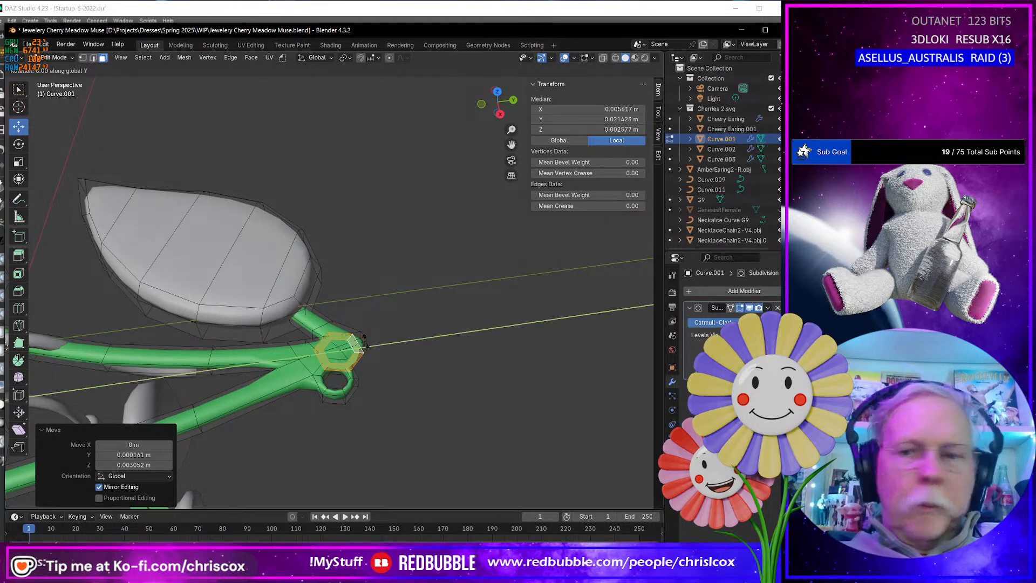
pyautogui.write('90')
pyautogui.press('Return')
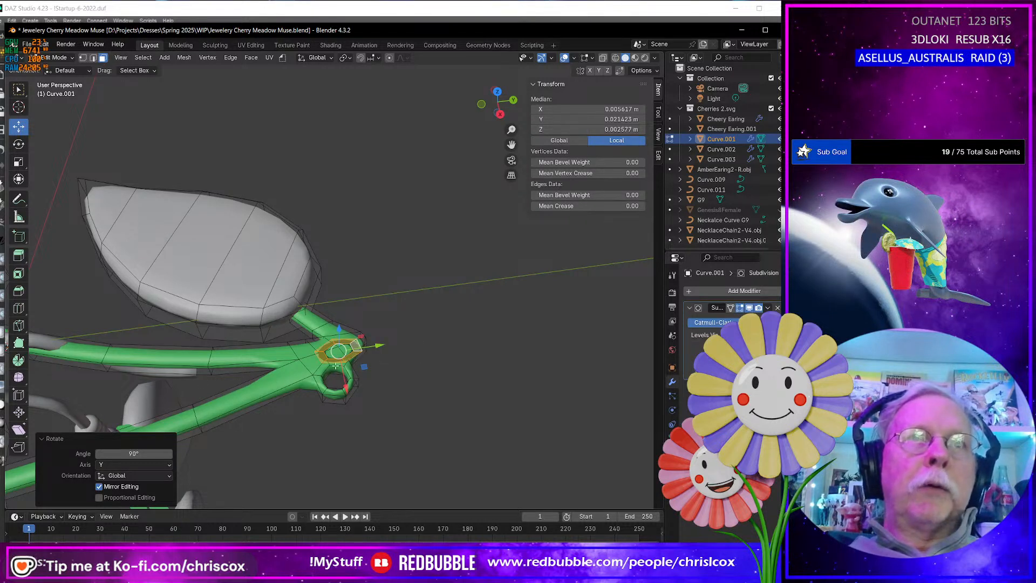
# Hide G9, then in top view rotate the cherry cluster without the new ring by -19.9° and move it about -0.024 m along Y
pyautogui.scroll(-6, 332, 376)
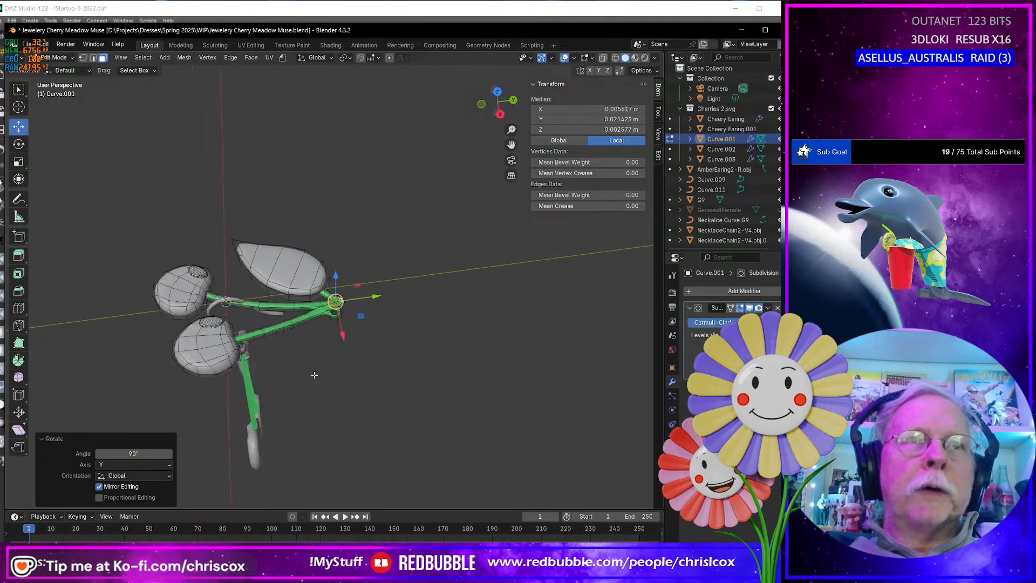
pyautogui.moveTo(317, 375); pyautogui.dragTo(387, 369, button='middle')
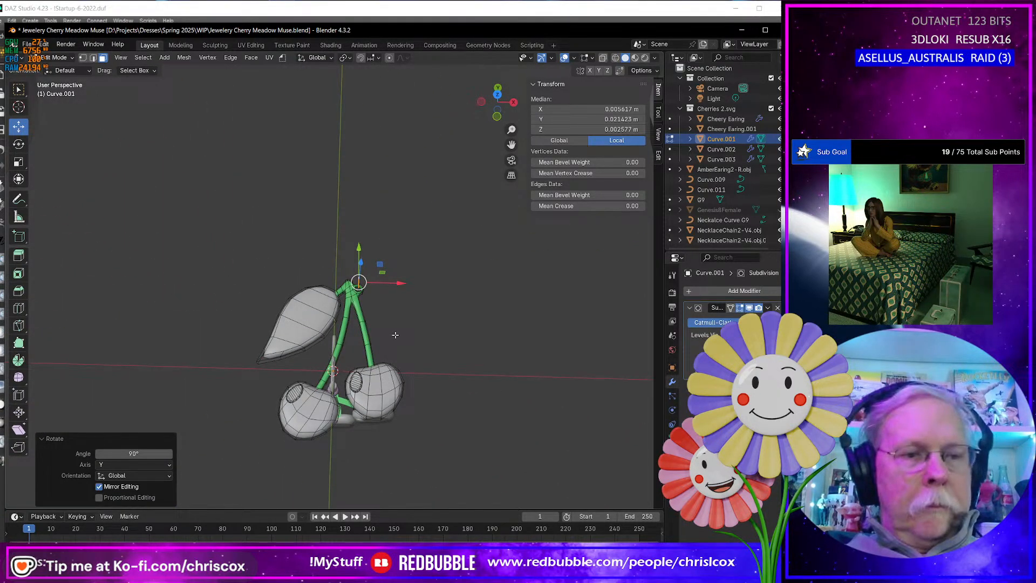
pyautogui.press('a')
pyautogui.press('KP_7')
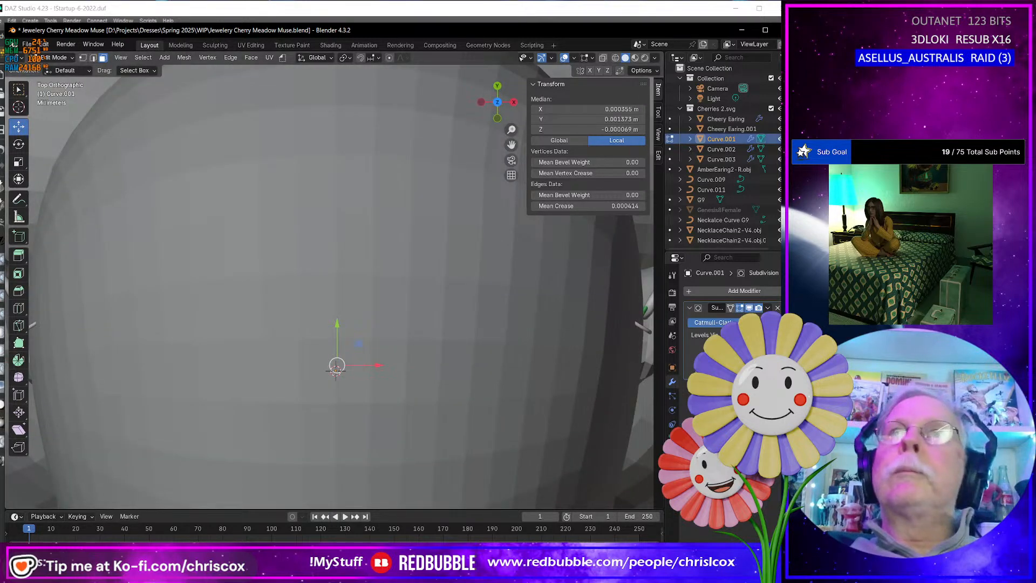
pyautogui.click(781, 199)
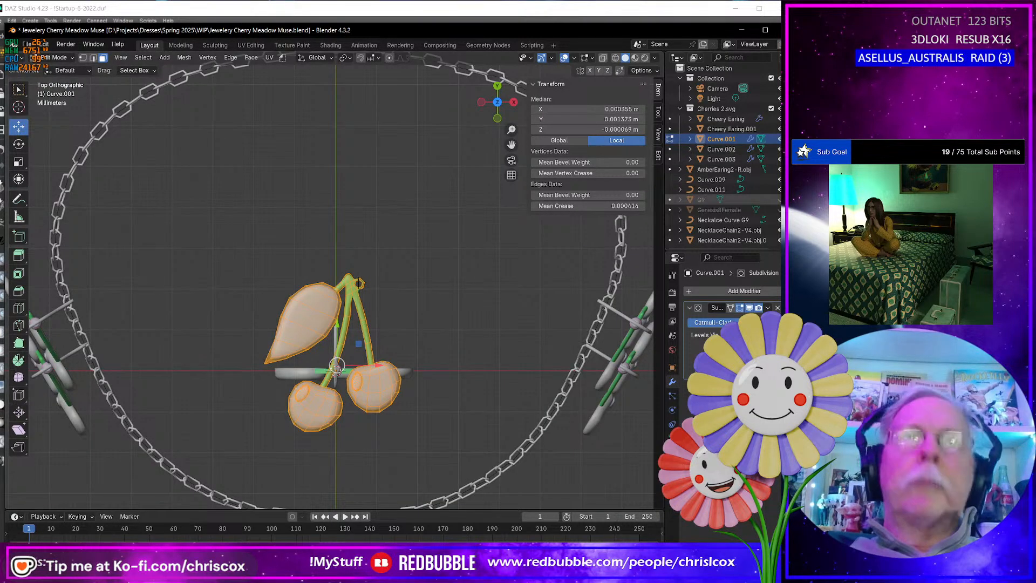
pyautogui.scroll(2, 440, 344)
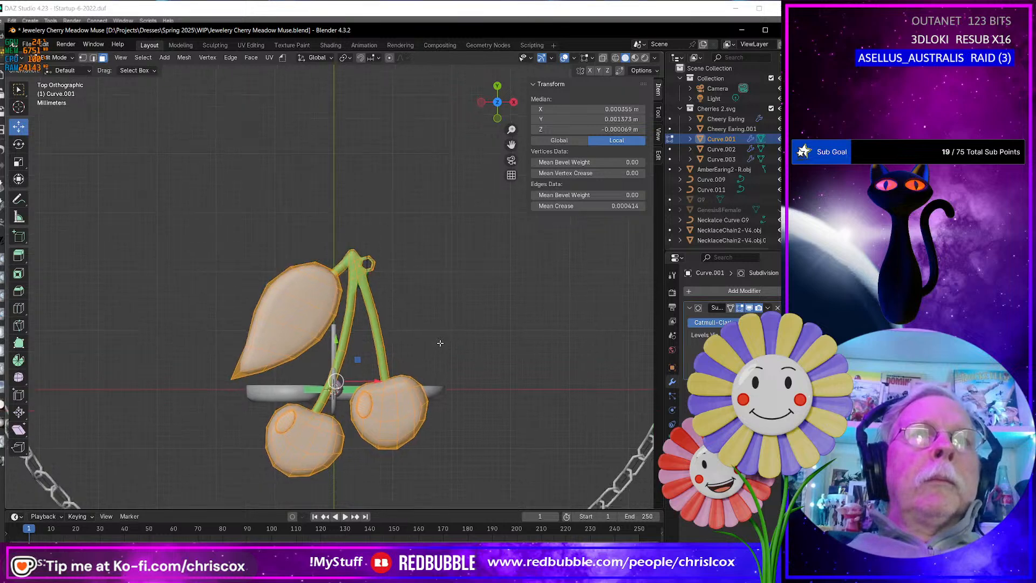
pyautogui.keyDown('shift'); pyautogui.moveTo(440, 343); pyautogui.dragTo(446, 243, button='middle'); pyautogui.keyUp('shift')
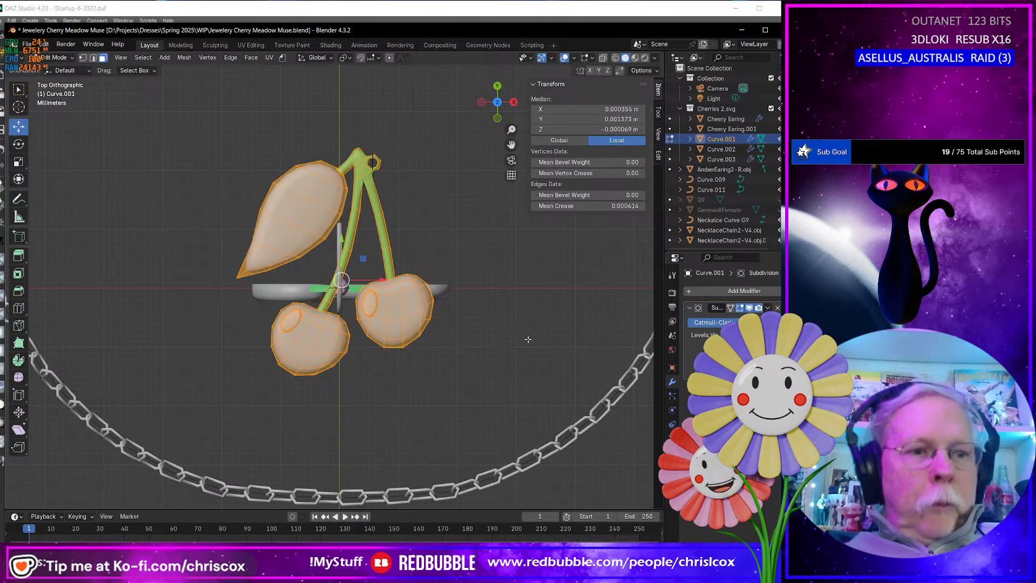
pyautogui.press('r')
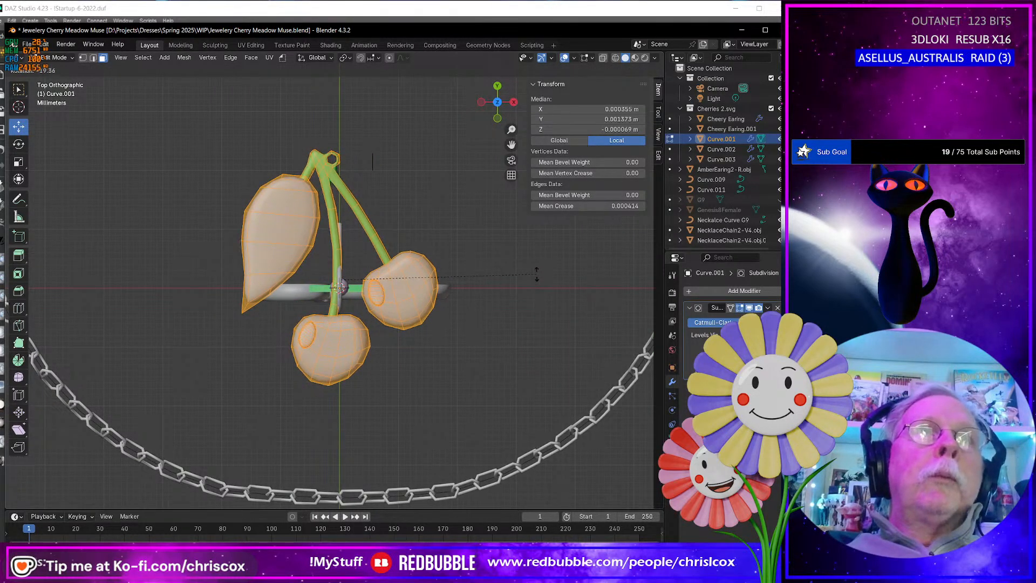
pyautogui.click(532, 273)
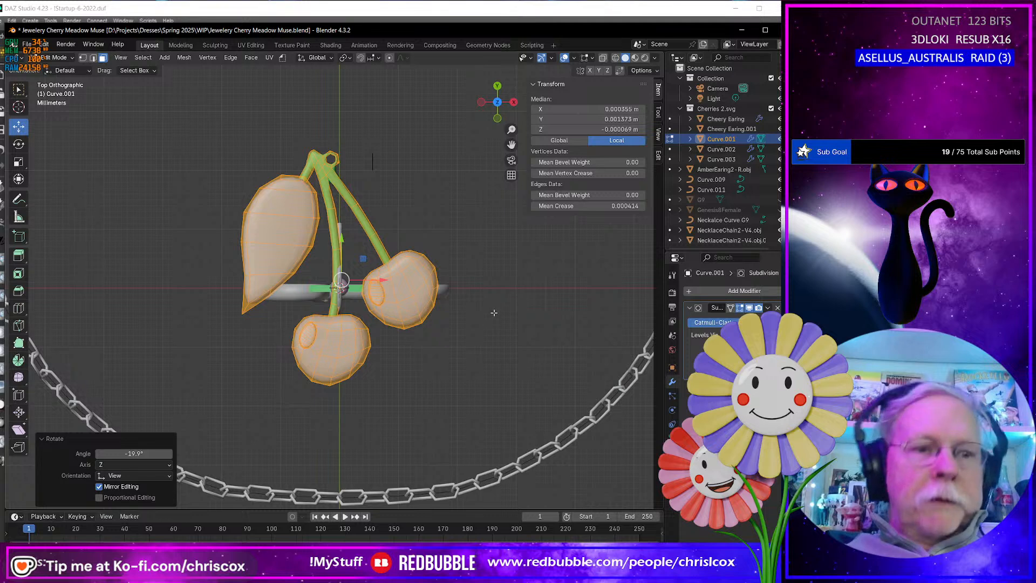
pyautogui.press('g')
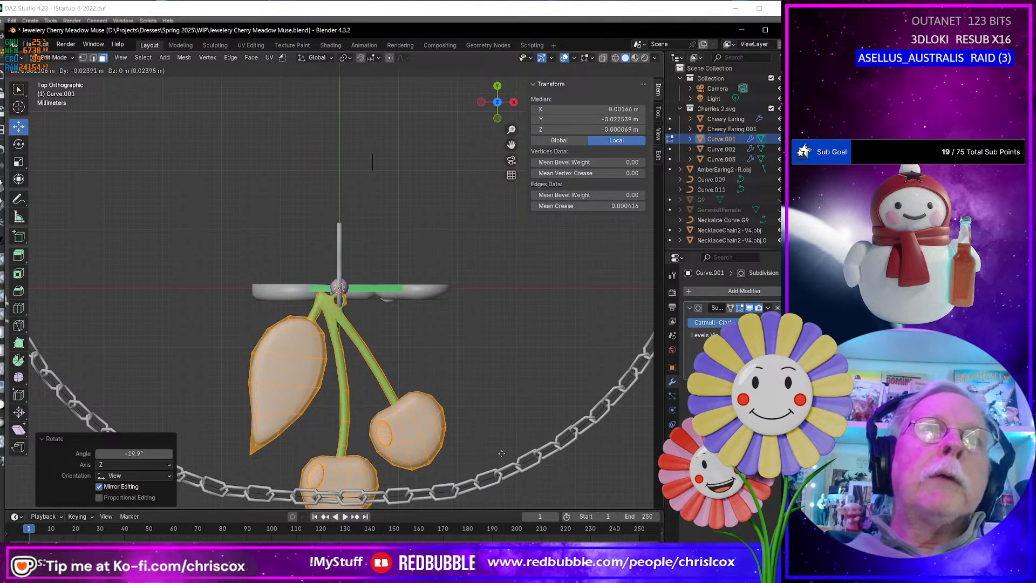
pyautogui.click(502, 453)
# Select the upright ring and move it about -0.0058 m in X and -0.0222 m in Y to the cluster's stem loop
pyautogui.click(342, 138)
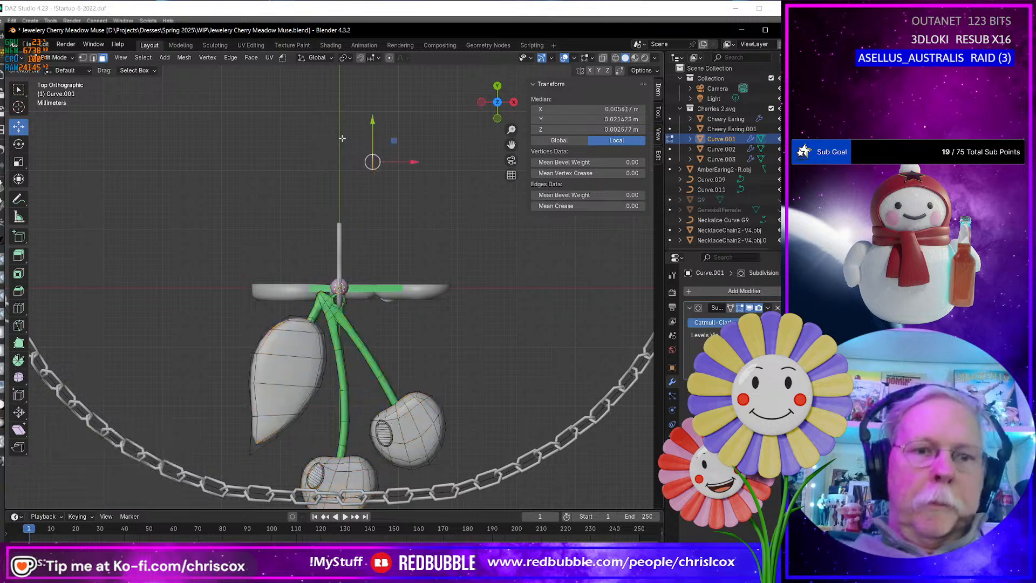
pyautogui.press('g')
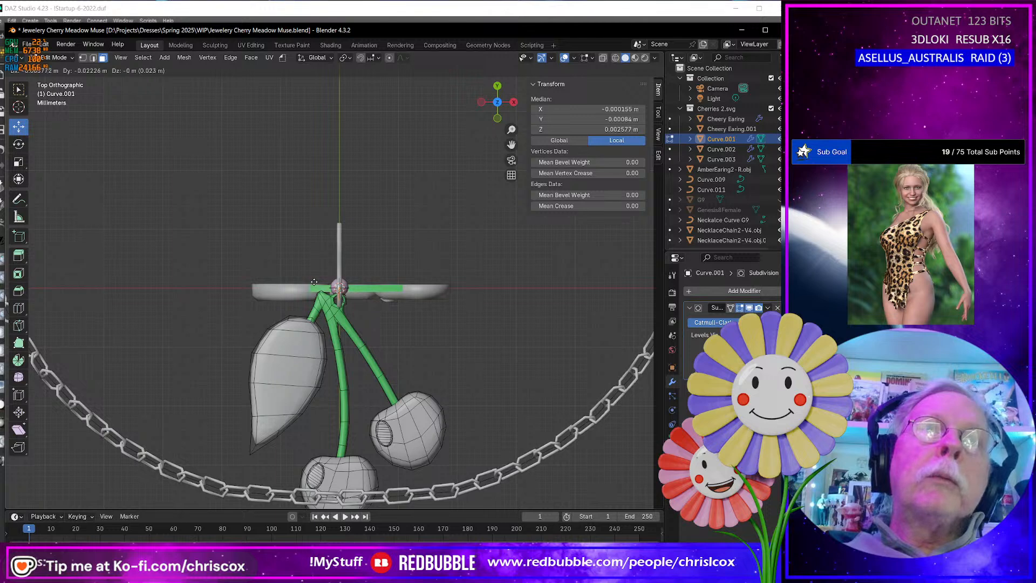
pyautogui.click(314, 282)
# Lower the upright ring about 0.00376 m along Z into the stem loop and scale it uniformly to 1.256
pyautogui.scroll(6, 314, 281)
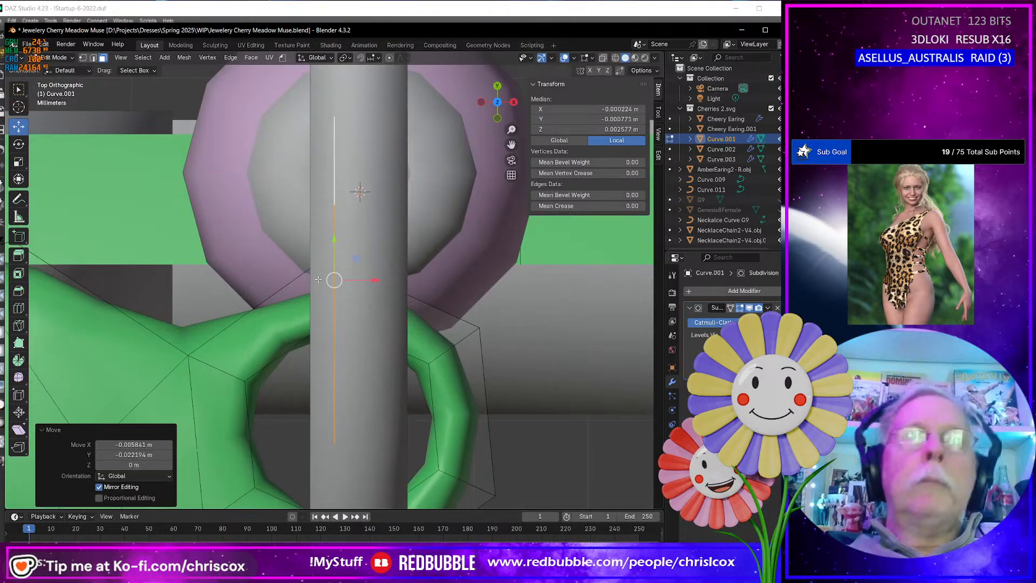
pyautogui.moveTo(313, 281); pyautogui.dragTo(210, 178, button='middle')
pyautogui.scroll(-8, 248, 236)
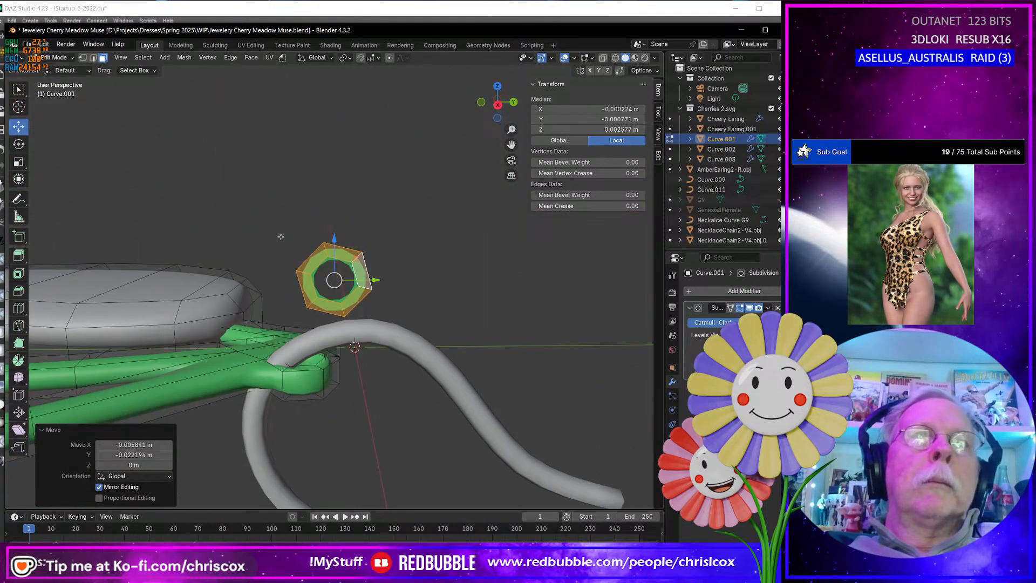
pyautogui.press('g')
pyautogui.press('z')
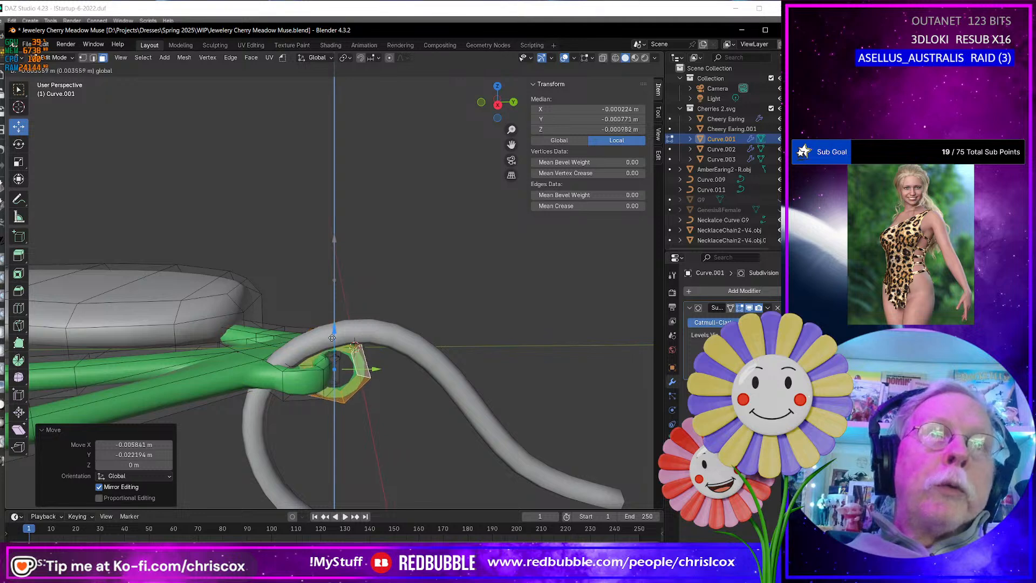
pyautogui.click(414, 371)
pyautogui.press('s')
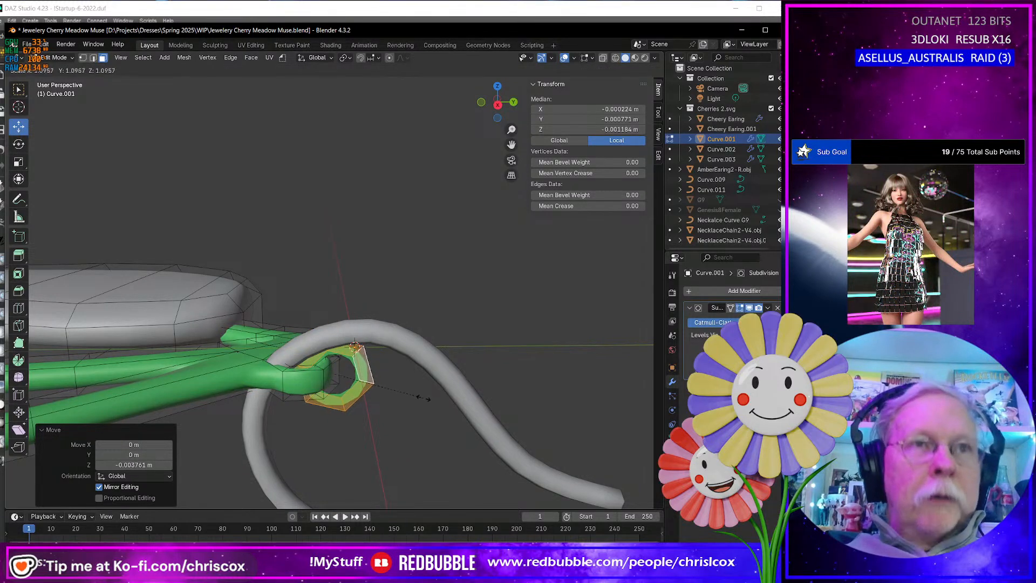
pyautogui.click(436, 400)
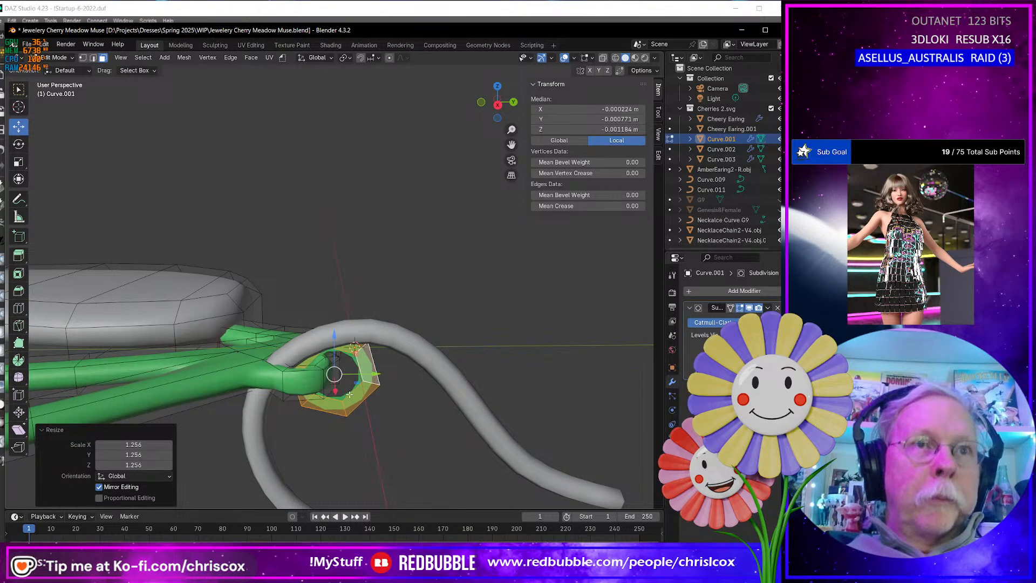
# Scale up the upright ring's inner edge loop, then select the whole ring and move it 0.000273 m along X
pyautogui.press('2')
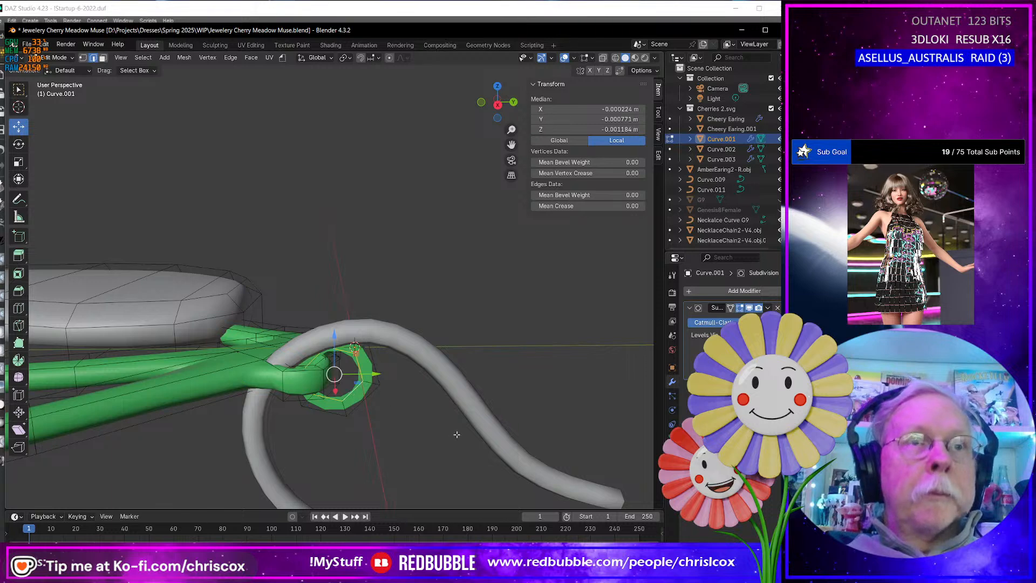
pyautogui.press('s')
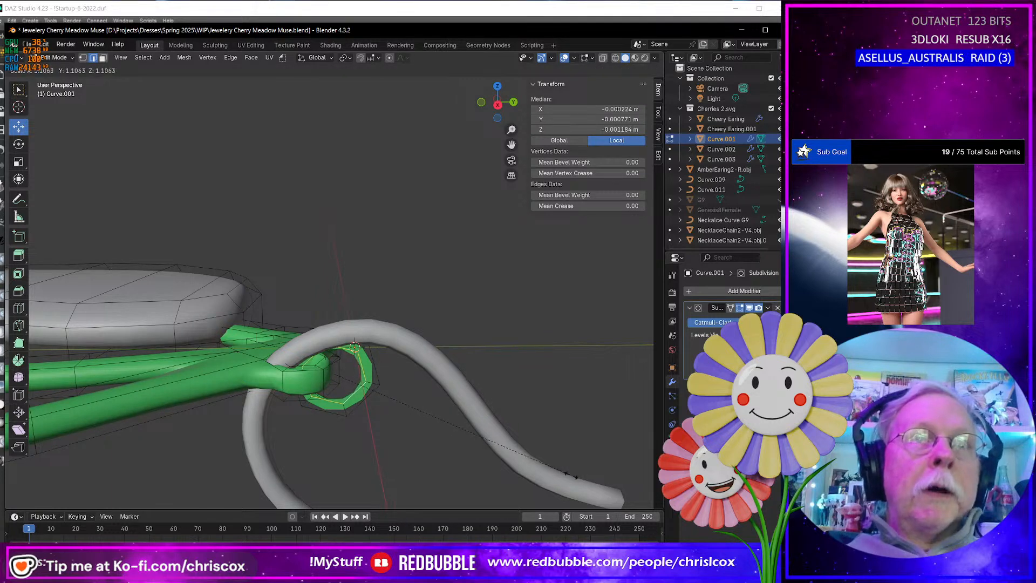
pyautogui.click(599, 483)
pyautogui.moveTo(496, 467); pyautogui.dragTo(335, 433, button='middle')
pyautogui.hotkey('ctrl', 'l')
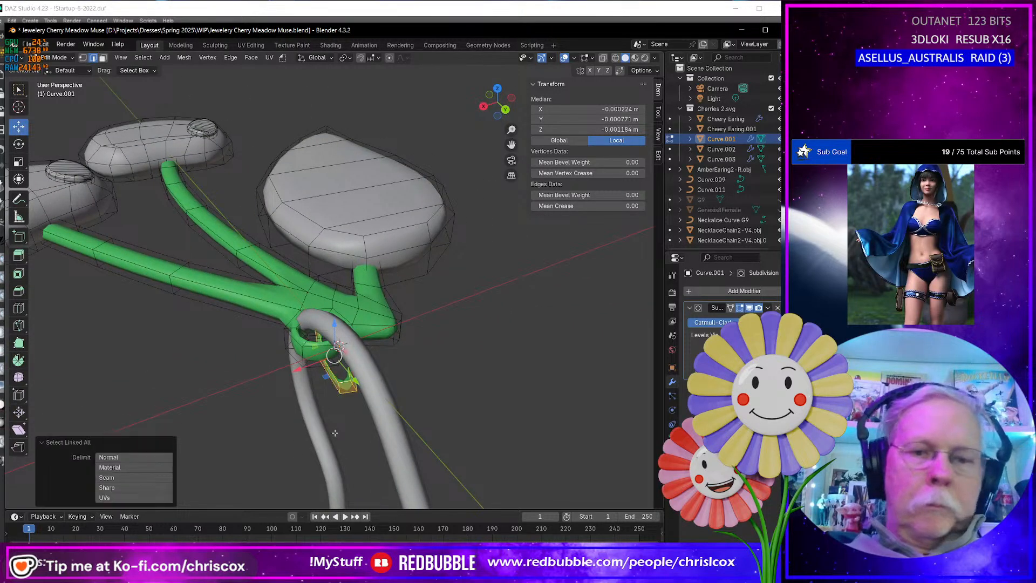
pyautogui.moveTo(295, 371); pyautogui.dragTo(287, 372)
pyautogui.moveTo(287, 372); pyautogui.dragTo(210, 325, button='middle')
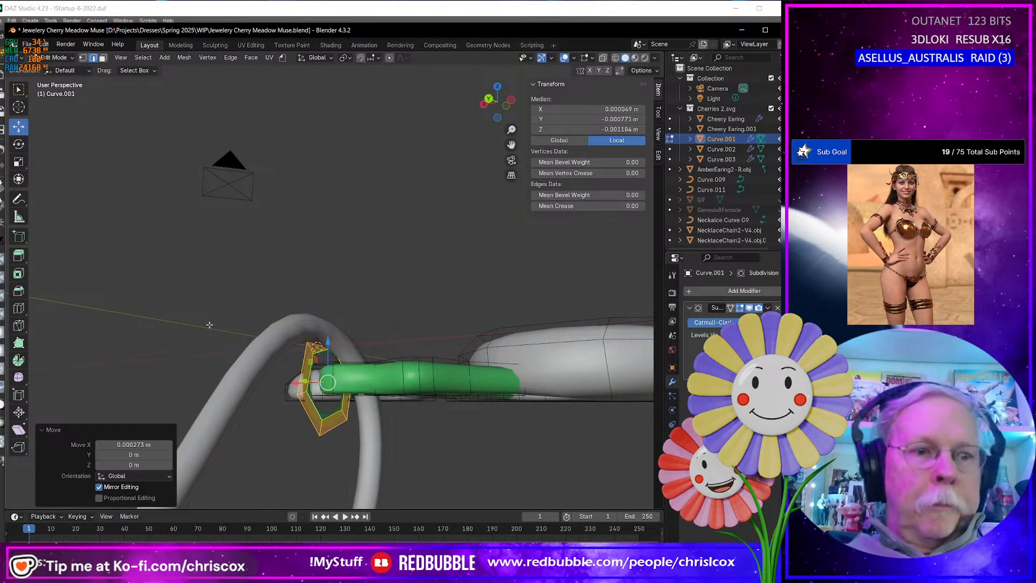
# Extrude the flat ring about 0.00045 m along the global X axis to give it thickness
pyautogui.press('e')
pyautogui.rightClick(209, 325)
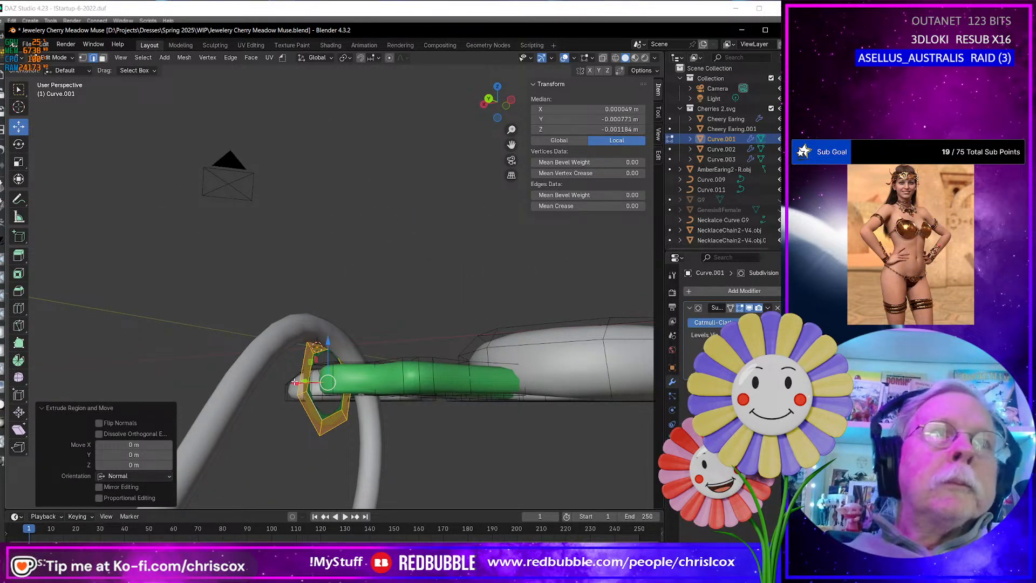
pyautogui.press('g')
pyautogui.press('x')
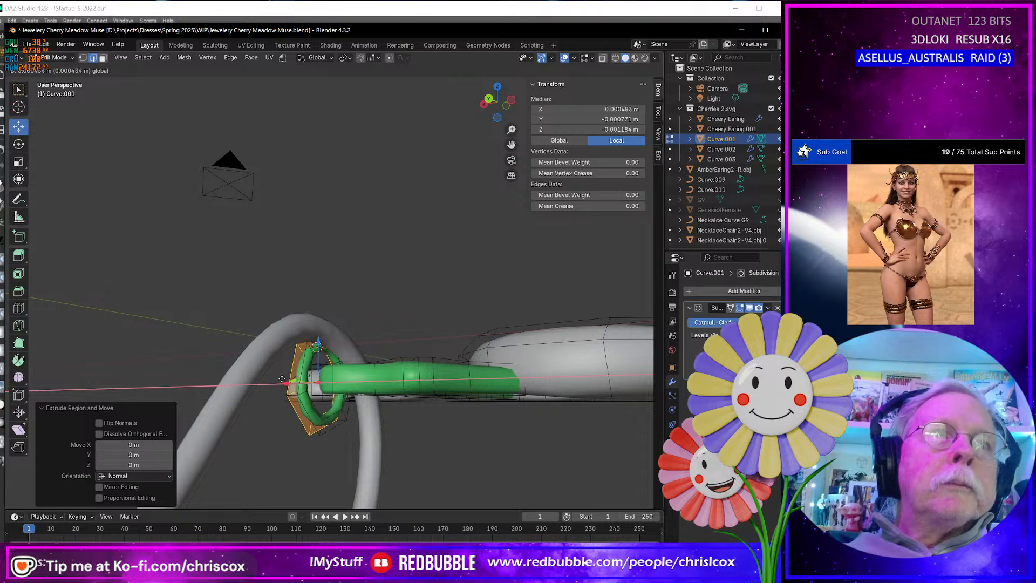
pyautogui.click(277, 379)
# Select the whole thickened ring and move it -0.000495 m in X, 0.000366 m in Y and -0.000236 m in Z
pyautogui.hotkey('ctrl', 'l')
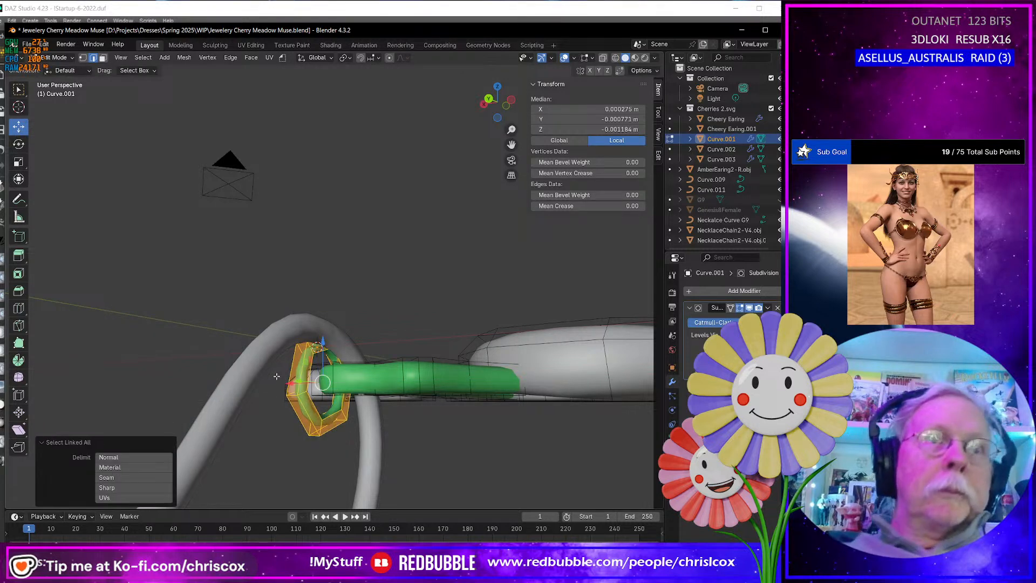
pyautogui.moveTo(286, 382); pyautogui.dragTo(292, 382, button='middle')
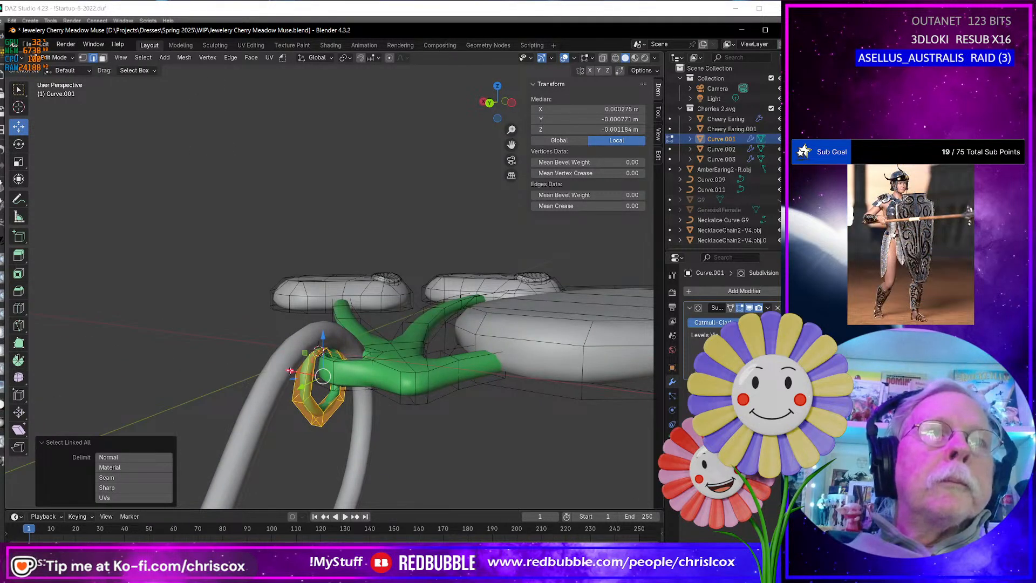
pyautogui.moveTo(290, 371); pyautogui.dragTo(304, 374)
pyautogui.moveTo(298, 390); pyautogui.dragTo(251, 401, button='middle')
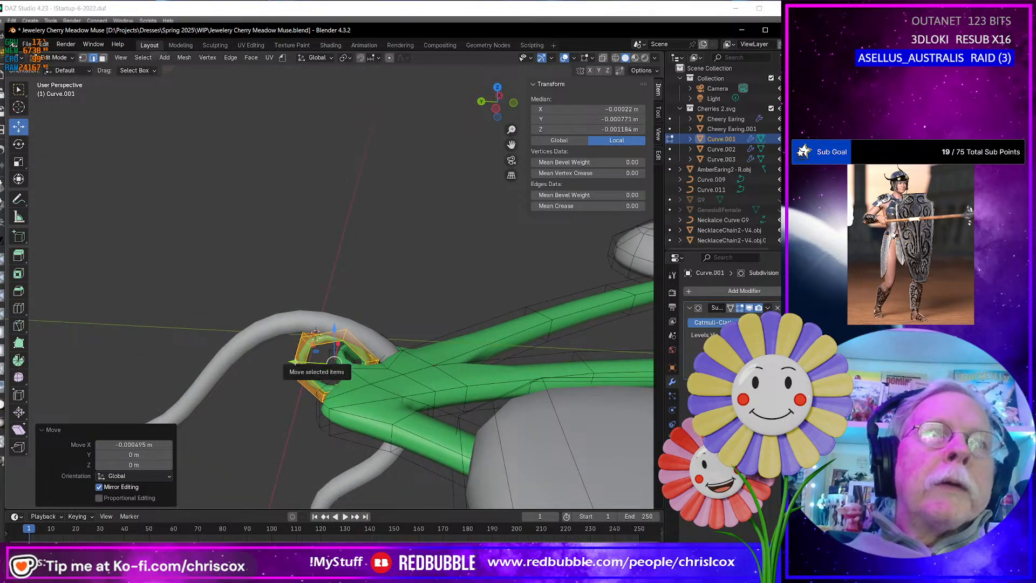
pyautogui.moveTo(295, 362); pyautogui.dragTo(283, 361)
pyautogui.moveTo(284, 362); pyautogui.dragTo(307, 362, button='middle')
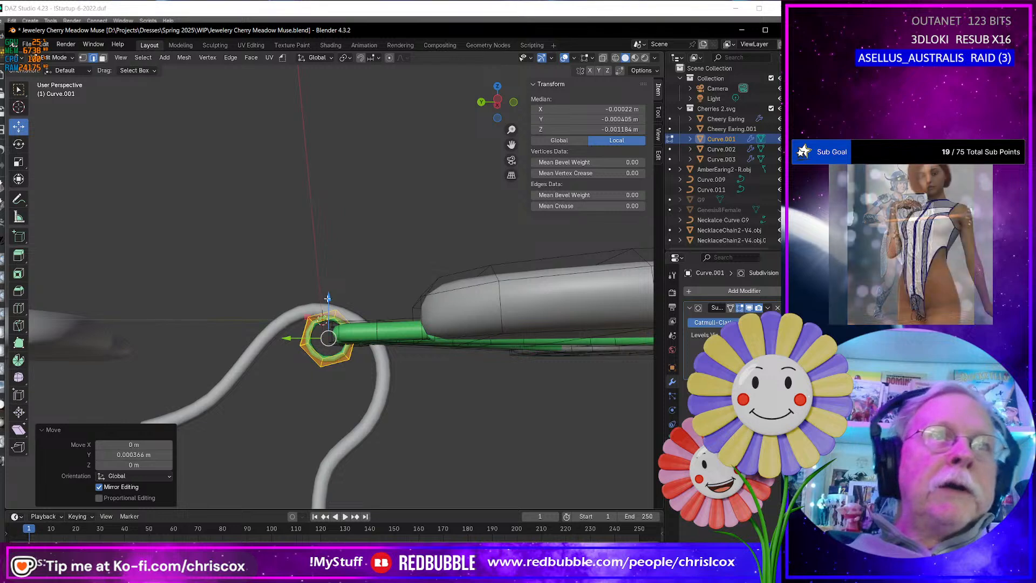
pyautogui.moveTo(325, 294); pyautogui.dragTo(329, 303)
pyautogui.moveTo(329, 304); pyautogui.dragTo(558, 348, button='middle')
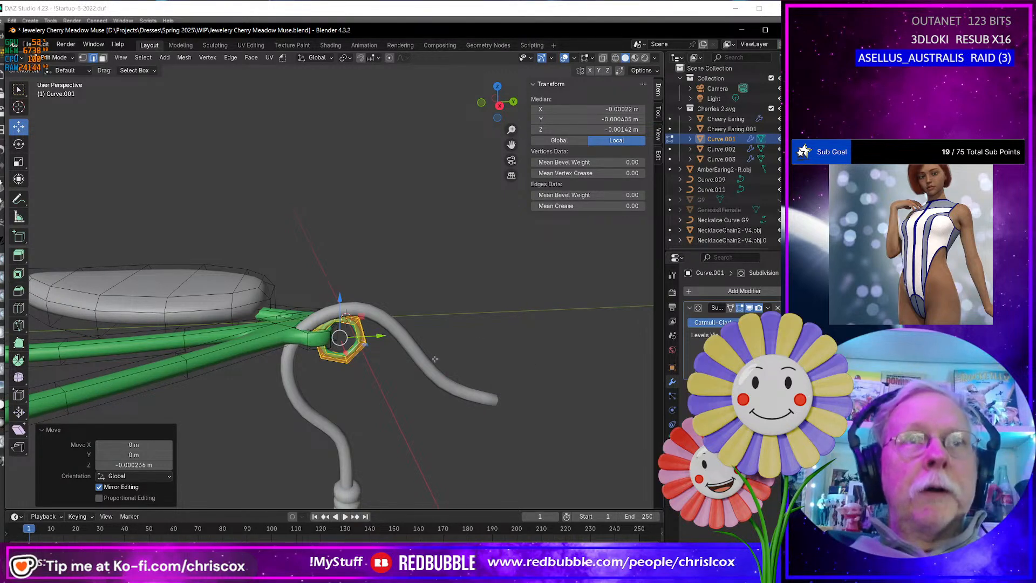
# Try to give the ring a metal look by replacing the Stem slot's material with Wire
pyautogui.click(673, 453)
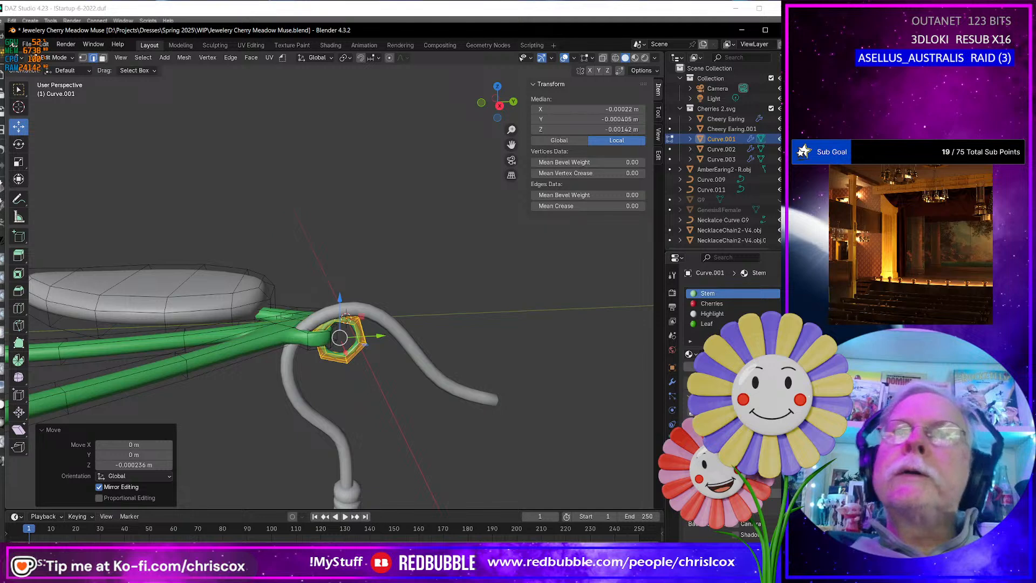
pyautogui.click(691, 355)
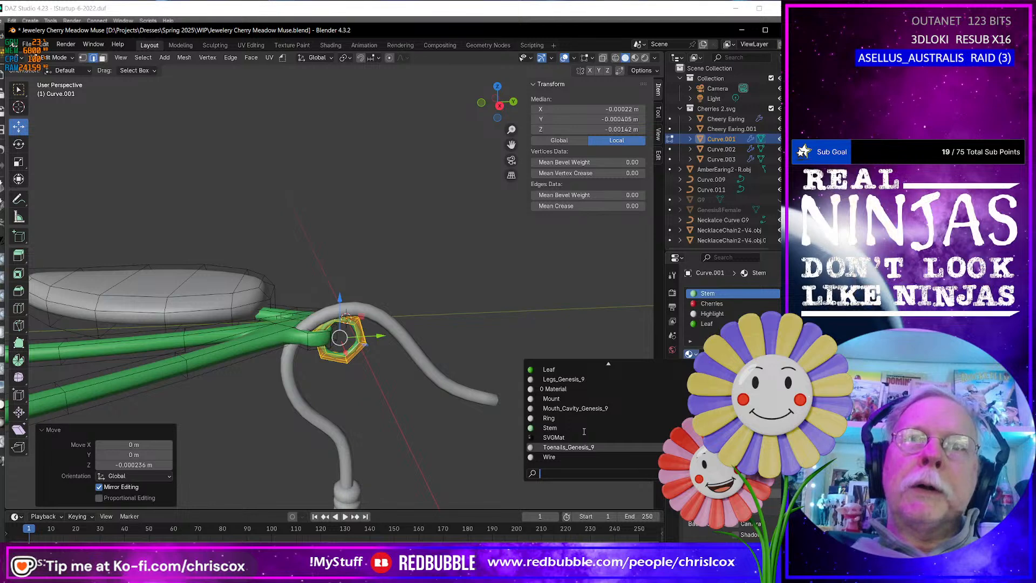
pyautogui.click(555, 457)
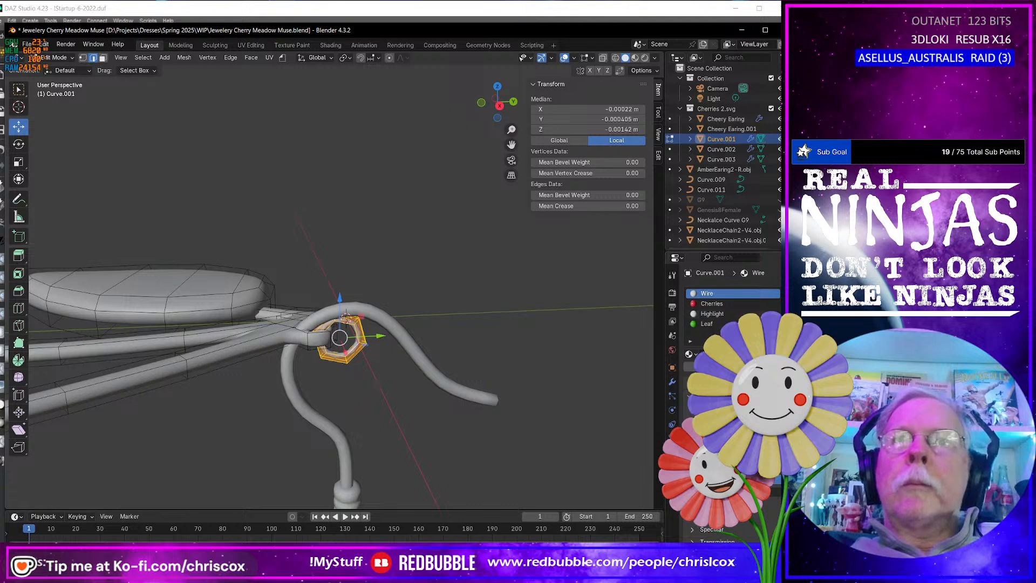
# Add a new material slot to the cherry pendant, set it to Wire and assign it to the ring
pyautogui.click(788, 294)
pyautogui.click(690, 354)
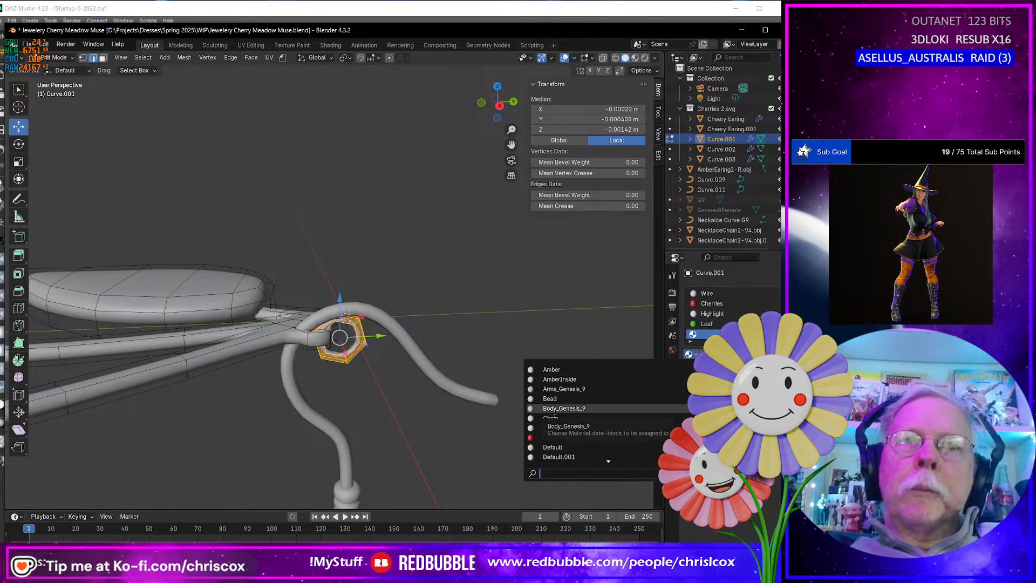
pyautogui.scroll(-8, 555, 413)
pyautogui.scroll(-7, 555, 412)
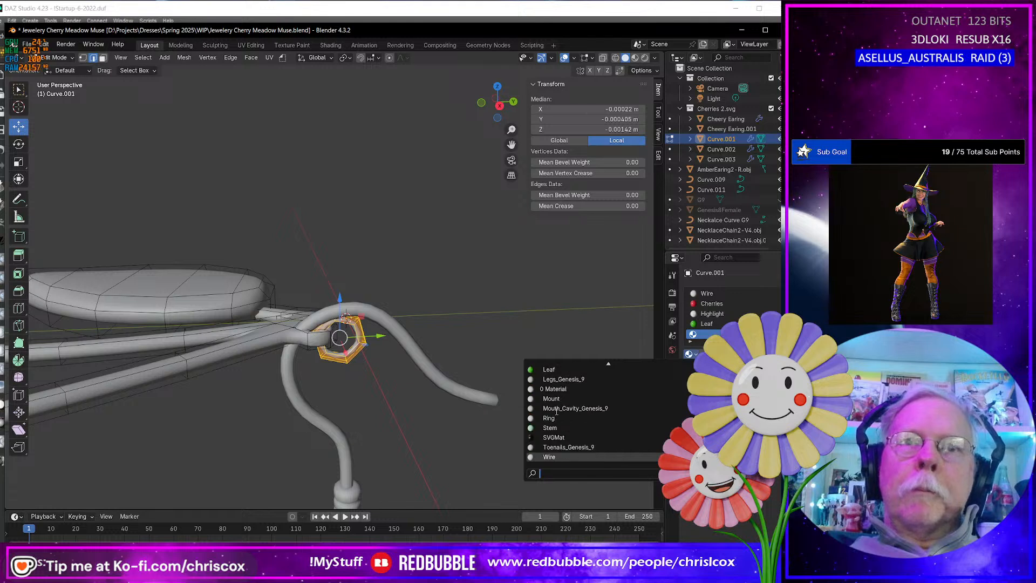
pyautogui.click(565, 458)
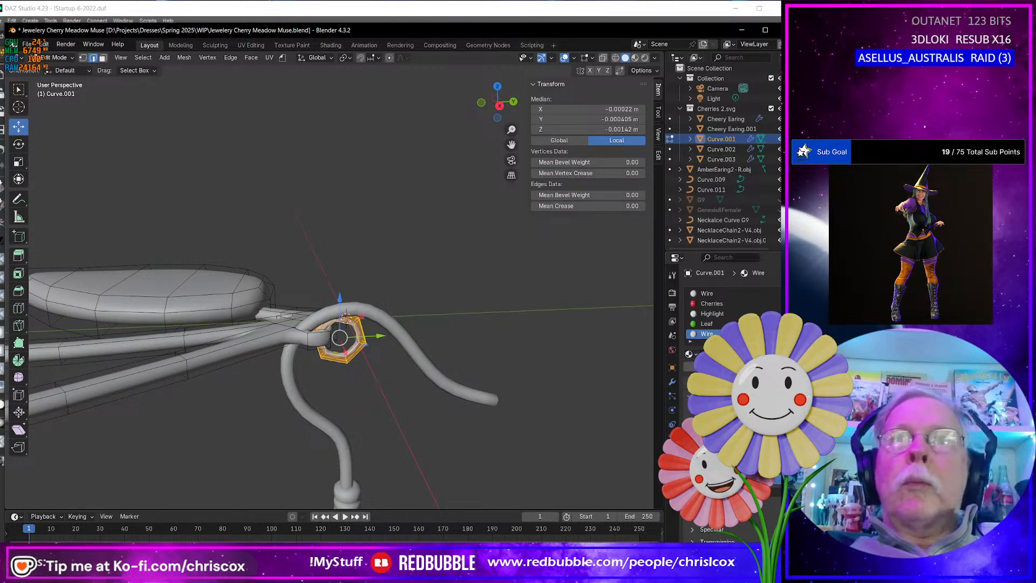
# Show the viewport in Material Preview and select all connected stem faces in face mode, delimited by seam
pyautogui.moveTo(440, 428); pyautogui.dragTo(474, 440, button='middle')
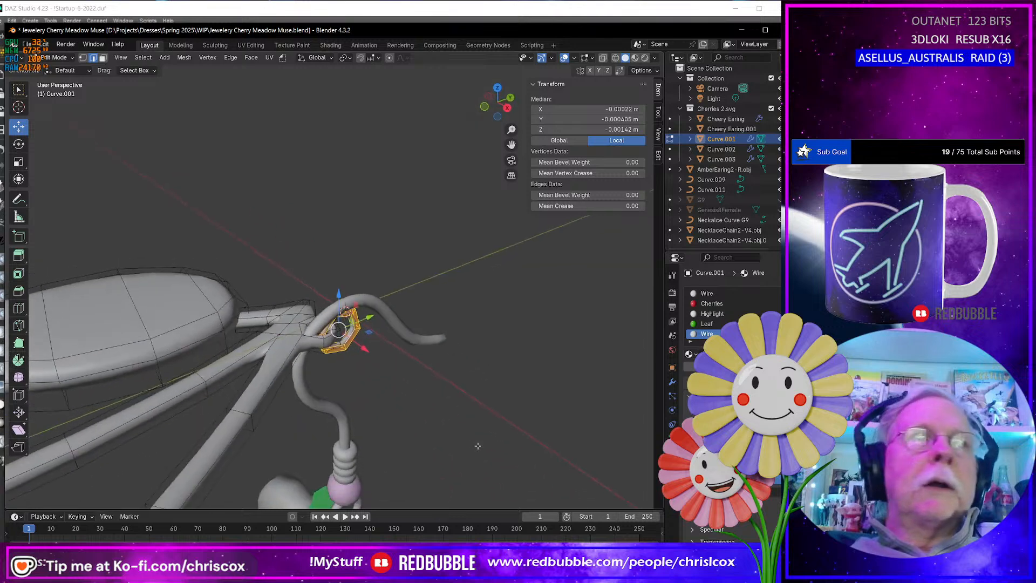
pyautogui.click(635, 58)
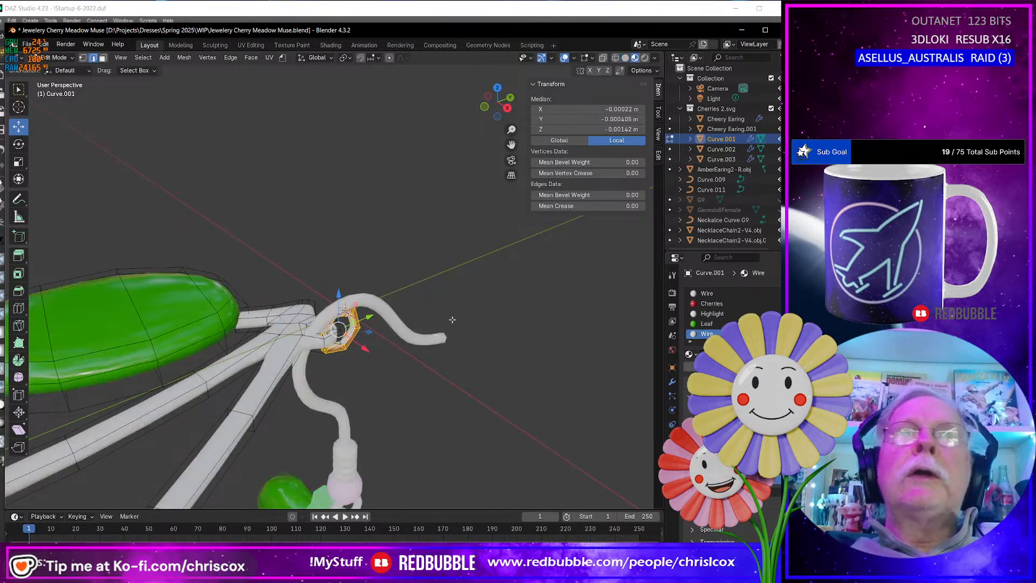
pyautogui.scroll(-3, 450, 335)
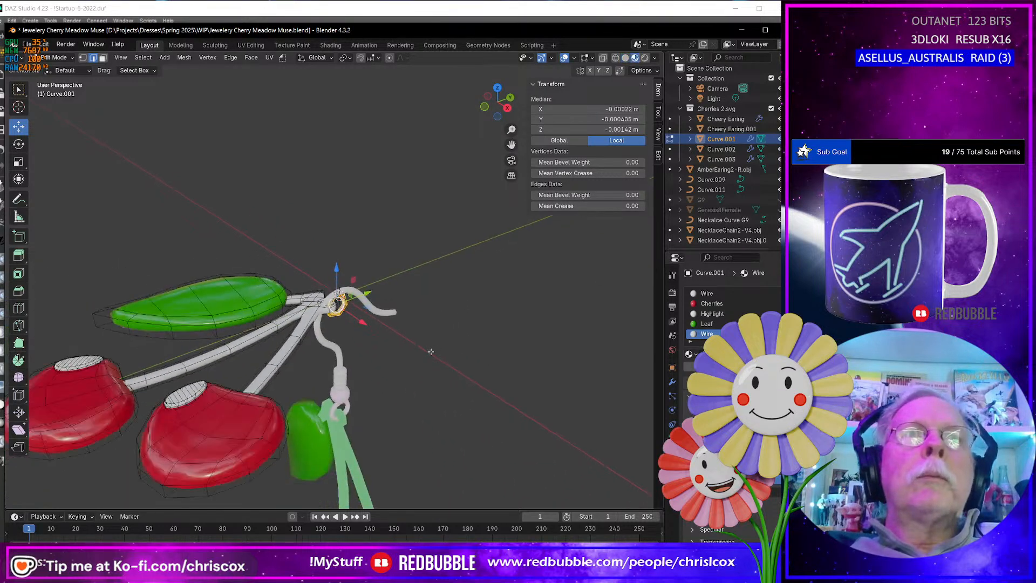
pyautogui.click(271, 367)
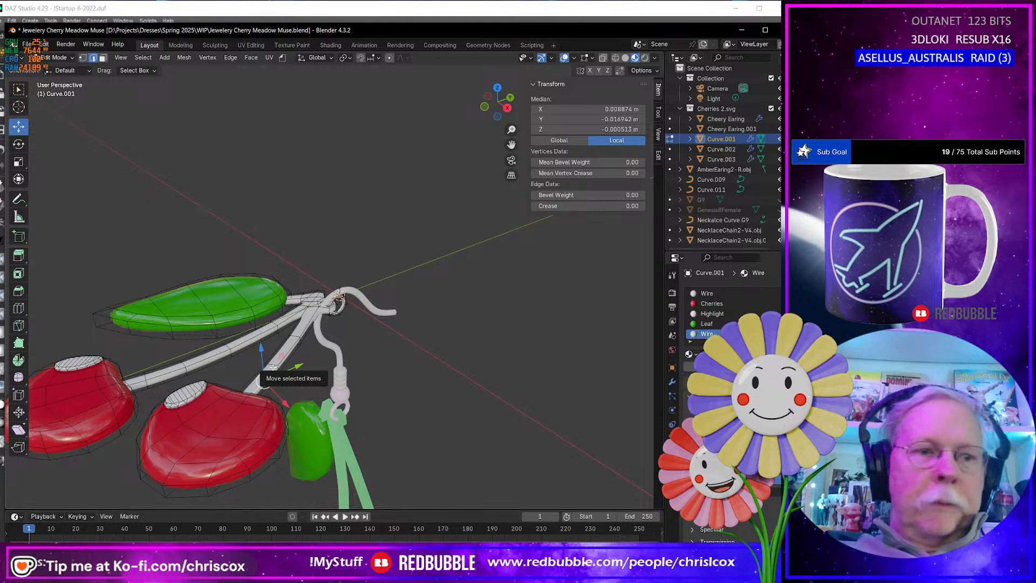
pyautogui.hotkey('alt', 'a')
pyautogui.click(273, 367)
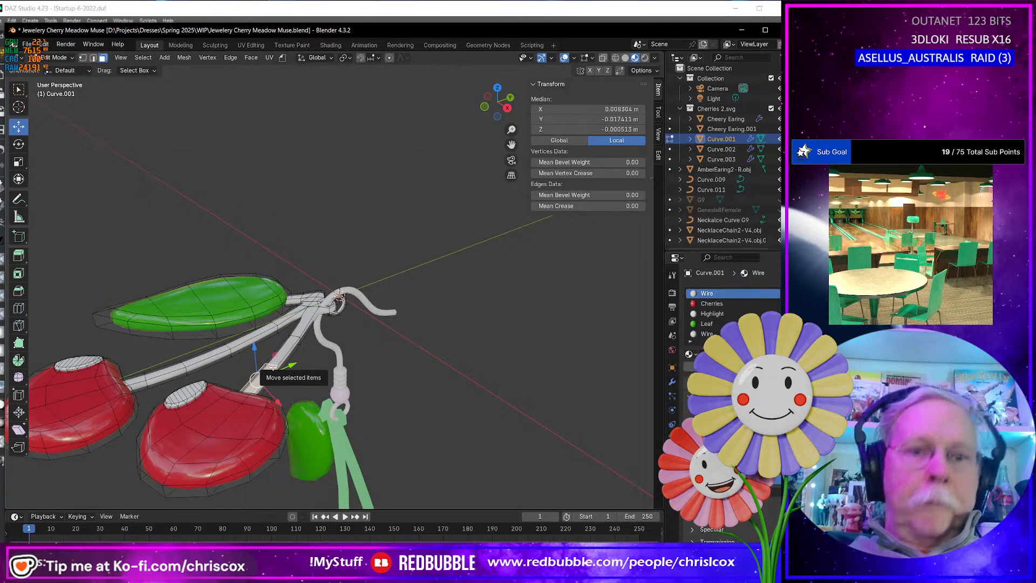
pyautogui.hotkey('ctrl', 'l')
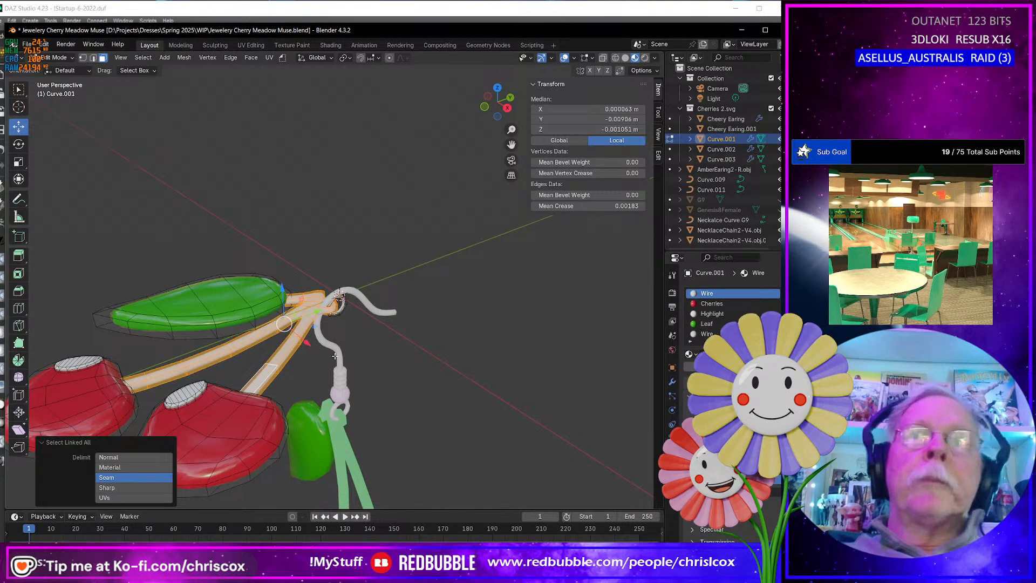
# Try assigning the Leaf material to the selected stem faces
pyautogui.click(711, 323)
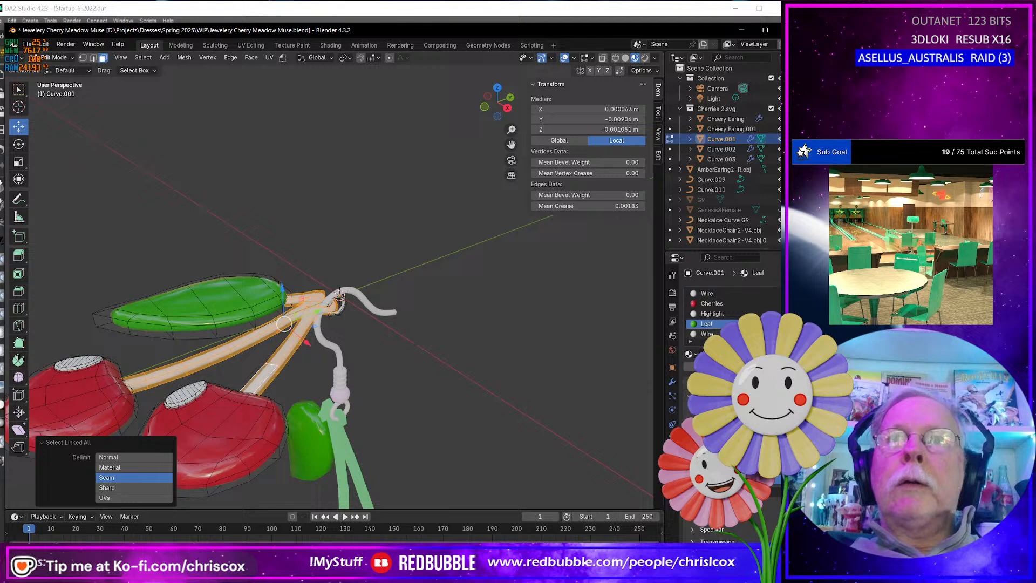
pyautogui.click(700, 367)
pyautogui.moveTo(440, 393); pyautogui.dragTo(432, 430, button='middle')
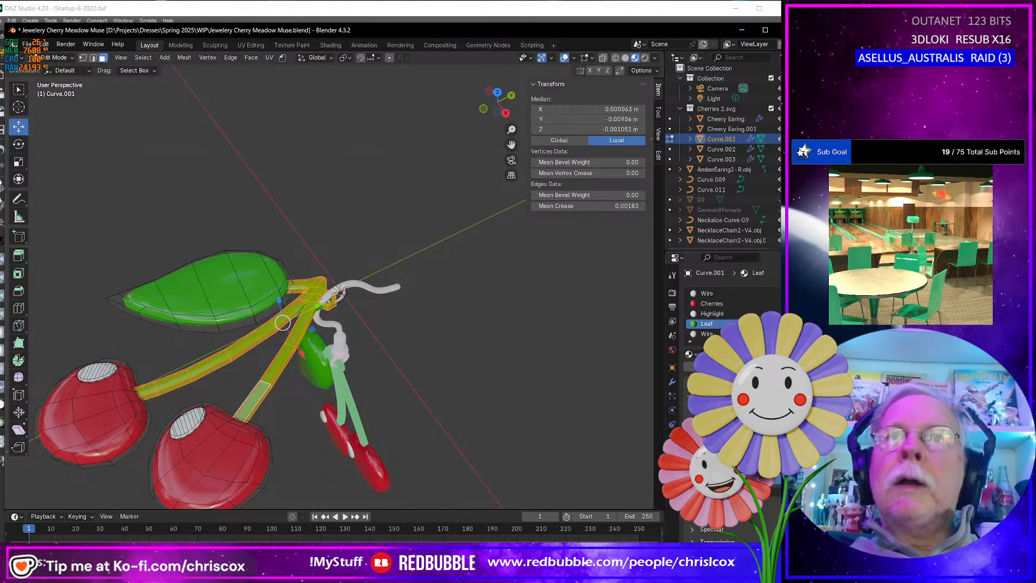
# Assign the selected stem faces to the first material slot and set that slot's material to Stem
pyautogui.click(712, 295)
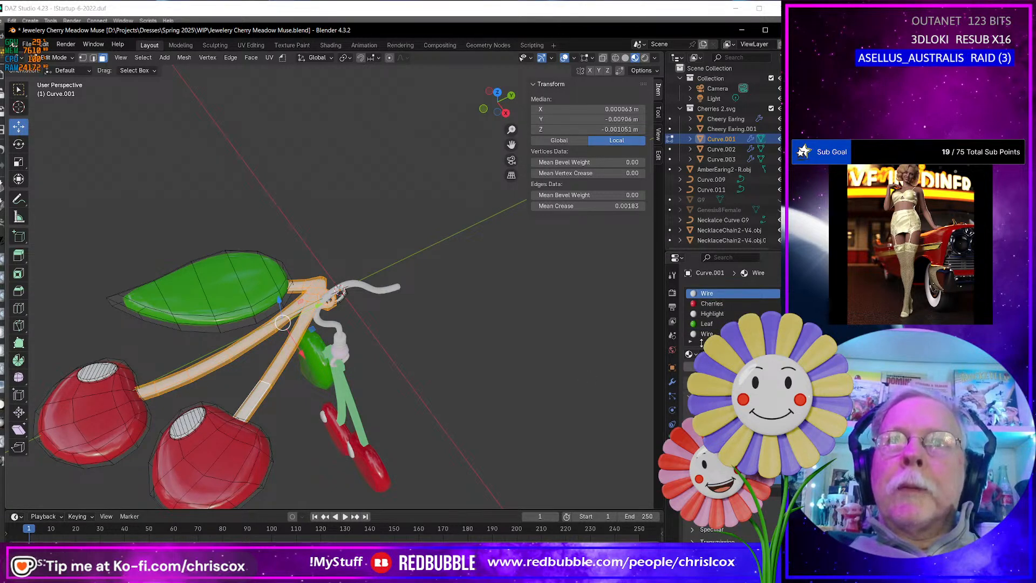
pyautogui.click(689, 354)
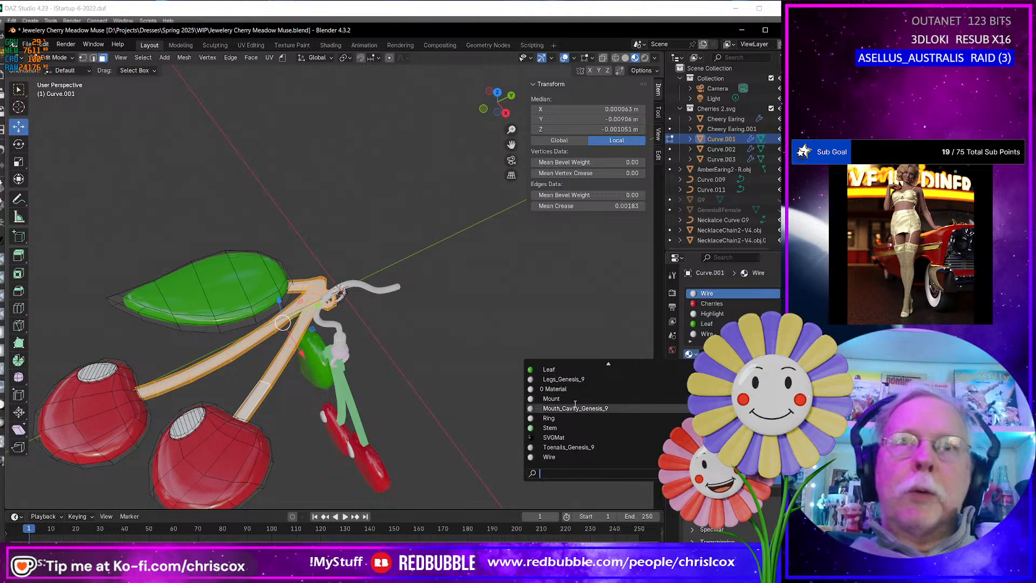
pyautogui.click(555, 427)
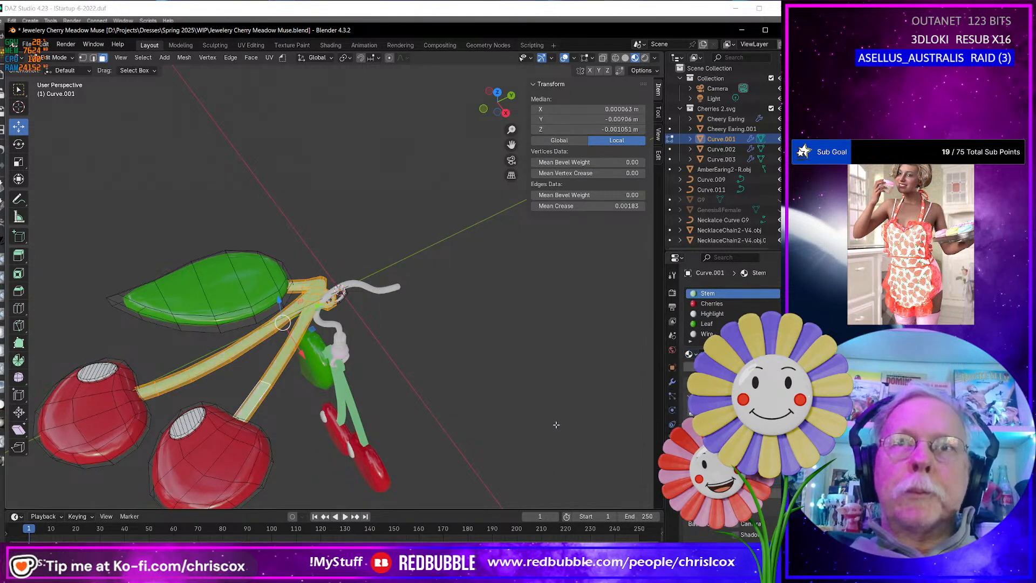
# Return to Object Mode and select the AmberEaring2-R.obj earring wire
pyautogui.moveTo(525, 418); pyautogui.dragTo(490, 376, button='middle')
pyautogui.press('Tab')
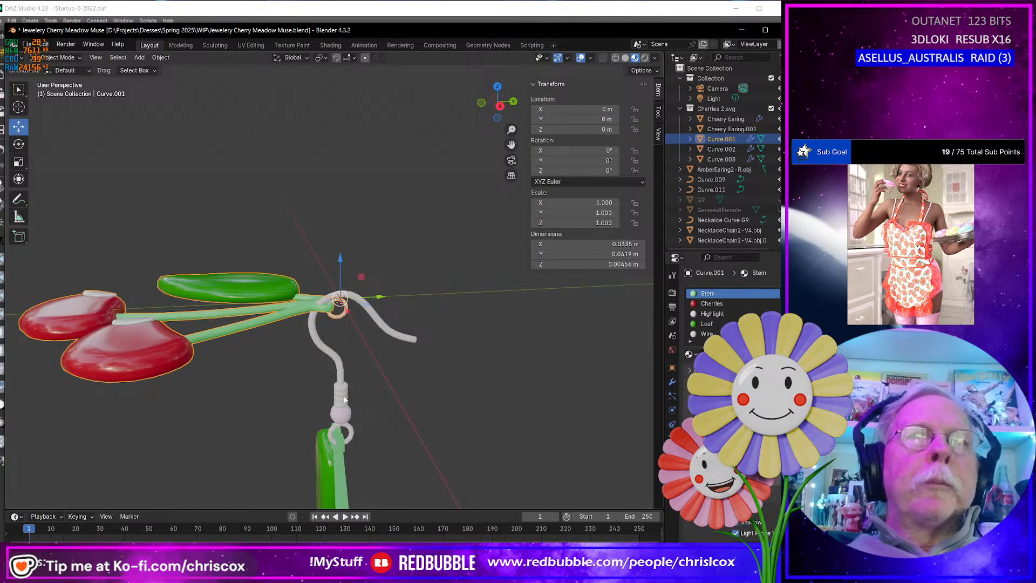
pyautogui.click(346, 399)
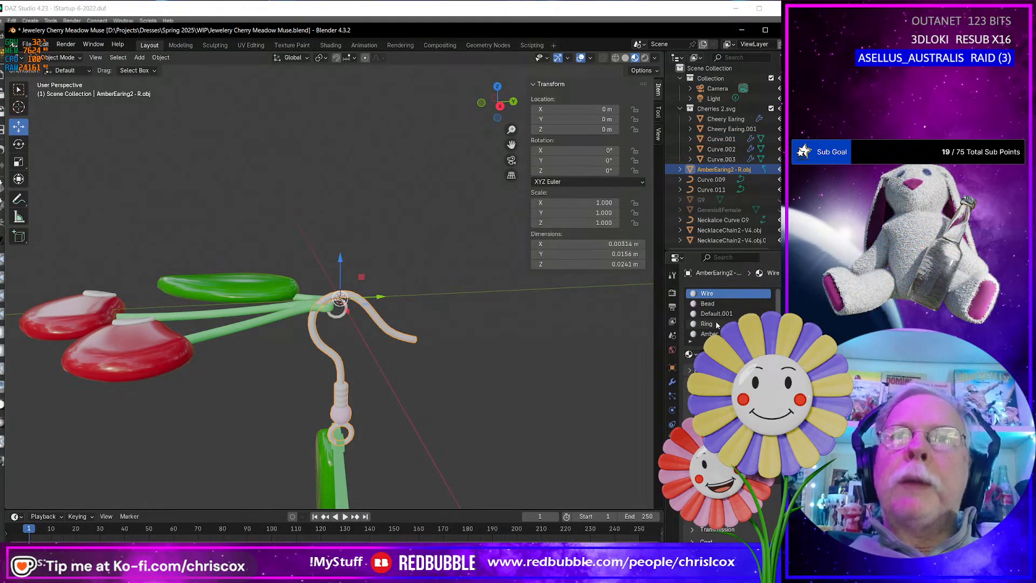
# Add the flat-lying cherry pendant to the earring wire selection and duplicate both in place
pyautogui.scroll(-2, 718, 325)
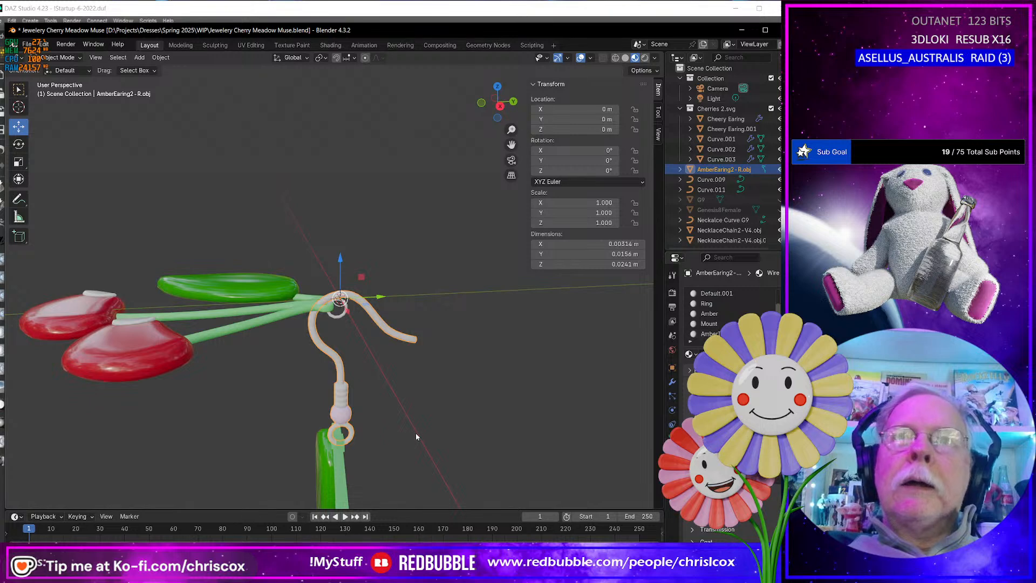
pyautogui.moveTo(416, 436); pyautogui.dragTo(397, 389, button='middle')
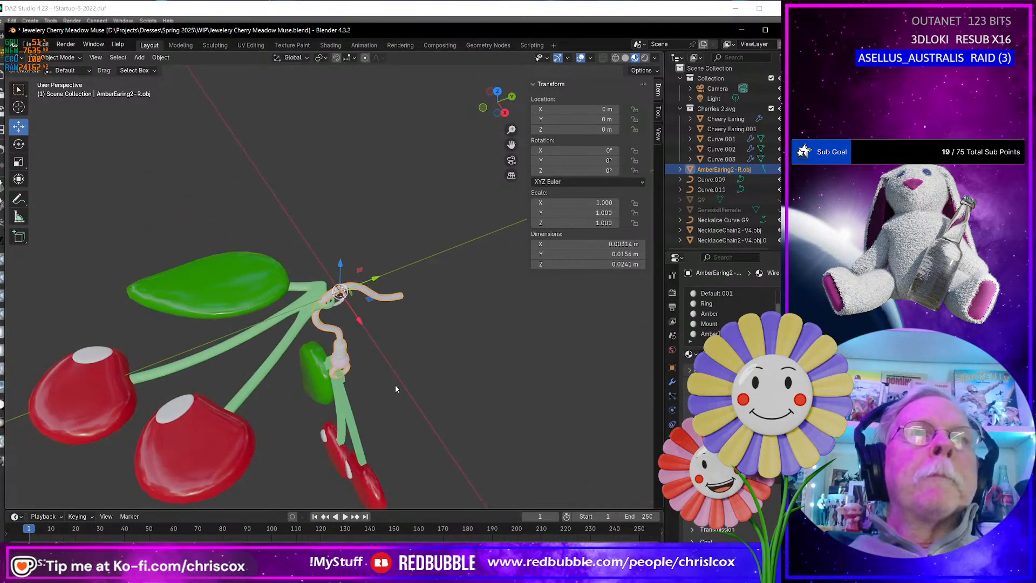
pyautogui.click(305, 324)
pyautogui.moveTo(305, 325); pyautogui.dragTo(377, 353, button='middle')
pyautogui.scroll(-4, 376, 356)
pyautogui.hotkey('shift', 'd')
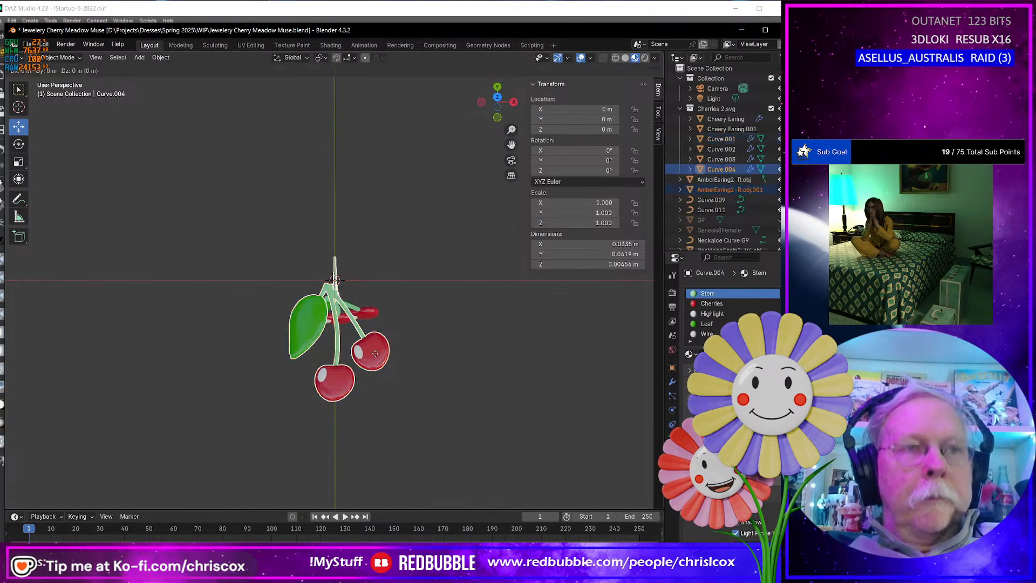
pyautogui.press('Escape')
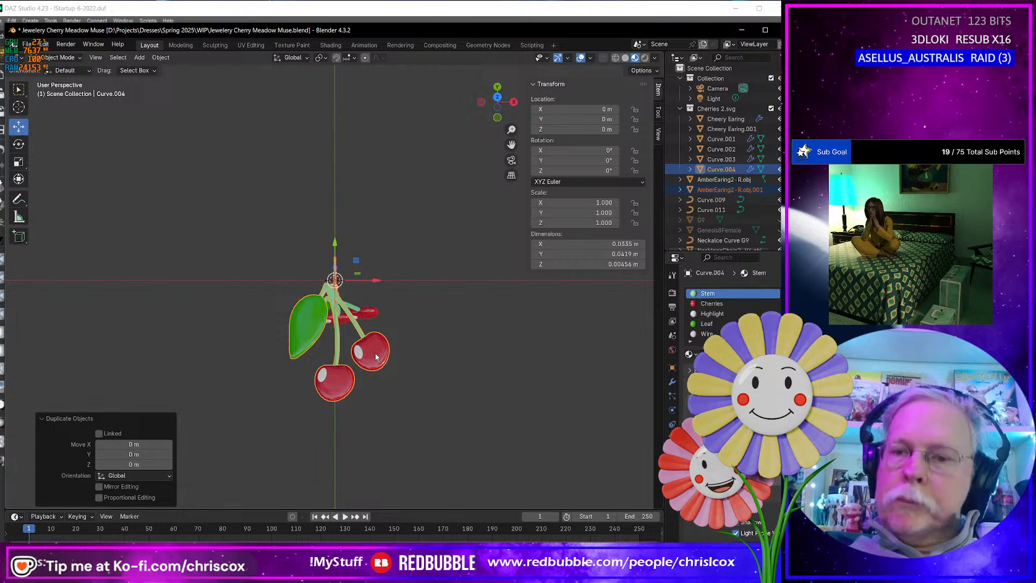
# Move the duplicated pendant and wire up toward the necklace chain, to about Y -0.045 m and Z 1.396 m
pyautogui.press('KP_3')
pyautogui.scroll(4, 376, 352)
pyautogui.scroll(-18, 376, 352)
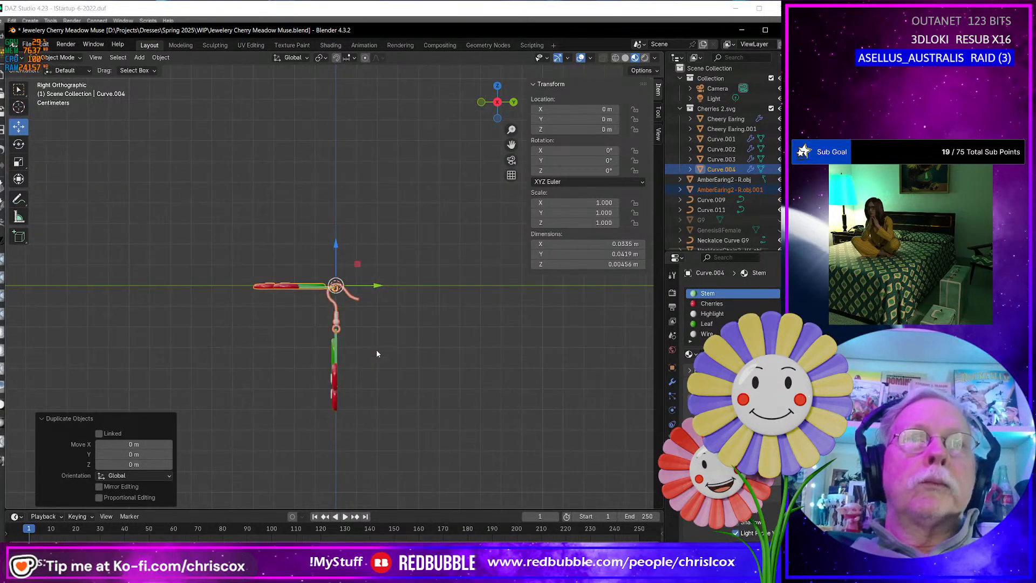
pyautogui.scroll(-4, 367, 304)
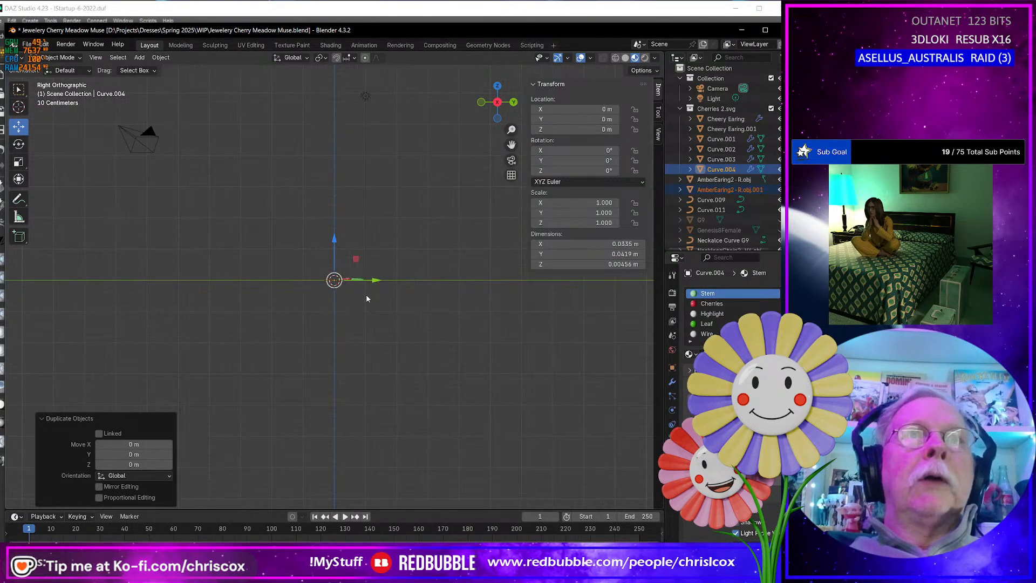
pyautogui.keyDown('shift'); pyautogui.moveTo(366, 294); pyautogui.dragTo(357, 491, button='middle'); pyautogui.keyUp('shift')
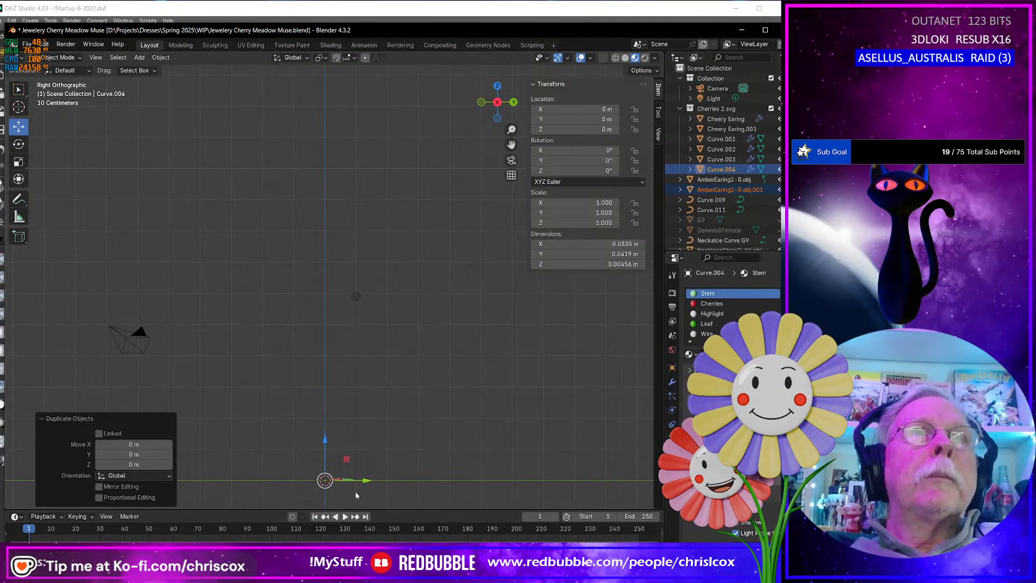
pyautogui.scroll(4, 350, 462)
pyautogui.keyDown('shift'); pyautogui.moveTo(353, 455); pyautogui.dragTo(368, 158, button='middle'); pyautogui.keyUp('shift')
pyautogui.scroll(4, 365, 280)
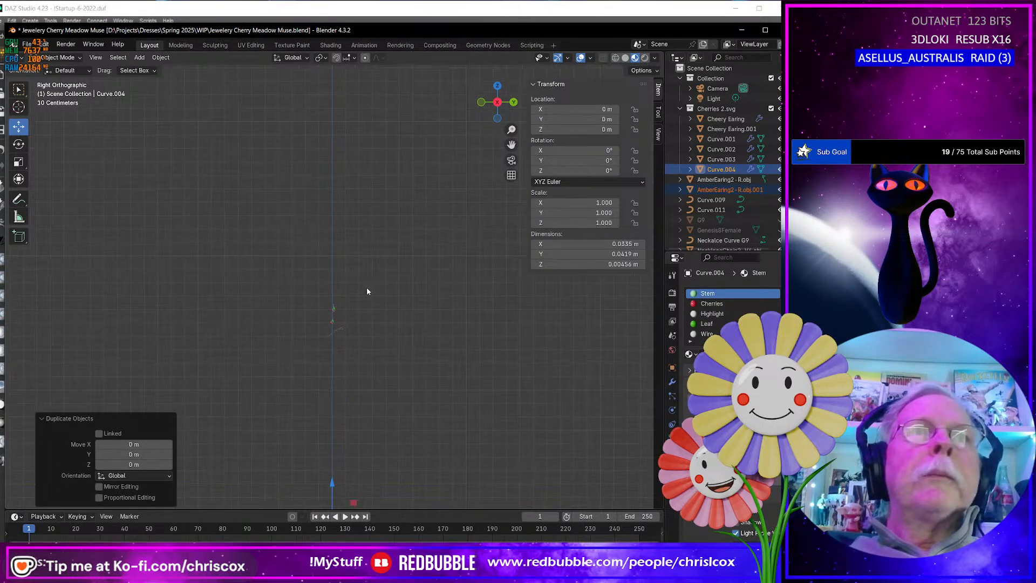
pyautogui.keyDown('shift'); pyautogui.moveTo(377, 317); pyautogui.dragTo(384, 216, button='middle'); pyautogui.keyUp('shift')
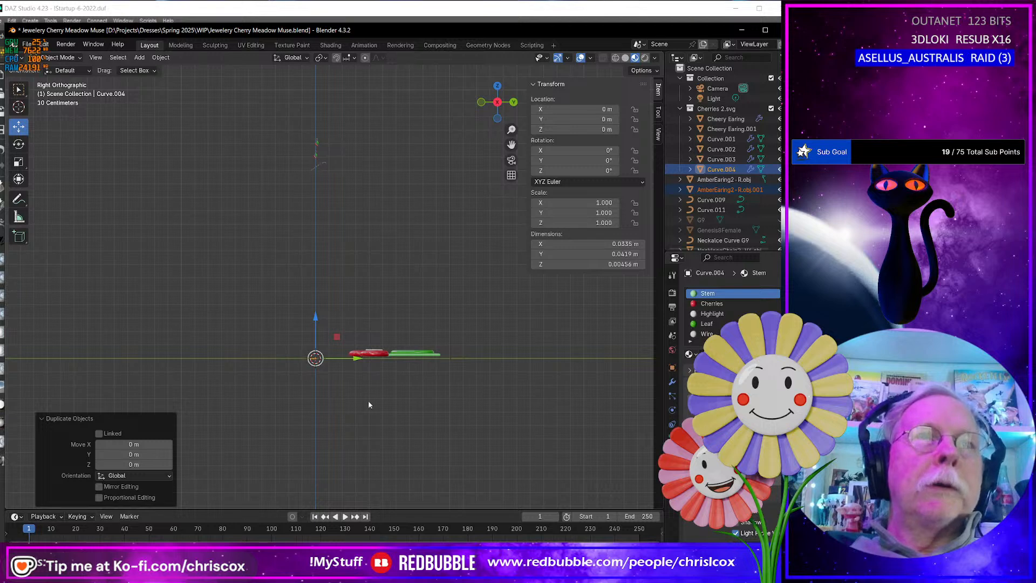
pyautogui.press('g')
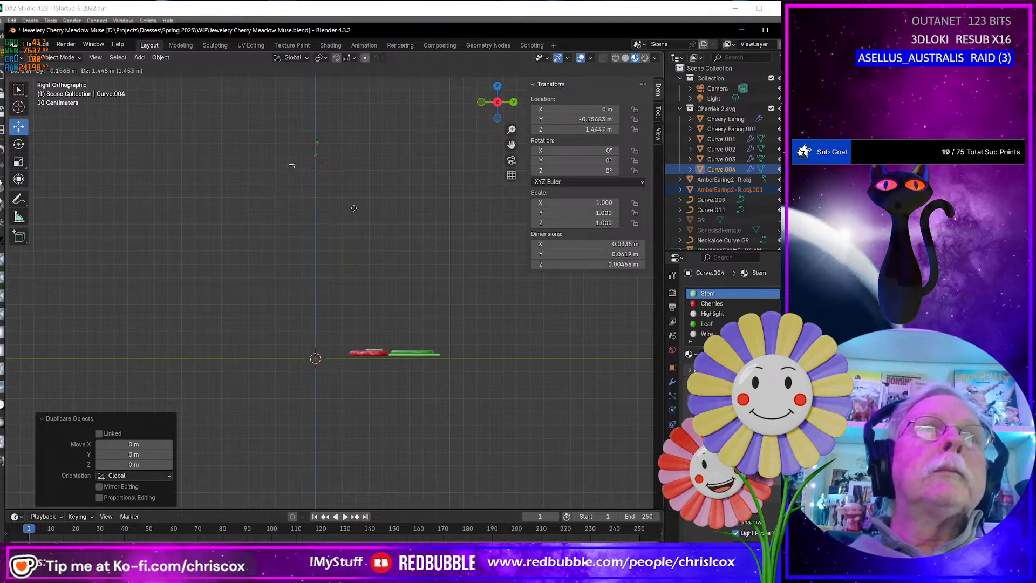
pyautogui.click(362, 214)
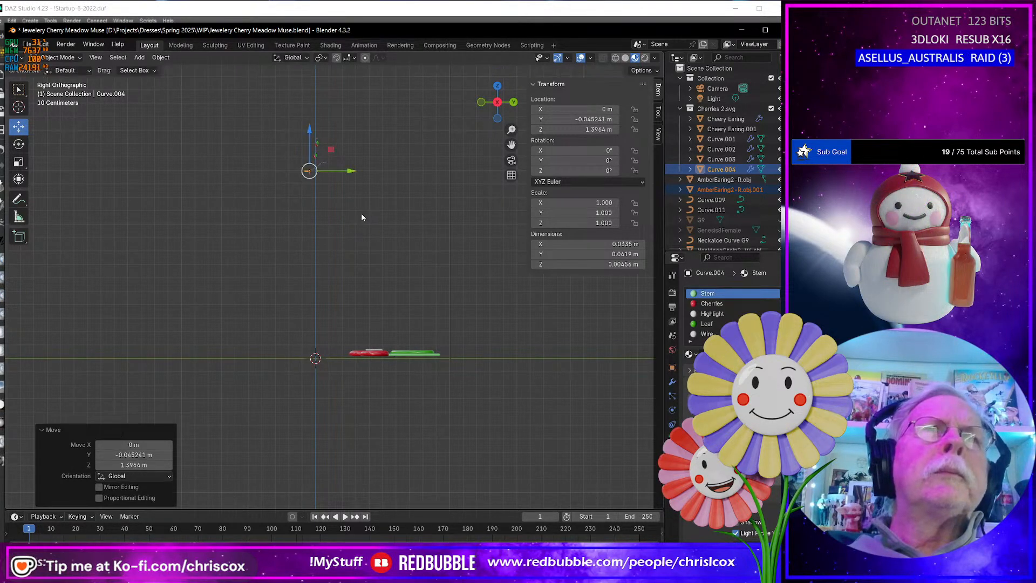
# Clear the location of the duplicated pendant and wire back to the origin
pyautogui.press('KP_Decimal')
pyautogui.moveTo(371, 216); pyautogui.dragTo(457, 223, button='middle')
pyautogui.hotkey('alt', 'g')
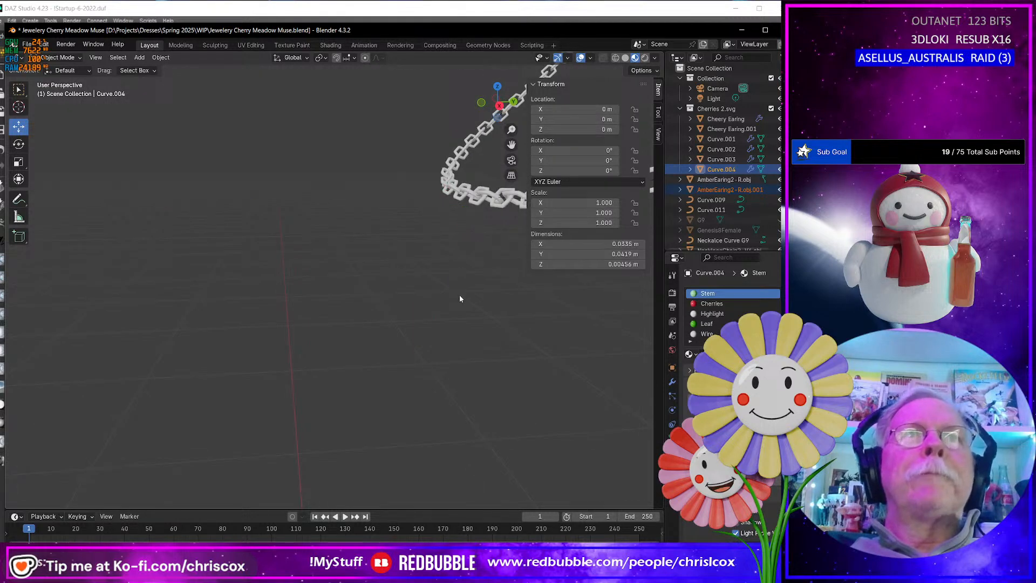
pyautogui.scroll(-8, 458, 299)
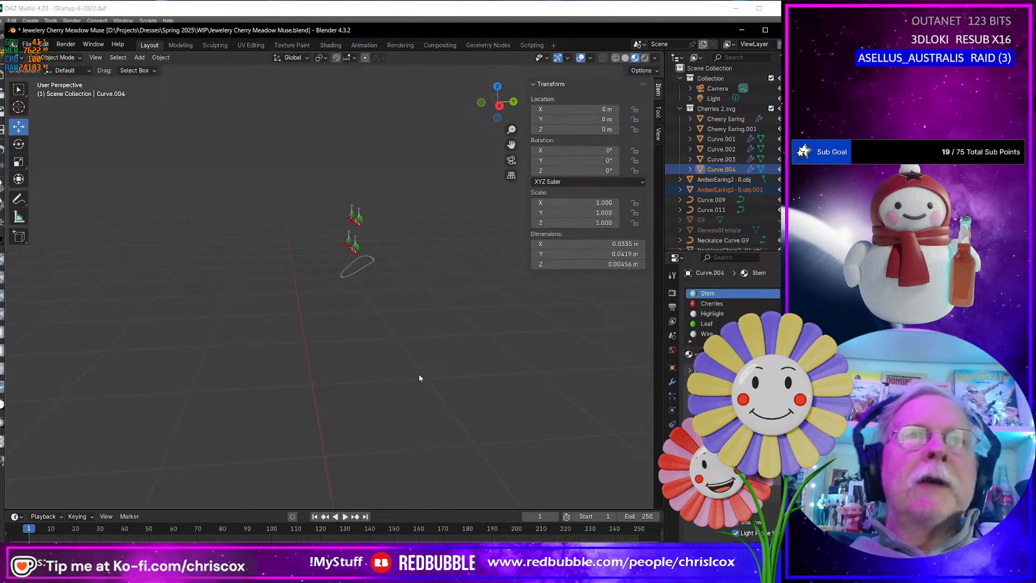
# Select only the duplicated cherry pendant and move it to the front of the necklace chain, about Y -0.035 m and Z 1.393 m
pyautogui.scroll(-5, 410, 374)
pyautogui.click(379, 417)
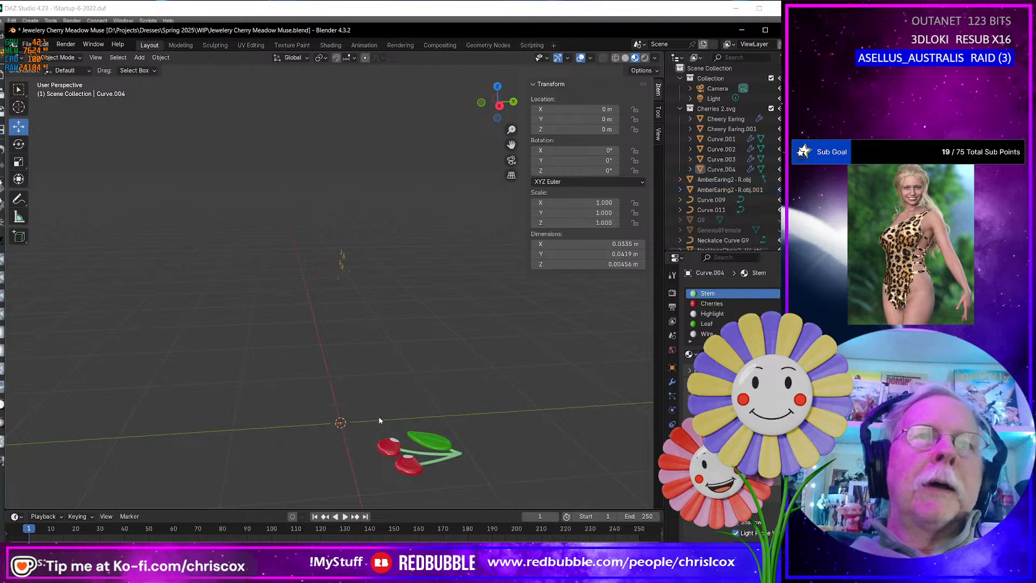
pyautogui.click(721, 169)
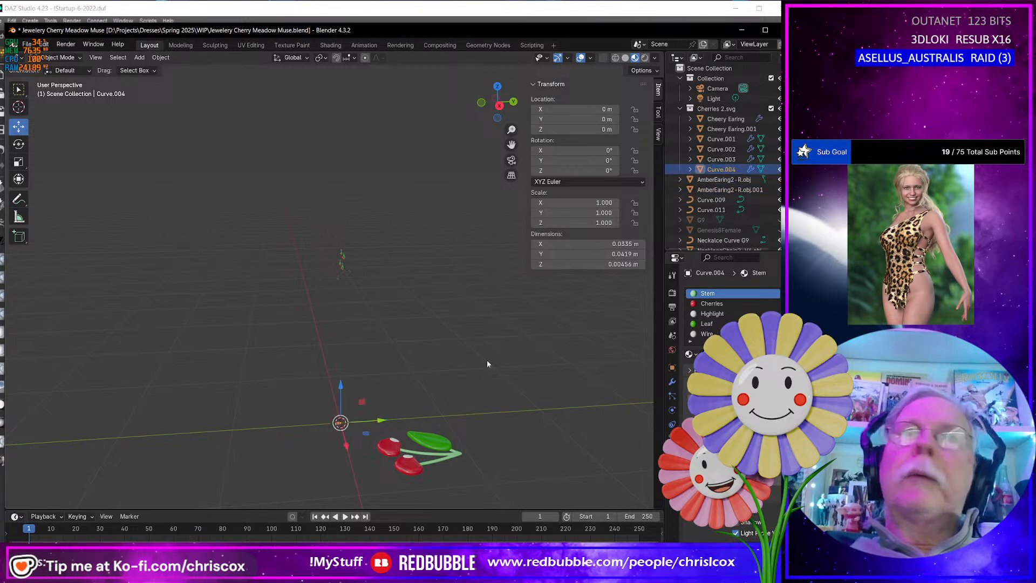
pyautogui.moveTo(362, 403); pyautogui.dragTo(350, 247)
pyautogui.press('KP_Decimal')
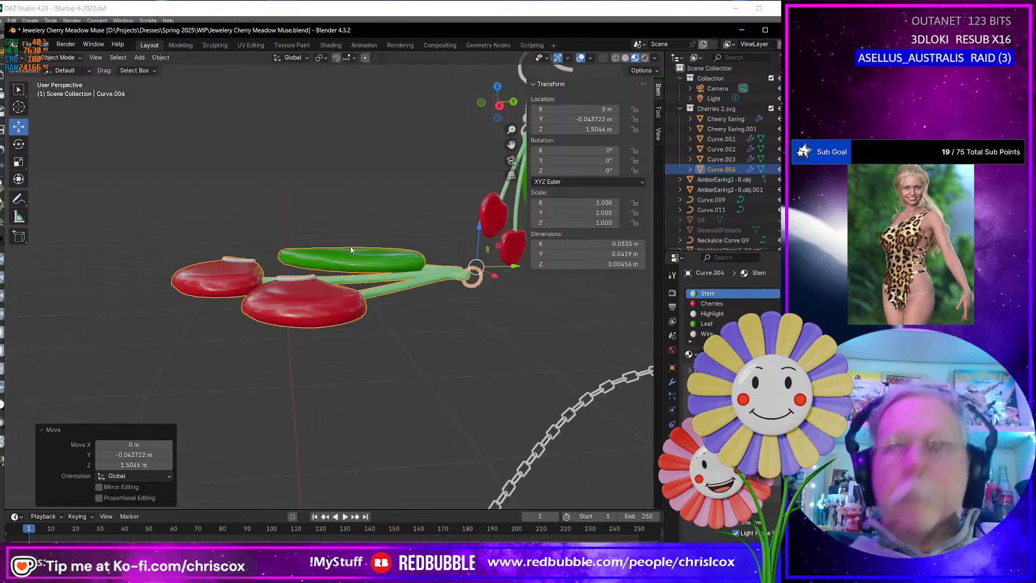
pyautogui.scroll(-6, 351, 249)
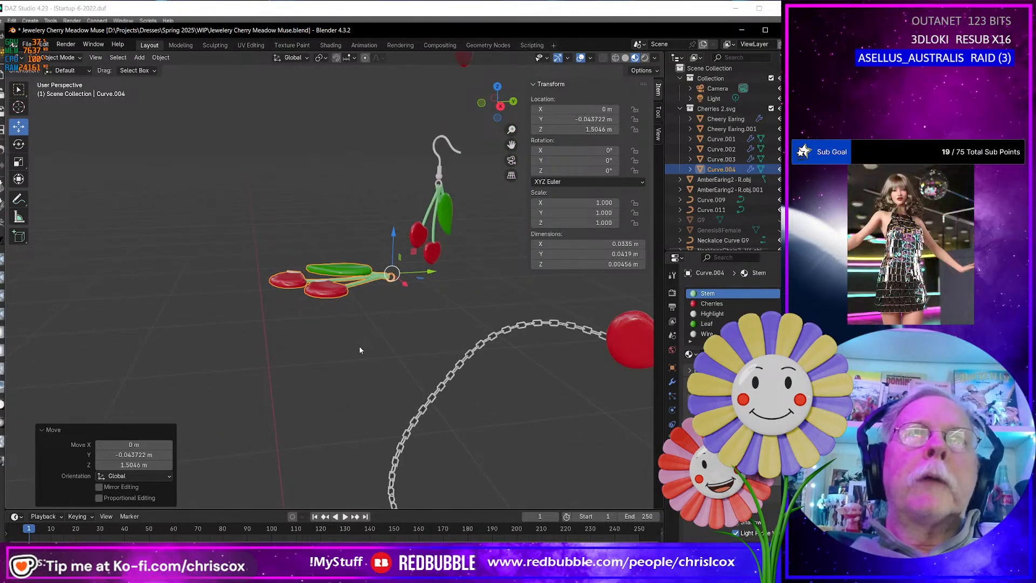
pyautogui.scroll(-4, 362, 356)
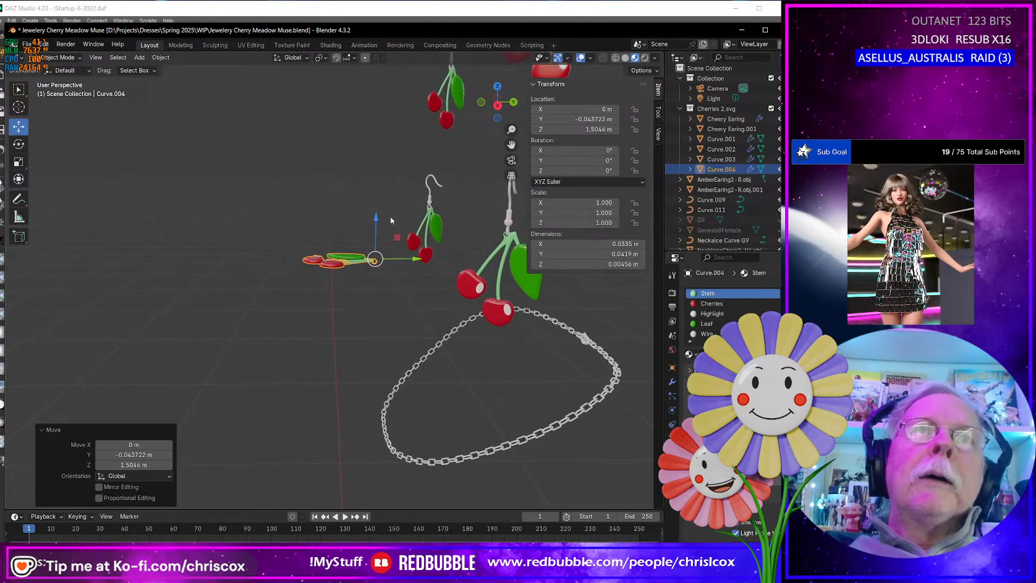
pyautogui.moveTo(398, 237); pyautogui.dragTo(404, 410)
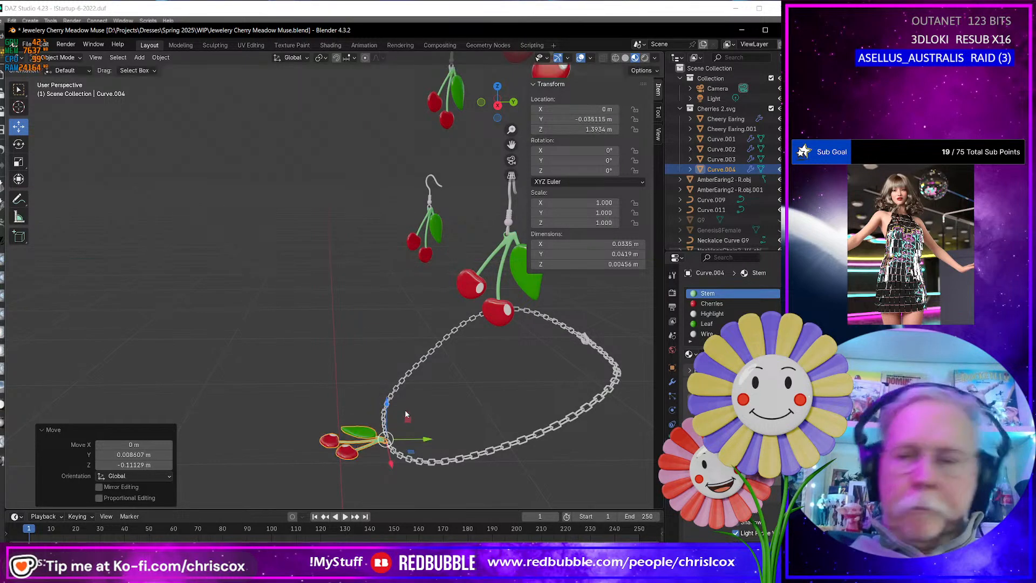
# Raise the pendant about 0.0073 m along Z so its ring meets the lowest chain link
pyautogui.press('KP_Decimal')
pyautogui.press('KP_3')
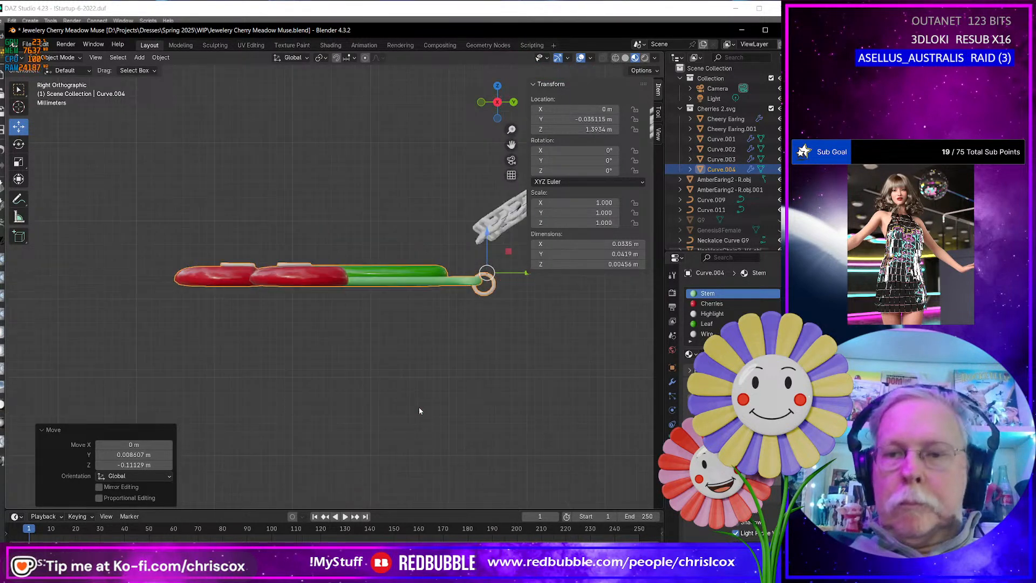
pyautogui.keyDown('shift'); pyautogui.moveTo(422, 400); pyautogui.dragTo(371, 410, button='middle'); pyautogui.keyUp('shift')
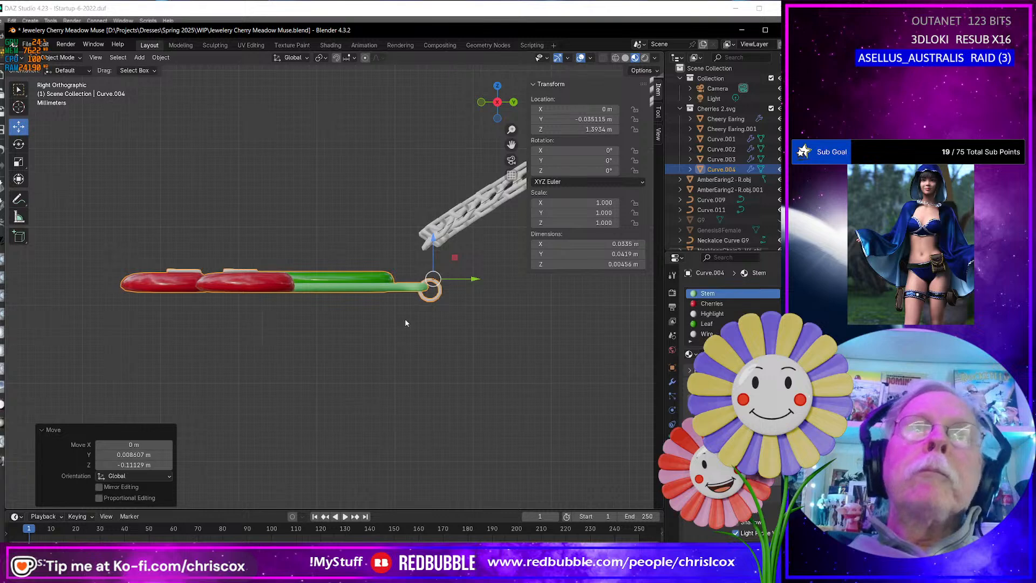
pyautogui.press('g')
pyautogui.press('z')
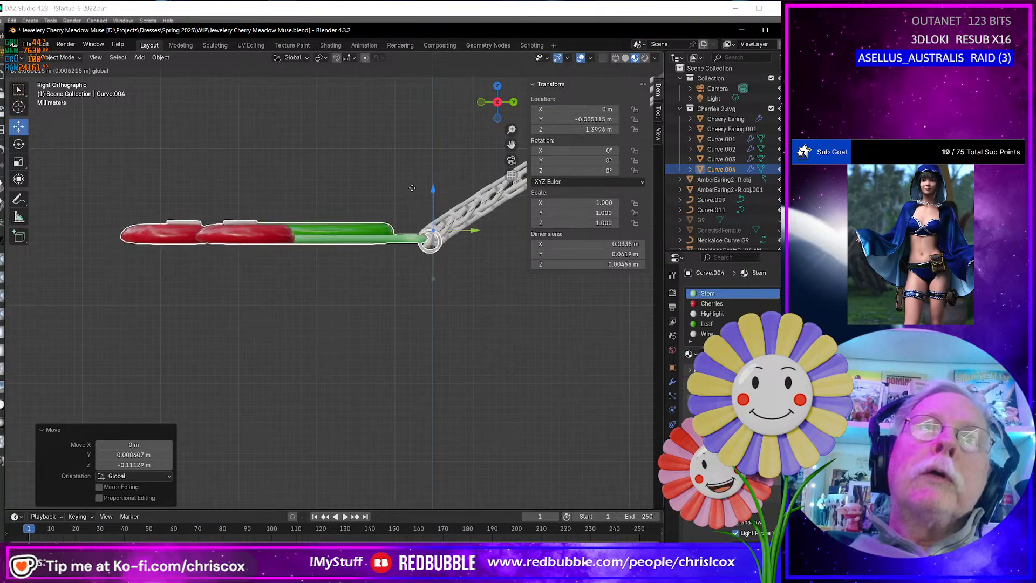
pyautogui.click(412, 181)
# Shift the pendant in the horizontal plane by about 0.0014 m in X and -0.0016 m in Y to hook its ring on the chain link
pyautogui.moveTo(412, 180); pyautogui.dragTo(490, 399, button='middle')
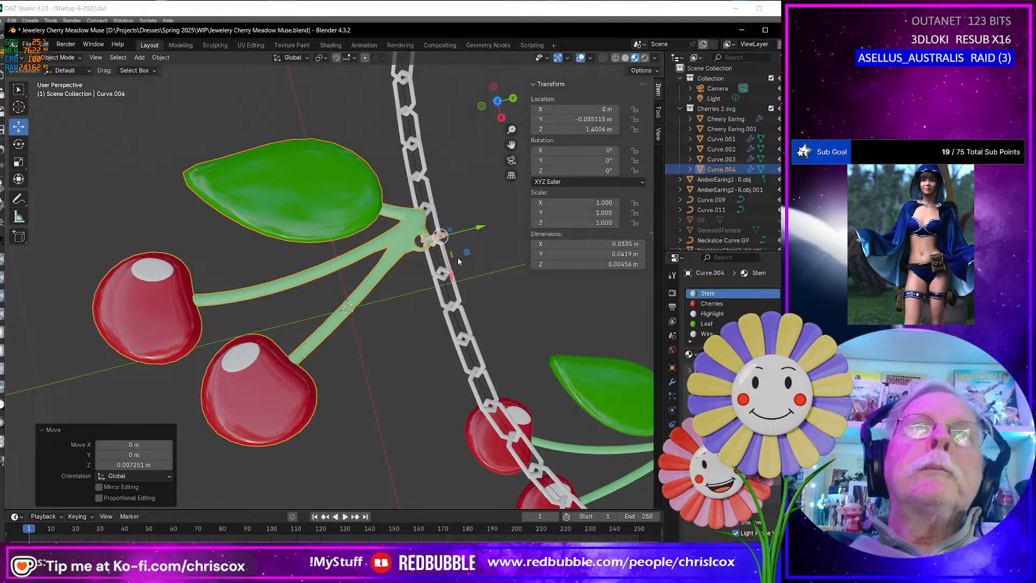
pyautogui.moveTo(458, 261); pyautogui.dragTo(523, 246, button='middle')
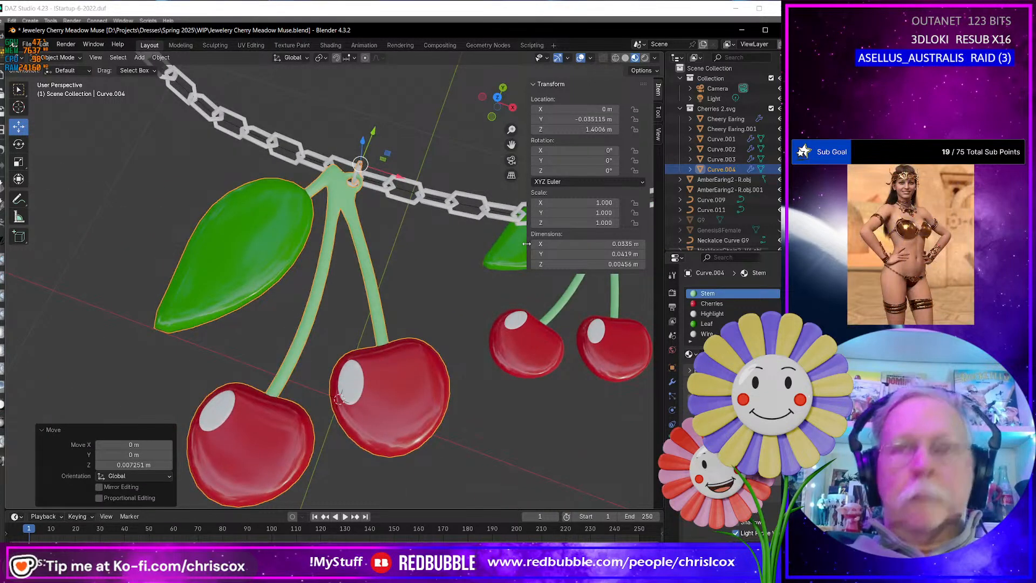
pyautogui.press('KP_7')
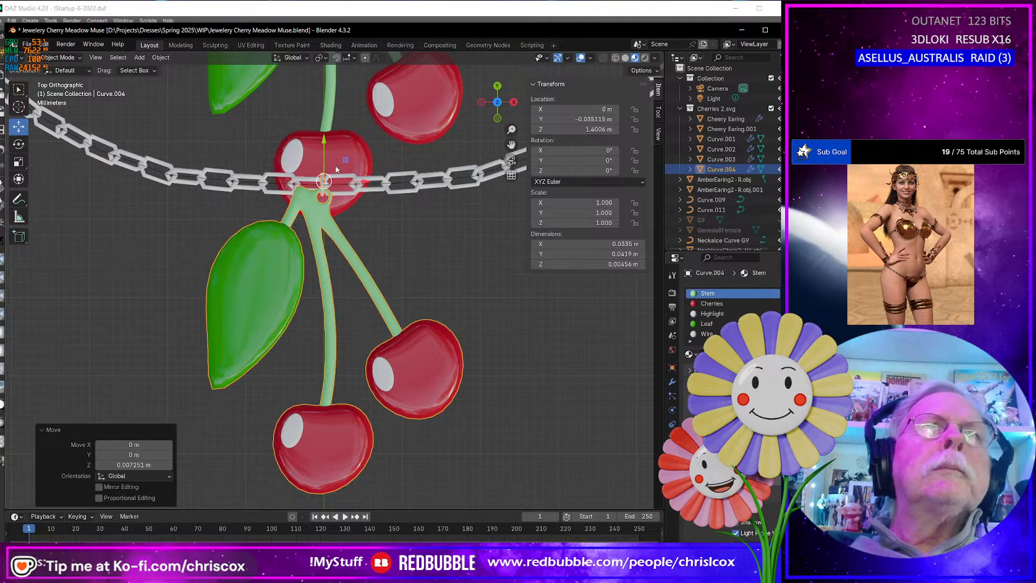
pyautogui.moveTo(345, 162); pyautogui.dragTo(358, 175)
pyautogui.moveTo(357, 174); pyautogui.dragTo(271, 167, button='middle')
pyautogui.scroll(3, 307, 222)
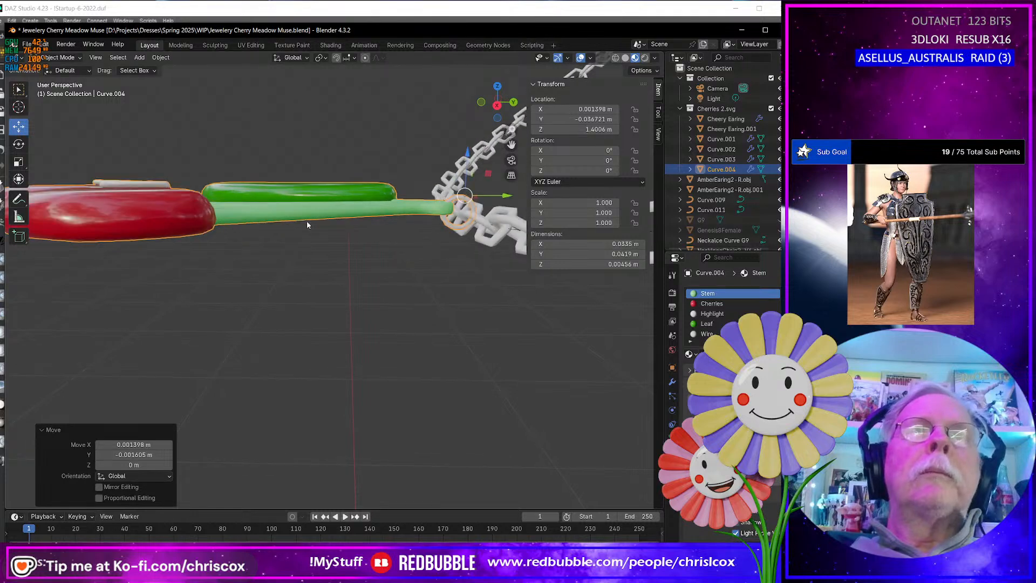
pyautogui.keyDown('shift'); pyautogui.moveTo(309, 222); pyautogui.dragTo(228, 279, button='middle'); pyautogui.keyUp('shift')
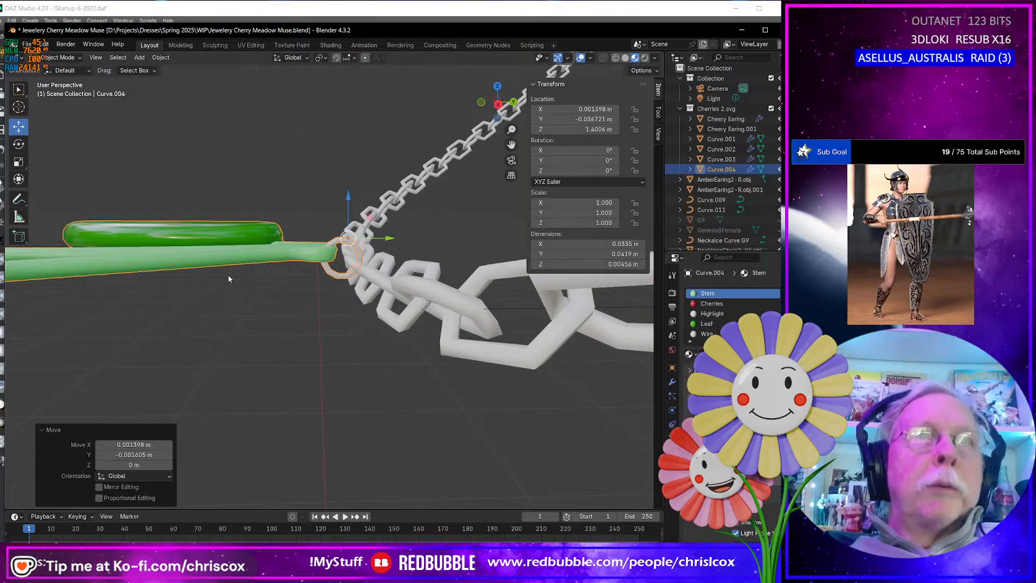
# Try moving the pendant away from the chain and pasting a copy, and undo both changes
pyautogui.scroll(-4, 229, 274)
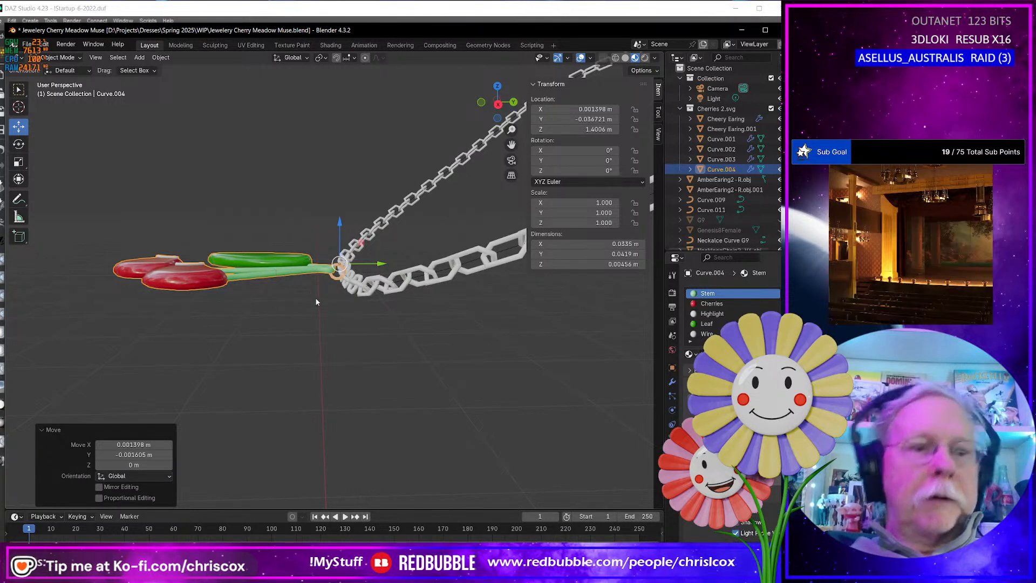
pyautogui.press('g')
pyautogui.click(249, 262)
pyautogui.hotkey('ctrl', 'v')
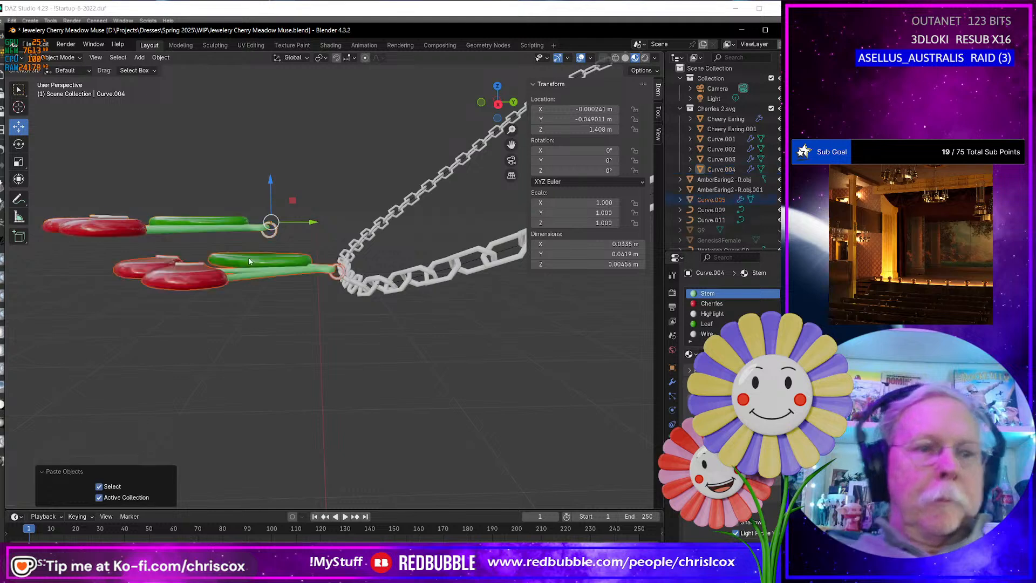
pyautogui.moveTo(249, 261); pyautogui.dragTo(345, 283, button='middle')
pyautogui.hotkey('ctrl', 'z')
pyautogui.hotkey('ctrl', 'z')
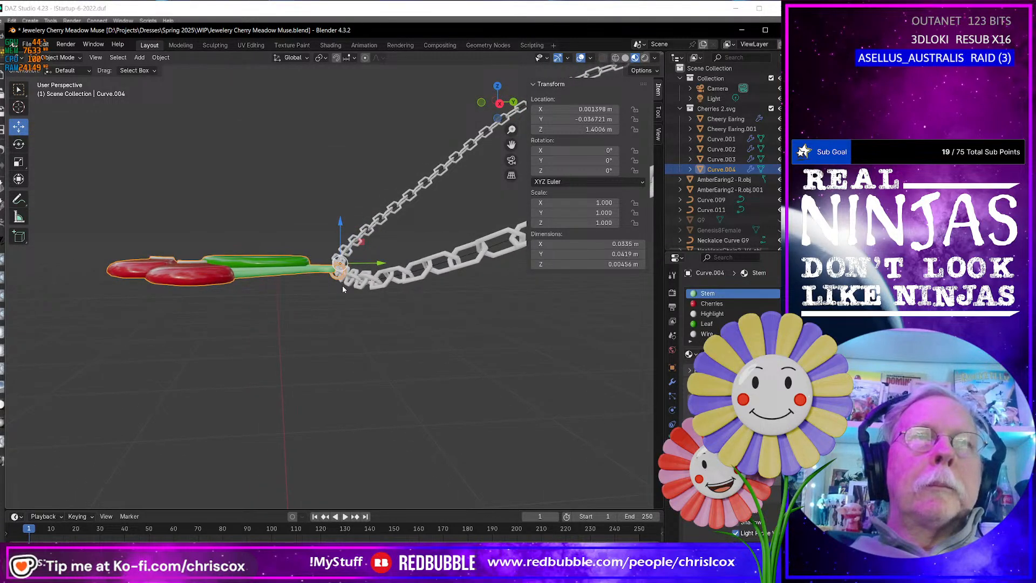
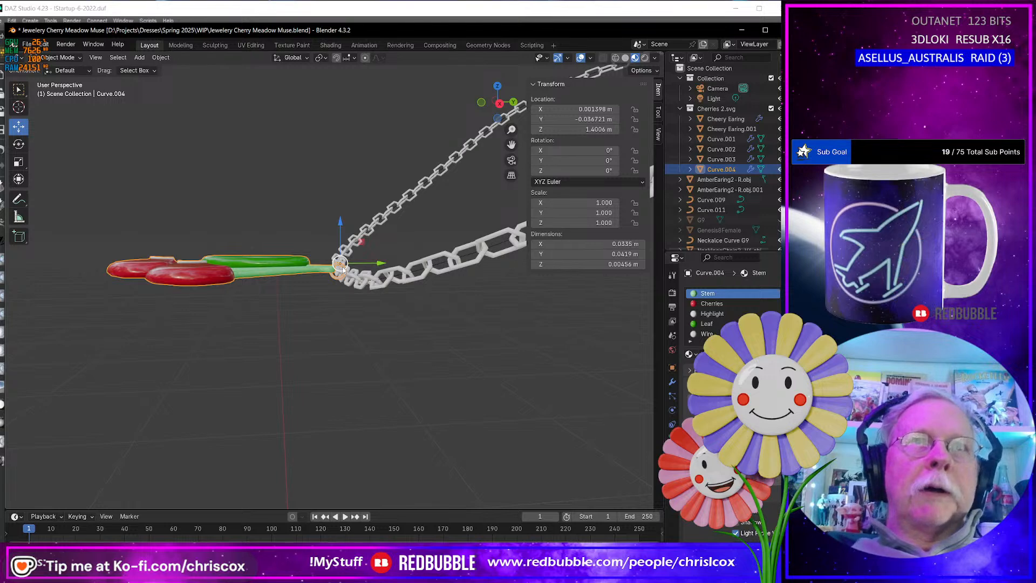
# Show the viewport in wireframe and place the 3D cursor on the pendant ring's edge on the side away from the stem
pyautogui.scroll(8, 344, 271)
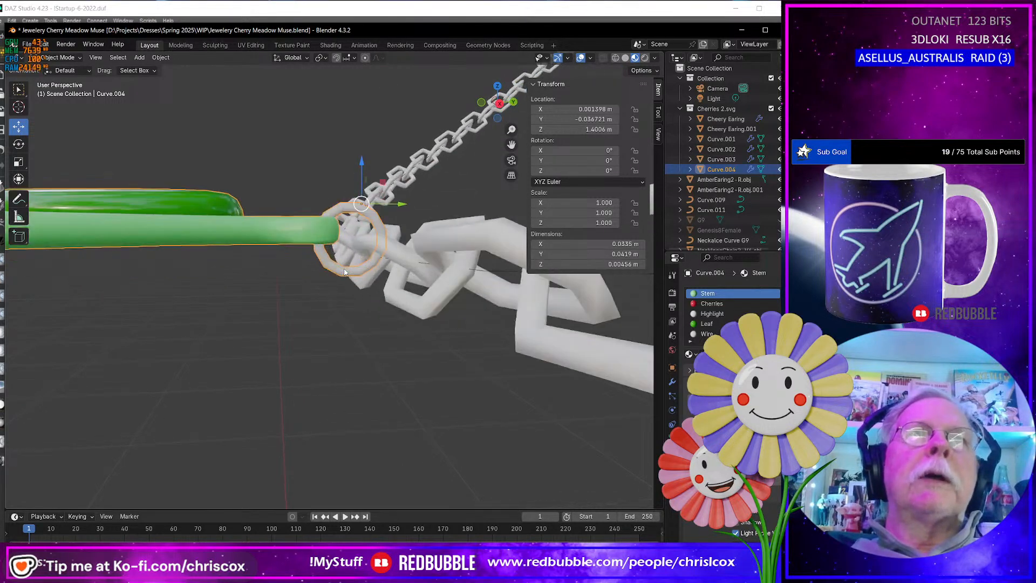
pyautogui.rightClick(344, 272)
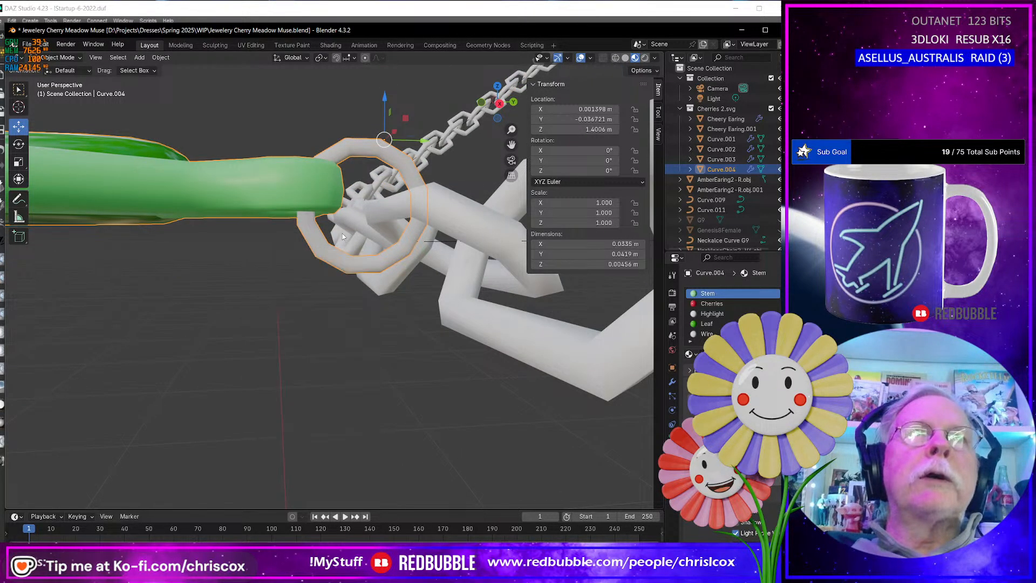
pyautogui.moveTo(344, 264); pyautogui.dragTo(385, 263, button='middle')
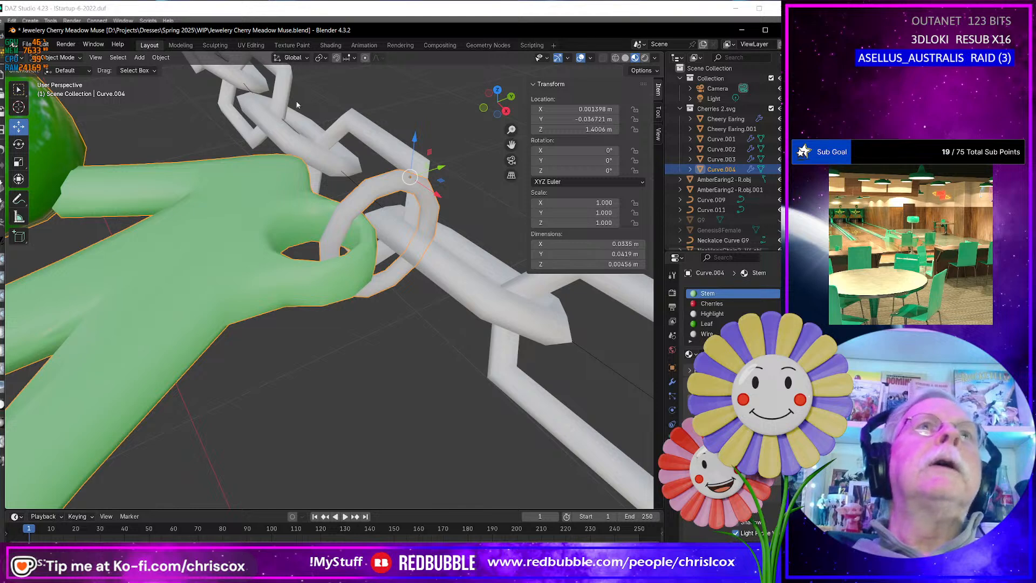
pyautogui.click(18, 107)
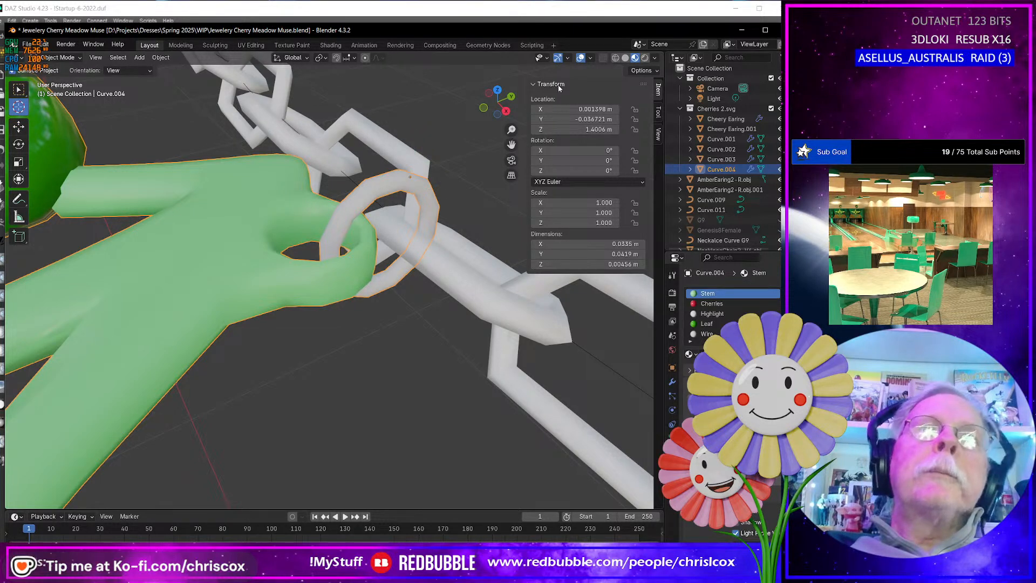
pyautogui.click(616, 58)
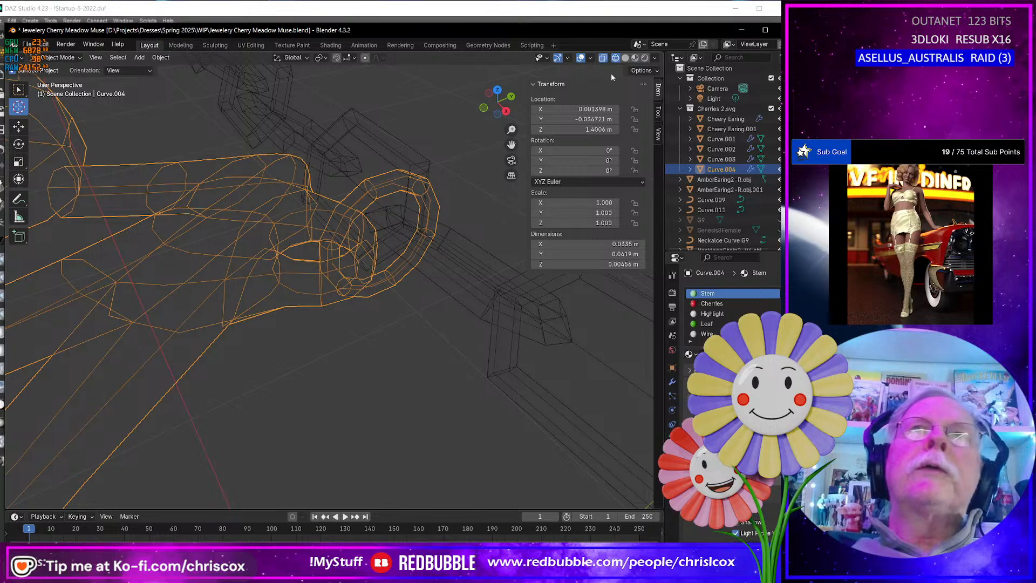
pyautogui.click(625, 58)
pyautogui.click(617, 59)
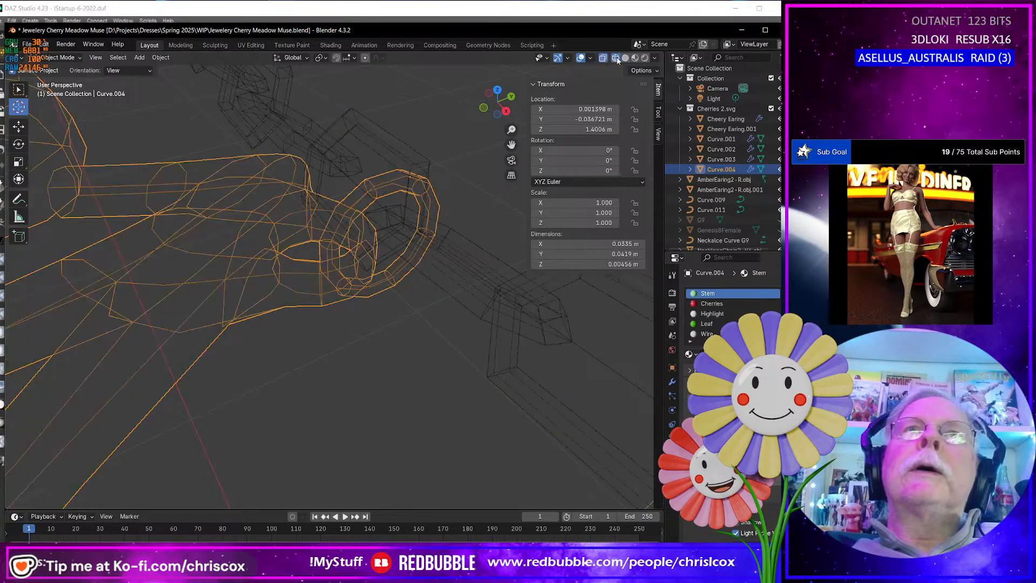
pyautogui.moveTo(486, 178); pyautogui.dragTo(454, 250, button='middle')
pyautogui.scroll(4, 402, 210)
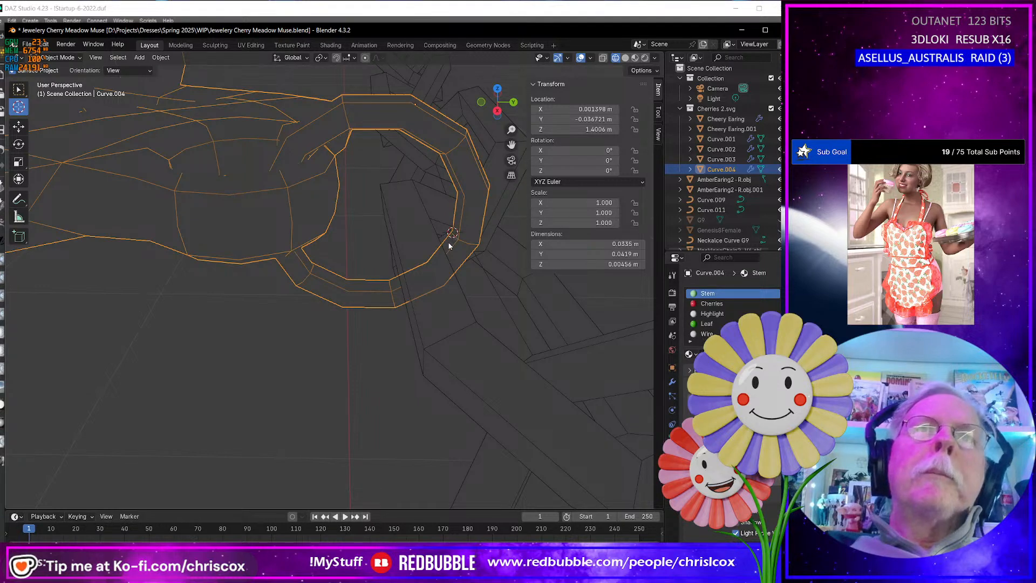
pyautogui.moveTo(452, 237)
pyautogui.mouseDown(button='middle')
pyautogui.moveTo(470, 252)
pyautogui.moveTo(442, 225)
pyautogui.moveTo(450, 232)
pyautogui.mouseUp(button='middle')
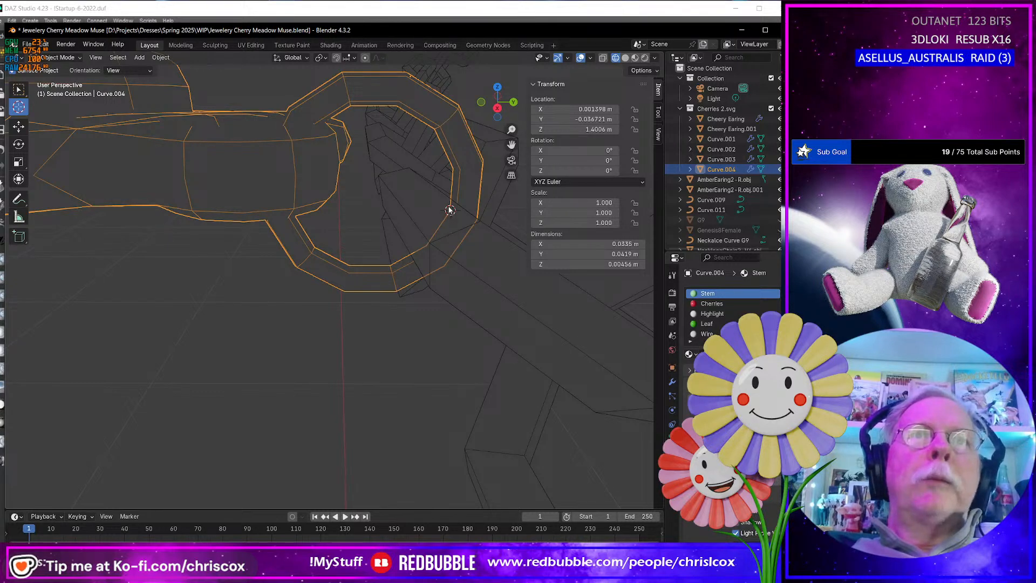
# Set the pendant's origin to the 3D cursor
pyautogui.rightClick(449, 209)
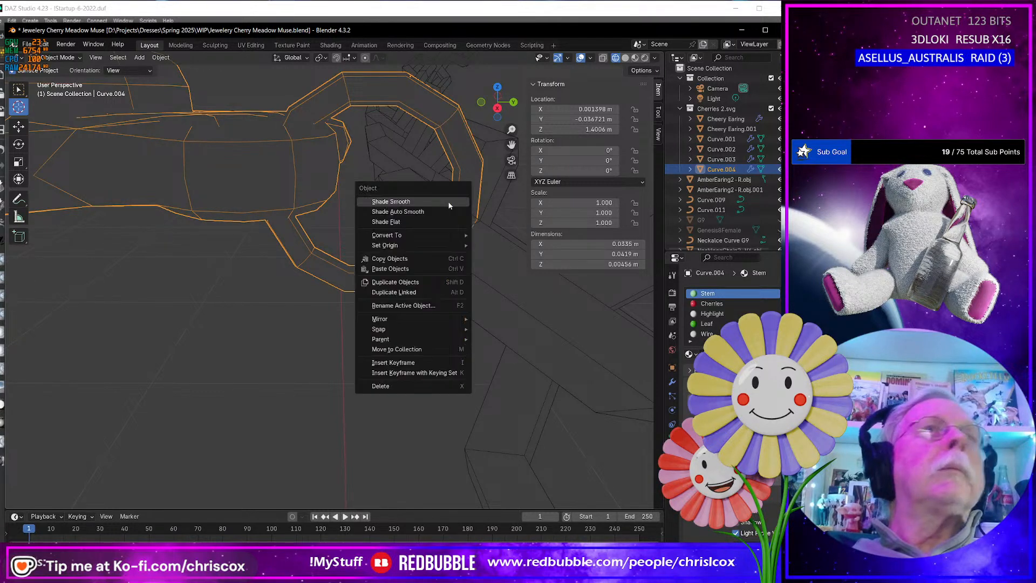
pyautogui.moveTo(446, 235)
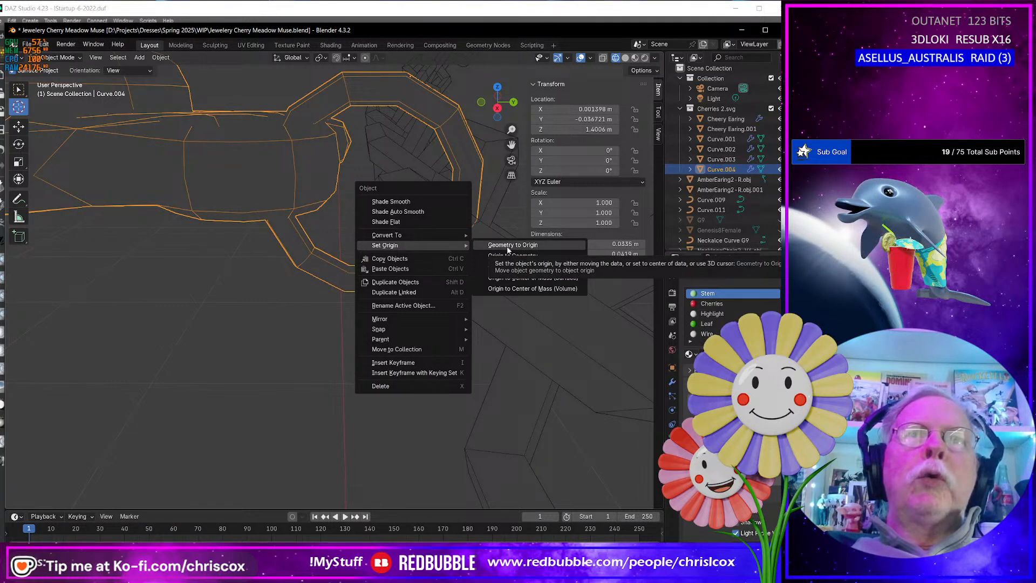
pyautogui.click(511, 265)
pyautogui.scroll(-2, 476, 269)
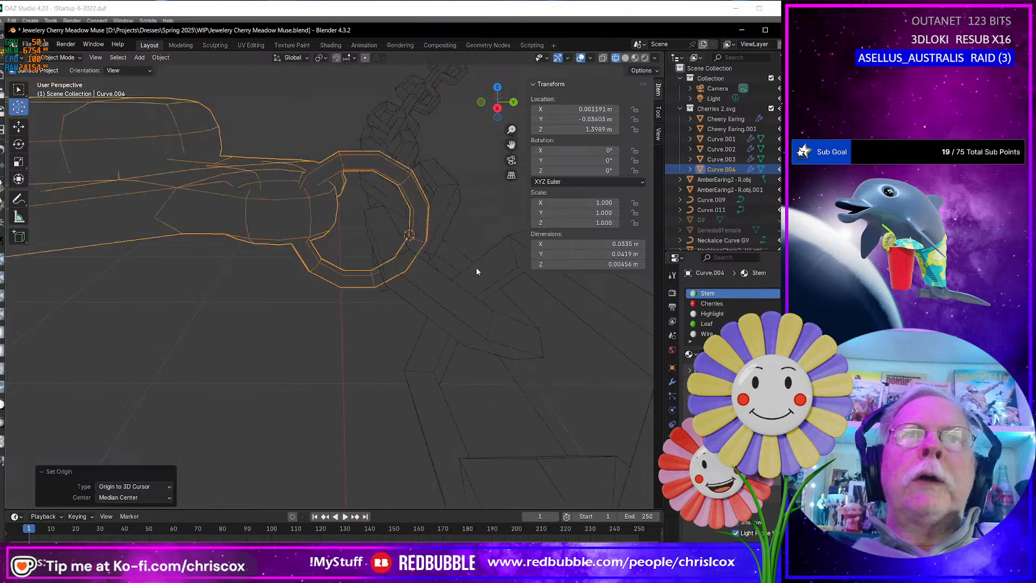
# Switch the transform orientation to Local and rotate the pendant downward about 43.4° around its local X axis
pyautogui.scroll(-4, 476, 267)
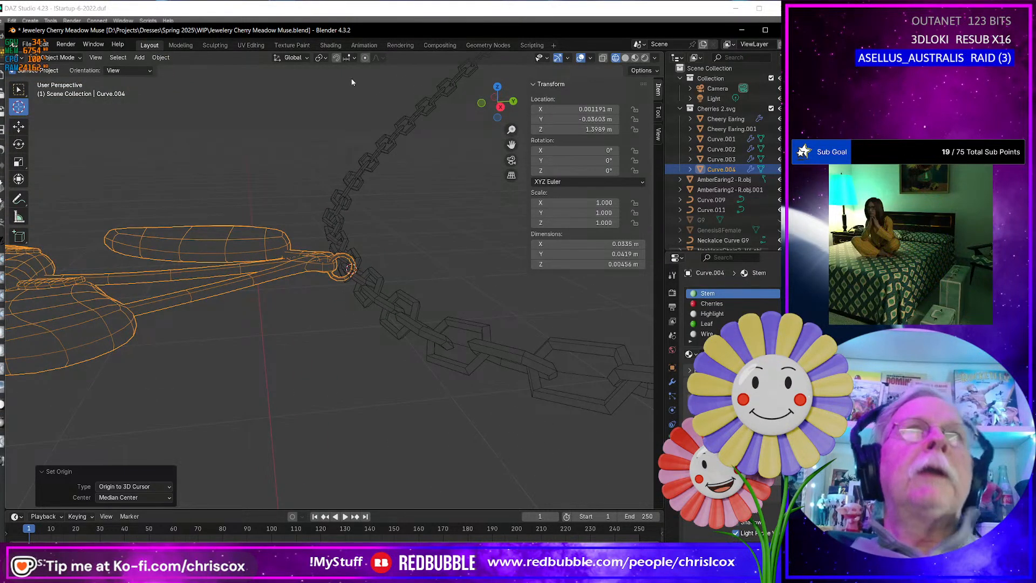
pyautogui.click(307, 57)
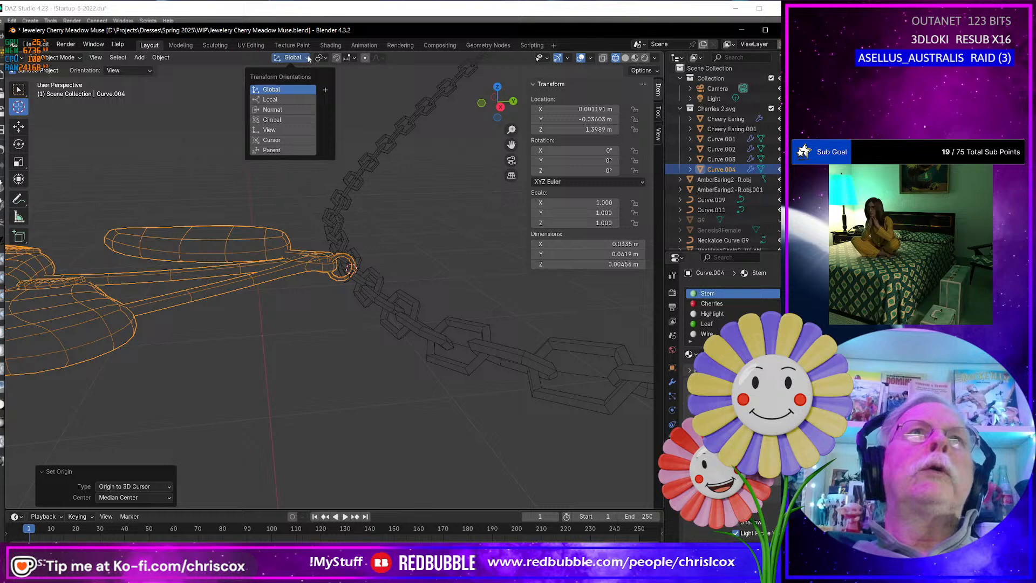
pyautogui.click(286, 100)
pyautogui.moveTo(313, 302); pyautogui.dragTo(309, 298, button='middle')
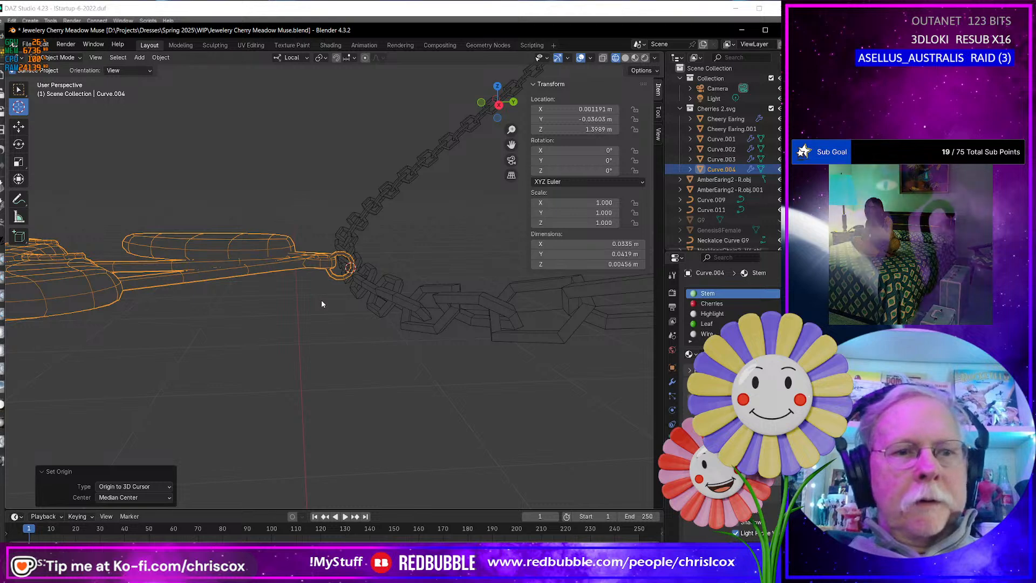
pyautogui.press('r')
pyautogui.press('x')
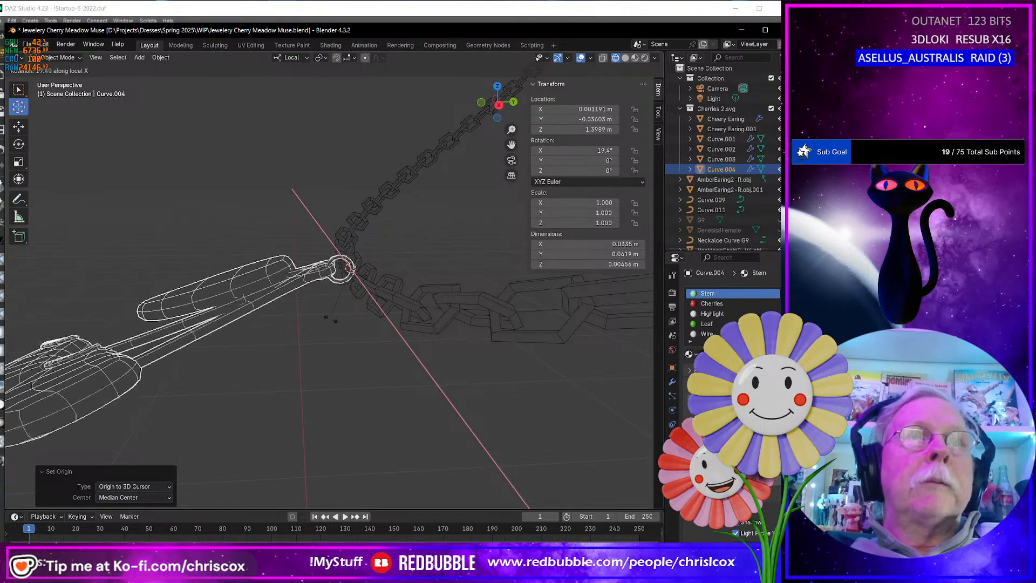
pyautogui.click(323, 362)
# Examine from the front and side how the tilted pendant hangs and how its ring meets the chain link
pyautogui.moveTo(323, 358); pyautogui.dragTo(450, 378, button='middle')
pyautogui.scroll(-5, 420, 365)
pyautogui.scroll(-3, 463, 358)
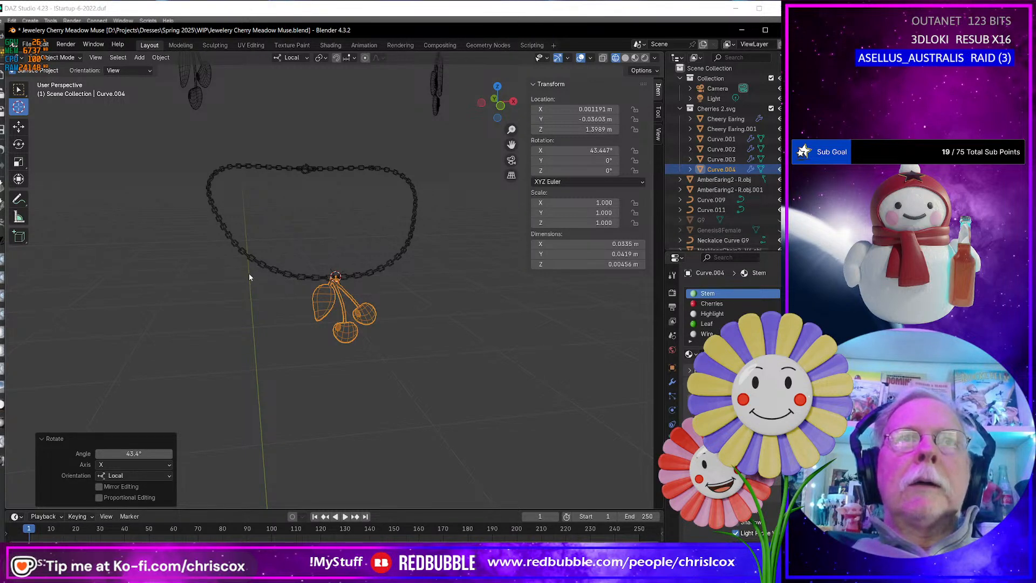
pyautogui.moveTo(264, 315)
pyautogui.mouseDown(button='middle')
pyautogui.moveTo(238, 311)
pyautogui.moveTo(265, 320)
pyautogui.mouseUp(button='middle')
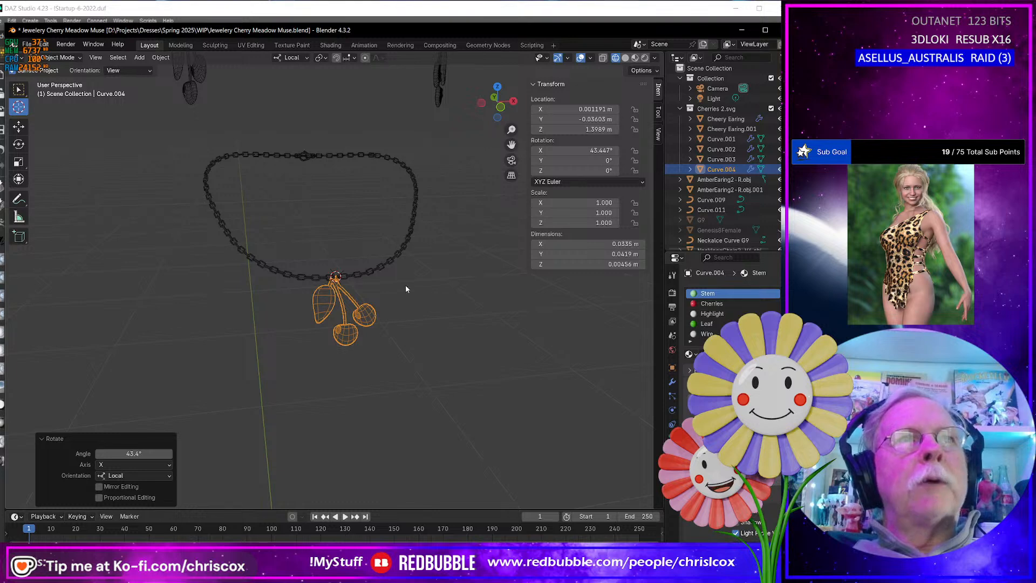
pyautogui.moveTo(405, 289); pyautogui.dragTo(370, 300, button='middle')
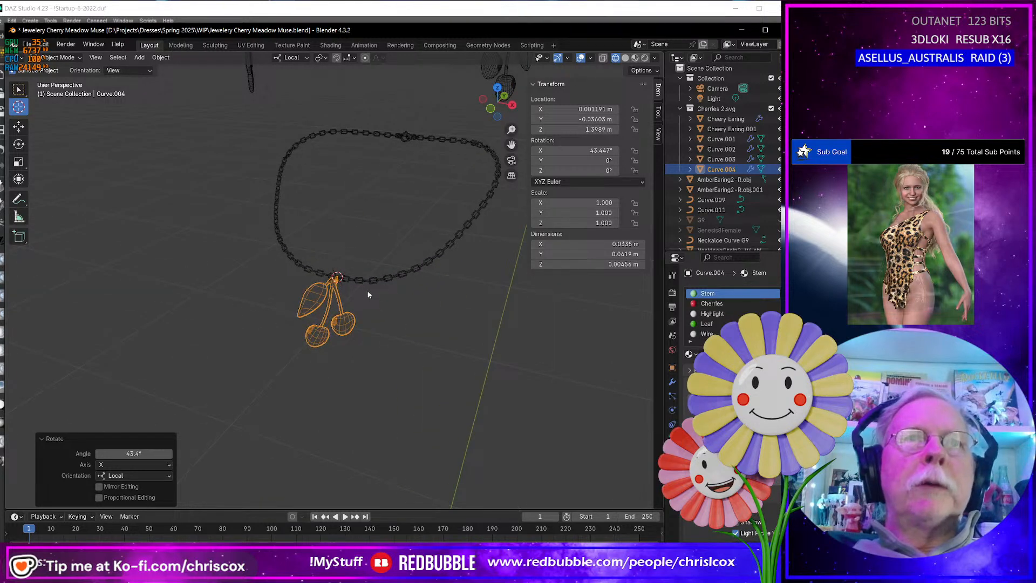
pyautogui.moveTo(431, 274); pyautogui.dragTo(461, 285, button='middle')
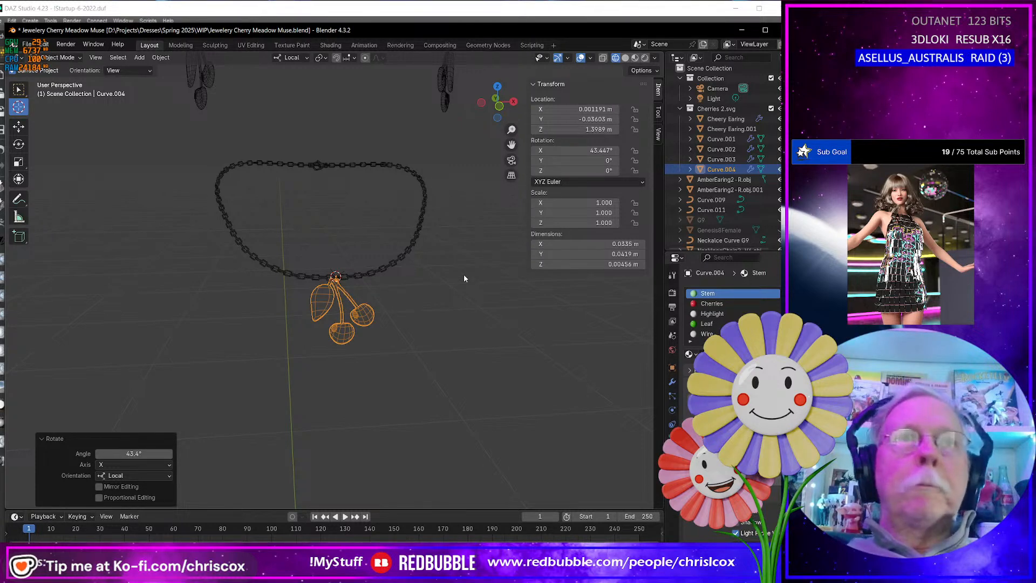
pyautogui.scroll(10, 425, 290)
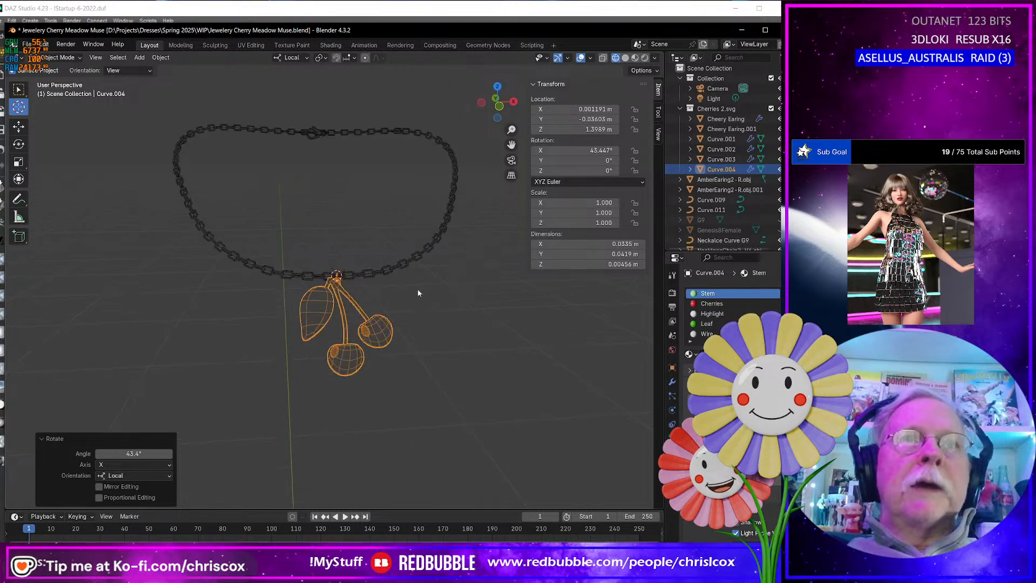
pyautogui.moveTo(381, 287); pyautogui.dragTo(318, 283, button='middle')
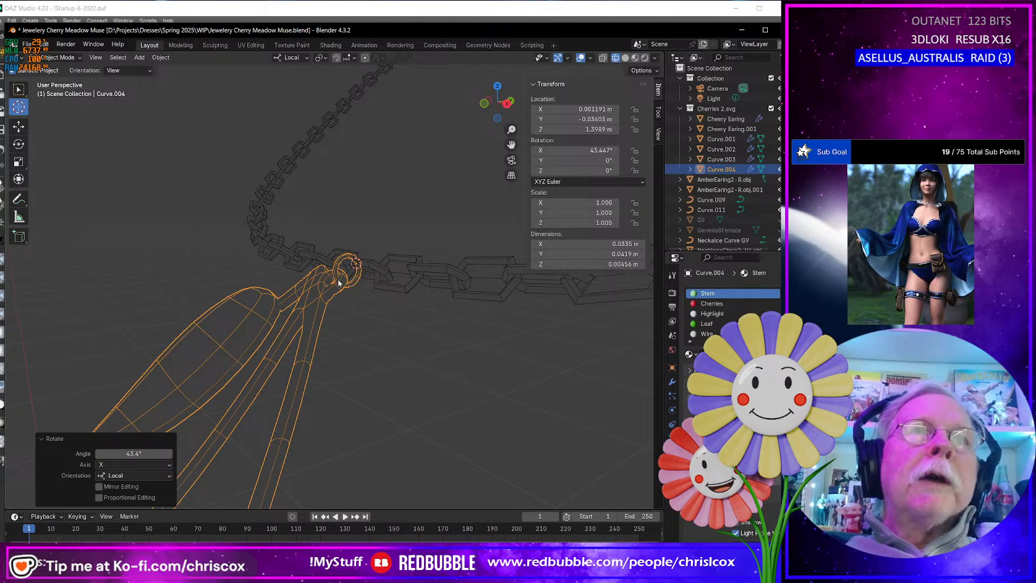
pyautogui.moveTo(346, 280)
pyautogui.mouseDown(button='middle')
pyautogui.moveTo(363, 287)
pyautogui.moveTo(346, 281)
pyautogui.mouseUp(button='middle')
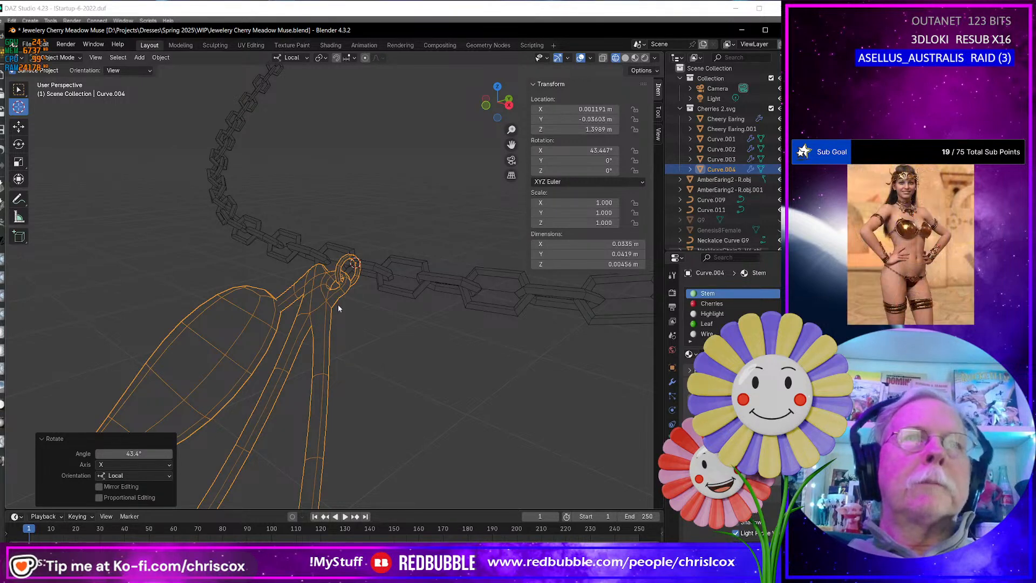
pyautogui.moveTo(341, 300); pyautogui.dragTo(404, 344, button='middle')
pyautogui.scroll(-8, 396, 351)
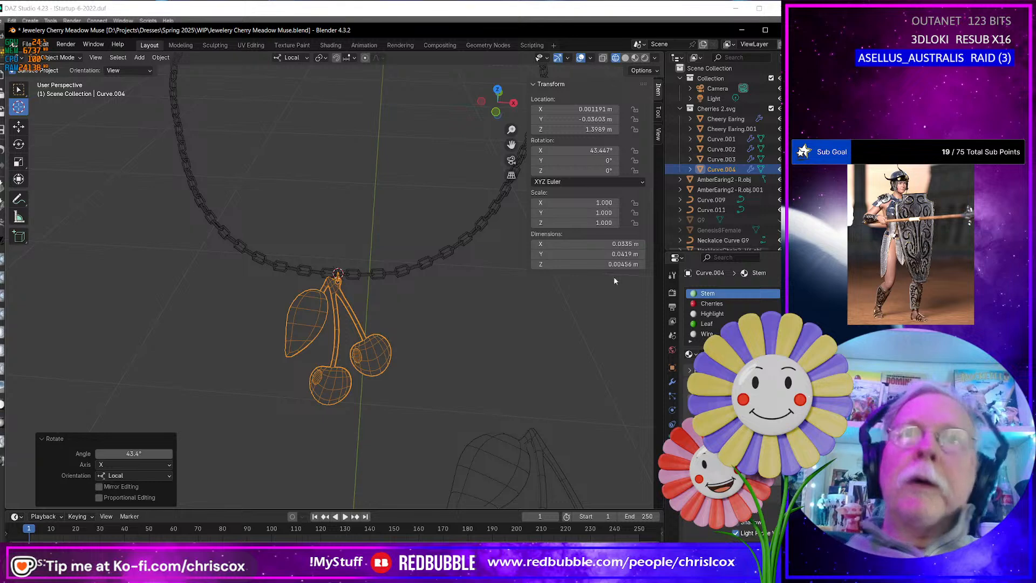
# Show the G9 figure and rotate the pendant about 13.6° further around its local X axis to follow the chest
pyautogui.click(776, 219)
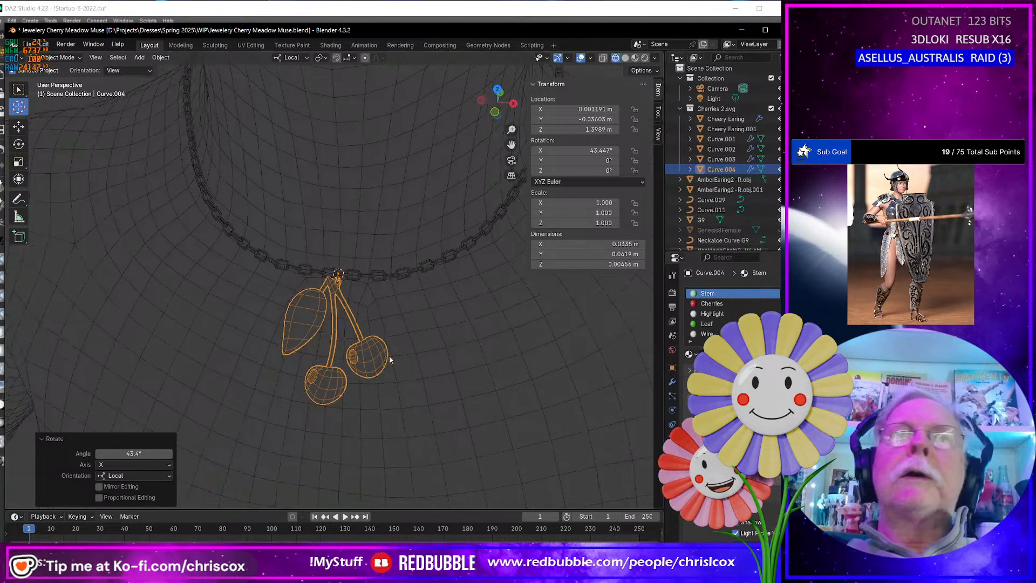
pyautogui.moveTo(389, 355); pyautogui.dragTo(303, 313, button='middle')
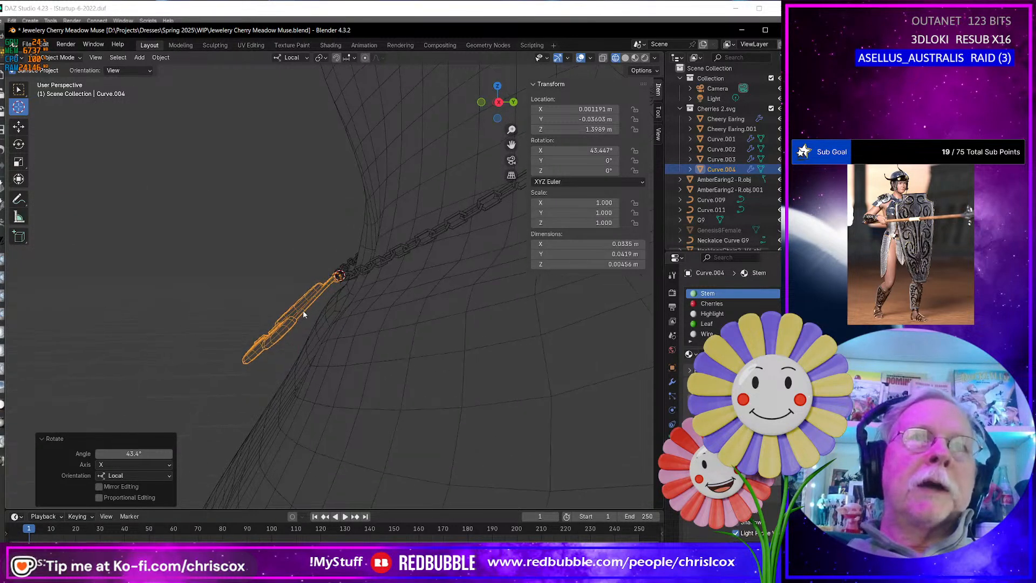
pyautogui.press('x')
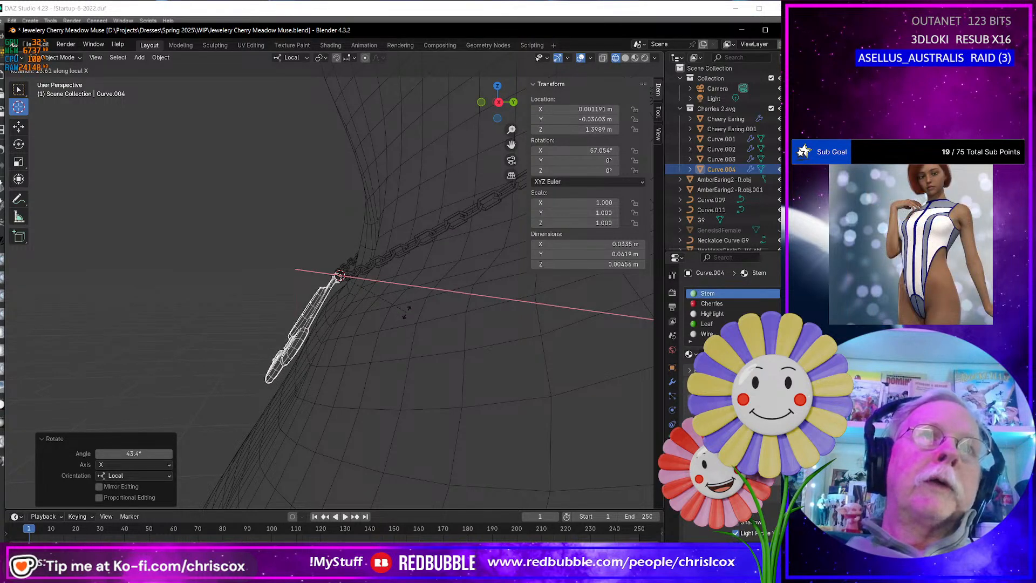
pyautogui.click(374, 324)
# Examine the pendant's size and position on the G9 figure from the front, with a brief look at the DAZ Studio scene
pyautogui.moveTo(374, 324); pyautogui.dragTo(463, 335, button='middle')
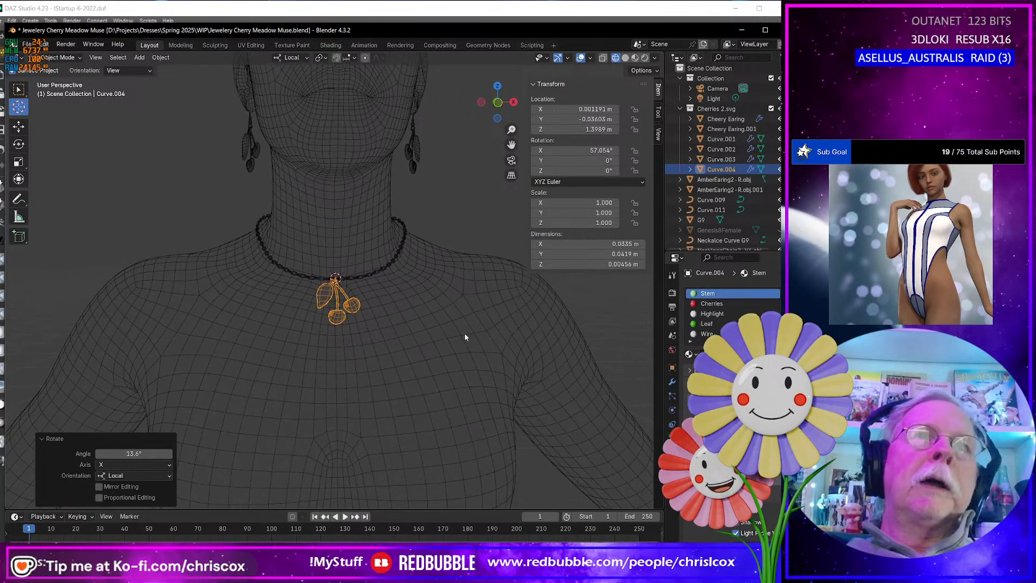
pyautogui.scroll(2, 396, 344)
pyautogui.scroll(-4, 396, 348)
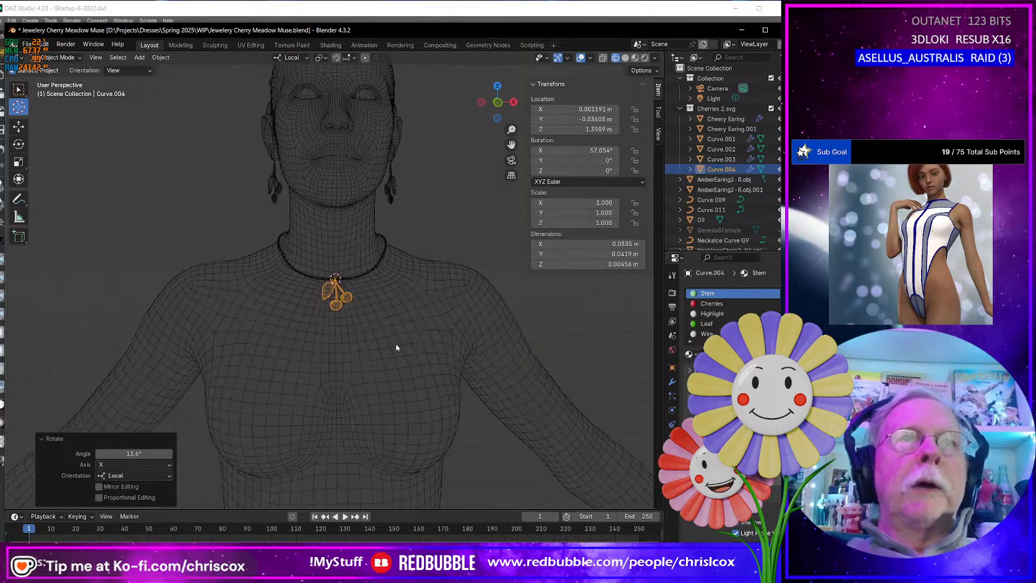
pyautogui.hotkey('alt', 'Tab')
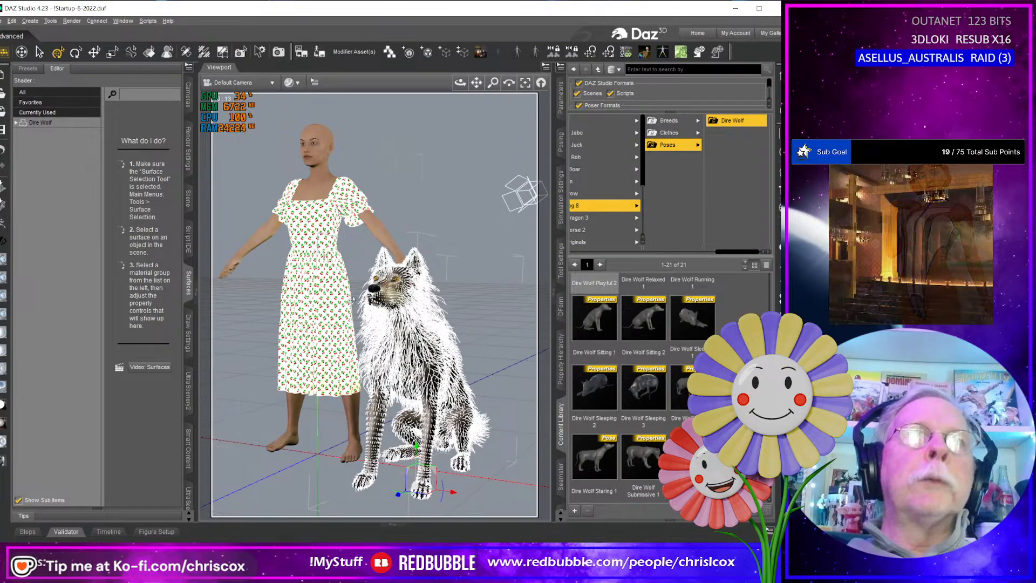
pyautogui.hotkey('alt', 'Tab')
pyautogui.scroll(4, 357, 306)
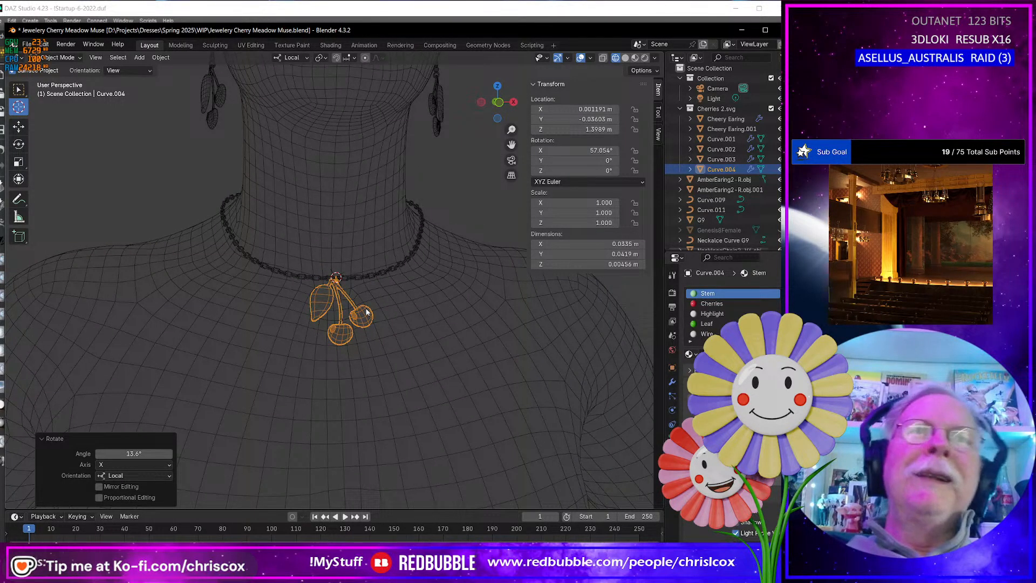
# Duplicate the cherry pendant in place and select the copy's whole mesh in Edit Mode
pyautogui.hotkey('shift', 'd')
pyautogui.press('Escape')
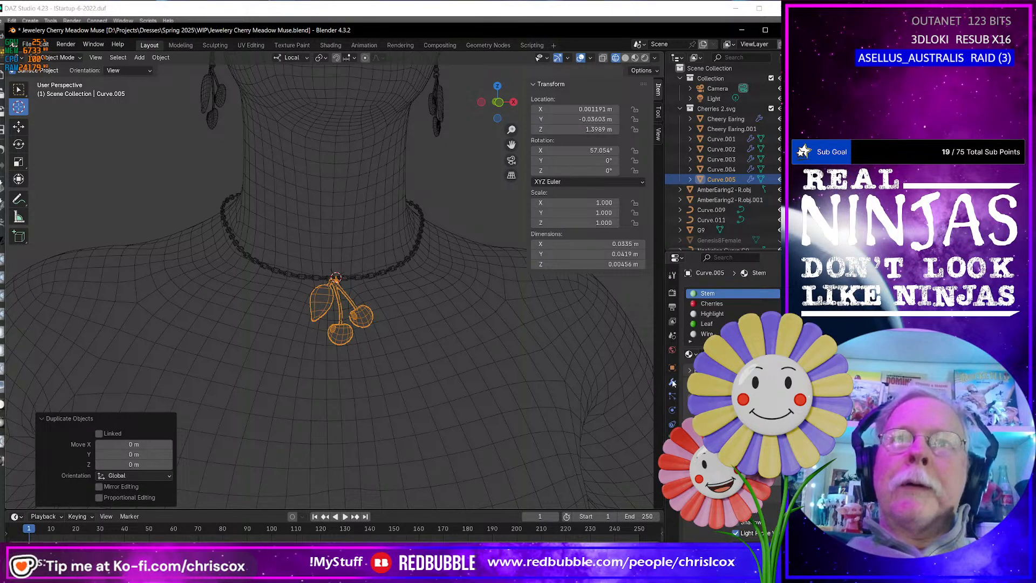
pyautogui.press('Tab')
pyautogui.press('a')
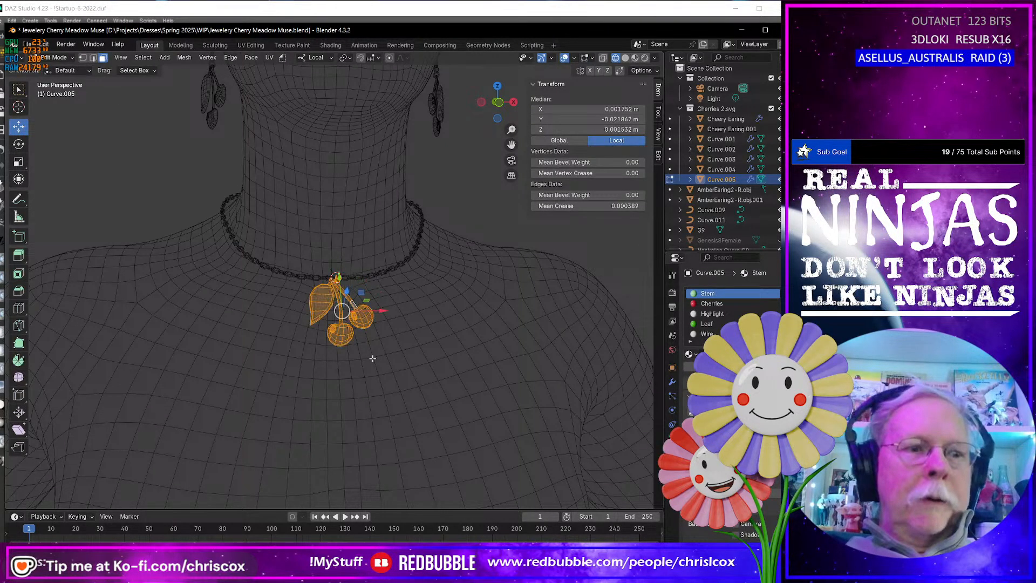
# Try mirroring the copied pendant's mesh by scaling it by -1 on all axes, and undo it
pyautogui.write('s')
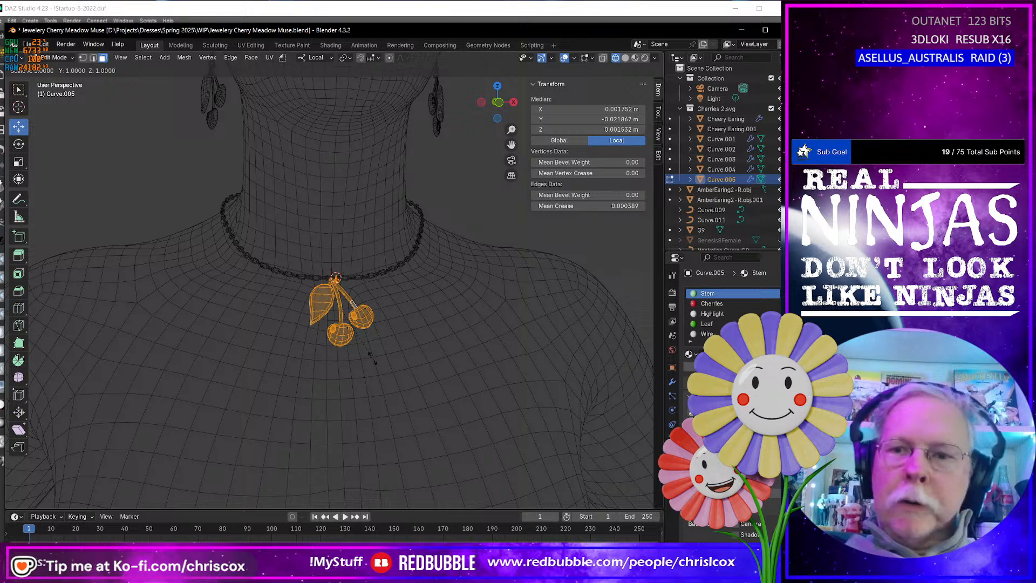
pyautogui.write('-1')
pyautogui.press('Return')
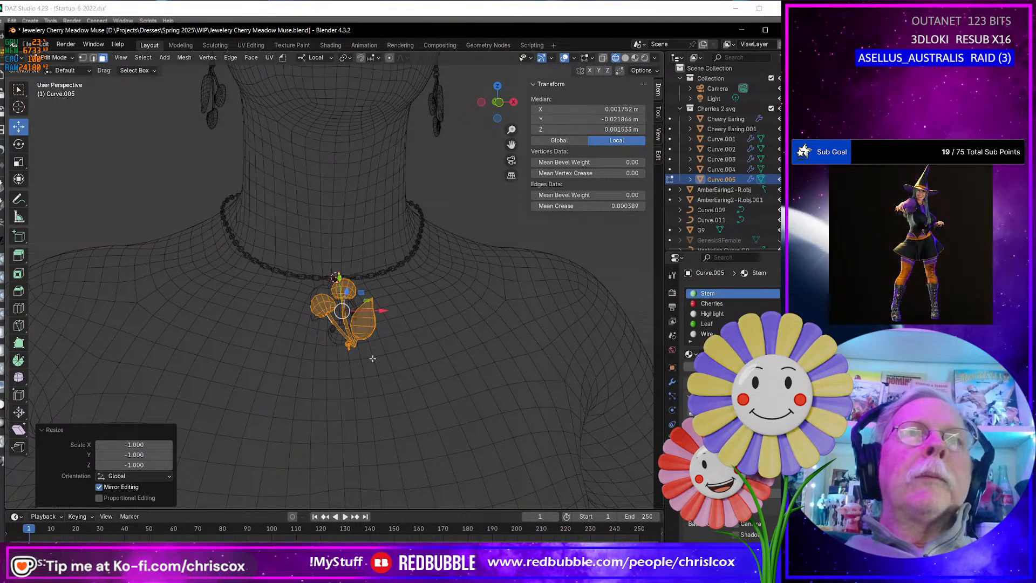
pyautogui.hotkey('ctrl', 'z')
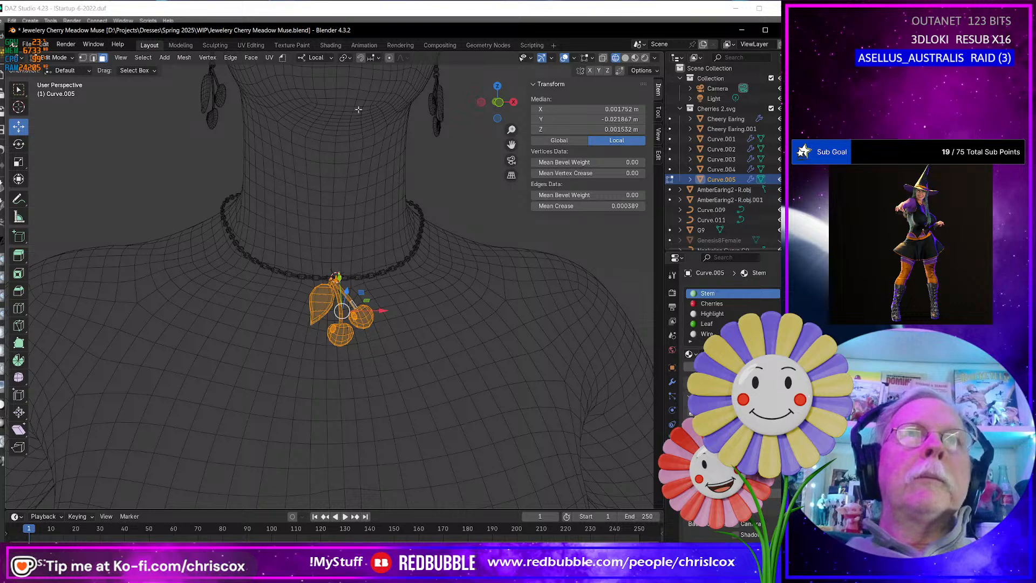
# Set the transform orientation to Global and try mirroring the copied pendant's mesh with a scale of -1 on all axes, undoing that scale
pyautogui.click(315, 58)
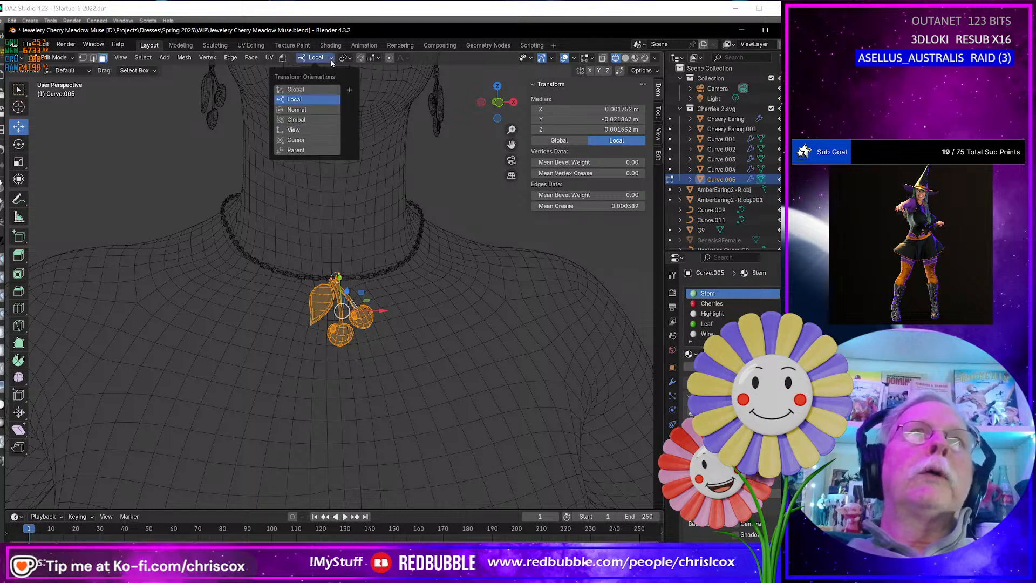
pyautogui.click(303, 89)
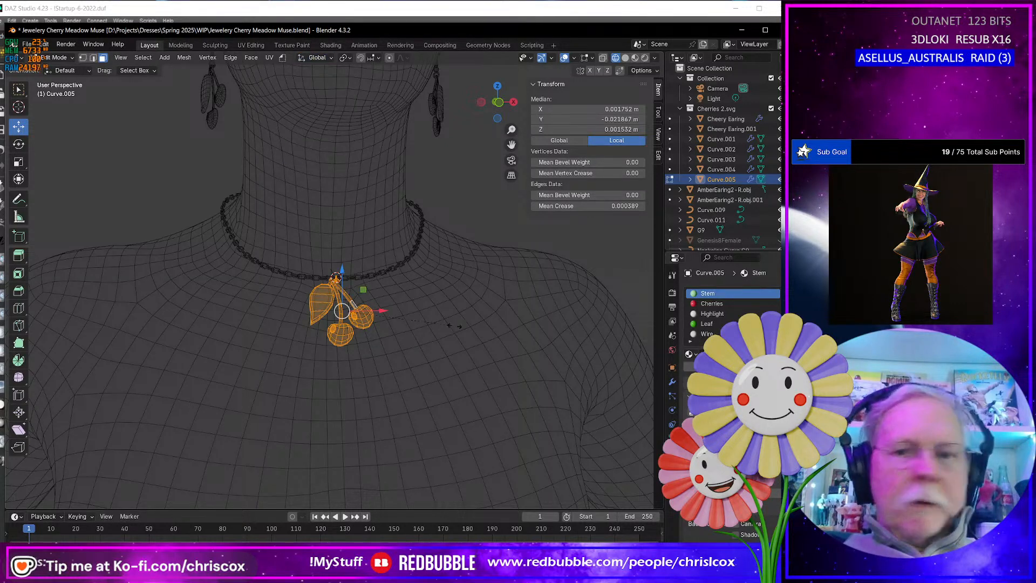
pyautogui.write('-1')
pyautogui.press('Return')
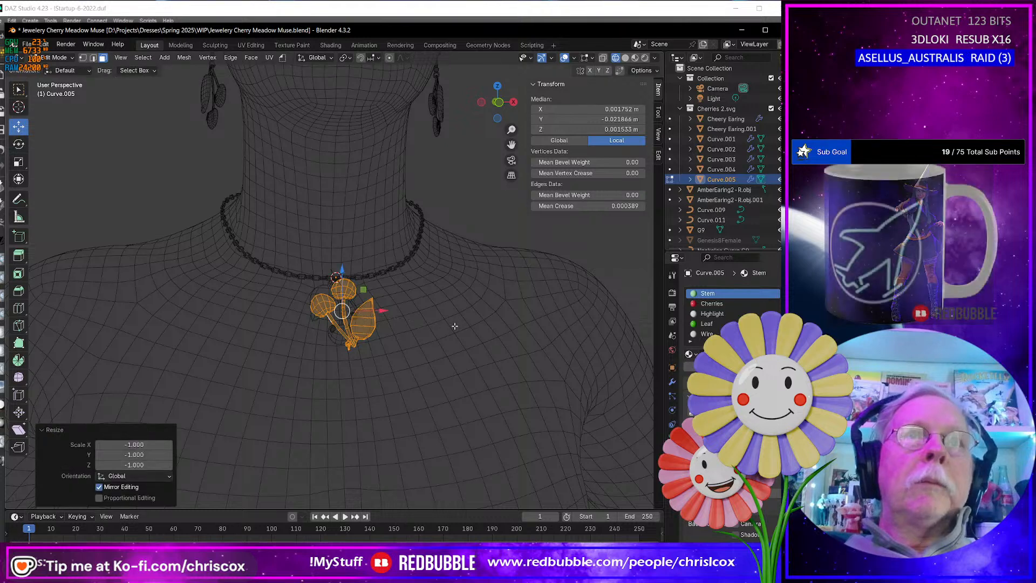
pyautogui.hotkey('ctrl', 'z')
# Mirror the copied pendant's mesh by scaling it by -1 along the global X axis
pyautogui.moveTo(428, 331); pyautogui.dragTo(387, 326, button='middle')
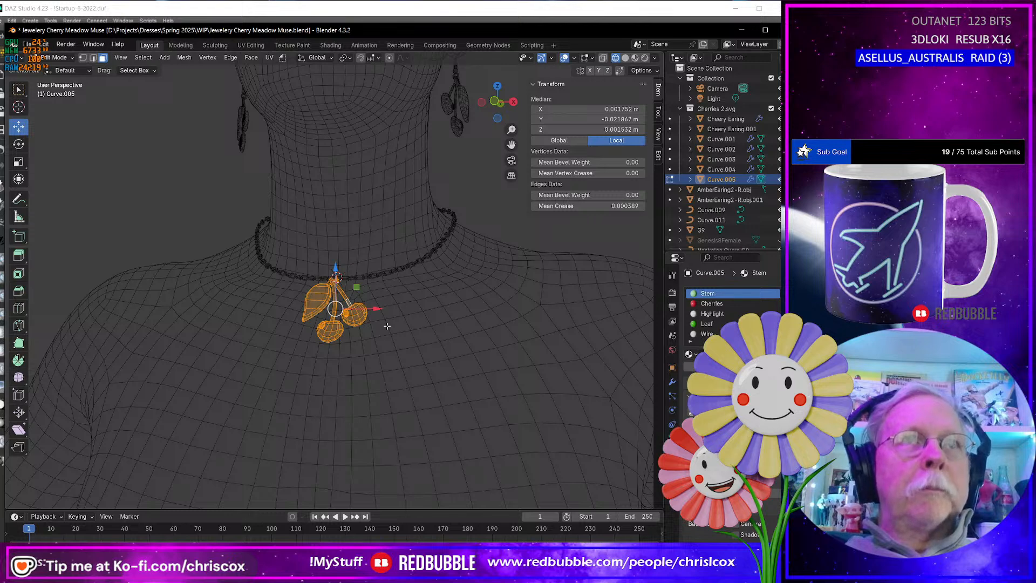
pyautogui.write('sx')
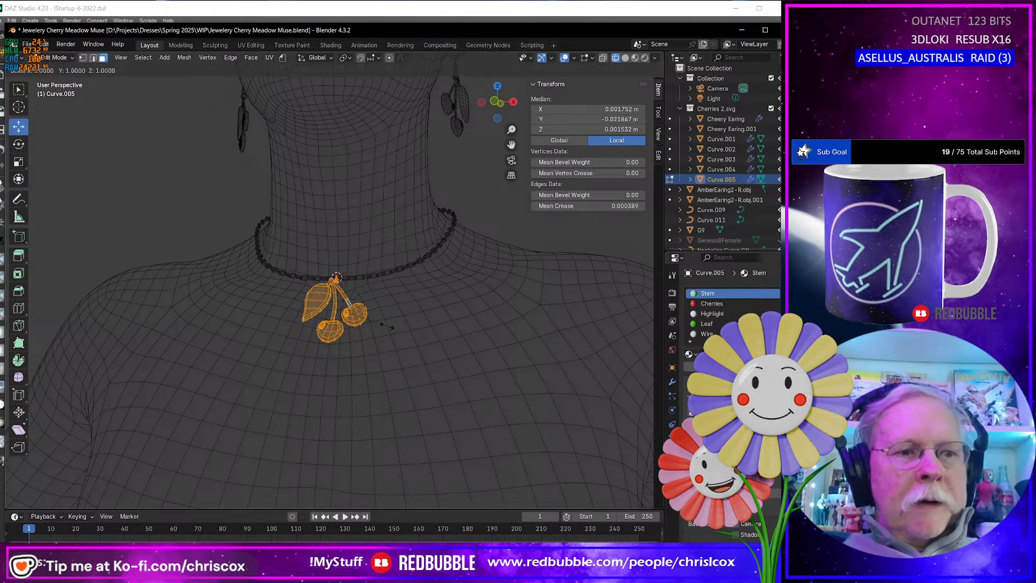
pyautogui.write('-1')
pyautogui.press('Return')
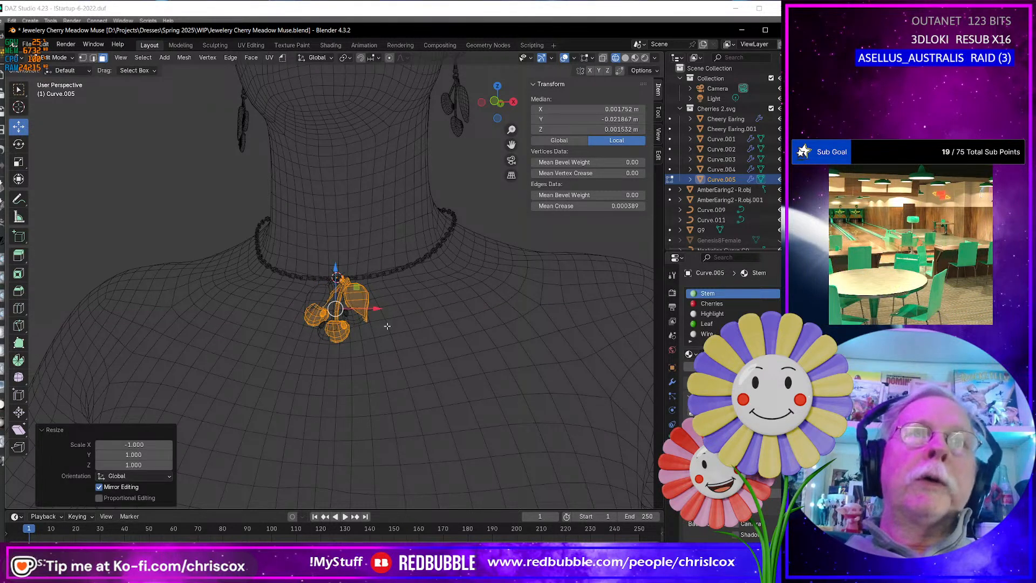
# Select all of the mirrored pendant's mesh except the wire ring around the chain and scale the selection to 0.6
pyautogui.scroll(6, 377, 391)
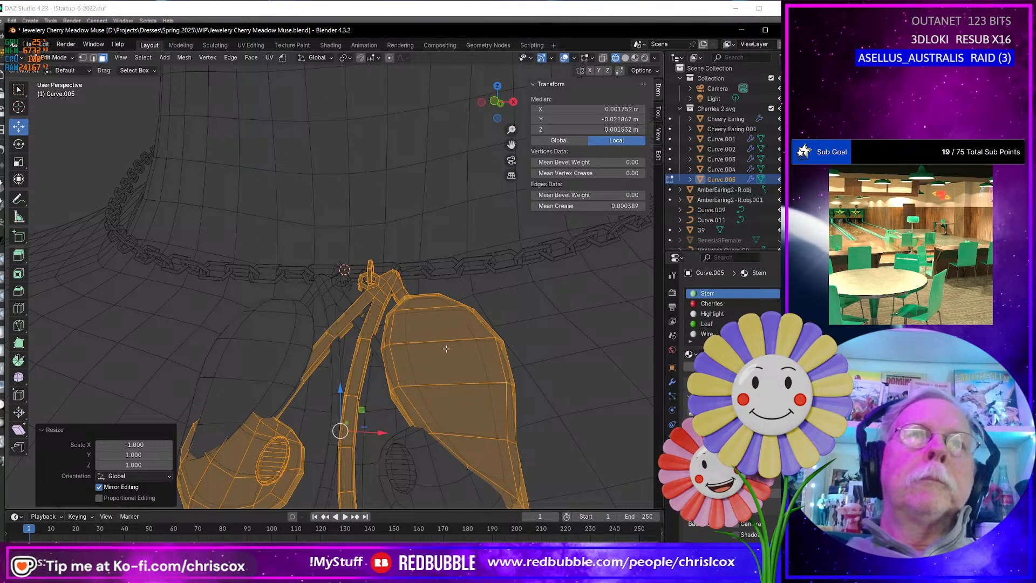
pyautogui.click(446, 348)
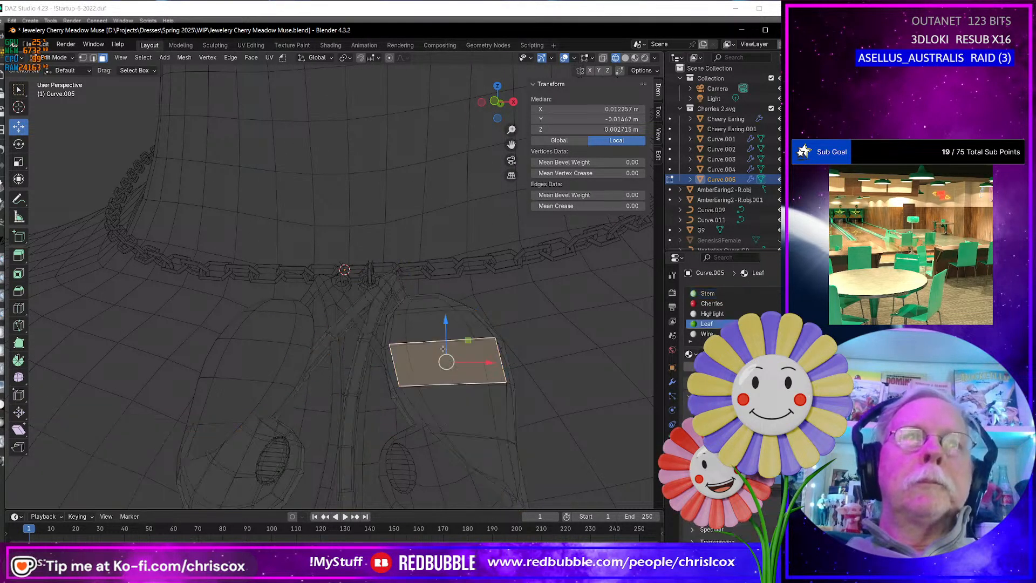
pyautogui.click(368, 269)
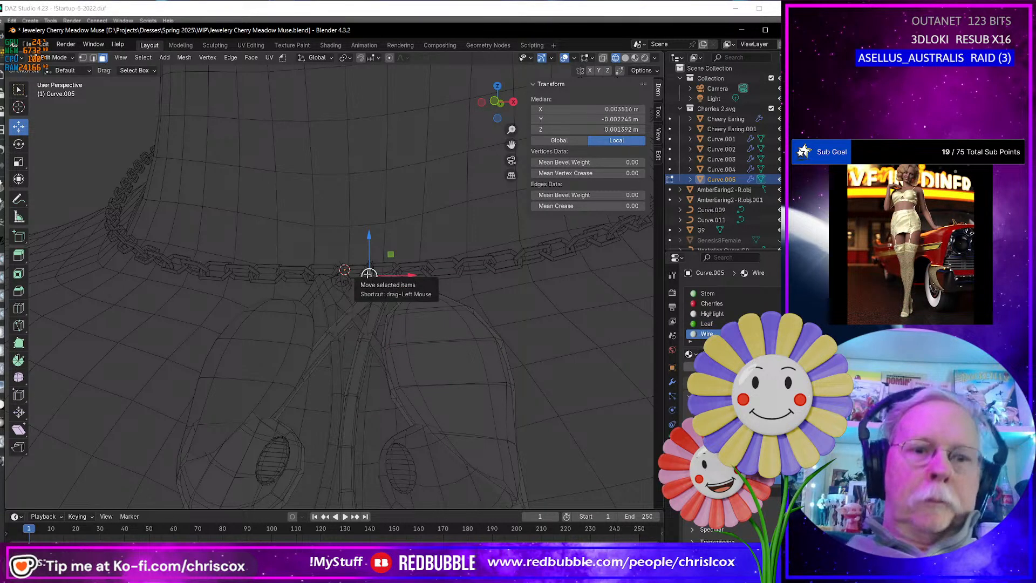
pyautogui.hotkey('ctrl', 'l')
pyautogui.hotkey('ctrl', 'i')
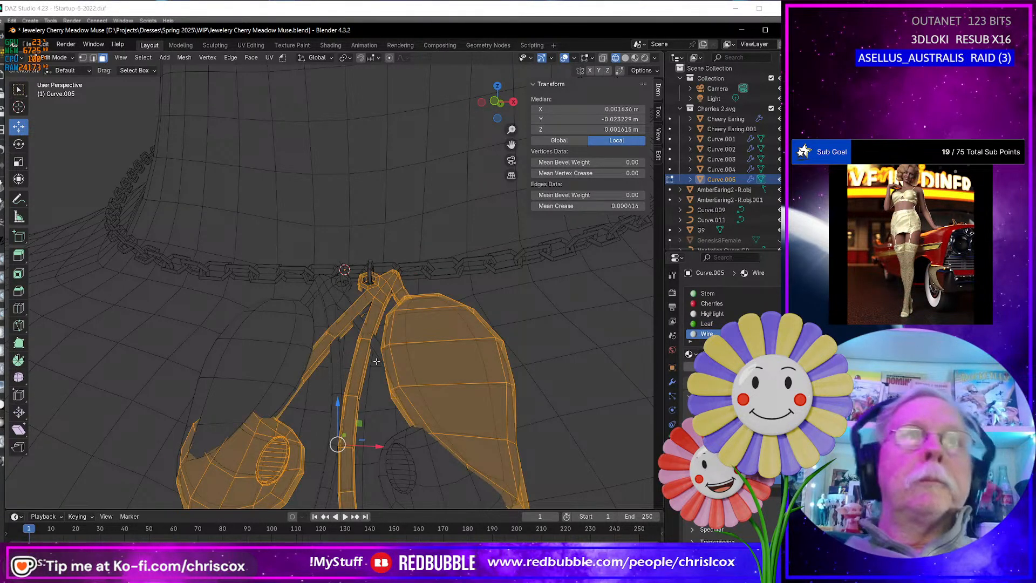
pyautogui.scroll(-5, 376, 361)
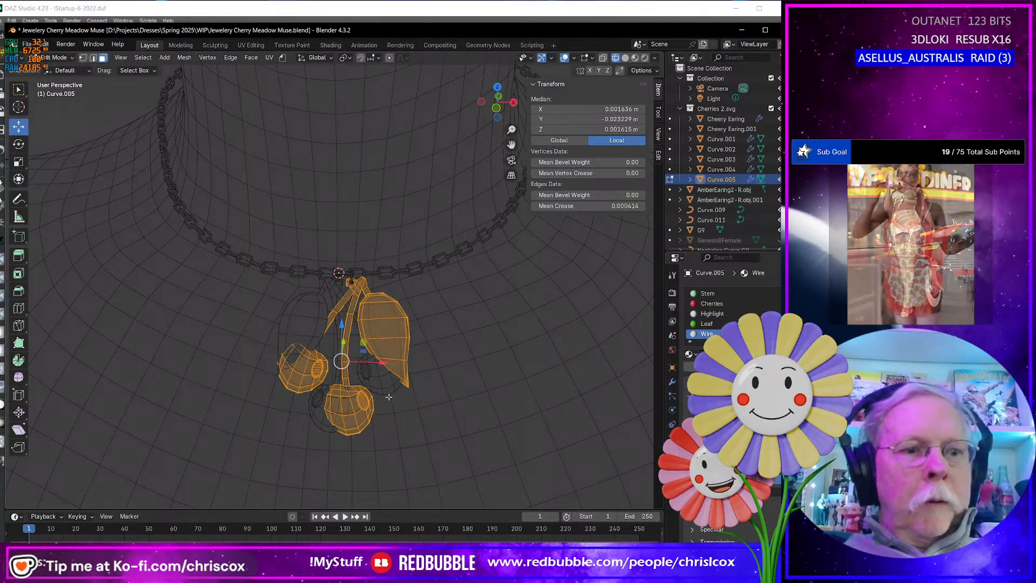
pyautogui.write('s.6')
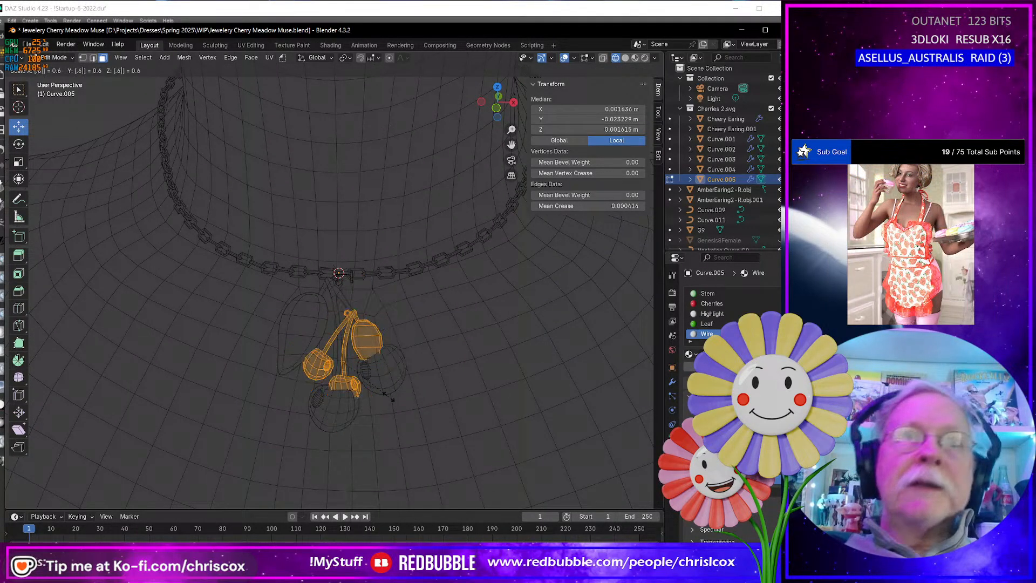
pyautogui.press('Return')
# In Local orientation, move the reduced cherries up to their ring, about 0.0086 m in Y and 0.0009 m in X, and leave Edit Mode
pyautogui.scroll(5, 389, 397)
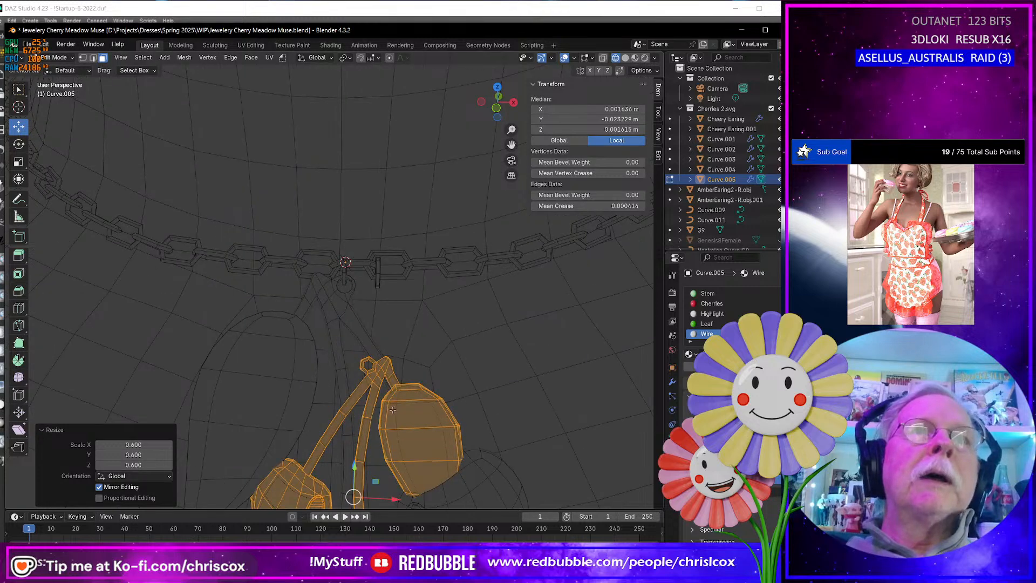
pyautogui.moveTo(425, 470); pyautogui.dragTo(337, 445, button='middle')
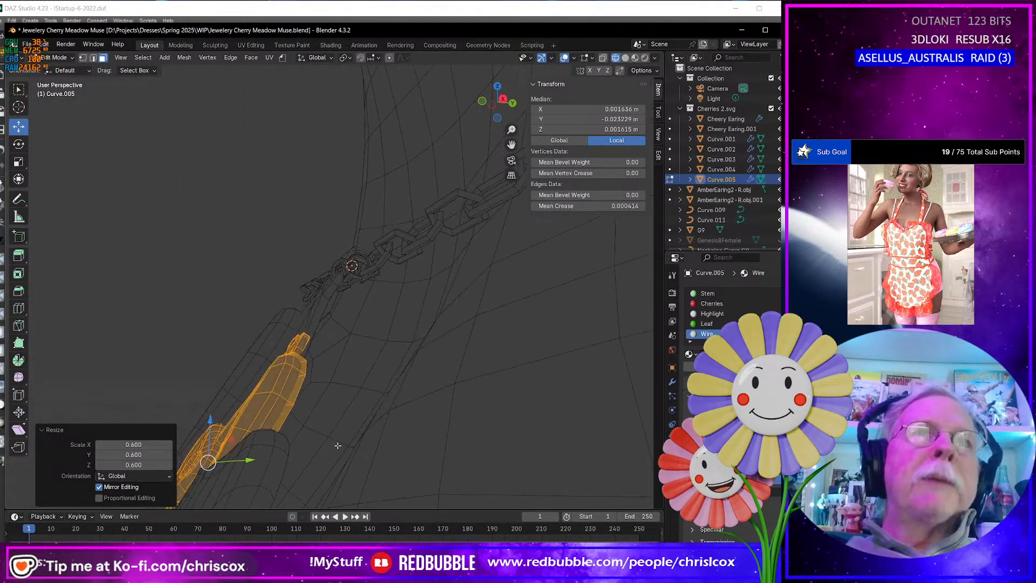
pyautogui.click(317, 59)
pyautogui.click(302, 91)
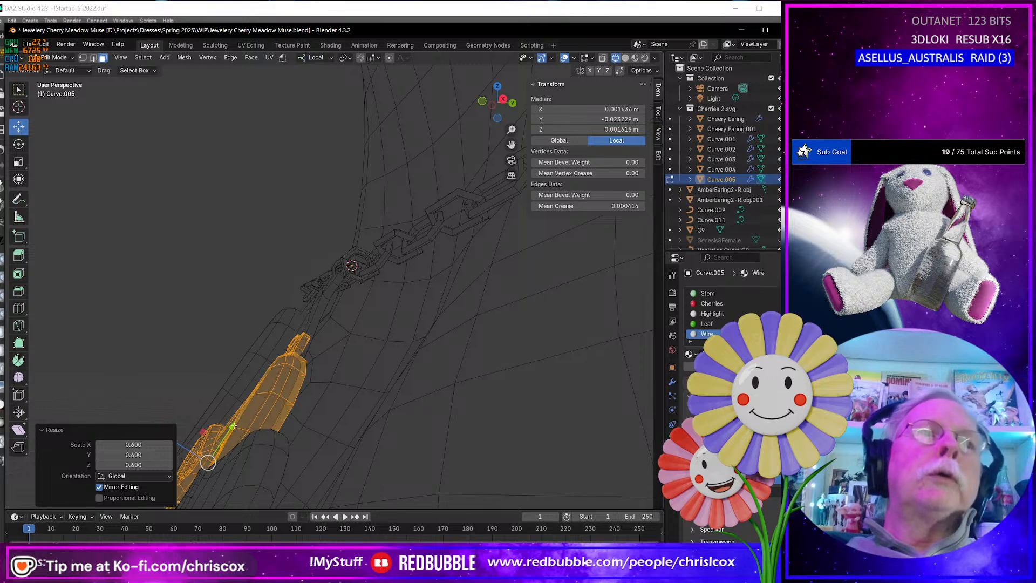
pyautogui.moveTo(233, 426); pyautogui.dragTo(280, 359)
pyautogui.moveTo(280, 359); pyautogui.dragTo(384, 422, button='middle')
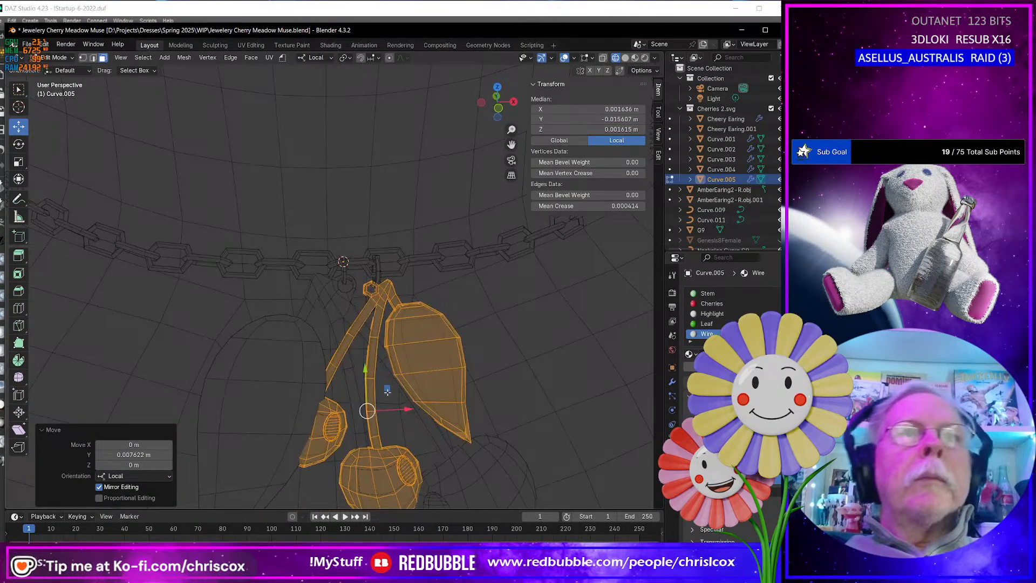
pyautogui.moveTo(387, 393); pyautogui.dragTo(395, 375)
pyautogui.scroll(-3, 379, 415)
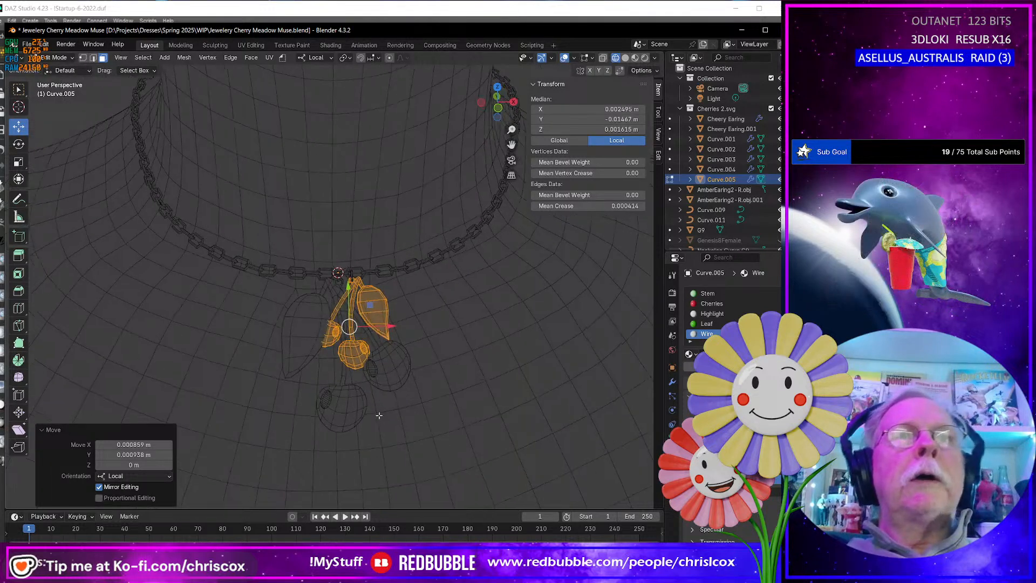
pyautogui.moveTo(379, 415); pyautogui.dragTo(378, 455, button='middle')
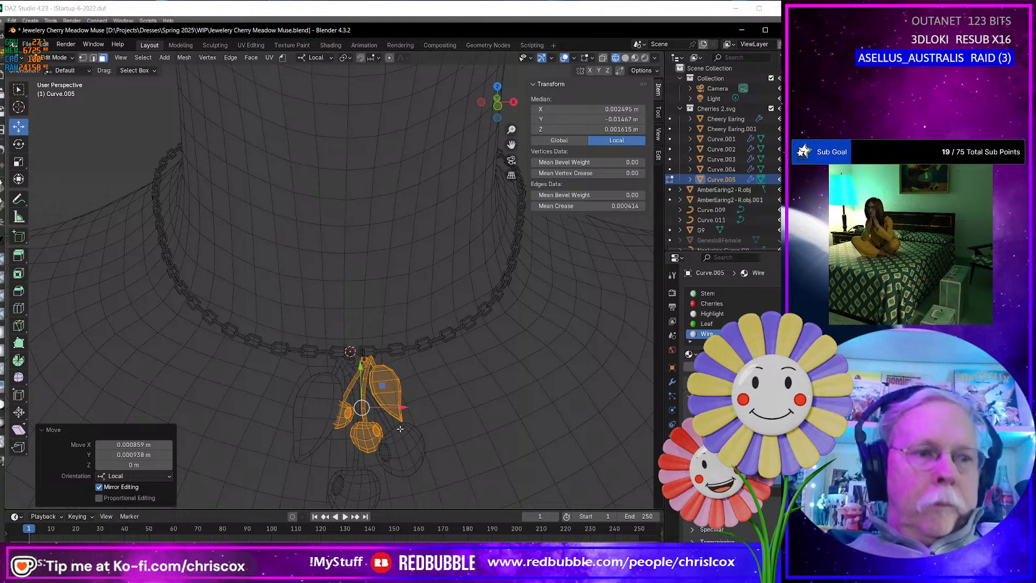
pyautogui.press('a')
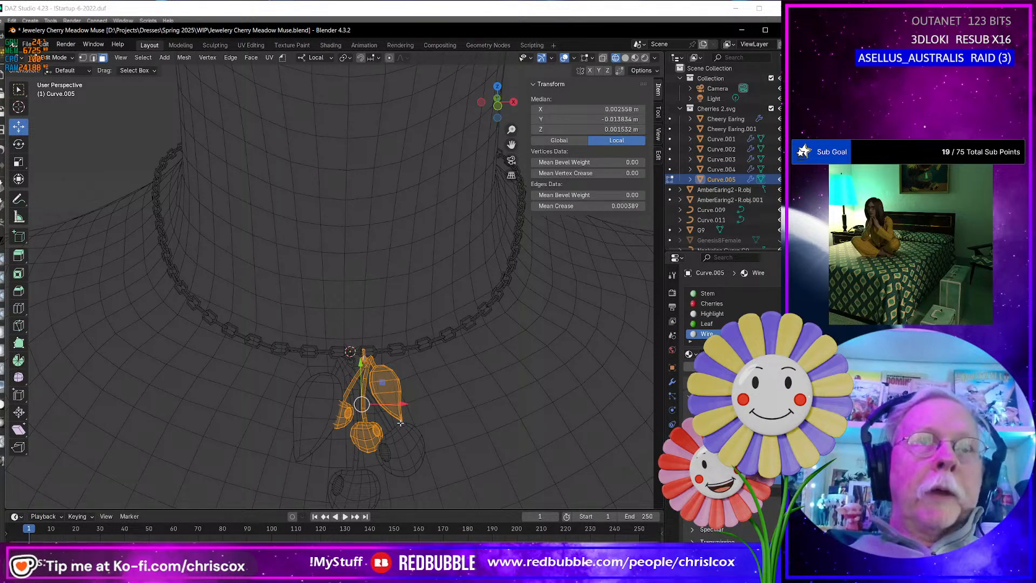
pyautogui.press('Tab')
# Switch to the selection tool and duplicate the large original cherry pendant in place
pyautogui.click(362, 485)
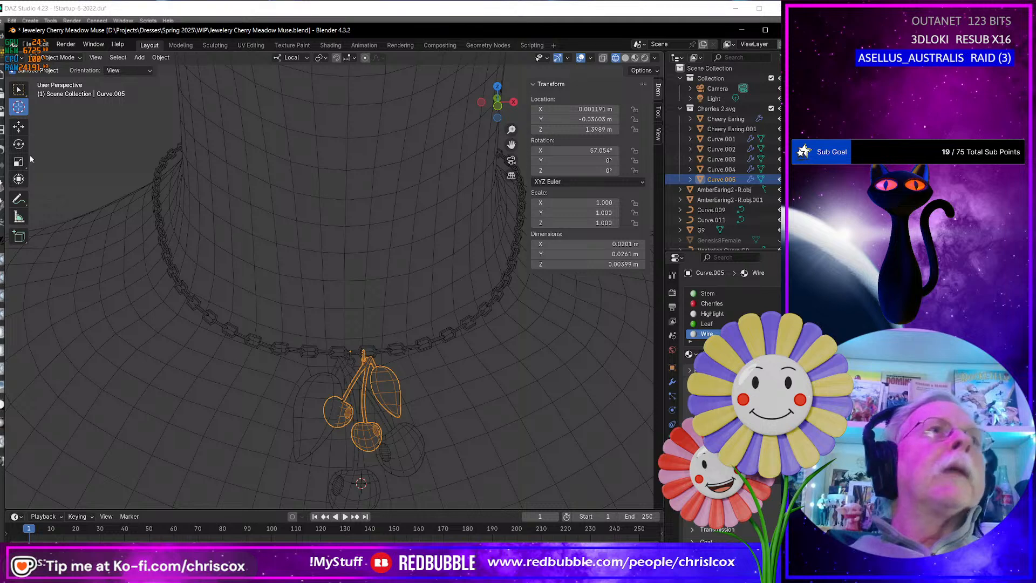
pyautogui.click(23, 92)
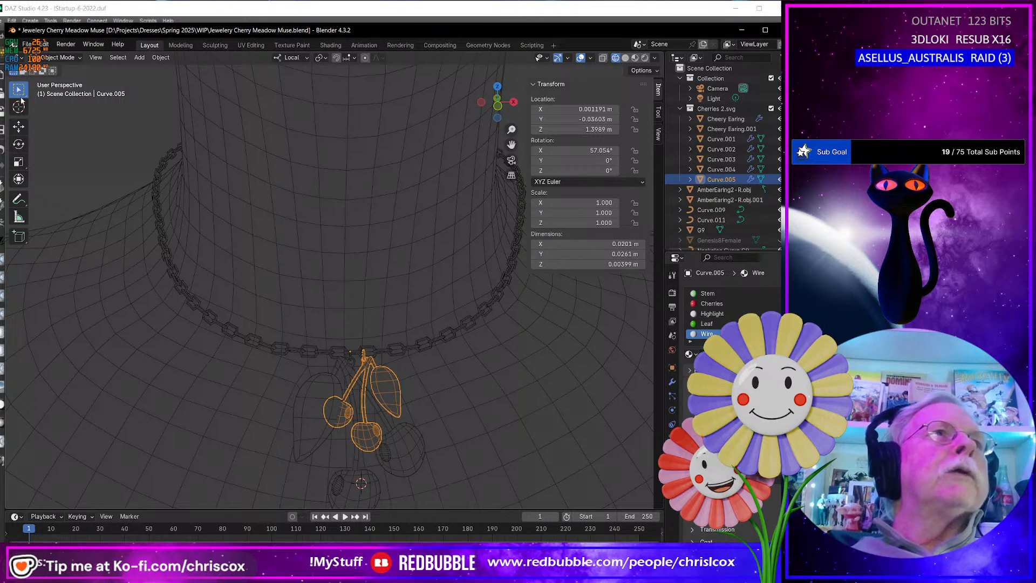
pyautogui.click(365, 496)
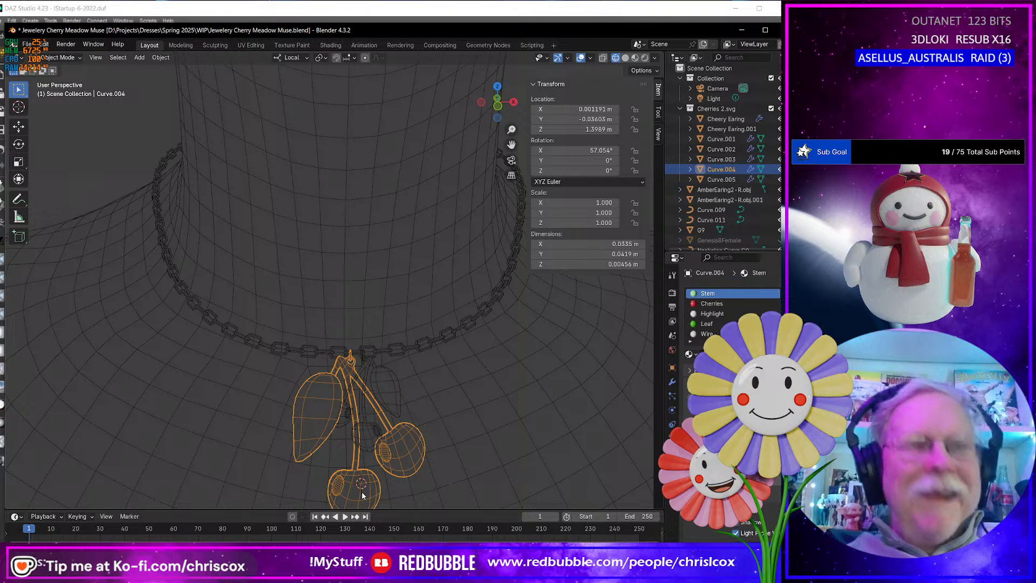
pyautogui.hotkey('shift', 'd')
pyautogui.press('Escape')
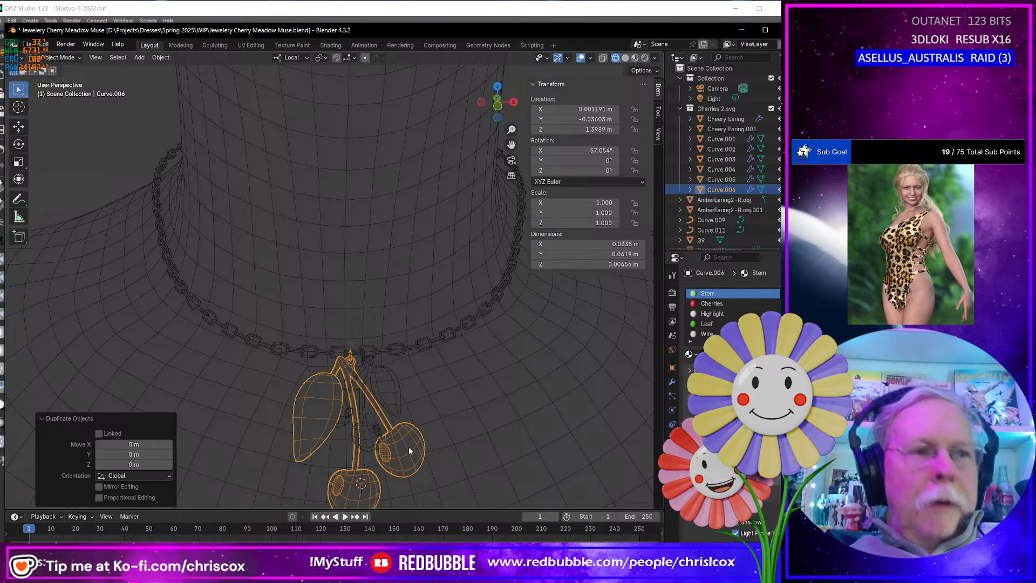
# Select all of the new copy's mesh except the wire ring around the chain and scale the selection to 0.8
pyautogui.press('Tab')
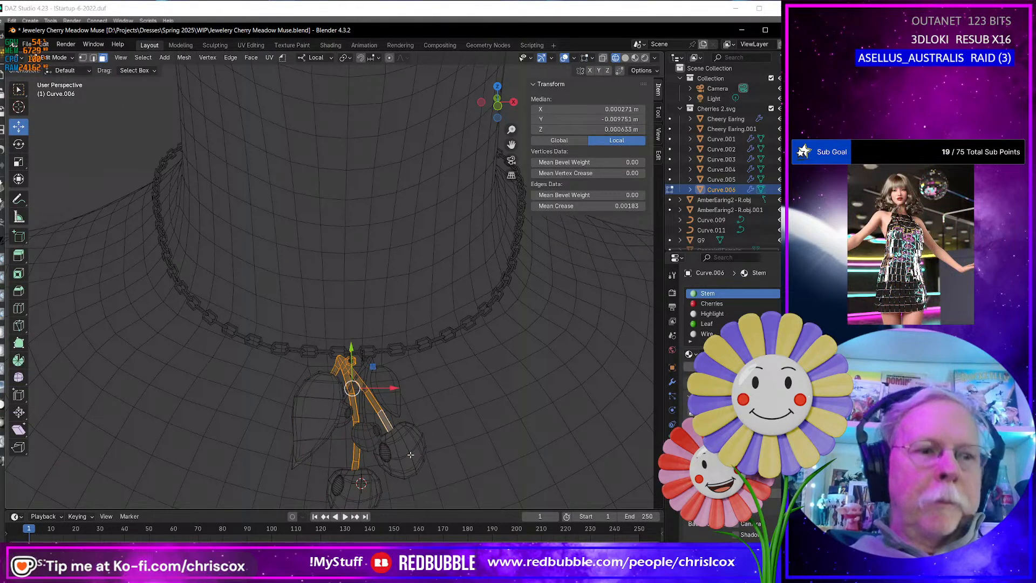
pyautogui.press('a')
pyautogui.scroll(3, 402, 447)
pyautogui.click(362, 407)
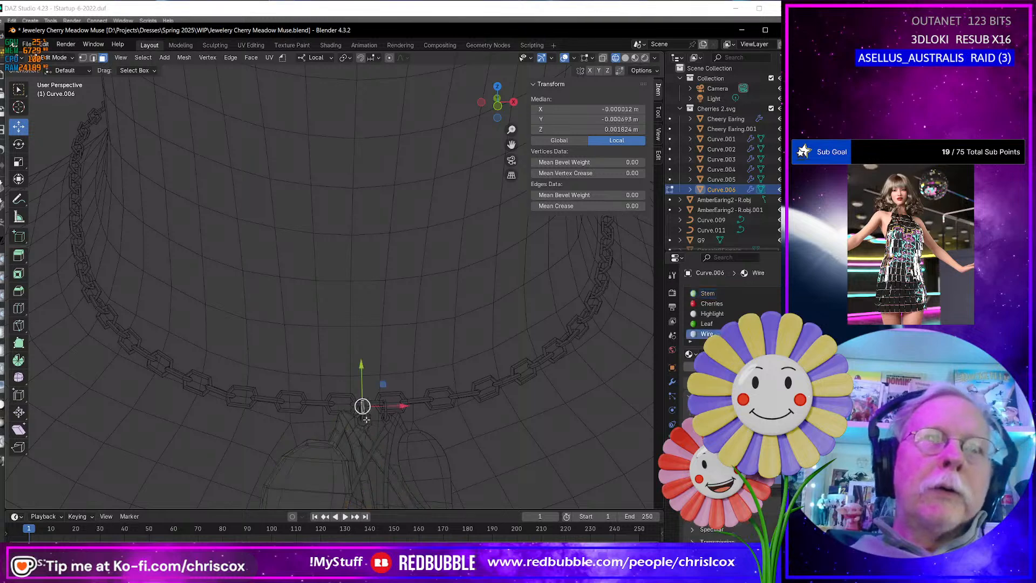
pyautogui.hotkey('ctrl', 'l')
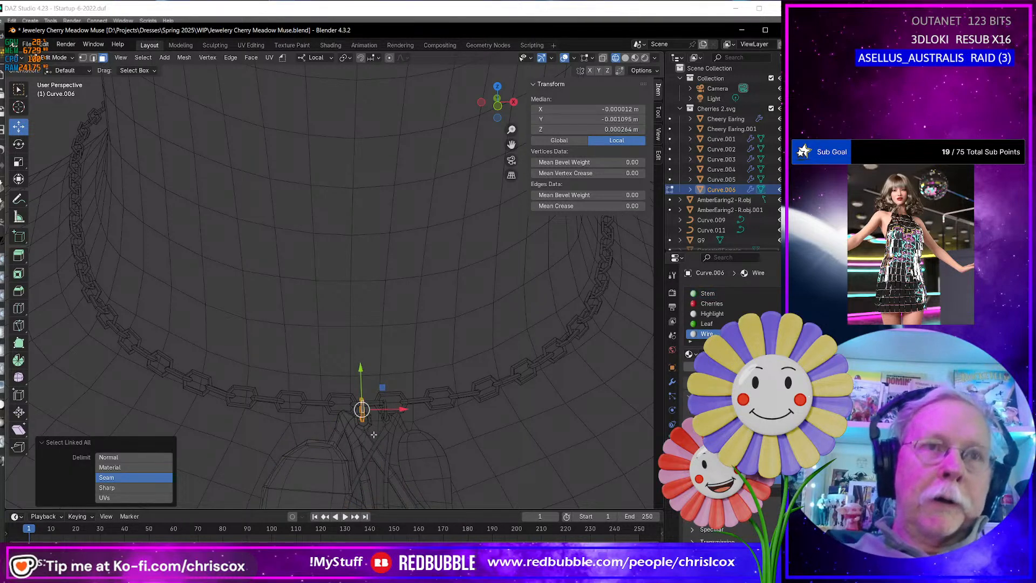
pyautogui.hotkey('ctrl', 'i')
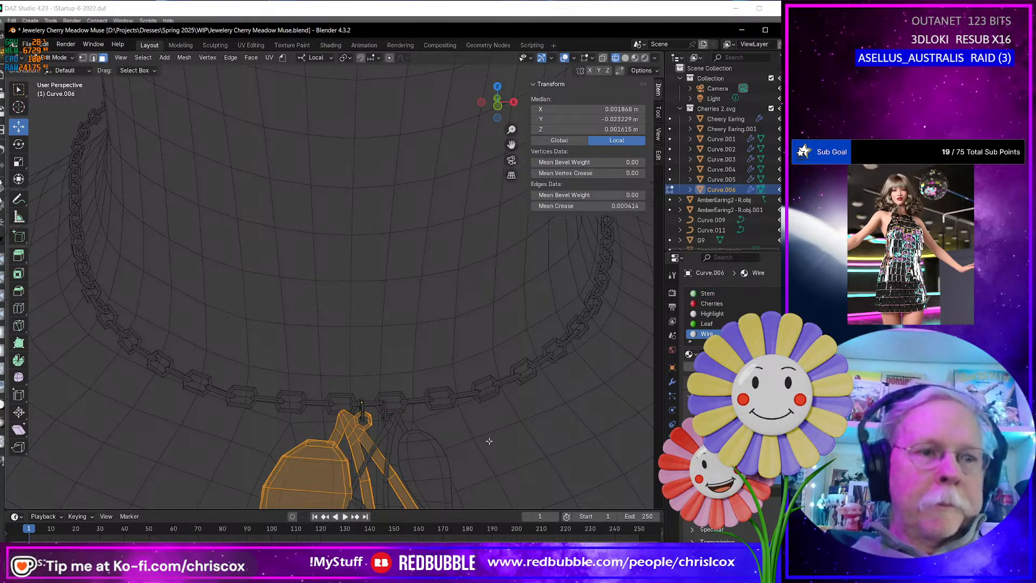
pyautogui.press('s')
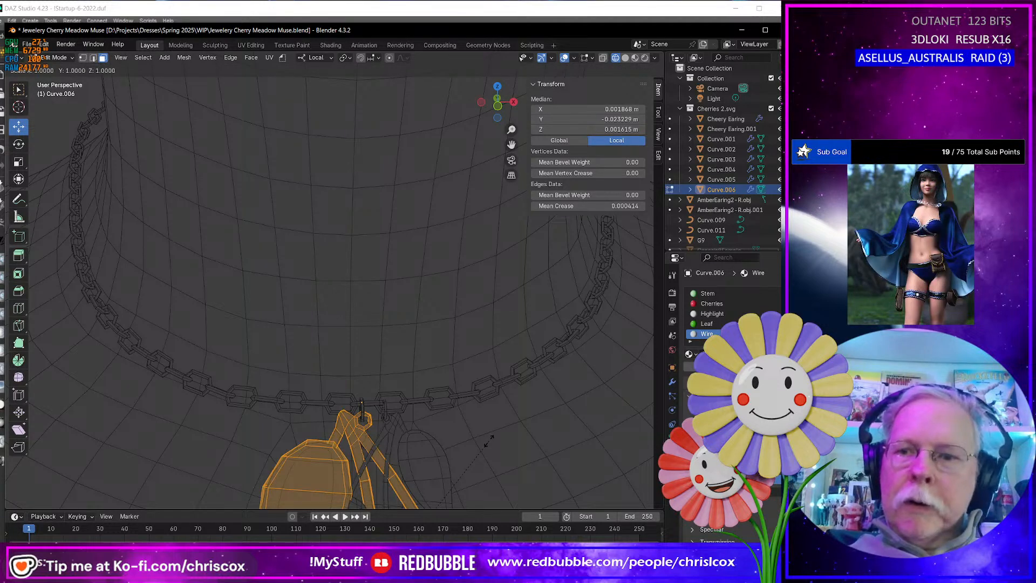
pyautogui.write('.8')
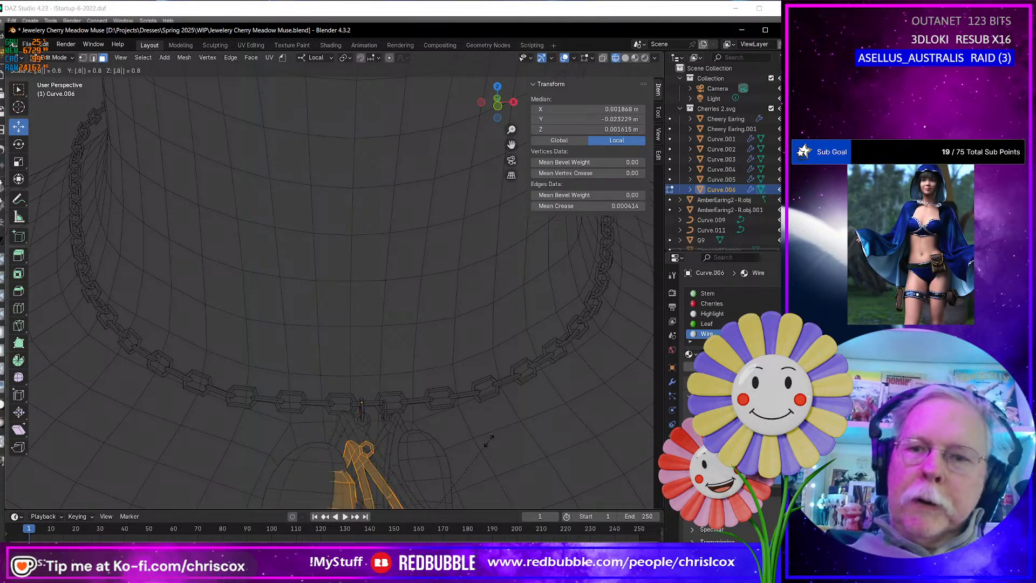
pyautogui.press('Return')
# Move the scaled cherries up to their ring by about -0.0004 m in local X and 0.0043 m in local Y, and leave Edit Mode
pyautogui.keyDown('shift'); pyautogui.moveTo(447, 419); pyautogui.dragTo(412, 297, button='middle'); pyautogui.keyUp('shift')
pyautogui.scroll(2, 400, 327)
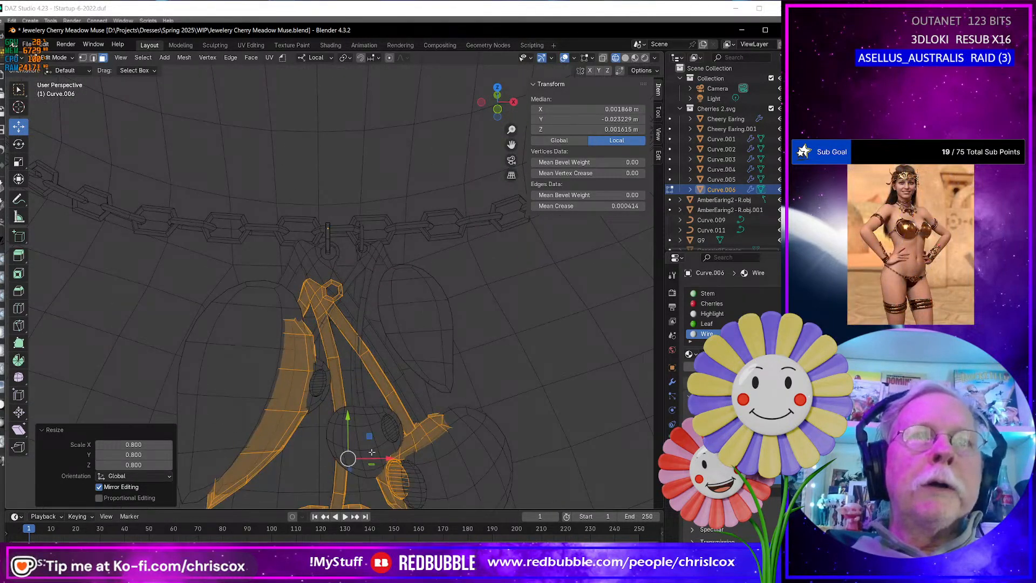
pyautogui.press('g')
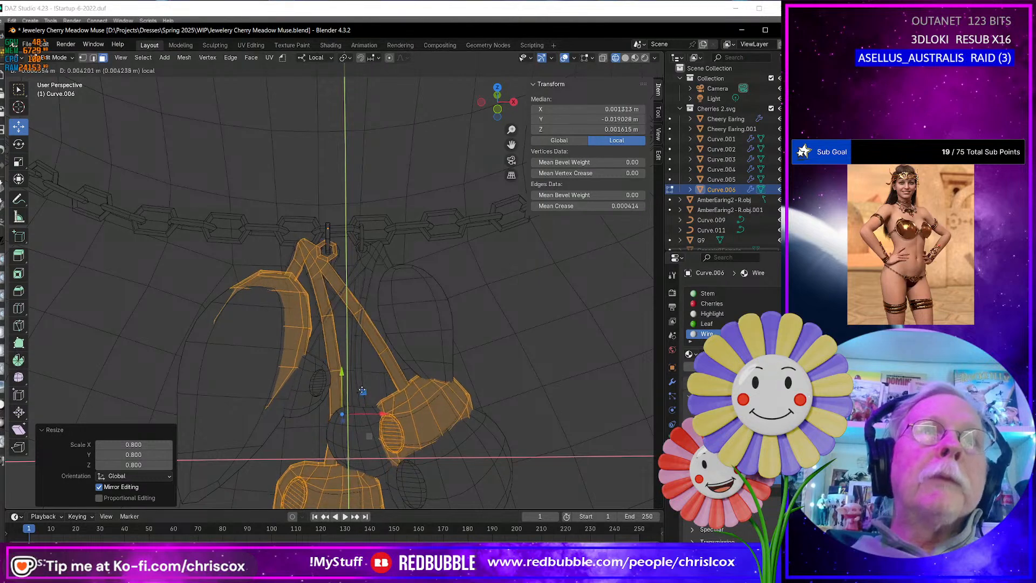
pyautogui.click(365, 392)
pyautogui.scroll(-3, 367, 400)
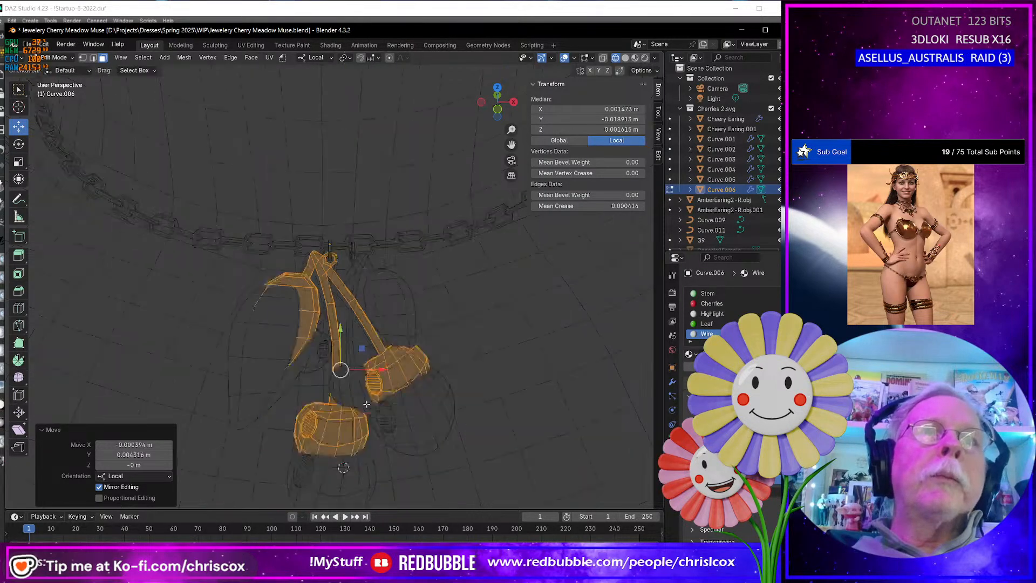
pyautogui.moveTo(369, 402); pyautogui.dragTo(369, 334, button='middle')
pyautogui.press('Tab')
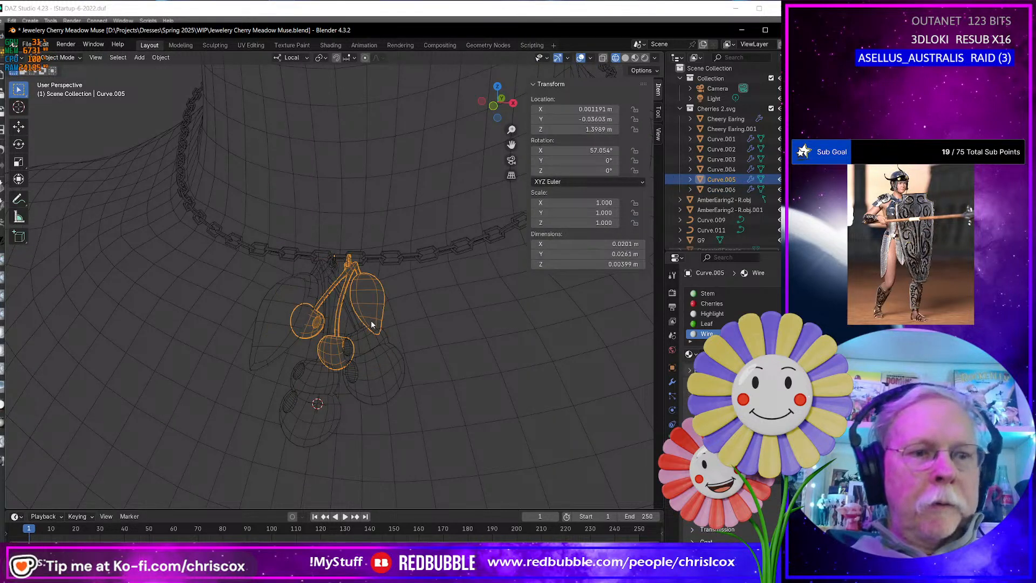
# Duplicate the small mirrored cherry pendant in place and open the copy's mesh in Edit Mode
pyautogui.hotkey('shift', 'd')
pyautogui.click(371, 321)
pyautogui.press('Tab')
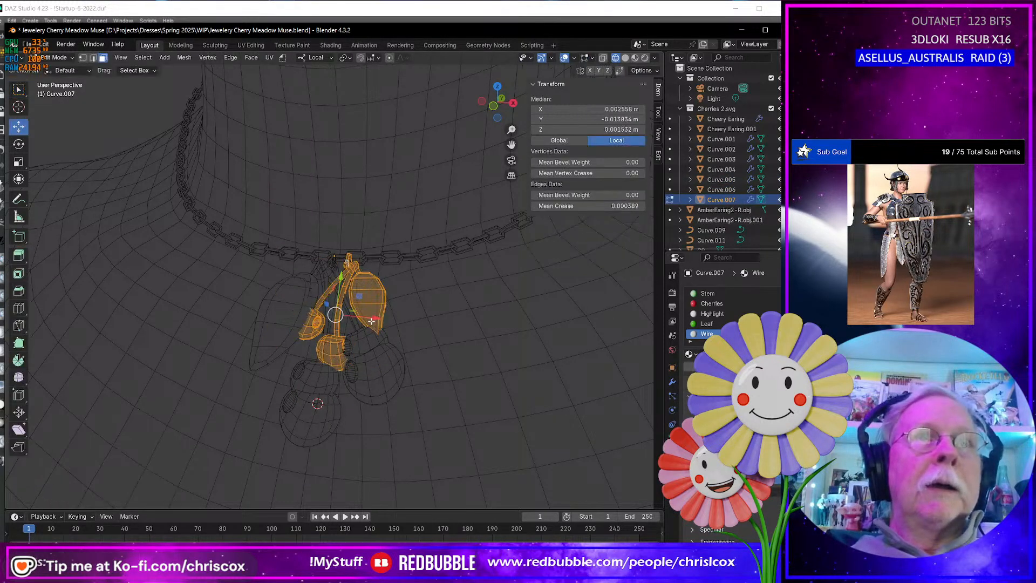
pyautogui.scroll(5, 371, 321)
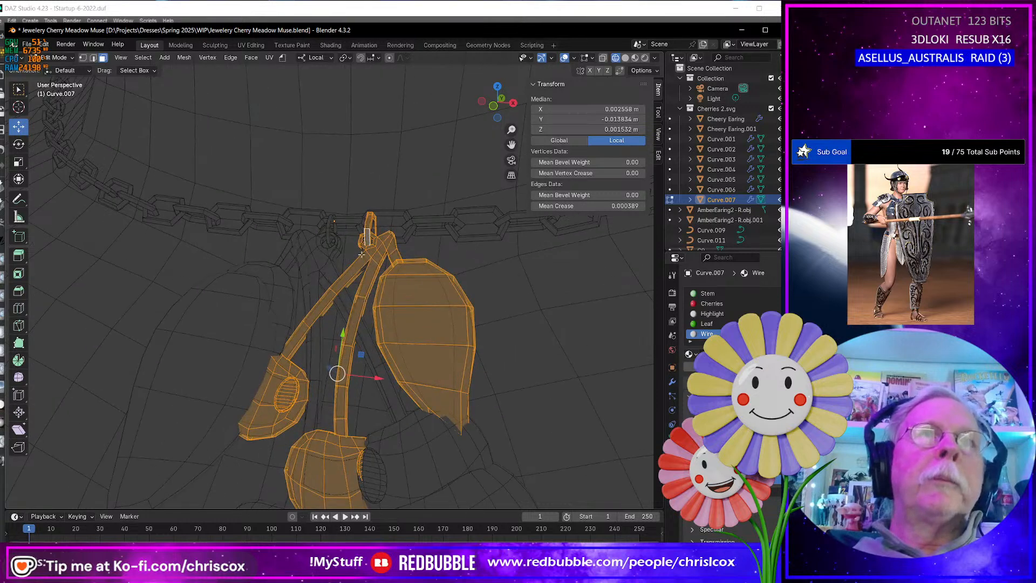
# Select all of the copy's mesh except the wire ring around the chain and scale the selection to 0.85
pyautogui.click(366, 222)
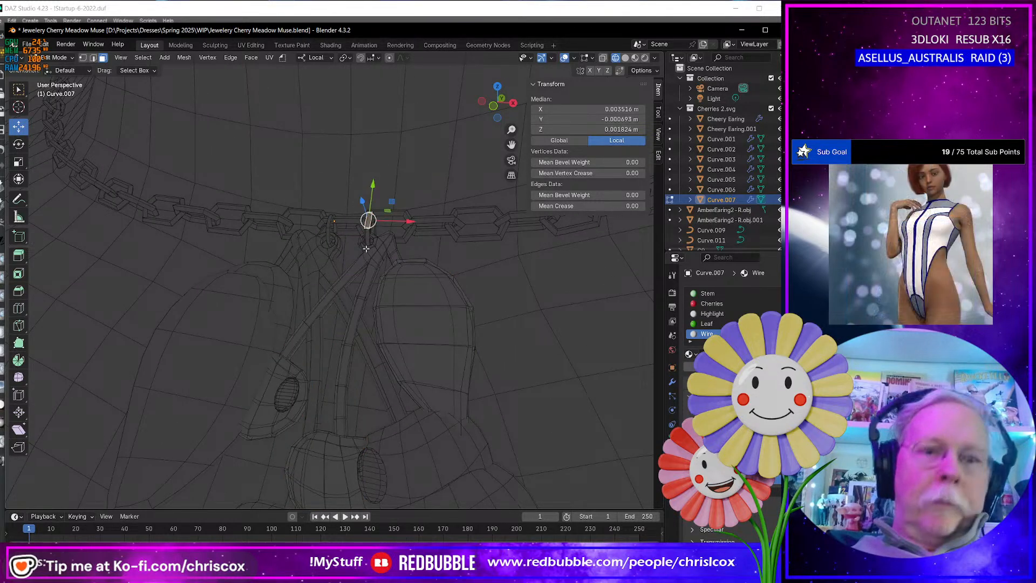
pyautogui.hotkey('ctrl', 'l')
pyautogui.hotkey('ctrl', 'i')
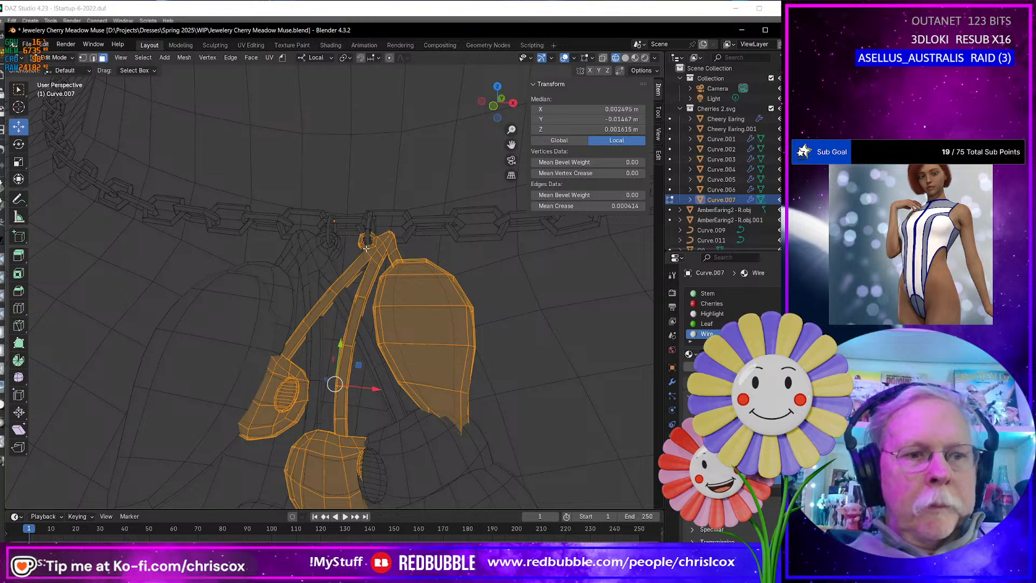
pyautogui.press('s')
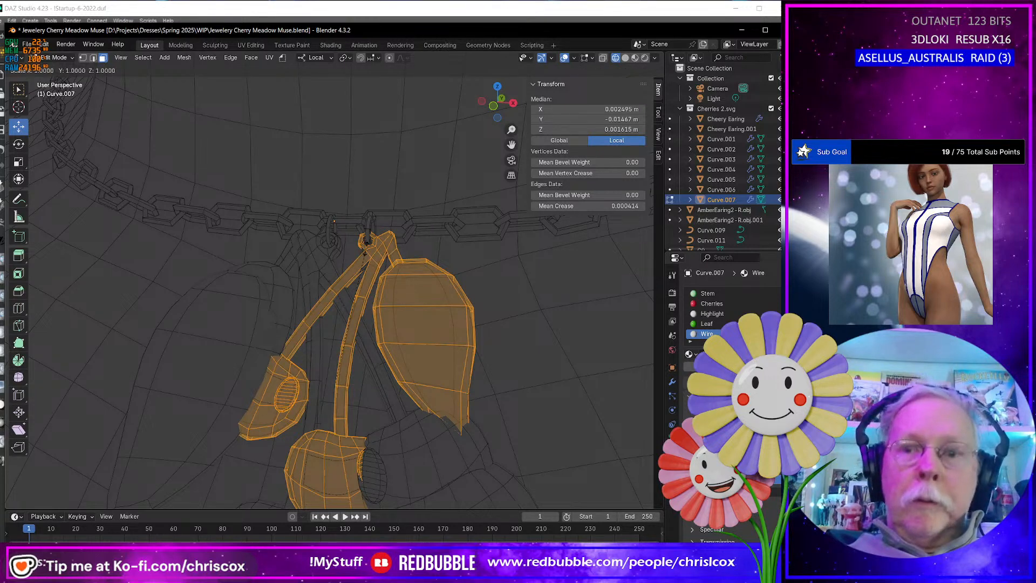
pyautogui.write('.')
pyautogui.write('85')
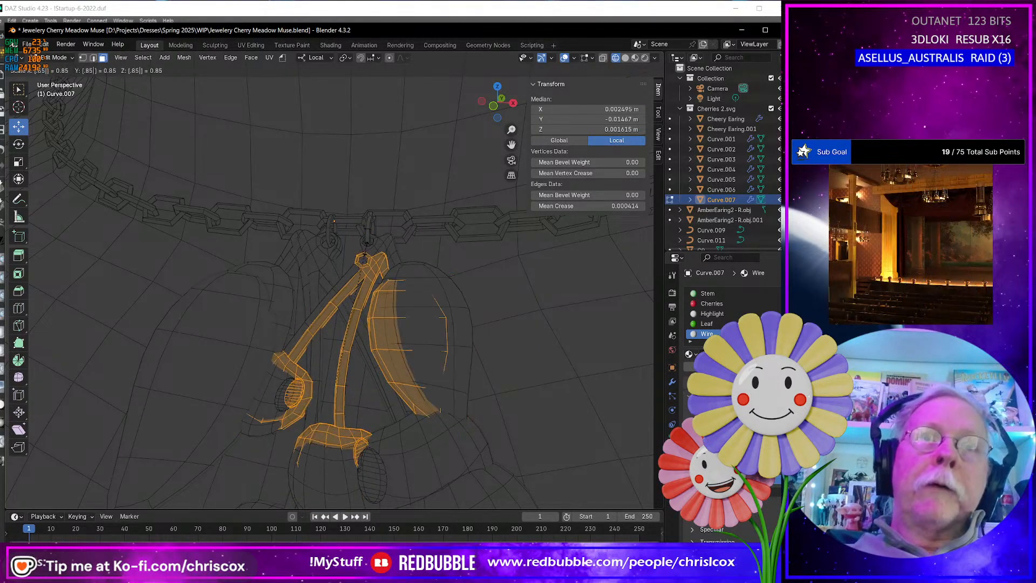
pyautogui.press('Return')
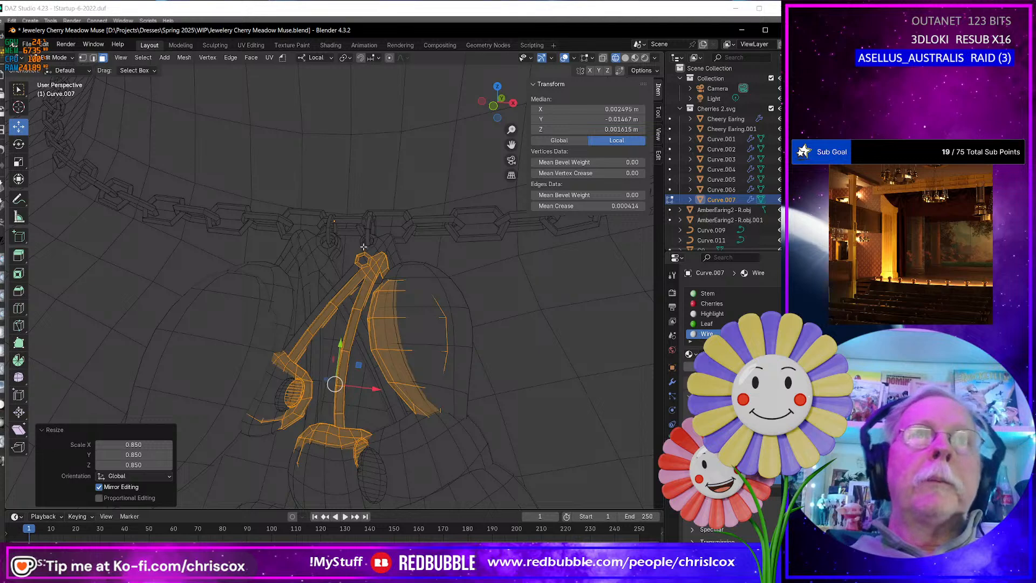
# Move the scaled cherries up to their ring by about 0.0002 m in local X and 0.0024 m in local Y, and leave Edit Mode
pyautogui.moveTo(363, 247); pyautogui.dragTo(373, 282, button='middle')
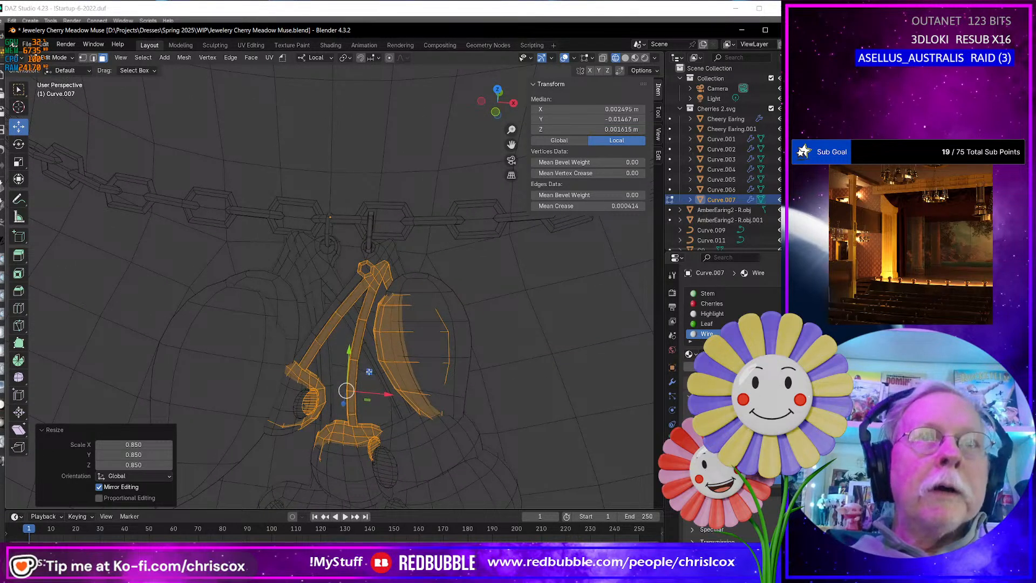
pyautogui.moveTo(369, 372); pyautogui.dragTo(375, 342)
pyautogui.moveTo(374, 341)
pyautogui.mouseDown(button='middle')
pyautogui.moveTo(267, 324)
pyautogui.moveTo(377, 343)
pyautogui.mouseUp(button='middle')
pyautogui.scroll(-5, 378, 344)
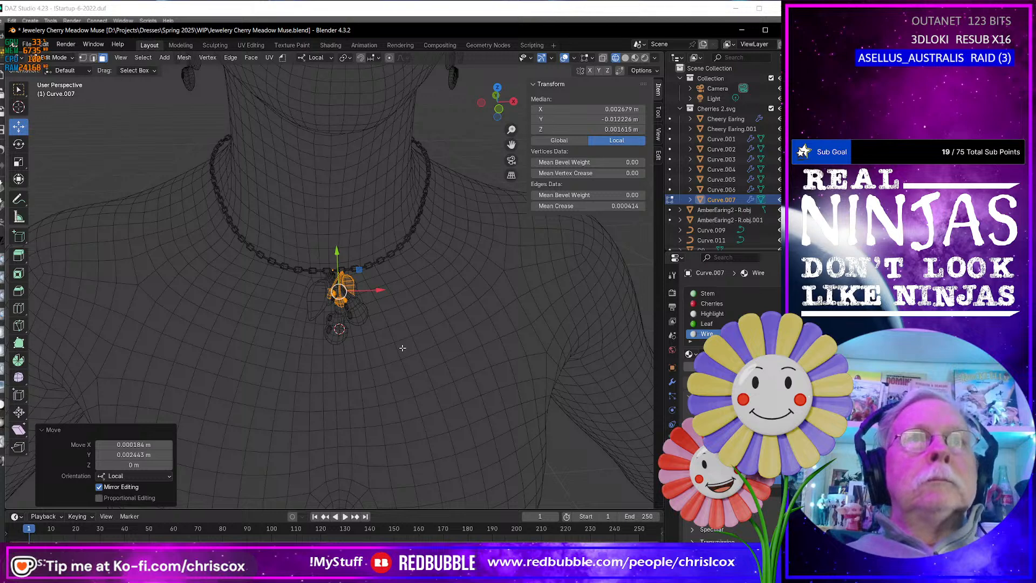
pyautogui.press('Tab')
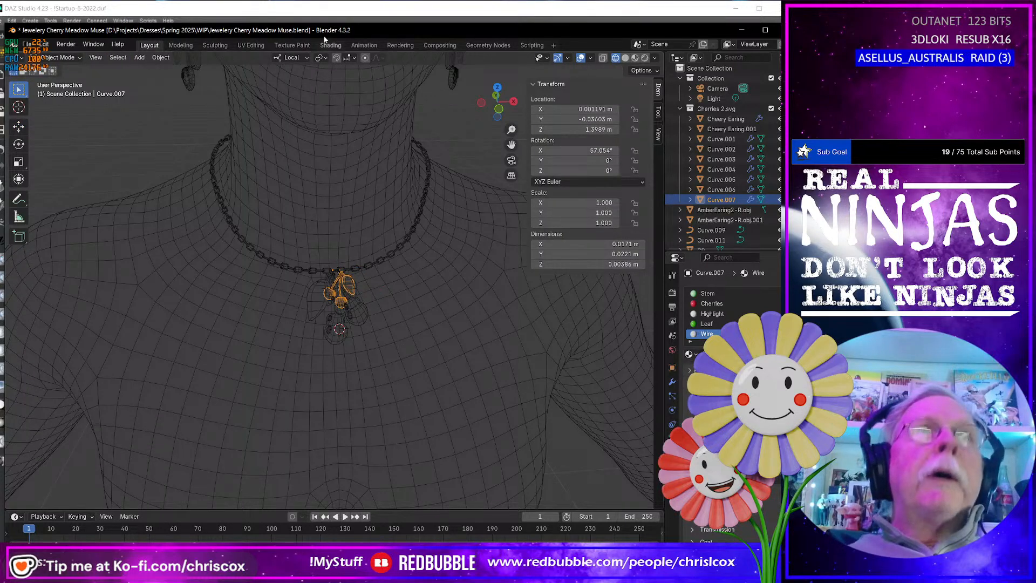
# Spread the smallest pendant and the small mirrored pendant out of the centre cluster, to about X 0.045 m and X 0.022 m along the chain
pyautogui.moveTo(371, 305); pyautogui.dragTo(397, 336, button='middle')
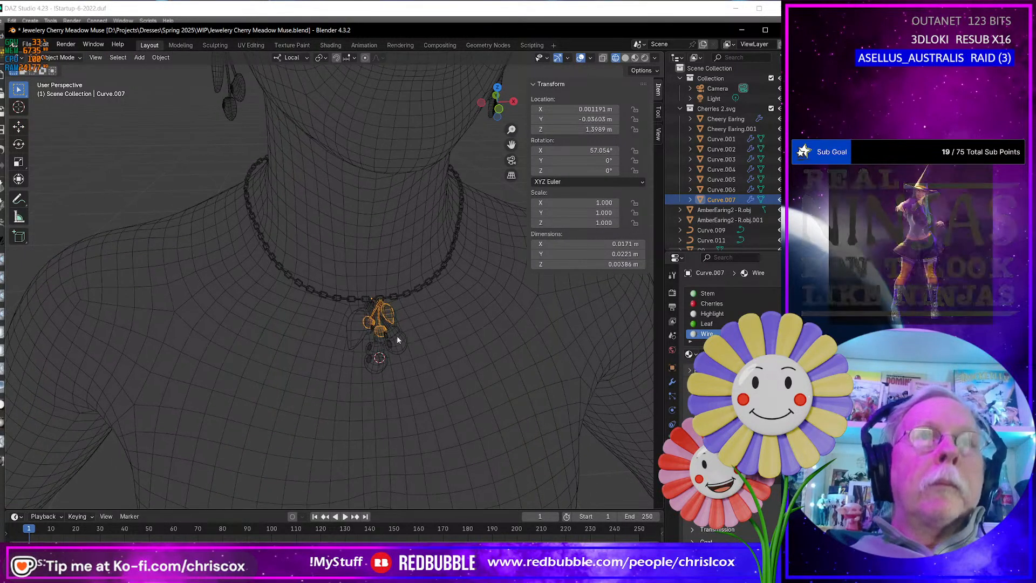
pyautogui.moveTo(394, 332); pyautogui.dragTo(471, 294)
pyautogui.click(362, 333)
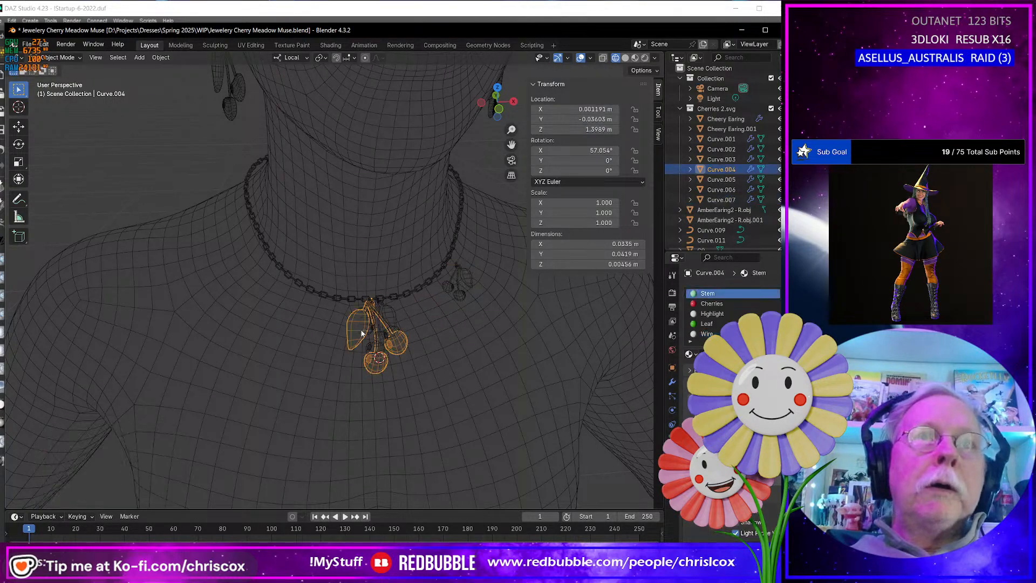
pyautogui.click(391, 319)
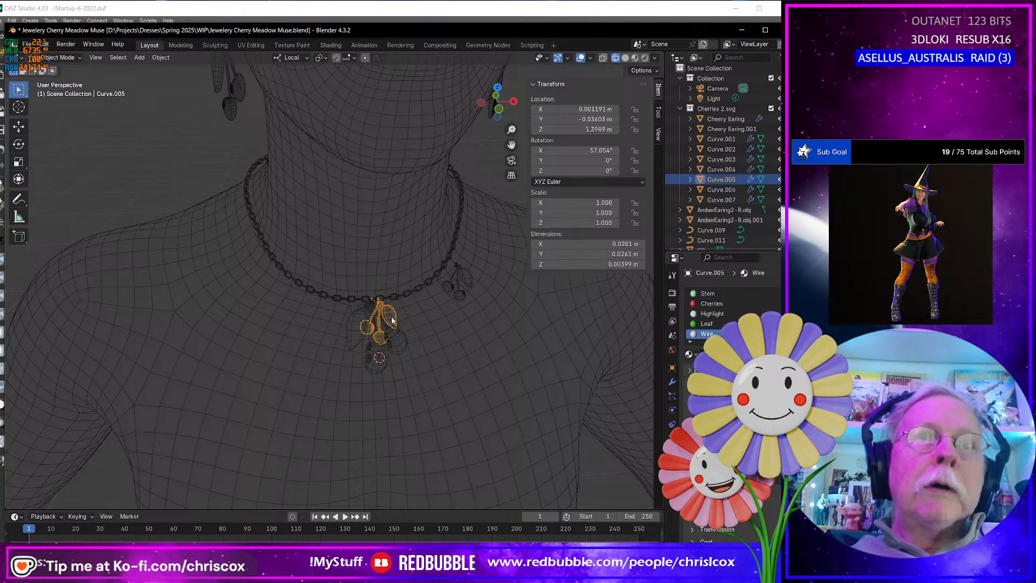
pyautogui.moveTo(391, 319); pyautogui.dragTo(431, 313)
# Move the 0.8-scaled pendant out of the centre along the chain by about 0.044 m in X, 0.002 m in Y and 0.013 m in Z
pyautogui.click(376, 350)
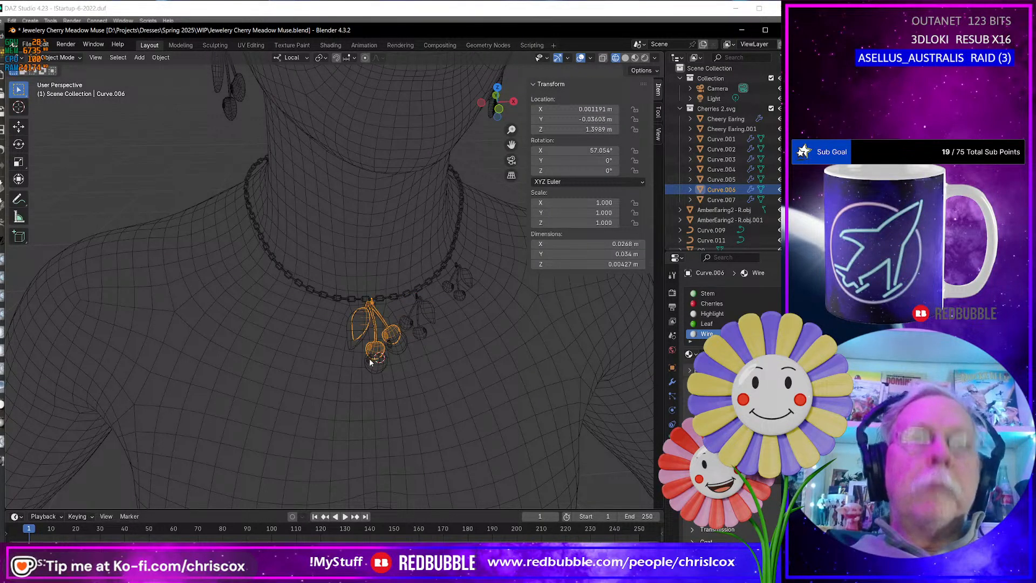
pyautogui.moveTo(371, 361); pyautogui.dragTo(445, 332)
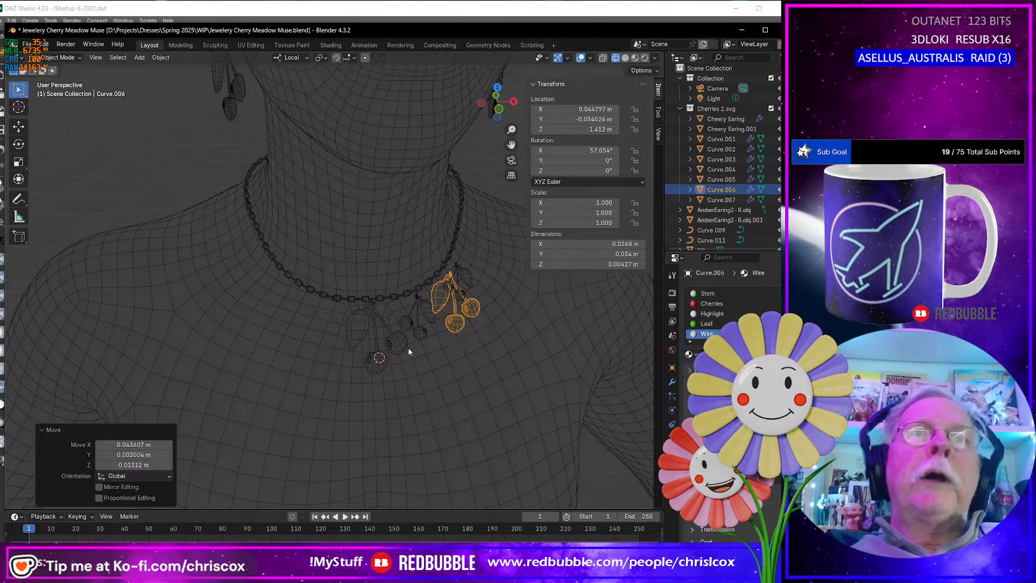
pyautogui.scroll(-3, 408, 344)
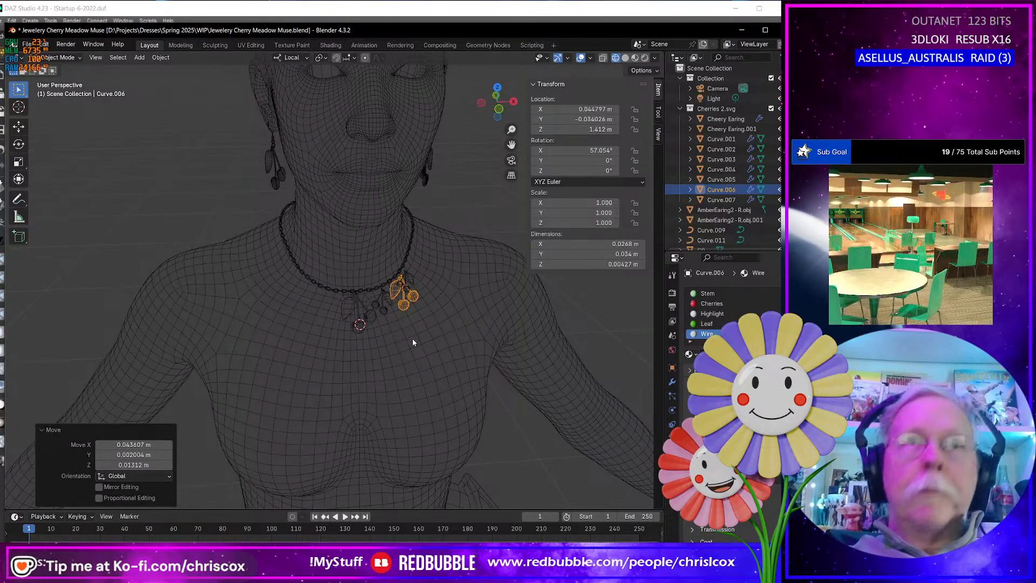
pyautogui.scroll(2, 418, 304)
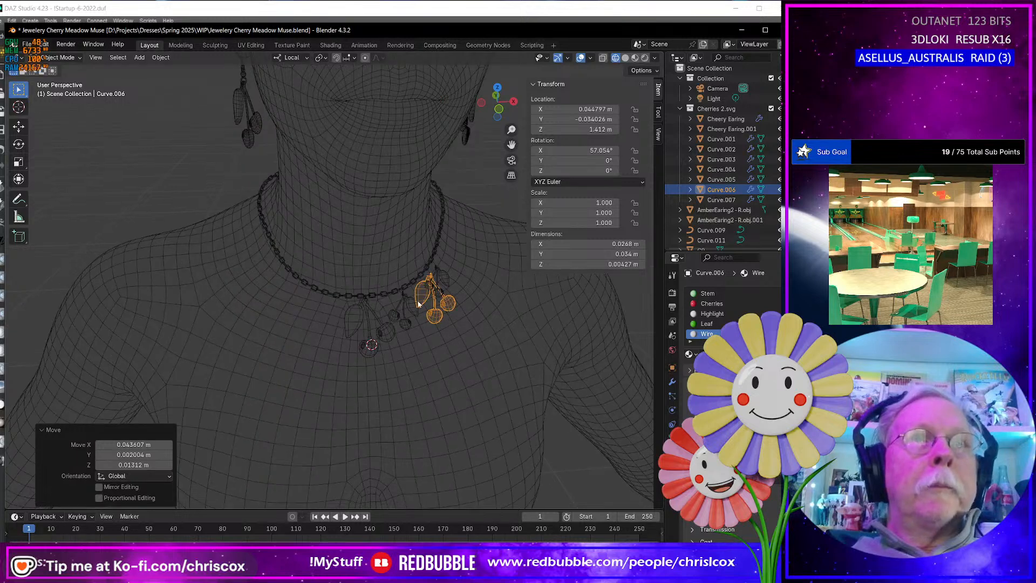
# Duplicate the 0.8-scaled pendant and move the copy to the opposite side of the chain, about -0.082 m in X
pyautogui.hotkey('shift', 'd')
pyautogui.press('Escape')
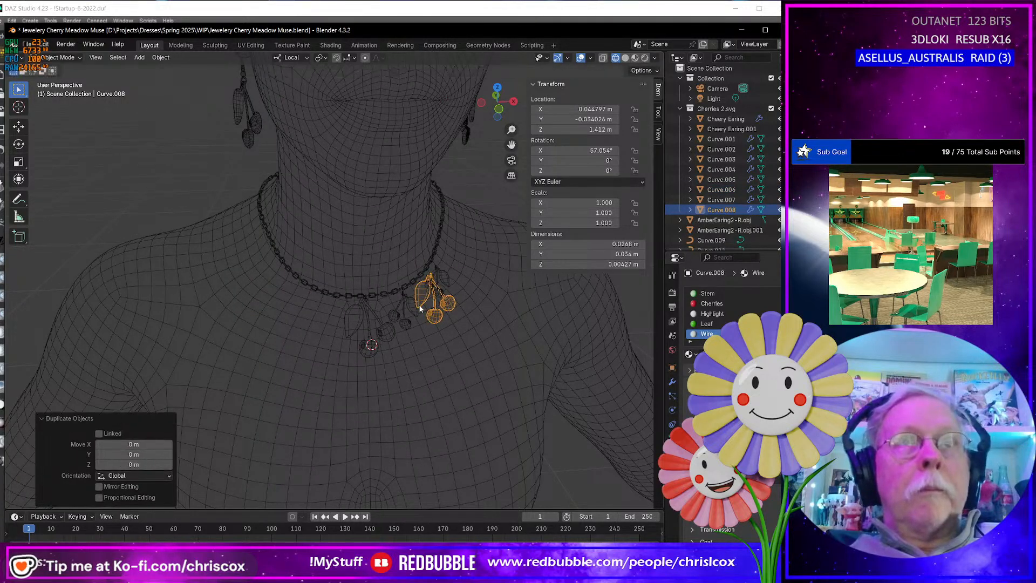
pyautogui.moveTo(420, 308); pyautogui.dragTo(413, 305, button='middle')
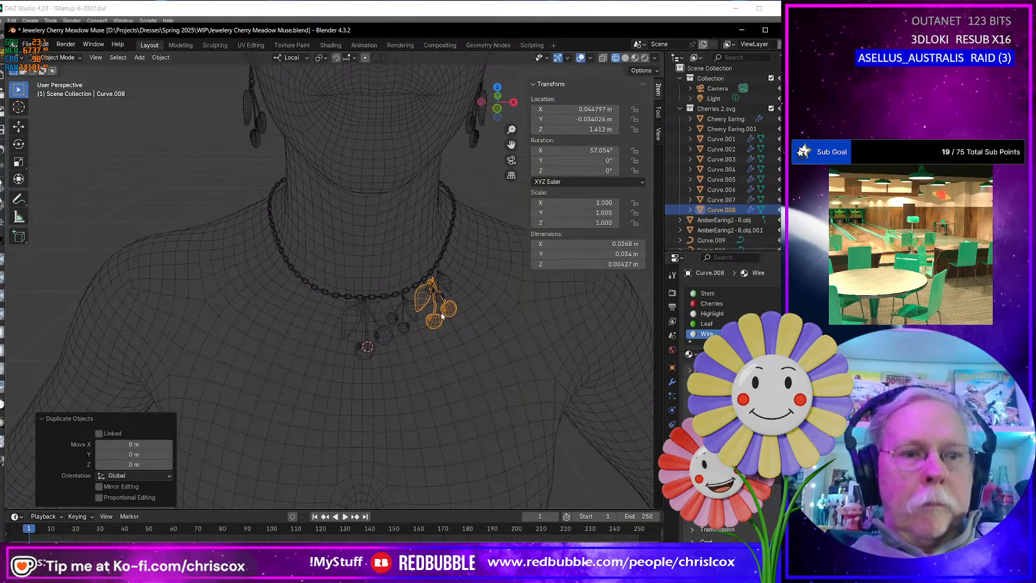
pyautogui.press('g')
pyautogui.click(313, 324)
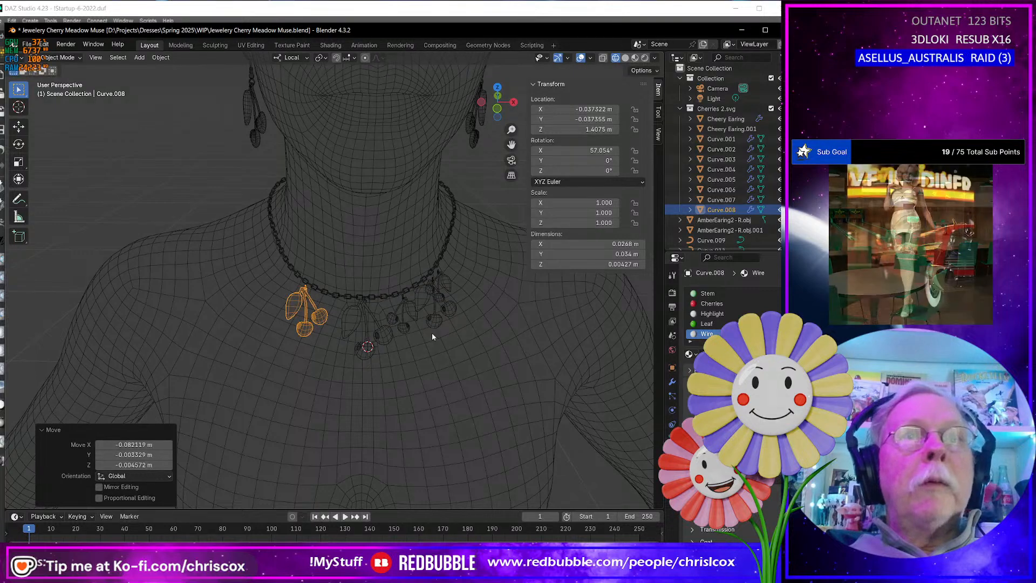
# Duplicate the small mirrored pendant beside the centre and move the copy about -0.051 m in X to the other side of the chain
pyautogui.click(404, 327)
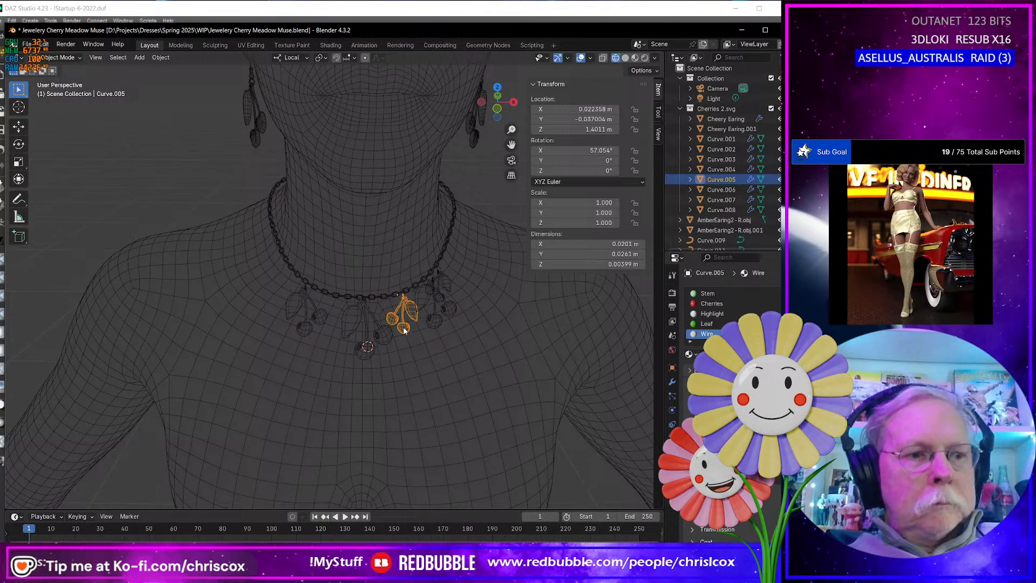
pyautogui.hotkey('shift', 'd')
pyautogui.rightClick(403, 326)
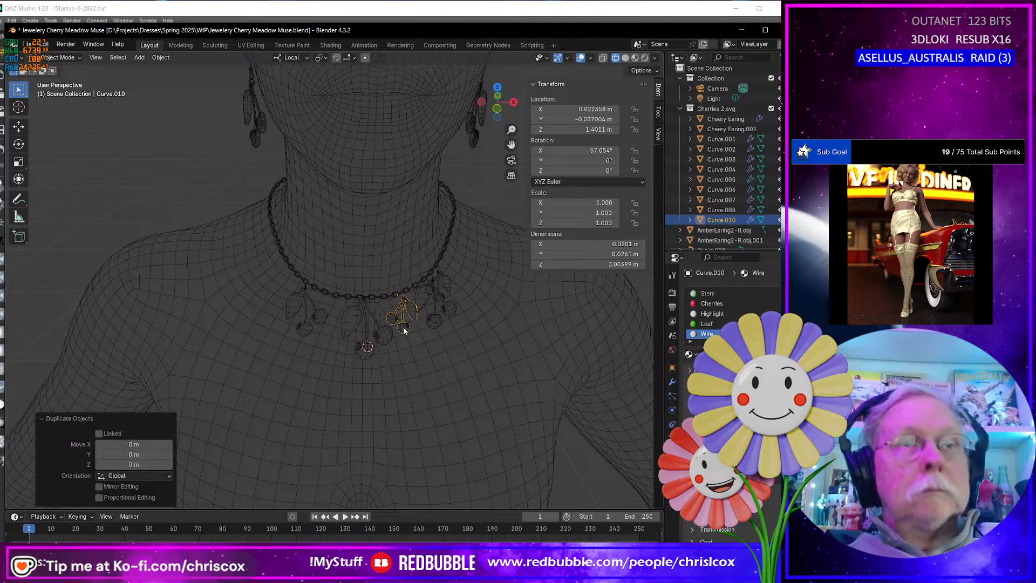
pyautogui.press('g')
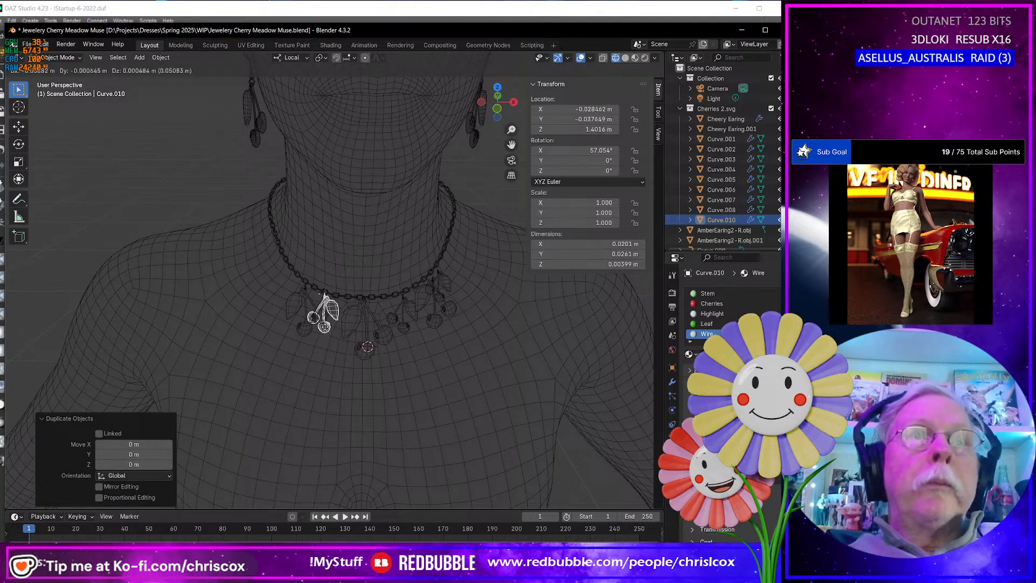
pyautogui.click(323, 325)
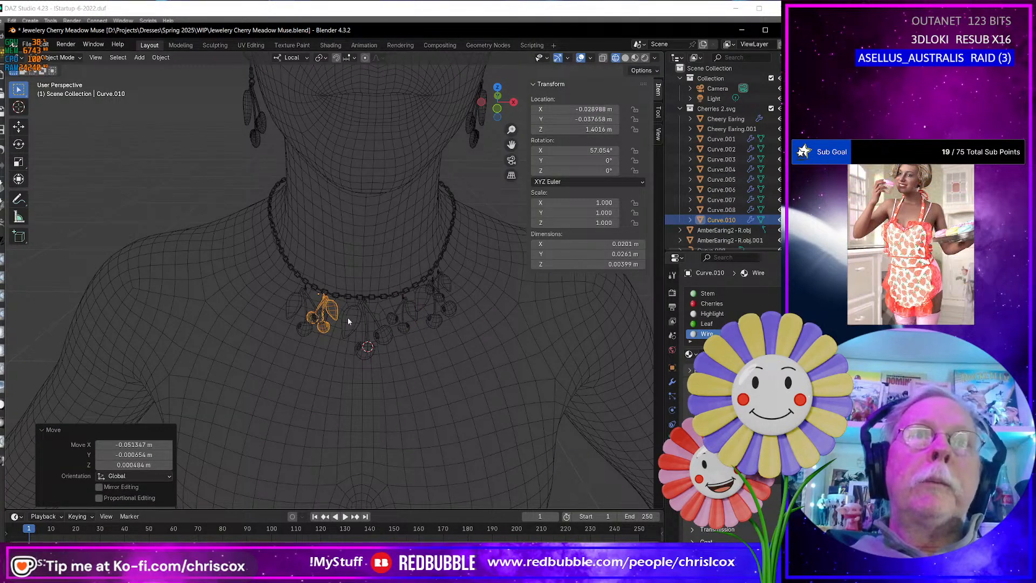
# Duplicate the smallest pendant and move the copy past the other pendants, by about -0.109 m in X, 0.002 m in Y and 0.009 m in Z
pyautogui.click(444, 293)
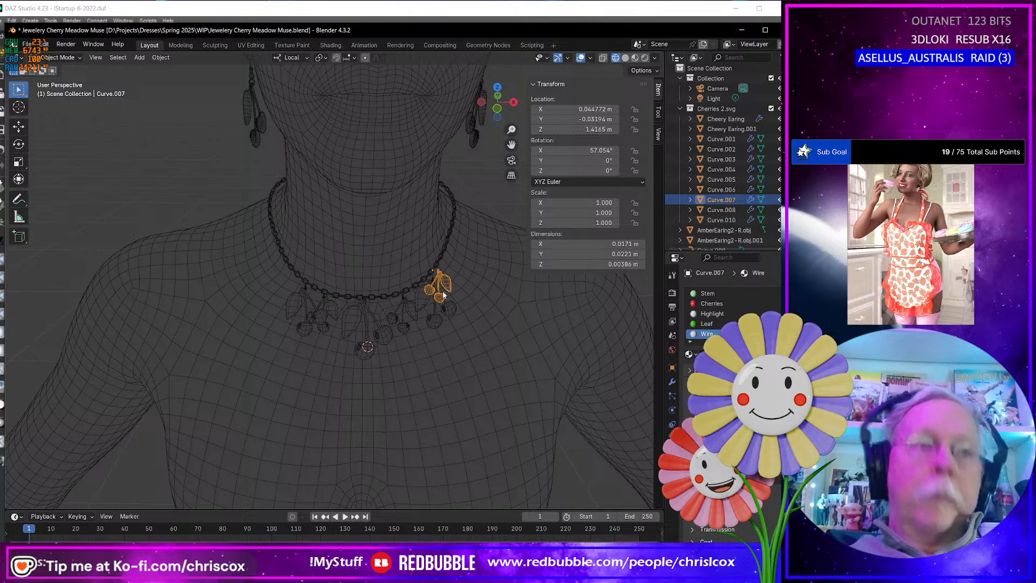
pyautogui.hotkey('shift', 'd')
pyautogui.rightClick(443, 292)
pyautogui.press('g')
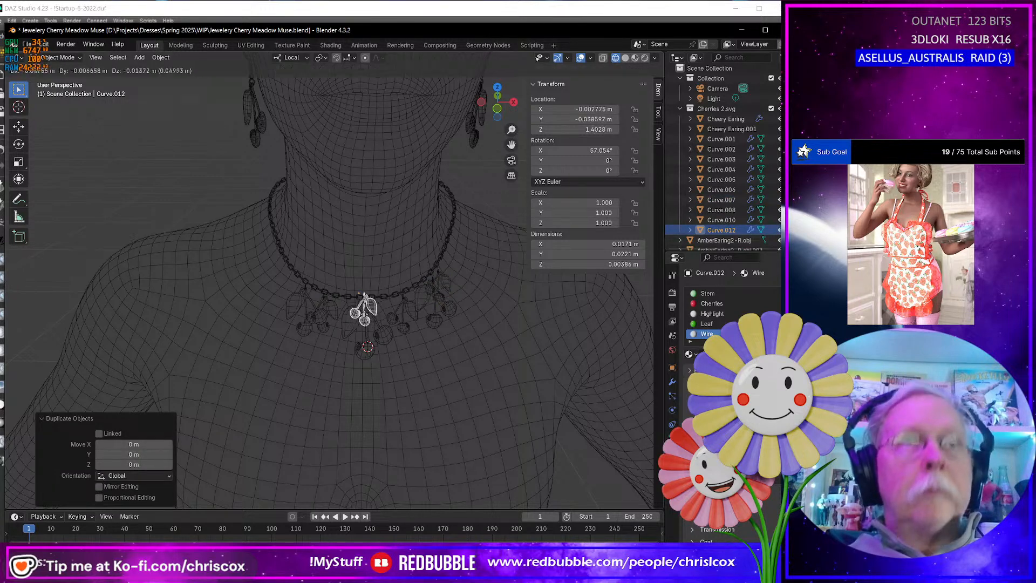
pyautogui.click(273, 278)
# Select the original small mirrored pendant beside the large centre pendant, at about X 0.022 m
pyautogui.moveTo(374, 306); pyautogui.dragTo(409, 318, button='middle')
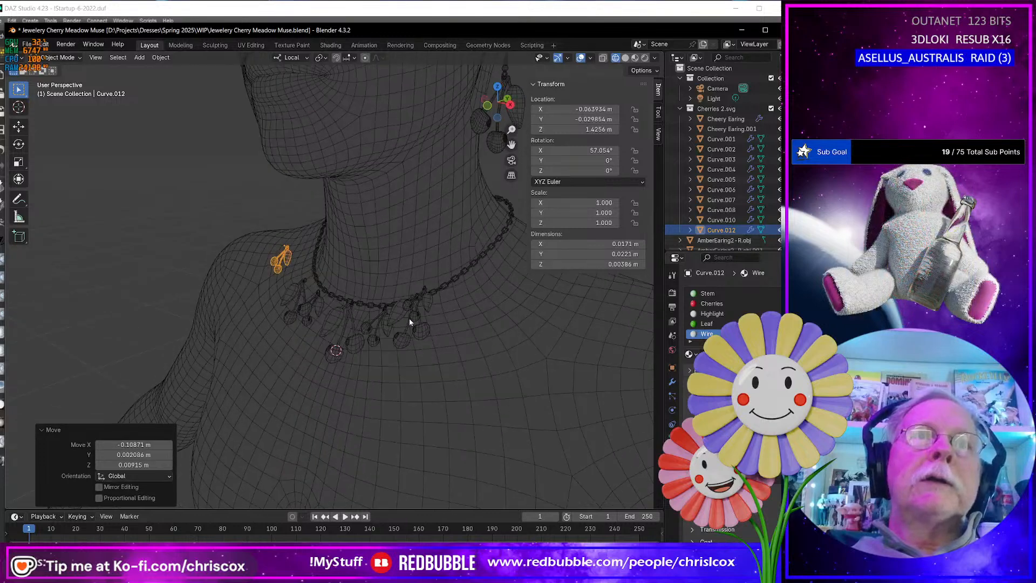
pyautogui.scroll(4, 381, 338)
pyautogui.scroll(-3, 475, 376)
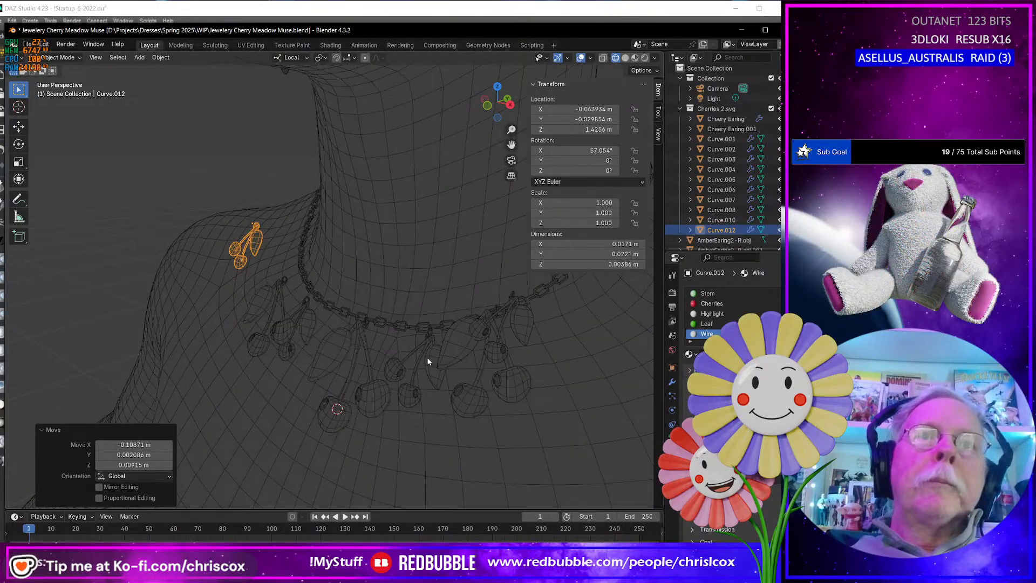
pyautogui.click(421, 356)
pyautogui.moveTo(412, 364); pyautogui.dragTo(410, 374, button='middle')
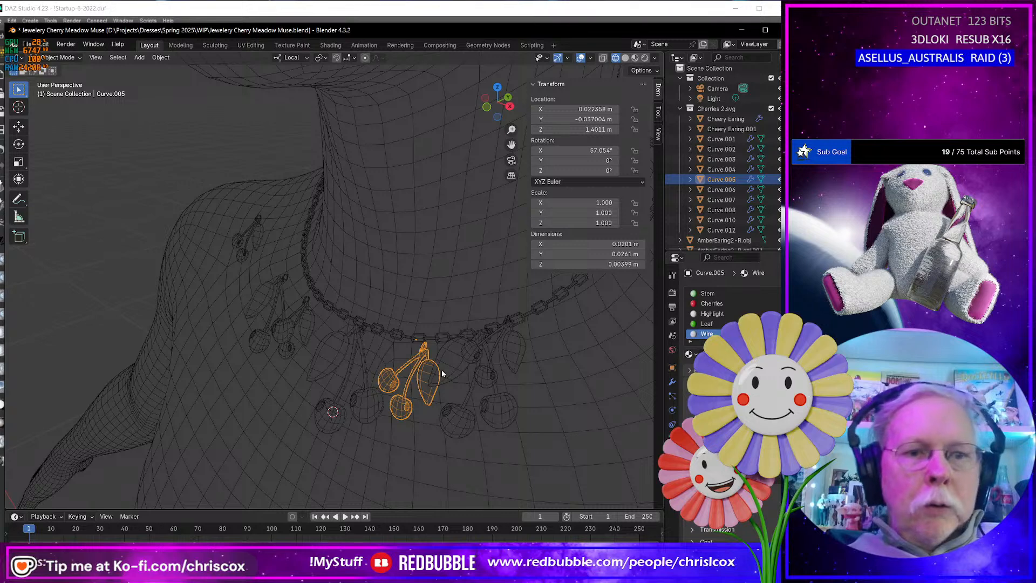
pyautogui.press('g')
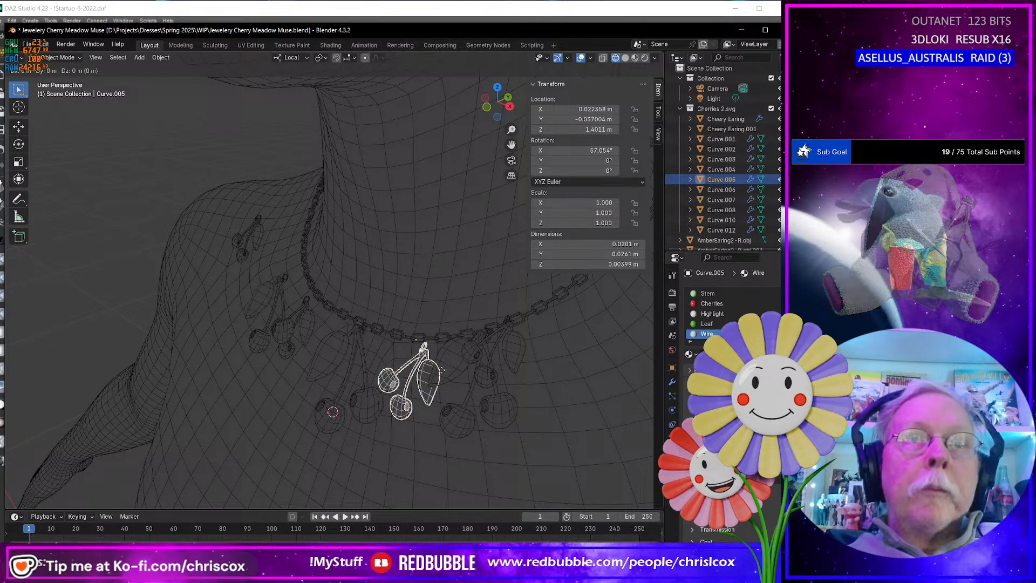
pyautogui.click(362, 135)
pyautogui.hotkey('ctrl', 'z')
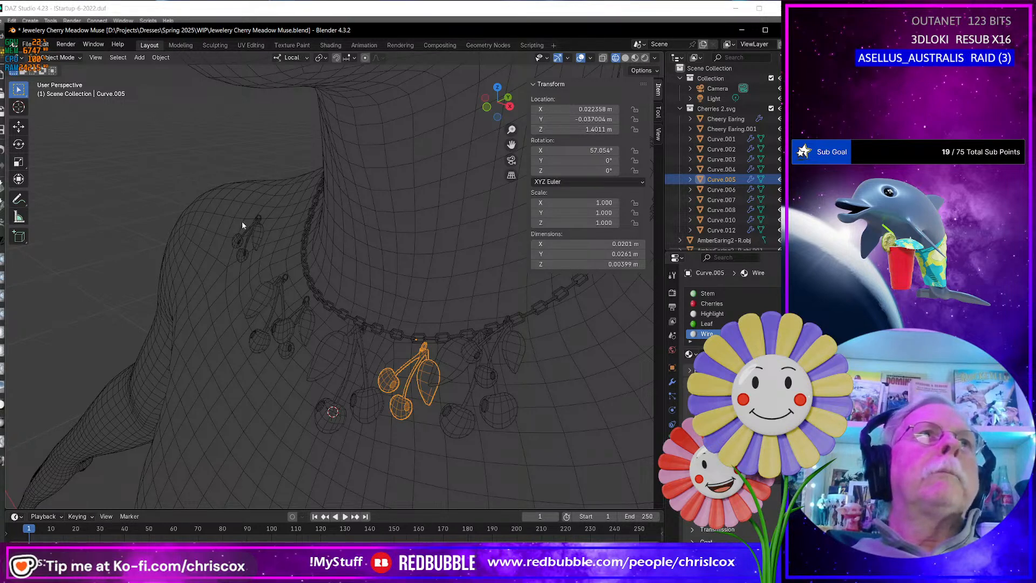
# Switch to the Transform tool and rotate the selected pendant about 7° around its local Z axis
pyautogui.hotkey('shift', 'space')
pyautogui.press('t')
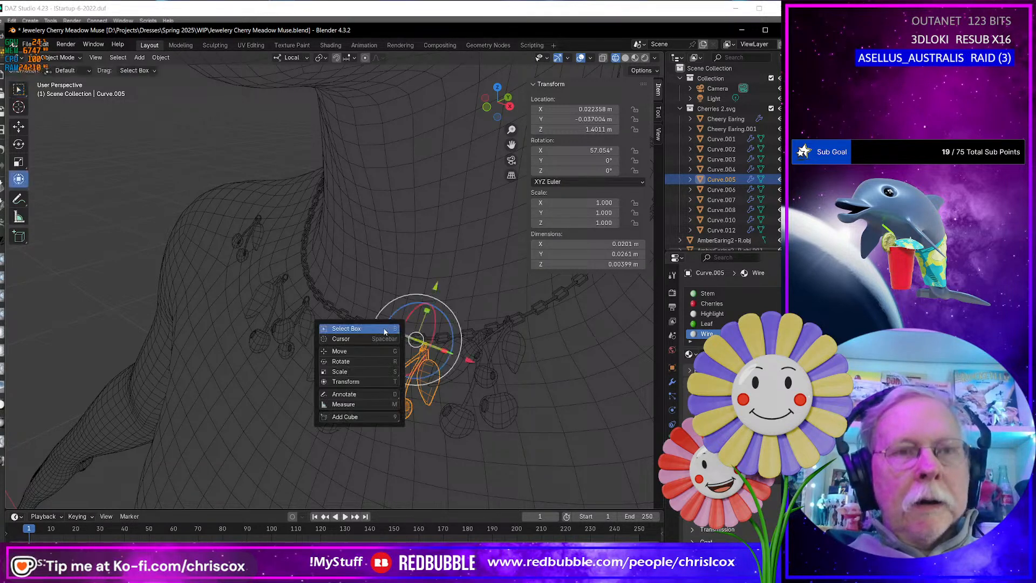
pyautogui.moveTo(384, 335); pyautogui.dragTo(366, 313, button='middle')
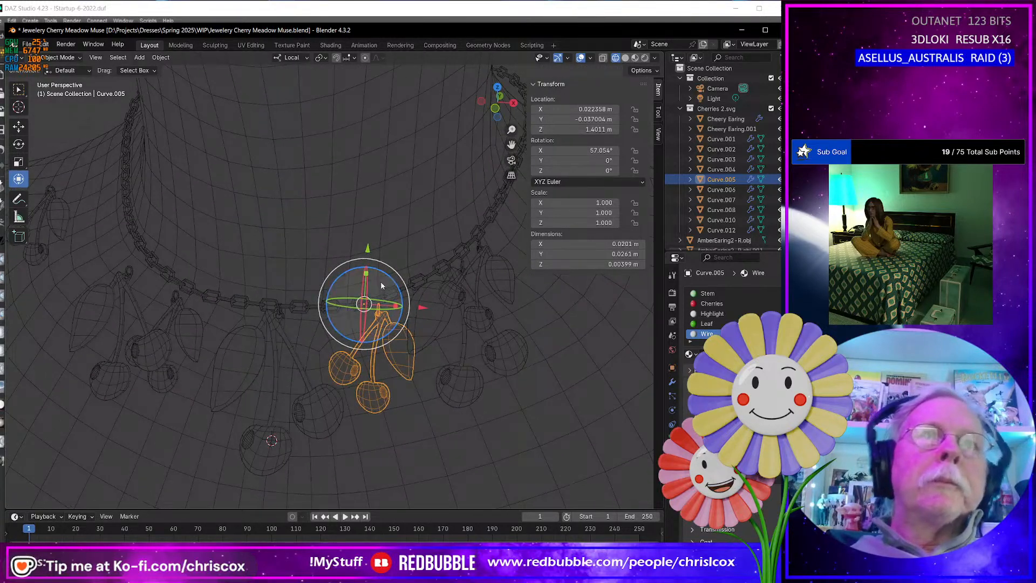
pyautogui.moveTo(392, 279); pyautogui.dragTo(400, 342)
# Place the 3D cursor on the selected small pendant's hanging ring and set the pendant's origin to the 3D cursor
pyautogui.scroll(5, 399, 343)
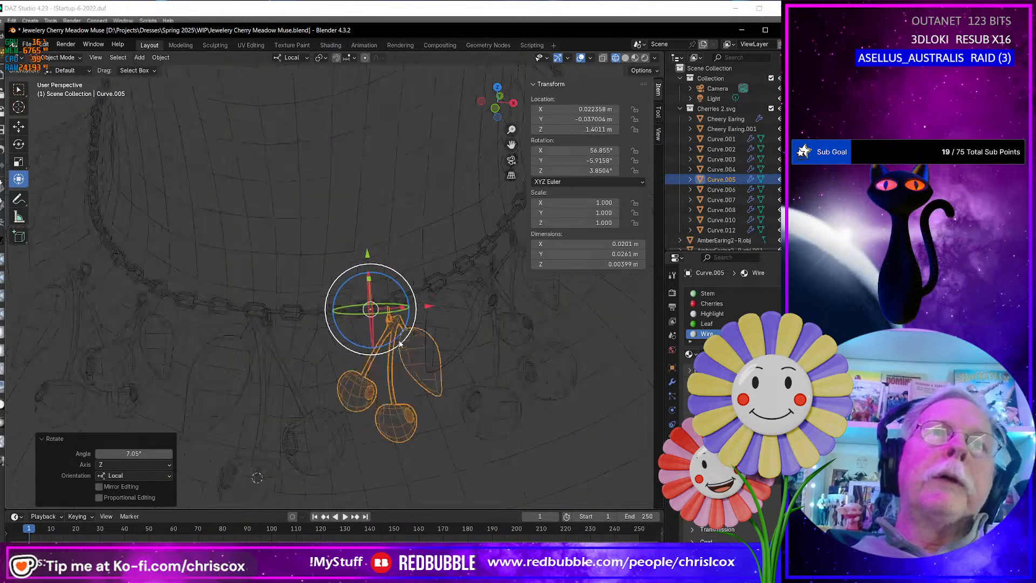
pyautogui.keyDown('shift'); pyautogui.moveTo(416, 360); pyautogui.dragTo(386, 335, button='middle'); pyautogui.keyUp('shift')
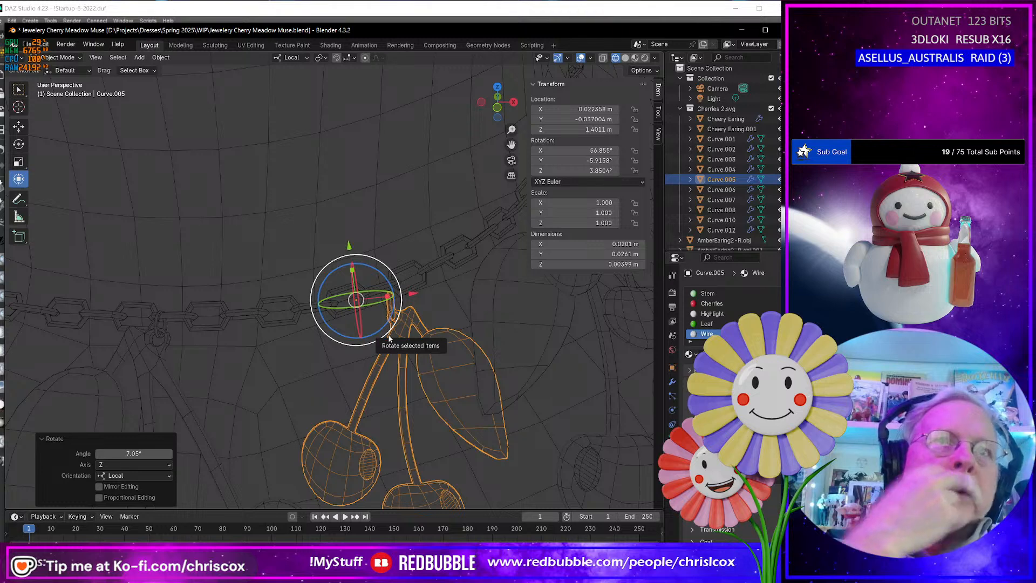
pyautogui.moveTo(389, 339)
pyautogui.mouseDown(button='middle')
pyautogui.moveTo(339, 327)
pyautogui.moveTo(399, 326)
pyautogui.mouseUp(button='middle')
pyautogui.scroll(-2, 310, 317)
pyautogui.scroll(6, 310, 317)
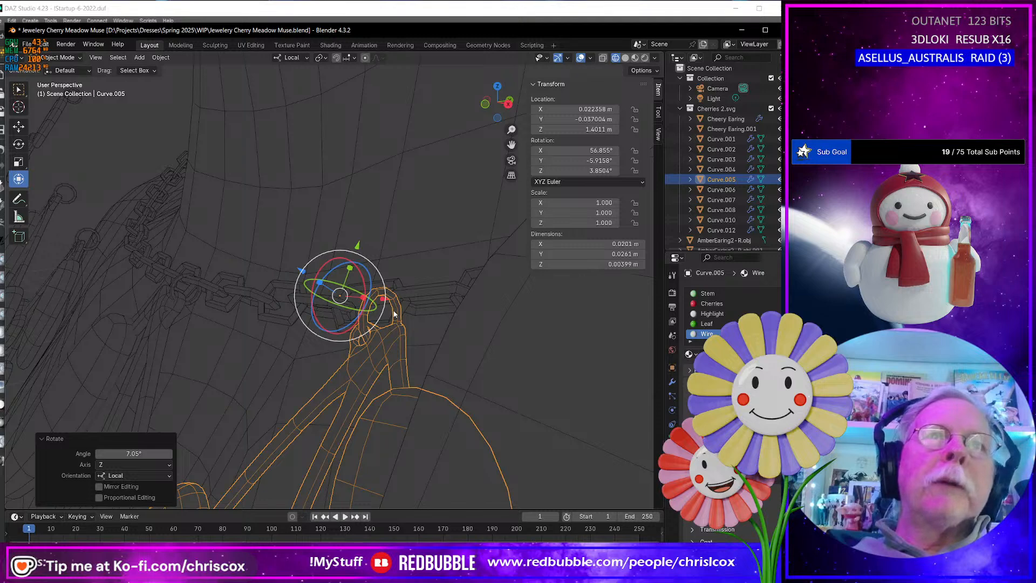
pyautogui.click(17, 107)
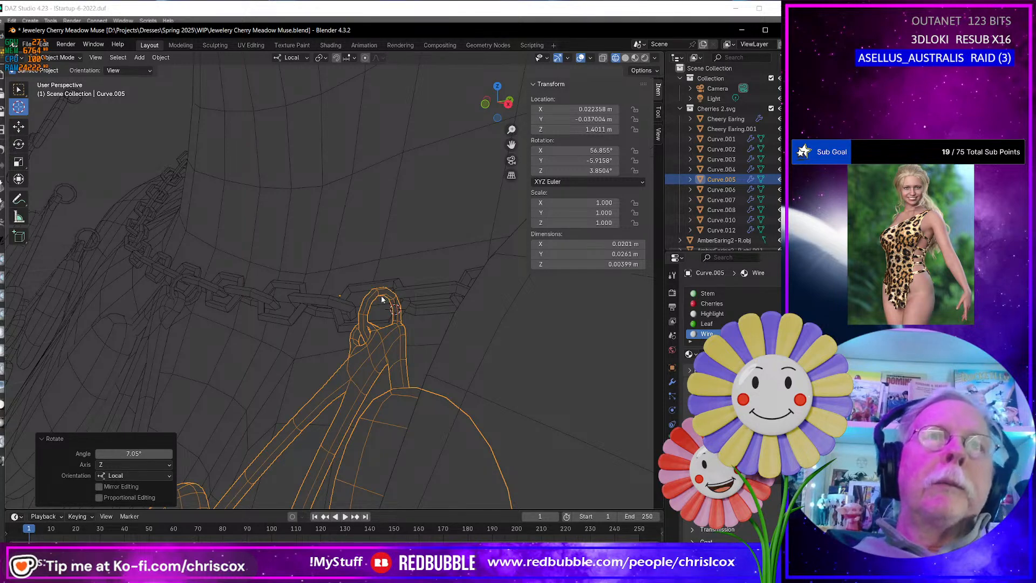
pyautogui.rightClick(381, 299)
pyautogui.moveTo(381, 293)
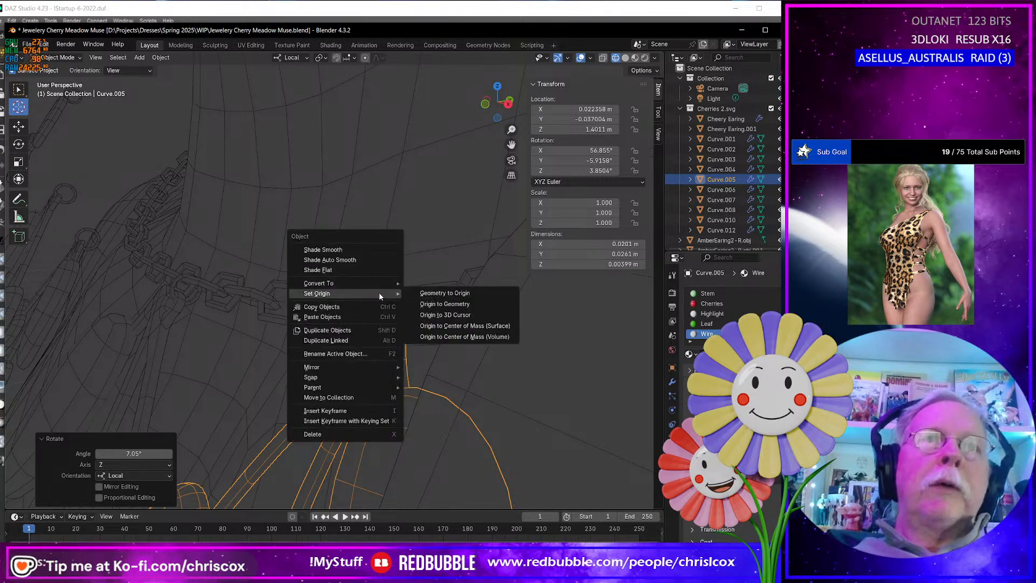
pyautogui.click(459, 315)
# Switch back to the Transform tool and move the small pendant about -0.0045 m along its local Z axis
pyautogui.moveTo(375, 373); pyautogui.dragTo(407, 384, button='middle')
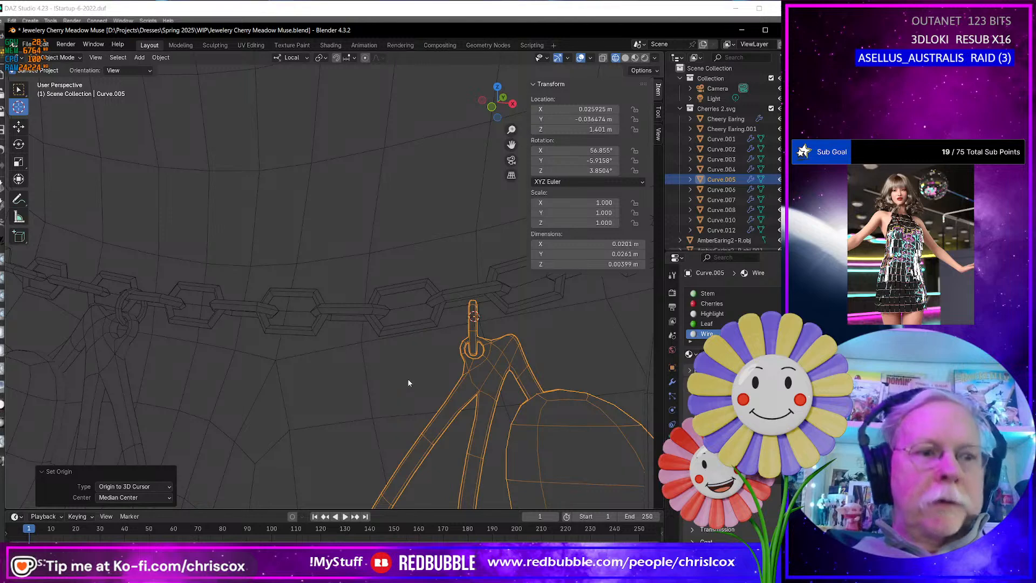
pyautogui.hotkey('shift', 'space')
pyautogui.press('t')
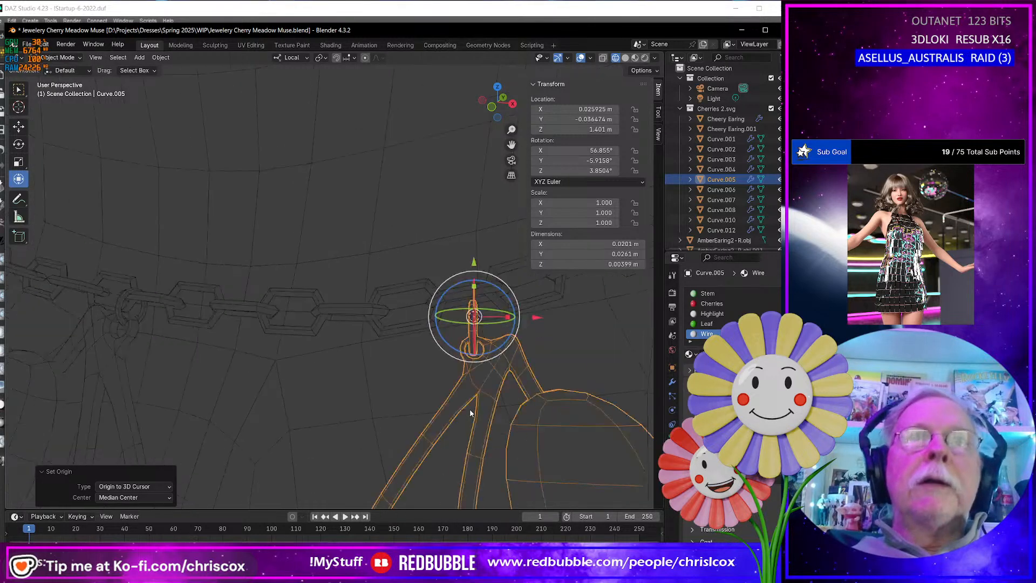
pyautogui.moveTo(470, 413); pyautogui.dragTo(553, 305, button='middle')
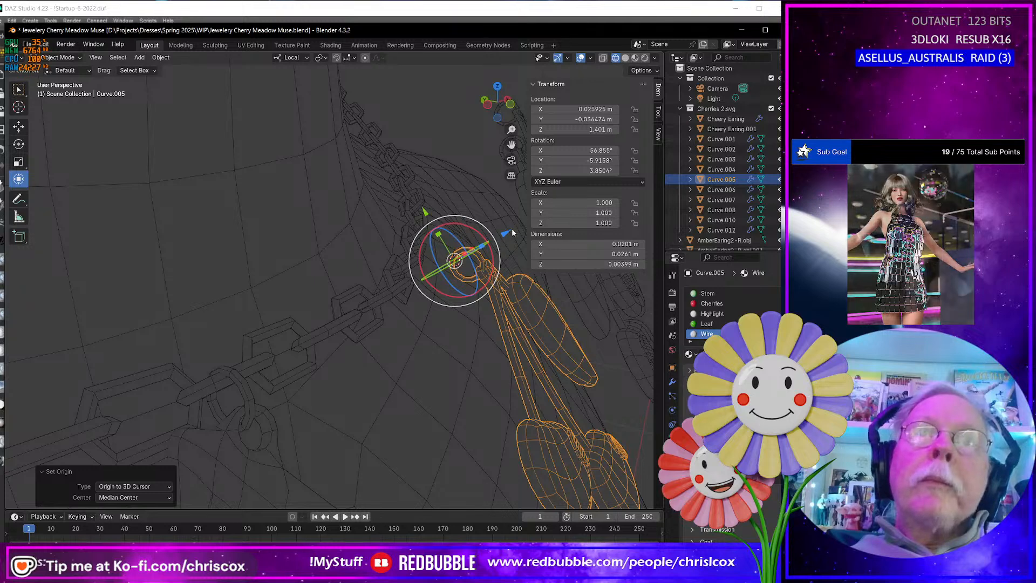
pyautogui.moveTo(505, 233); pyautogui.dragTo(465, 248)
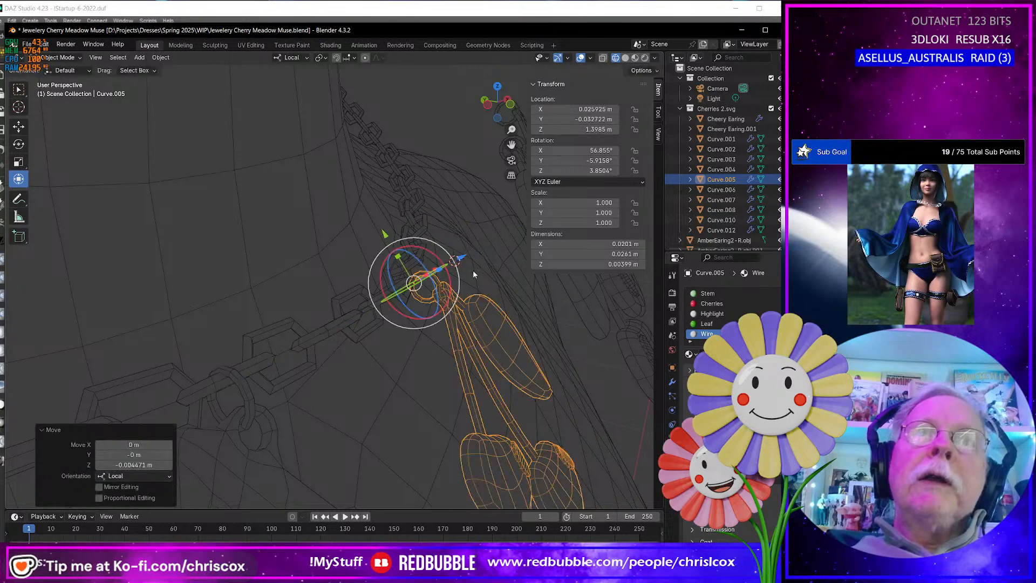
# Rotate the small pendant further about its local Z axis and shift it about -0.0006 m along local Z
pyautogui.moveTo(465, 249); pyautogui.dragTo(386, 306, button='middle')
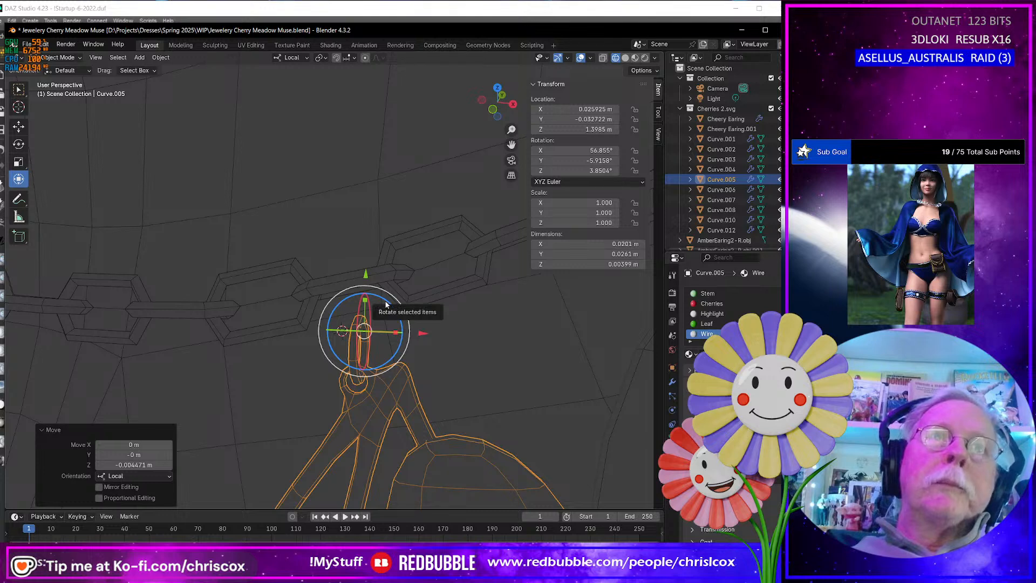
pyautogui.moveTo(385, 305); pyautogui.dragTo(429, 227)
pyautogui.moveTo(367, 345); pyautogui.dragTo(453, 296, button='middle')
pyautogui.moveTo(454, 236); pyautogui.dragTo(445, 246)
pyautogui.scroll(-4, 506, 334)
# Move the small pendant about -0.0079 m along its local X axis so its ring sits under a chain link
pyautogui.moveTo(505, 334); pyautogui.dragTo(357, 228, button='middle')
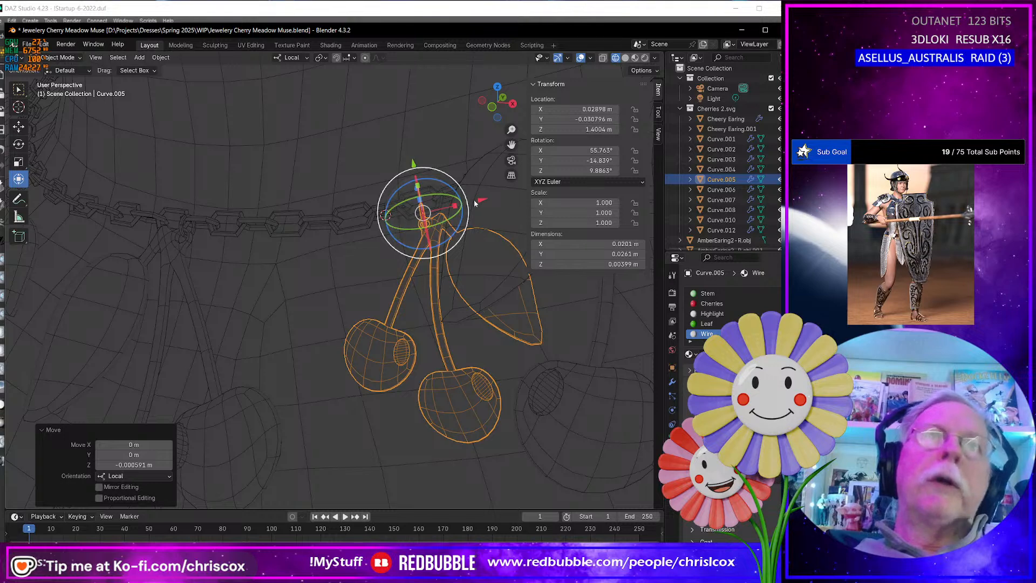
pyautogui.press('g')
pyautogui.press('x')
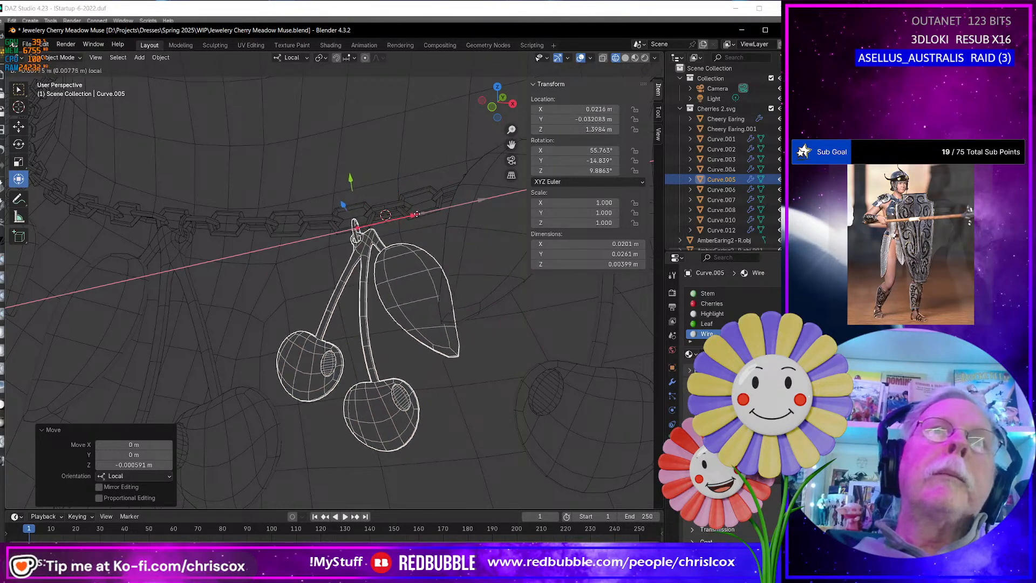
pyautogui.click(416, 214)
# Rotate the small pendant about 7.6° around local Y and move it about -0.0005 m along local Z
pyautogui.moveTo(416, 214); pyautogui.dragTo(403, 178, button='middle')
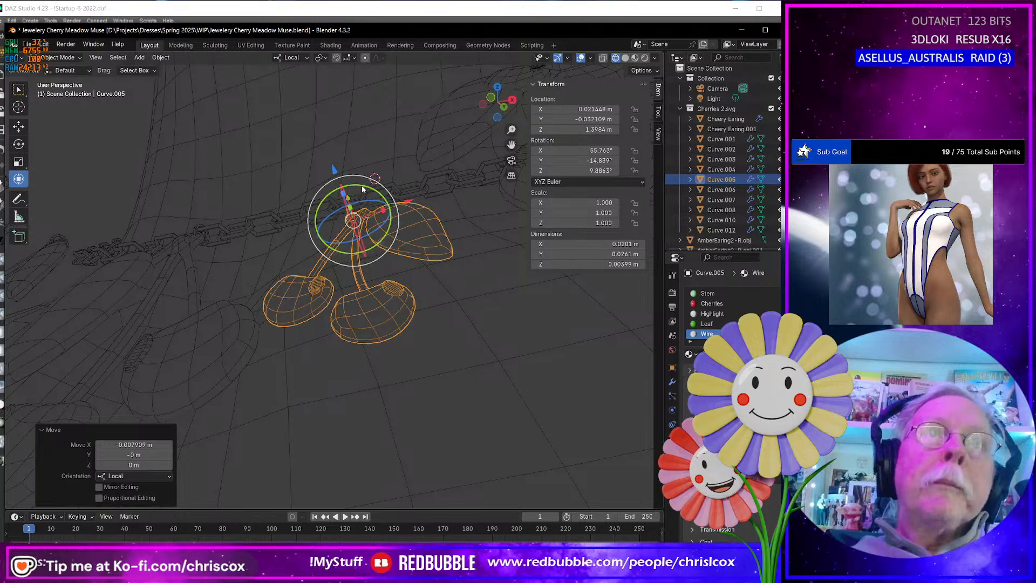
pyautogui.moveTo(361, 185)
pyautogui.mouseDown()
pyautogui.moveTo(375, 178)
pyautogui.moveTo(369, 188)
pyautogui.mouseUp()
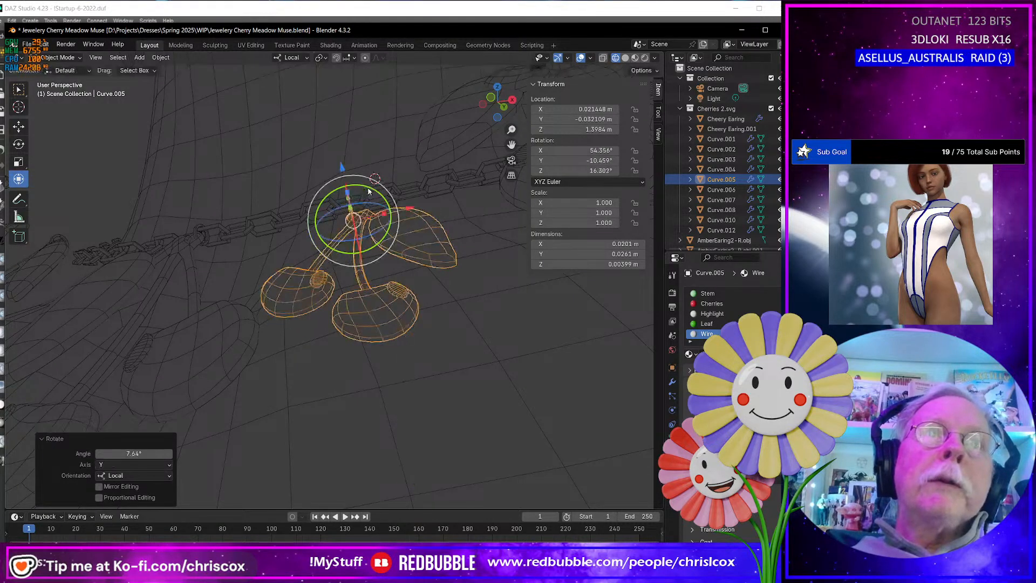
pyautogui.moveTo(363, 211); pyautogui.dragTo(405, 308, button='middle')
pyautogui.moveTo(389, 289); pyautogui.dragTo(388, 298)
# Fine-tune the small pendant on the chain link with local X moves of about 0.0003 m and -0.0004 m and a slight downward Y shift
pyautogui.moveTo(389, 302); pyautogui.dragTo(310, 340, button='middle')
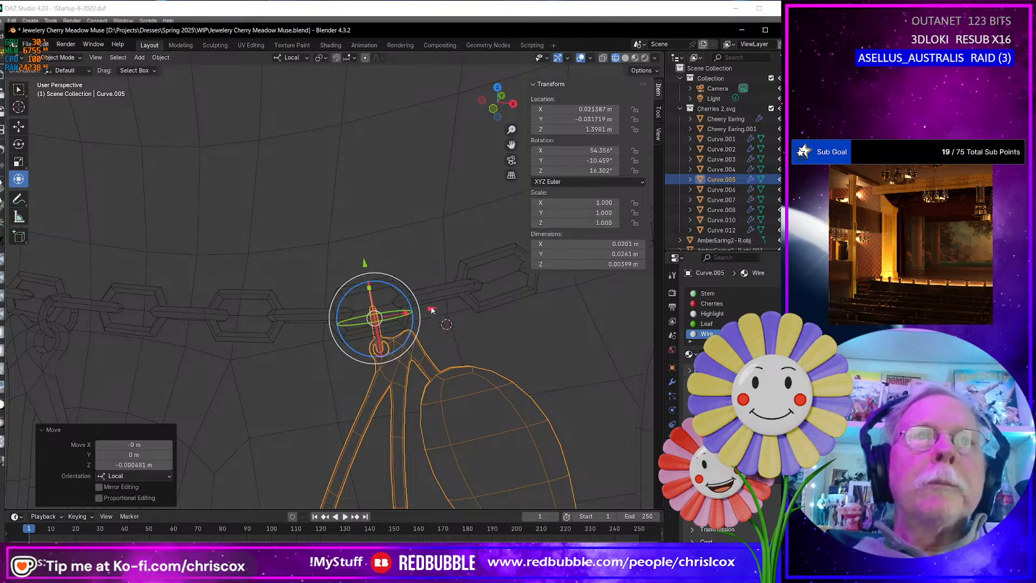
pyautogui.moveTo(431, 310); pyautogui.dragTo(438, 311)
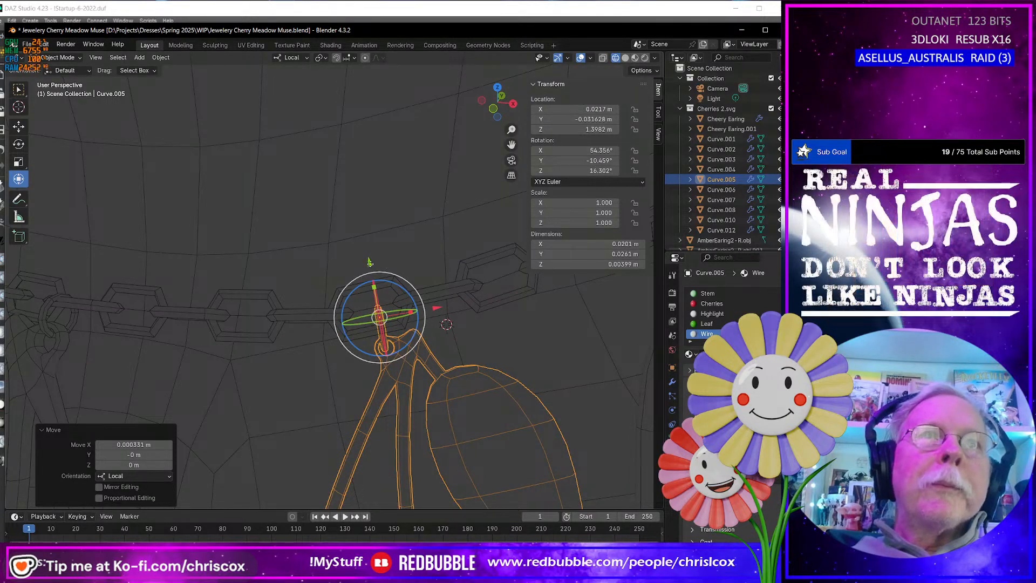
pyautogui.moveTo(369, 262); pyautogui.dragTo(371, 267)
pyautogui.moveTo(440, 313); pyautogui.dragTo(430, 312)
# Rotate the small pendant about -6.8° around its local X axis to follow the chest surface
pyautogui.scroll(-5, 436, 340)
pyautogui.moveTo(439, 335); pyautogui.dragTo(332, 301, button='middle')
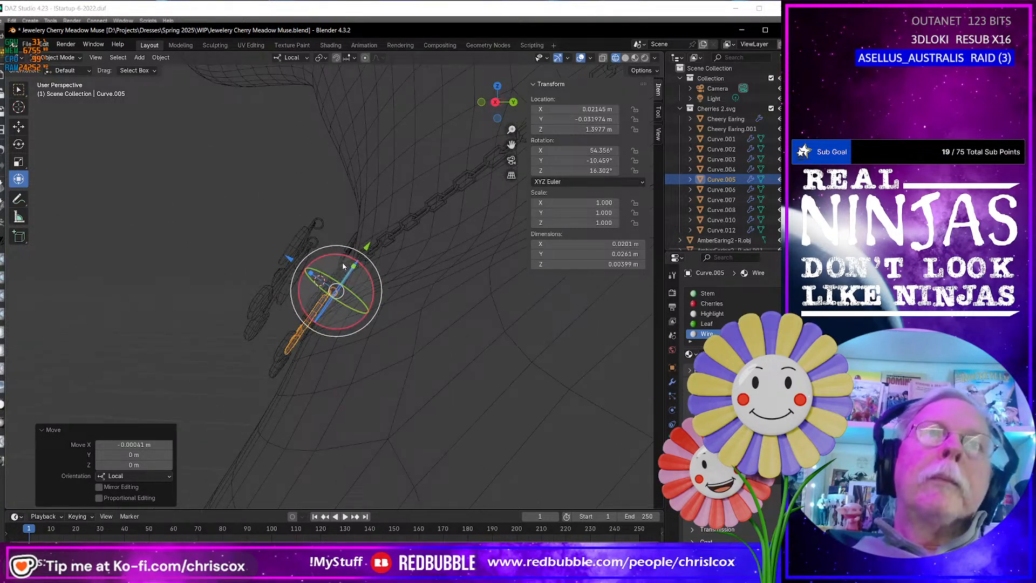
pyautogui.moveTo(340, 255); pyautogui.dragTo(346, 256)
# Select the small, medium and smallest pendants on the negative X side of the chain and delete them
pyautogui.moveTo(346, 265); pyautogui.dragTo(478, 307, button='middle')
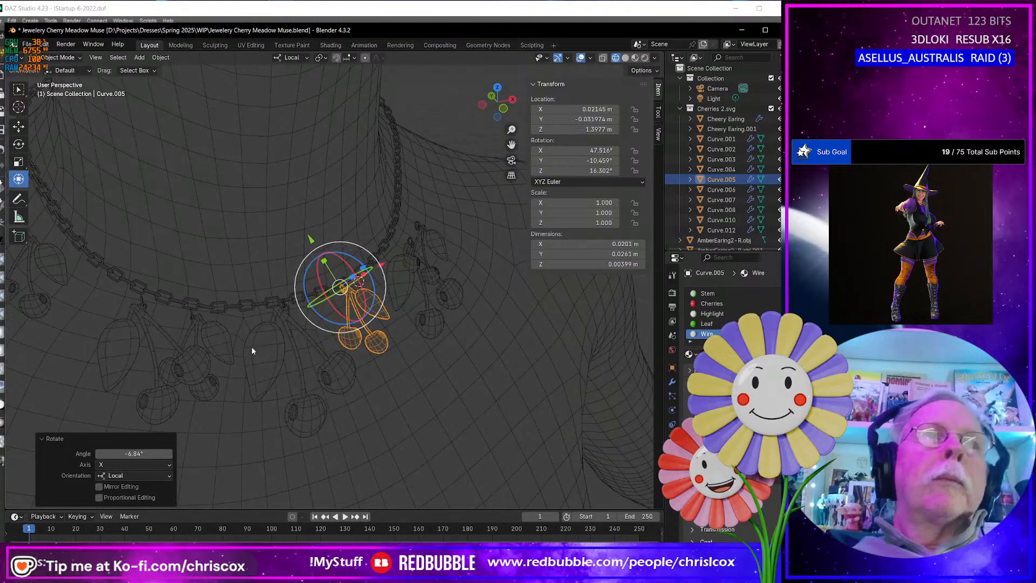
pyautogui.click(215, 337)
pyautogui.keyDown('shift'); pyautogui.click(129, 346); pyautogui.keyUp('shift')
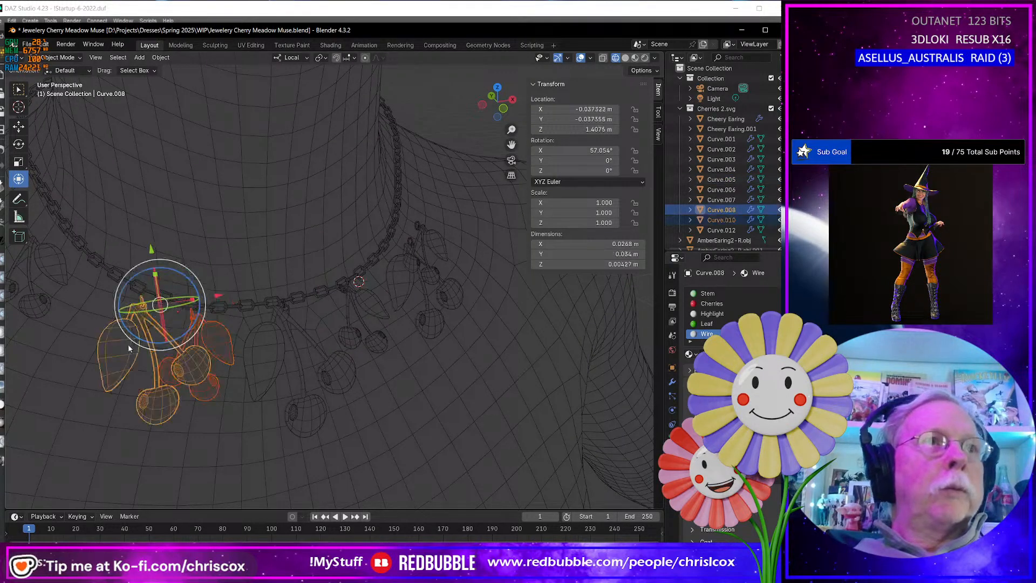
pyautogui.keyDown('shift'); pyautogui.click(53, 267); pyautogui.keyUp('shift')
pyautogui.press('x')
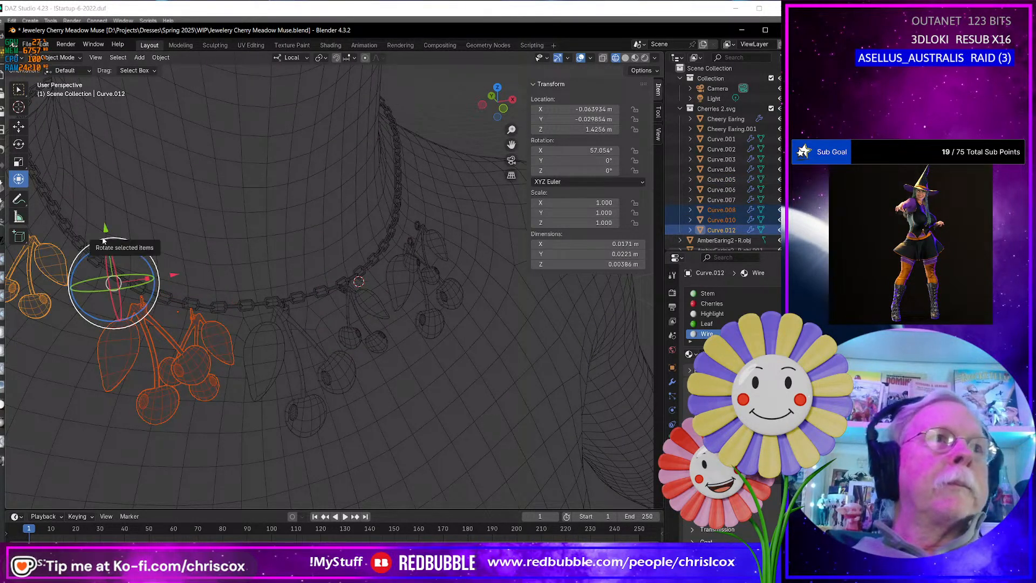
pyautogui.click(103, 249)
# Select the smallest remaining pendant and move it about 0.027 m along local X, clear of the medium pendant
pyautogui.moveTo(132, 238); pyautogui.dragTo(278, 248, button='middle')
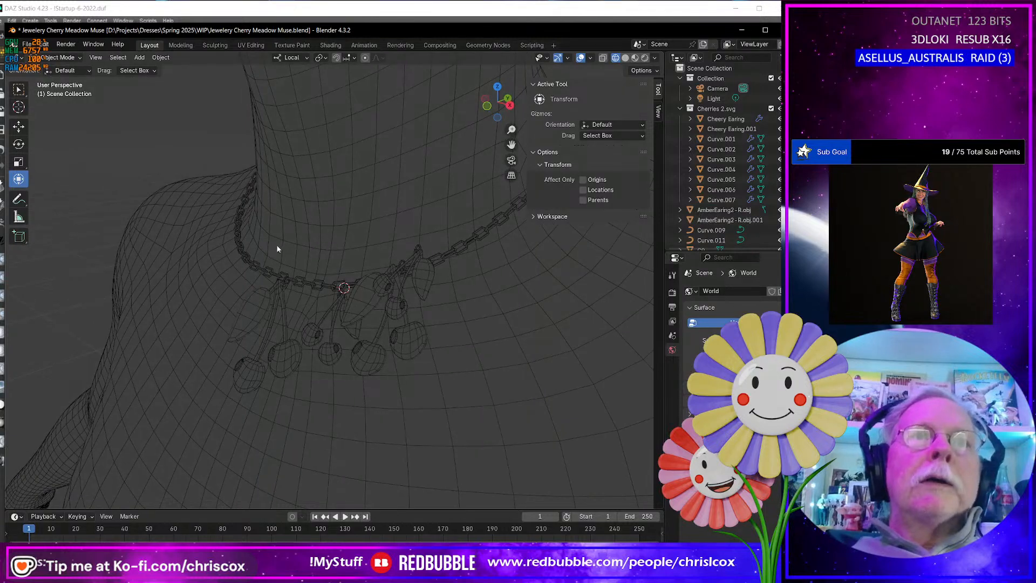
pyautogui.click(354, 311)
pyautogui.moveTo(365, 318); pyautogui.dragTo(412, 326, button='middle')
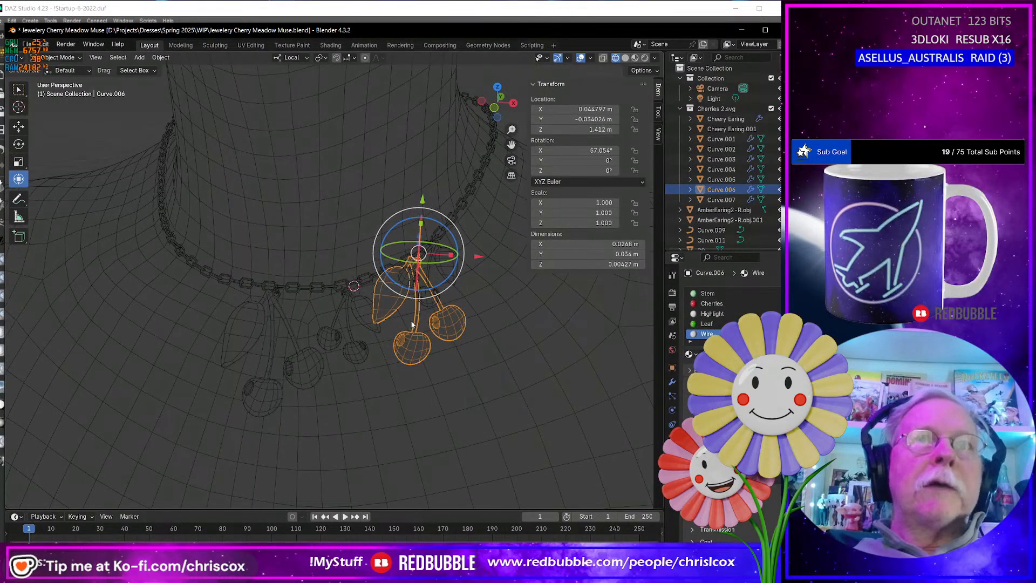
pyautogui.click(420, 290)
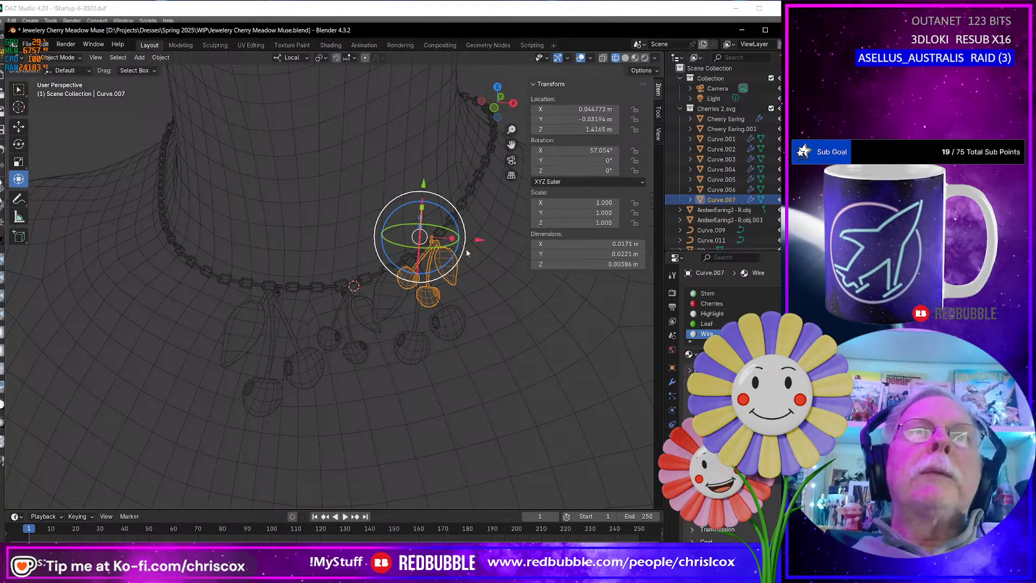
pyautogui.moveTo(478, 240); pyautogui.dragTo(569, 241)
# Place the 3D cursor on the smallest pendant's hanging ring and set the pendant's origin to the 3D cursor
pyautogui.keyDown('shift'); pyautogui.moveTo(521, 271); pyautogui.dragTo(244, 481, button='middle'); pyautogui.keyUp('shift')
pyautogui.press('KP_Decimal')
pyautogui.scroll(-4, 370, 286)
pyautogui.scroll(6, 368, 278)
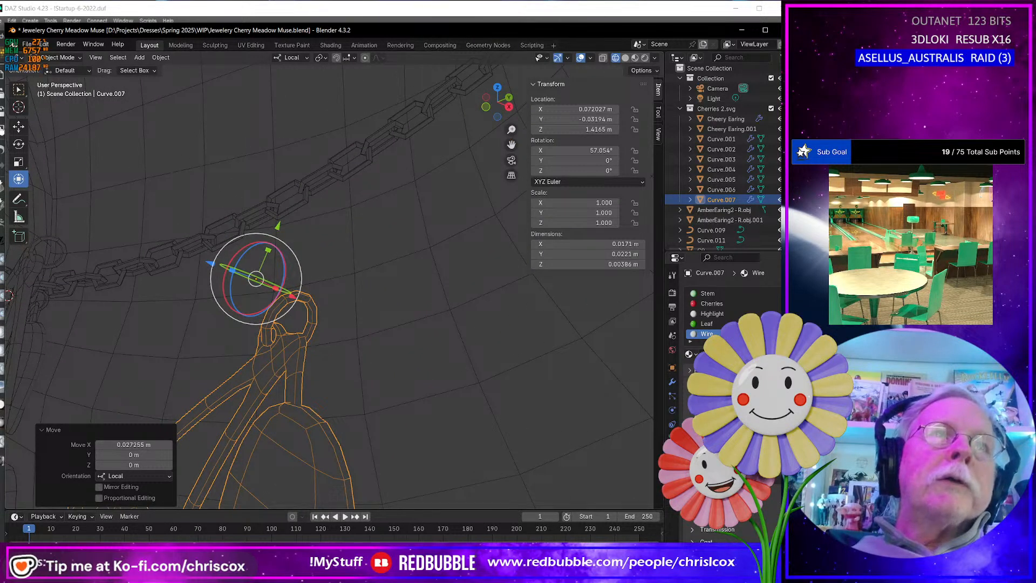
pyautogui.click(18, 105)
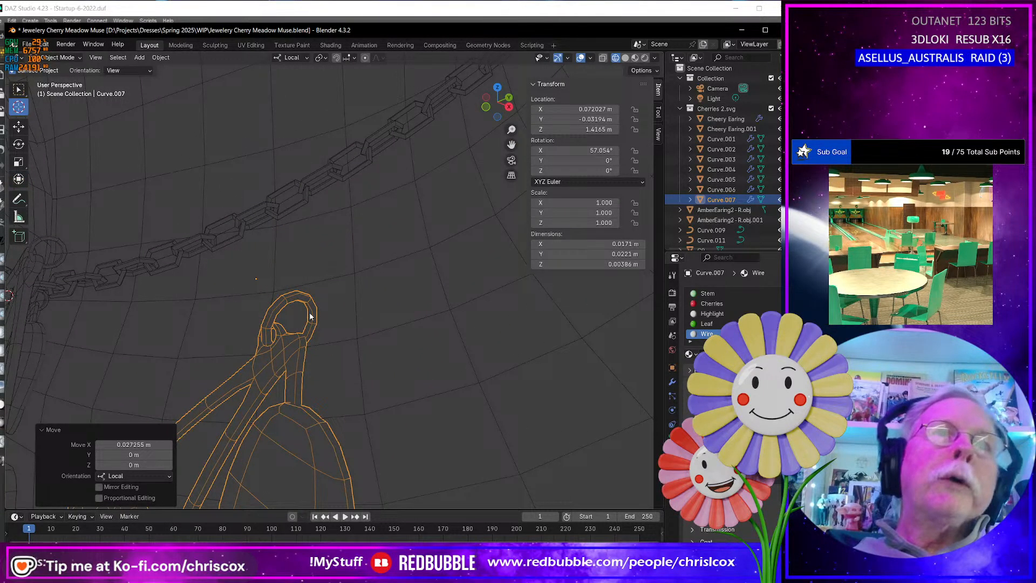
pyautogui.rightClick(270, 334)
pyautogui.moveTo(268, 331)
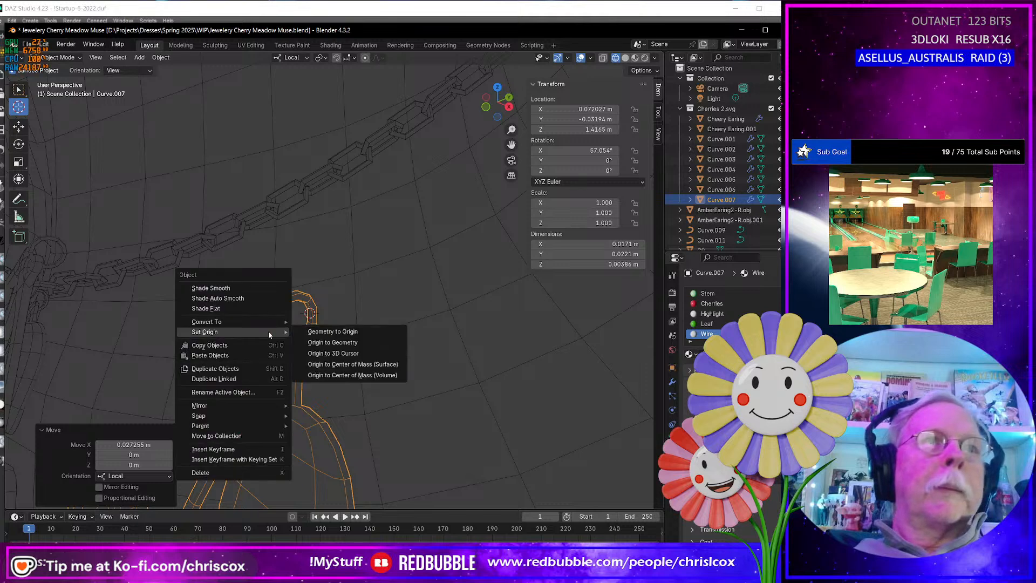
pyautogui.click(346, 353)
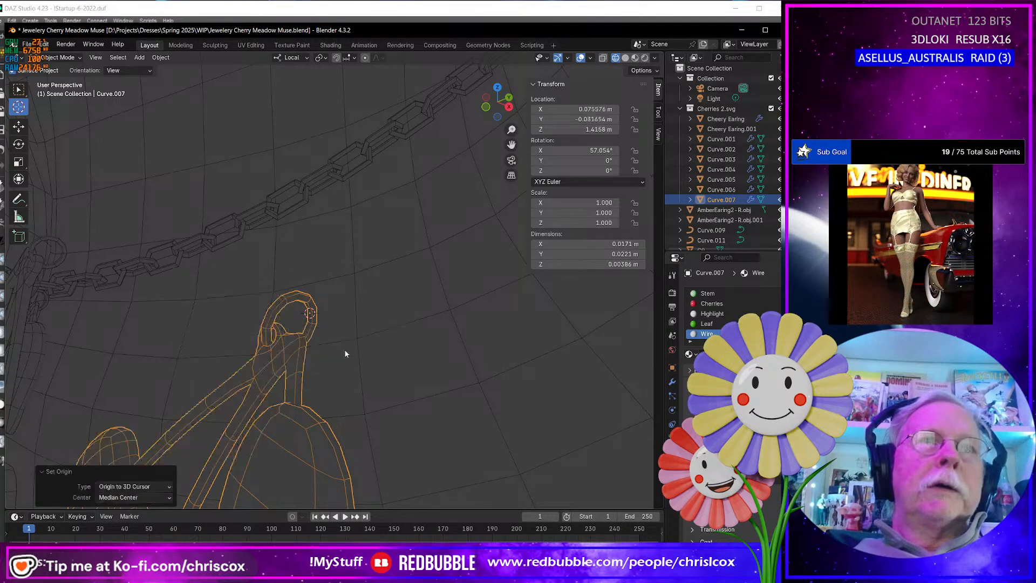
# Place the 3D cursor on the hanging ring of the medium pendant, where it meets the chain
pyautogui.scroll(-8, 226, 386)
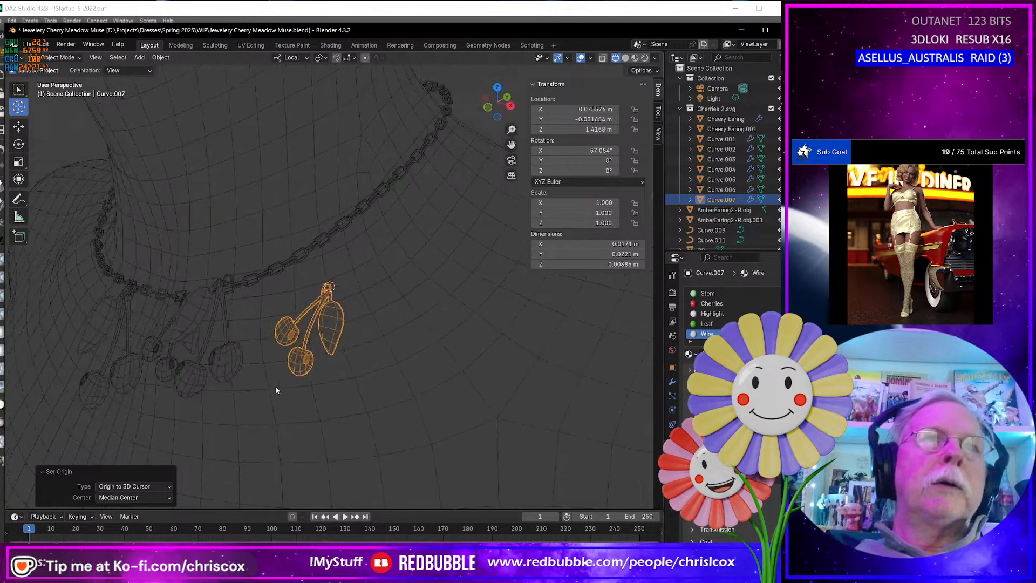
pyautogui.click(195, 312)
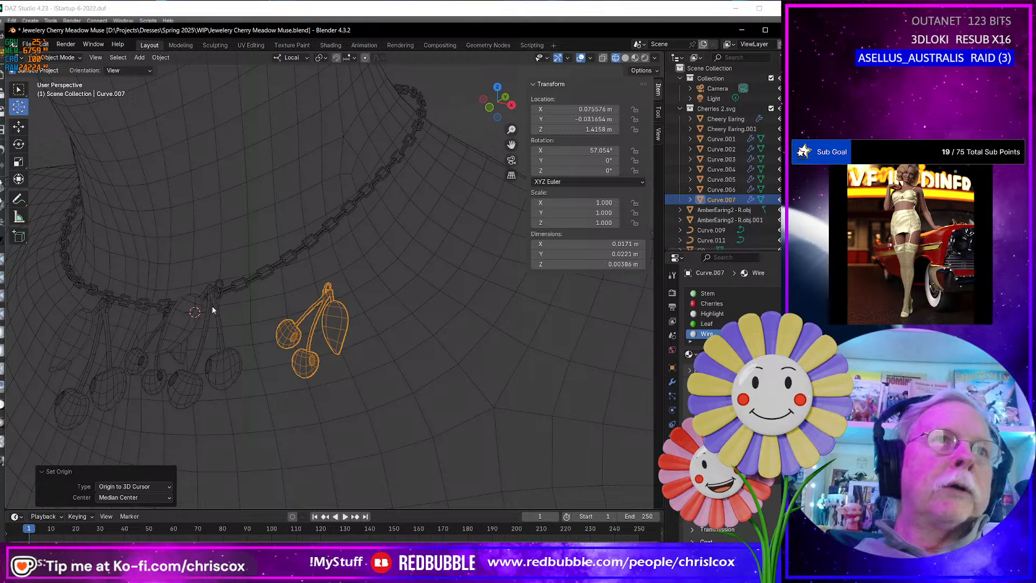
pyautogui.scroll(5, 218, 287)
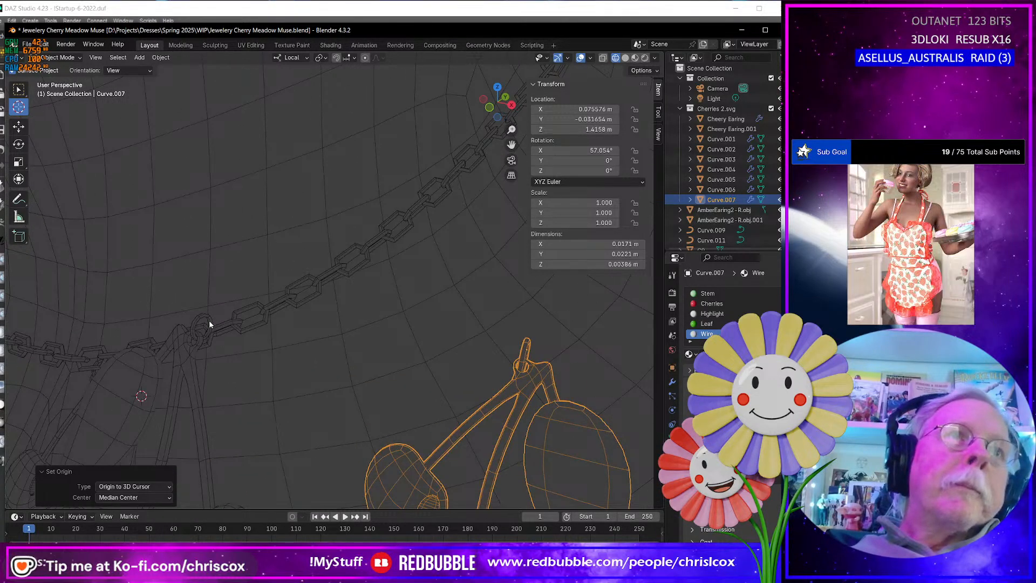
pyautogui.moveTo(210, 323); pyautogui.dragTo(243, 398, button='middle')
pyautogui.scroll(3, 193, 422)
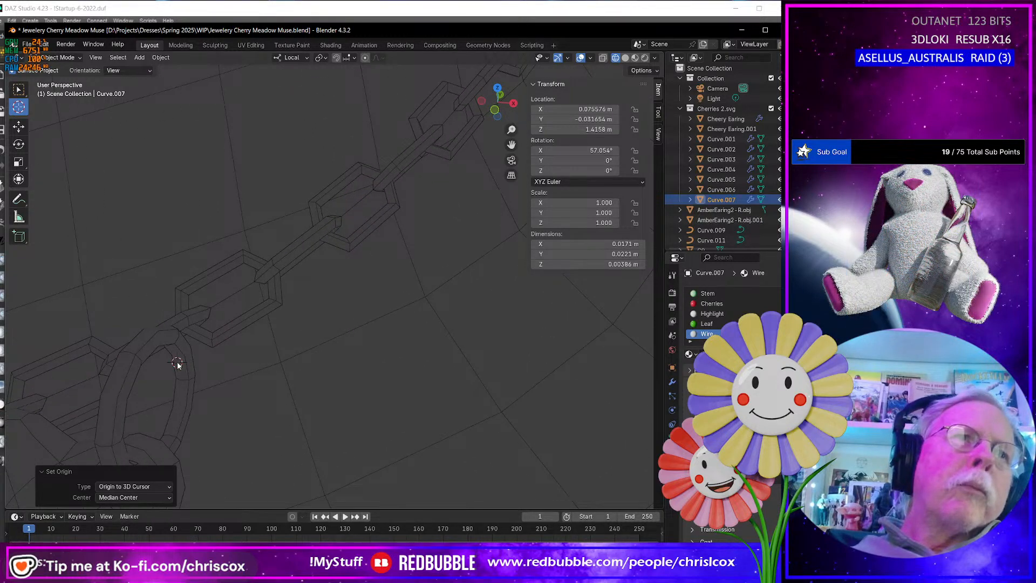
pyautogui.scroll(-4, 182, 385)
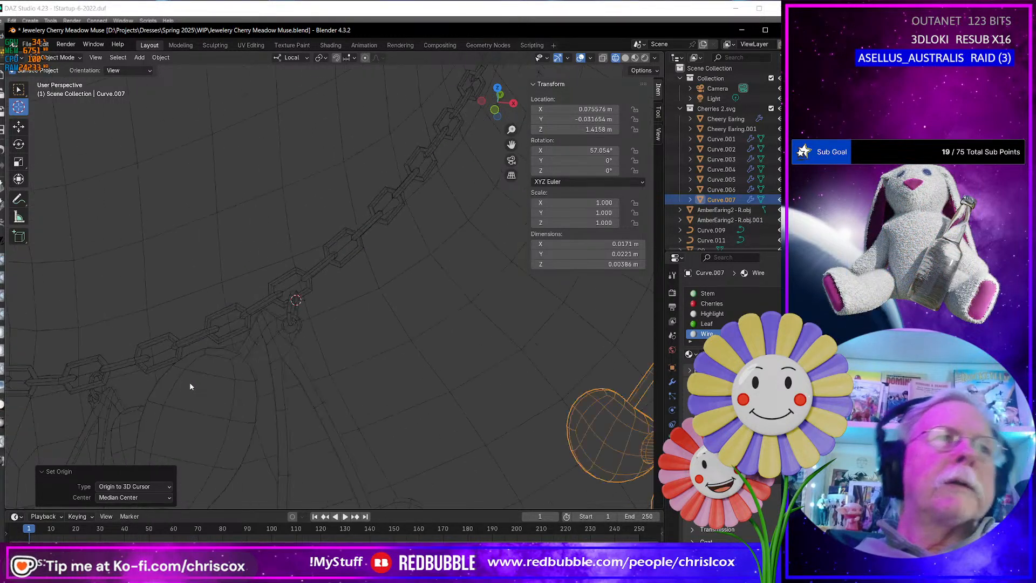
# Switch to the selection tool, select the medium pendant and set its origin to the 3D cursor
pyautogui.rightClick(272, 347)
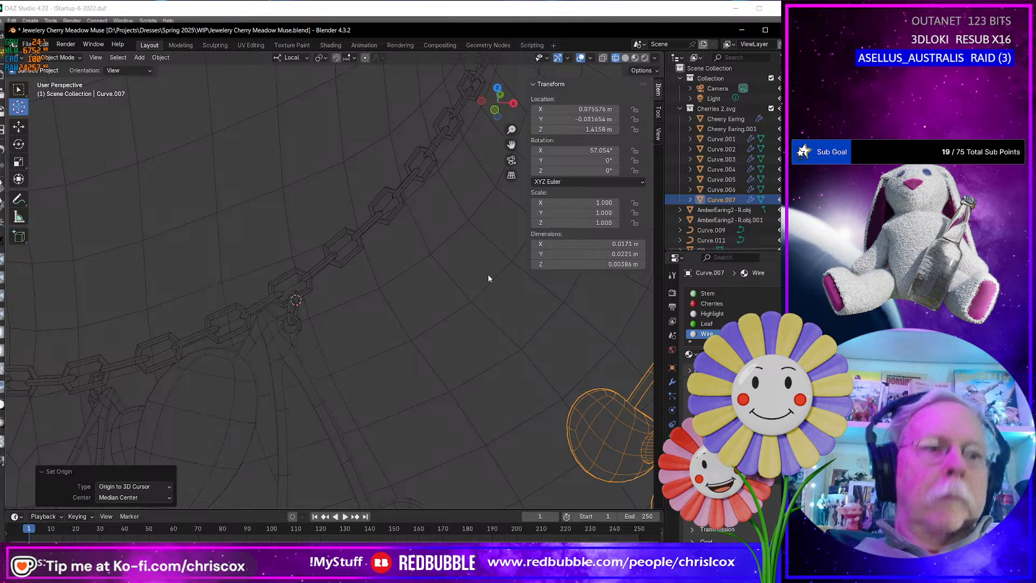
pyautogui.click(19, 91)
pyautogui.click(271, 334)
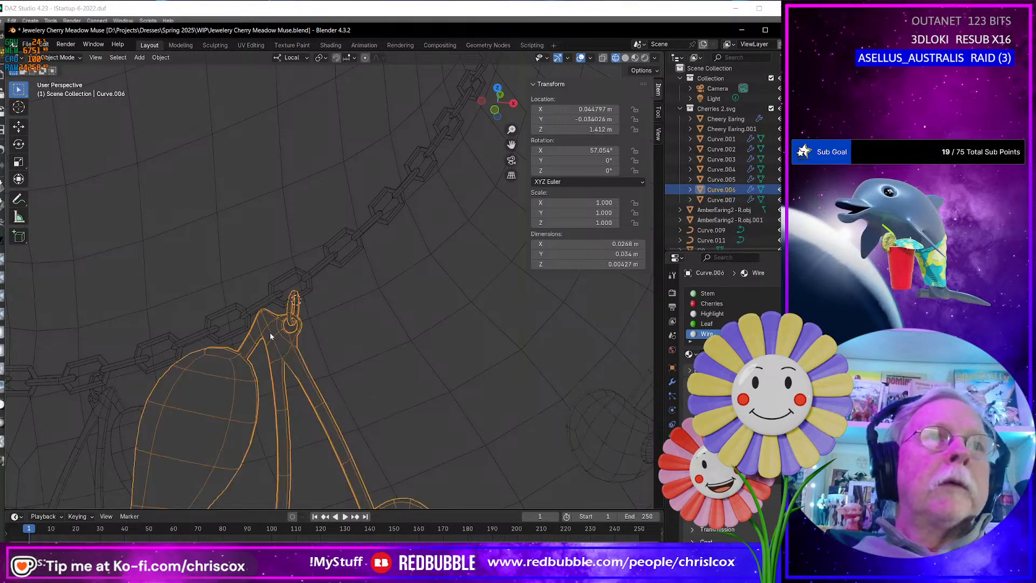
pyautogui.rightClick(270, 332)
pyautogui.moveTo(270, 331)
pyautogui.click(345, 351)
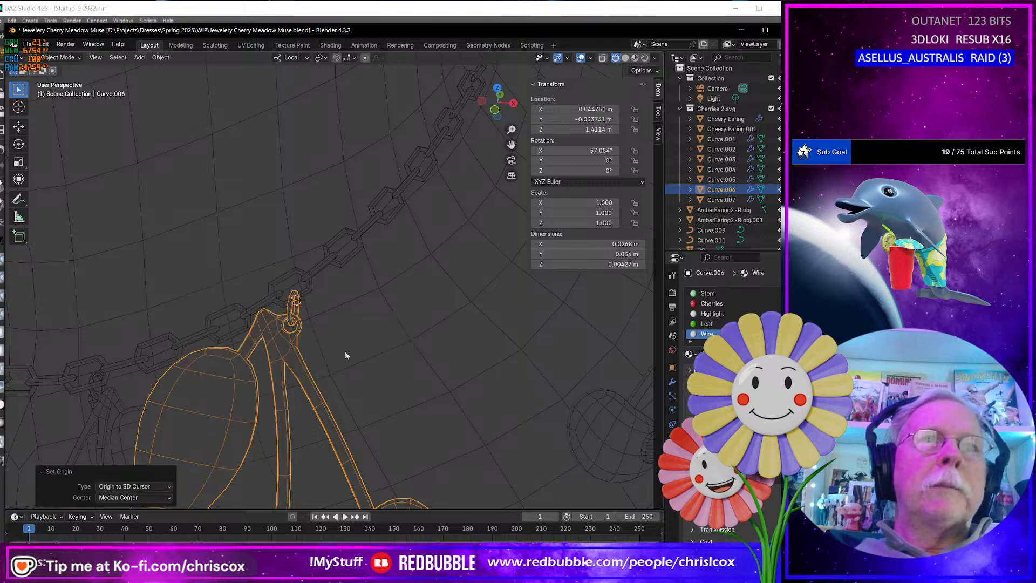
# Using the Transform tool, move the medium pendant about -0.010 m along local Z, rotate it to the chain's slope and shift it about -0.0015 m along local X
pyautogui.scroll(-5, 345, 352)
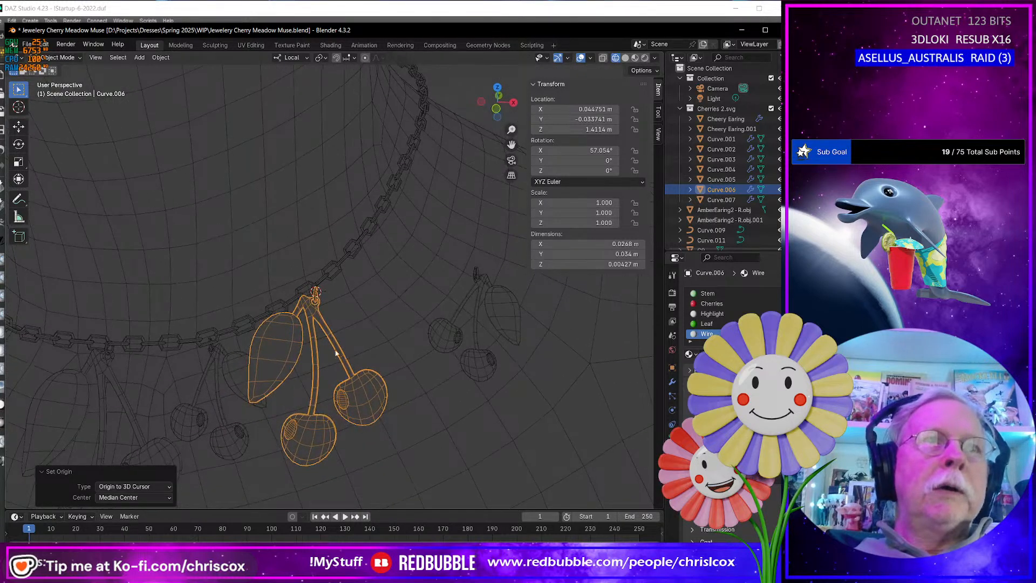
pyautogui.hotkey('shift', 'space')
pyautogui.press('t')
pyautogui.moveTo(330, 354); pyautogui.dragTo(262, 321, button='middle')
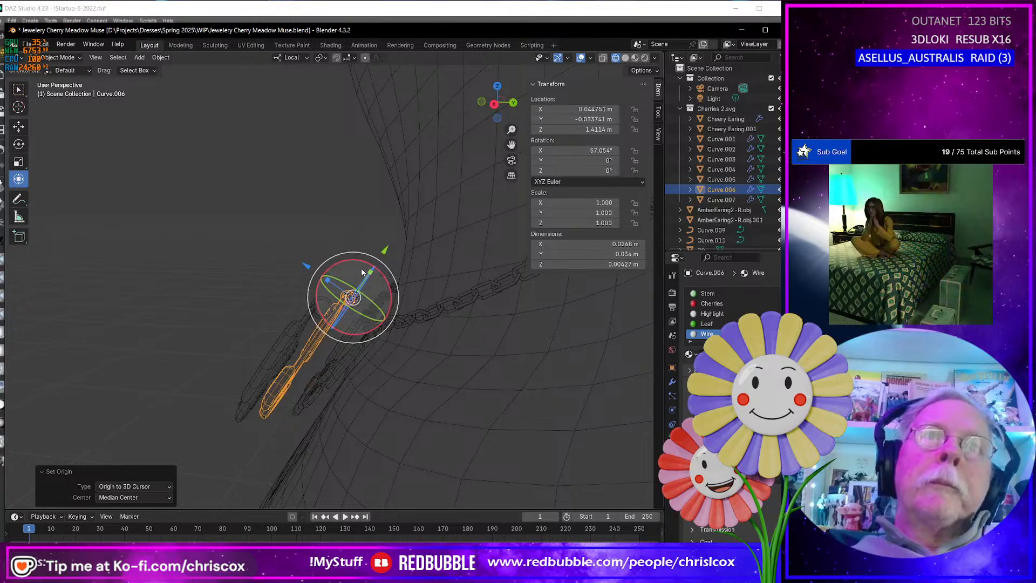
pyautogui.moveTo(305, 265); pyautogui.dragTo(389, 323)
pyautogui.moveTo(338, 321); pyautogui.dragTo(453, 361, button='middle')
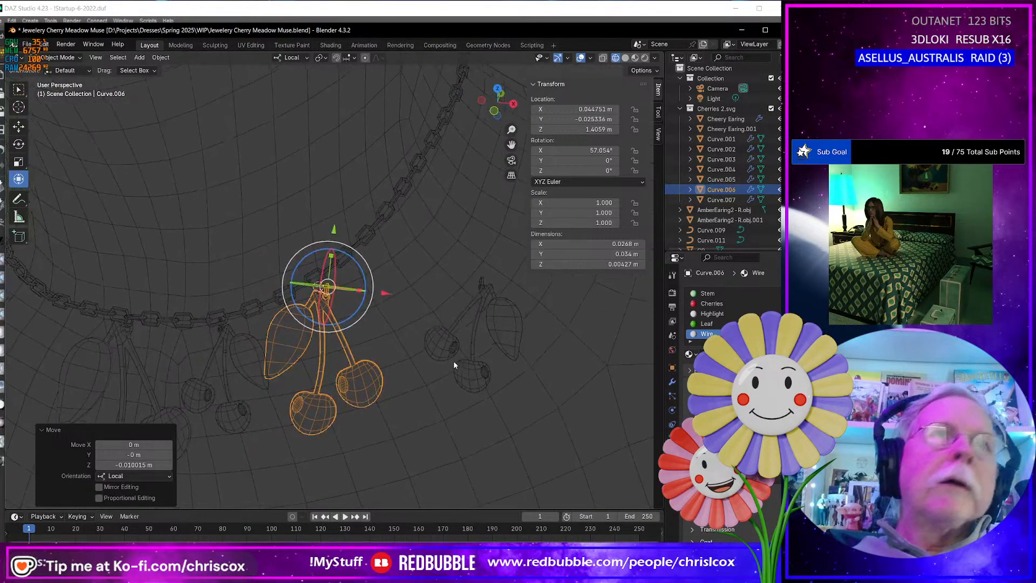
pyautogui.moveTo(355, 263); pyautogui.dragTo(314, 241)
pyautogui.moveTo(377, 260); pyautogui.dragTo(377, 301)
pyautogui.moveTo(377, 301); pyautogui.dragTo(281, 348, button='middle')
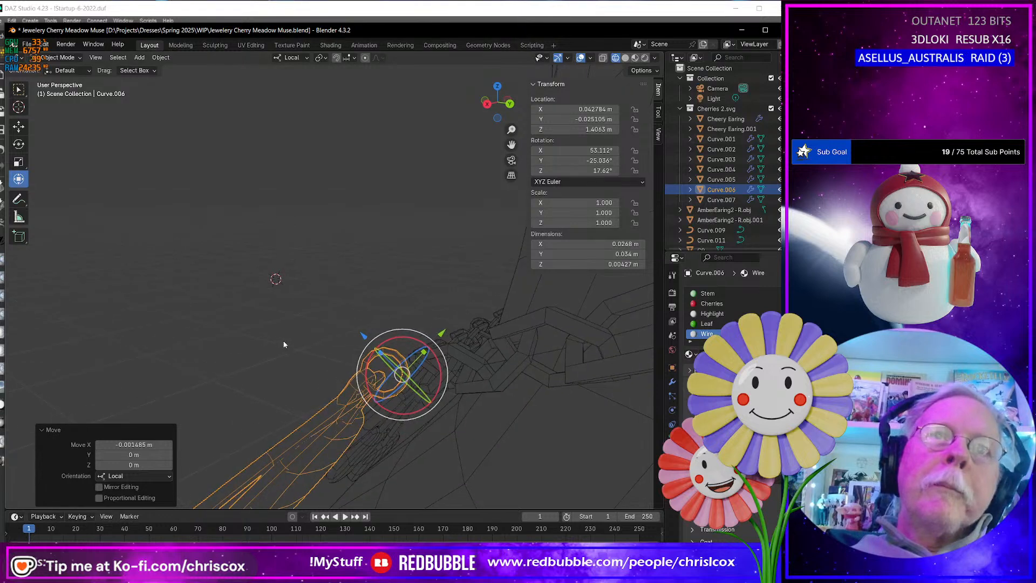
# Nudge the medium pendant along its local axes until its ring sits on the chain, finishing with about -0.0007 m on local Z
pyautogui.moveTo(363, 335); pyautogui.dragTo(386, 359)
pyautogui.moveTo(459, 361); pyautogui.dragTo(467, 357)
pyautogui.moveTo(397, 350); pyautogui.dragTo(393, 366)
pyautogui.moveTo(393, 365); pyautogui.dragTo(548, 377, button='middle')
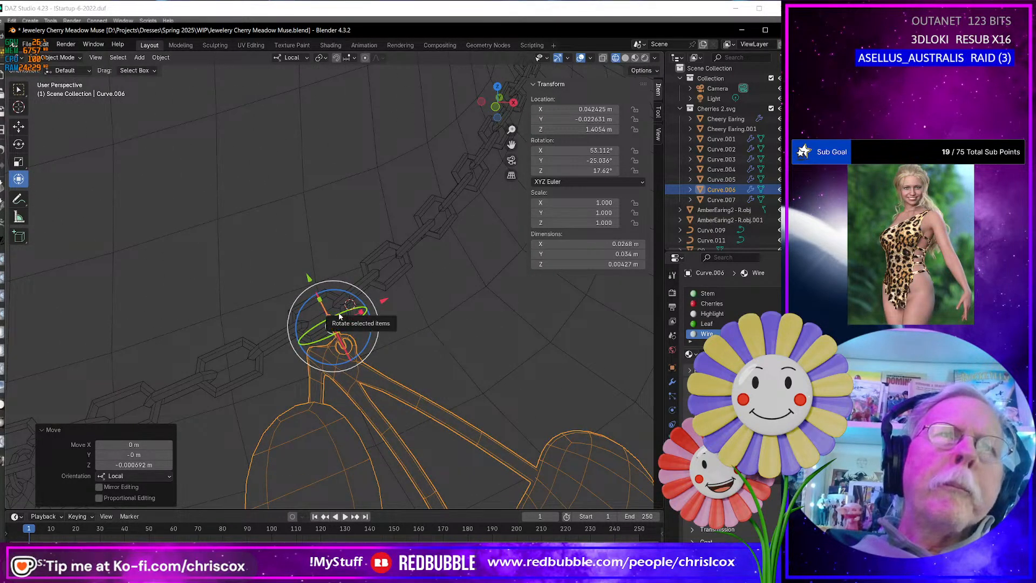
# Rotate the medium pendant about 11.2° on local Y, -4.27° on local X and another 5.61° on local Y to follow the neck
pyautogui.moveTo(340, 315); pyautogui.dragTo(378, 199)
pyautogui.scroll(-3, 352, 348)
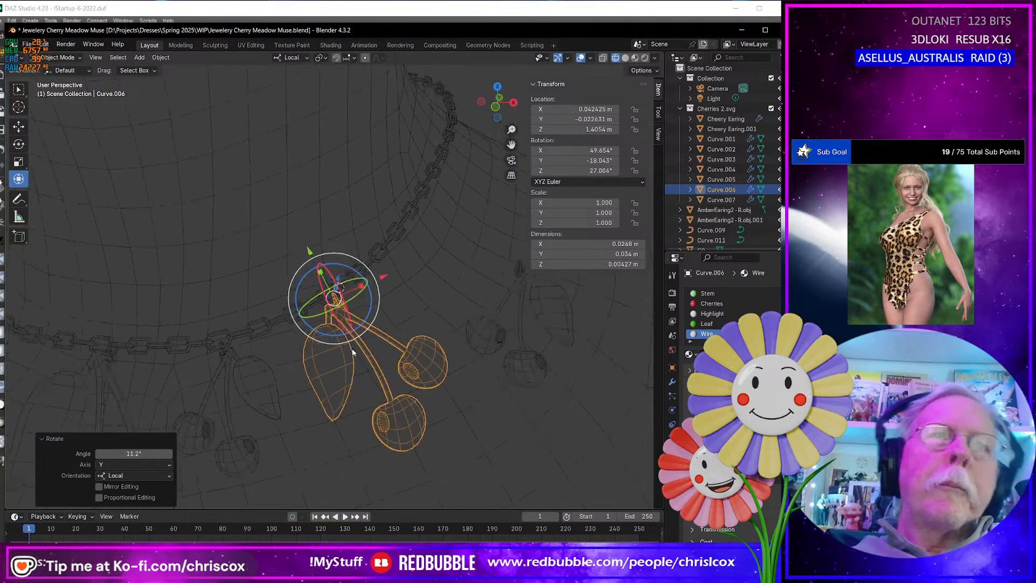
pyautogui.moveTo(352, 348); pyautogui.dragTo(224, 322, button='middle')
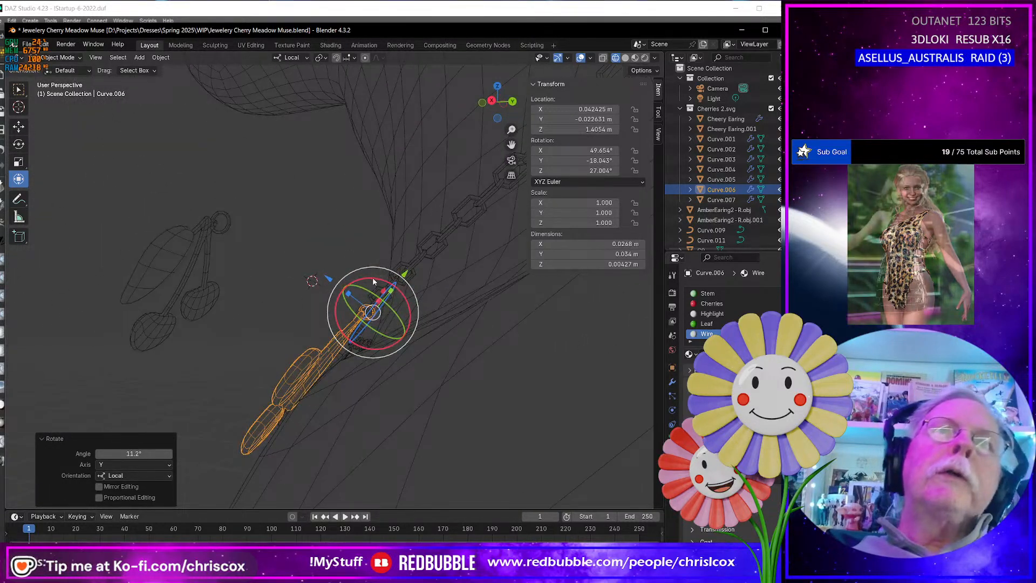
pyautogui.moveTo(368, 278); pyautogui.dragTo(375, 279)
pyautogui.moveTo(375, 279); pyautogui.dragTo(417, 257, button='middle')
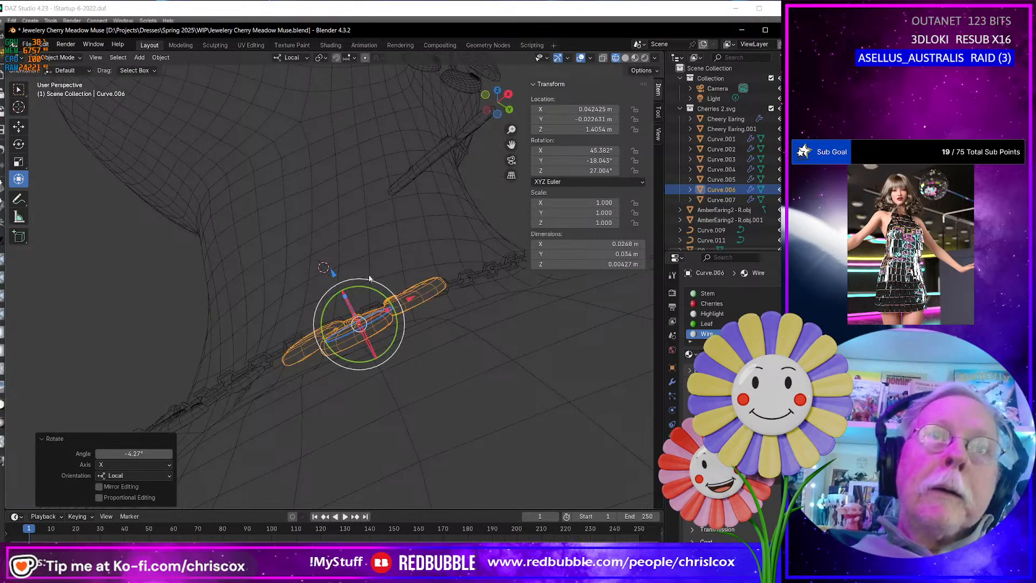
pyautogui.moveTo(363, 290); pyautogui.dragTo(362, 287)
pyautogui.moveTo(362, 287); pyautogui.dragTo(368, 355, button='middle')
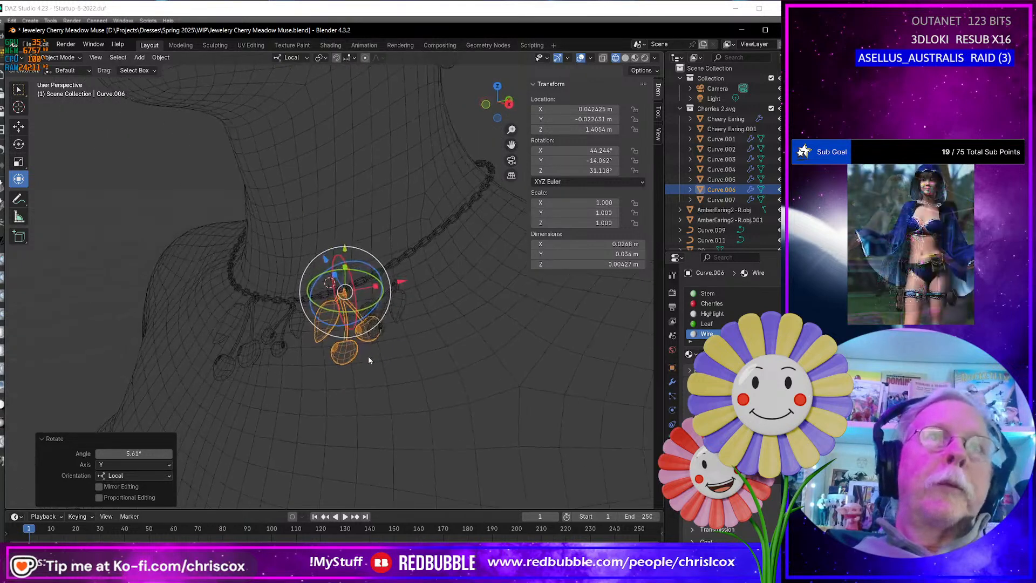
# Select the smallest pendant and, in front view, move it about -0.0106 m and another -0.0097 m along local X, then fine-tune it near the chain
pyautogui.click(396, 303)
pyautogui.moveTo(396, 311); pyautogui.dragTo(393, 394, button='middle')
pyautogui.scroll(-5, 416, 353)
pyautogui.scroll(5, 362, 376)
pyautogui.press('KP_1')
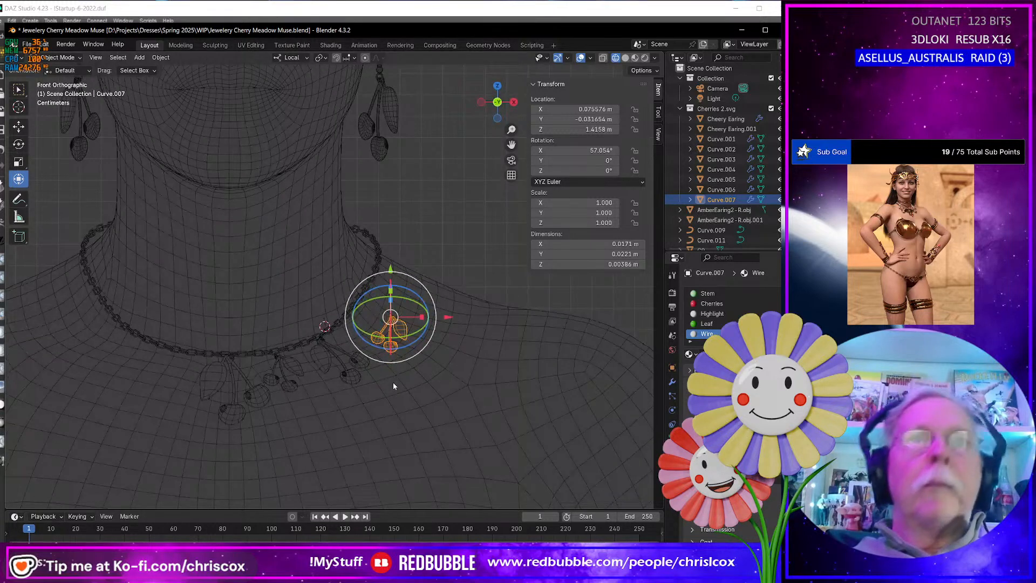
pyautogui.moveTo(447, 320); pyautogui.dragTo(423, 317)
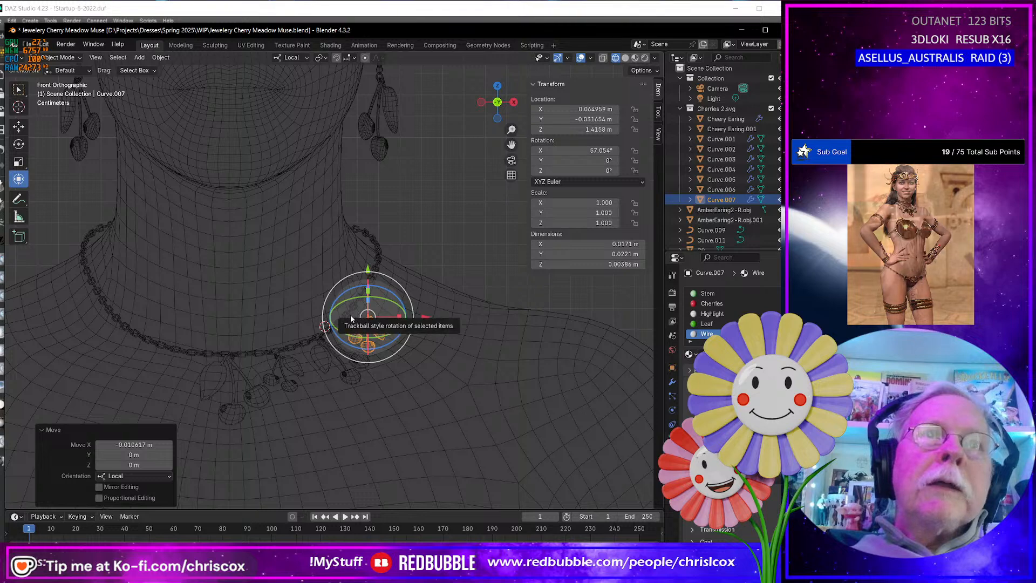
pyautogui.scroll(-3, 355, 342)
pyautogui.scroll(6, 355, 342)
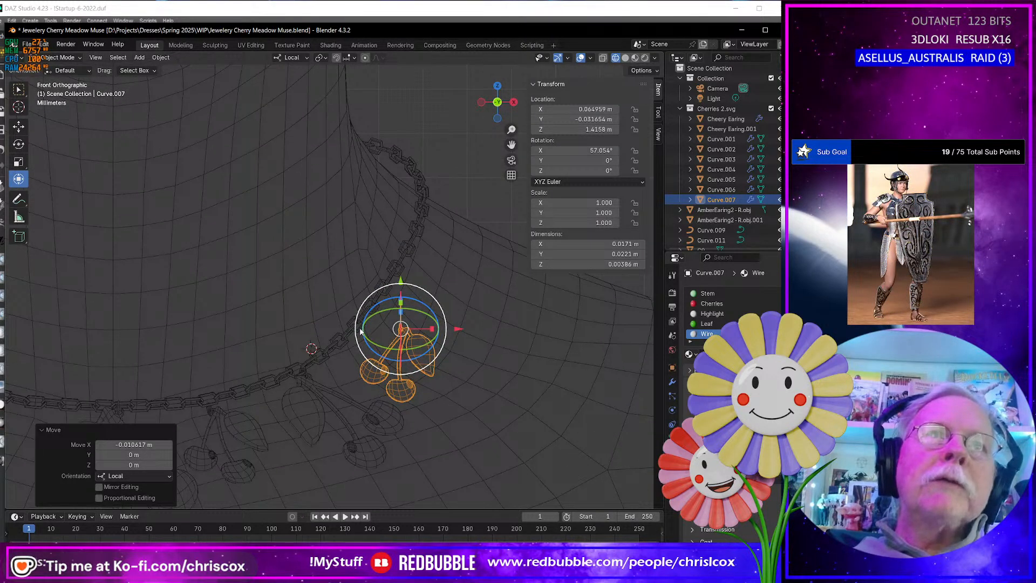
pyautogui.moveTo(456, 331); pyautogui.dragTo(414, 337)
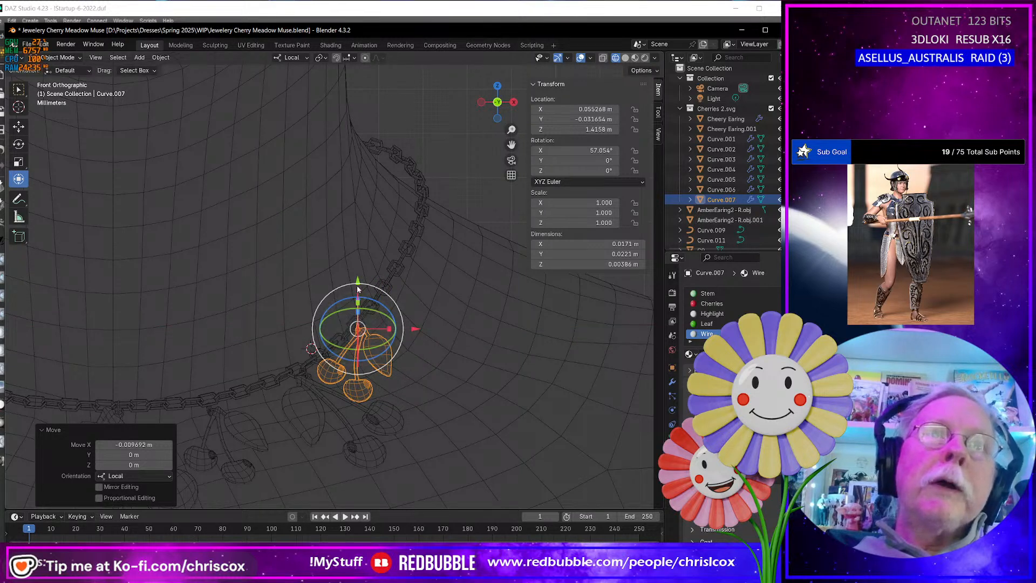
pyautogui.moveTo(356, 283); pyautogui.dragTo(421, 332)
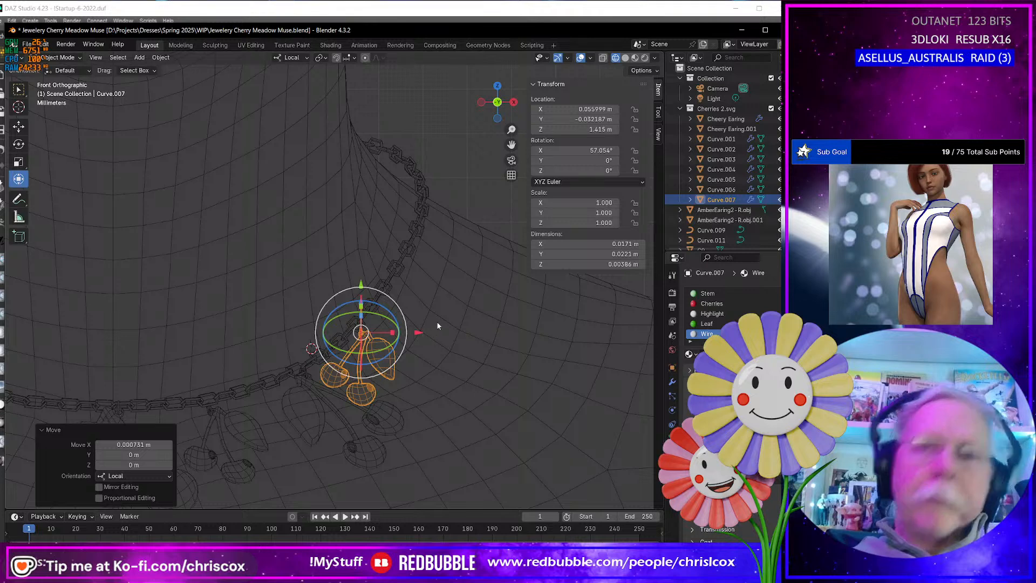
# Move the smallest pendant back to the chain in side view, about 0.015 m in Y and -0.006 m in Z, then reposition it freely beside the links
pyautogui.press('KP_3')
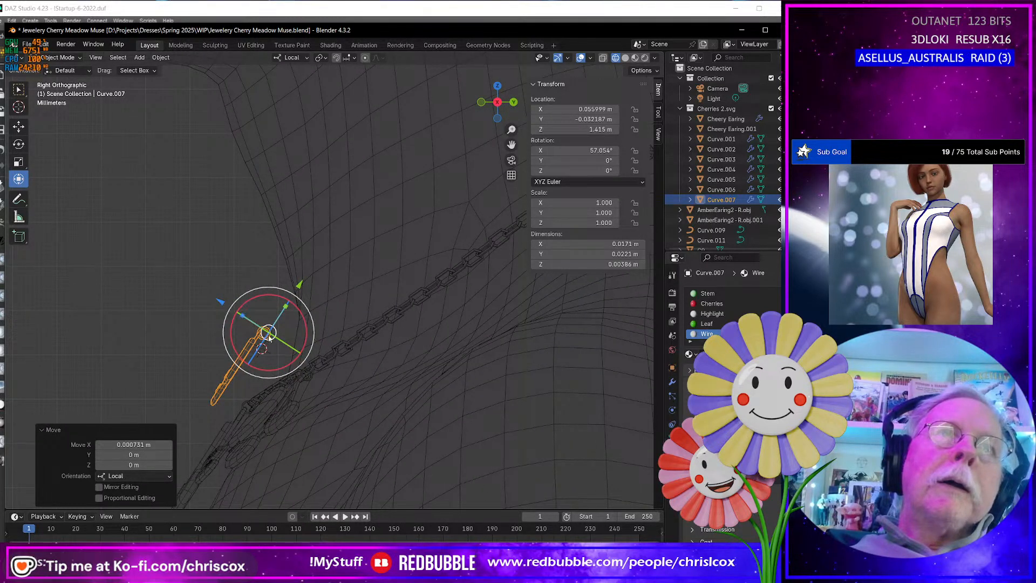
pyautogui.moveTo(269, 338); pyautogui.dragTo(332, 360)
pyautogui.moveTo(332, 360); pyautogui.dragTo(436, 400, button='middle')
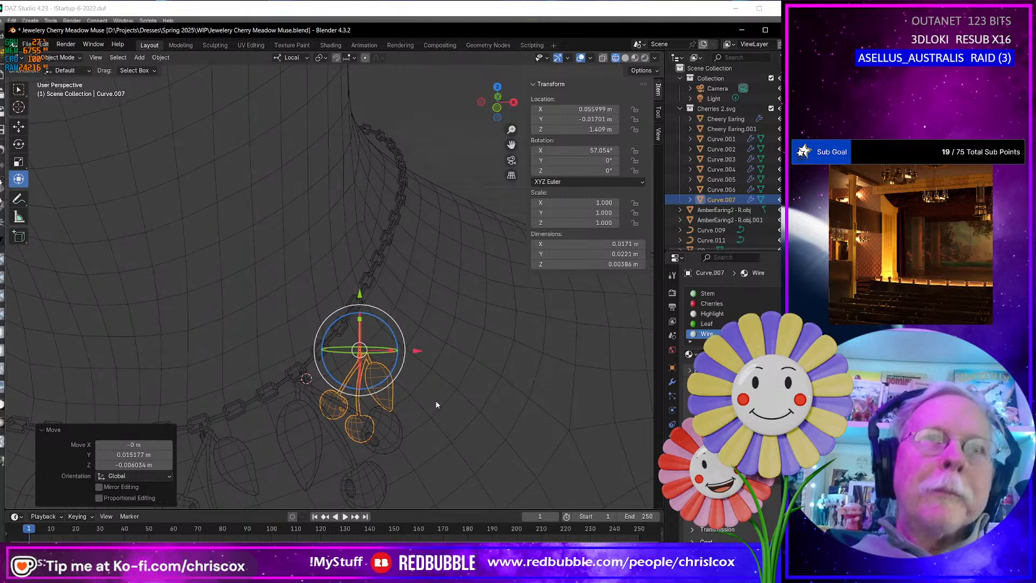
pyautogui.press('g')
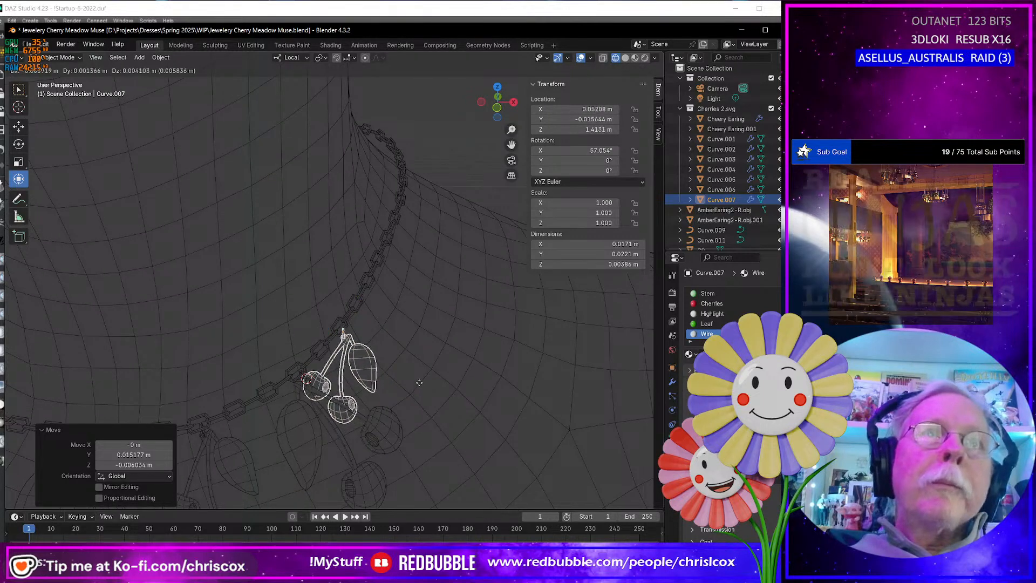
pyautogui.click(418, 381)
# Zoom in on the smallest pendant's ring and move it onto the chain link, about 0.0027 m in Y and -0.0012 m in Z
pyautogui.moveTo(414, 381); pyautogui.dragTo(291, 354, button='middle')
pyautogui.scroll(3, 290, 354)
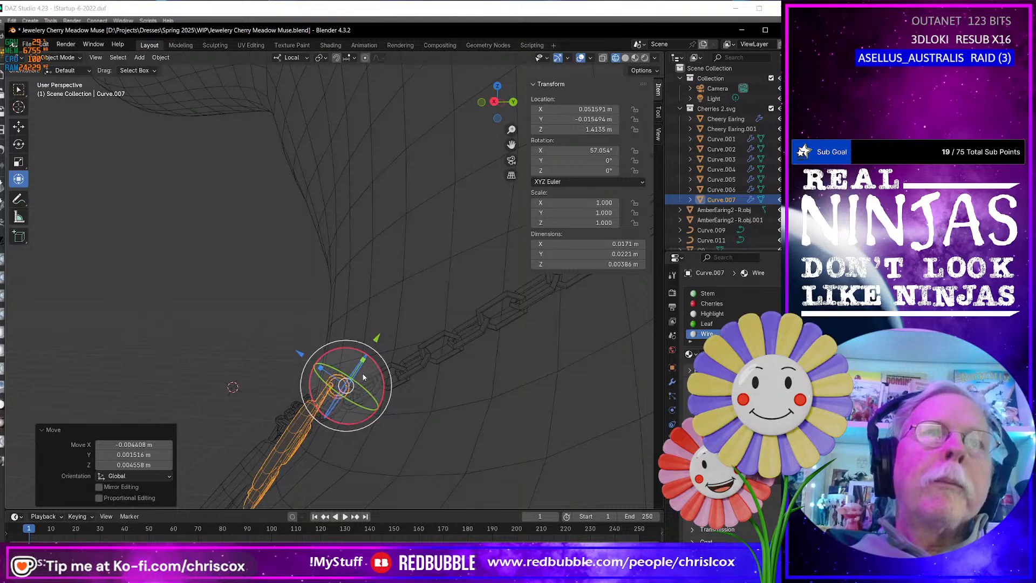
pyautogui.press('KP_Decimal')
pyautogui.keyDown('shift'); pyautogui.moveTo(406, 311); pyautogui.dragTo(352, 403, button='middle'); pyautogui.keyUp('shift')
pyautogui.press('g')
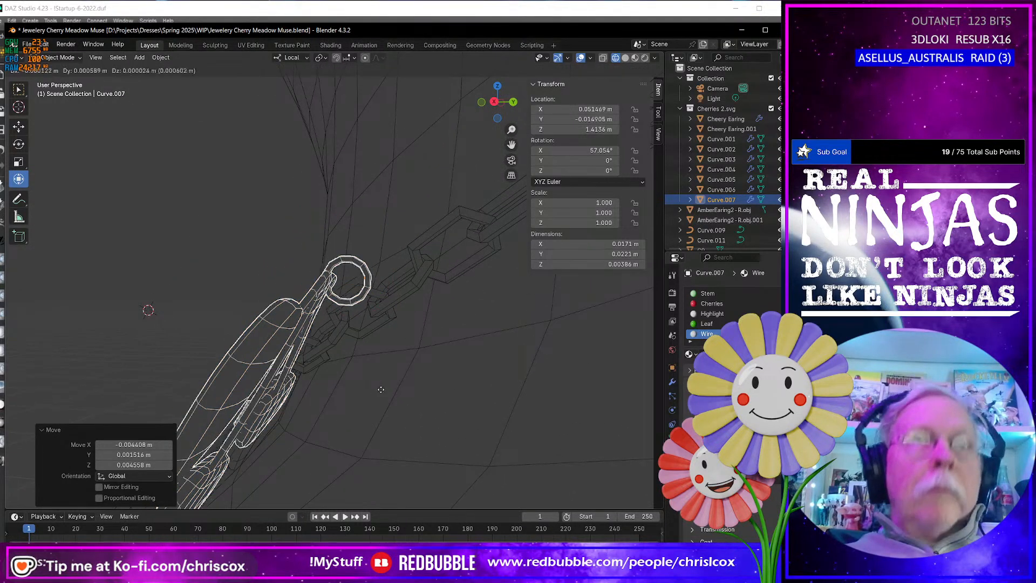
pyautogui.click(408, 406)
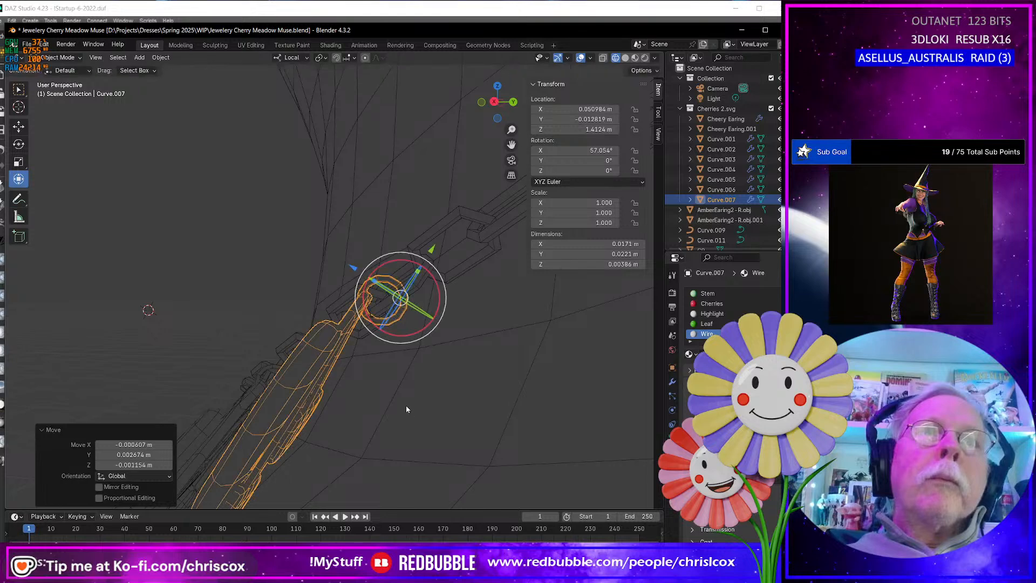
# Turn the smallest pendant slightly with a trackball rotation and rotate it about 48.4° around local Z
pyautogui.moveTo(406, 405); pyautogui.dragTo(497, 456, button='middle')
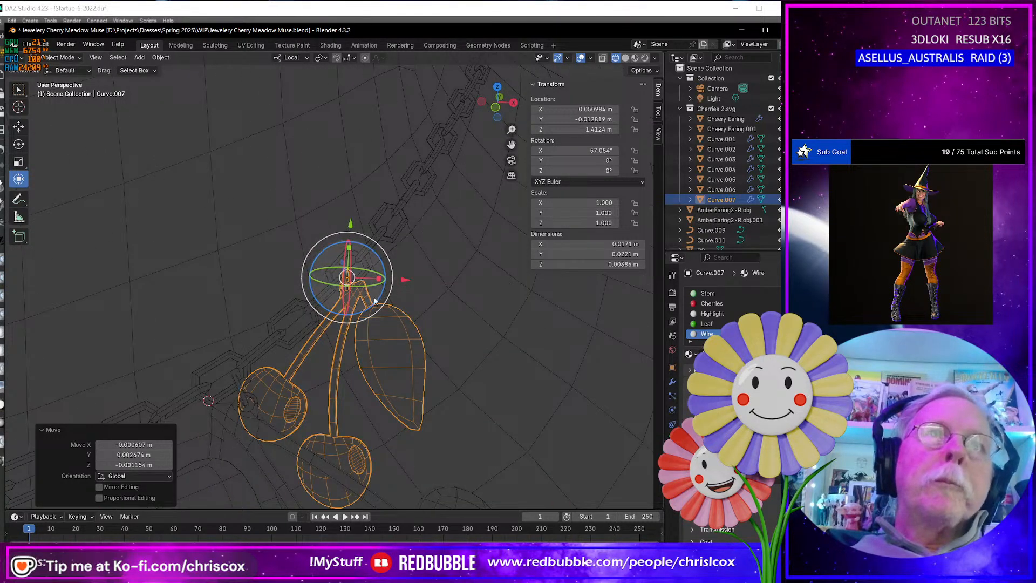
pyautogui.press('r')
pyautogui.press('r')
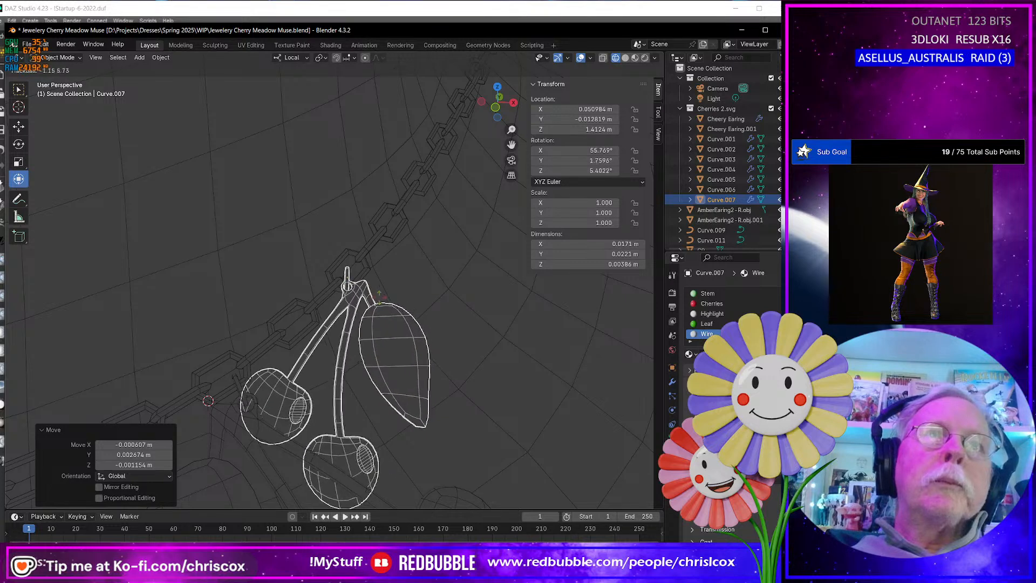
pyautogui.click(372, 325)
pyautogui.moveTo(371, 323); pyautogui.dragTo(371, 297, button='middle')
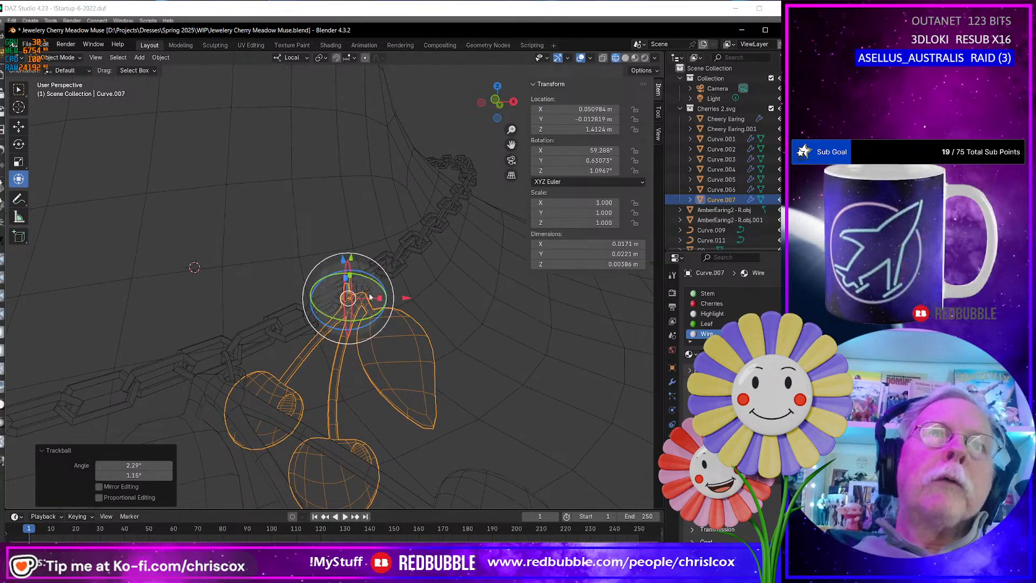
pyautogui.moveTo(367, 328); pyautogui.dragTo(477, 315)
# Shift the smallest pendant slightly along the chain and rotate it about 29.6° around local Y to match the neck's curve
pyautogui.moveTo(477, 314); pyautogui.dragTo(432, 404, button='middle')
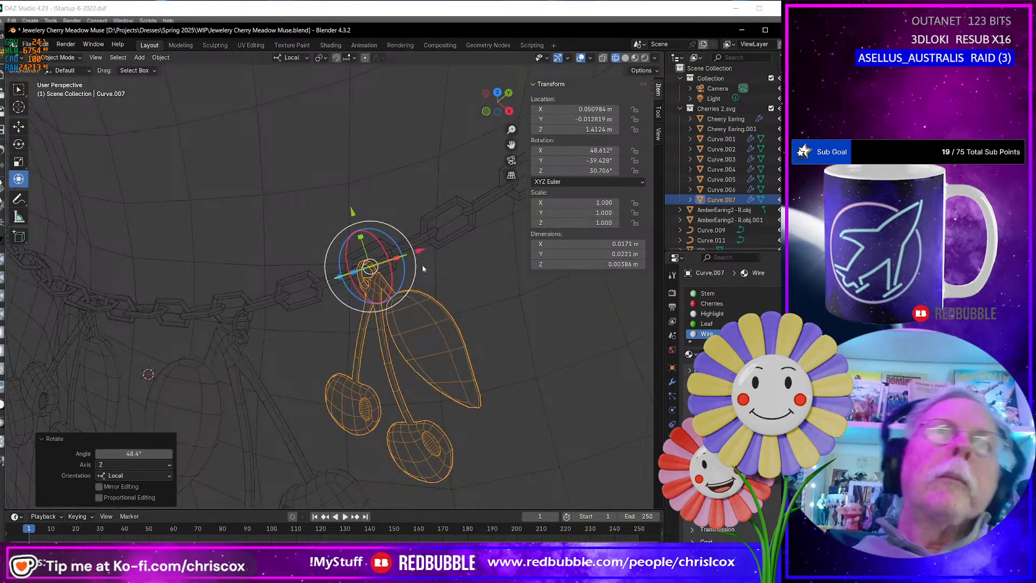
pyautogui.moveTo(420, 252); pyautogui.dragTo(430, 249)
pyautogui.moveTo(429, 250); pyautogui.dragTo(377, 264, button='middle')
pyautogui.moveTo(370, 262); pyautogui.dragTo(398, 289)
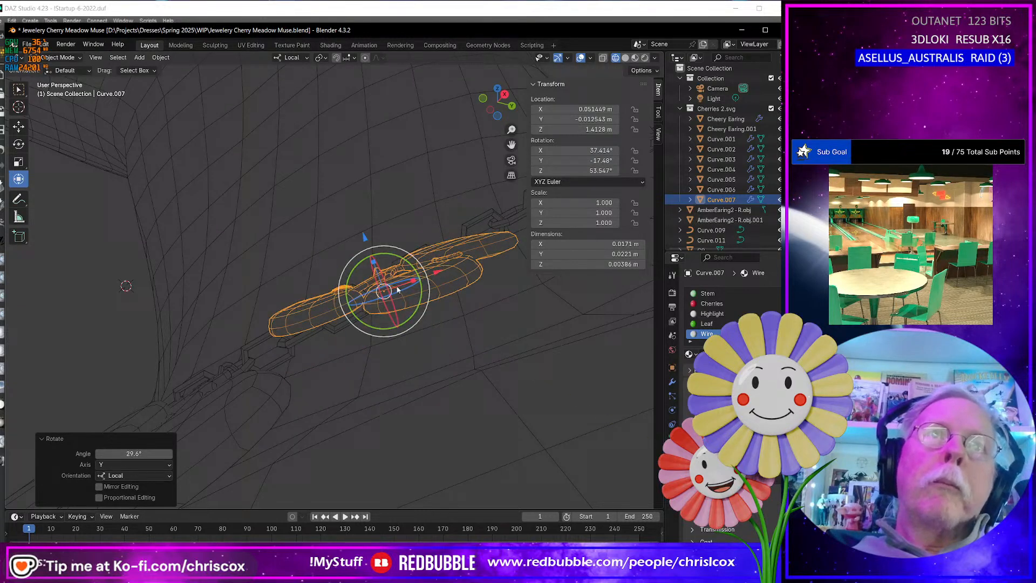
# Nudge the smallest pendant's ring into its chain link with small free moves and adjust the pendant to hang in line with the others
pyautogui.press('g')
pyautogui.click(425, 322)
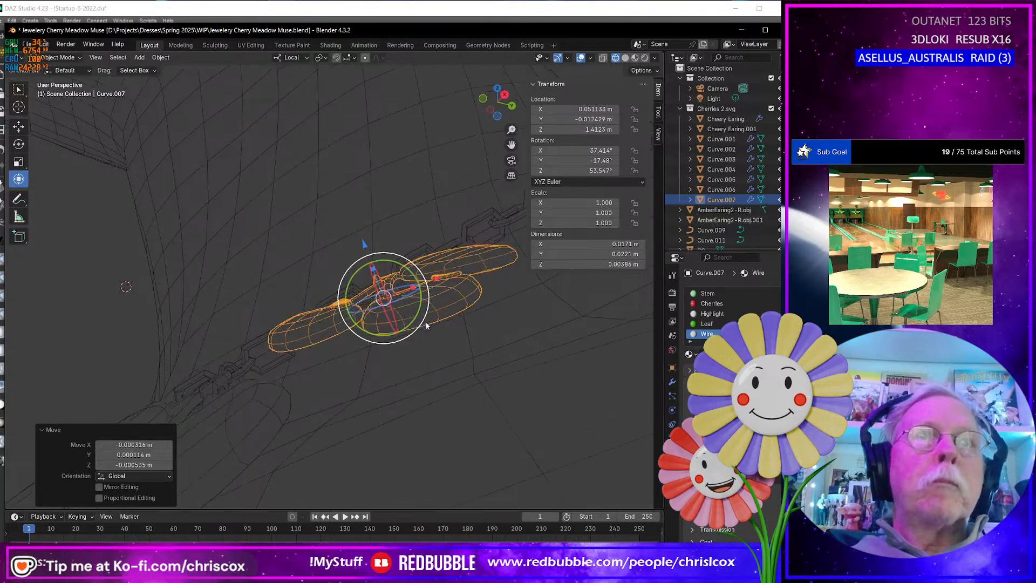
pyautogui.moveTo(426, 324); pyautogui.dragTo(379, 419, button='middle')
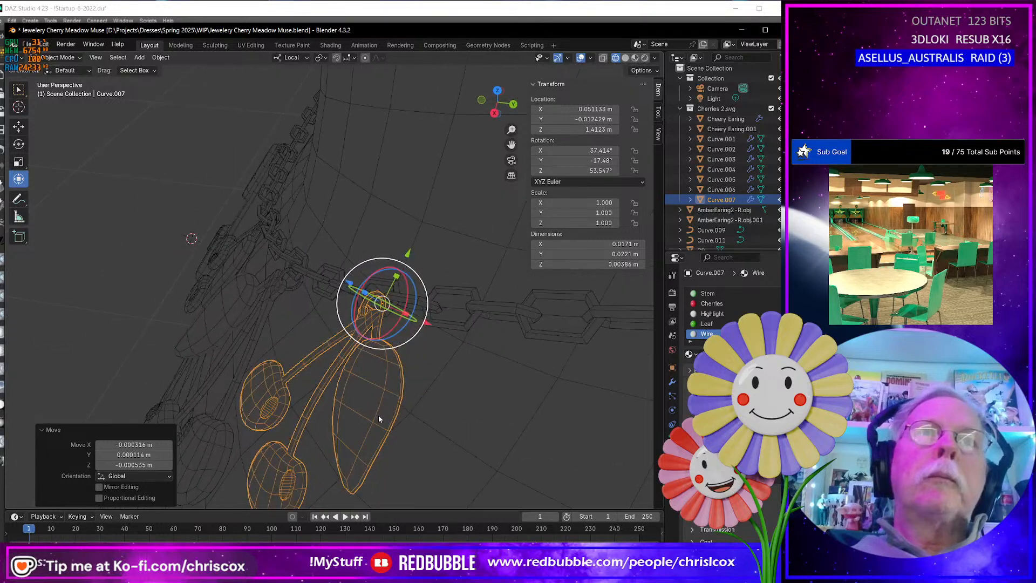
pyautogui.press('g')
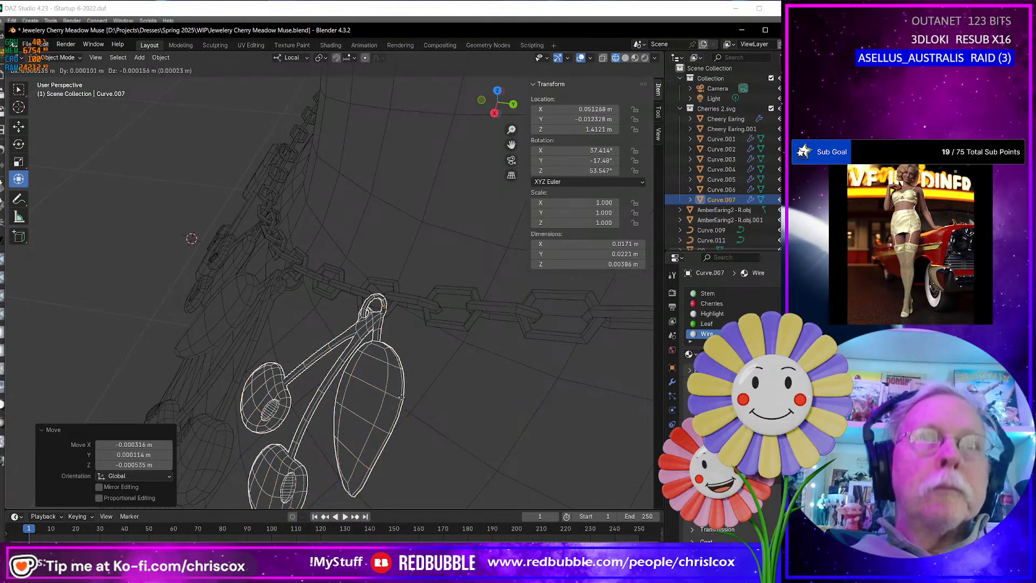
pyautogui.click(399, 402)
pyautogui.moveTo(400, 402); pyautogui.dragTo(484, 372, button='middle')
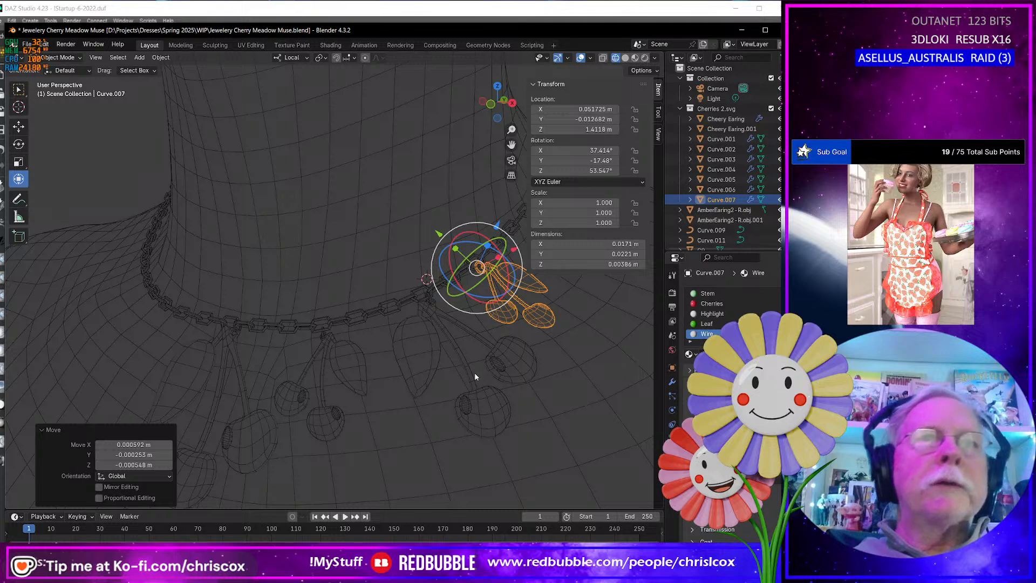
pyautogui.moveTo(504, 320); pyautogui.dragTo(463, 320, button='middle')
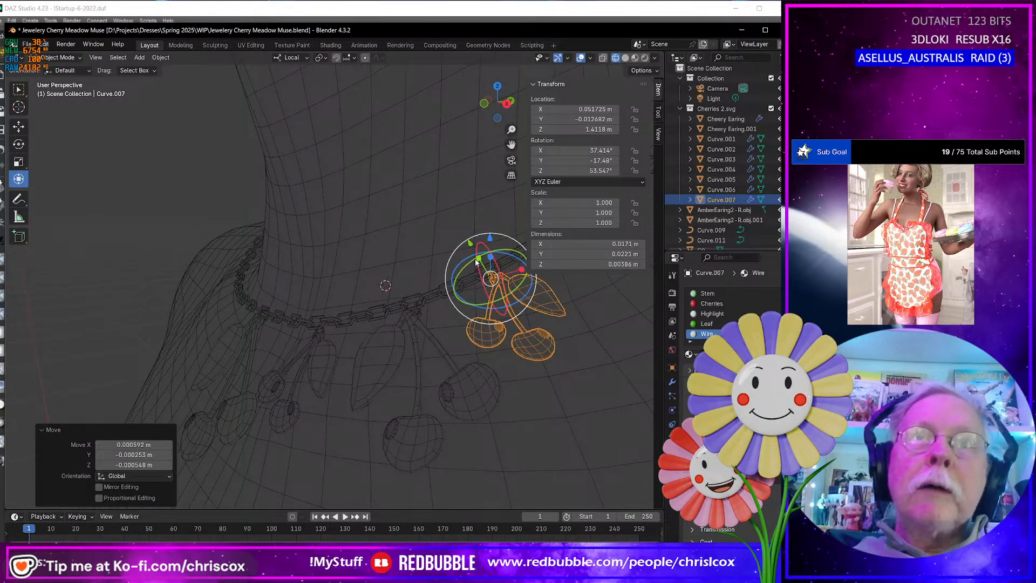
pyautogui.moveTo(471, 265); pyautogui.dragTo(448, 330)
pyautogui.moveTo(449, 331); pyautogui.dragTo(475, 383, button='middle')
# Select the figure's body, switch the viewport to material preview and inspect the pendants along the chain
pyautogui.click(493, 409)
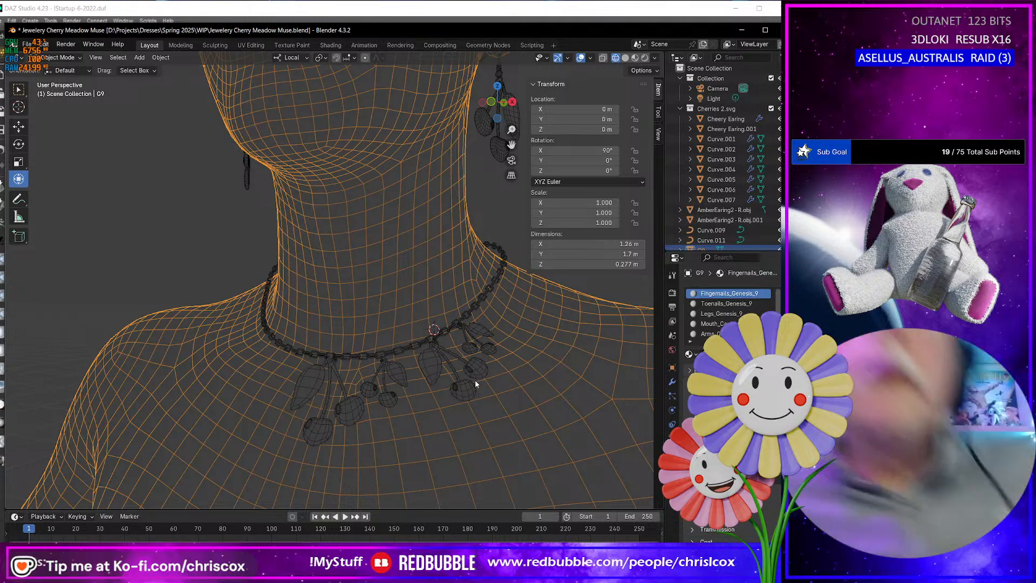
pyautogui.click(635, 57)
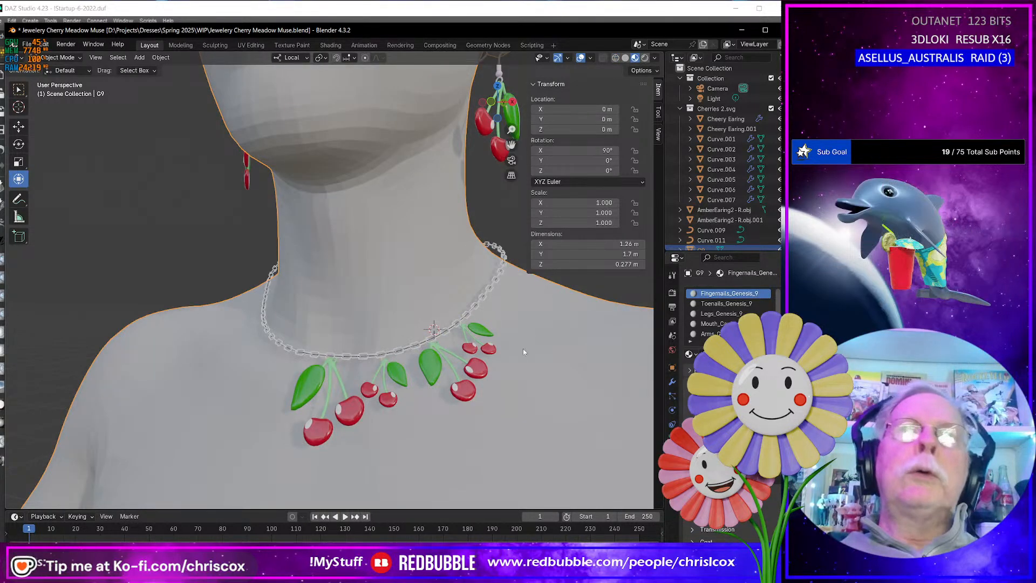
pyautogui.scroll(2, 521, 355)
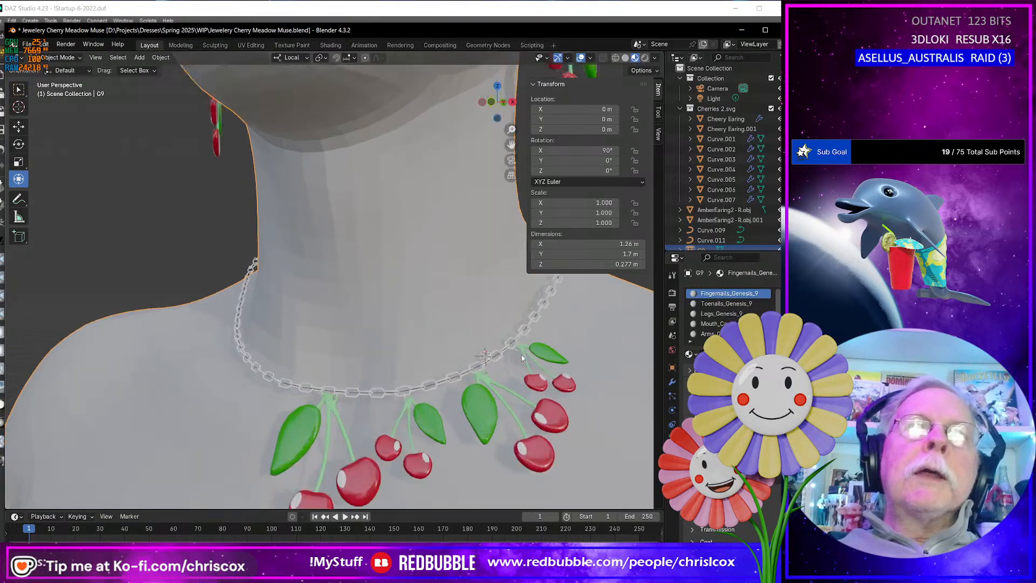
pyautogui.scroll(1, 522, 355)
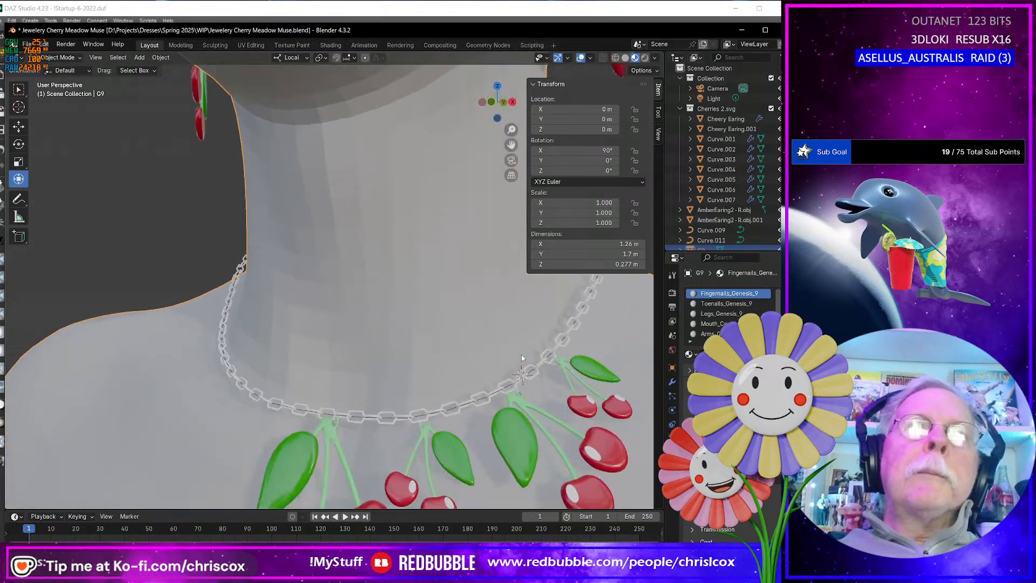
# Duplicate the necklace chain in place and hide the two other chain objects
pyautogui.click(424, 412)
pyautogui.hotkey('shift', 'd')
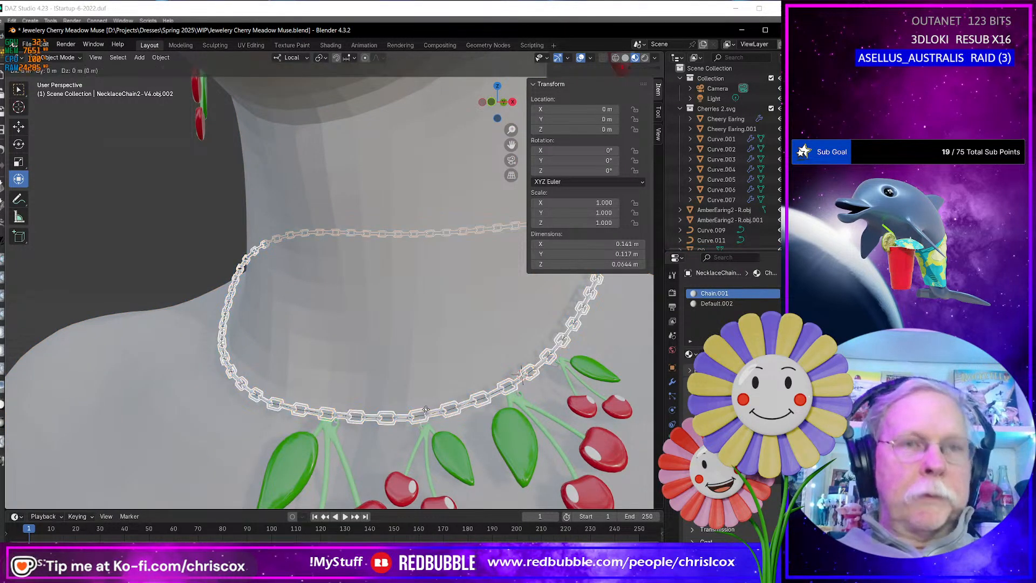
pyautogui.press('Escape')
pyautogui.scroll(-3, 731, 180)
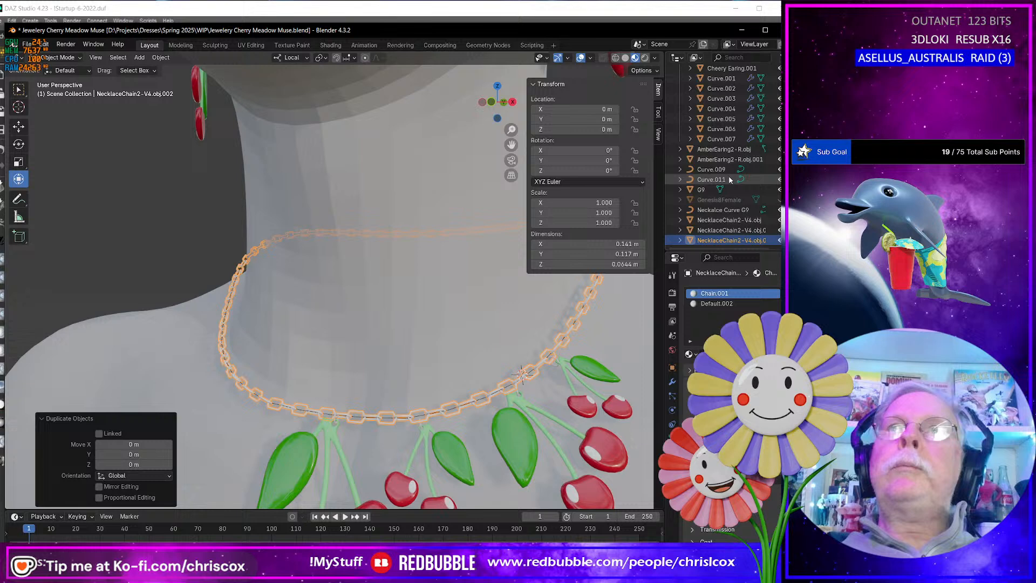
pyautogui.click(780, 230)
pyautogui.click(780, 220)
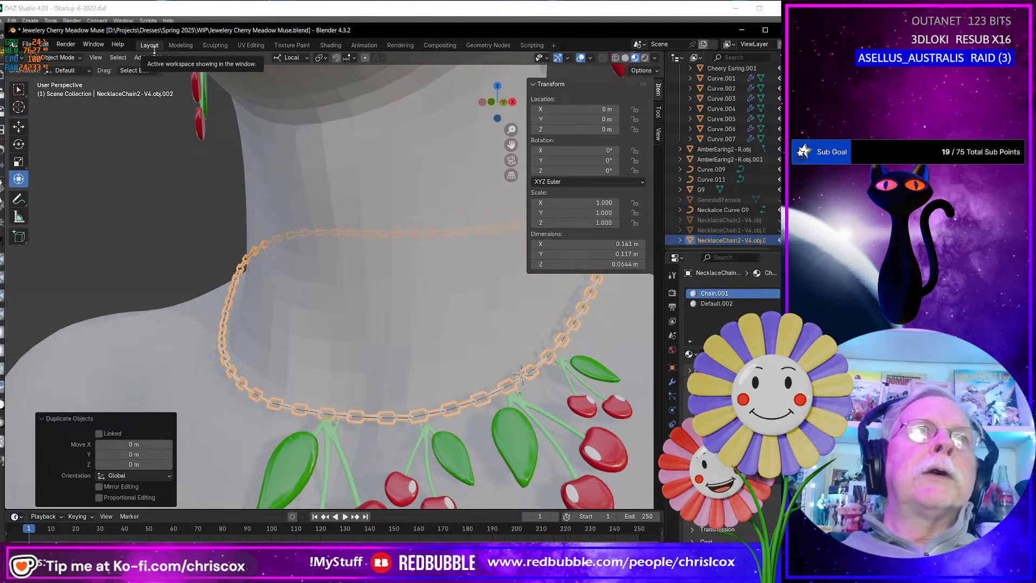
# Convert the duplicated chain to a mesh
pyautogui.click(160, 57)
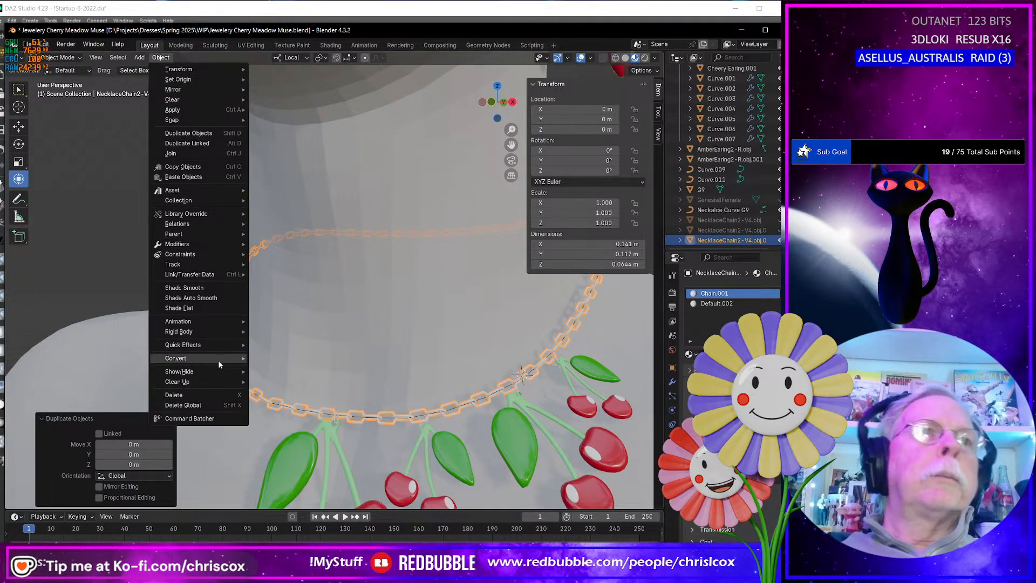
pyautogui.moveTo(200, 359)
pyautogui.click(272, 358)
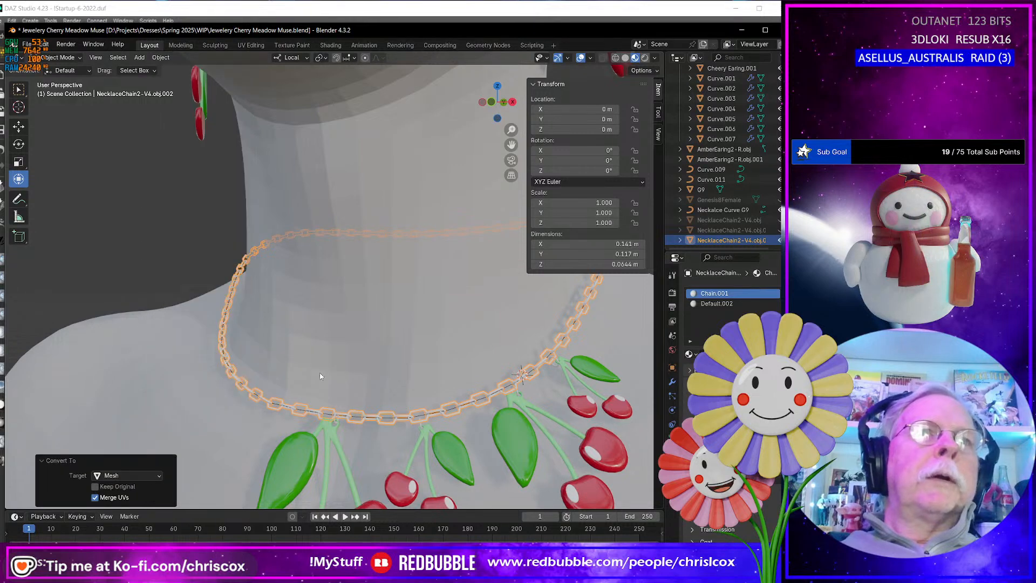
# Delete the linked geometry of the chain links that overlap the clasp at the back of the neck
pyautogui.scroll(-3, 494, 408)
pyautogui.press('Tab')
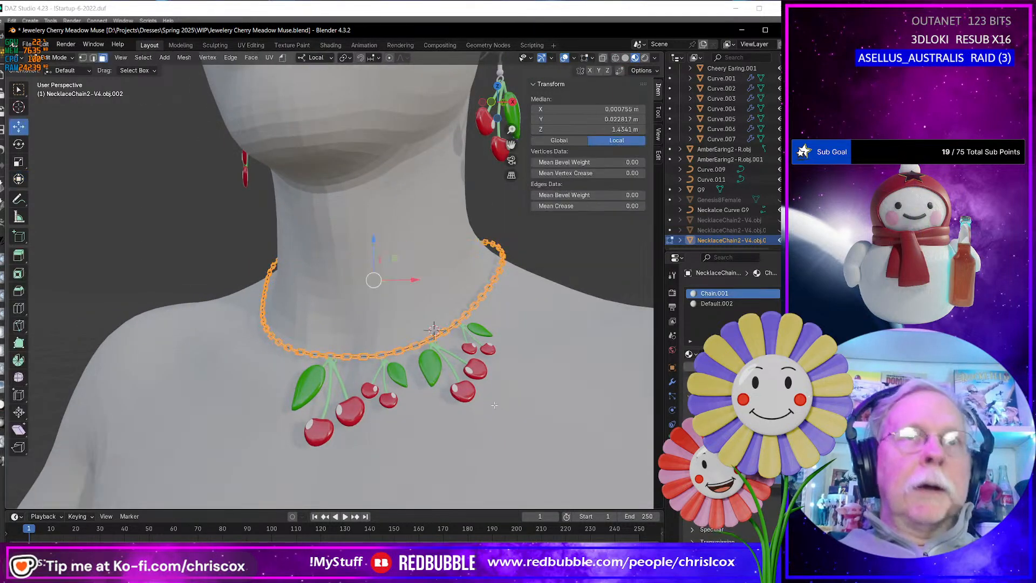
pyautogui.moveTo(514, 370); pyautogui.dragTo(321, 396, button='middle')
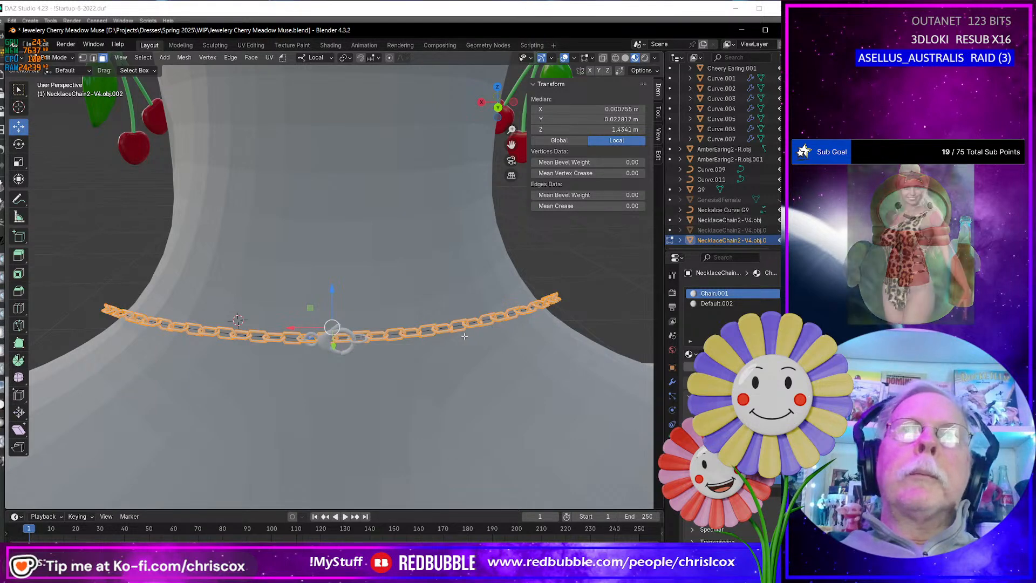
pyautogui.scroll(-1, 463, 340)
pyautogui.moveTo(463, 340); pyautogui.dragTo(468, 336, button='middle')
pyautogui.scroll(4, 468, 336)
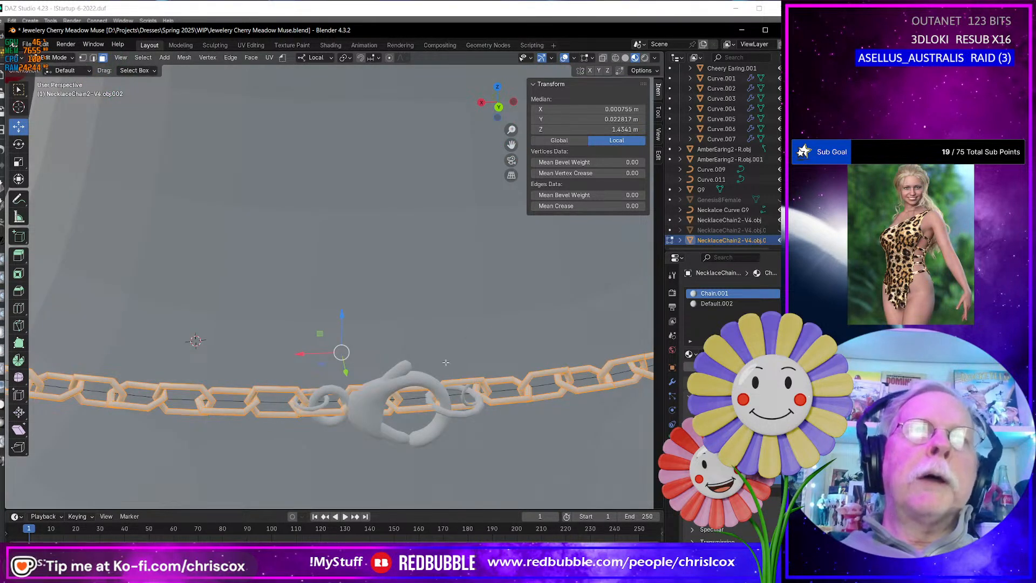
pyautogui.click(339, 411)
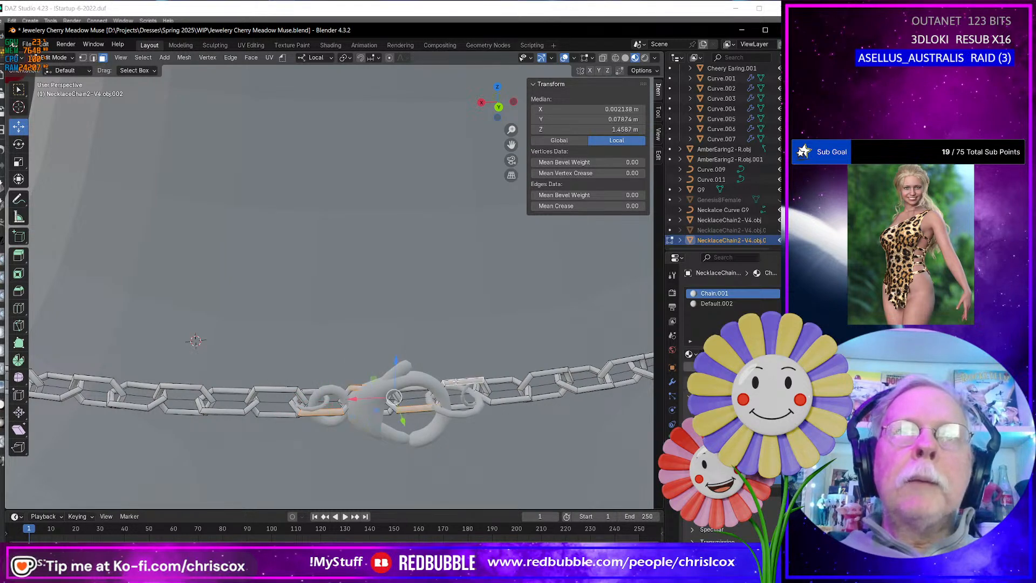
pyautogui.hotkey('ctrl', 'l')
pyautogui.press('x')
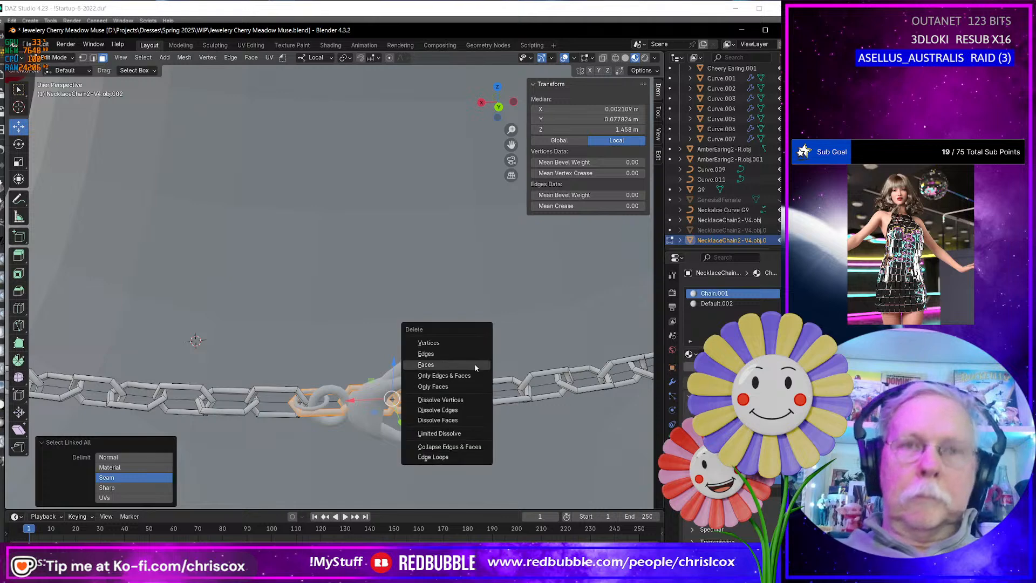
pyautogui.click(457, 342)
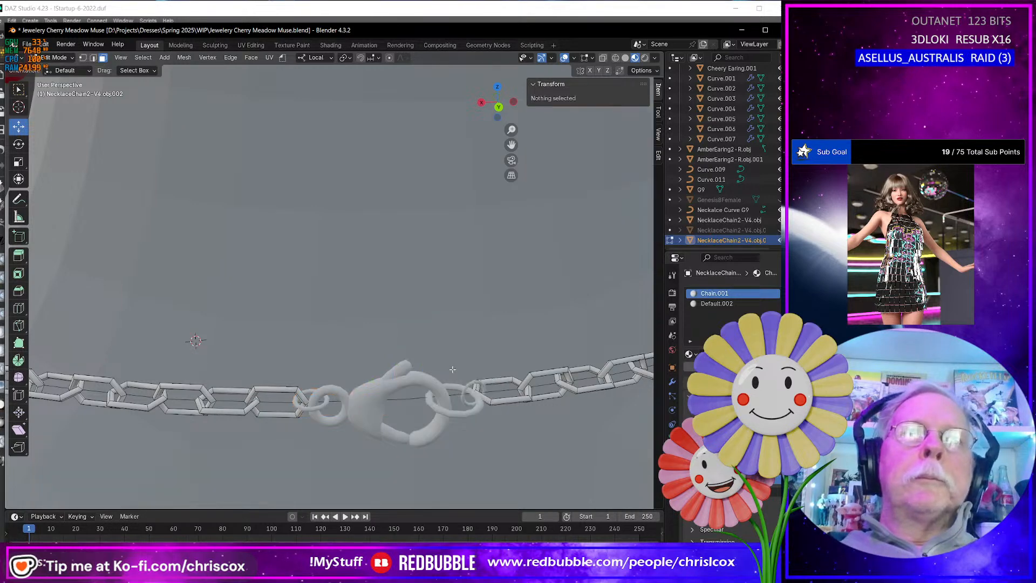
pyautogui.scroll(-5, 453, 372)
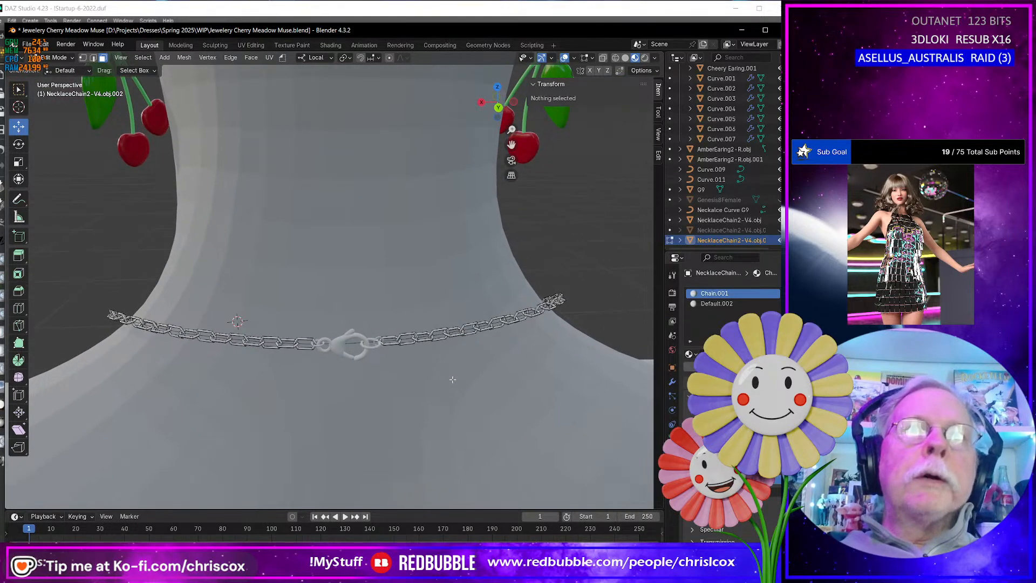
pyautogui.press('Tab')
# Examine the trimmed chain and its pendants on the figure from the front, both close up and at full-body distance
pyautogui.scroll(-2, 490, 387)
pyautogui.moveTo(490, 387); pyautogui.dragTo(637, 356, button='middle')
pyautogui.moveTo(474, 441)
pyautogui.keyDown('shift'); pyautogui.mouseDown(button='middle')
pyautogui.moveTo(491, 461)
pyautogui.moveTo(482, 457)
pyautogui.mouseUp(button='middle'); pyautogui.keyUp('shift')
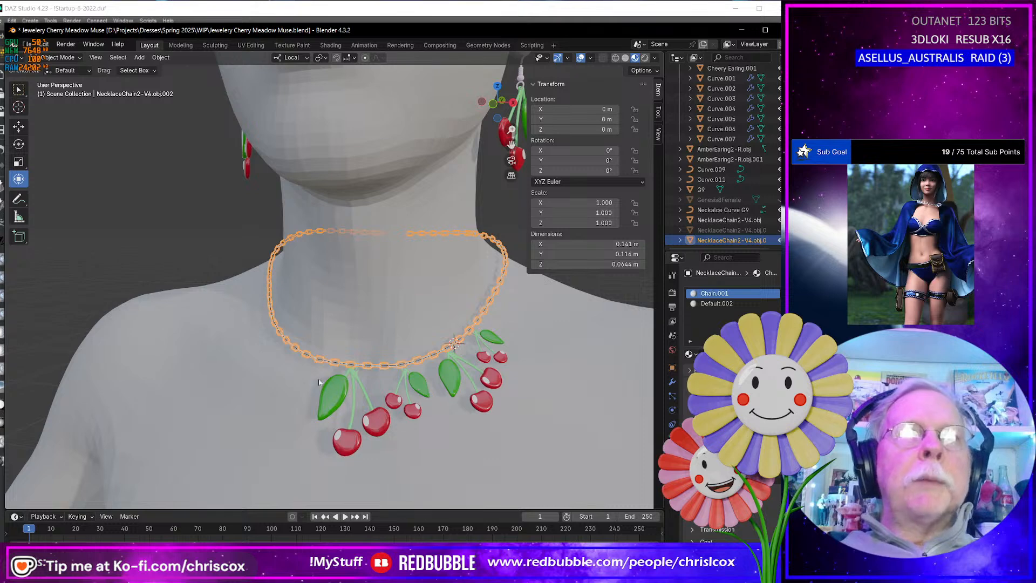
pyautogui.scroll(-5, 397, 416)
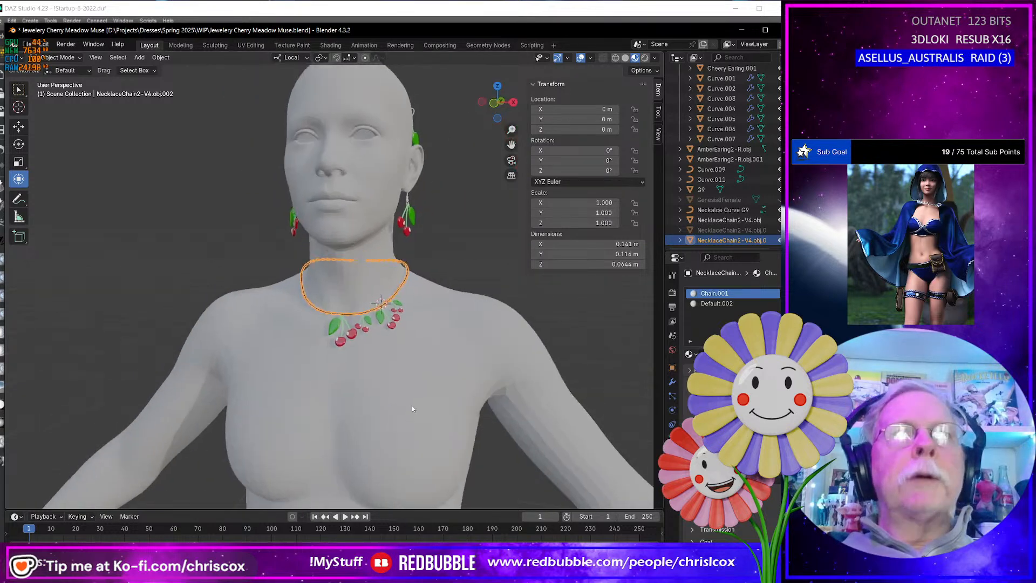
pyautogui.moveTo(432, 392); pyautogui.dragTo(284, 371, button='middle')
pyautogui.scroll(3, 391, 387)
pyautogui.scroll(-4, 399, 388)
pyautogui.scroll(-3, 380, 199)
pyautogui.scroll(-3, 410, 377)
pyautogui.scroll(6, 410, 377)
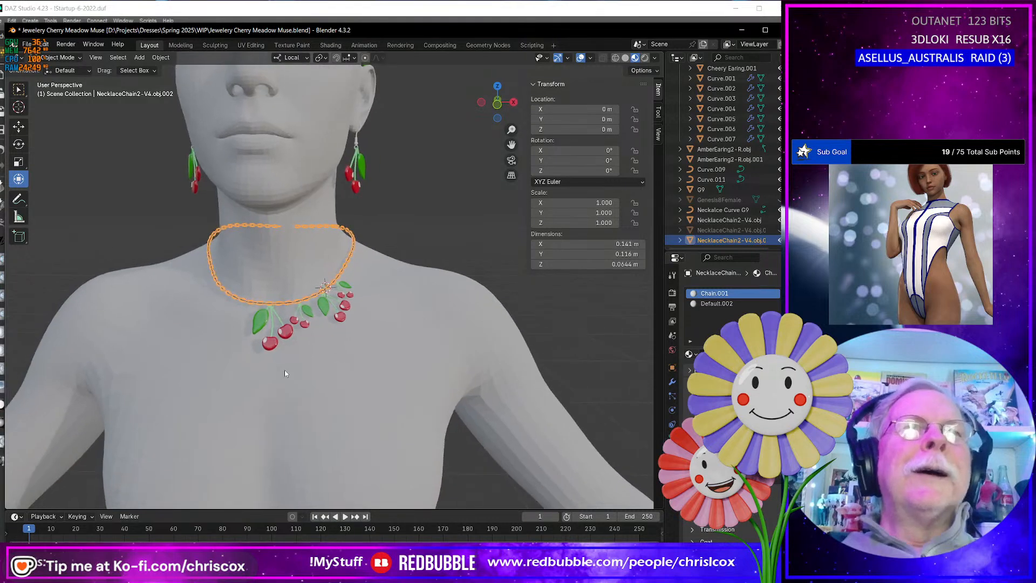
# Select the small pendant between the two larger ones and rotate it slightly around local Z
pyautogui.click(309, 315)
pyautogui.moveTo(337, 348); pyautogui.dragTo(327, 359, button='middle')
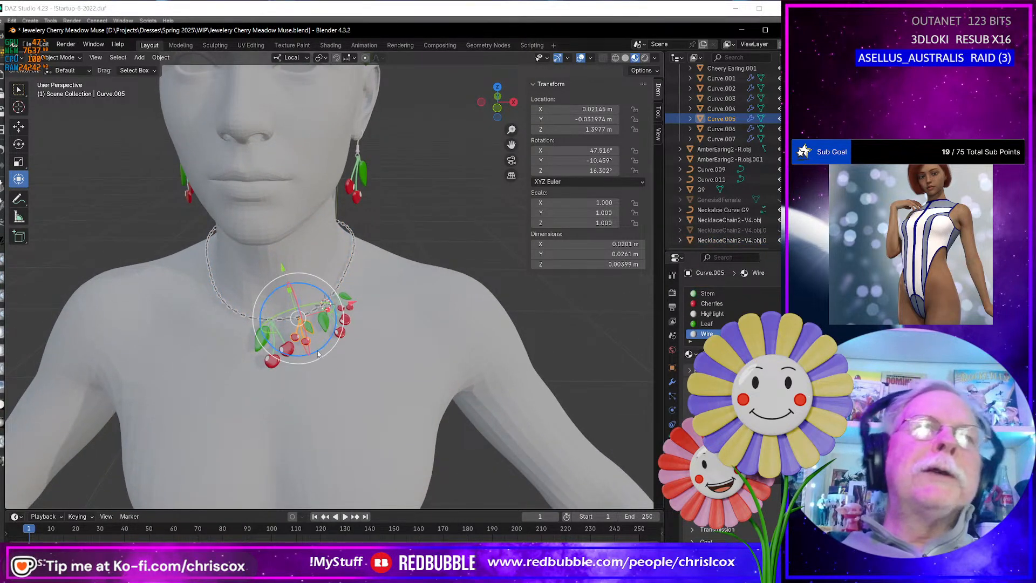
pyautogui.moveTo(318, 354); pyautogui.dragTo(321, 349)
pyautogui.moveTo(322, 350)
pyautogui.mouseDown(button='middle')
pyautogui.moveTo(325, 334)
pyautogui.moveTo(326, 346)
pyautogui.mouseUp(button='middle')
# Inspect the cherry pendants and earrings on the figure from several angles, with the small pendant deselected in Object Mode
pyautogui.press('Tab')
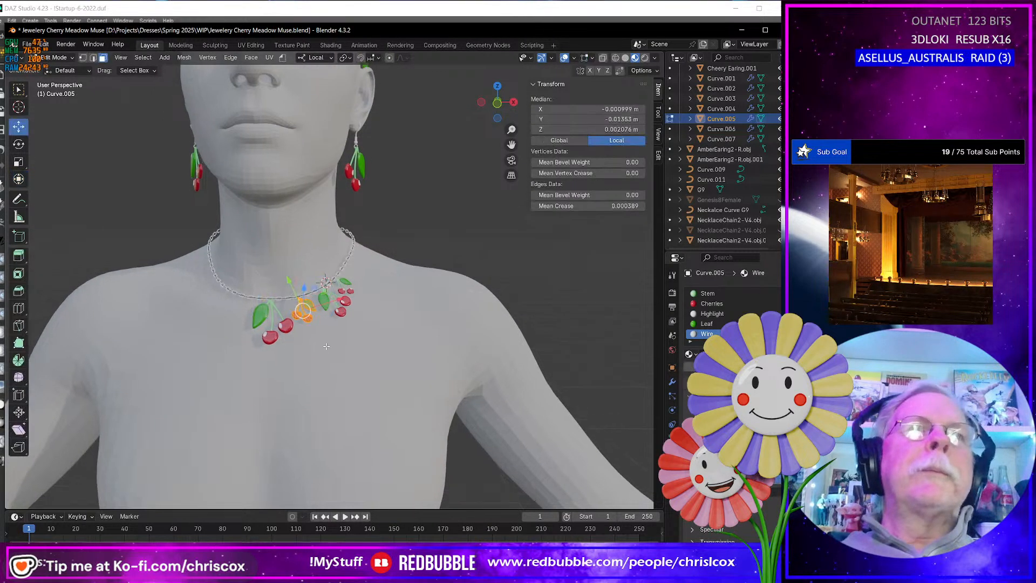
pyautogui.scroll(-6, 326, 346)
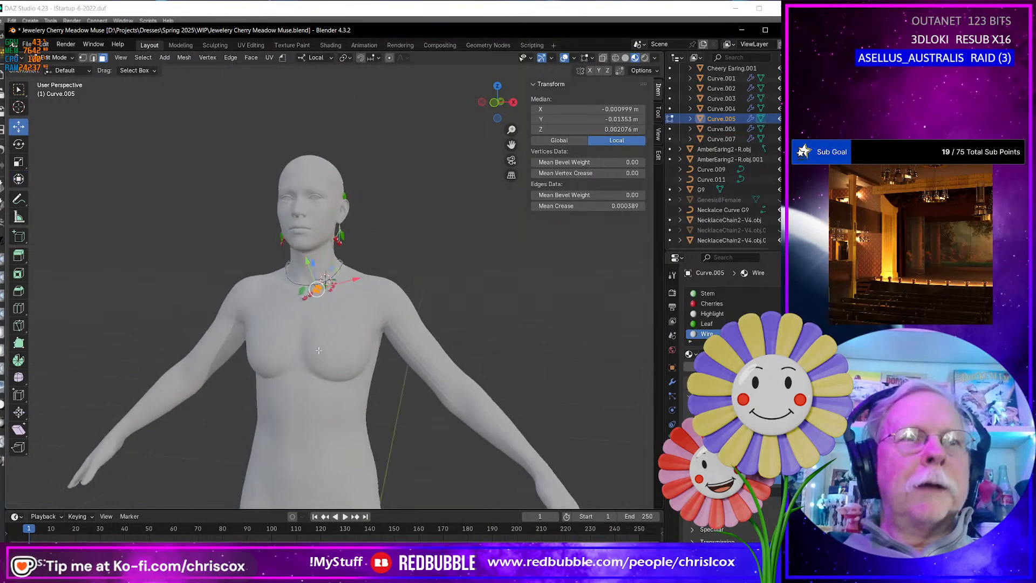
pyautogui.moveTo(318, 350); pyautogui.dragTo(376, 307, button='middle')
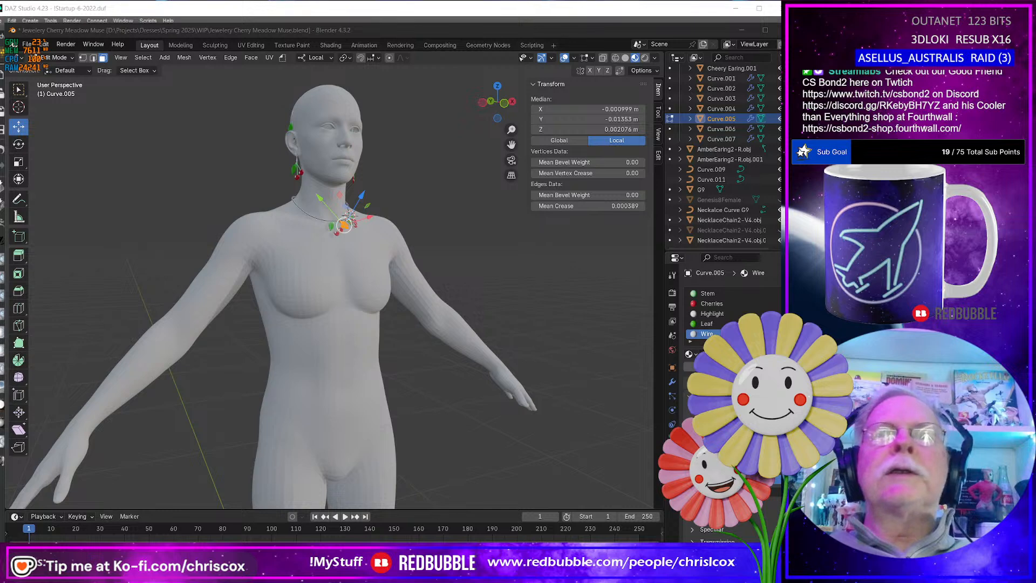
pyautogui.moveTo(506, 456); pyautogui.dragTo(502, 580, button='middle')
pyautogui.scroll(4, 479, 454)
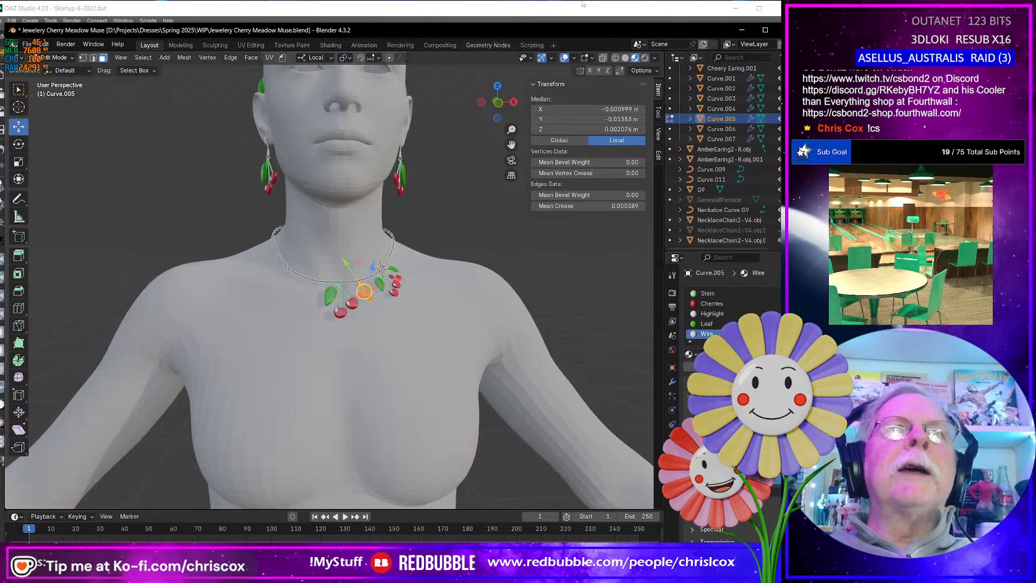
pyautogui.click(550, 263)
pyautogui.moveTo(564, 269); pyautogui.dragTo(539, 271, button='middle')
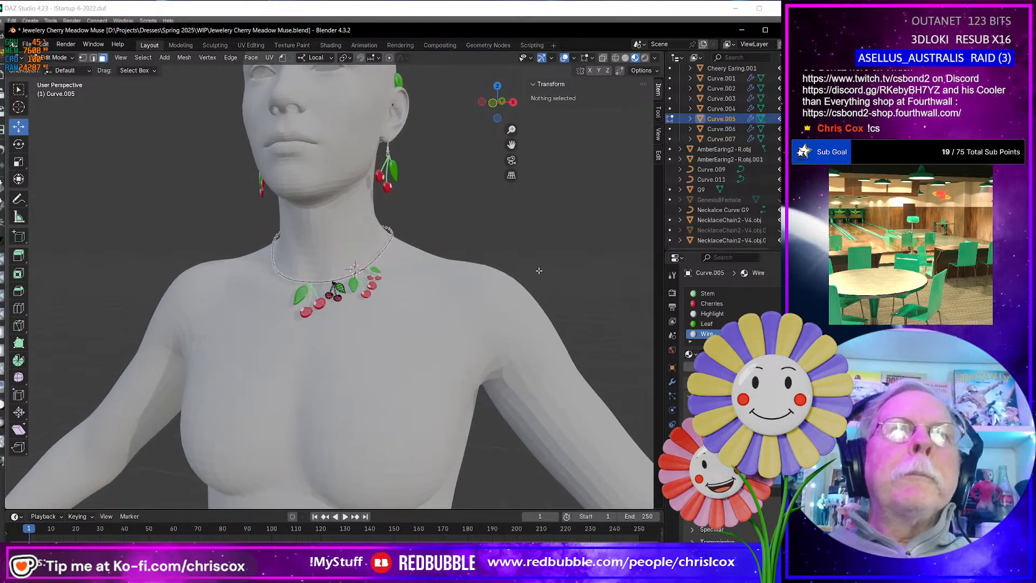
pyautogui.press('Tab')
pyautogui.press('Tab')
pyautogui.press('Tab')
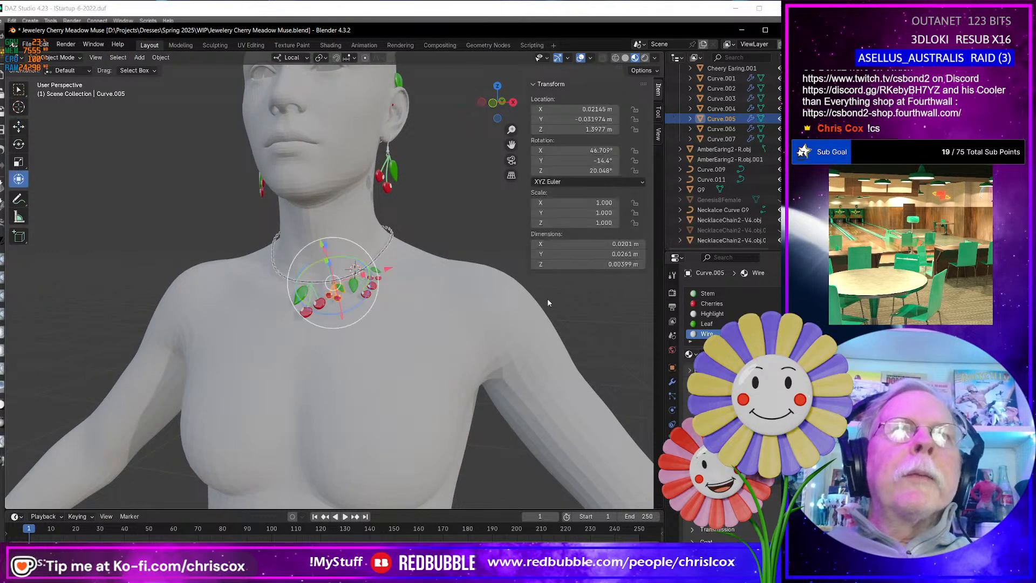
pyautogui.click(548, 303)
pyautogui.moveTo(588, 302); pyautogui.dragTo(561, 326, button='middle')
pyautogui.moveTo(422, 286); pyautogui.dragTo(407, 287, button='middle')
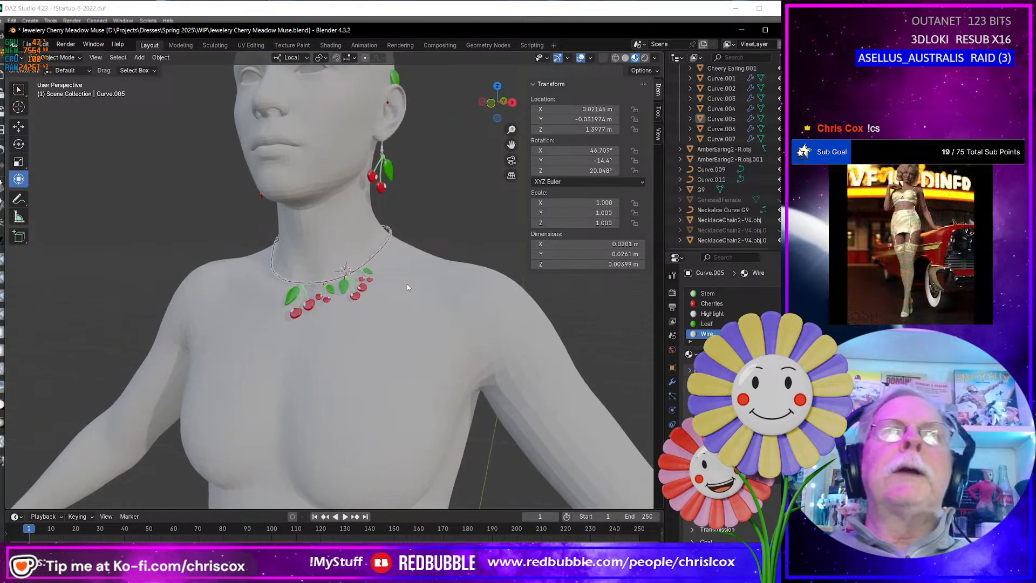